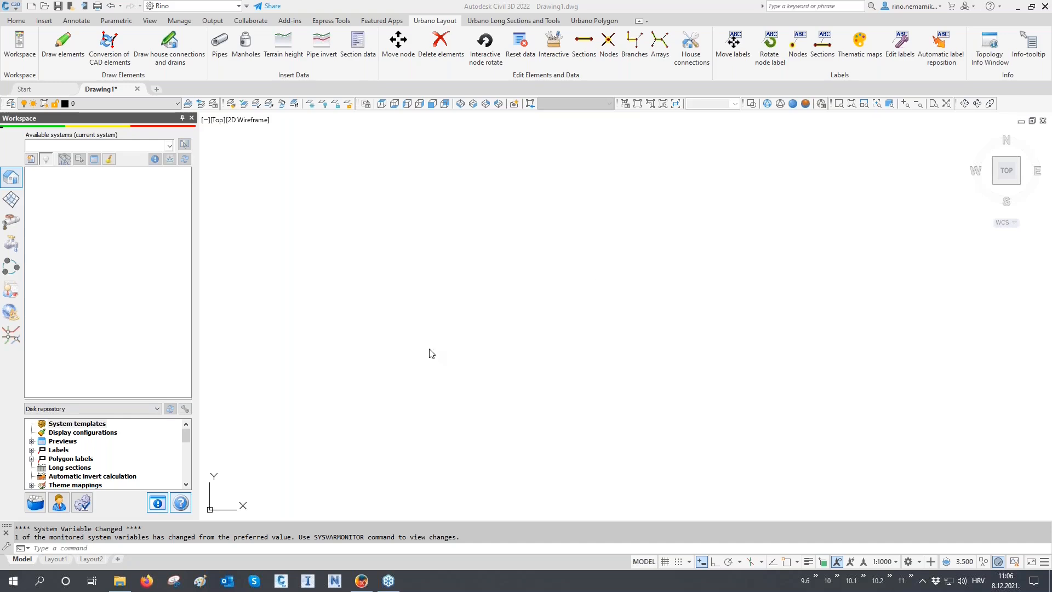
- Open 01 Urbano Hydra Working.dwg from the Day 2 \ 01 Hydra folder and close that drawing again
left_click(9, 9)
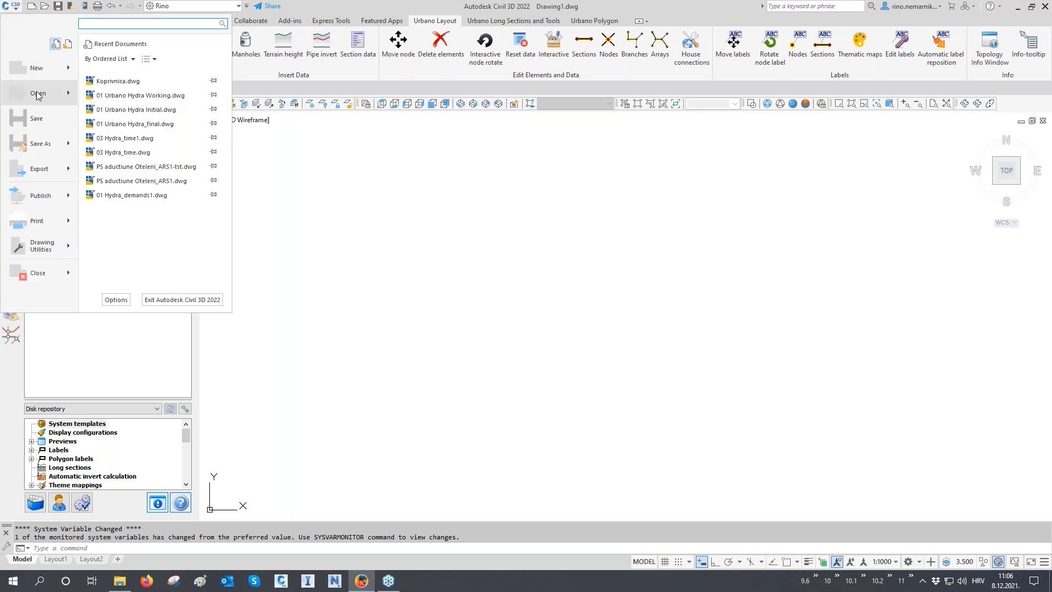
mouse_move(38, 95)
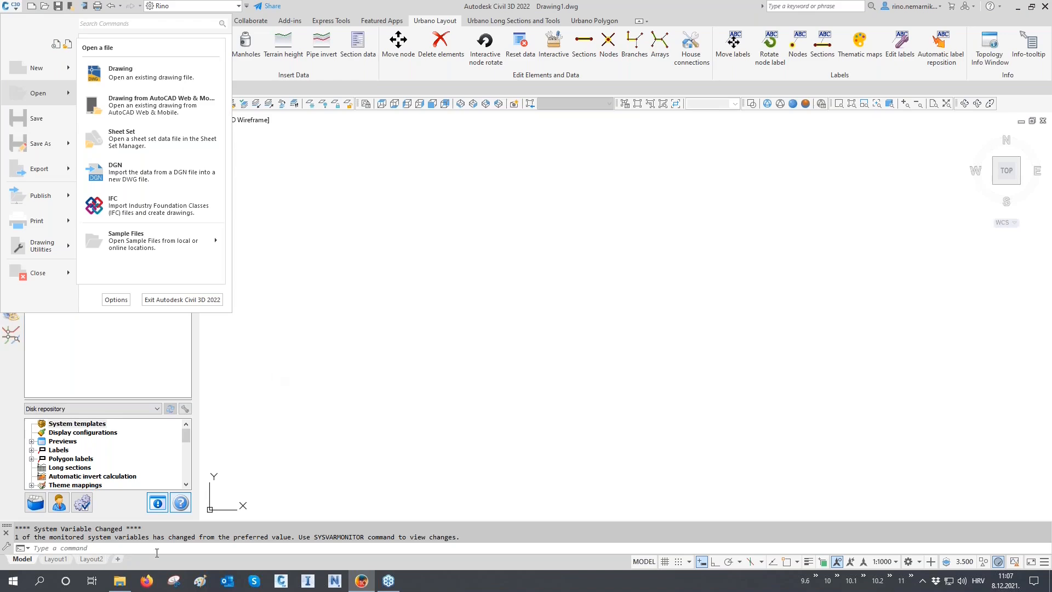
left_click(123, 584)
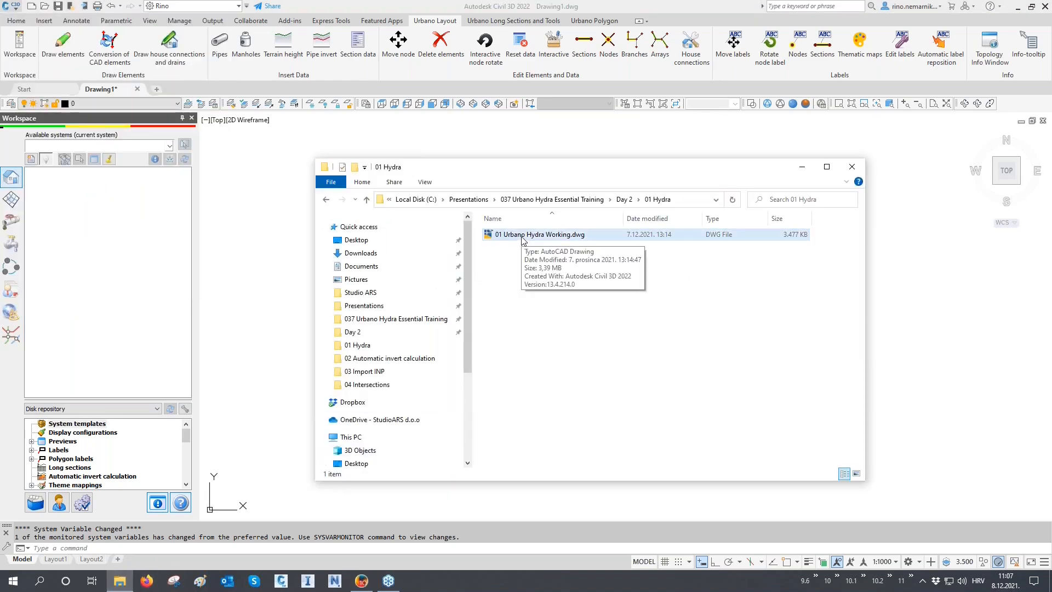
mouse_move(523, 241)
left_mouse_down()
mouse_move(535, 253)
mouse_move(526, 422)
mouse_move(460, 549)
left_mouse_up()
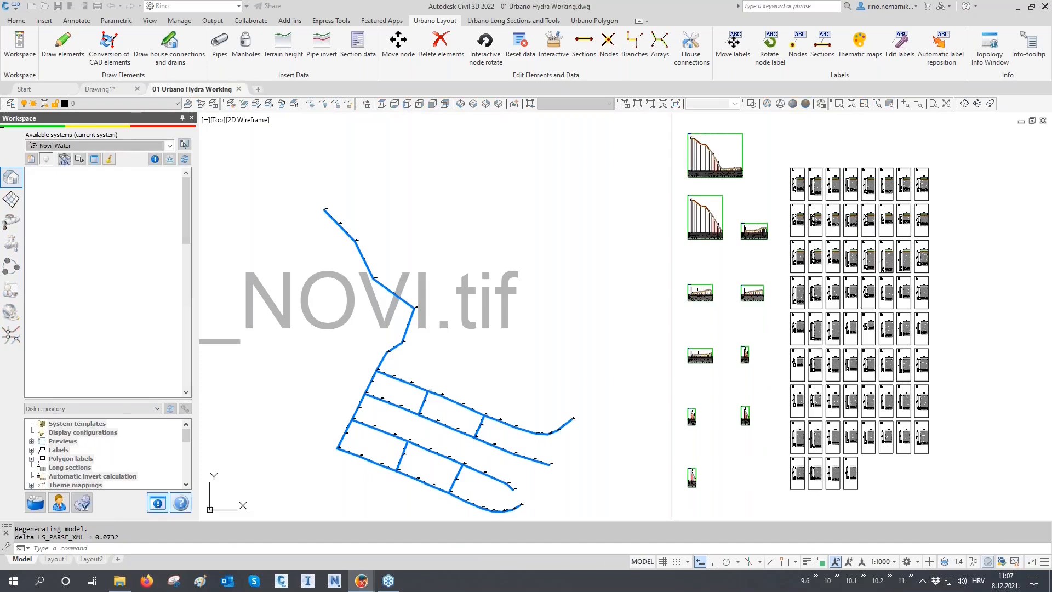
left_click(481, 306)
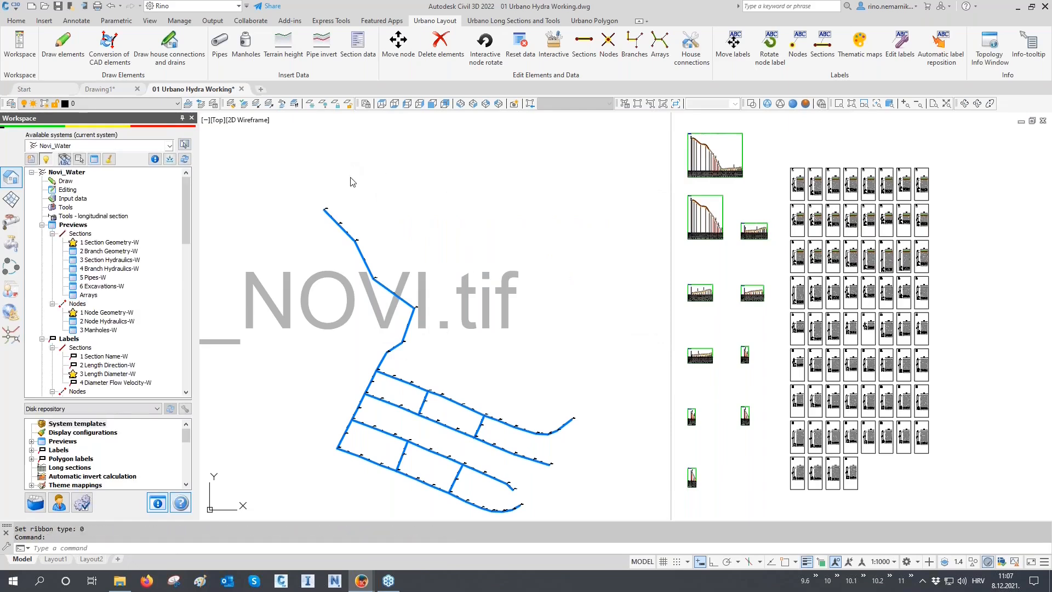
left_click(242, 89)
left_click(564, 315)
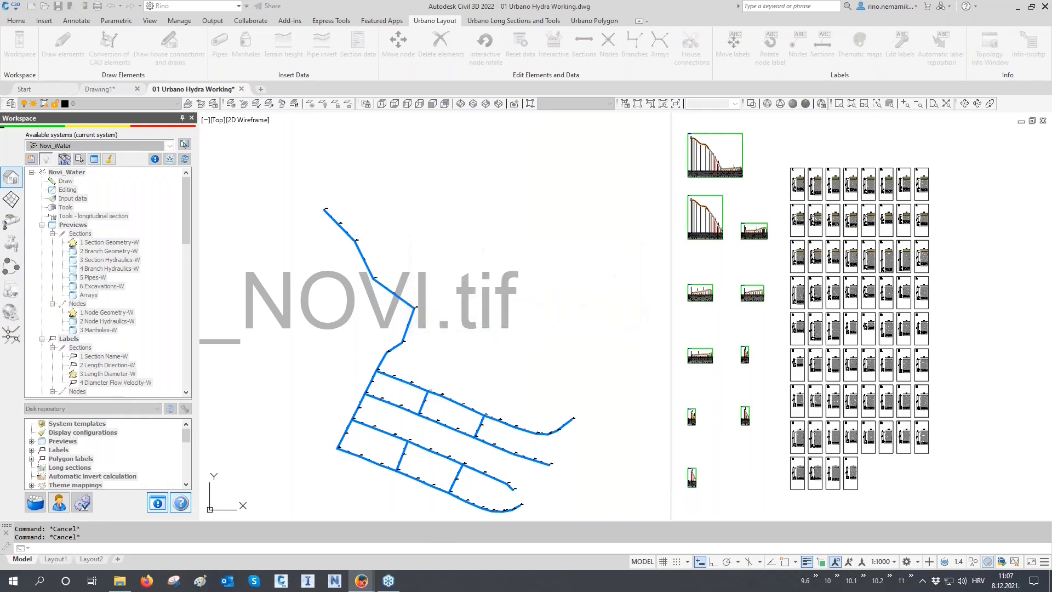
- Copy the CLIP_NOVI.tfw and CLIP_NOVI.tif files from the Day 1 folder of the Urbano Hydra Essential Training
left_click(120, 580)
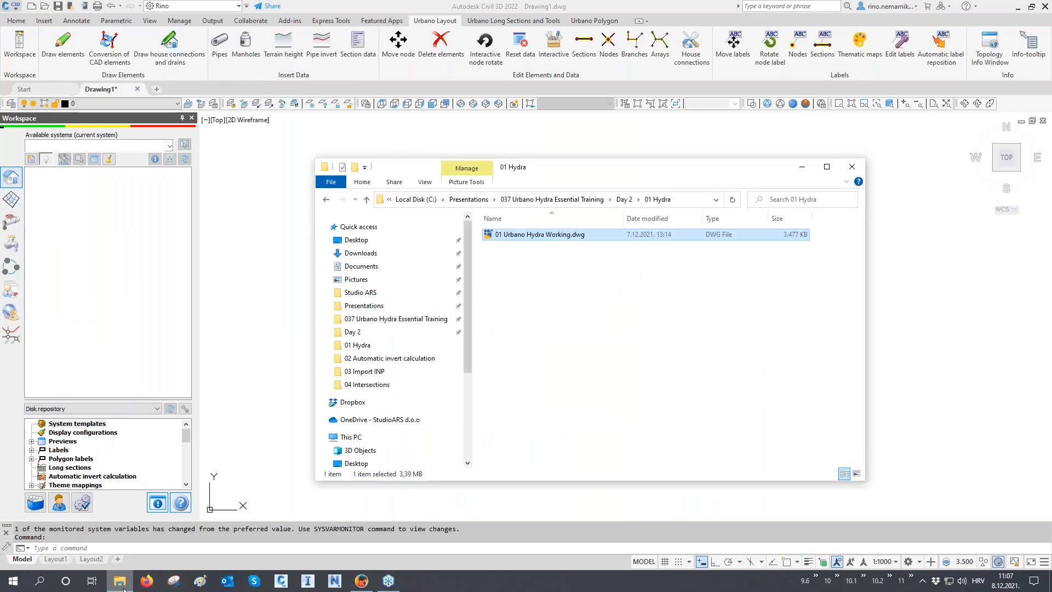
left_click(624, 200)
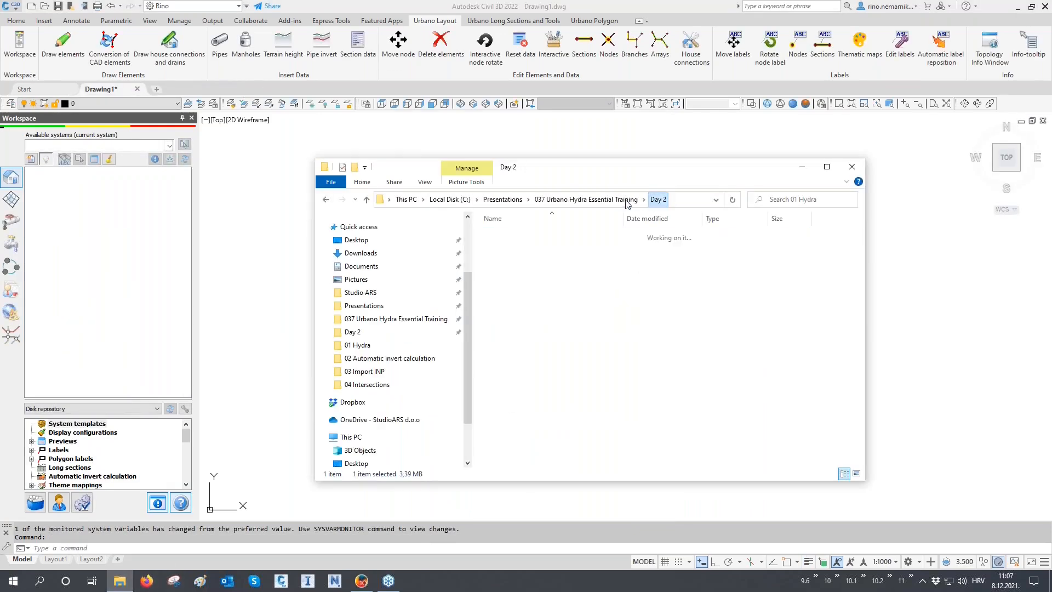
left_click(585, 201)
double_click(522, 234)
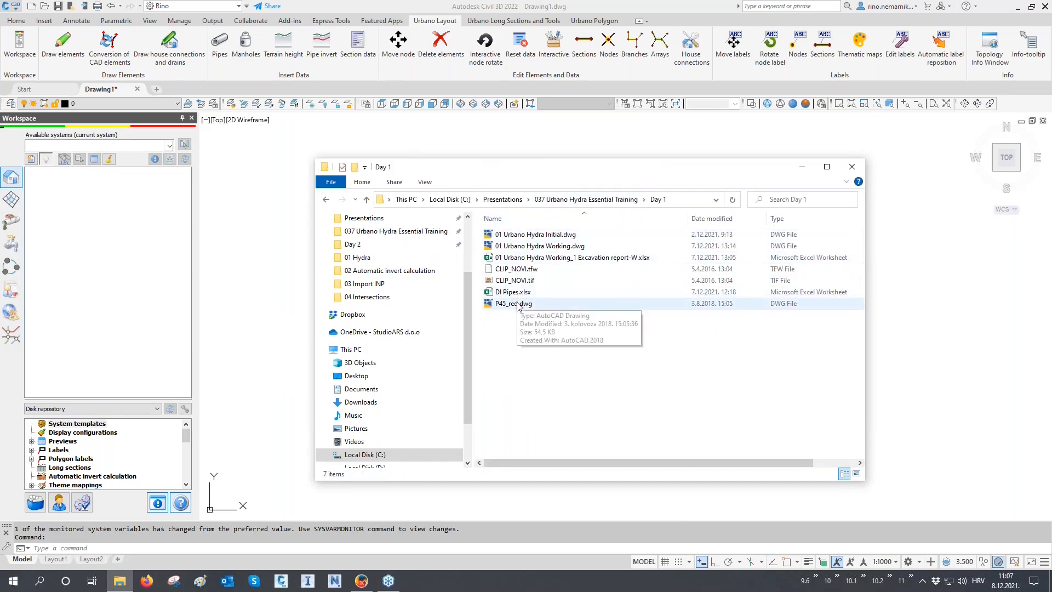
left_click(518, 268)
left_click(514, 280, "shift")
right_click(514, 280)
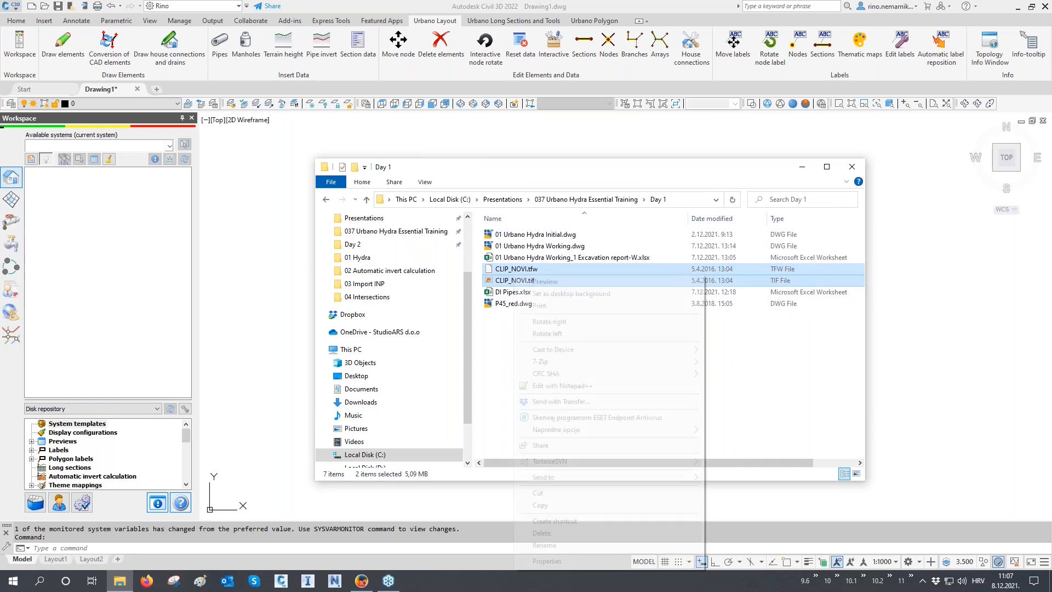
left_click(543, 505)
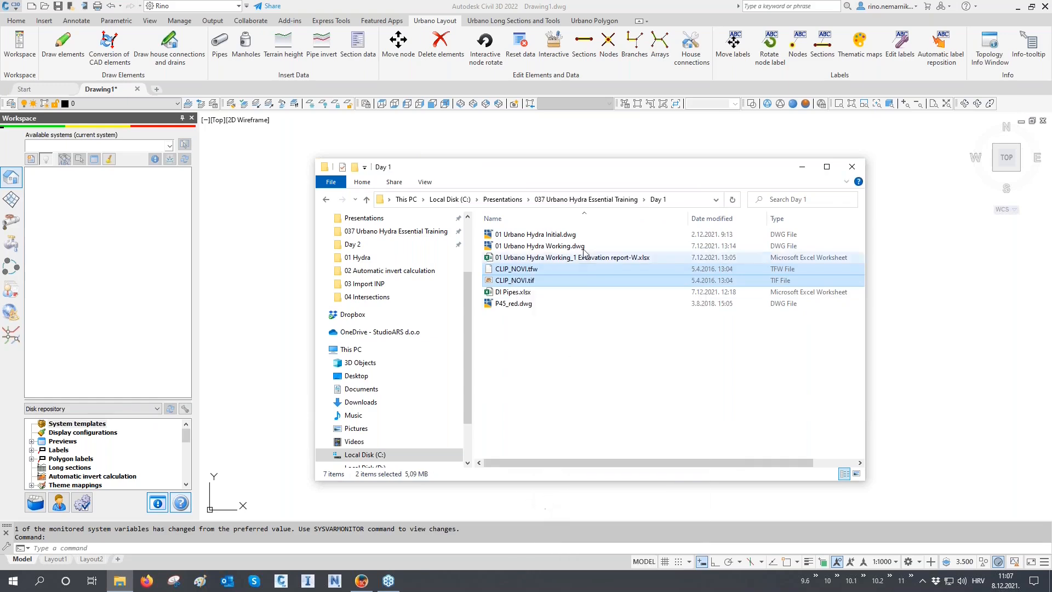
- Paste the copied CLIP_NOVI files into the Day 2 \ 01 Hydra folder and open 01 Urbano Hydra Working.dwg in Civil 3D
left_click(353, 244)
left_click(519, 236)
double_click(519, 236)
right_click(527, 277)
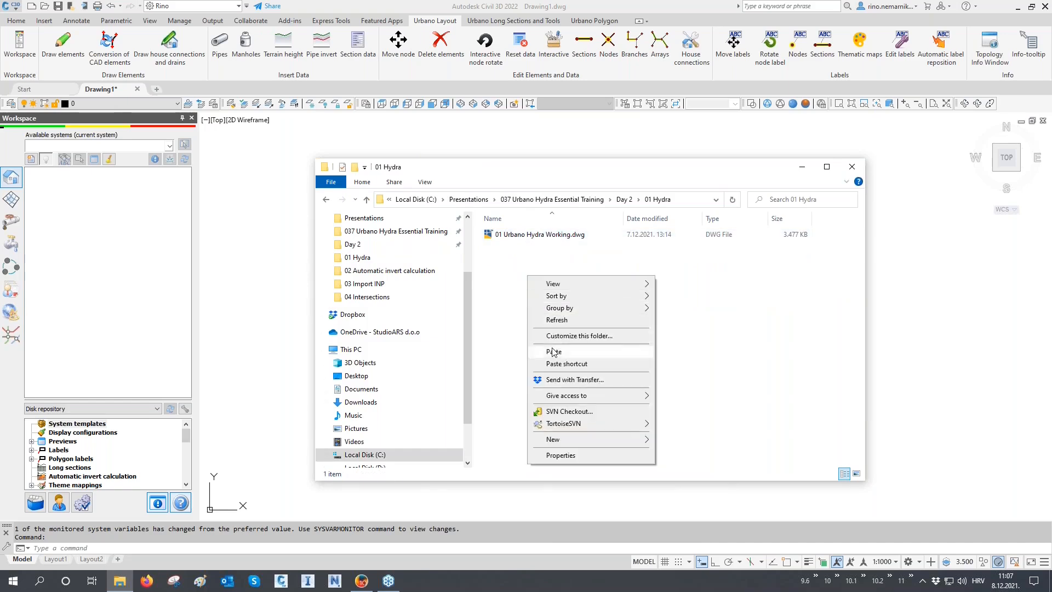
left_click(552, 348)
left_click(552, 340)
left_click_drag(500, 234, 1005, 165)
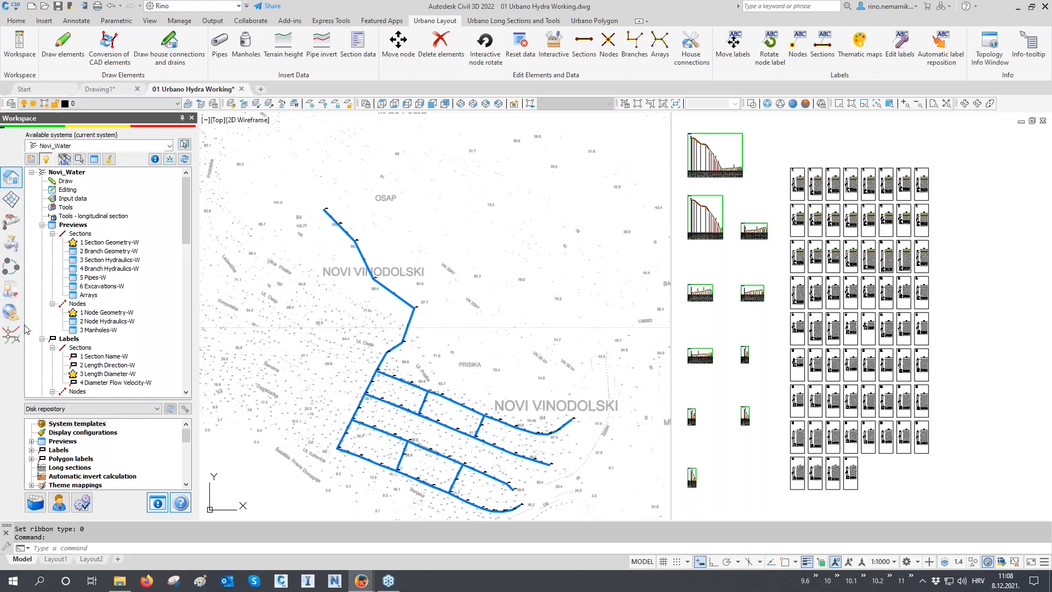
- Start the Air release and washout valves tool for the Novi_Water system and set its drawing mode to Single
left_click(12, 243)
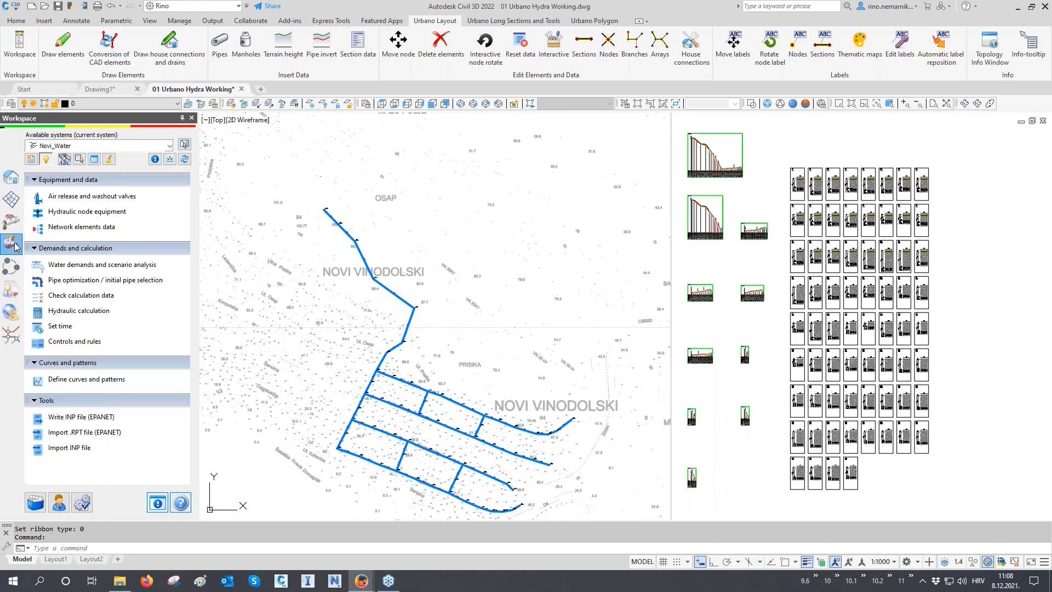
left_click(85, 198)
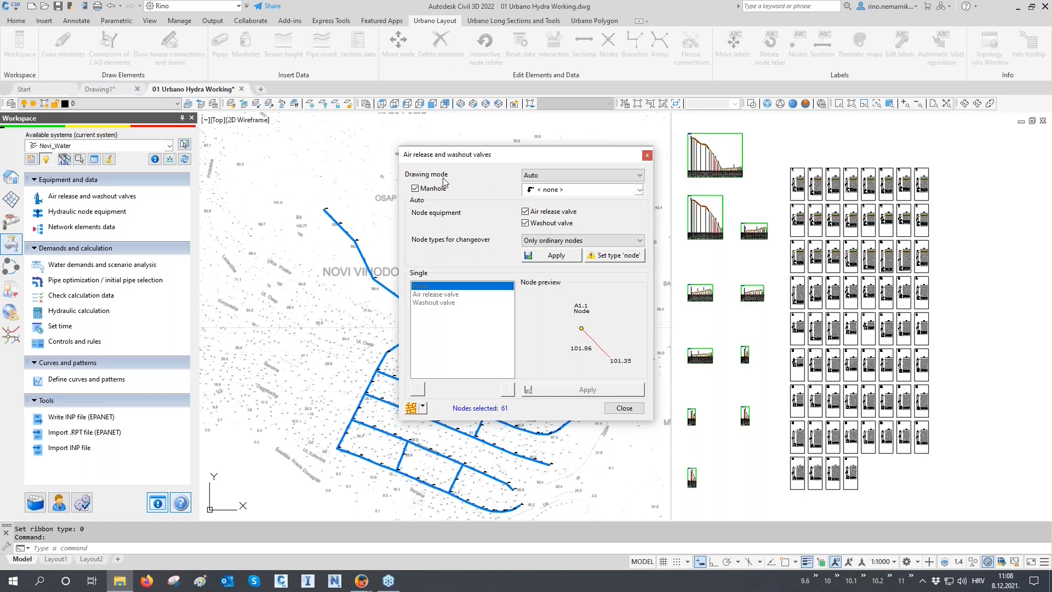
left_click(550, 177)
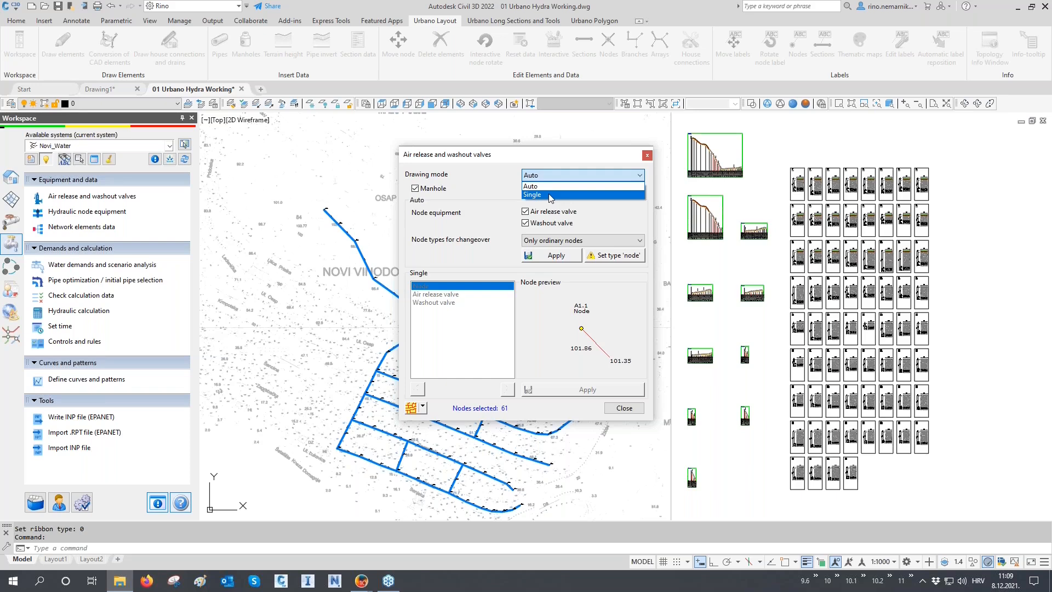
left_click(550, 196)
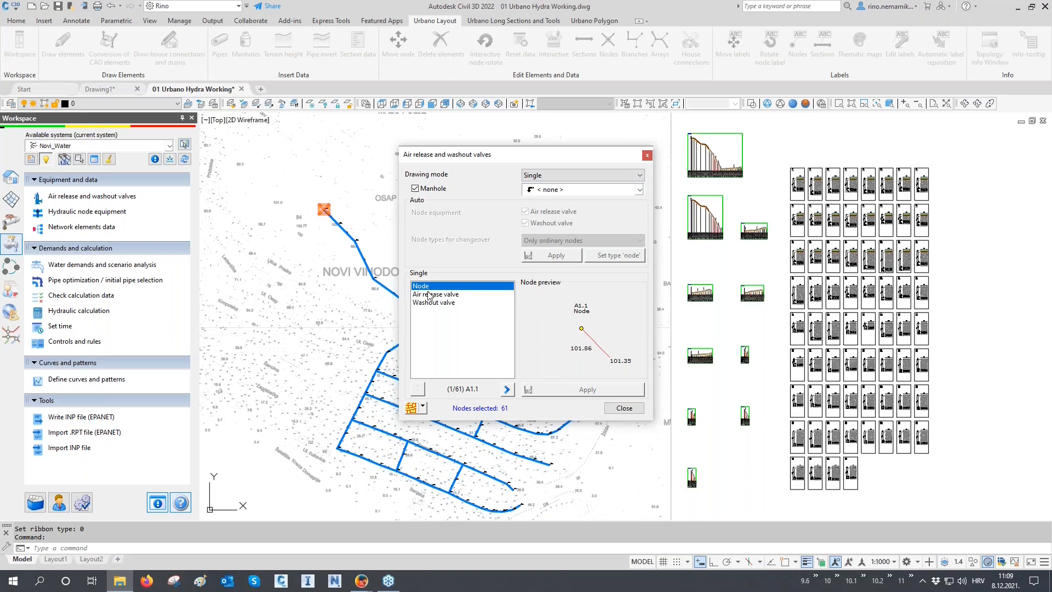
- Select node A1.14 at the low point of the upper longitudinal section and assign it a washout valve
left_click(423, 407)
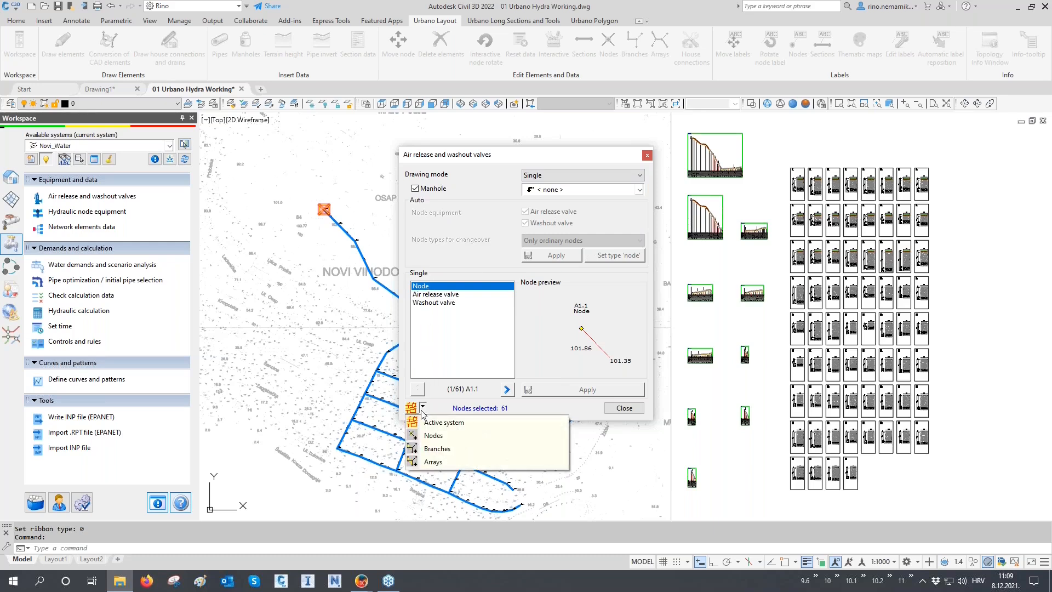
left_click(436, 436)
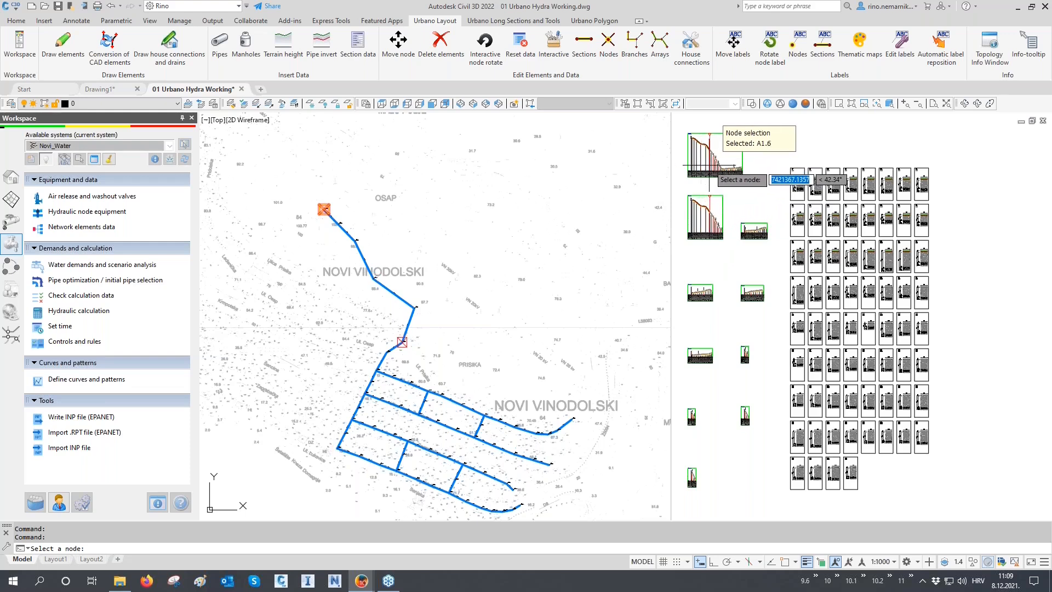
scroll(719, 167, "up", 6)
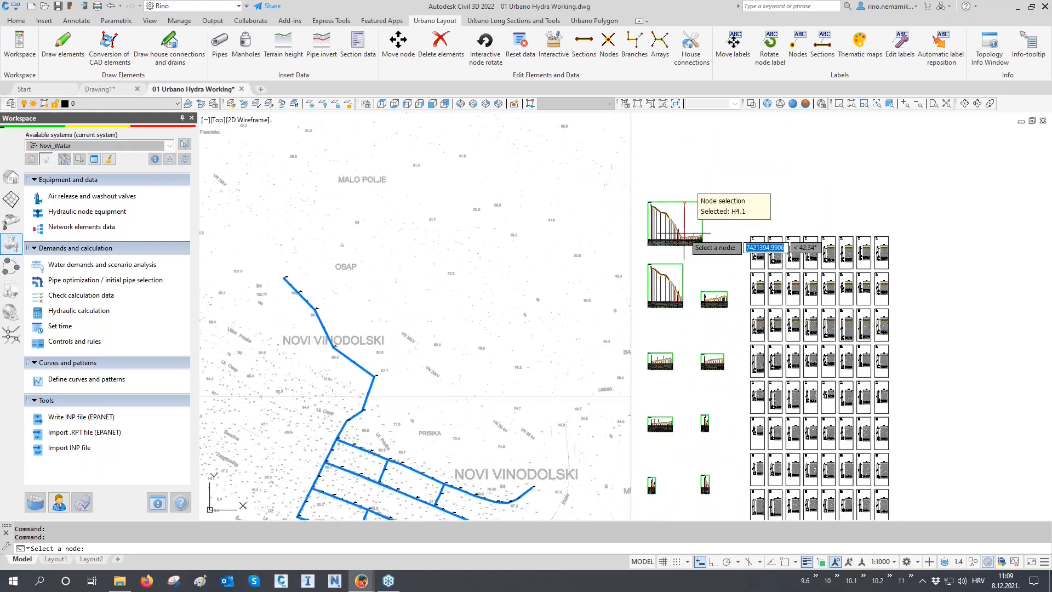
scroll(701, 233, "up", 5)
middle_click_drag(692, 225, 656, 279)
scroll(585, 363, "up", 6)
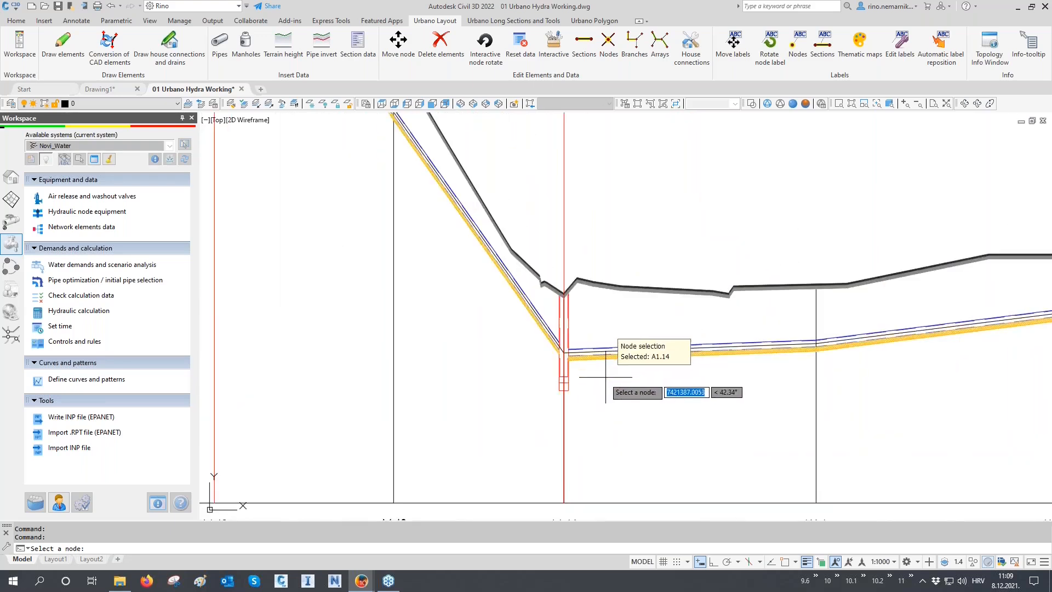
middle_click_drag(585, 363, 577, 404)
left_click(577, 404)
key("Return")
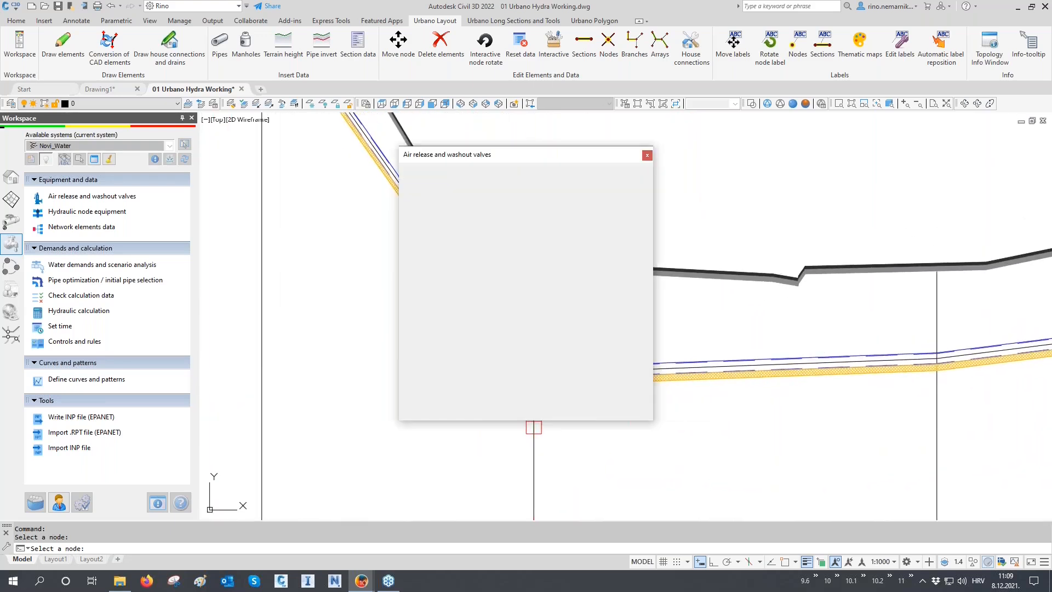
left_click_drag(542, 157, 335, 165)
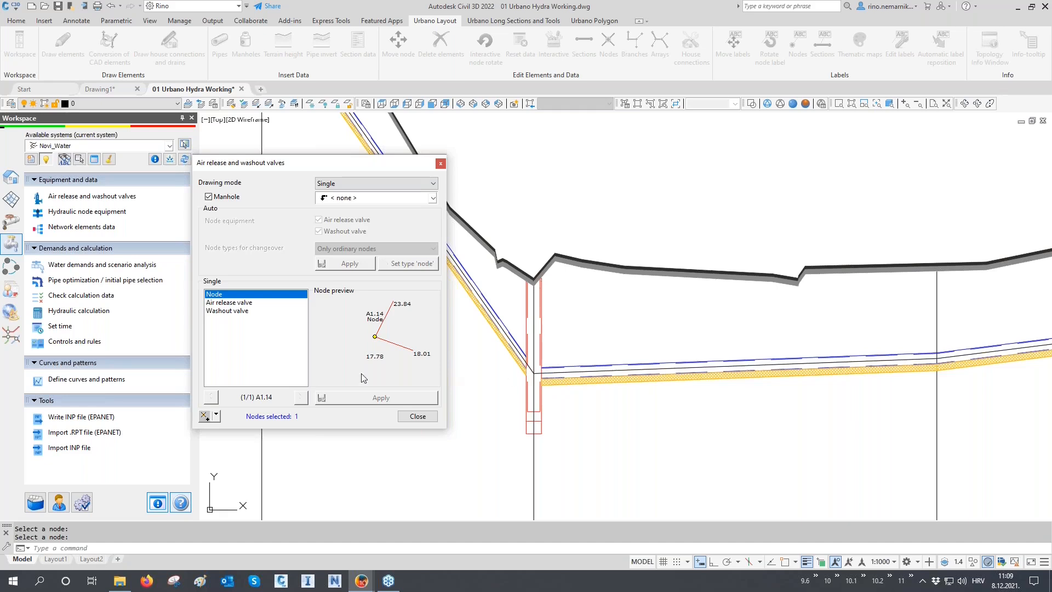
left_click(230, 311)
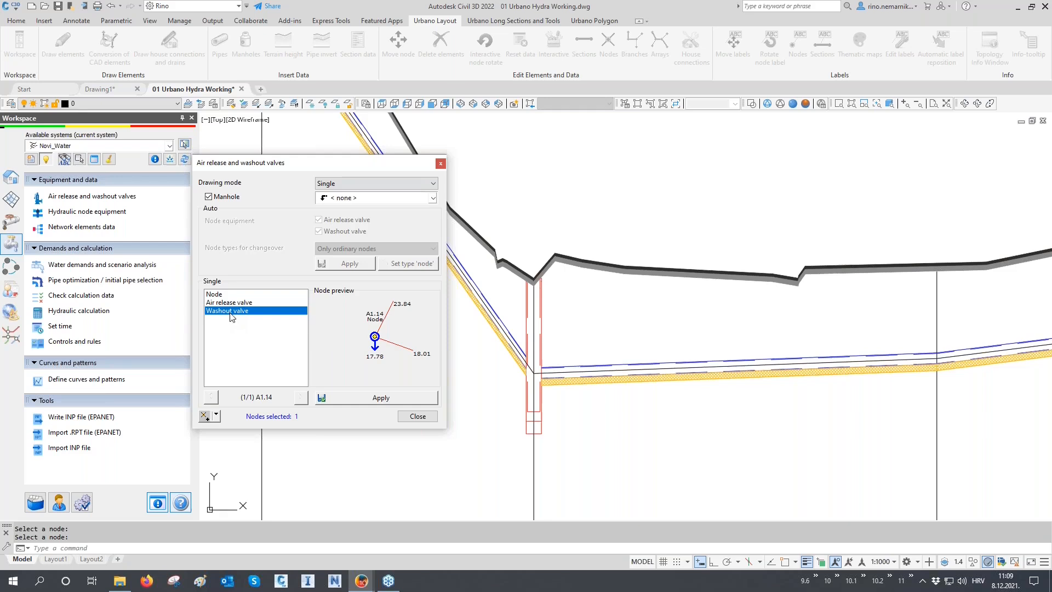
left_click(368, 398)
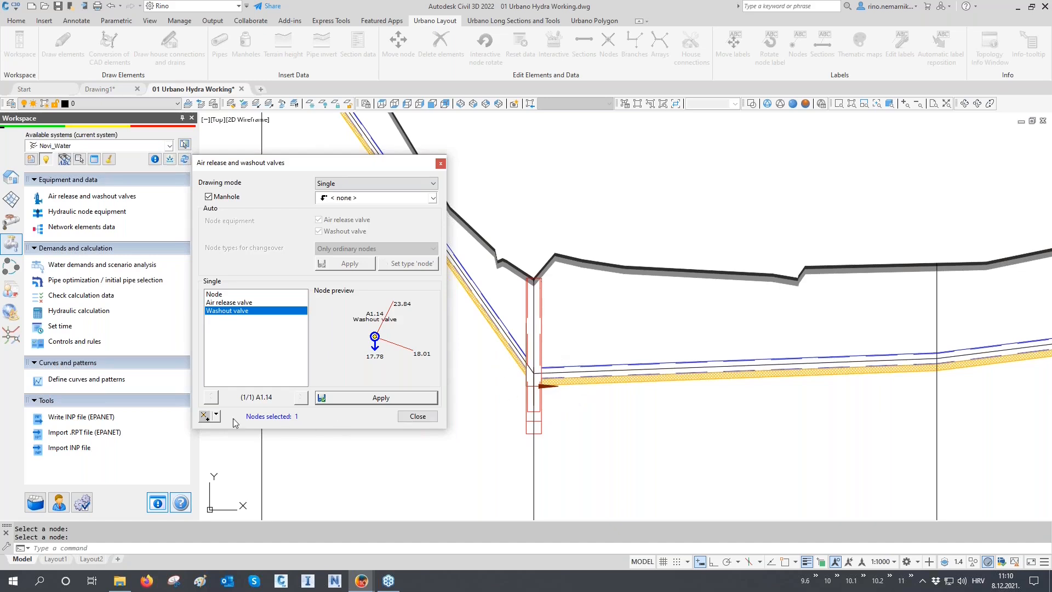
- Select node H1.11 at the high point of its longitudinal section and assign it an air release valve
left_click(203, 416)
scroll(548, 284, "down", 6)
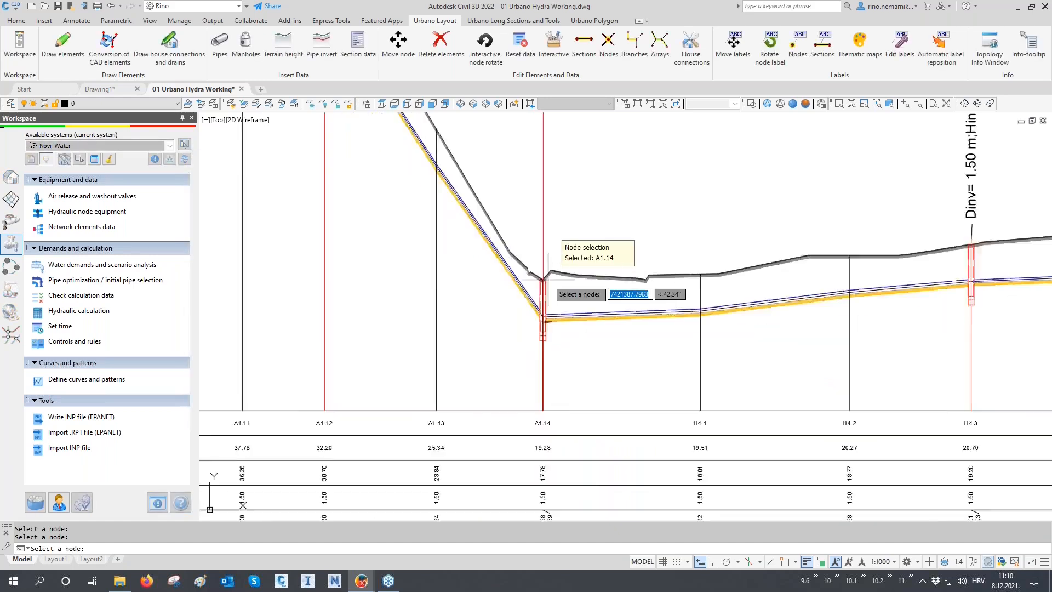
scroll(548, 288, "down", 3)
scroll(583, 433, "up", 6)
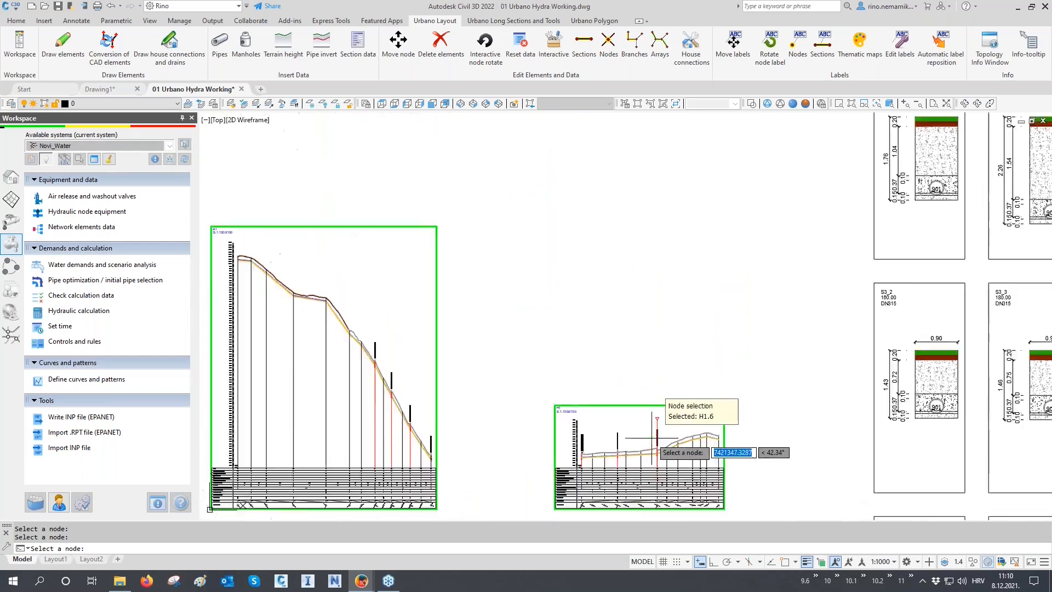
scroll(740, 433, "up", 8)
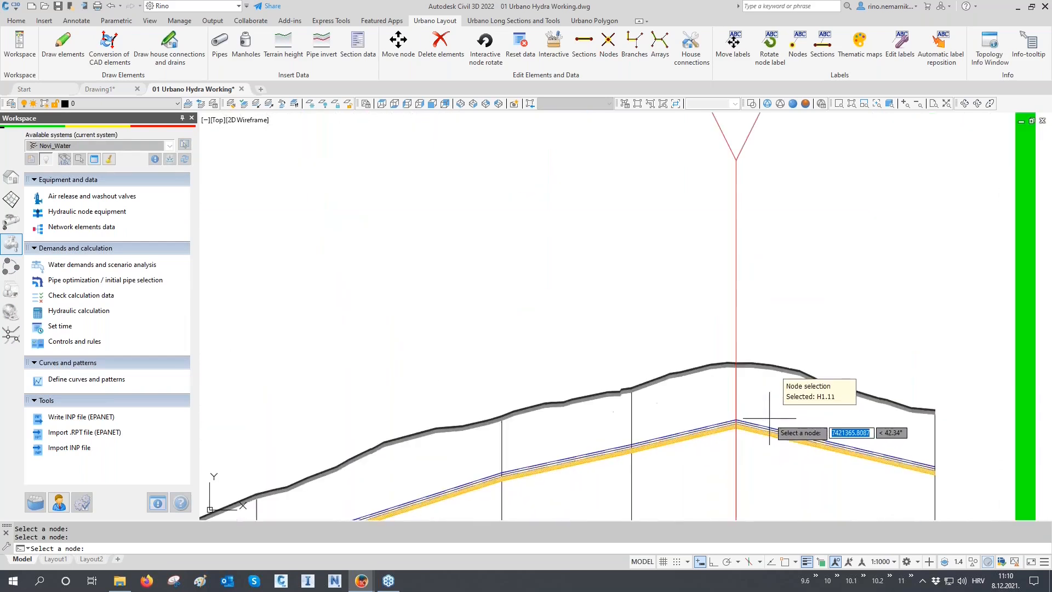
left_click(761, 410)
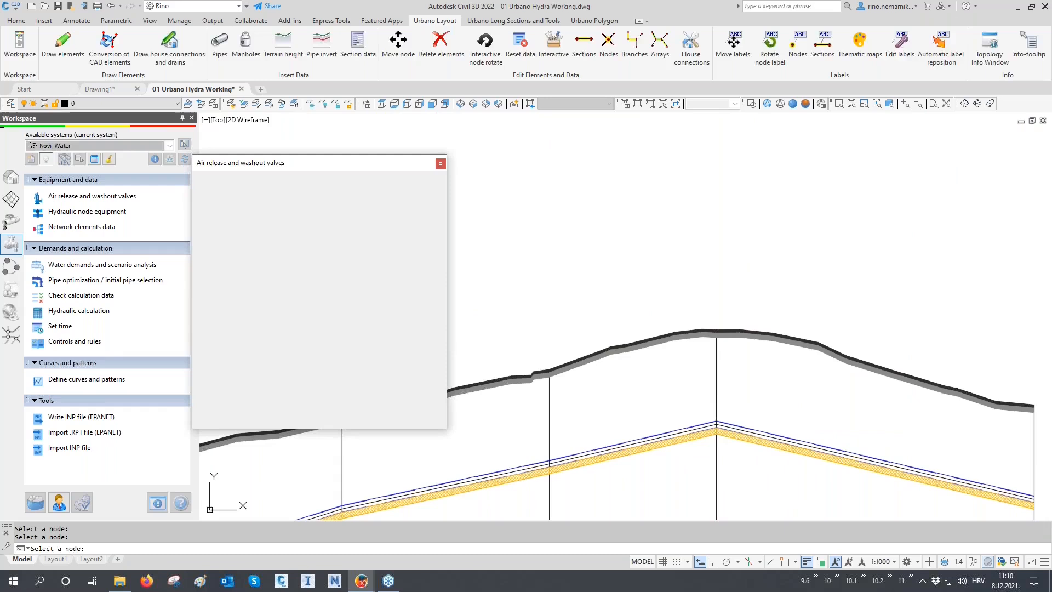
left_click(236, 303)
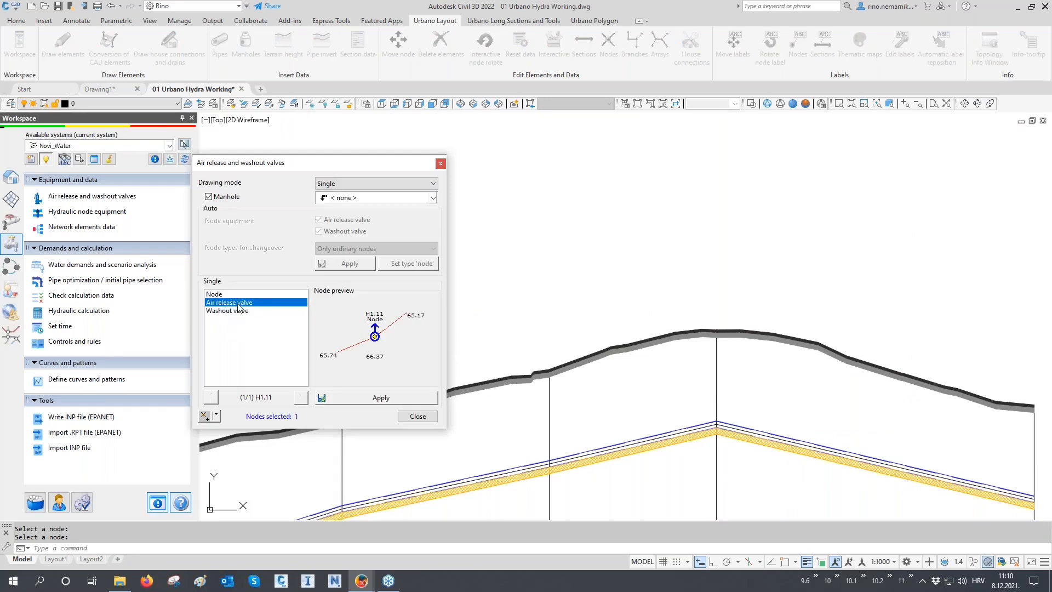
left_click(364, 398)
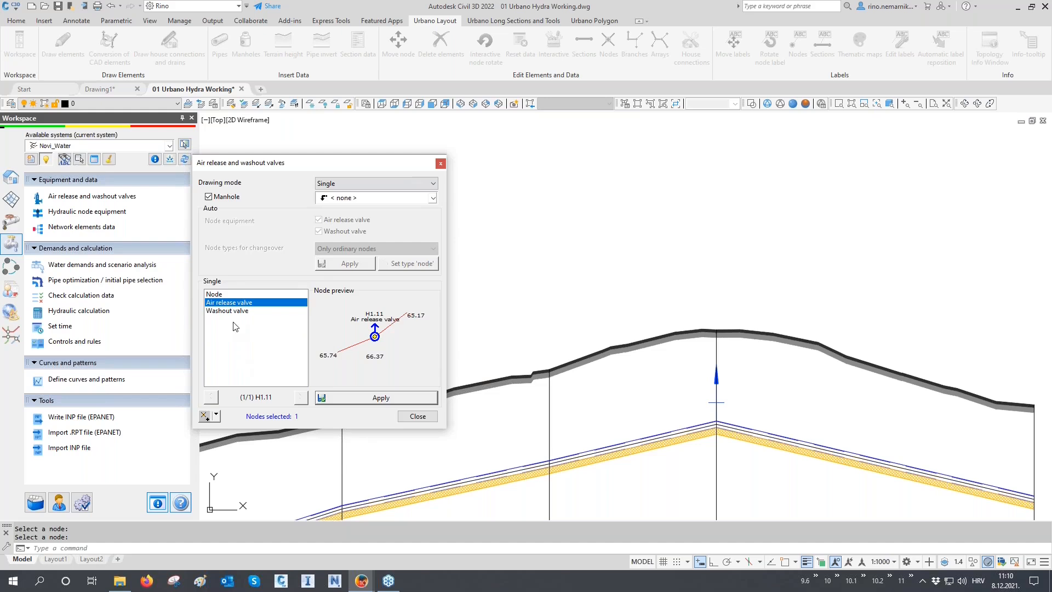
- Reset node H1.11 from air release valve to the plain Node type
left_click(219, 295)
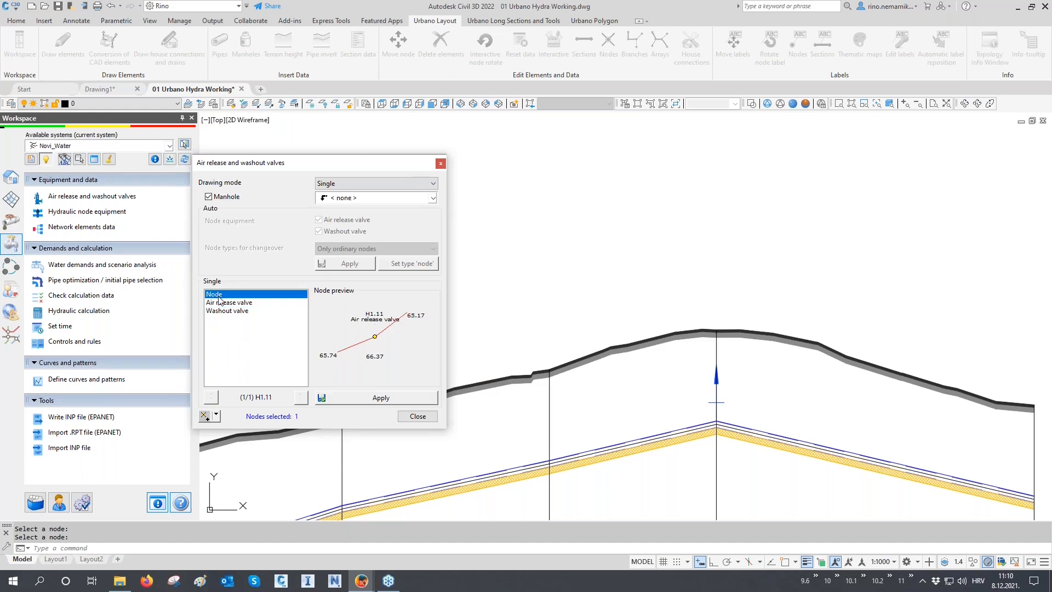
left_click(372, 397)
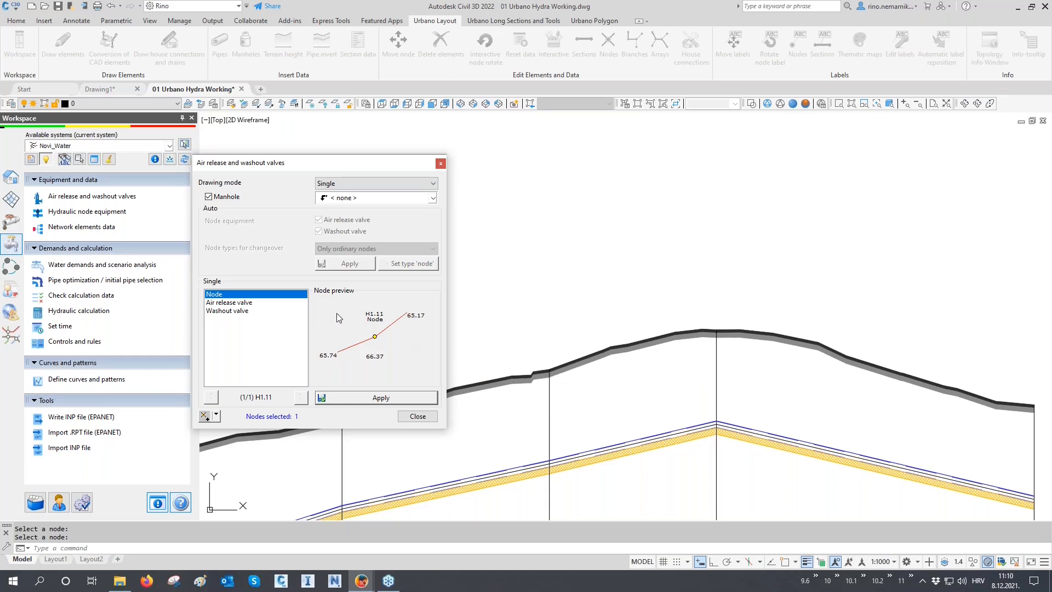
- Set the valve drawing mode to Auto, select all nodes of the active system and reset them to type 'node'
left_click(334, 184)
left_click(335, 195)
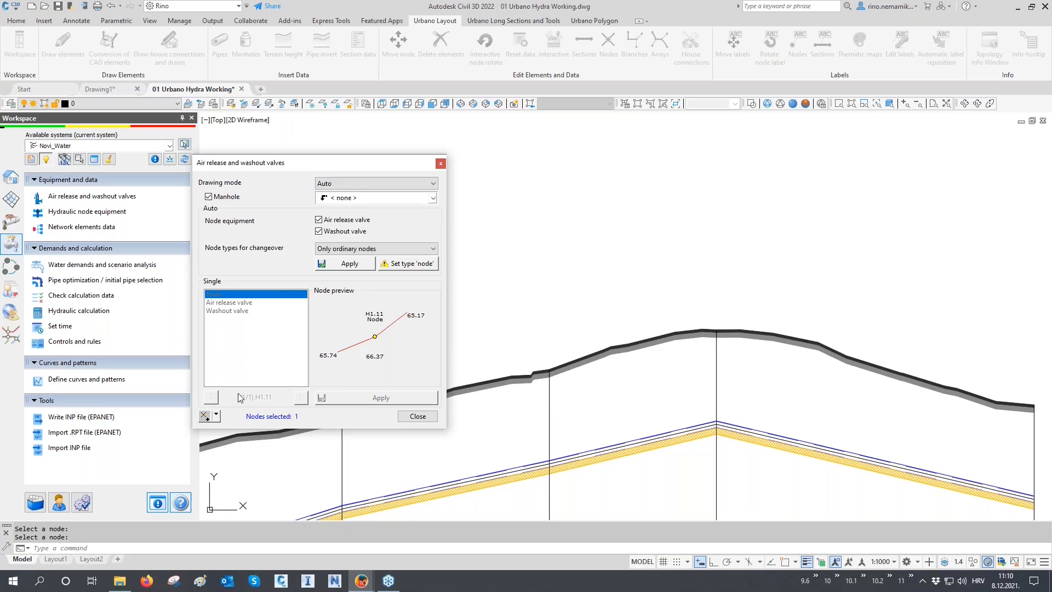
left_click(216, 415)
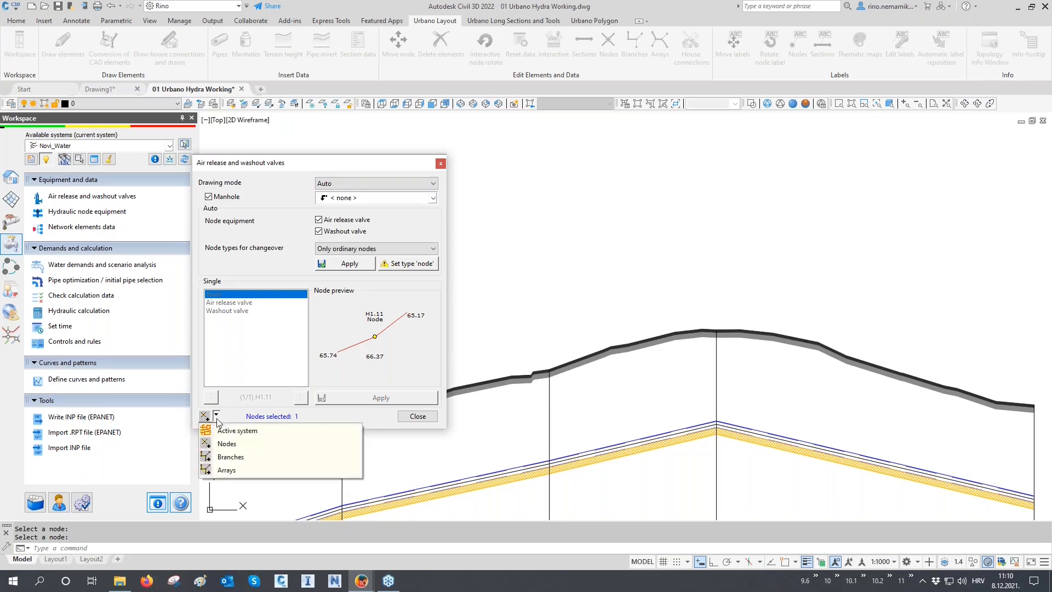
left_click(247, 431)
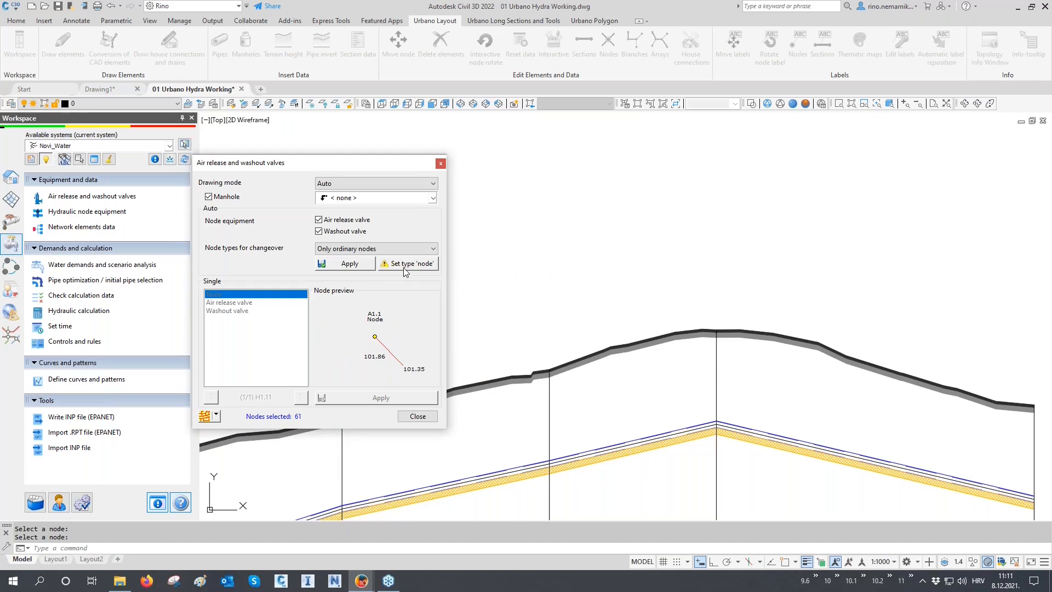
left_click(406, 264)
- Automatically assign air release and washout valves with All types of nodes chosen for changeover, and close the valve dialog
left_click(361, 250)
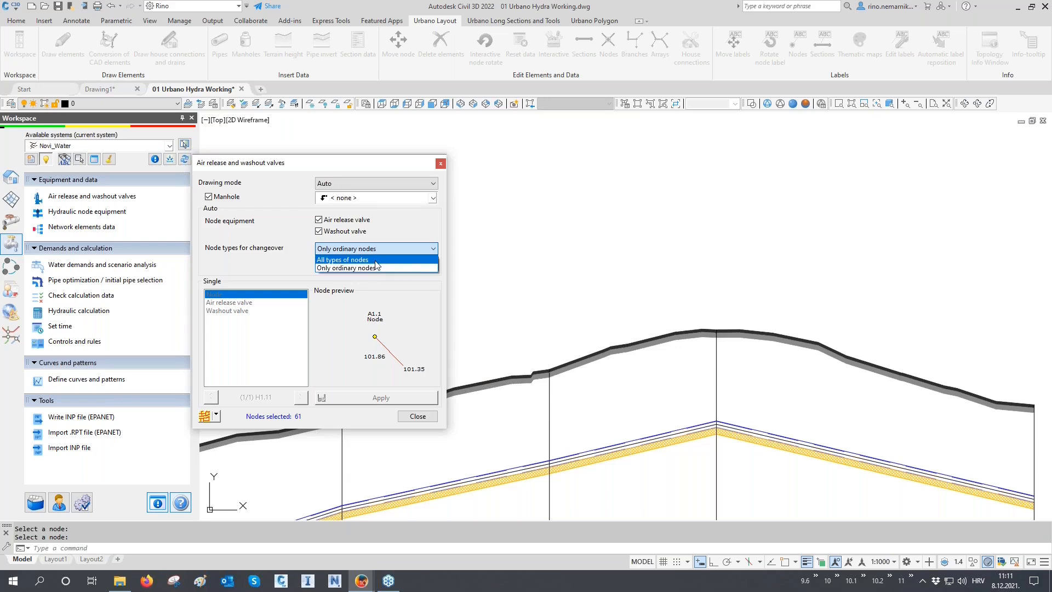
left_click(376, 261)
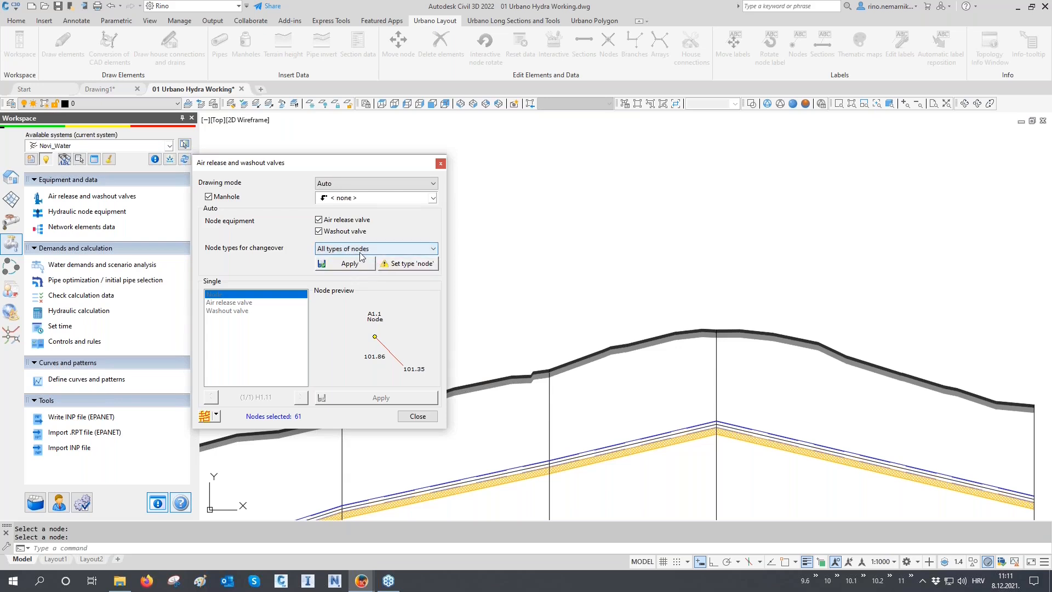
left_click(350, 264)
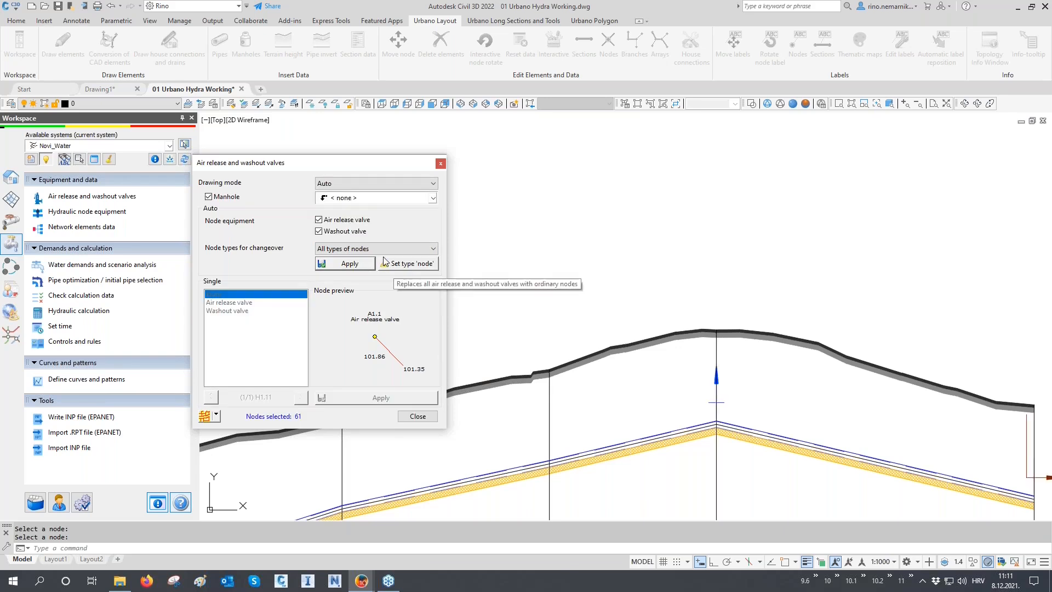
left_click(418, 416)
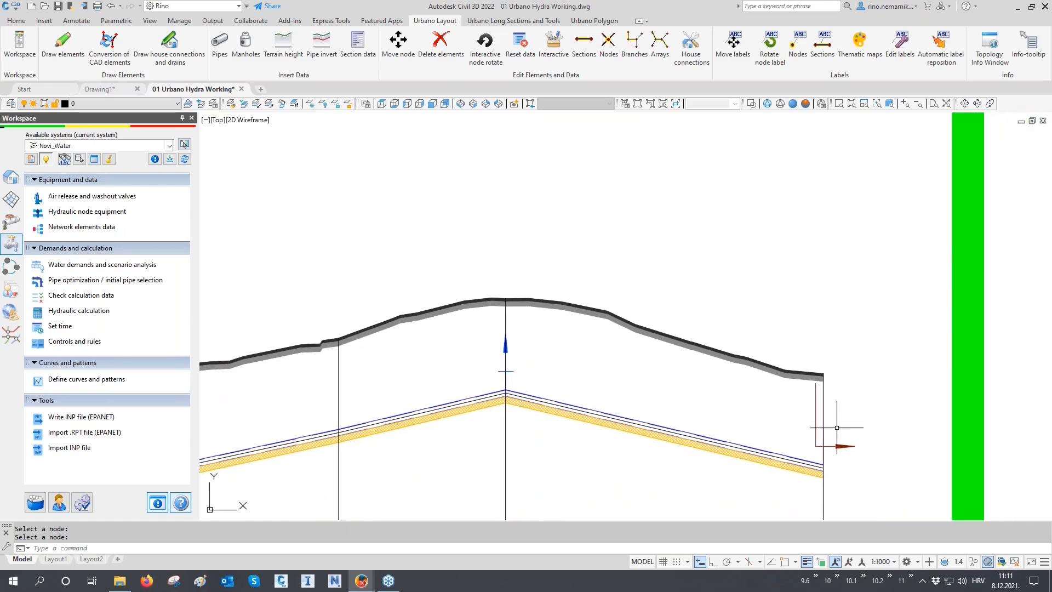
- Examine the air release and washout valve symbols at the high, low and end points of the longitudinal sections
scroll(745, 433, "down", 10)
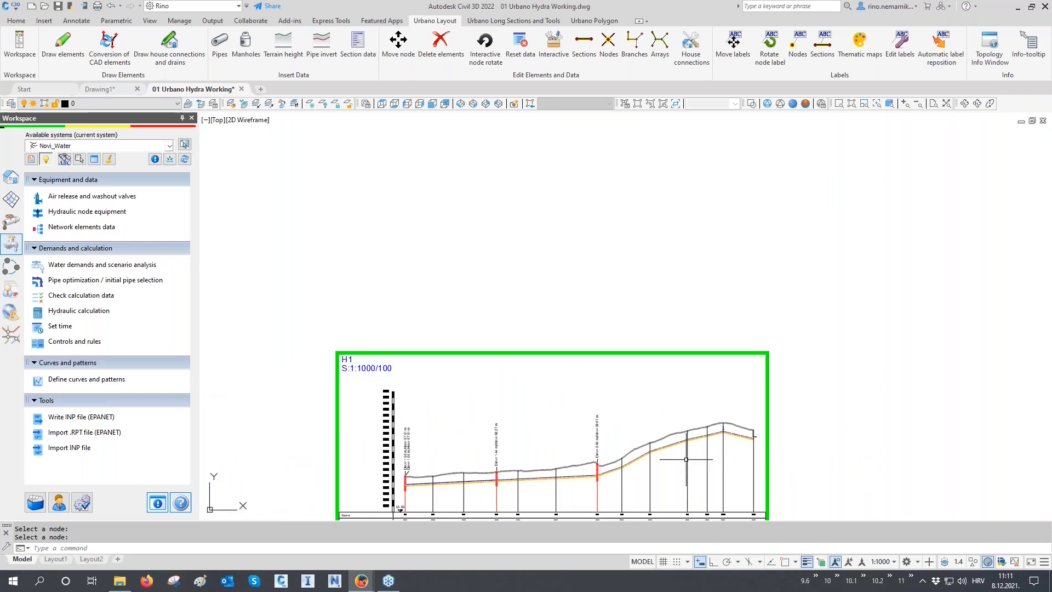
scroll(694, 461, "down", 5)
scroll(525, 242, "up", 6)
scroll(533, 274, "up", 6)
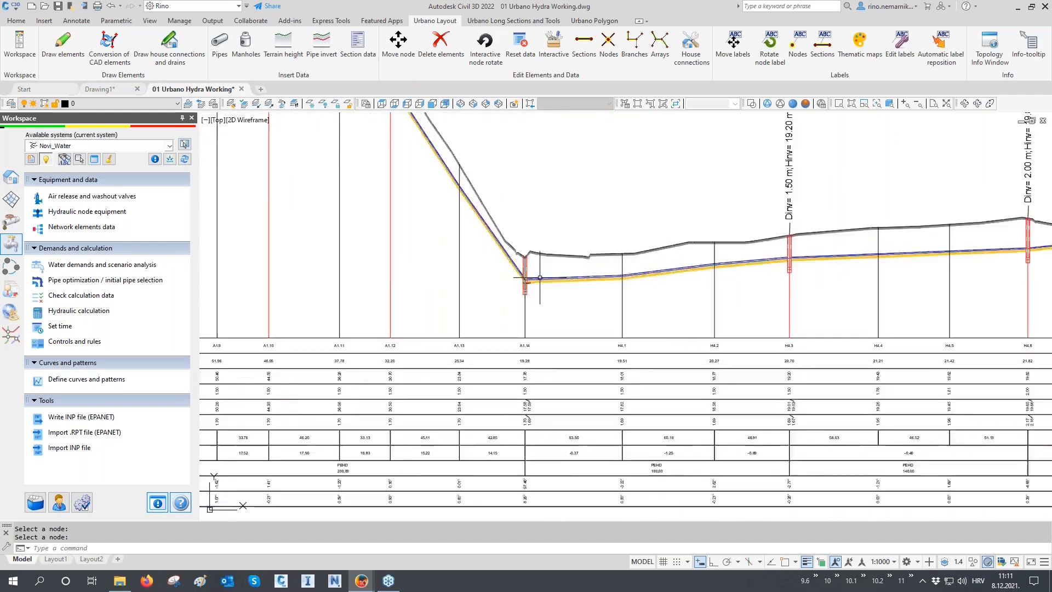
scroll(440, 315, "down", 10)
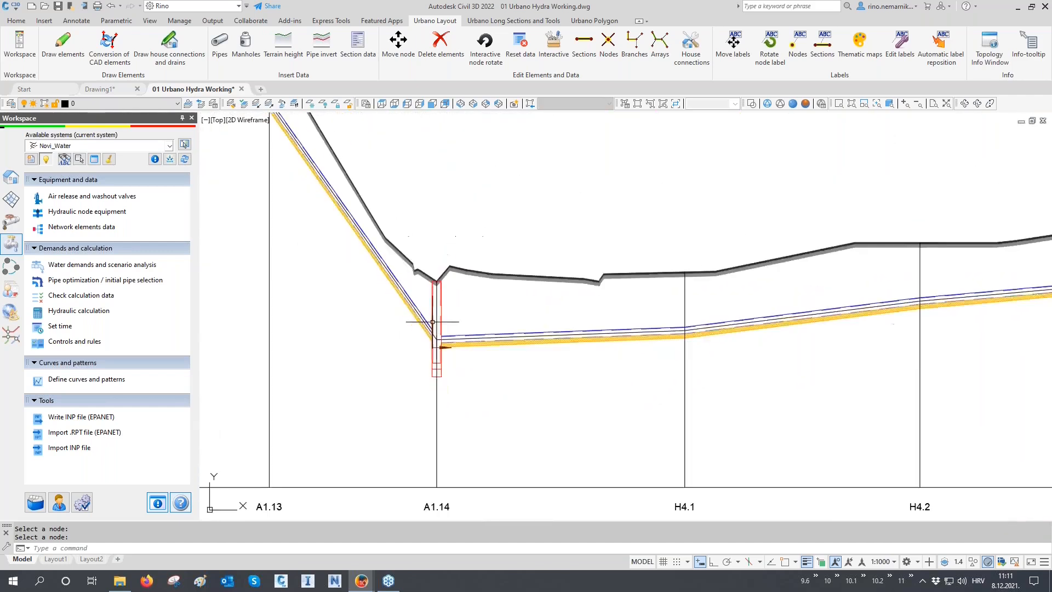
mouse_move(449, 354)
middle_mouse_down()
mouse_move(470, 375)
mouse_move(504, 247)
mouse_move(504, 369)
mouse_move(533, 374)
mouse_move(540, 244)
middle_mouse_up()
scroll(491, 447, "up", 7)
scroll(490, 447, "up", 6)
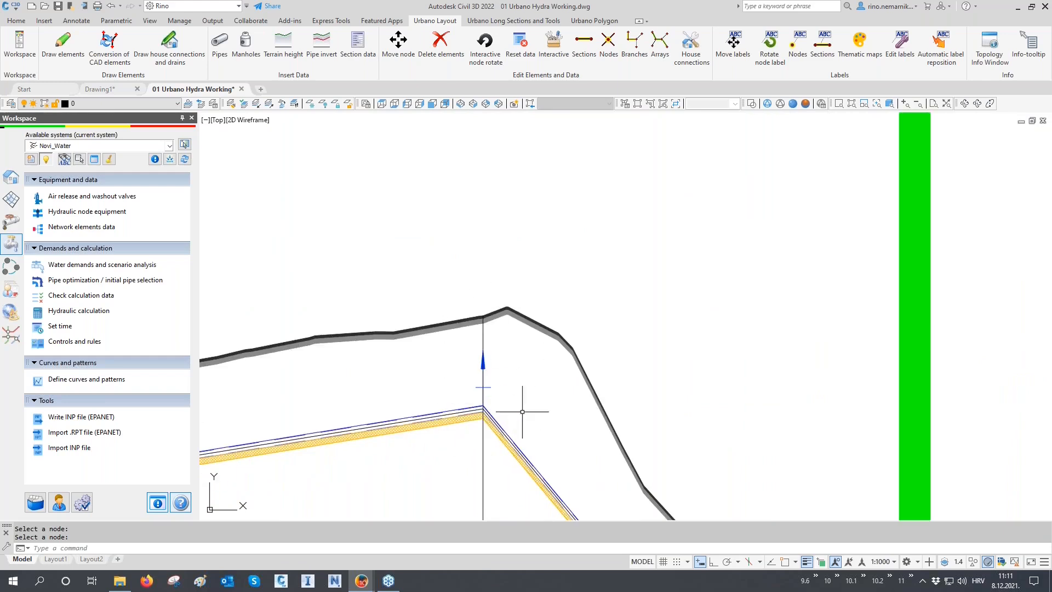
middle_click_drag(474, 415, 474, 362)
scroll(473, 363, "down", 4)
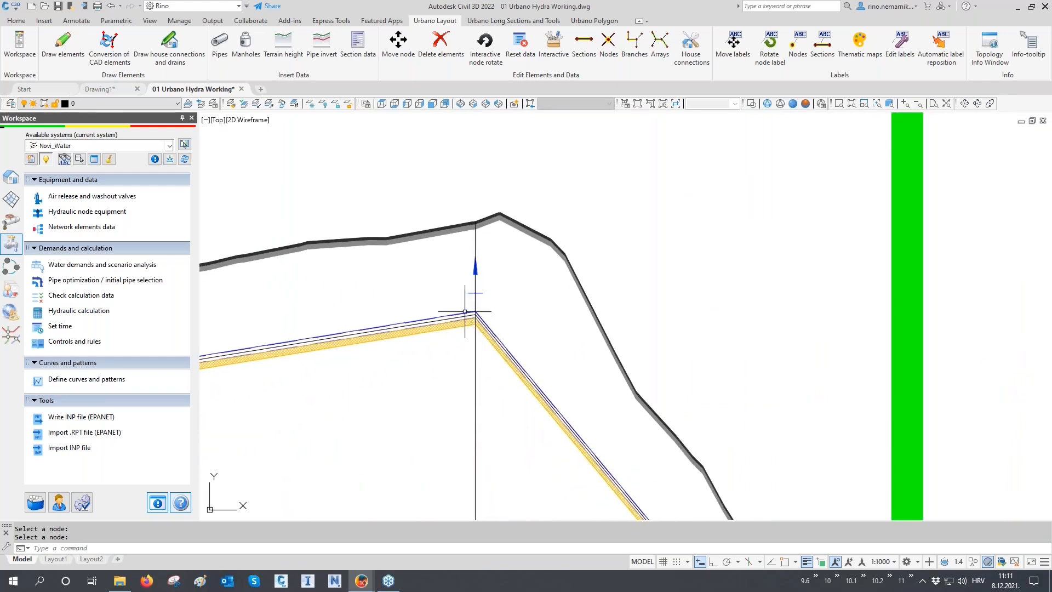
scroll(600, 438, "up", 4)
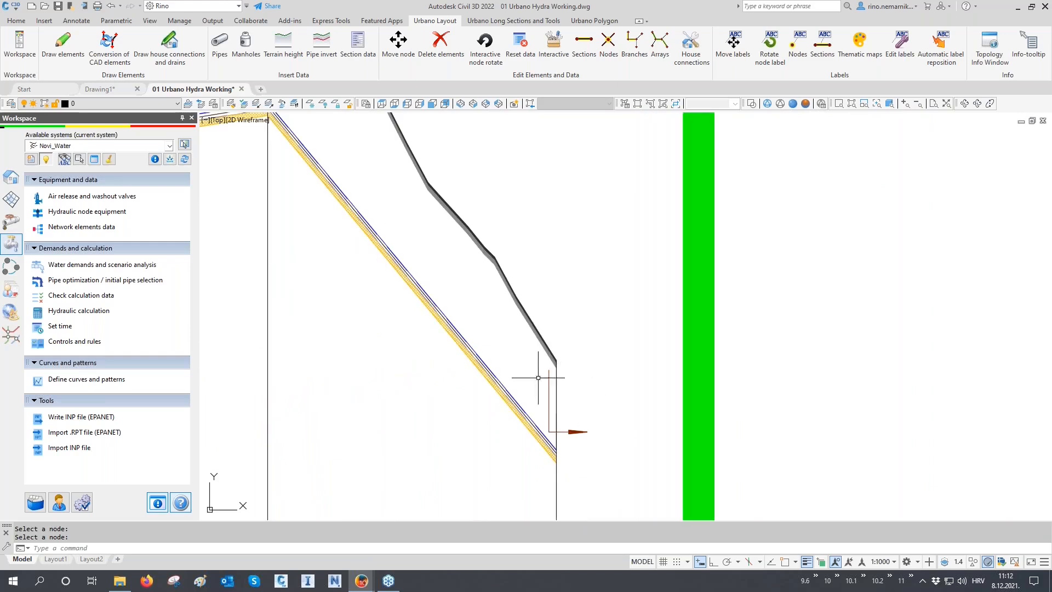
scroll(544, 405, "down", 6)
middle_click_drag(832, 407, 655, 390)
scroll(876, 388, "up", 8)
scroll(885, 380, "up", 5)
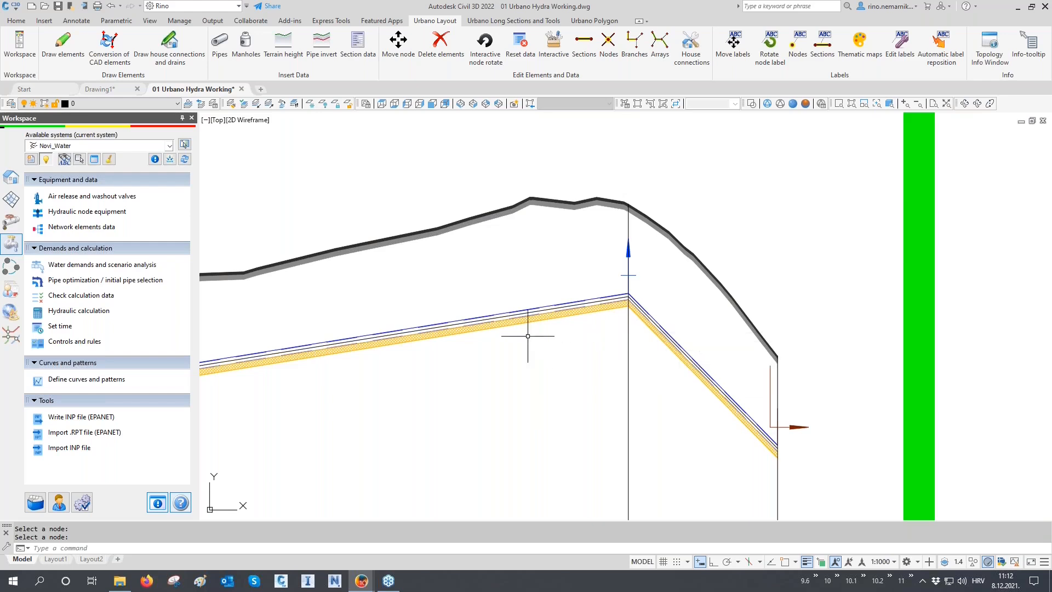
- Search for node H3.8 by picking it in its longitudinal section and zoom to it in the layout
left_click(65, 159)
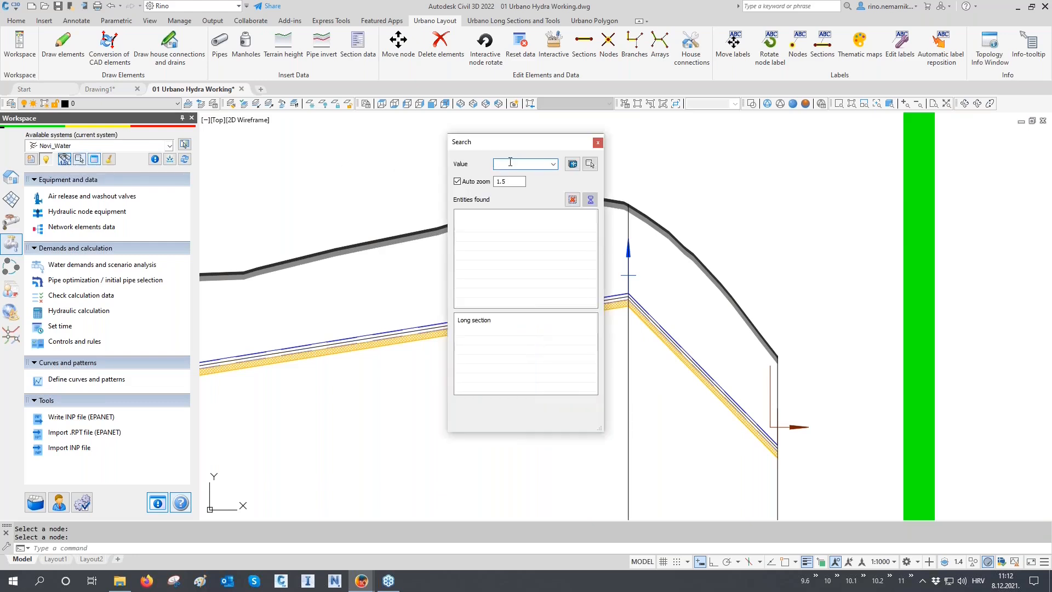
mouse_move(525, 148)
left_mouse_down()
mouse_move(775, 156)
mouse_move(972, 137)
mouse_move(964, 127)
left_mouse_up()
left_click(1033, 144)
left_click(628, 349)
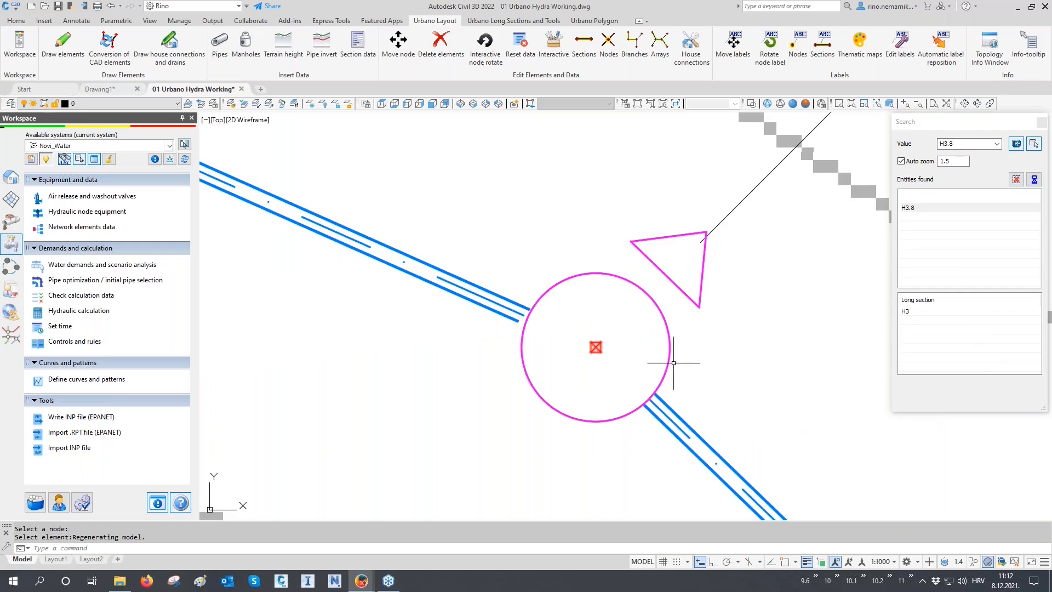
- Inspect the valve symbols of nodes H3.8 and H3.9 in the layout, and locate H3.8 in long section H3
scroll(416, 391, "down", 2)
scroll(416, 390, "down", 4)
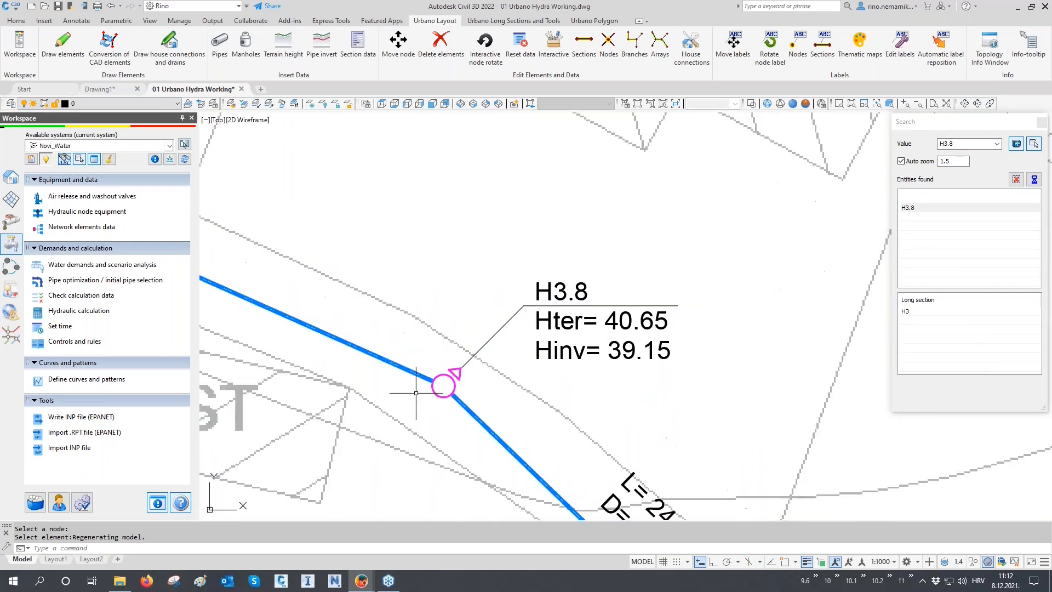
scroll(443, 386, "up", 4)
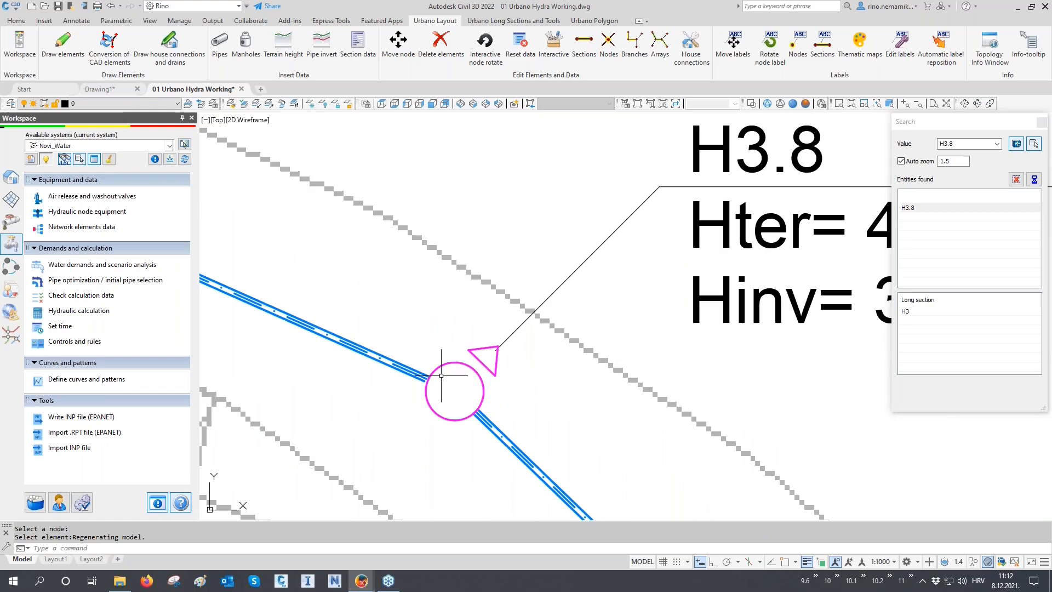
left_click(447, 365)
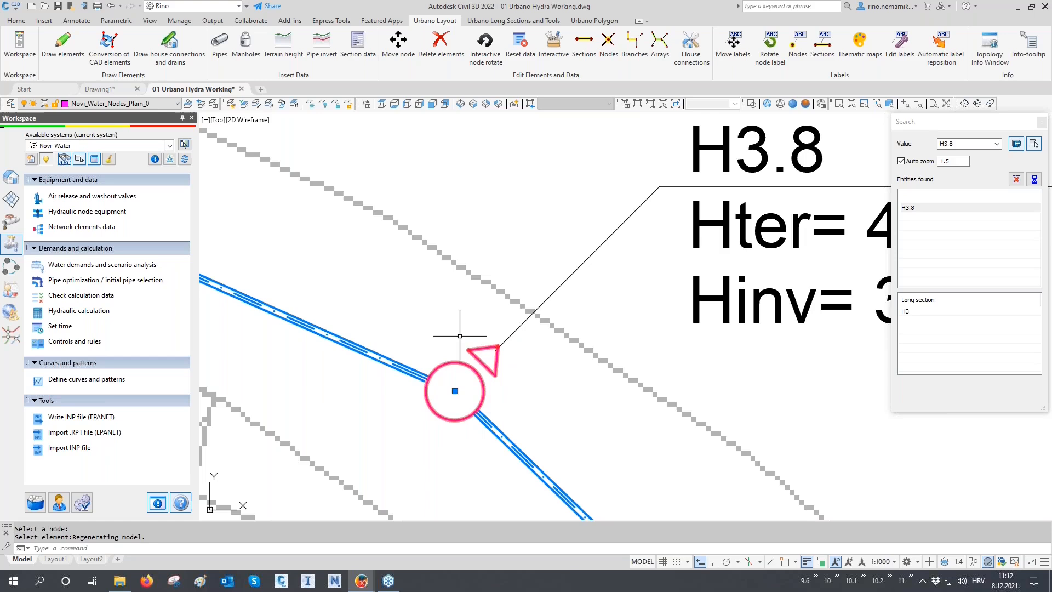
key("Escape")
scroll(458, 331, "down", 6)
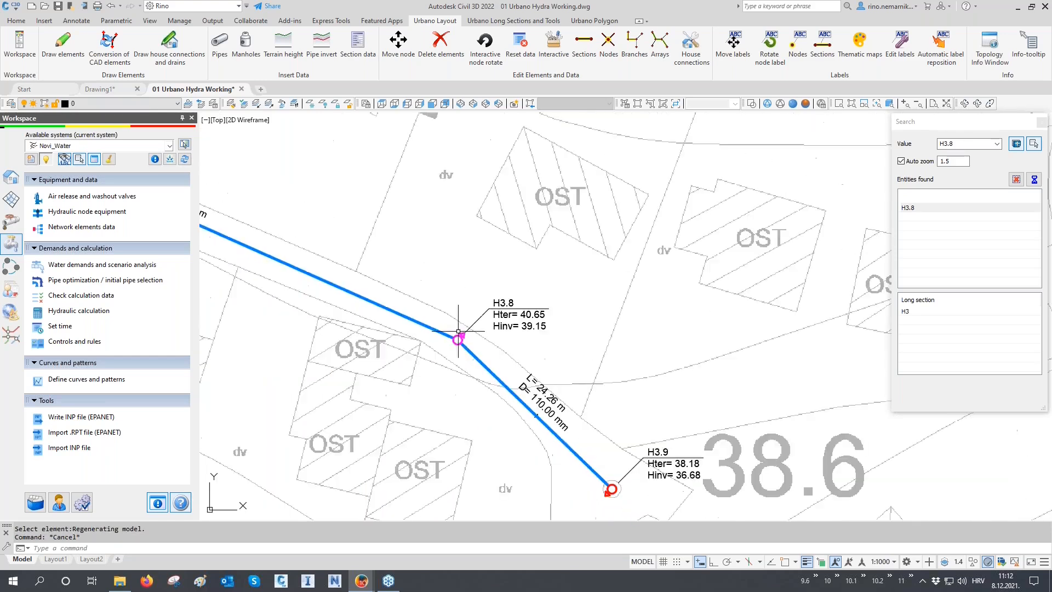
scroll(552, 436, "up", 4)
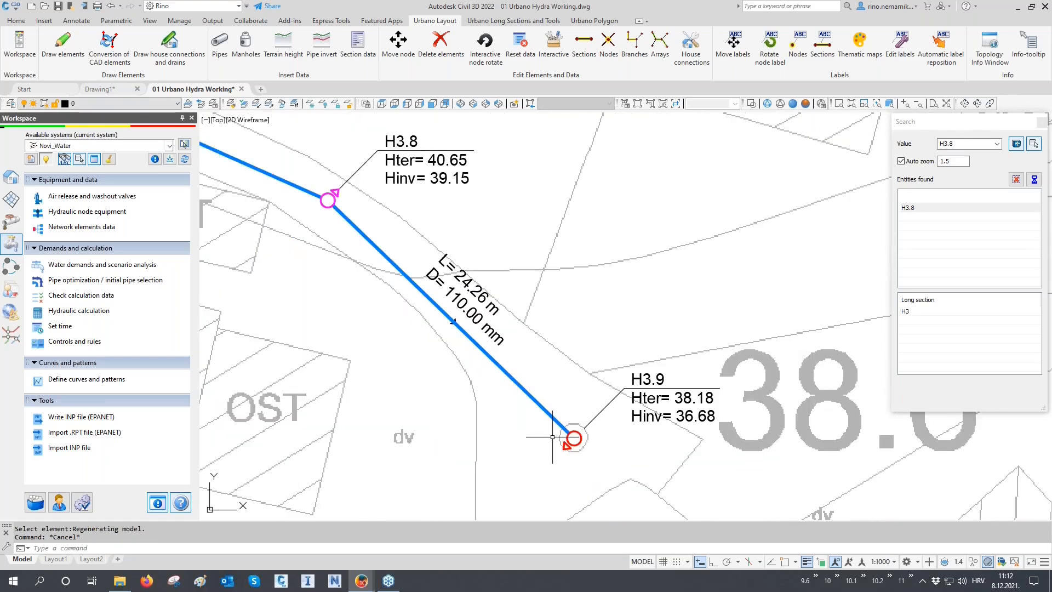
left_click(905, 312)
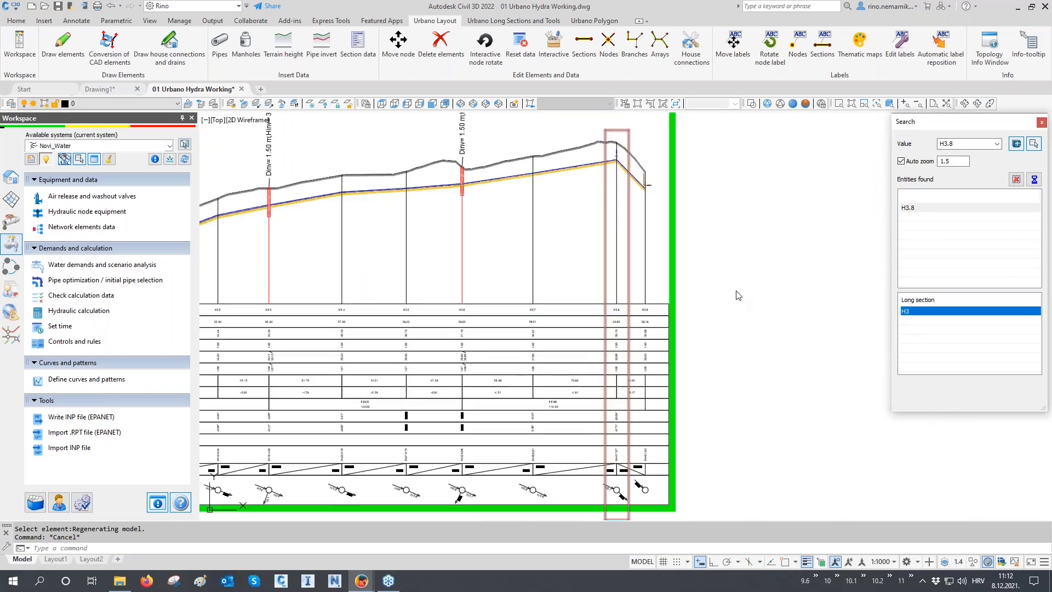
left_click(1041, 122)
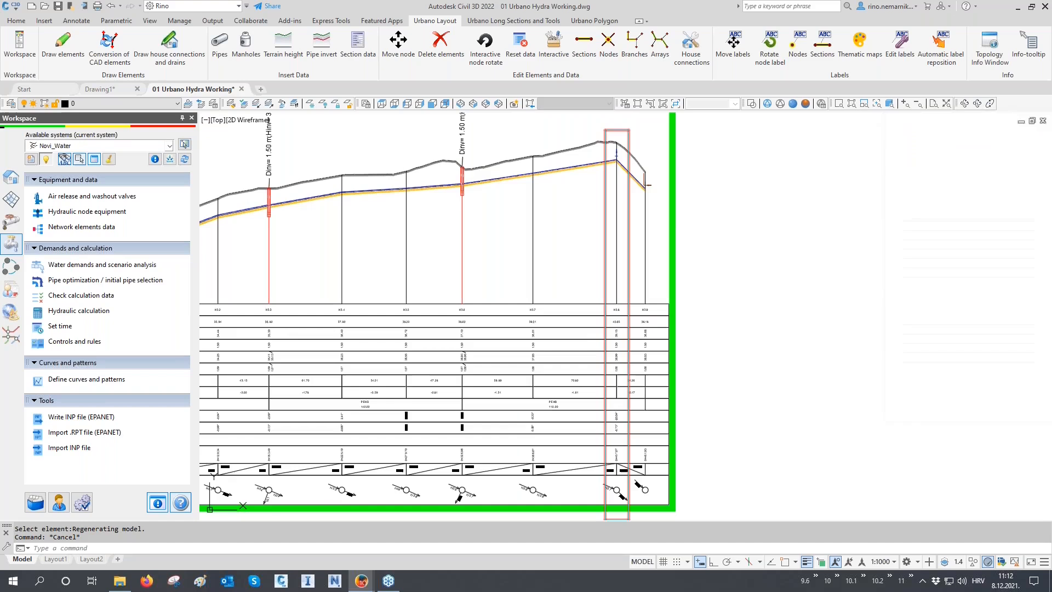
- Examine the valve symbol of node A1.1 in the layout and at the start of the A1.1 - H4.12 longitudinal section
scroll(738, 366, "down", 10)
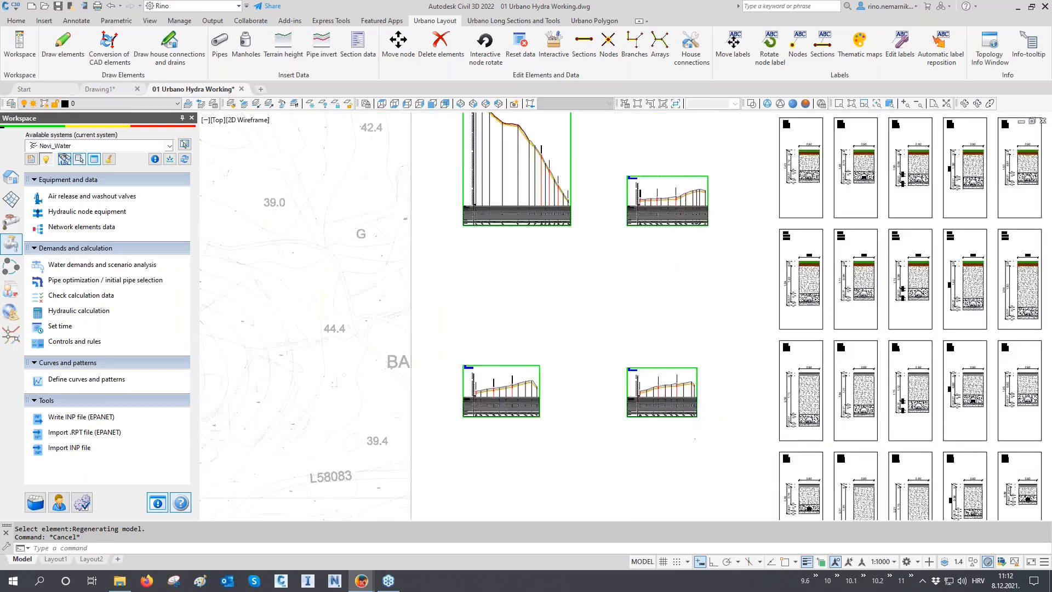
scroll(361, 353, "up", 8)
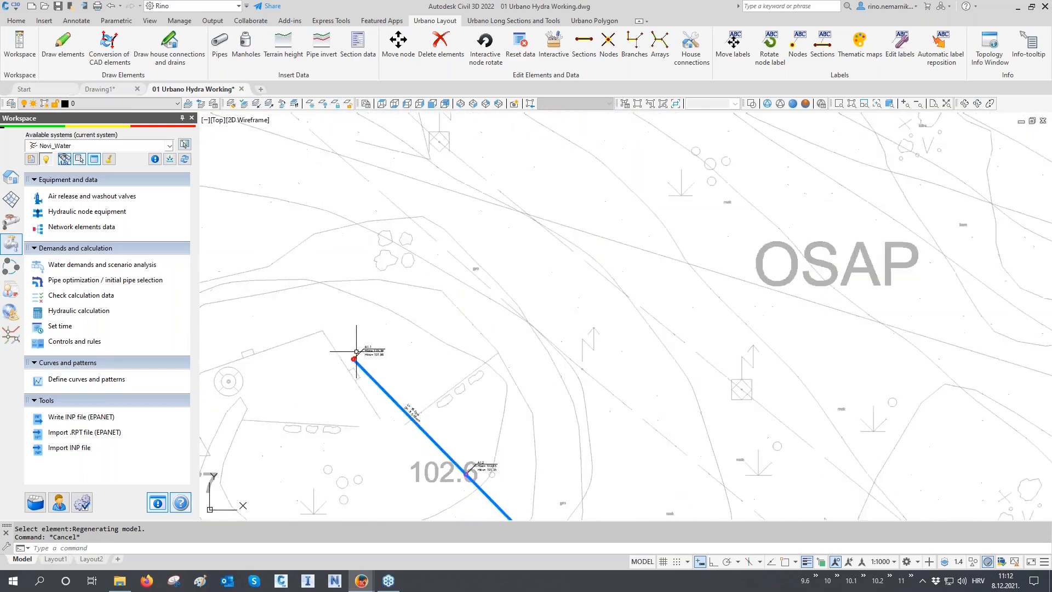
scroll(354, 361, "up", 3)
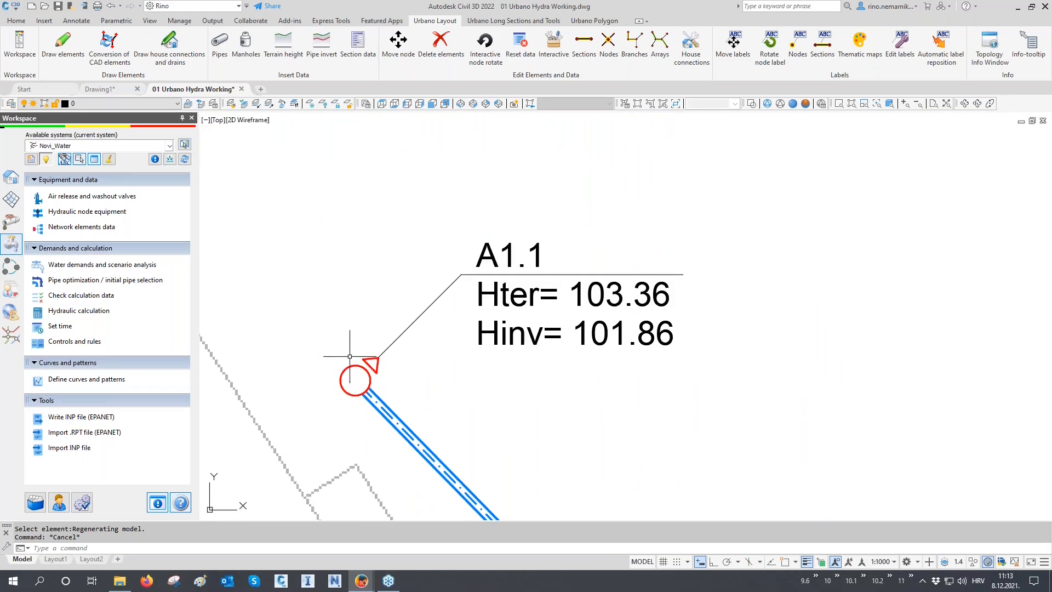
scroll(338, 383, "down", 10)
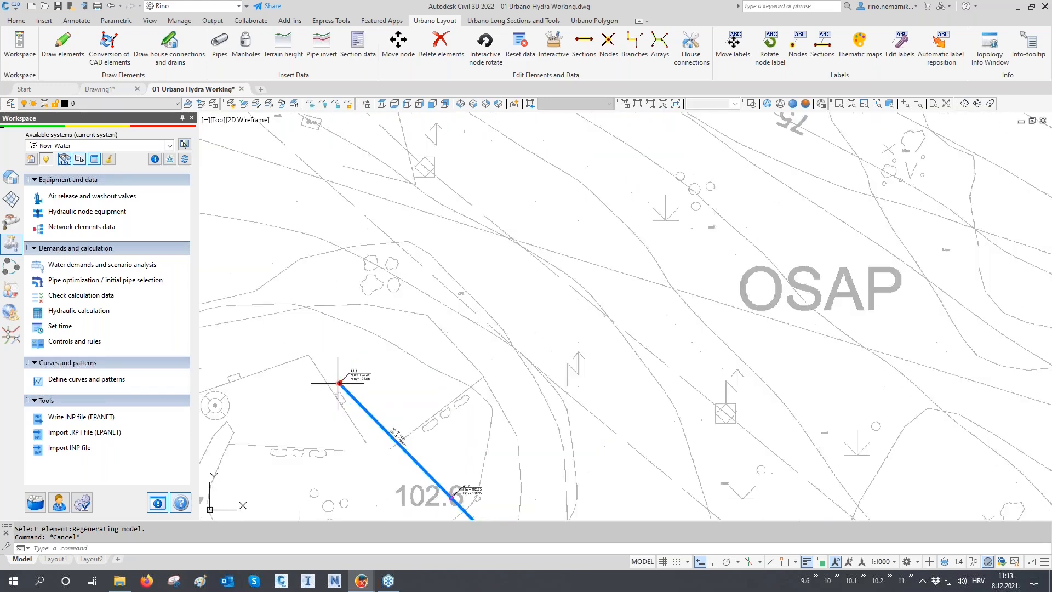
scroll(338, 383, "down", 5)
scroll(715, 296, "up", 6)
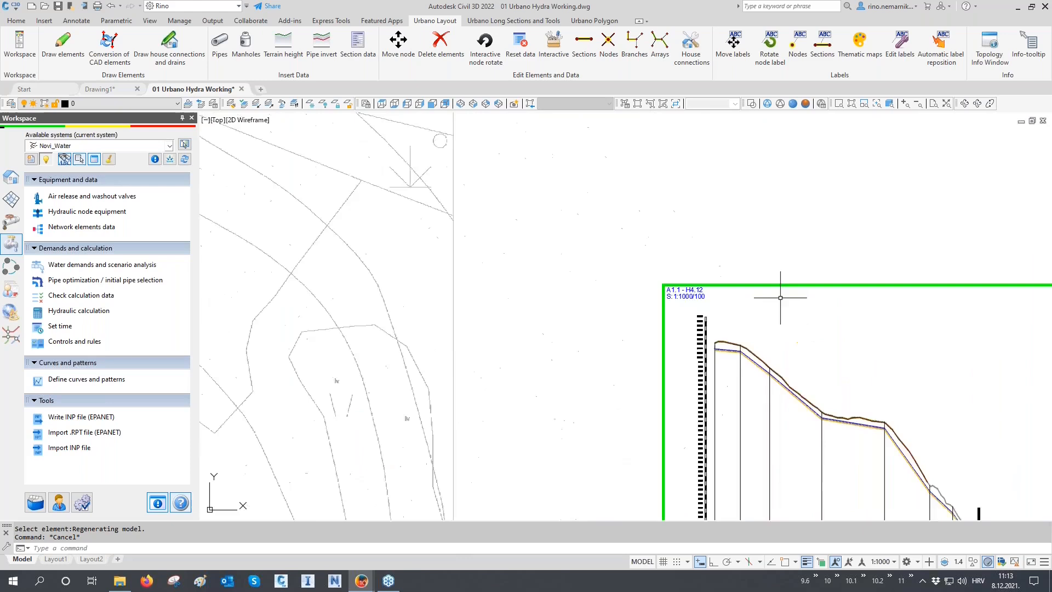
scroll(687, 376, "up", 10)
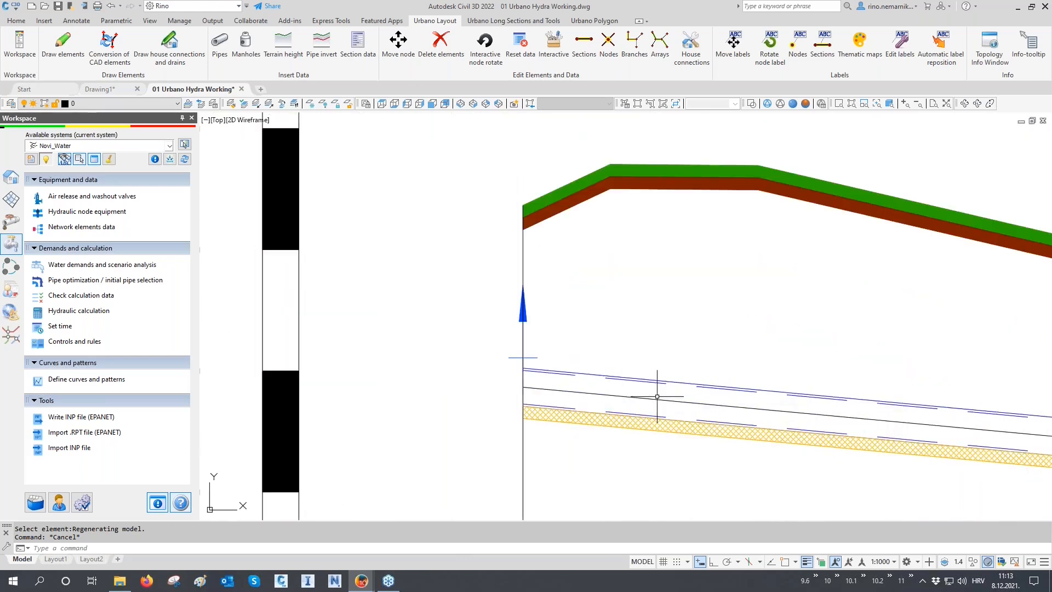
scroll(665, 287, "down", 8)
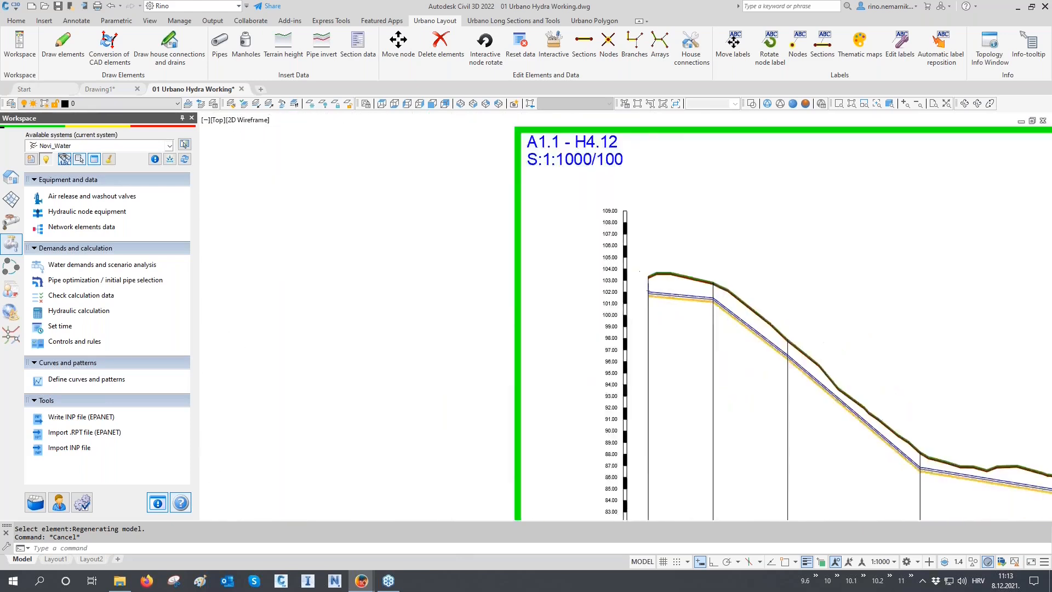
- Open the hydraulic node equipment settings with node A1.1 in view in the layout, and review the available equipment types
scroll(665, 286, "down", 8)
mouse_move(359, 347)
middle_mouse_down()
mouse_move(440, 325)
mouse_move(537, 261)
middle_mouse_up()
scroll(447, 258, "up", 5)
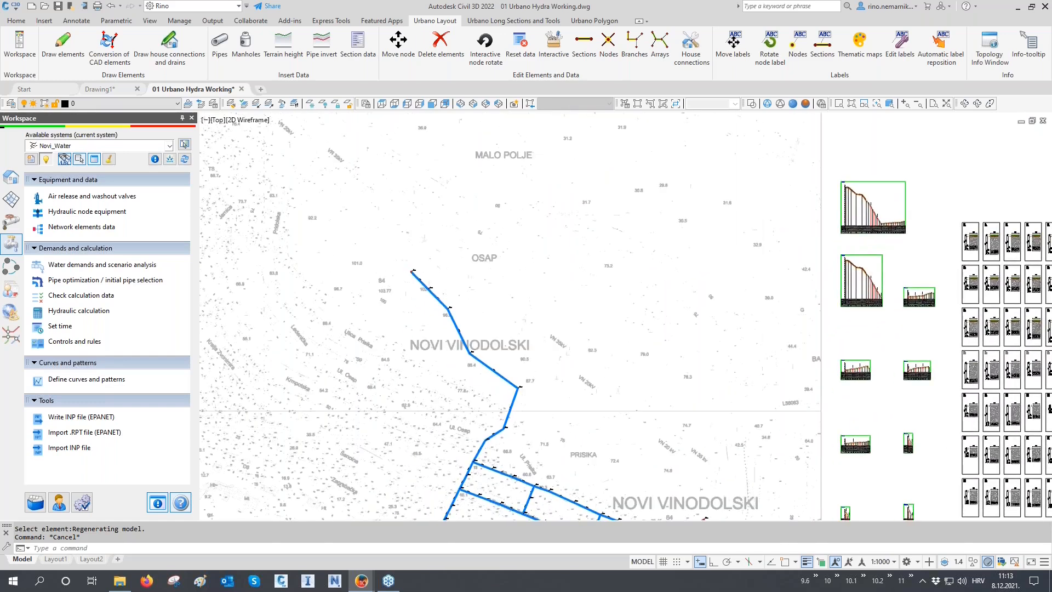
scroll(409, 272, "up", 4)
scroll(409, 272, "up", 10)
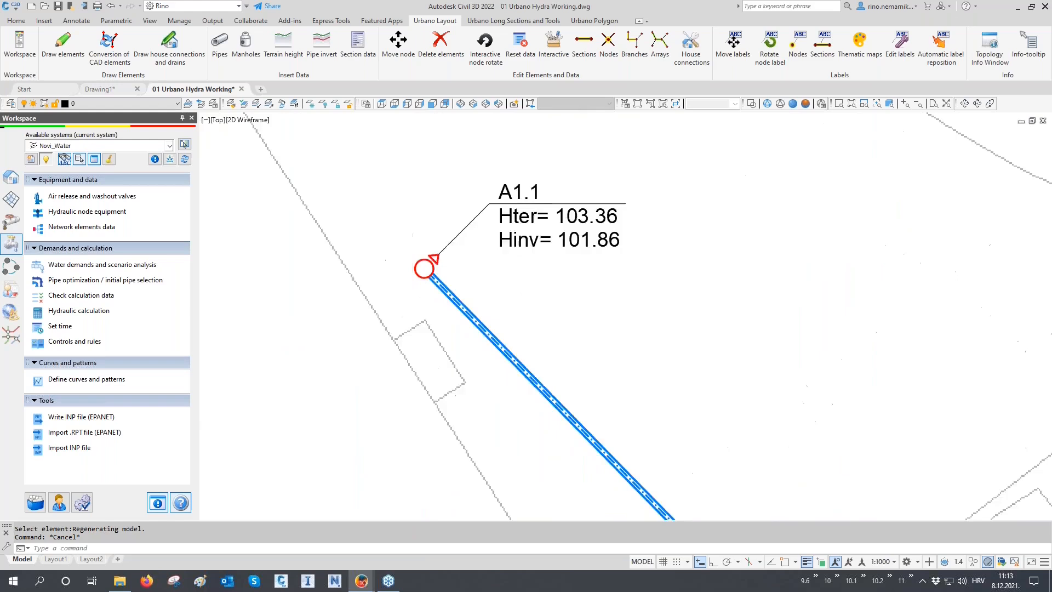
middle_click_drag(410, 264, 413, 331)
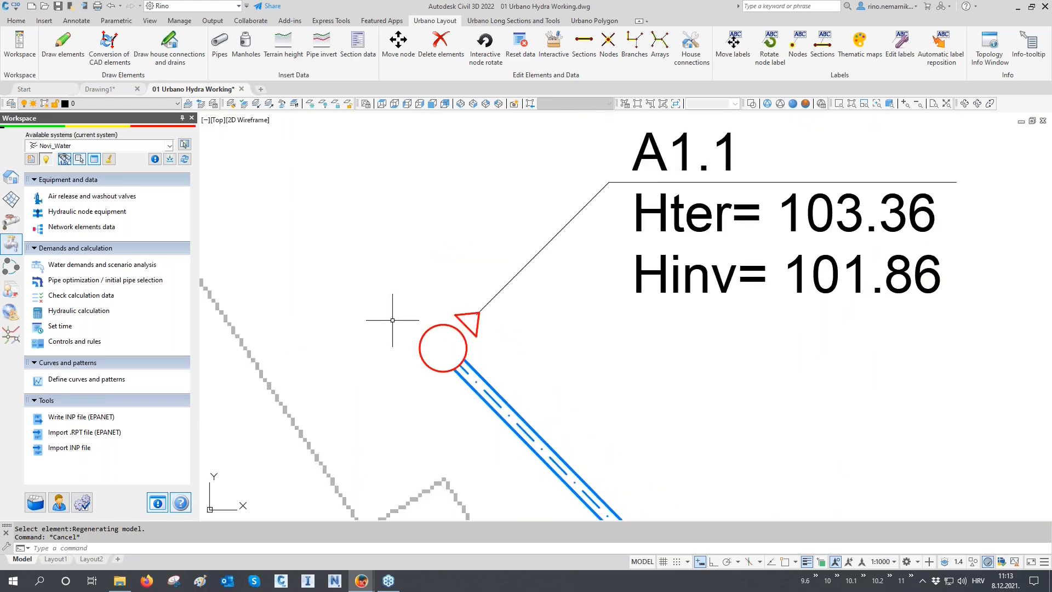
left_click(124, 214)
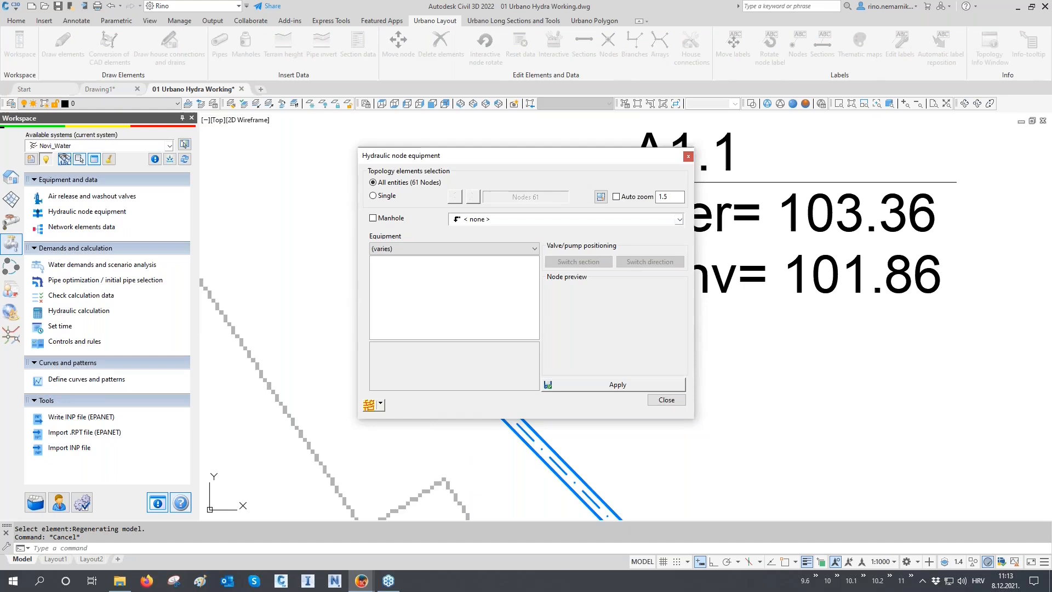
left_click(400, 247)
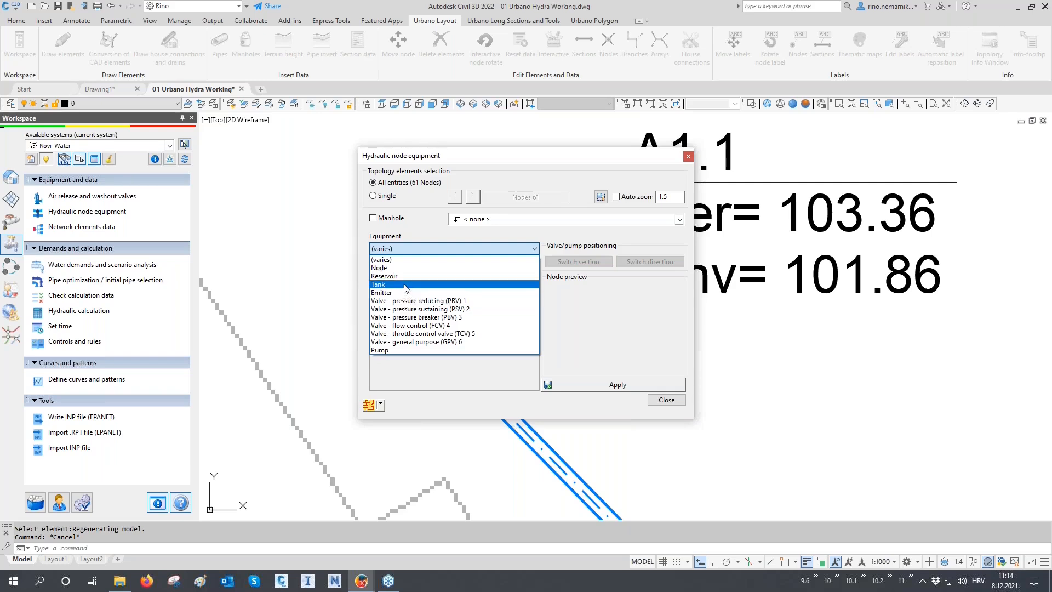
left_click(399, 392)
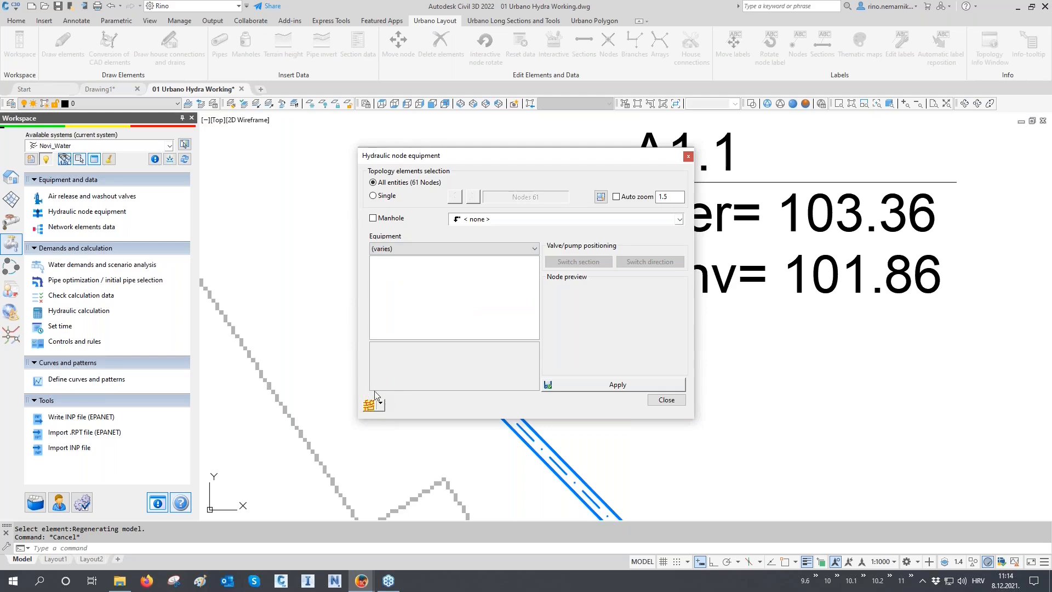
- Limit the hydraulic node equipment selection to node A1.1 and assign it a tank with the default parameters
left_click(380, 403)
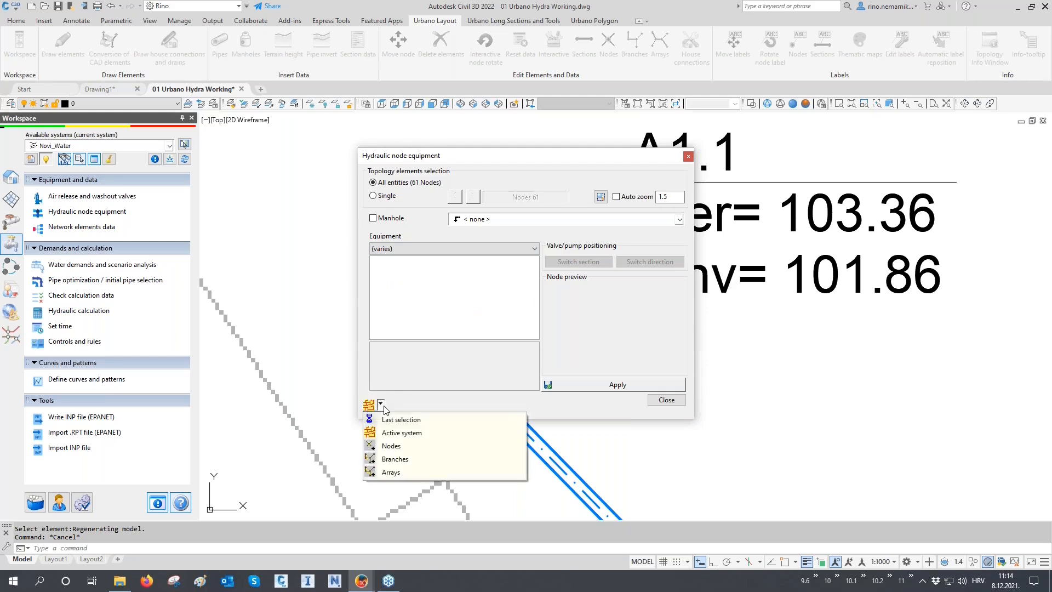
left_click(395, 444)
left_click(443, 348)
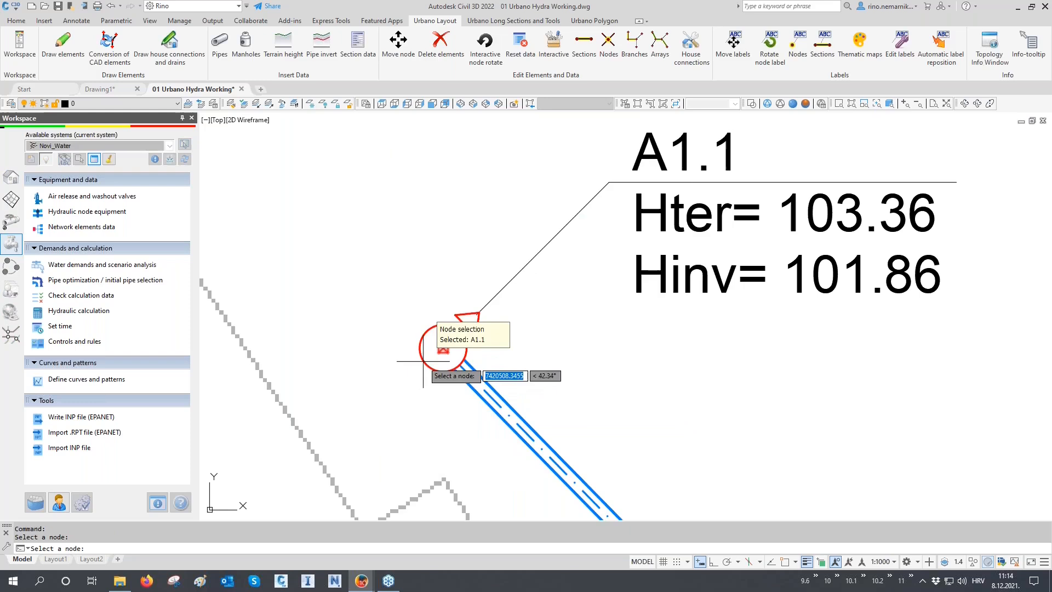
key("Return")
left_click(429, 246)
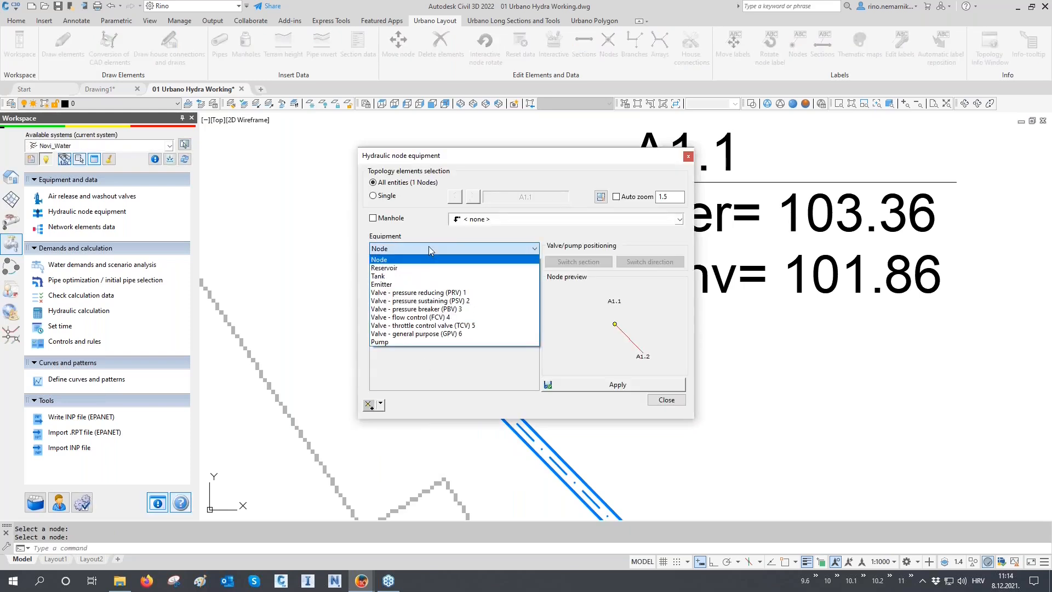
left_click(423, 277)
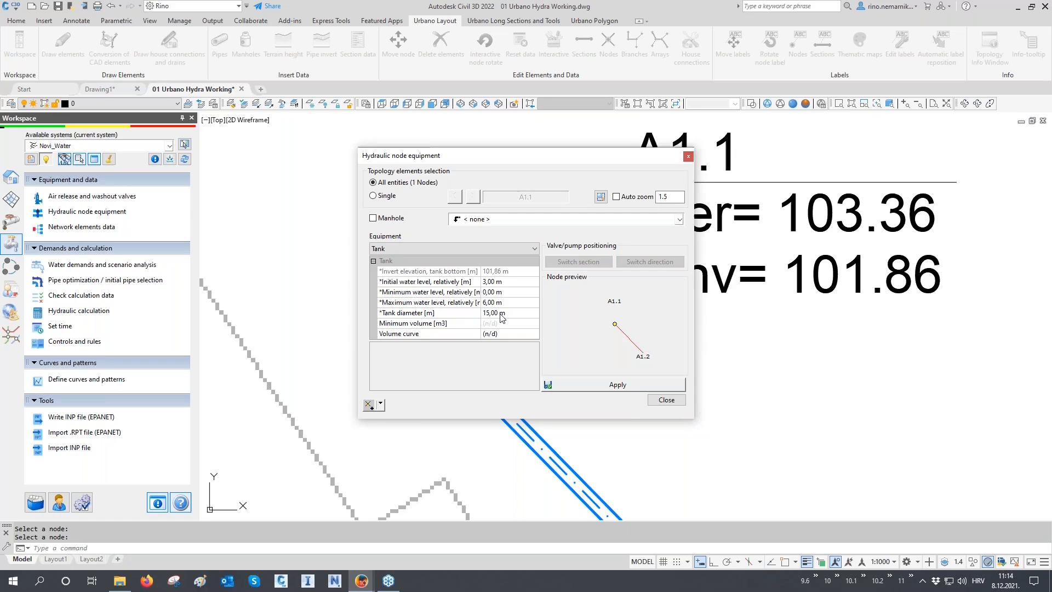
left_click(584, 388)
left_click(665, 400)
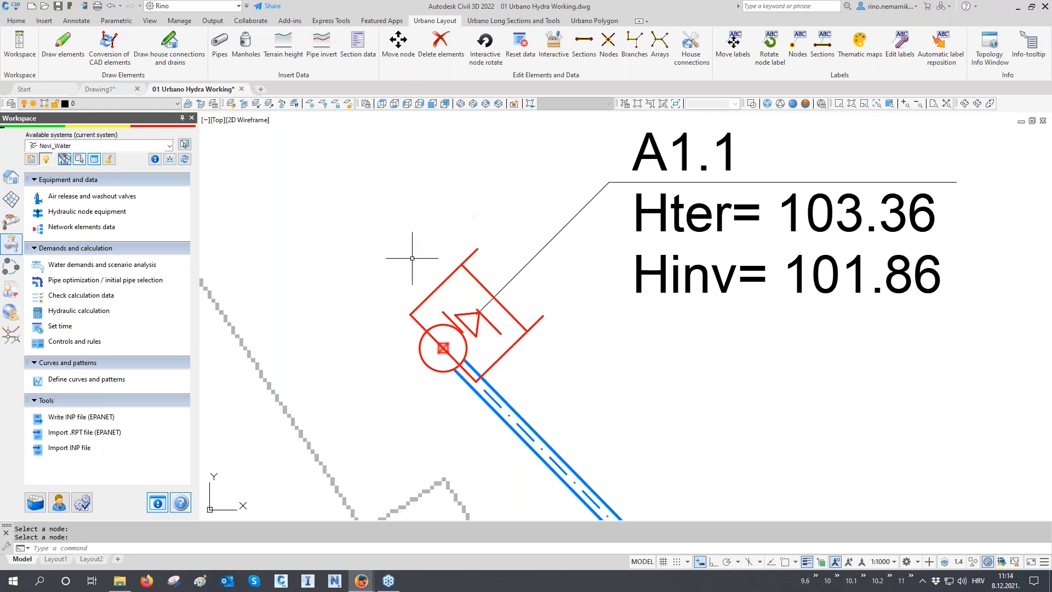
middle_click_drag(405, 306, 408, 285)
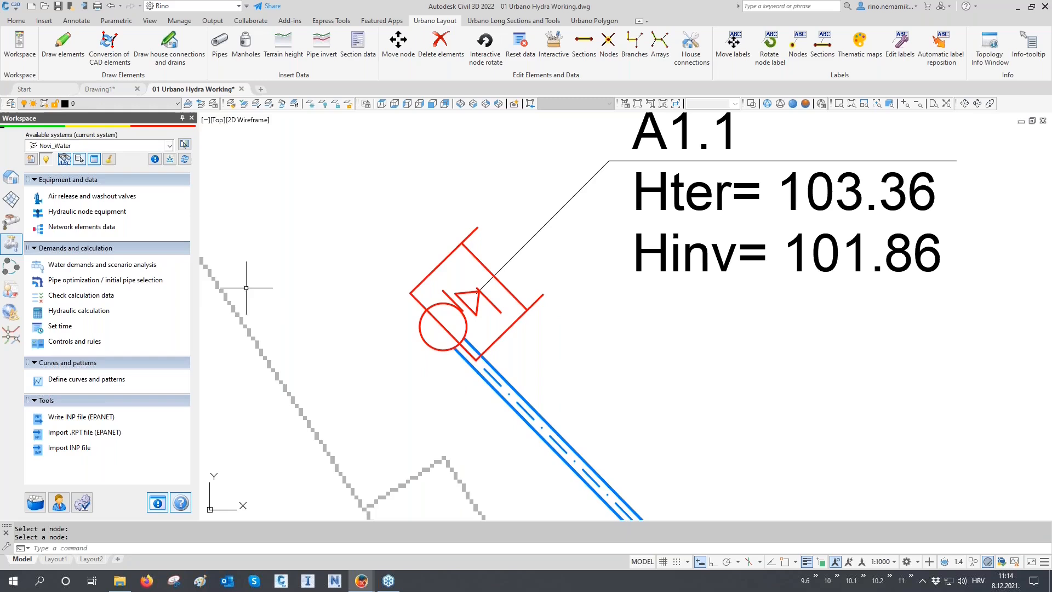
- Preview the 2 Node Hydraulics-W table and restrict it to node A1.1 to check its hydraulic equipment
left_click(95, 160)
left_click_drag(275, 408, 272, 372)
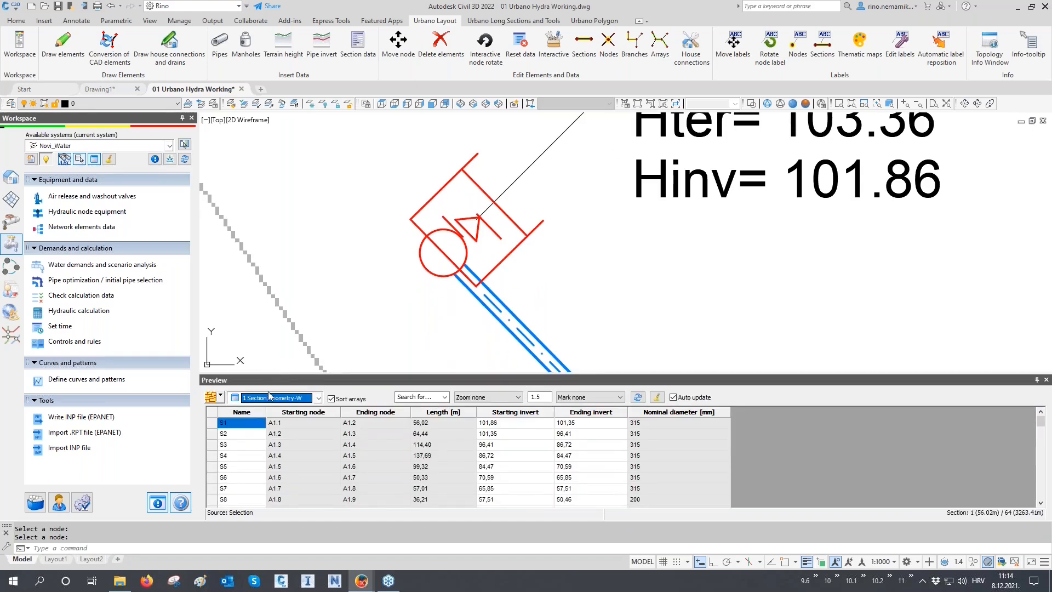
left_click(269, 395)
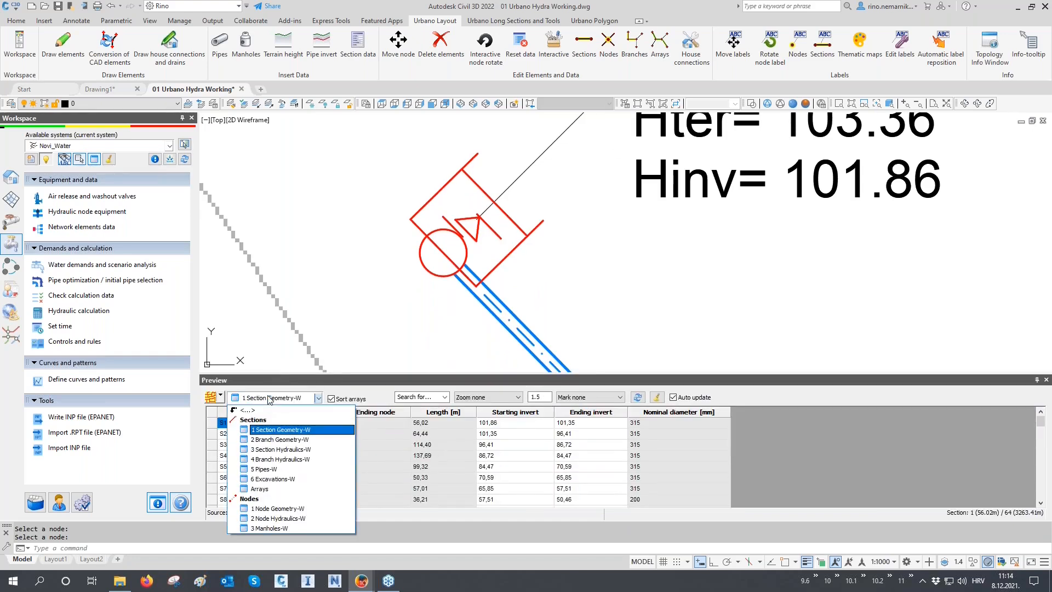
left_click(290, 518)
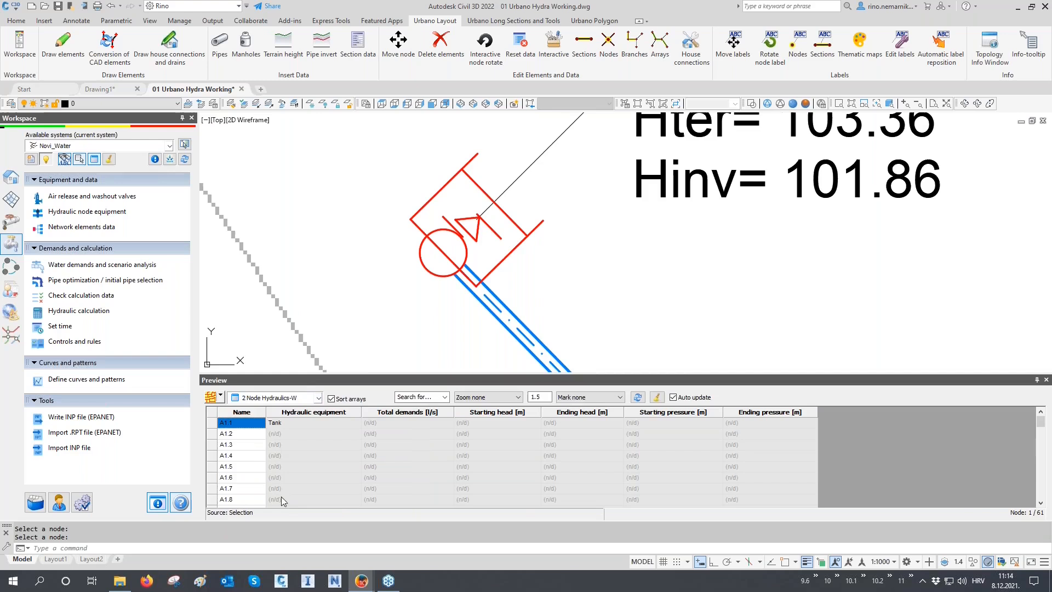
left_click(221, 400)
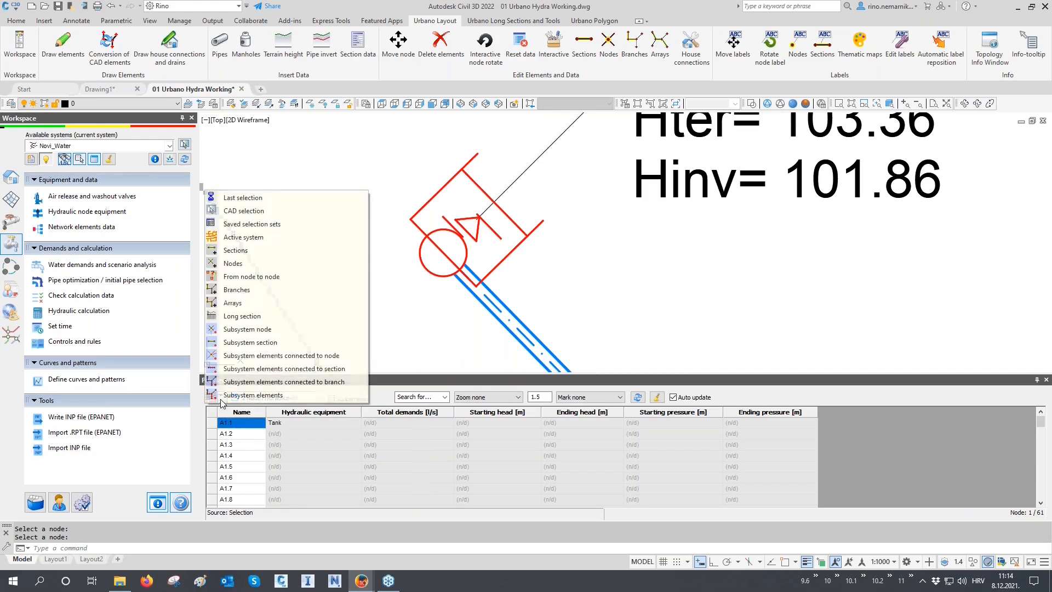
left_click(232, 263)
key("Return")
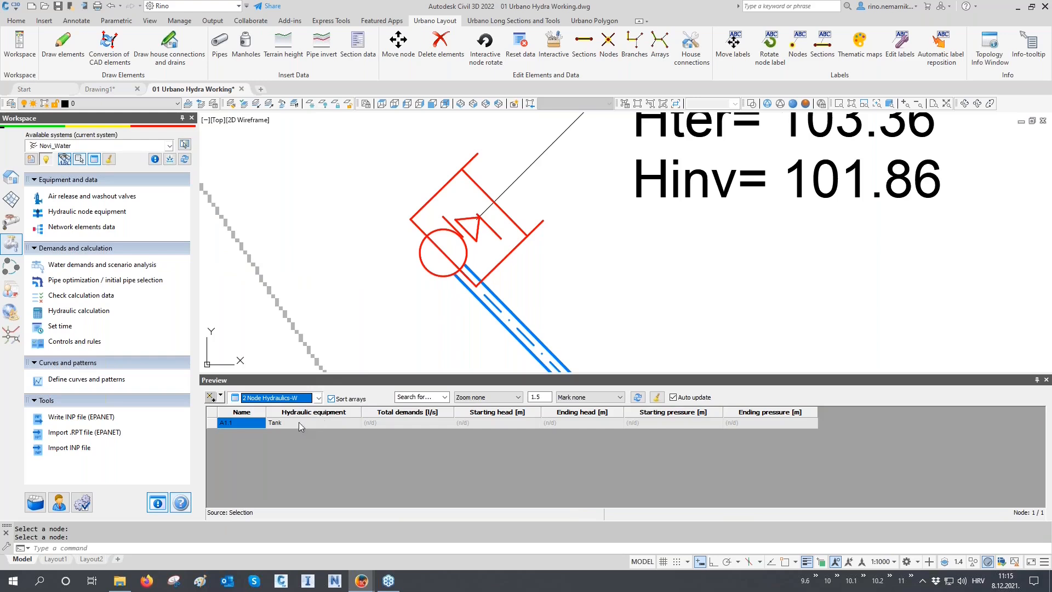
- Switch the data preview to the 1 Node Geometry-W table and fit the Node type column to read A1.1's type
left_click(277, 401)
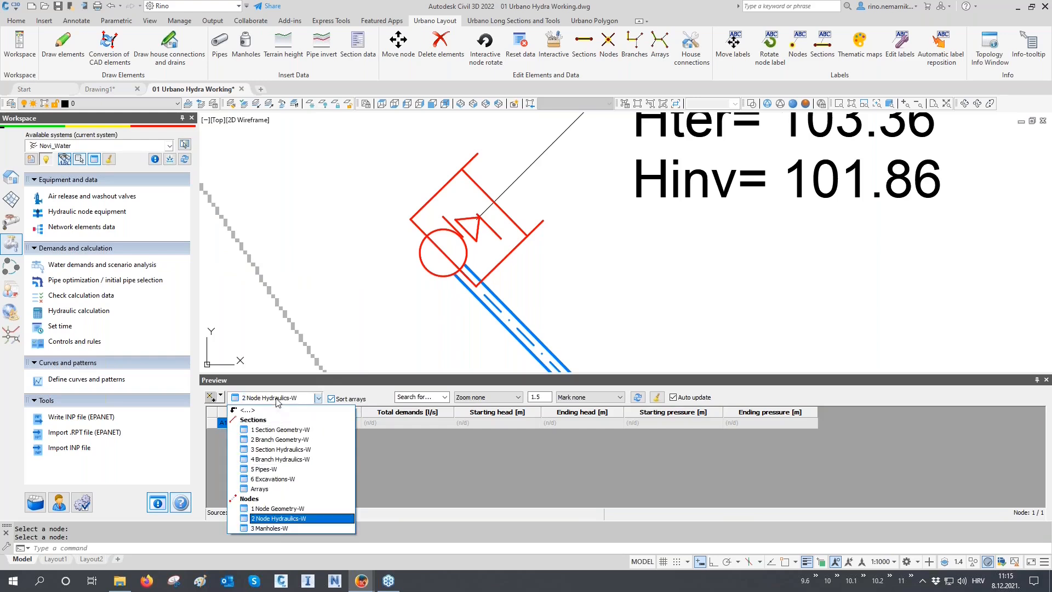
left_click(290, 510)
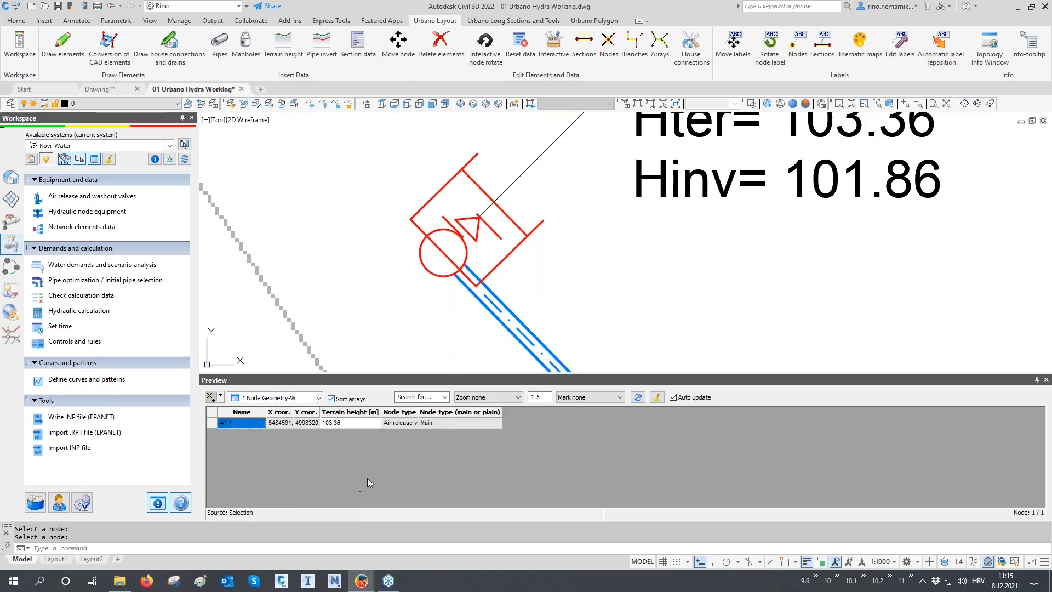
double_click(418, 411)
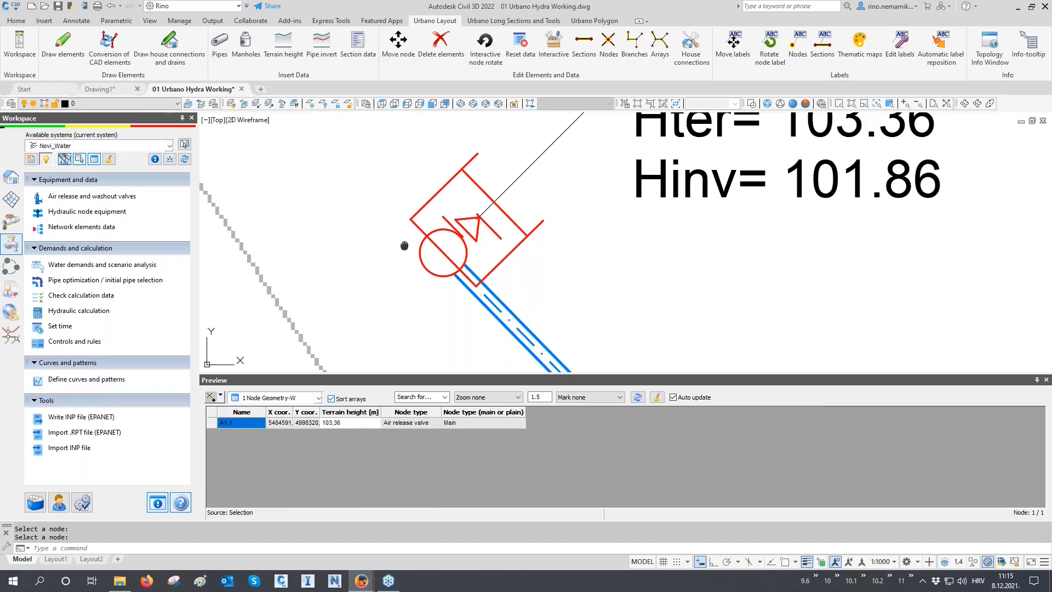
scroll(404, 243, "down", 5)
middle_click_drag(398, 249, 386, 250)
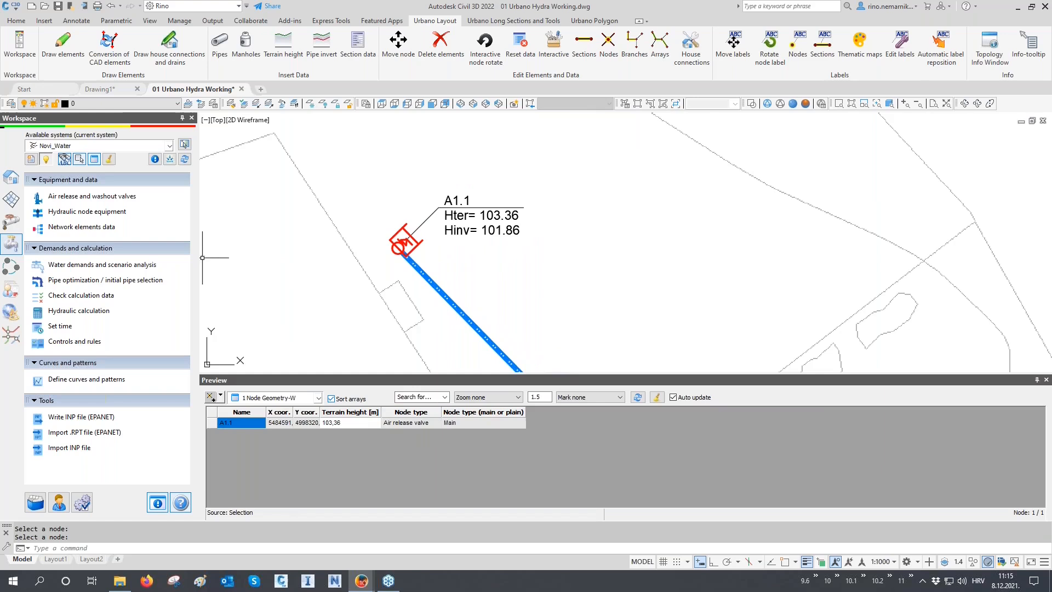
- Replace all air release and washout valves in the active system with ordinary nodes
left_click(101, 197)
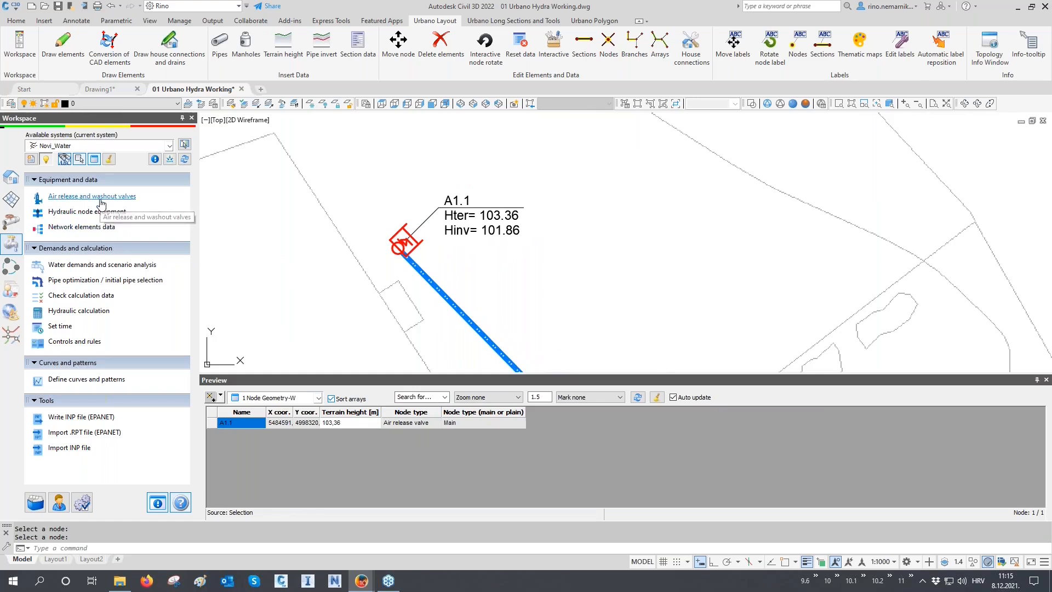
left_click(410, 408)
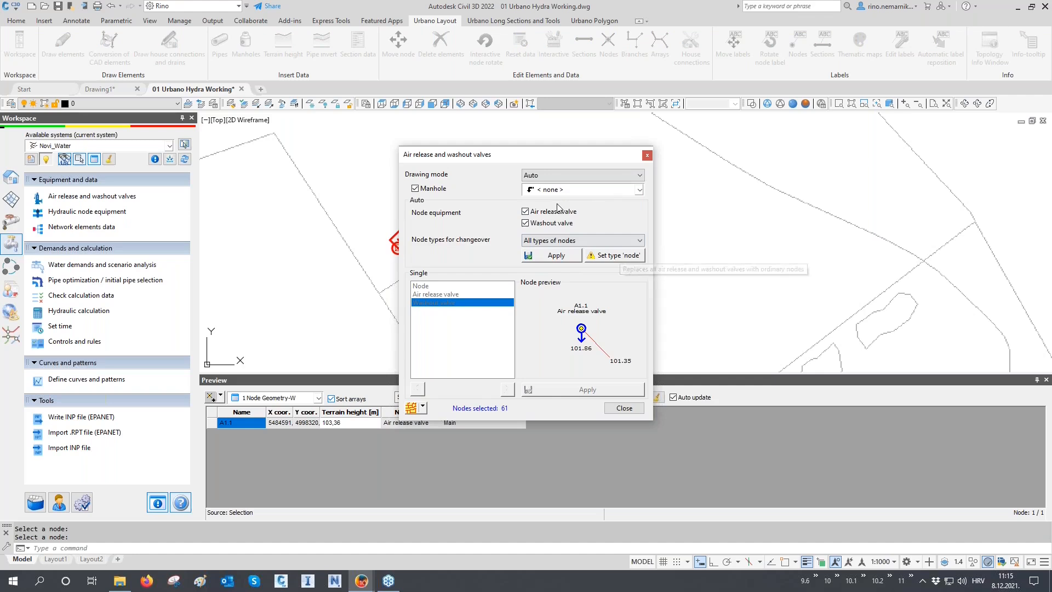
left_click(602, 255)
left_click_drag(539, 159, 681, 137)
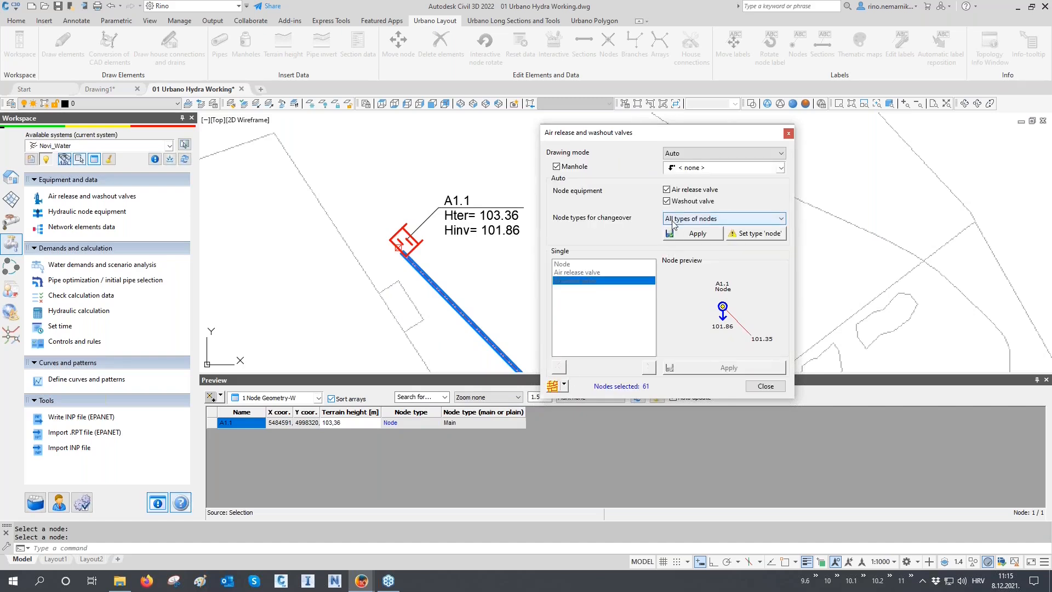
- Automatically assign air release and washout valves again, with the node types for changeover set to Only ordinary nodes
left_click(690, 220)
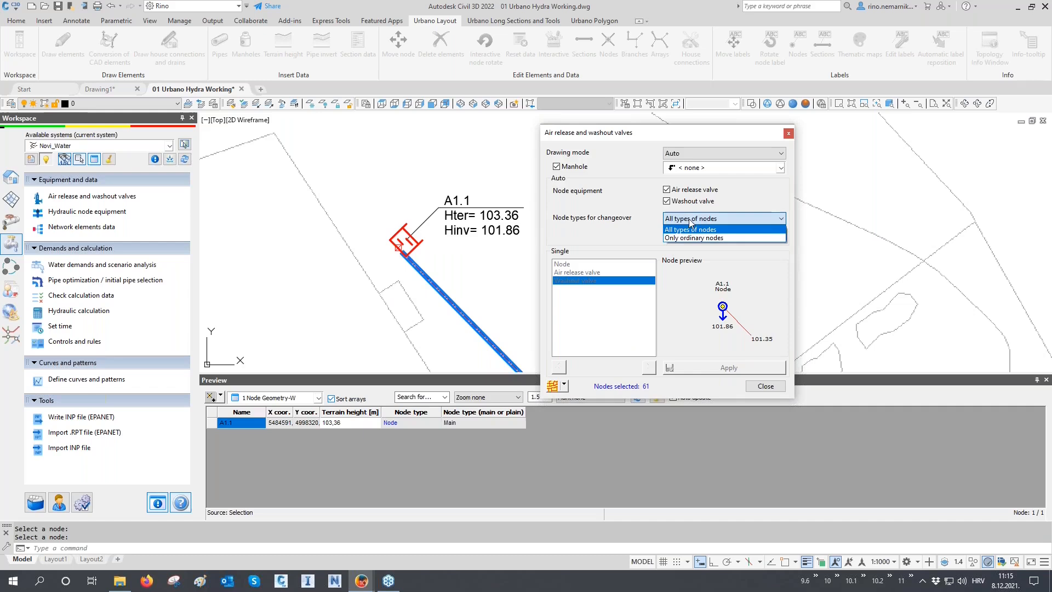
left_click(693, 234)
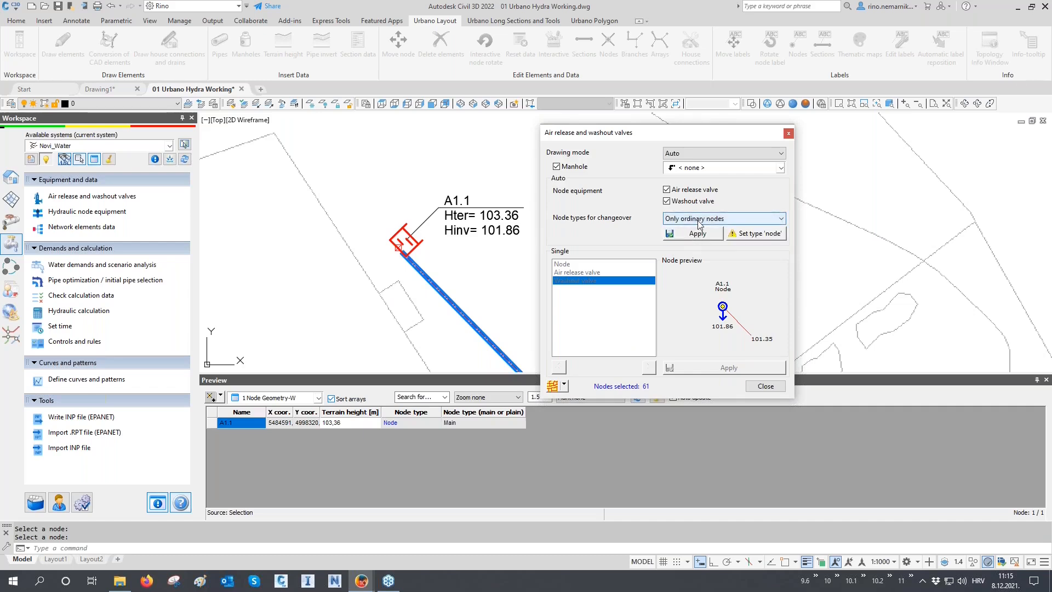
left_click(696, 234)
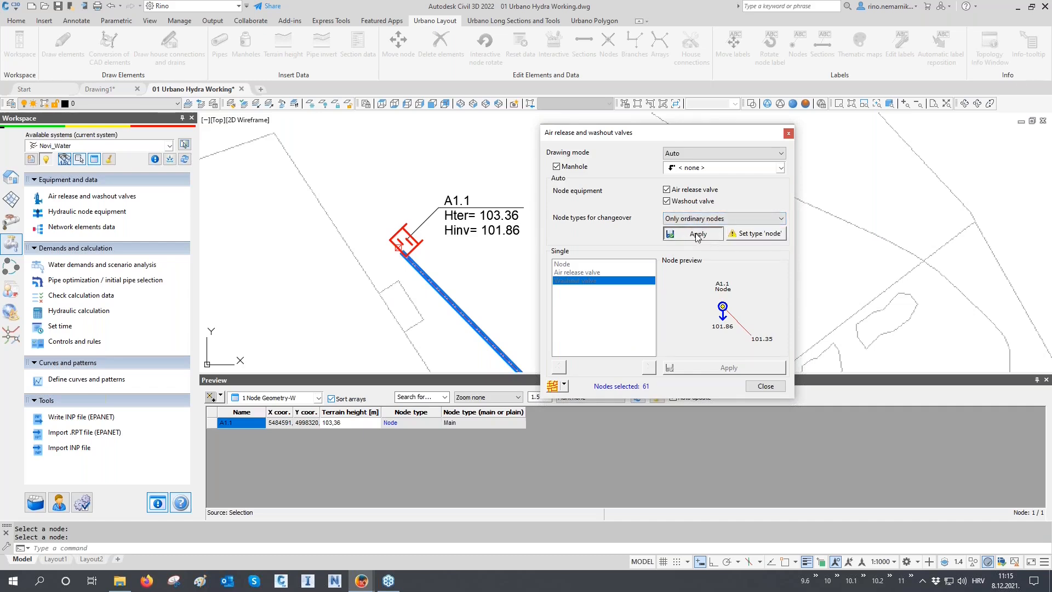
left_click(765, 387)
- Inspect node A1.1's symbol in the layout and the valve symbols in a longitudinal section, and close the data preview
scroll(481, 228, "up", 1)
scroll(400, 200, "up", 1)
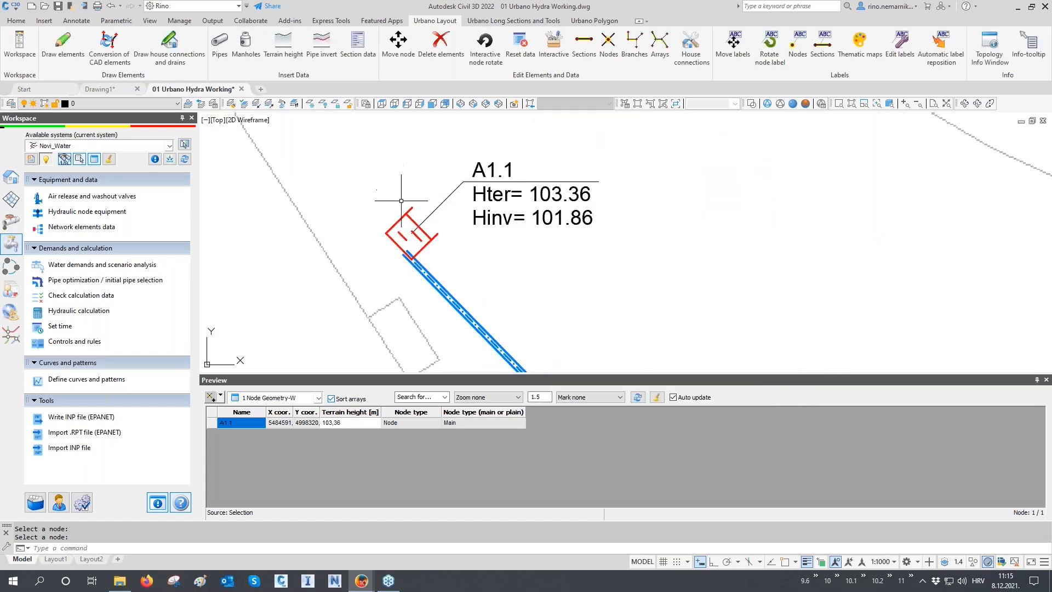
scroll(401, 200, "up", 1)
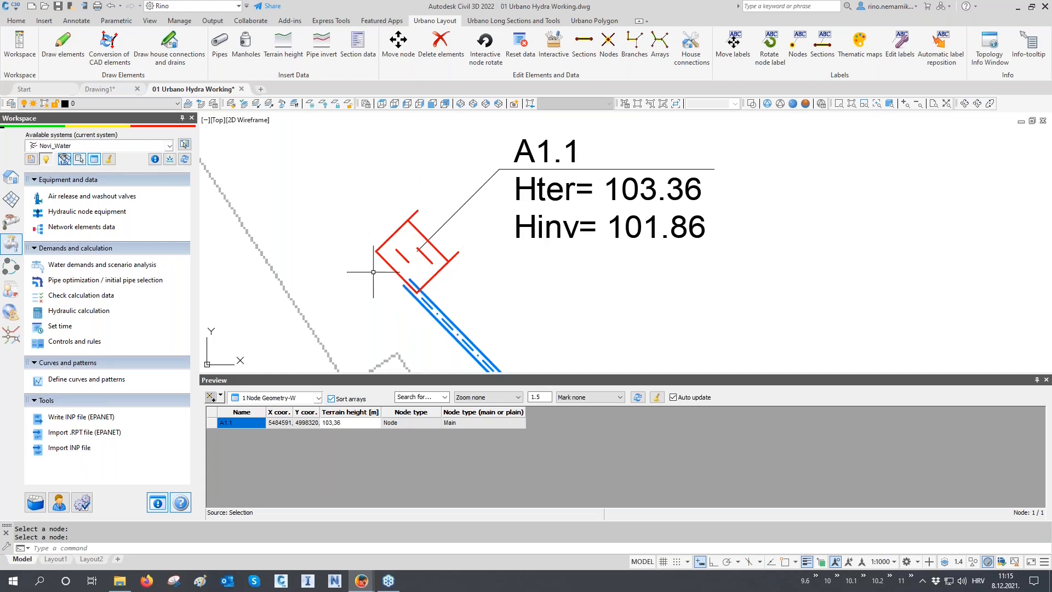
scroll(399, 207, "down", 3)
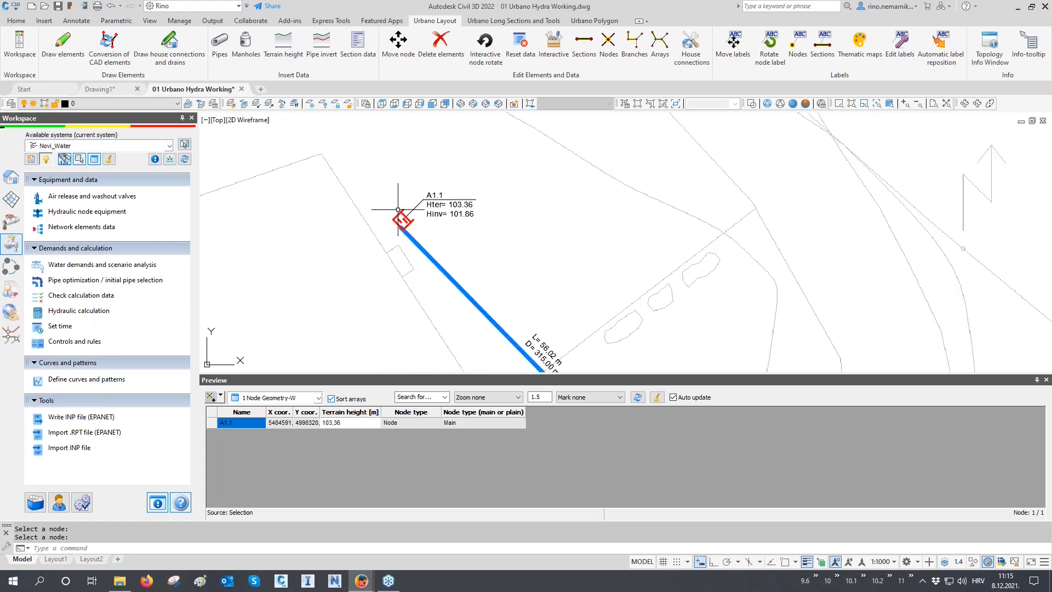
scroll(398, 209, "down", 5)
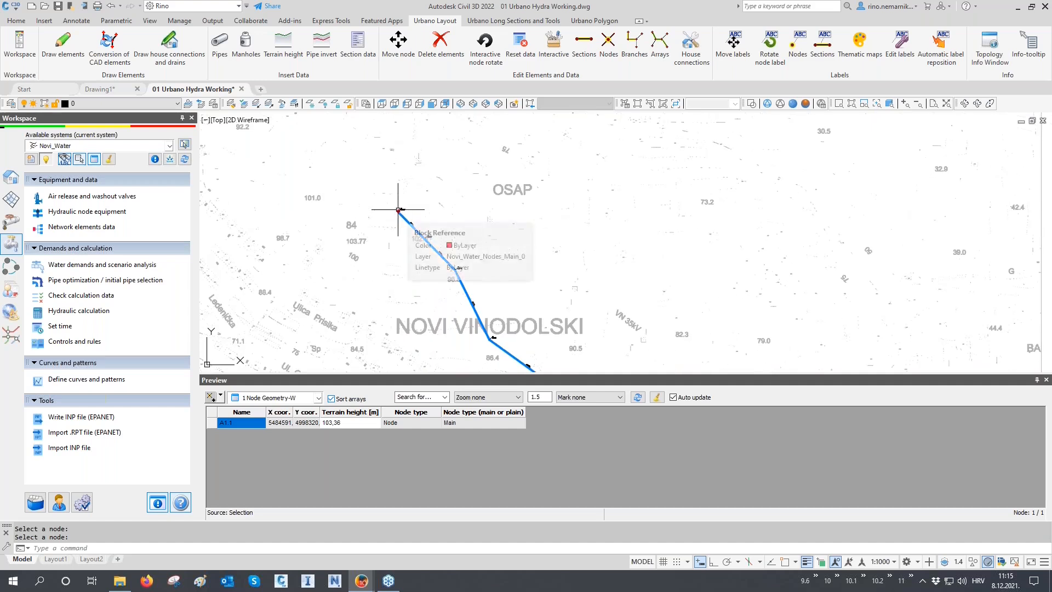
scroll(398, 210, "down", 4)
middle_click_drag(591, 226, 541, 291)
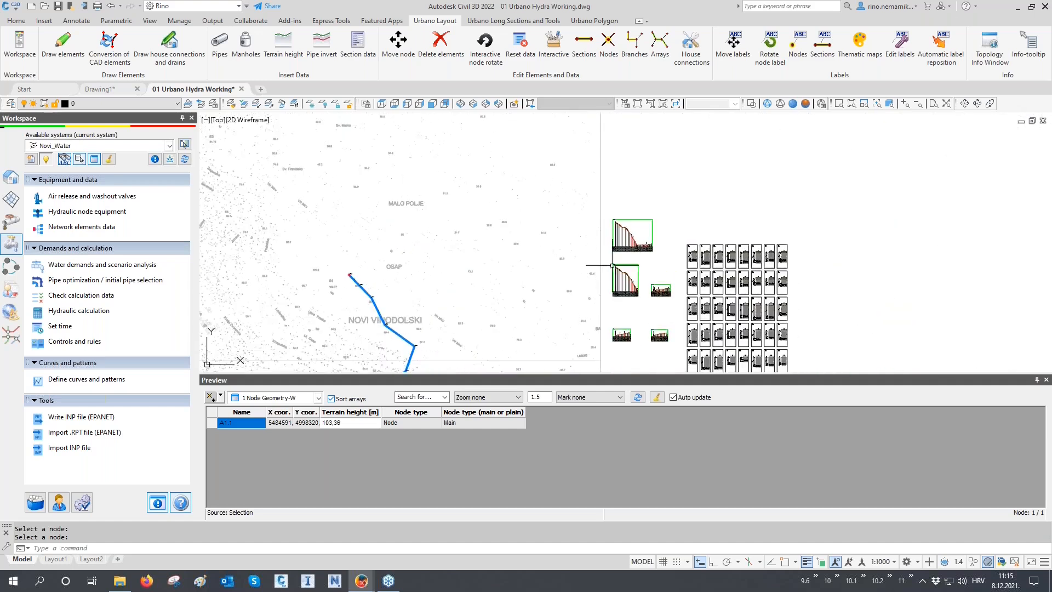
scroll(672, 291, "up", 4)
scroll(672, 291, "up", 8)
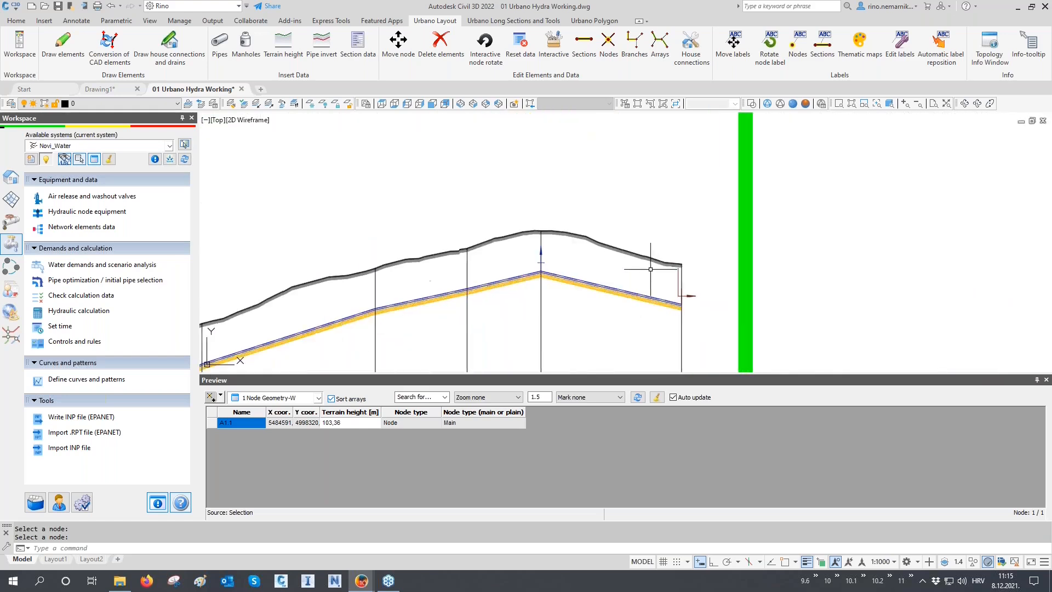
scroll(650, 269, "up", 2)
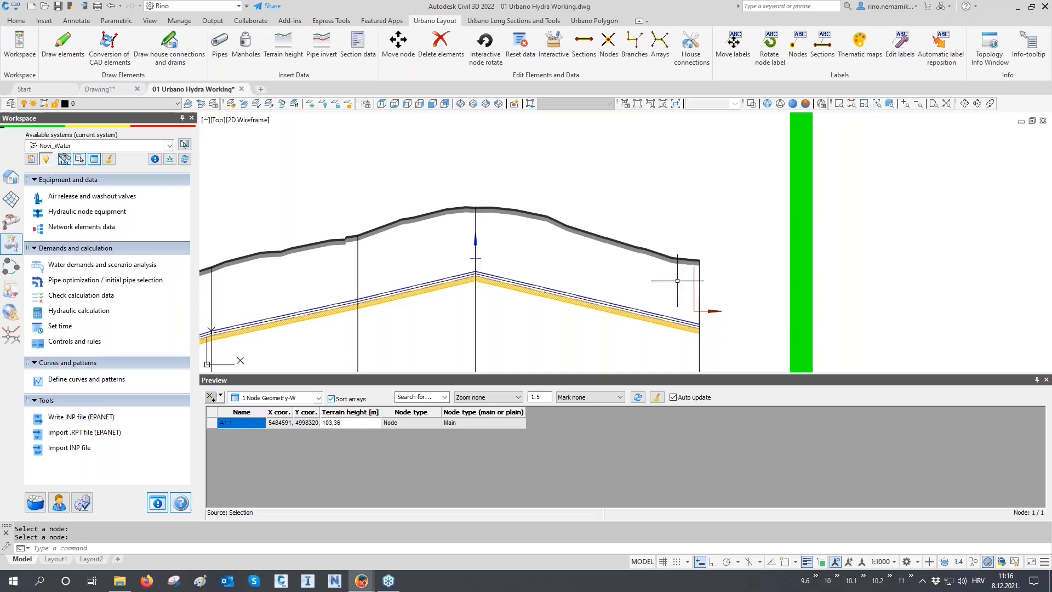
left_click(1046, 380)
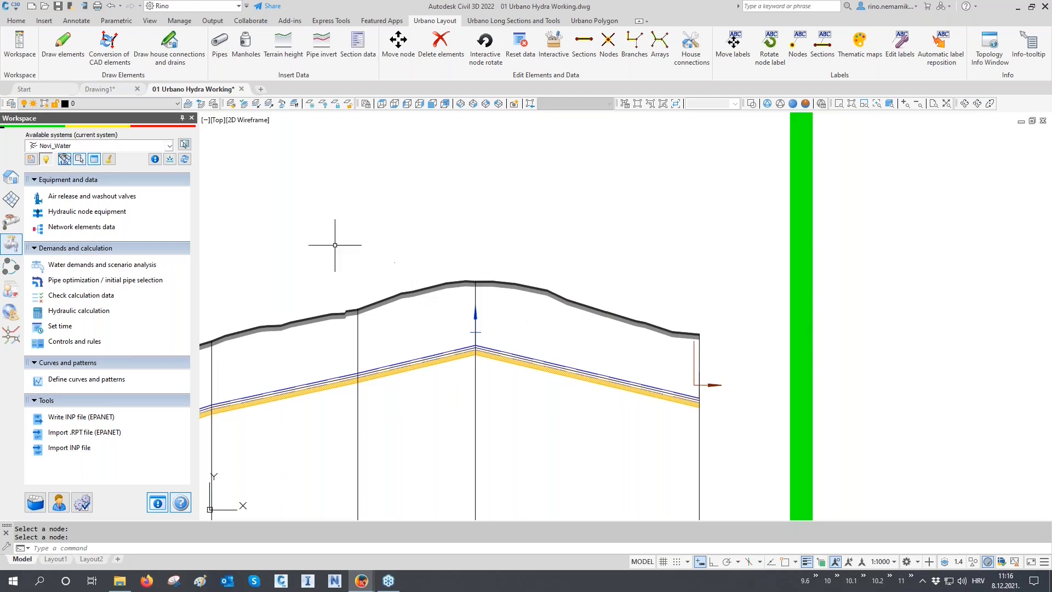
- Write R, 1200 x 1200 manhole data to all air release valve nodes in the active system
left_click(254, 49)
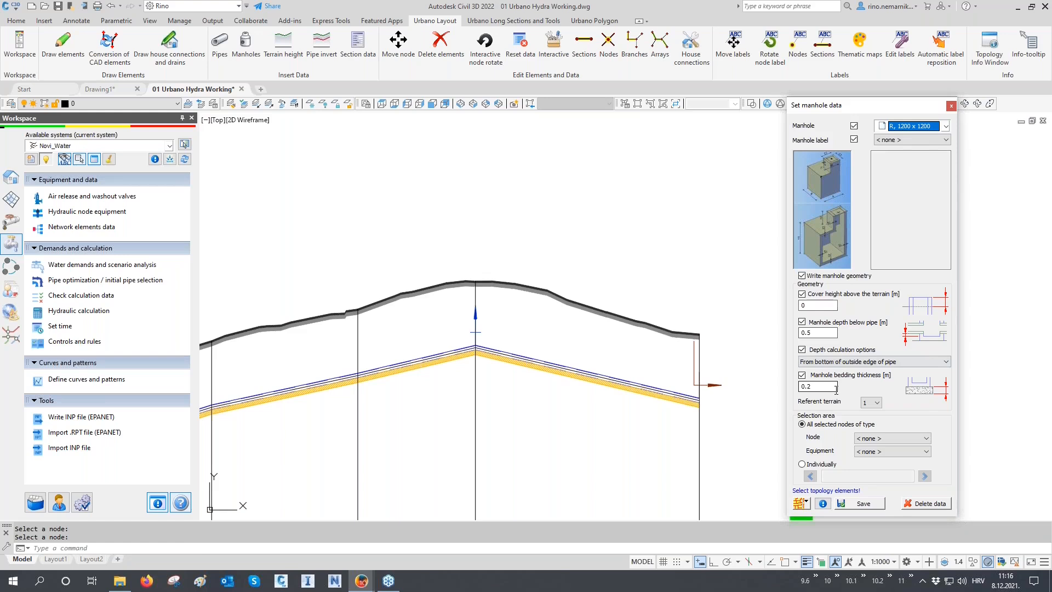
left_click(804, 502)
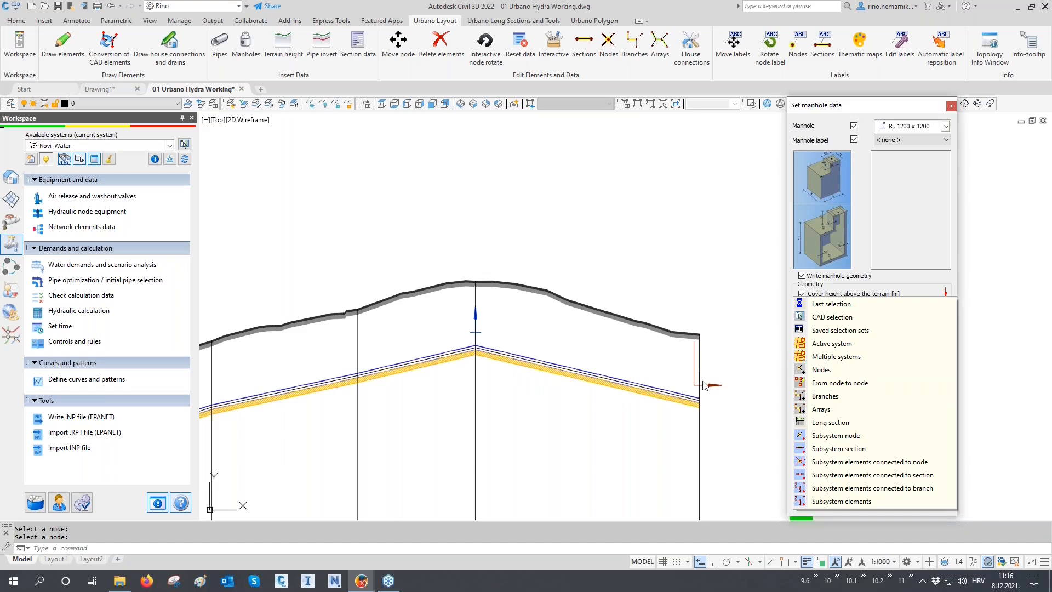
left_click(833, 348)
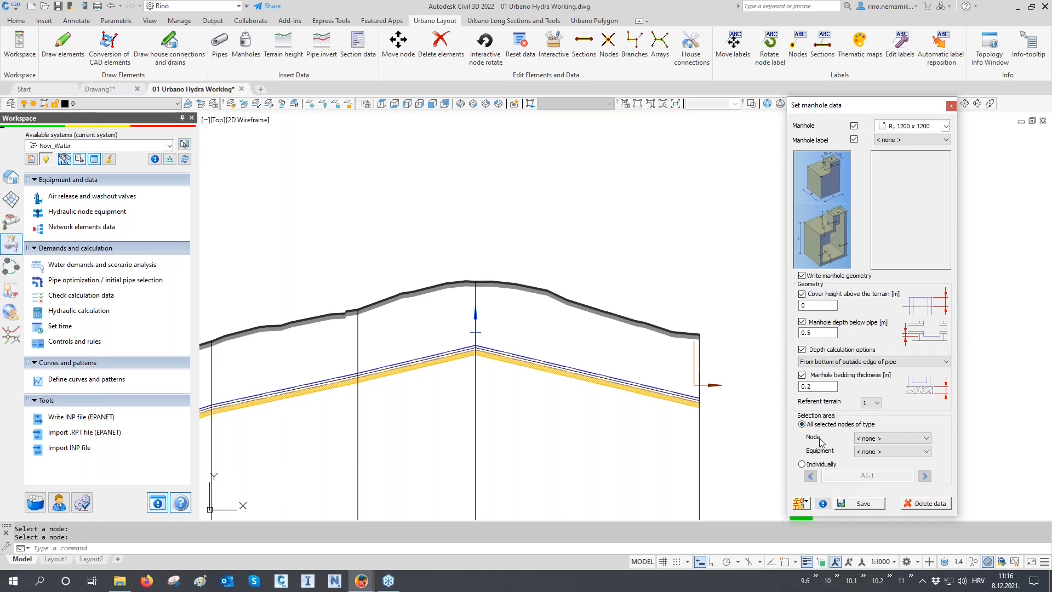
left_click(869, 439)
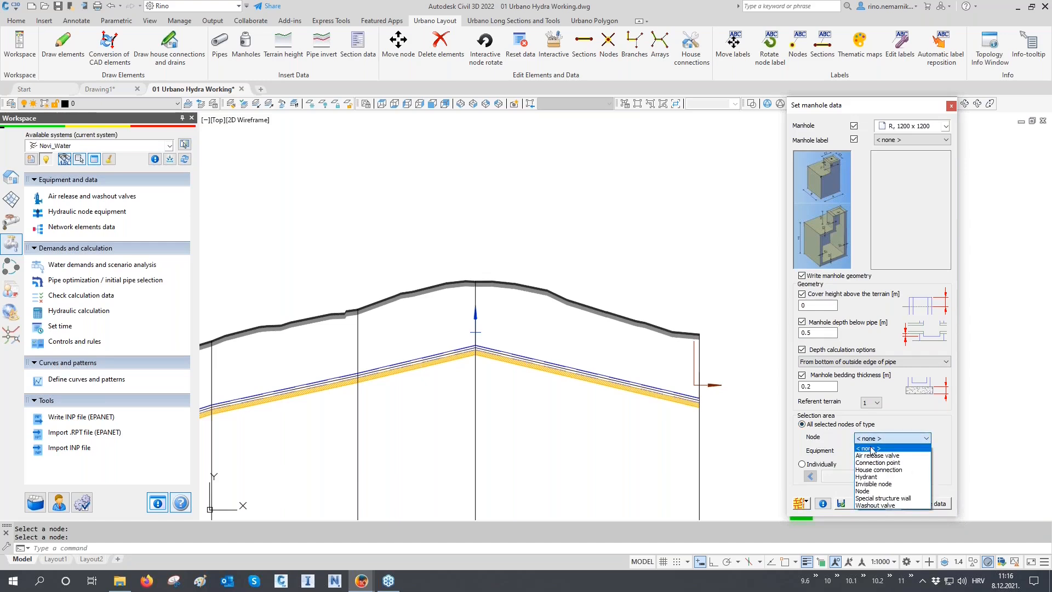
left_click(875, 456)
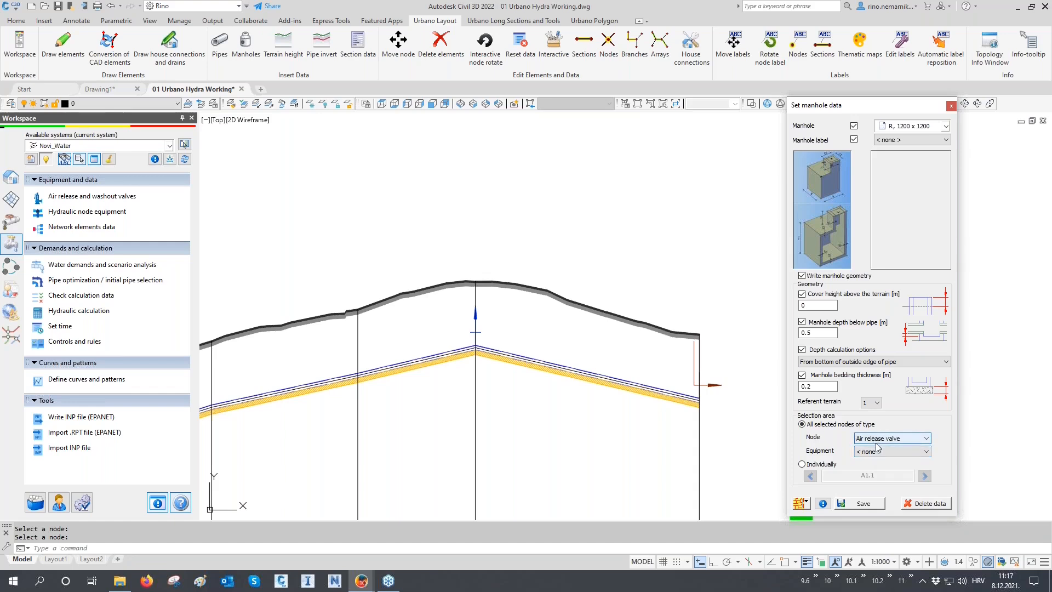
left_click(866, 504)
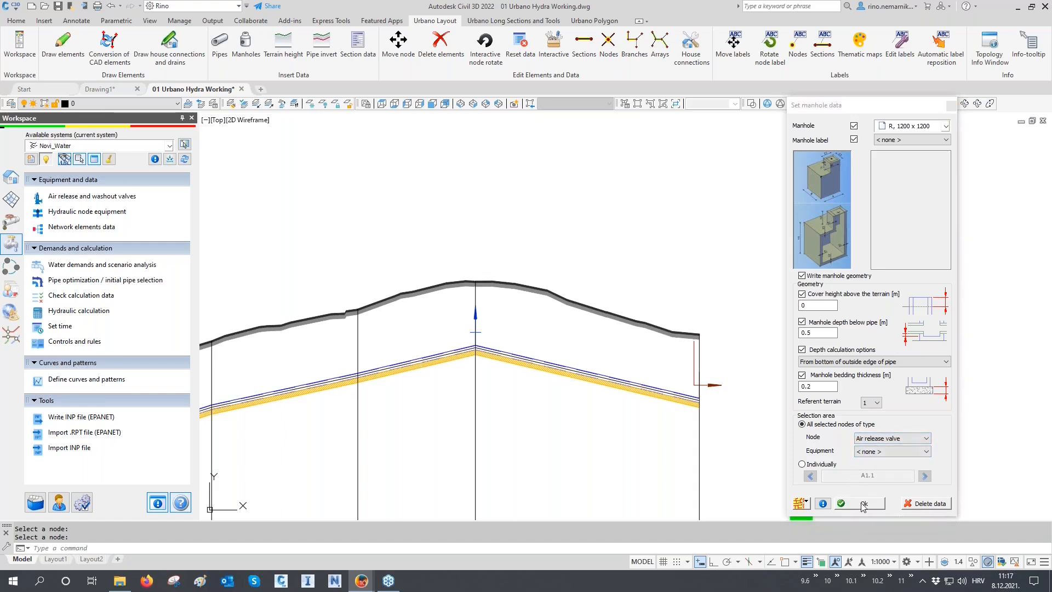
left_click(472, 330)
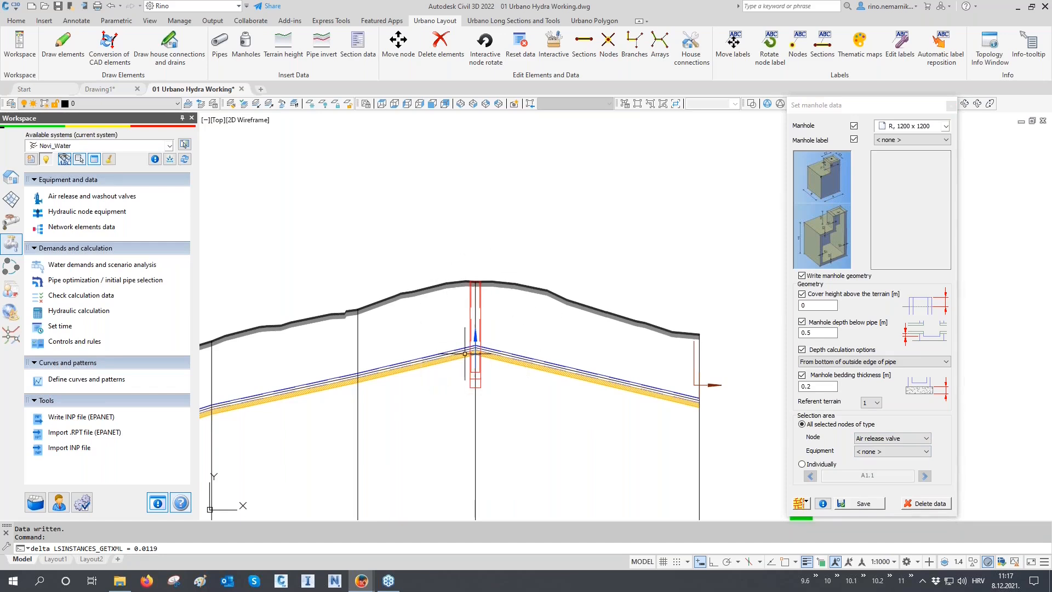
- Write the same R, 1200 x 1200 manhole data to all washout valve nodes and close the manhole dialog
scroll(477, 360, "up", 3)
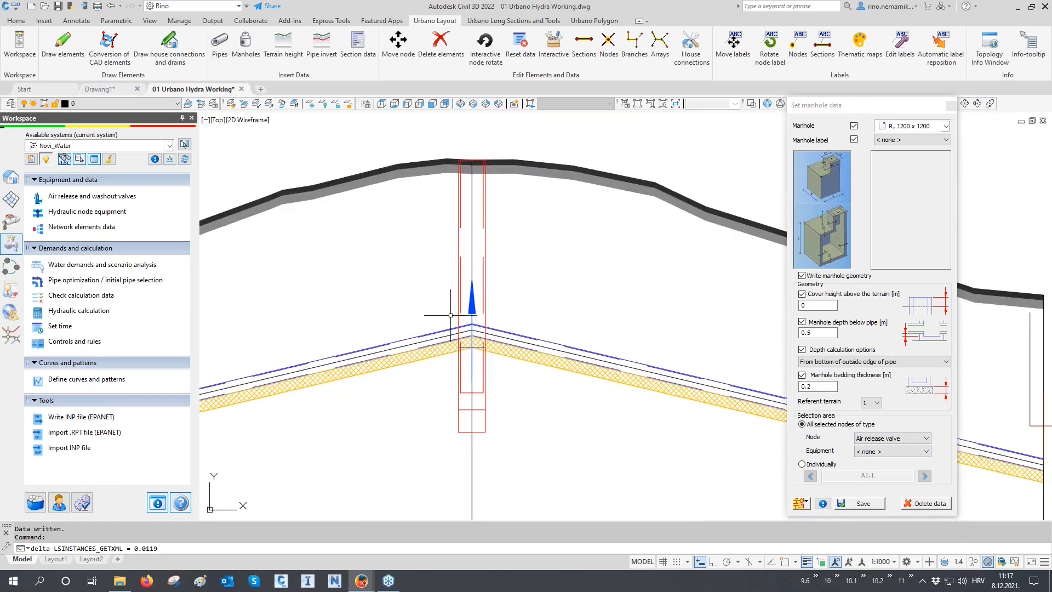
scroll(528, 307, "down", 8)
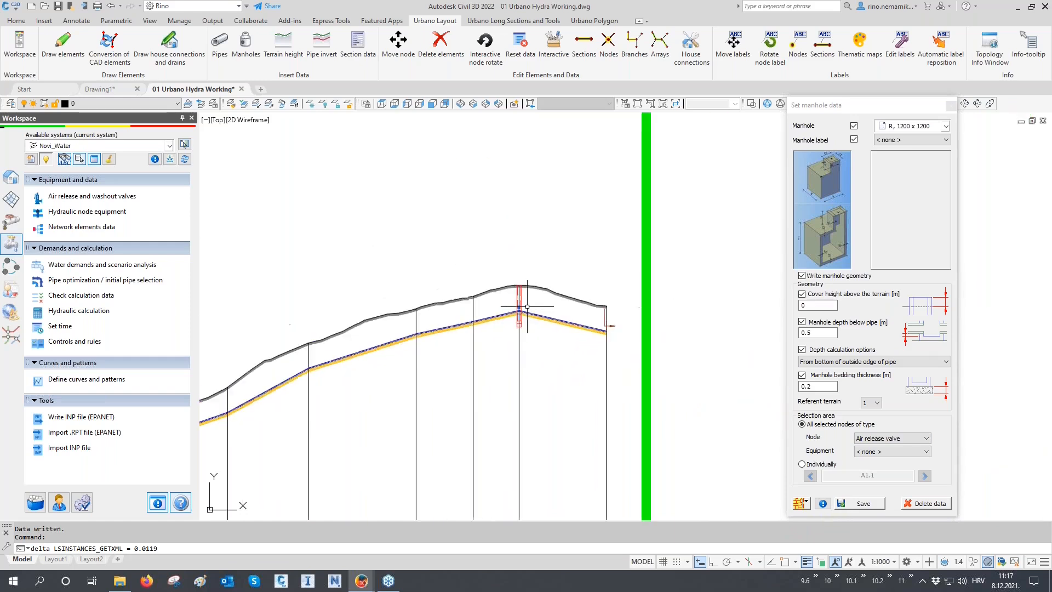
middle_click_drag(338, 381, 503, 317)
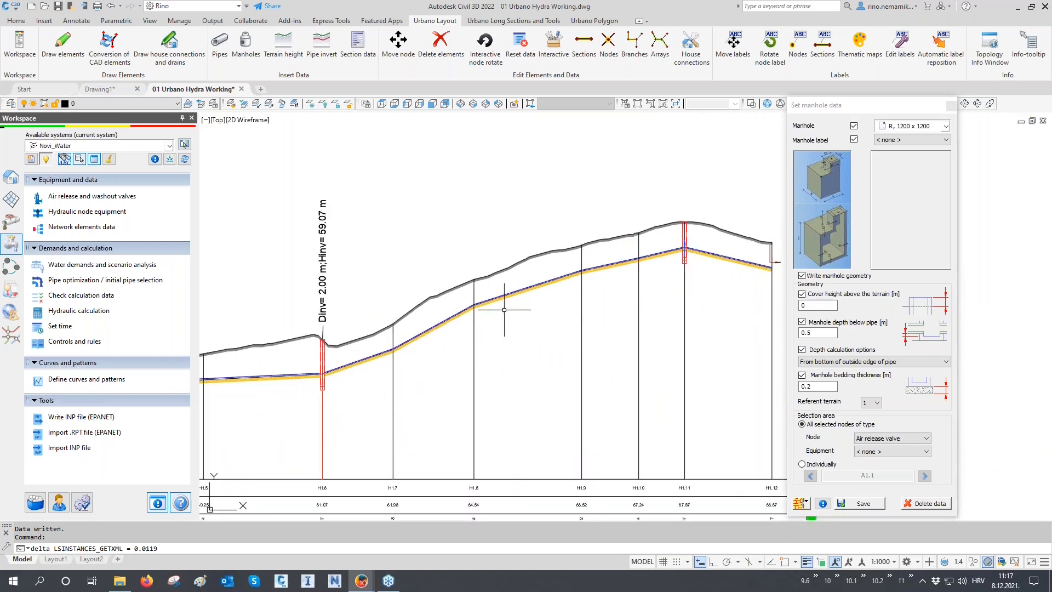
middle_click_drag(630, 271, 521, 311)
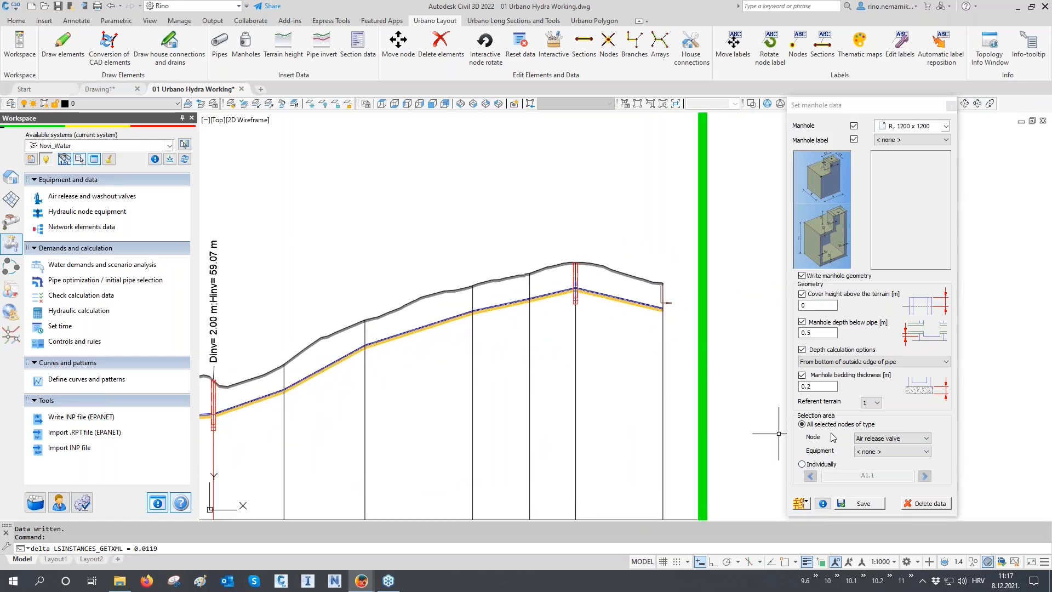
scroll(679, 301, "up", 4)
left_click(883, 438)
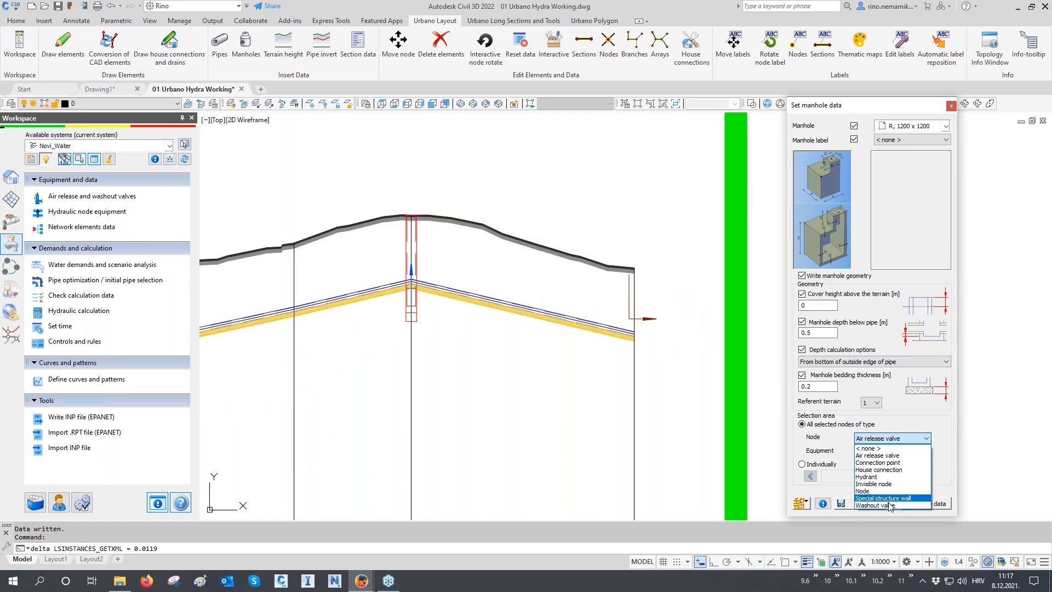
left_click(881, 505)
left_click(878, 507)
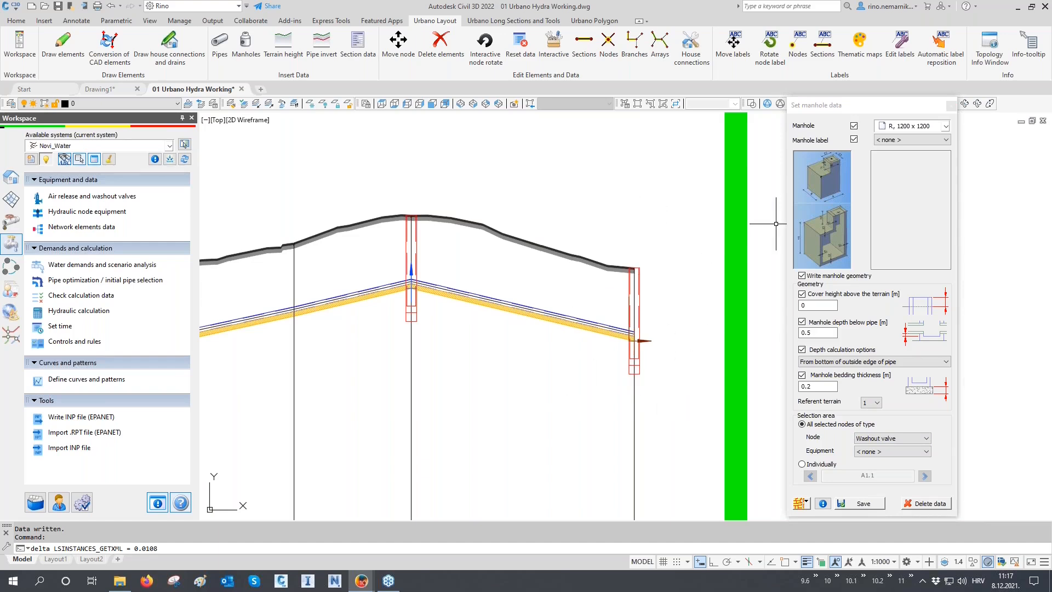
left_click(951, 106)
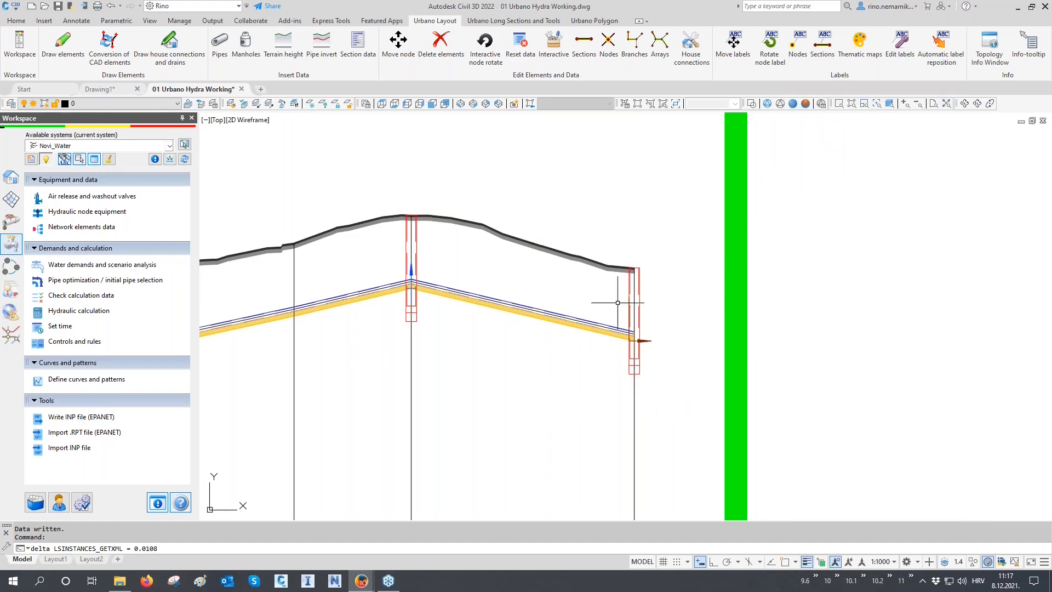
- Save the drawing under the new name 01 Urbano Hydra Working2.dwg in the 01 Hydra folder
scroll(657, 301, "down", 5)
scroll(618, 307, "down", 8)
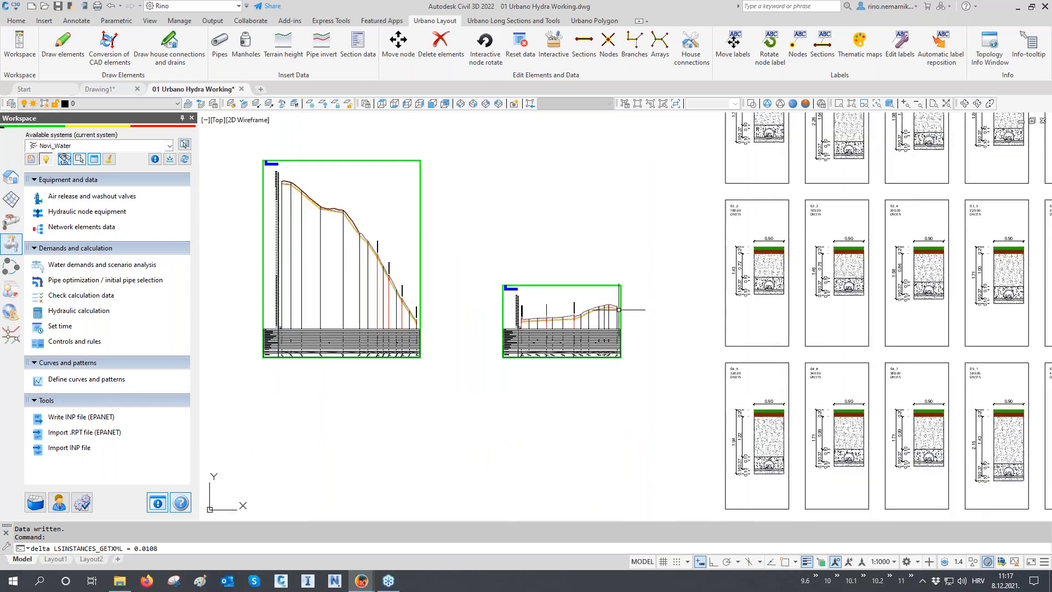
scroll(340, 446, "up", 3)
middle_click_drag(340, 446, 346, 427)
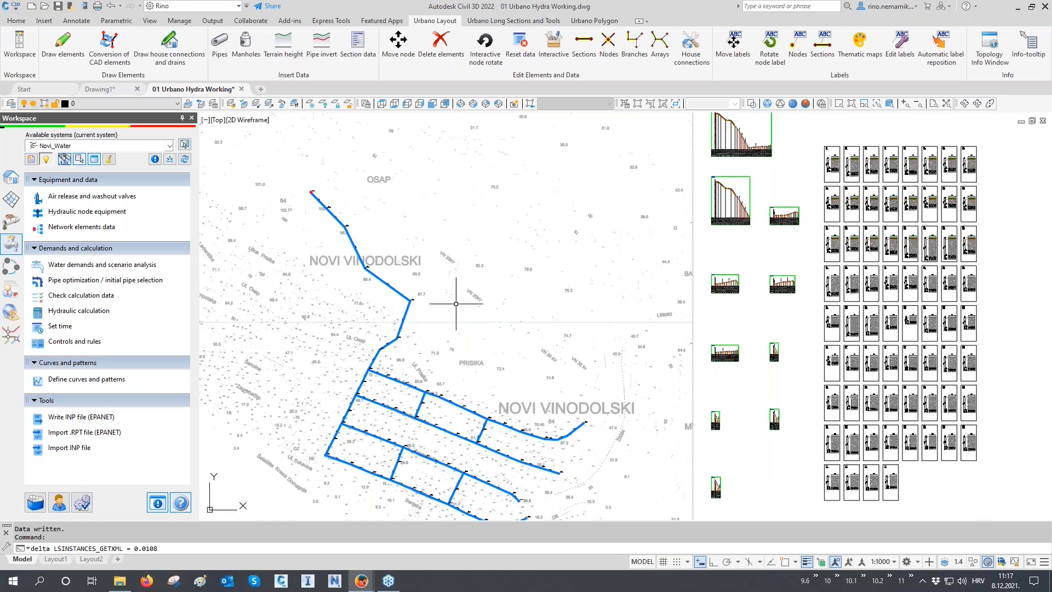
left_click(12, 6)
left_click(33, 143)
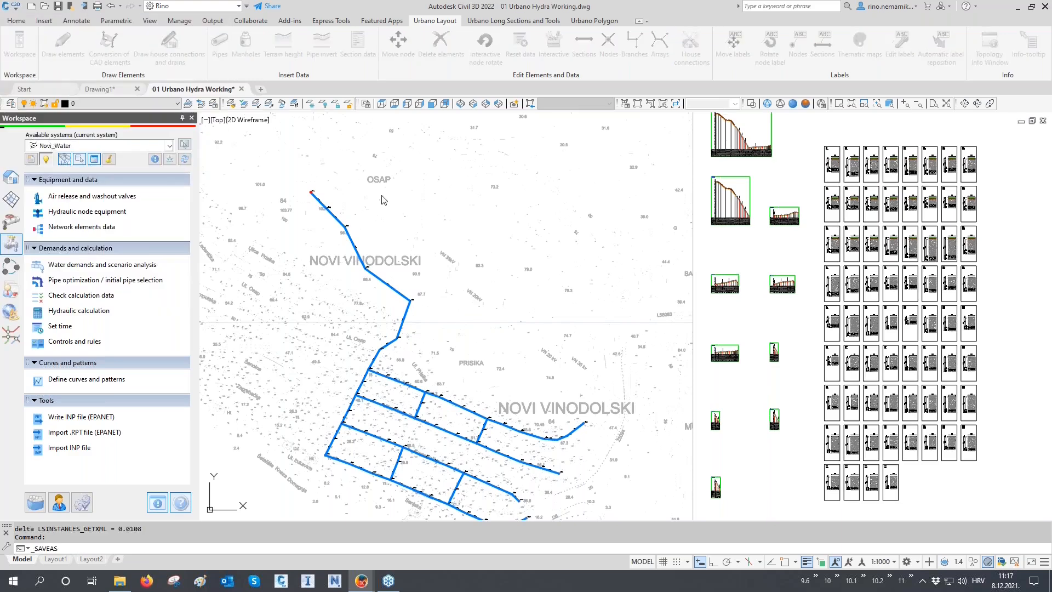
left_click(536, 393)
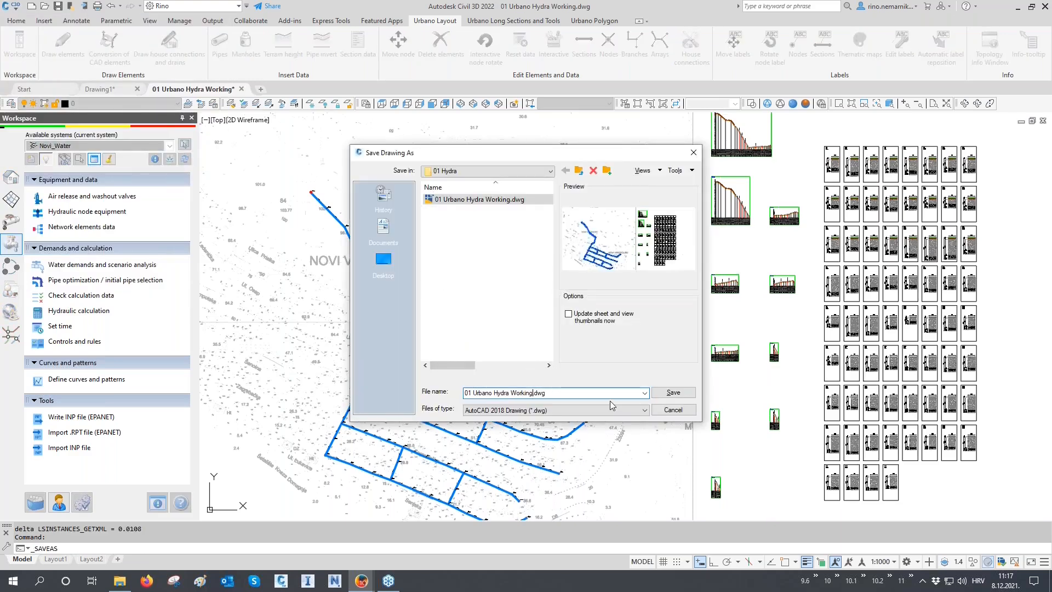
type("2")
left_click(661, 394)
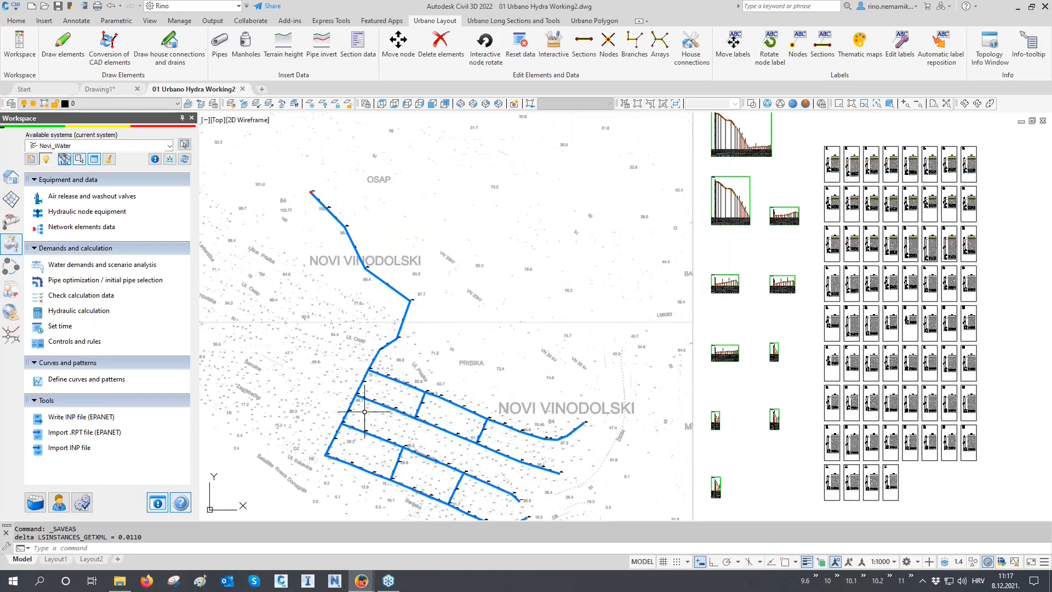
- Open 01 Automatic invert calculation.dwg from the Day 2 folder 02 Automatic invert calculation and minimize the file browser
left_click(126, 586)
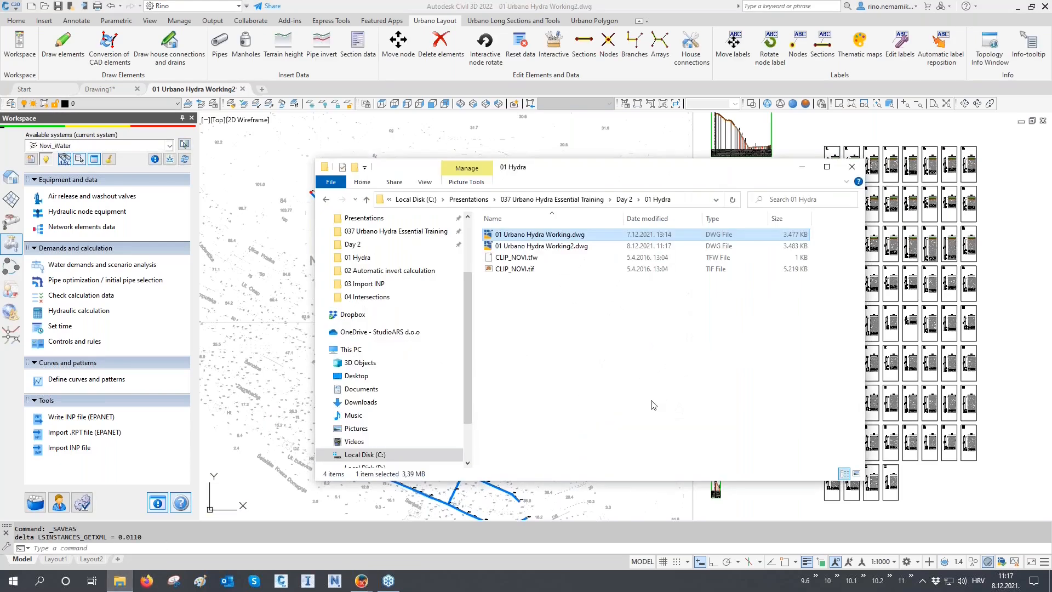
left_click(623, 202)
double_click(539, 246)
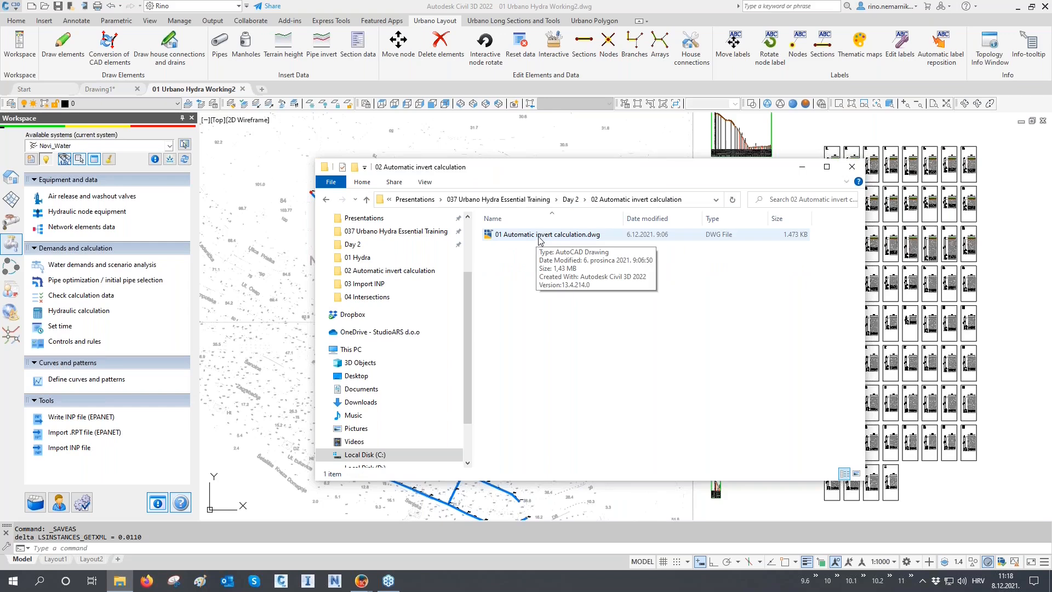
left_click(539, 239)
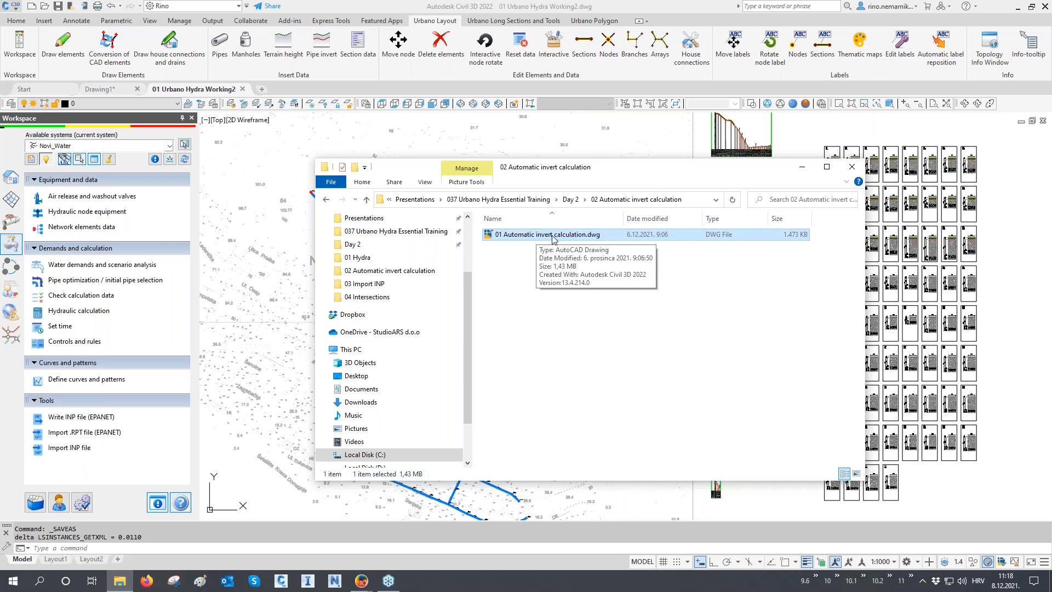
mouse_move(565, 240)
left_mouse_down()
mouse_move(545, 236)
mouse_move(464, 297)
mouse_move(368, 549)
left_mouse_up()
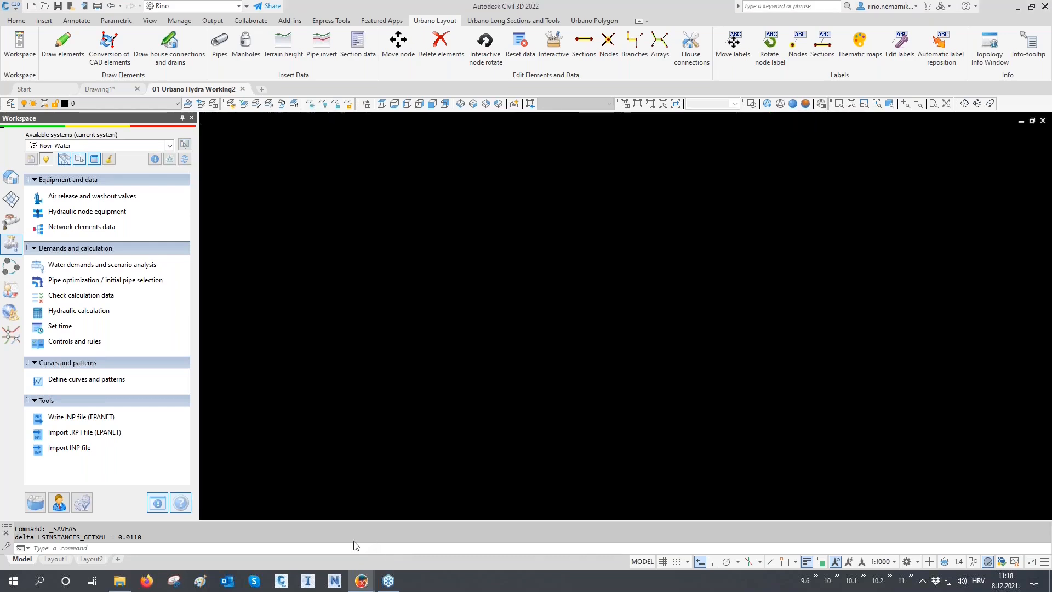
left_click(115, 587)
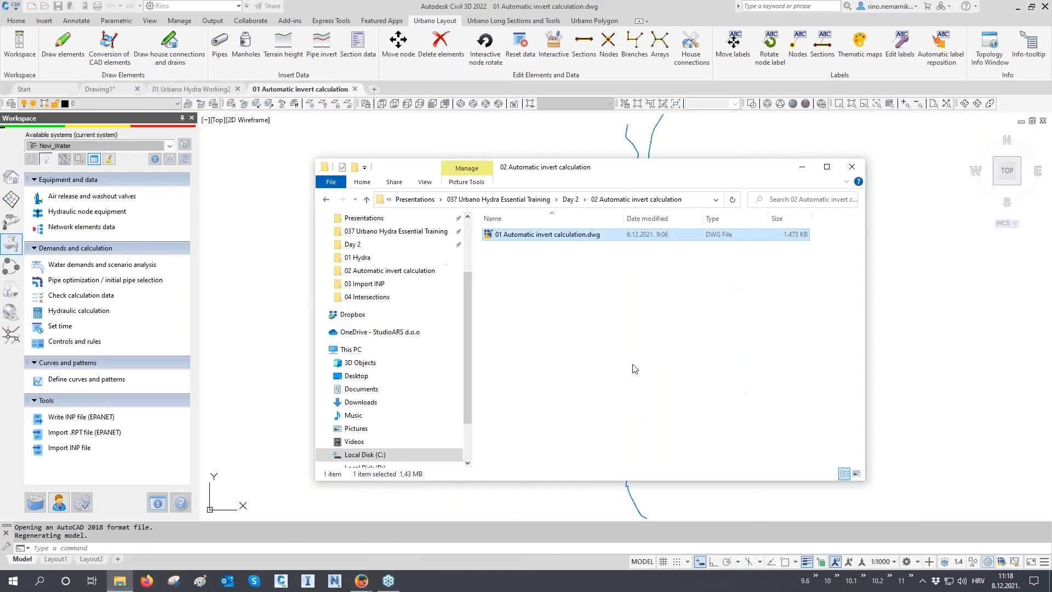
left_click(802, 168)
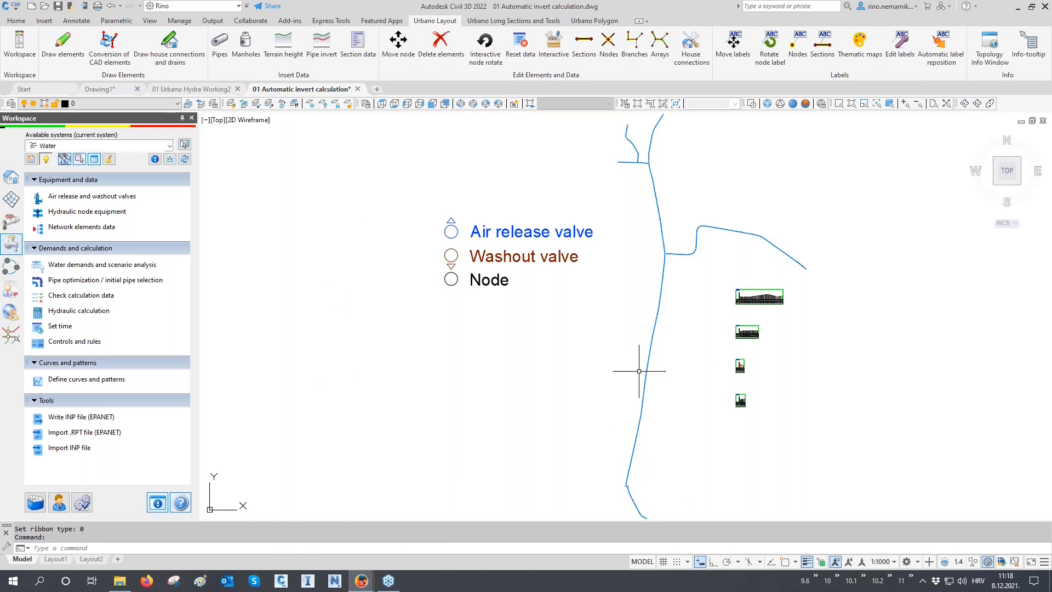
- Examine the Water pipeline's nodes in the layout and the terrain line in its first longitudinal section
scroll(640, 485, "up", 5)
scroll(641, 486, "up", 2)
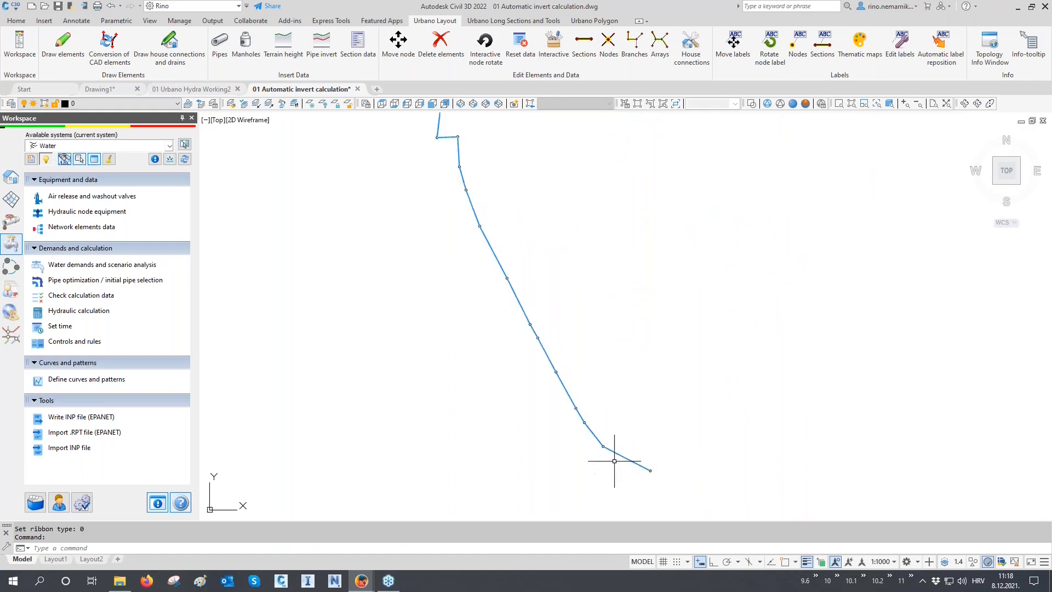
scroll(639, 482, "up", 3)
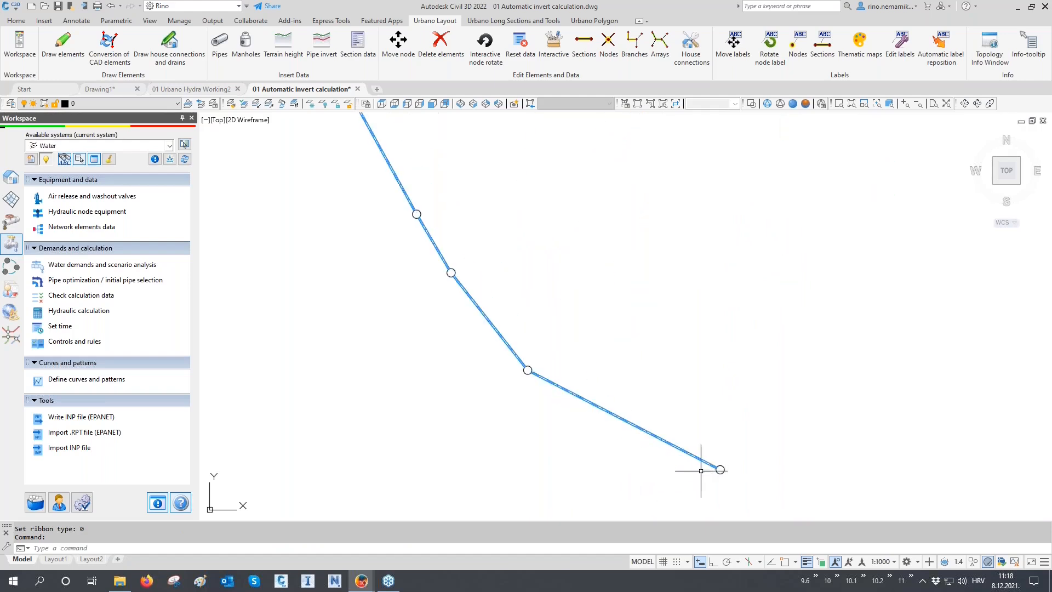
middle_click_drag(547, 383, 570, 451)
scroll(465, 303, "up", 2)
scroll(465, 303, "up", 4)
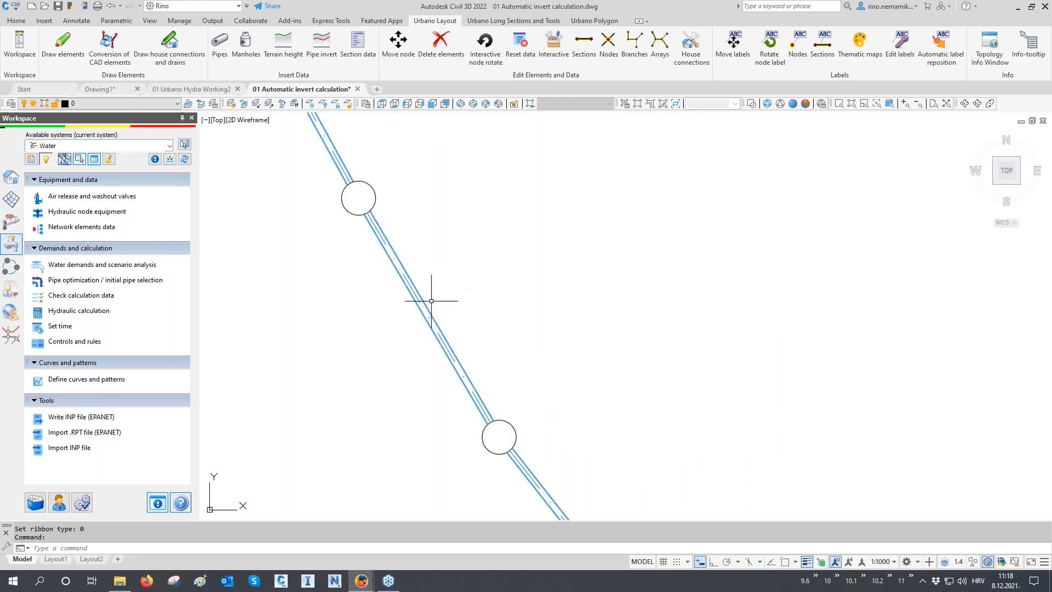
scroll(487, 418, "down", 2)
scroll(490, 418, "down", 8)
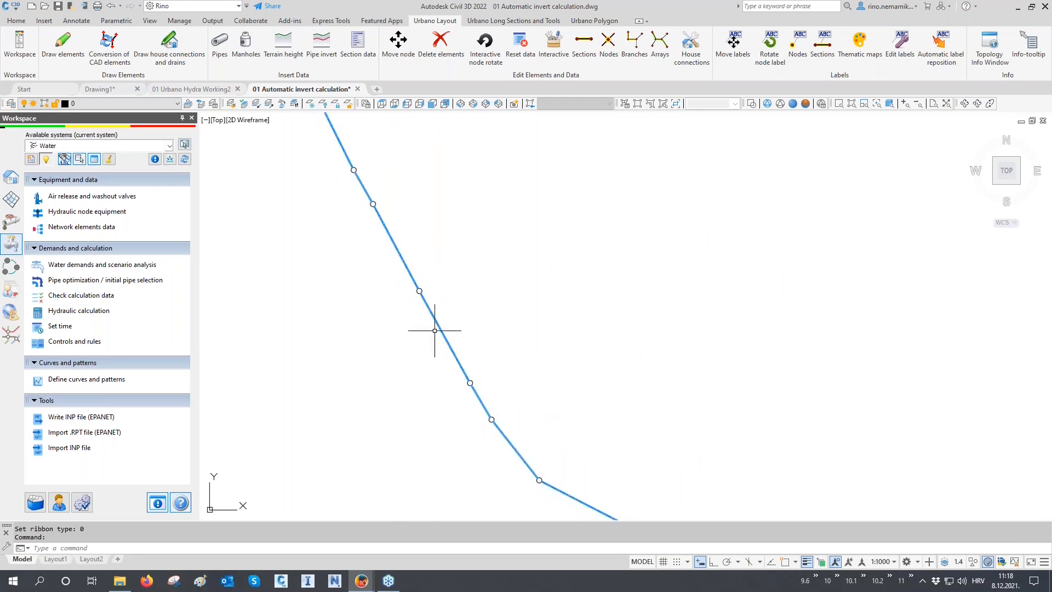
scroll(495, 312, "up", 5)
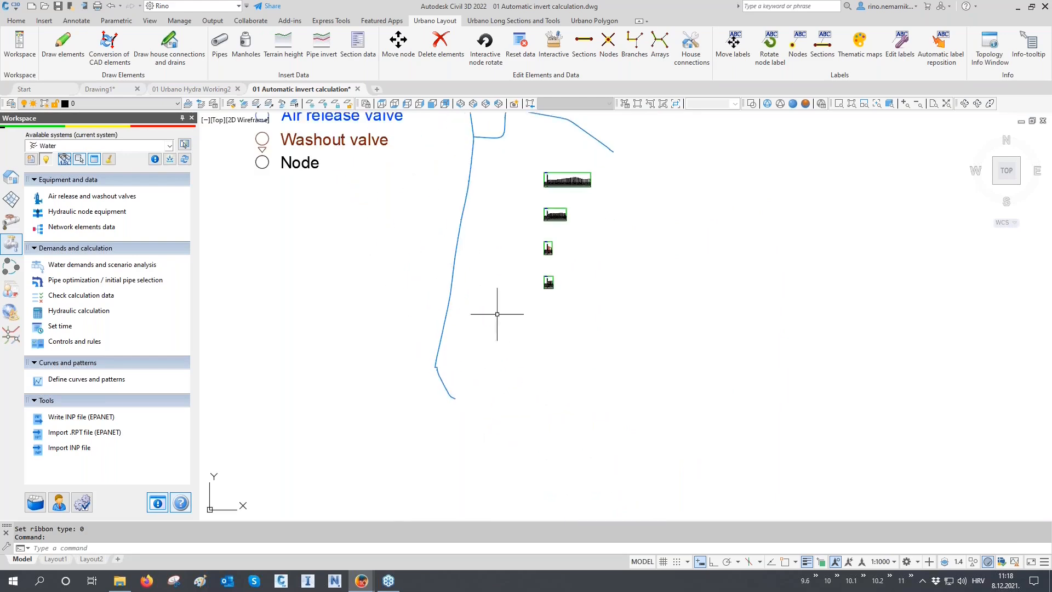
scroll(564, 267, "up", 6)
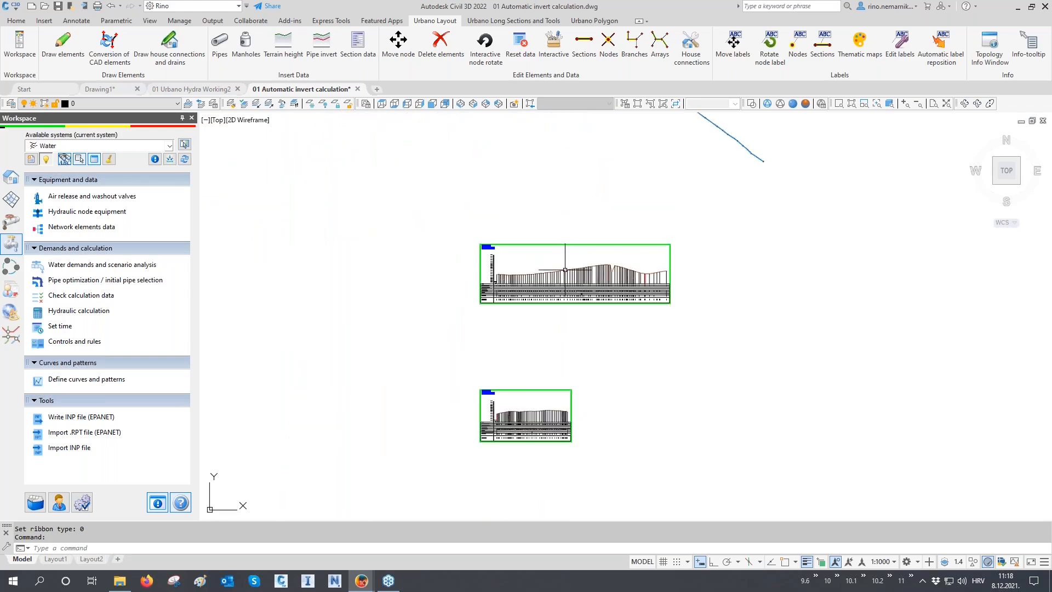
scroll(422, 272, "up", 5)
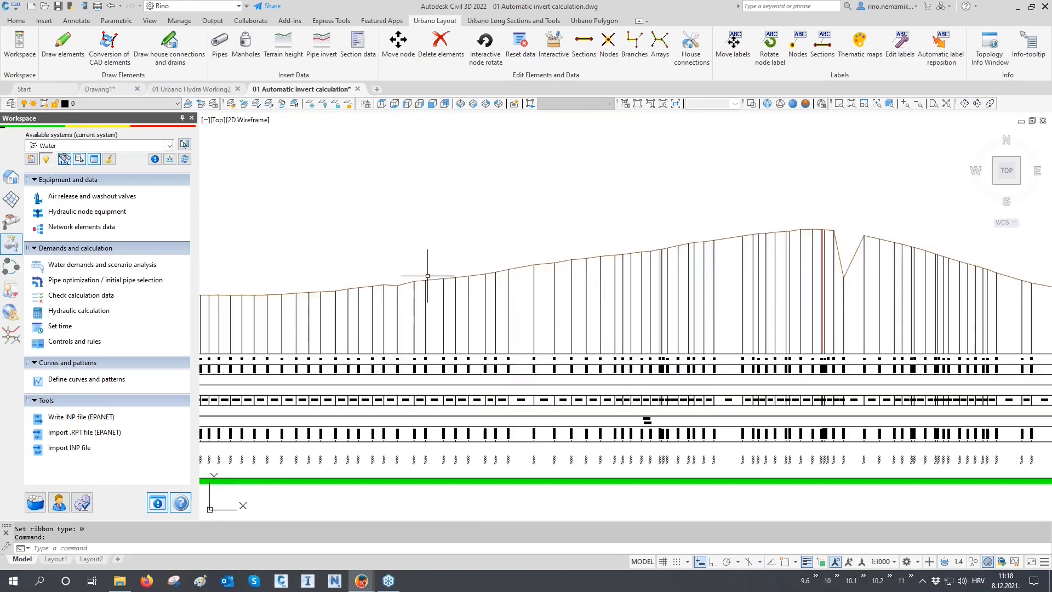
scroll(283, 303, "up", 4)
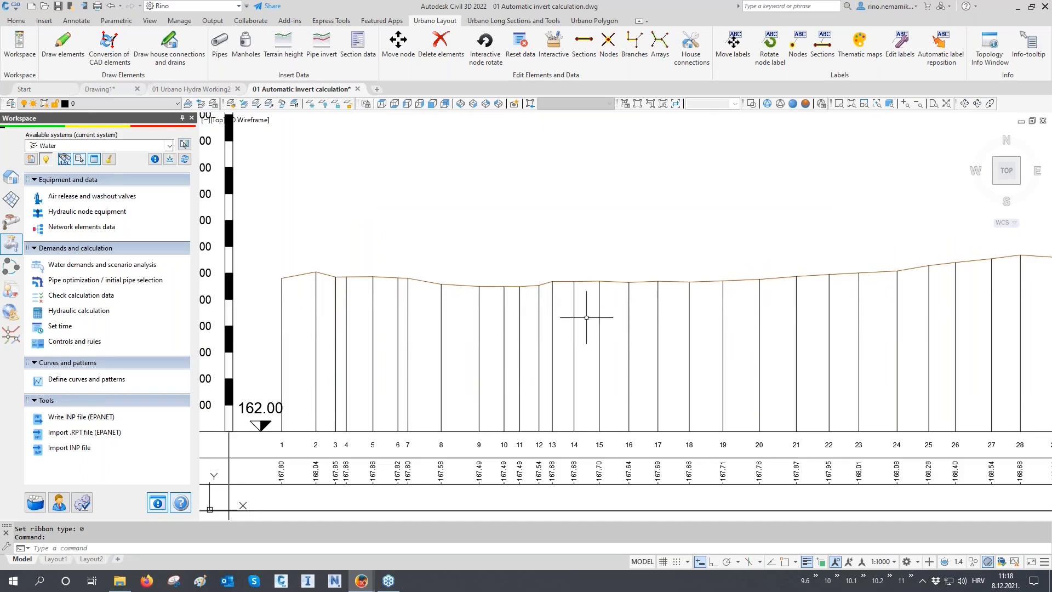
- Open the 1 Section Geometry data preview for the Water system
left_click(11, 184)
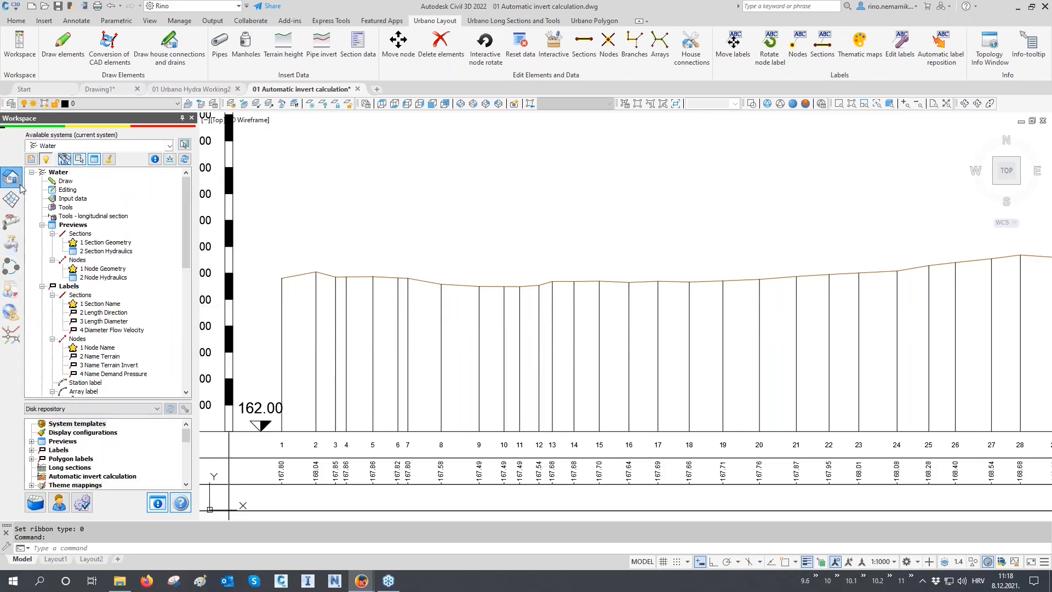
double_click(93, 245)
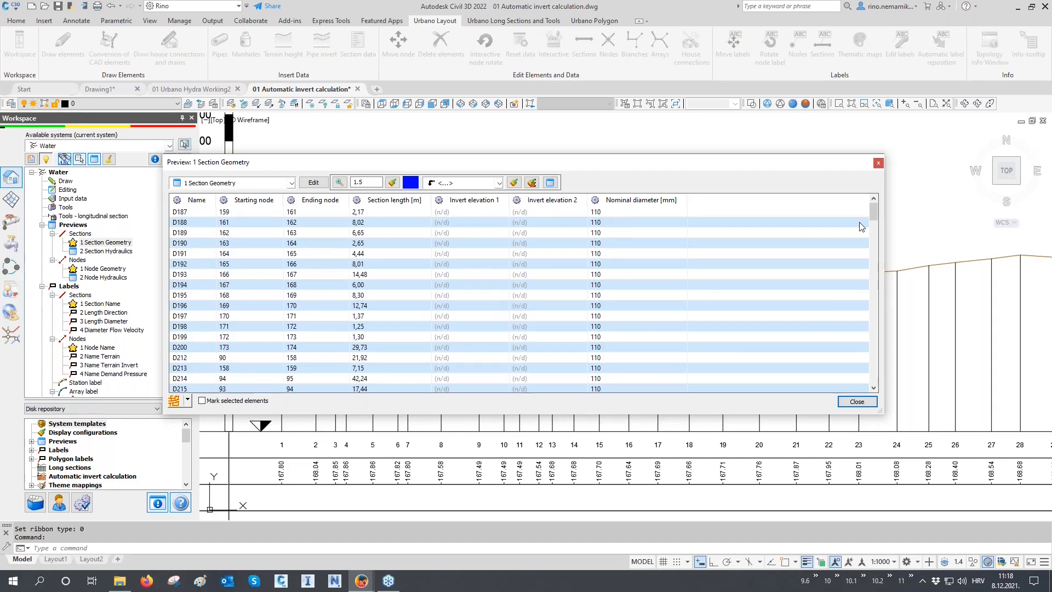
- Close the section preview and set the Water system's invert elevation input to Constant depth below terrain with Axis as referent pipe point
left_click(878, 163)
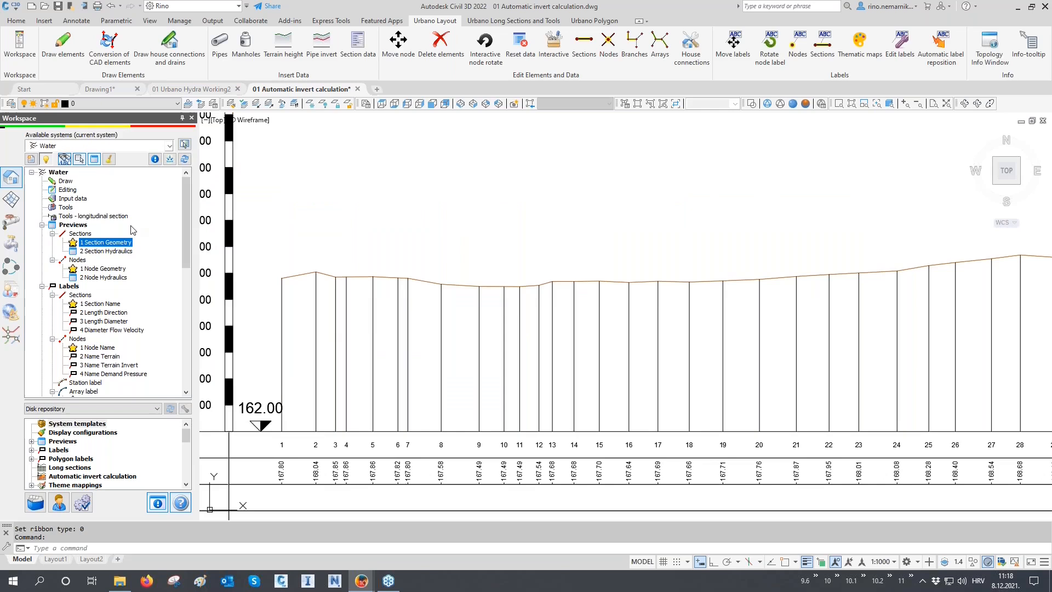
left_click(73, 198)
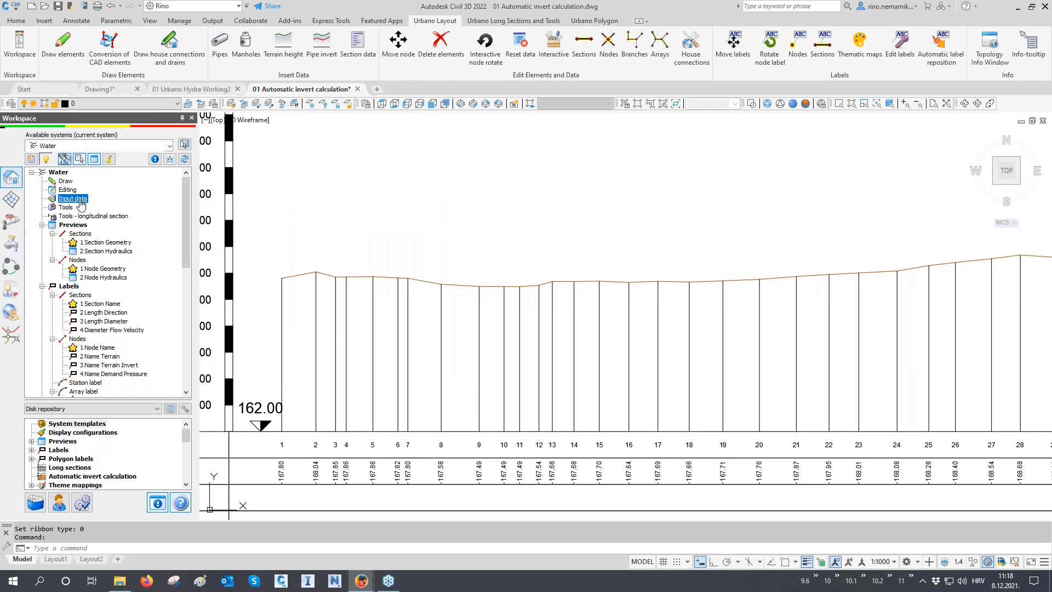
right_click(81, 202)
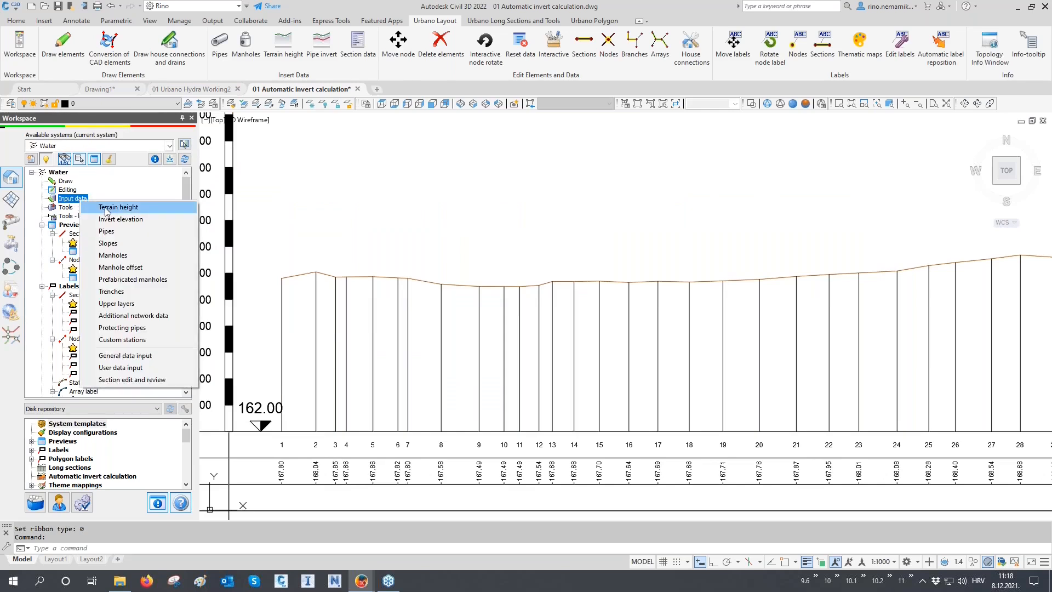
left_click(143, 222)
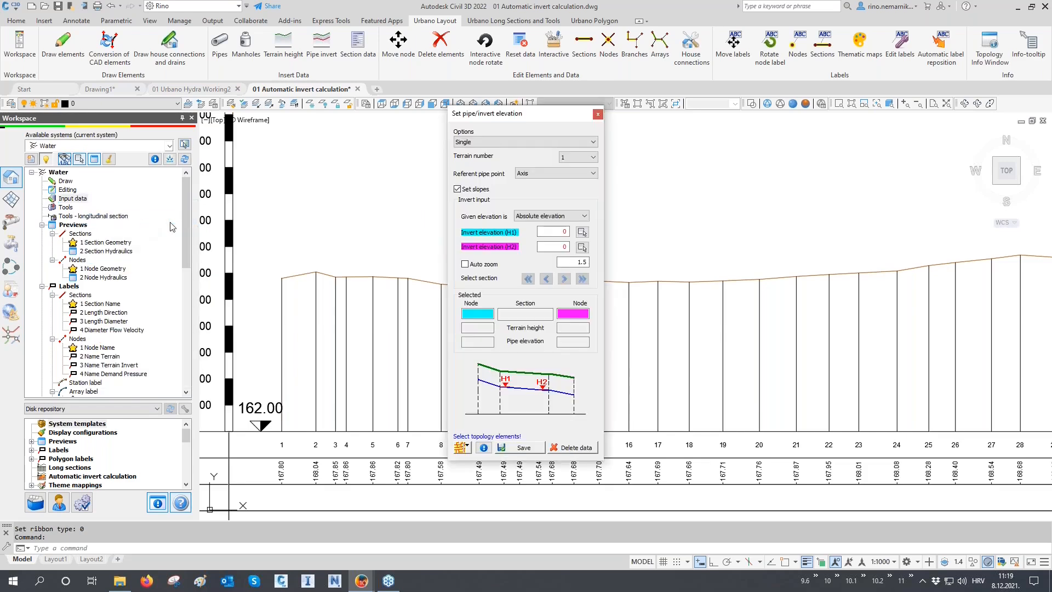
left_click(487, 144)
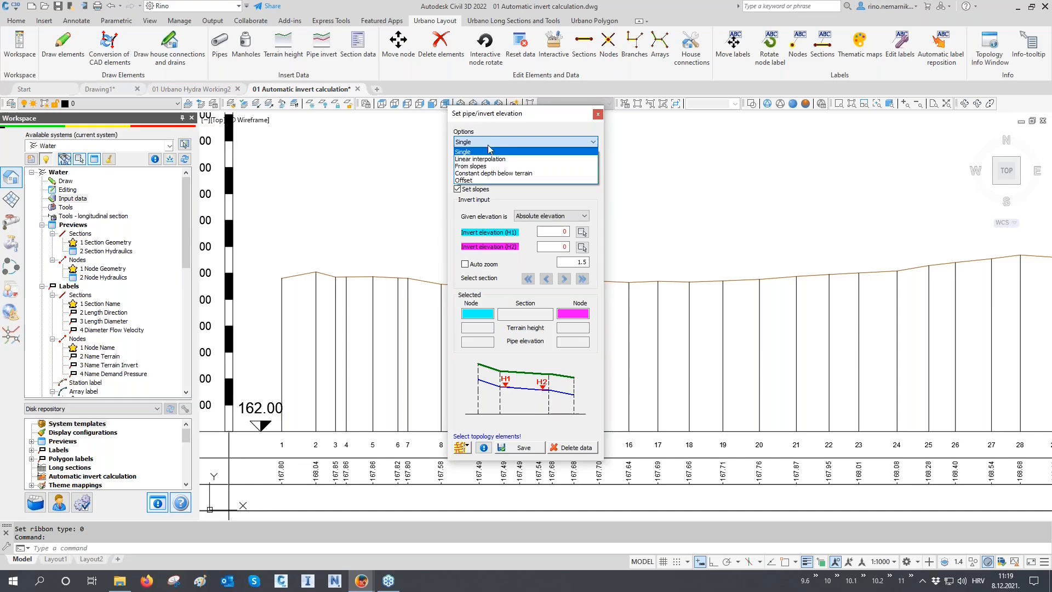
left_click(529, 173)
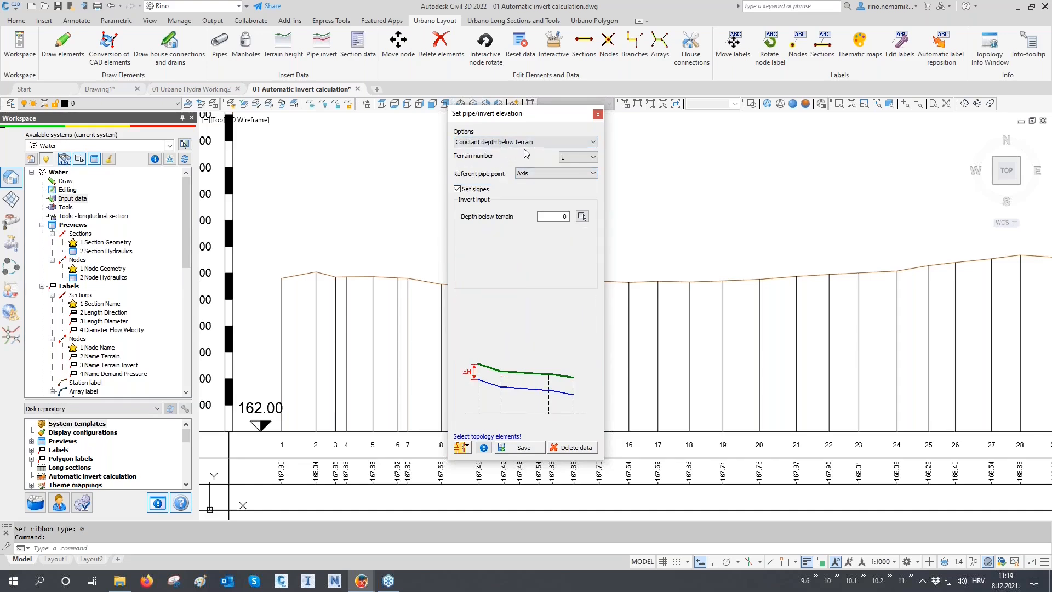
left_click(523, 173)
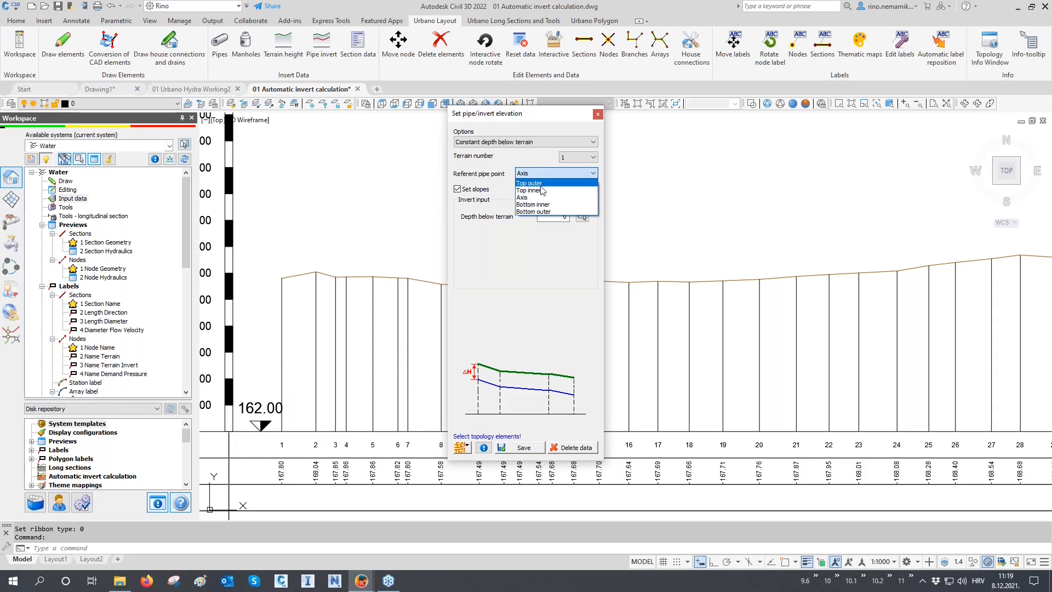
left_click(537, 196)
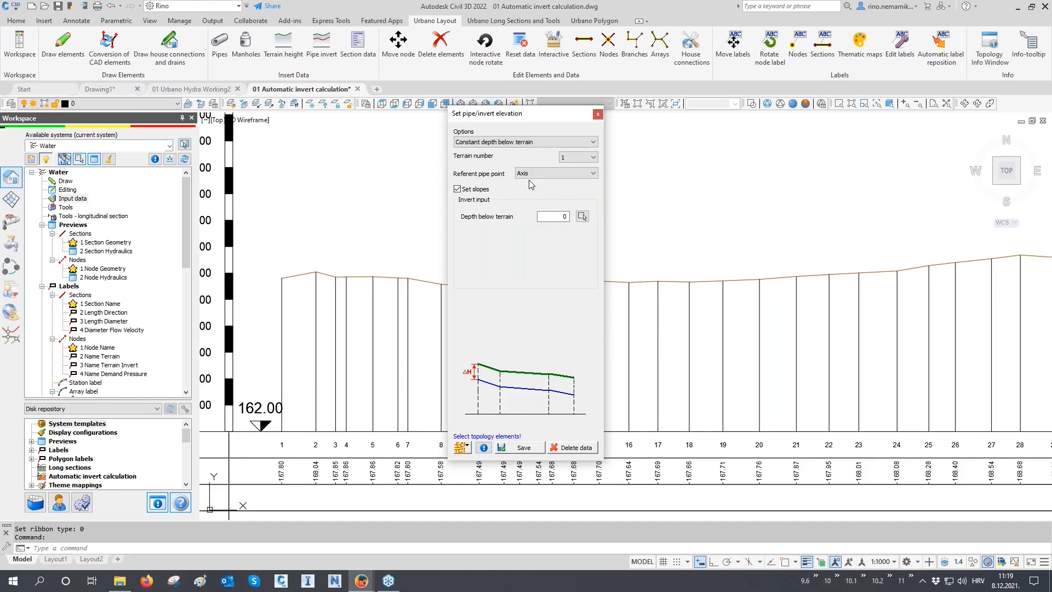
- Set the depth below terrain to 1.5, select the Water network's elements, save the invert data and close the dialog
double_click(566, 216)
type("1.5")
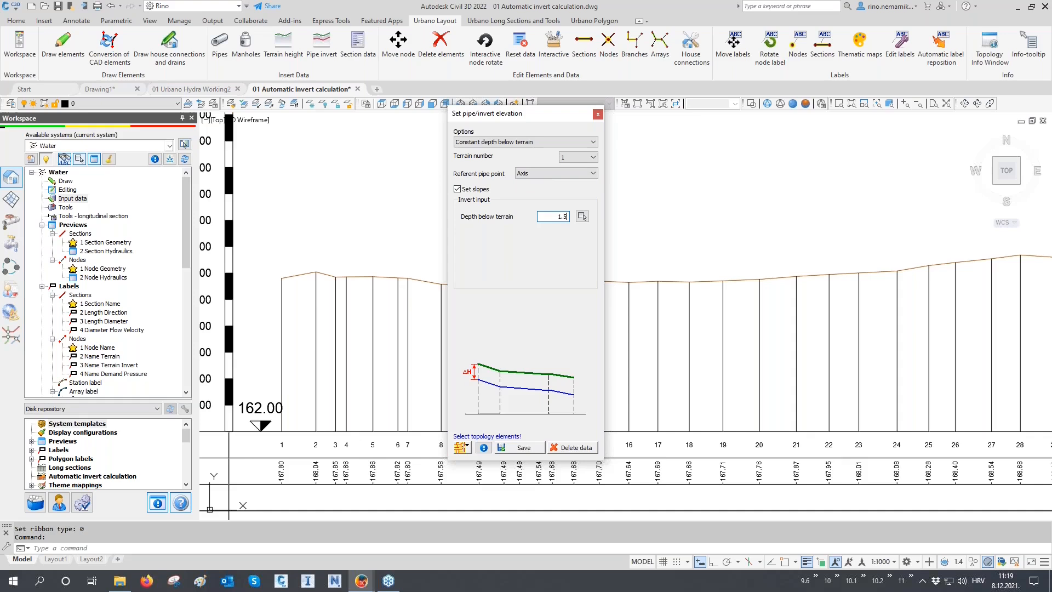
left_click(460, 447)
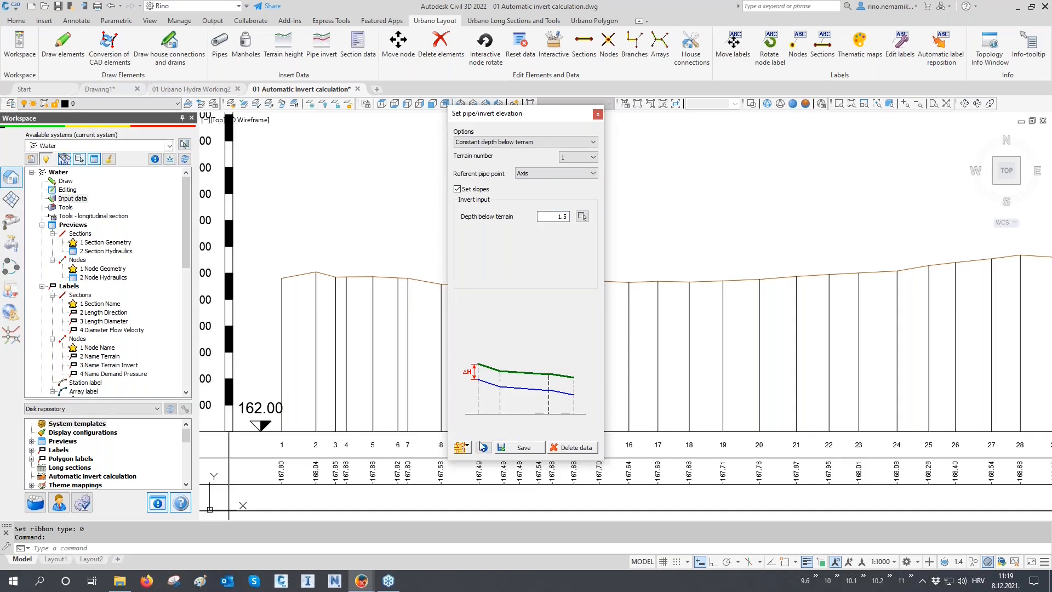
left_click(519, 445)
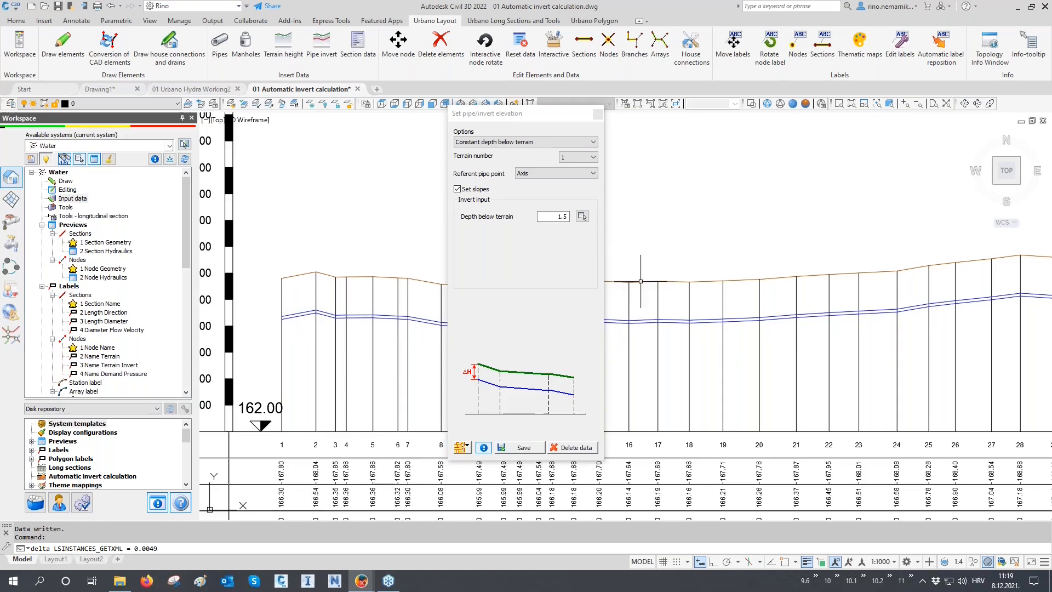
left_click(598, 113)
- Examine the longitudinal section's data rows and show the 1 Node Geometry table in the docked data preview
scroll(548, 257, "down", 3)
middle_click_drag(541, 292, 579, 200)
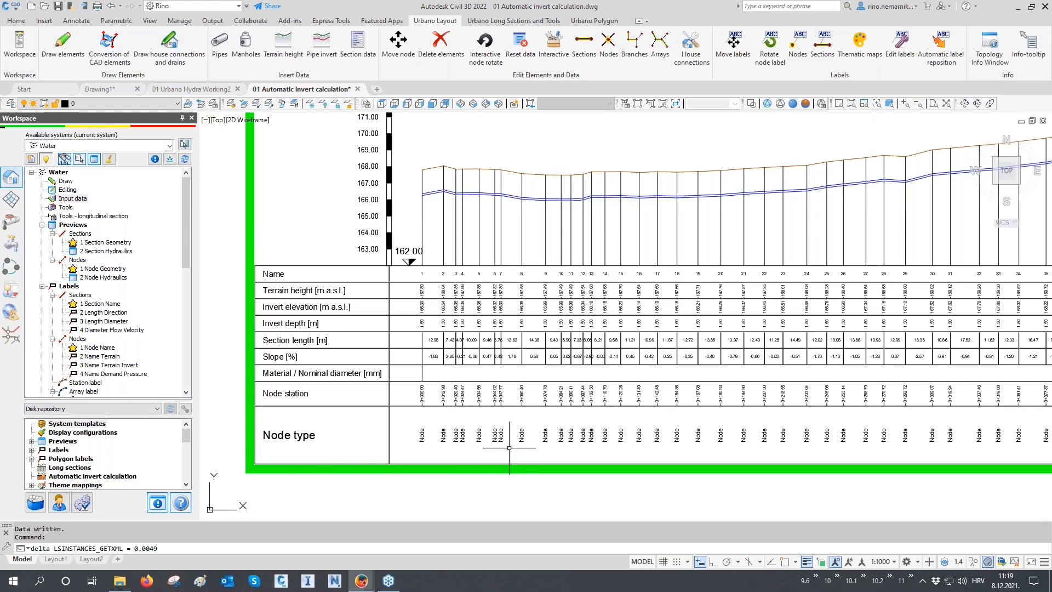
scroll(272, 444, "up", 2)
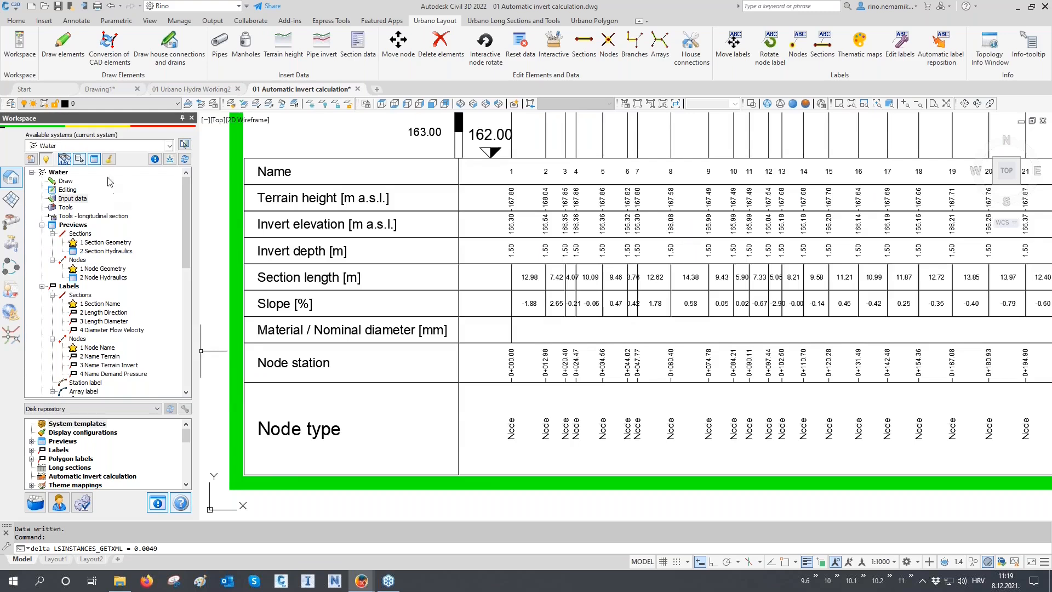
left_click(94, 158)
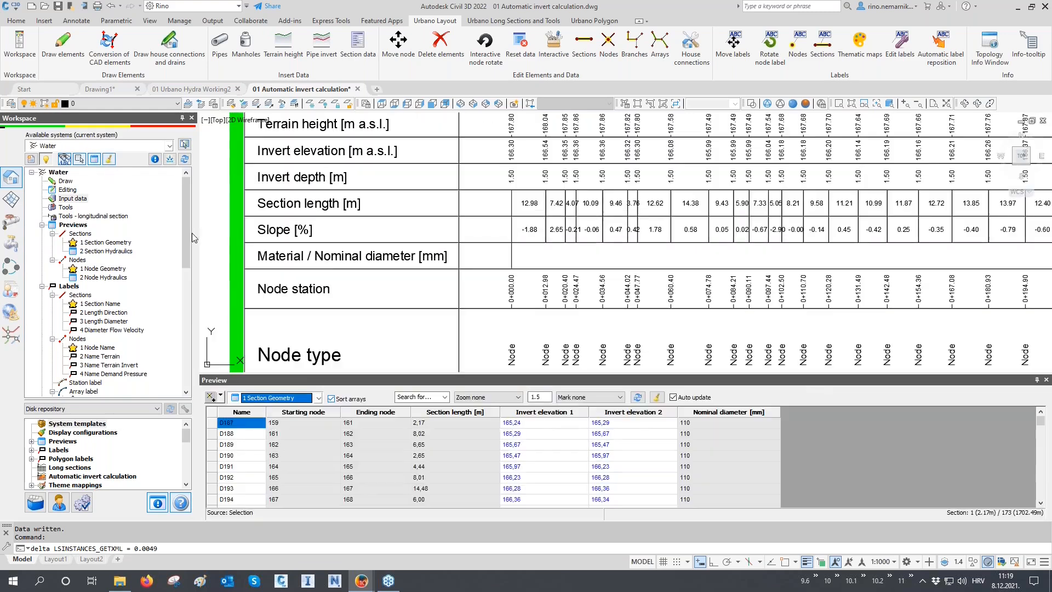
left_click(288, 398)
left_click(287, 461)
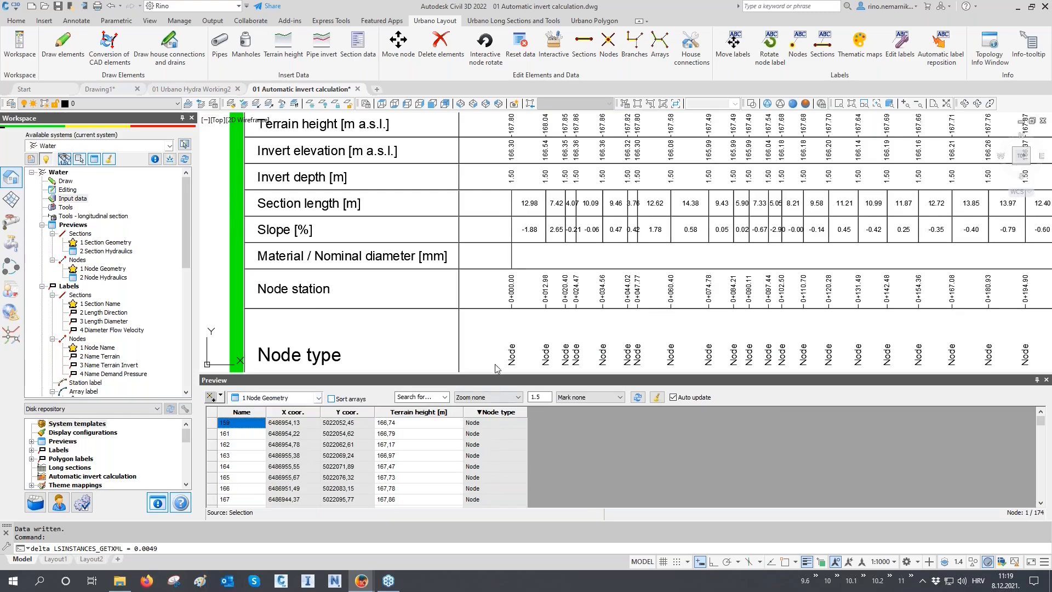
middle_click_drag(484, 342, 476, 296)
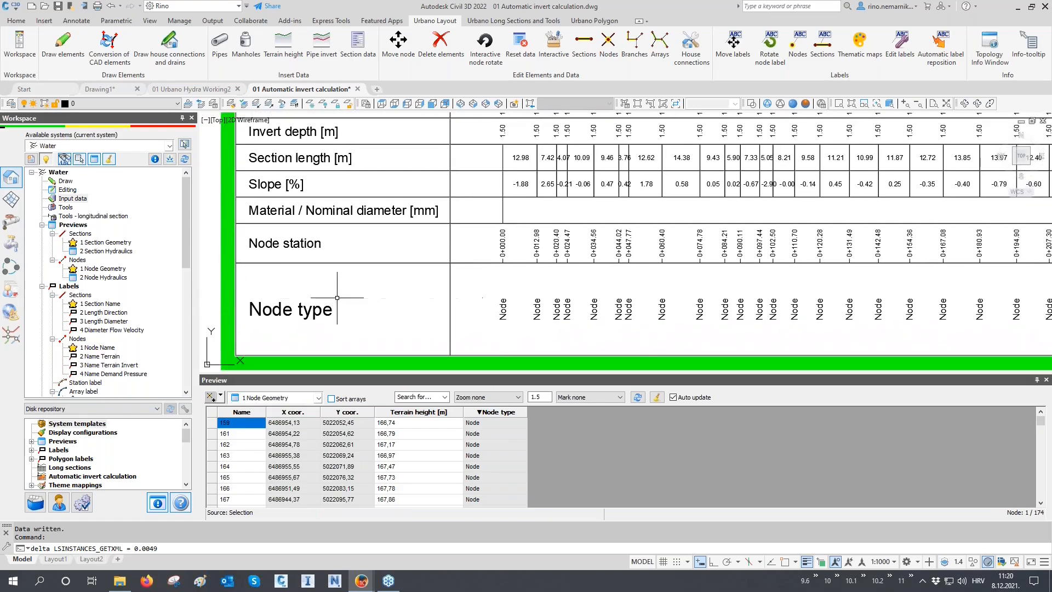
- Automatically assign air release and washout valves to all types of nodes in the Water network, with Manhole enabled
left_click(13, 248)
left_click(59, 197)
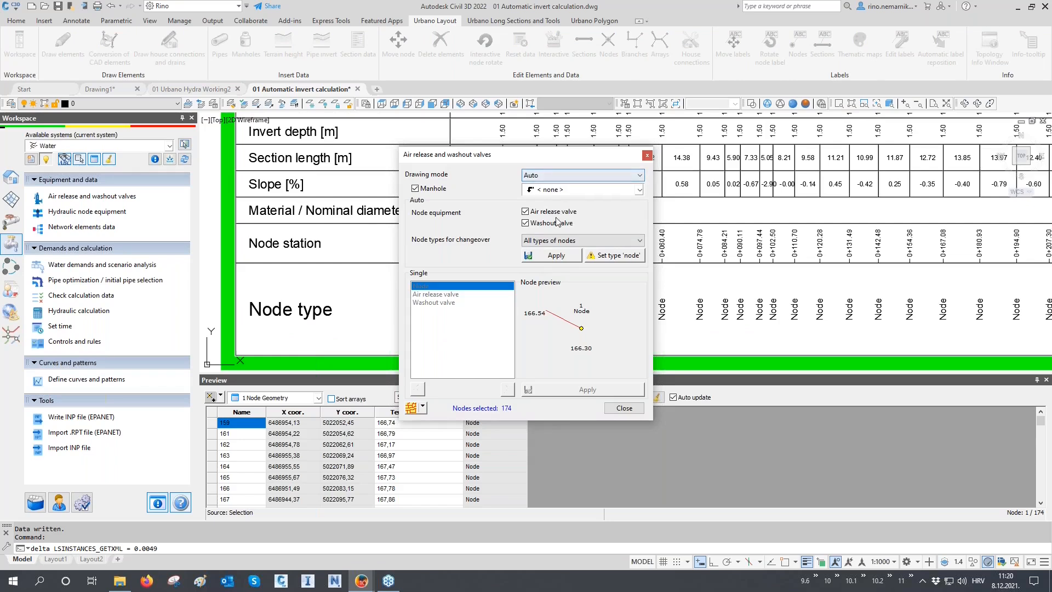
left_click(557, 256)
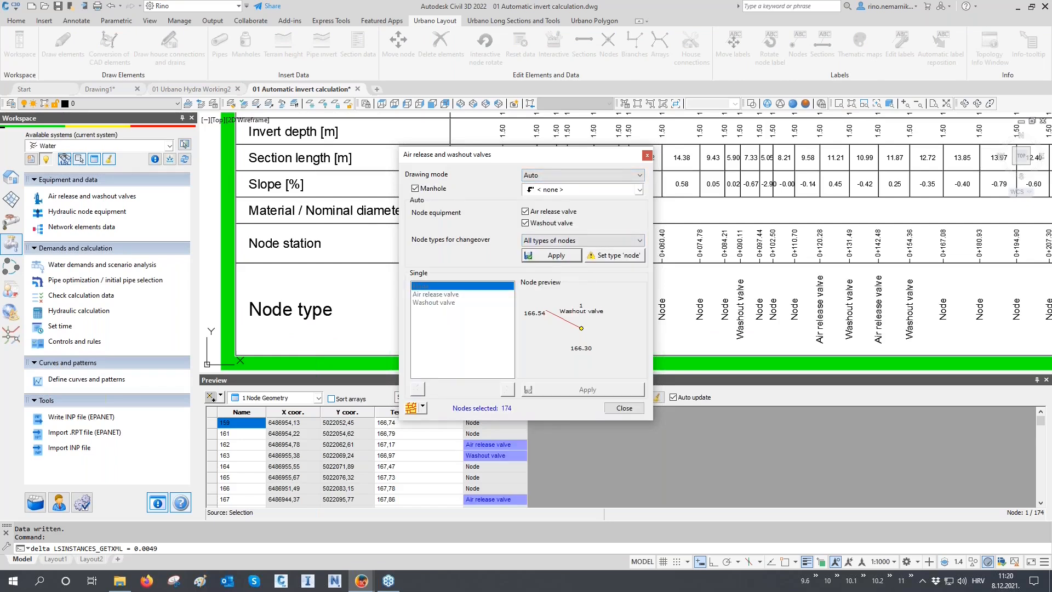
left_click(630, 409)
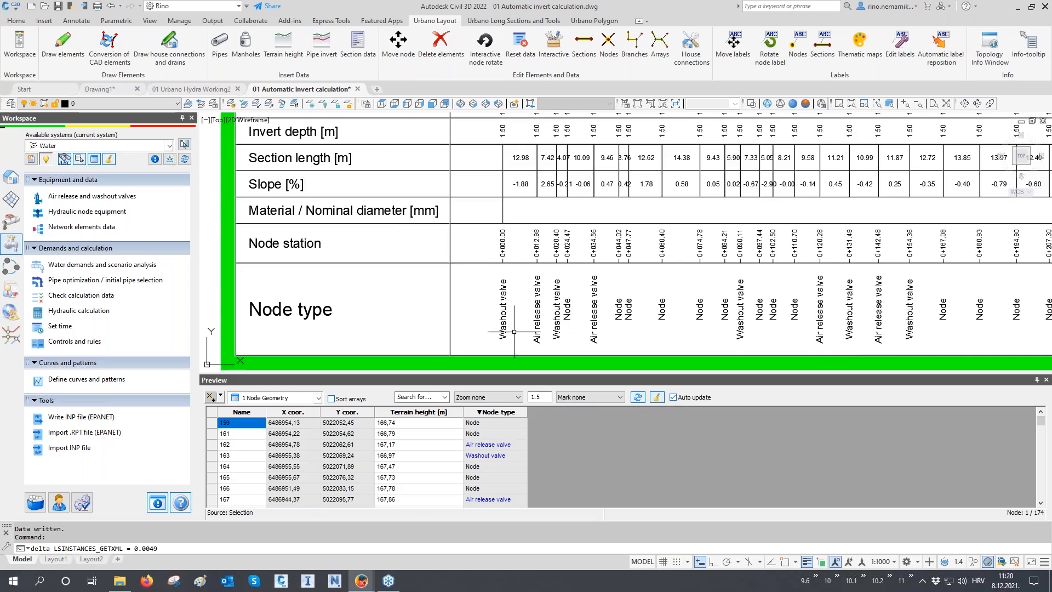
- Examine the valve symbols in the longitudinal section, then sort the nodes by node type and count the air release valves
scroll(497, 333, "down", 2)
scroll(497, 333, "down", 1)
scroll(502, 239, "up", 6)
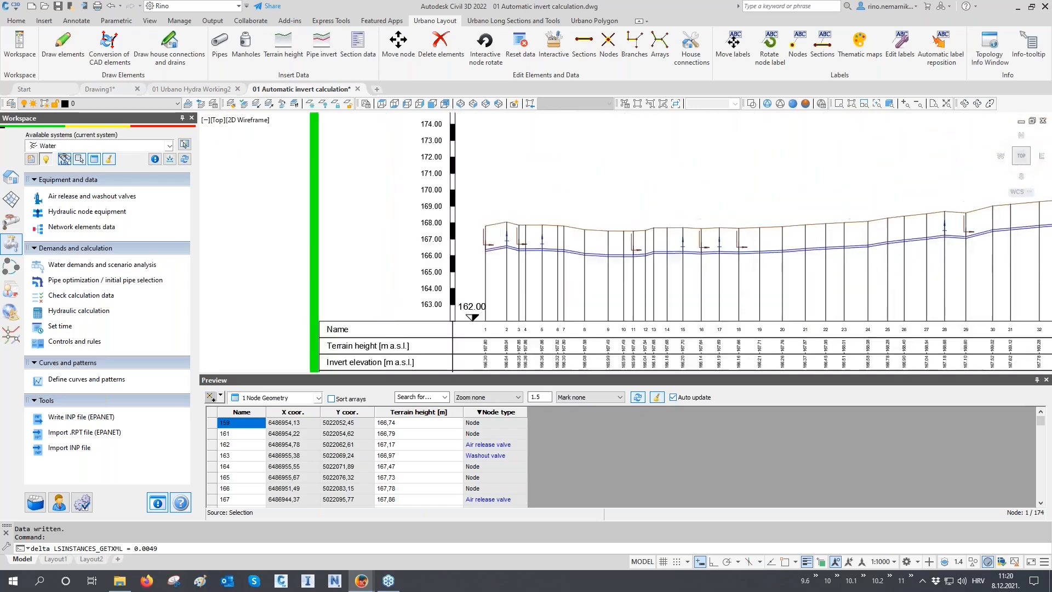
middle_click_drag(485, 241, 419, 254)
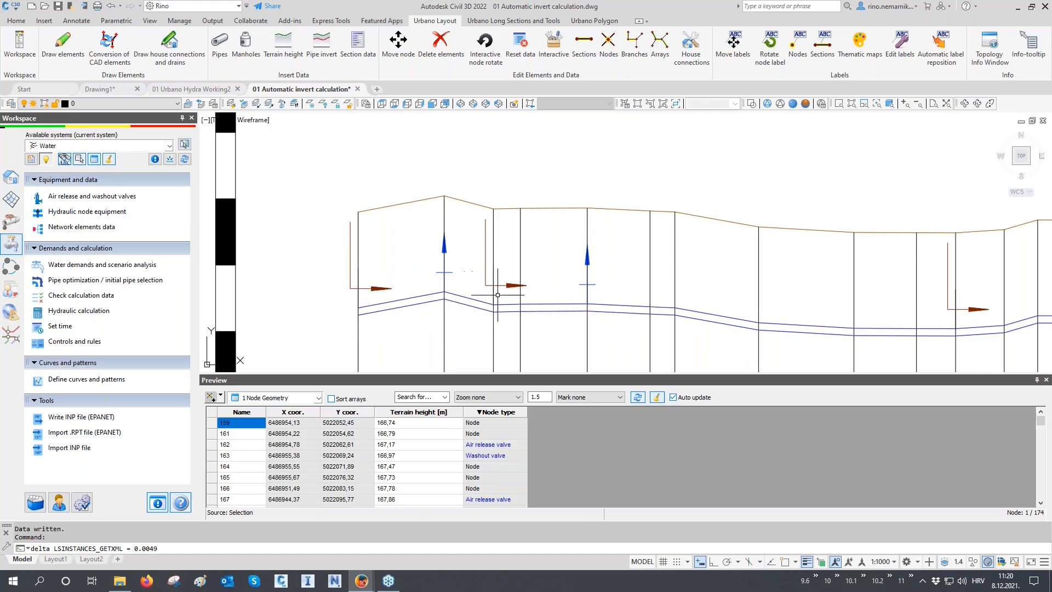
left_click(509, 412)
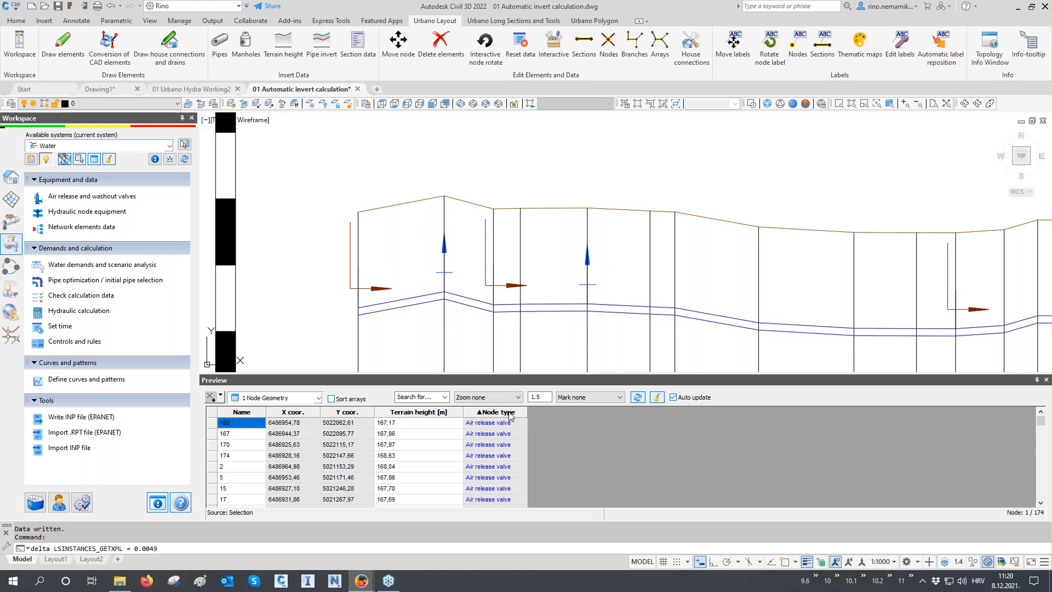
left_click(506, 423)
scroll(506, 425, "down", 4)
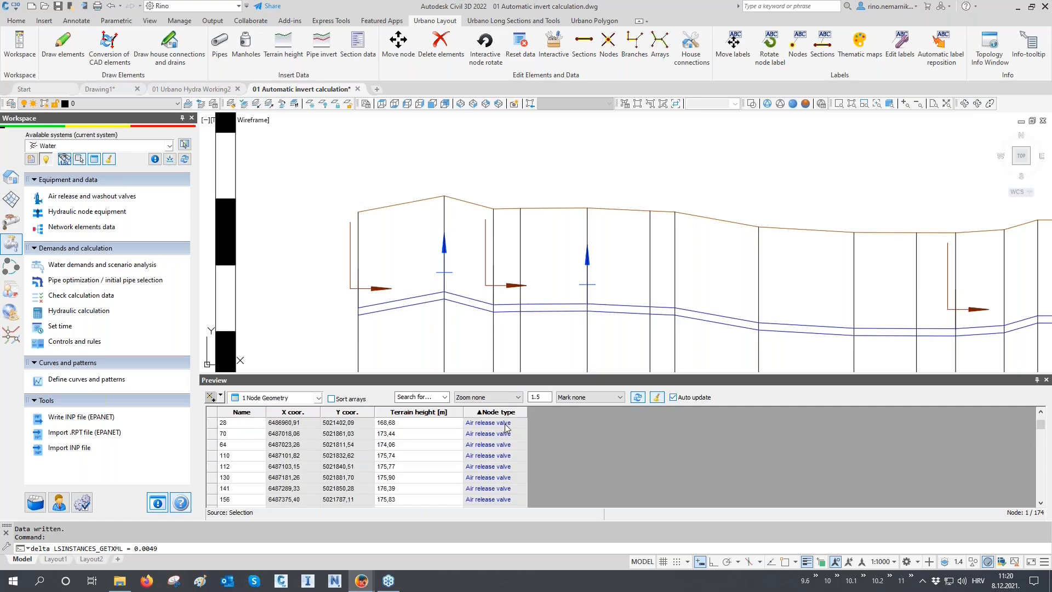
left_click(500, 468, "shift")
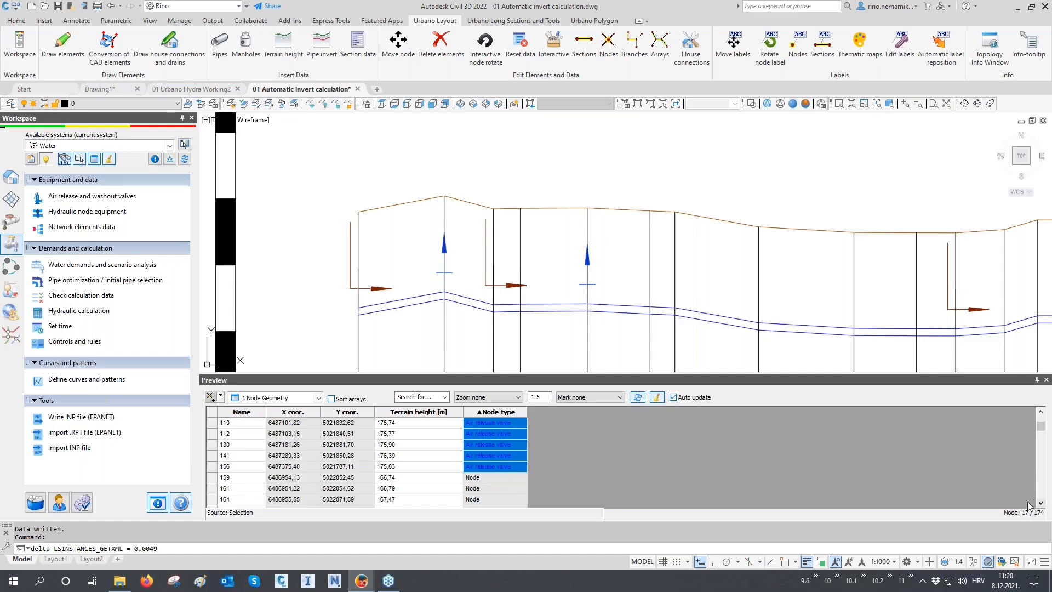
left_click(520, 468)
scroll(516, 456, "up", 4)
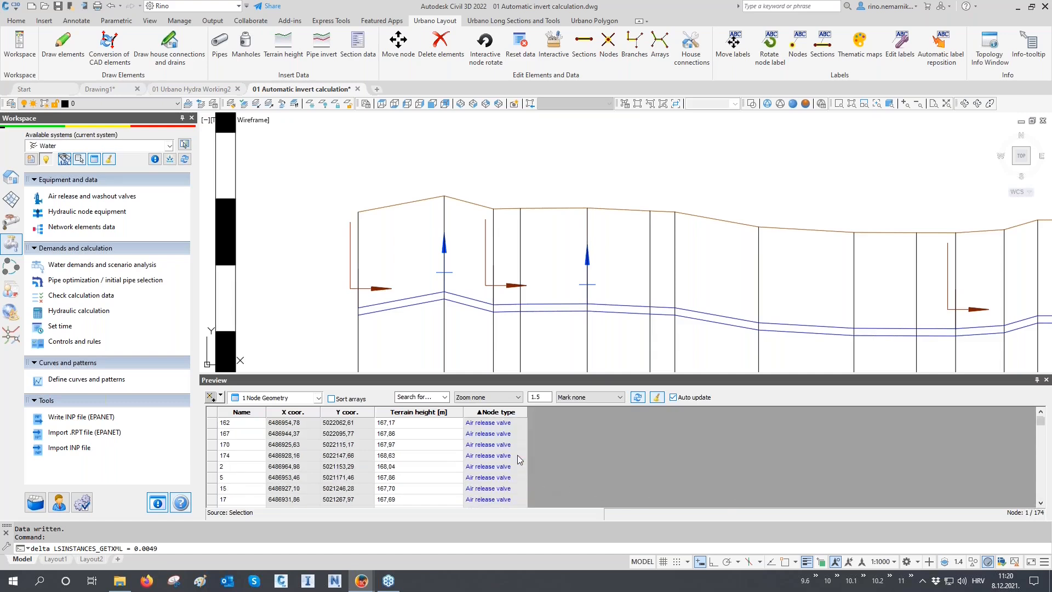
- Reverse the node type sorting and select all washout valve entries to count them
left_click(510, 413)
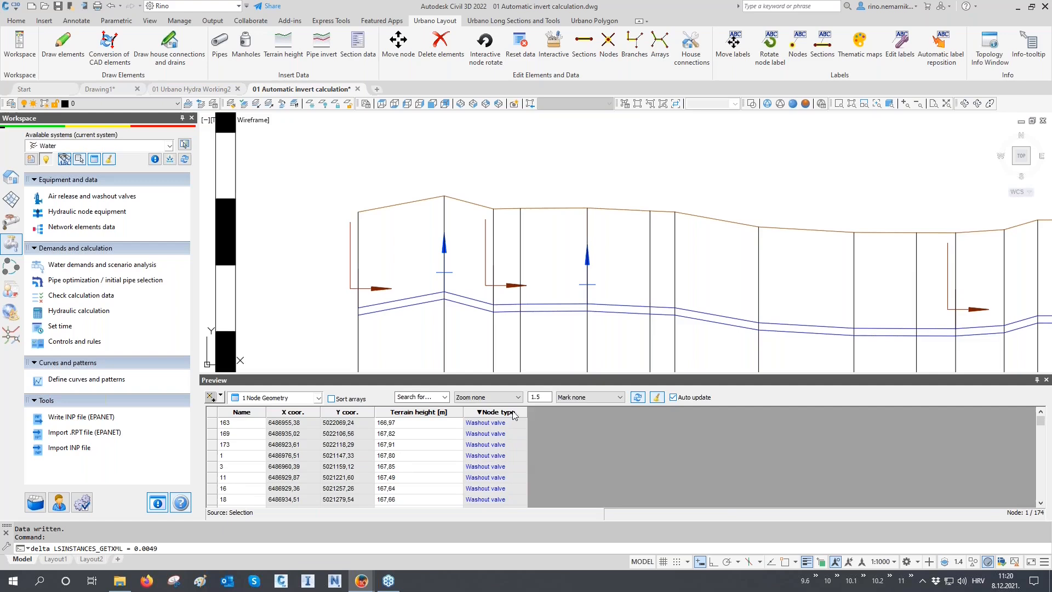
scroll(506, 432, "down", 3)
left_click(503, 457, "shift")
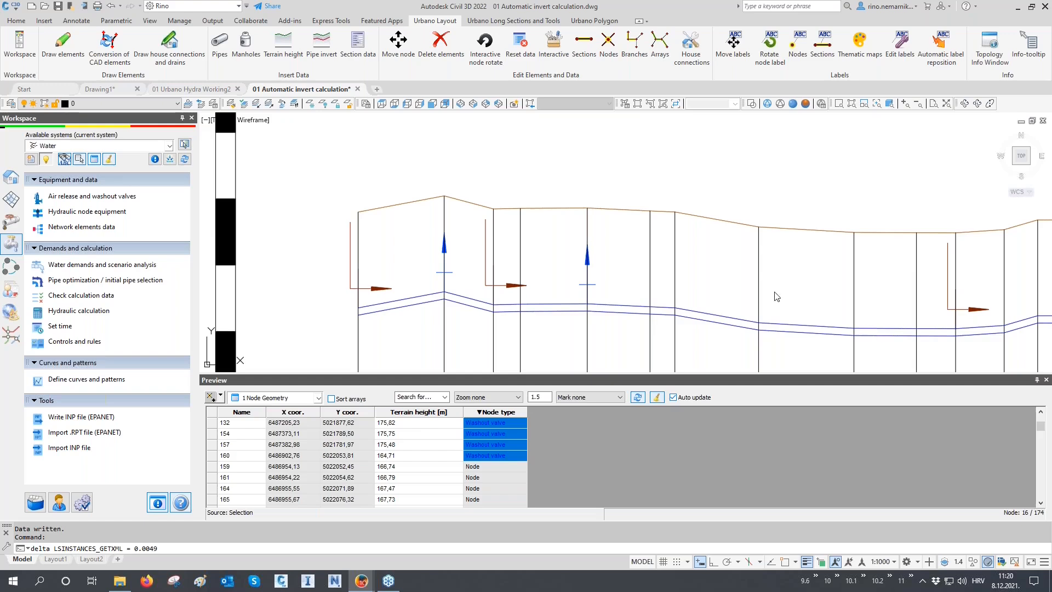
- Open the Water system's automatic invert calculation configuration dp=1-2 m for editing
left_click(17, 176)
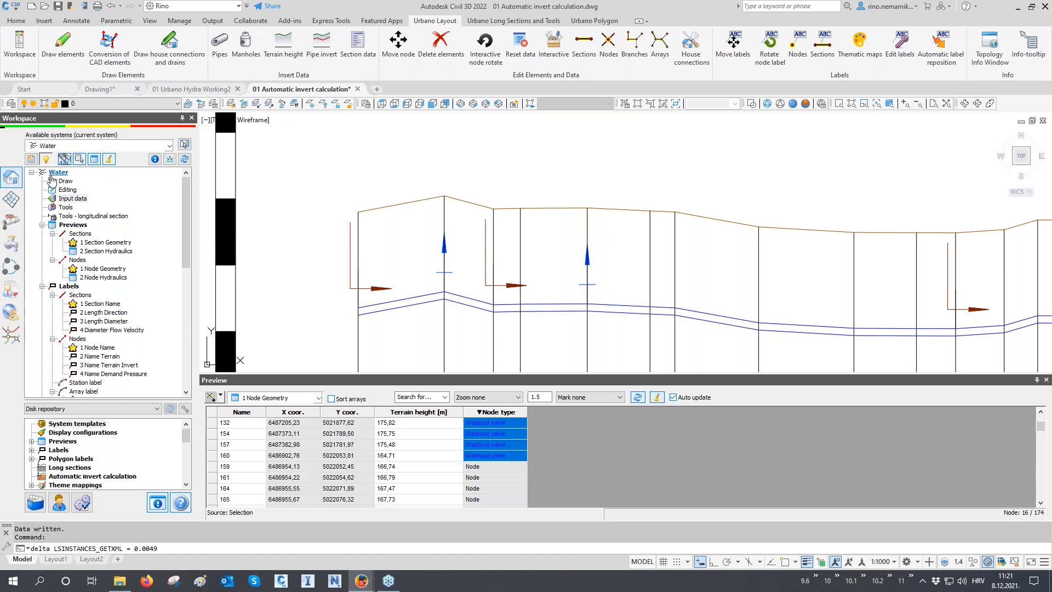
scroll(54, 197, "down", 2)
scroll(53, 197, "down", 2)
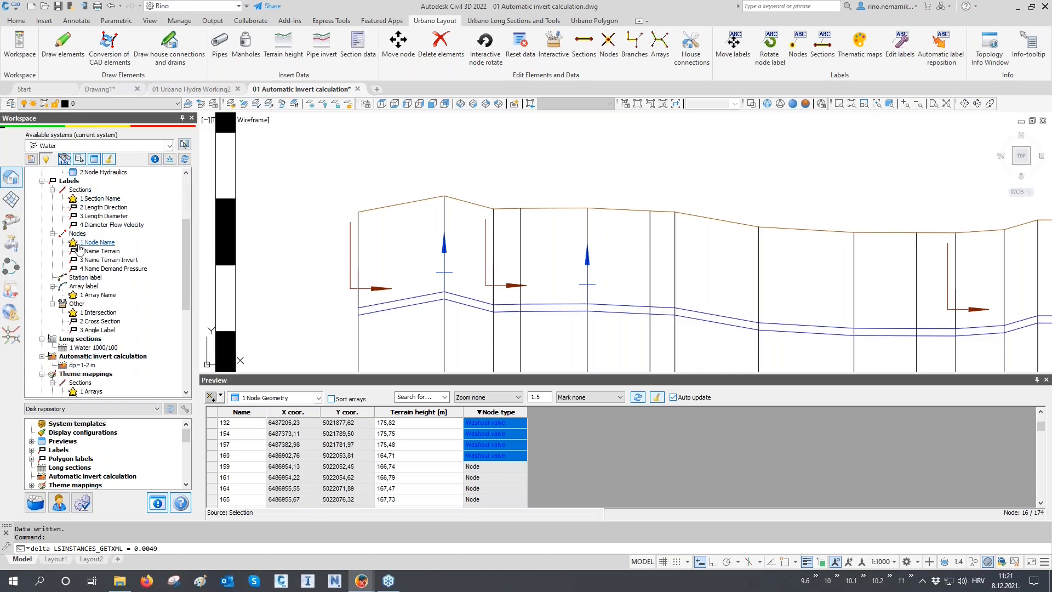
scroll(79, 247, "down", 2)
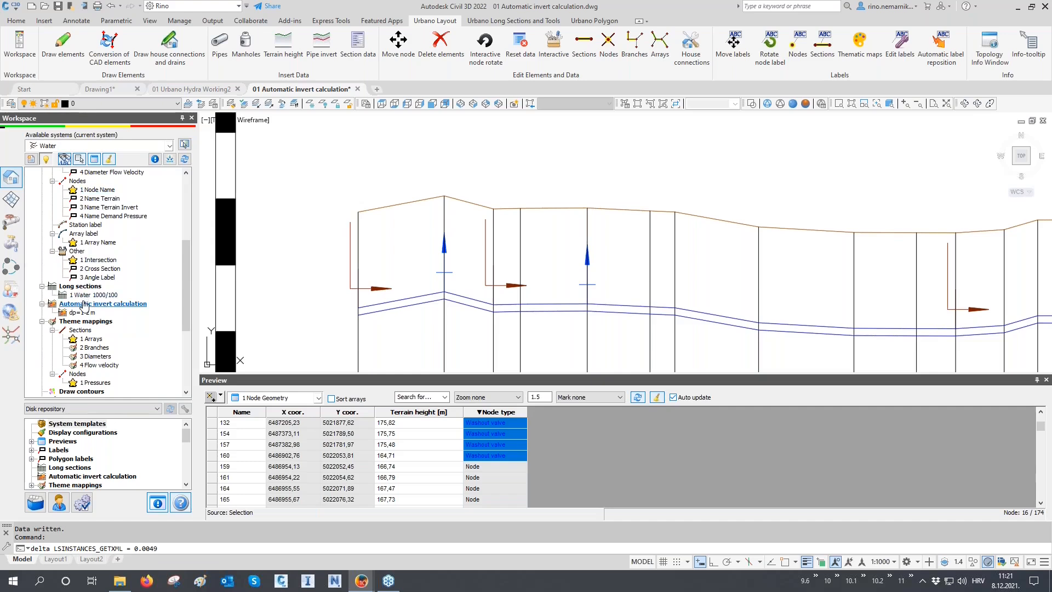
left_click(78, 313)
right_click(77, 314)
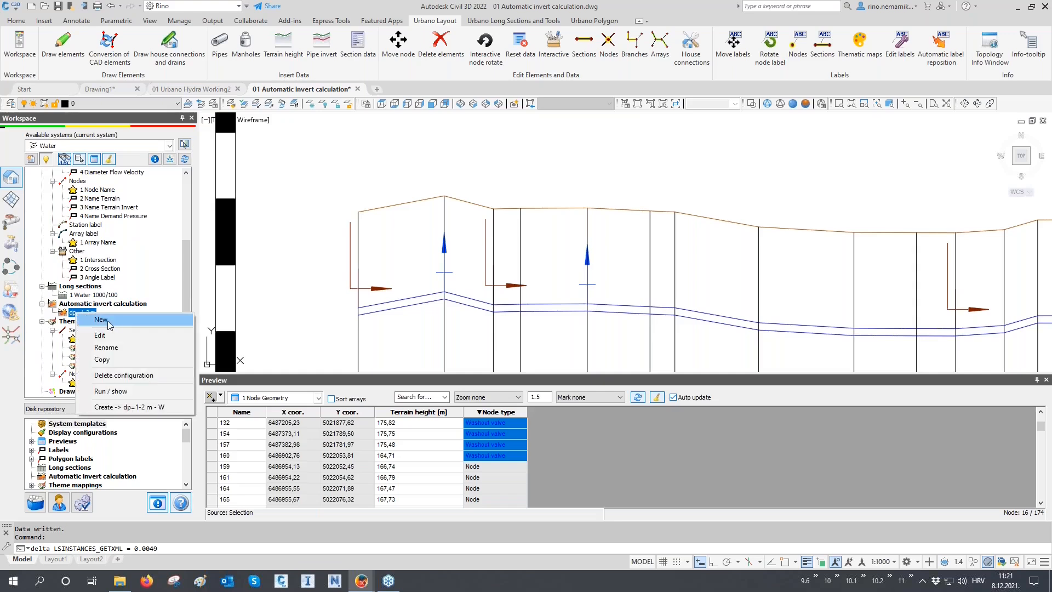
left_click(82, 318)
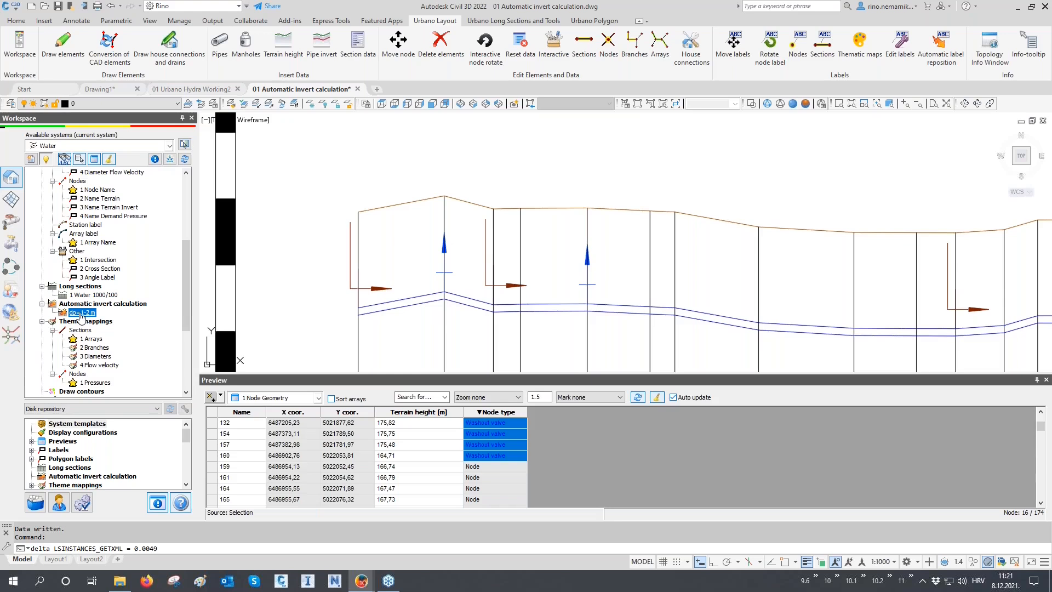
double_click(81, 316)
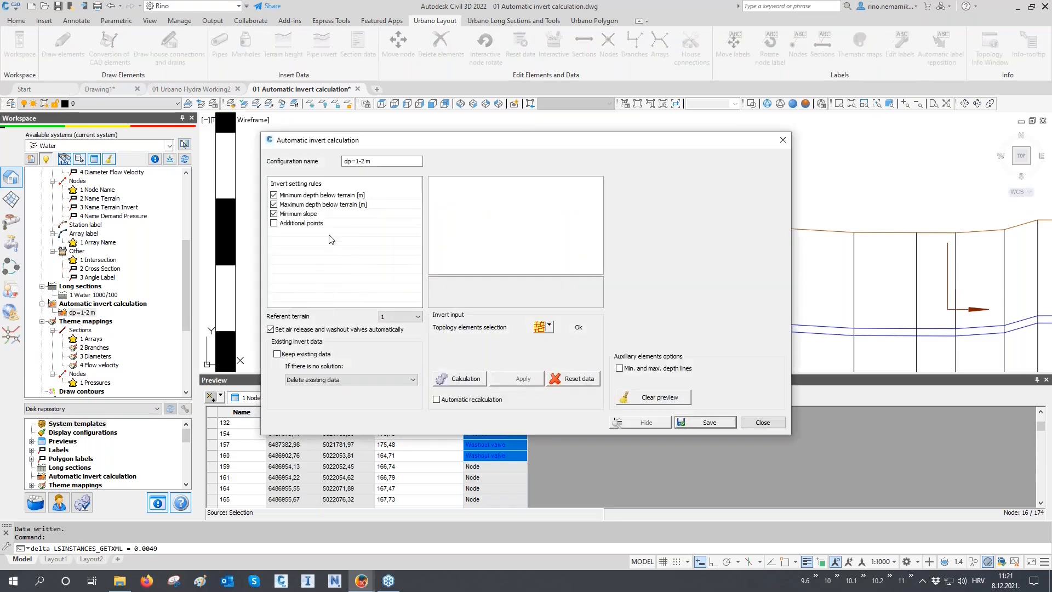
- Review the settings of the minimum depth, maximum depth, minimum slope and additional points rules in the invert configuration
left_click(337, 196)
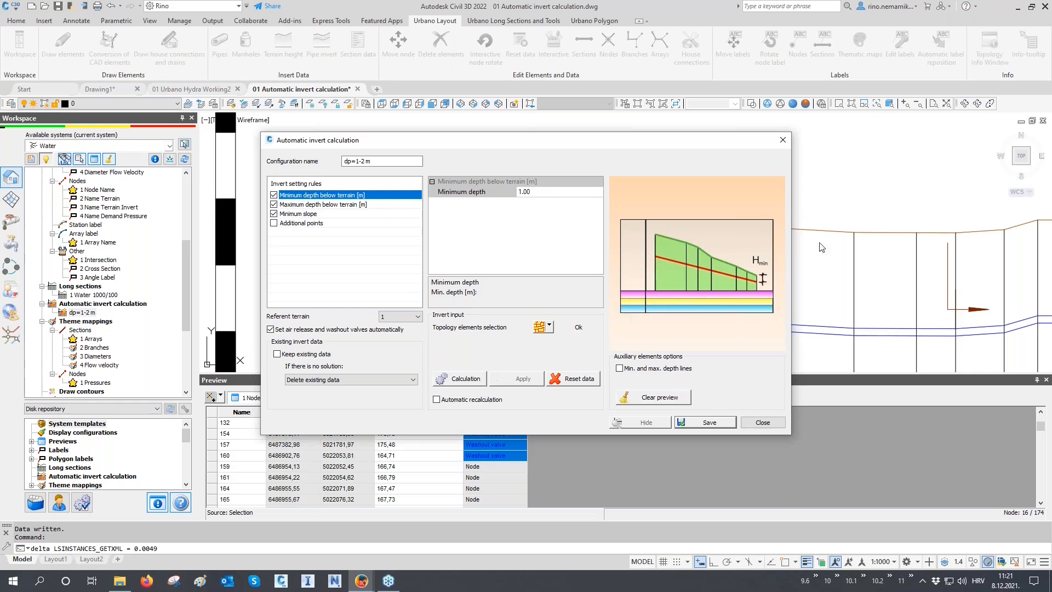
left_click(512, 192)
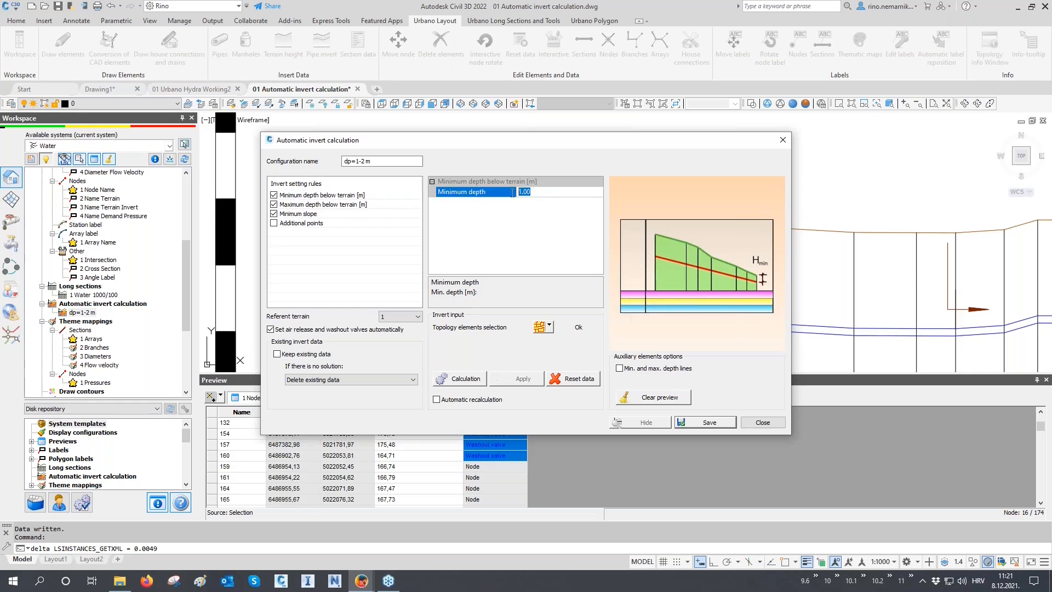
left_click(330, 205)
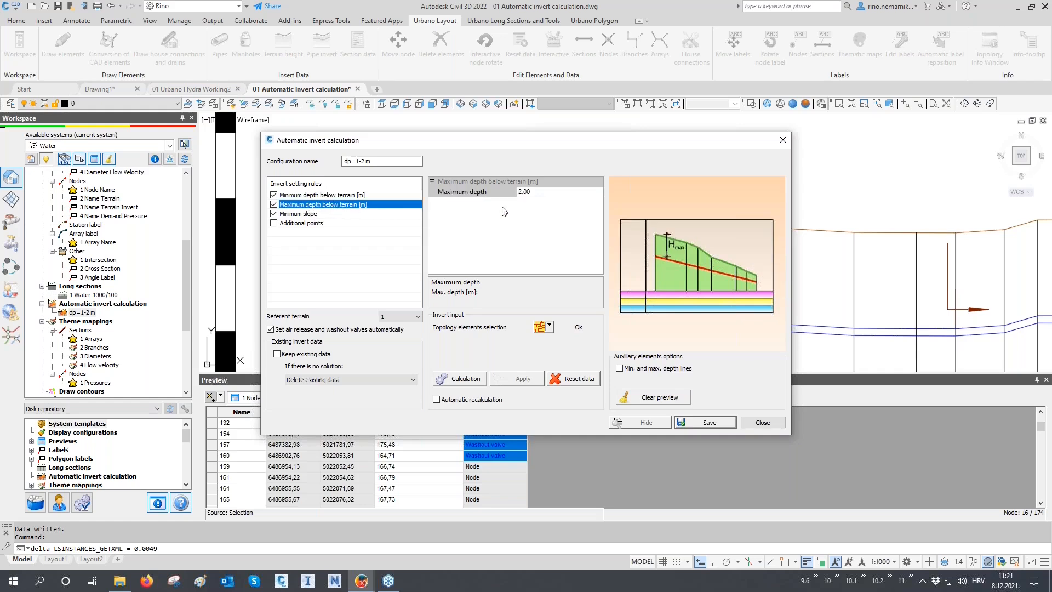
left_click(549, 193)
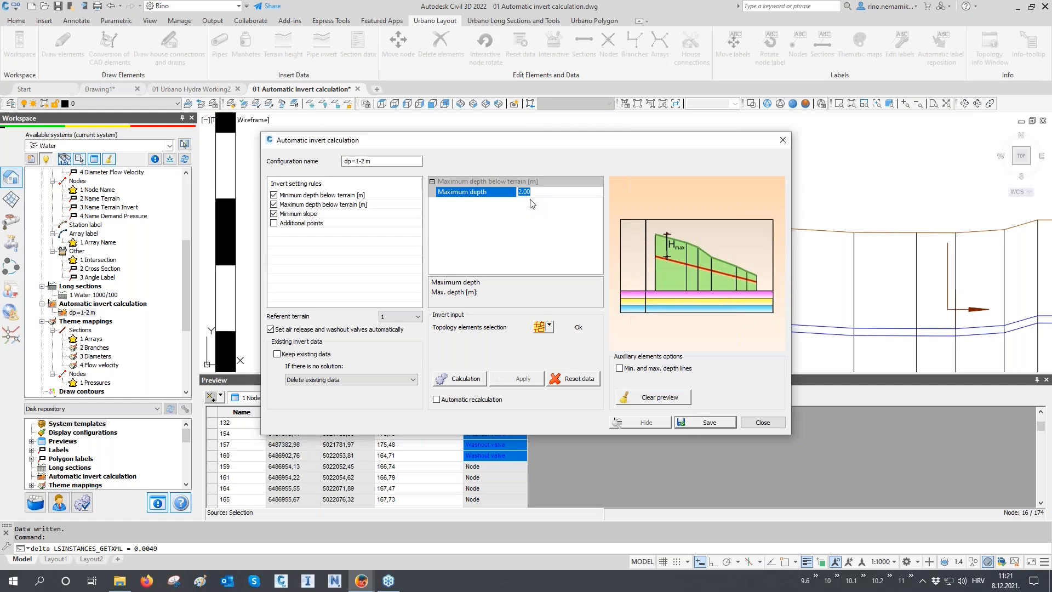
left_click(316, 215)
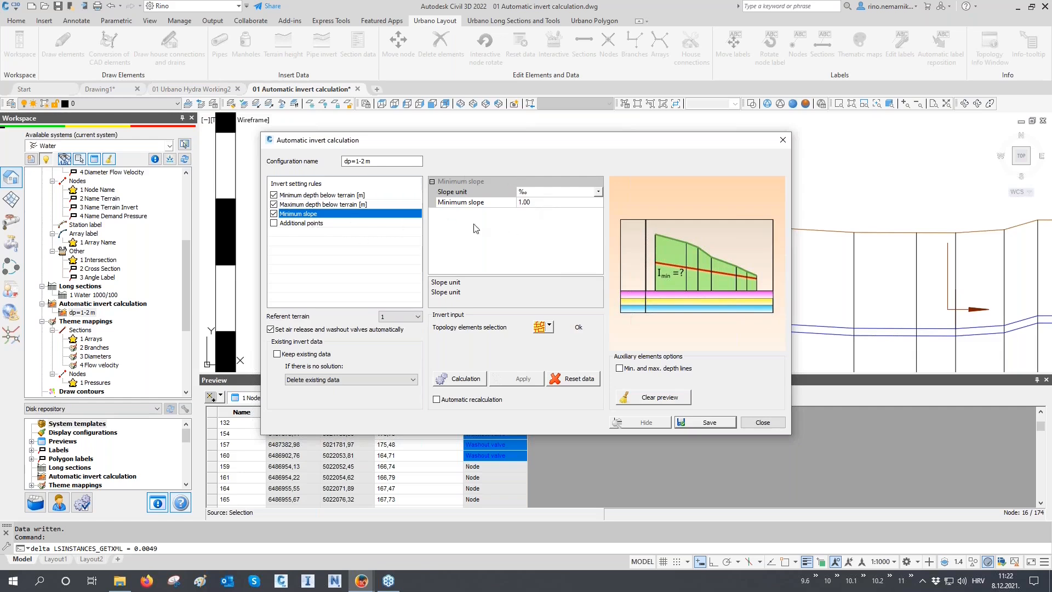
left_click(311, 225)
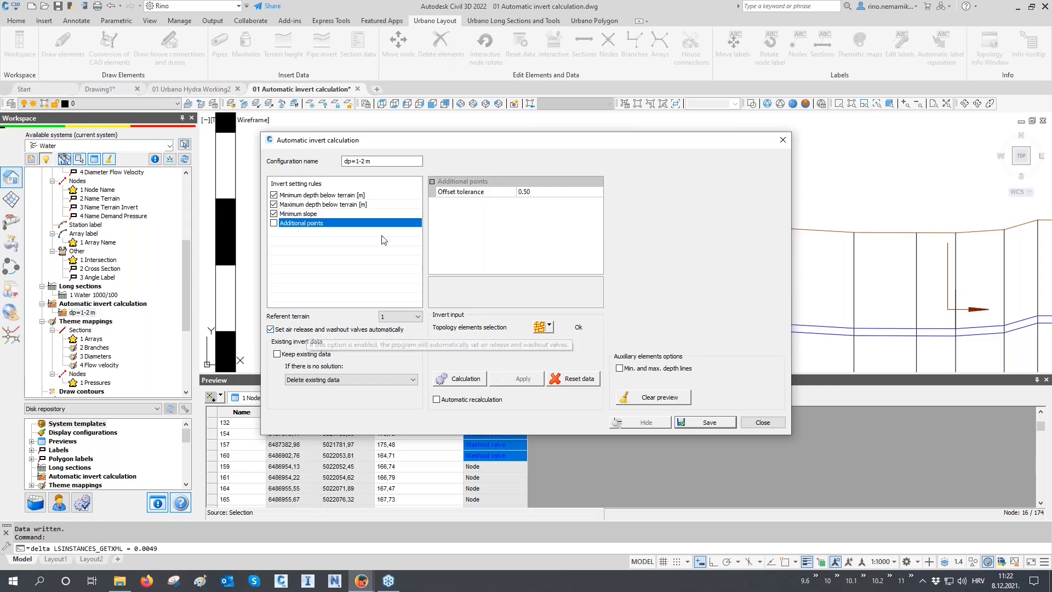
- Uncover the longitudinal section and compare its pipeline with the minimum depth, maximum depth and minimum slope rules
mouse_move(447, 143)
left_mouse_down()
mouse_move(441, 294)
mouse_move(401, 341)
left_mouse_up()
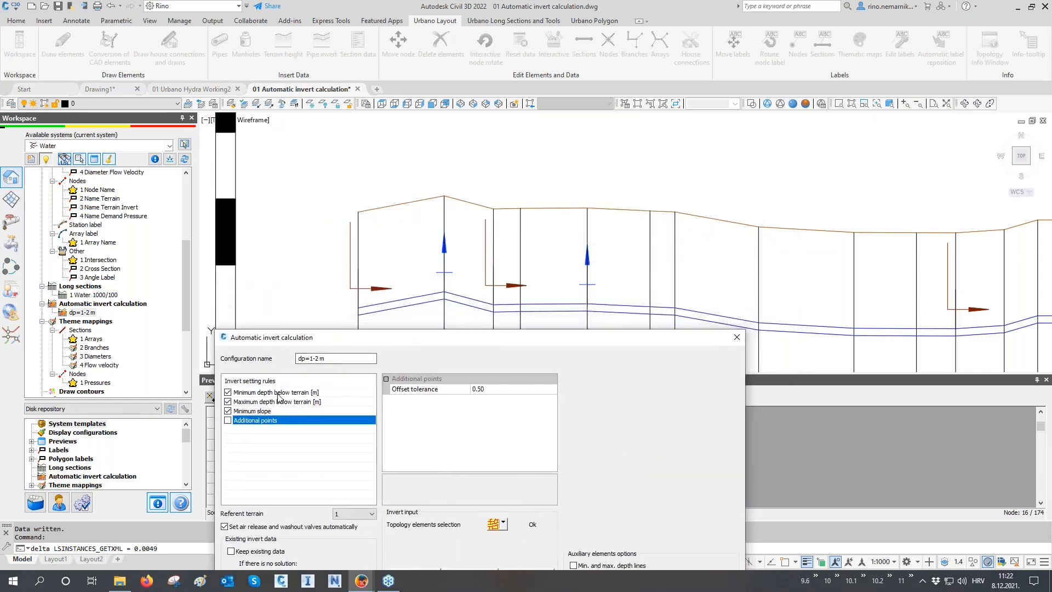
left_click(279, 393)
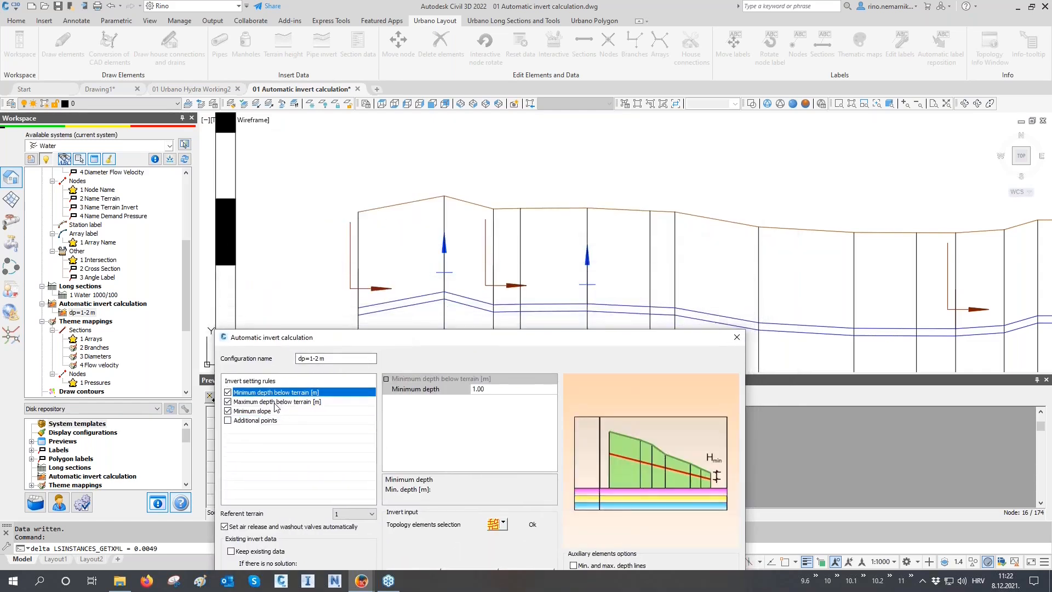
left_click(274, 402)
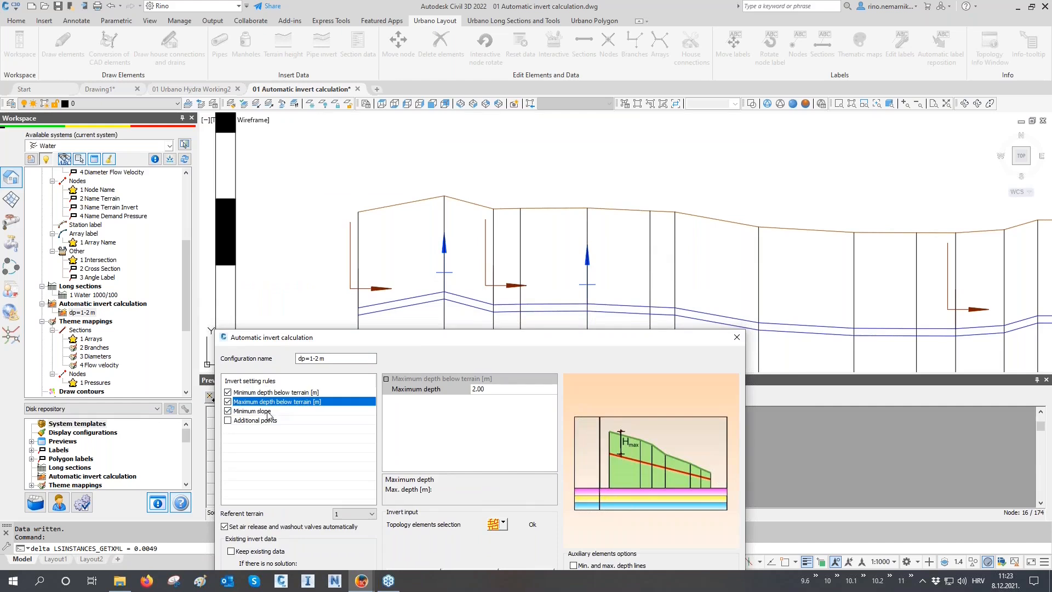
left_click(268, 412)
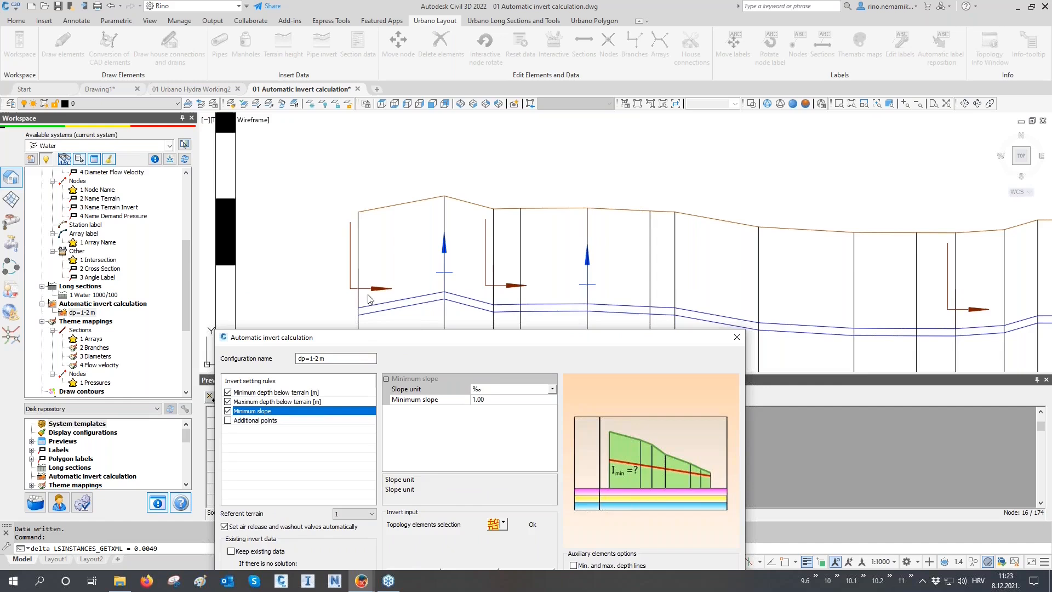
- Calculate the inverts by the dp=1-2 m rules, apply the previewed result to the pipeline and save the configuration
left_click_drag(535, 348, 535, 187)
left_click(491, 364)
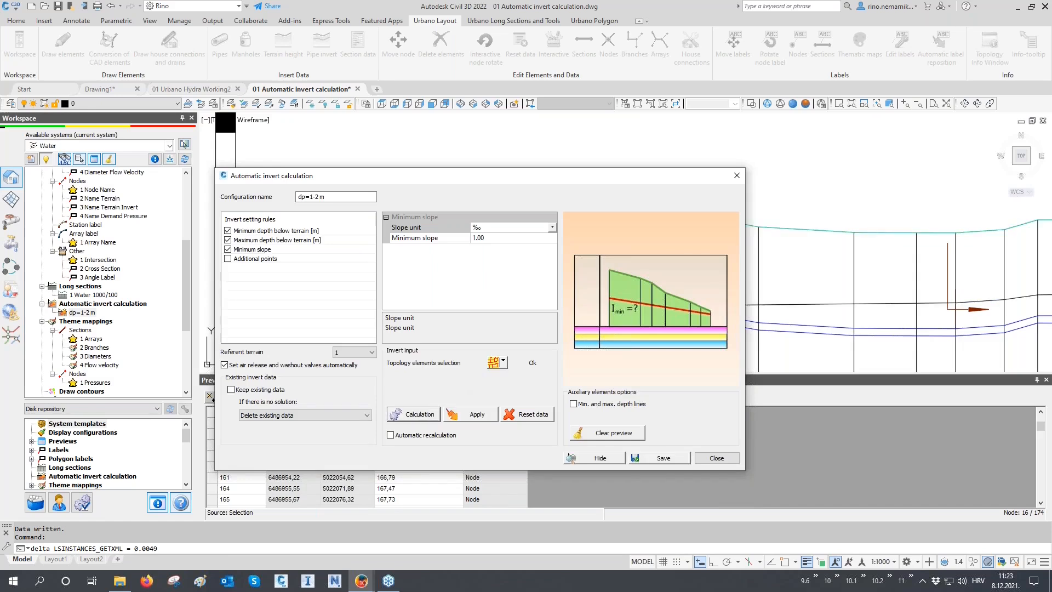
left_click_drag(476, 187, 457, 384)
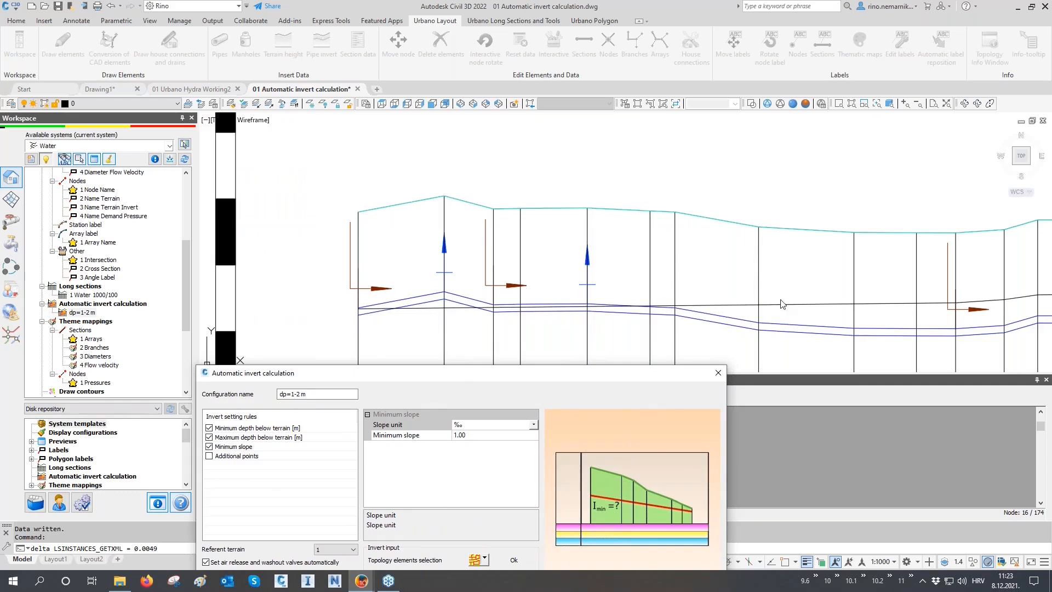
left_click_drag(515, 372, 514, 177)
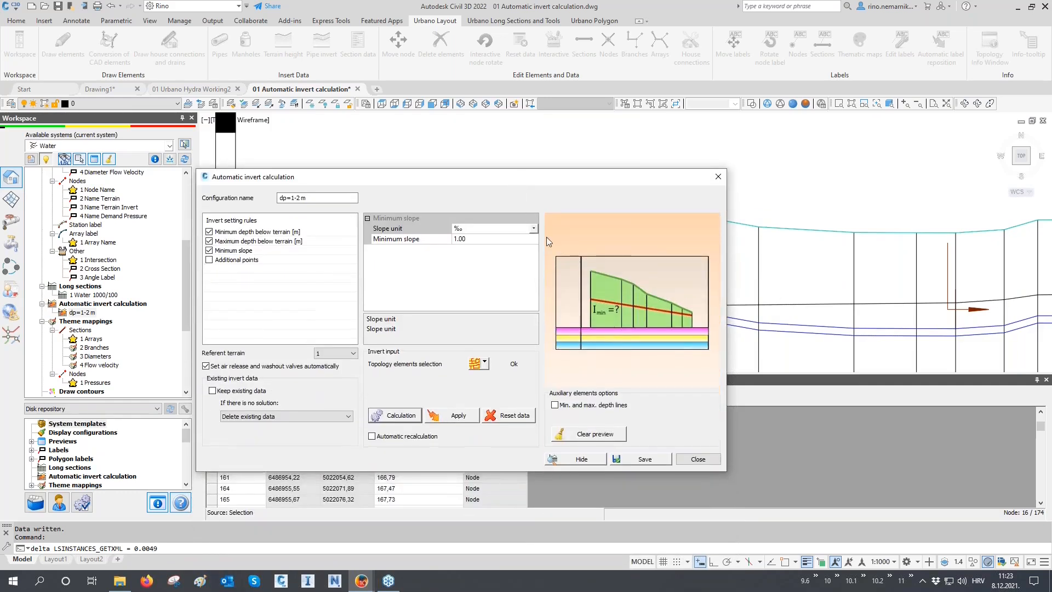
left_click(458, 414)
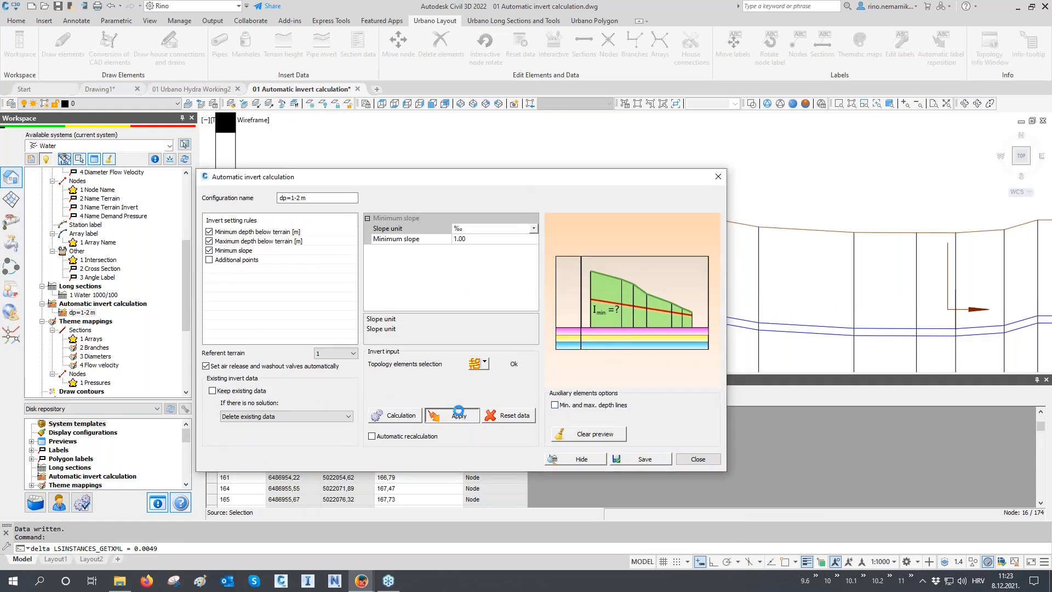
left_click(635, 459)
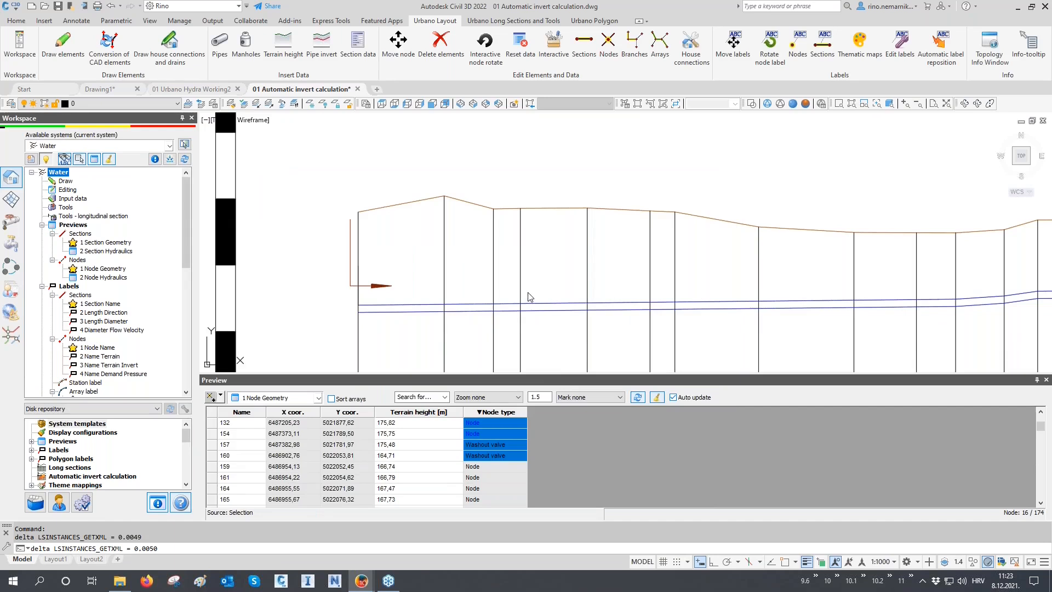
- Examine the recalculated pipeline along the longitudinal section, checking its depth below the terrain and the remaining valve symbols
mouse_move(528, 292)
middle_mouse_down()
mouse_move(505, 281)
mouse_move(426, 291)
middle_mouse_up()
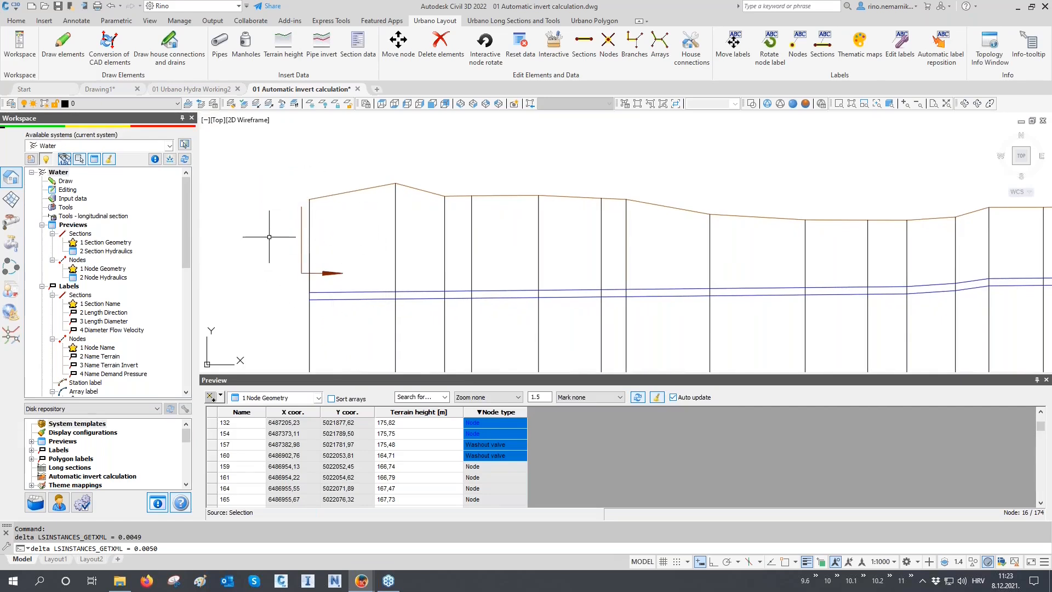
scroll(268, 282, "down", 2)
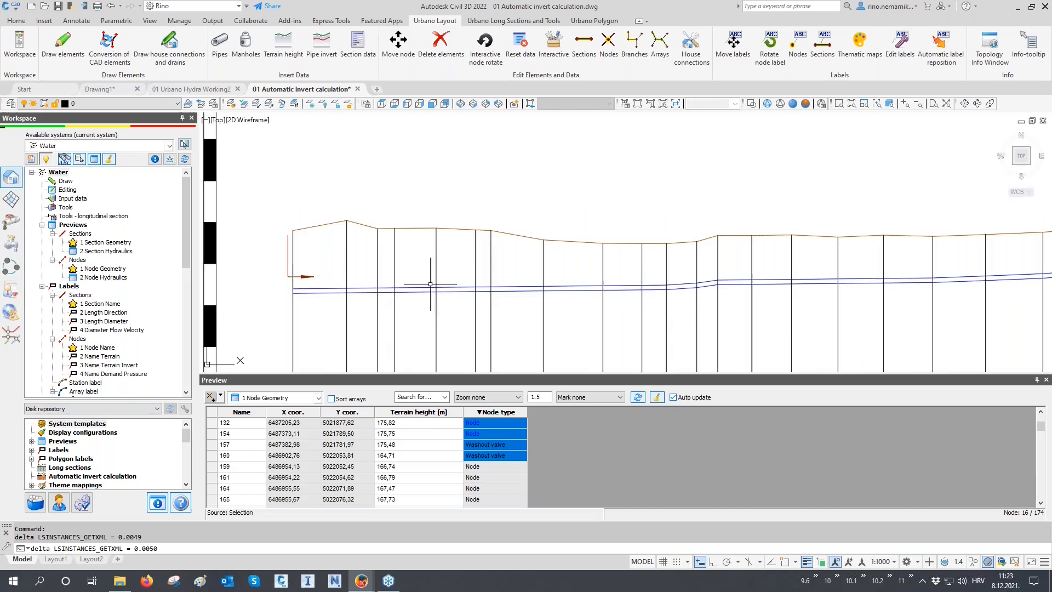
scroll(361, 285, "down", 3)
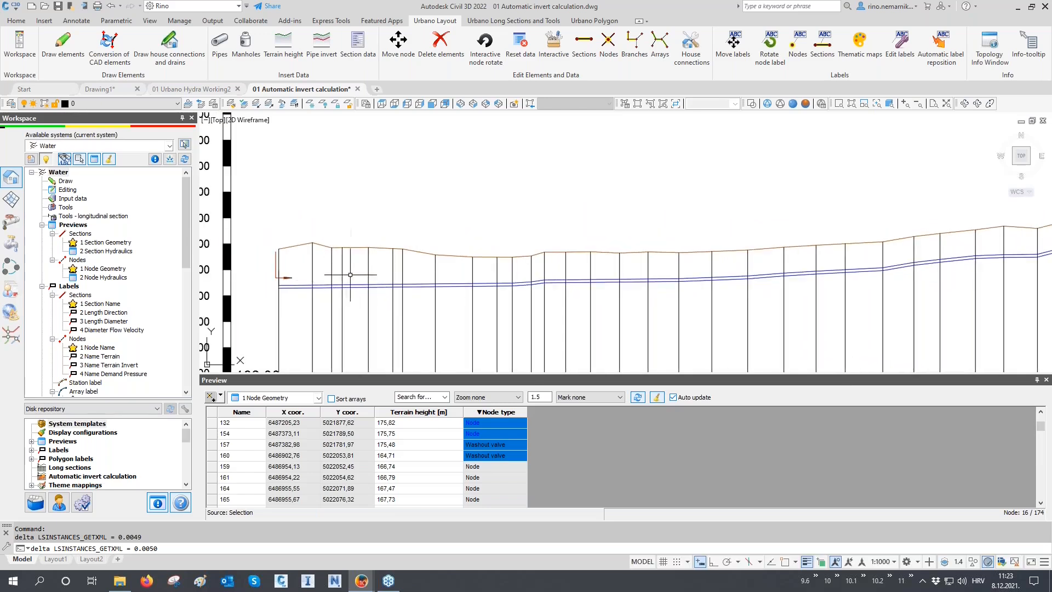
middle_click_drag(534, 277, 500, 279)
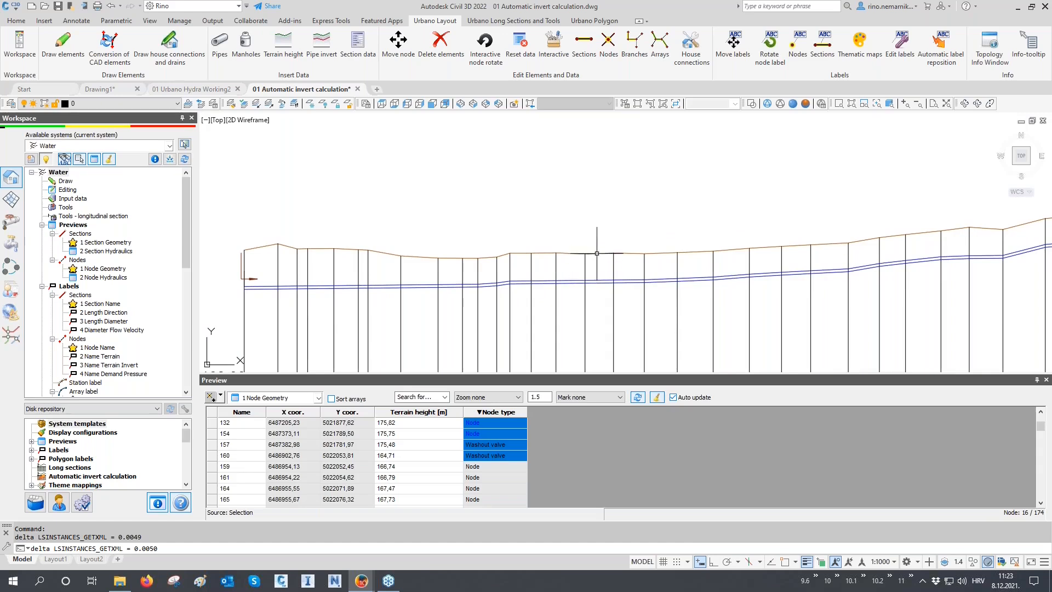
middle_click_drag(593, 253, 586, 253)
middle_click_drag(687, 254, 657, 254)
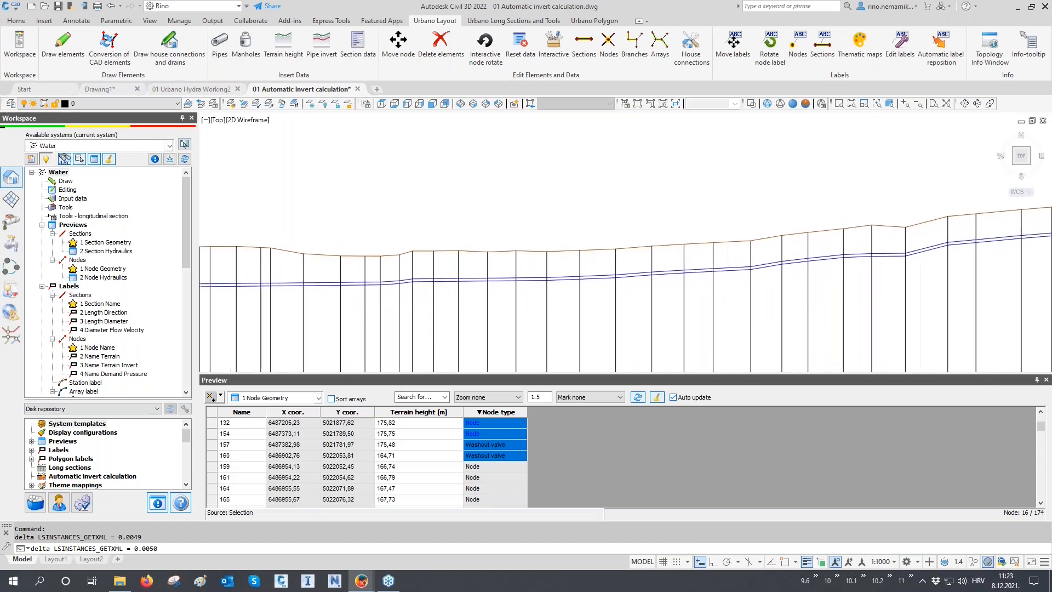
middle_click_drag(739, 256, 717, 256)
middle_click_drag(794, 258, 647, 265)
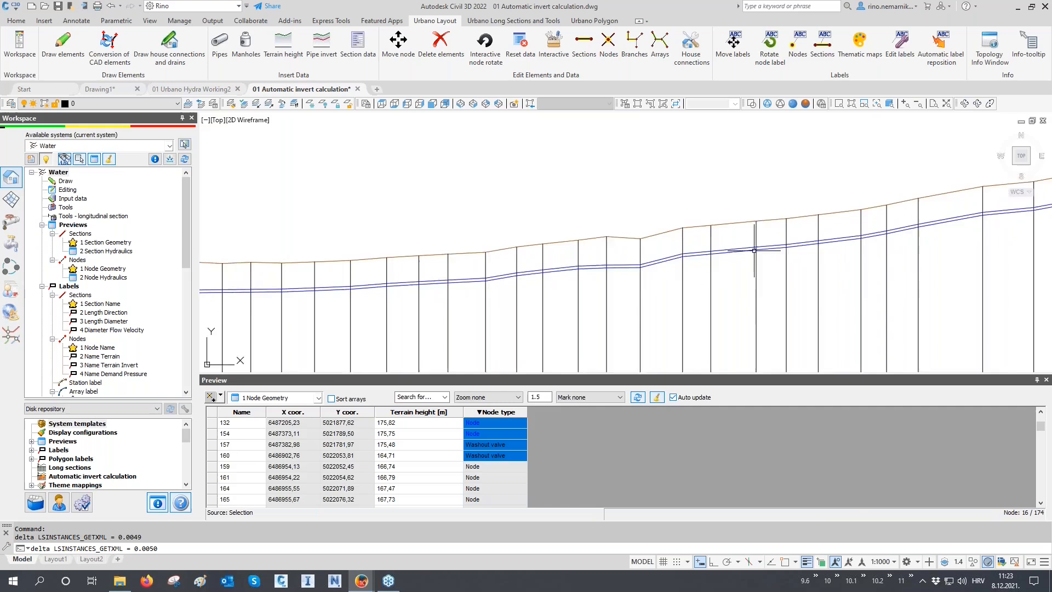
middle_click_drag(754, 251, 535, 258)
middle_click_drag(712, 263, 588, 257)
middle_click_drag(816, 233, 673, 237)
middle_click_drag(767, 225, 539, 230)
middle_click_drag(843, 290, 686, 299)
scroll(774, 294, "up", 1)
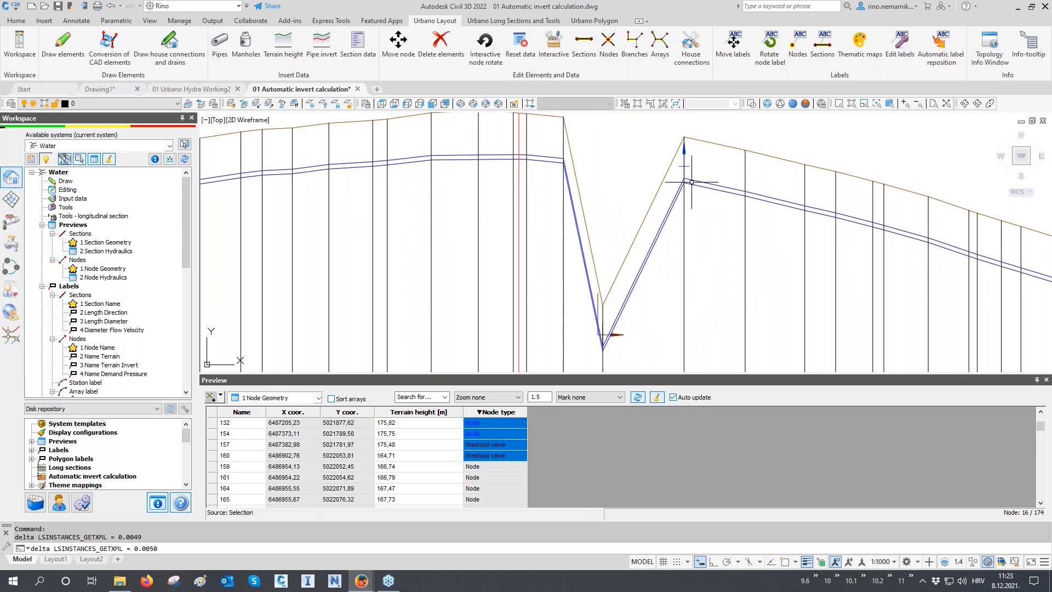
- Find the washout valve node at the section's sharp low point in the plan with Search, and examine its surroundings
left_click(69, 162)
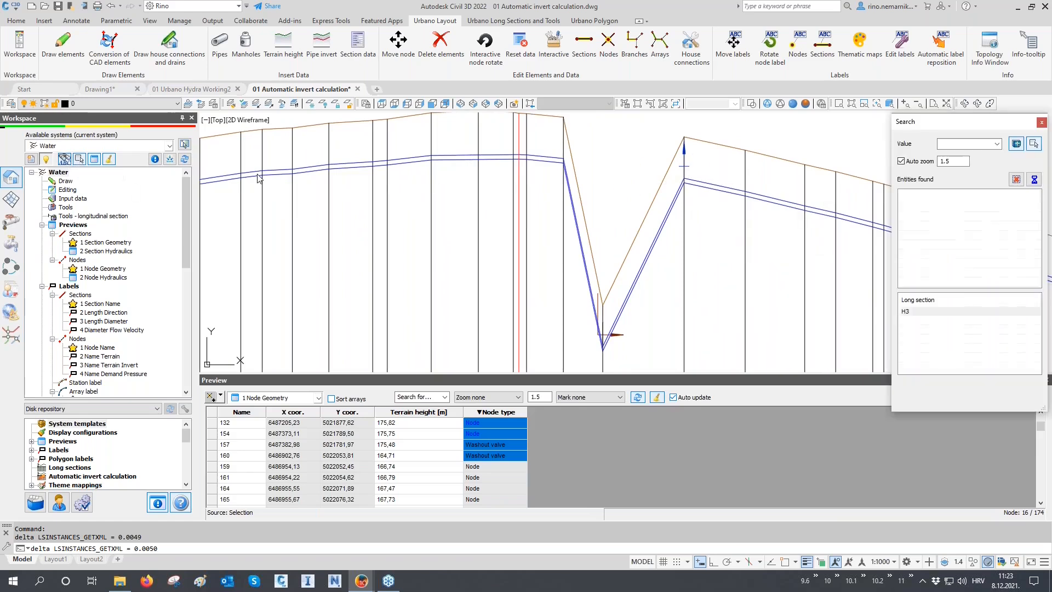
left_click(1034, 144)
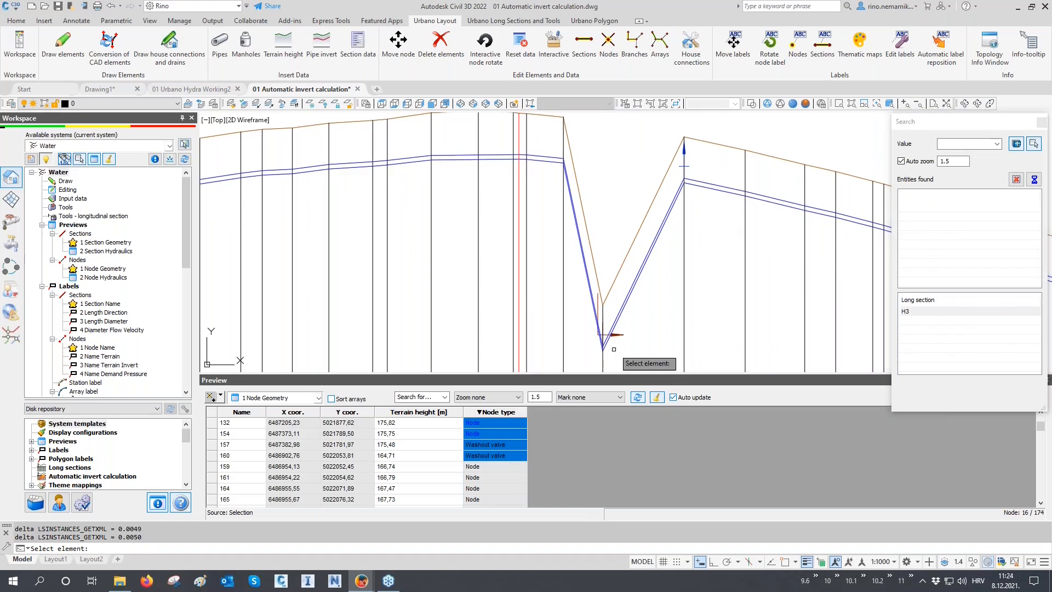
left_click(603, 358)
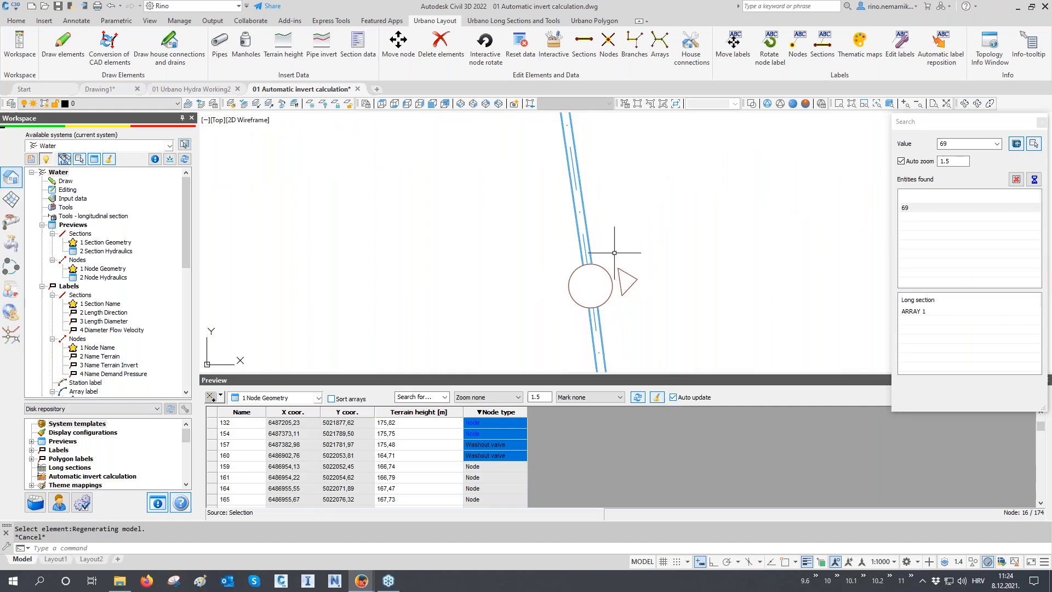
scroll(576, 302, "down", 5)
scroll(575, 306, "down", 3)
middle_click_drag(577, 259, 583, 342)
scroll(558, 243, "up", 5)
scroll(559, 240, "up", 2)
scroll(564, 245, "down", 8)
scroll(559, 235, "down", 4)
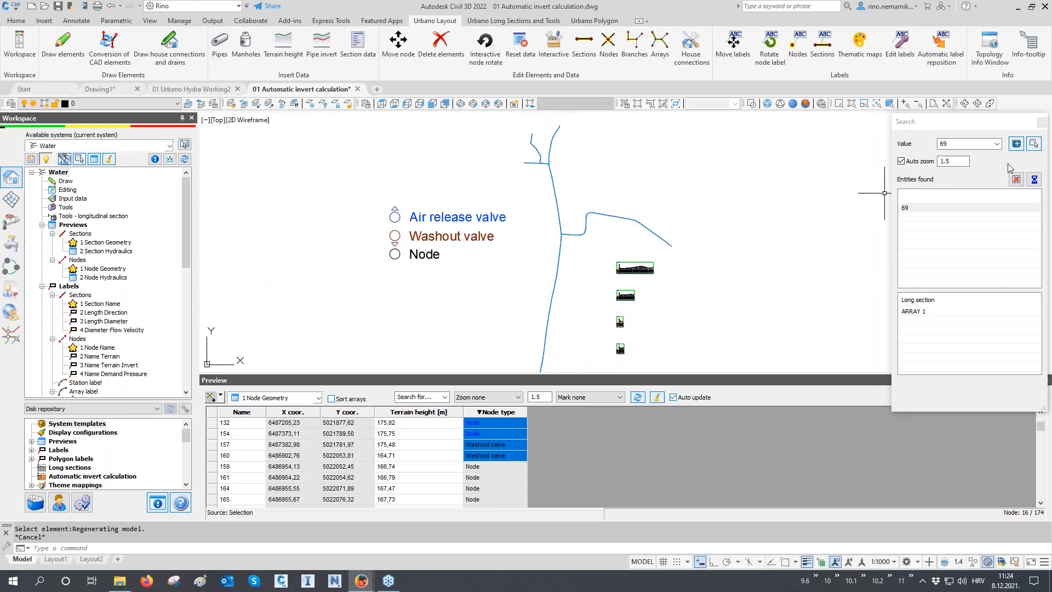
left_click(1041, 124)
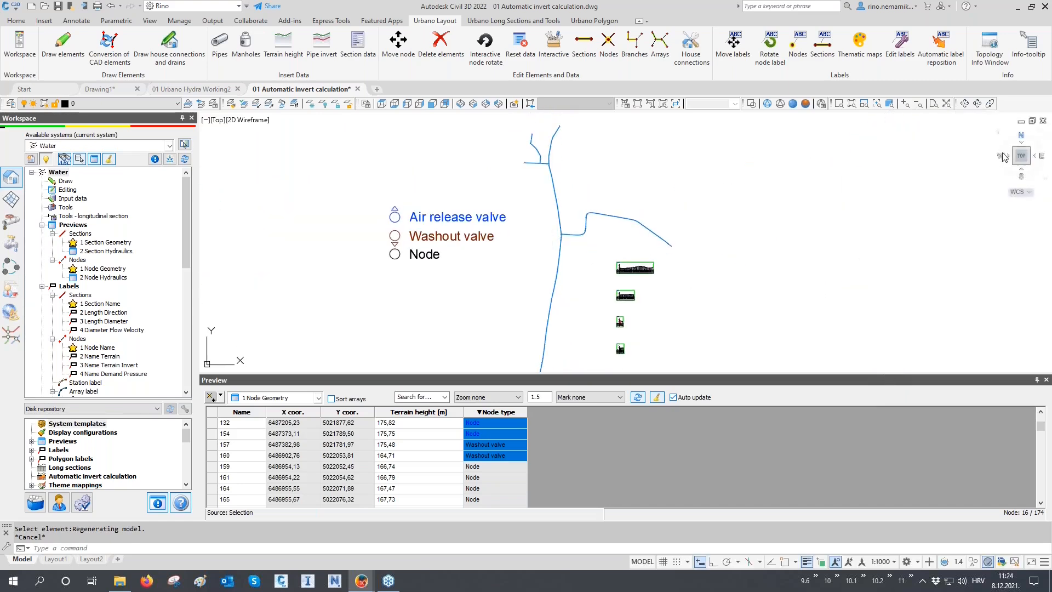
- Refresh the node type sorting and select all air release valve entries to count them
left_click(497, 436)
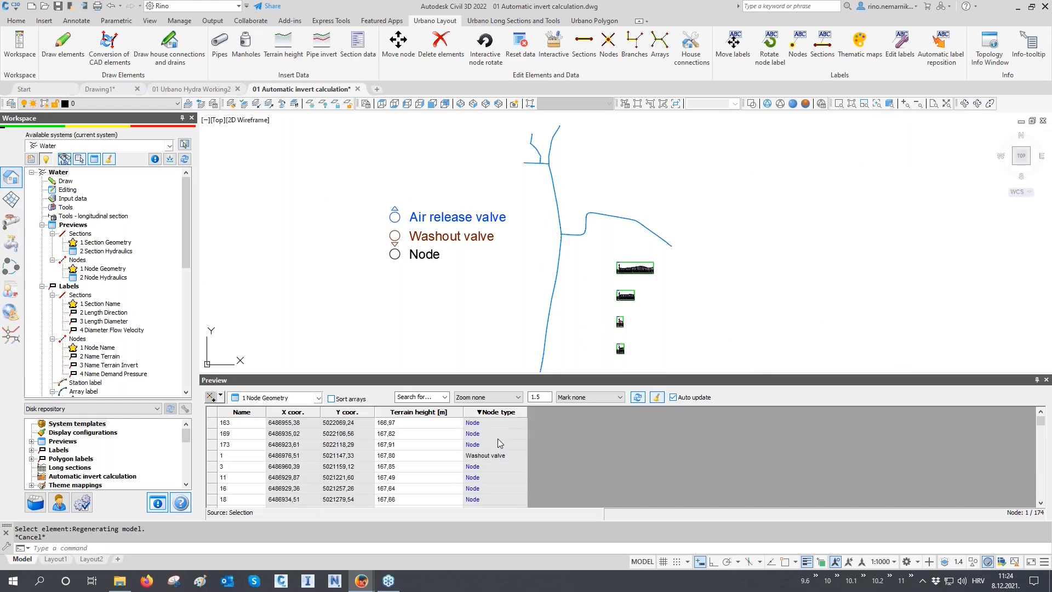
left_click(505, 417)
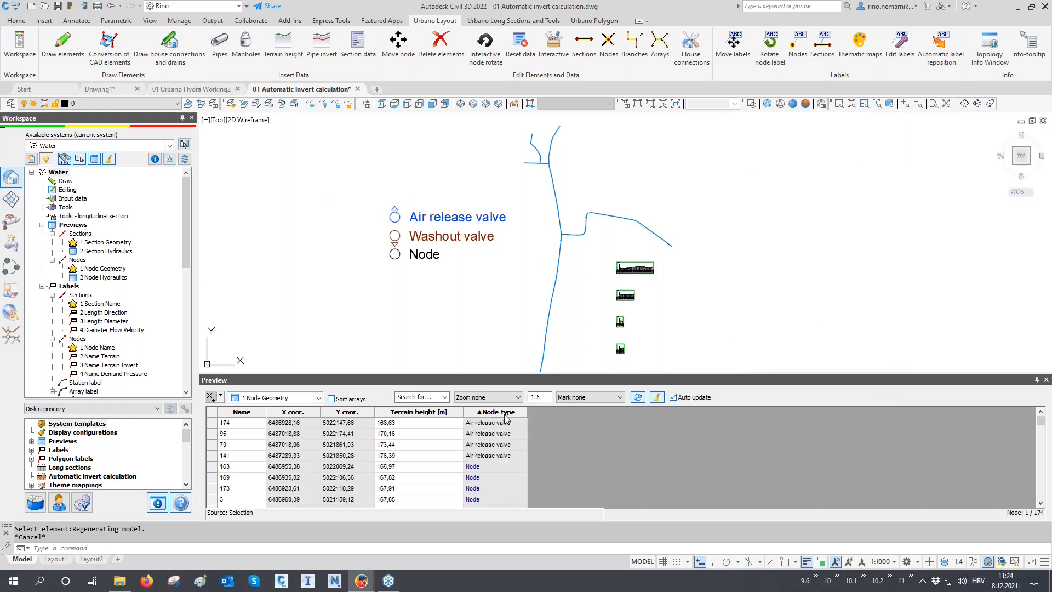
left_click(505, 424)
left_click(504, 455, "shift")
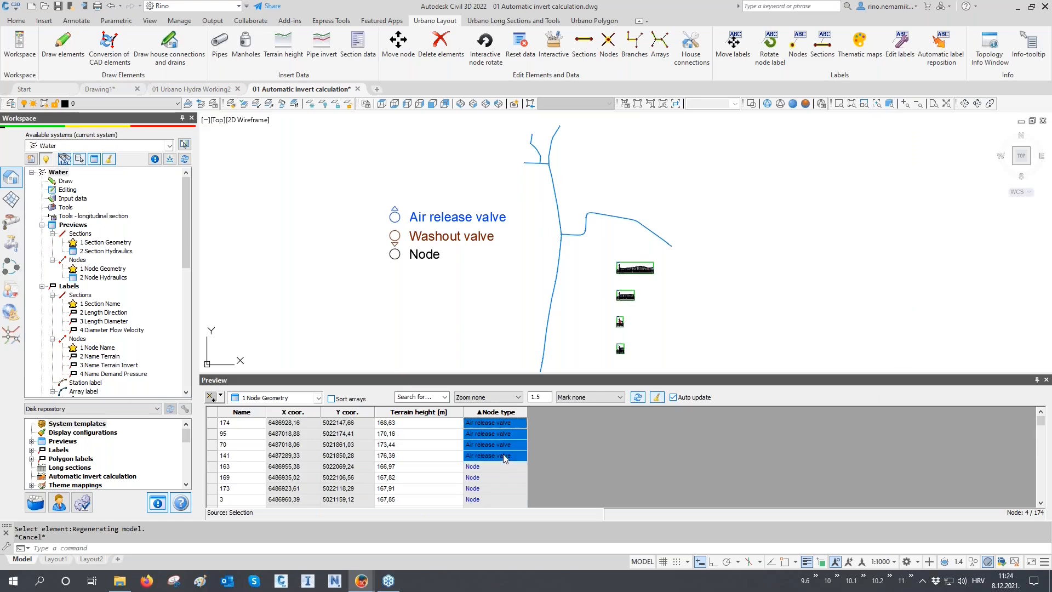
- Reverse the node type sorting to count the washout valves, and close the node geometry preview
left_click(509, 412)
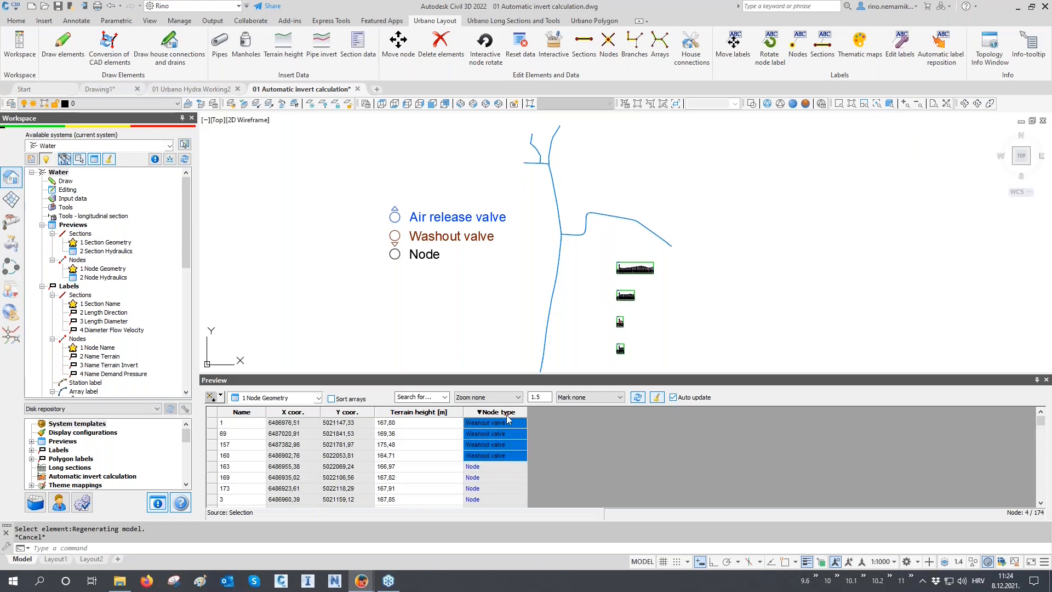
left_click(500, 453)
left_click(1046, 380)
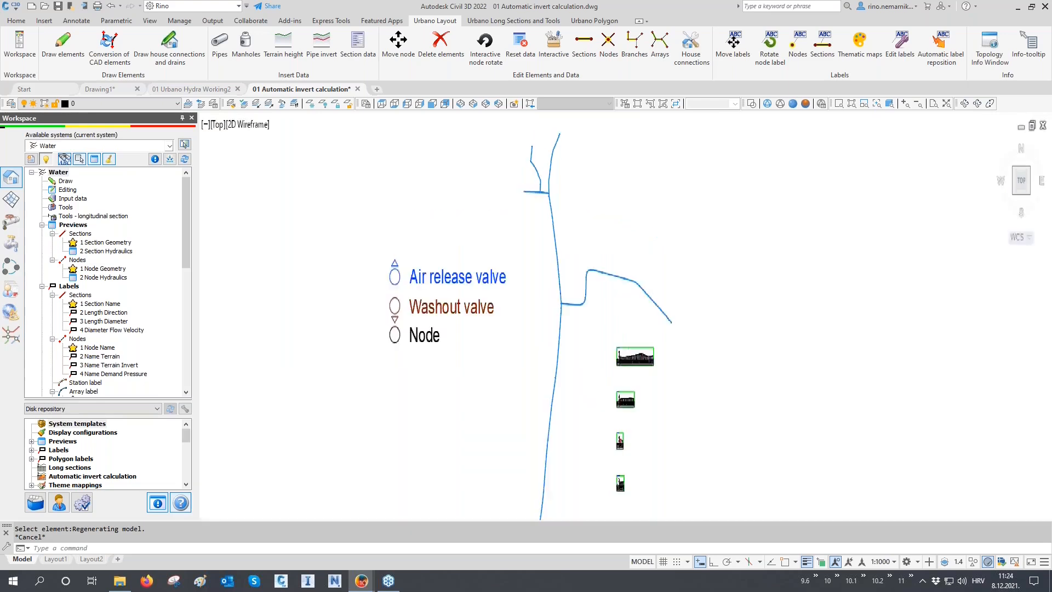
- Inspect the washout valve at the southern end of the main pipeline, then return to the whole network
middle_click_drag(613, 373, 557, 430)
scroll(557, 430, "up", 3)
scroll(542, 448, "up", 3)
scroll(569, 453, "up", 3)
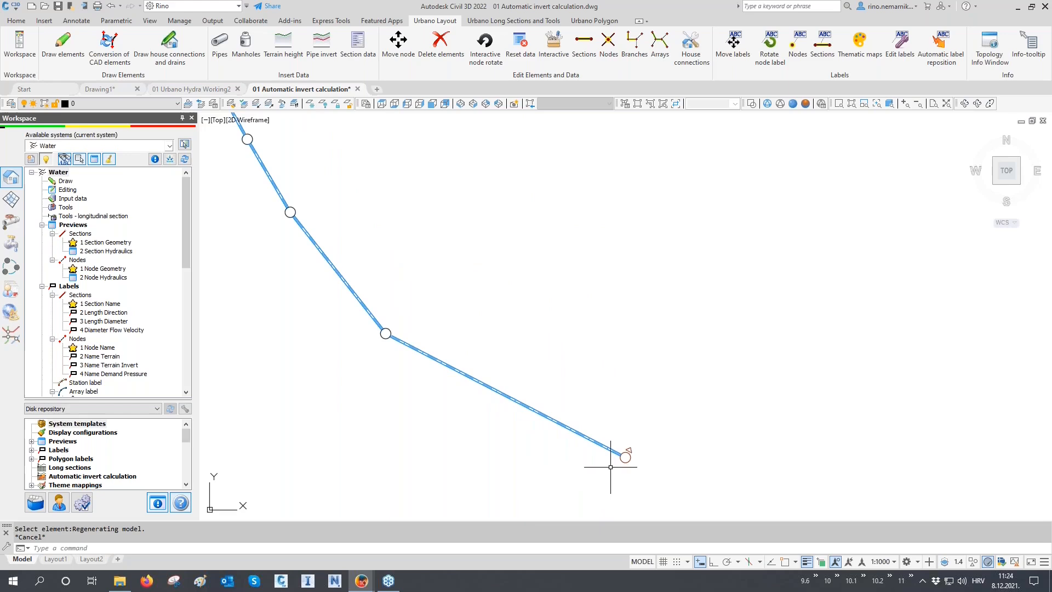
scroll(609, 467, "down", 2)
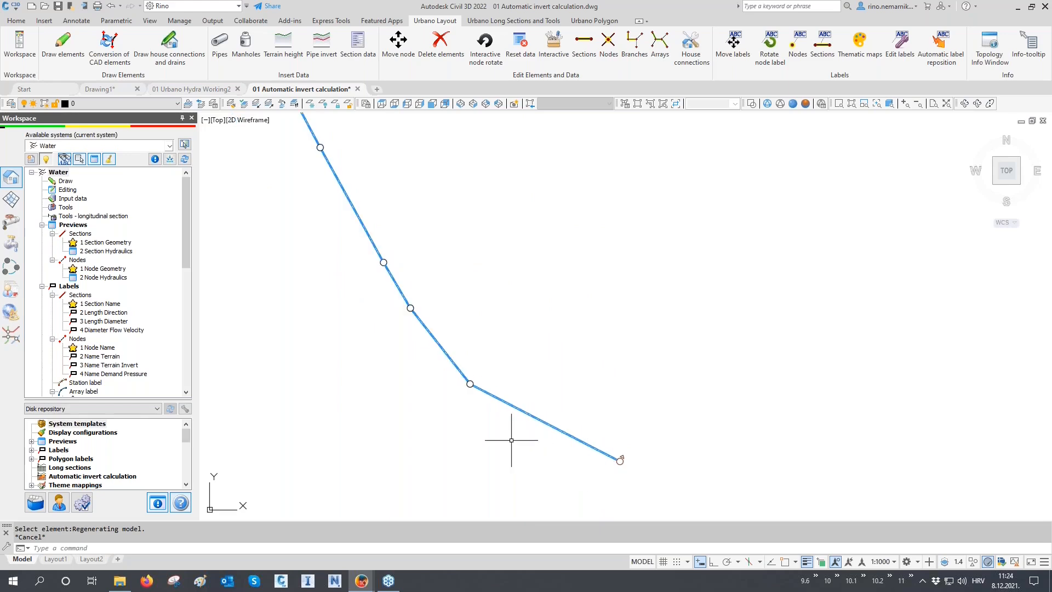
scroll(511, 439, "down", 5)
scroll(511, 440, "down", 3)
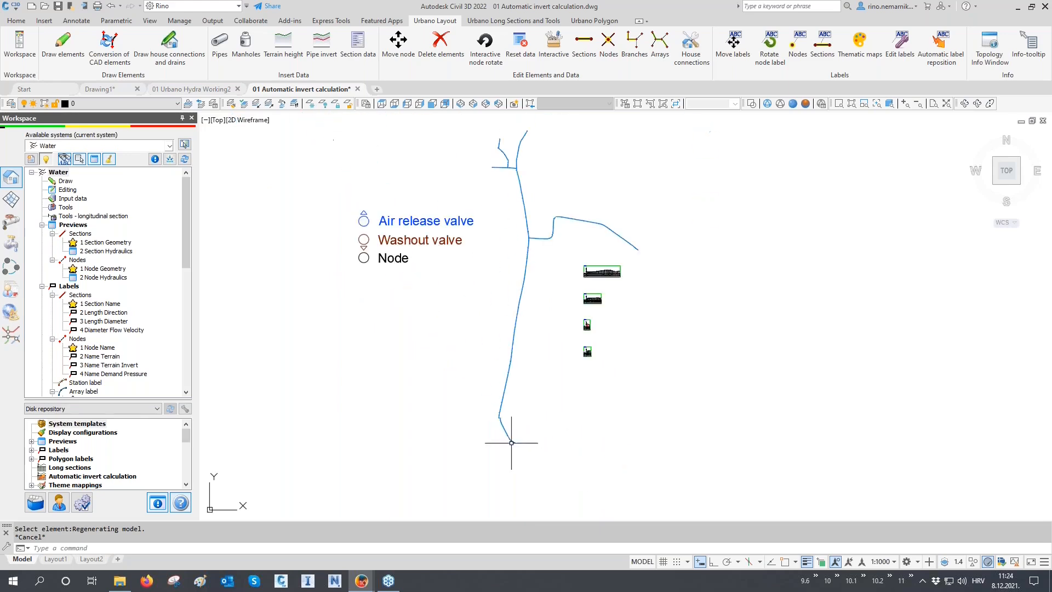
- Examine the terrain and pipe profile at the start of the first long section, and return to the whole network
scroll(147, 296, "down", 5)
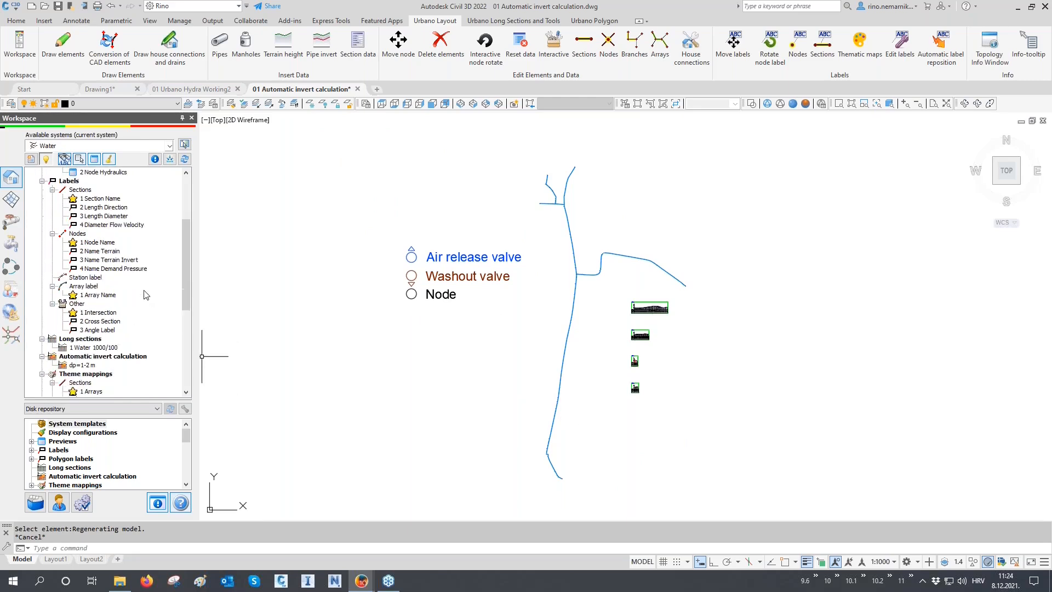
scroll(639, 310, "up", 8)
scroll(649, 310, "up", 10)
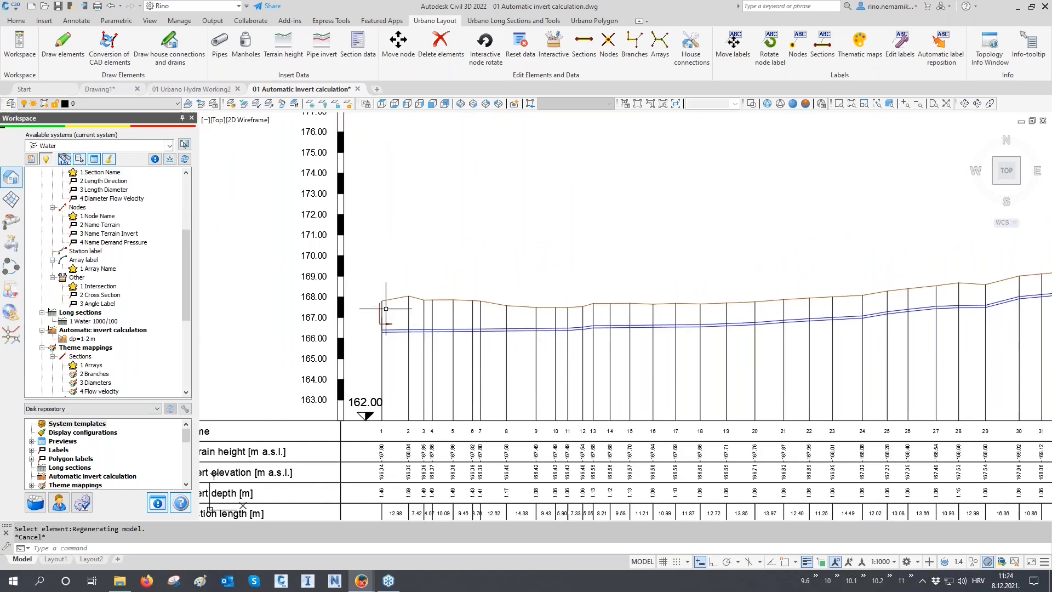
mouse_move(623, 323)
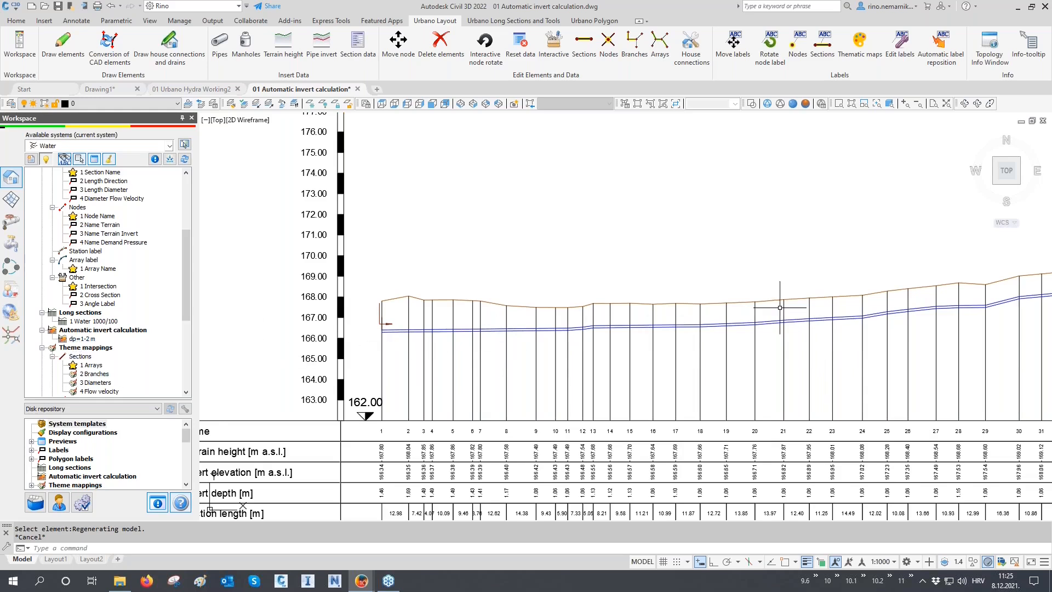
scroll(636, 334, "down", 5)
scroll(636, 334, "down", 6)
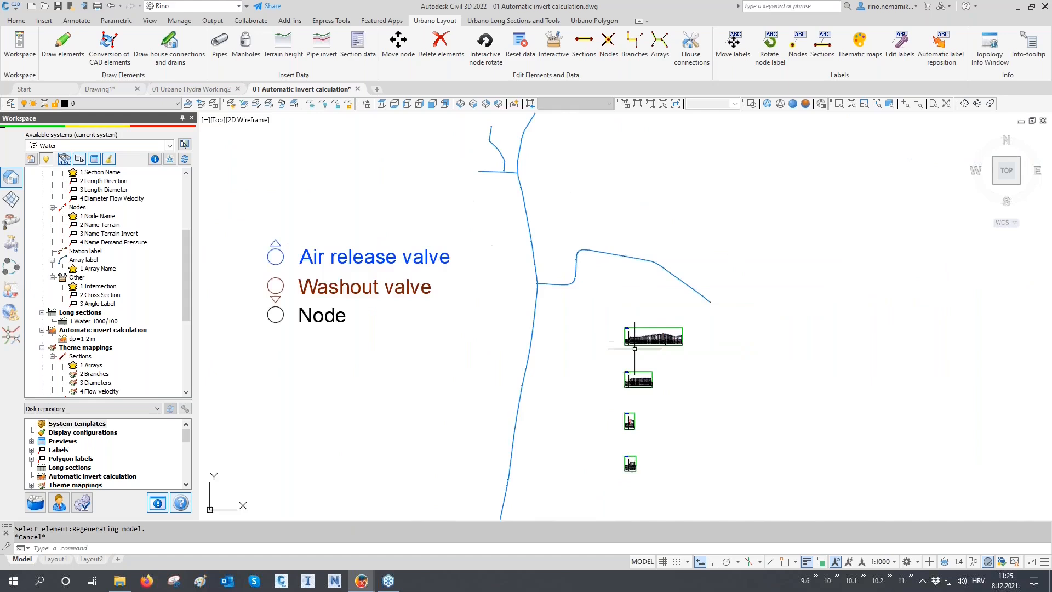
middle_click(639, 318)
middle_click(640, 318)
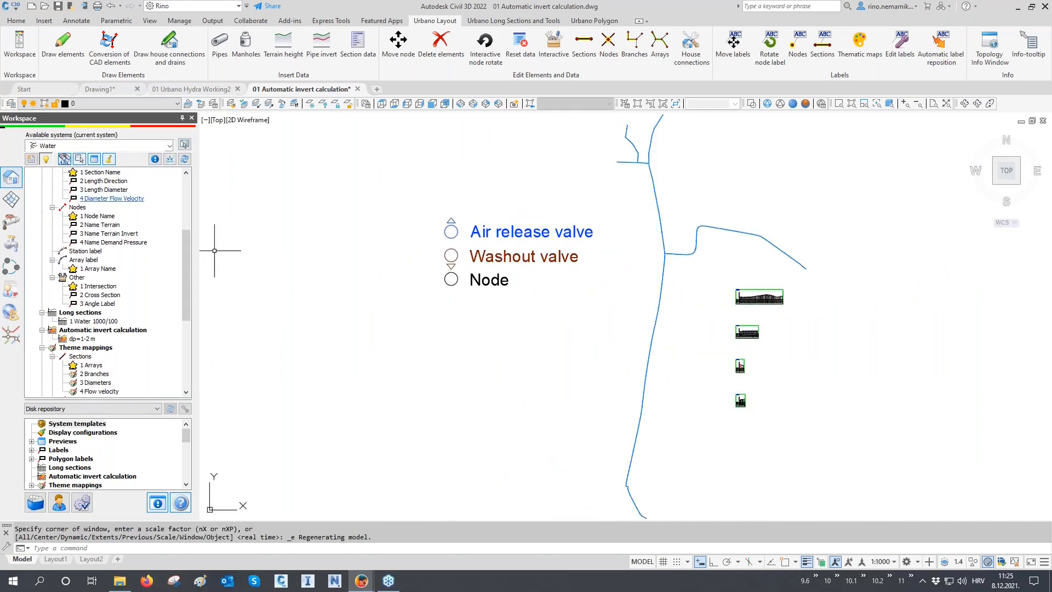
- Save the drawing as 01 Automatic invert calculation_final and close it
left_click(12, 6)
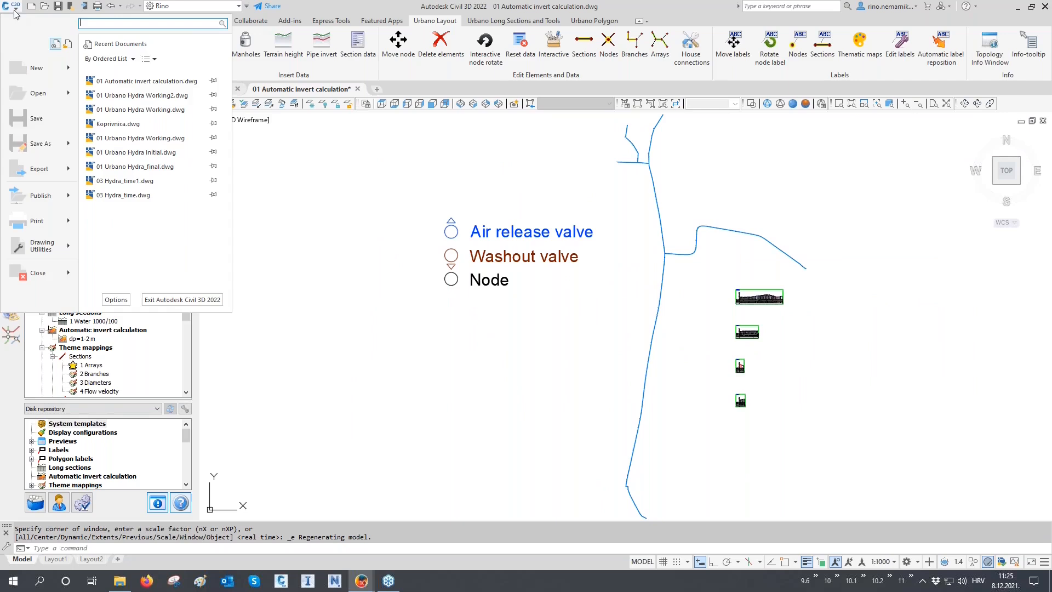
left_click(40, 143)
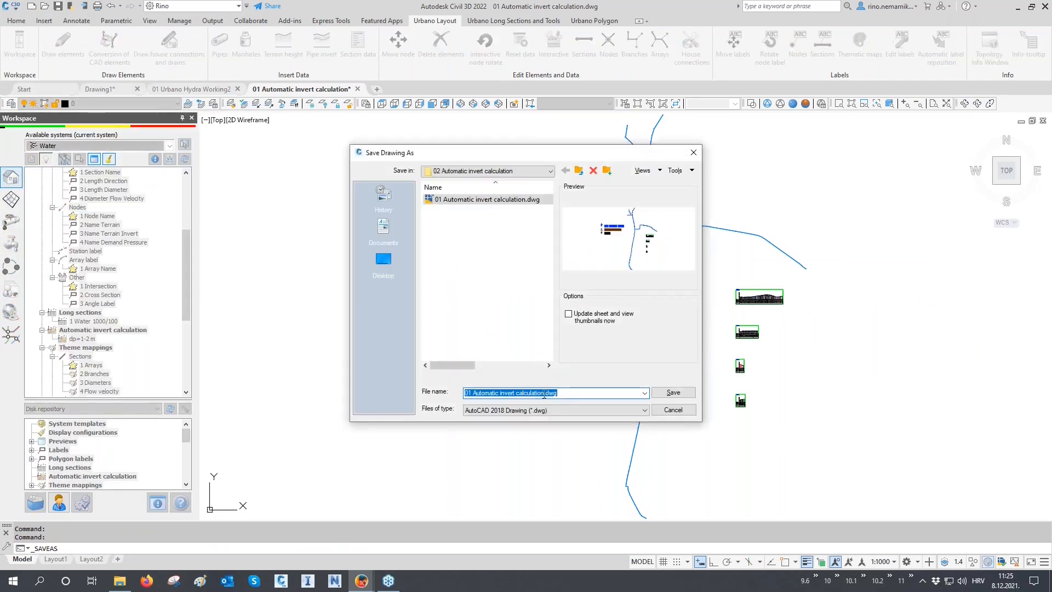
left_click(544, 393)
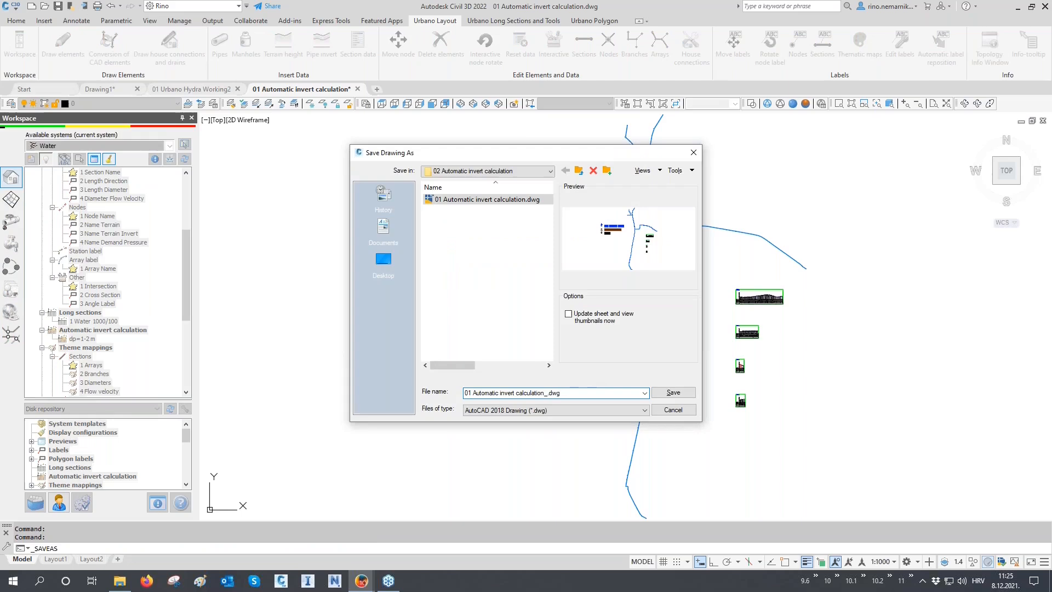
left_click(673, 393)
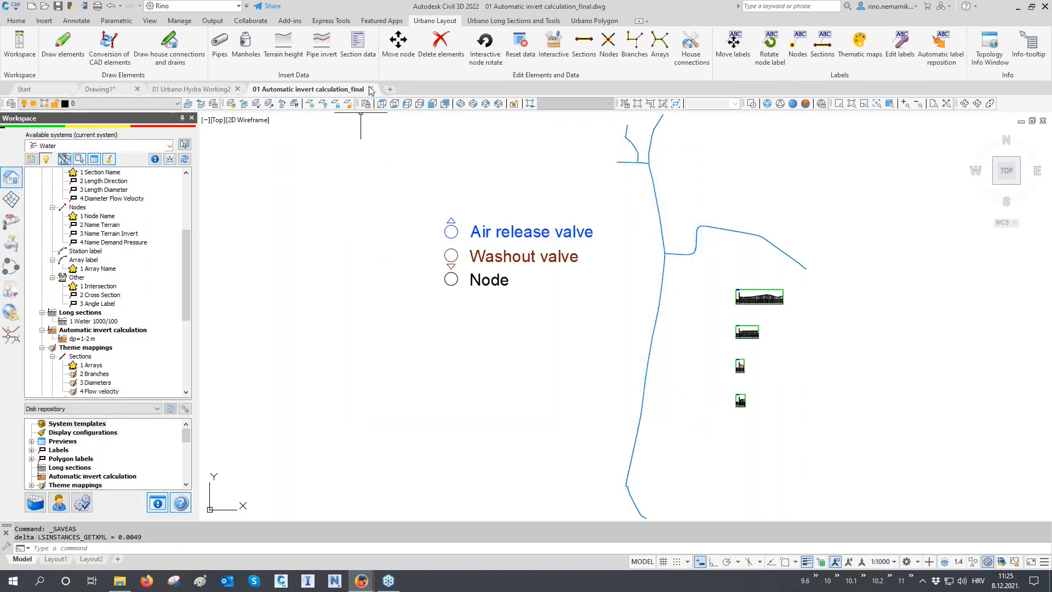
left_click(369, 89)
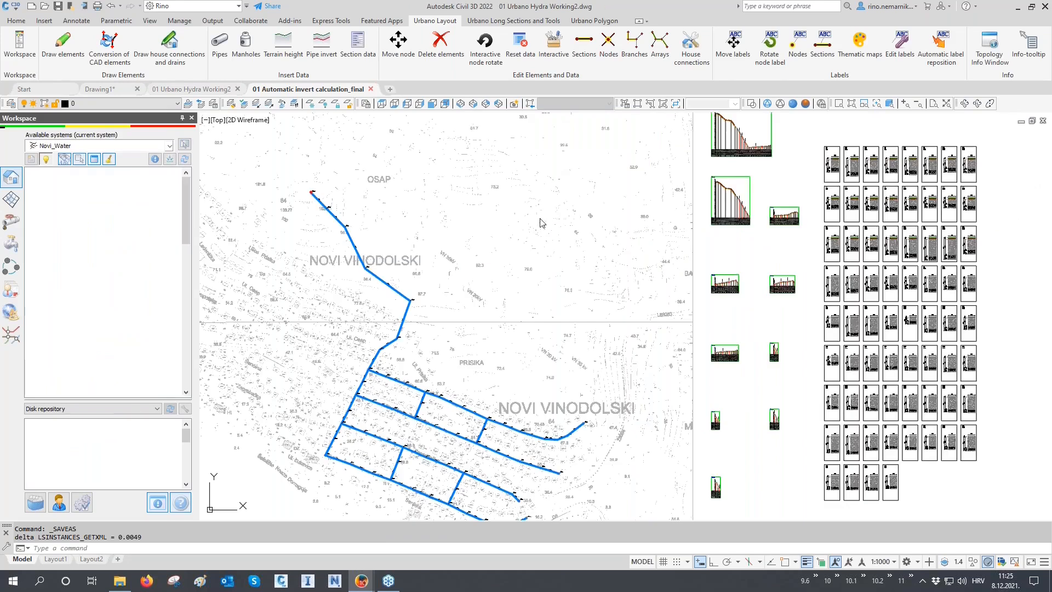
- Open Water demands and scenario analysis for the Novi_Water system and place its dialog clear of the network
middle_click_drag(527, 248, 535, 221)
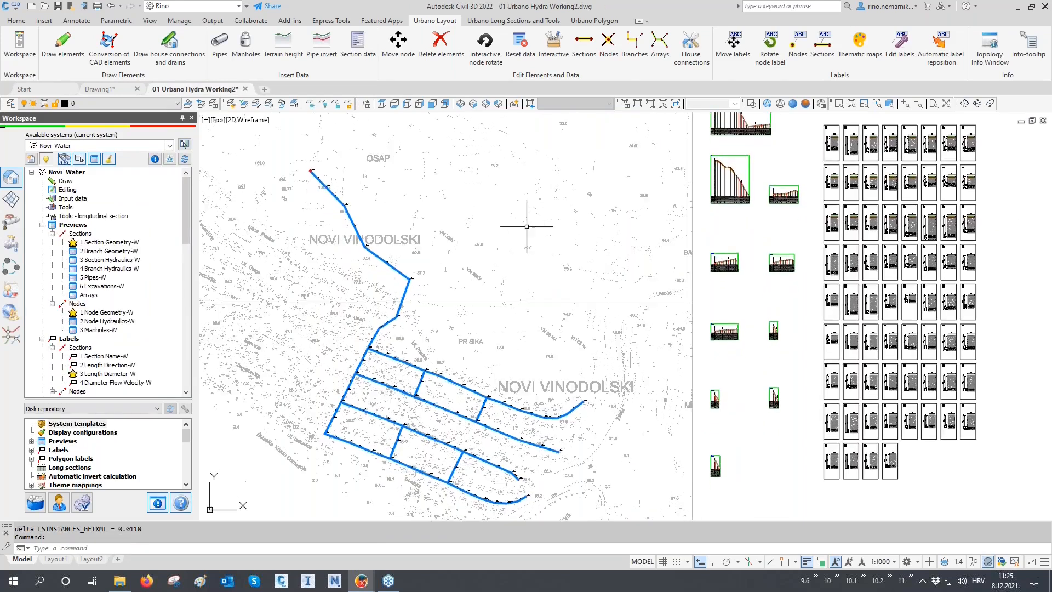
left_click(11, 244)
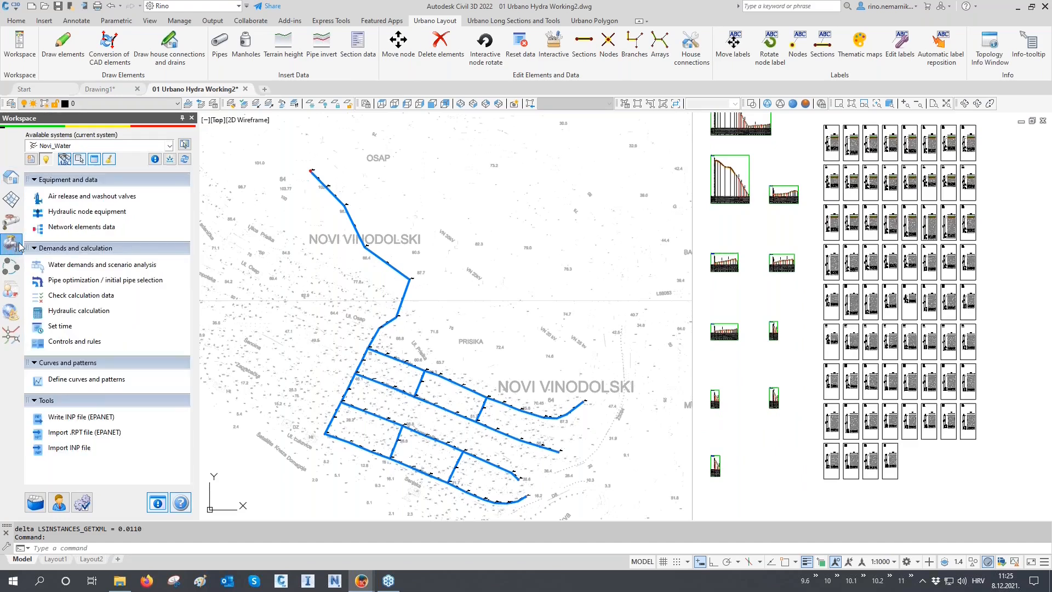
left_click(79, 269)
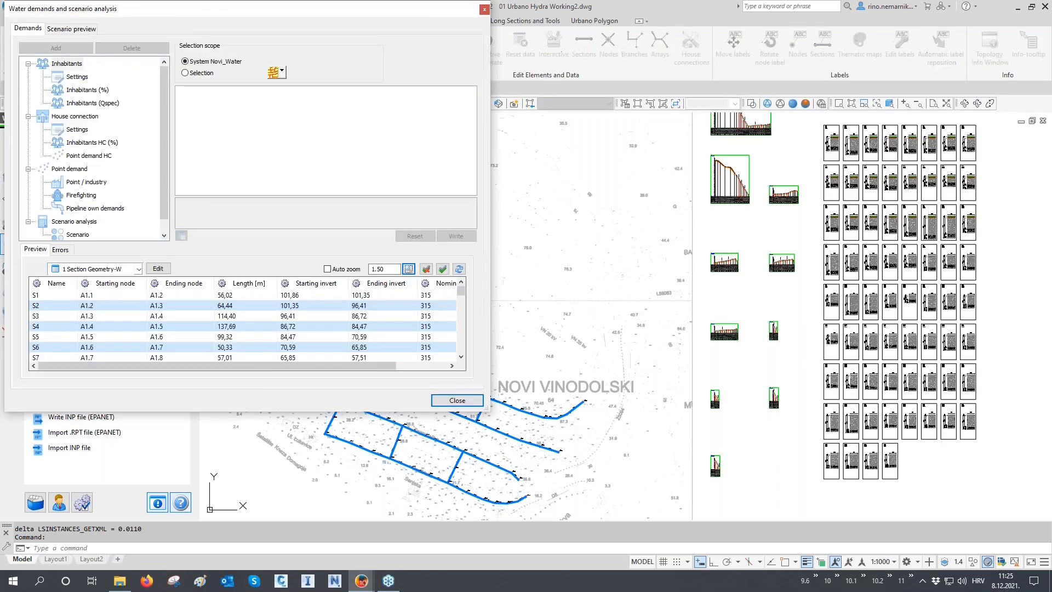
left_click_drag(176, 15, 737, 126)
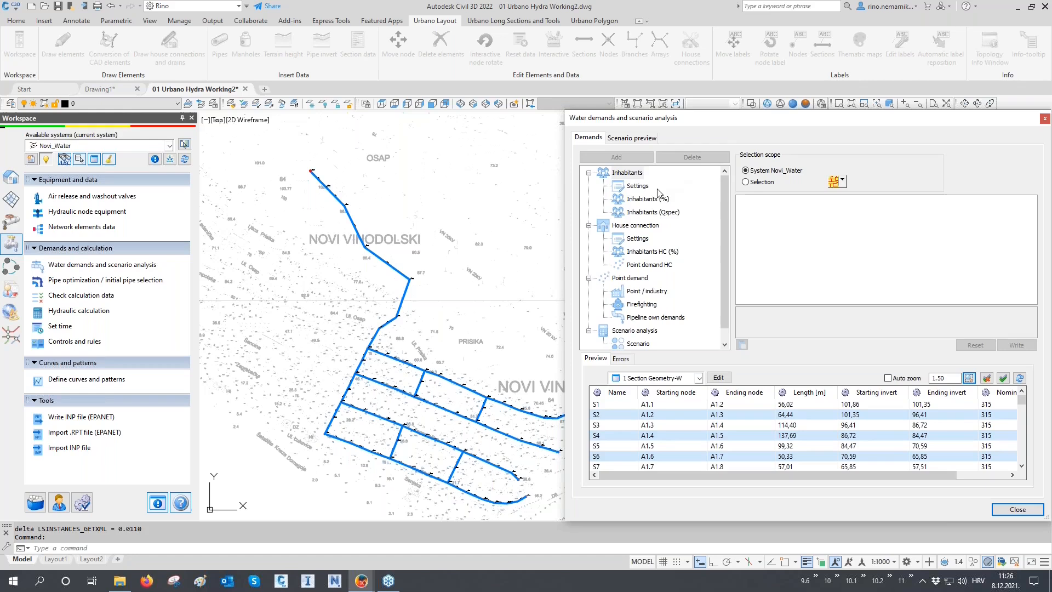
- Add an Inhabitants (%) demand and name it People
left_click(643, 200)
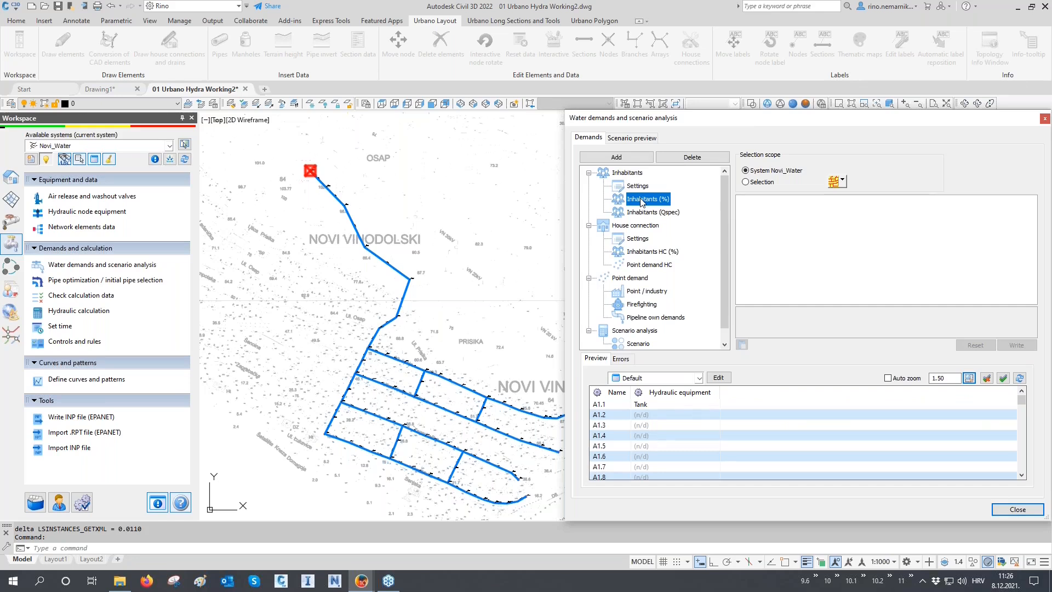
scroll(651, 334, "down", 1)
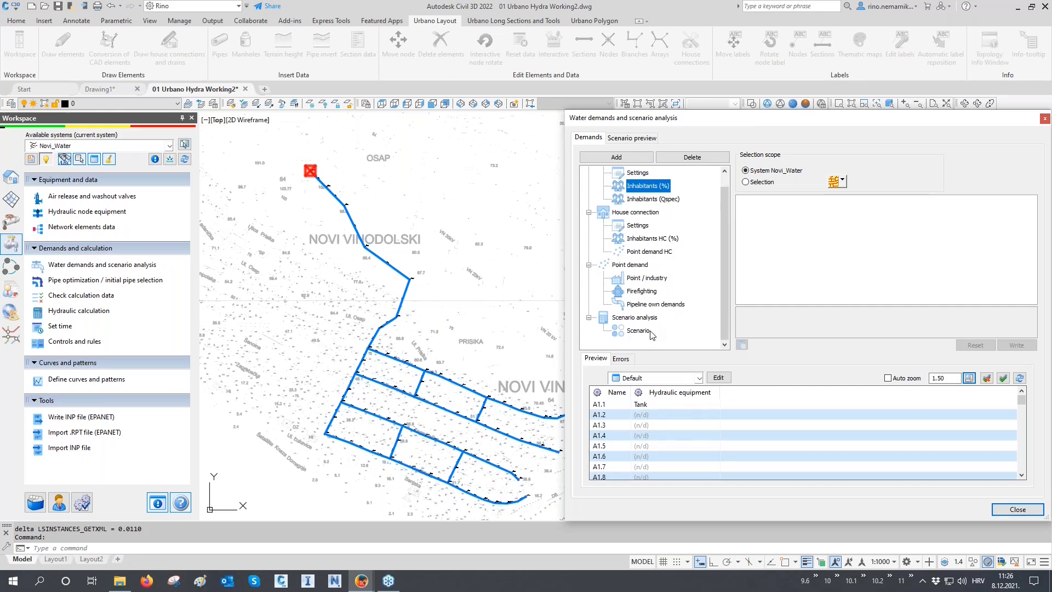
scroll(652, 334, "up", 1)
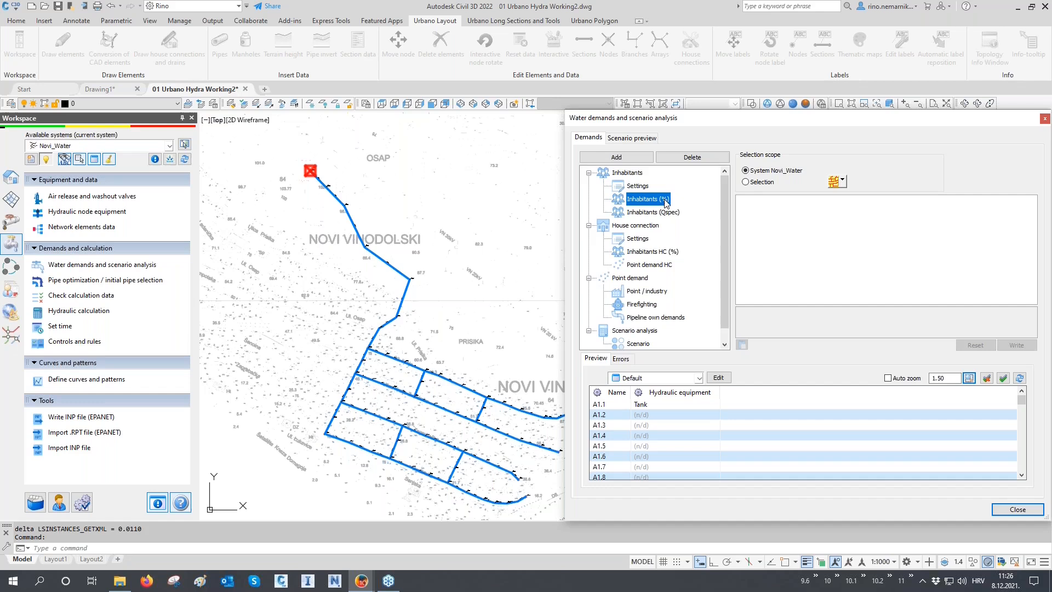
left_click(638, 160)
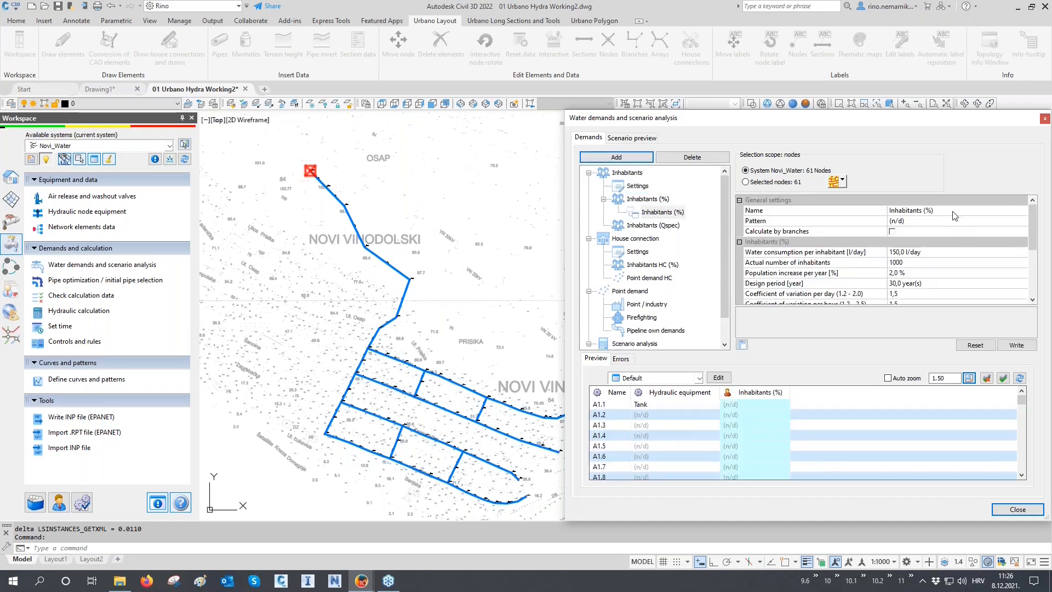
left_click(846, 209)
type("People")
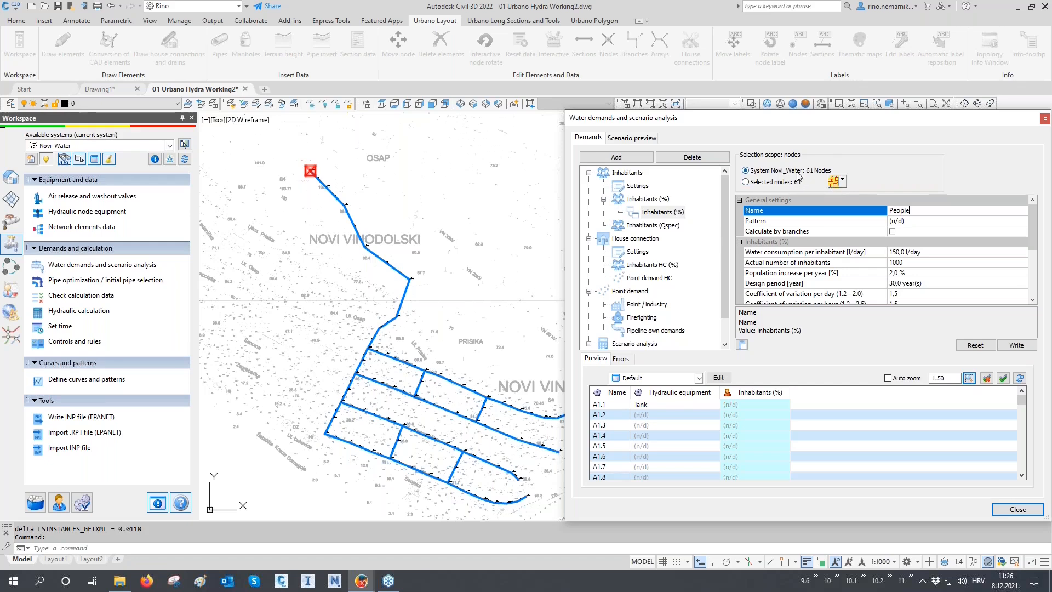
- Limit the People demand to the nodes of the street arrays, leaving out the supply main from the tank
left_click(800, 253)
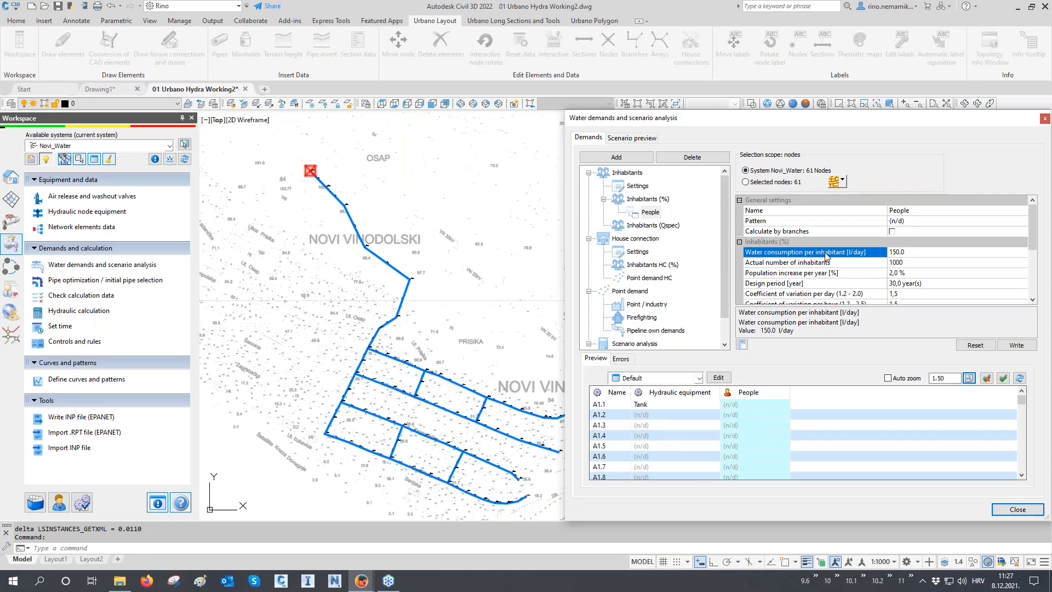
left_click(776, 266)
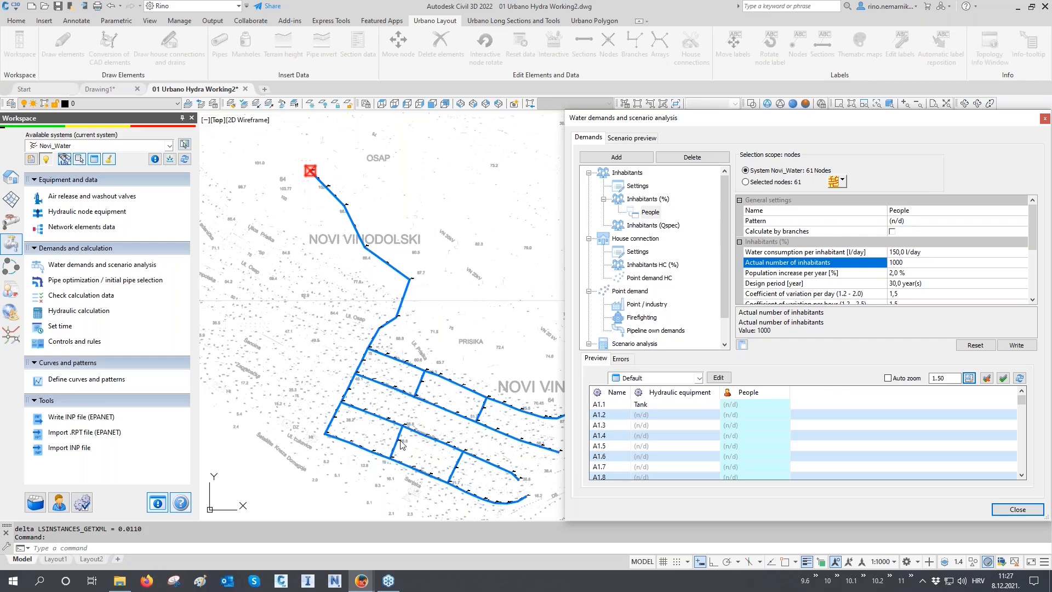
left_click(883, 264)
left_click(841, 180)
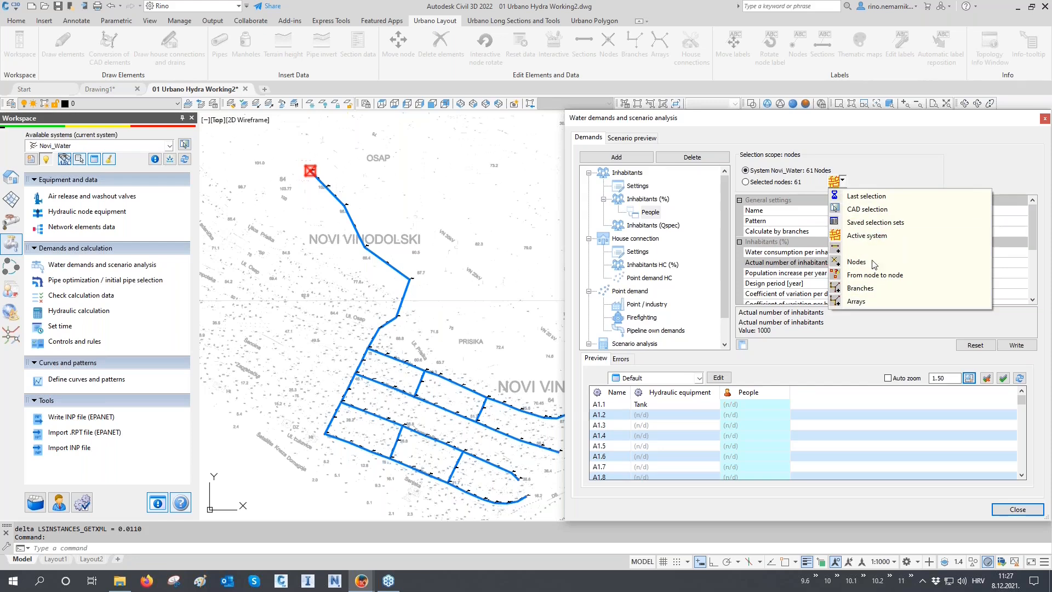
left_click(869, 303)
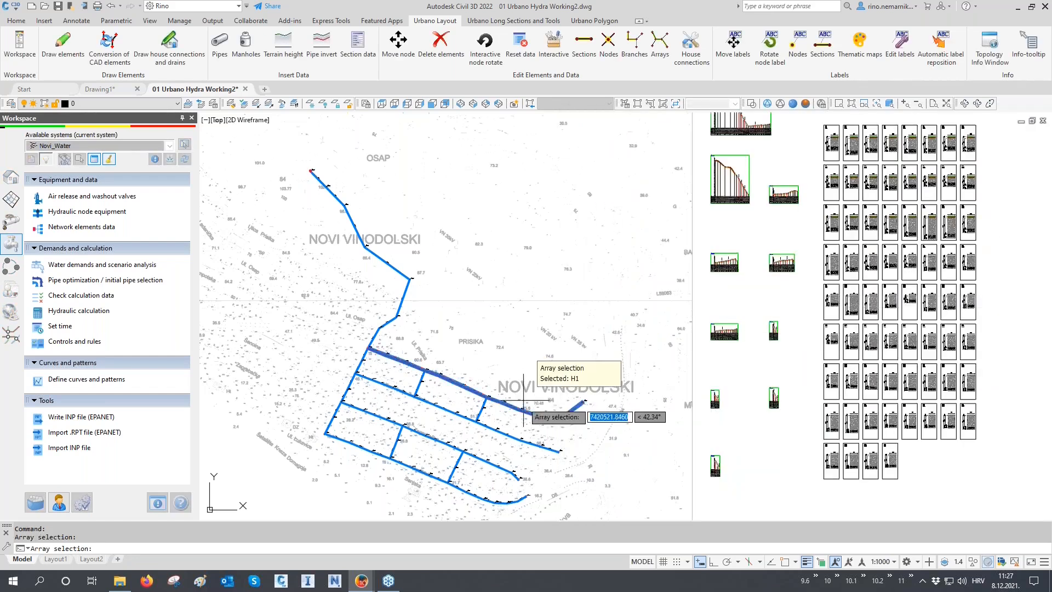
left_click(513, 431)
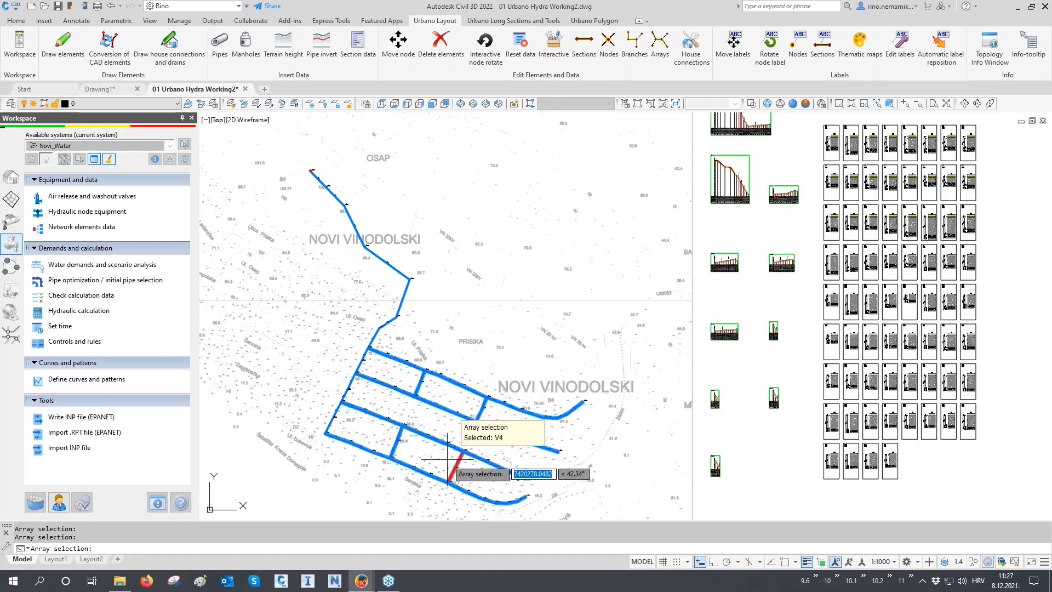
key("Return")
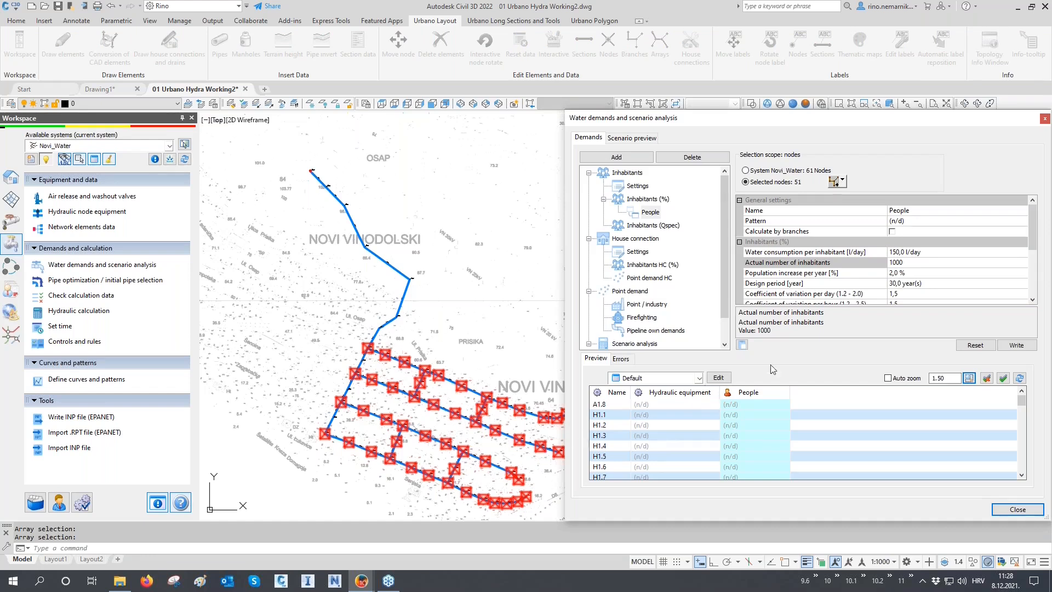
- Set the People demand's water consumption to 180 l/day per inhabitant and the actual number of inhabitants to 5000
left_click(910, 251)
left_click_drag(919, 250, 878, 254)
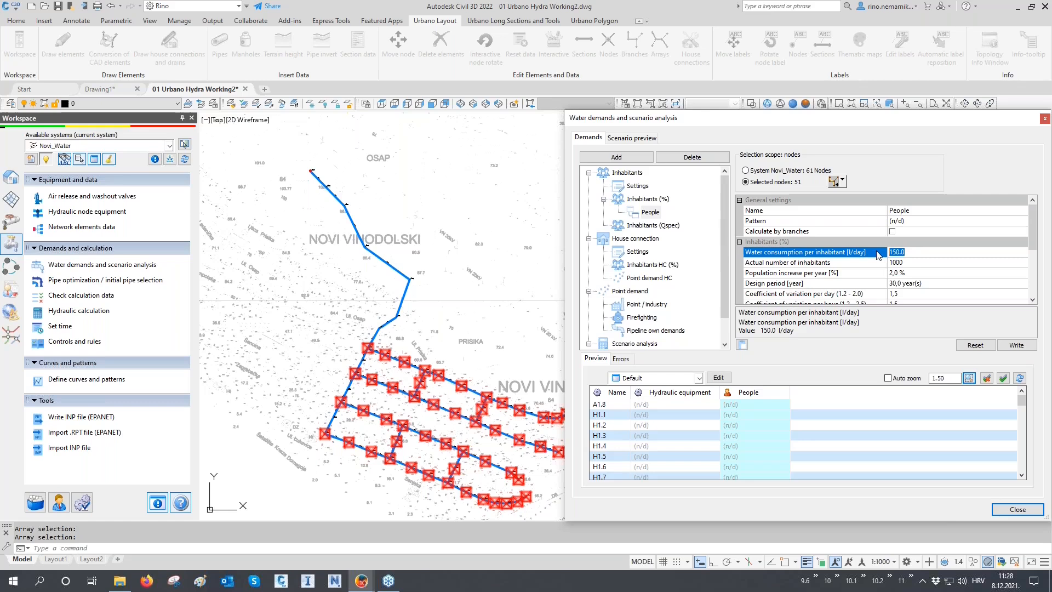
type("180")
left_click(829, 262)
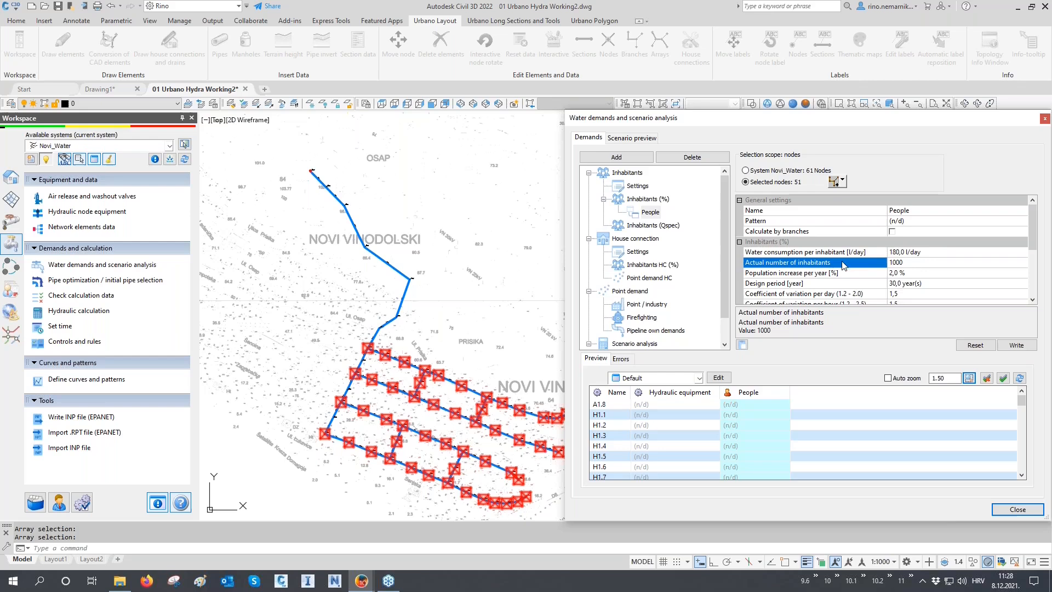
left_click(877, 264)
type("5000")
left_click(778, 273)
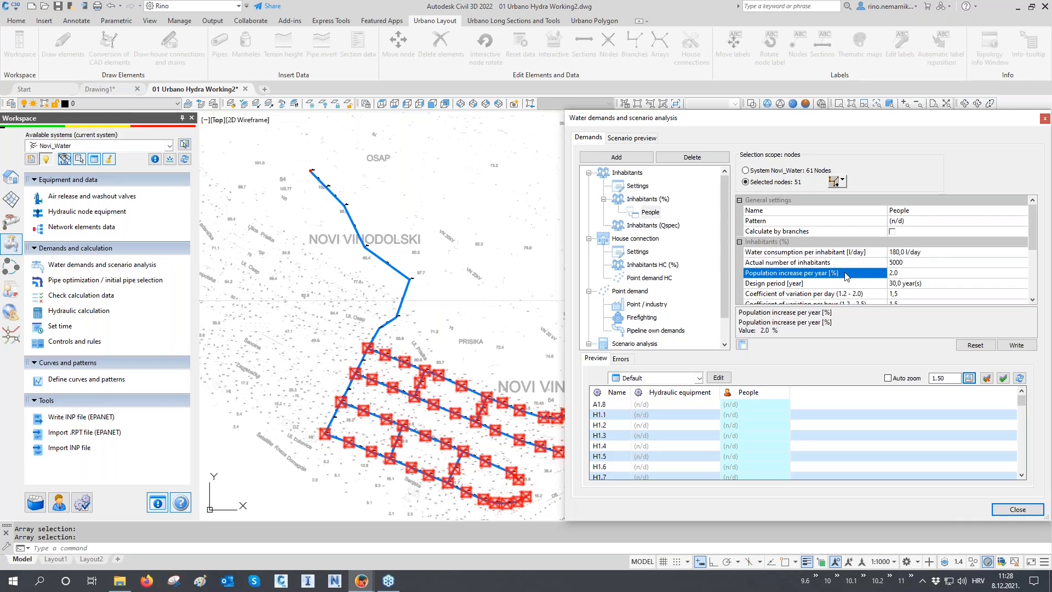
- Review the People demand's design period, daily and hourly variation coefficients, planned number of inhabitants and average daily demand
left_click(798, 286)
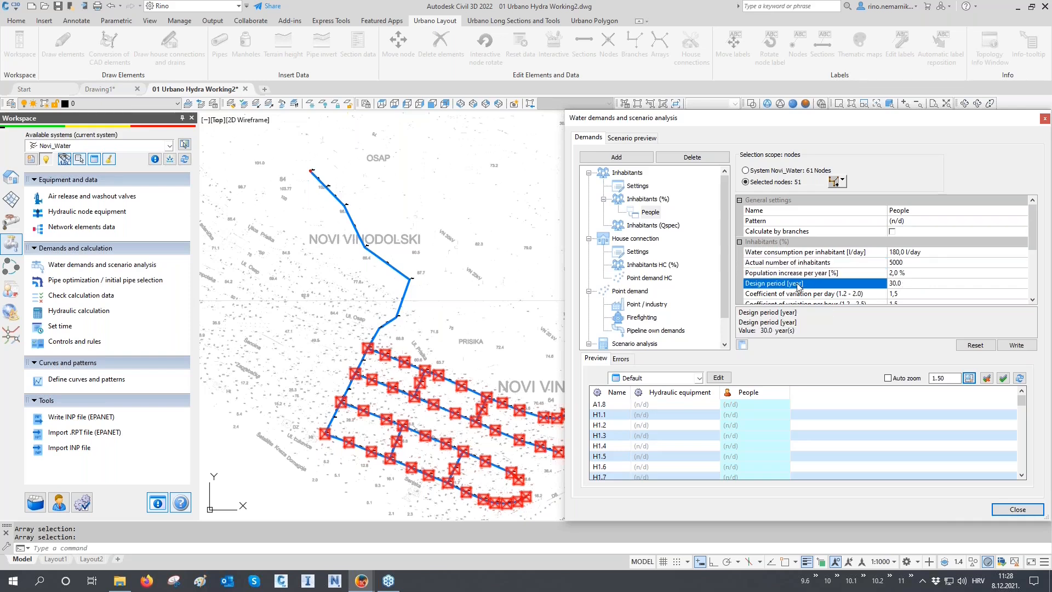
left_click(898, 263)
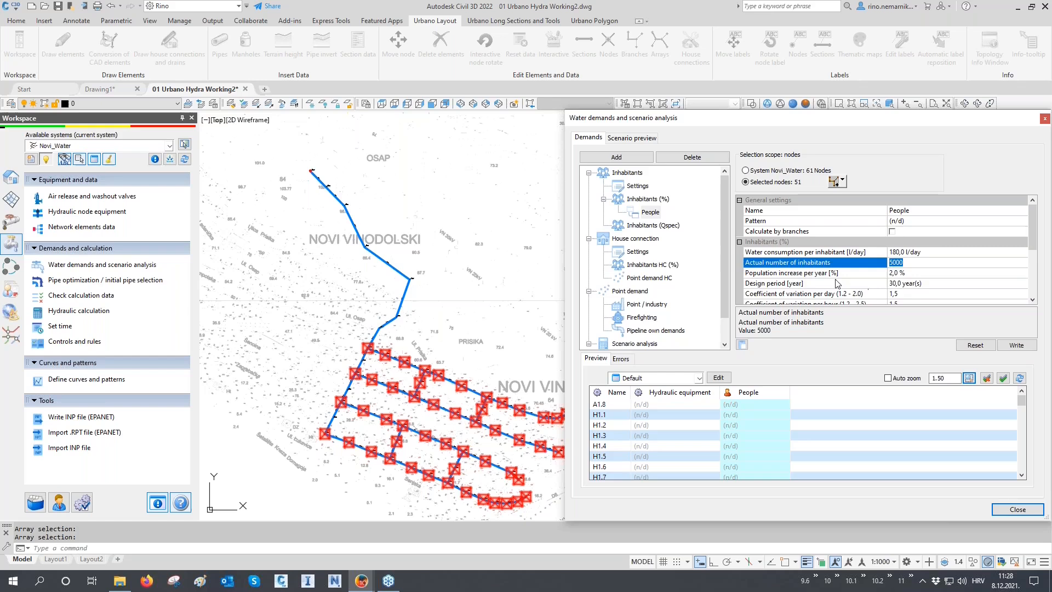
left_click(854, 284)
scroll(828, 277, "down", 1)
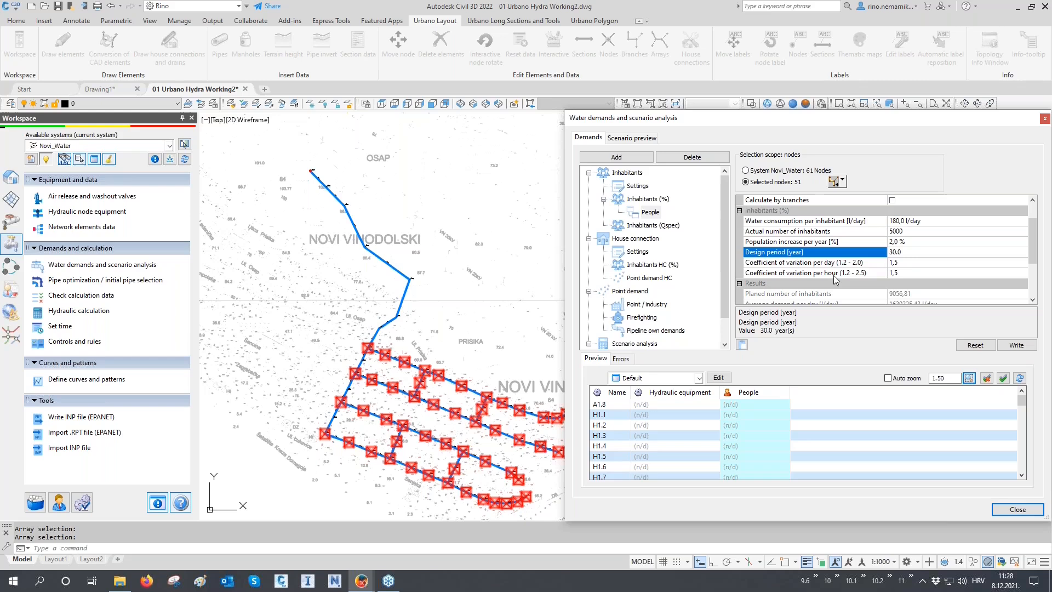
left_click(908, 266)
left_click(907, 272)
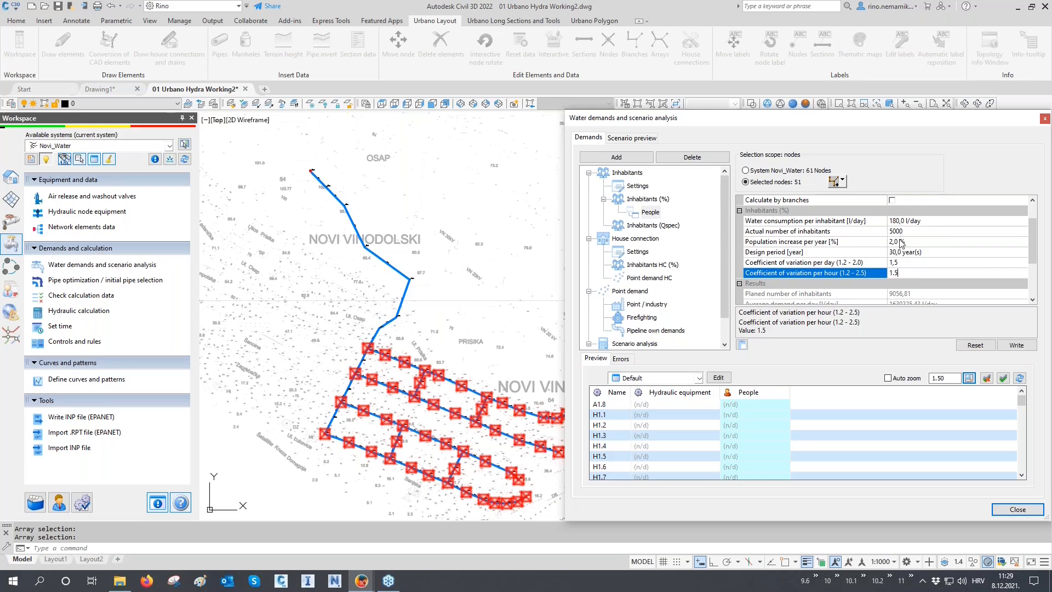
left_click(788, 294)
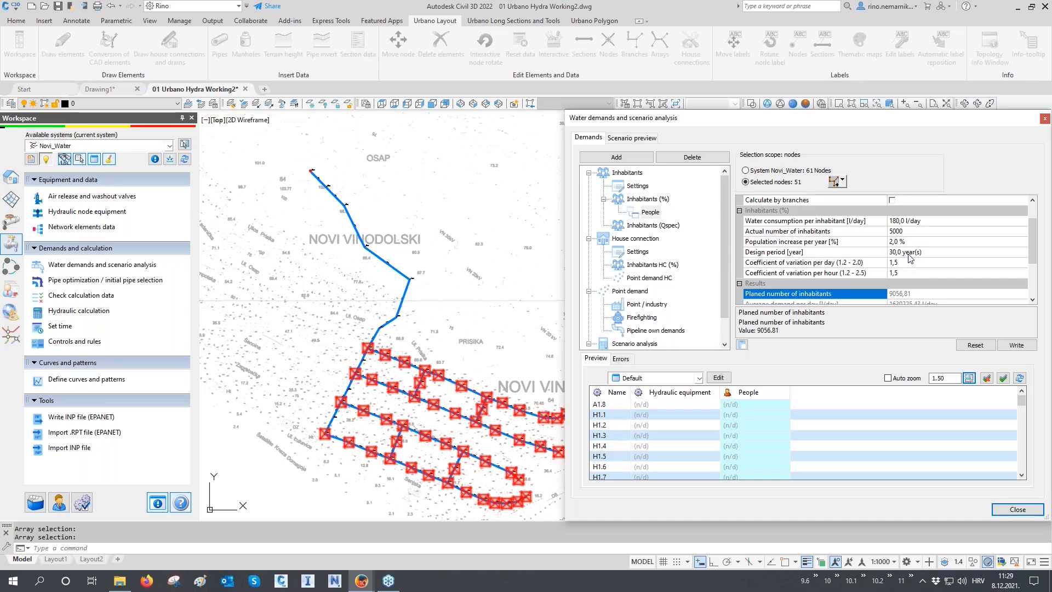
left_click_drag(890, 294, 913, 294)
scroll(858, 222, "down", 1)
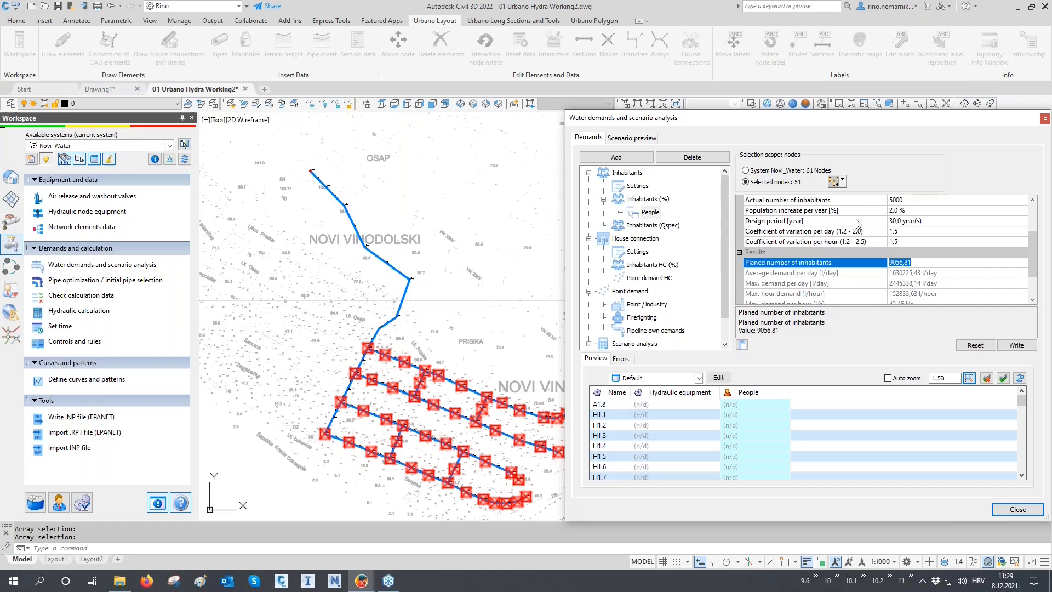
left_click(792, 274)
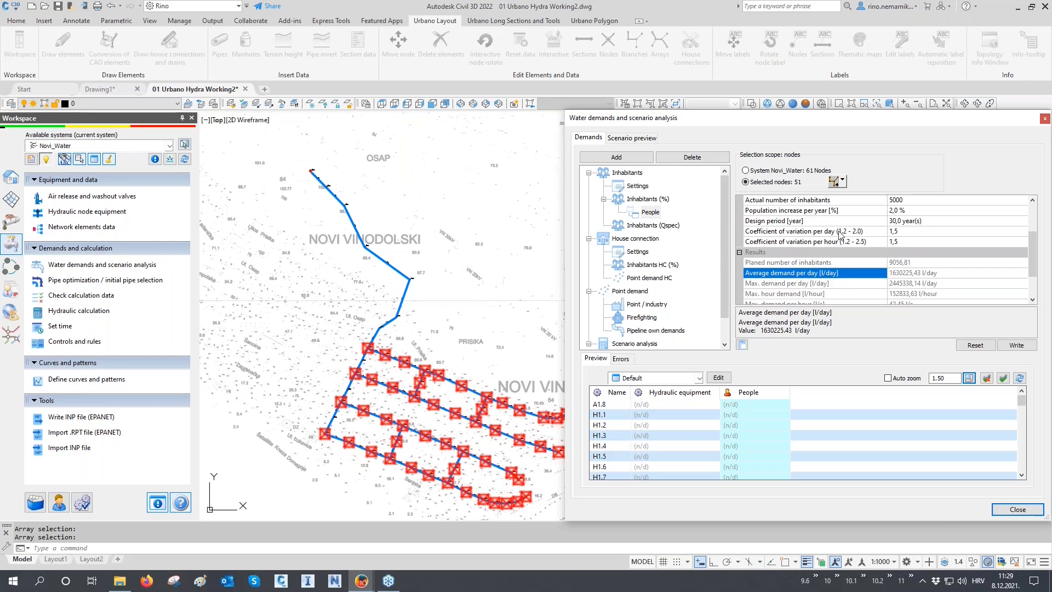
- Review the People demand's results: maximum daily and hourly demands, total and corrected section lengths, and specific demand per metre
left_click(801, 284)
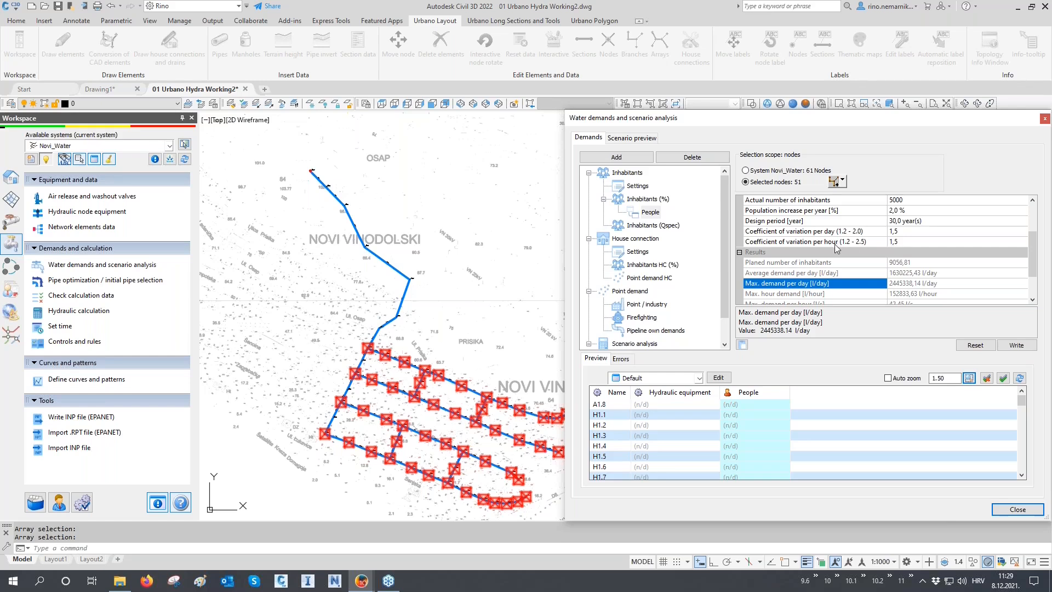
scroll(836, 248, "down", 1)
left_click(771, 267)
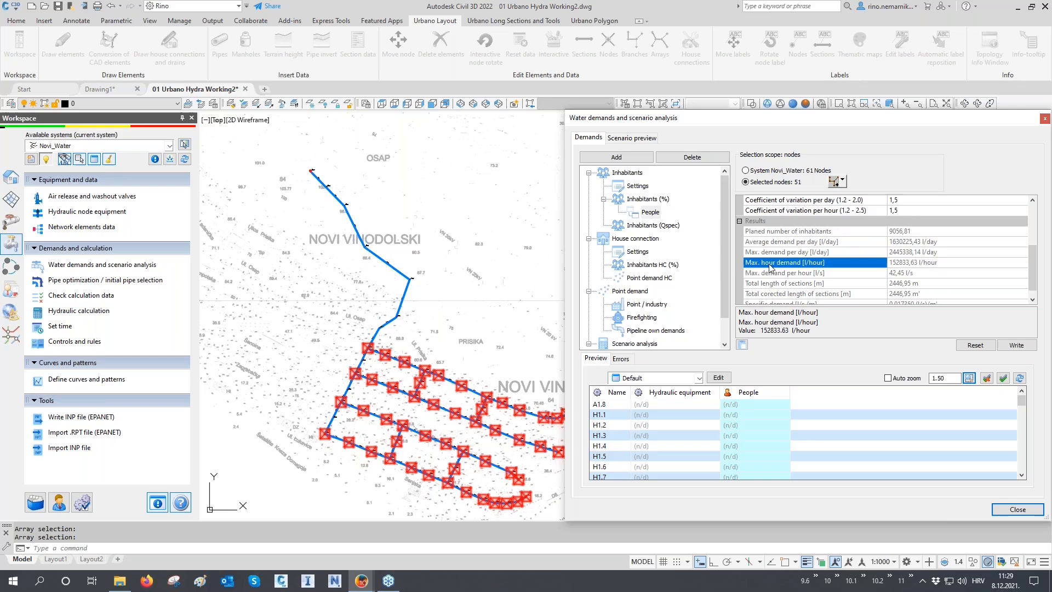
left_click(824, 273)
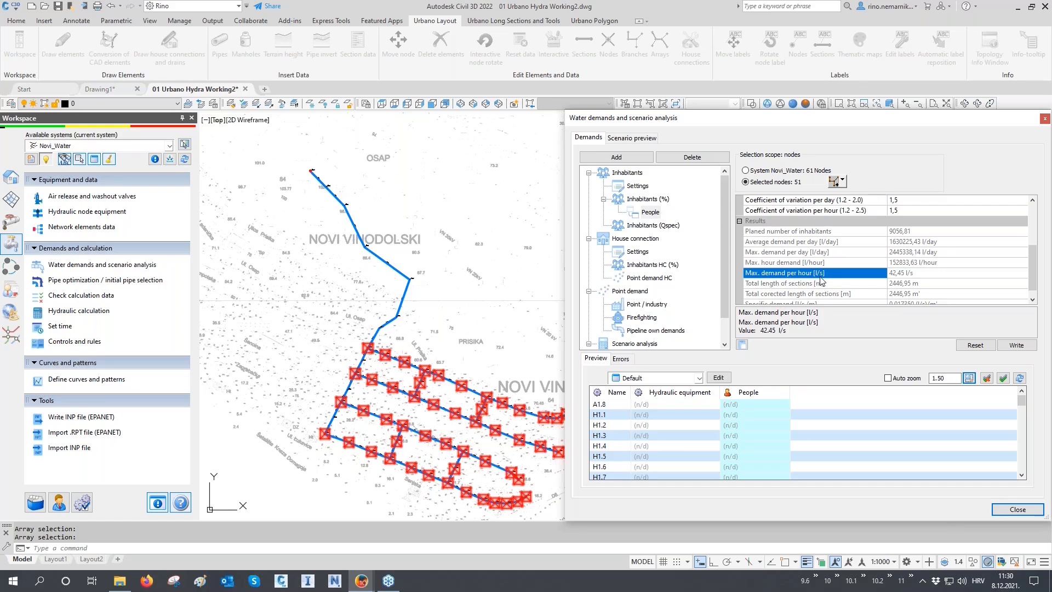
left_click(894, 273)
left_click(900, 284)
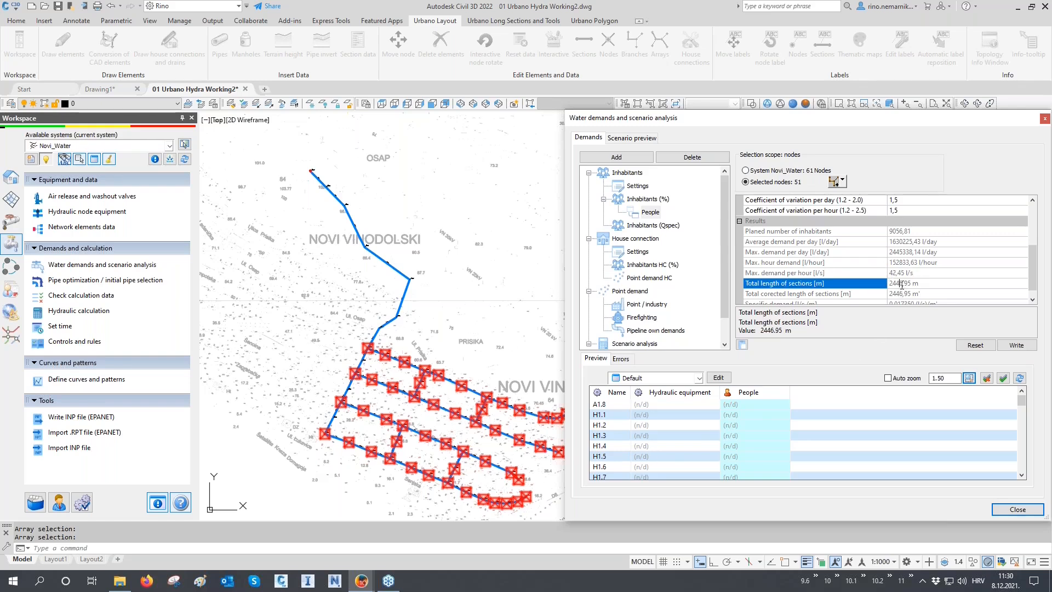
left_click(899, 294)
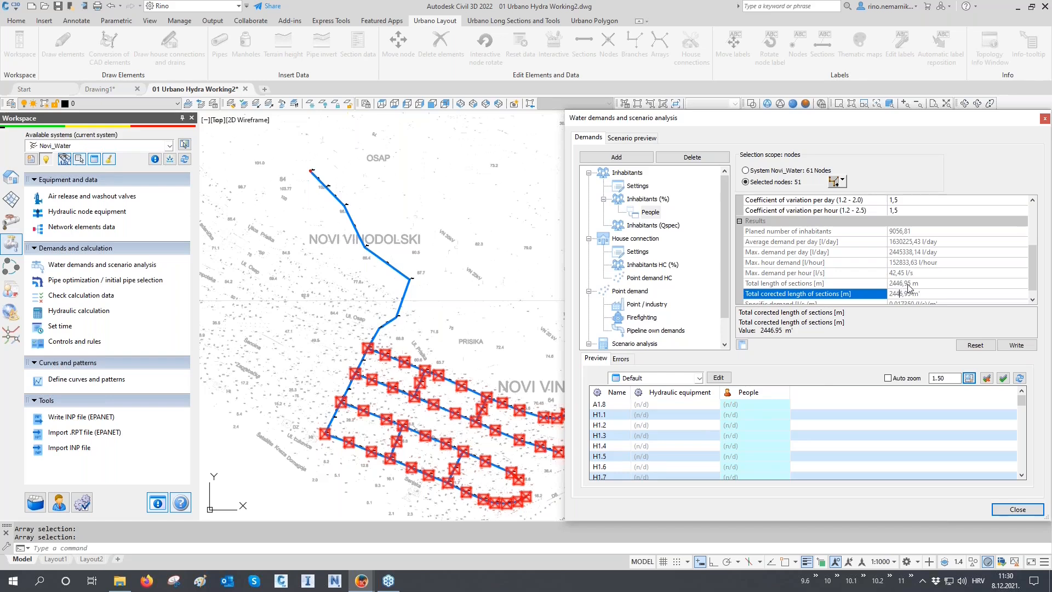
scroll(856, 274, "down", 1)
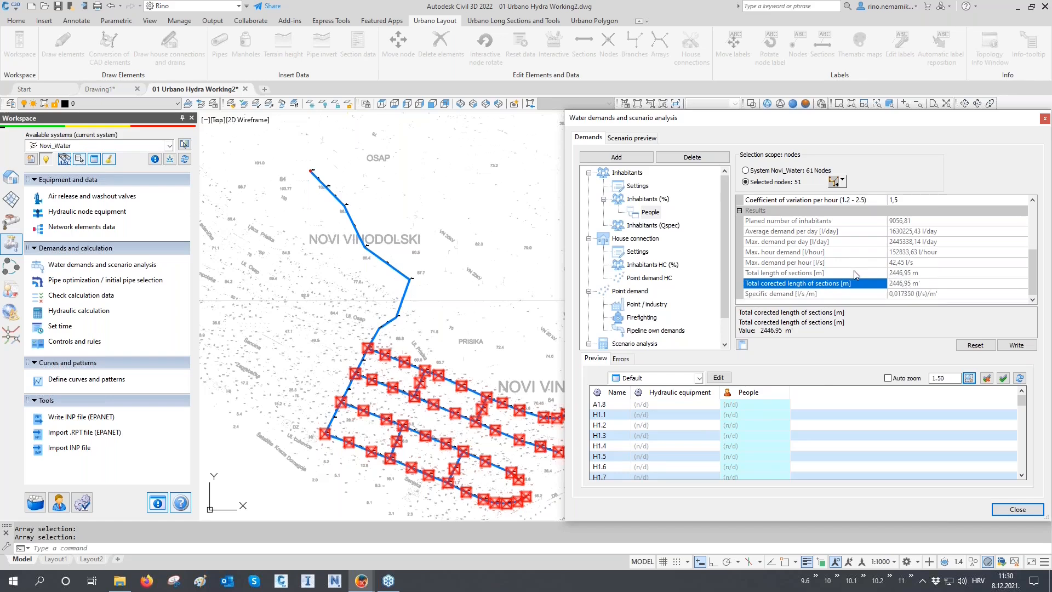
left_click(901, 262)
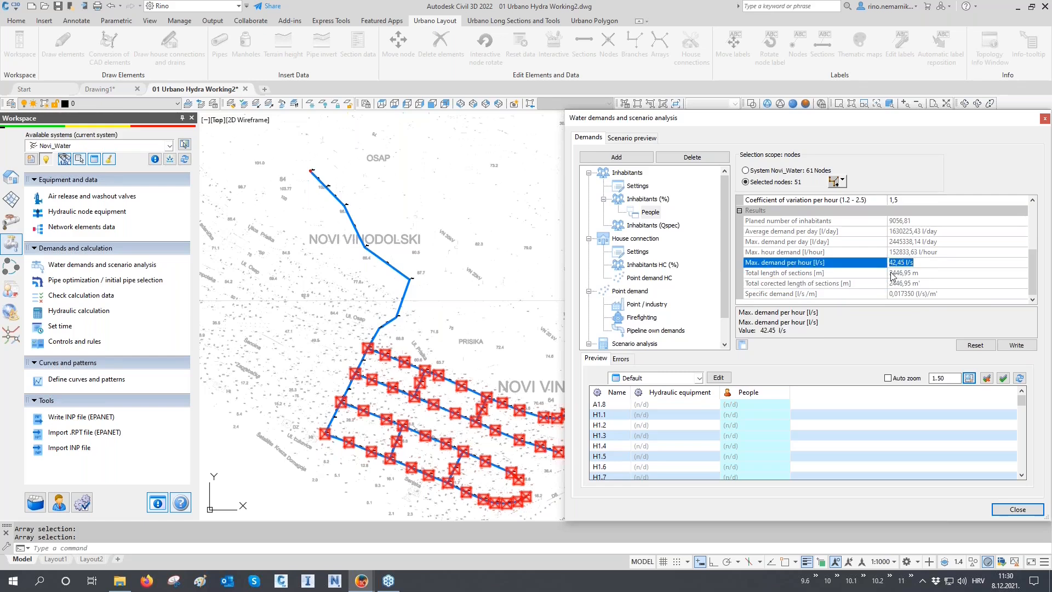
left_click(901, 273)
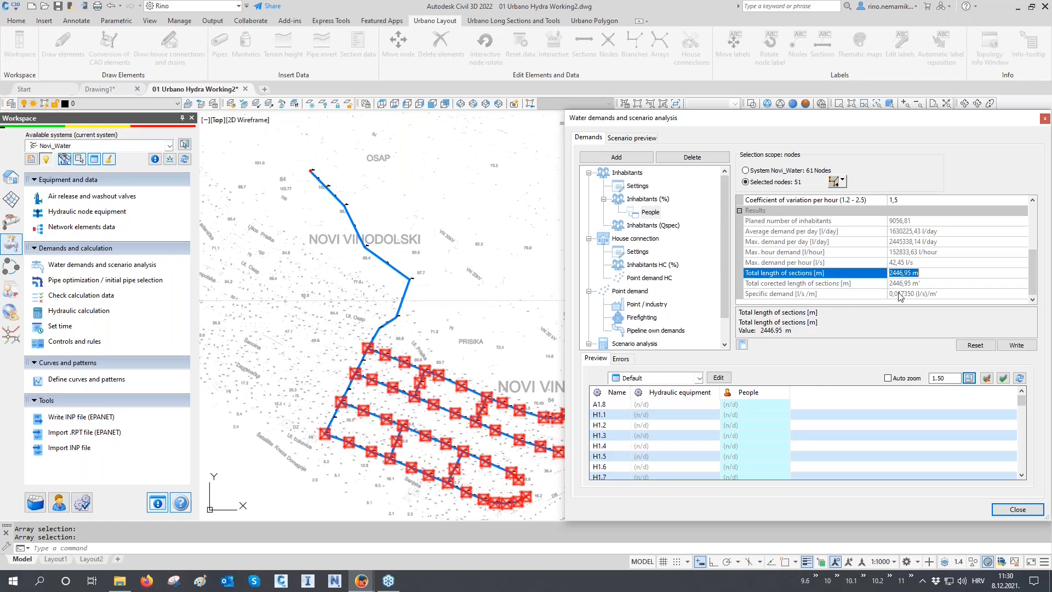
left_click(898, 294)
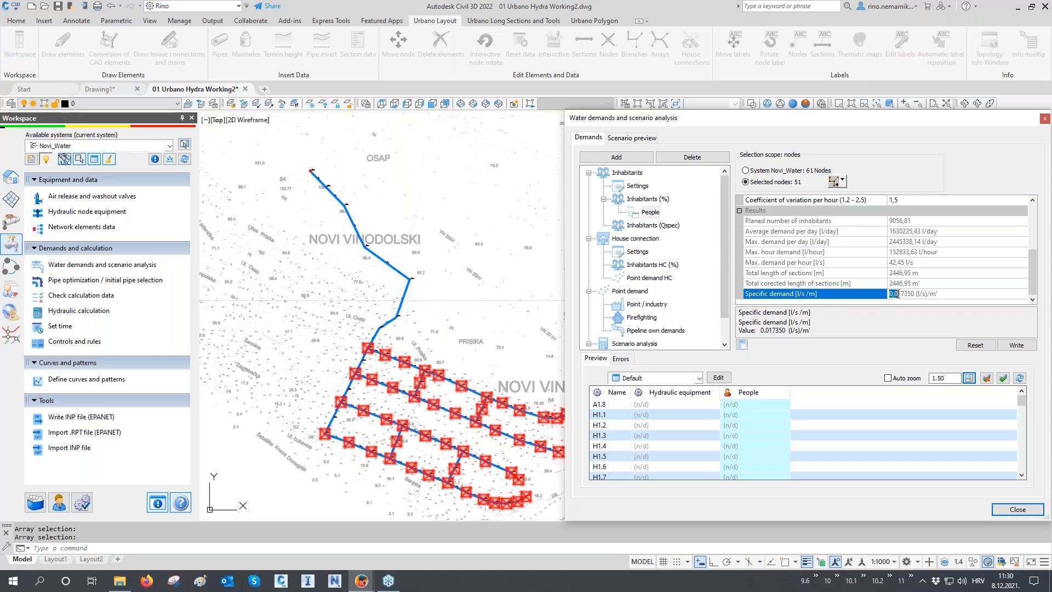
left_click_drag(917, 296, 946, 297)
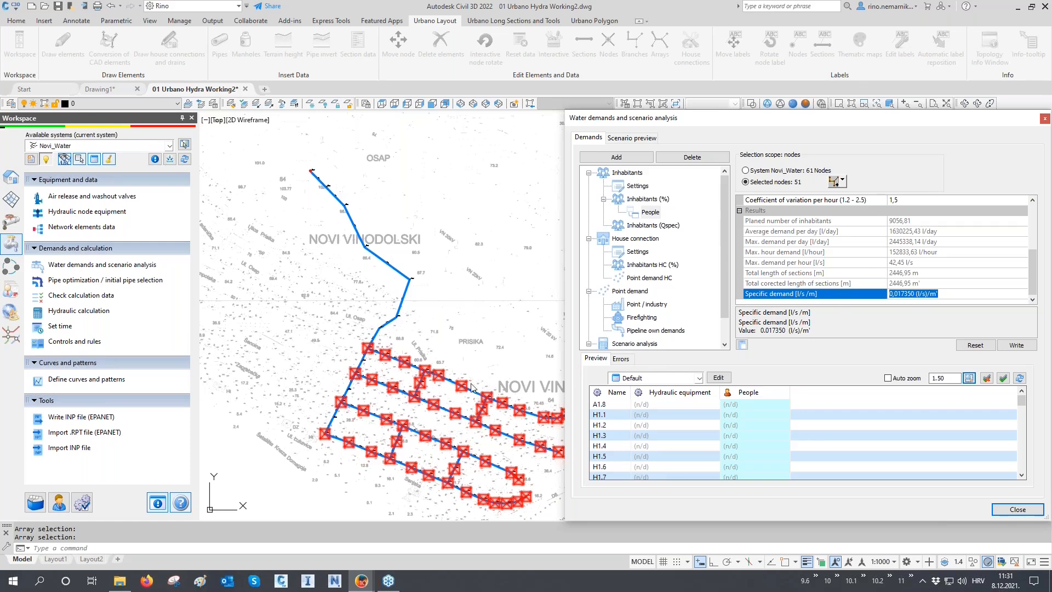
- Check the available flow divide methods in the Inhabitants settings, keeping "0 - half to every node"
left_click(637, 186)
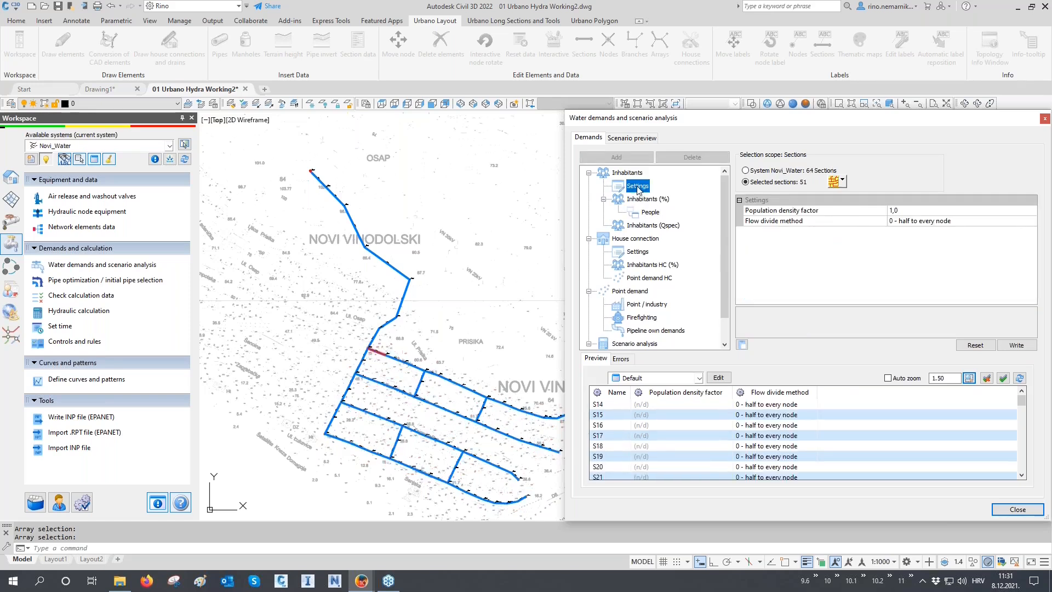
left_click(914, 221)
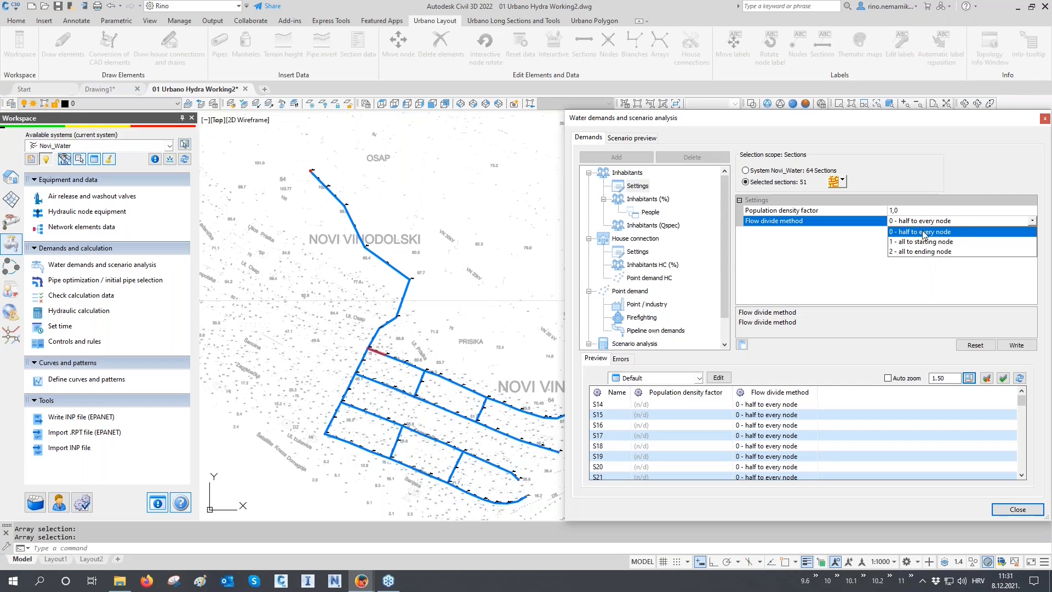
left_click(857, 256)
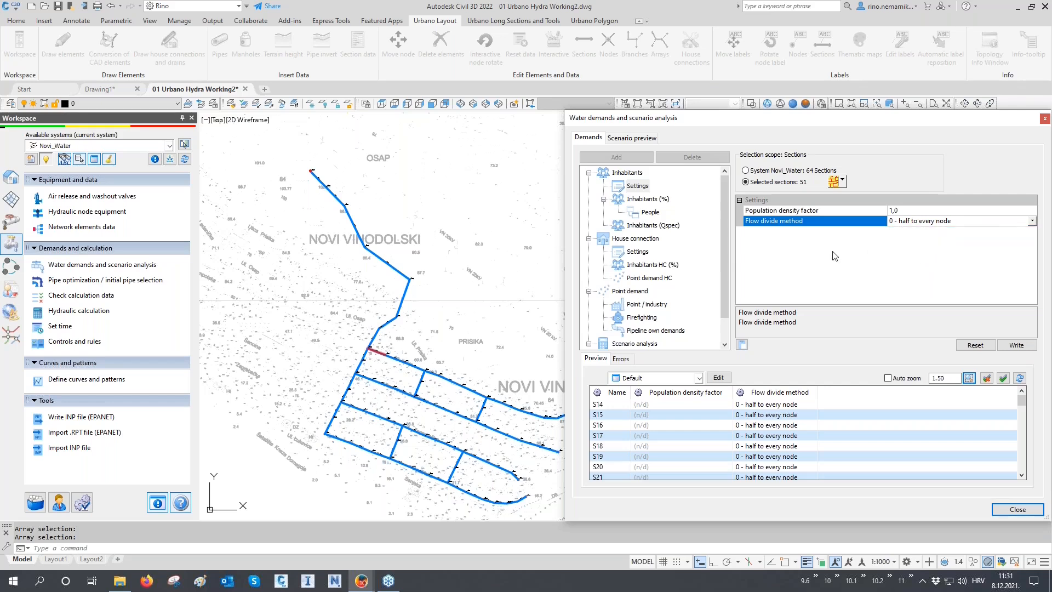
- Write the calculated People demand to the selected street nodes
left_click(653, 214)
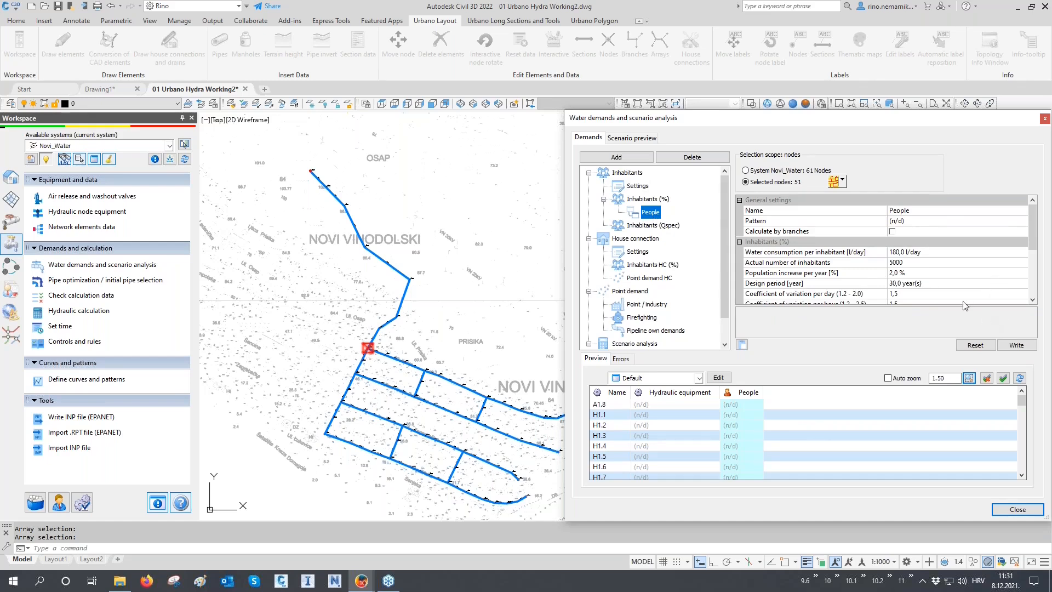
scroll(967, 304, "down", 3)
left_click(1007, 346)
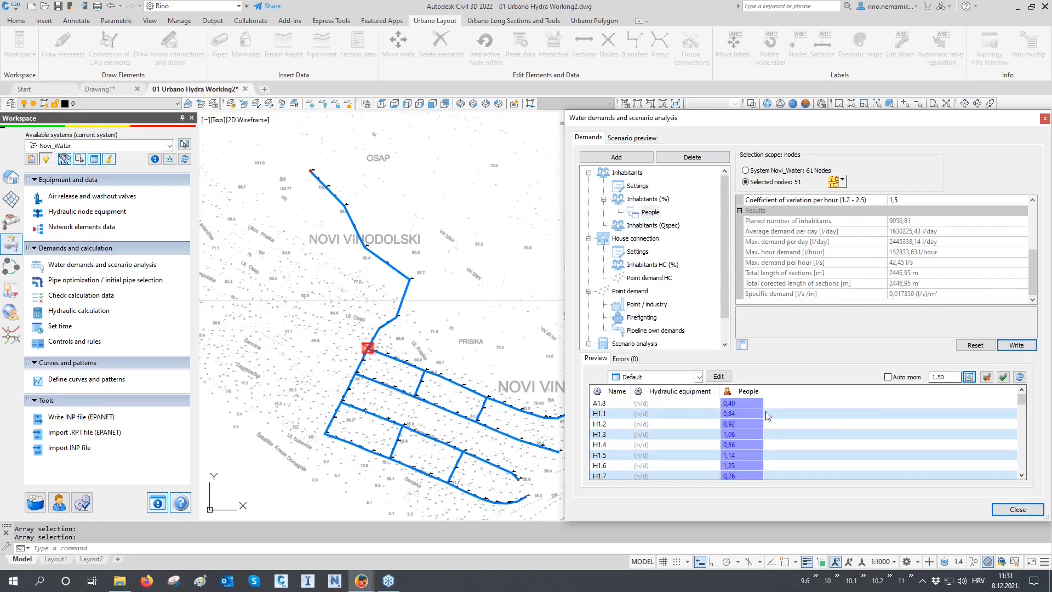
- Review the People demand assigned to each node, highlighting all listed nodes from A1.8 to V4.1 in the drawing
left_click(758, 458)
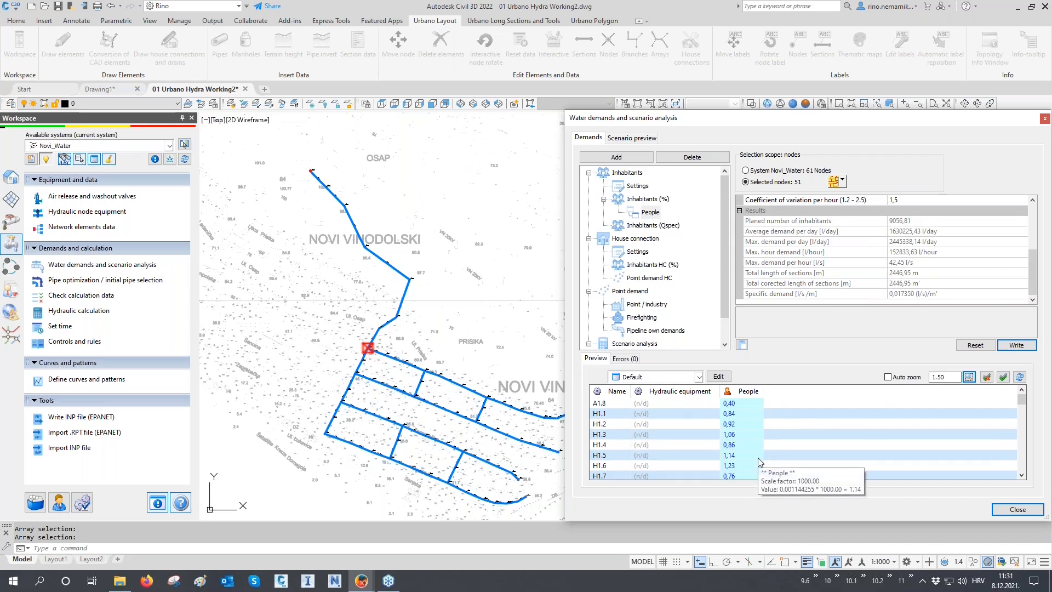
left_click(749, 406)
scroll(748, 413, "down", 10)
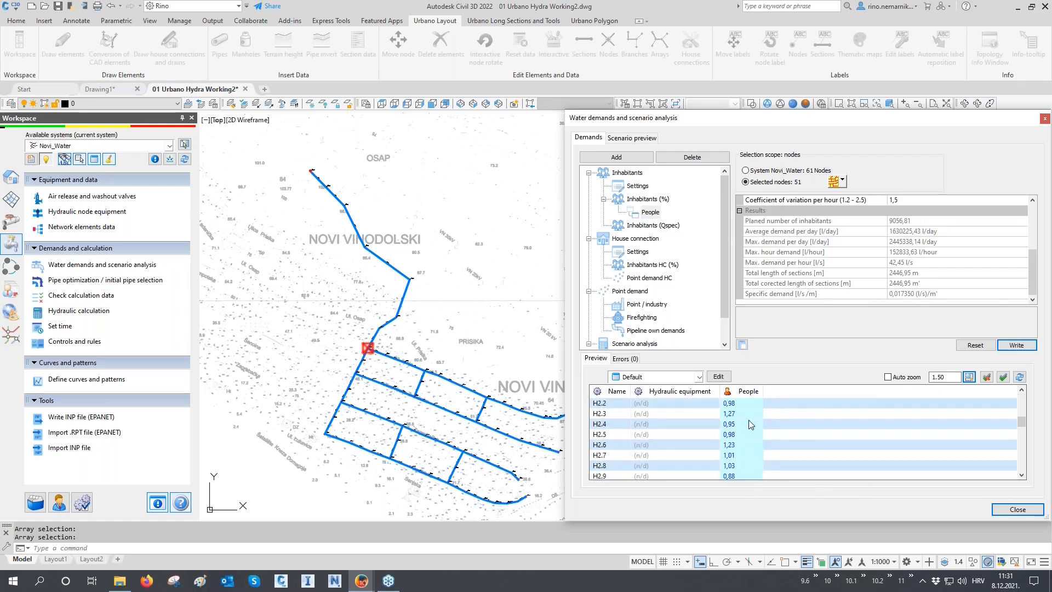
left_click(744, 463, "shift")
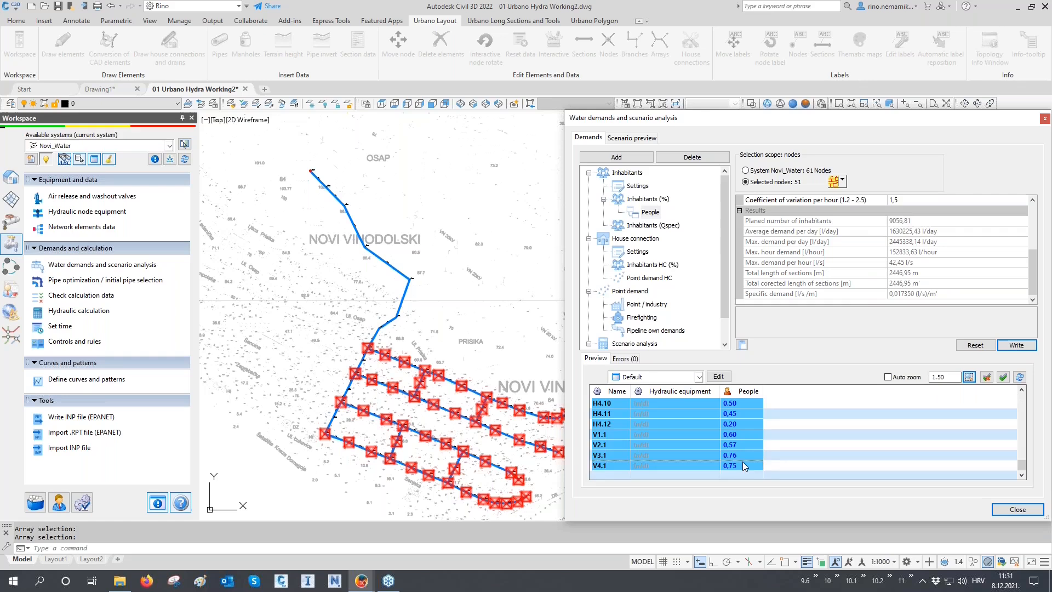
scroll(742, 452, "up", 10)
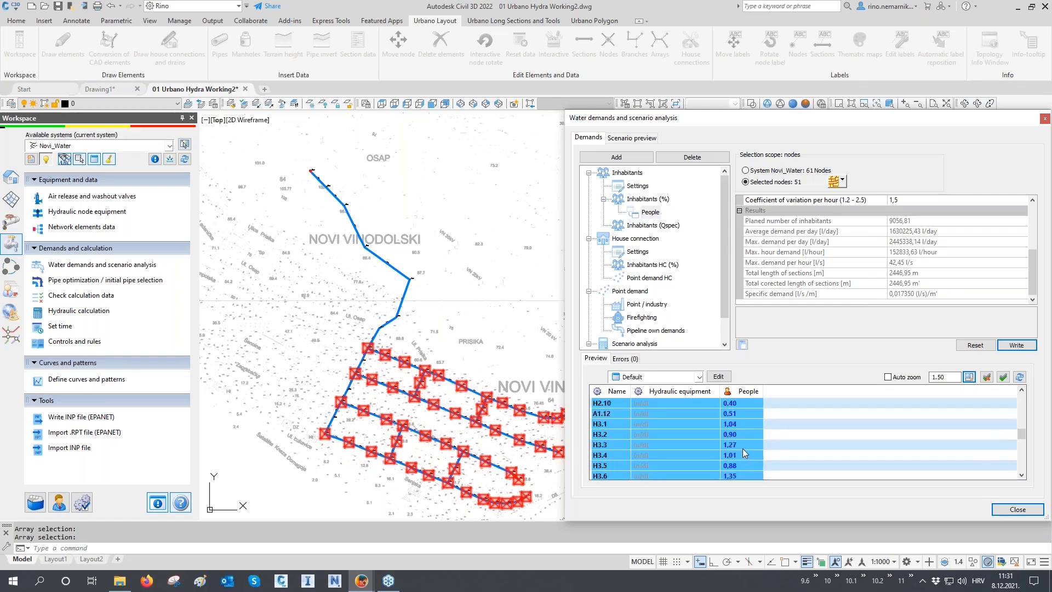
left_click(741, 403)
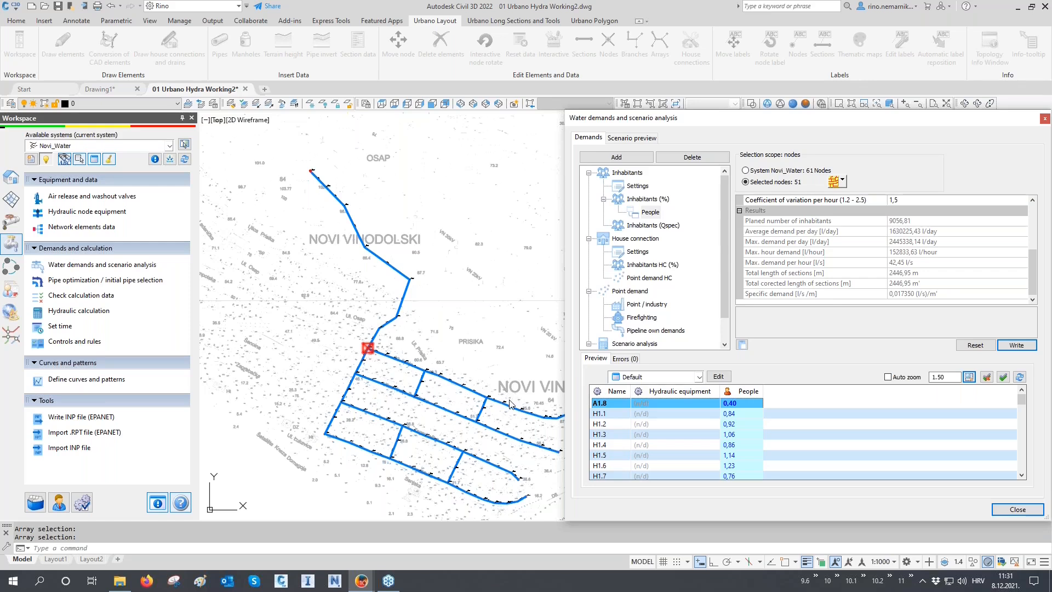
- Add a second Inhabitants (%) demand and name it Tourists
left_click(649, 200)
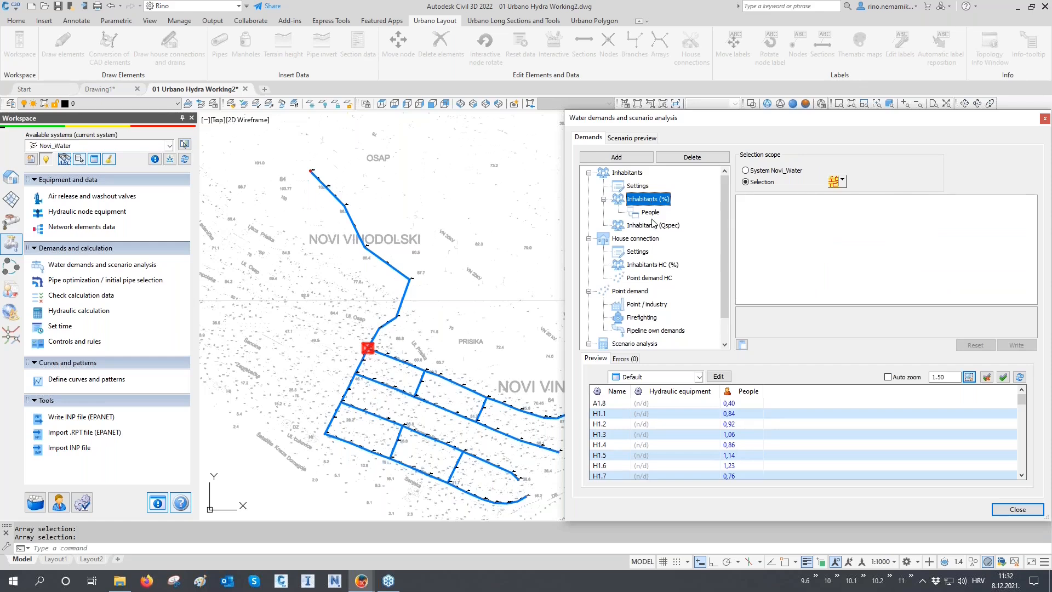
left_click(643, 158)
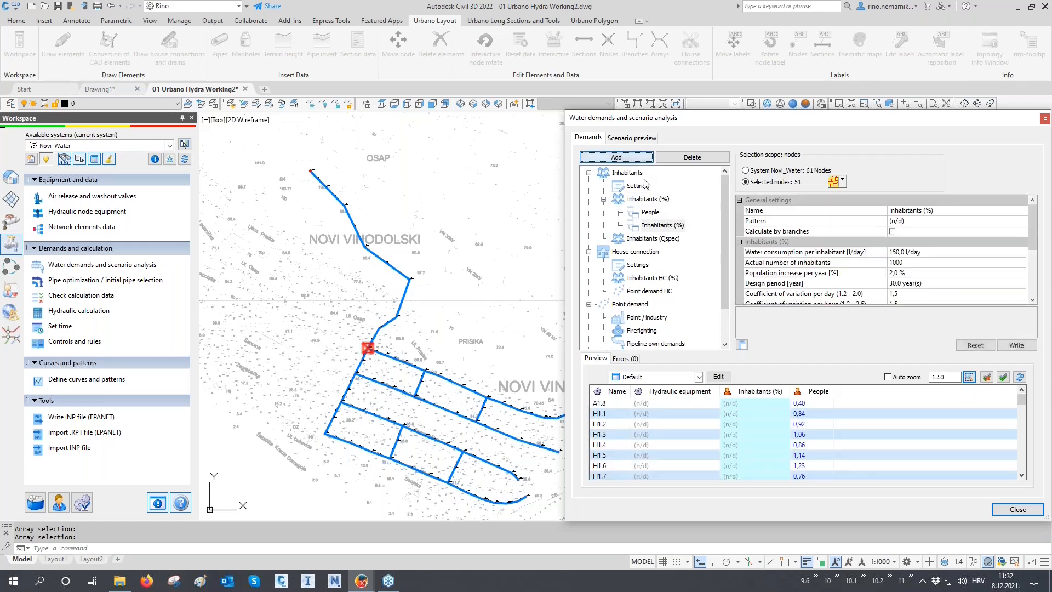
left_click(873, 210)
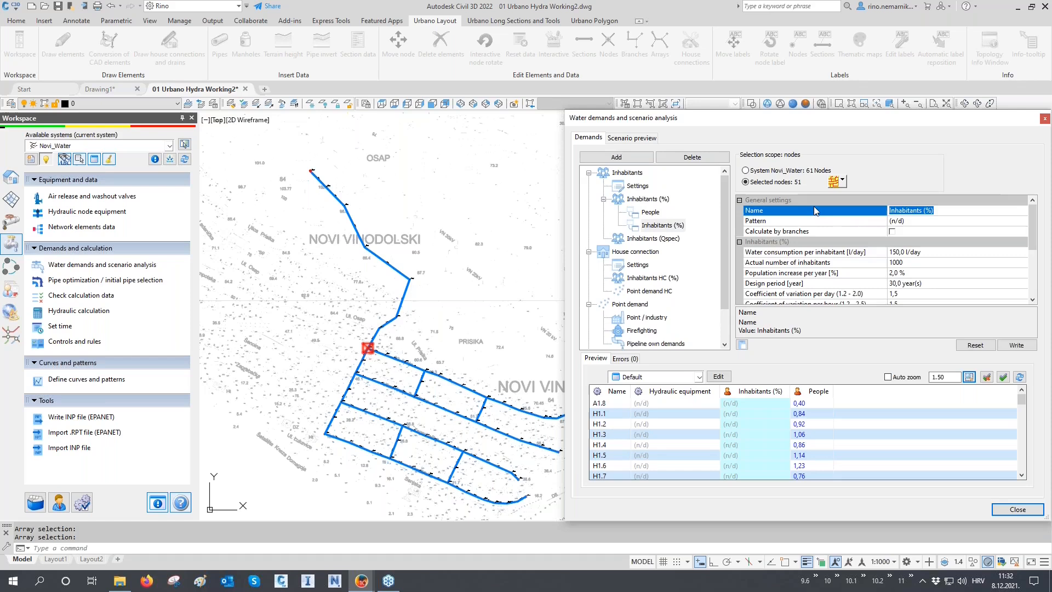
type("Tourists")
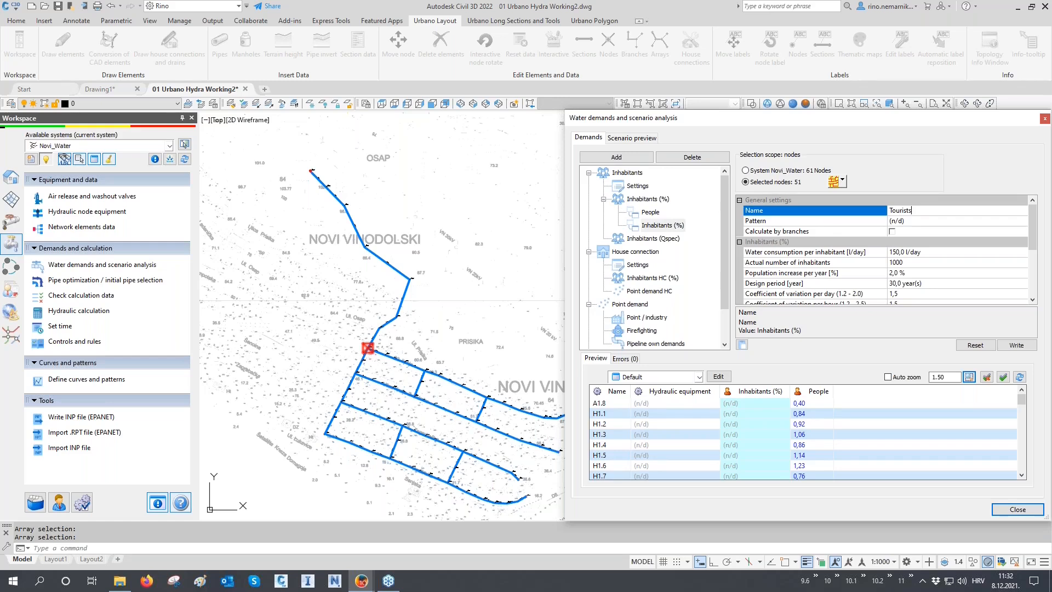
key("Return")
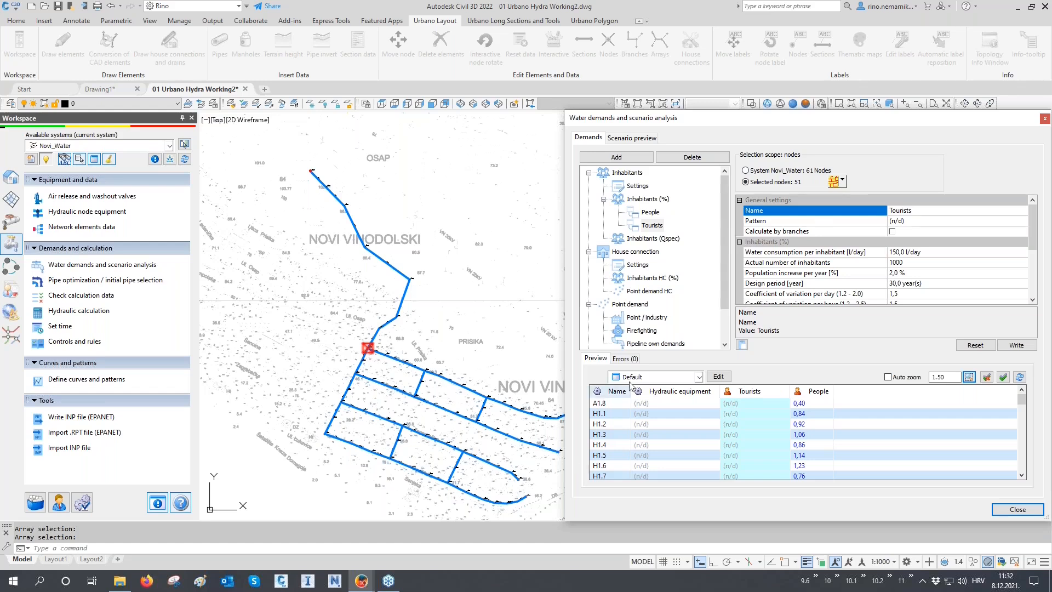
- Limit the Tourists demand to the nodes of the two southernmost street arrays, H3 and H4
left_click(842, 179)
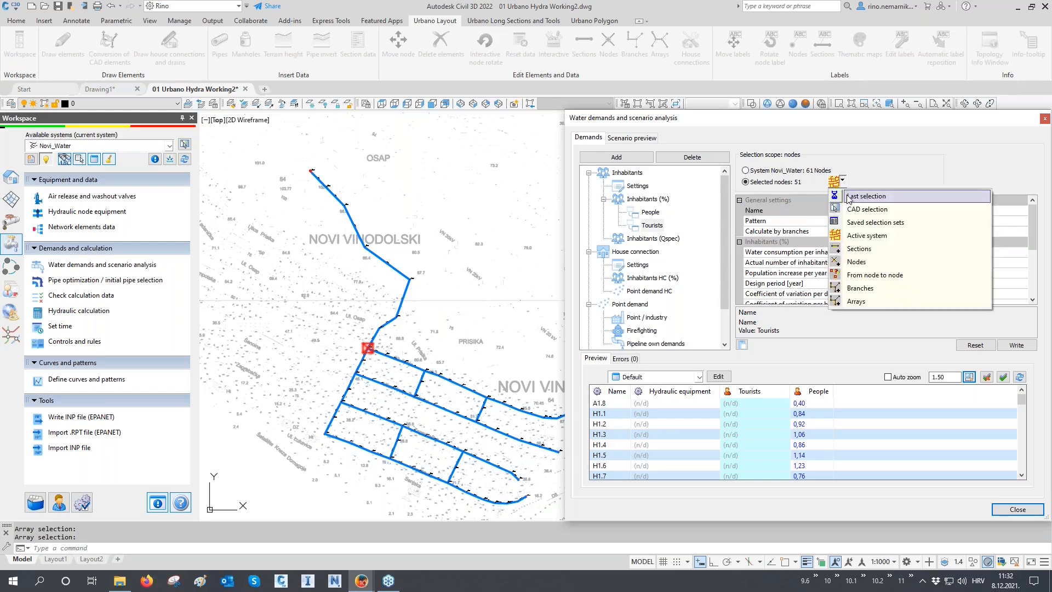
left_click(864, 302)
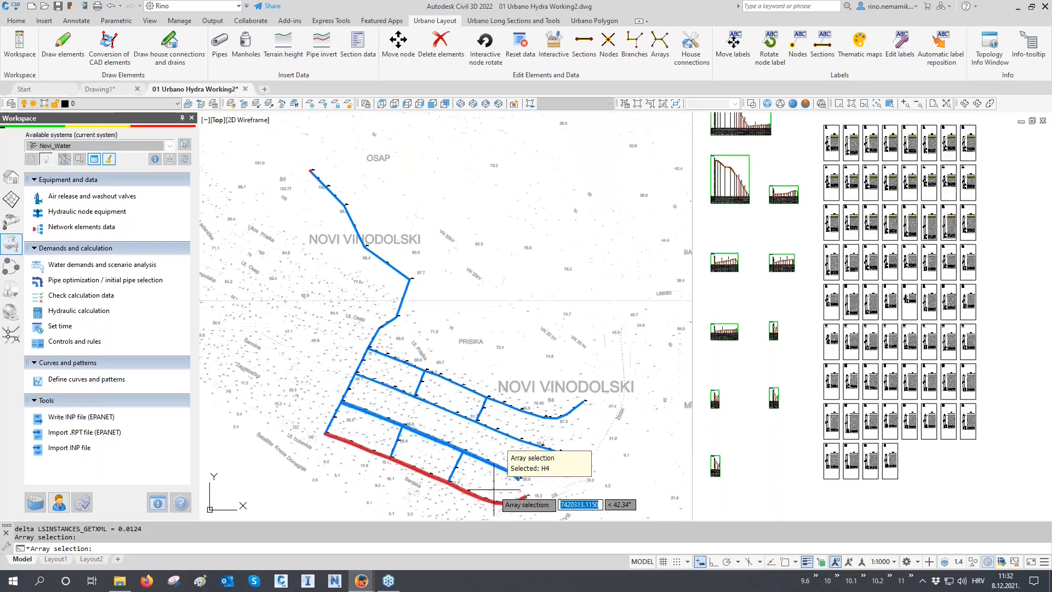
left_click(492, 489)
left_click(450, 468)
key("Return")
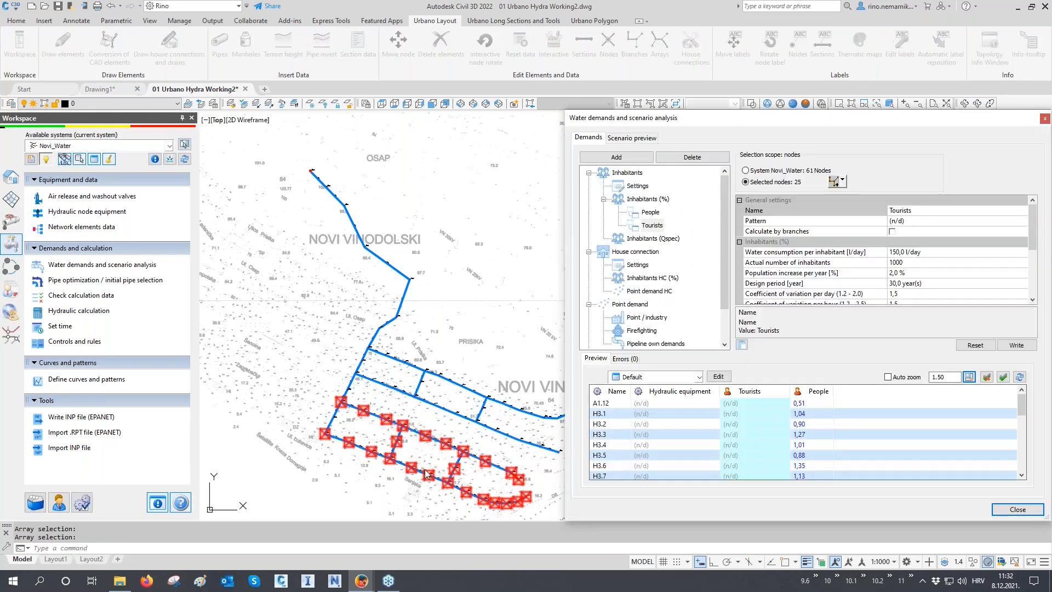
- Set the Tourists demand's water consumption to 250 l/day per inhabitant and the actual number of inhabitants to 1500
left_click(851, 254)
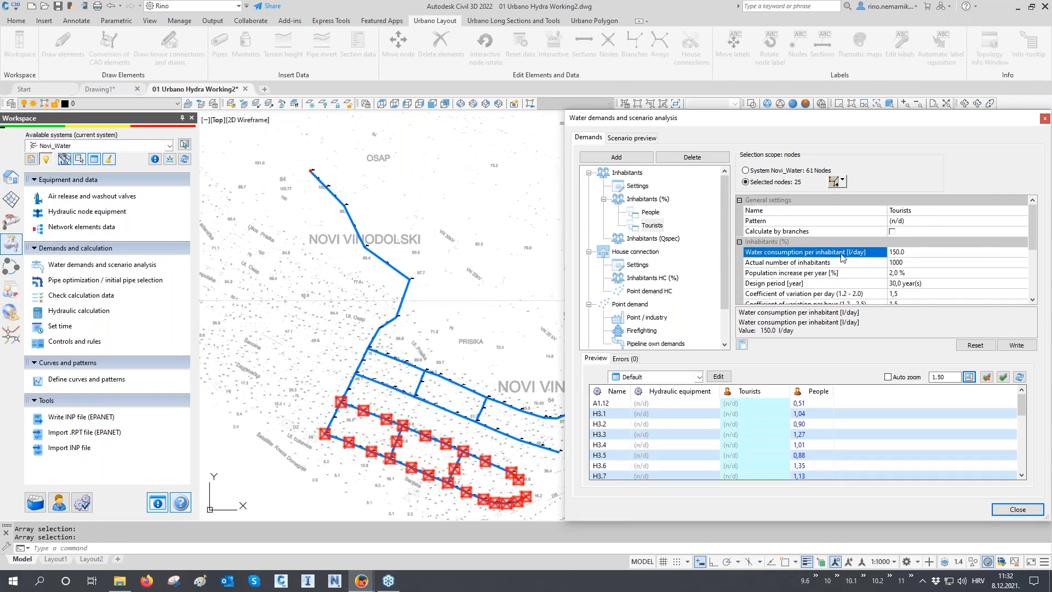
left_click(888, 250)
type("250")
left_click(830, 264)
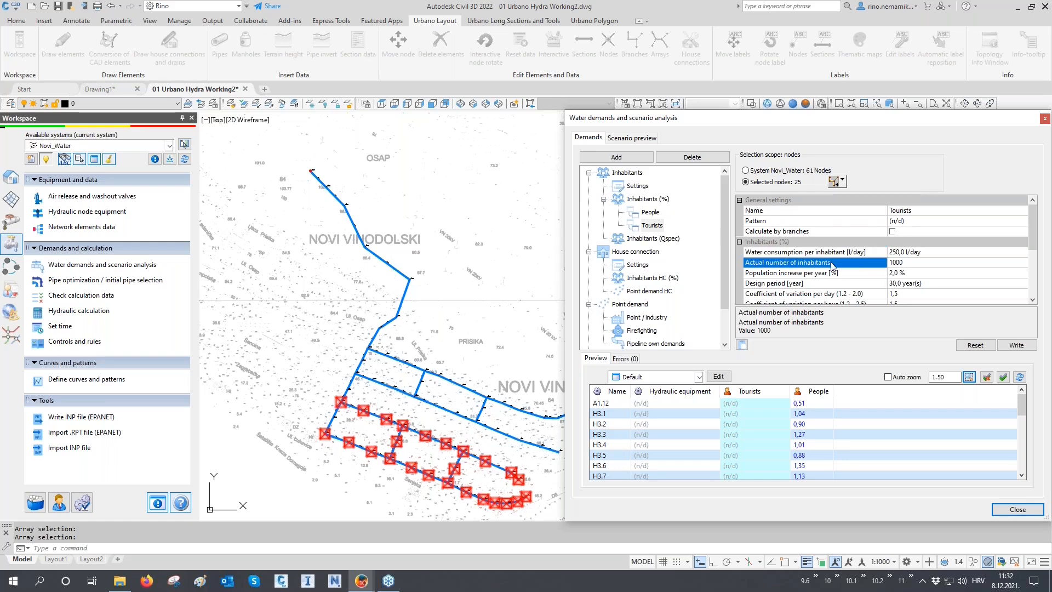
type("1500")
left_click(859, 274)
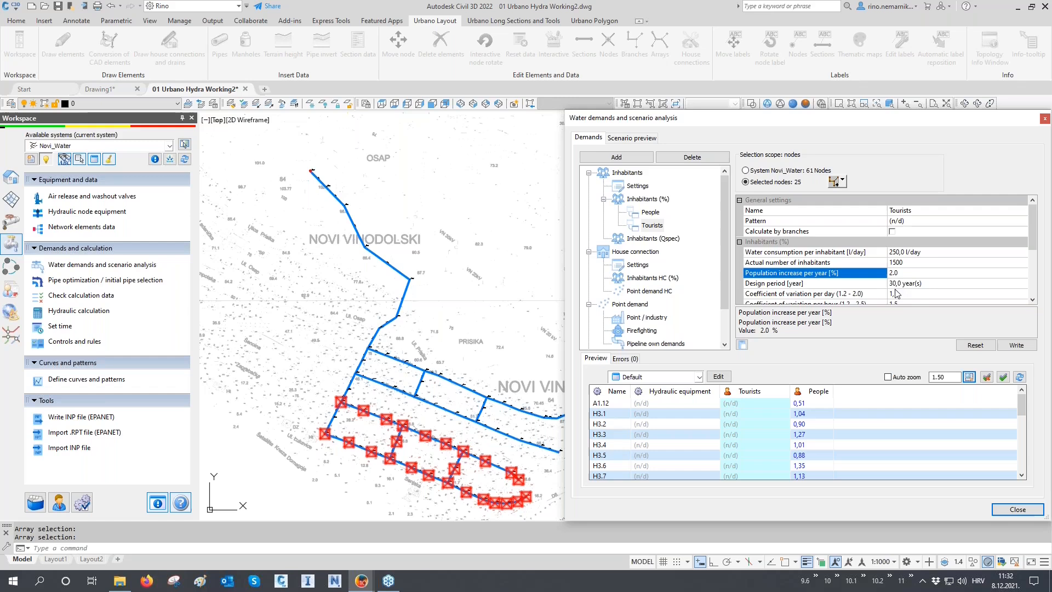
- Review the Tourists demand's design period, total section length, maximum hourly demand in l/s and specific demand per metre
left_click(873, 285)
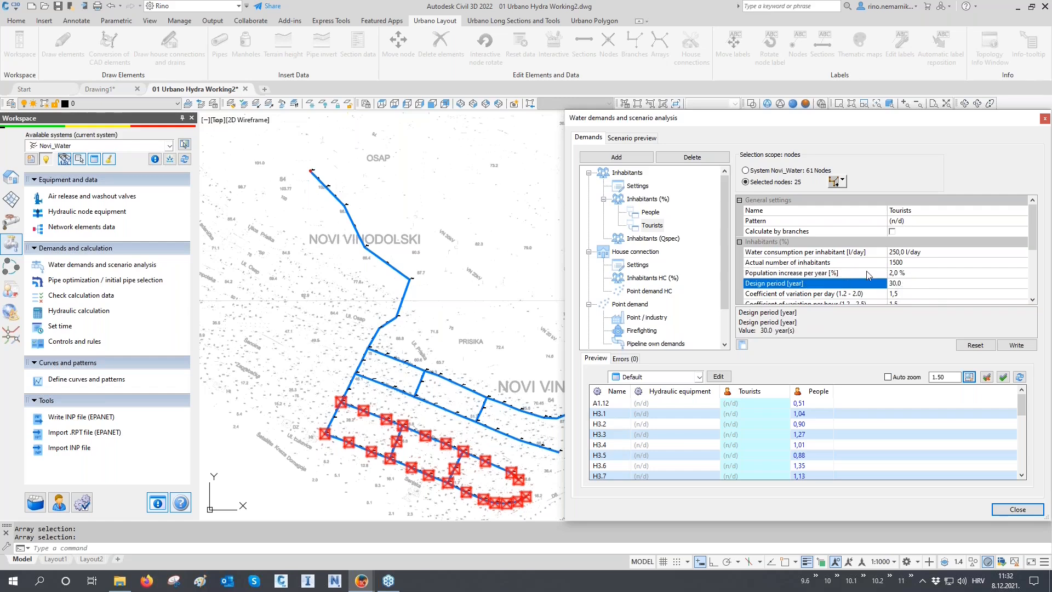
scroll(869, 277, "down", 3)
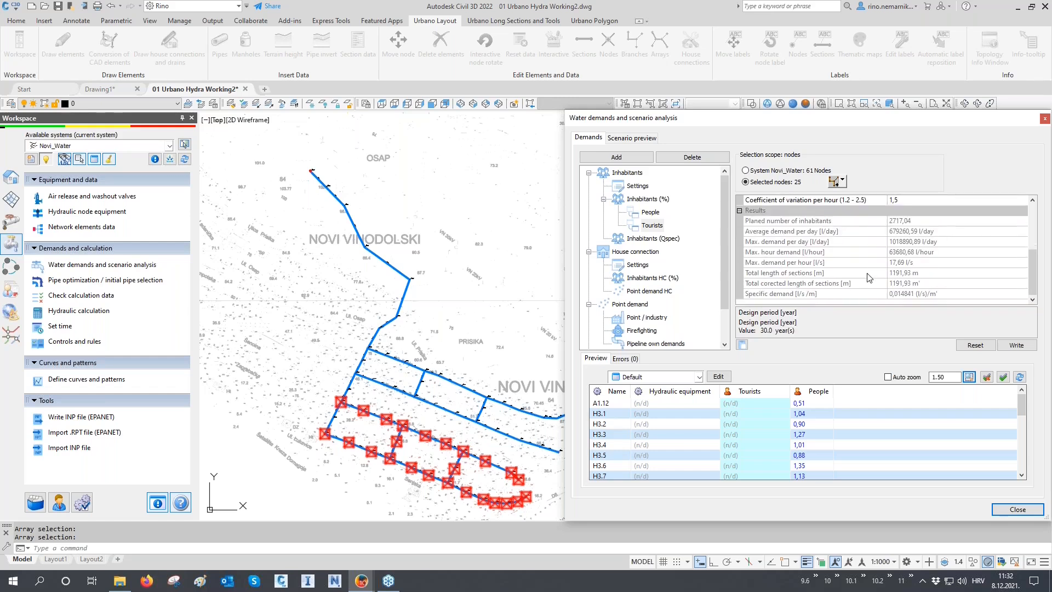
left_click(897, 273)
left_click(817, 265)
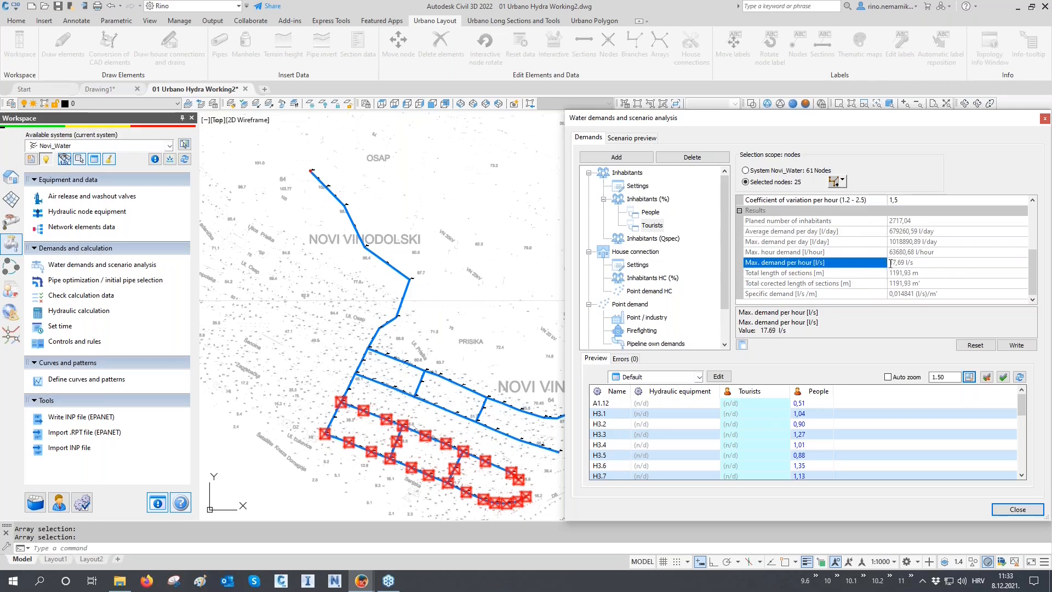
left_click_drag(891, 263, 911, 262)
left_click(883, 294)
left_click_drag(889, 294, 952, 293)
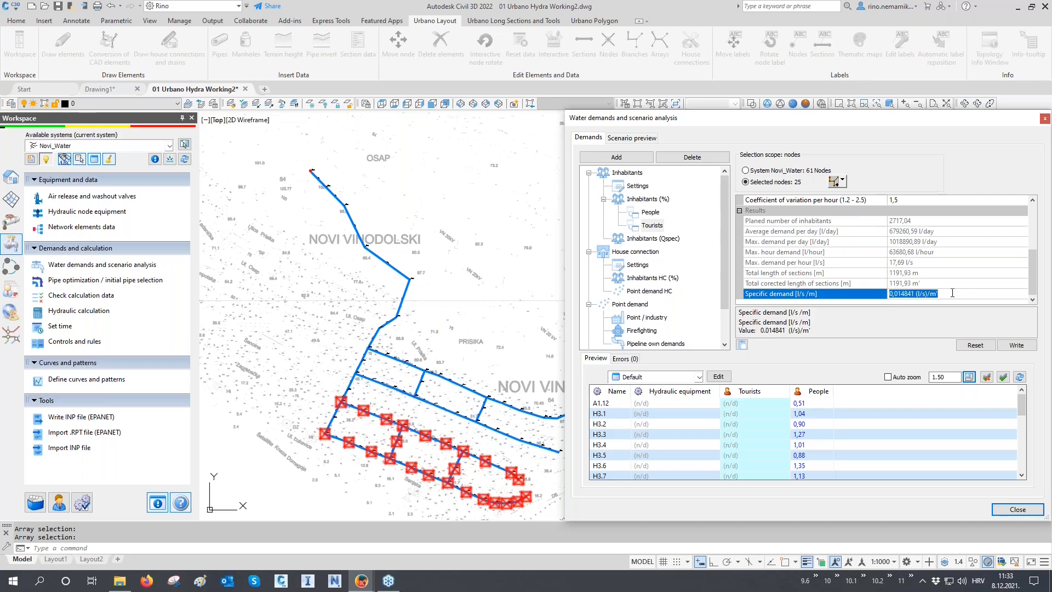
- Write the Tourists demand to its selected nodes and check the values against the People demand
left_click(1010, 345)
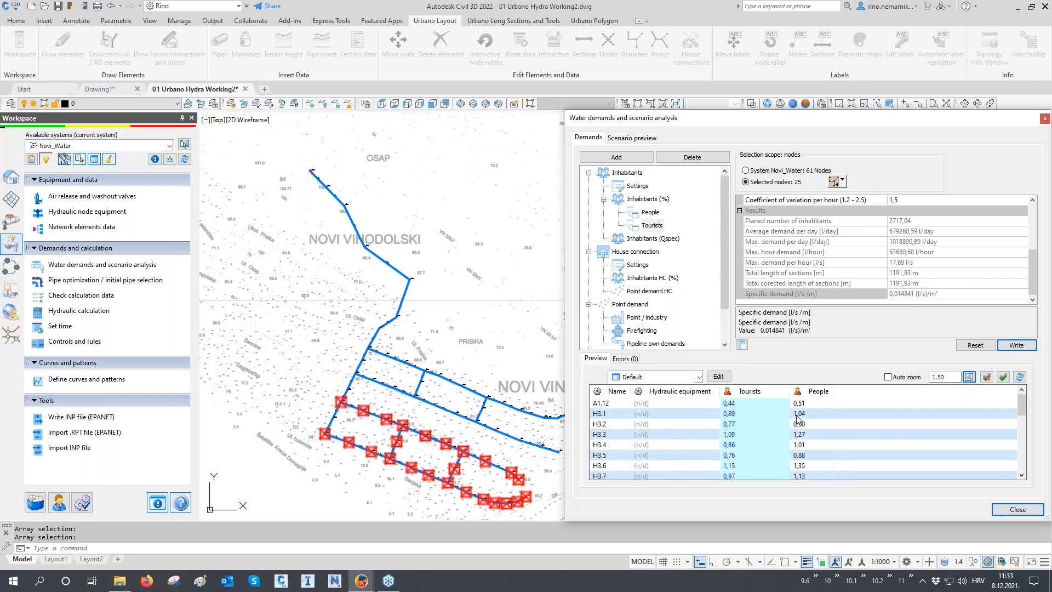
mouse_move(800, 436)
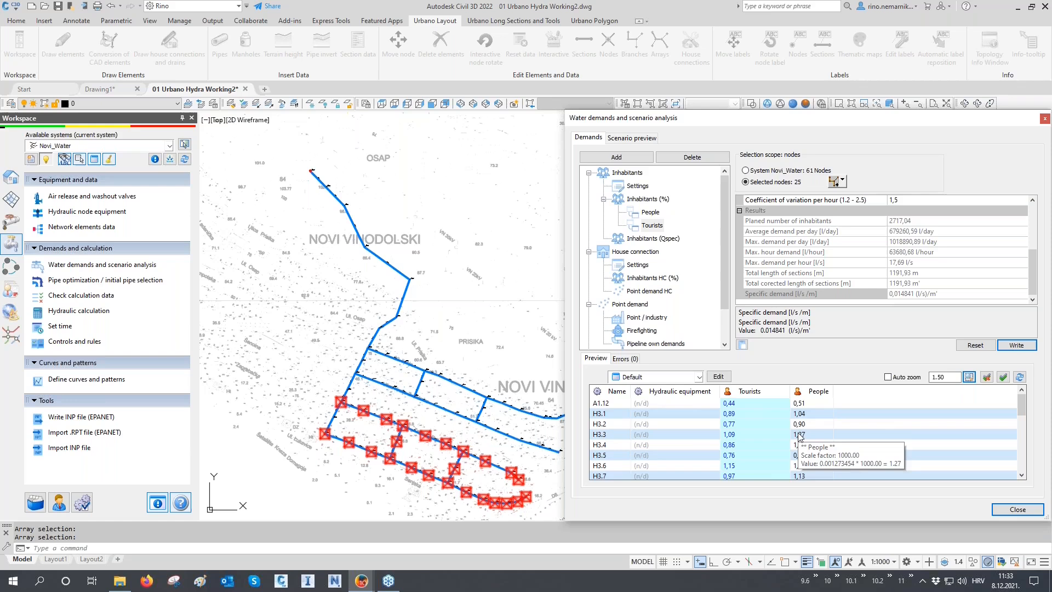
scroll(823, 267, "up", 4)
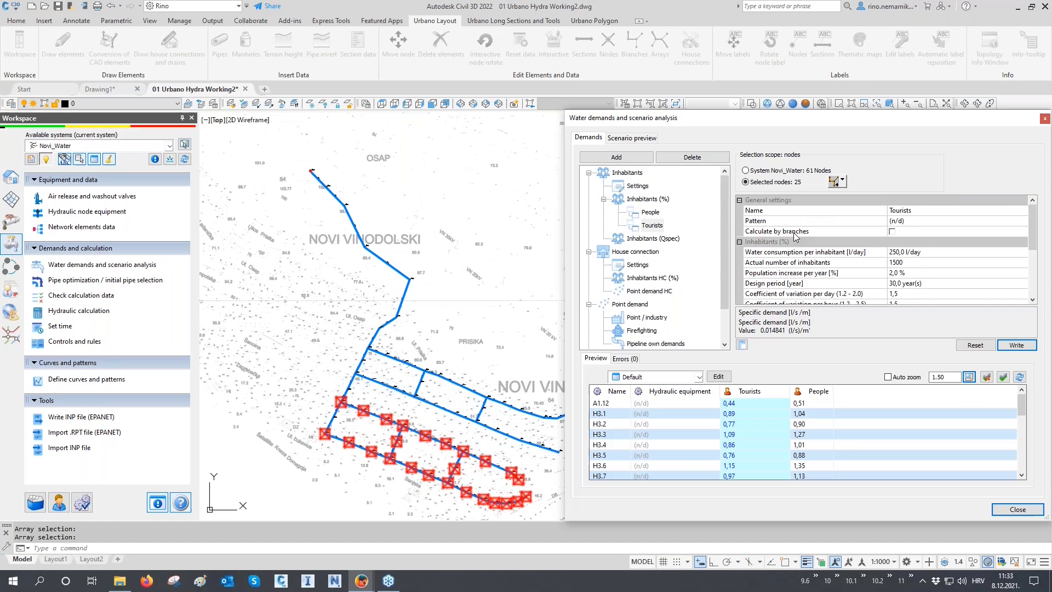
- Add a third Inhabitants (%) demand, name it By branches and enable its calculation by branches
left_click(652, 204)
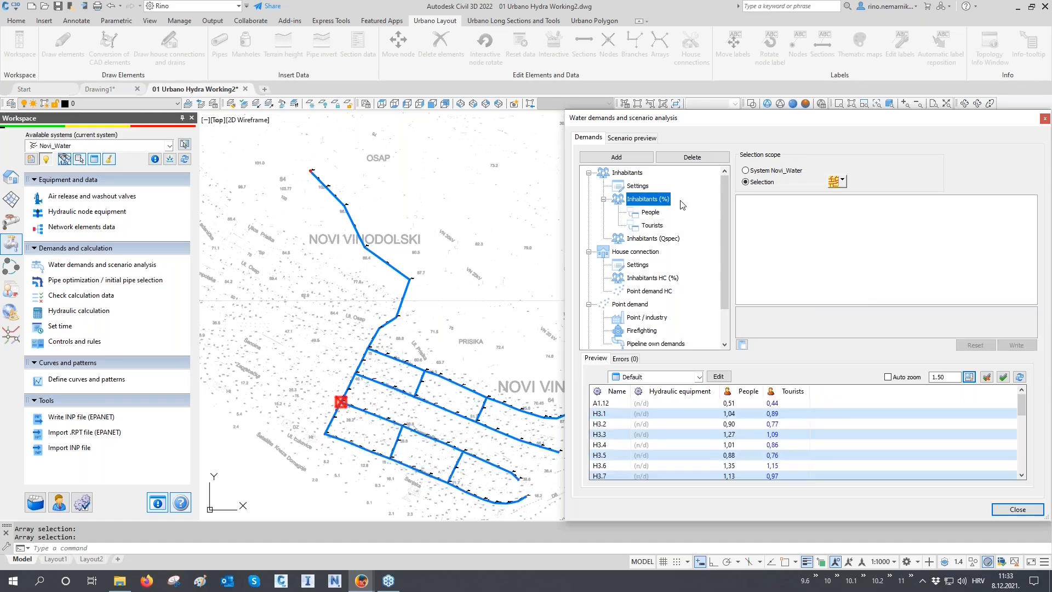
left_click(617, 157)
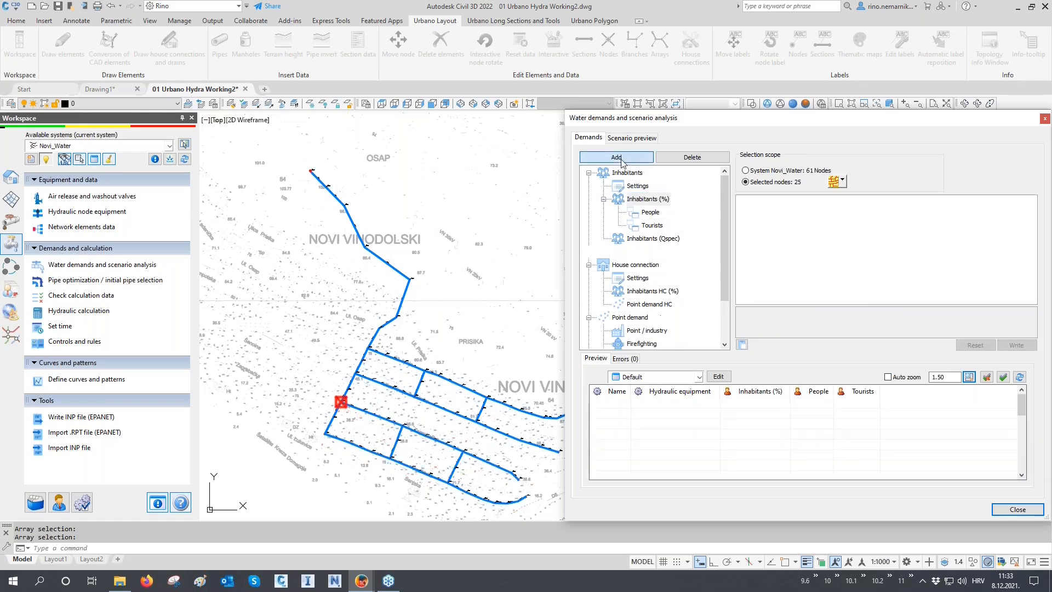
left_click(842, 214)
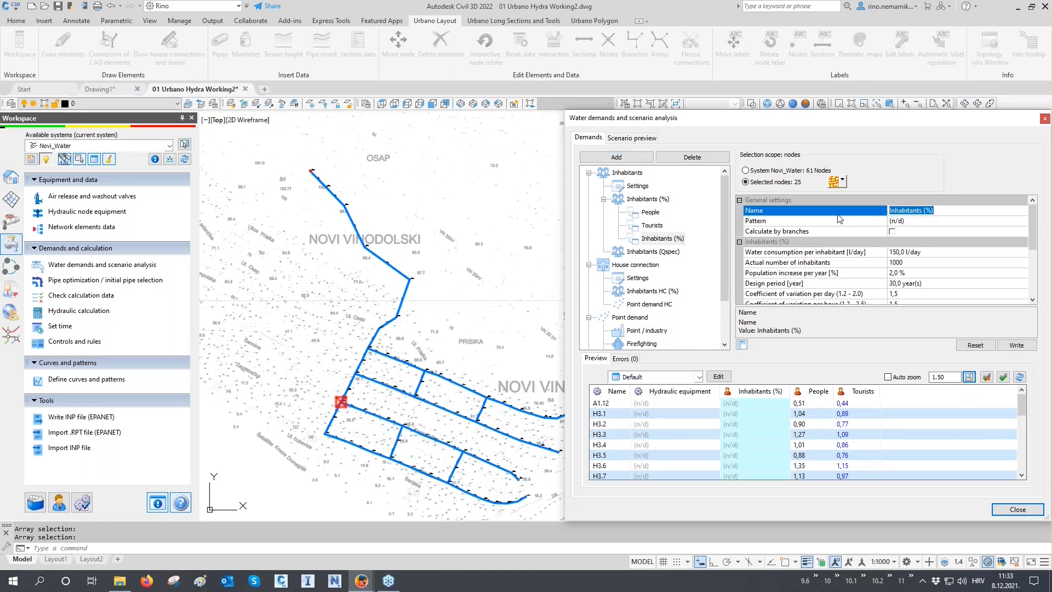
type("By branches")
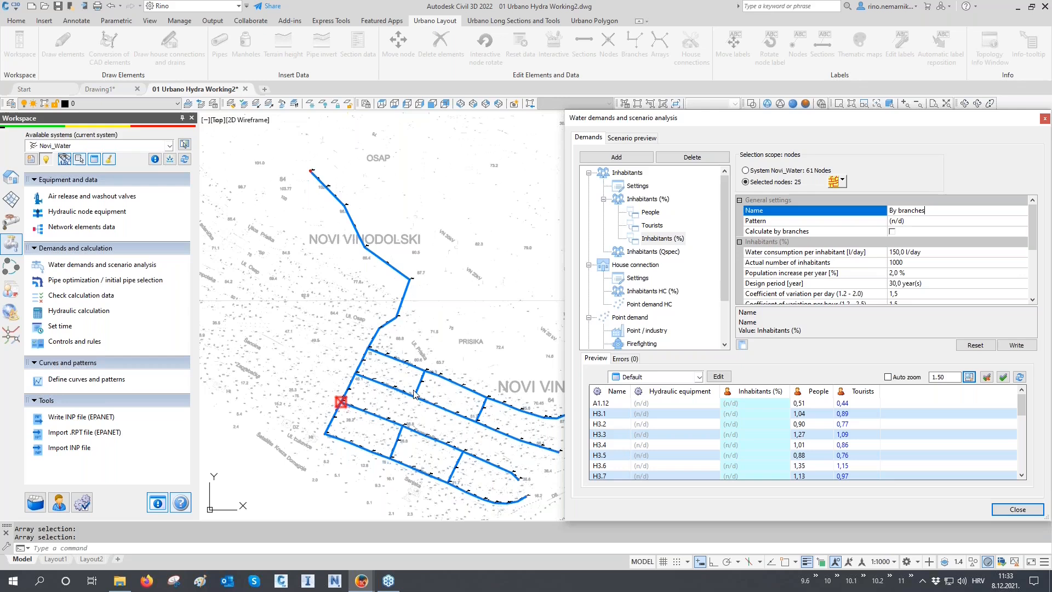
left_click(792, 232)
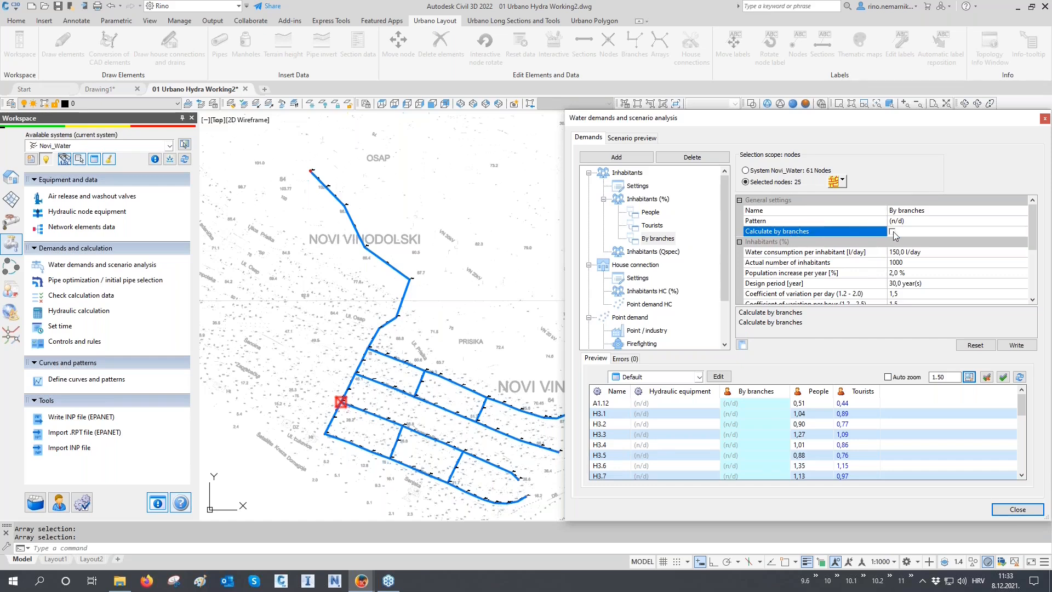
- Limit the By branches demand to the nodes of all street arrays, H1 to H4 and the connecting V1 to V4
left_click(843, 183)
left_click(854, 302)
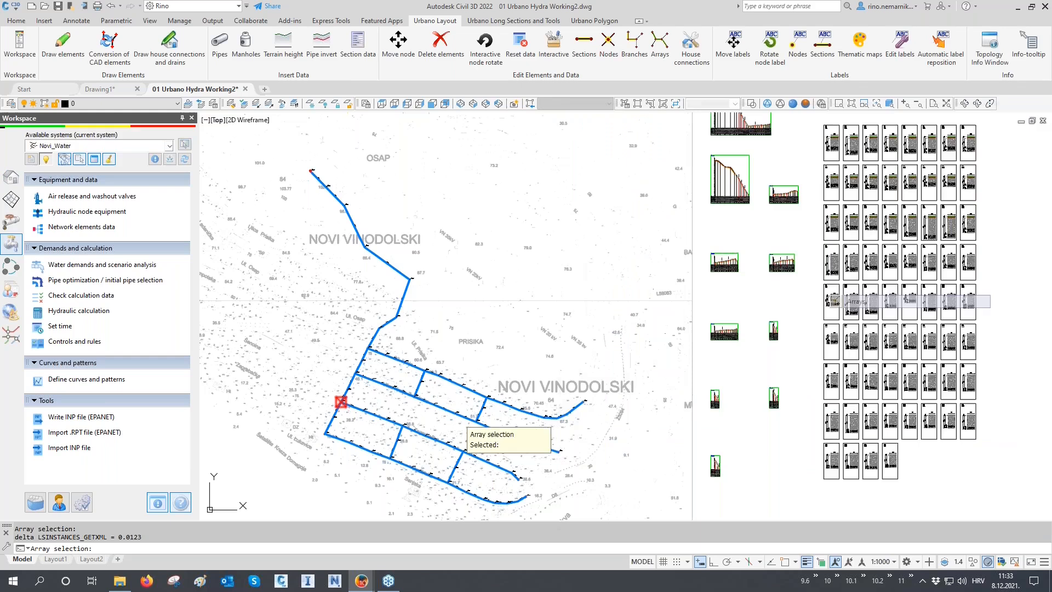
left_click(546, 416)
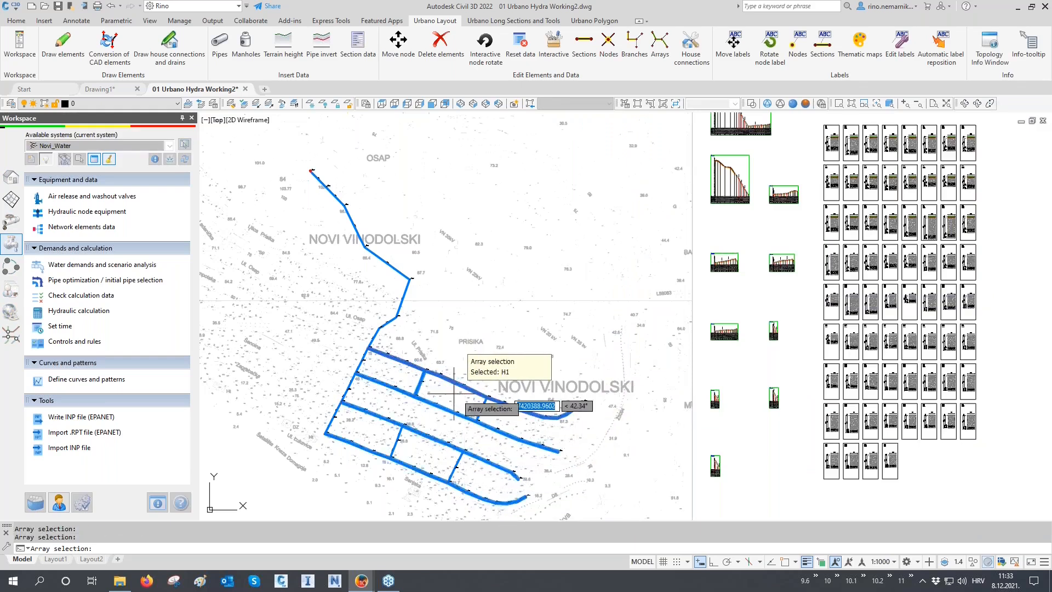
left_click(406, 438)
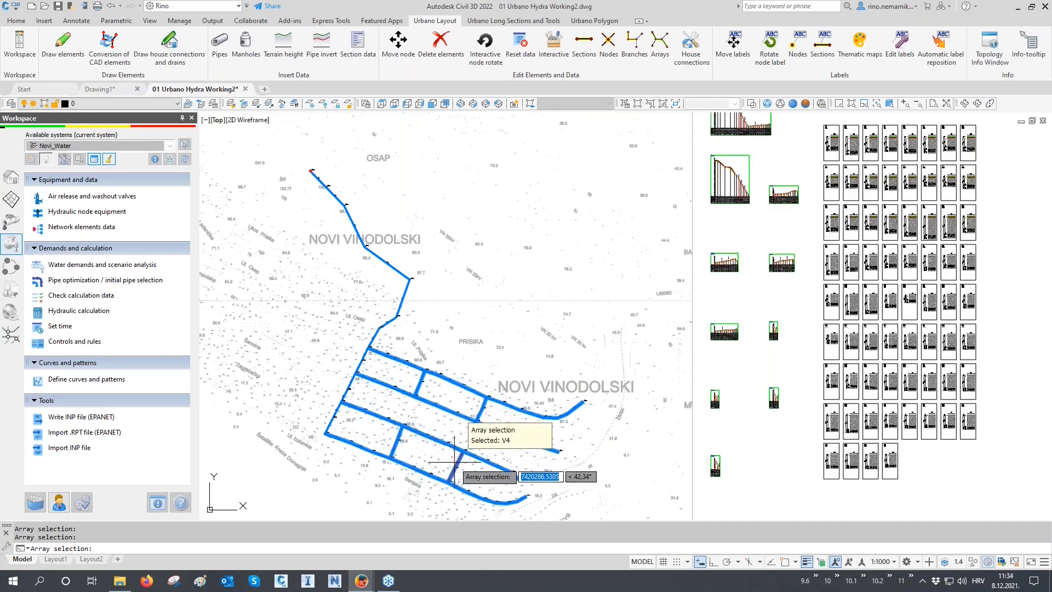
key("Return")
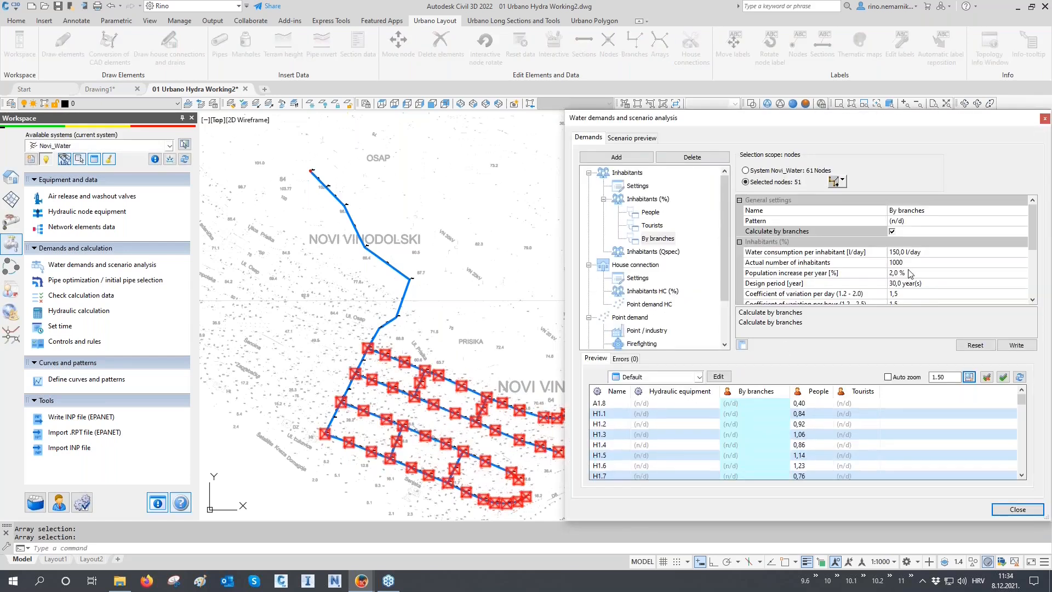
- Set the By branches demand's water consumption to 180 l/day per inhabitant and the actual number of inhabitants to 5000
scroll(910, 274, "down", 3)
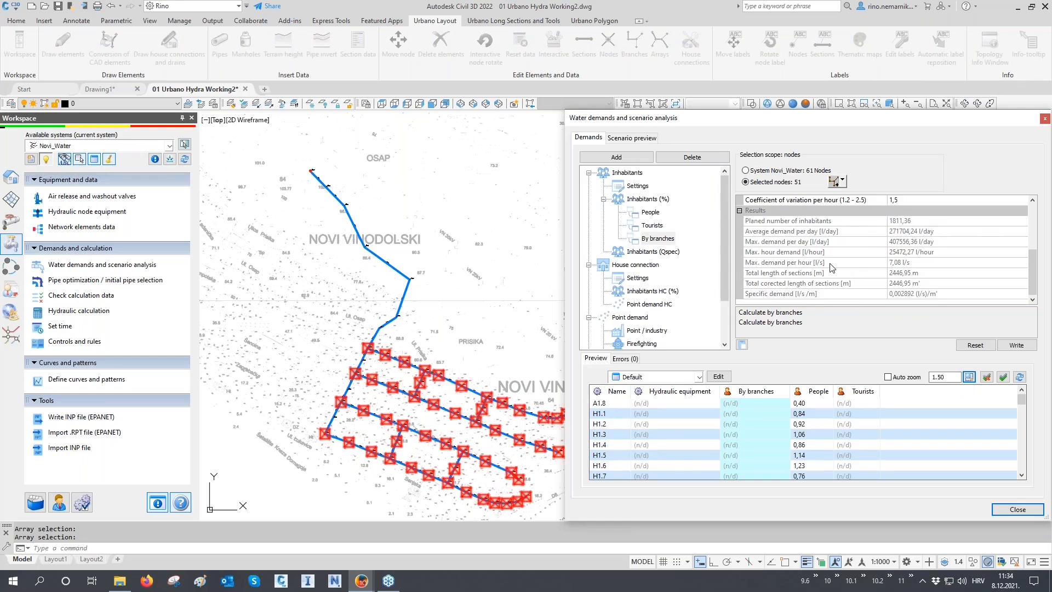
scroll(831, 268, "up", 5)
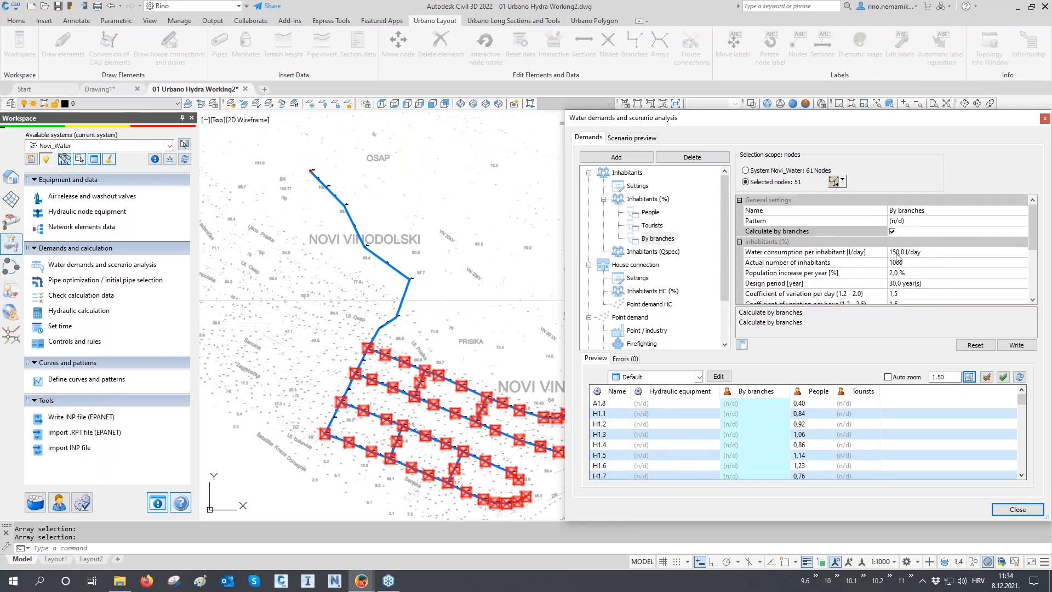
left_click(879, 253)
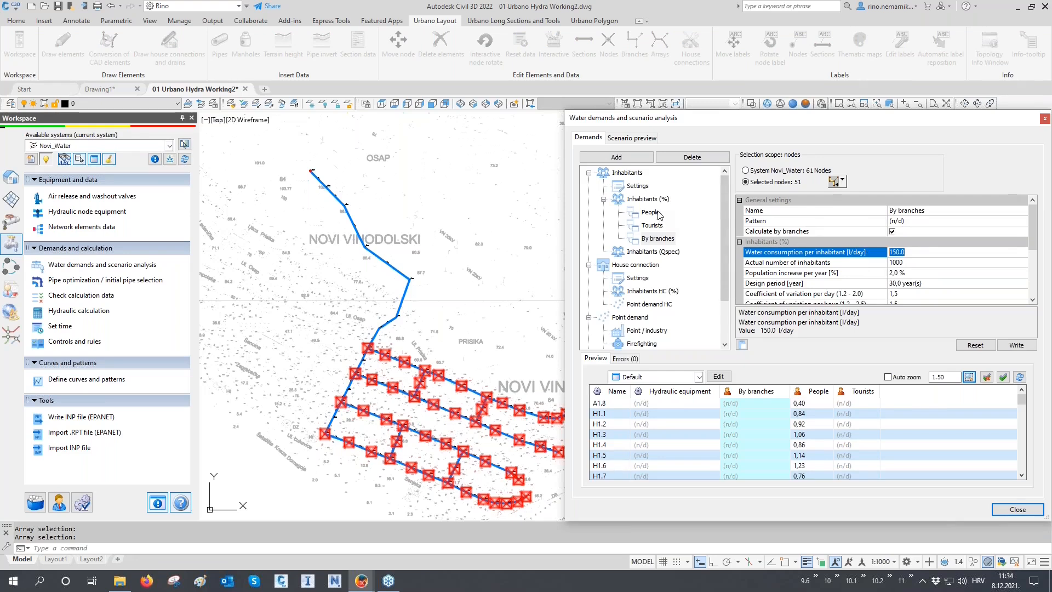
type("180")
left_click(809, 262)
type("50")
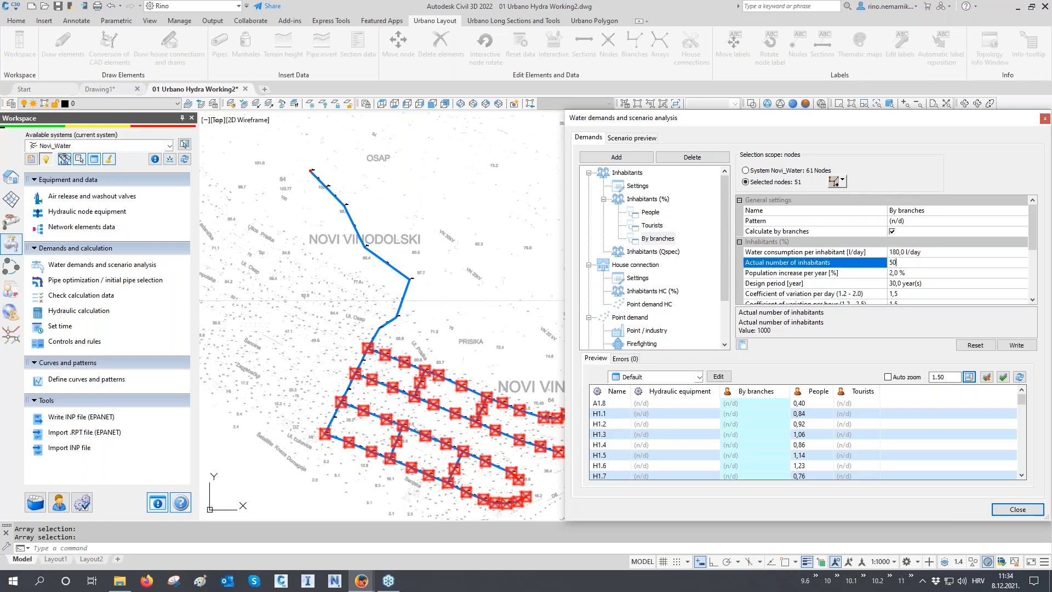
left_click(792, 273)
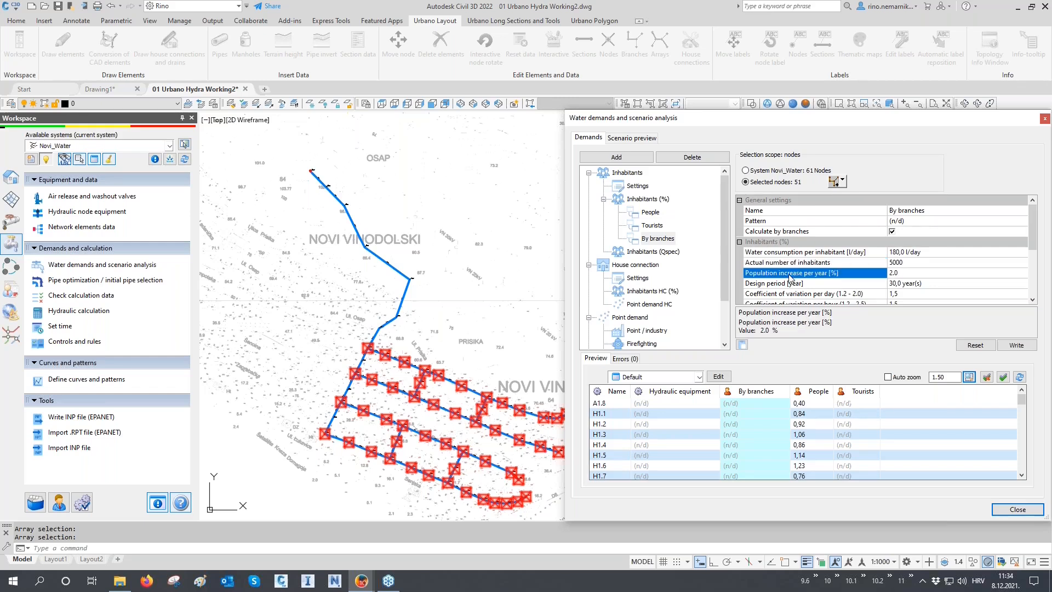
- Review the By branches demand's maximum hourly demand in l/s, total section length and specific demand per metre
scroll(792, 275, "down", 1)
left_click(798, 264)
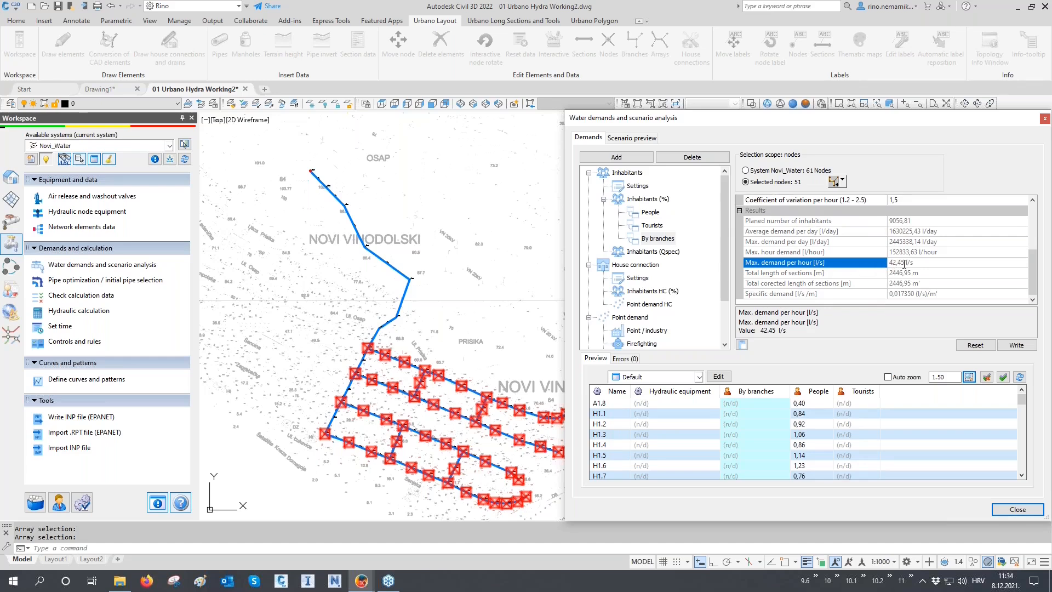
left_click(827, 274)
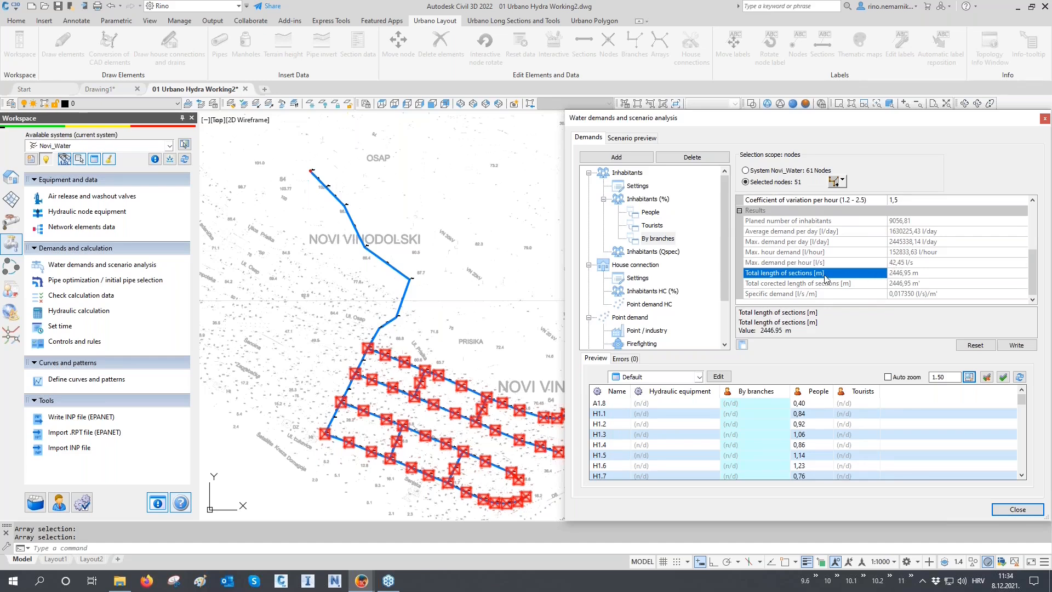
left_click(890, 274)
left_click(893, 294)
left_click_drag(890, 294, 945, 293)
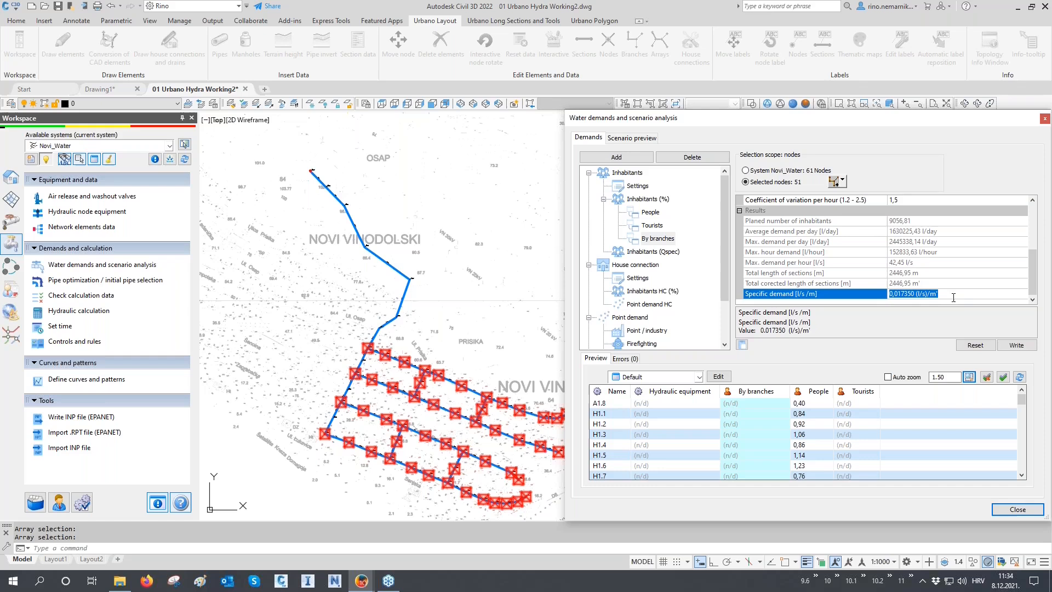
scroll(931, 258, "up", 4)
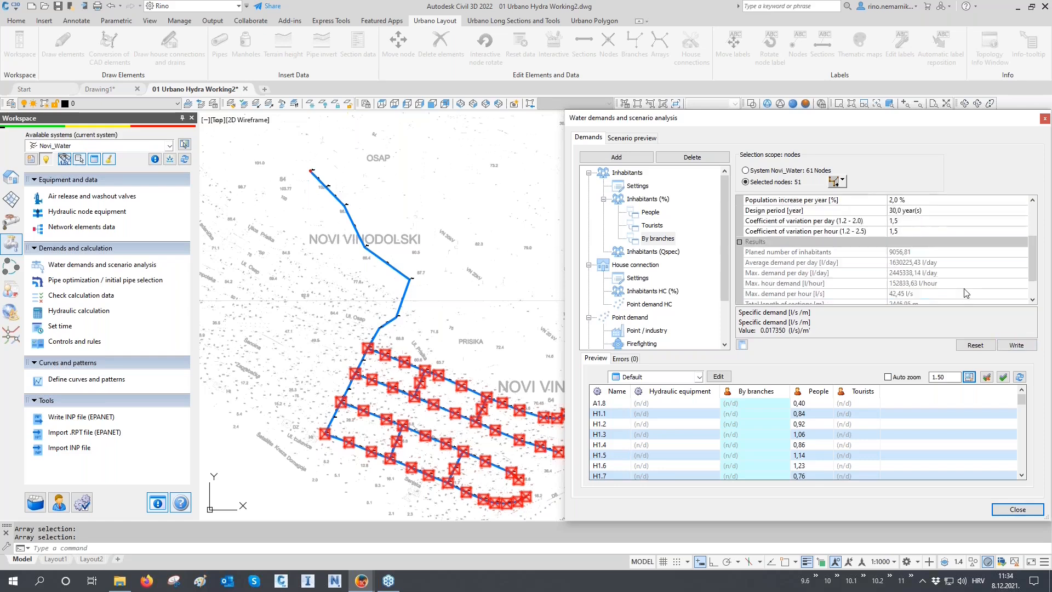
- Write the By branches demand to the selected nodes and sort the preview by its values in descending order
left_click(1015, 345)
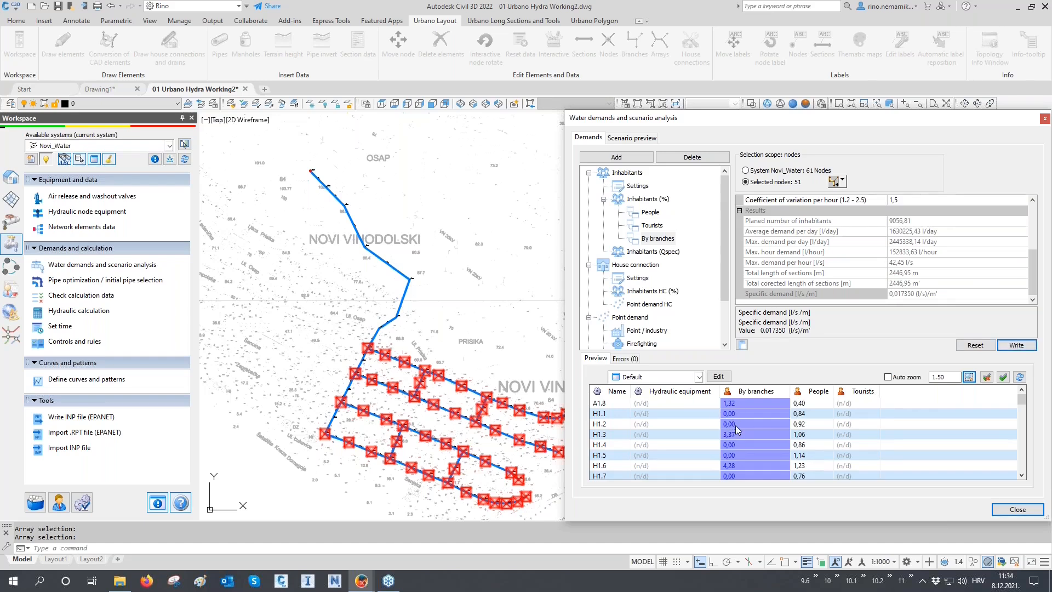
left_click(757, 392)
left_click(756, 392)
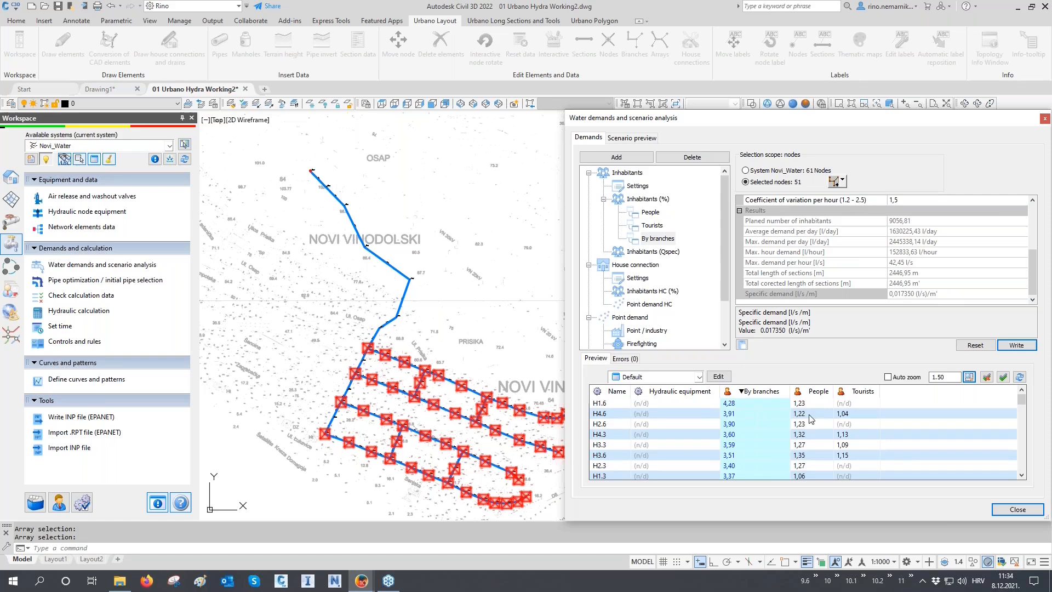
- Highlight in the drawing all nodes with a non-zero By branches demand, from H1.6 to A1.8, and uncover more of the network
left_click(744, 403)
scroll(744, 411, "down", 6)
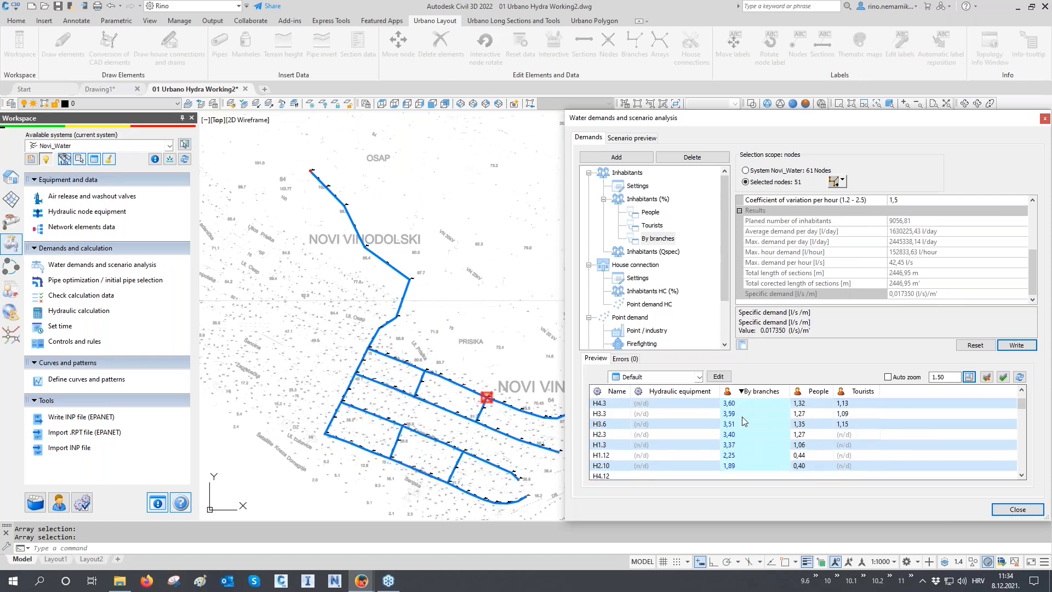
scroll(744, 422, "up", 1)
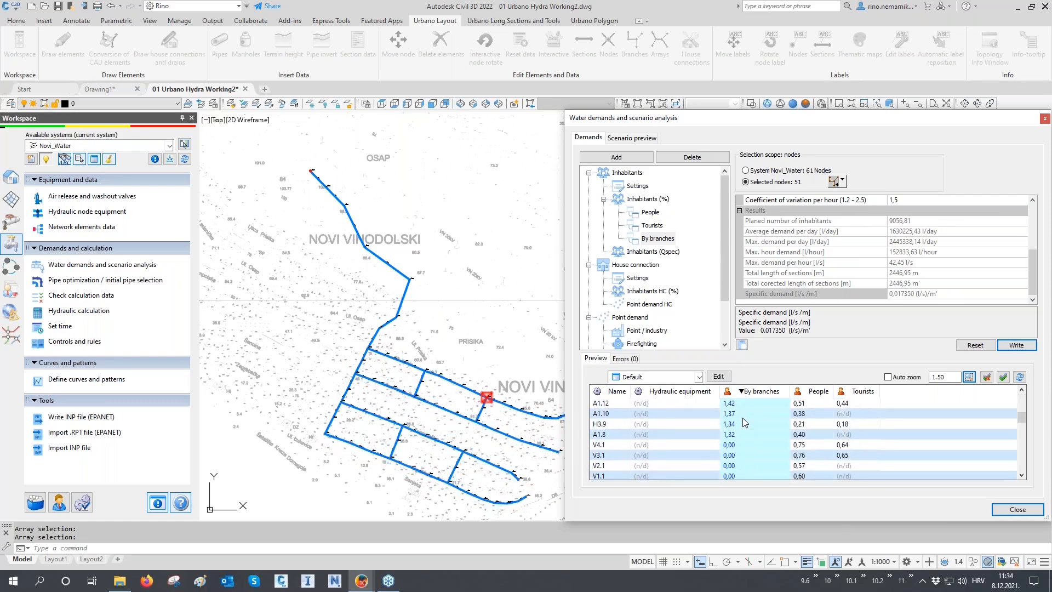
left_click(743, 432, "shift")
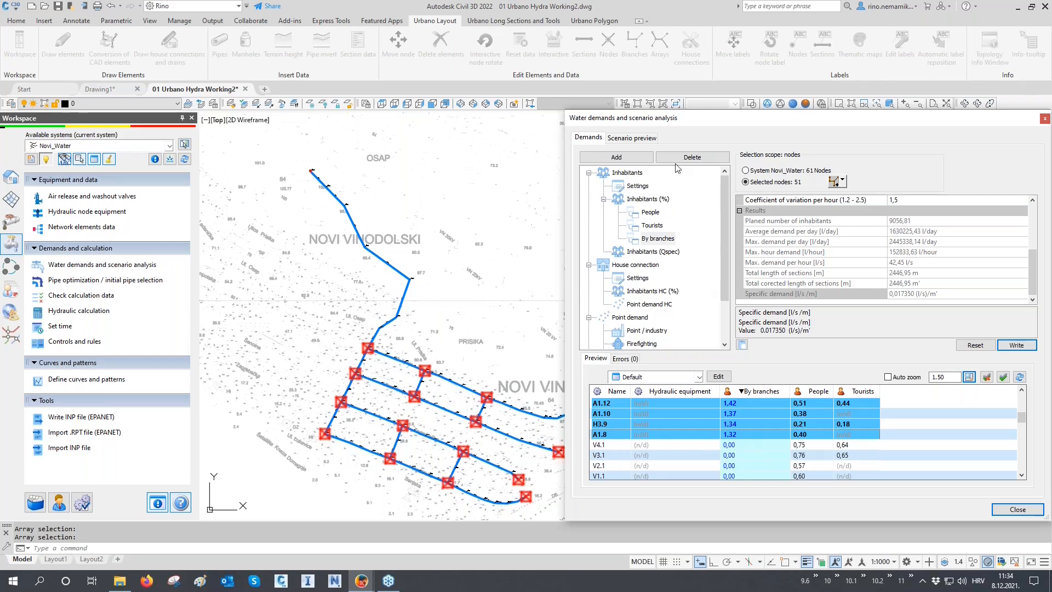
left_click_drag(678, 121, 702, 123)
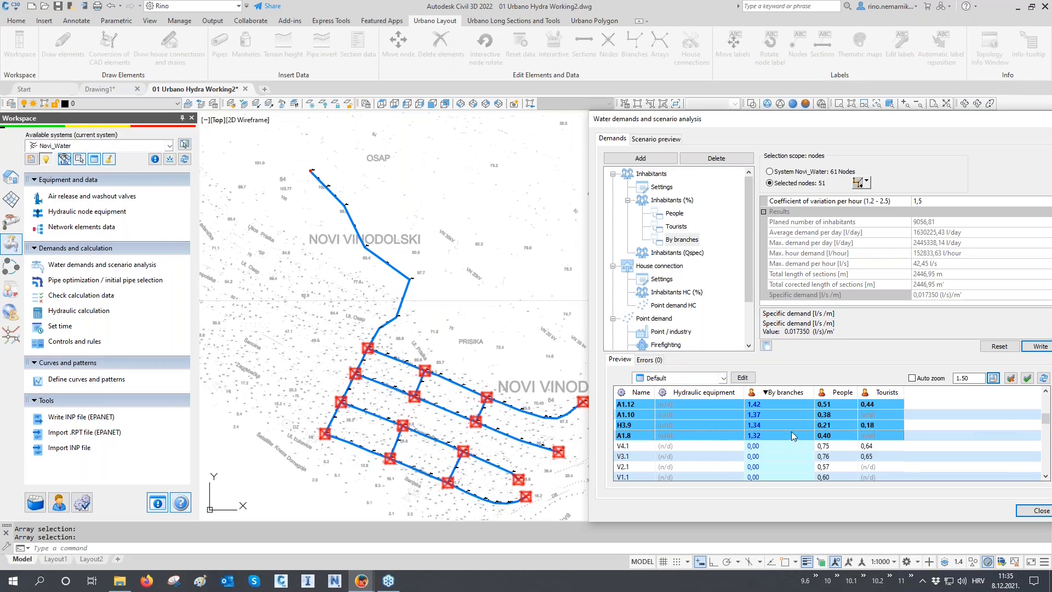
- Highlight in the drawing all nodes with a zero By branches demand, from V4.1 to H1.1
scroll(785, 430, "up", 4)
scroll(784, 428, "down", 5)
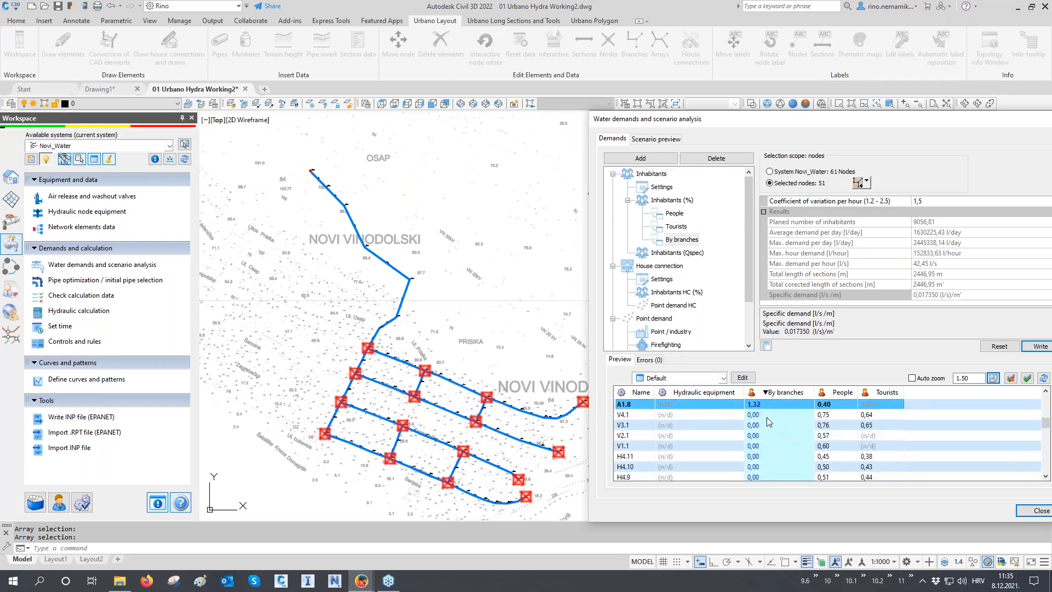
left_click(766, 415)
scroll(765, 424, "down", 5)
scroll(765, 432, "down", 6)
left_click(767, 466, "shift")
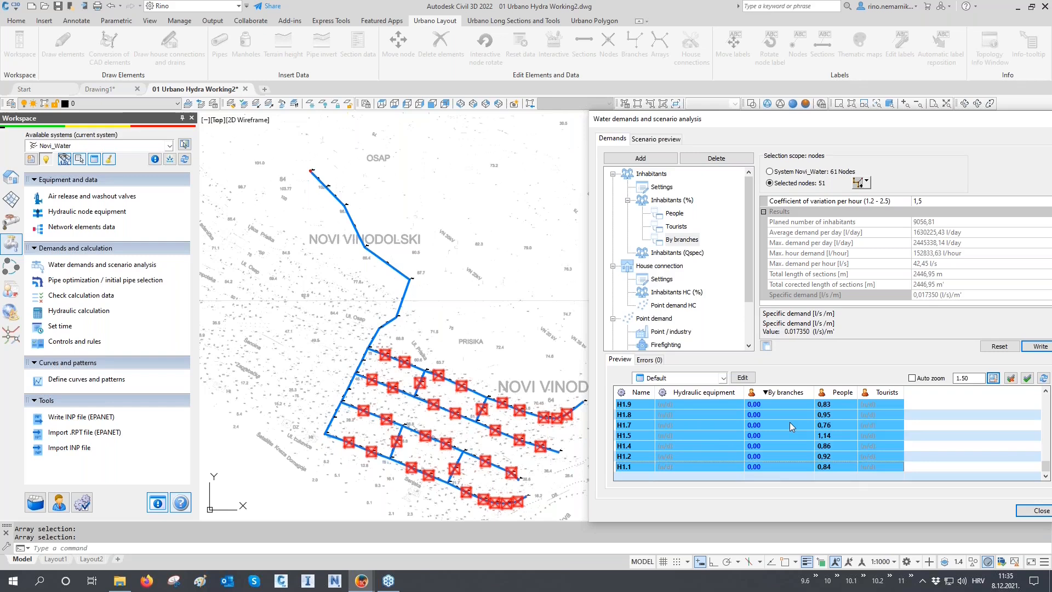
- Compare node H1.6's By branches and People demands and examine the specific demand and total corrected section length
scroll(787, 422, "up", 15)
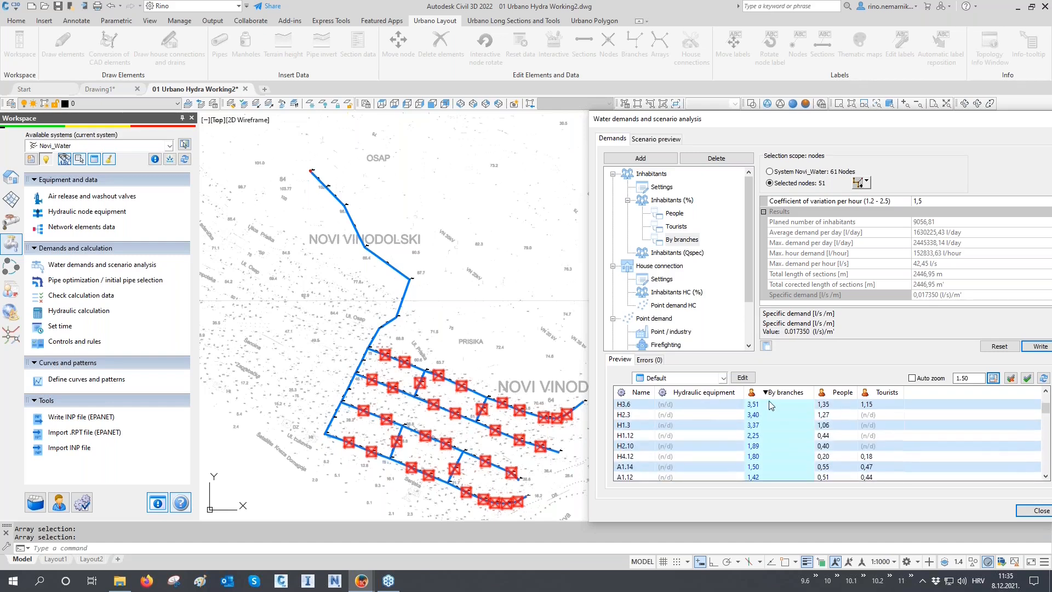
scroll(769, 460, "up", 2)
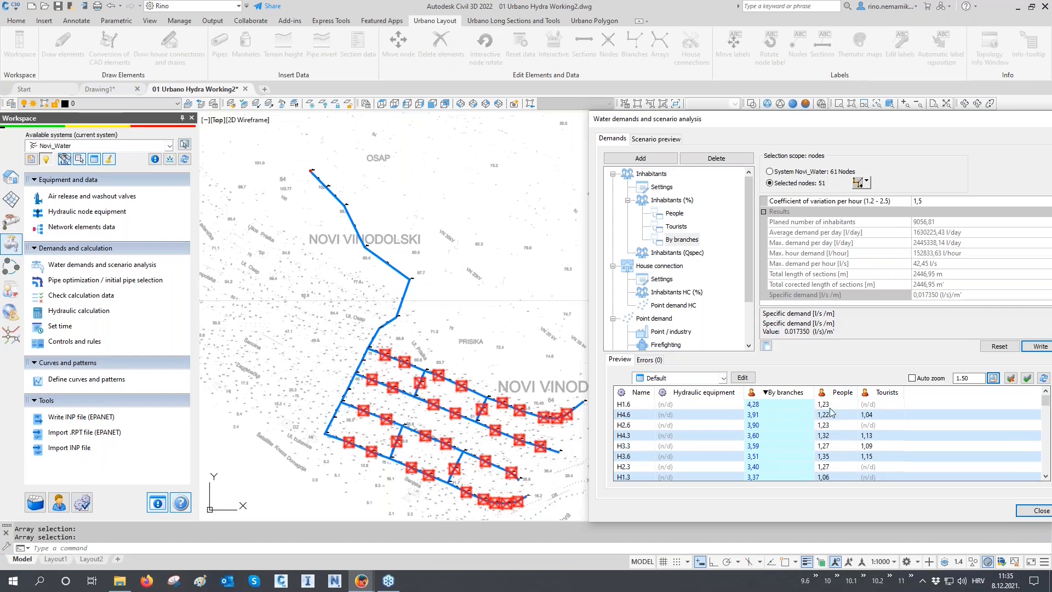
mouse_move(829, 416)
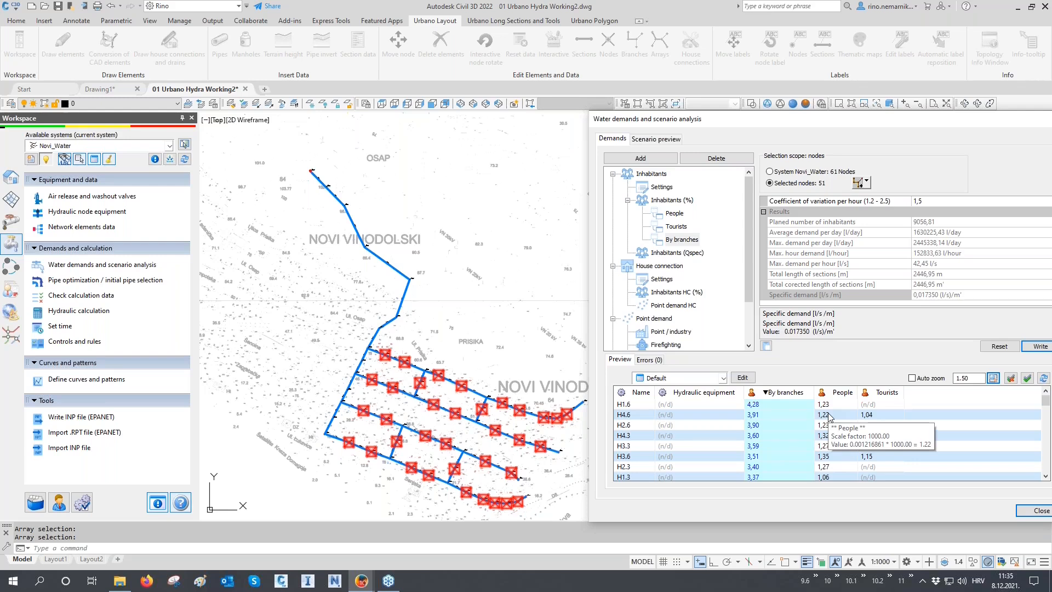
left_click(772, 404)
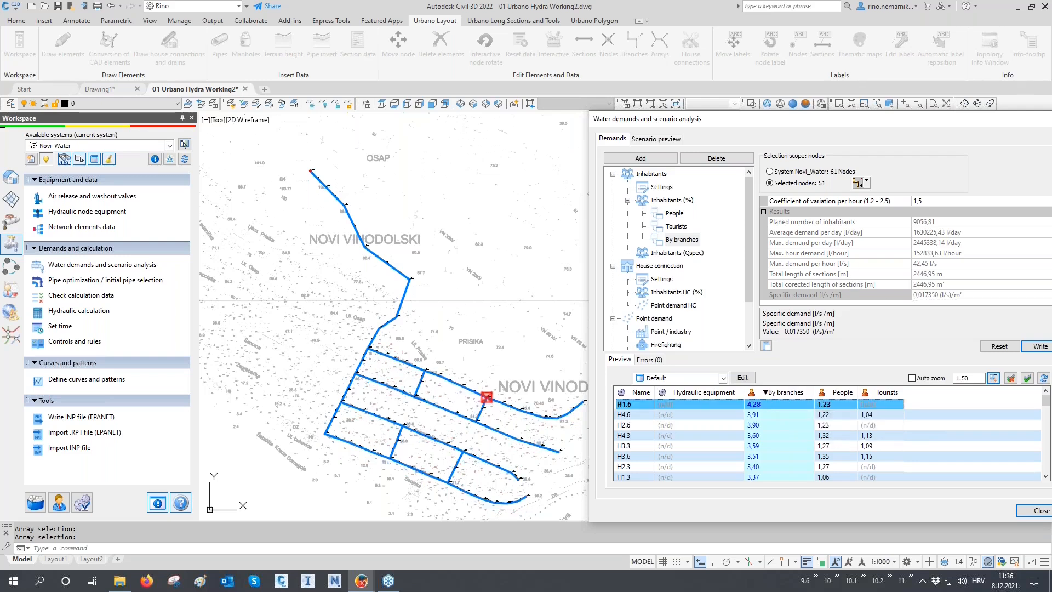
left_click_drag(914, 295, 965, 295)
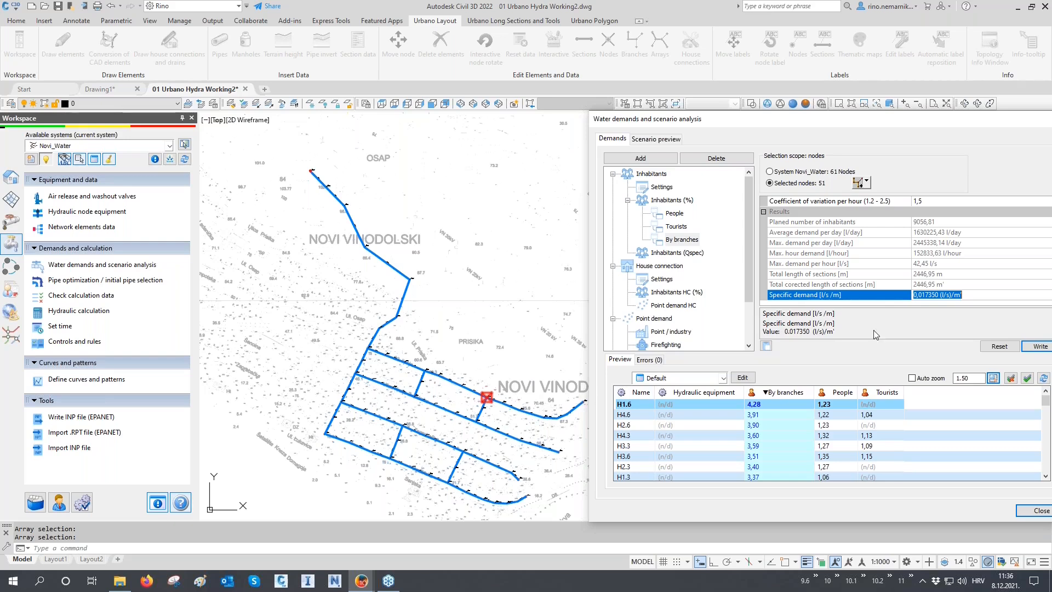
left_click(787, 286)
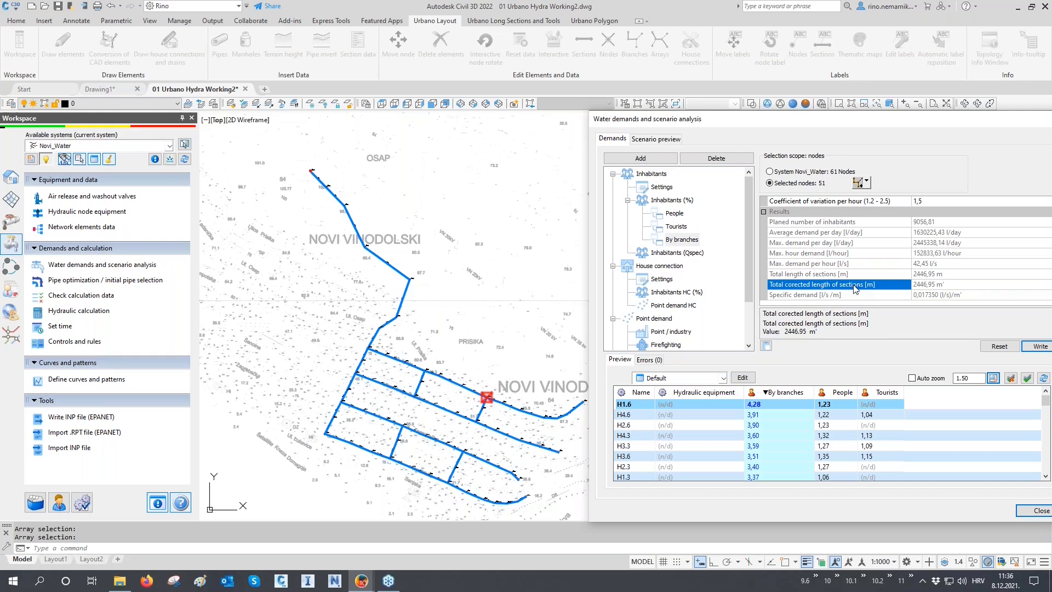
- Add a fourth demand under Inhabitants (%) and name it "Virtual lengths"
left_click(659, 202)
left_click(641, 158)
left_click(683, 253)
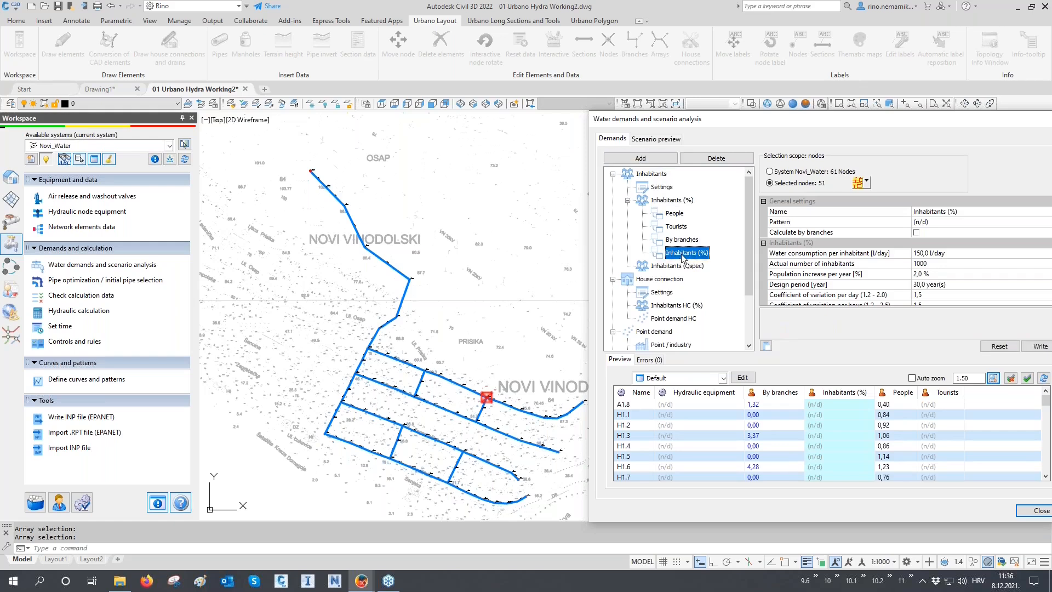
left_click(683, 255)
type("Virtual lengths")
key("Return")
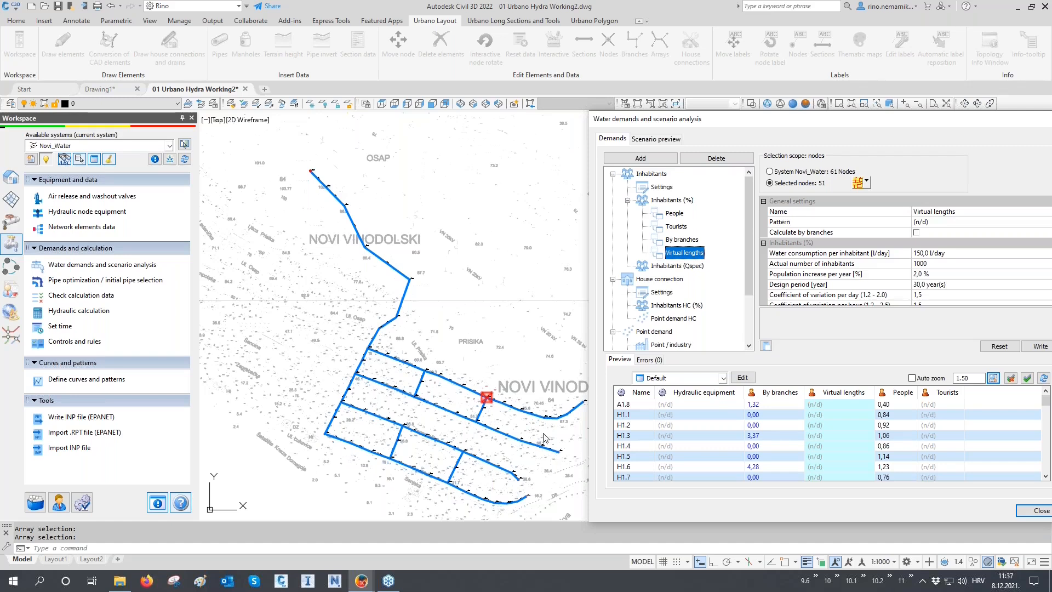
- In the Inhabitants section settings, select array H4's sections and write a population density factor of 2 to them
left_click(662, 188)
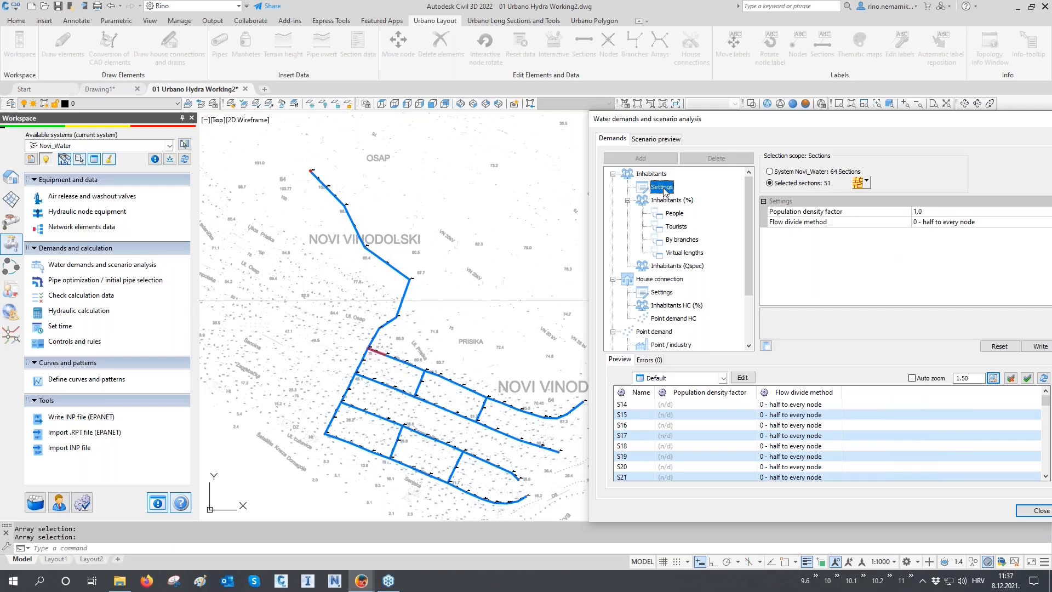
left_click(818, 214)
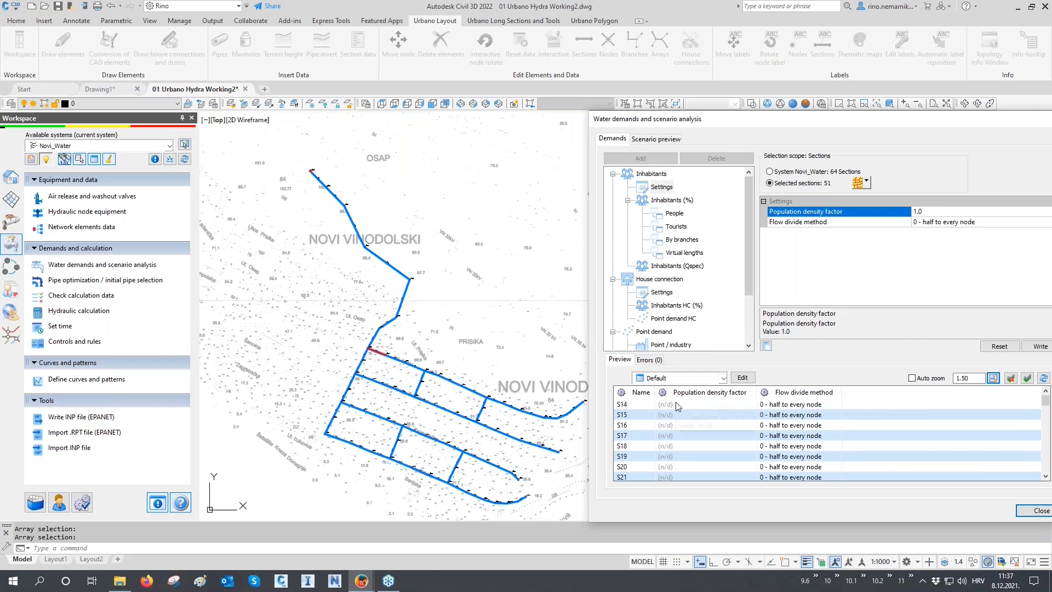
scroll(677, 406, "down", 10)
scroll(677, 406, "up", 8)
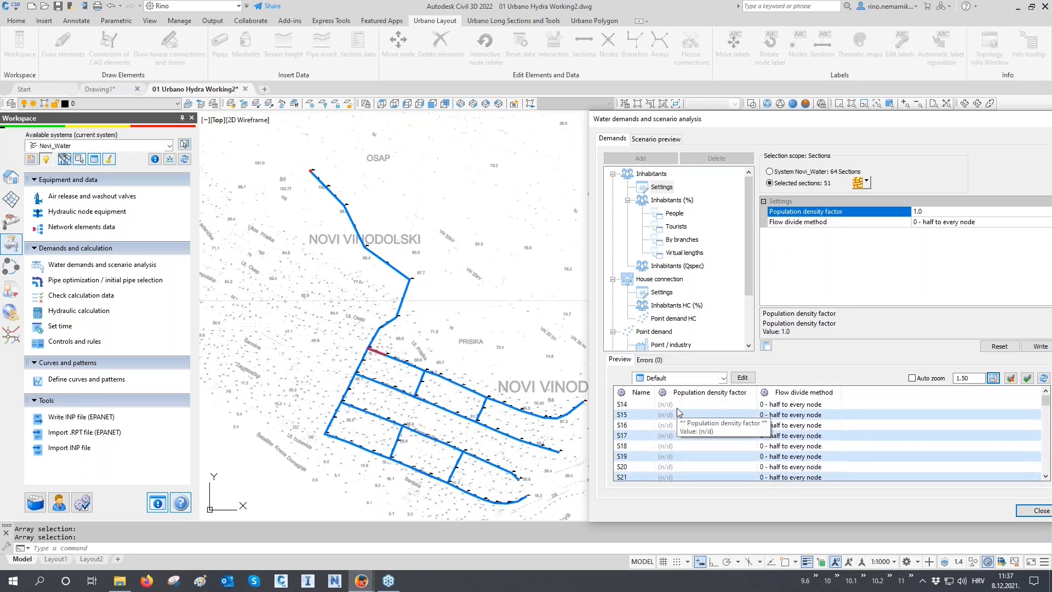
scroll(678, 407, "up", 2)
left_click(866, 181)
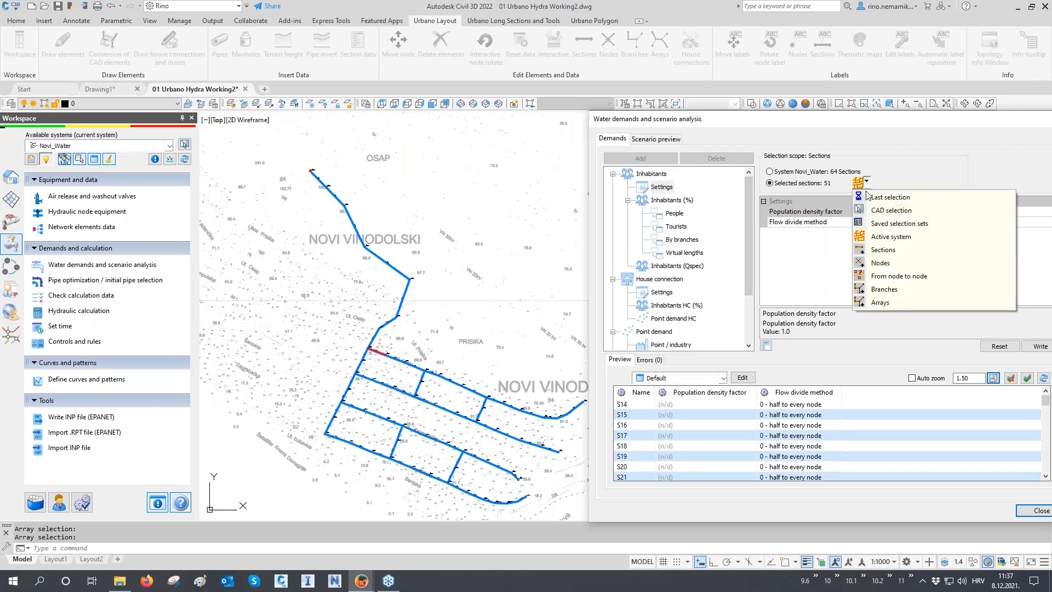
left_click(887, 303)
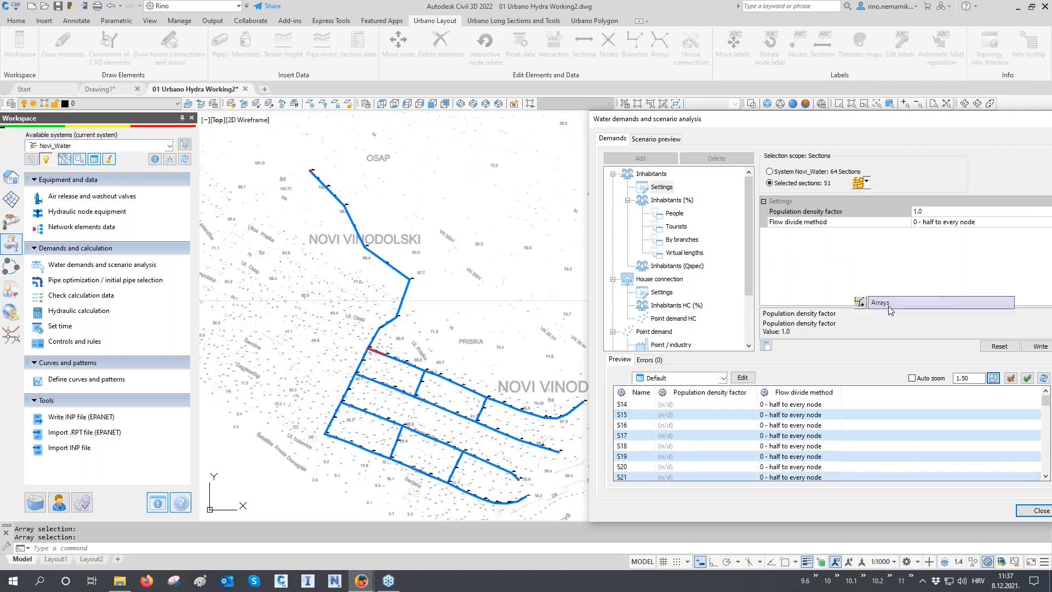
left_click(501, 498)
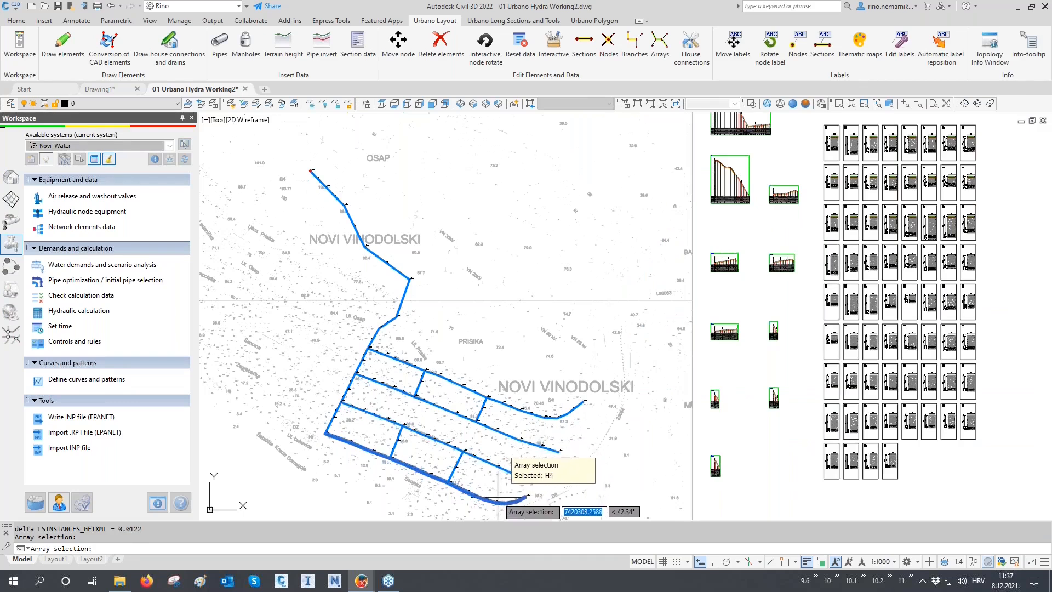
key("Return")
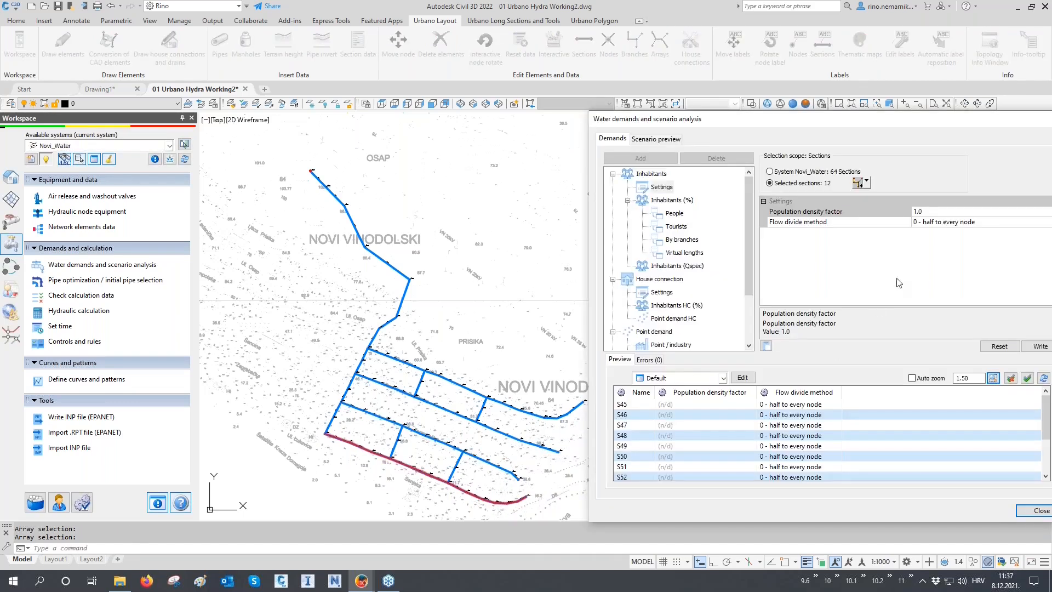
left_click(935, 213)
type("2")
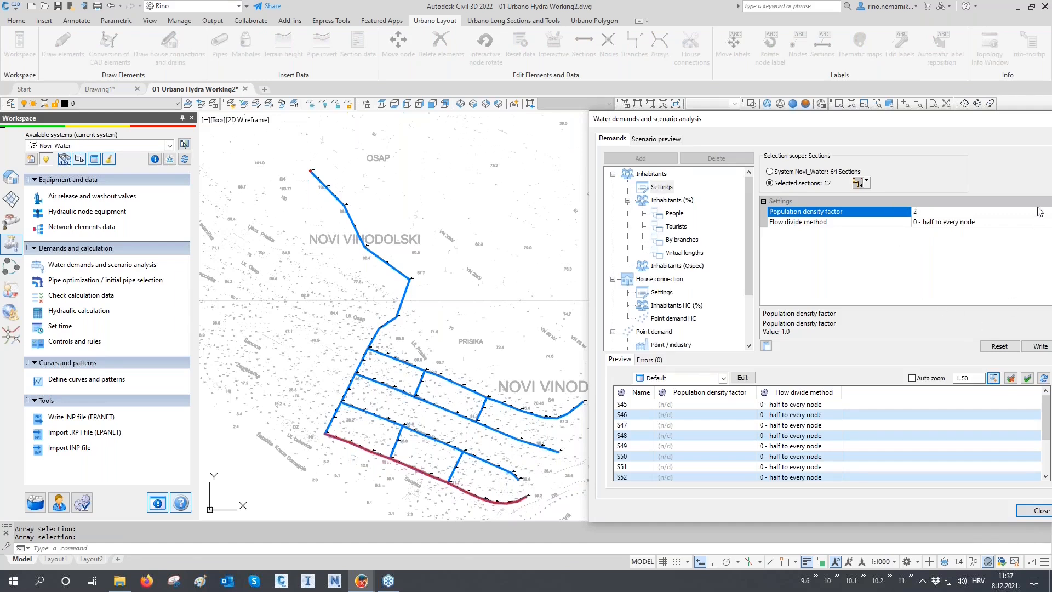
left_click(1040, 172)
left_click(1040, 345)
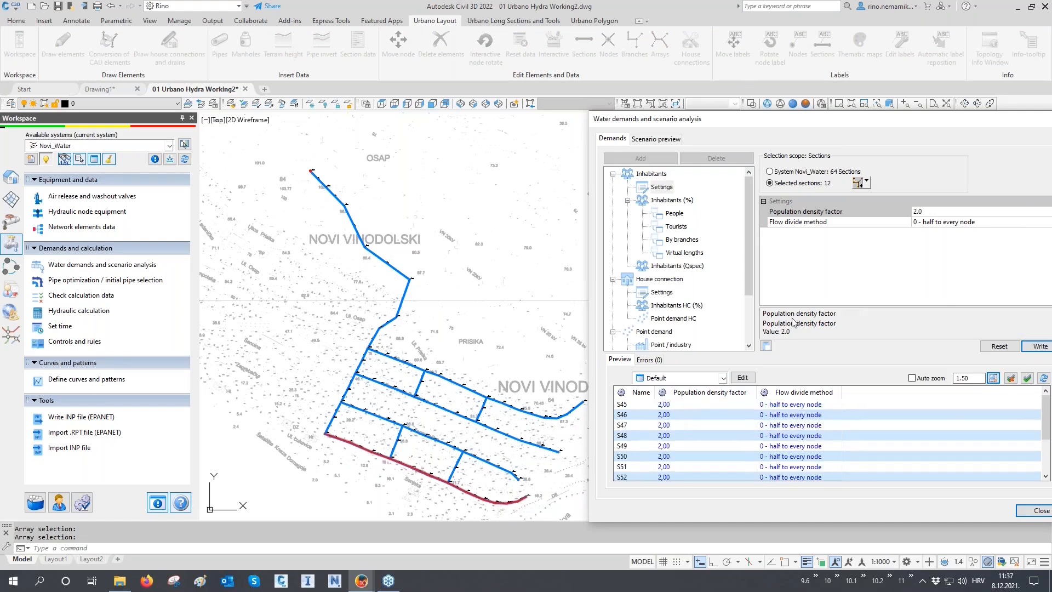
- Select array H1's sections and write a population density factor of 0.5 to them
left_click(858, 183)
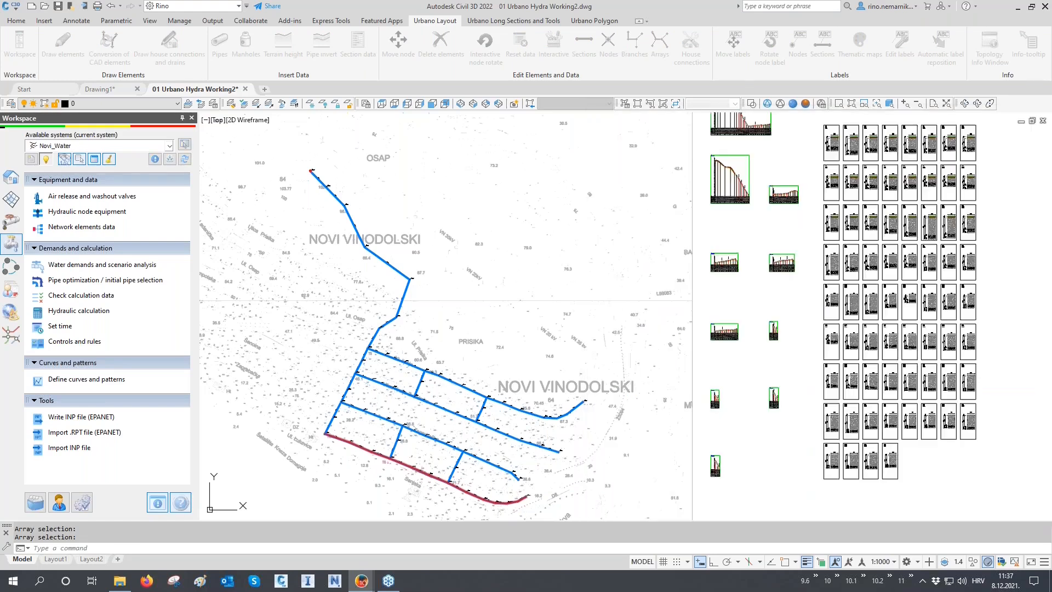
left_click(546, 415)
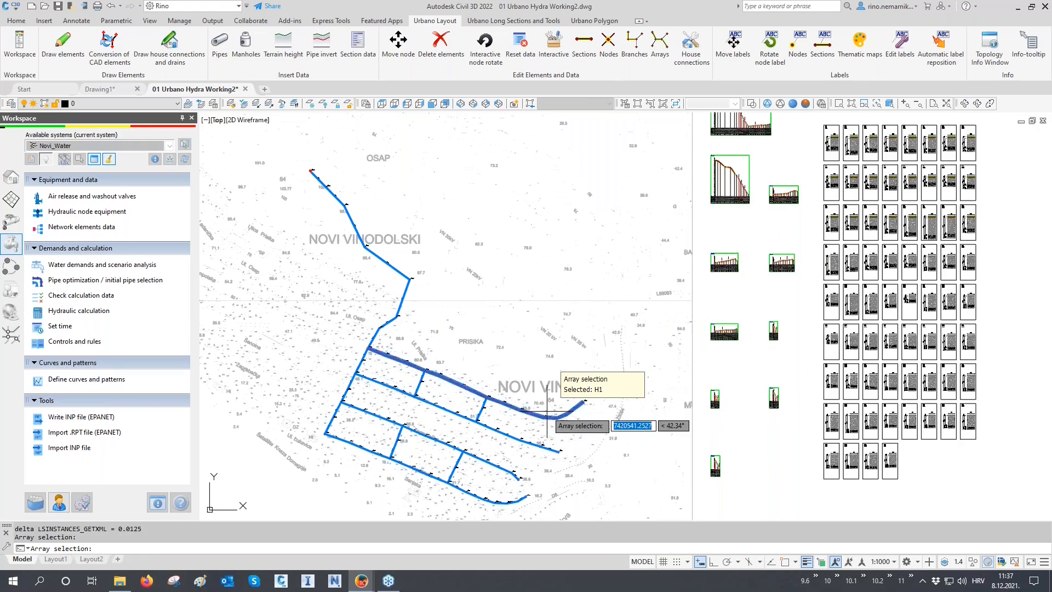
key("Return")
left_click(868, 211)
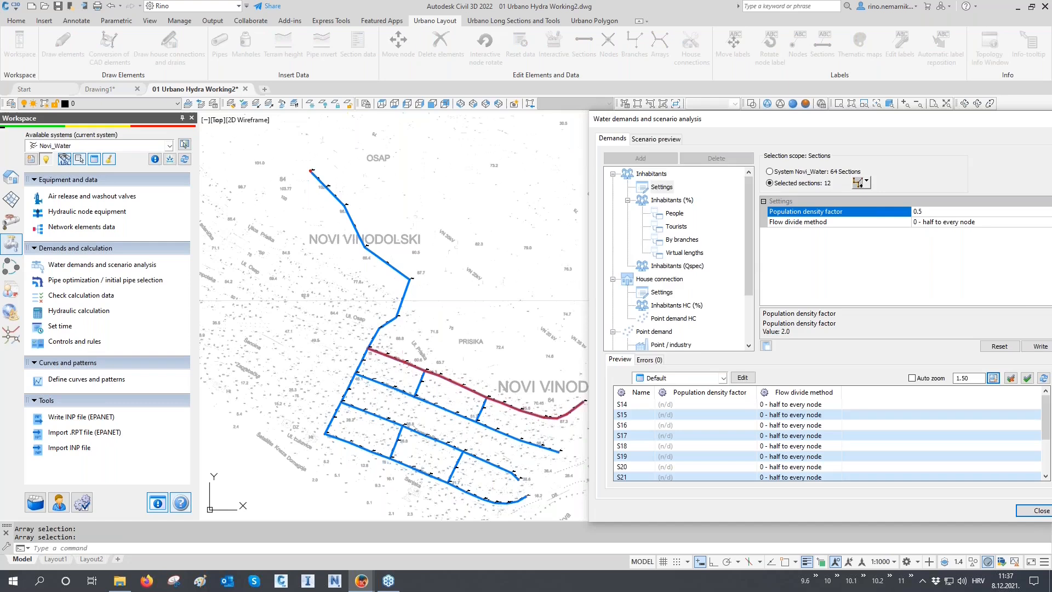
left_click(1034, 346)
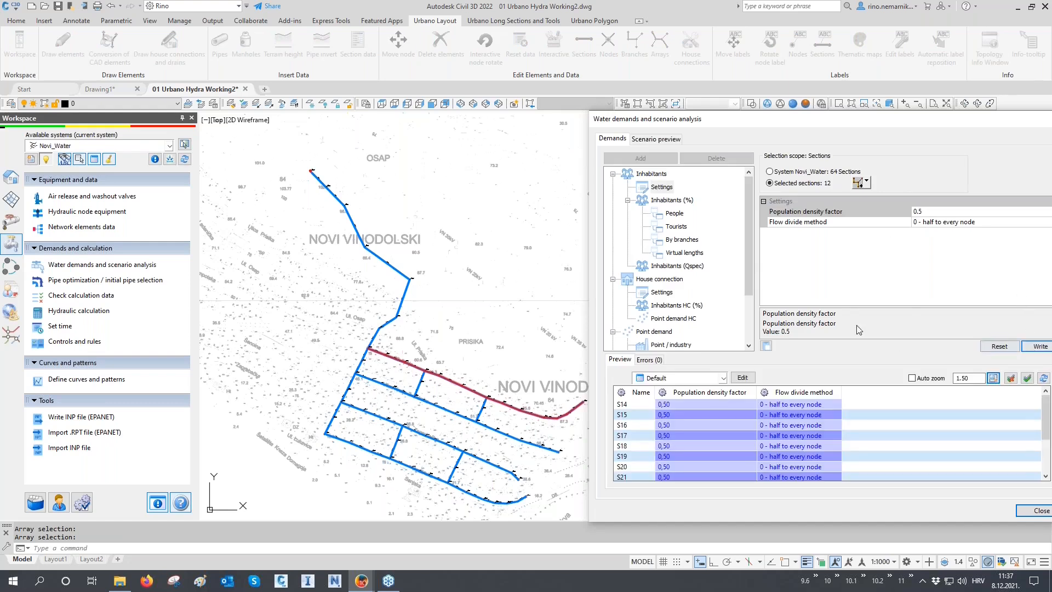
- Select the sections of the whole active system and review their population density factors in the preview
left_click(859, 183)
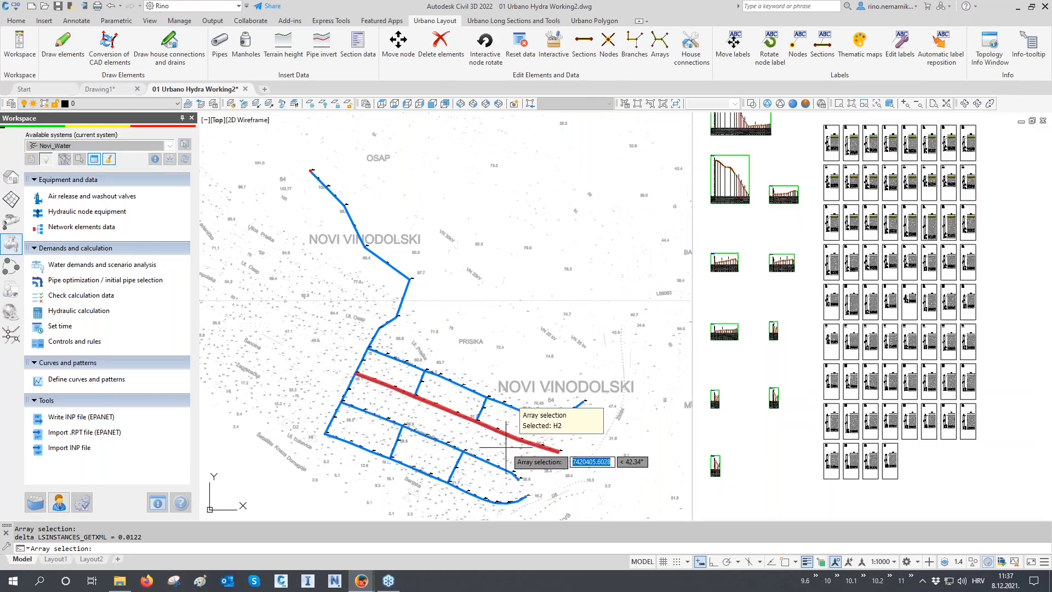
key("Escape")
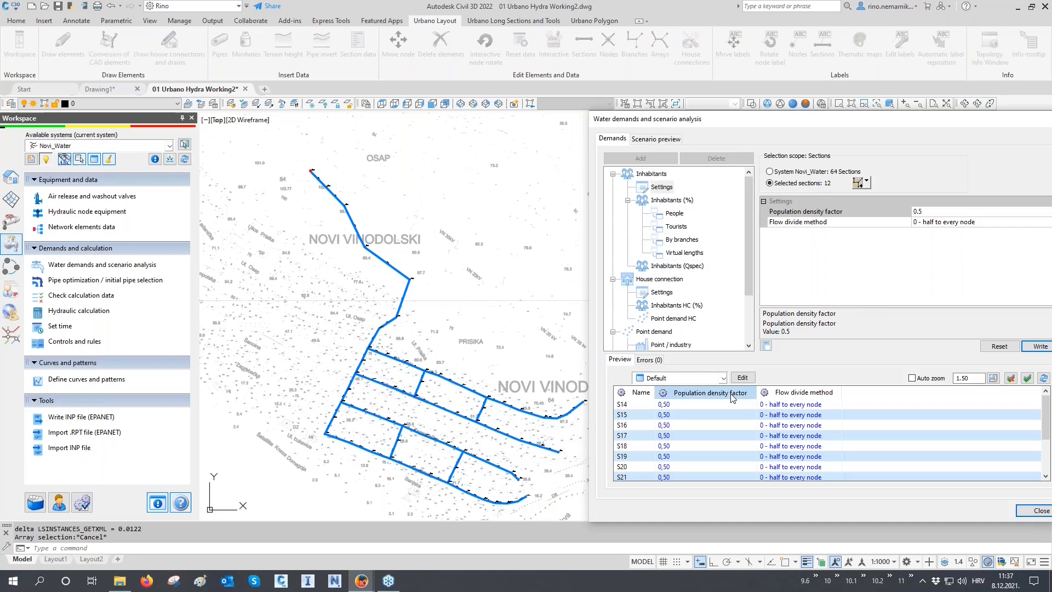
left_click(732, 399)
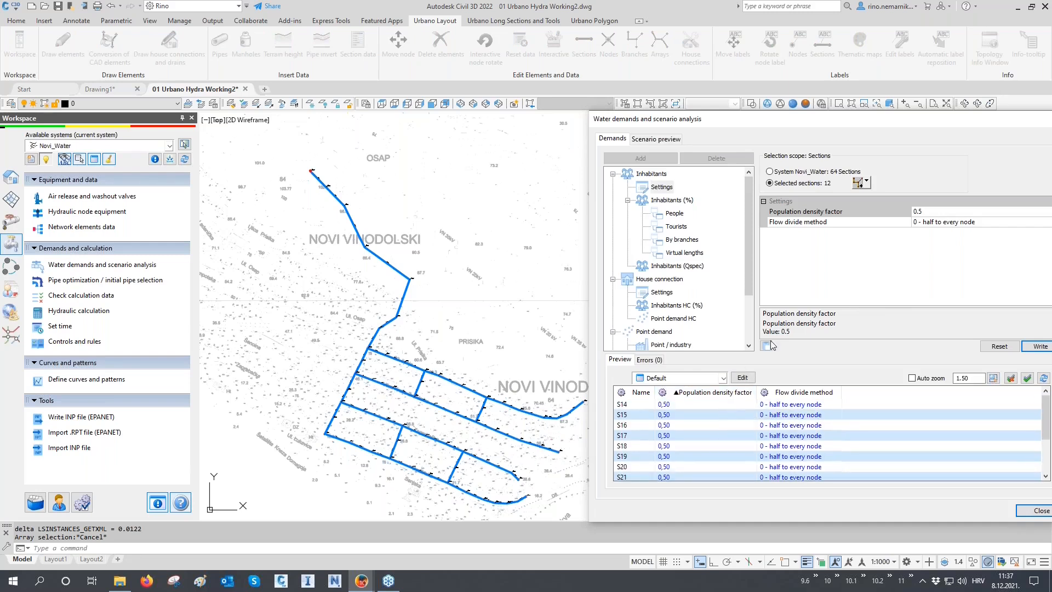
left_click(860, 183)
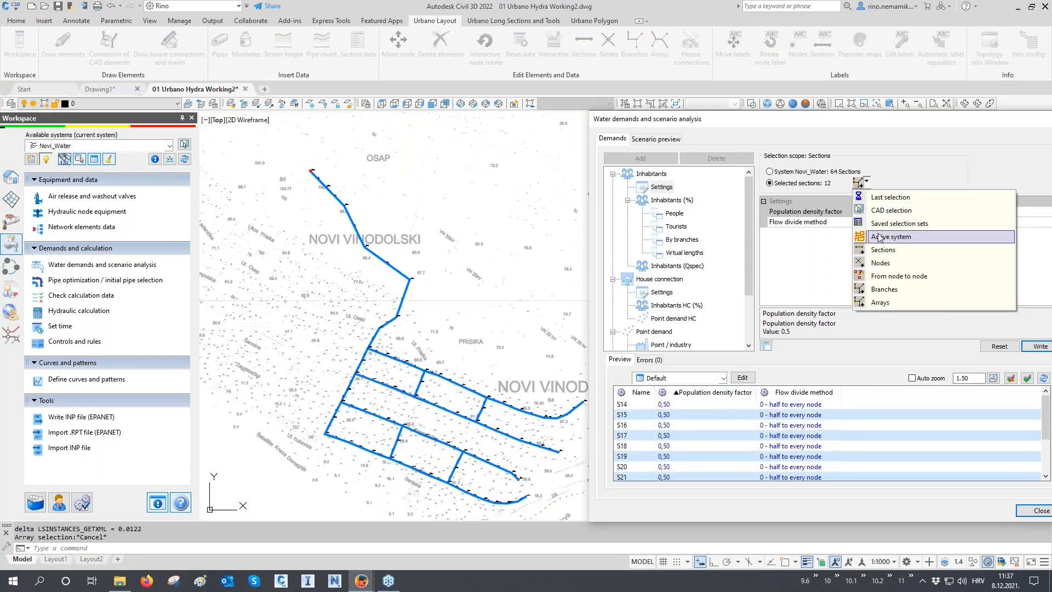
left_click(879, 239)
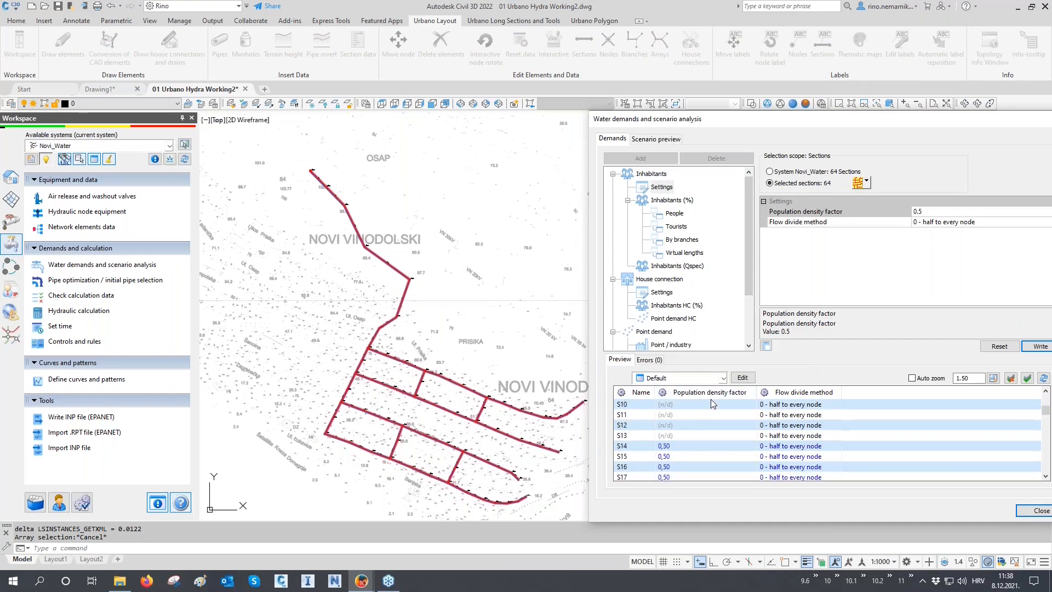
scroll(692, 406, "down", 8)
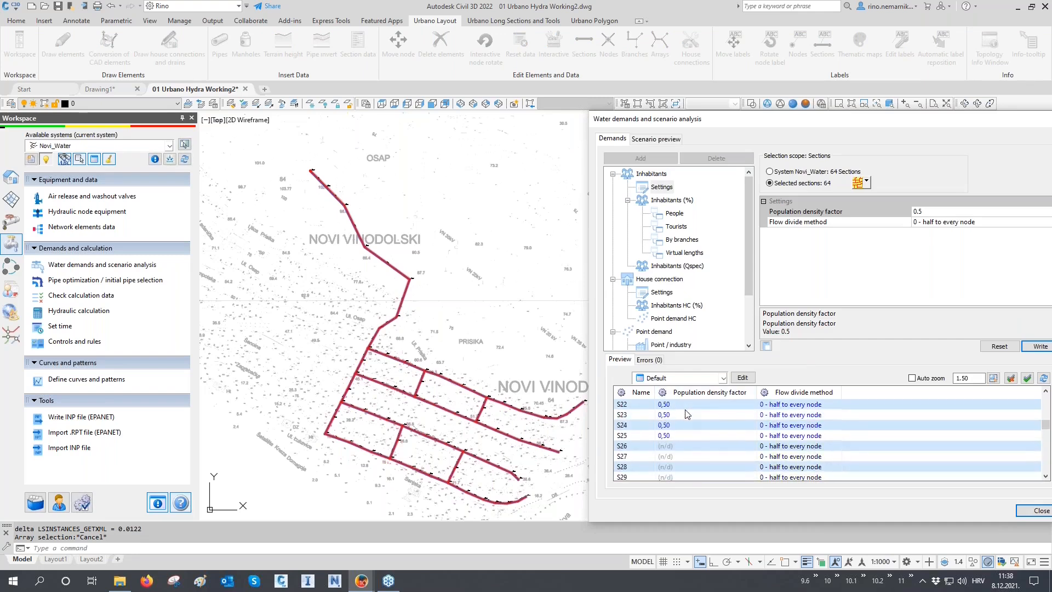
scroll(687, 415, "down", 8)
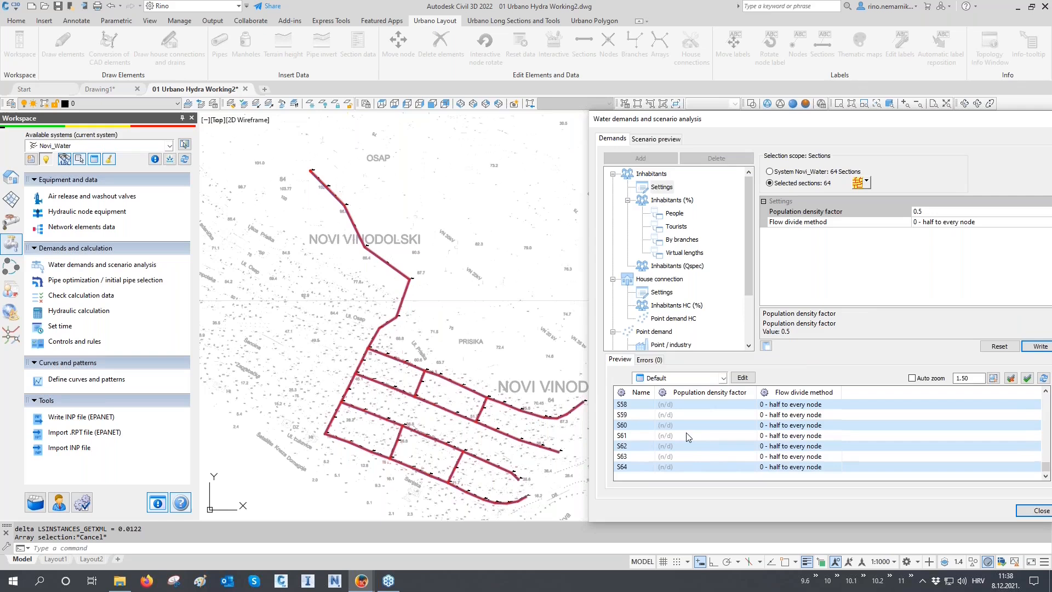
- For the Virtual lengths demand, select the nodes of the horizontal and vertical street arrays in the drawing
left_click(693, 255)
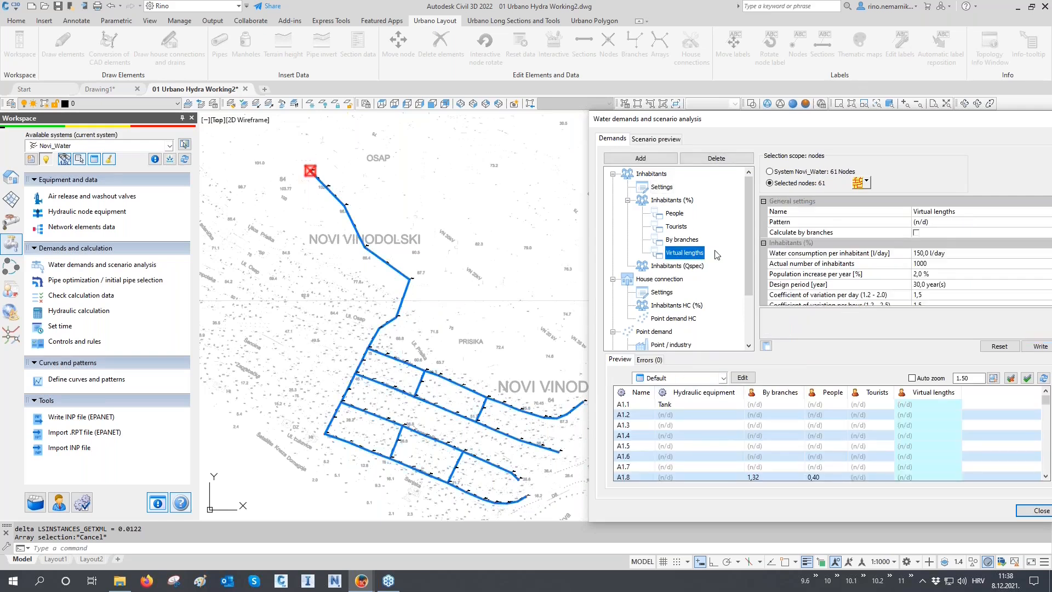
left_click(866, 183)
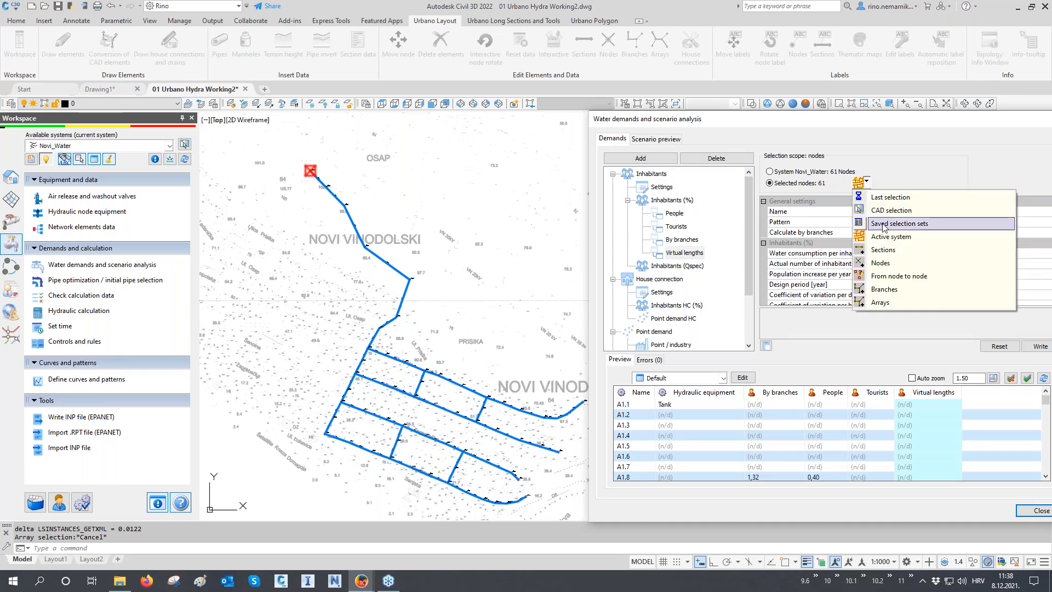
left_click(896, 302)
left_click(568, 417)
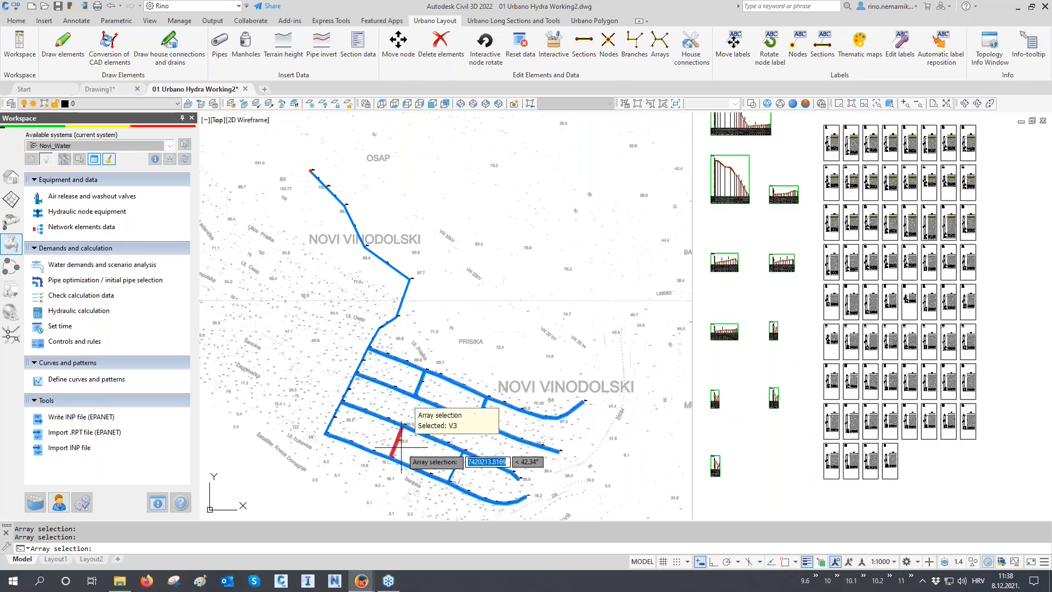
key("Return")
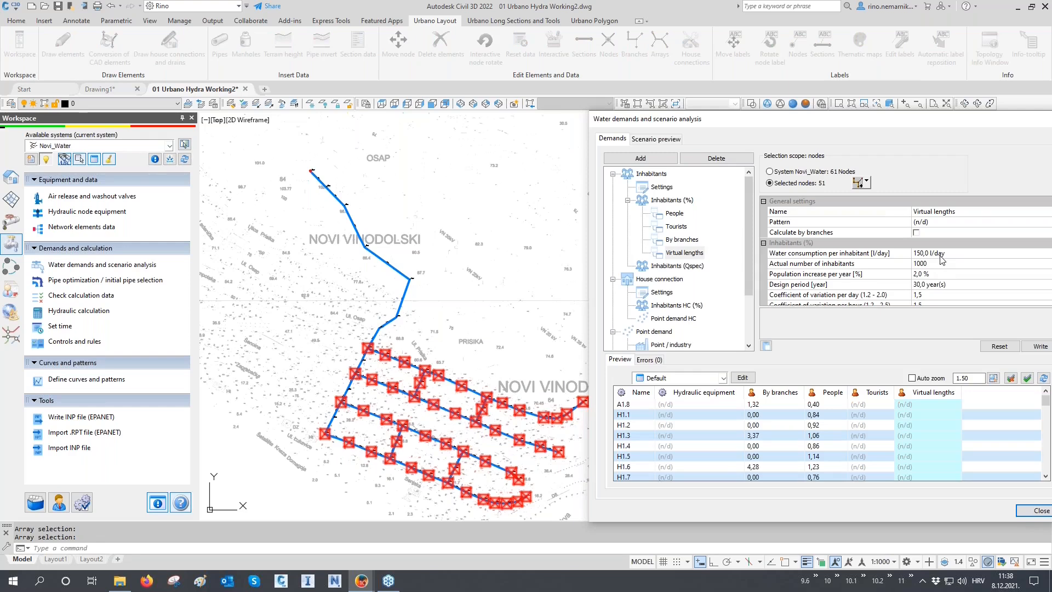
- Set the Virtual lengths demand's water consumption to 180 l/day per inhabitant and its actual number of inhabitants to 5000
left_click(893, 254)
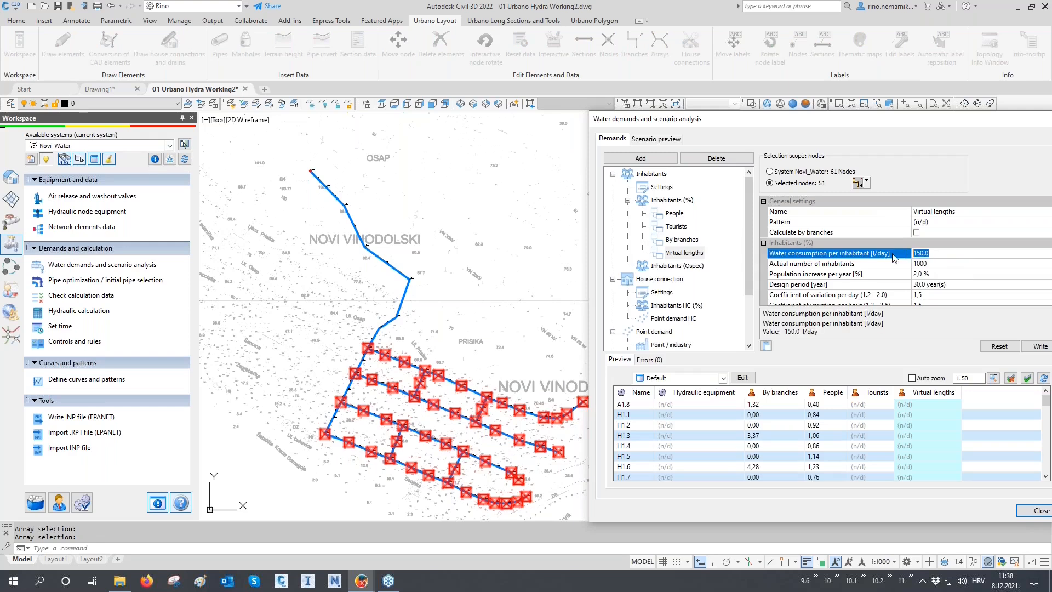
type("180")
left_click(855, 266)
left_click(897, 266)
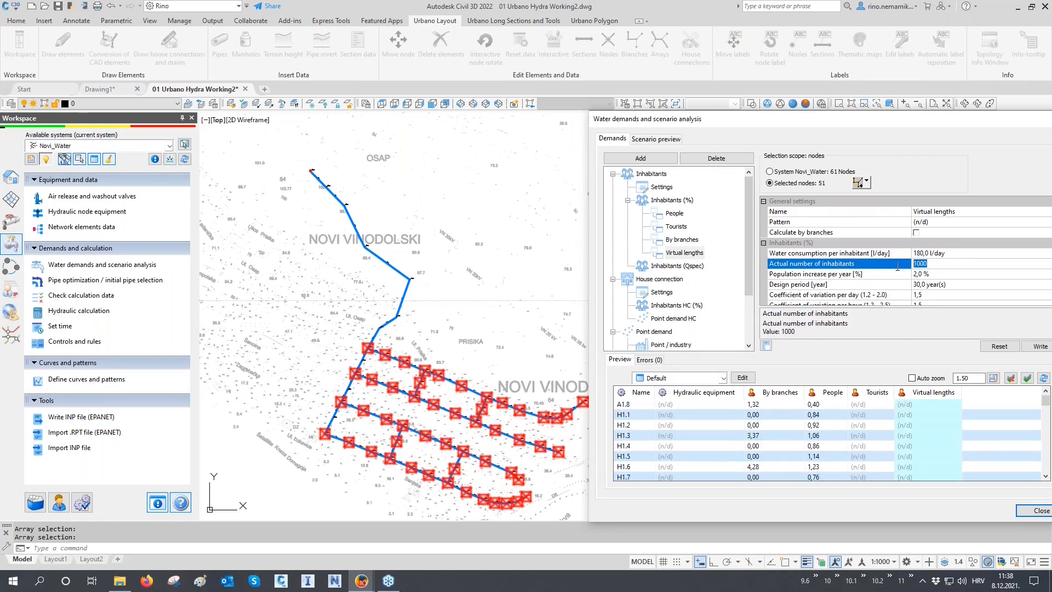
type("5")
left_click(883, 272)
- Examine the Virtual lengths results: total section length, total corrected section length and maximum demand per hour
scroll(900, 285, "down", 2)
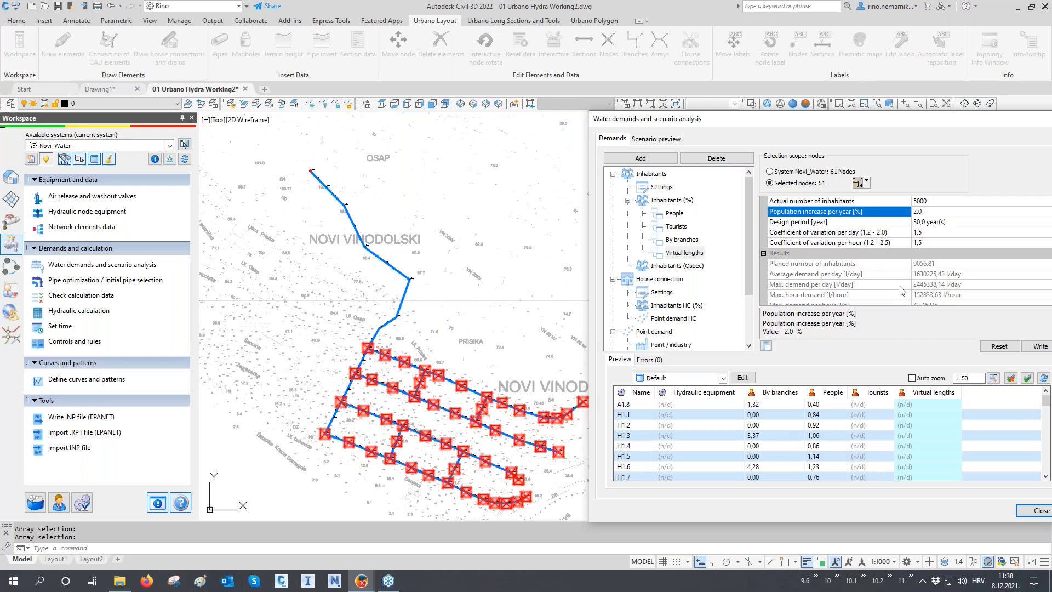
scroll(901, 288, "down", 2)
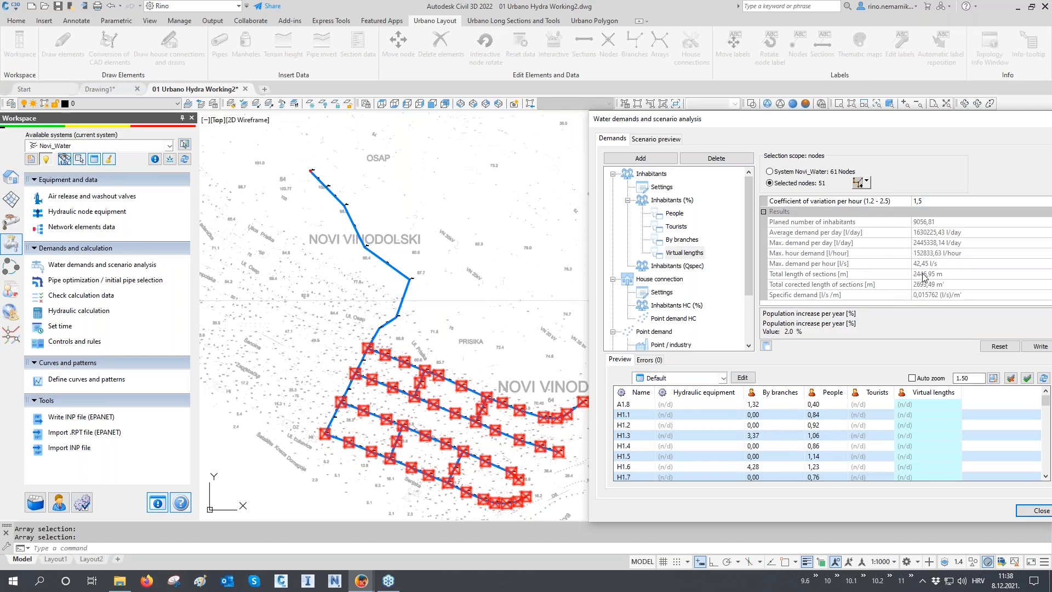
left_click(926, 274)
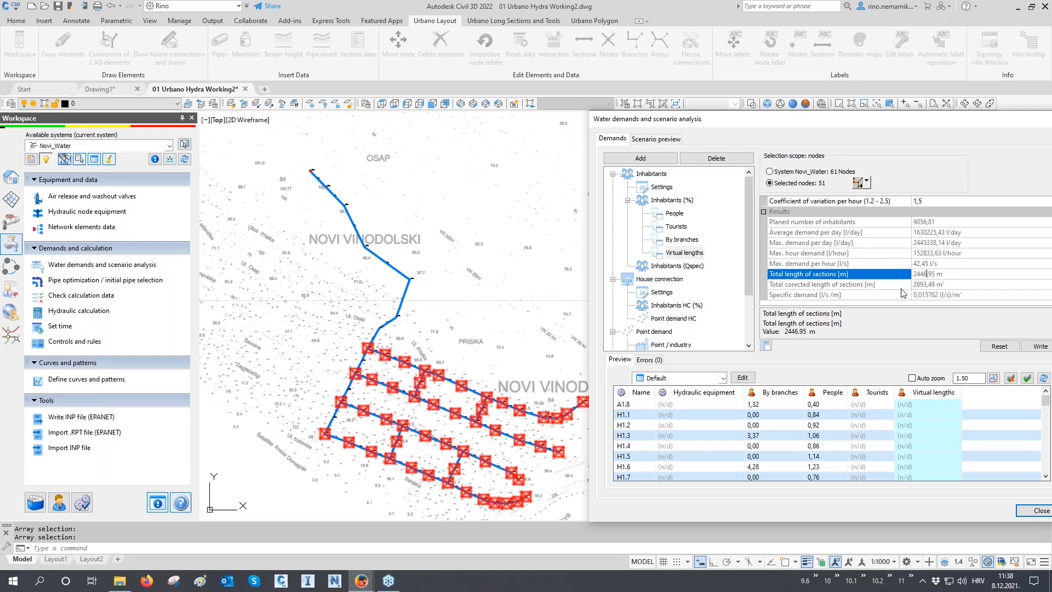
double_click(929, 284)
left_click_drag(929, 284, 947, 283)
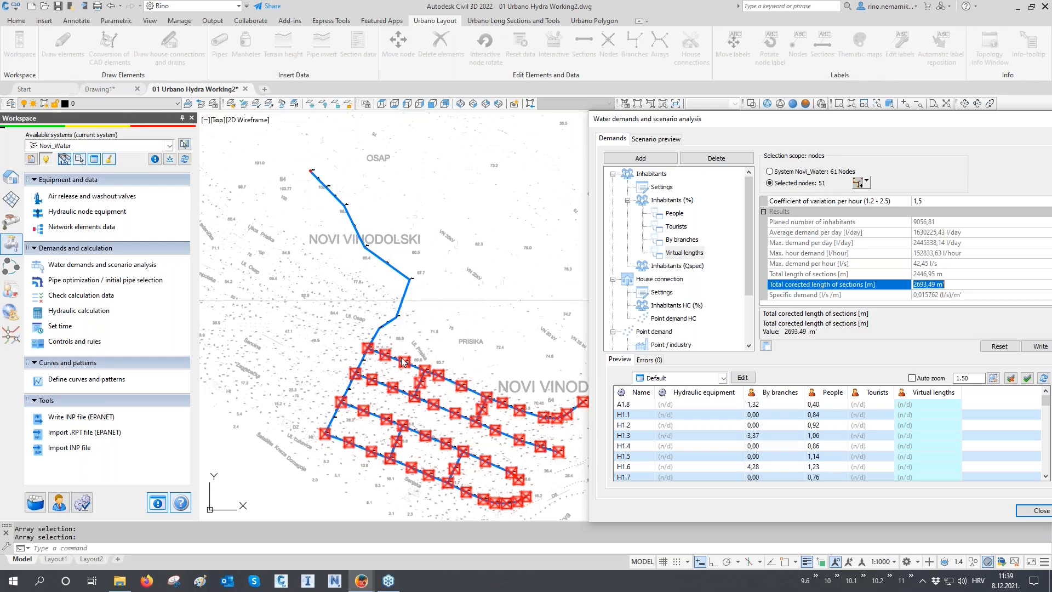
left_click(831, 268)
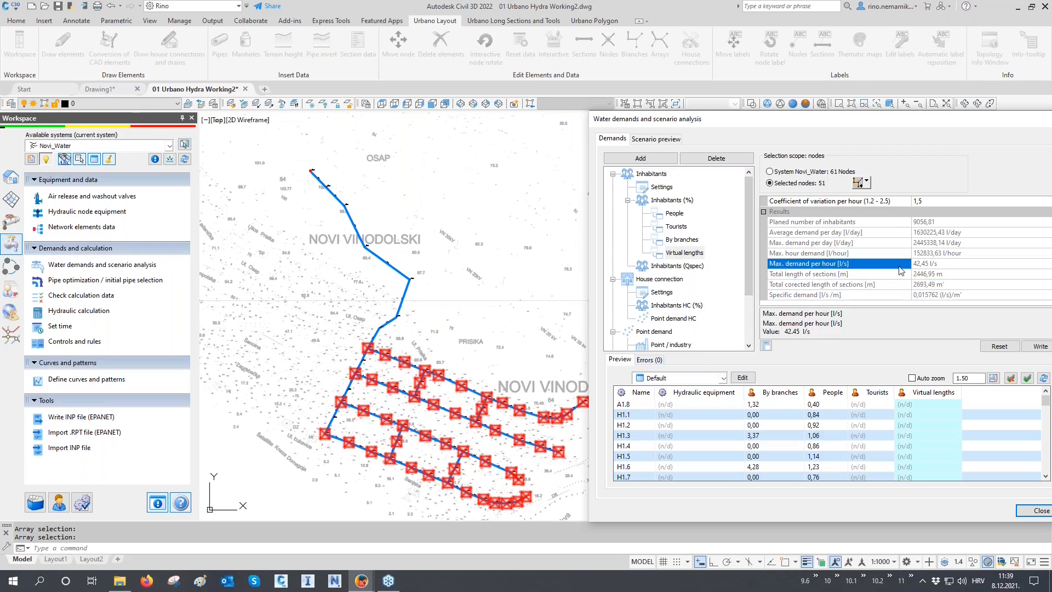
left_click(941, 264)
- Write the Virtual lengths demand to the selected nodes and display the People demand
left_click(1032, 346)
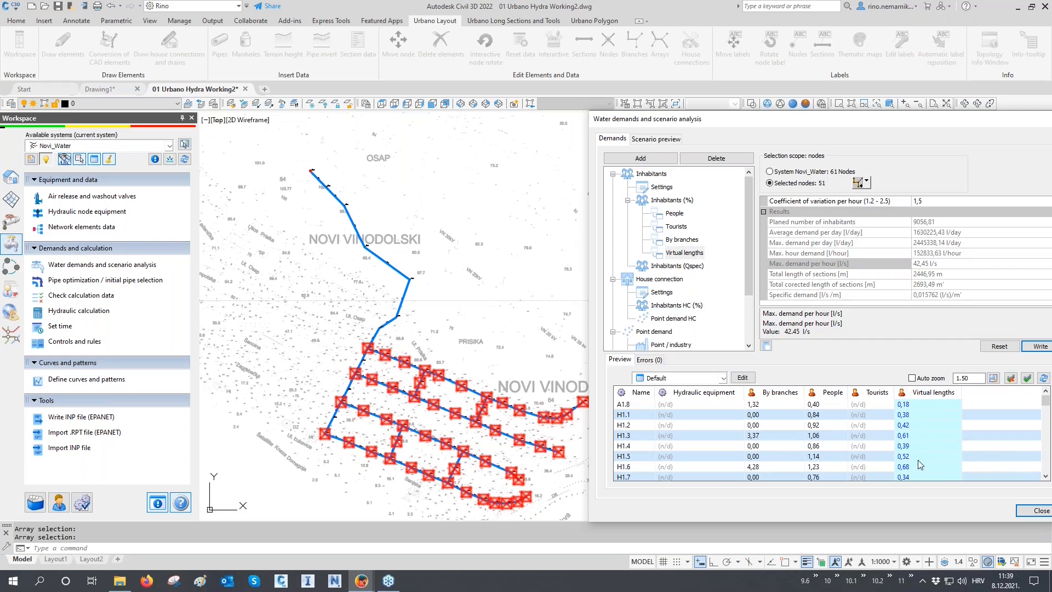
left_click(678, 227)
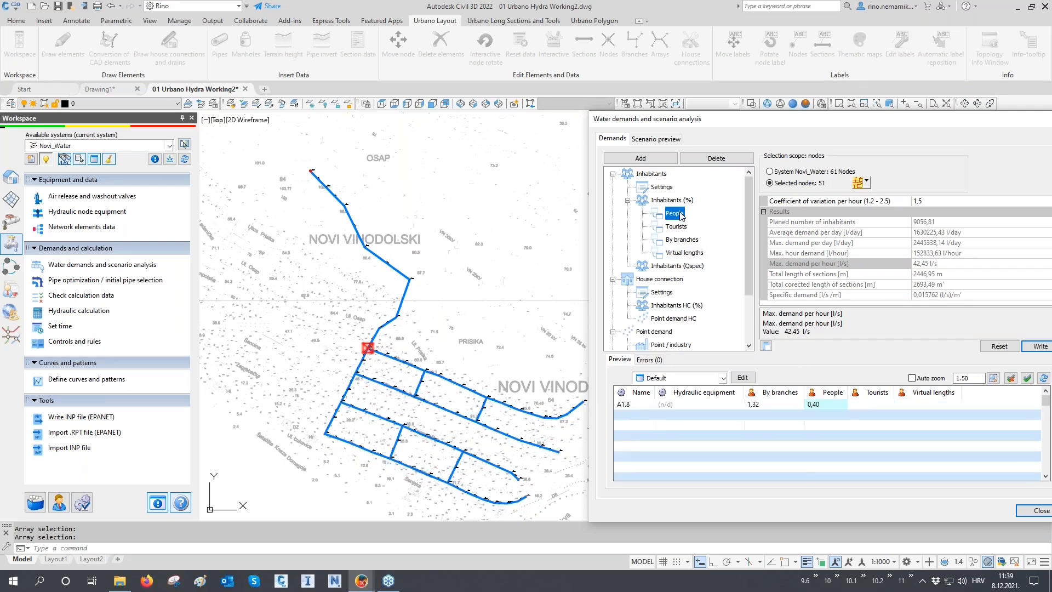
- Display the Virtual lengths demand and select the nodes of the H4 street array to examine their demand values
left_click(681, 239)
left_click(684, 252)
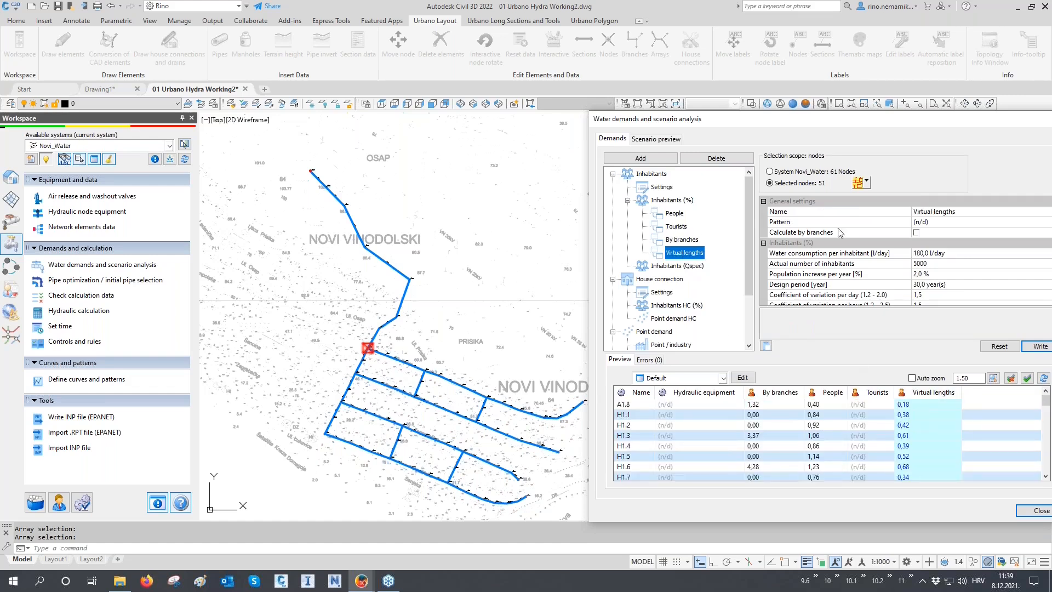
left_click(860, 186)
left_click(870, 304)
left_click(512, 493)
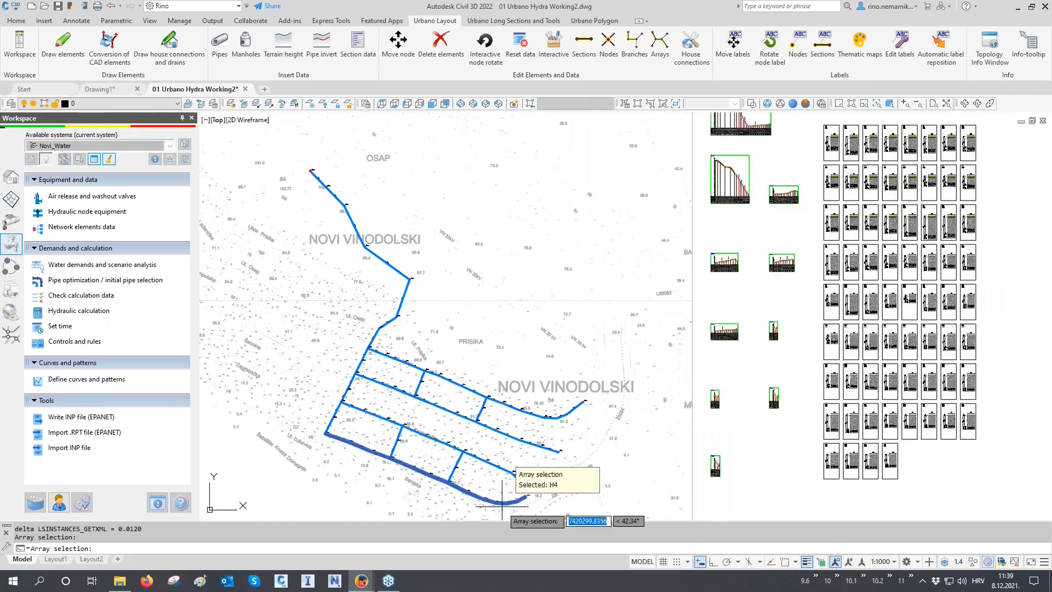
key("Return")
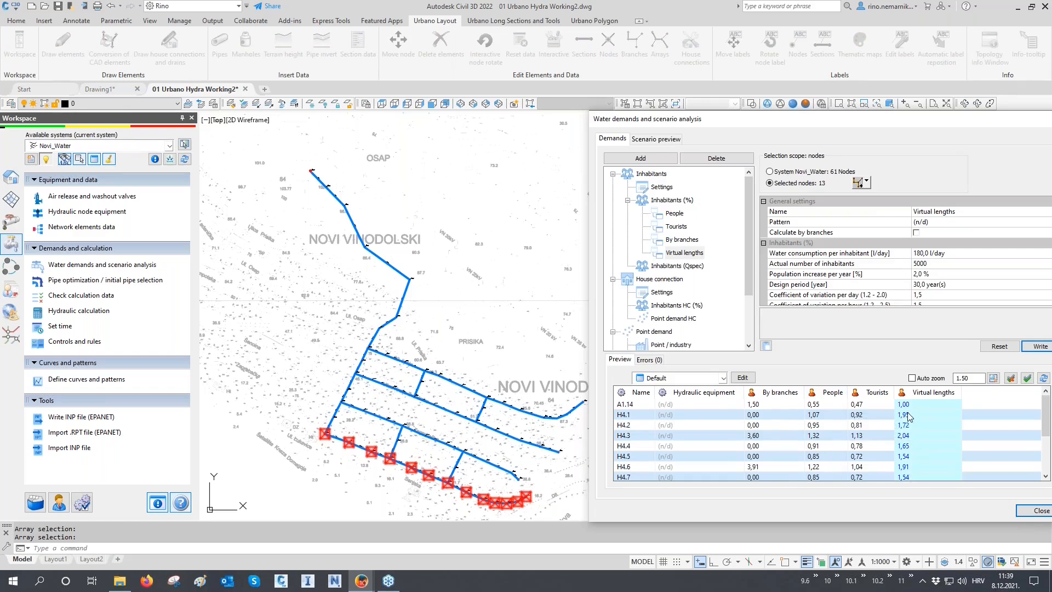
mouse_move(908, 406)
- Compare the Virtual lengths demands by selecting the nodes of array H1, followed by those of the two middle street arrays
left_click(860, 183)
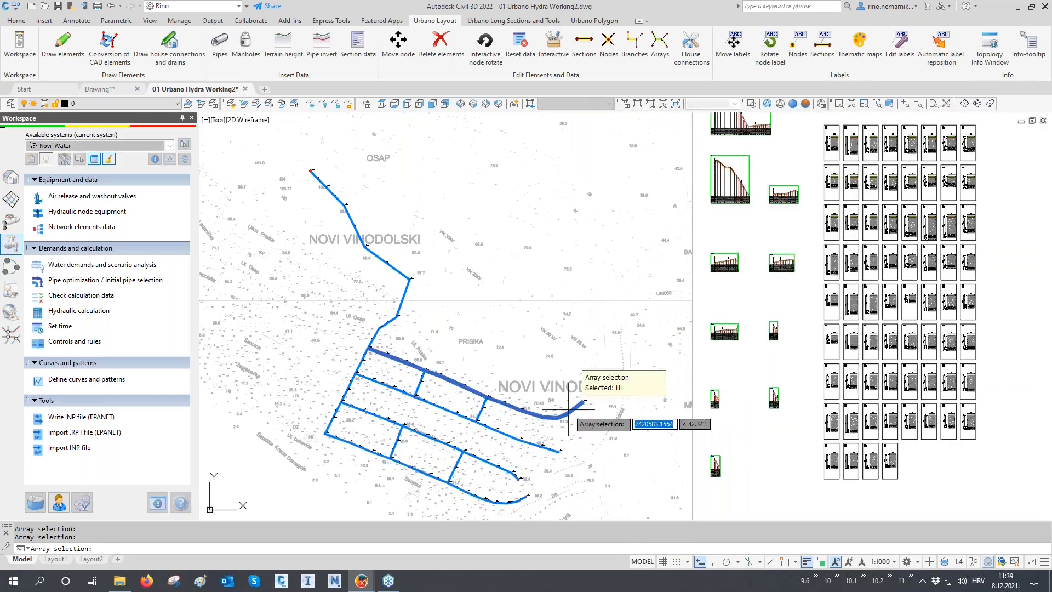
key("Return")
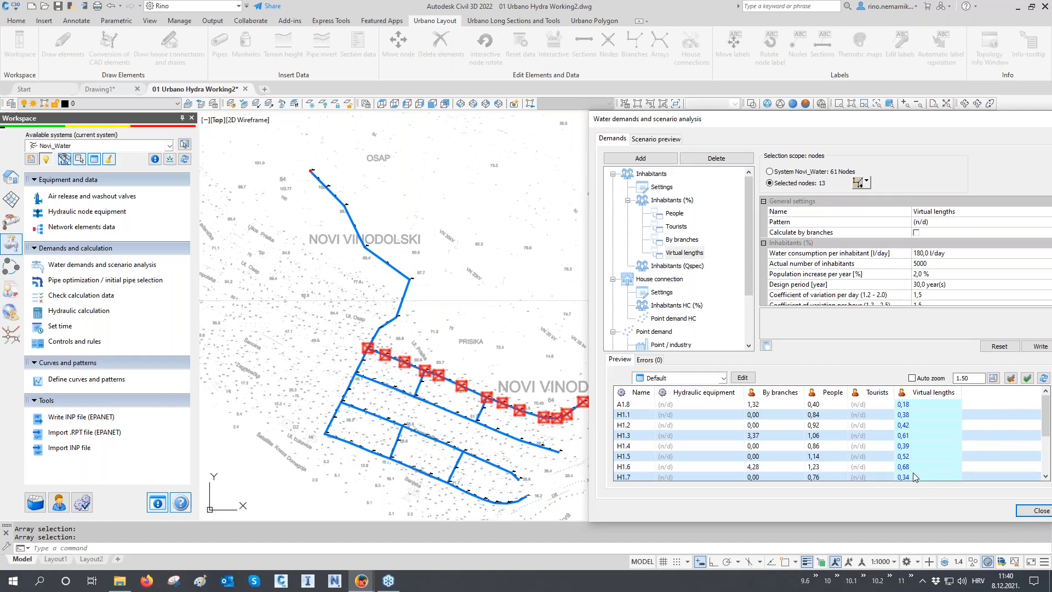
left_click(858, 182)
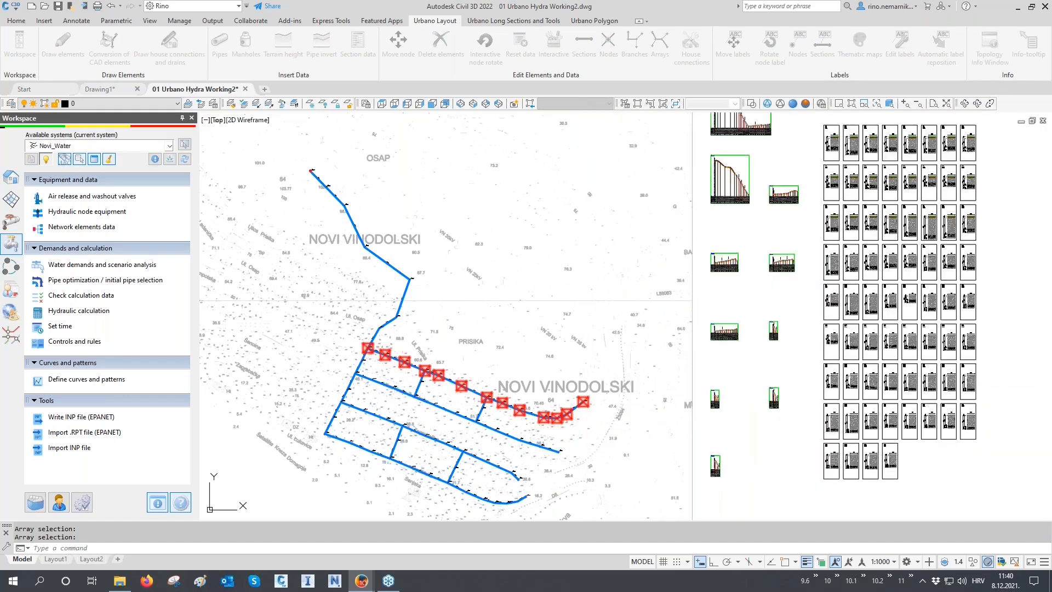
left_click(526, 471)
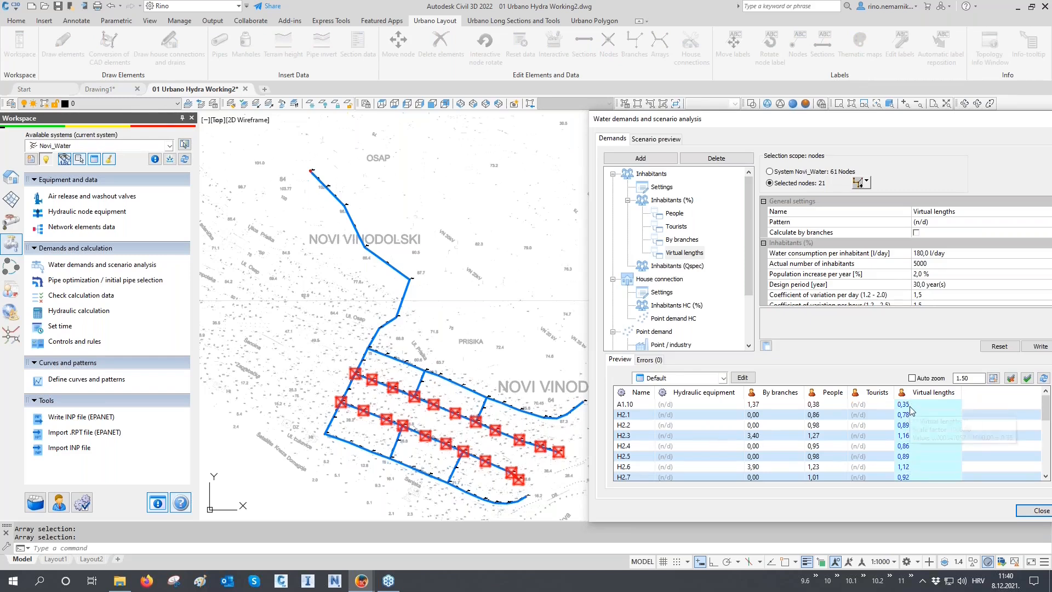
mouse_move(910, 409)
scroll(853, 283, "down", 3)
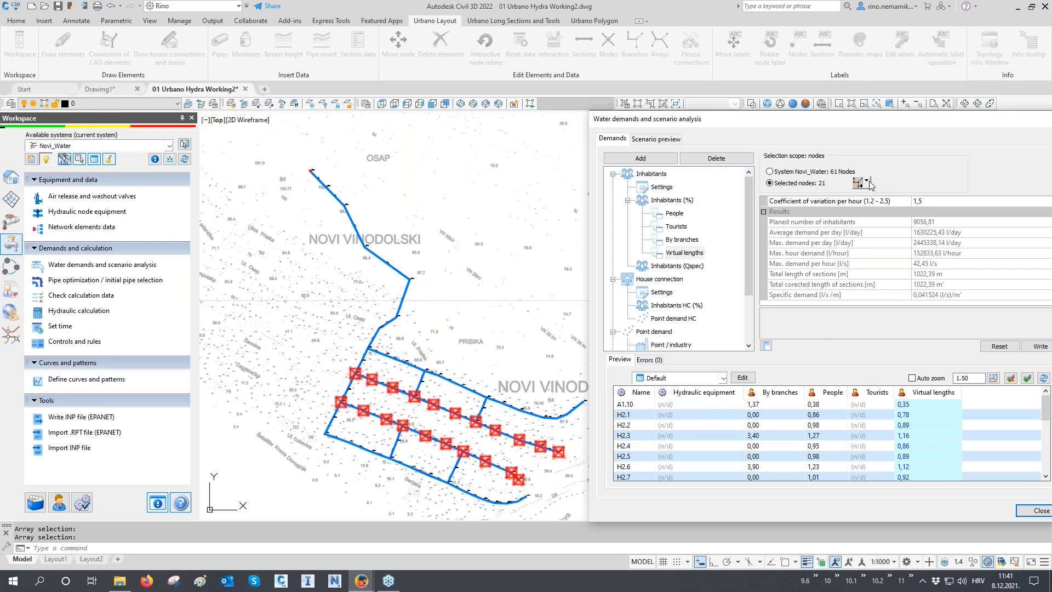
- In the Inhabitants settings, select all 64 sections, set their population density factor to 1.0 and write it to the system
left_click(666, 192)
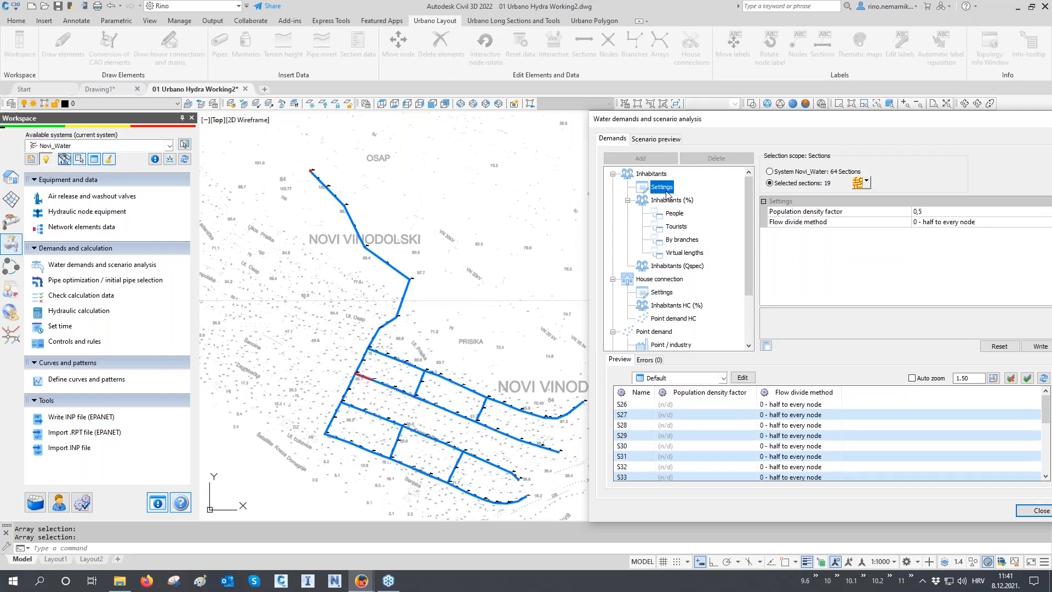
left_click(857, 182)
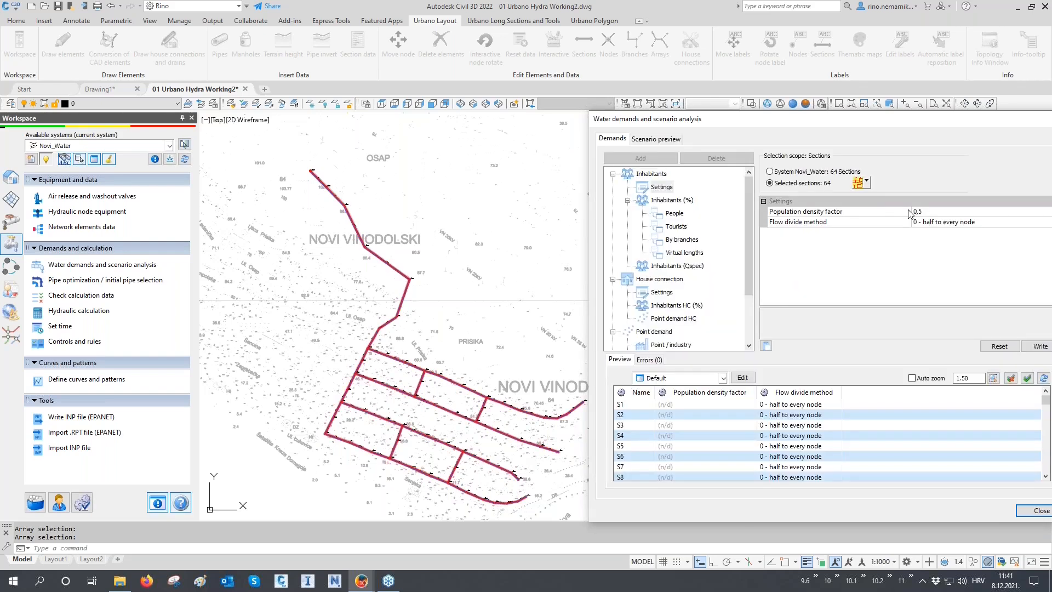
left_click(941, 212)
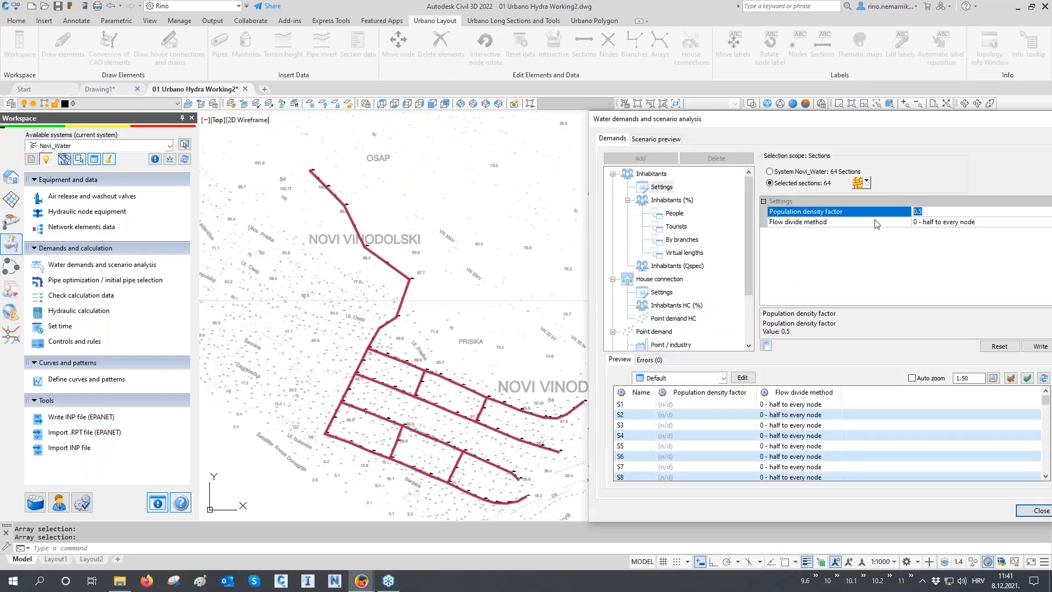
type("1.0")
left_click(1033, 346)
scroll(670, 403, "down", 8)
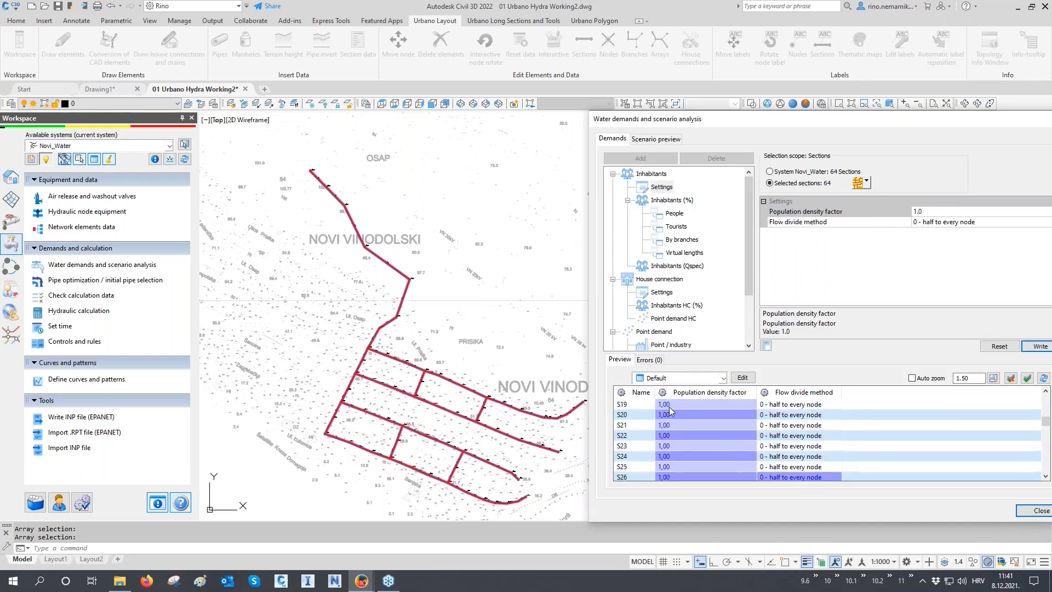
scroll(670, 411, "down", 11)
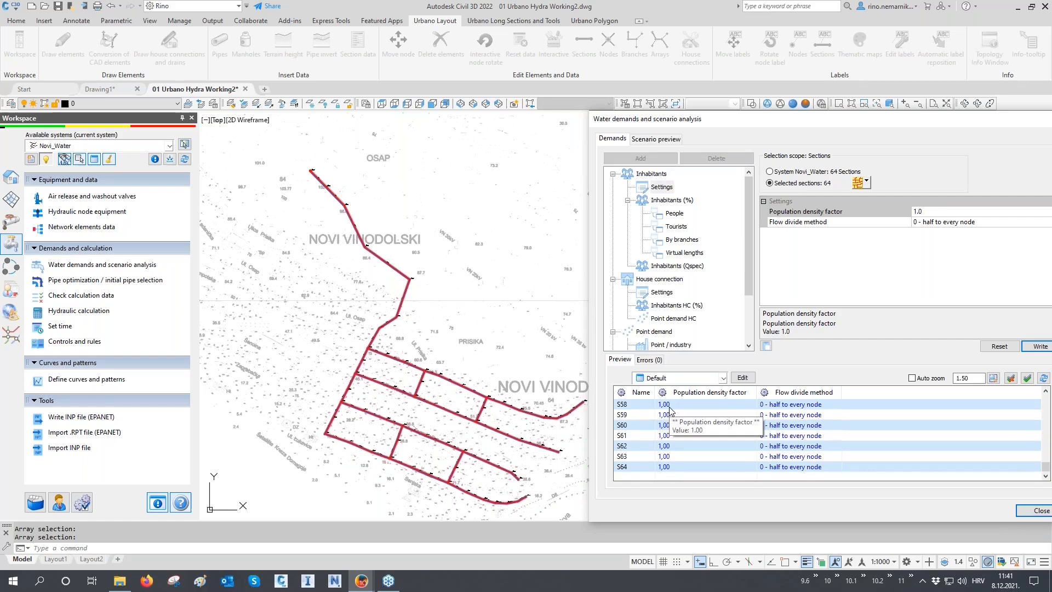
scroll(669, 419, "up", 12)
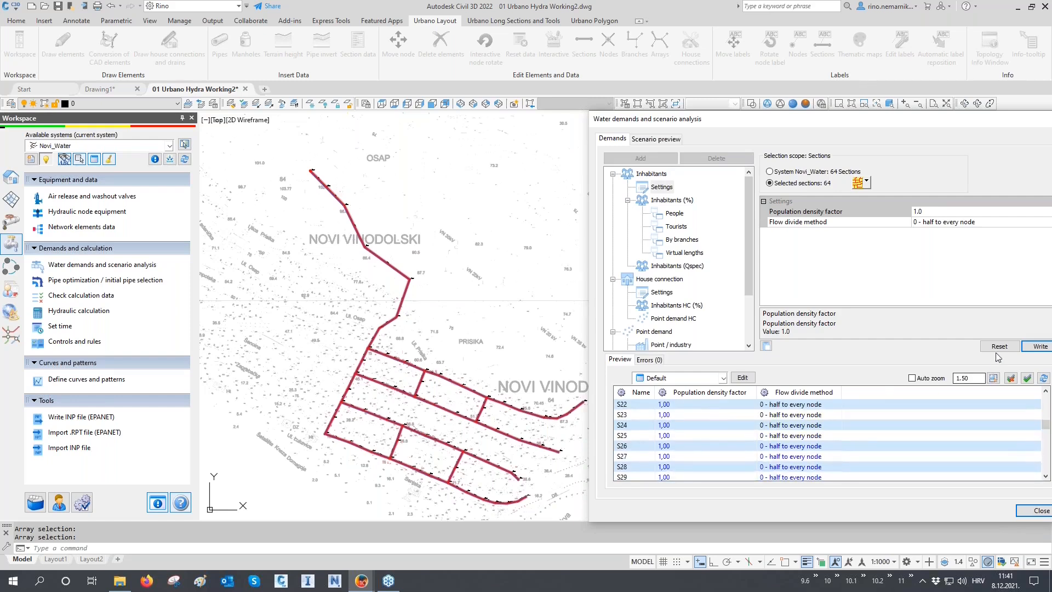
scroll(712, 438, "up", 7)
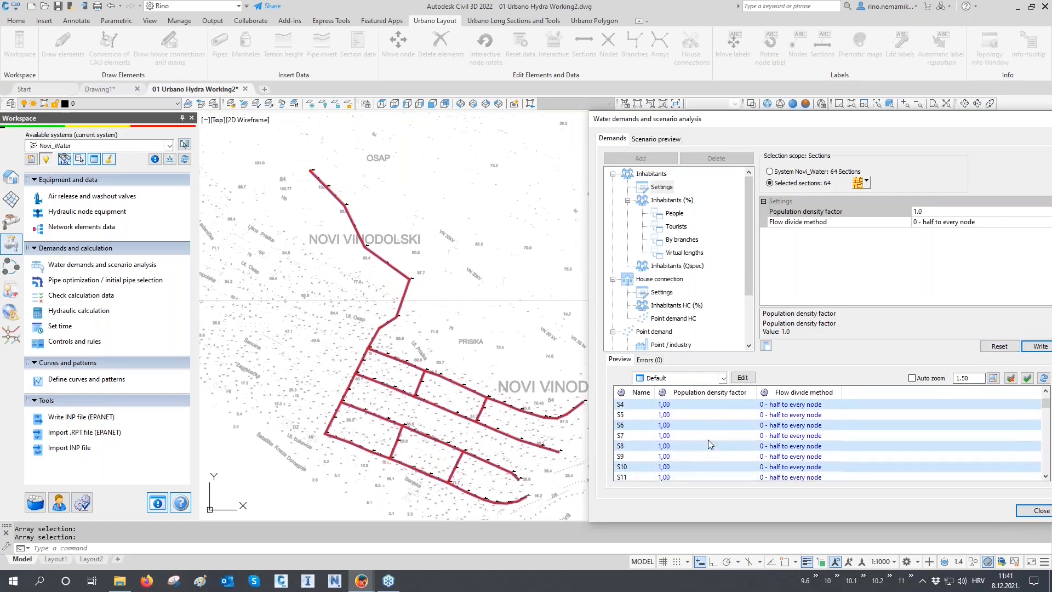
- Add a new demand under the Inhabitants (Qspec) group
left_click(676, 267)
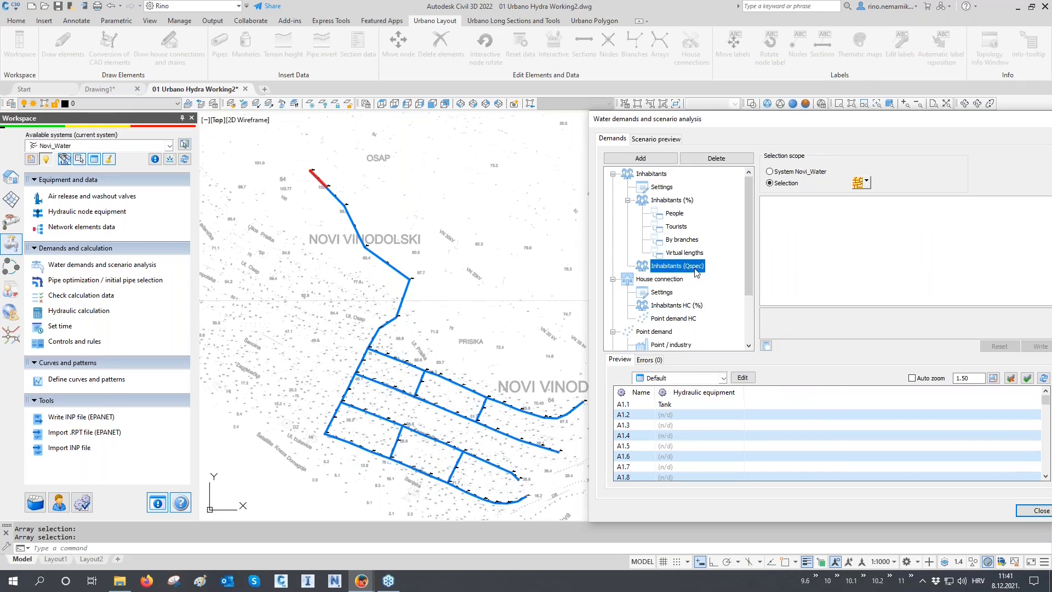
left_click(649, 160)
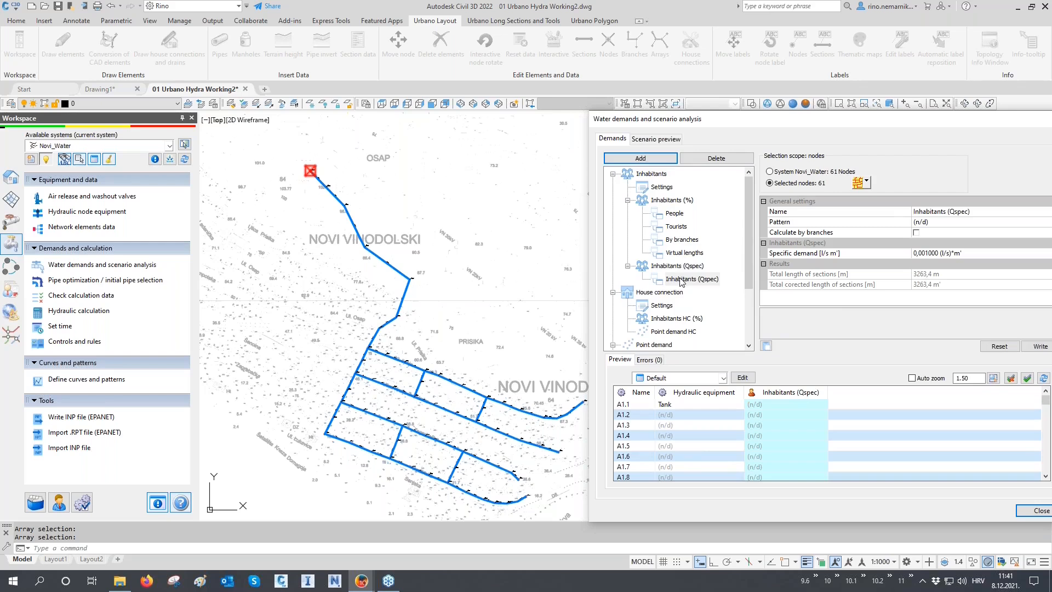
- Scope the Inhabitants (Qspec) demand to the nodes of the picked distribution arrays, leaving out the supply line, and review its section lengths
left_click(868, 181)
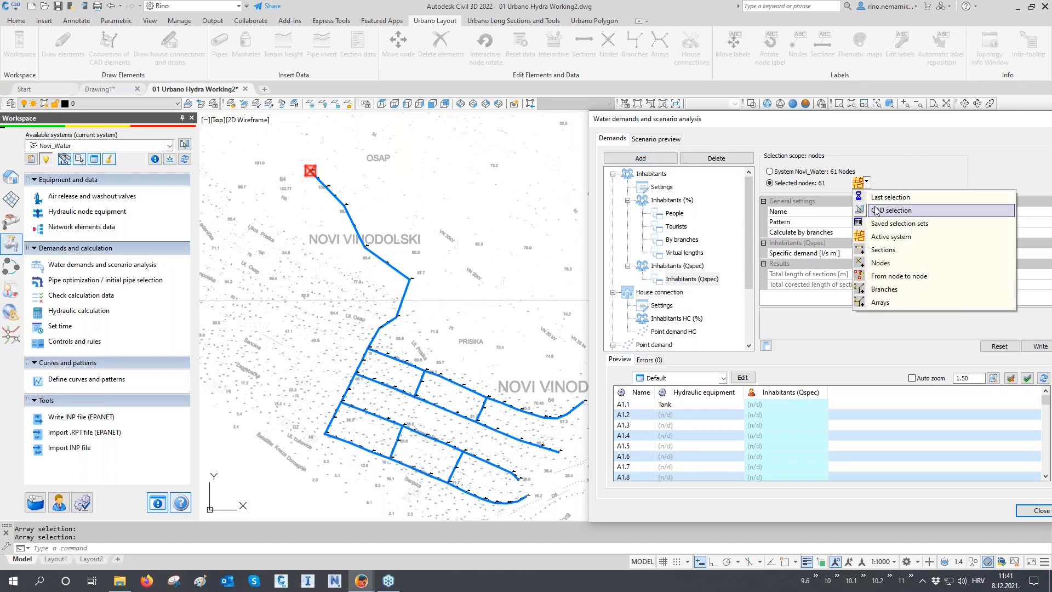
left_click(880, 302)
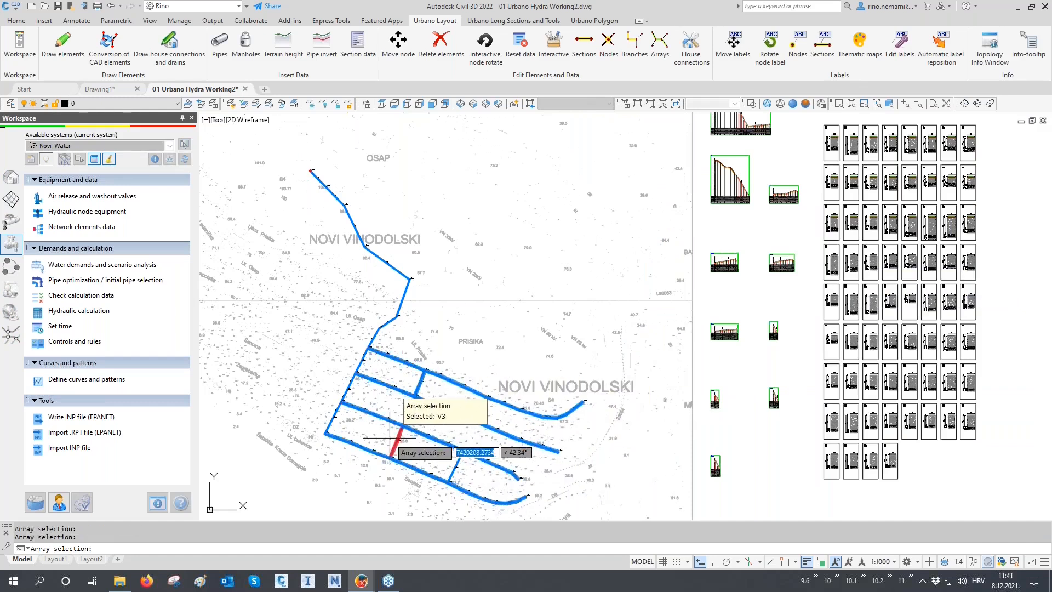
left_click(502, 464)
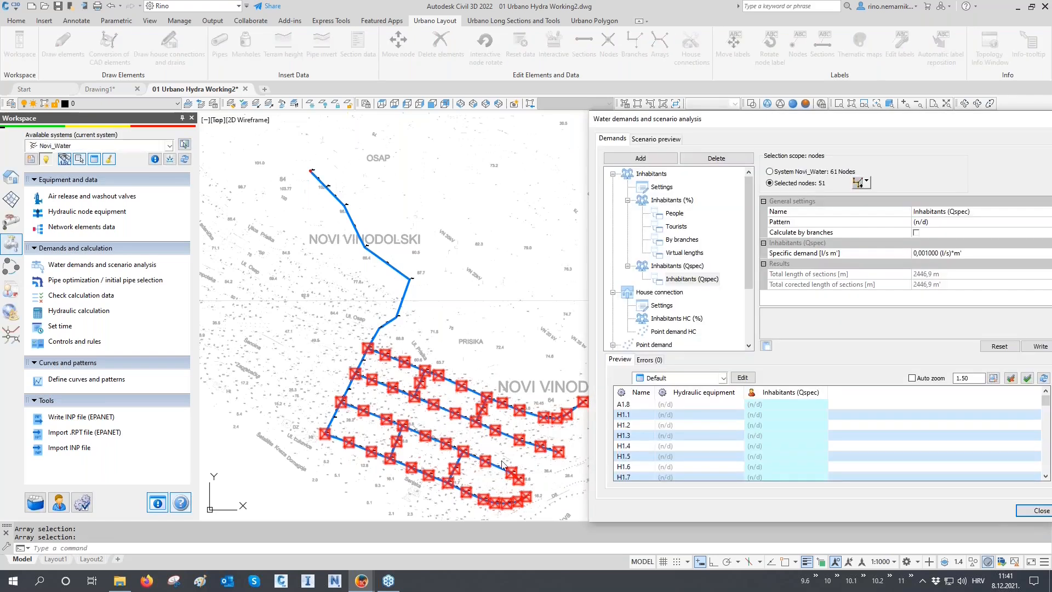
left_click(806, 275)
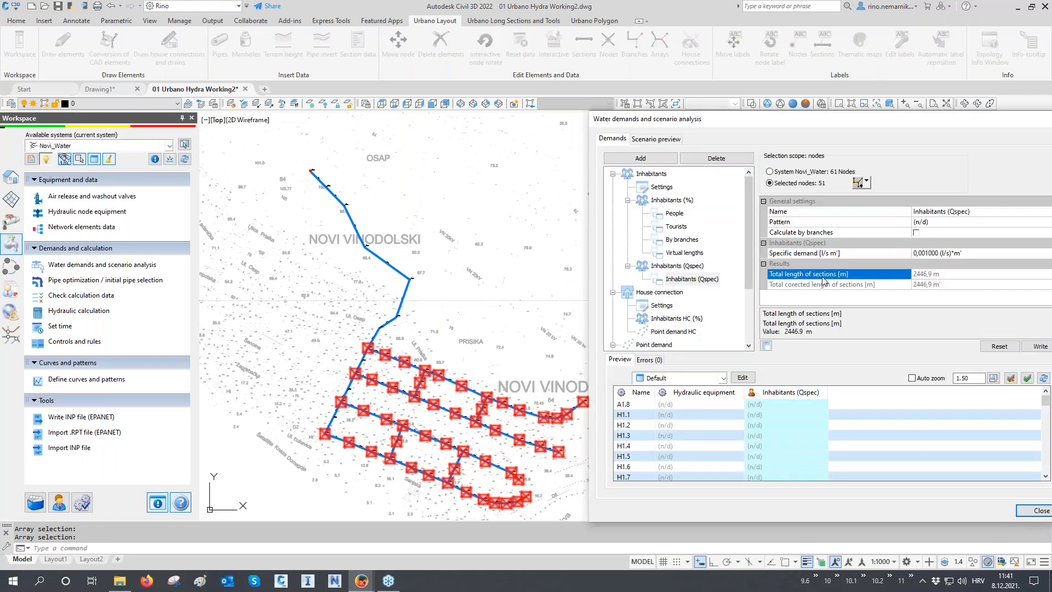
left_click(795, 285)
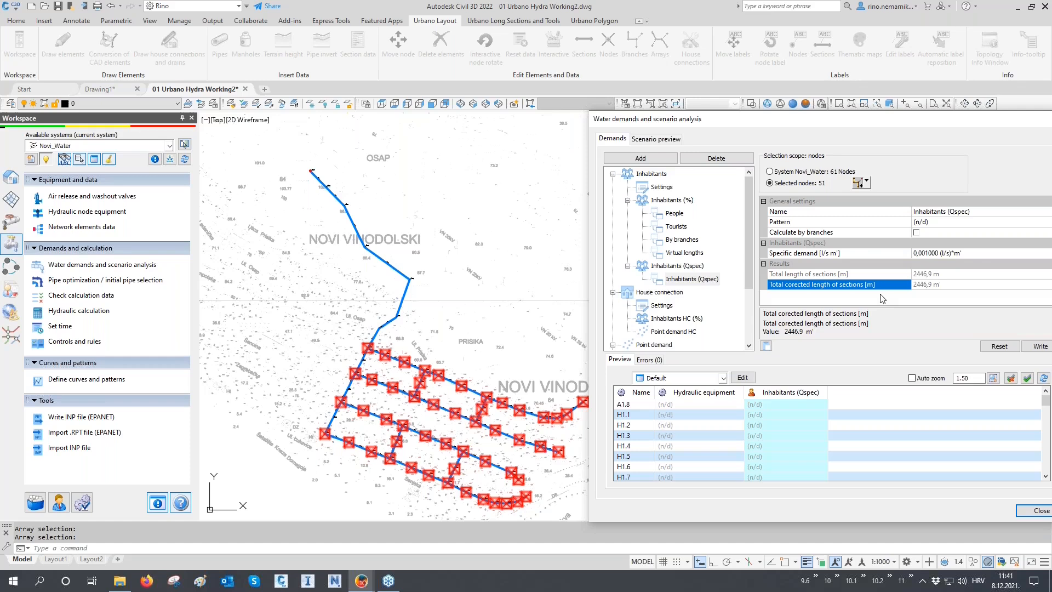
left_click(796, 255)
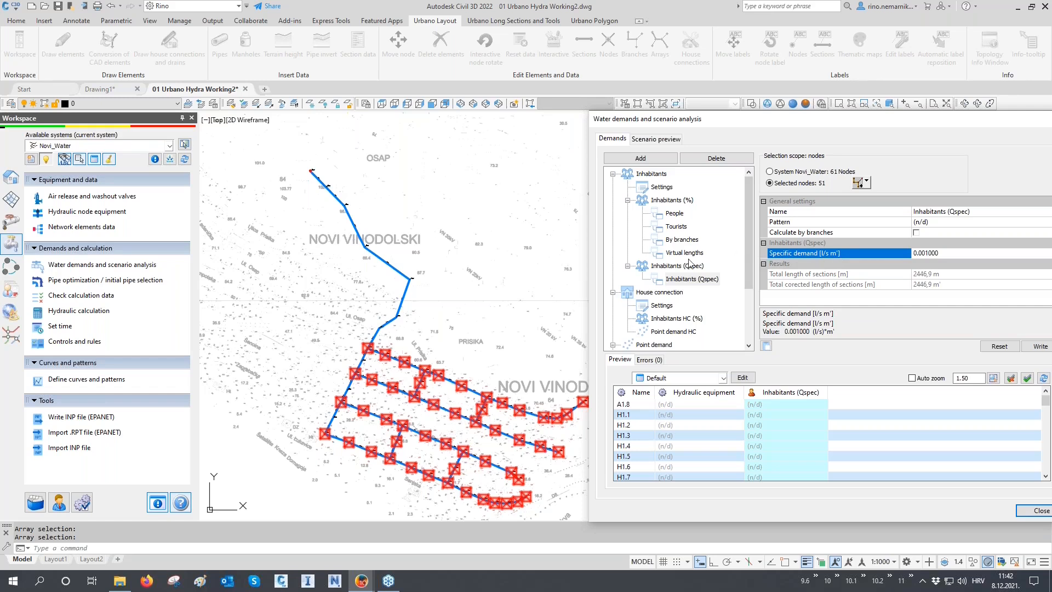
- Copy the calculated specific demand value from the results of the People demand
left_click(676, 214)
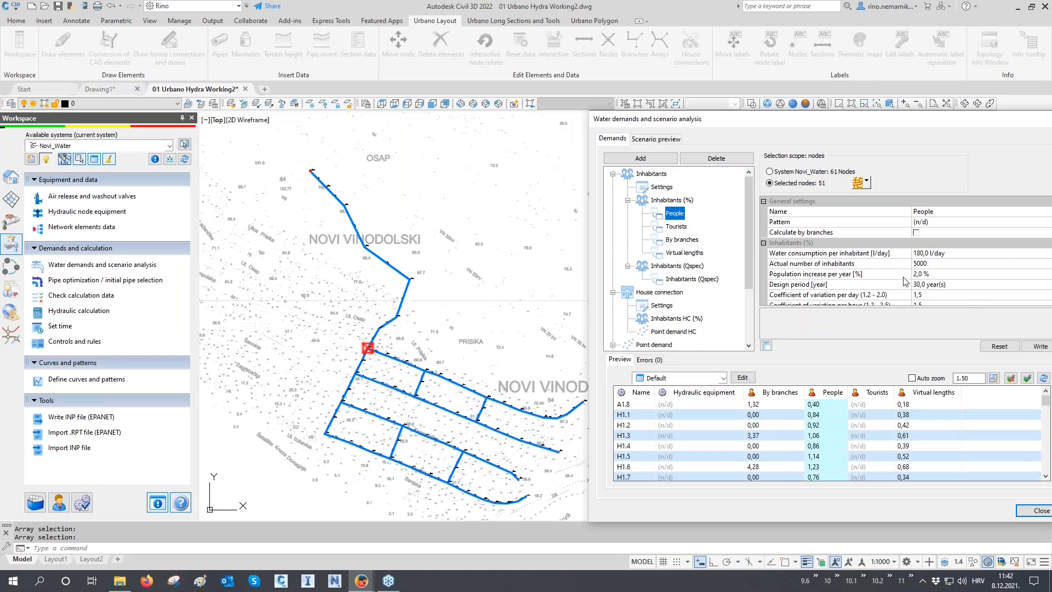
scroll(906, 284, "down", 3)
left_click(916, 295)
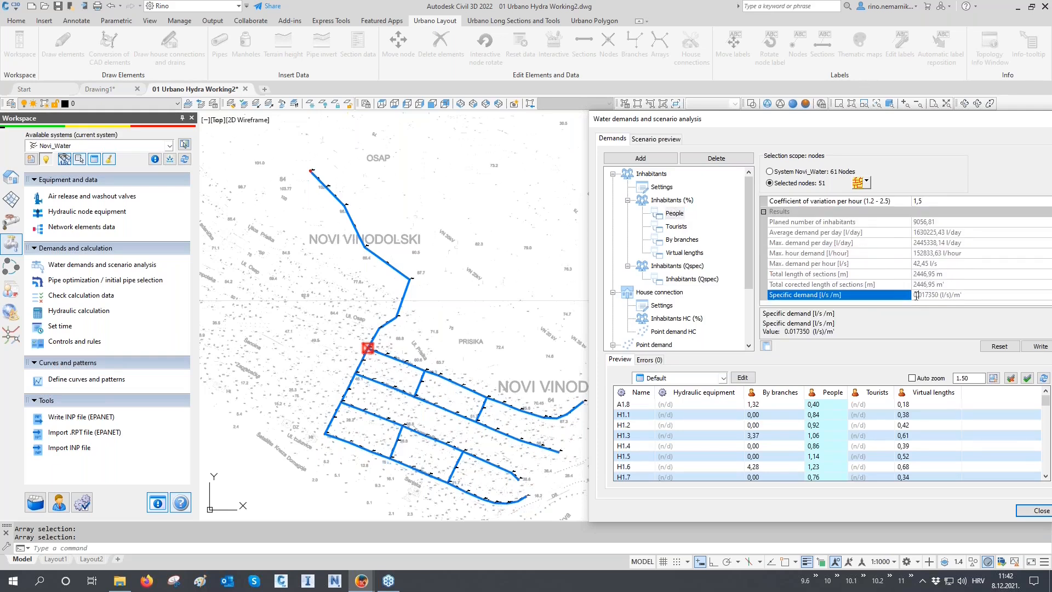
left_click_drag(914, 295, 936, 295)
right_click(937, 295)
left_click(944, 327)
- Set the specific demand of Inhabitants (Qspec) to 0.017350, write it to the selected nodes and review the preview values
left_click(685, 279)
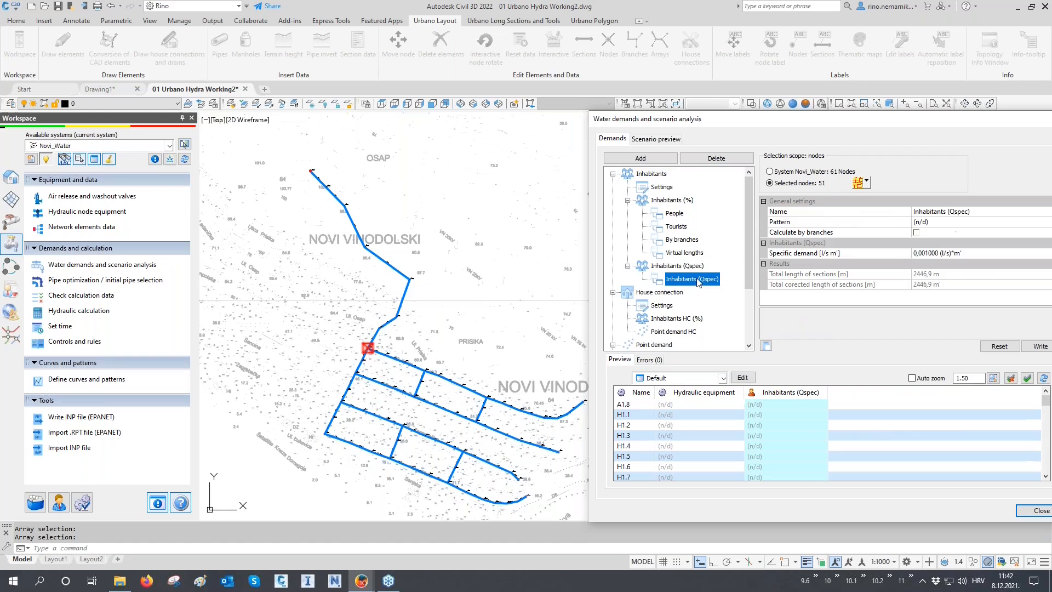
left_click(948, 254)
left_click_drag(948, 254, 805, 254)
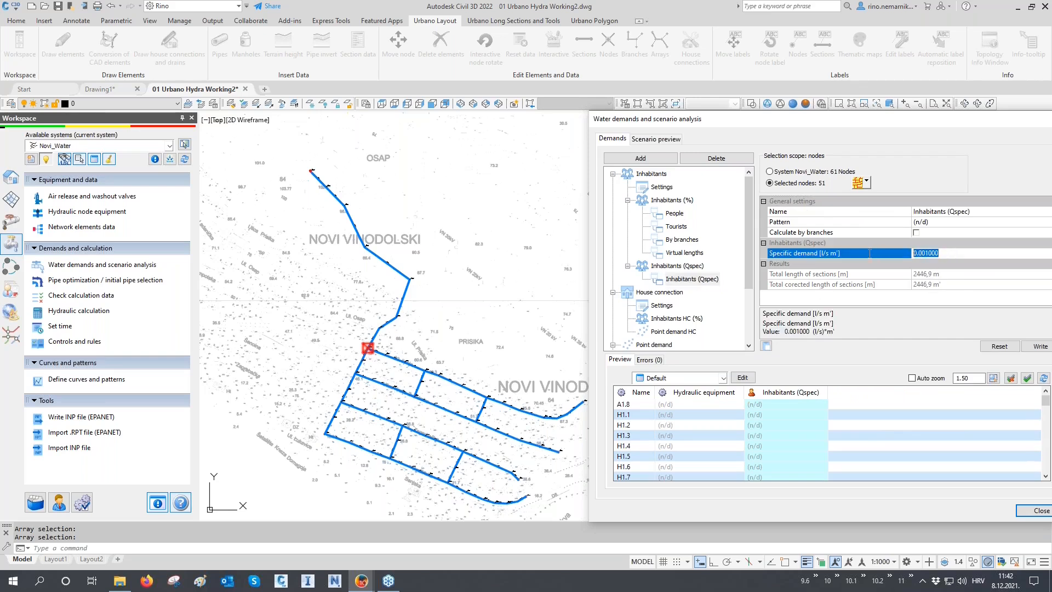
right_click(924, 255)
left_click(935, 293)
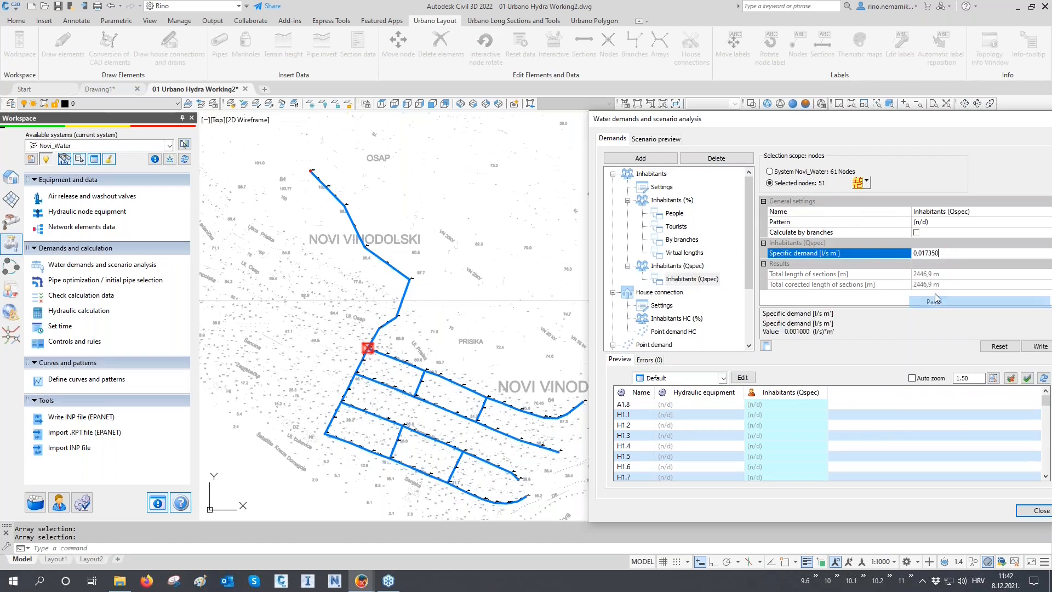
left_click(918, 255)
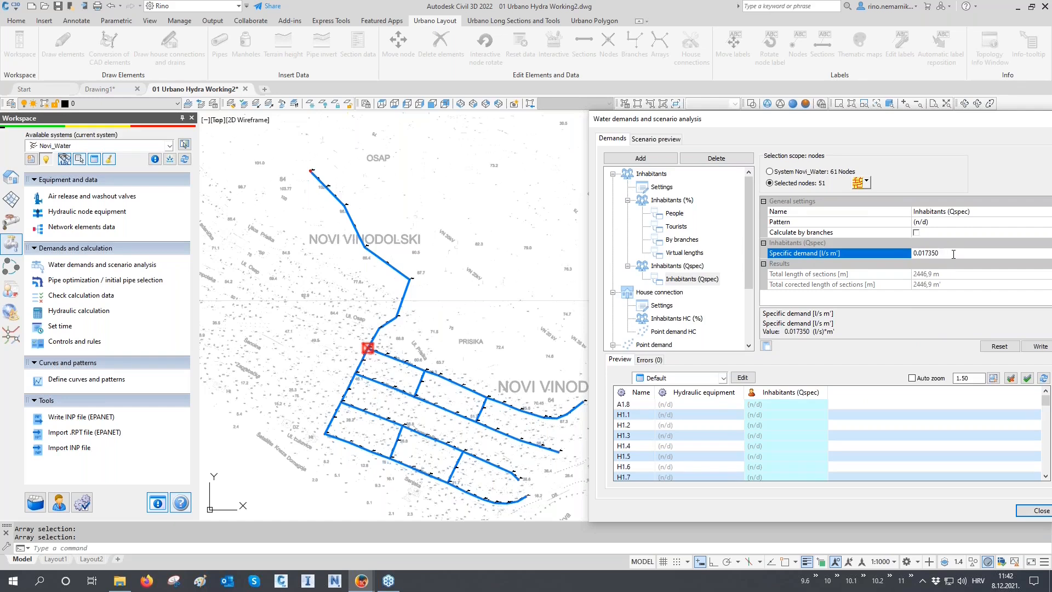
left_click(1035, 346)
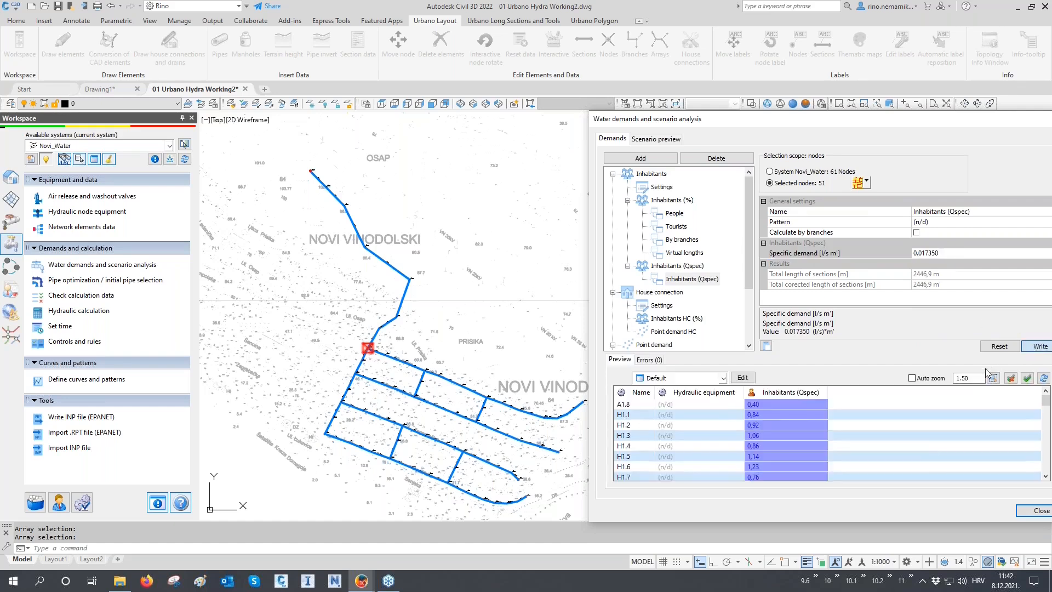
scroll(787, 432, "down", 5)
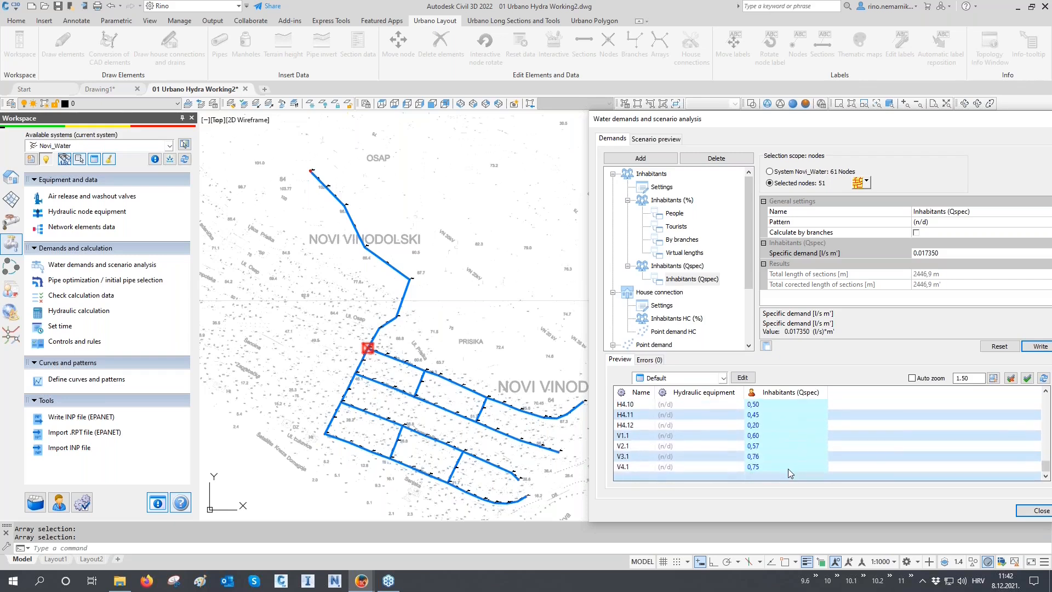
scroll(788, 468, "up", 5)
scroll(788, 470, "up", 2)
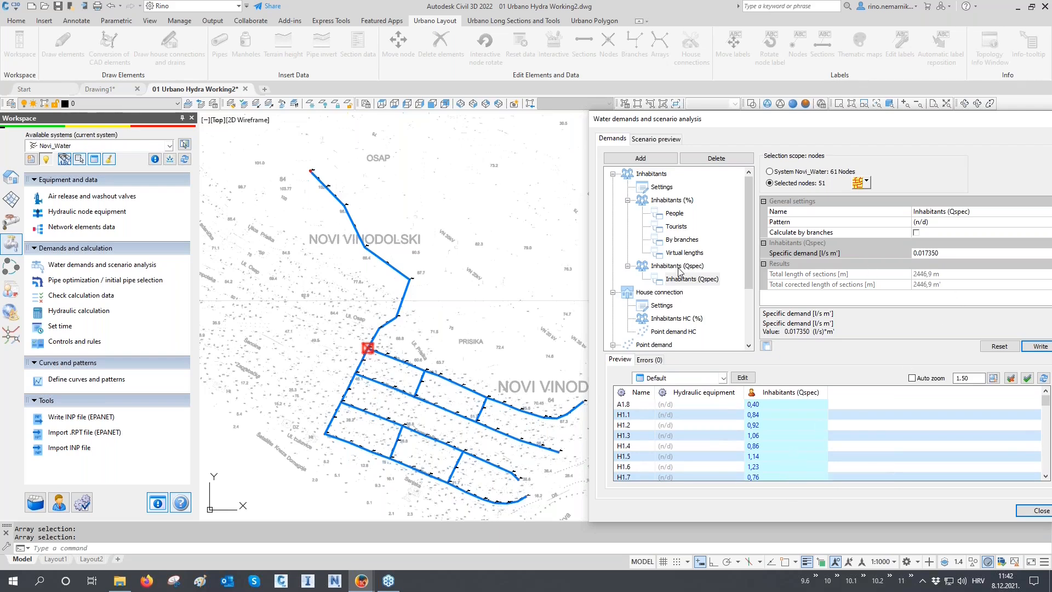
- Set the selection scope to the active system and copy all node rows of the Inhabitants (%) preview table
left_click(858, 184)
left_click(672, 201)
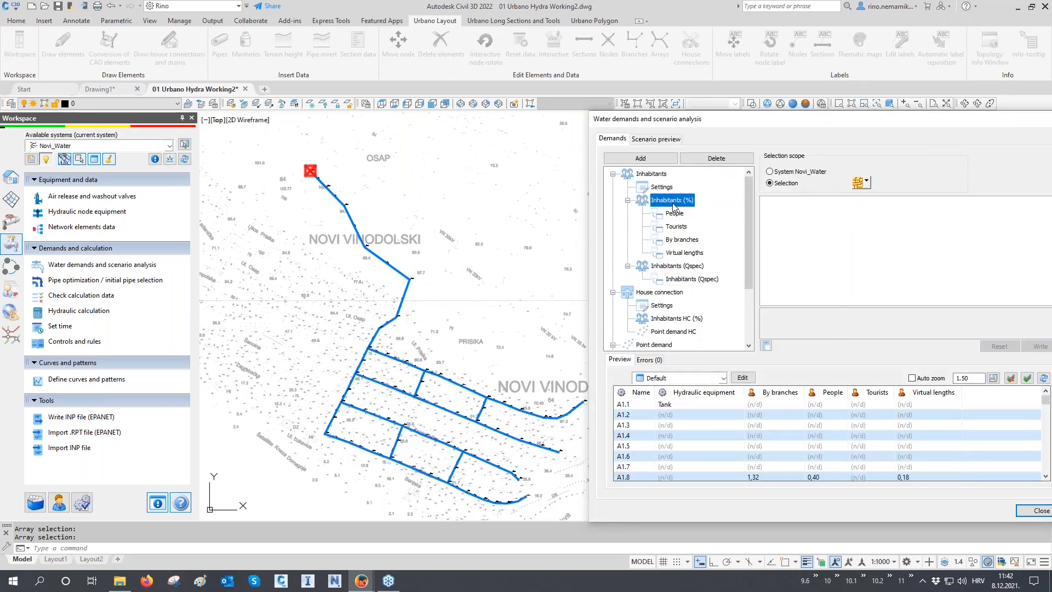
left_click(632, 405)
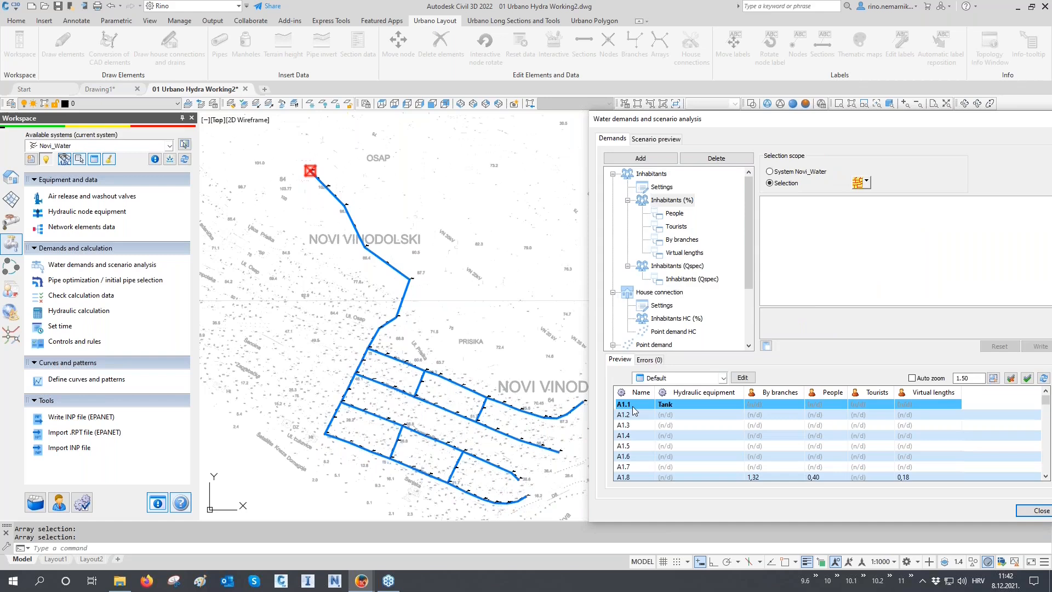
key("ctrl+a")
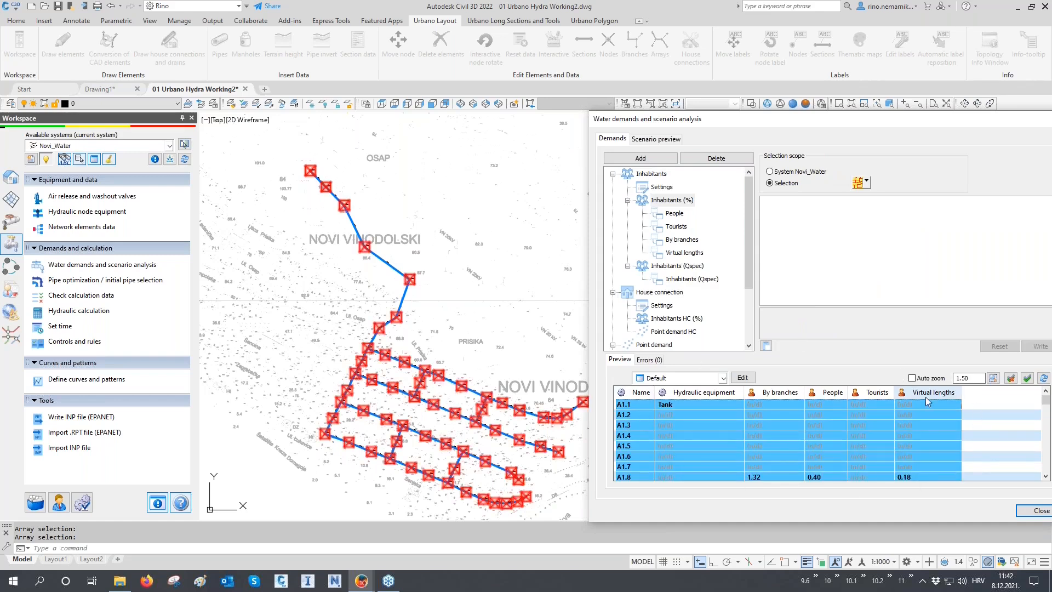
right_click(633, 404)
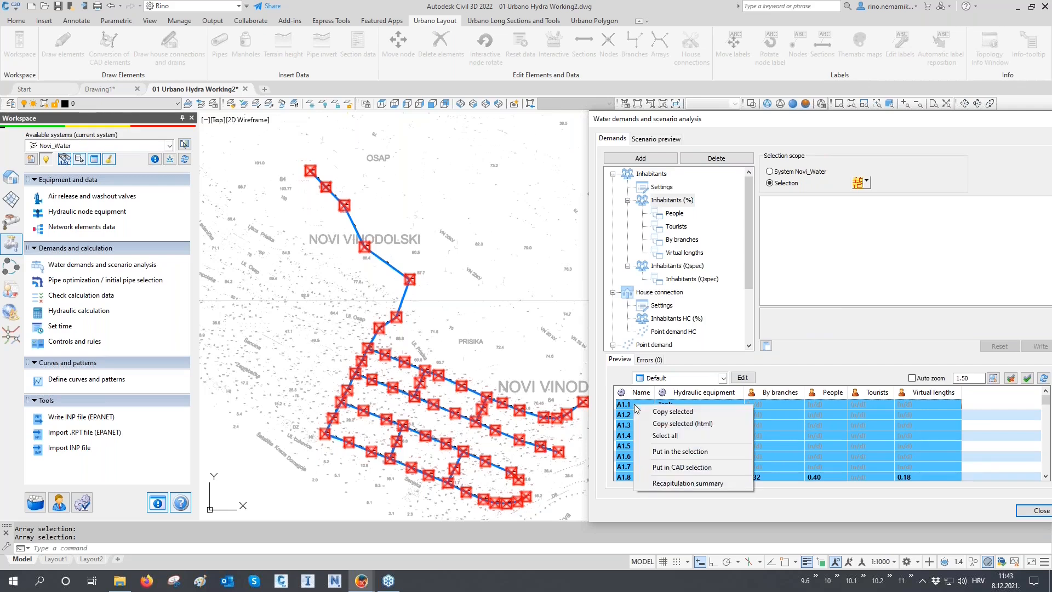
left_click(657, 416)
- Open a blank workbook in Excel, paste the copied demand table at A1 and review the Tourists column
left_click(13, 582)
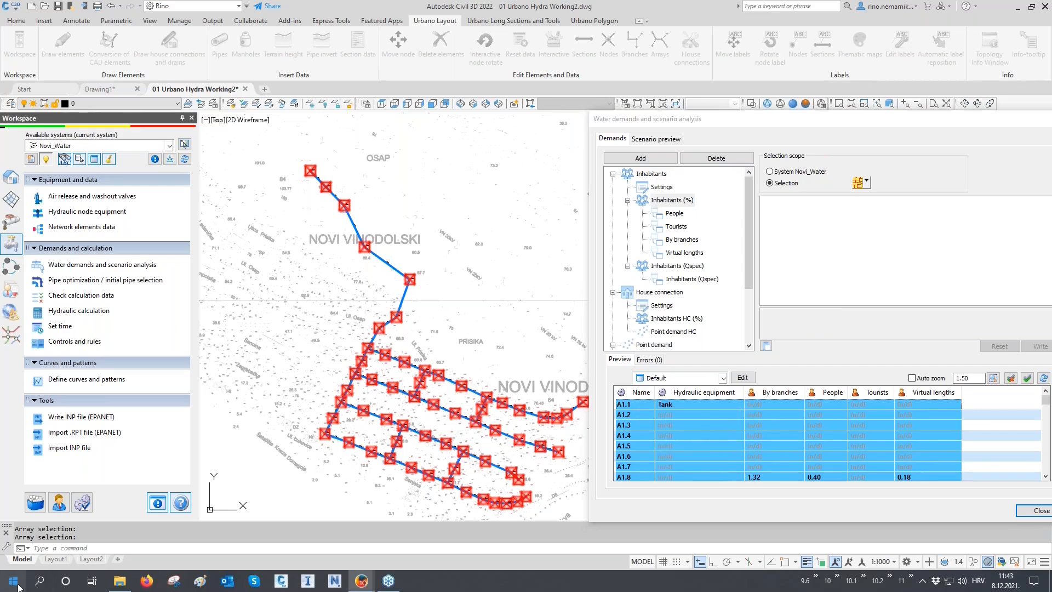
type("ex")
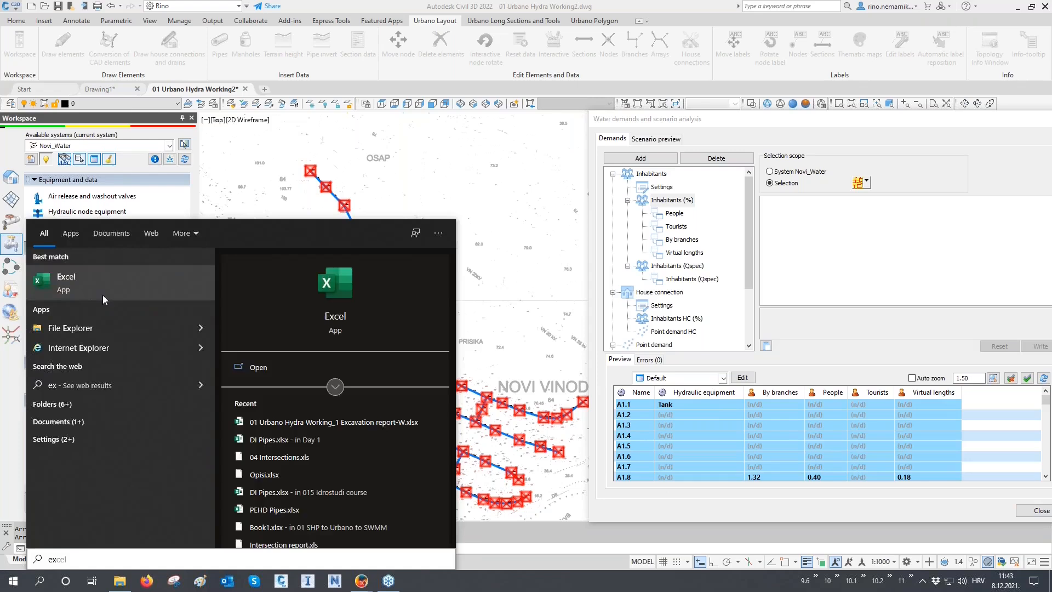
key("Return")
key("Return")
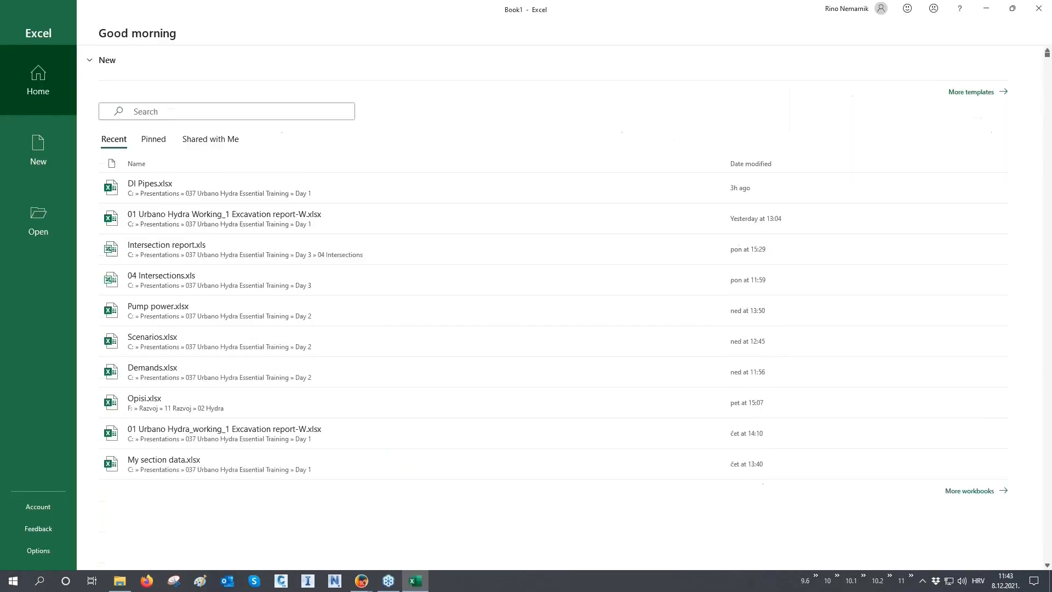
key("ctrl+v")
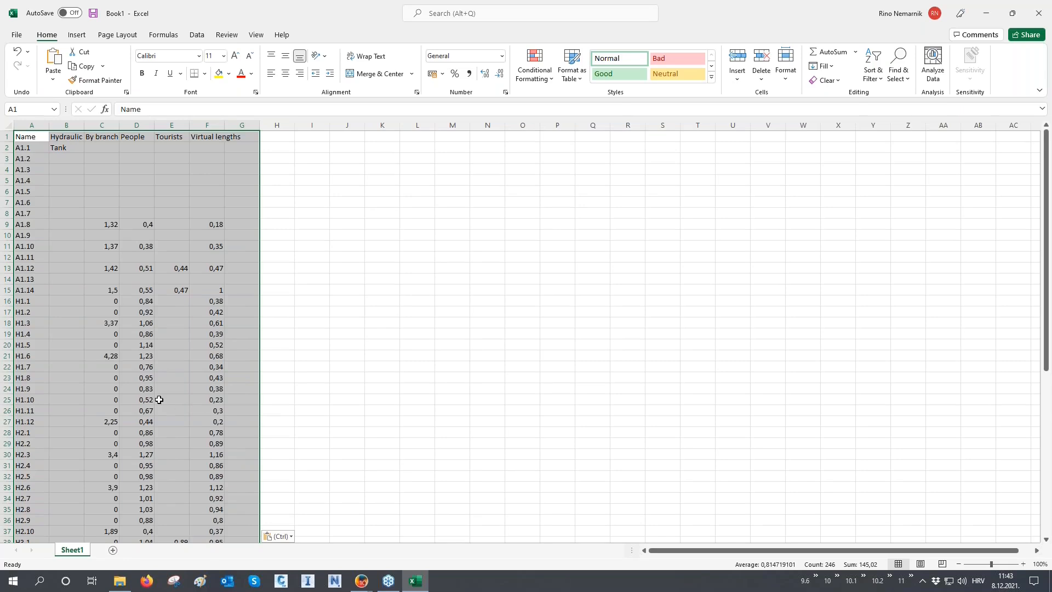
scroll(159, 399, "down", 6)
scroll(159, 399, "up", 6)
left_click(171, 125)
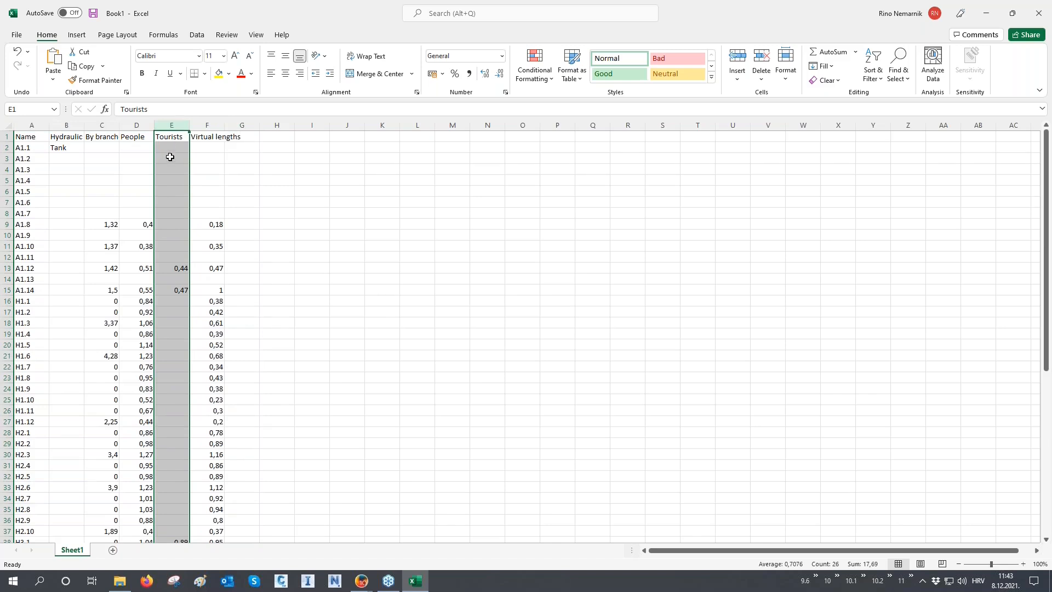
scroll(178, 296, "down", 9)
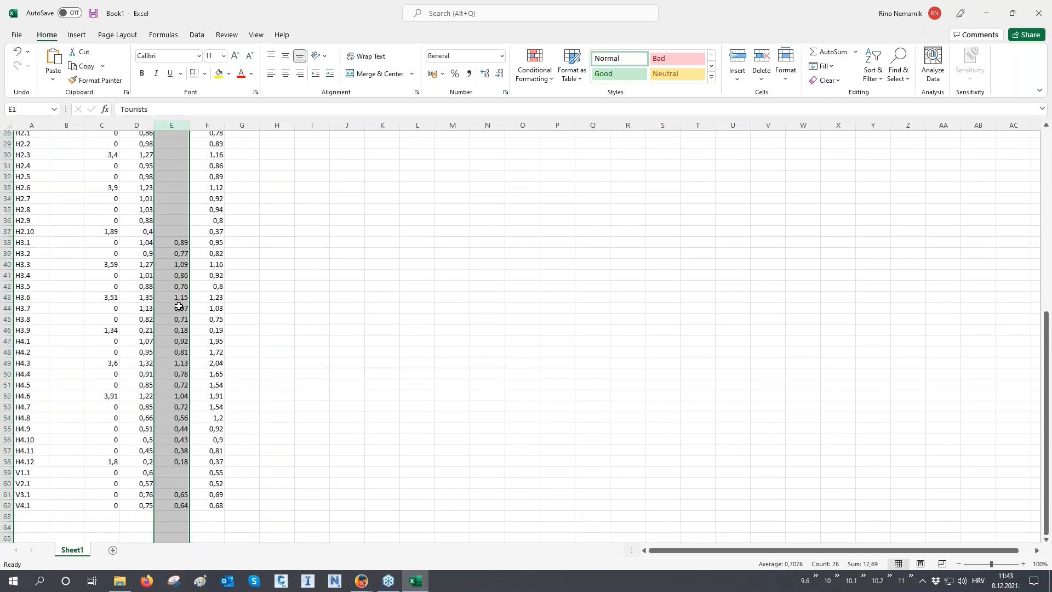
scroll(179, 307, "down", 2)
- Label cell B63 as SUM and total the By branches column in C63 with =SUM(C2:C62)
left_click(106, 454)
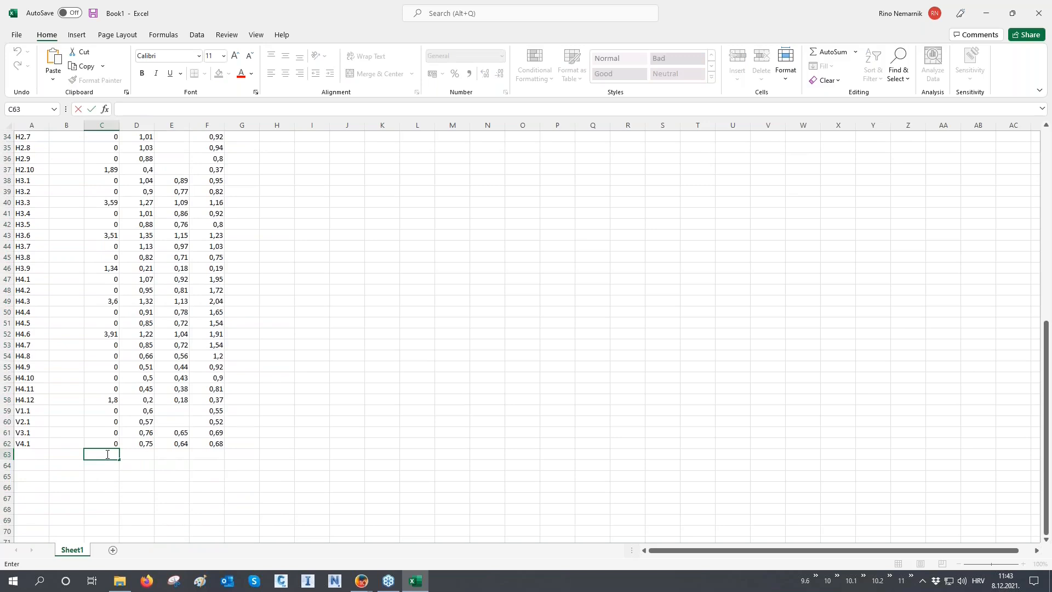
left_click(79, 454)
type("SUM")
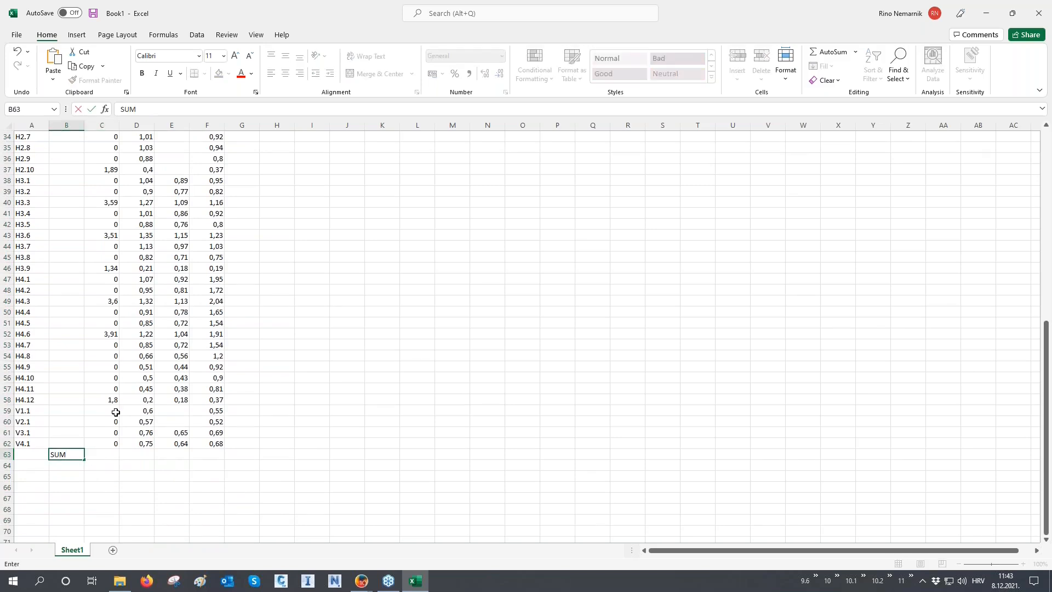
key("Tab")
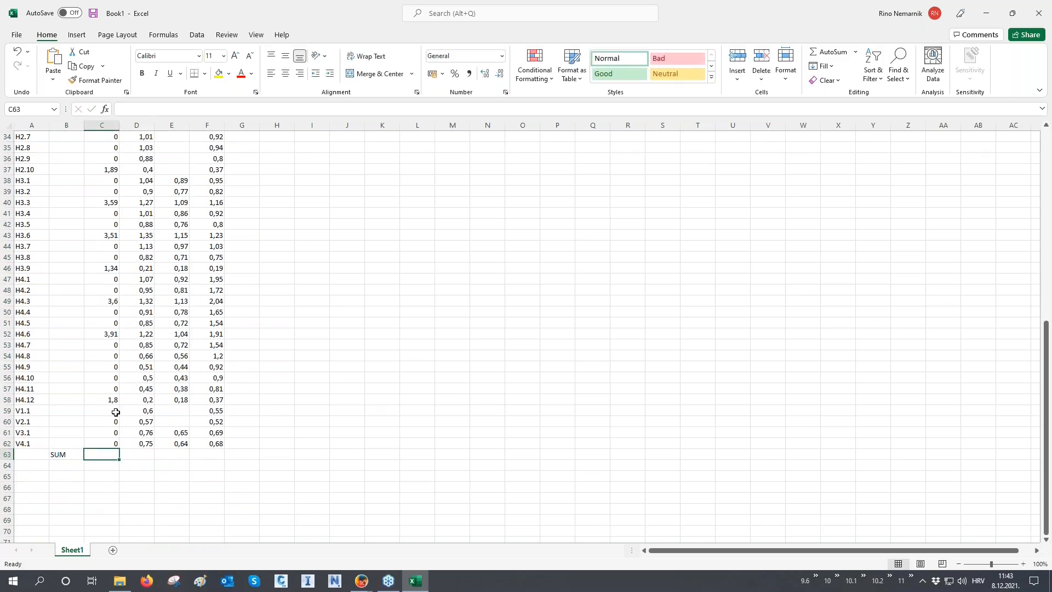
type("=SUM")
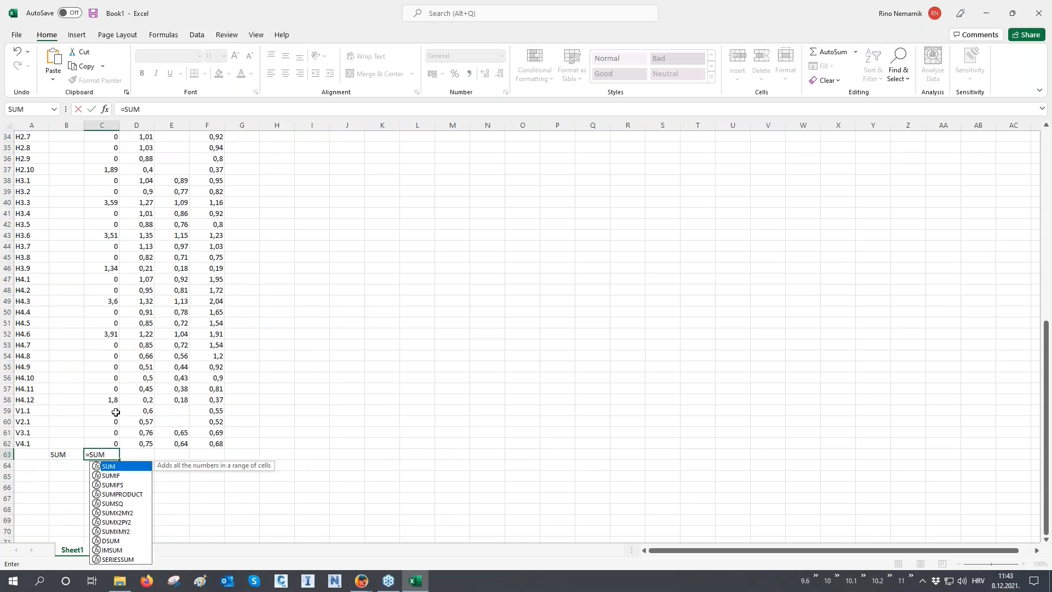
type("(")
scroll(104, 404, "up", 11)
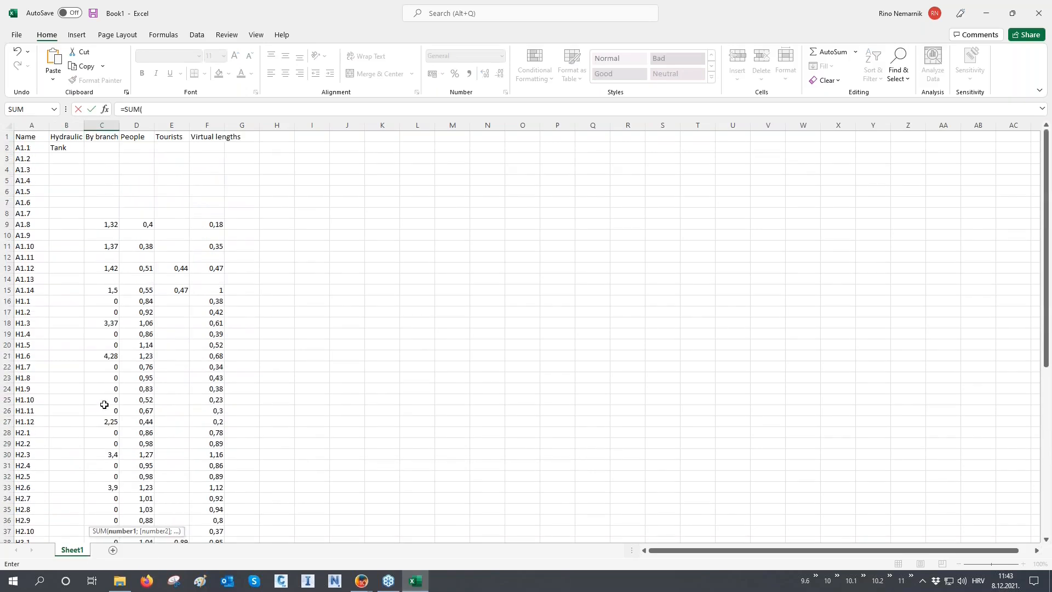
left_click_drag(107, 146, 105, 513)
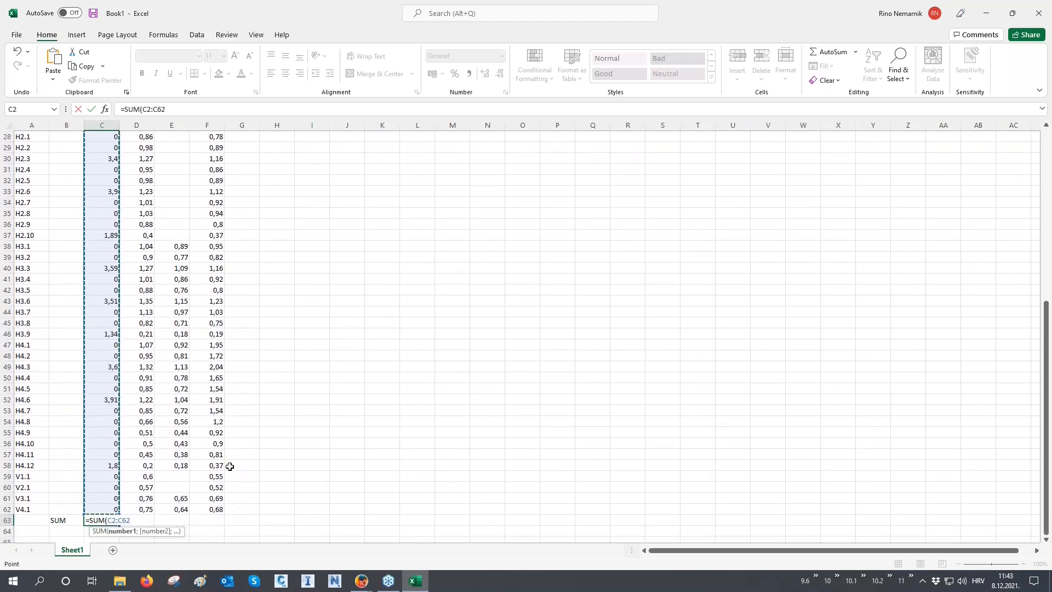
type(")")
key("Return")
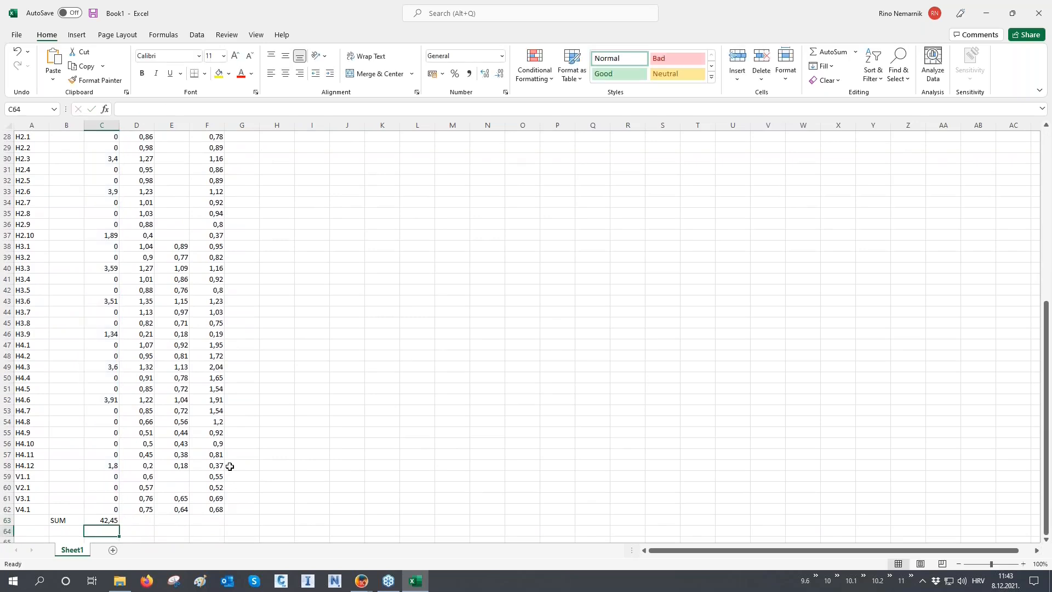
- Extend the sum formula from C63 across to F63 and compare the By branches, People and Virtual lengths totals
left_click(113, 522)
left_click_drag(119, 523, 220, 525)
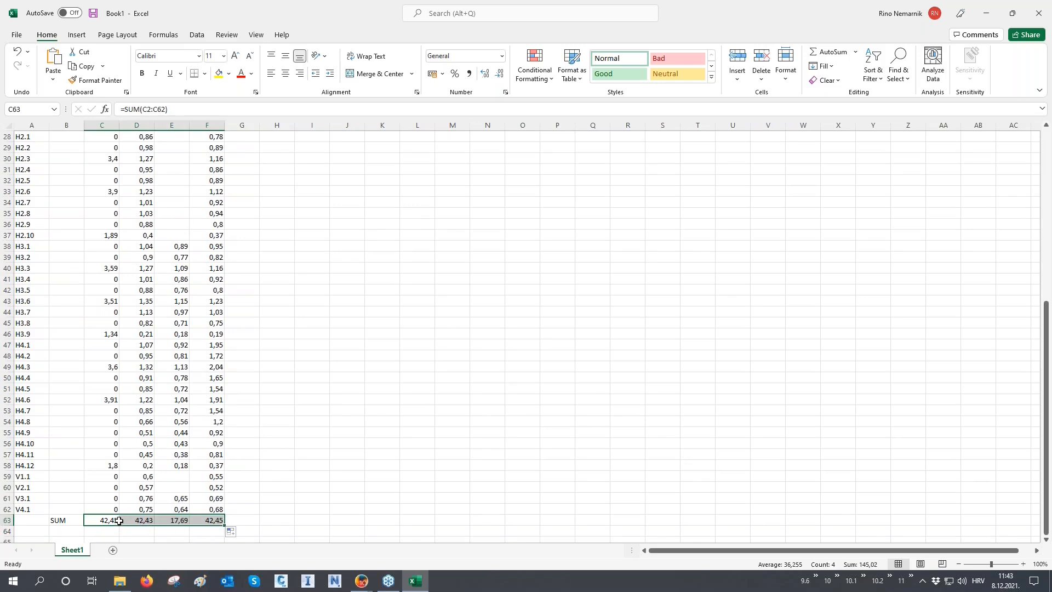
left_click_drag(113, 521, 134, 521)
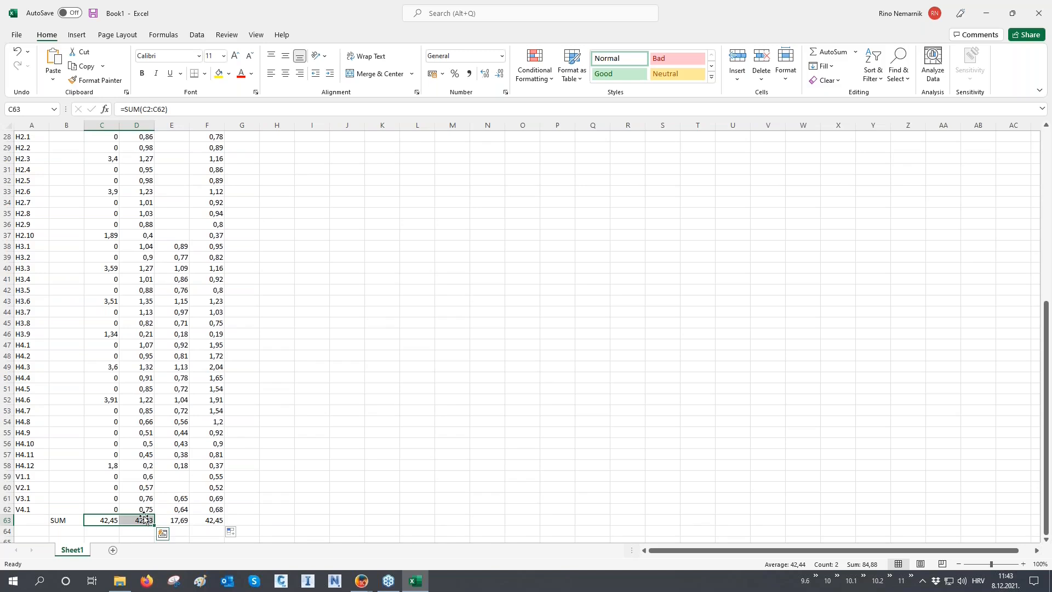
left_click(205, 519, "ctrl")
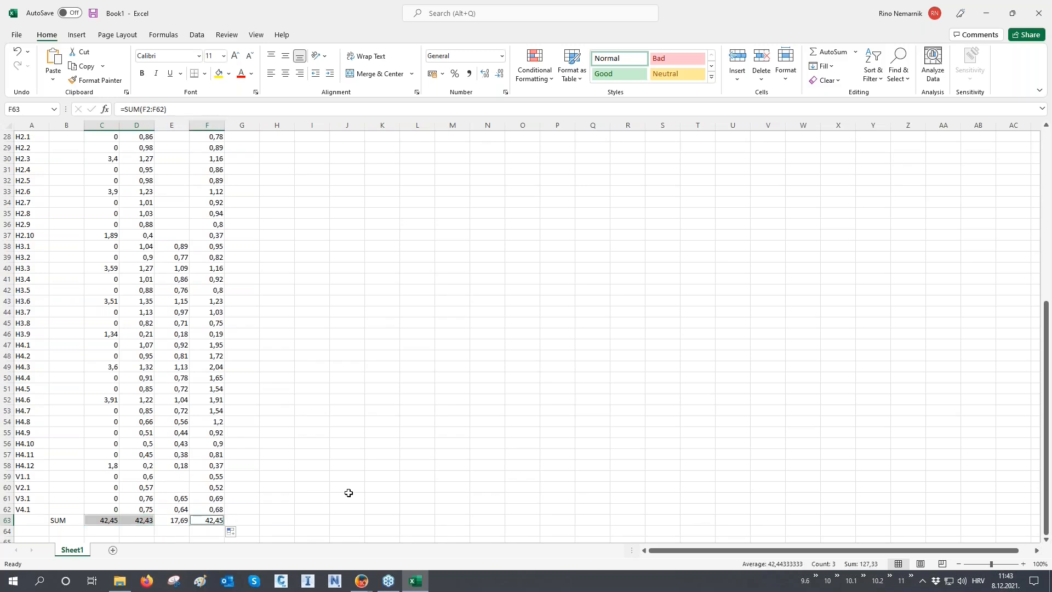
- Switch to Civil 3D and copy all node rows of the Inhabitants (Qspec) preview table
left_click(427, 584)
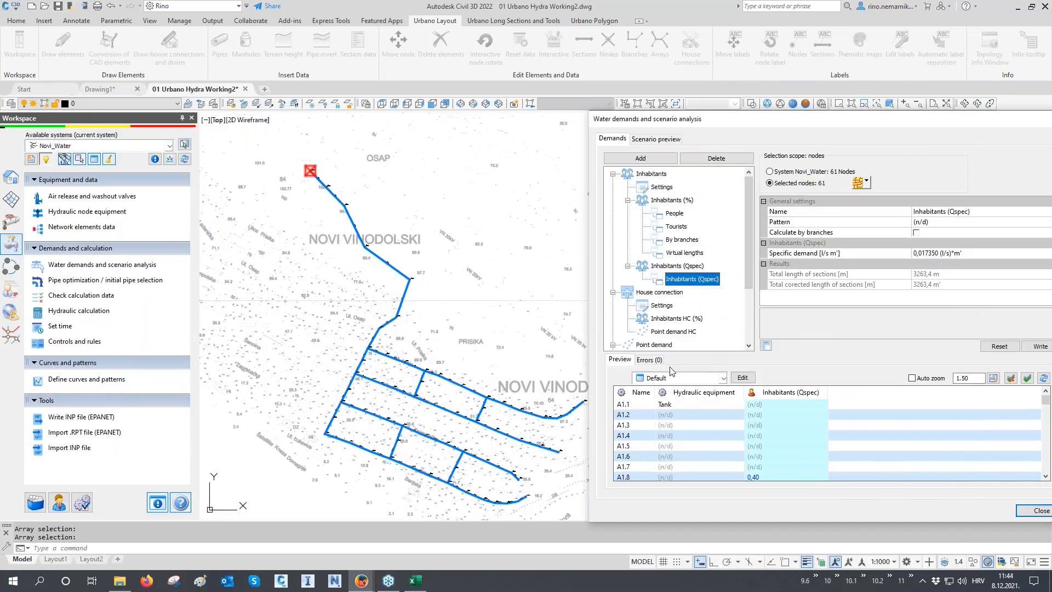
left_click(643, 408)
key("ctrl+a")
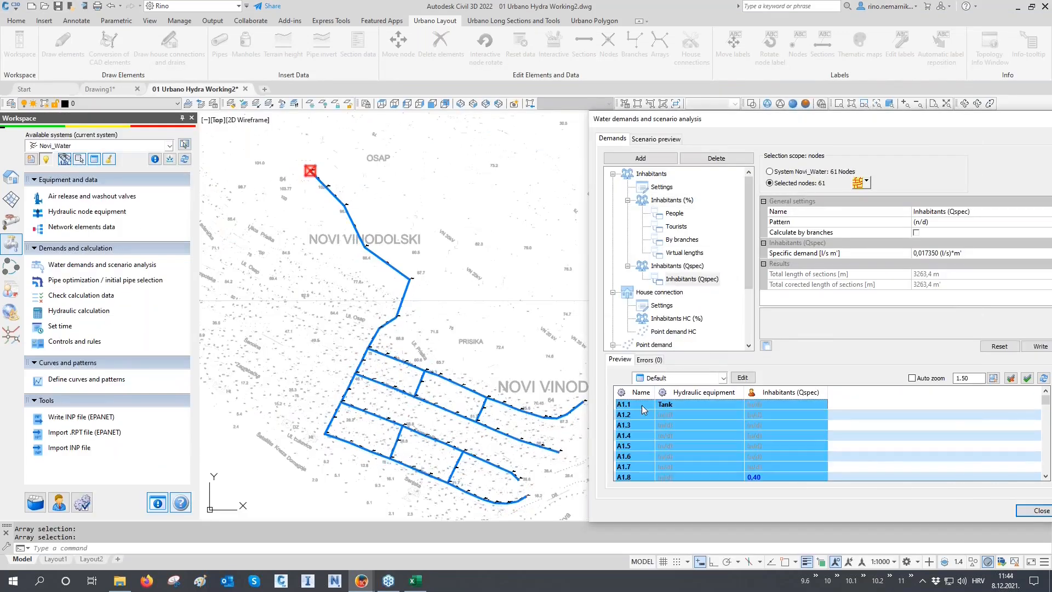
right_click(642, 405)
left_click(674, 412)
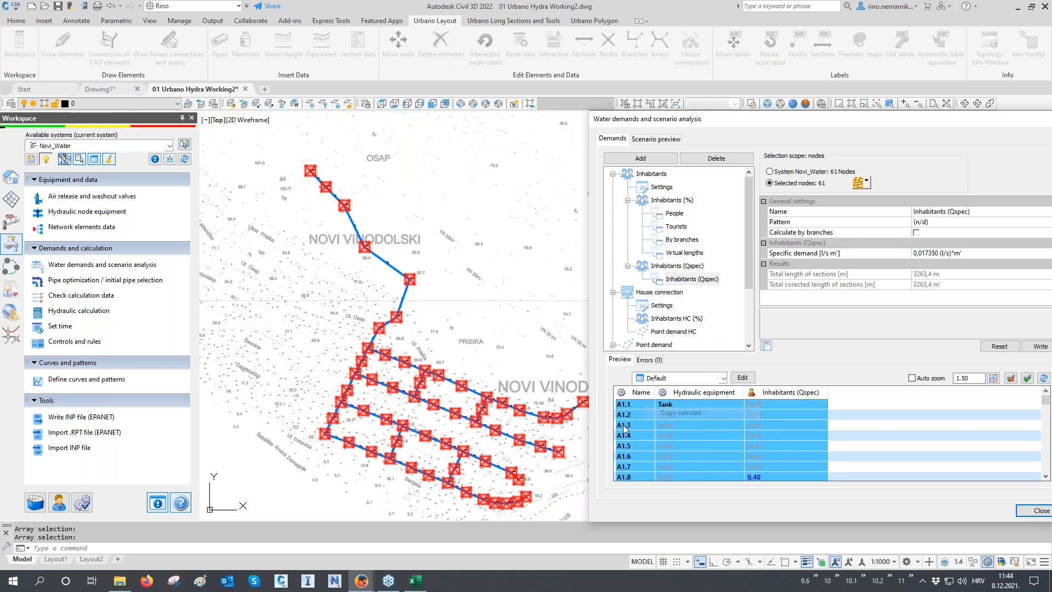
- Return to the Excel workbook and paste the copied Inhabitants (Qspec) table at H1
left_click(416, 581)
scroll(297, 177, "up", 15)
left_click(276, 139)
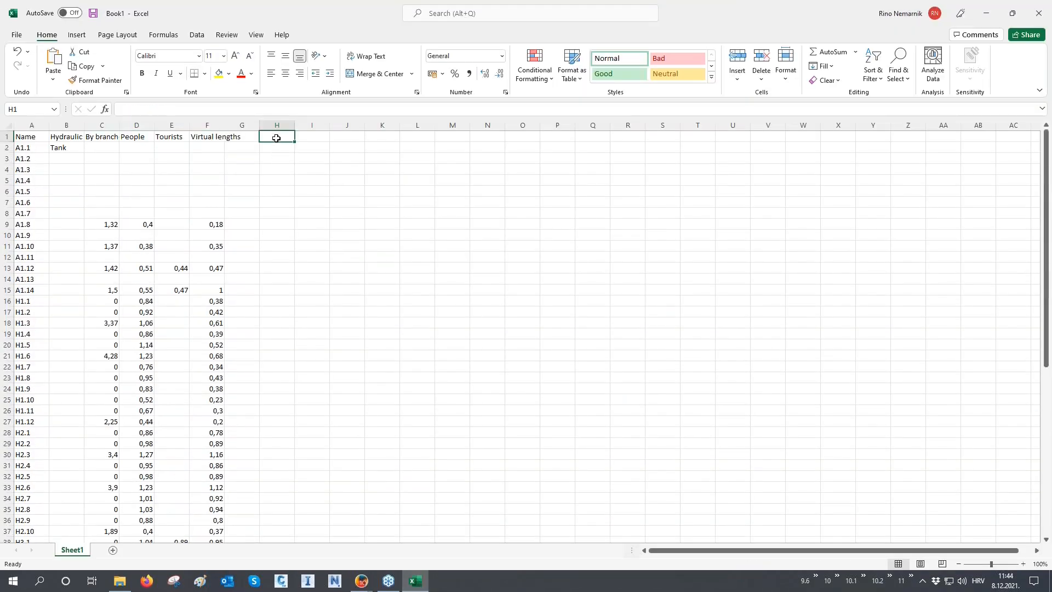
key("ctrl+v")
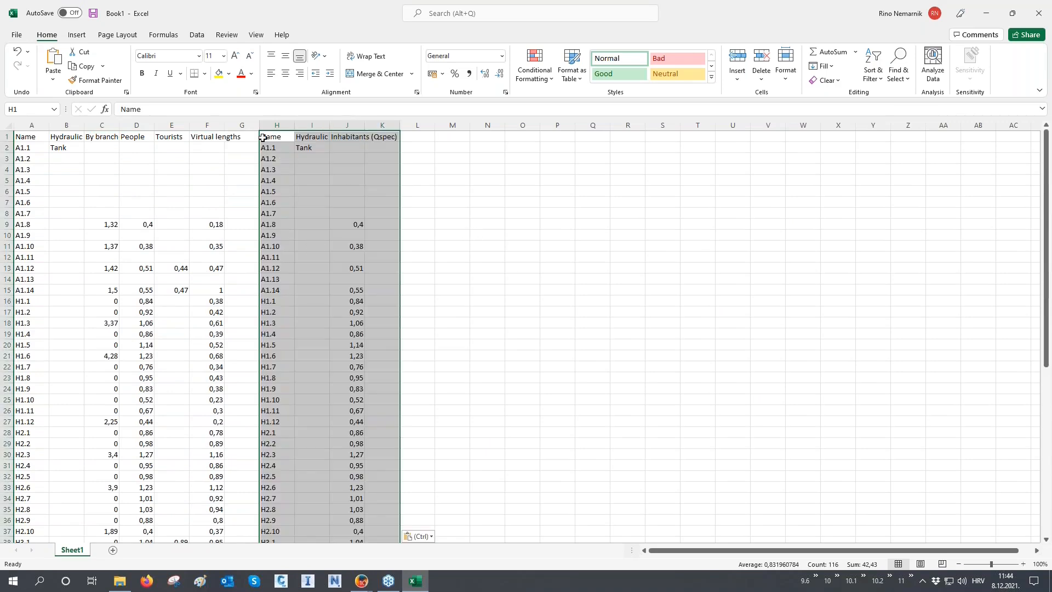
- Delete columns G to I so the Inhabitants (Qspec) values sit directly beside the Virtual lengths column
left_click_drag(247, 125, 302, 125)
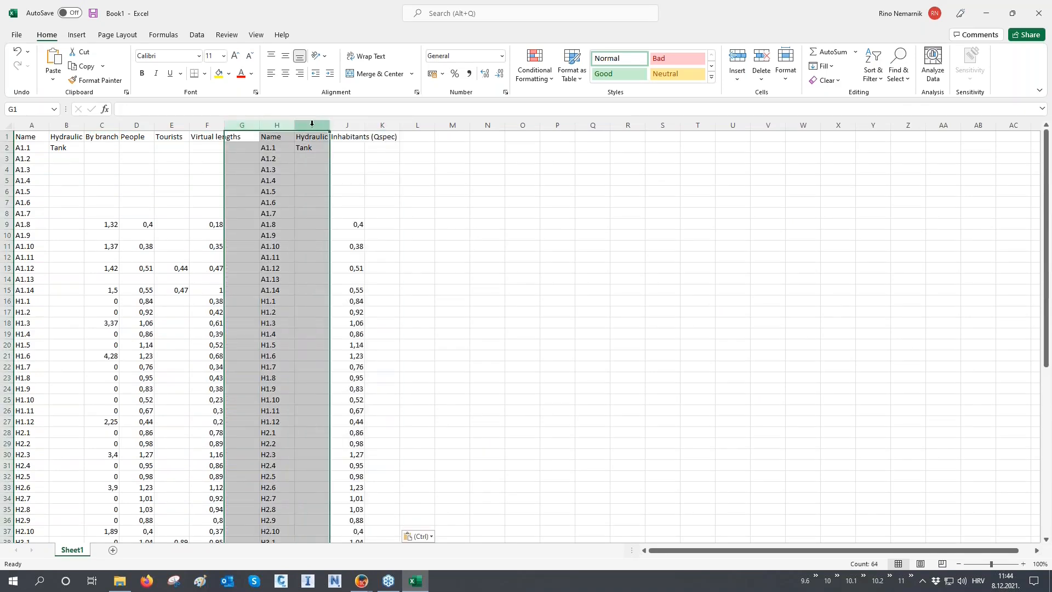
right_click(313, 126)
left_click(343, 231)
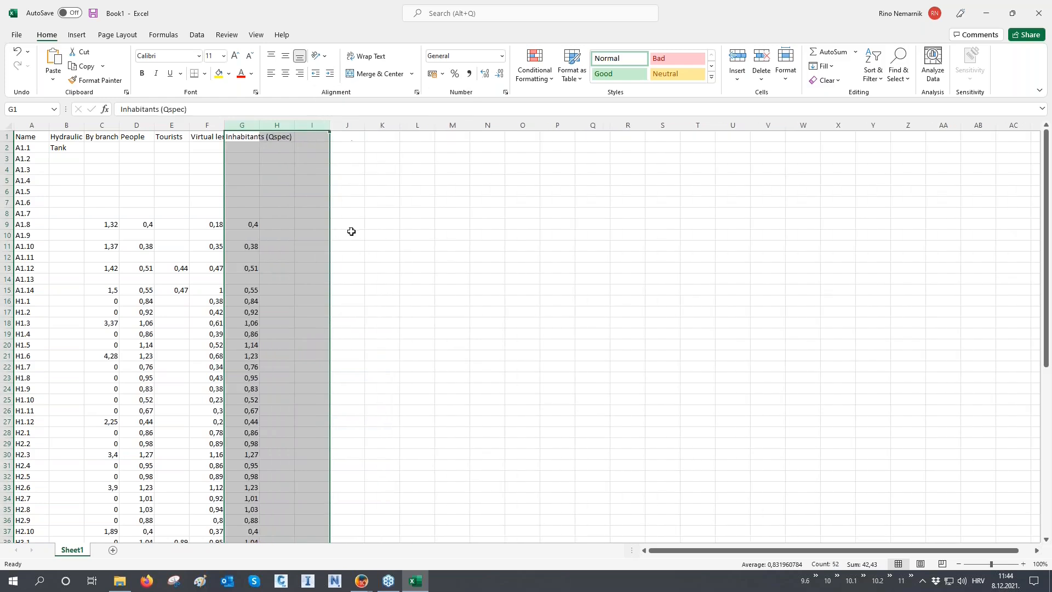
- Extend the sum formula from F63 to G63 to total the Inhabitants (Qspec) column
scroll(352, 289, "down", 1)
scroll(353, 289, "down", 10)
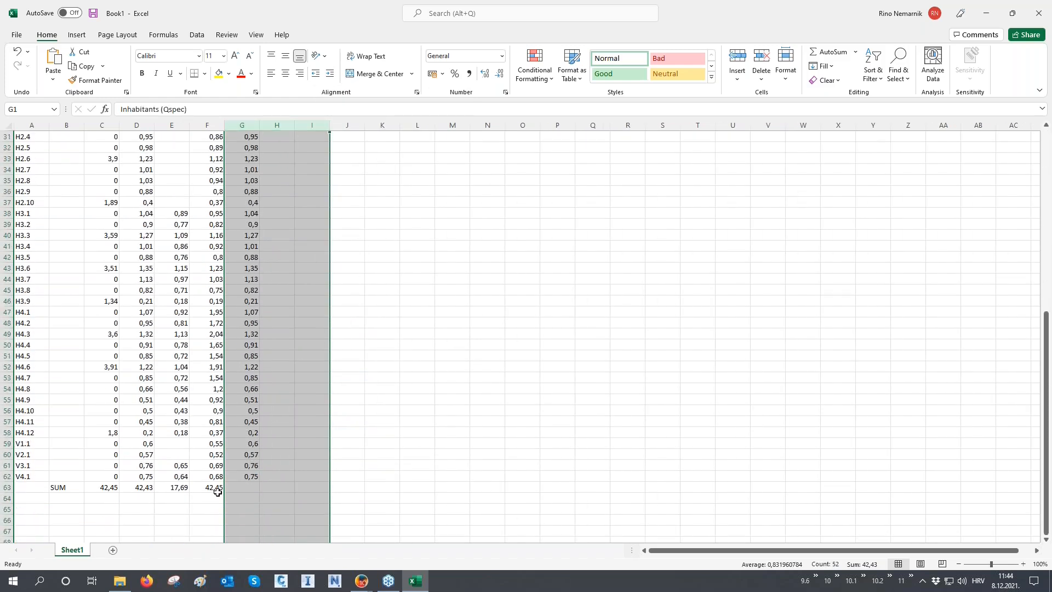
left_click(214, 487)
left_click_drag(224, 491, 261, 493)
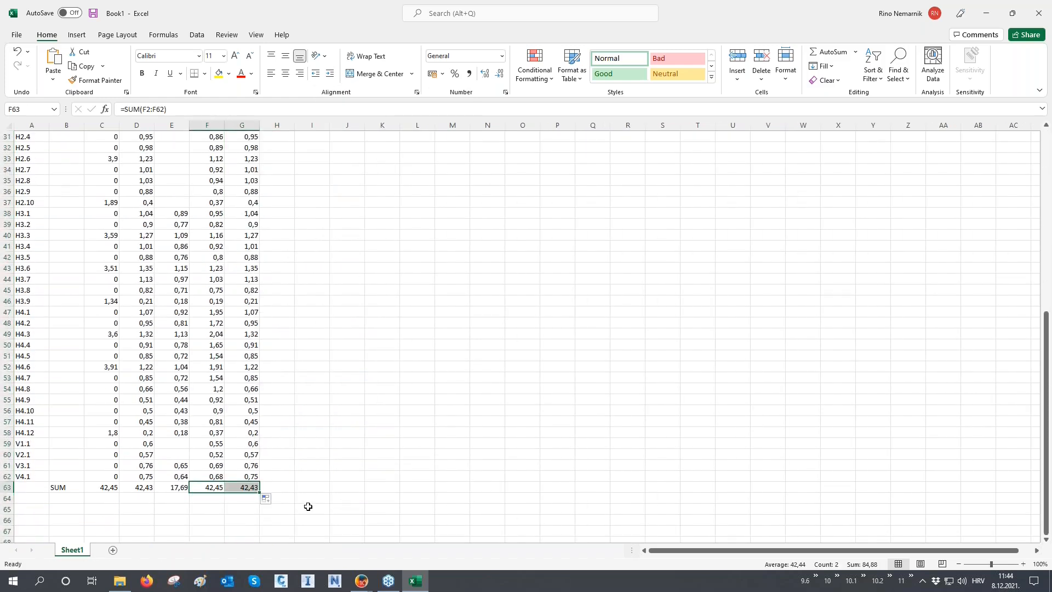
- Make the SUM row bold from B63 to G63
left_click_drag(110, 488, 215, 488)
left_click(81, 489)
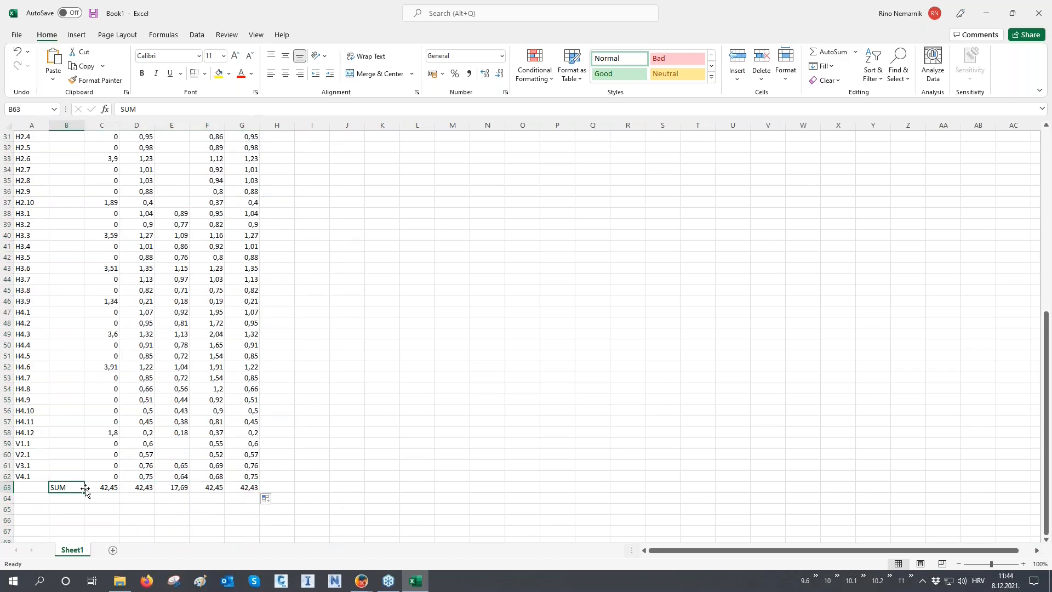
left_click_drag(74, 488, 257, 490)
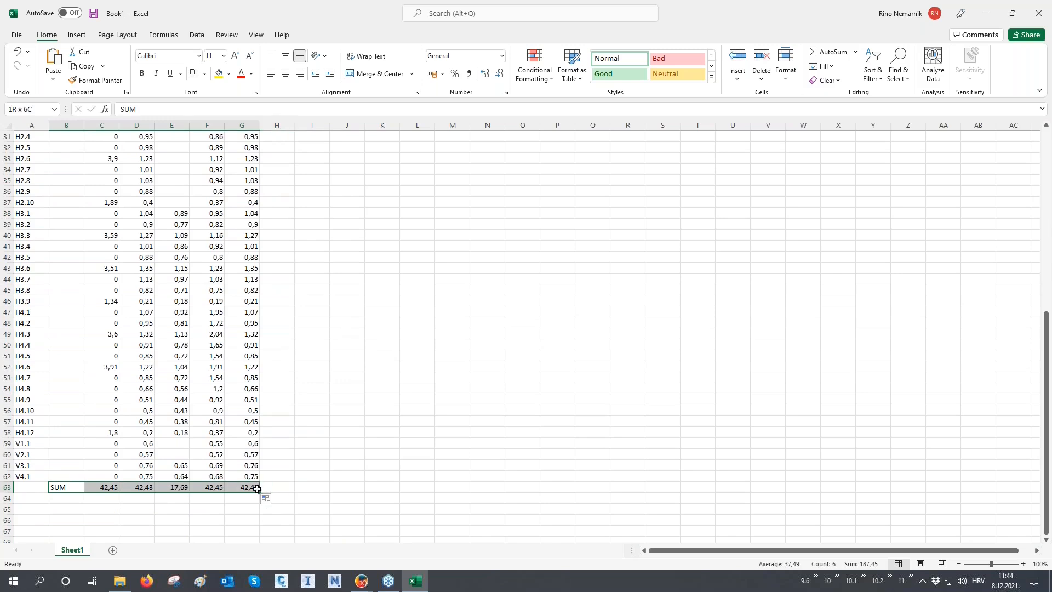
left_click(142, 73)
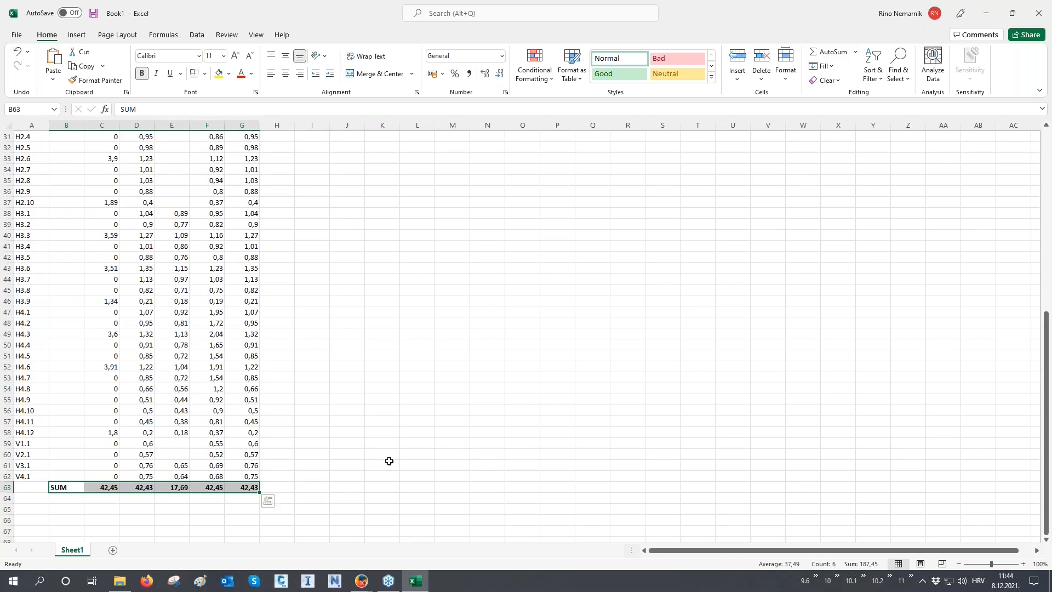
- Save the workbook in the Day 2 > 01 Hydra folder under a new name beginning with Dema, and close Excel
left_click(93, 15)
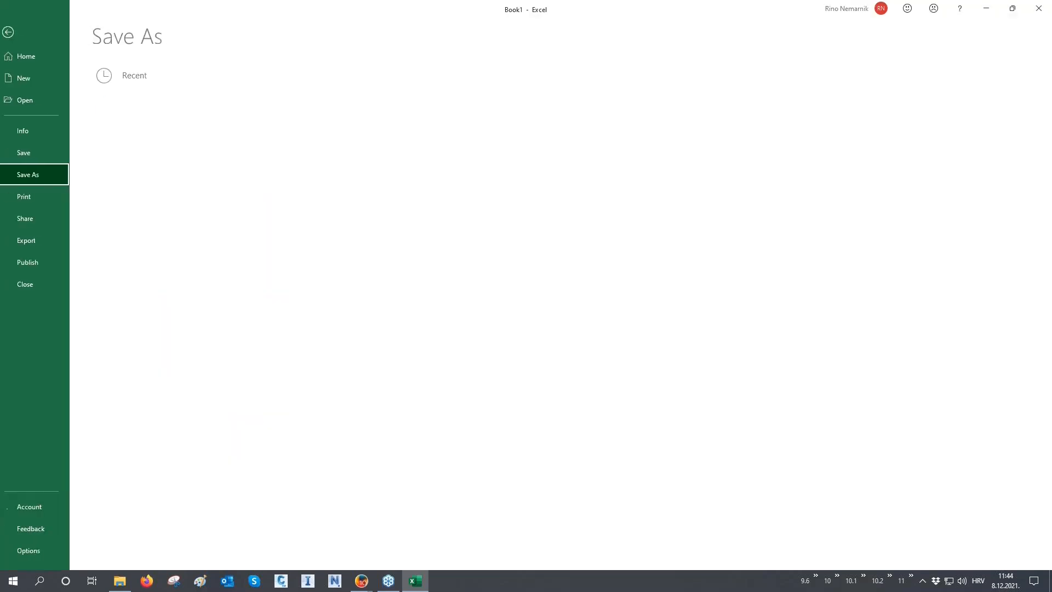
left_click(341, 242)
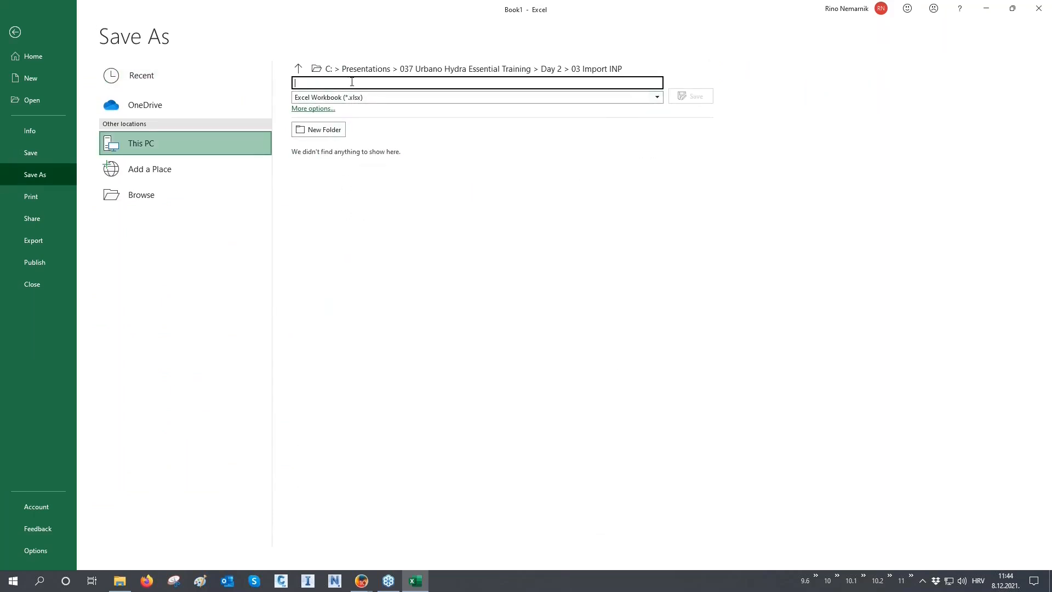
left_click(550, 68)
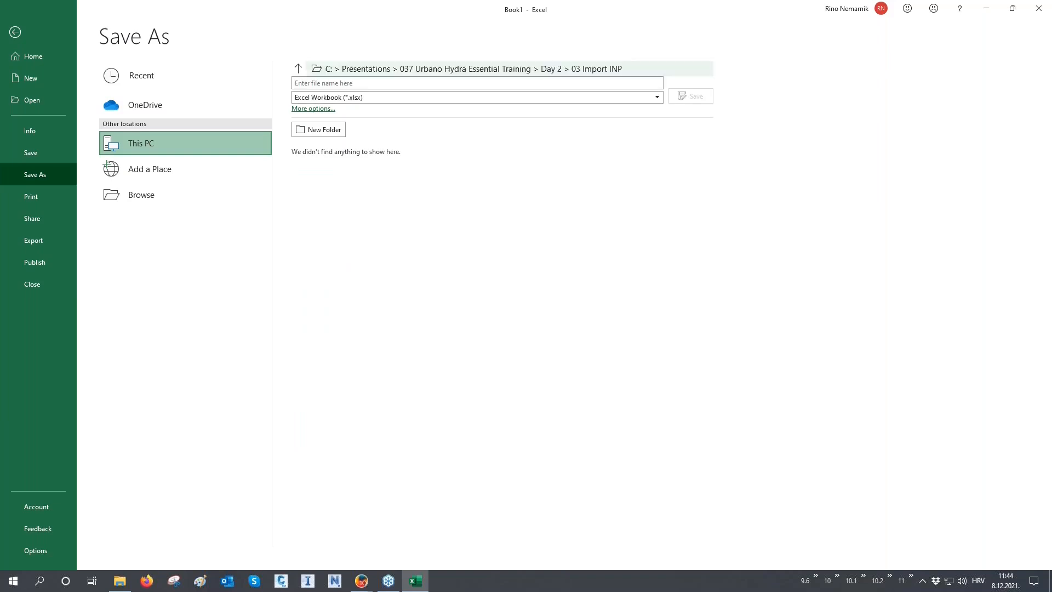
left_click(259, 28)
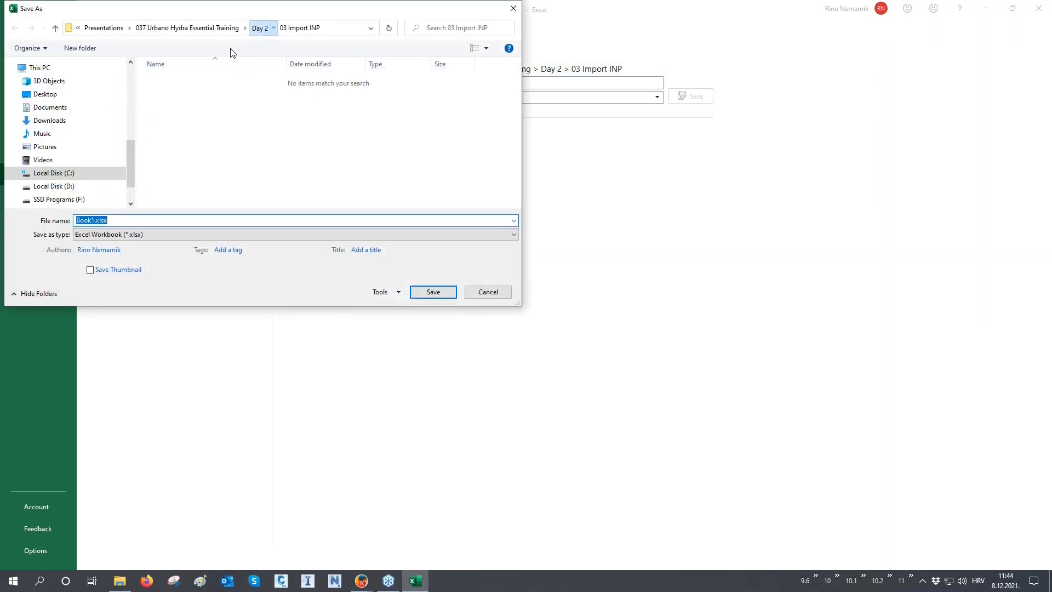
double_click(173, 80)
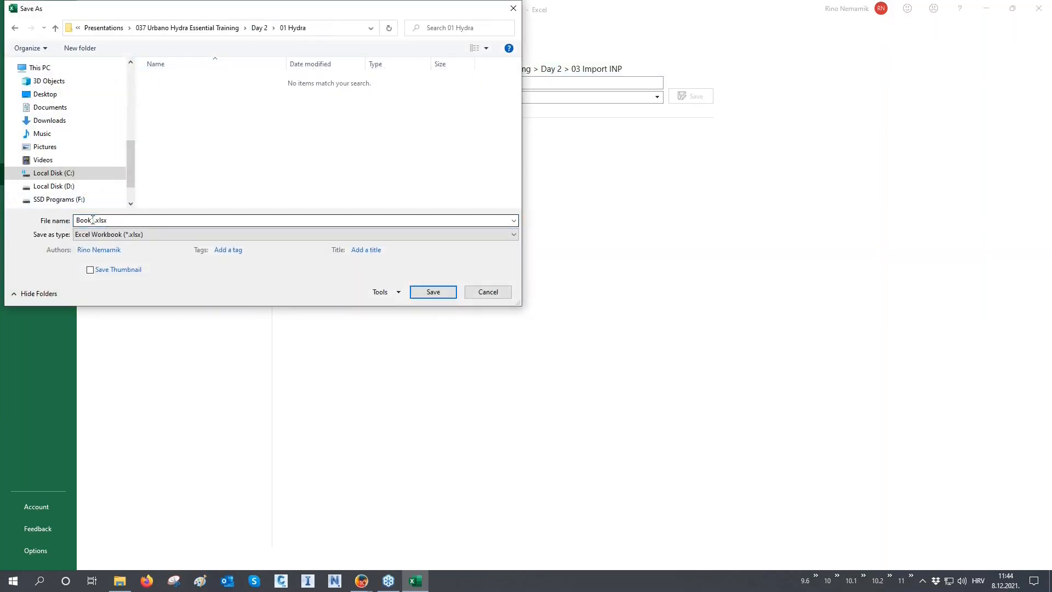
left_click_drag(94, 220, 42, 221)
type("Dema")
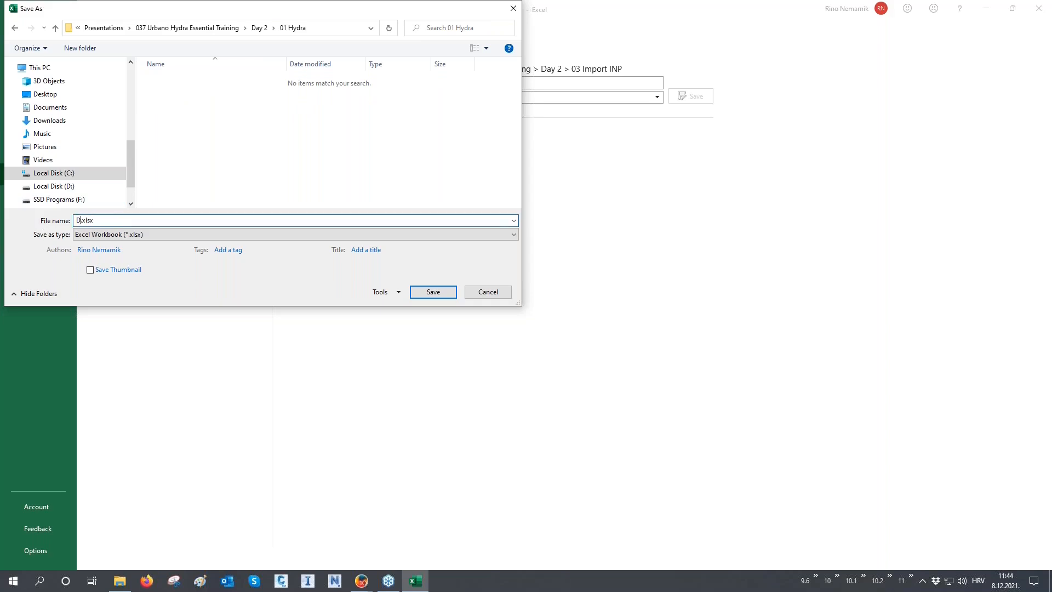
left_click(432, 292)
left_click(1038, 13)
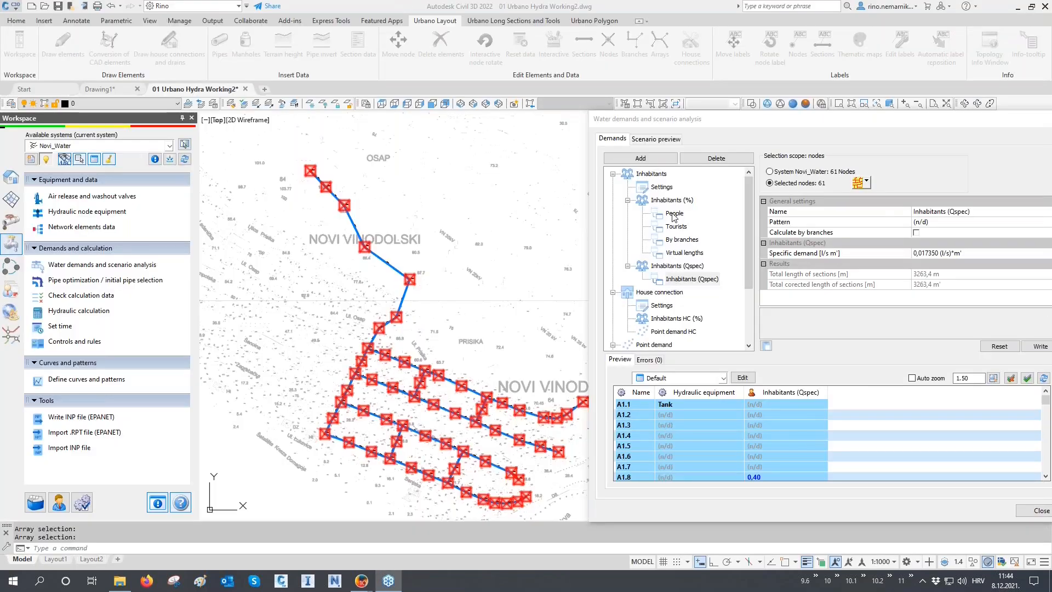
- Examine the House connection settings and the available flow divide methods
left_click(661, 292)
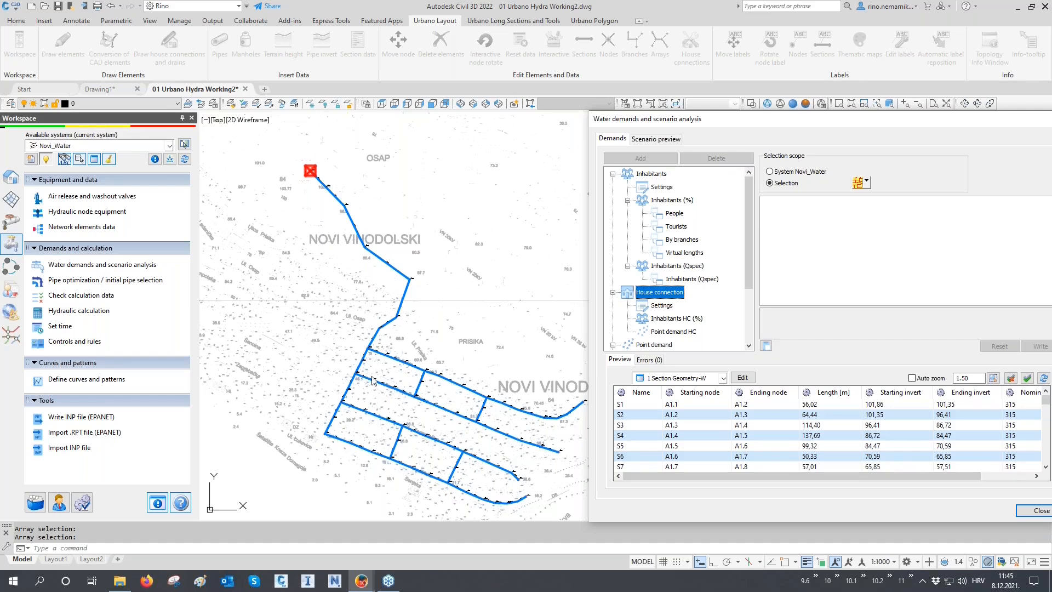
left_click(662, 306)
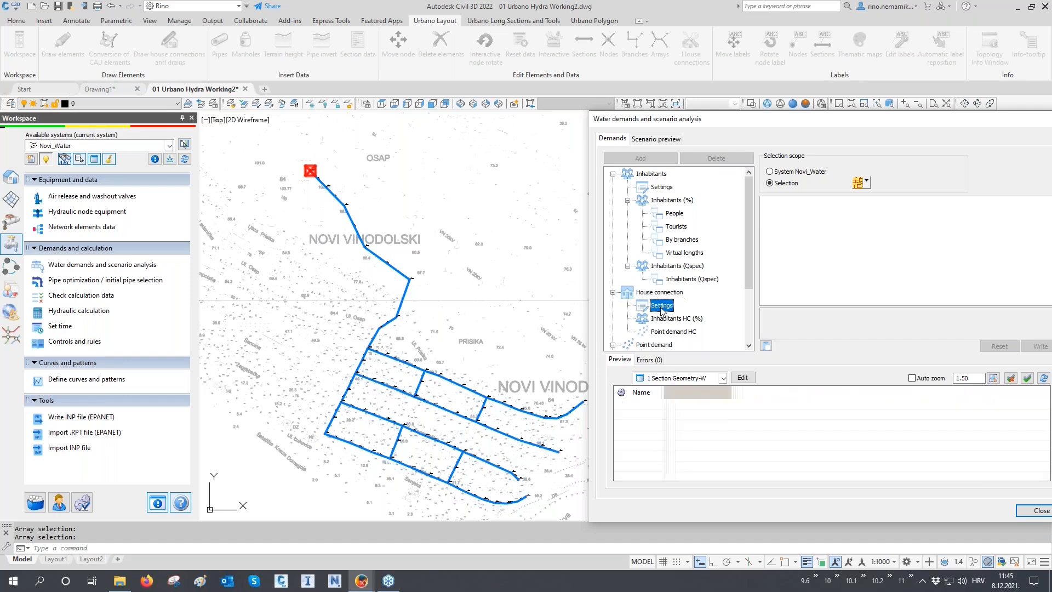
left_click(956, 222)
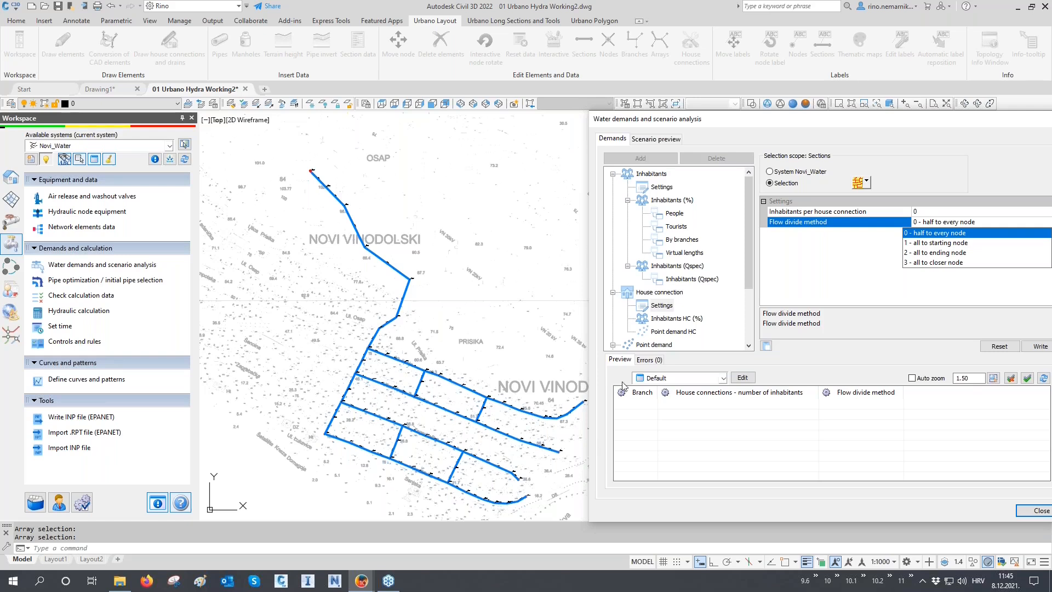
left_click(847, 291)
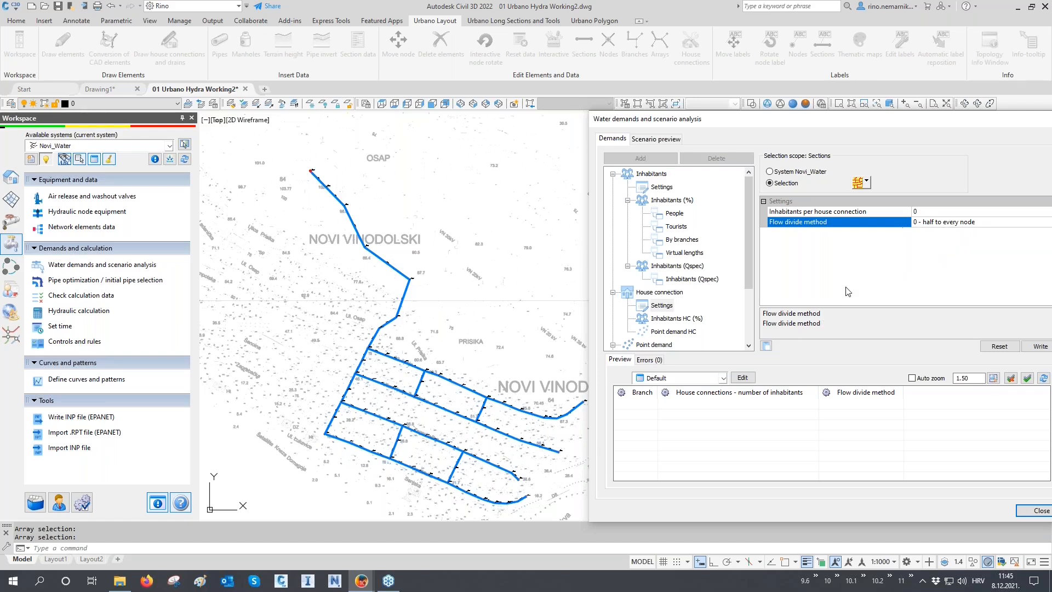
- Add a Point / industry demand in the Point demand group and name it Industry
scroll(659, 298, "down", 2)
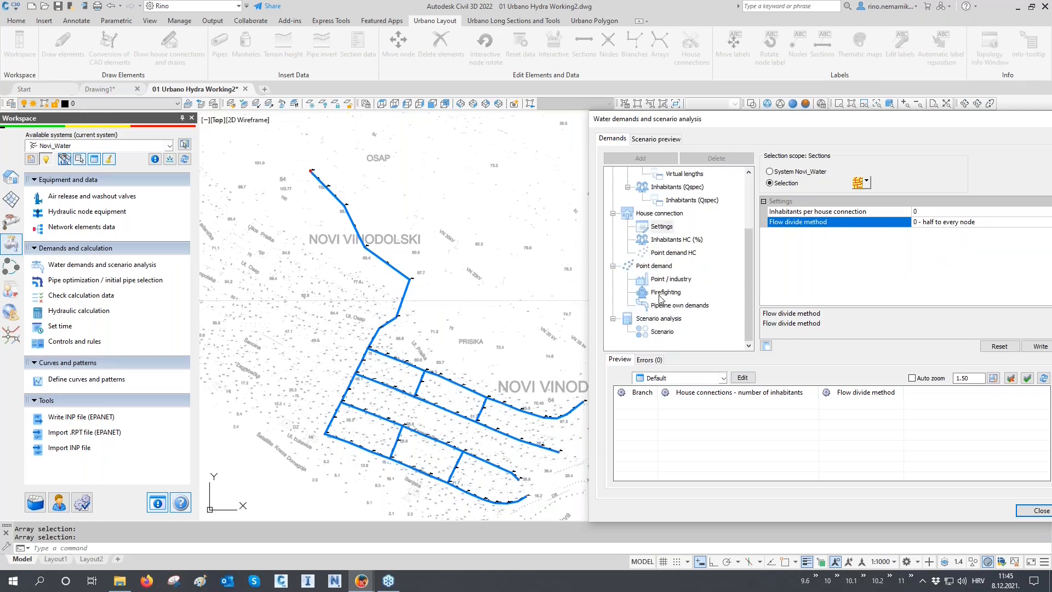
left_click(664, 279)
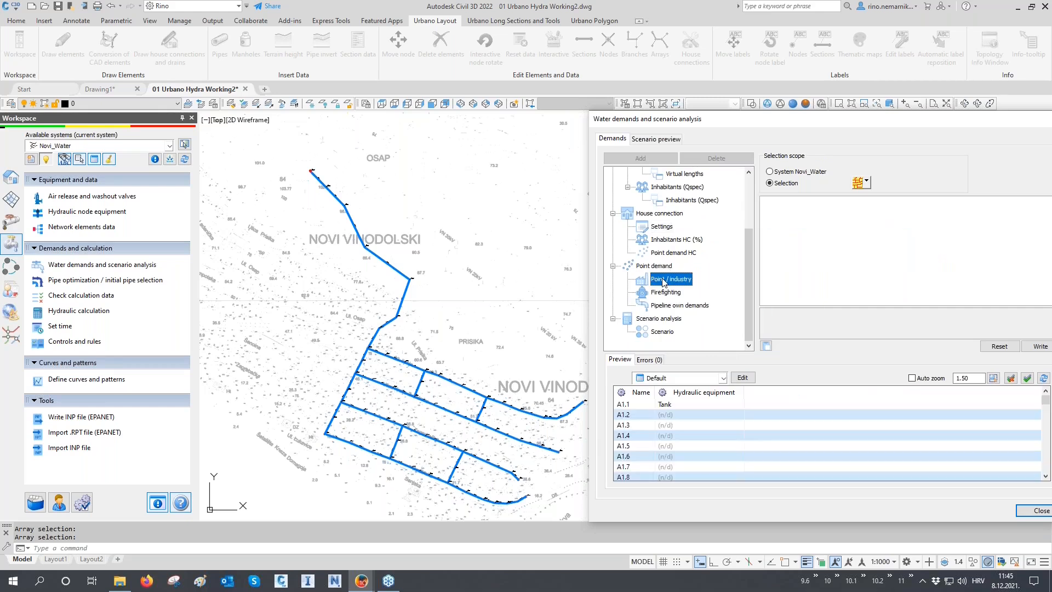
left_click(665, 162)
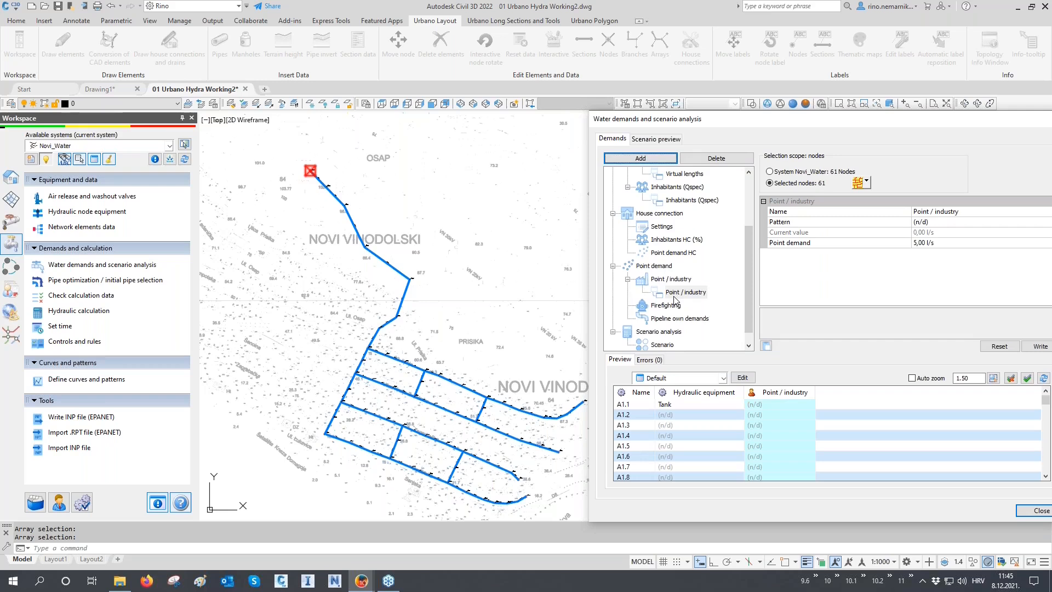
left_click(930, 214)
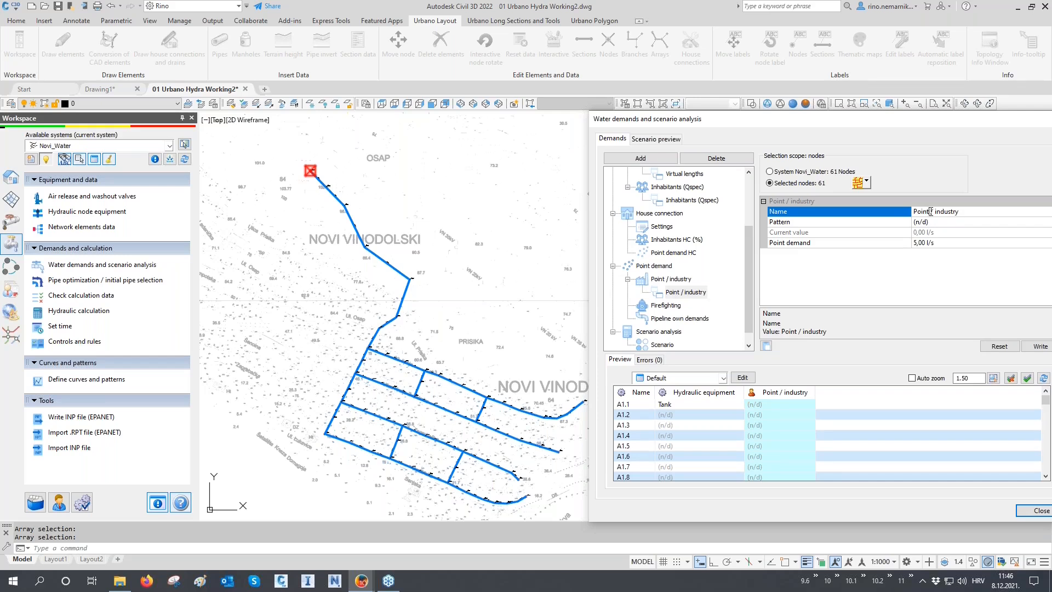
left_click_drag(933, 211, 768, 213)
key("BackSpace")
left_click(798, 268)
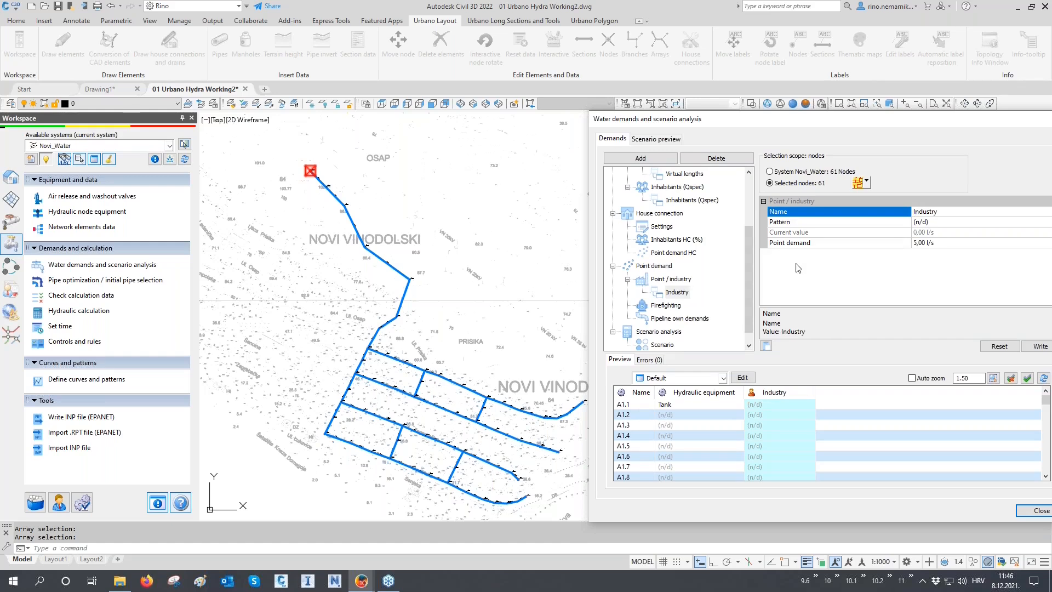
- Limit the Industry demand's selection scope to nodes H1.2, H2.2, H2.5, H1.8, H2.8 and H4.4, picked in the drawing
left_click(867, 184)
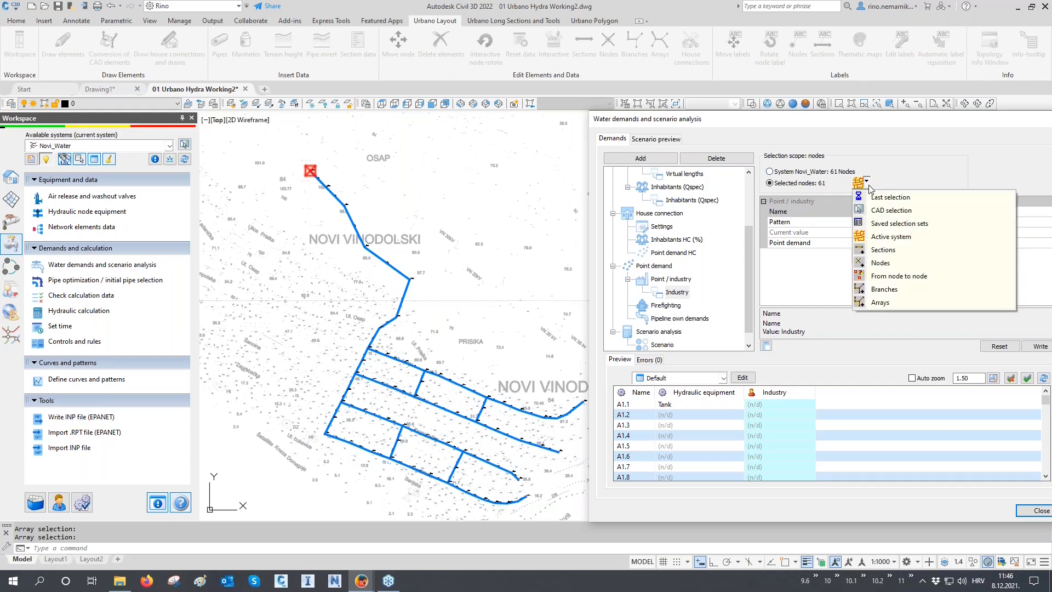
left_click(885, 264)
left_click(405, 362)
left_click(392, 387)
left_click(455, 413)
left_click(519, 410)
left_click(519, 439)
left_click(411, 467)
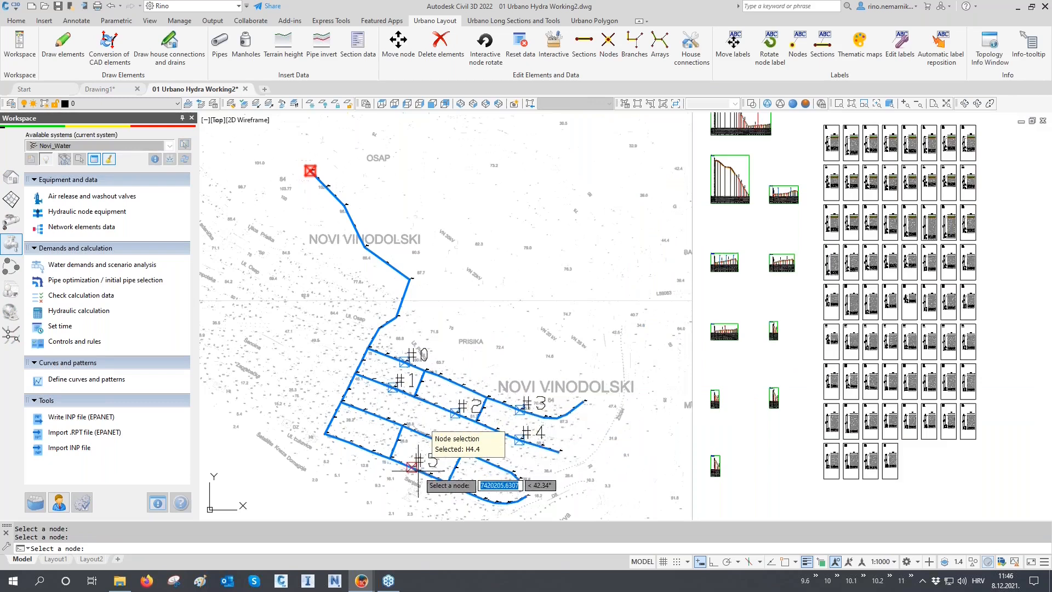
key("Return")
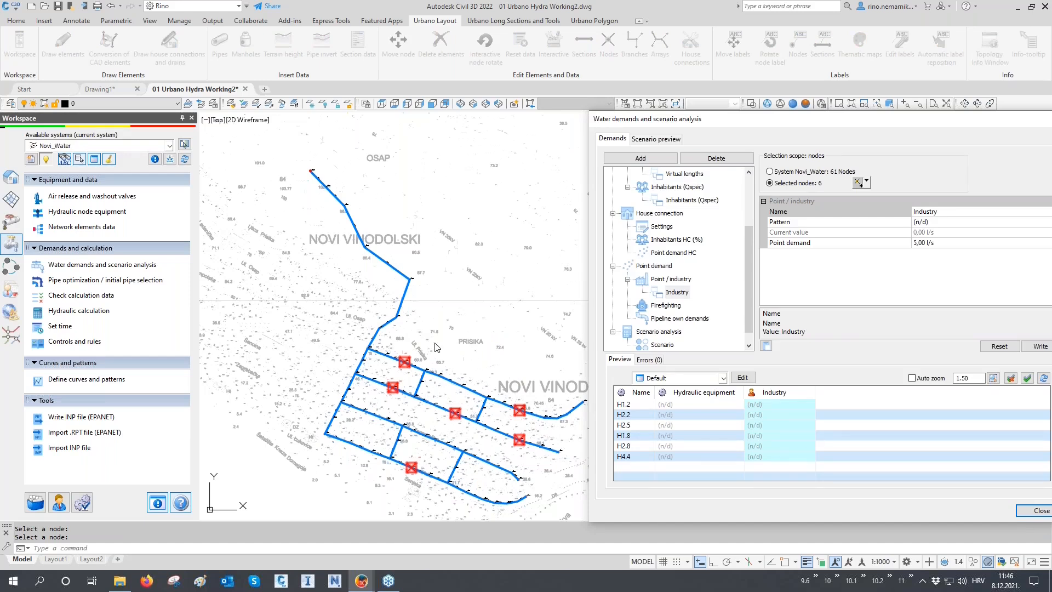
- Write the 5.00 l/s Industry point demand to the six selected nodes, and reset the written values
left_click(903, 247)
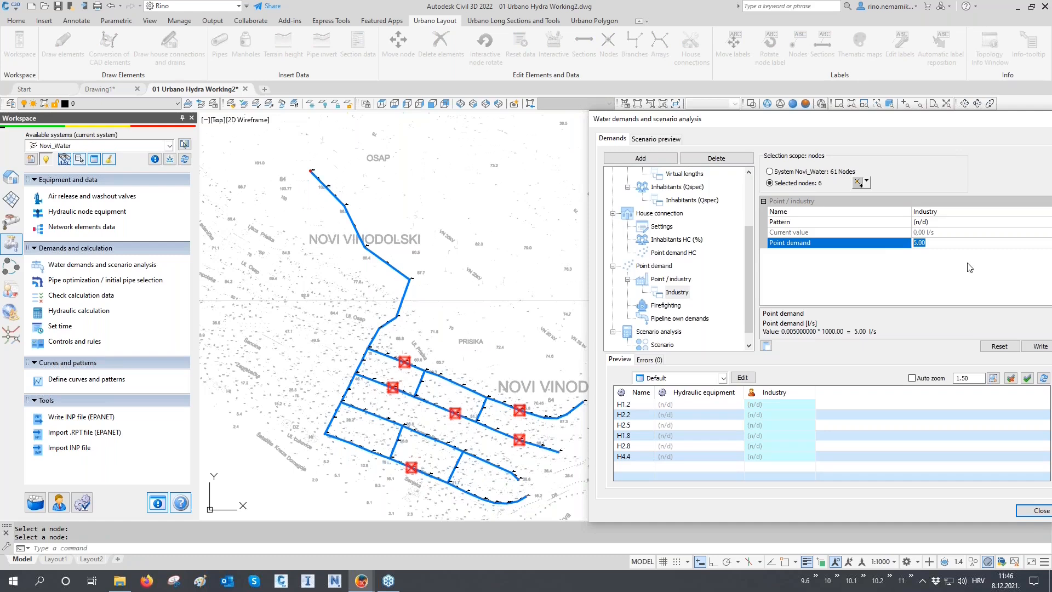
left_click(1030, 346)
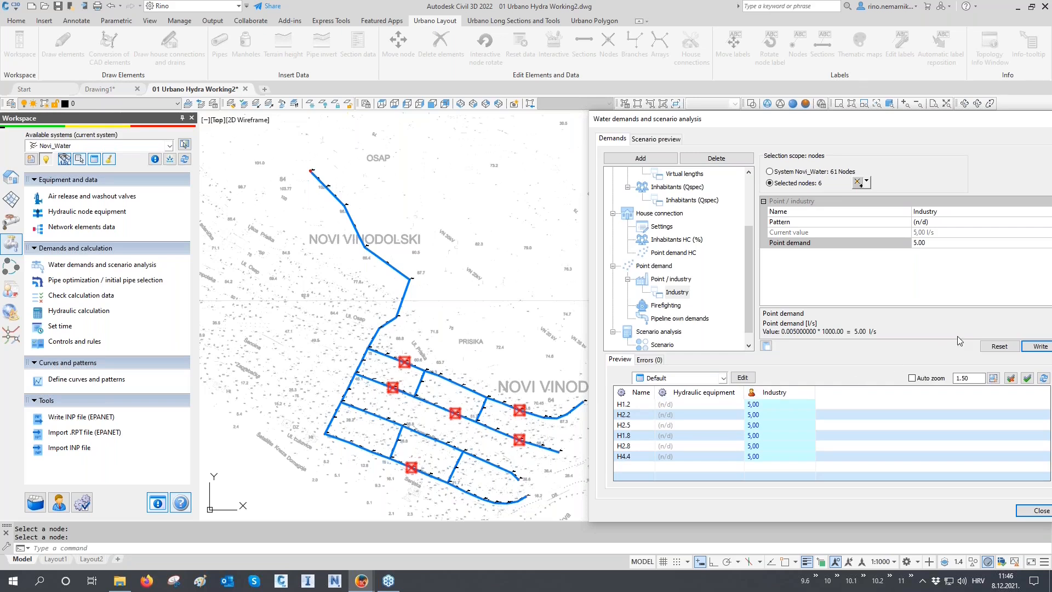
left_click(998, 349)
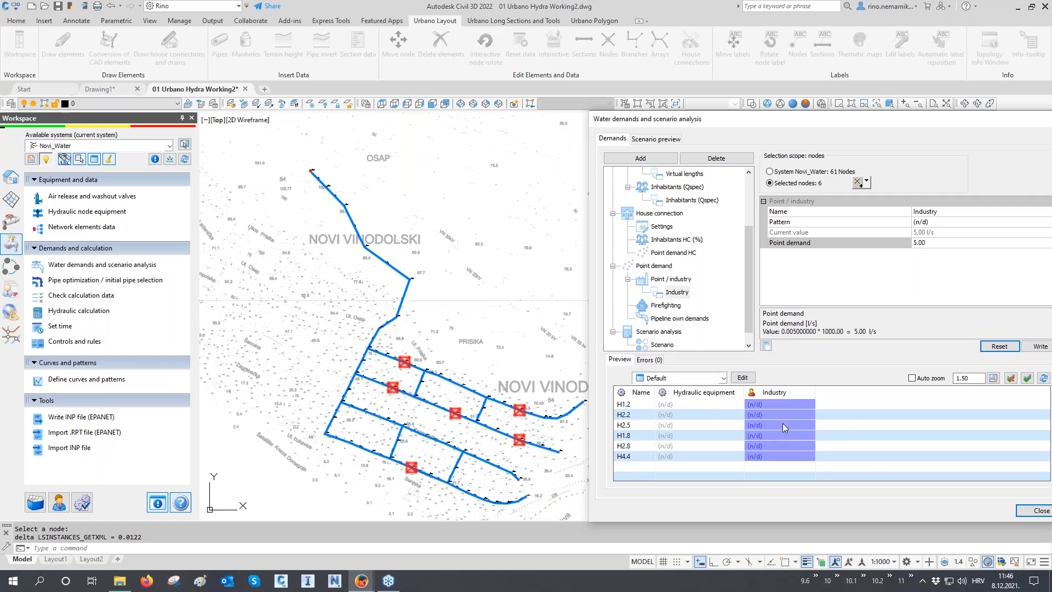
- Enter individual Industry demands of 1, 2, 3, 5 and 7 for nodes H1.2, H2.2, H2.5, H1.8 and H2.8, and reset them
left_click(774, 403)
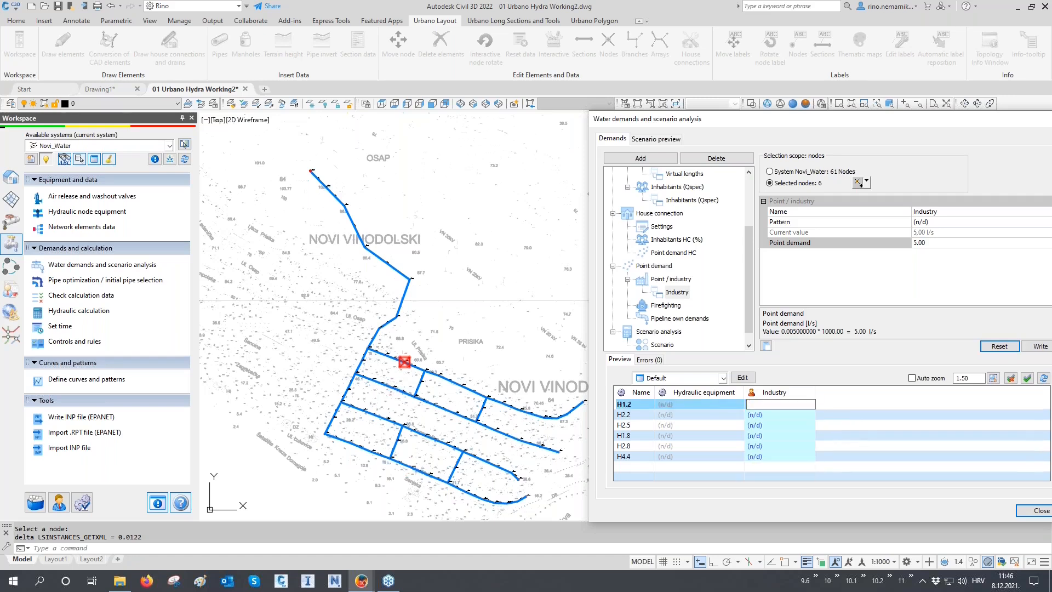
type("1")
key("Return")
type("2")
key("Return")
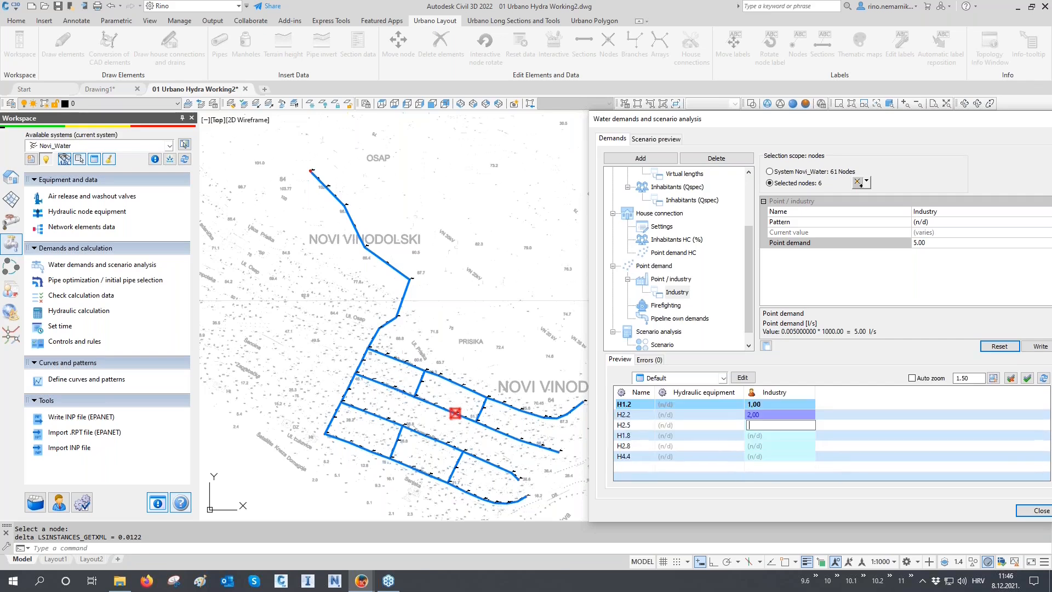
type("3")
key("Return")
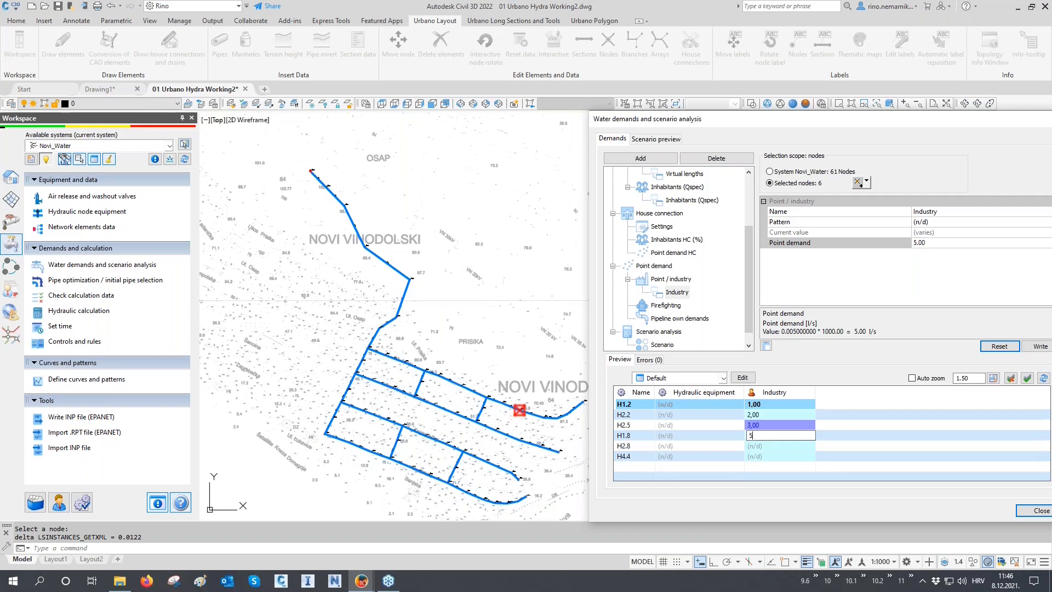
type("5")
key("Return")
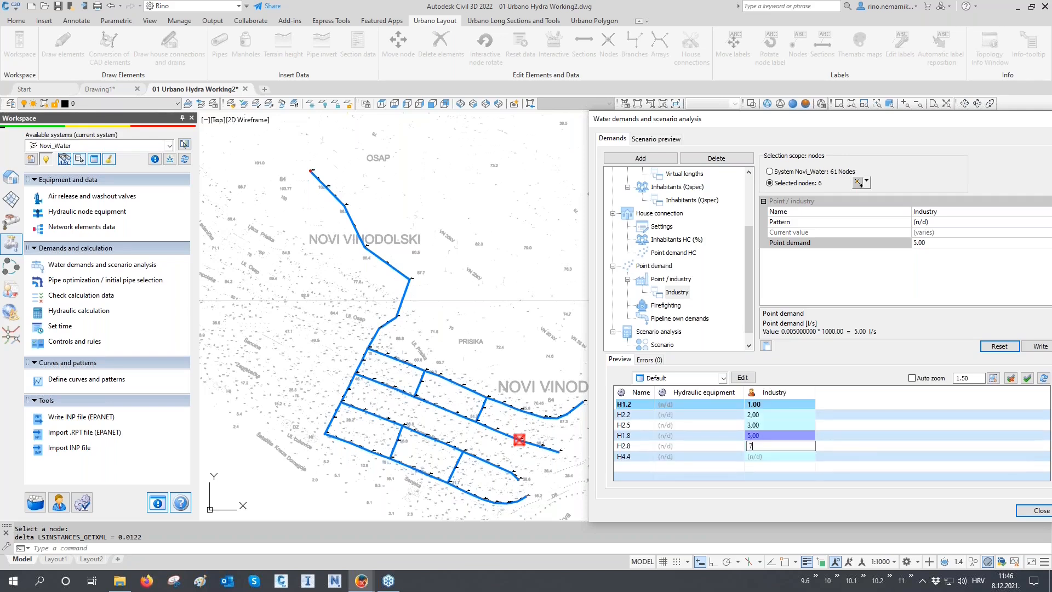
key("Return")
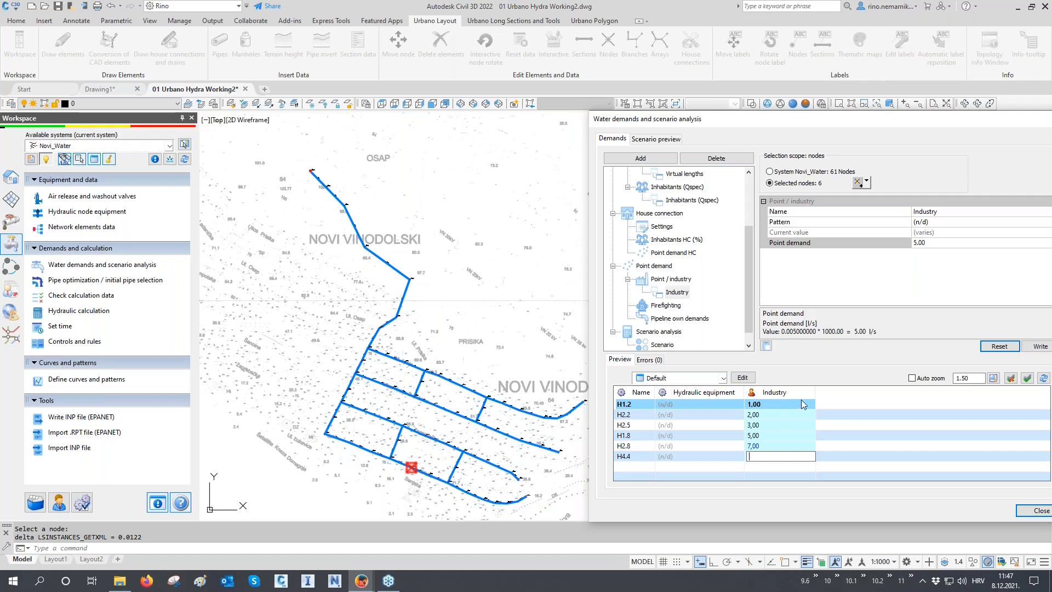
left_click(996, 348)
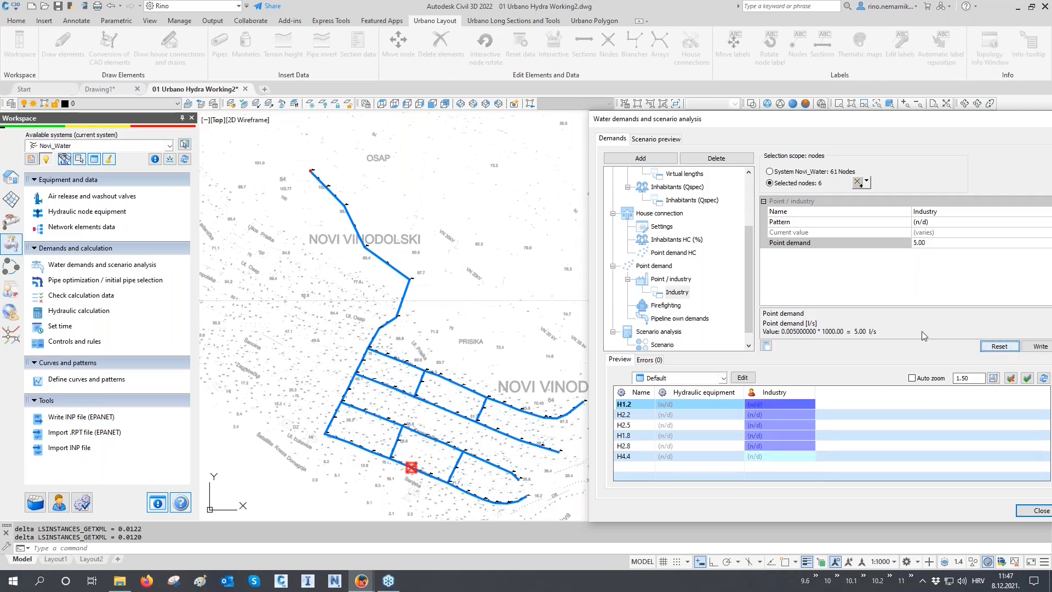
- Limit the Industry selection scope to node H4.2, picked in the drawing, and set its demand to 6.00 l/s
left_click(858, 183)
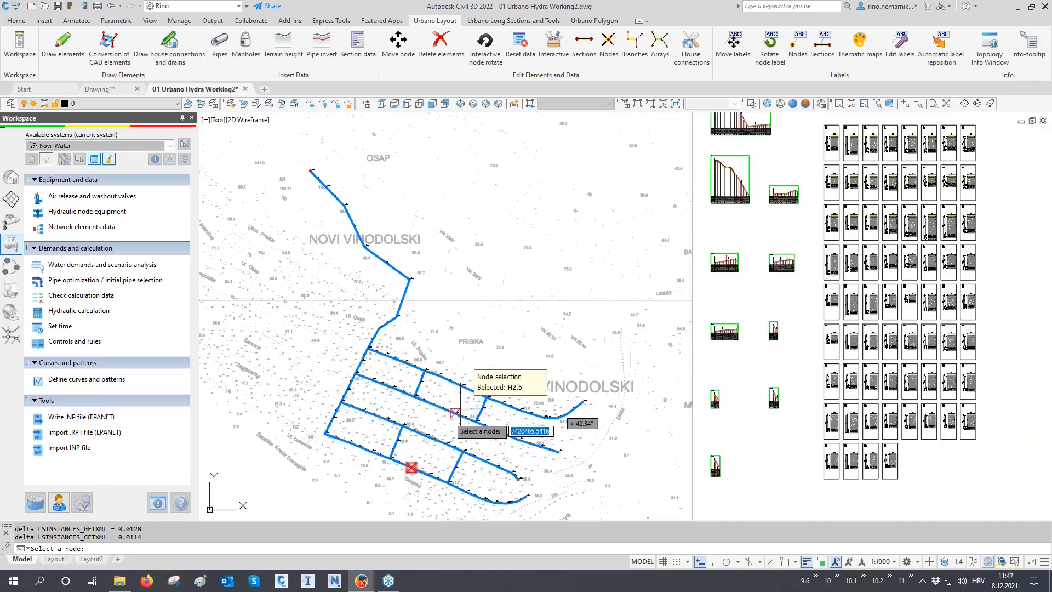
left_click(372, 451)
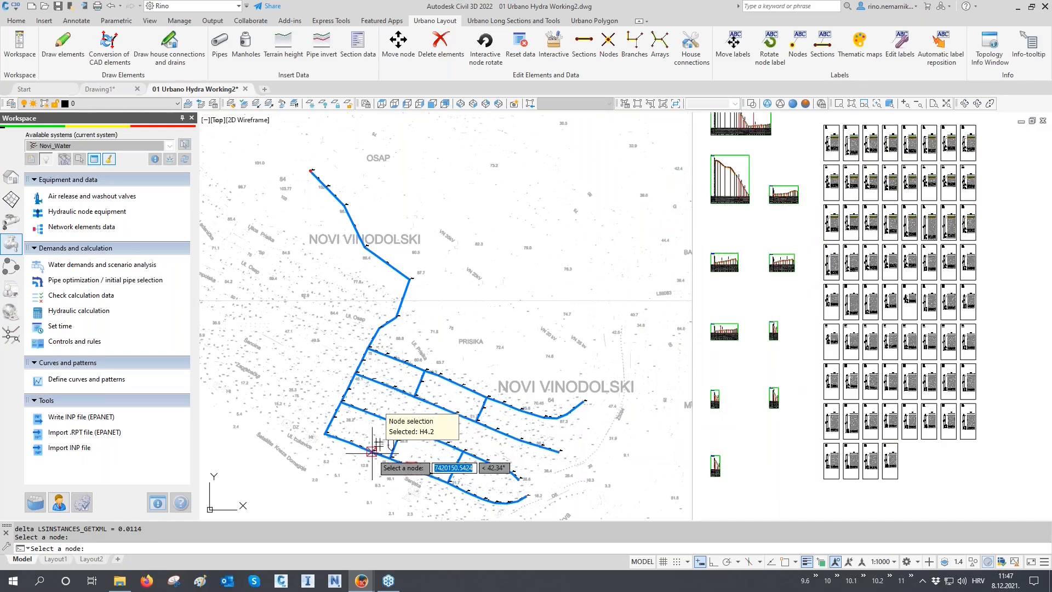
key("Return")
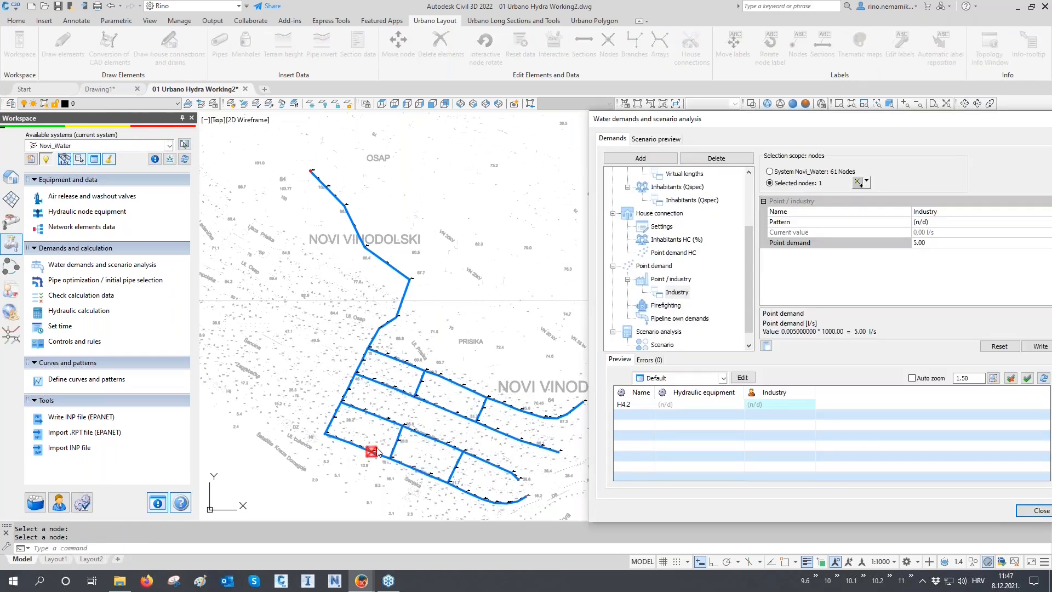
double_click(777, 404)
type("6")
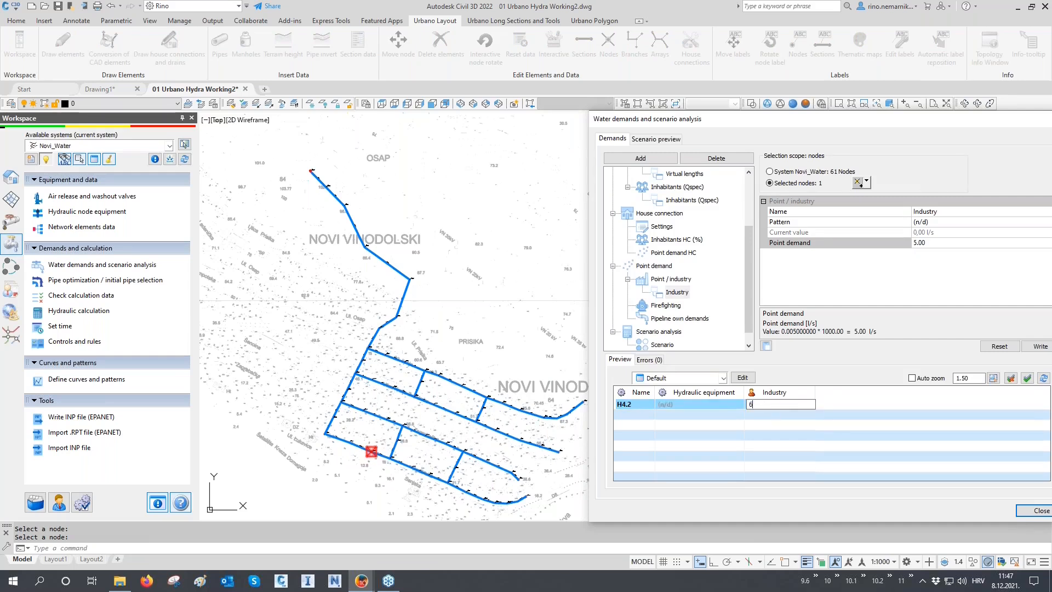
key("Return")
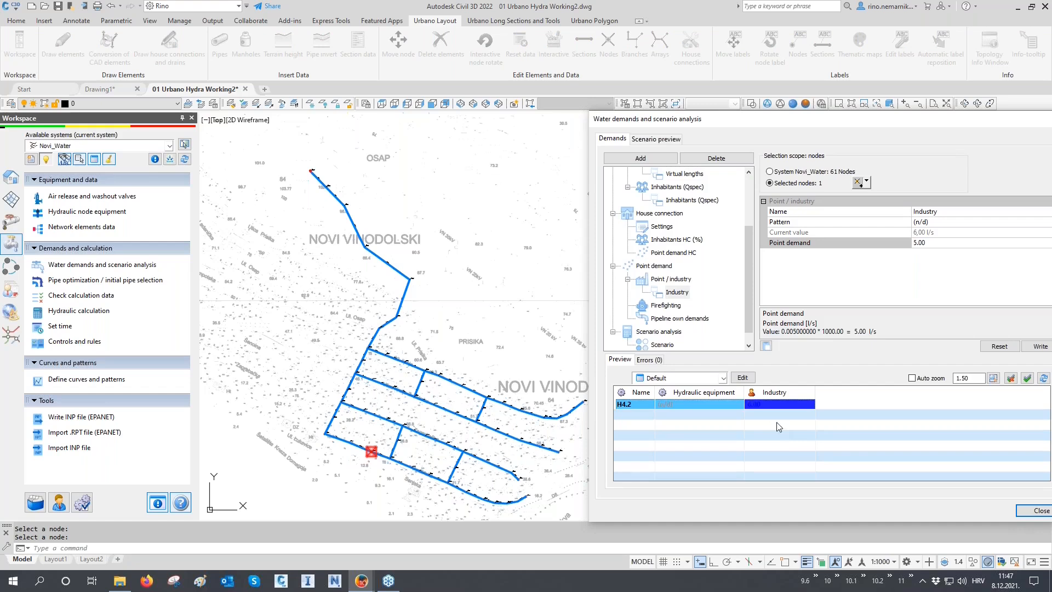
mouse_move(763, 404)
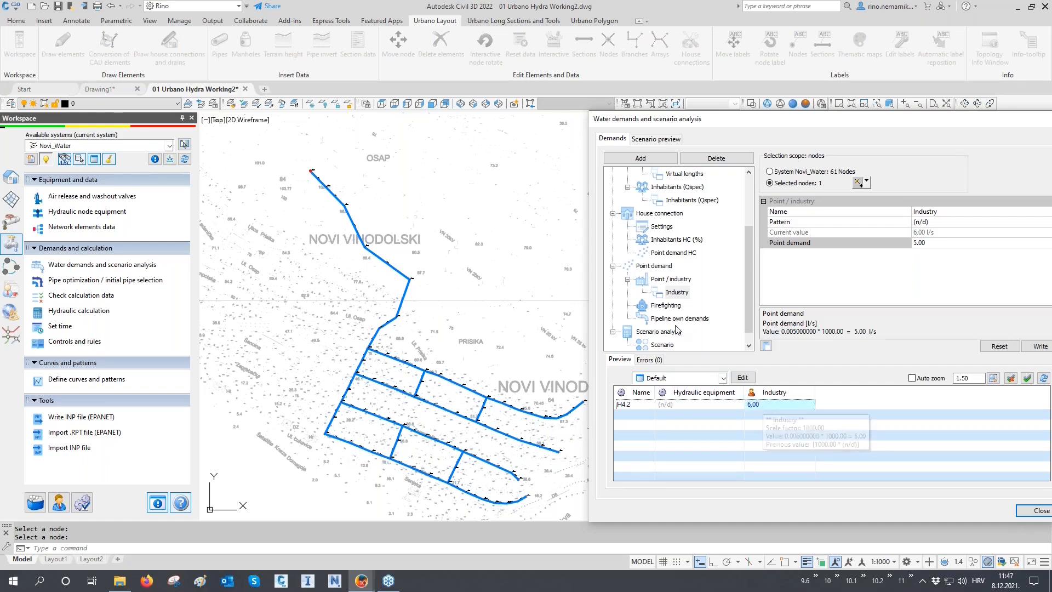
- Add a Firefighting demand in the Point demand group and keep its input type as Direct input
left_click(672, 307)
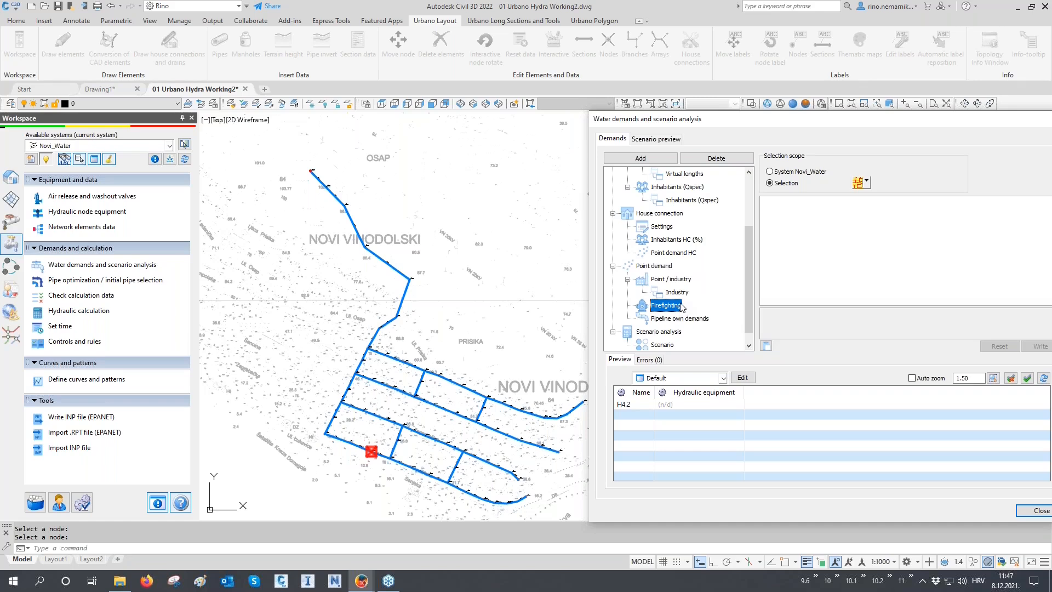
left_click(659, 160)
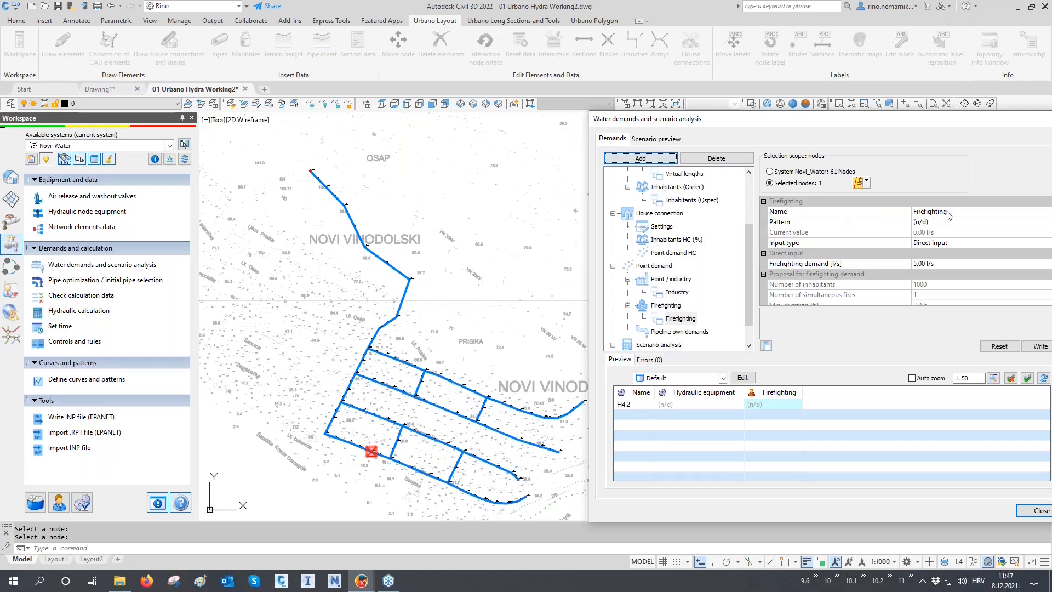
left_click(811, 243)
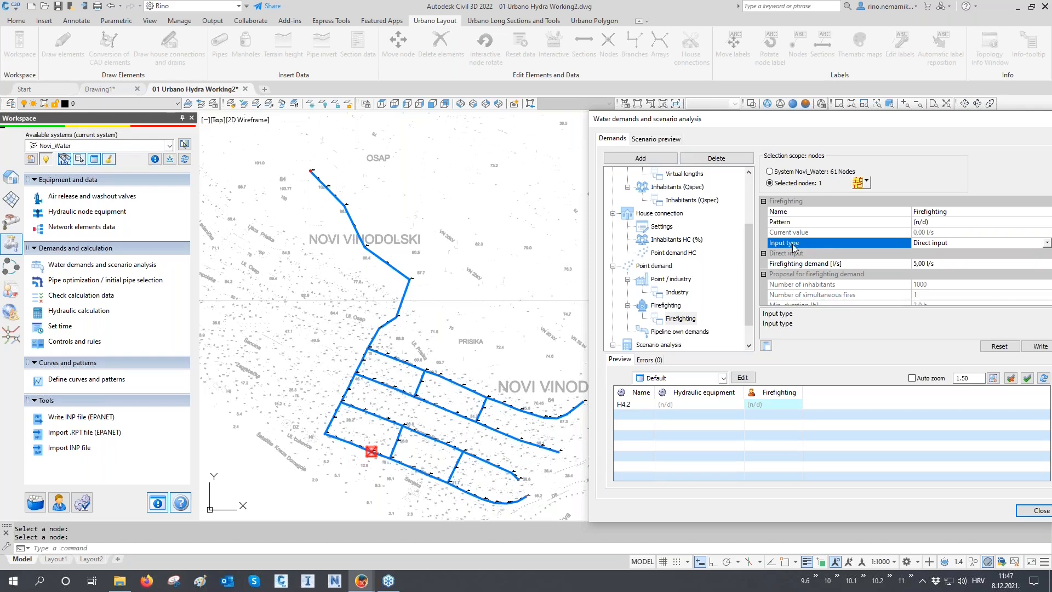
left_click(948, 242)
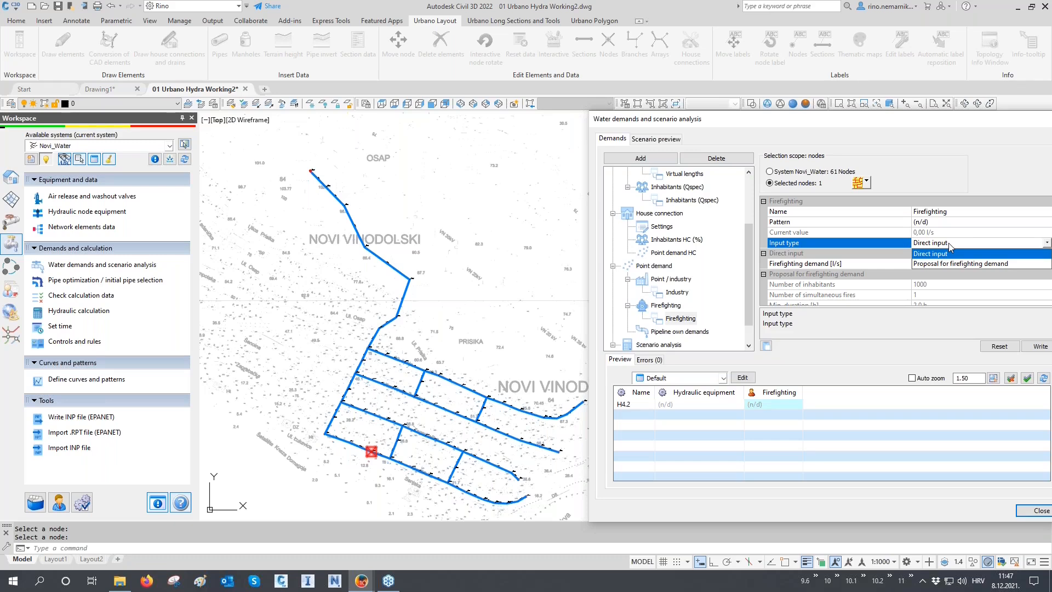
left_click(948, 242)
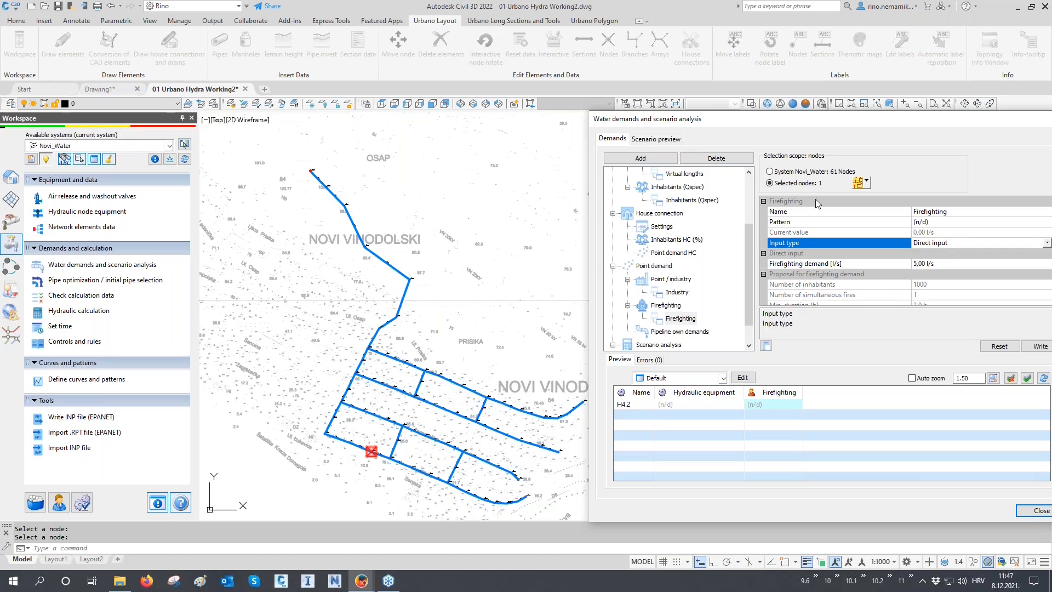
- Limit the Firefighting selection scope to the branch end nodes H1.12, H2.10, H3.9 and H4.12, picked in the drawing
left_click(867, 185)
left_click(881, 263)
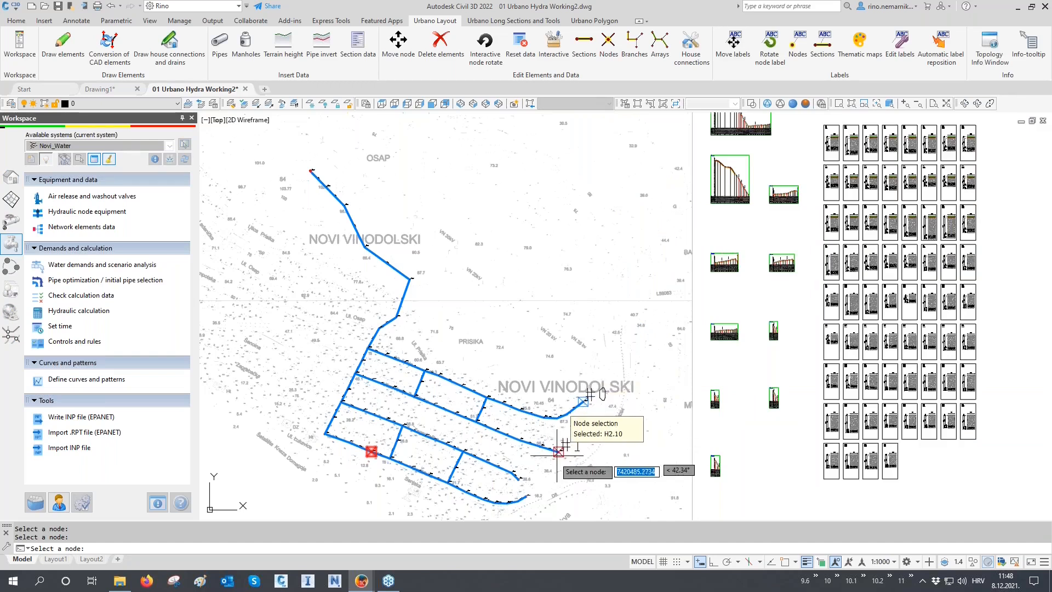
key("Return")
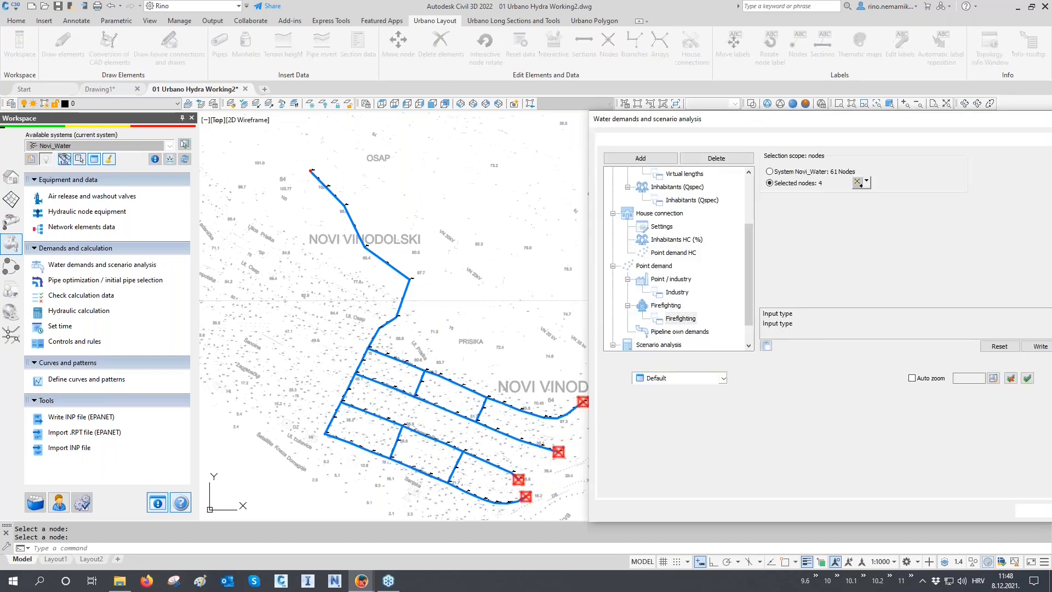
- Set the direct firefighting demand to 10.00 l/s and write it to the four selected end nodes
left_click(937, 265)
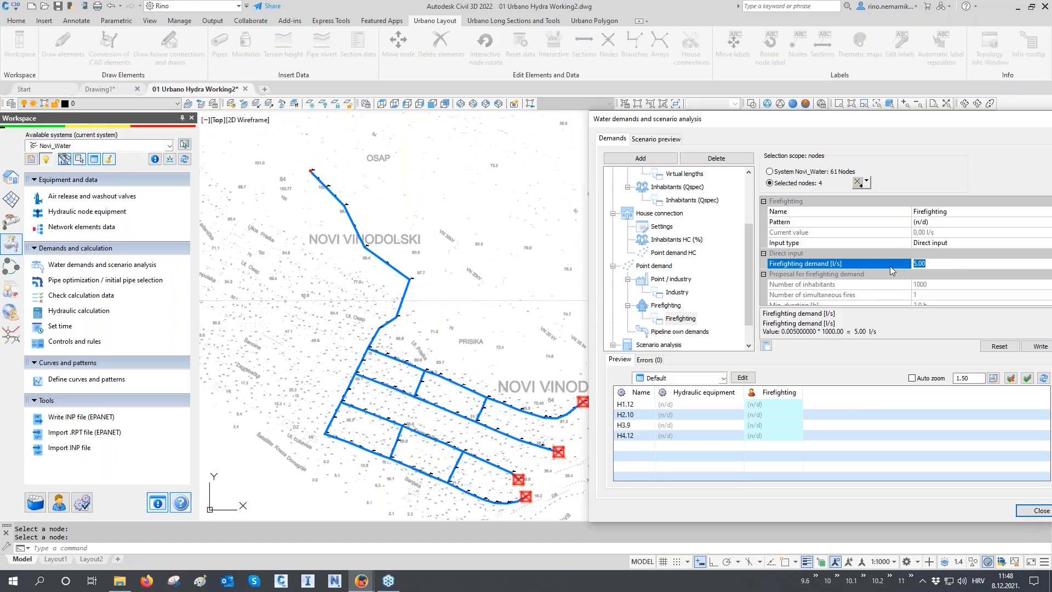
type("10")
left_click(1033, 347)
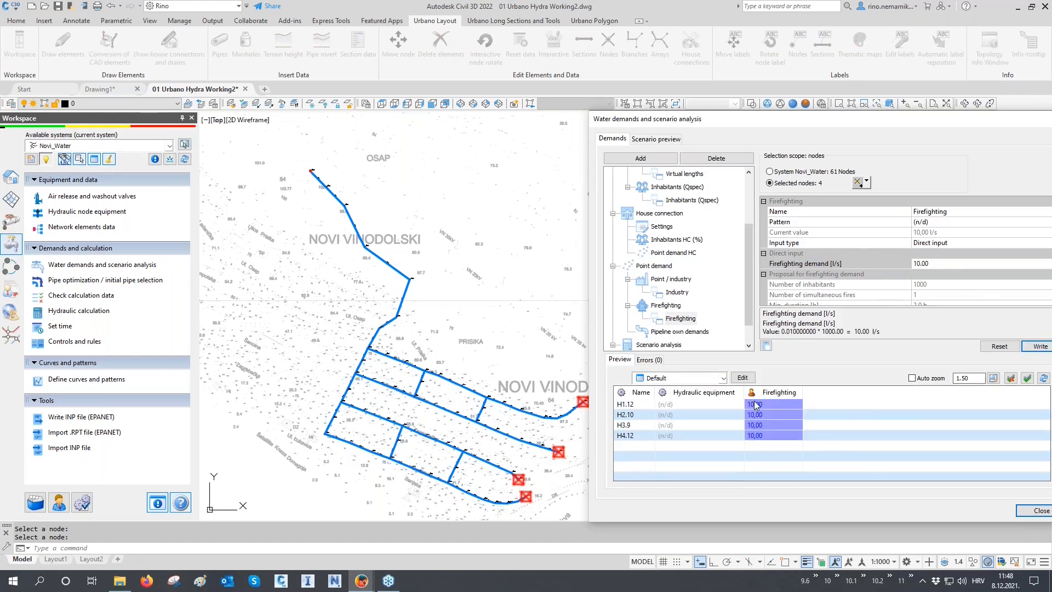
mouse_move(754, 437)
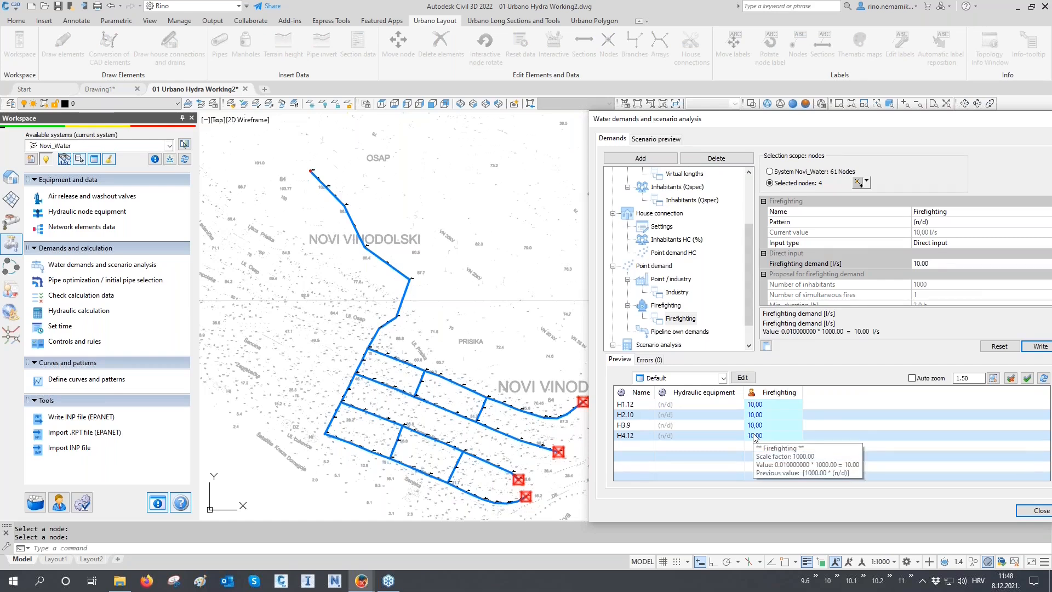
- Switch the Firefighting input type to Proposal for firefighting demand and examine its inhabitants, simultaneous fires, duration and proposed demand parameters
left_click(940, 246)
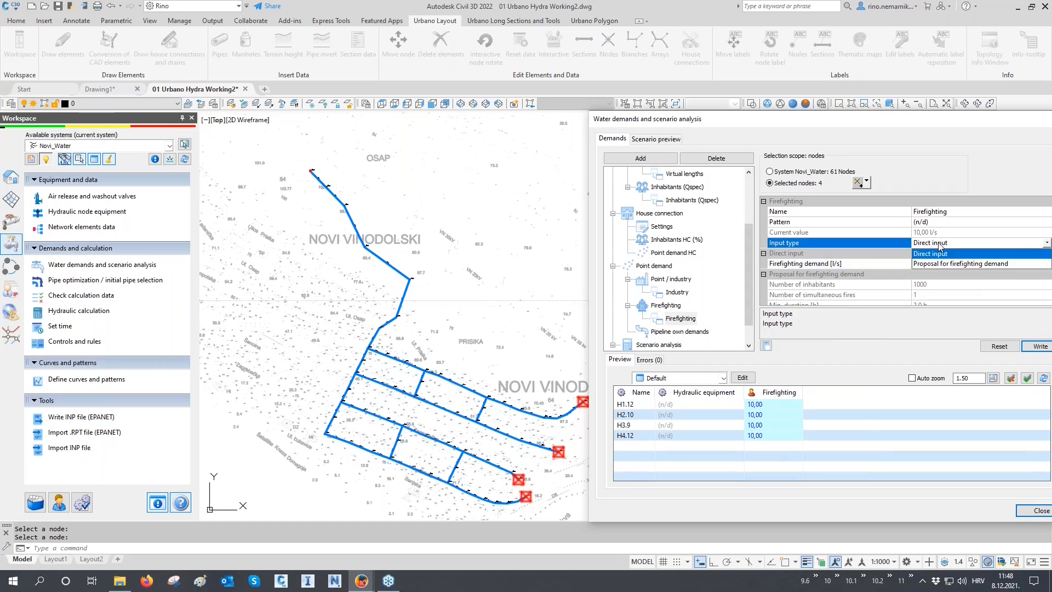
left_click(964, 265)
left_click(931, 263)
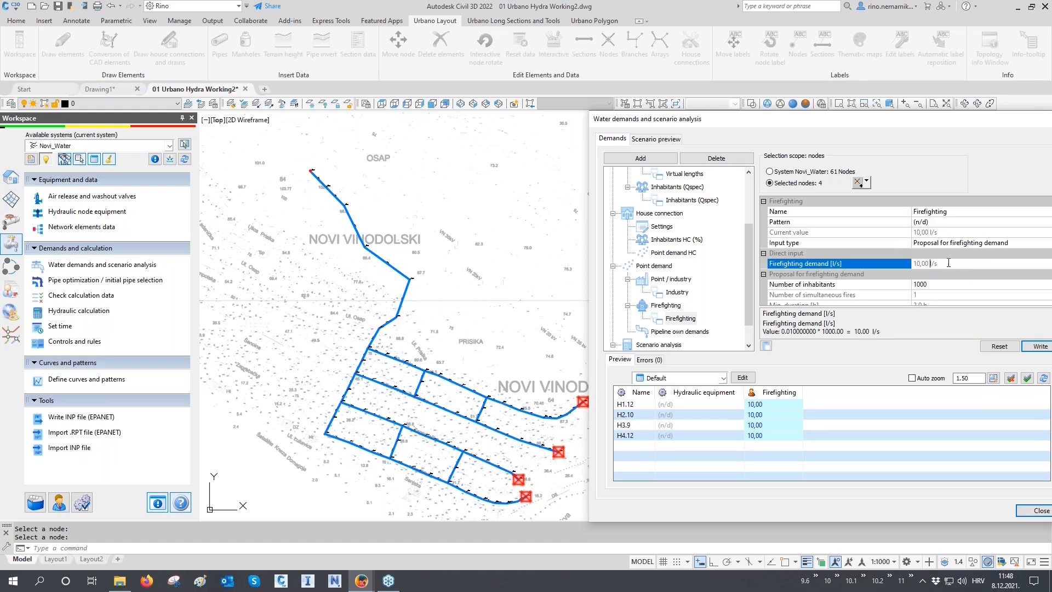
scroll(946, 263, "down", 1)
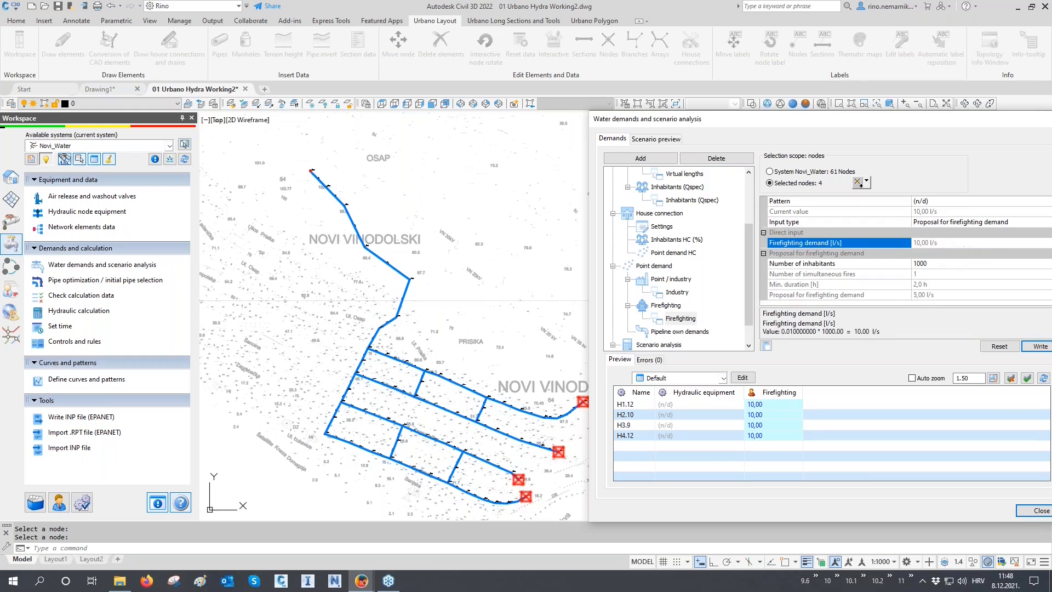
left_click(843, 267)
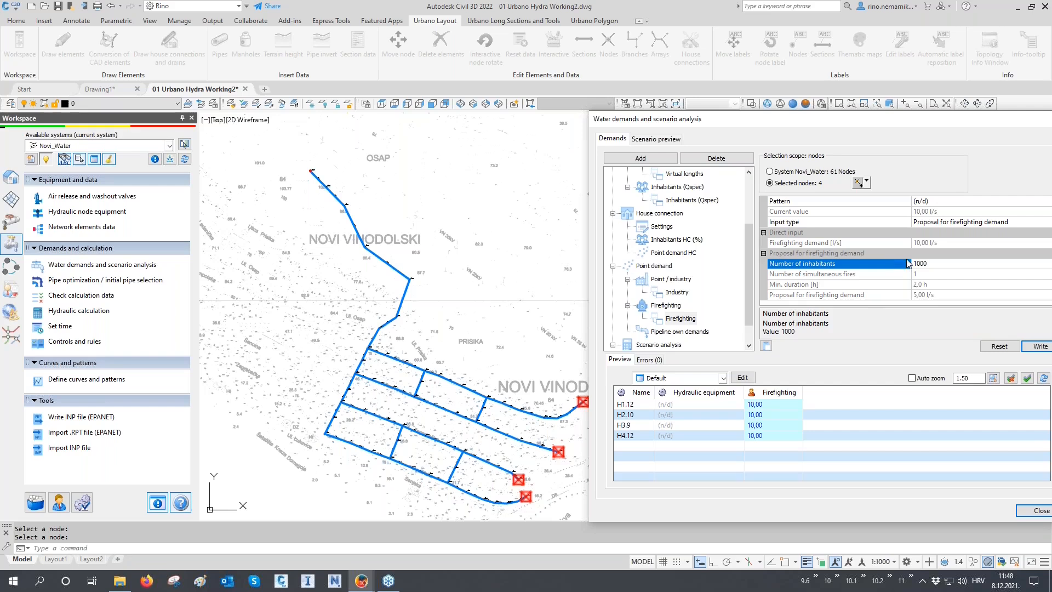
double_click(931, 263)
left_click(836, 277)
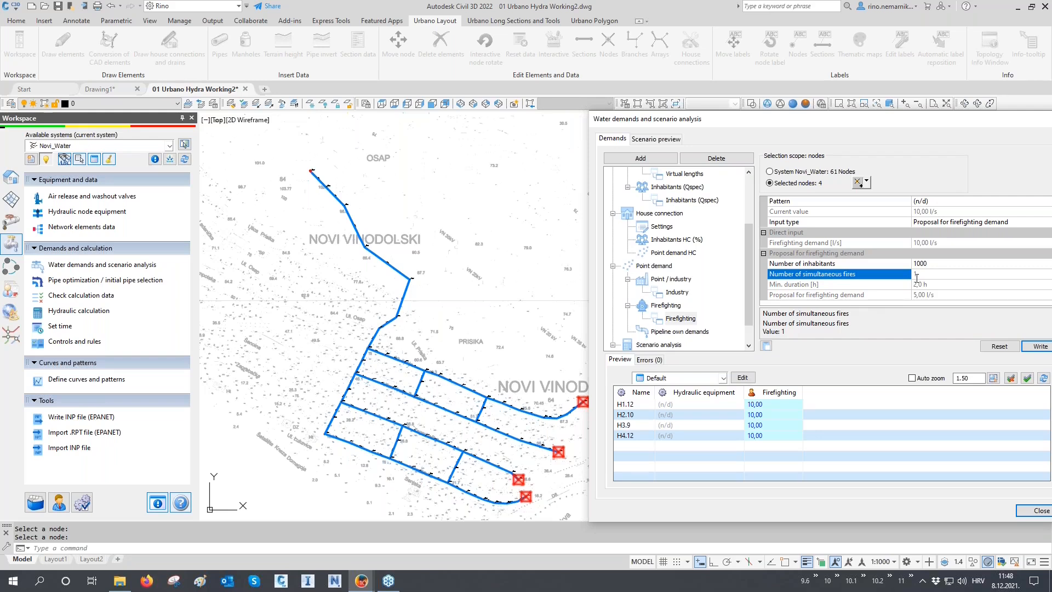
left_click(814, 285)
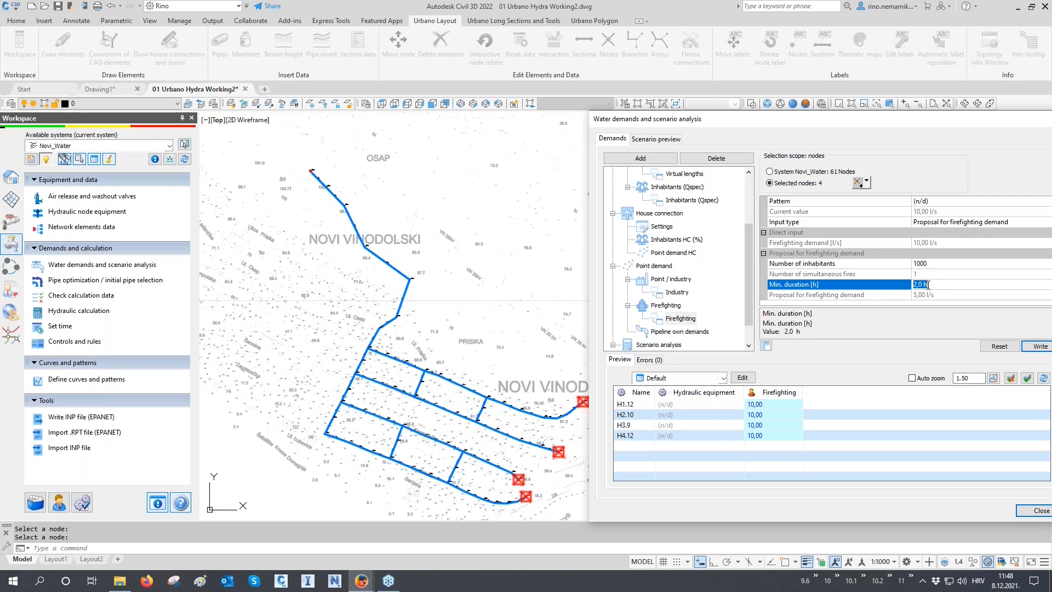
left_click(842, 296)
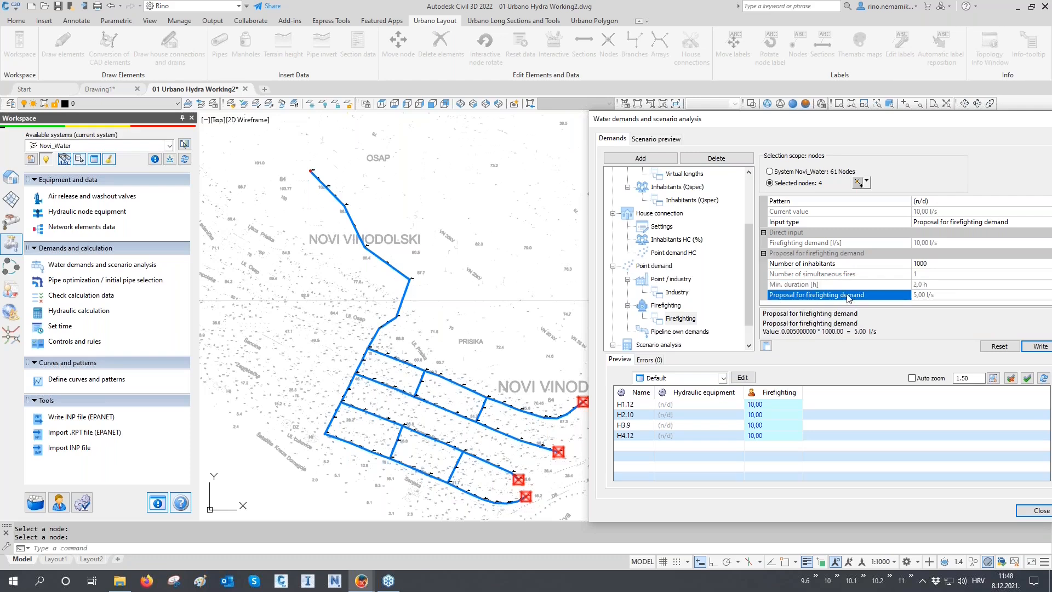
- Try 5000 inhabitants, set the number to 10000 instead, and write the proposed firefighting demand to the four selected nodes
left_click(934, 264)
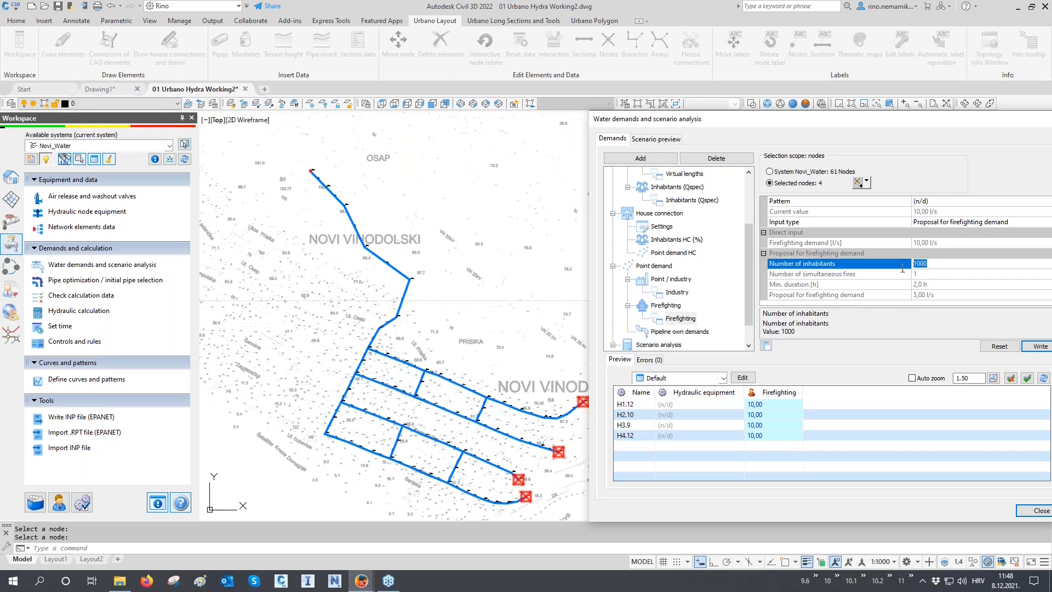
type("5000")
key("Return")
left_click(874, 269)
type("10000")
left_click(1039, 346)
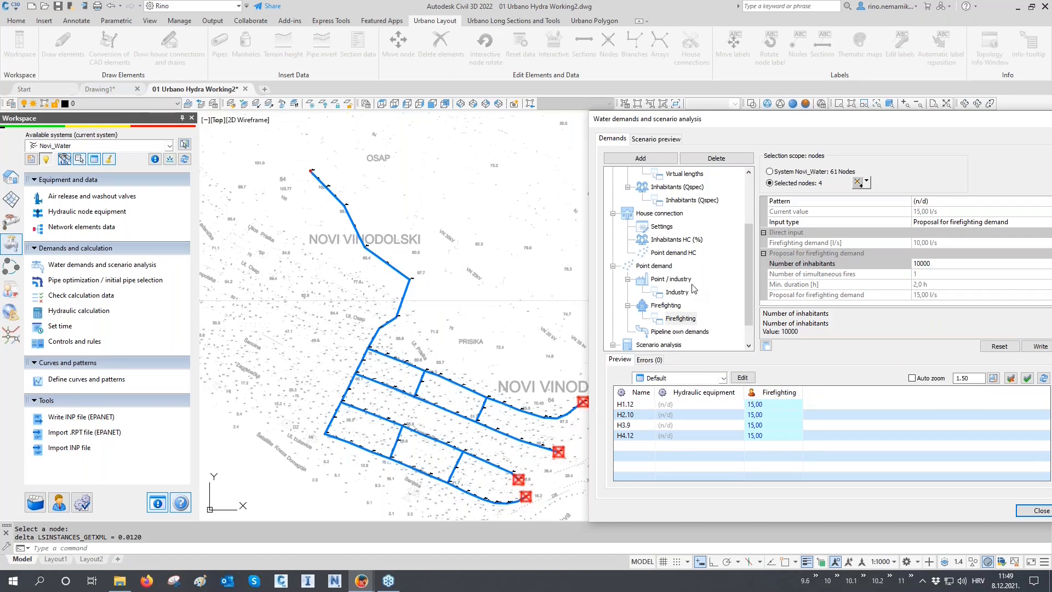
- Add a Pipeline own demands entry in the Point demand group and set its input type to Calculate own demand for every node
scroll(693, 286, "down", 1)
left_click(672, 306)
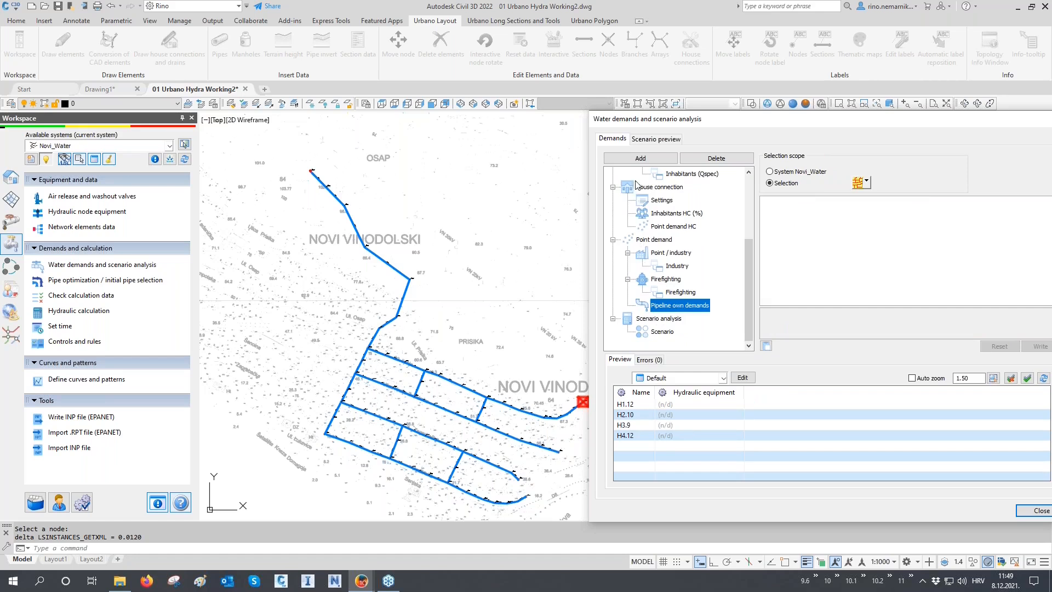
left_click(641, 159)
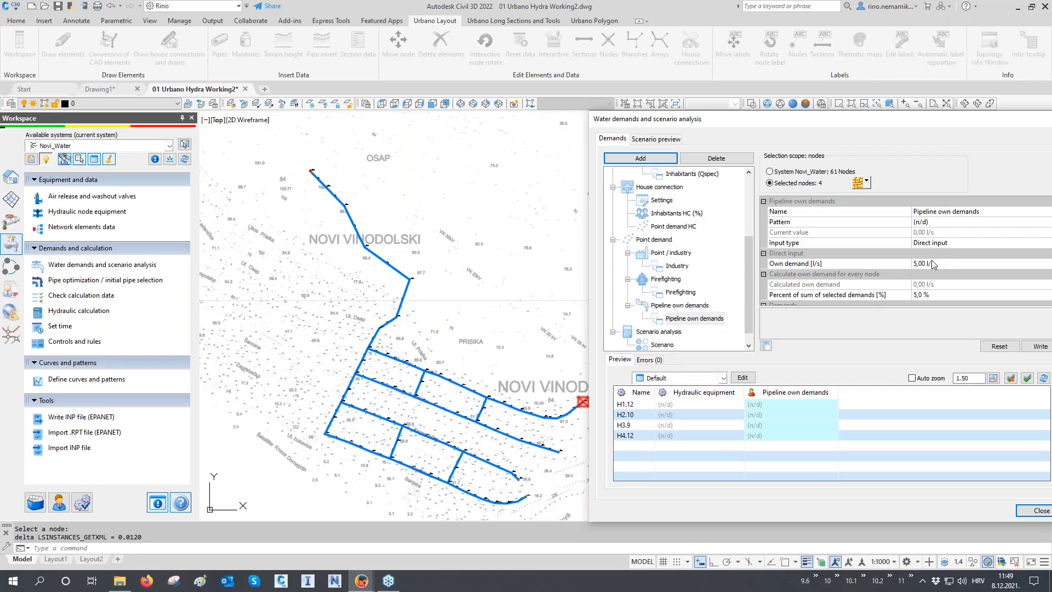
left_click(942, 243)
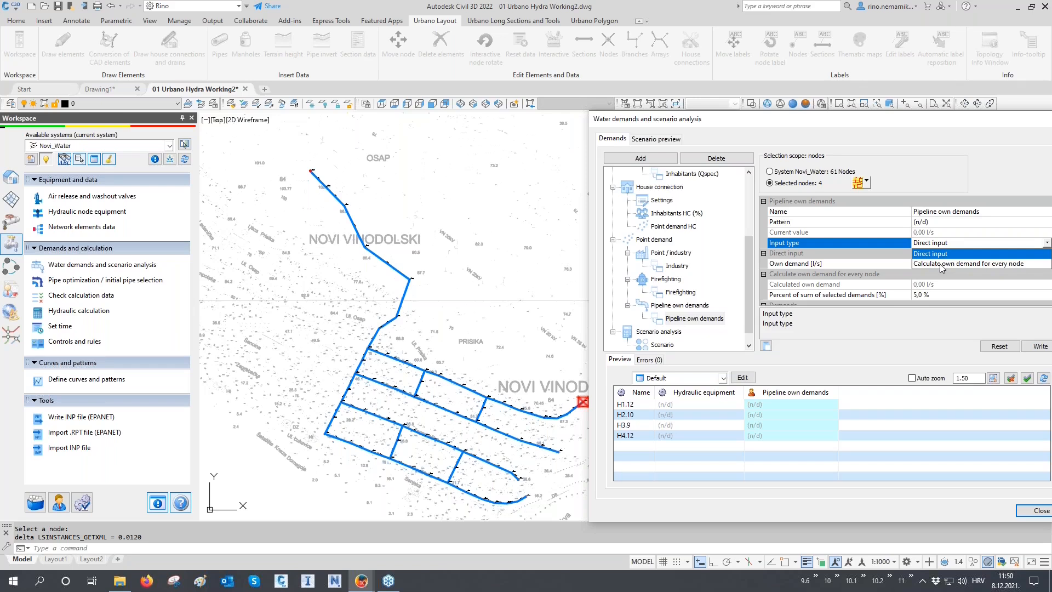
left_click(939, 264)
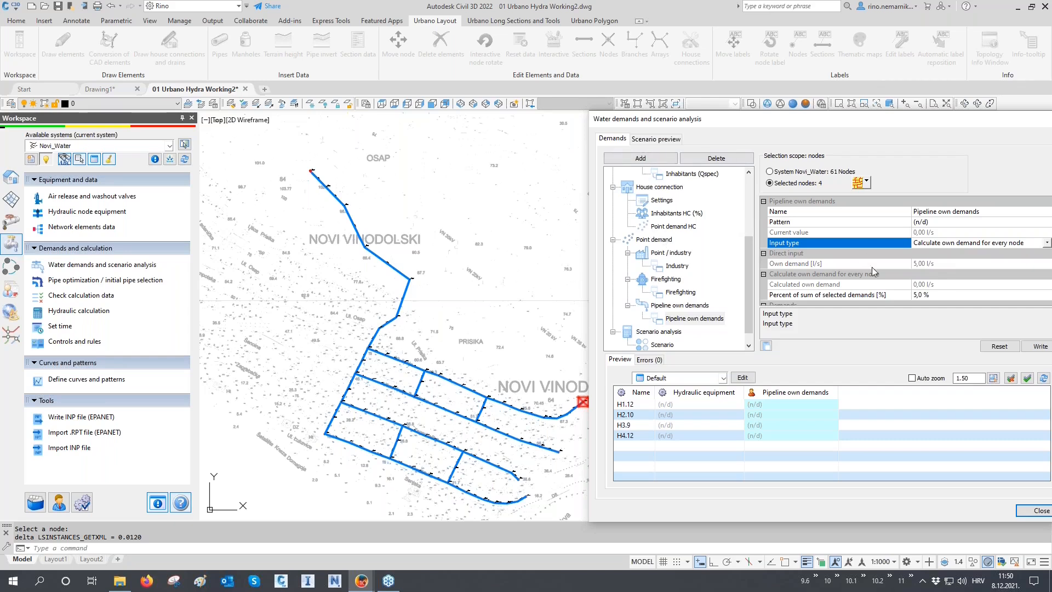
- Set the pipeline own demand to 2 percent of the sum of the People, Tourists and Industry demands
left_click(890, 295)
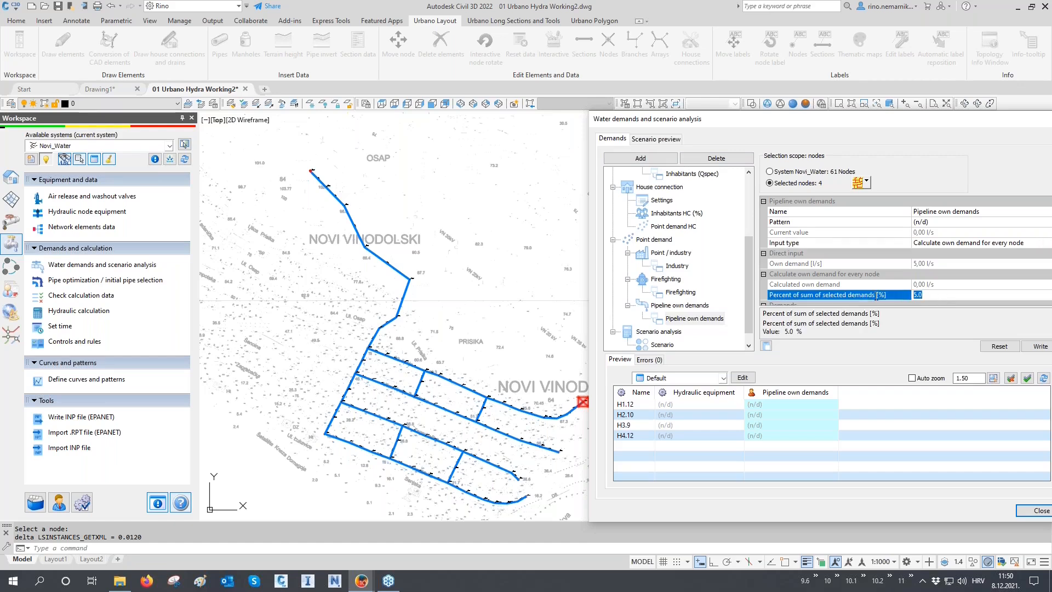
type("2")
left_click(819, 285)
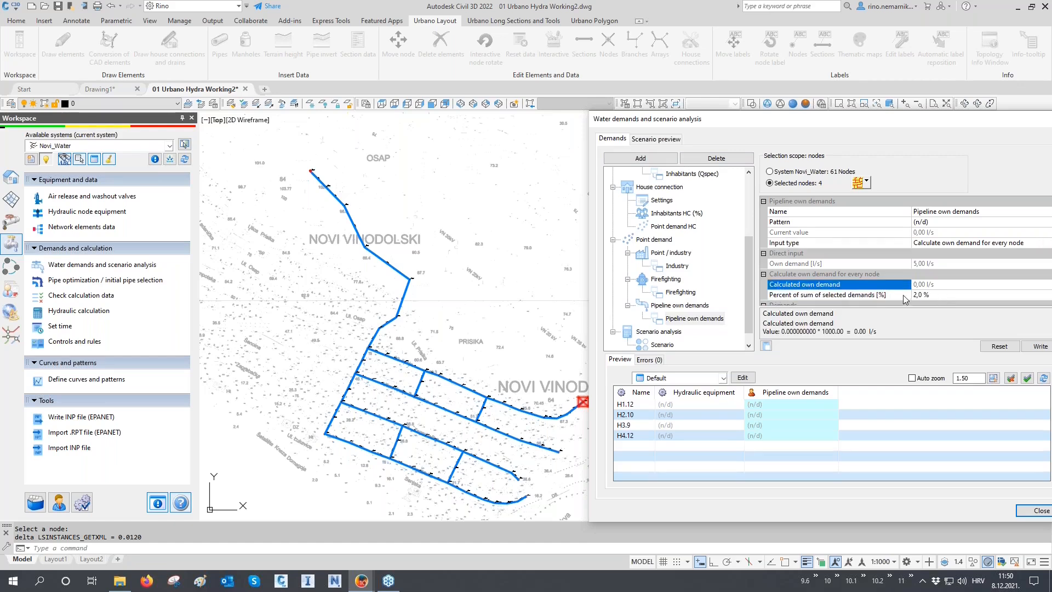
scroll(888, 288, "down", 2)
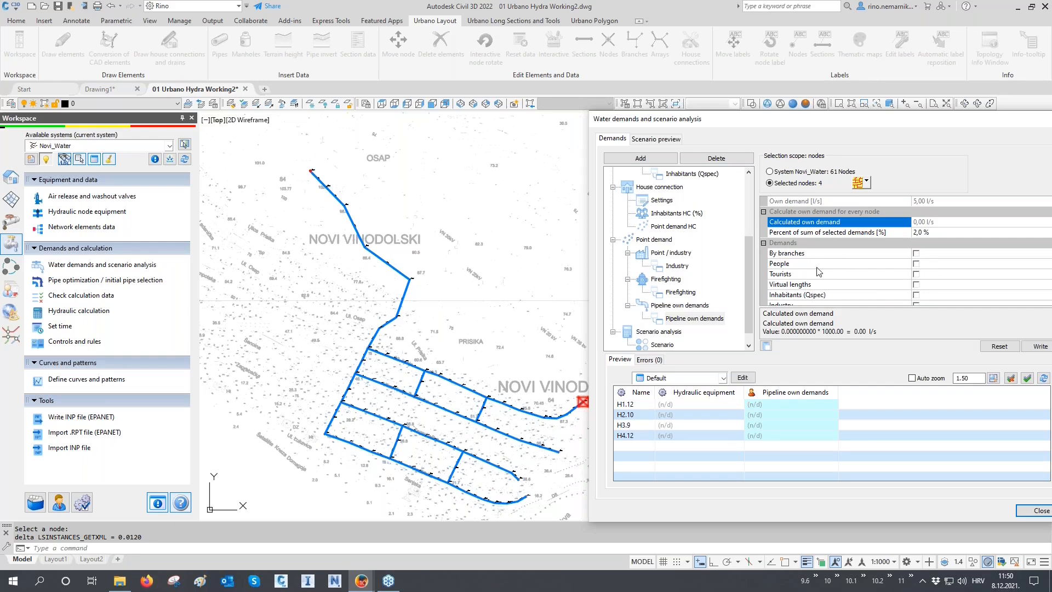
scroll(911, 282, "down", 1)
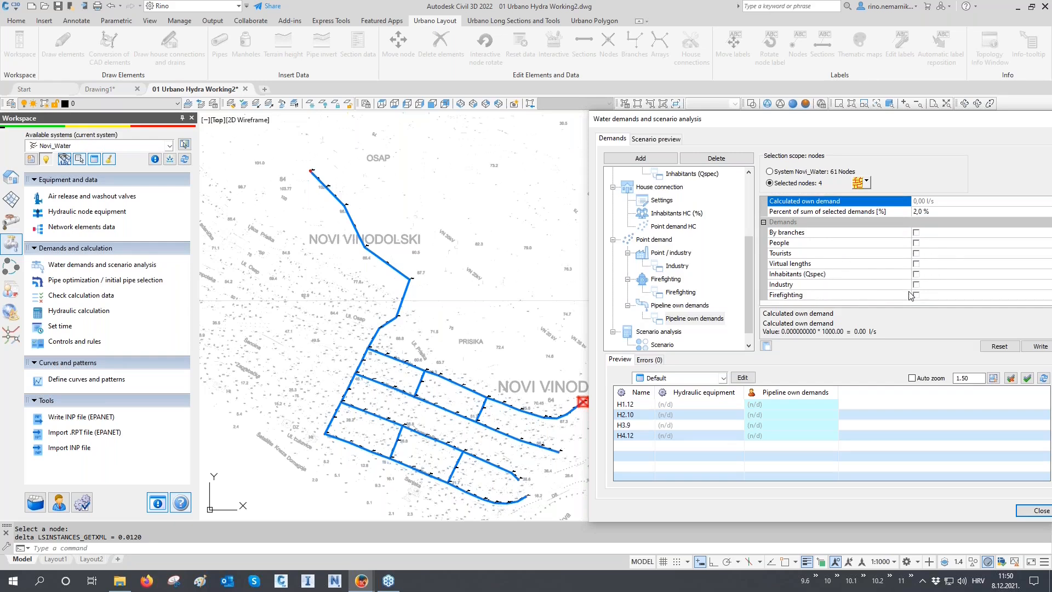
left_click(798, 255)
left_click(810, 246)
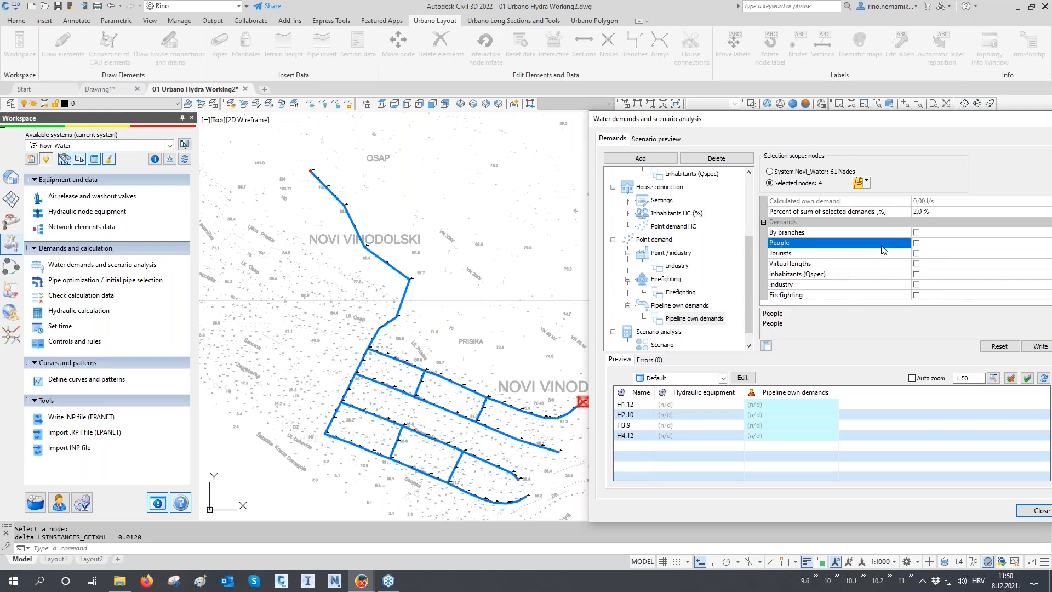
left_click(916, 244)
left_click(916, 253)
left_click(915, 285)
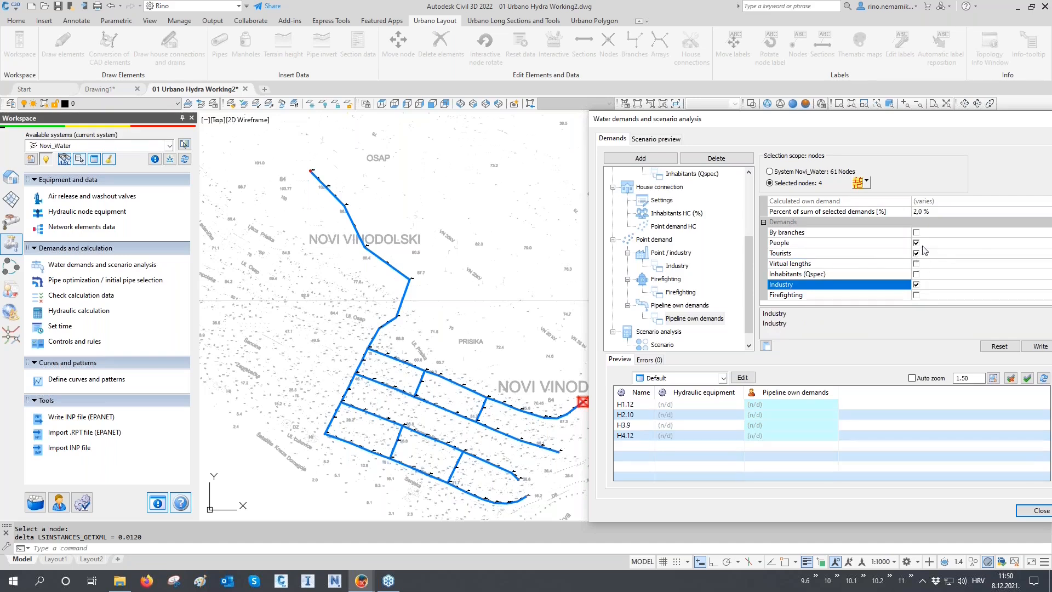
- Write the pipeline own demands to all network nodes and locate the node with the highest own demand
left_click(858, 183)
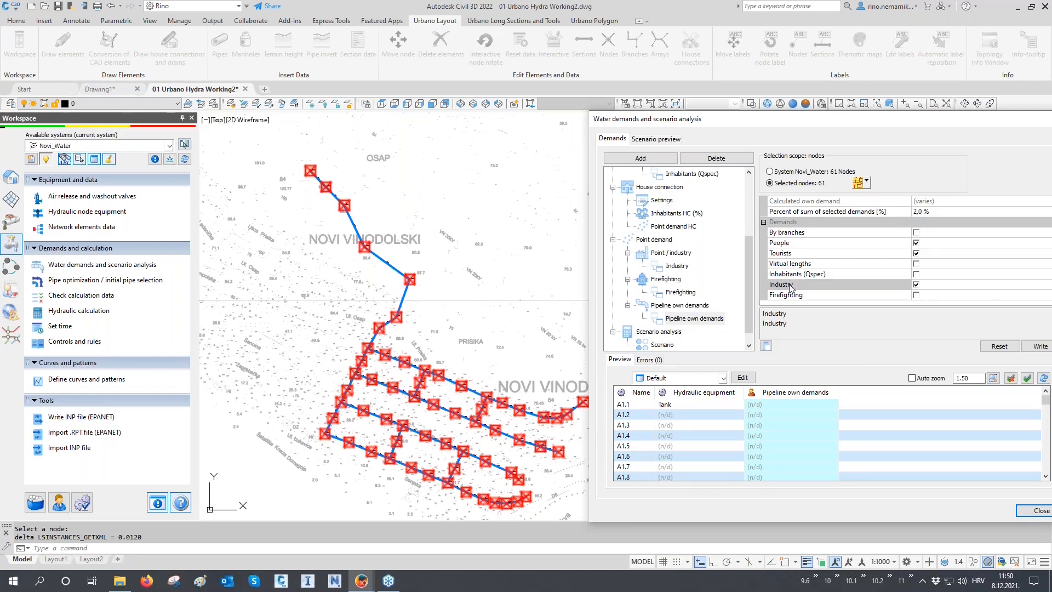
left_click(1029, 346)
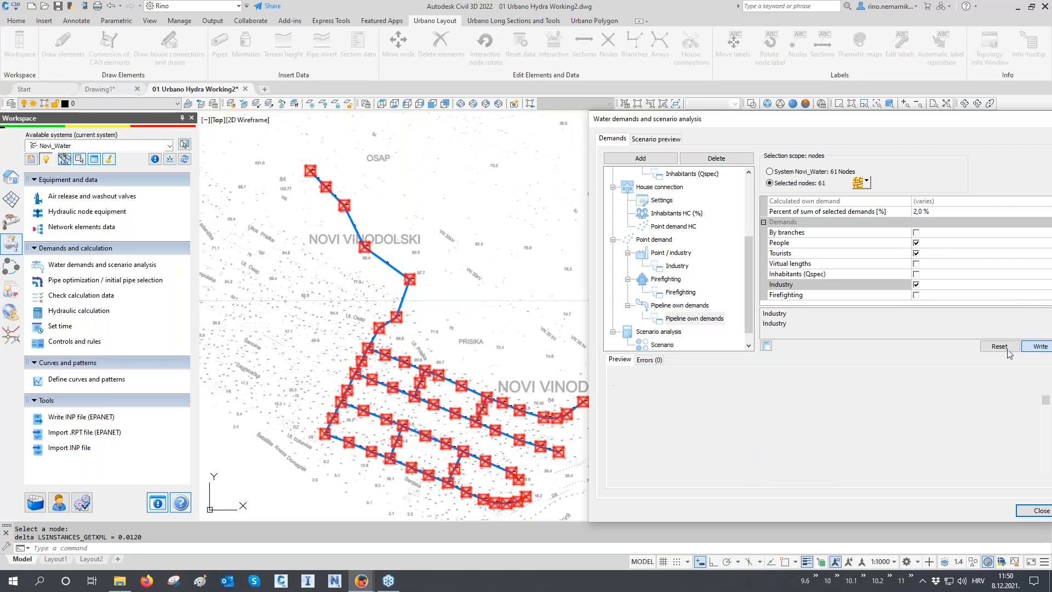
left_click(797, 394)
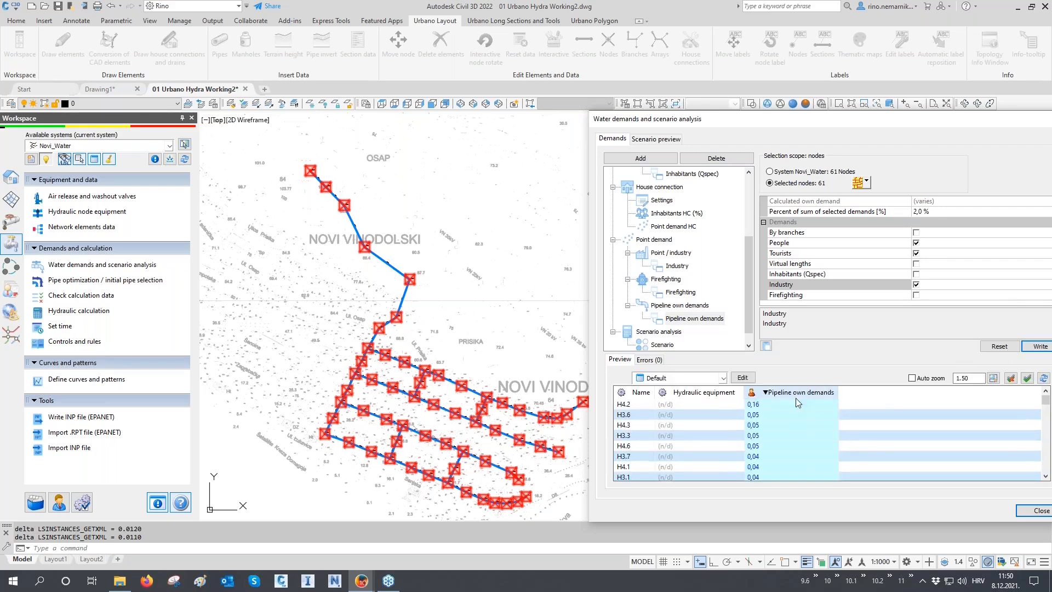
left_click(785, 405)
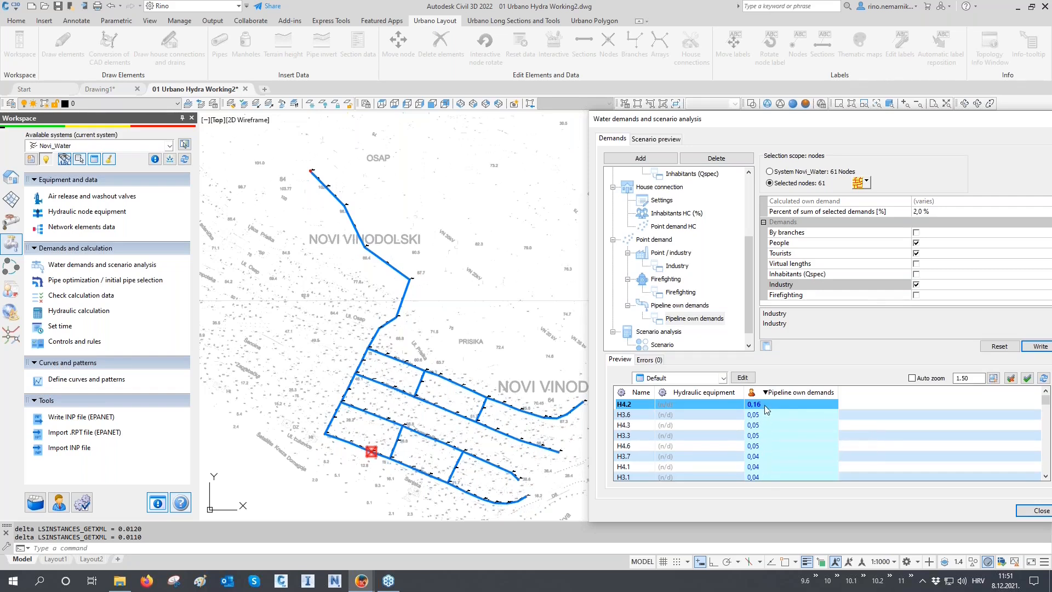
mouse_move(766, 407)
- Add a second entry to the Pipeline own demands group and name it Water losses
double_click(689, 310)
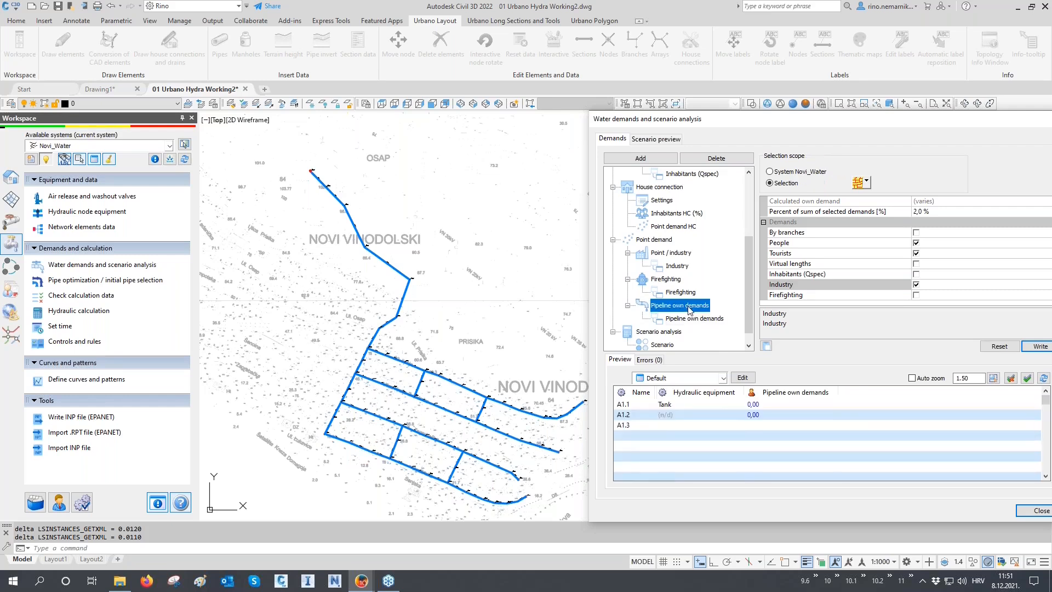
left_click(694, 332)
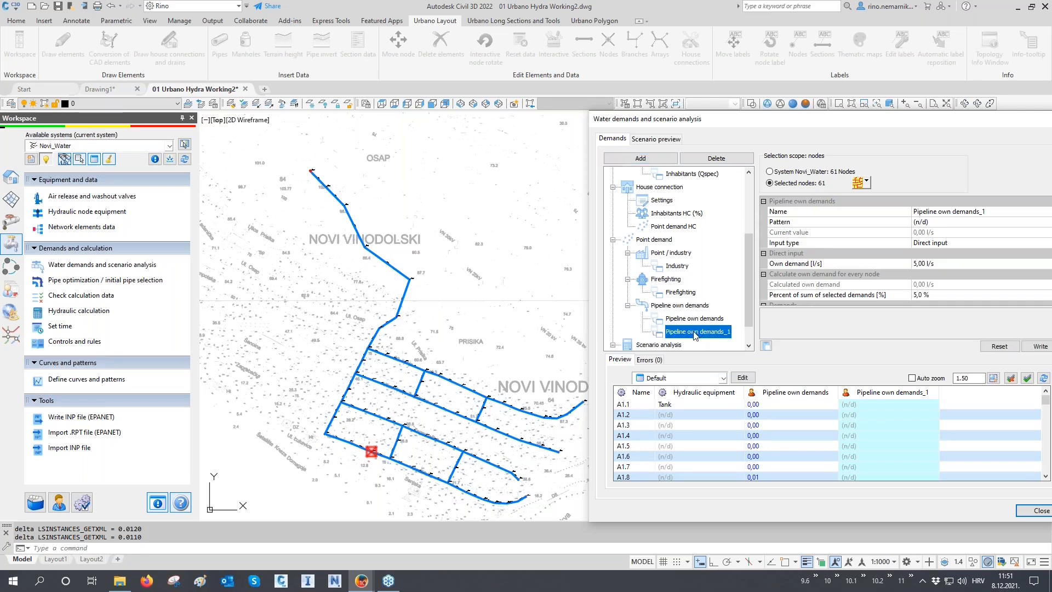
left_click(695, 331)
type("Water losses")
key("Return")
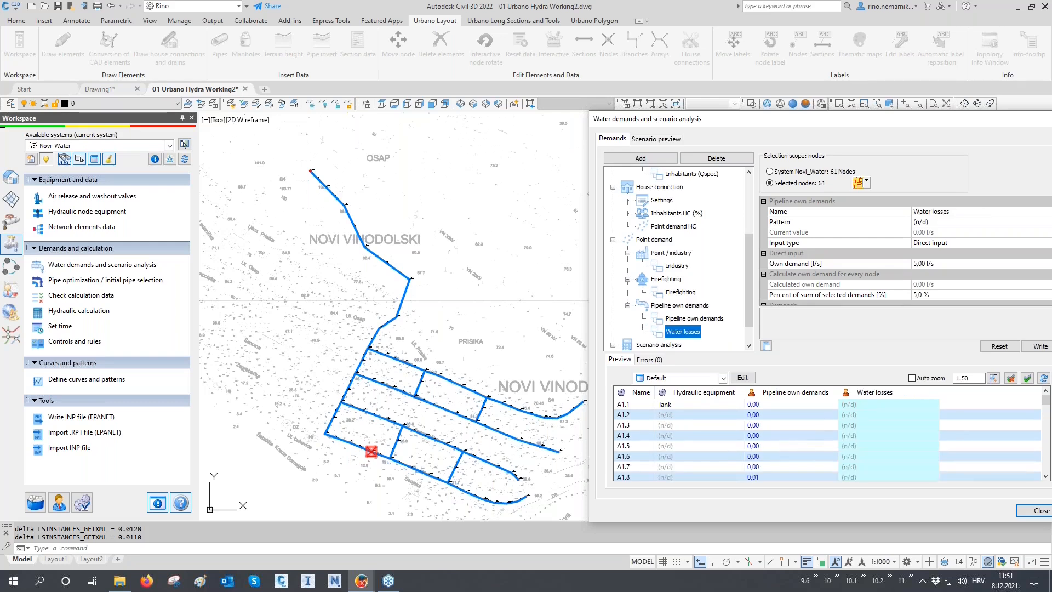
- Set the Water losses input type to Calculate own demand for every node, at 20 percent of the selected demands
left_click(937, 242)
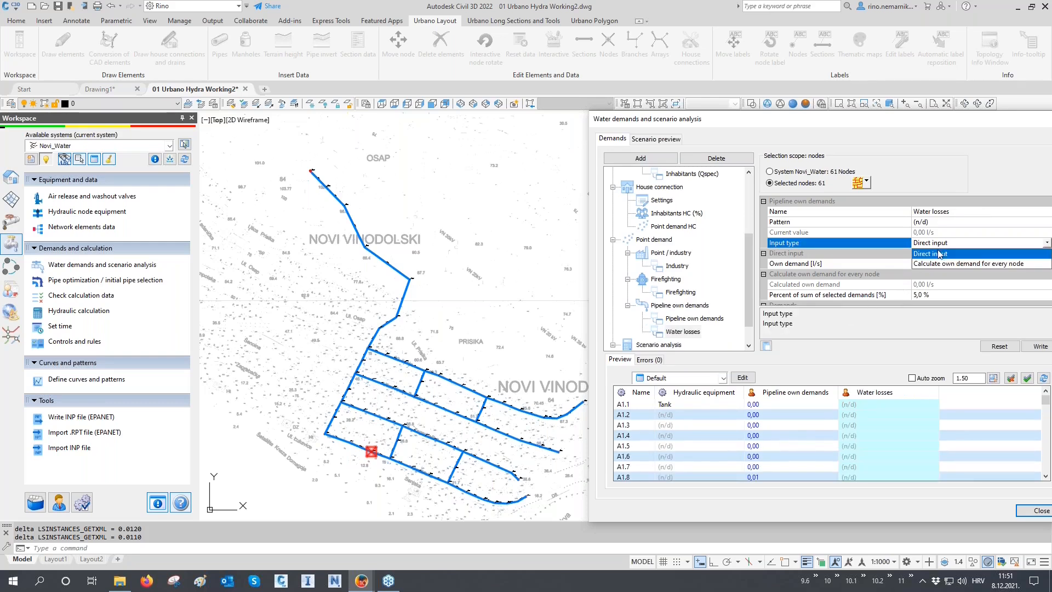
left_click(964, 264)
left_click(929, 294)
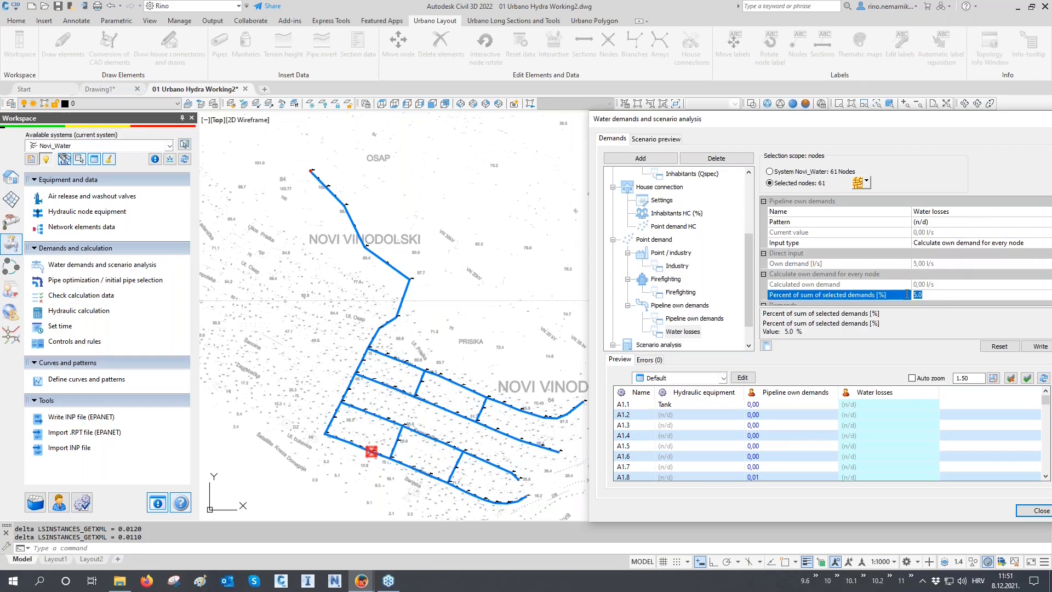
type("20")
key("Return")
- Include the People, Tourists and Industry demands in the Water losses calculation
scroll(886, 265, "down", 1)
scroll(886, 265, "down", 1)
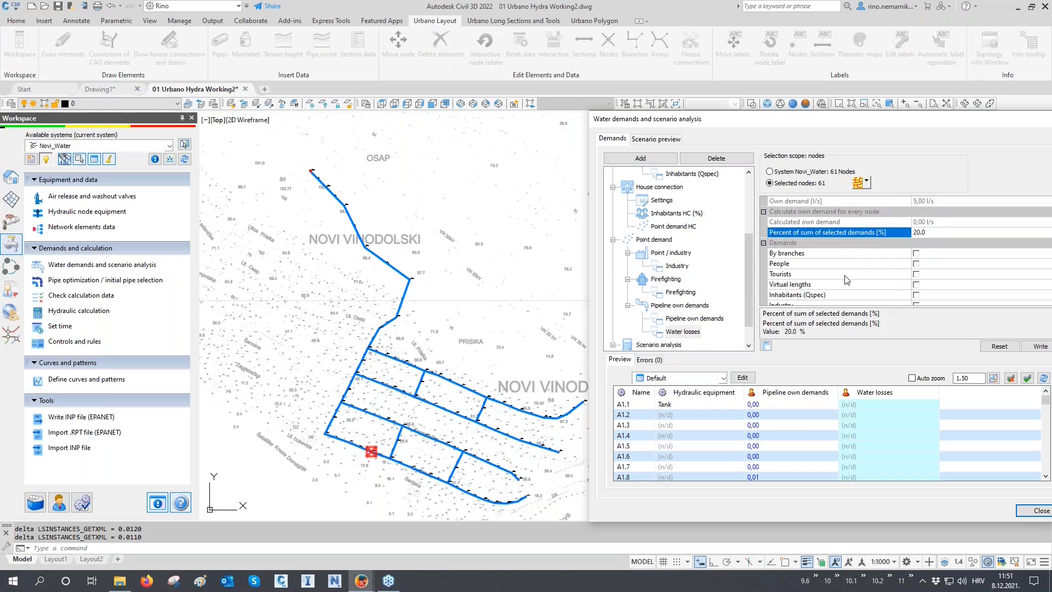
left_click(812, 265)
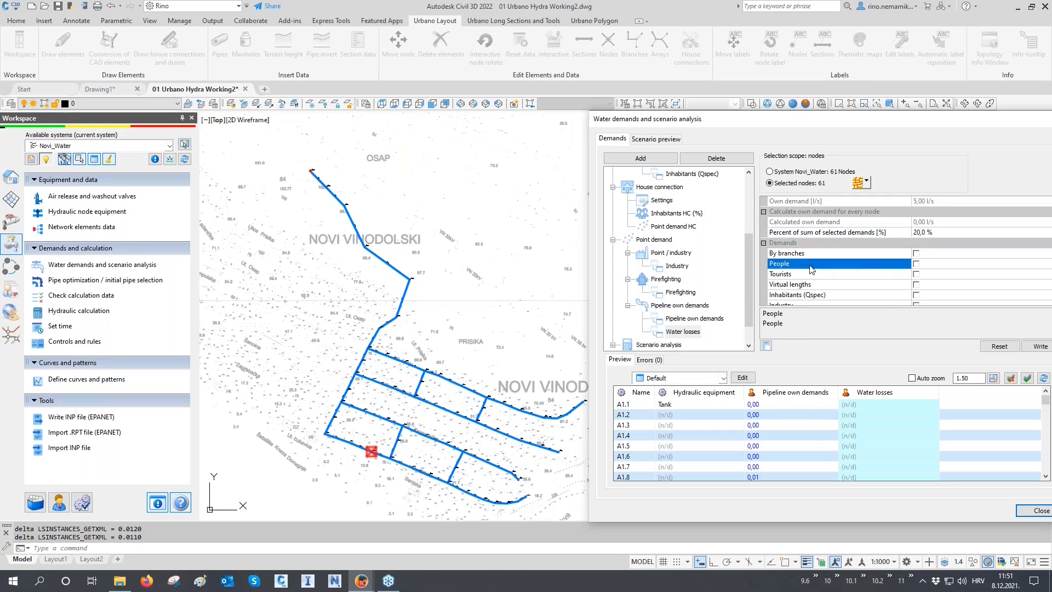
left_click(916, 264)
left_click(916, 274)
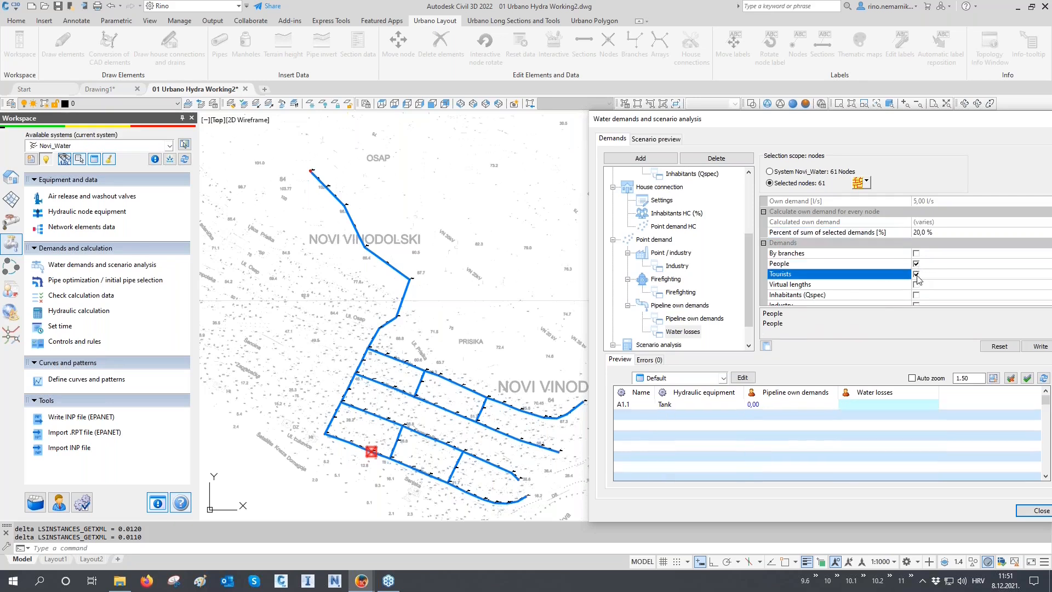
scroll(912, 279, "down", 1)
left_click(916, 285)
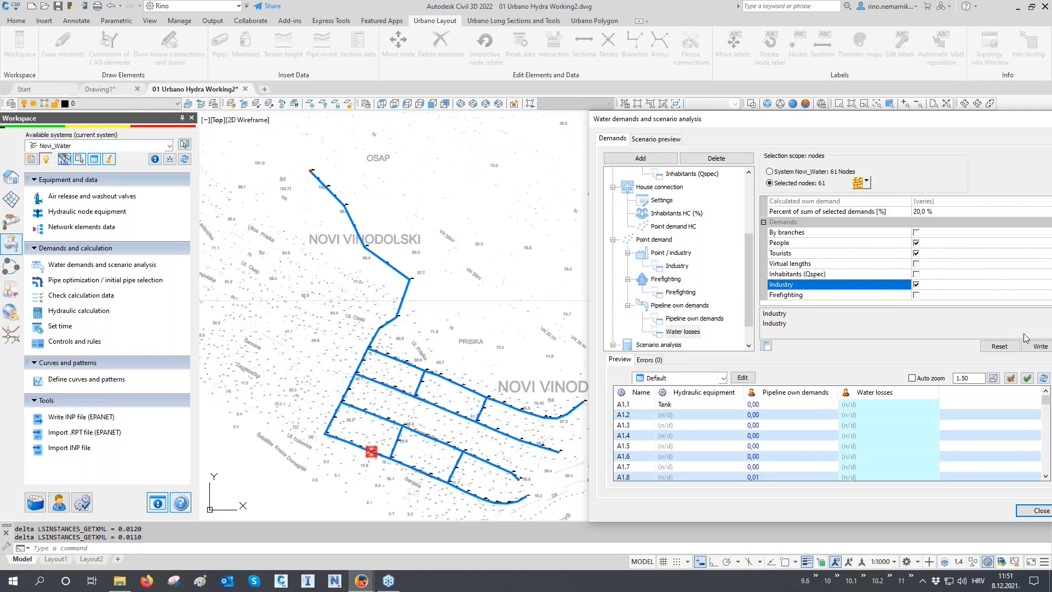
- Write the water losses to the selected nodes and sort the preview by Water losses, highest first
left_click(1038, 346)
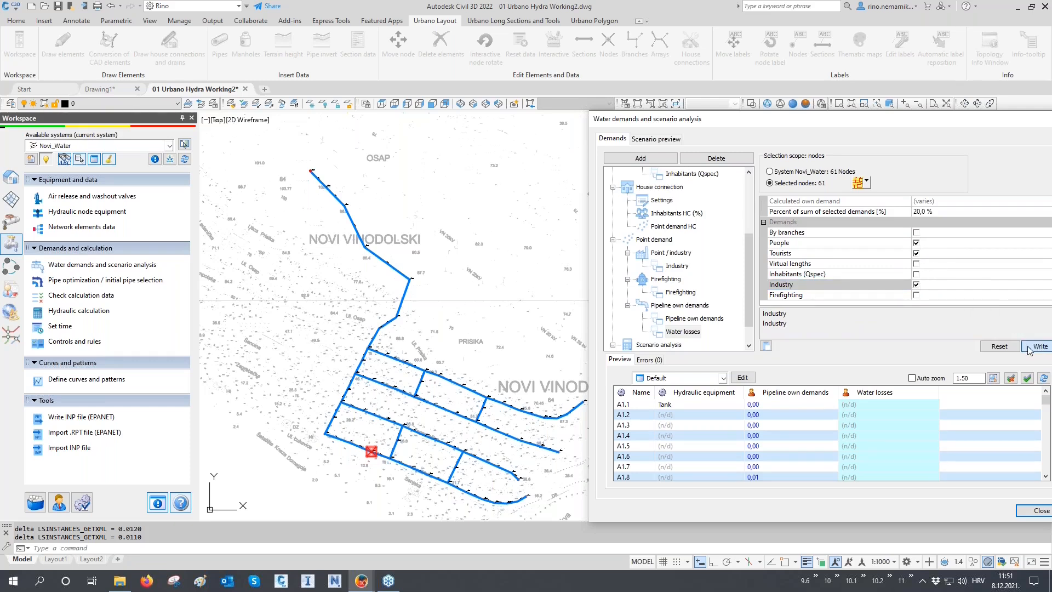
left_click(883, 393)
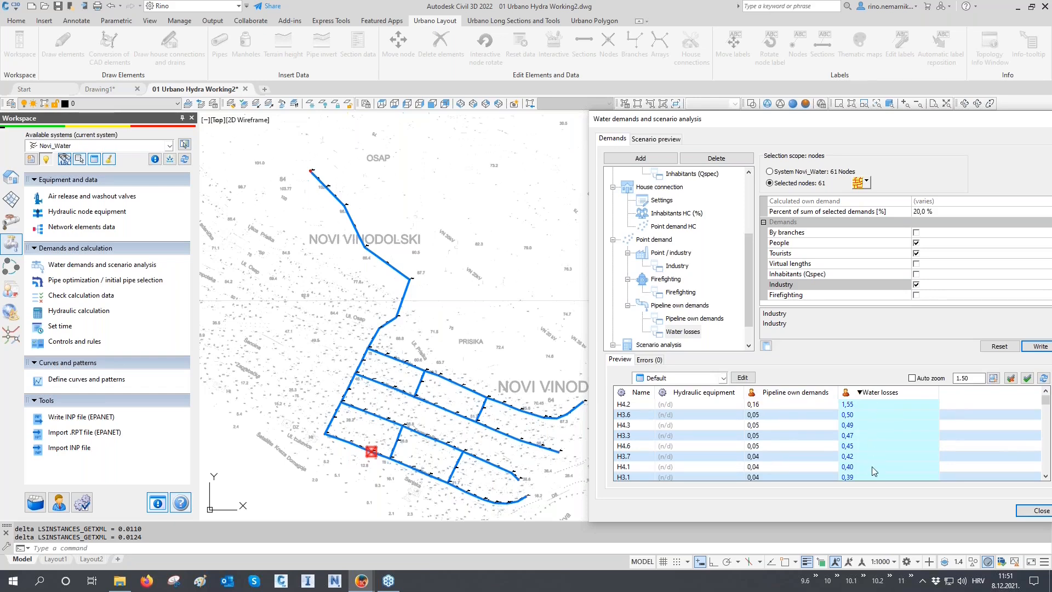
mouse_move(872, 470)
left_click_drag(816, 128, 791, 128)
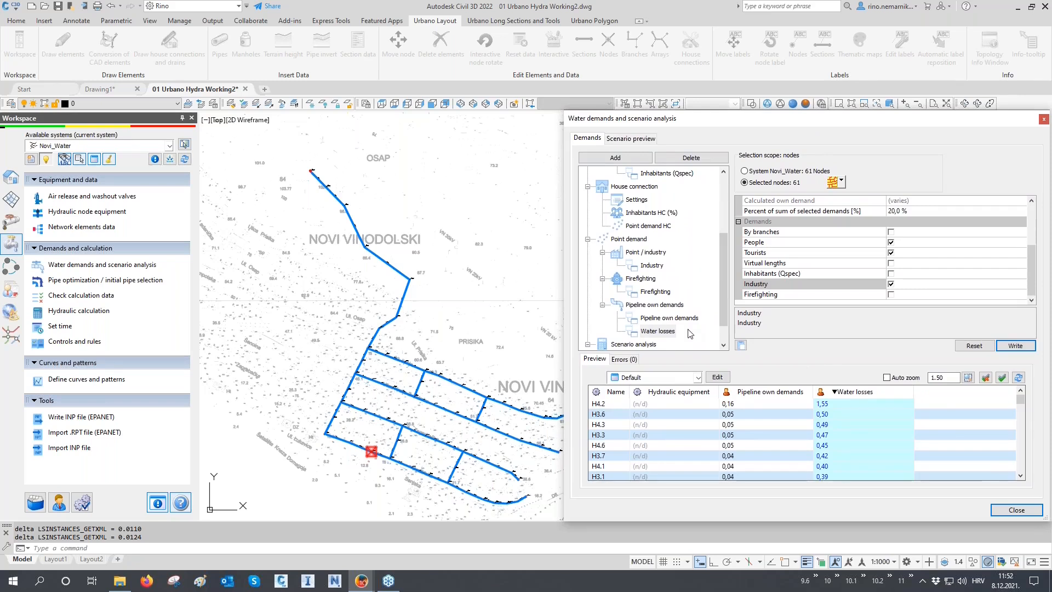
- Close the water demands dialog and save the drawing as 01 Urbano Hydra Demands.dwg
left_click(1016, 509)
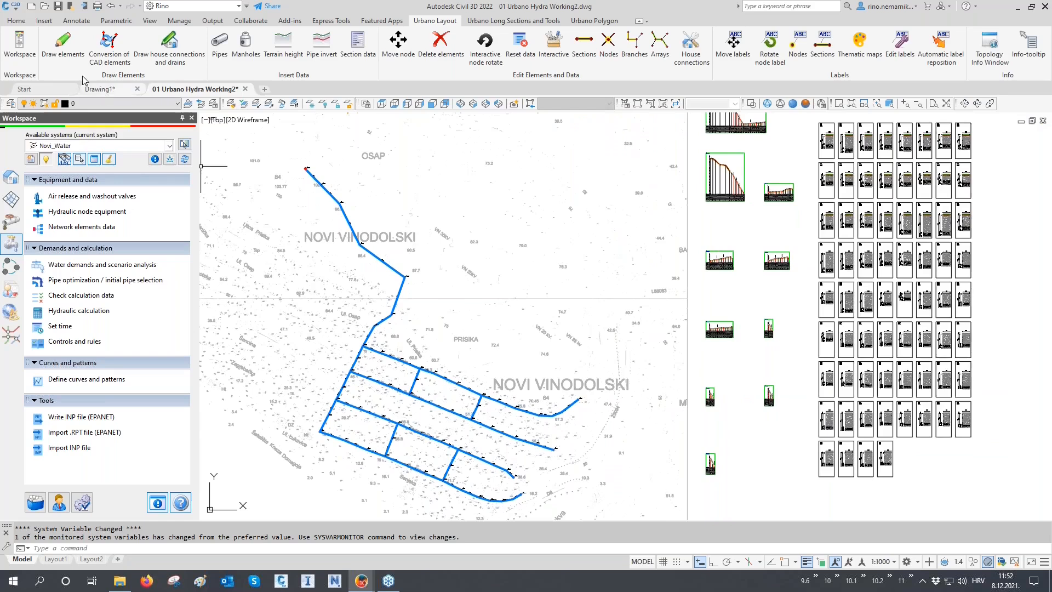
left_click(12, 9)
left_click(32, 123)
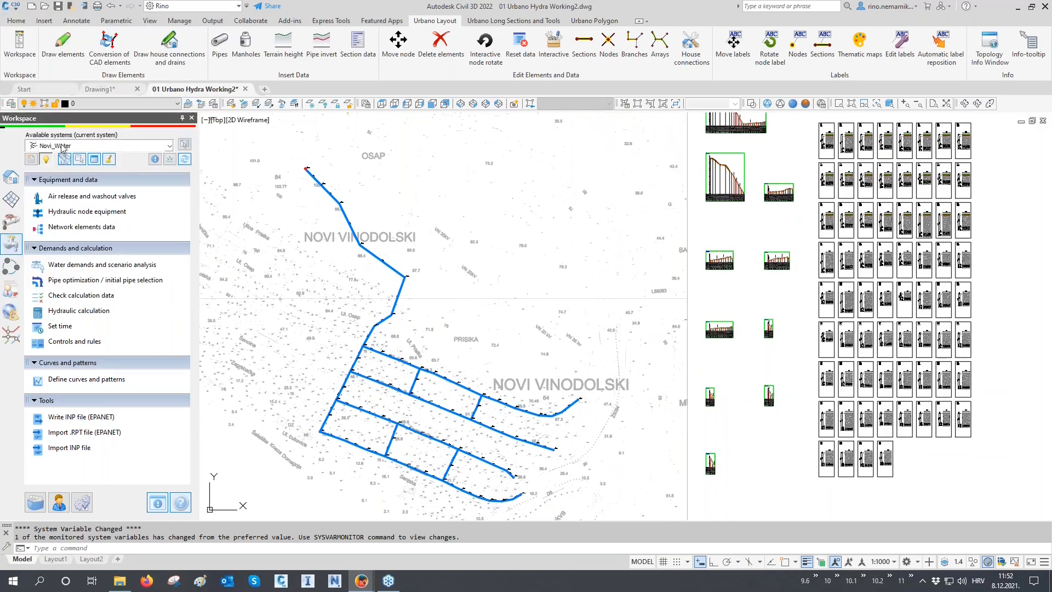
left_click(536, 393)
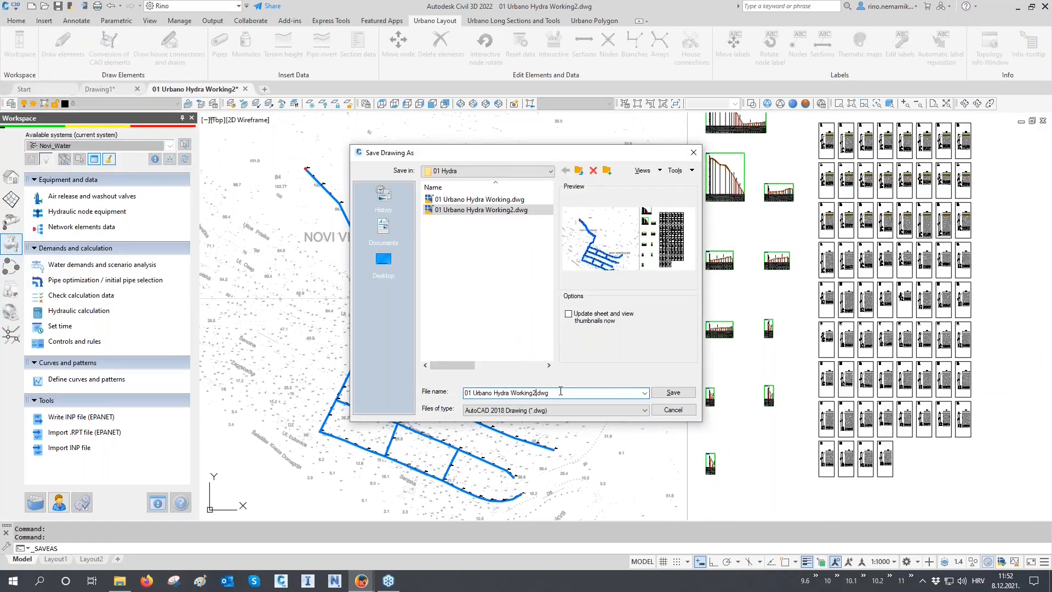
left_click_drag(511, 392, 537, 393)
type("Demands")
left_click(674, 393)
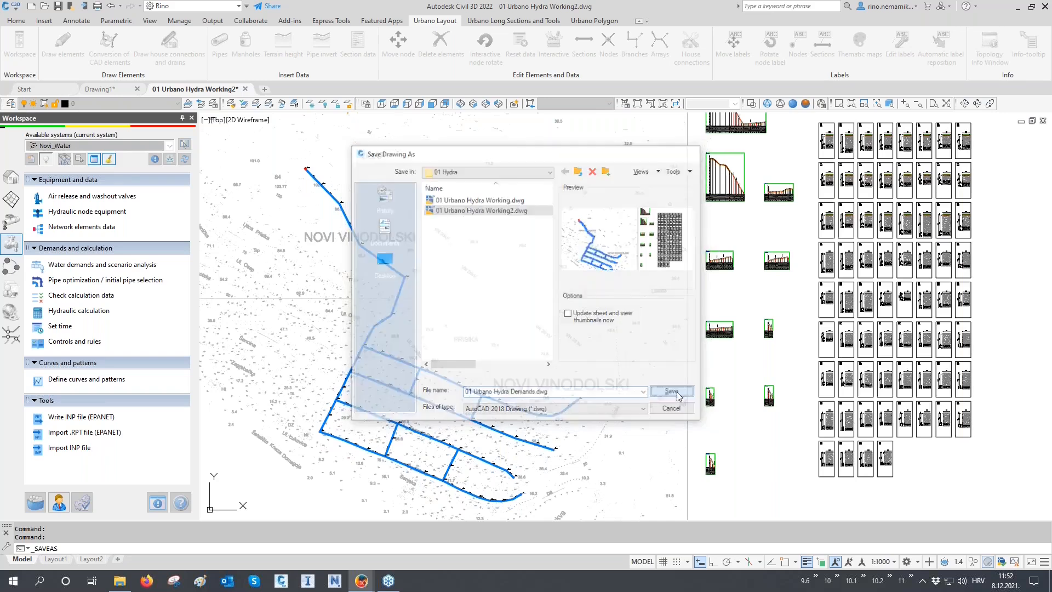
- Save the drawing again as 01 Urbano Hydra Working2.dwg, replacing the existing file
left_click(8, 9)
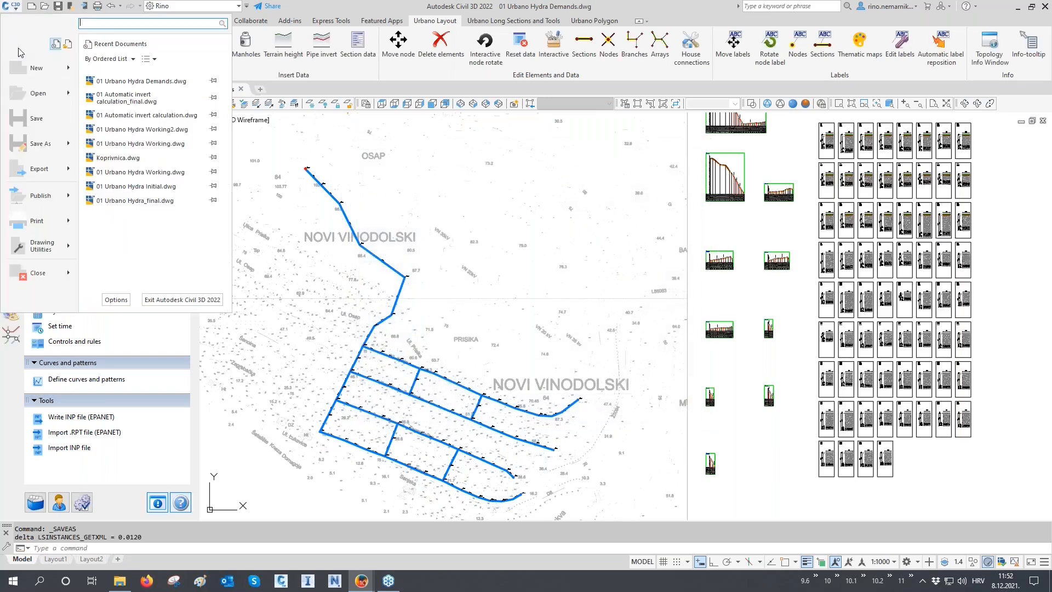
left_click(38, 143)
left_click(496, 219)
left_click(666, 392)
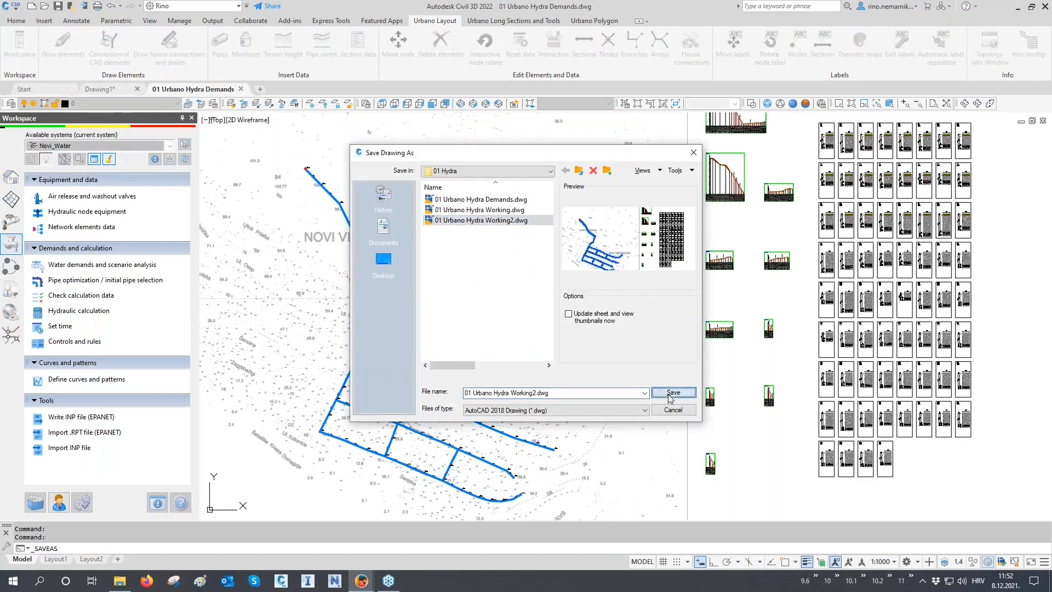
left_click(514, 315)
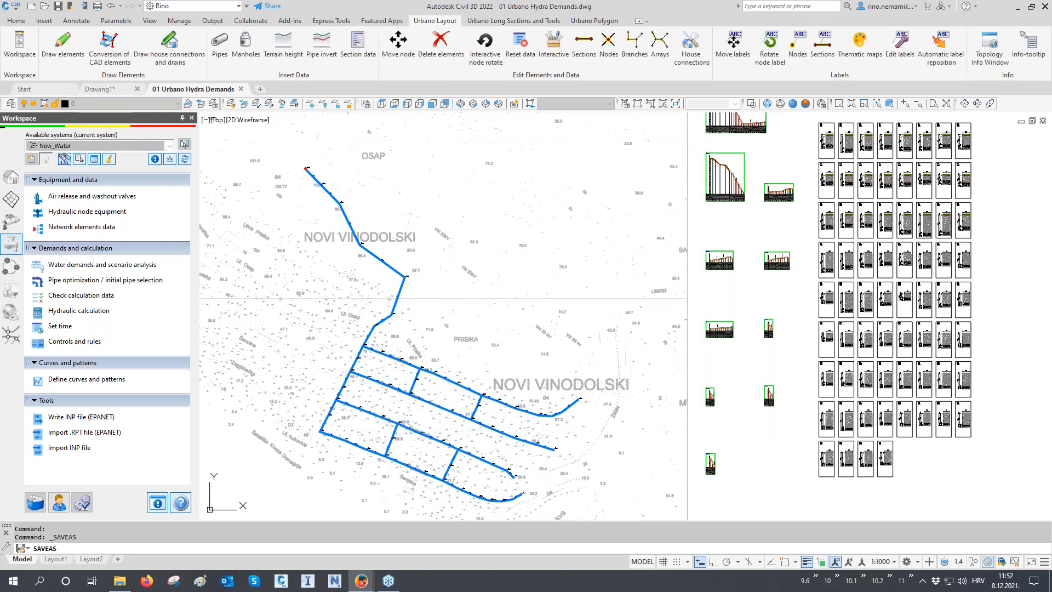
- Reopen Water demands and scenario analysis and delete the By branches, Virtual lengths and Inhabitants (Qspec) demand entries
left_click(107, 265)
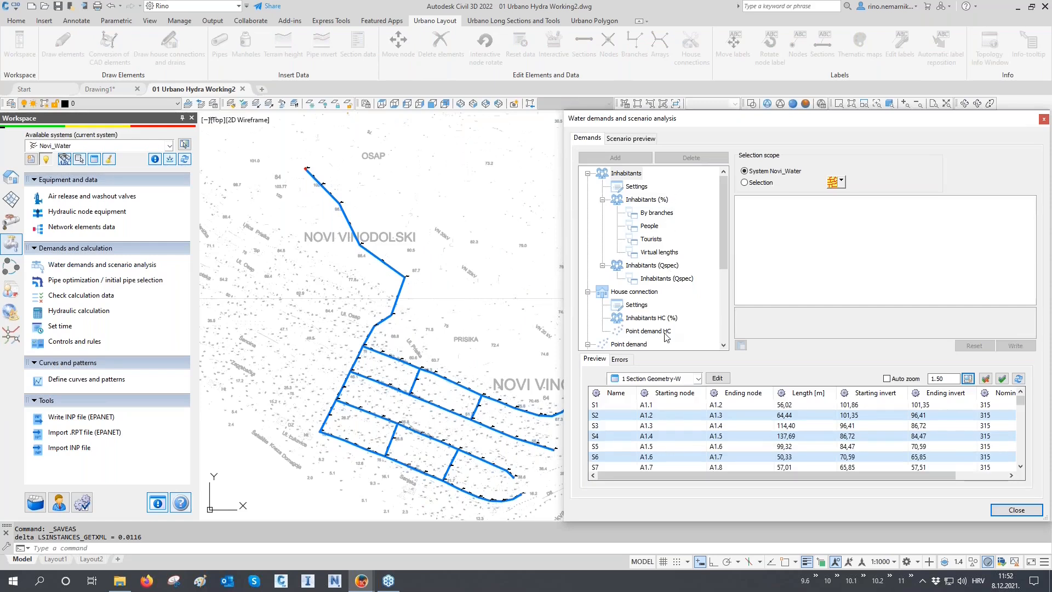
left_click(660, 214)
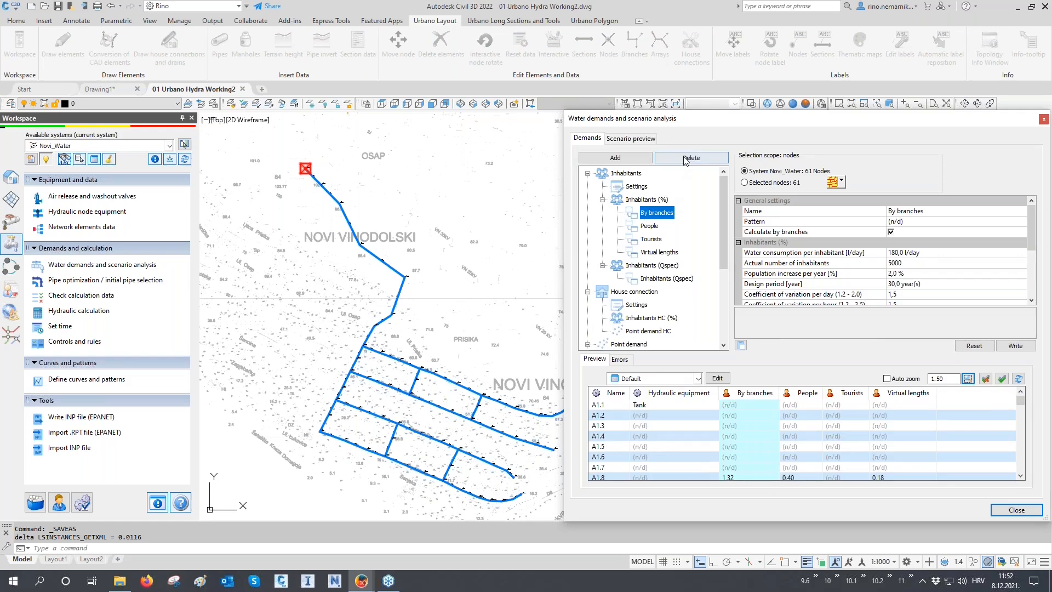
left_click(683, 160)
left_click(660, 239)
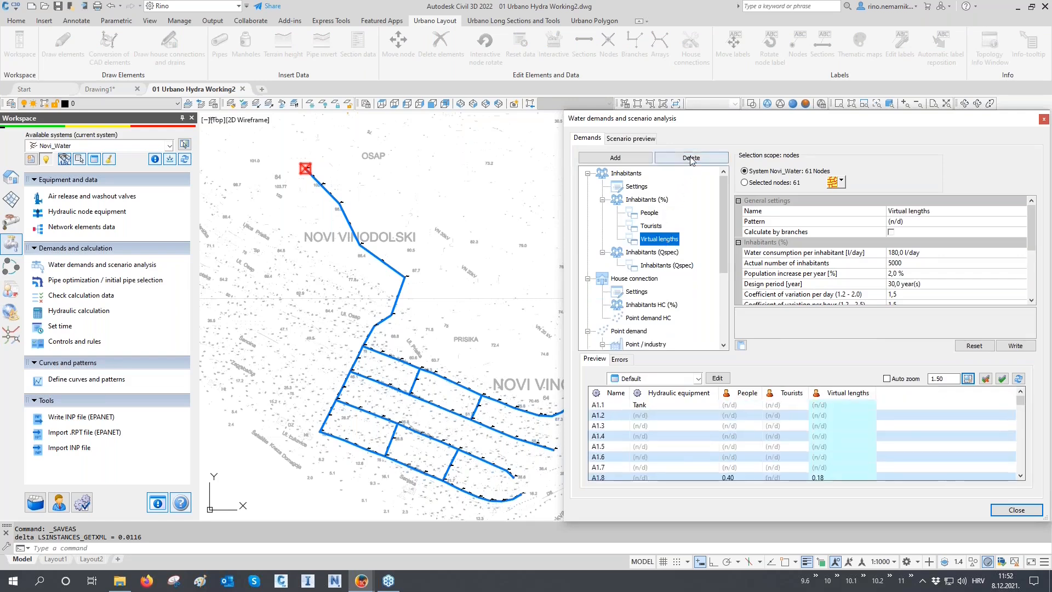
left_click(685, 158)
left_click(670, 252)
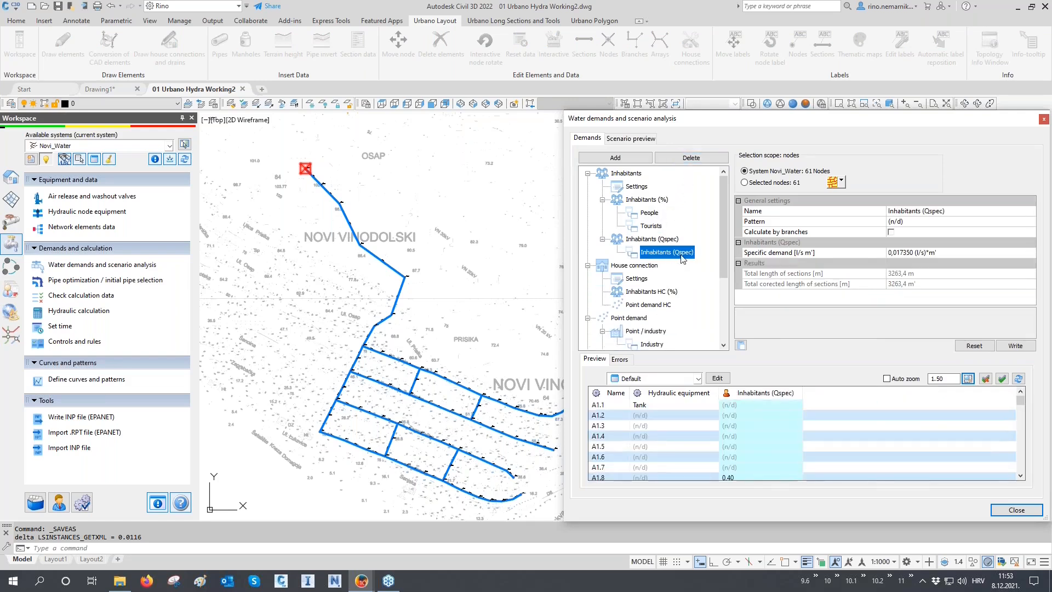
left_click(689, 158)
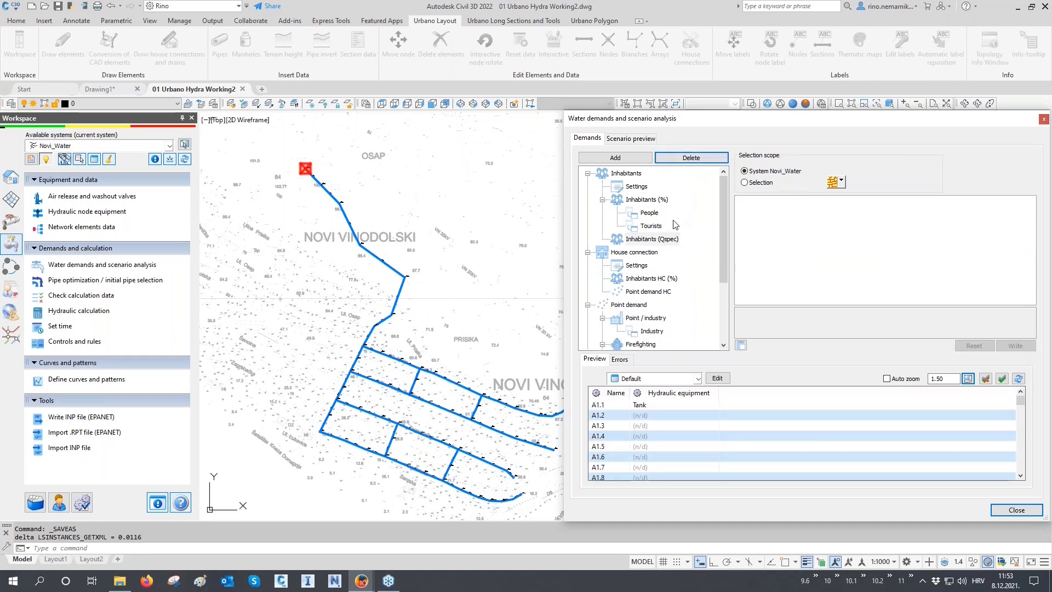
- Delete the Firefighting and Pipeline own demands entries from the Point demand group
scroll(674, 226, "down", 2)
left_click(655, 278)
left_click(691, 161)
left_click(669, 292)
left_click(690, 159)
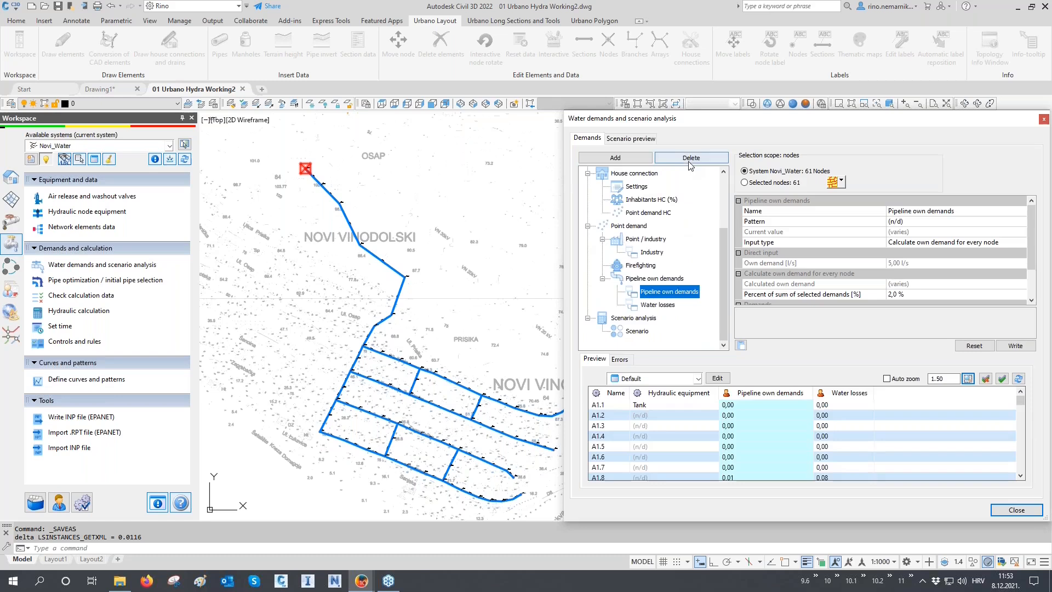
- Delete the Water losses demand, check the People, Tourists and Industry entries, and close the water demands dialog
left_click(690, 159)
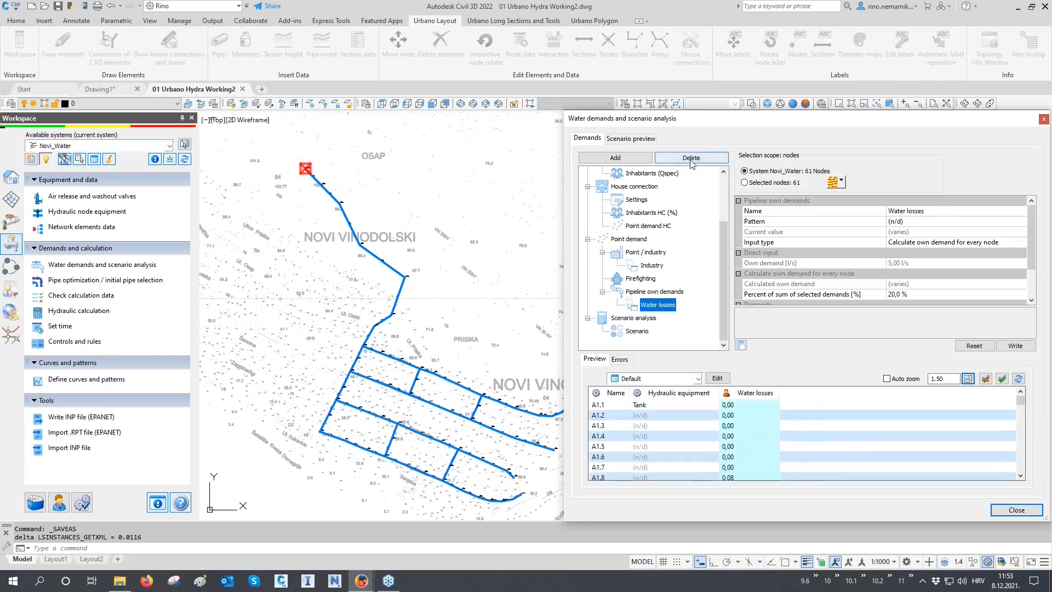
scroll(683, 206, "up", 2)
left_click(649, 213)
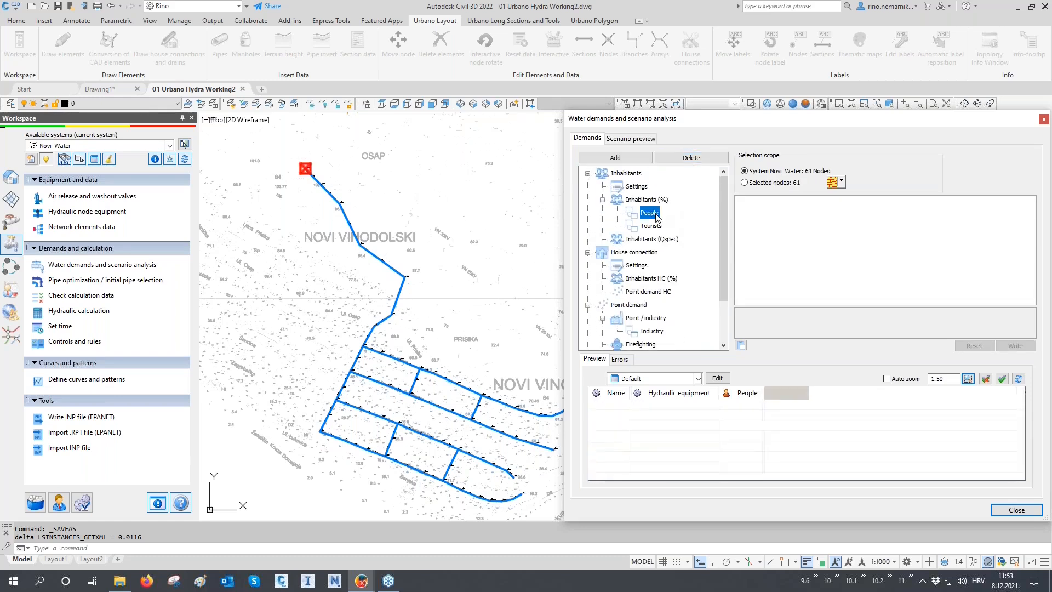
left_click(651, 227)
scroll(654, 306, "down", 1)
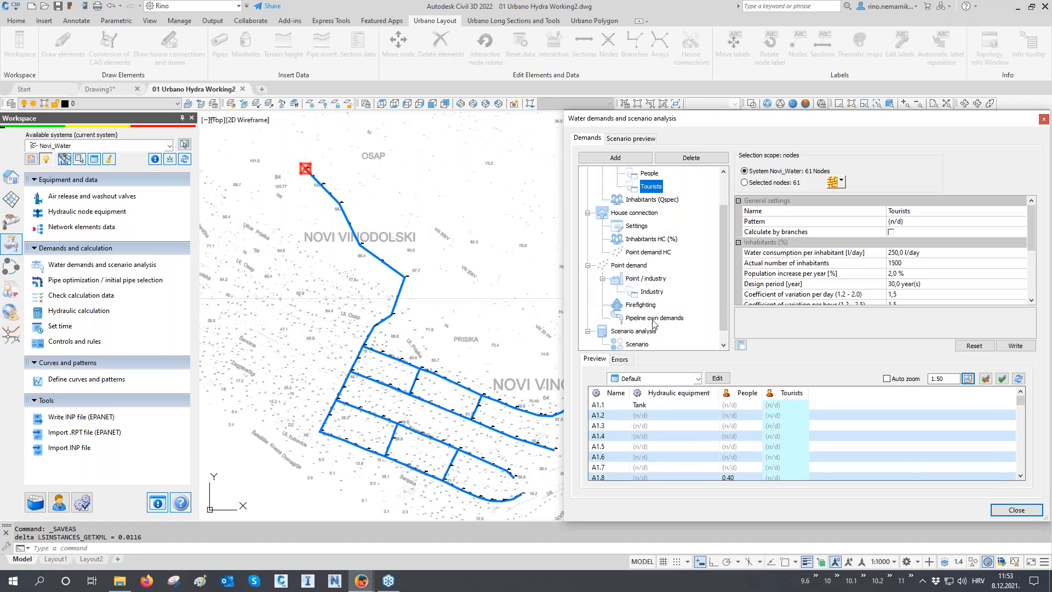
left_click(650, 294)
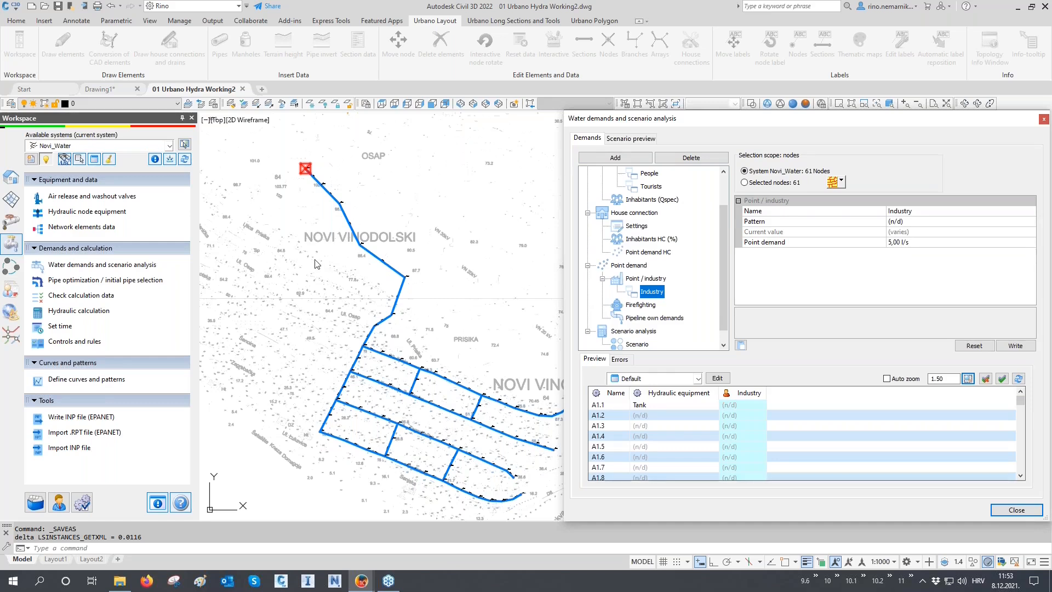
left_click(1016, 510)
- Examine the tank node at the start of the pipeline in the layout and the matching start of its longitudinal section
middle_click_drag(579, 340, 581, 347)
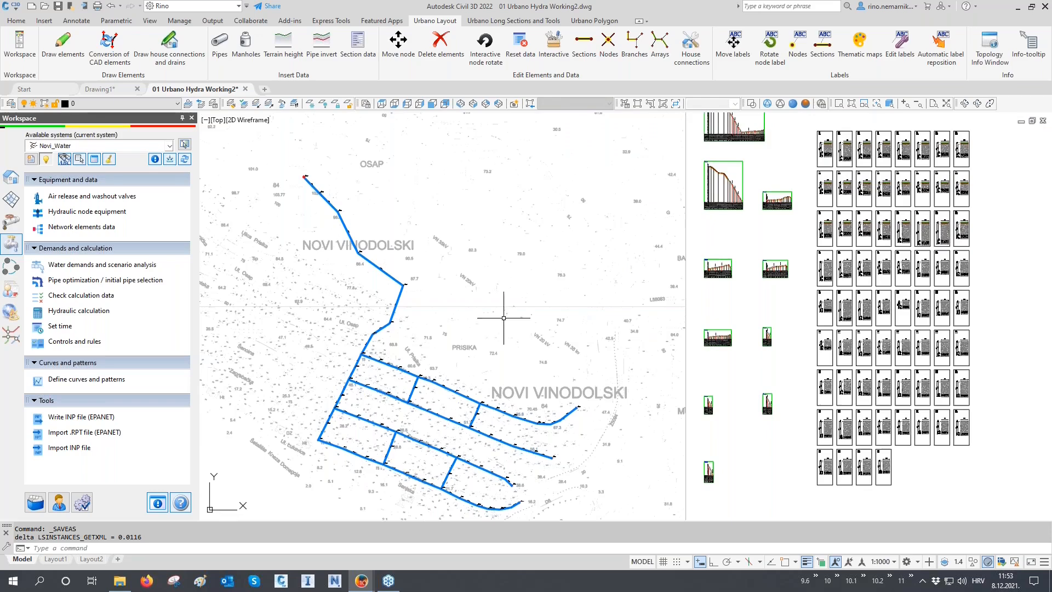
scroll(378, 241, "up", 2)
scroll(377, 235, "up", 6)
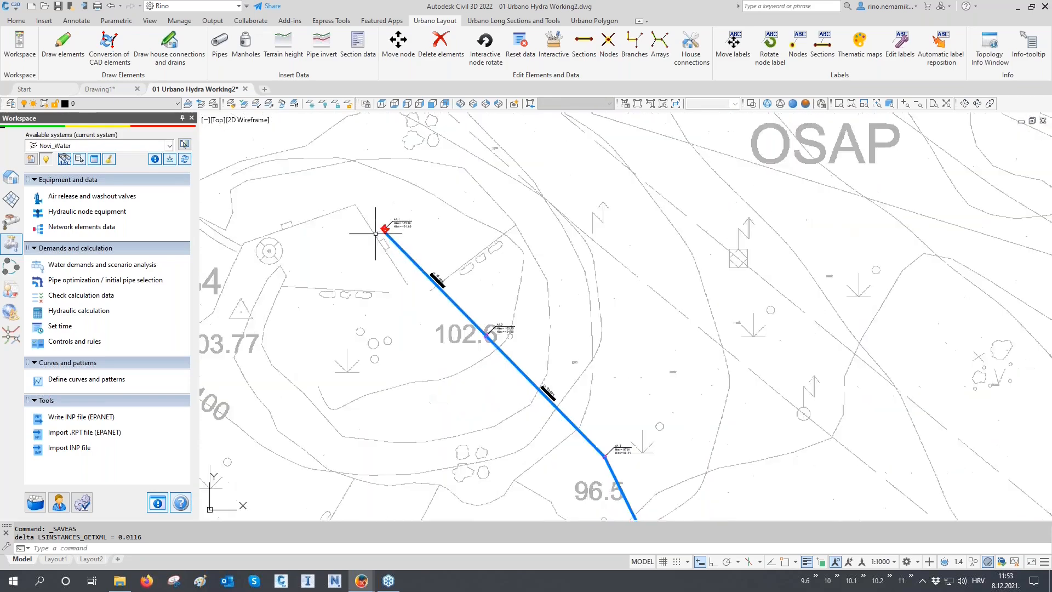
scroll(375, 351, "down", 10)
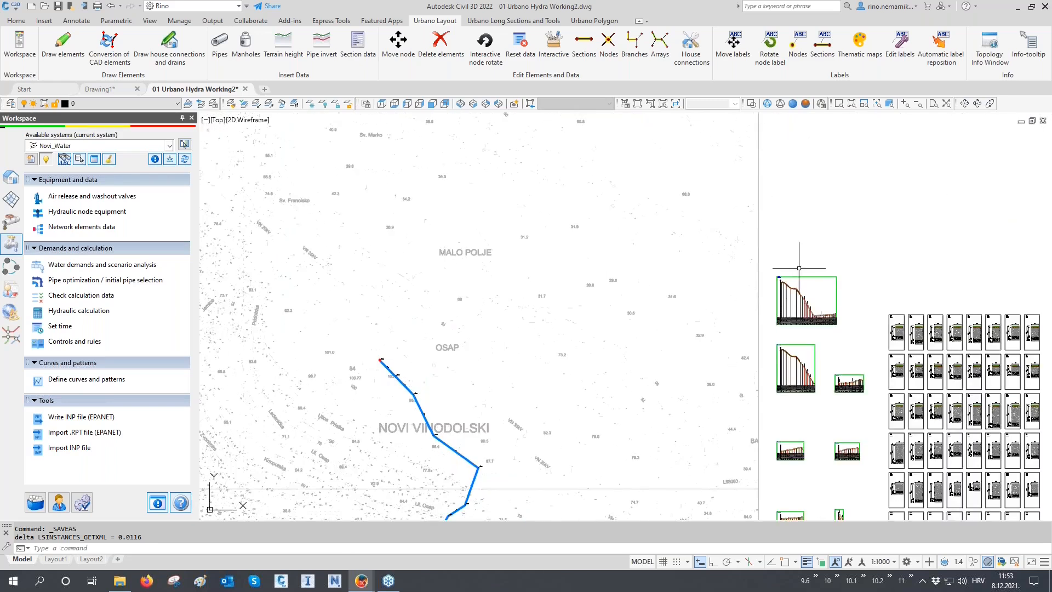
scroll(780, 284, "up", 10)
scroll(734, 305, "up", 5)
scroll(730, 356, "down", 1)
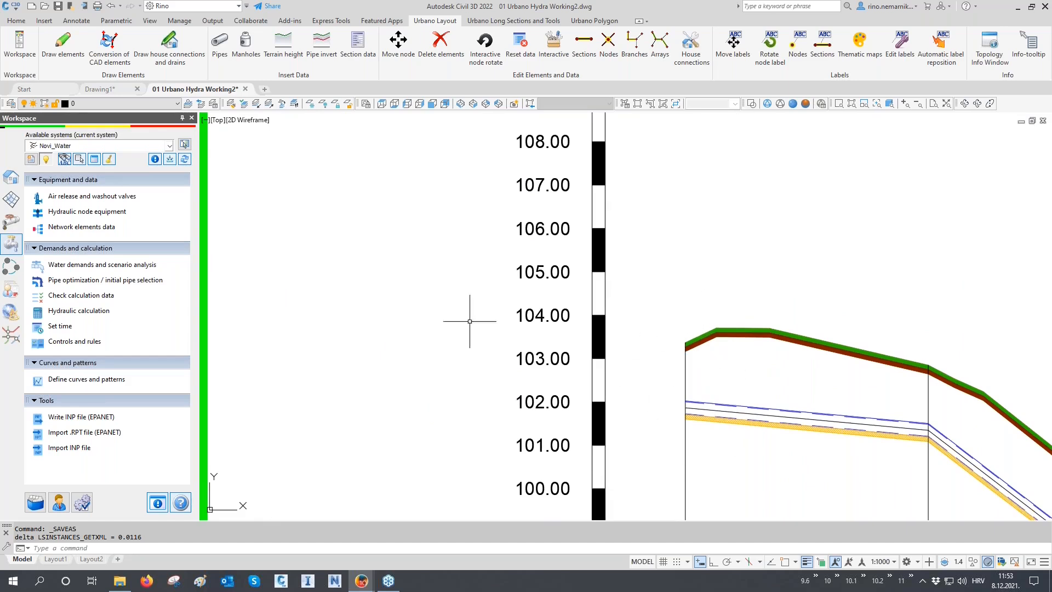
- Edit the 1 Water 1000/100 cm long section configuration and include the basic section's Decorations in the drawing
left_click(11, 176)
scroll(77, 208, "down", 9)
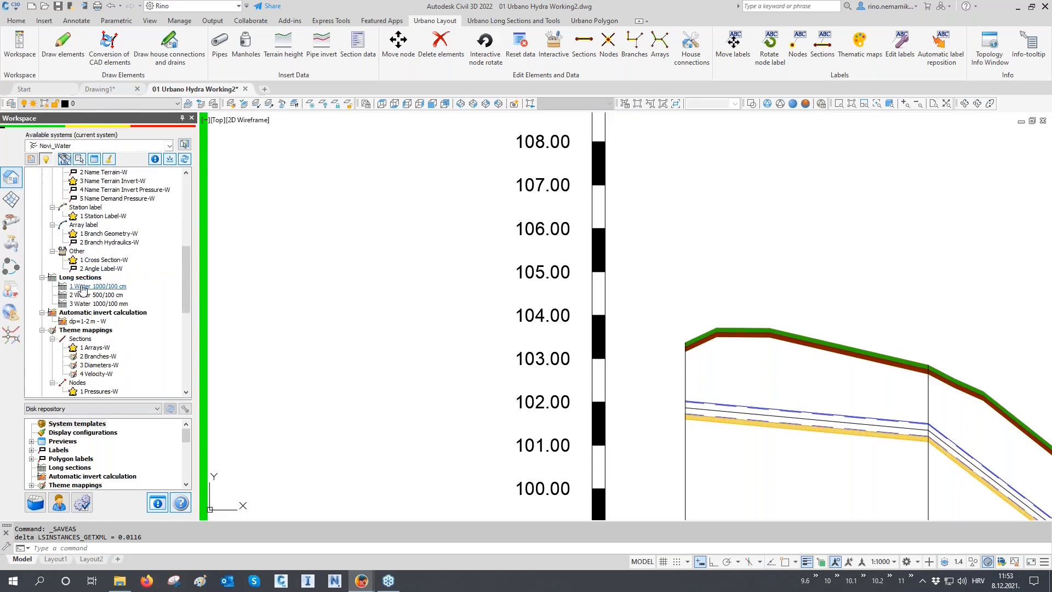
left_click(83, 289)
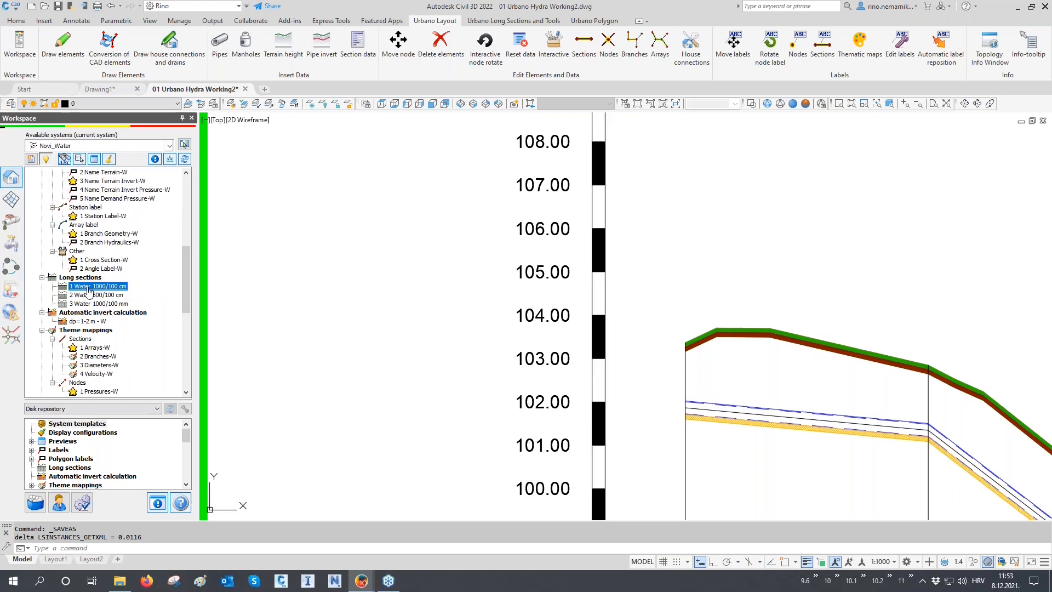
right_click(85, 292)
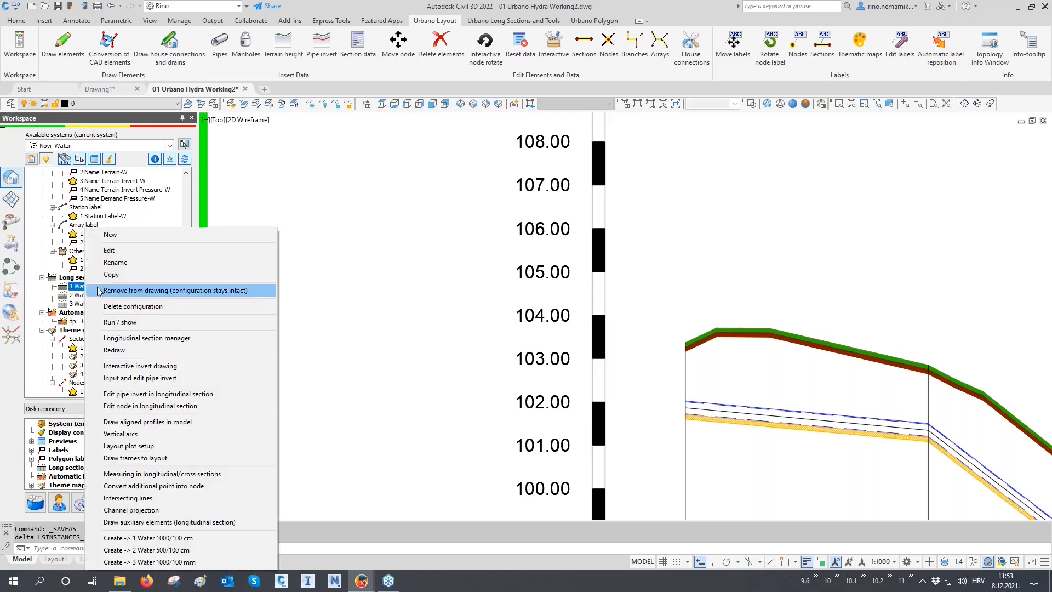
left_click(114, 253)
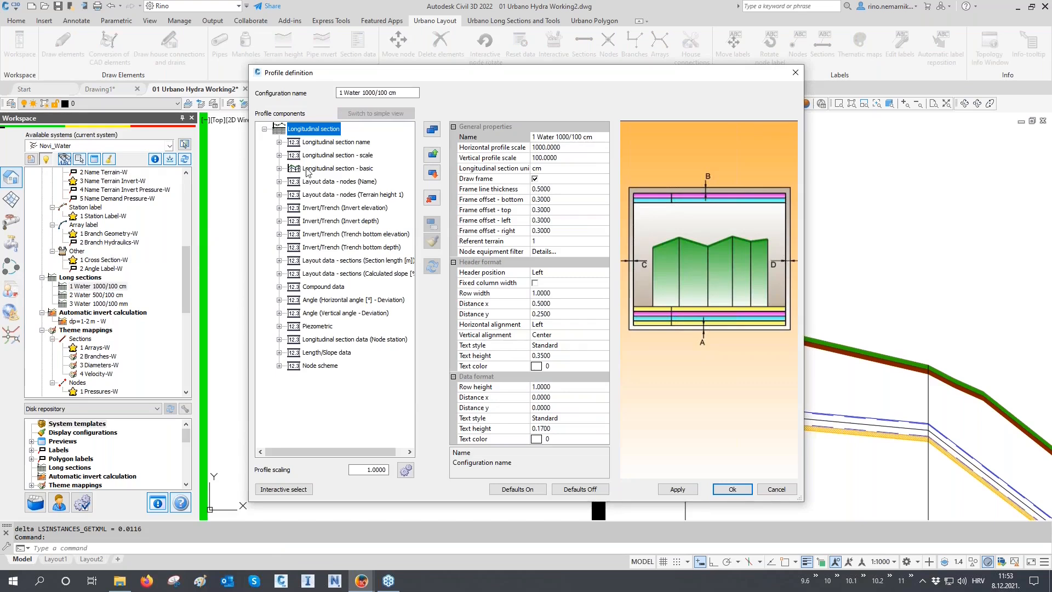
left_click(278, 168)
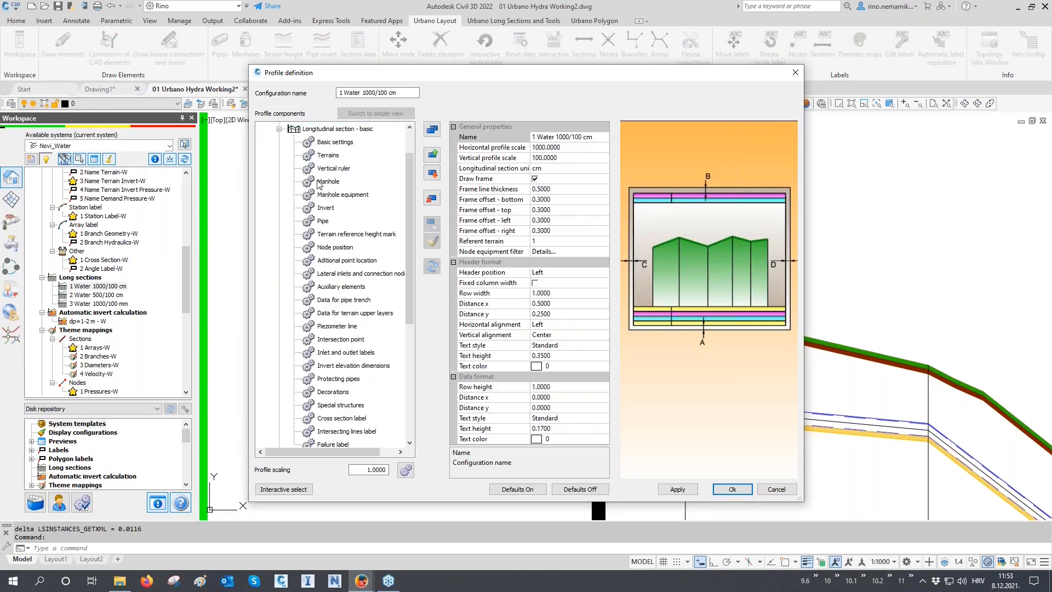
left_click(334, 392)
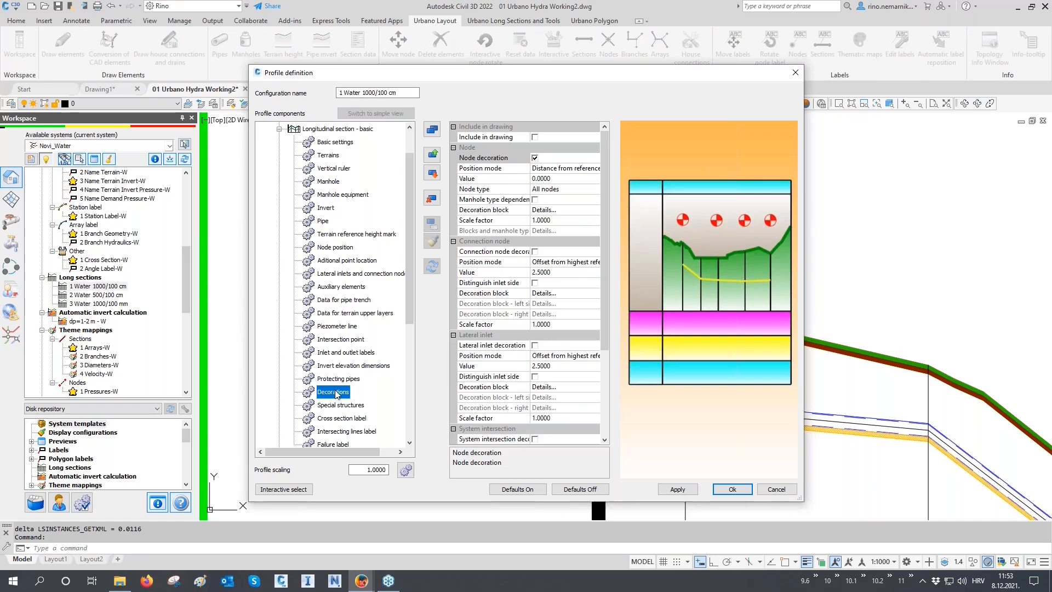
left_click(535, 137)
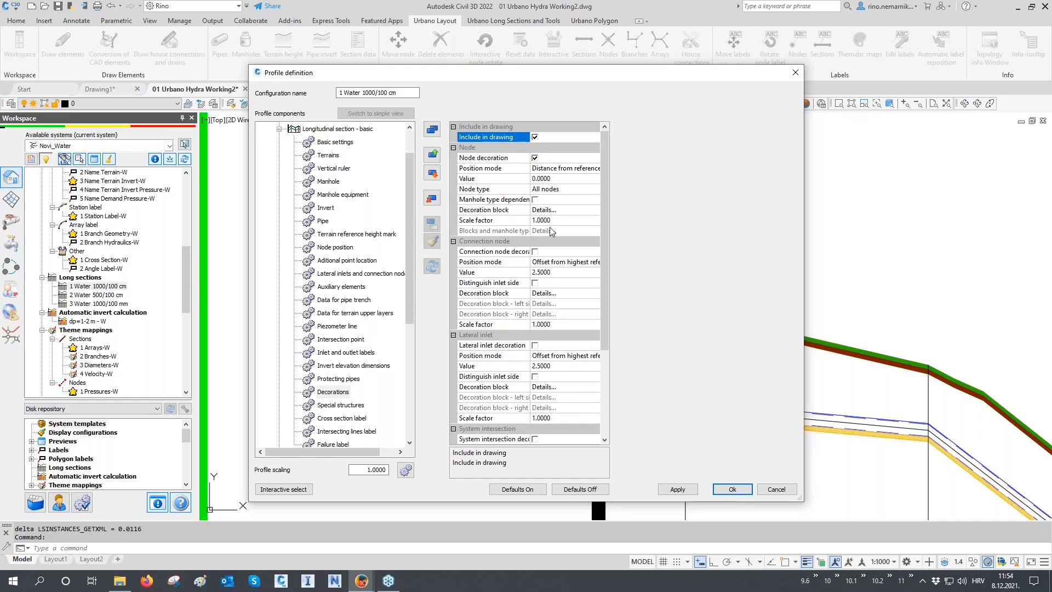
- Make the node decorations manhole type dependent and open their blocks and manhole types map
left_click(521, 230)
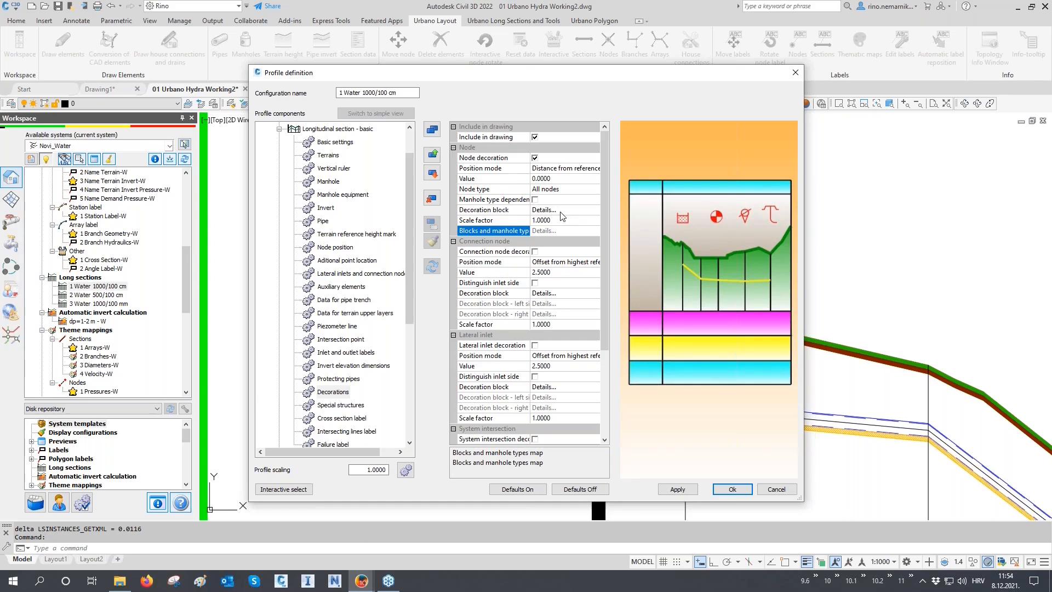
left_click(535, 199)
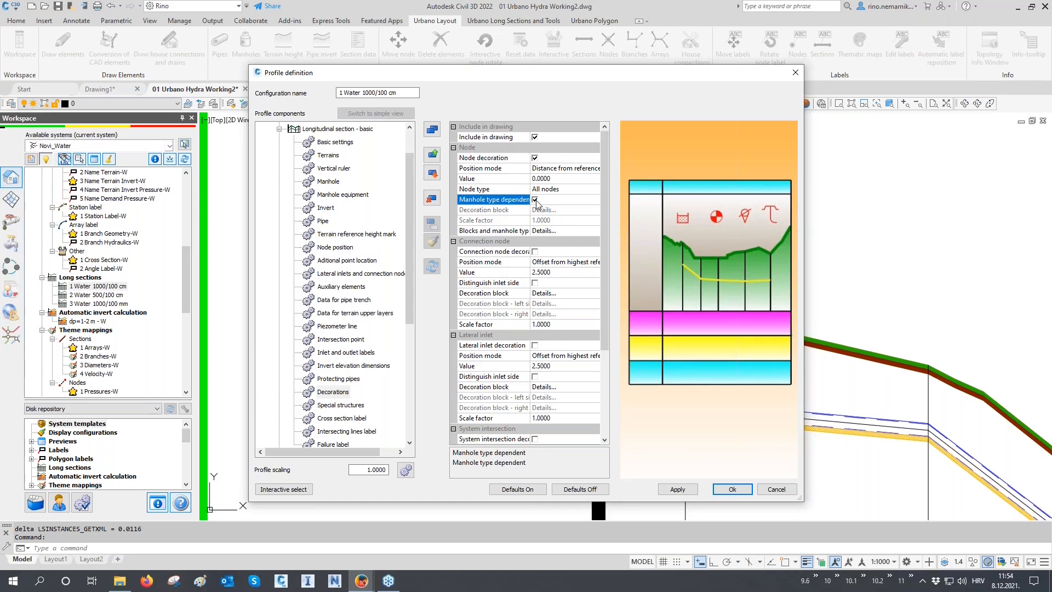
left_click(554, 231)
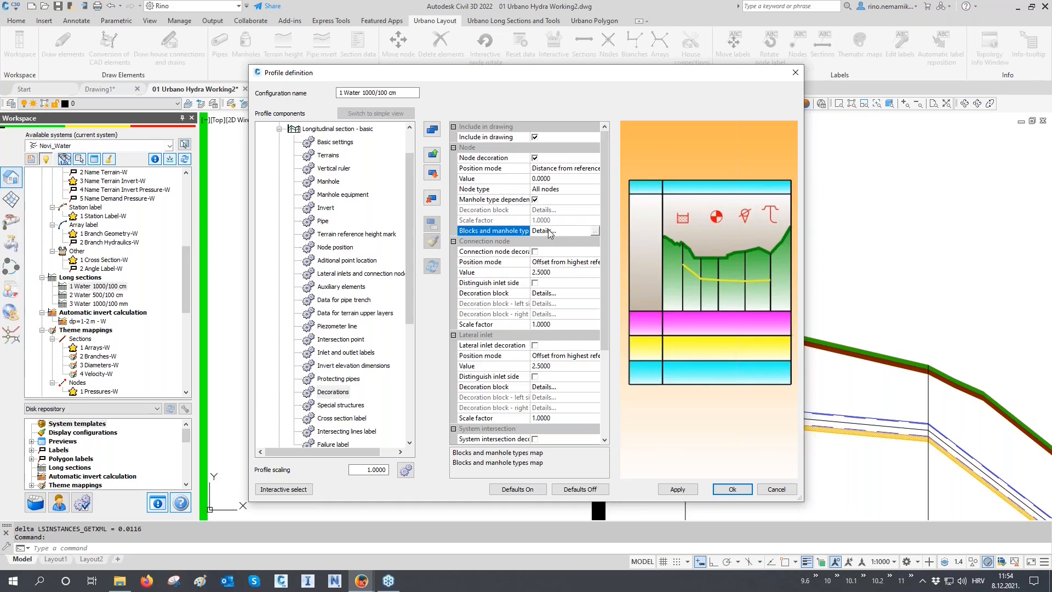
left_click(595, 231)
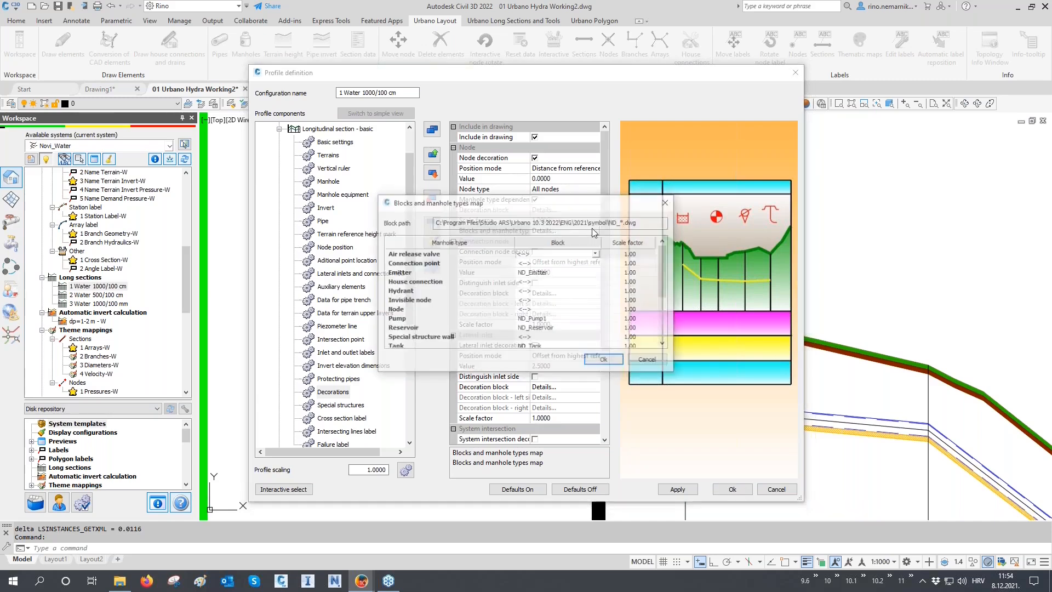
- Review the blocks mapped to the Emitter, Pump, Reservoir, Tank and valve types
left_click(416, 274)
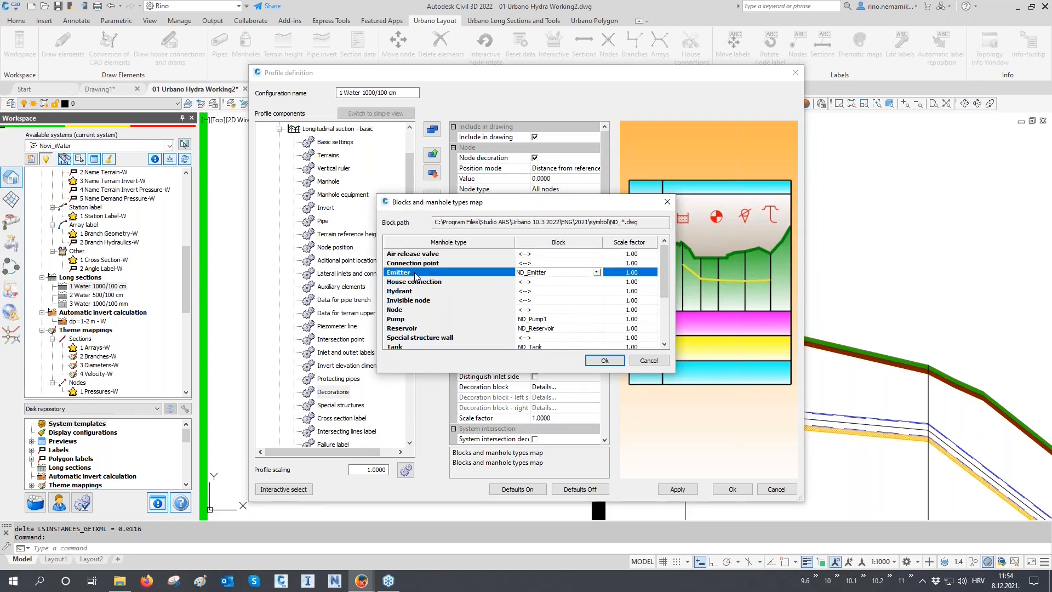
left_click(413, 320)
left_click(414, 328)
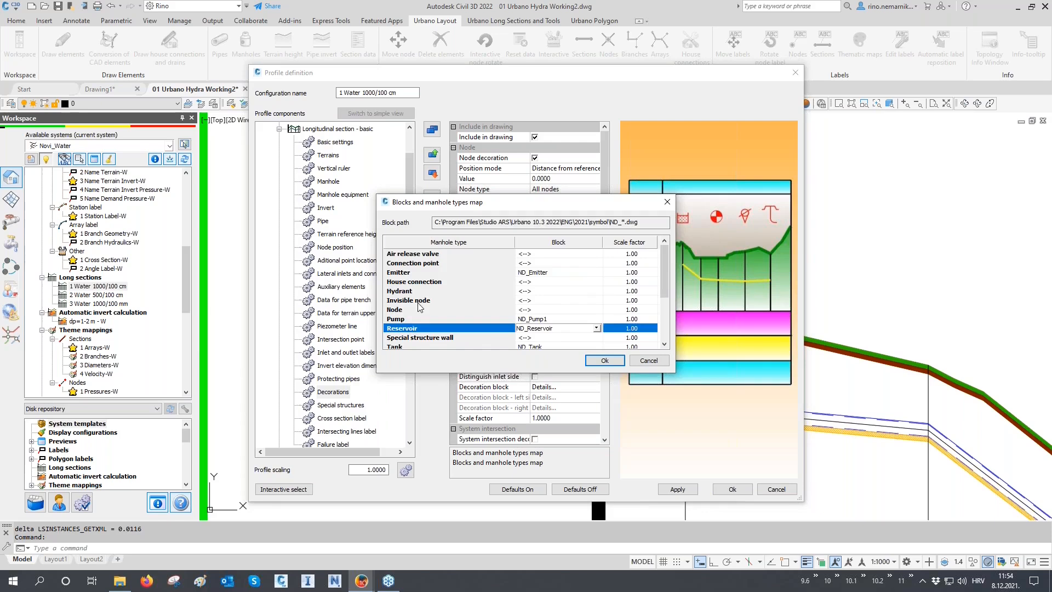
scroll(414, 314, "down", 1)
left_click(411, 320)
scroll(419, 319, "down", 2)
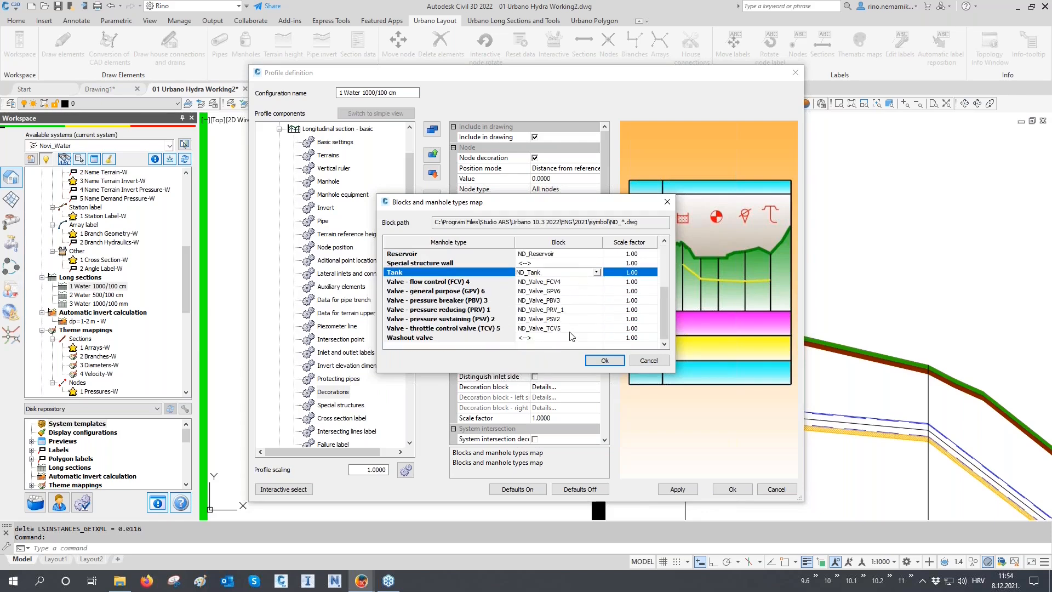
scroll(571, 335, "up", 3)
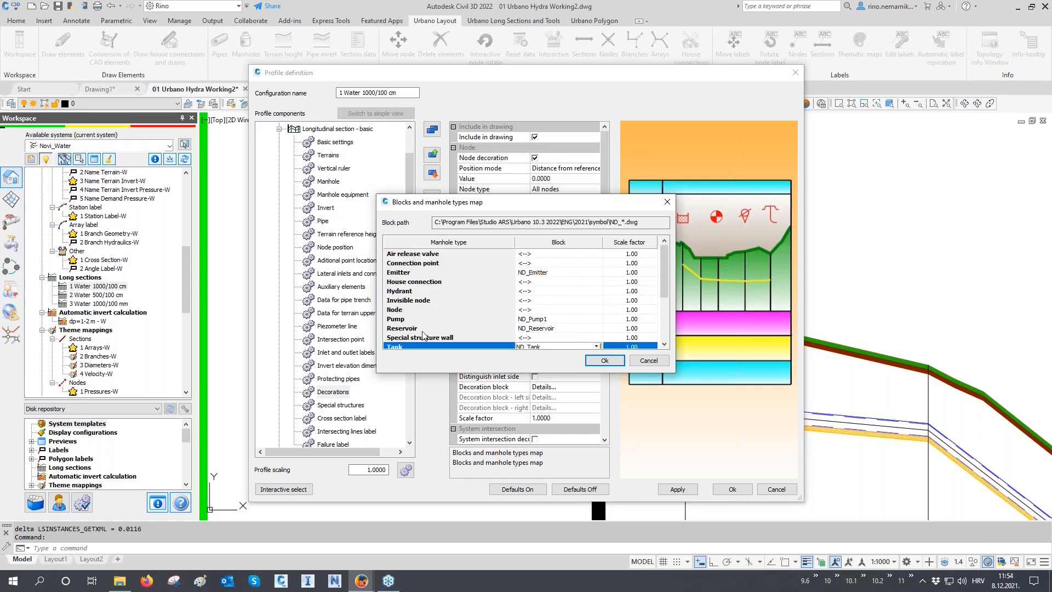
scroll(443, 329, "down", 1)
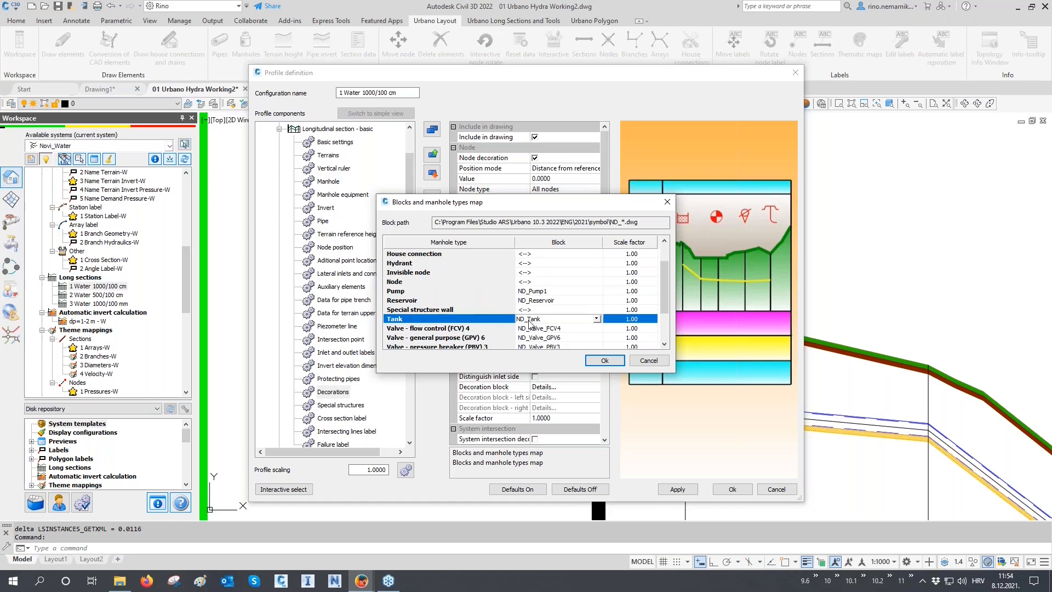
- Set the Tank block's scale factor to 2 and apply the long section configuration
left_click(638, 319)
type("2")
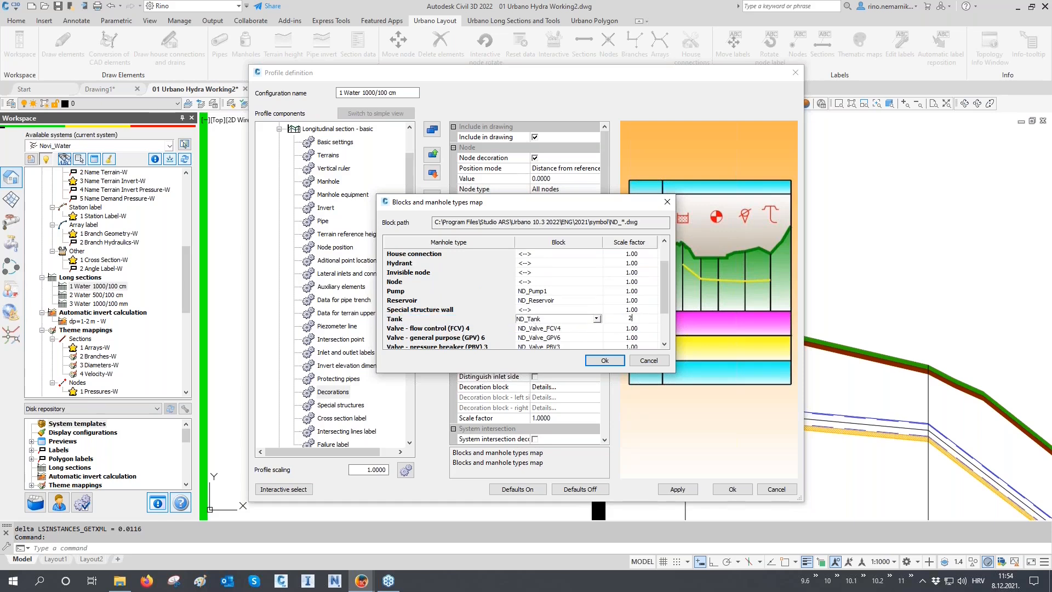
left_click(397, 321)
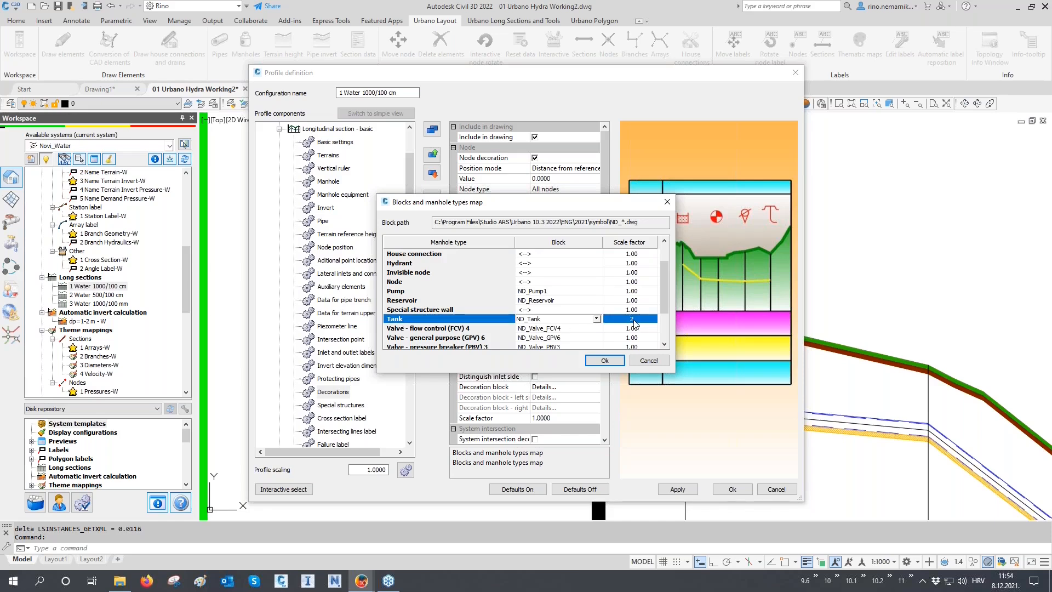
left_click(604, 360)
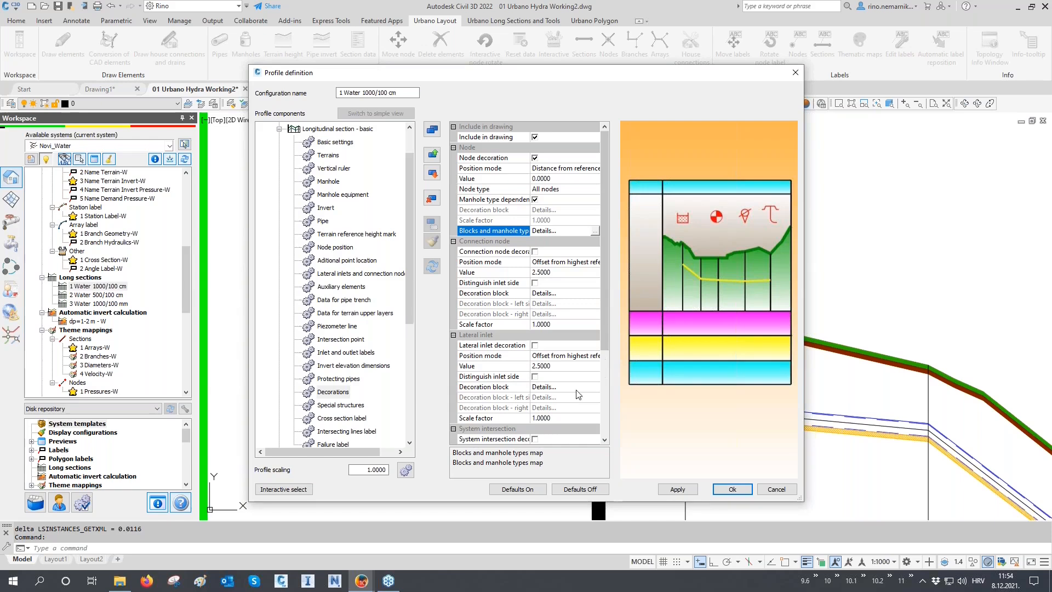
left_click(694, 489)
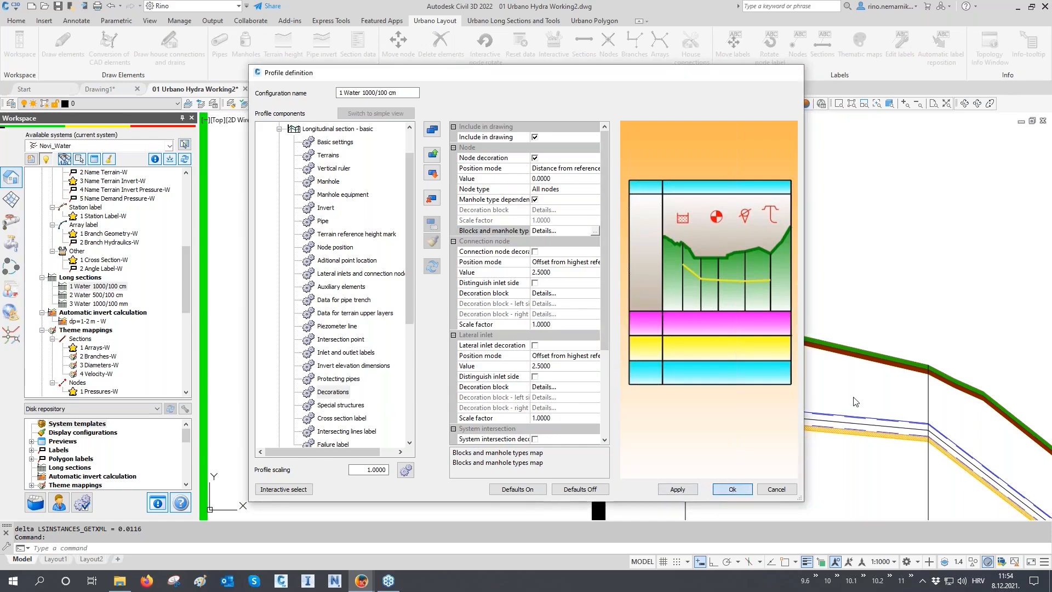
left_click(732, 489)
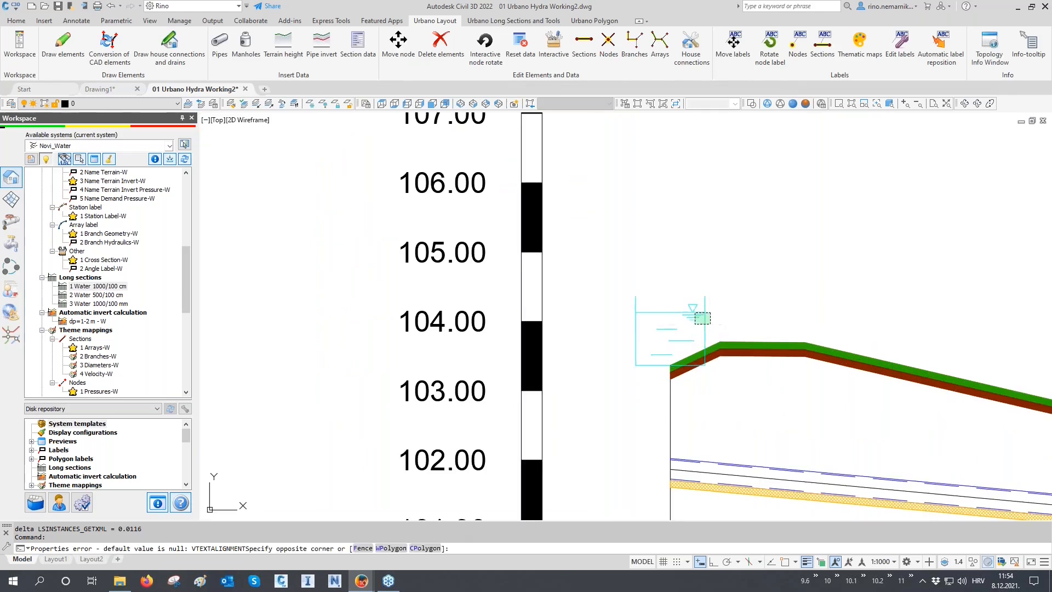
- Select the tank symbol at the start of the longitudinal section to inspect it, and clear the selection
left_click(709, 312)
left_click(746, 283)
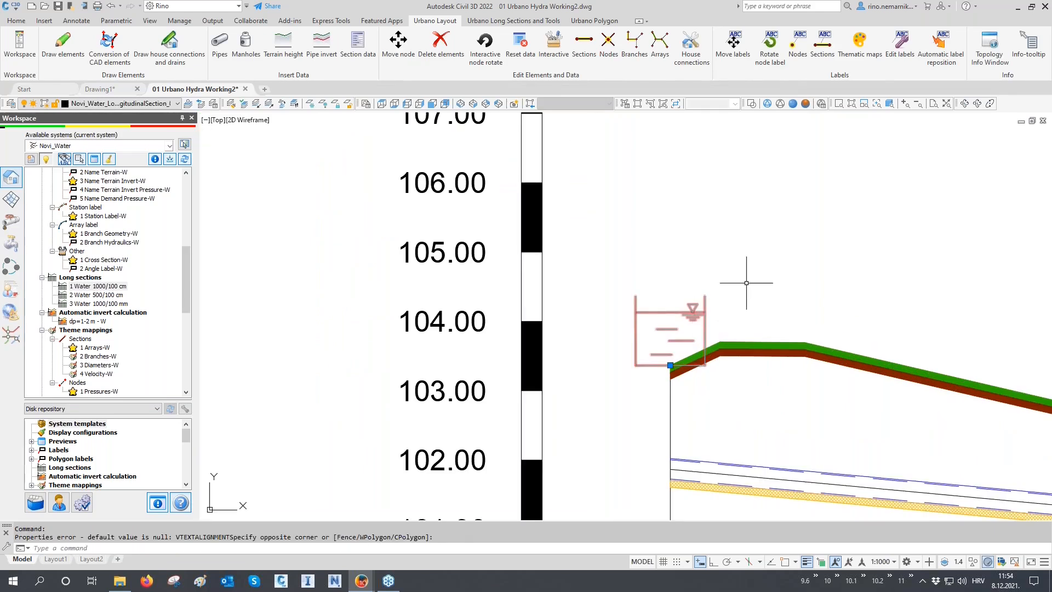
key("Escape")
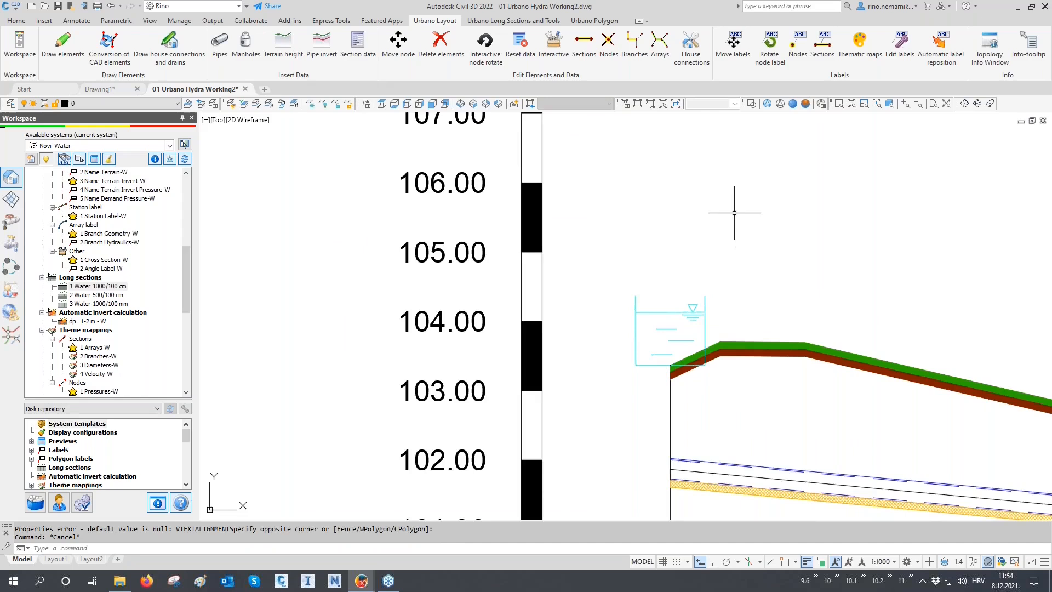
- Open the Hydraulic calculation for the Novi_Water system
scroll(704, 253, "down", 10)
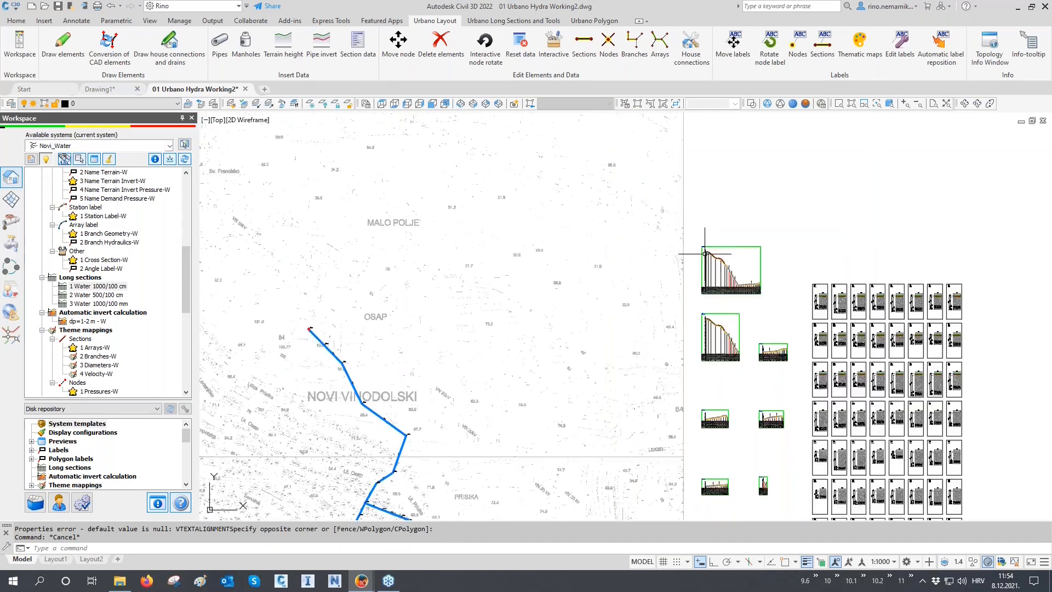
middle_click_drag(554, 390, 500, 237)
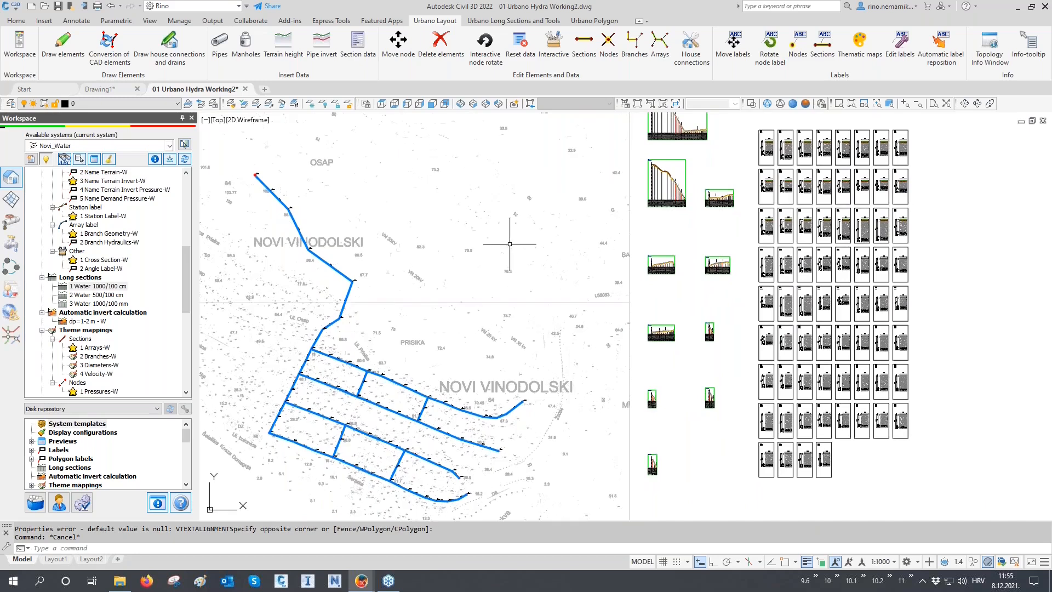
left_click(12, 248)
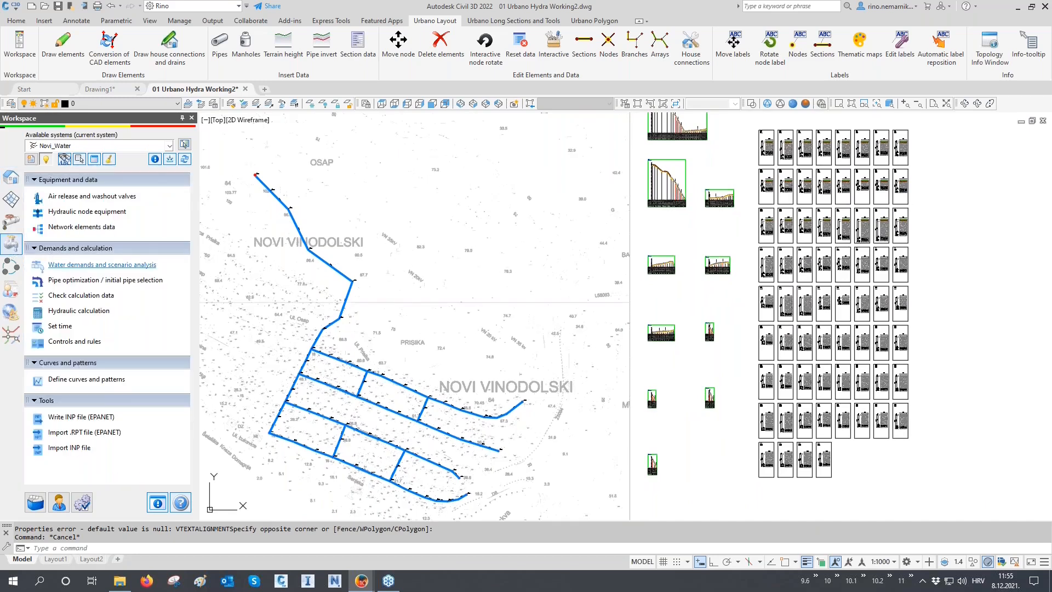
left_click(63, 316)
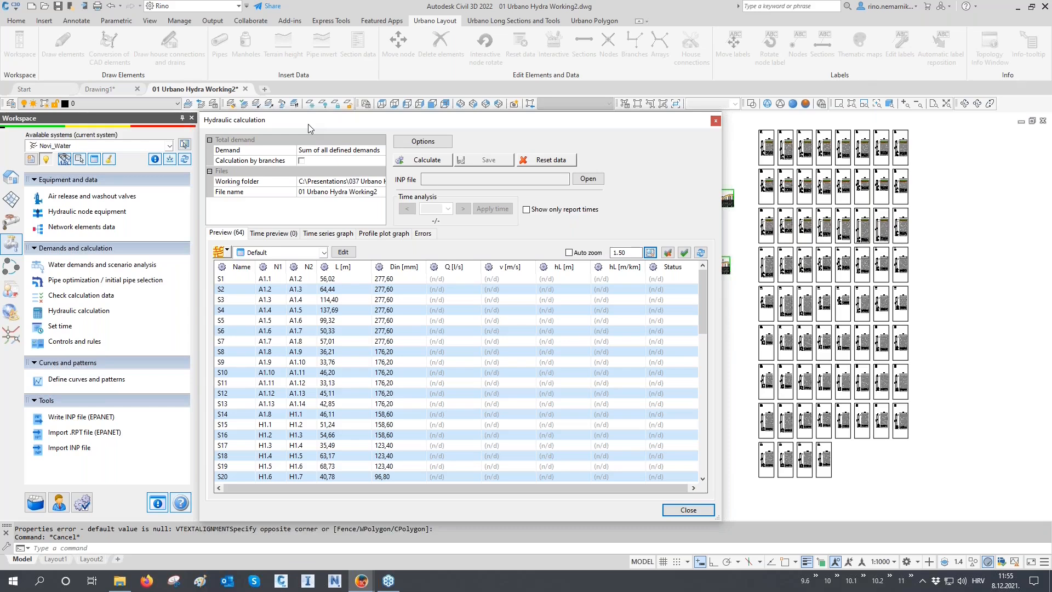
- Check the hydraulic calculation options, keep them as they are, and run the calculation using the sum of all defined demands
left_click(428, 145)
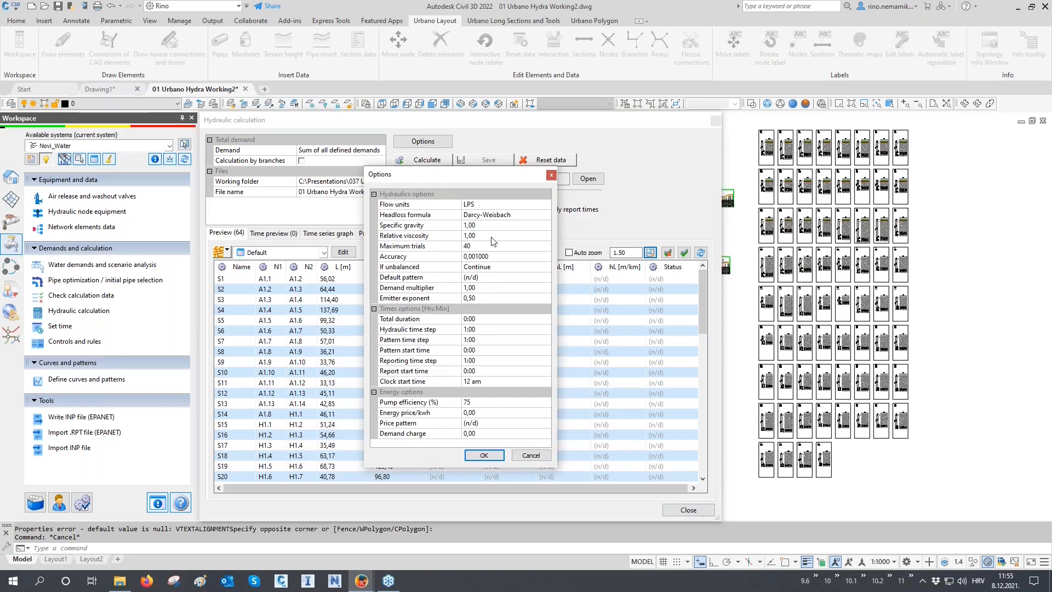
left_click(484, 455)
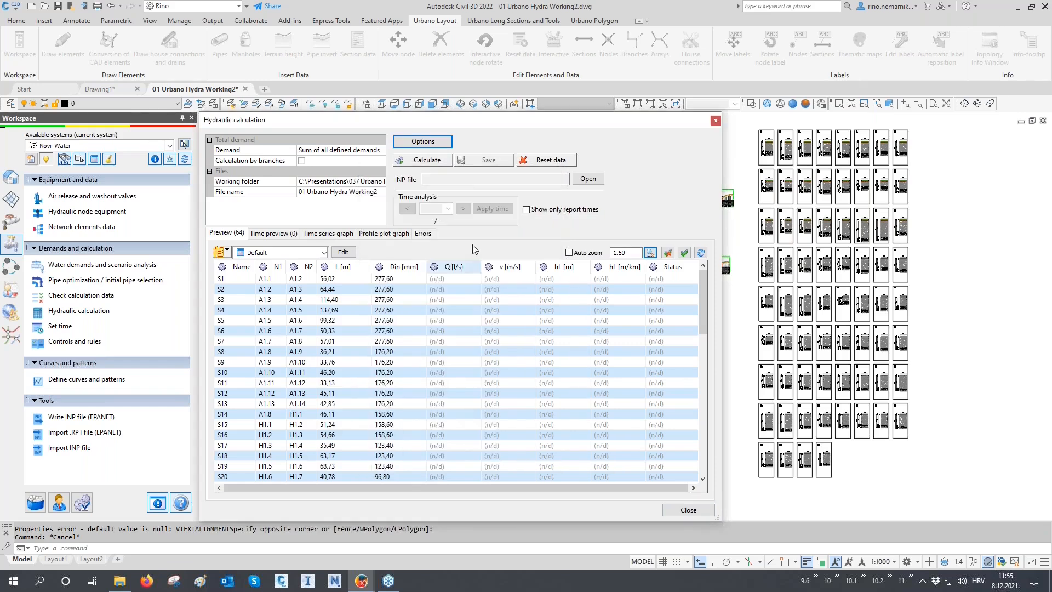
left_click(444, 160)
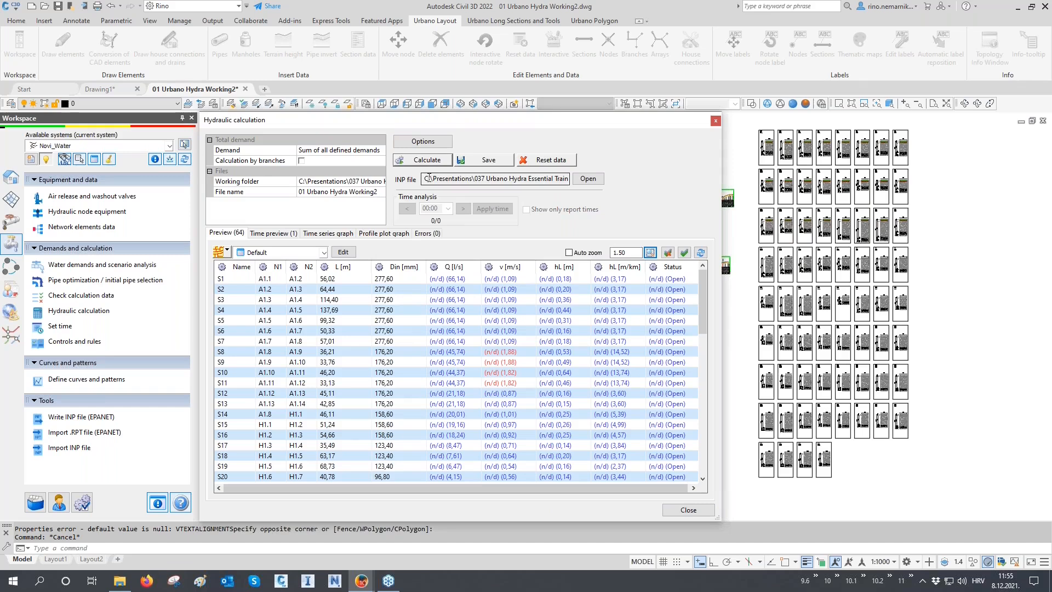
- Check the generated INP file path and the temporary section flow results, and save the calculated results
left_click_drag(427, 178, 582, 173)
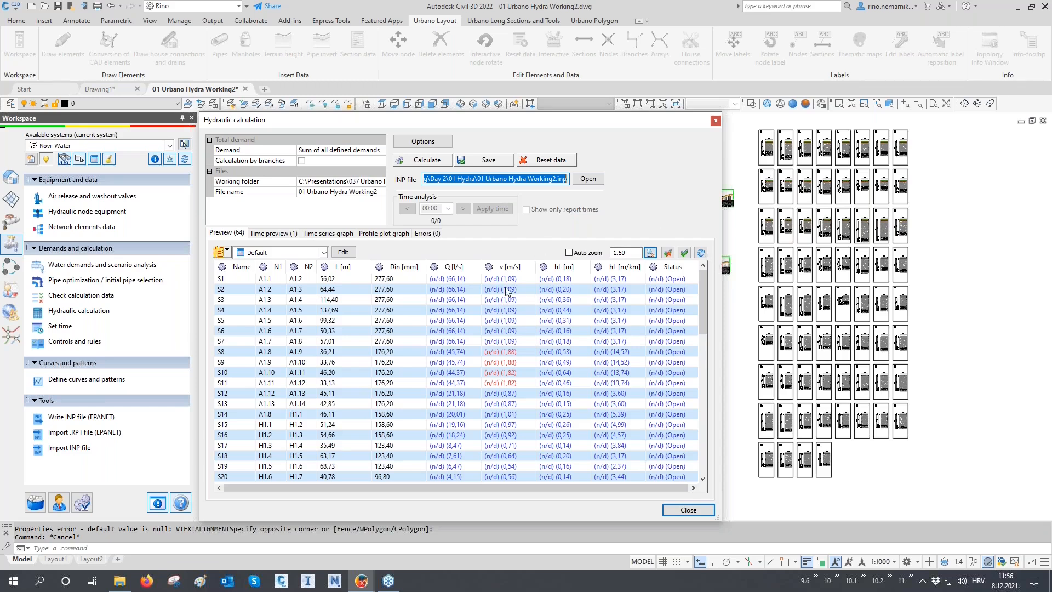
mouse_move(556, 298)
mouse_move(438, 283)
mouse_move(462, 408)
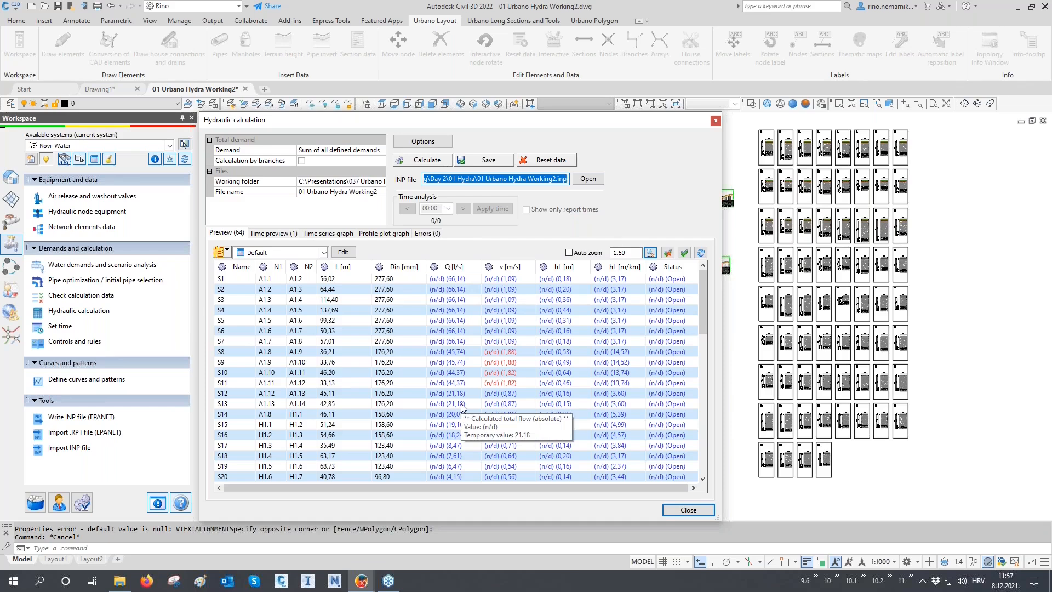
left_click(500, 163)
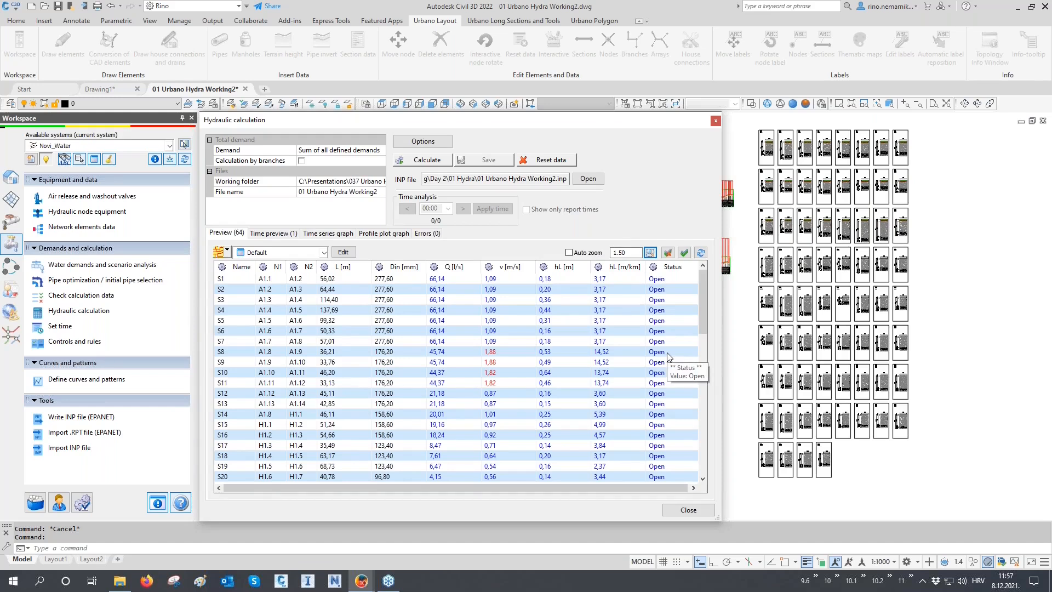
- View the node results with the Default nodes preview, and switch back to the Default sections preview
left_click(298, 253)
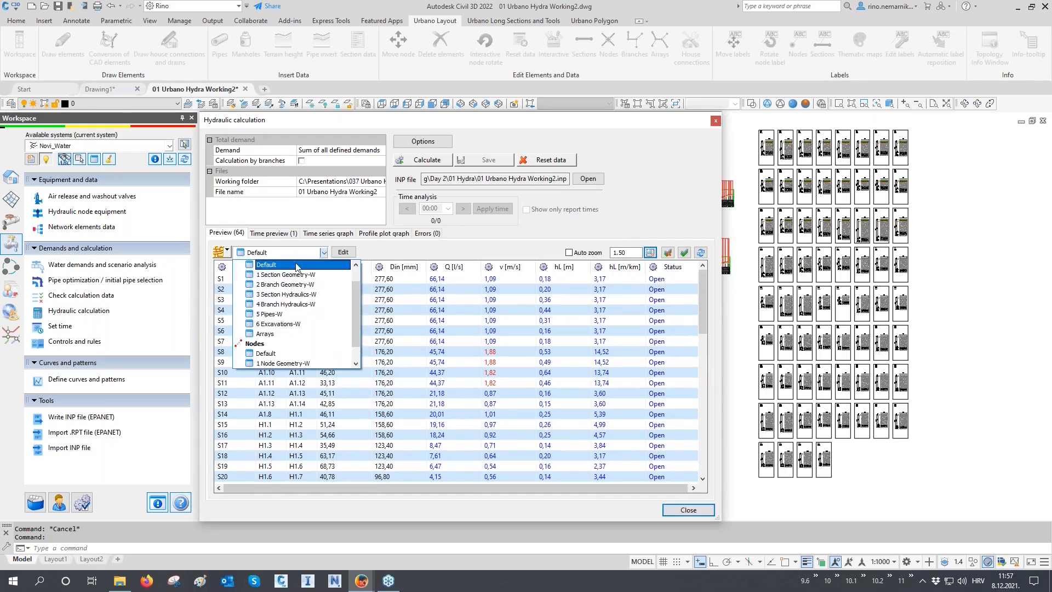
left_click(283, 351)
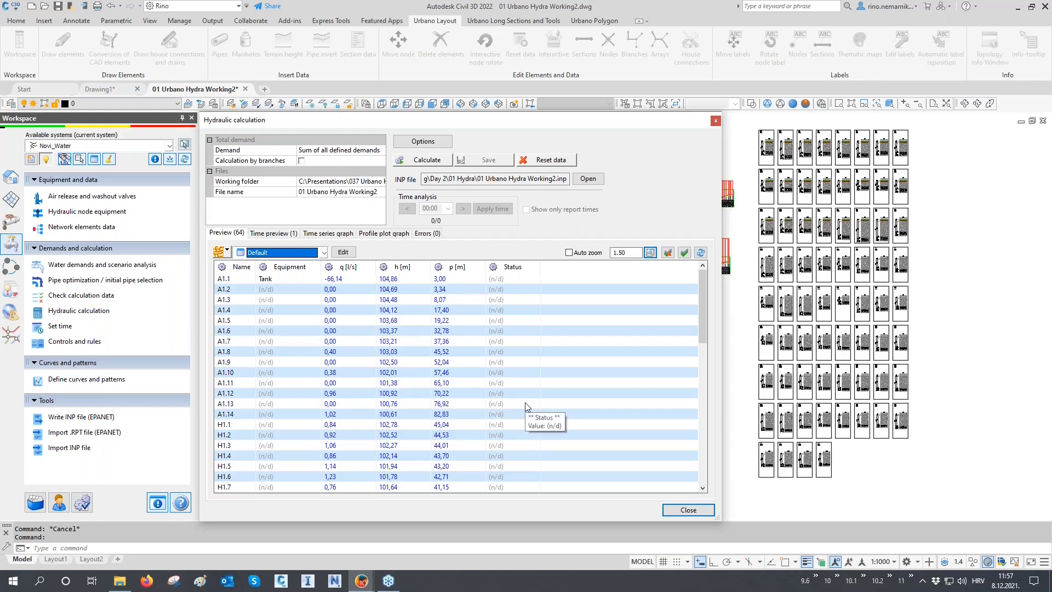
left_click(281, 253)
scroll(282, 269, "up", 3)
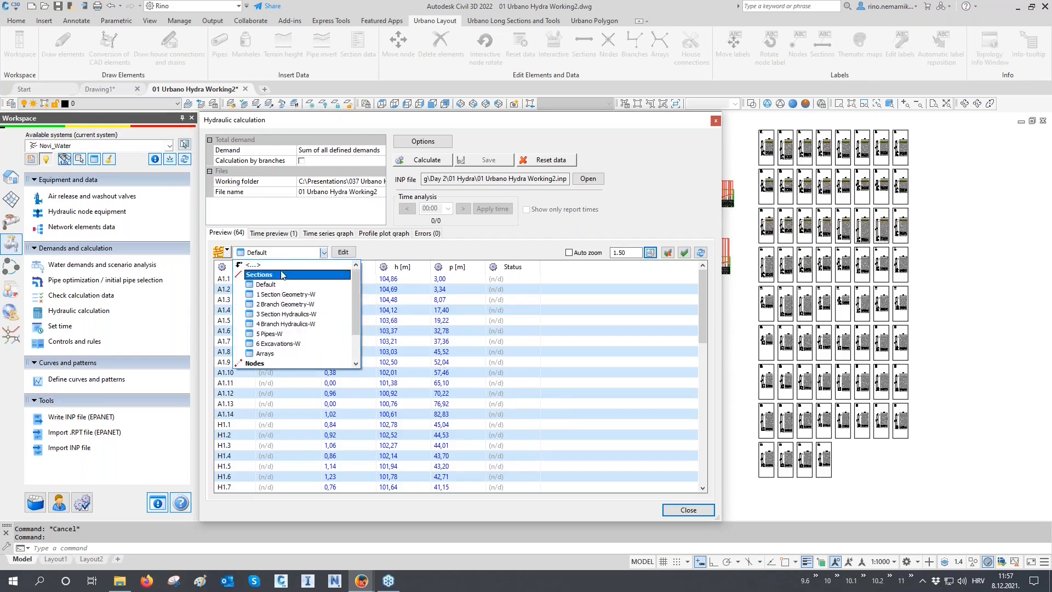
left_click(282, 285)
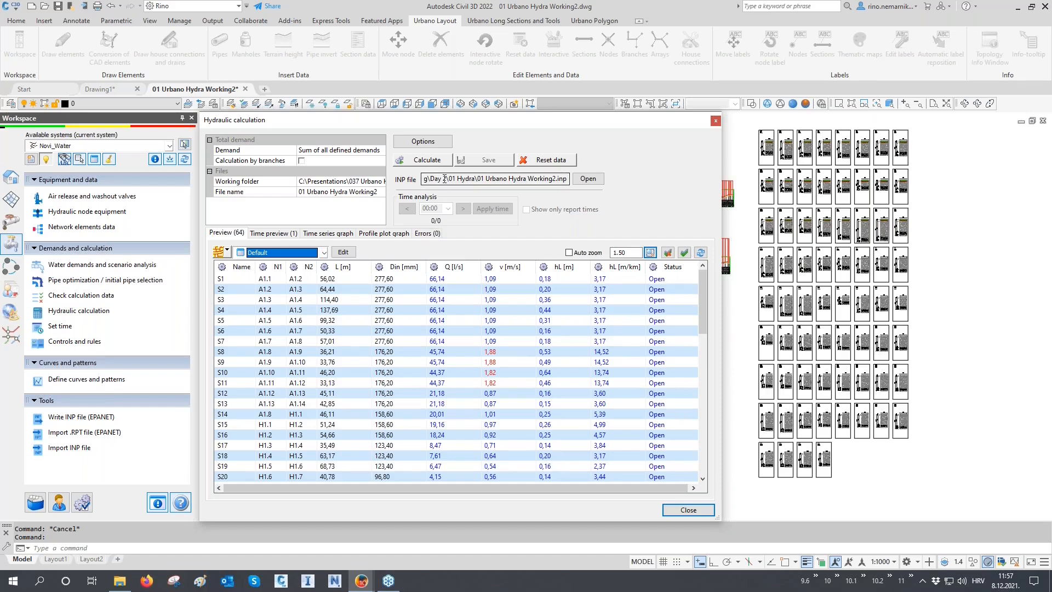
- Check the full path of the generated INP file and open the file in EPANET
left_click_drag(444, 178, 425, 178)
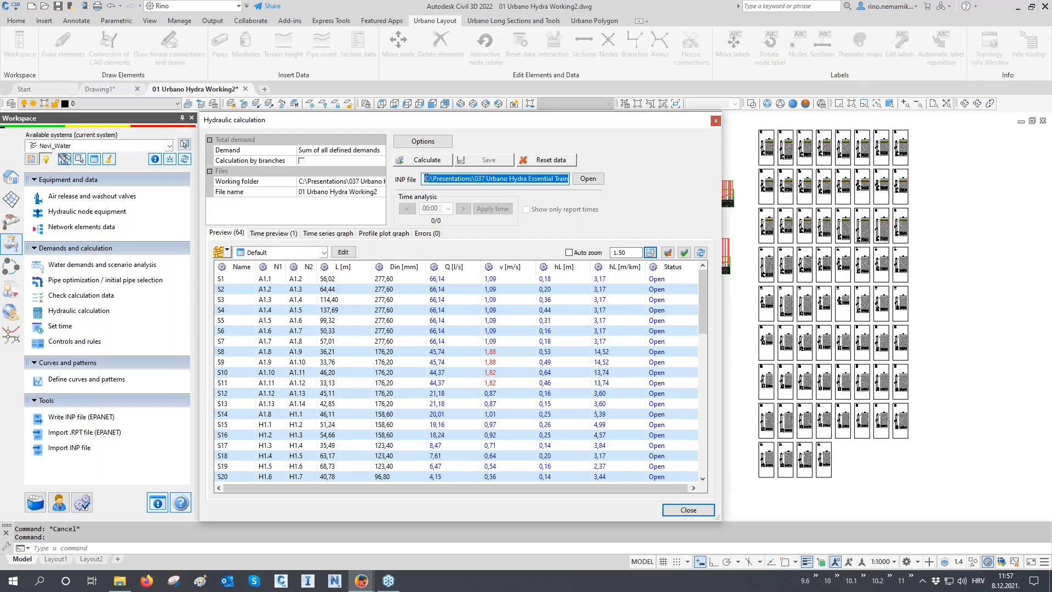
left_click_drag(426, 179, 560, 184)
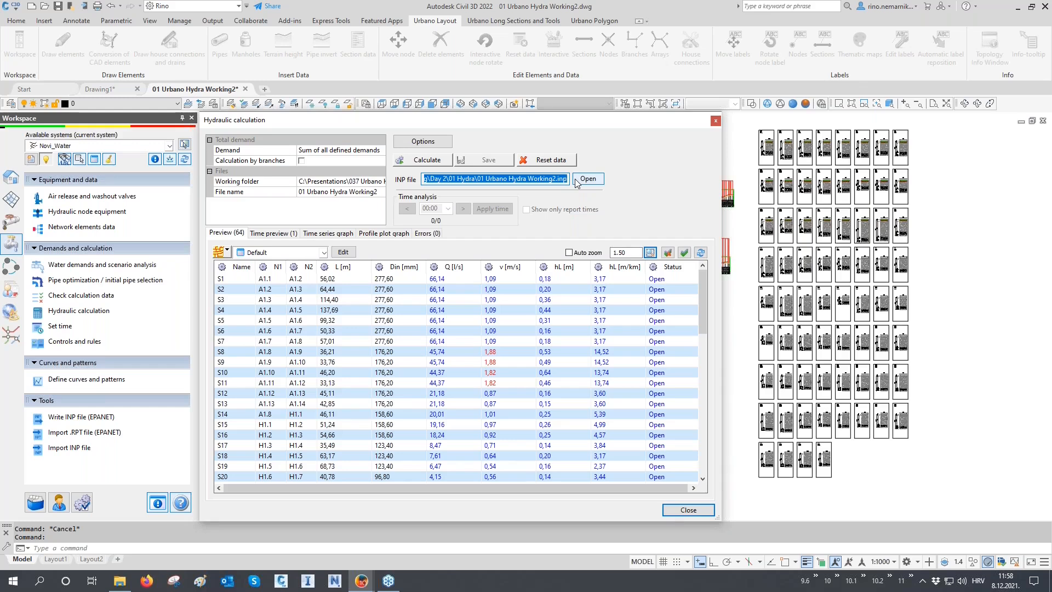
left_click(586, 179)
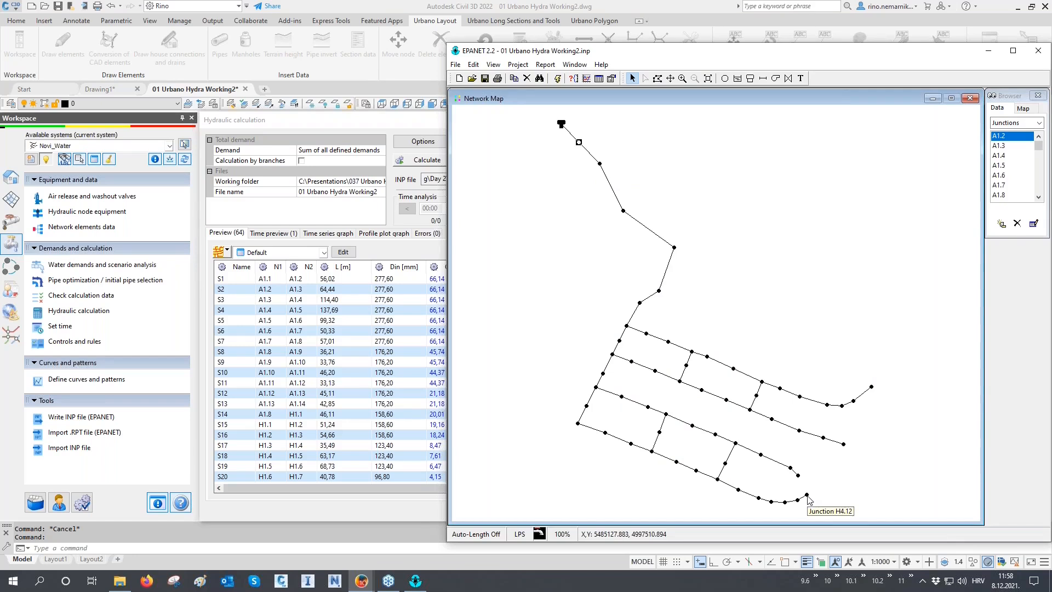
- Inspect the properties of junction H4.2 and the base demands in its demand categories
double_click(631, 444)
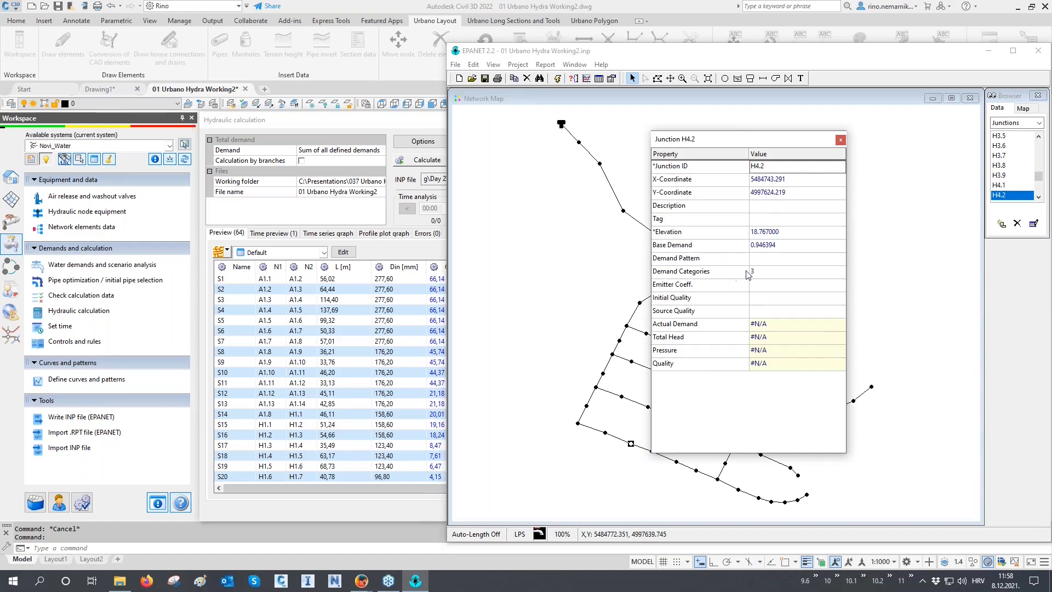
left_click(764, 274)
left_click(839, 273)
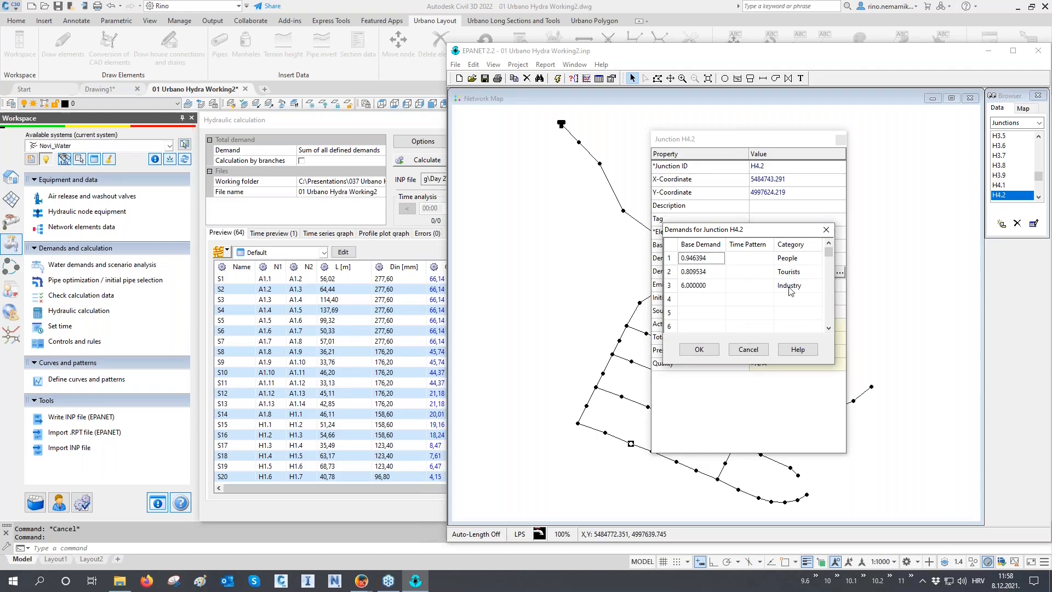
left_click(699, 349)
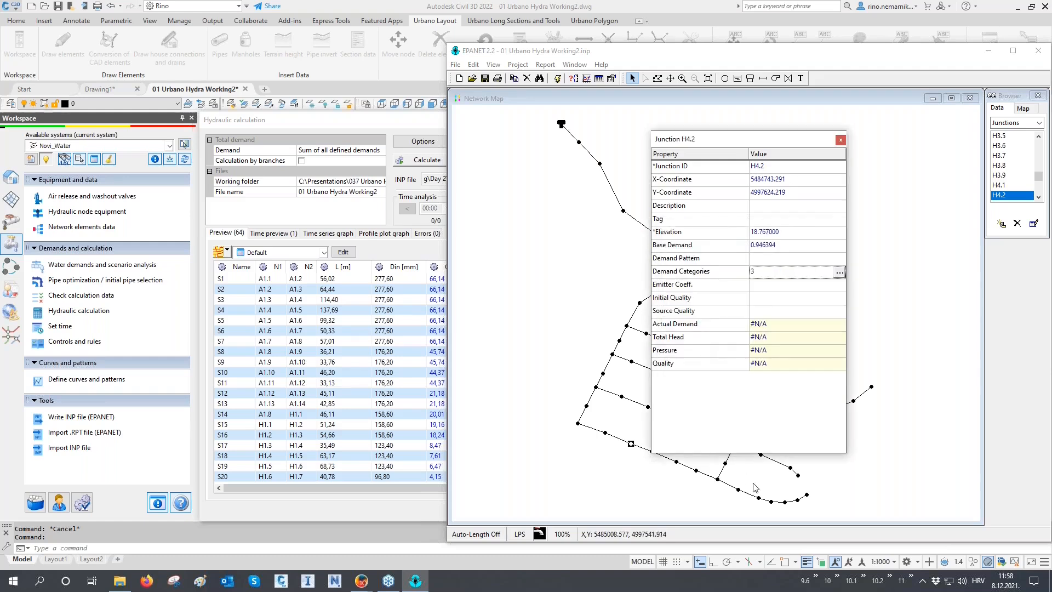
- Inspect the demand categories and elevation of junction H4.8
left_click(759, 497)
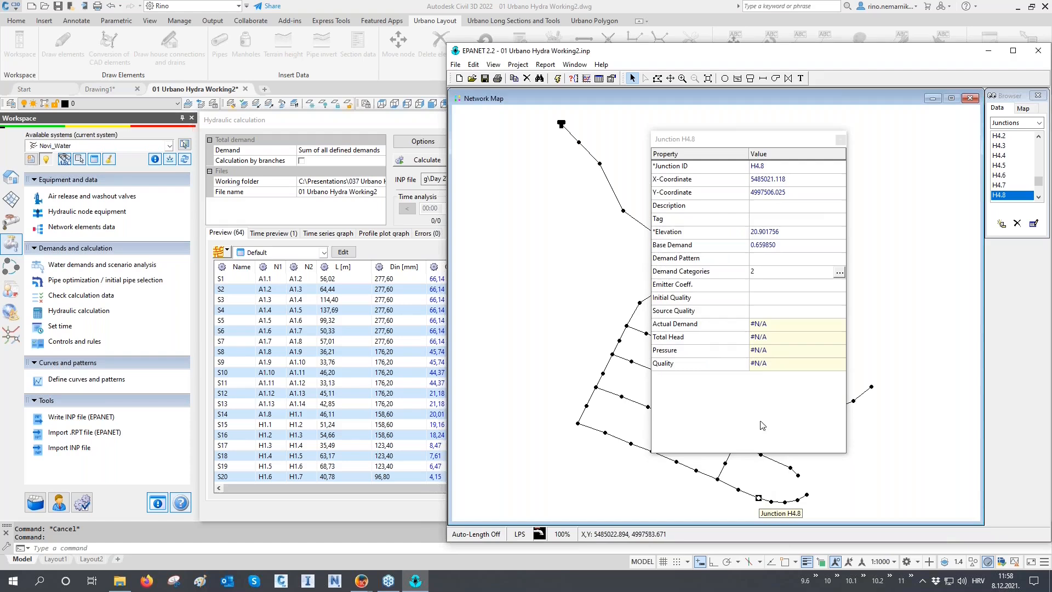
left_click(839, 272)
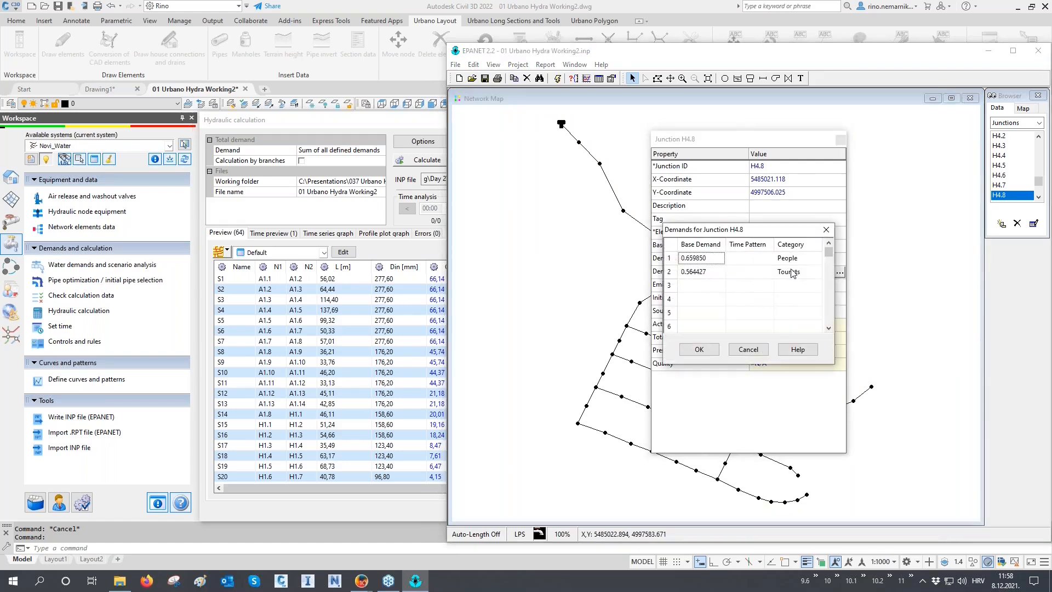
left_click(709, 349)
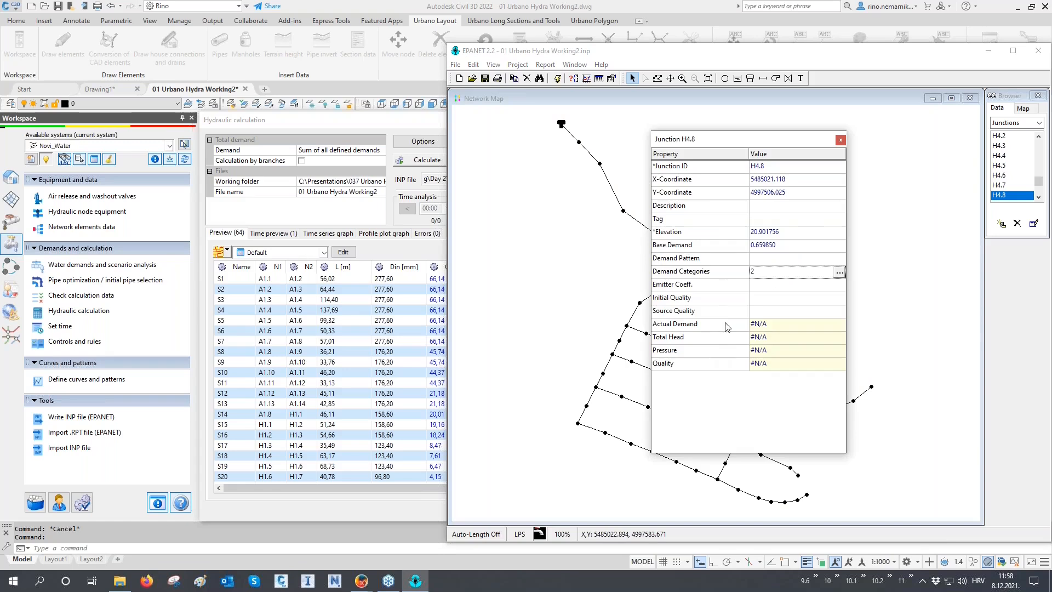
left_click(785, 231)
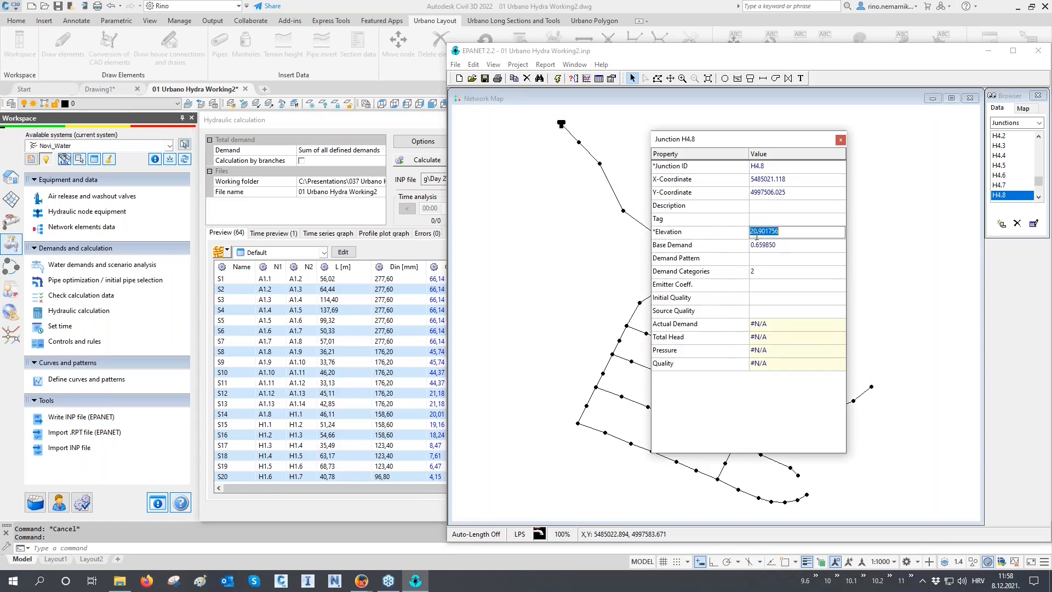
left_click(785, 233)
left_click_drag(785, 232, 748, 231)
left_click(784, 231)
- Inspect the properties of pipe S37, and close EPANET to return to Civil 3D
left_click(633, 404)
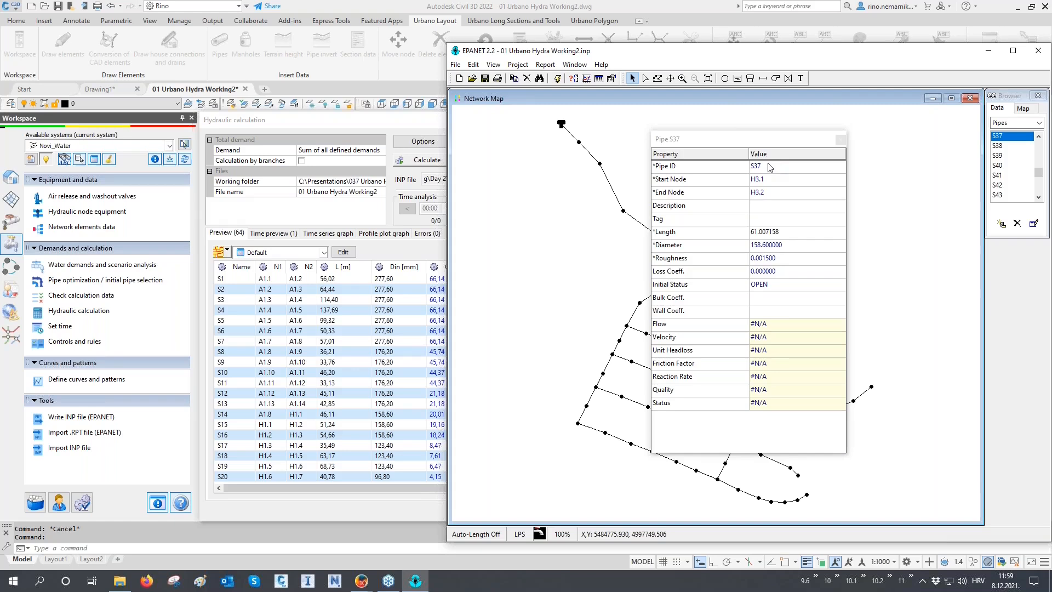
left_click(840, 139)
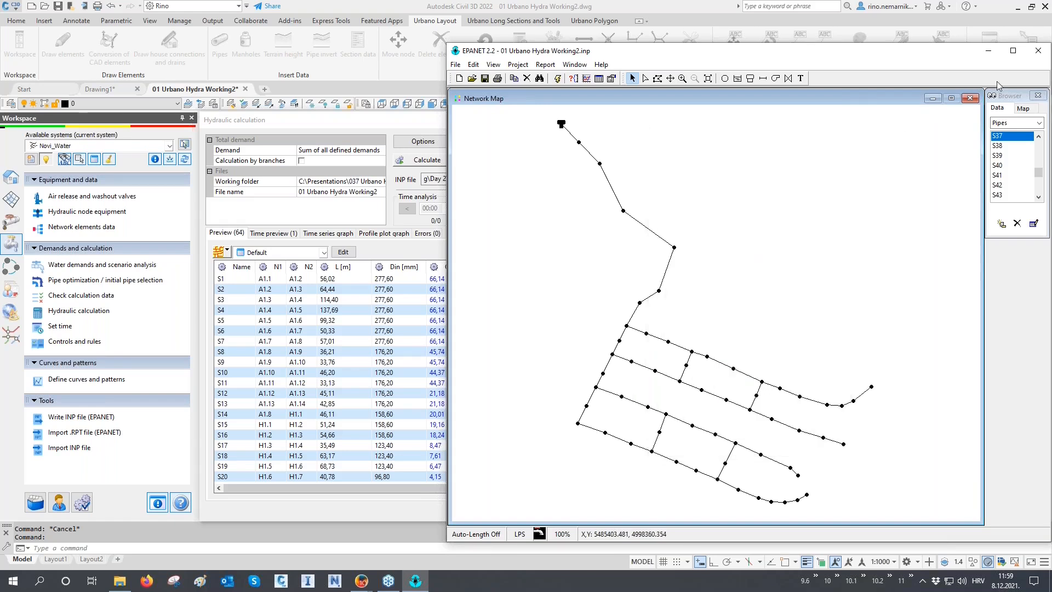
left_click(1037, 50)
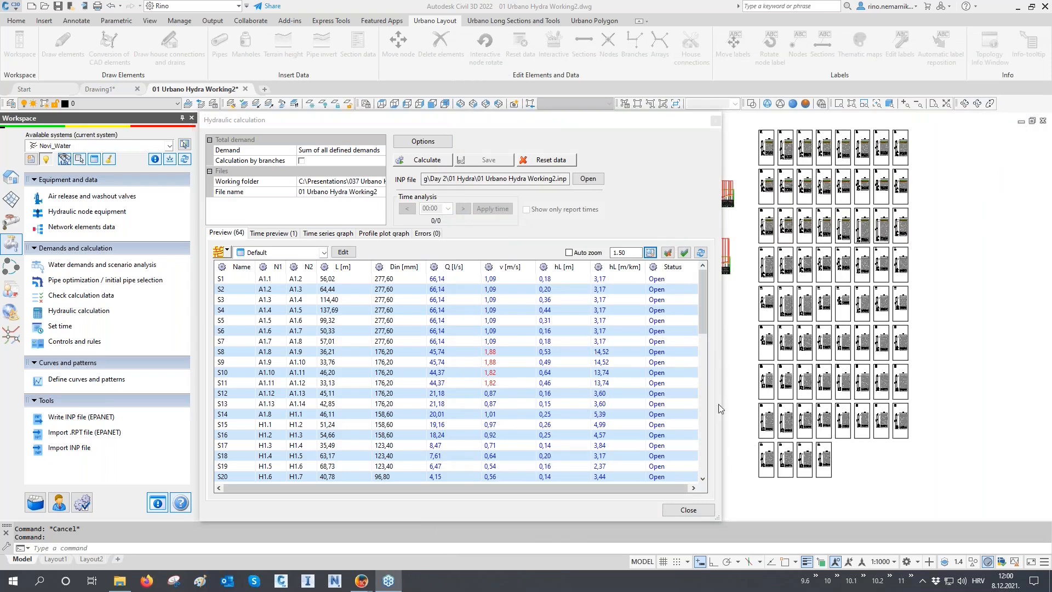
- Close the hydraulic calculation, redraw the long sections, and check the pressure line in the A1.1 - H4.12 long section
left_click(689, 509)
scroll(679, 180, "up", 2)
middle_click_drag(683, 179, 678, 267)
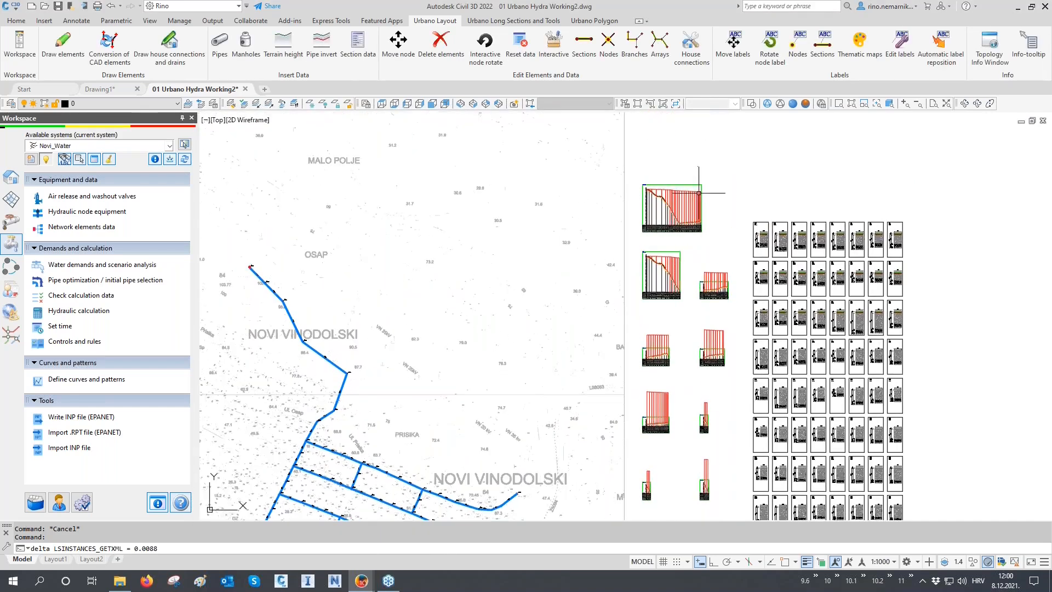
scroll(706, 196, "up", 4)
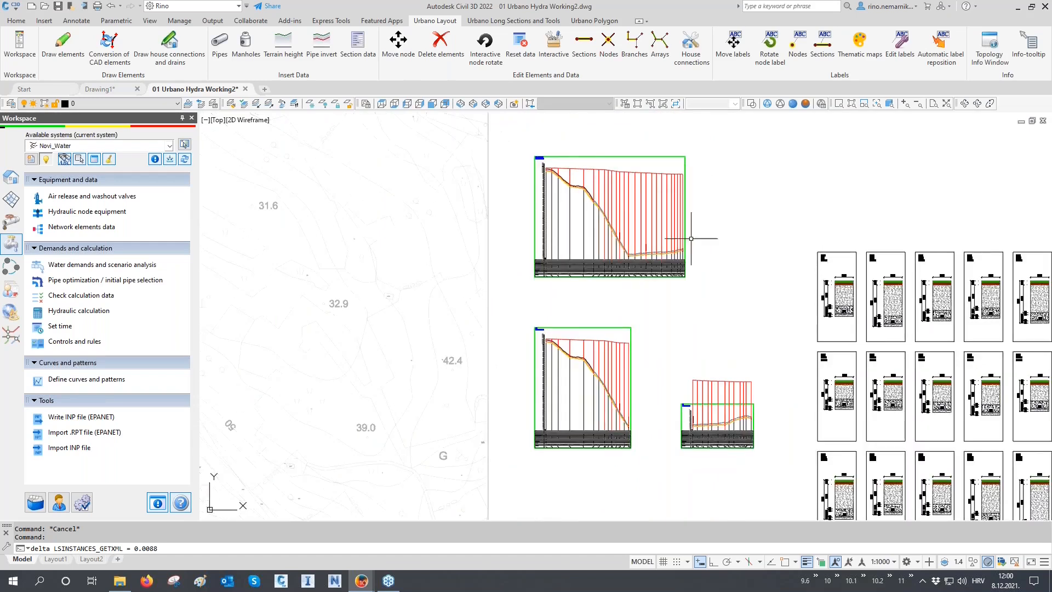
middle_click_drag(692, 323, 690, 299)
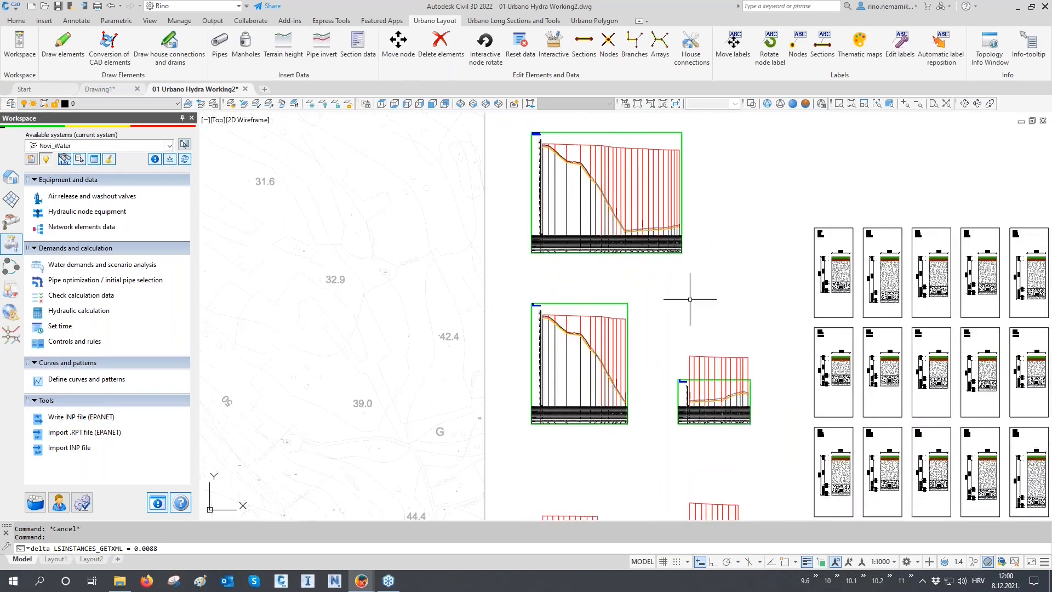
scroll(740, 348, "up", 2)
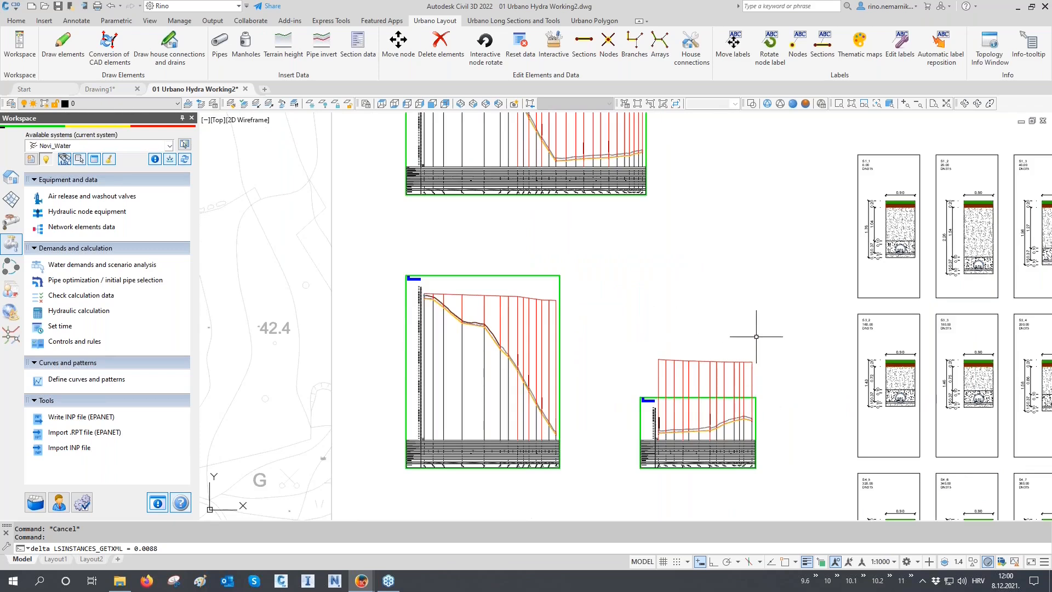
left_click(500, 23)
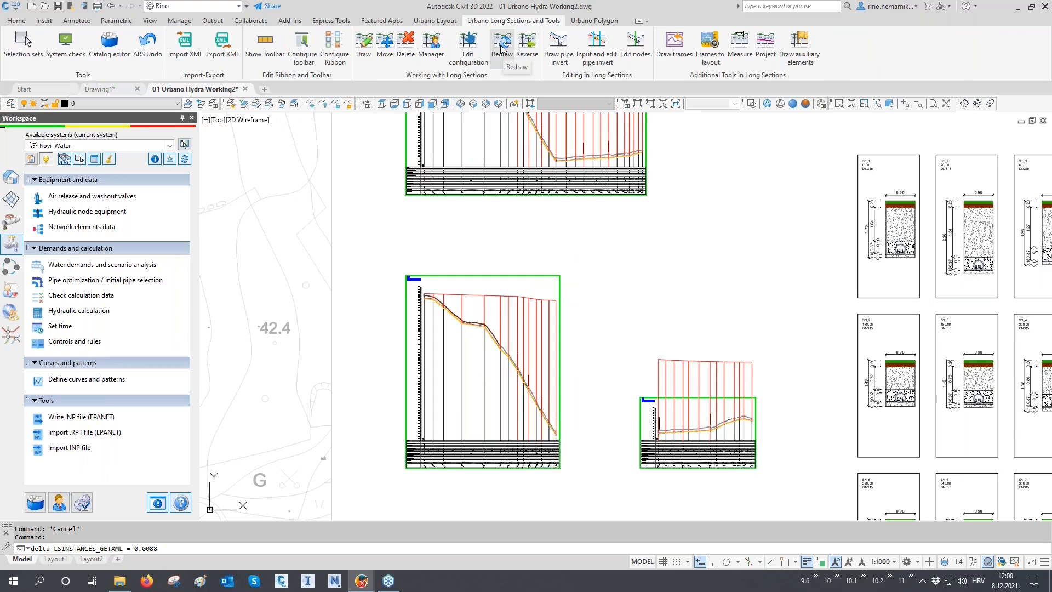
left_click(501, 47)
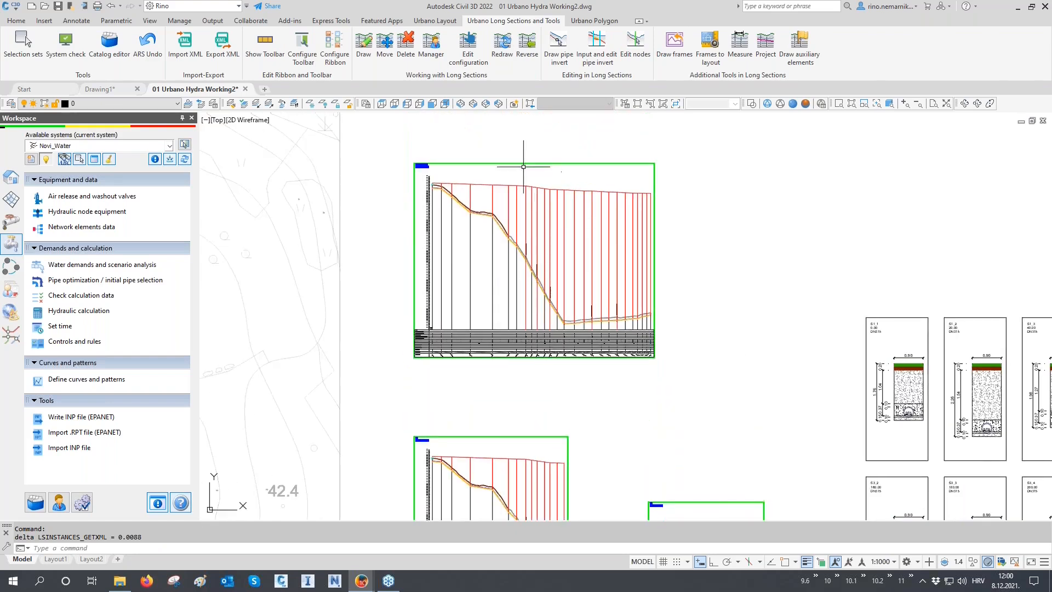
scroll(490, 168, "up", 3)
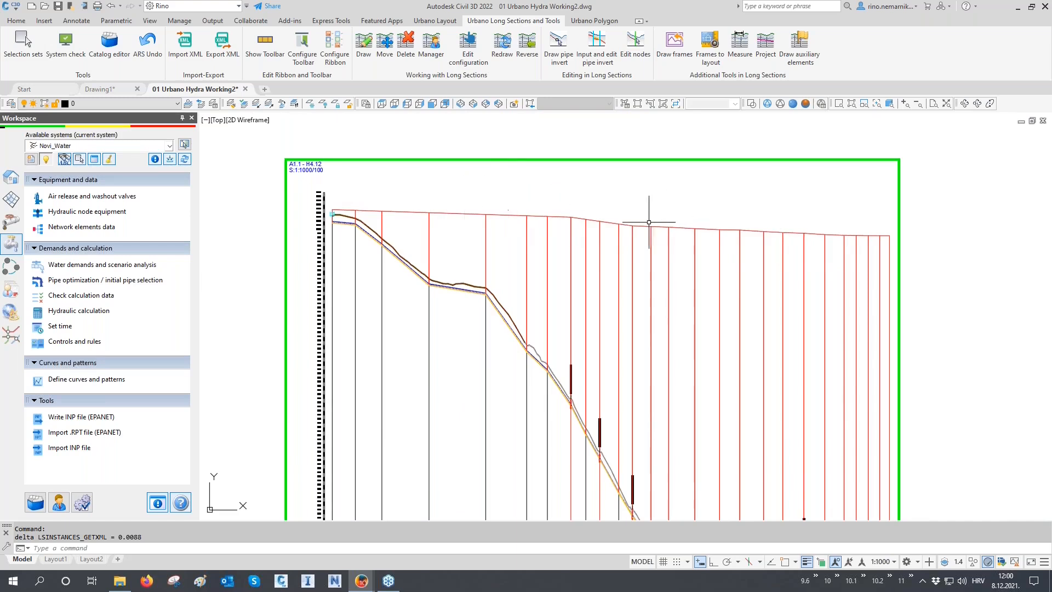
- Examine the existing plan labels at node A1.8 and along its adjoining pipe sections
scroll(651, 222, "down", 2)
scroll(651, 221, "down", 3)
scroll(673, 361, "up", 1)
scroll(656, 352, "down", 2)
scroll(268, 416, "up", 2)
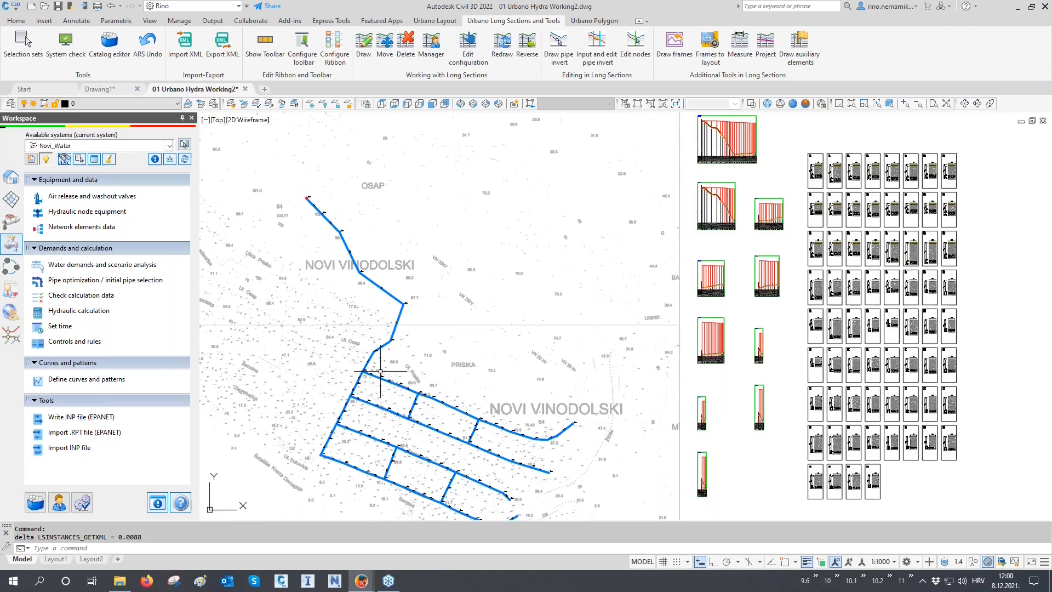
scroll(360, 374, "up", 1)
scroll(360, 373, "up", 5)
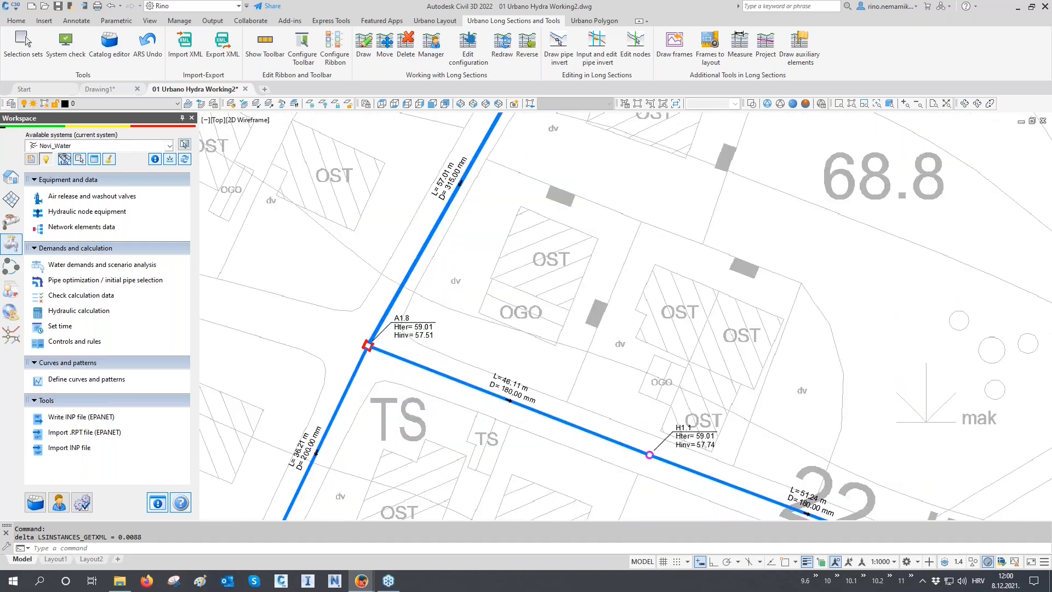
scroll(371, 395, "up", 2)
mouse_move(370, 395)
middle_mouse_down()
mouse_move(559, 329)
mouse_move(643, 329)
middle_mouse_up()
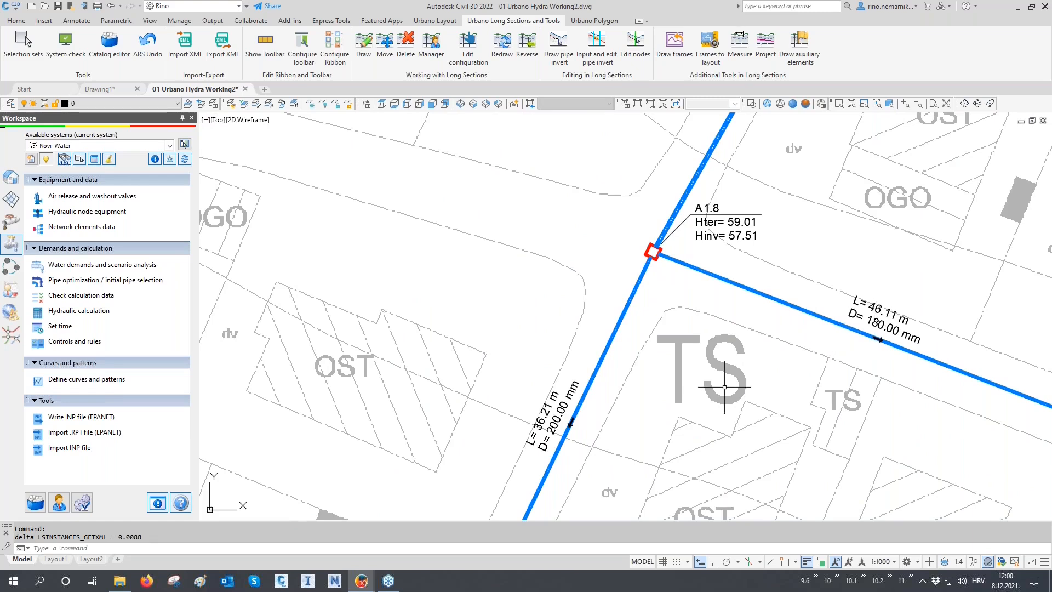
- Set 4 Diameter Flow Velocity-W as the default section label configuration
left_click(11, 177)
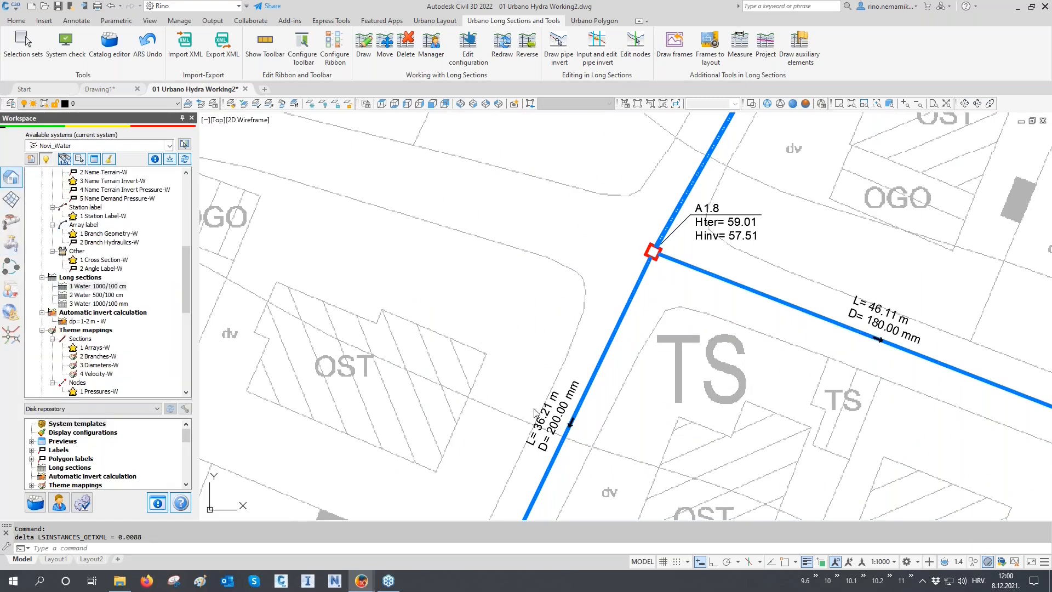
scroll(159, 311, "up", 8)
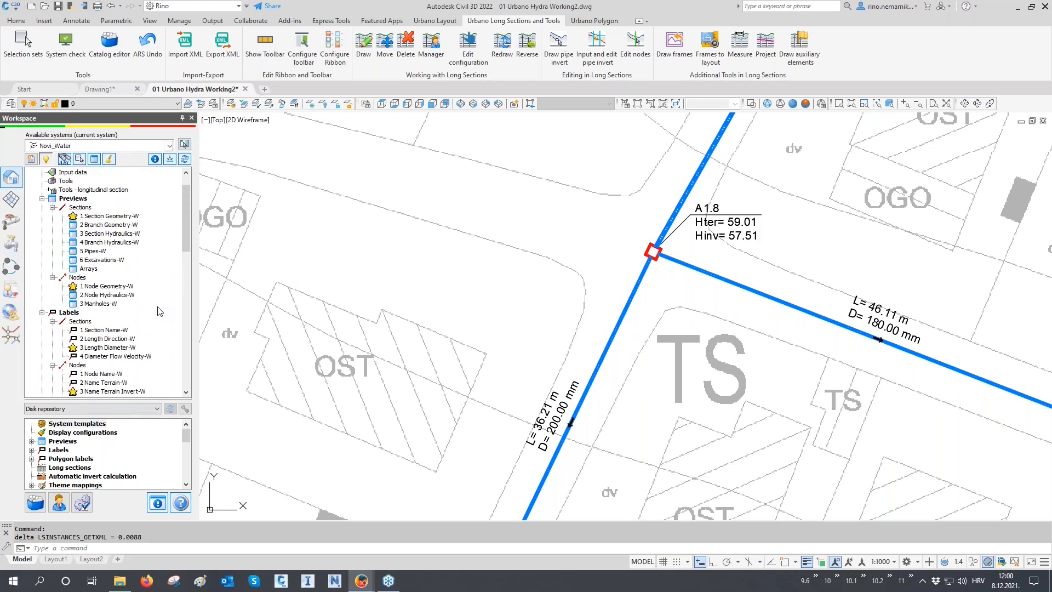
scroll(159, 311, "down", 2)
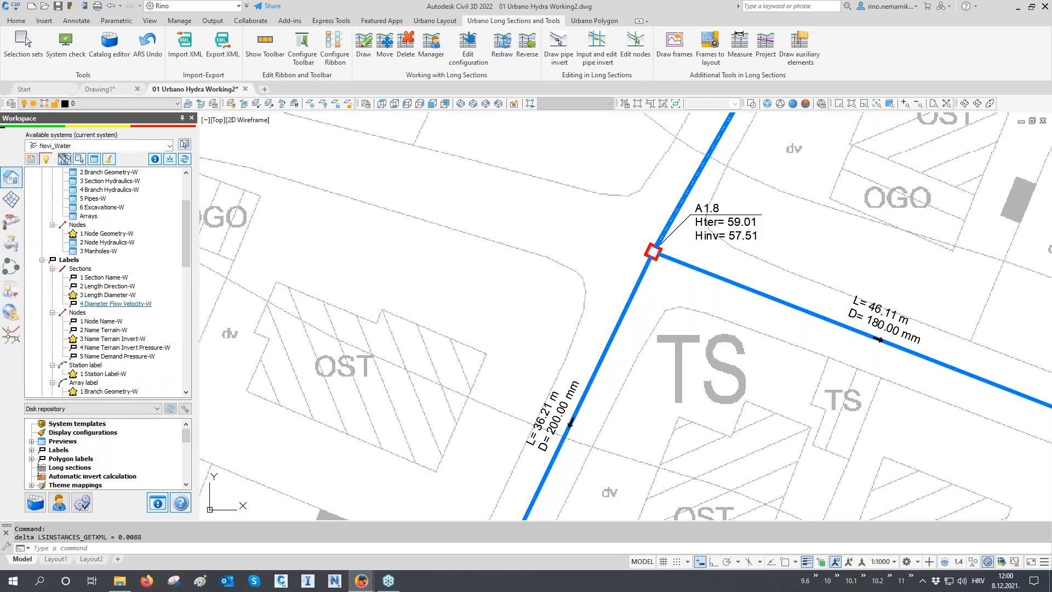
double_click(101, 305)
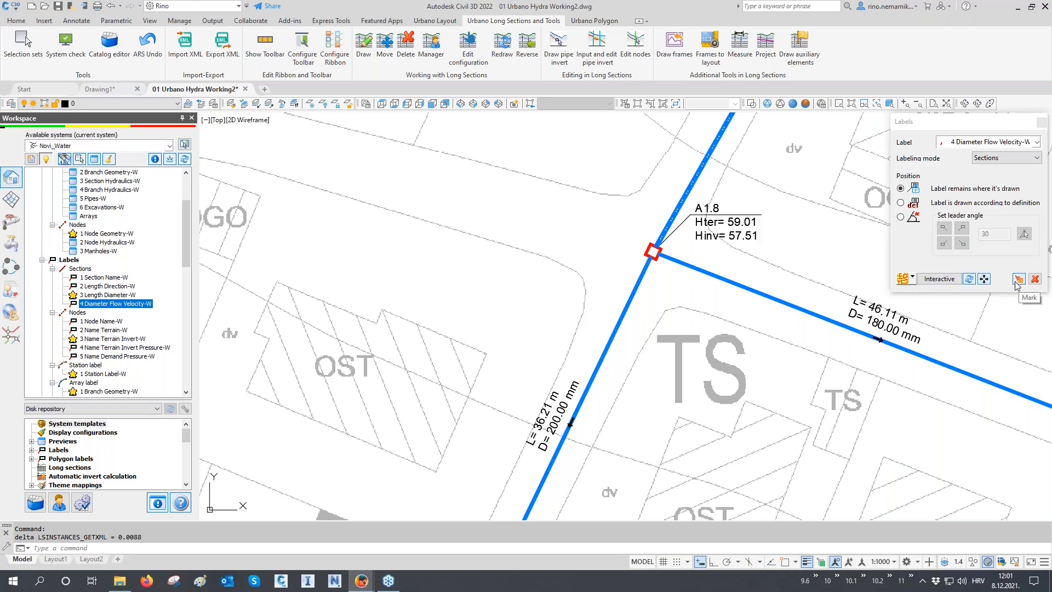
right_click(121, 303)
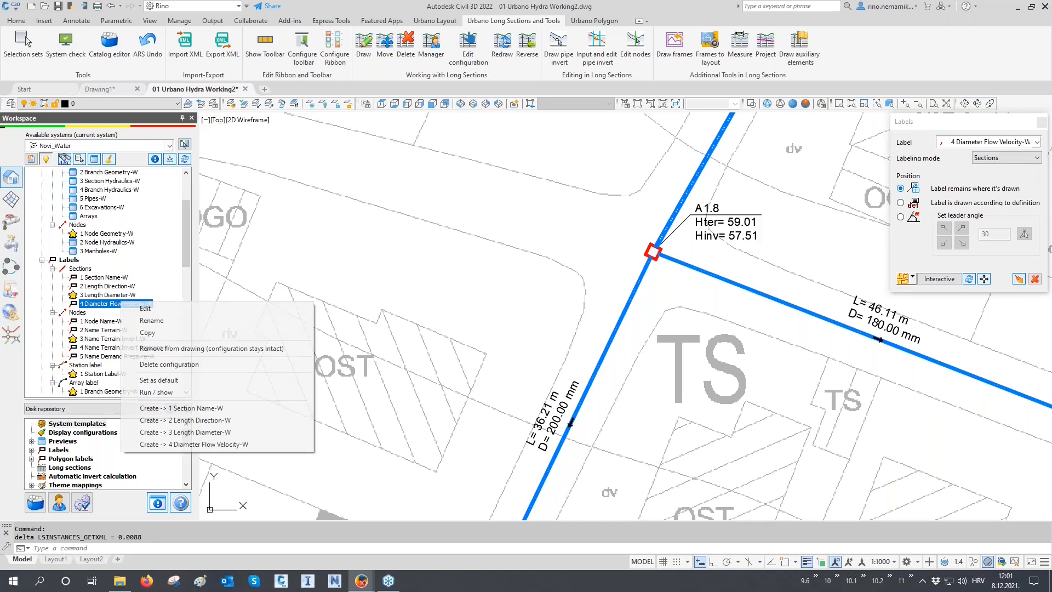
left_click(158, 380)
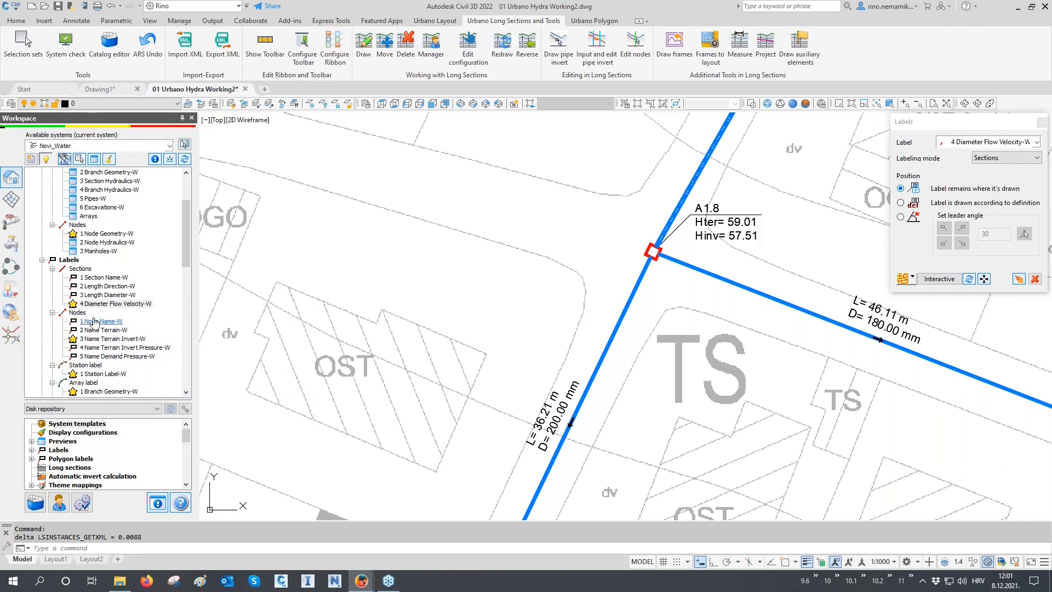
- Set 5 Name Demand Pressure-W as the default node label configuration and close the Labels dialog
right_click(89, 357)
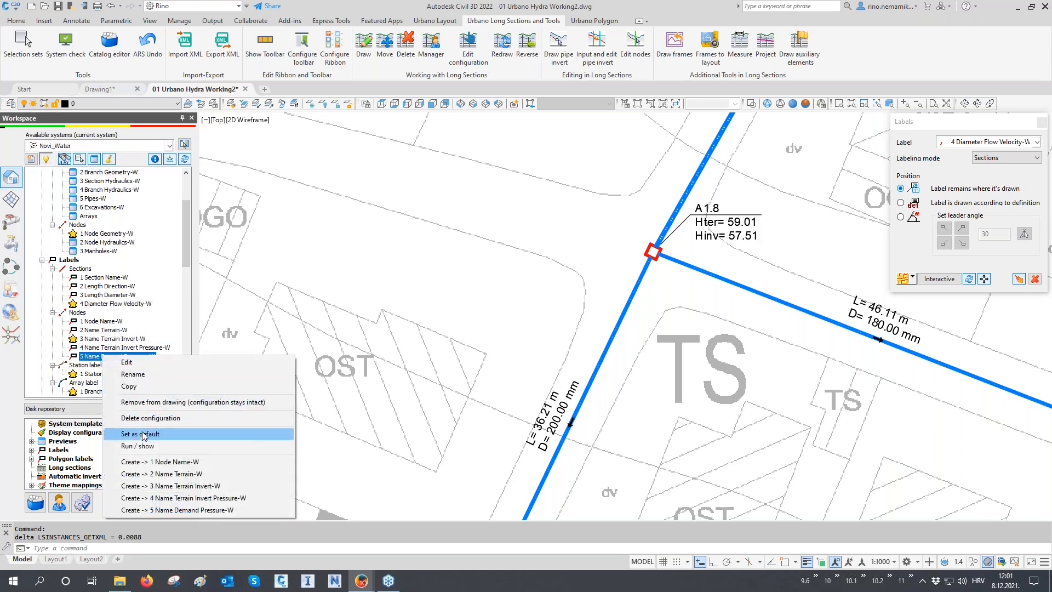
left_click(143, 435)
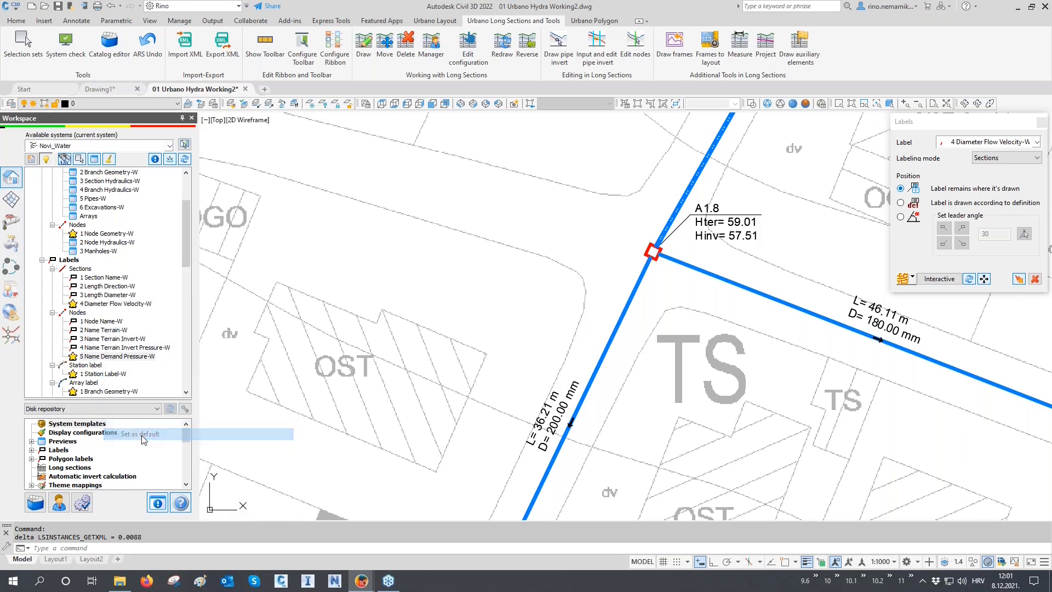
left_click(1041, 123)
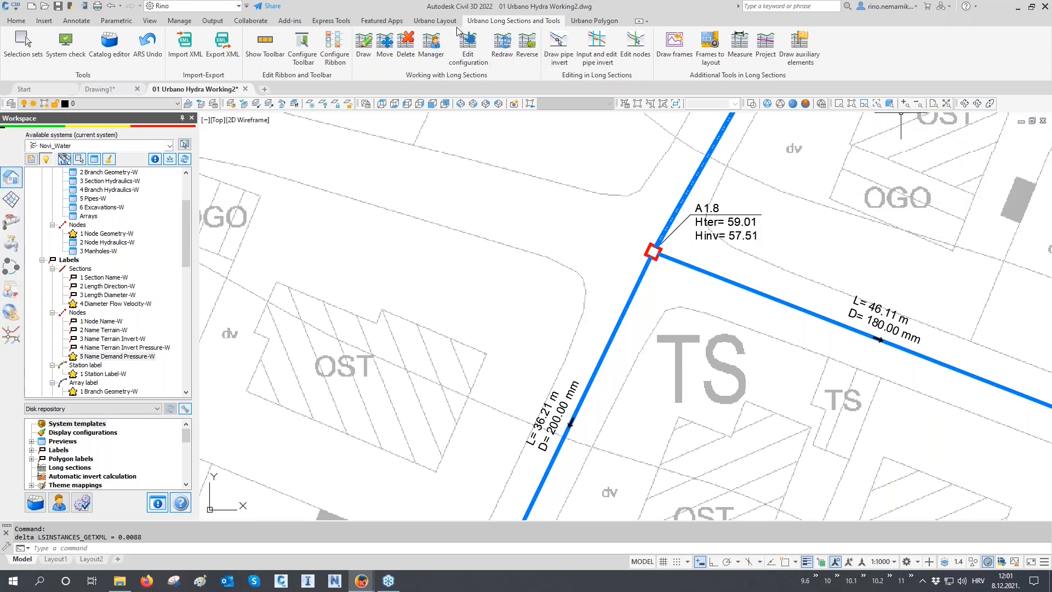
- Relabel the nodes and sections in the plan with their default label configurations
left_click(435, 21)
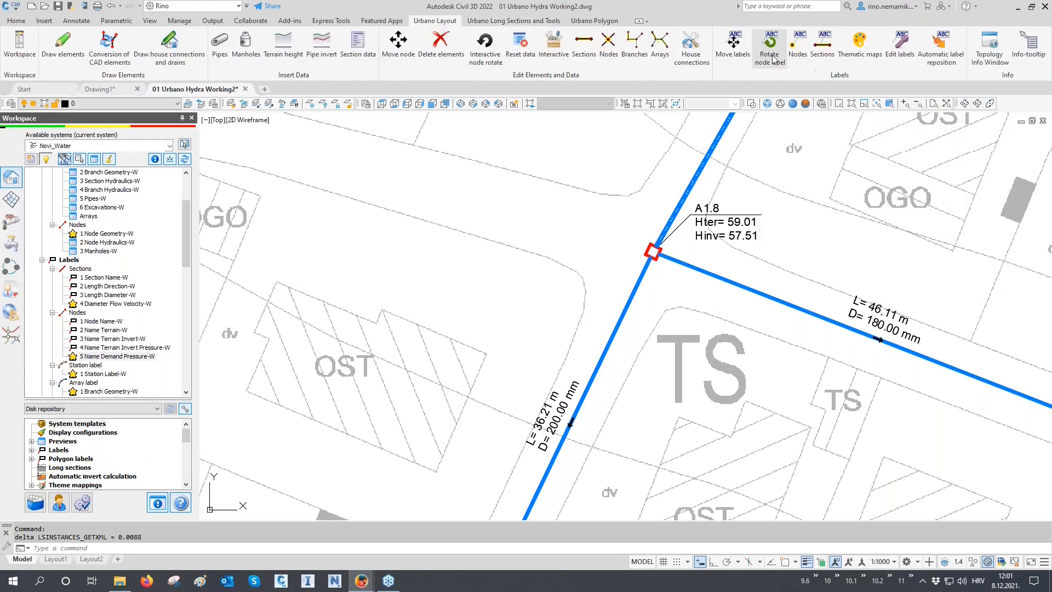
left_click(798, 55)
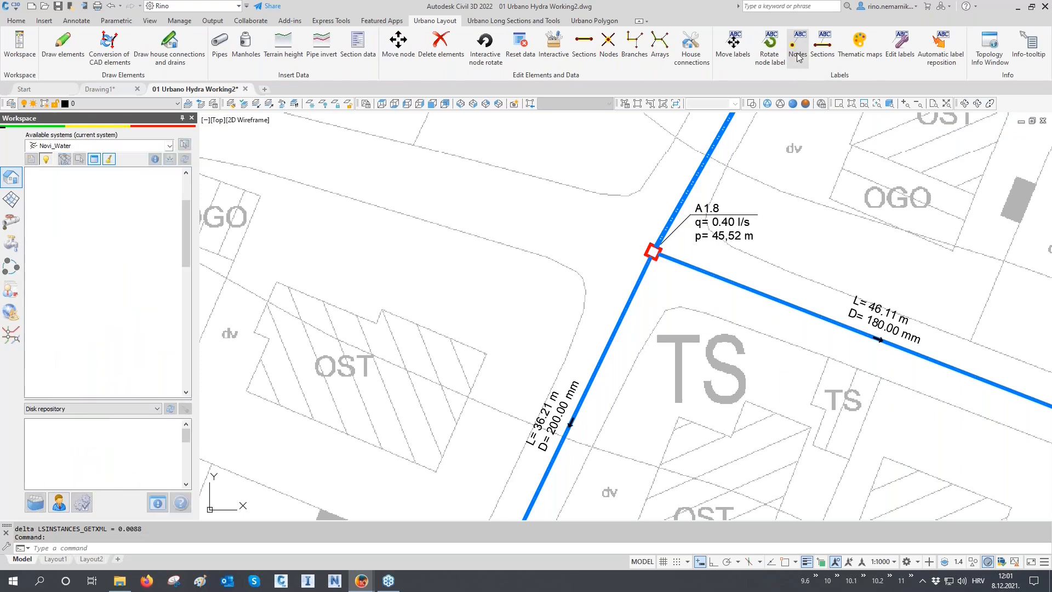
left_click(822, 55)
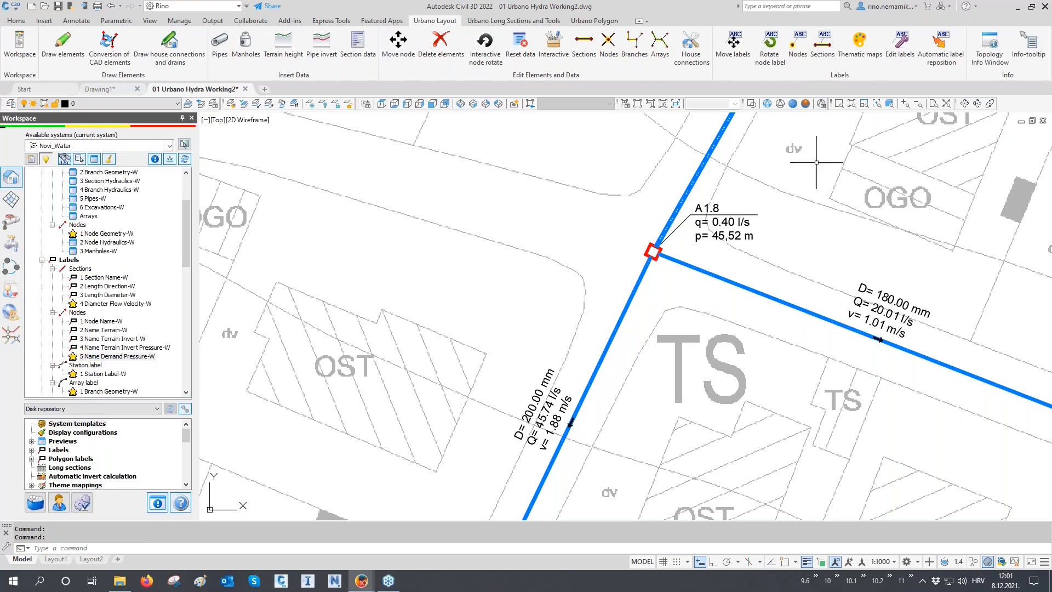
- Check the demand and pressure label at node A1.8 and the flow and velocity label on the adjoining section
middle_click_drag(709, 287, 535, 348)
scroll(608, 314, "up", 2)
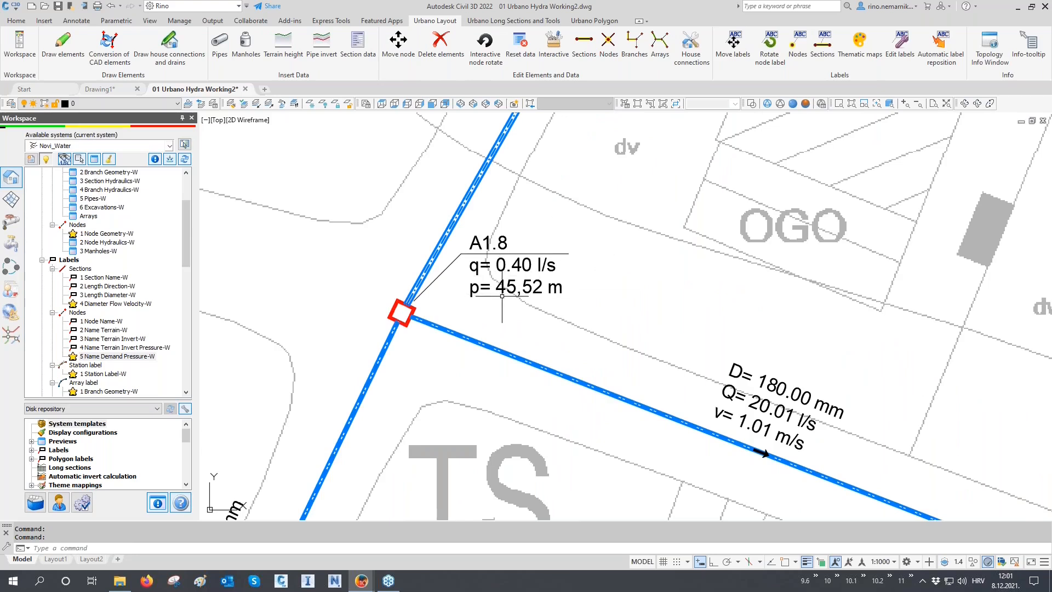
middle_click_drag(752, 374, 750, 344)
middle_click_drag(521, 270, 519, 248)
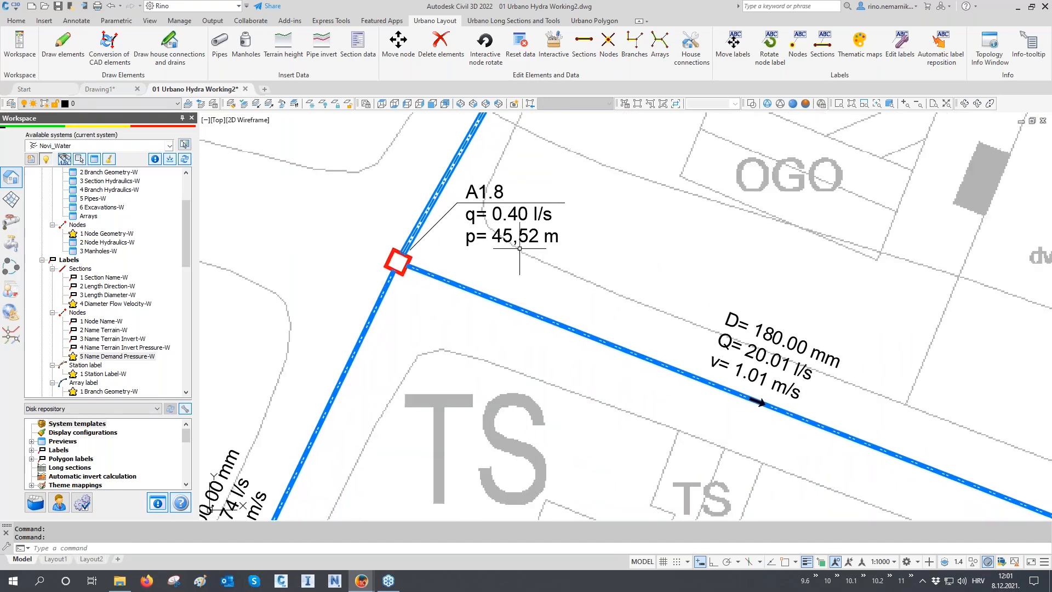
- Inspect the hydraulic labels along the branch from node H4.8 to its end node H4.12
scroll(508, 249, "down", 10)
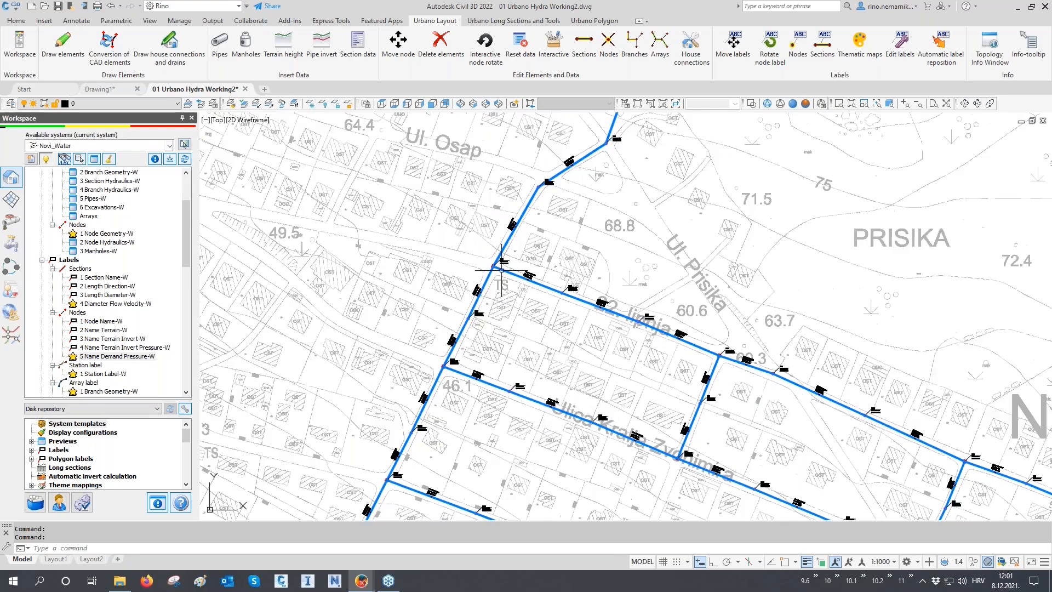
middle_click_drag(559, 369, 537, 274)
middle_click_drag(611, 367, 592, 310)
middle_click_drag(643, 386, 615, 332)
scroll(810, 433, "up", 8)
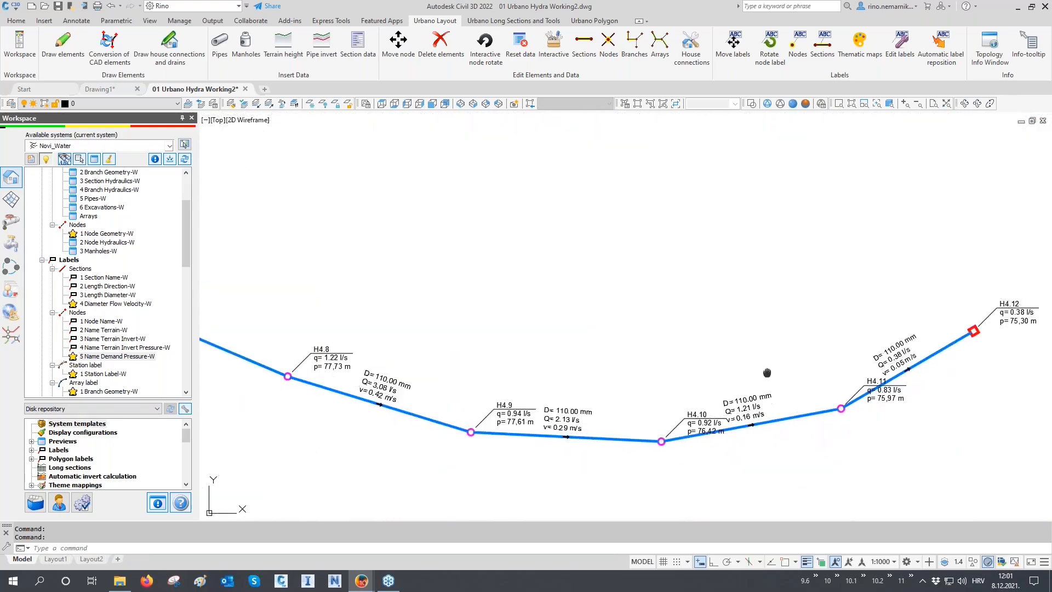
scroll(841, 408, "down", 3)
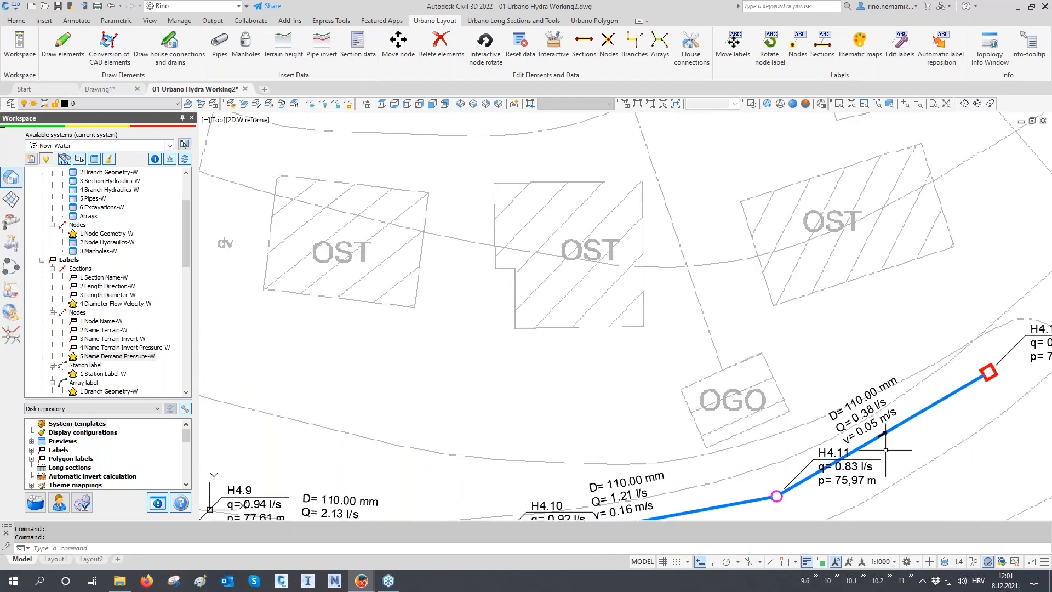
- Review the labels on the lower branches, including nodes A1.12 and H3.1, and return to the whole network
scroll(885, 449, "down", 3)
scroll(885, 449, "down", 4)
scroll(665, 252, "up", 6)
middle_click_drag(664, 252, 664, 339)
scroll(664, 339, "down", 5)
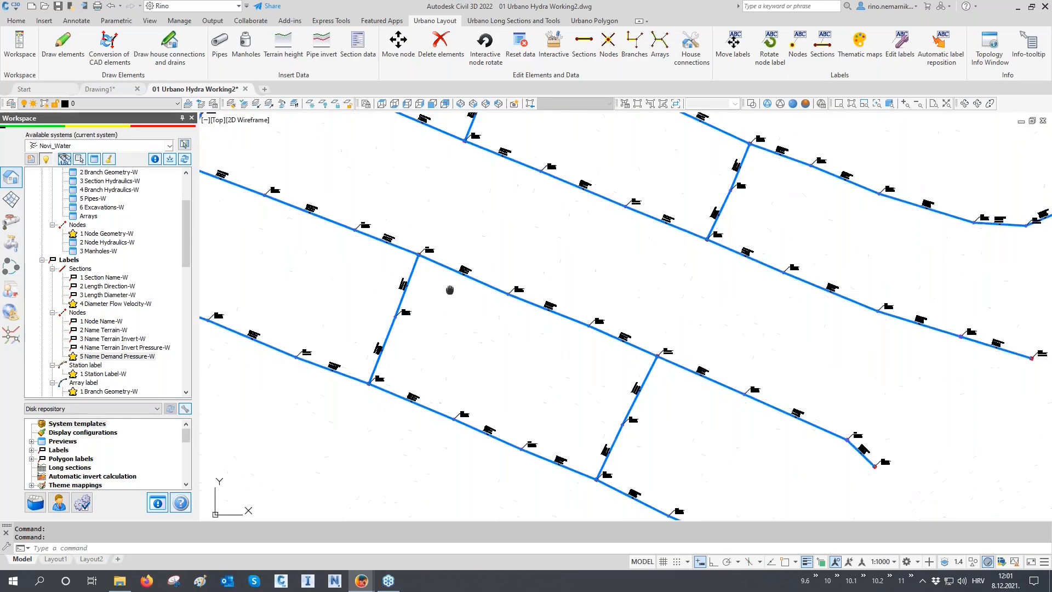
scroll(331, 247, "up", 5)
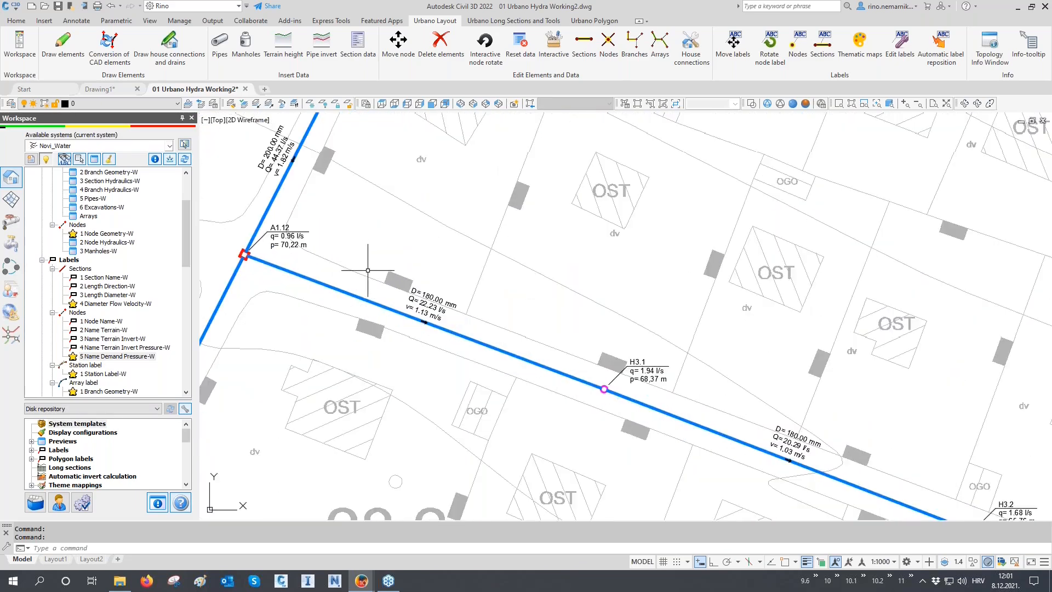
scroll(329, 274, "down", 6)
middle_click_drag(383, 280, 416, 303)
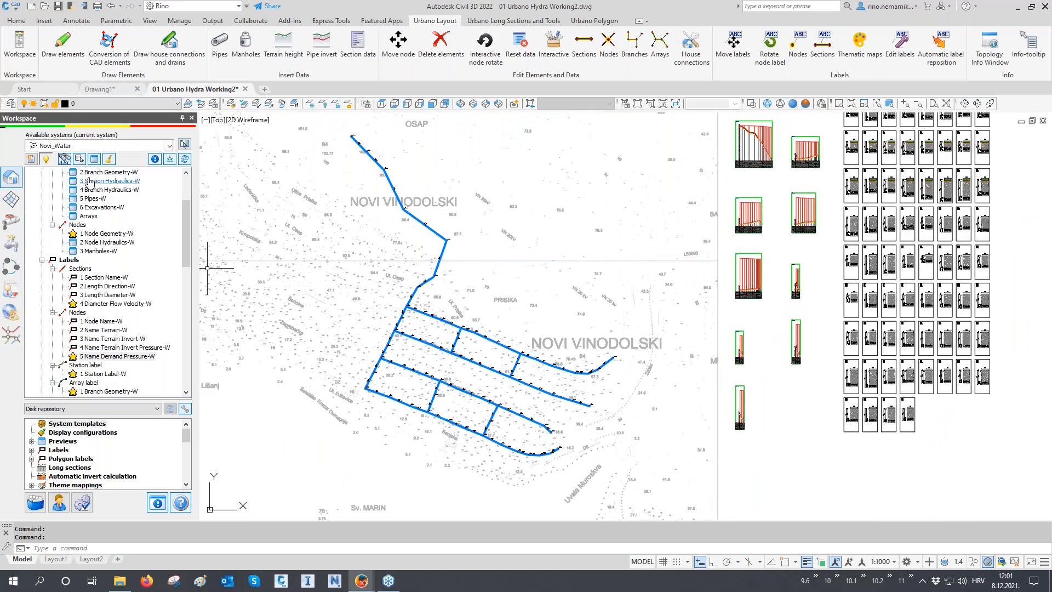
- Open the data preview table, set marking to Mark in plan, and show the 3 Section Hydraulics-W configuration
left_click(96, 161)
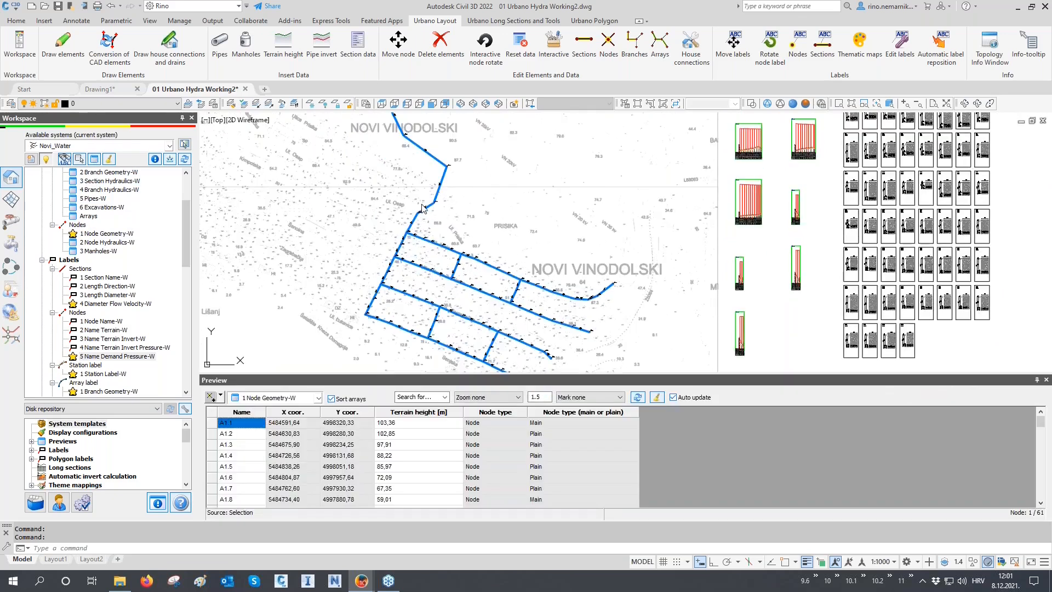
left_click(586, 398)
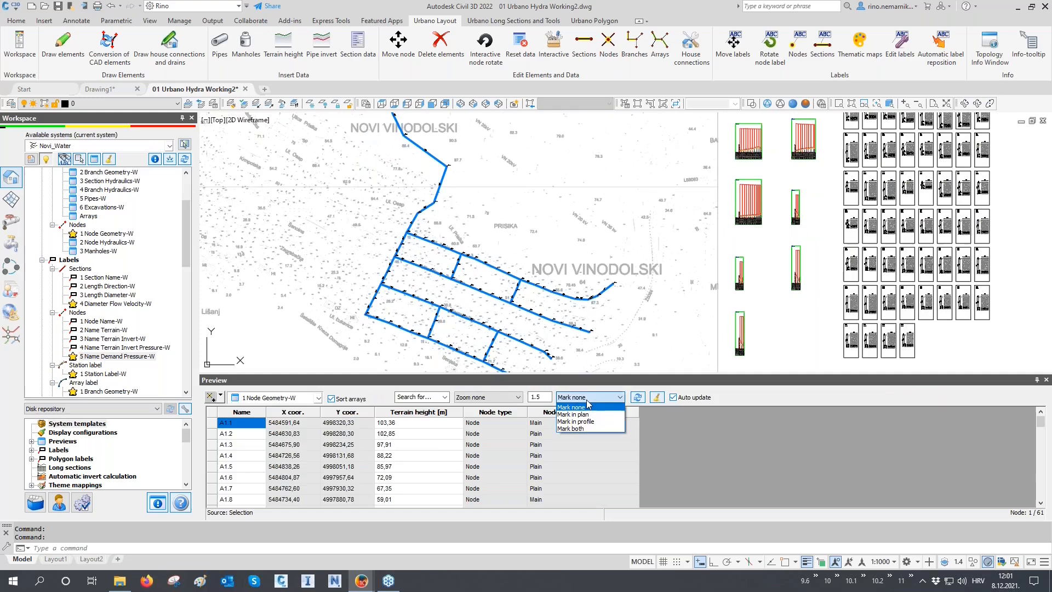
left_click(573, 414)
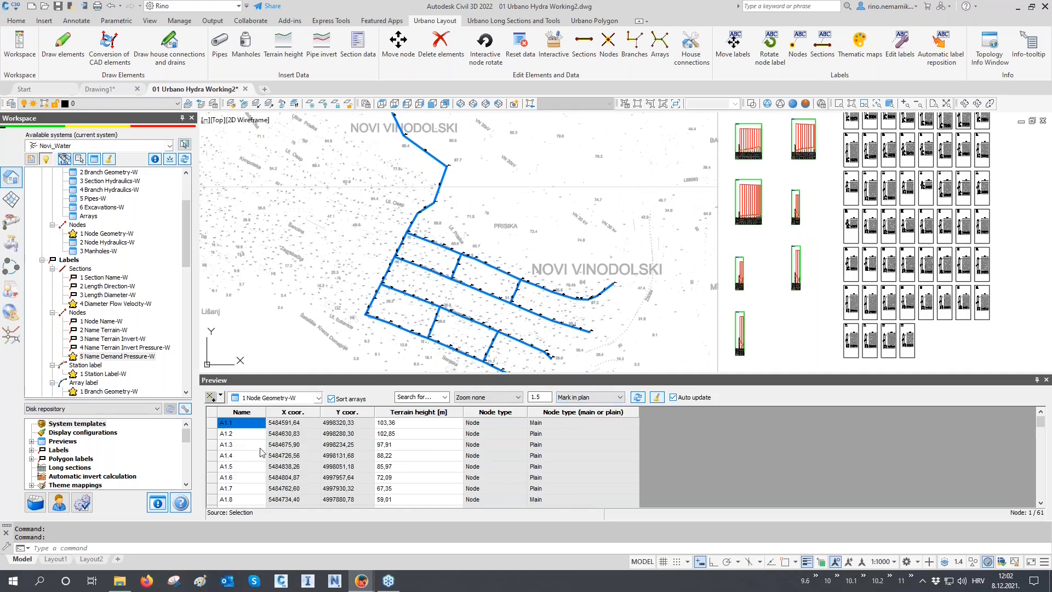
left_click(294, 398)
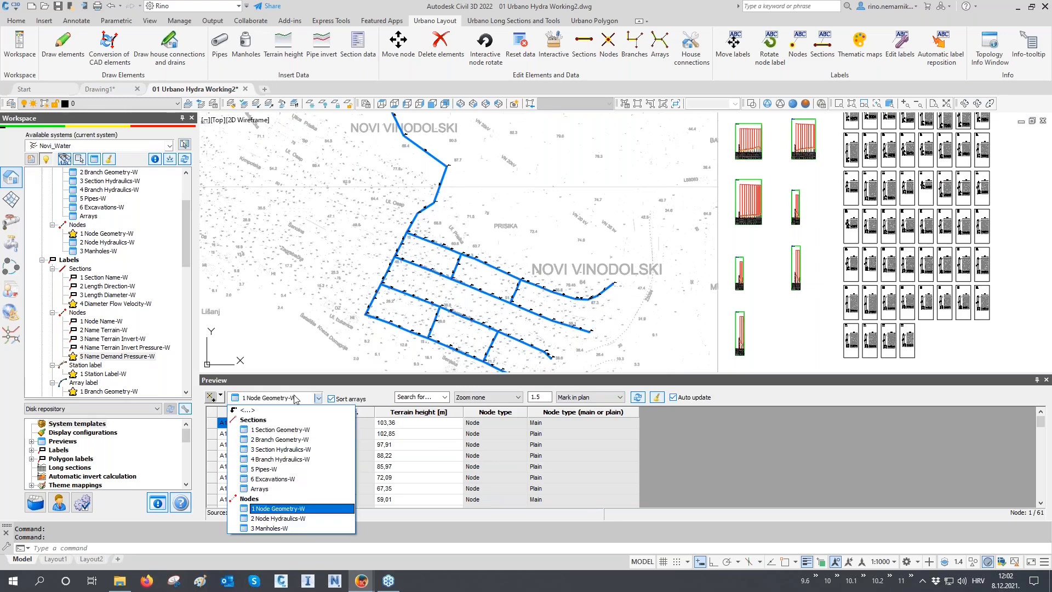
left_click(280, 450)
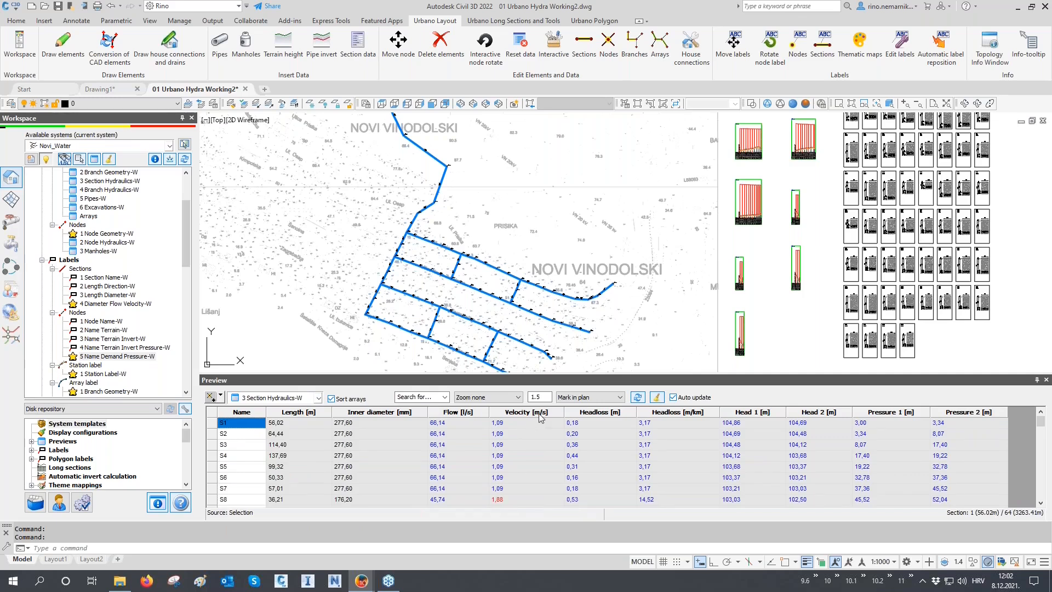
- Load the active system's sections into the preview table and sort them by ascending velocity
left_click(221, 397)
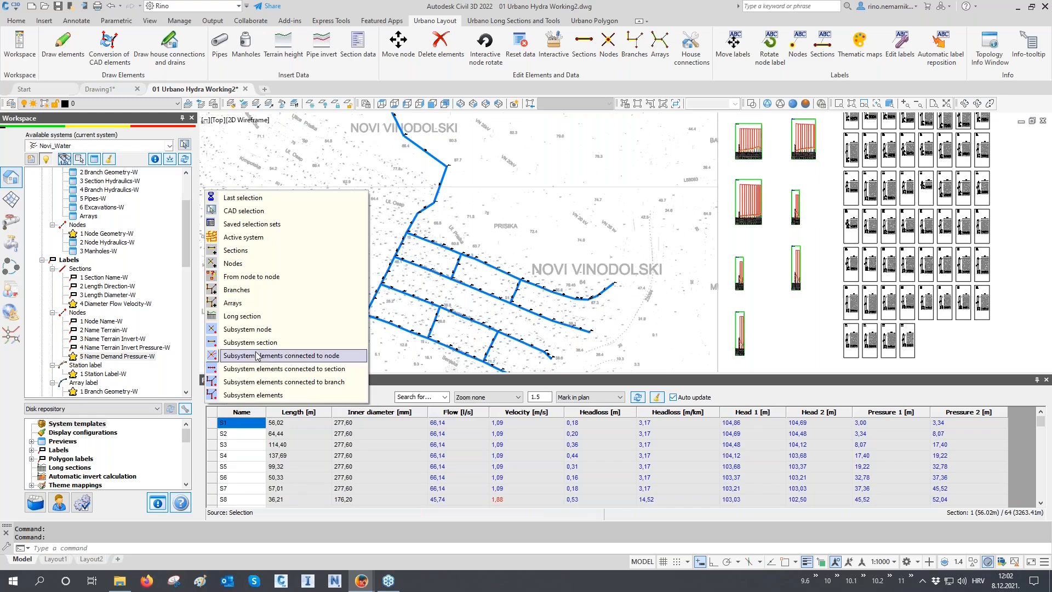
left_click(281, 242)
left_click(548, 410)
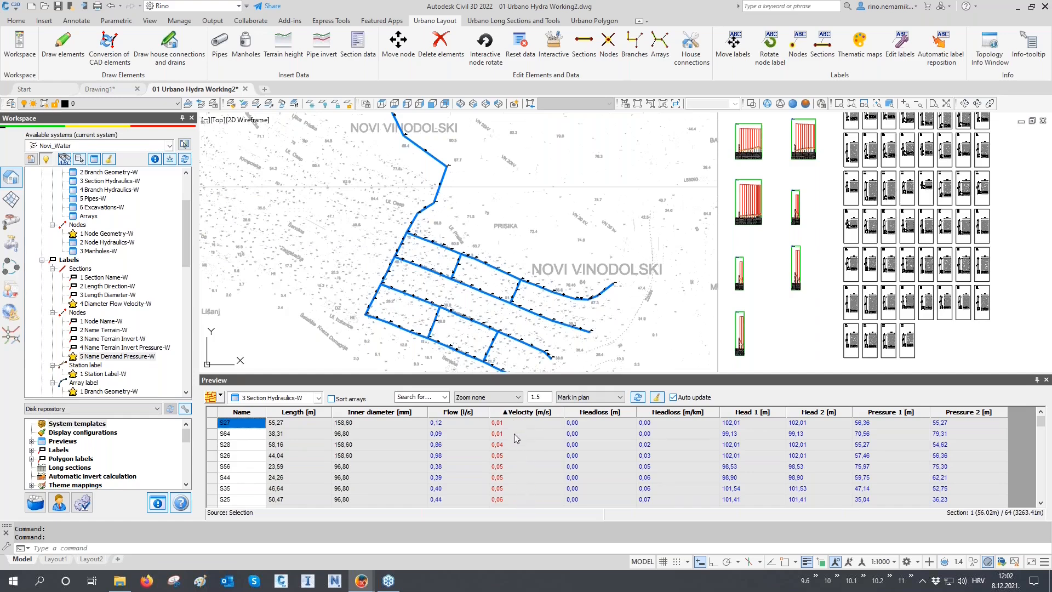
scroll(514, 435, "down", 2)
scroll(512, 456, "up", 2)
- Examine the Velocity validation limits and available validation types in the 3 Section Hydraulics-W preview configuration, and accept it without edits
scroll(104, 285, "up", 3)
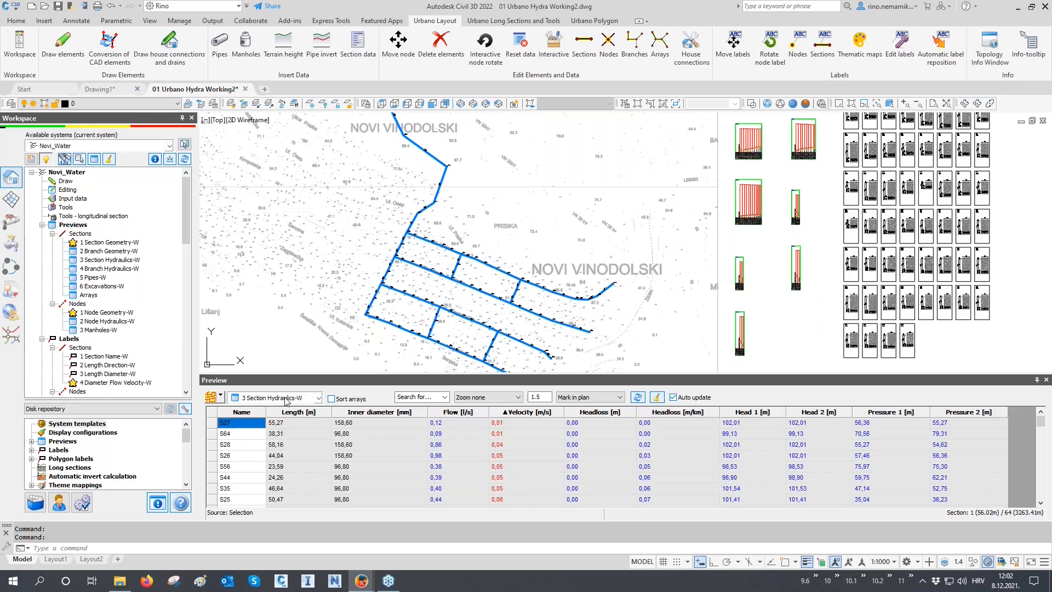
right_click(131, 260)
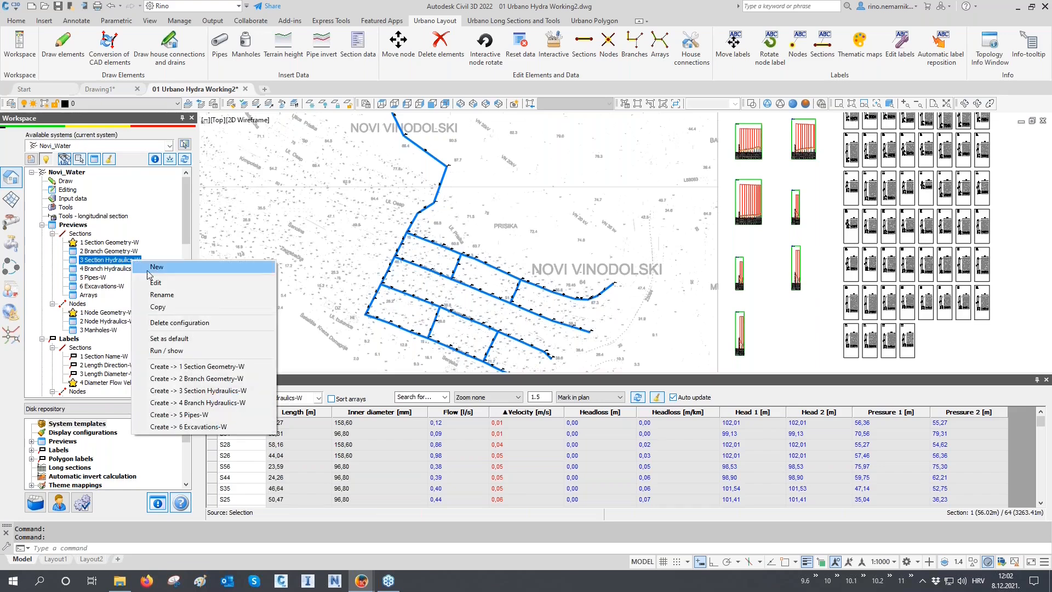
left_click(155, 283)
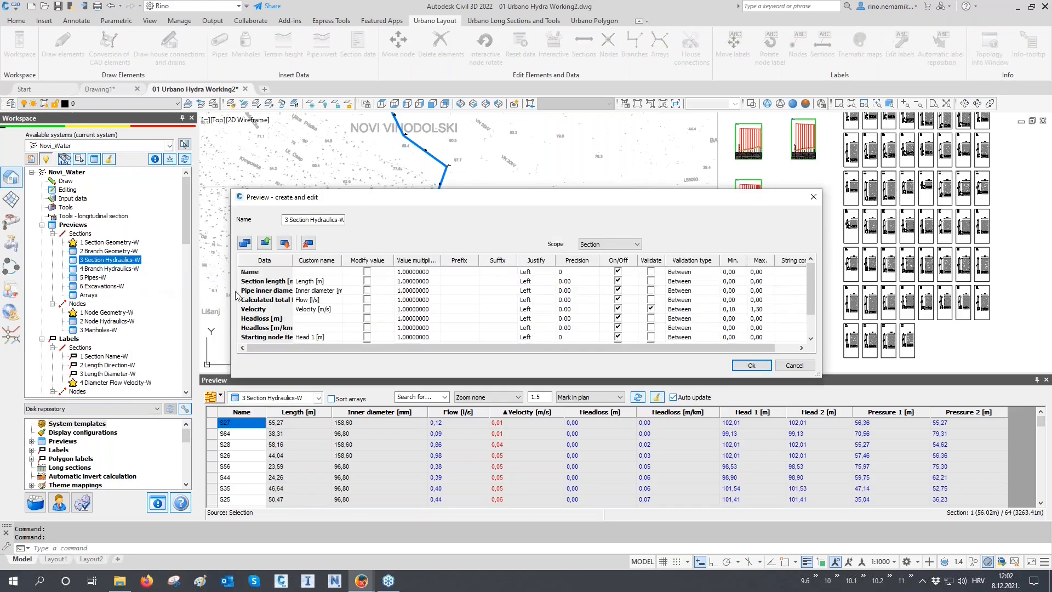
left_click_drag(649, 189, 649, 120)
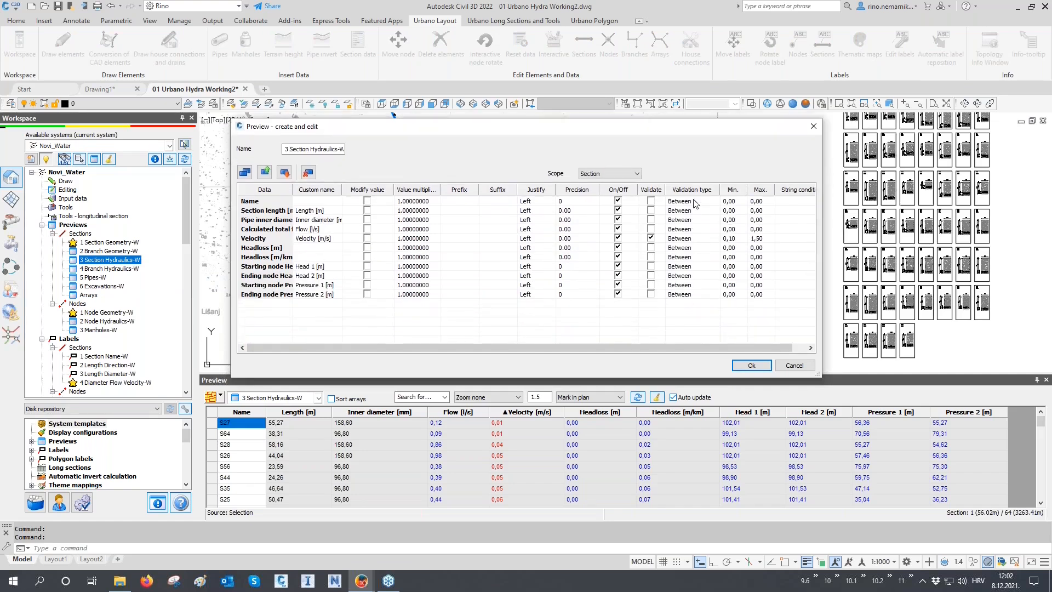
left_click(262, 239)
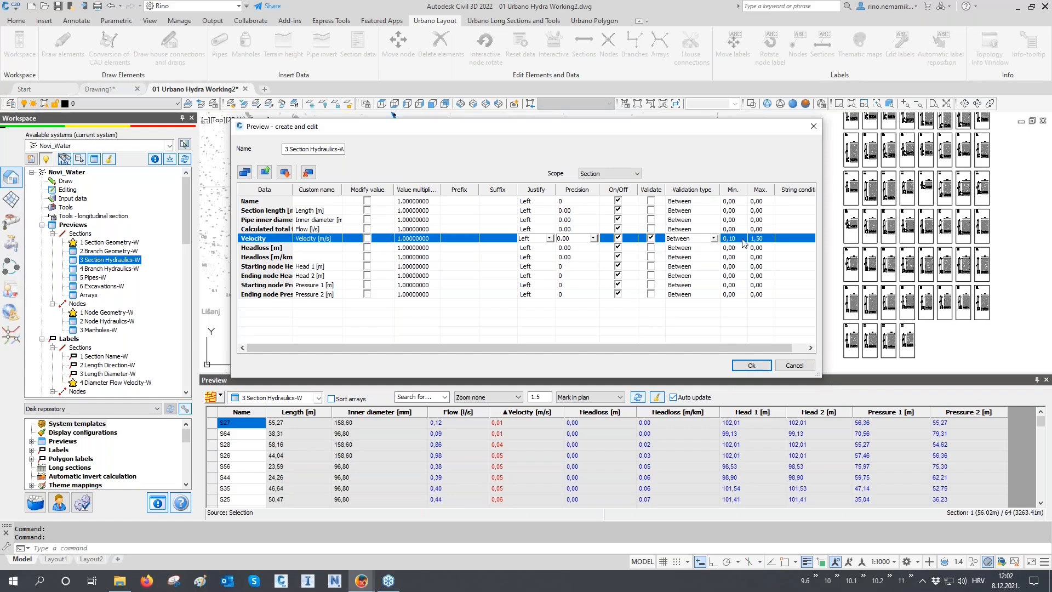
left_click(713, 238)
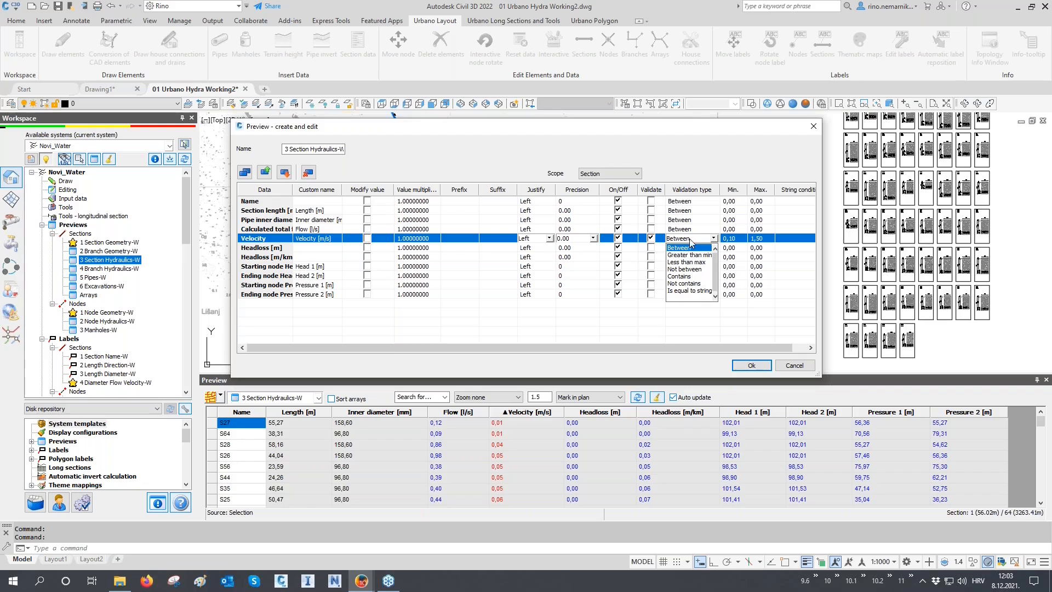
left_click(689, 239)
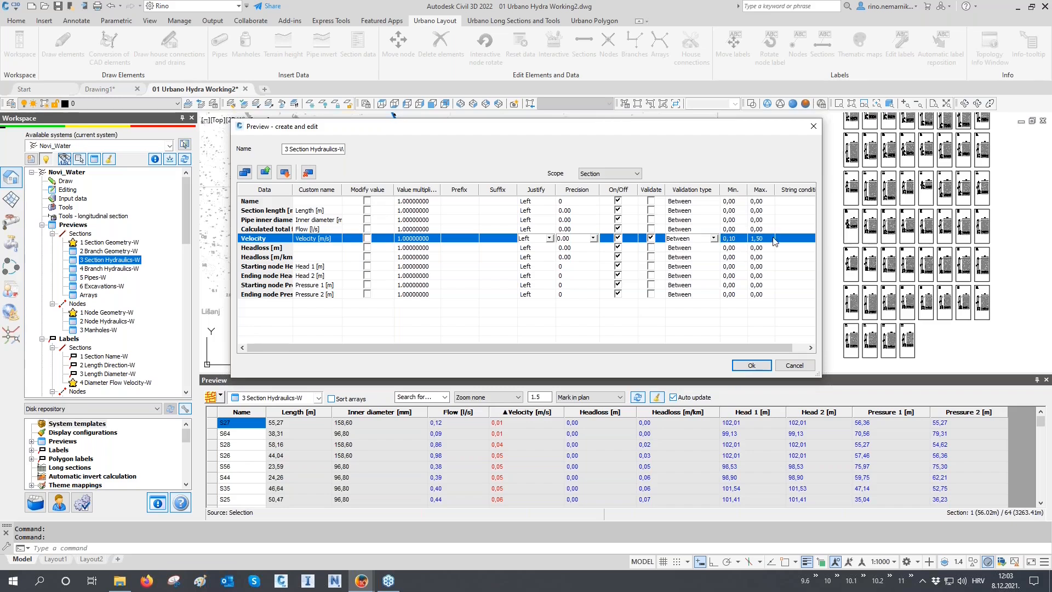
left_click(754, 366)
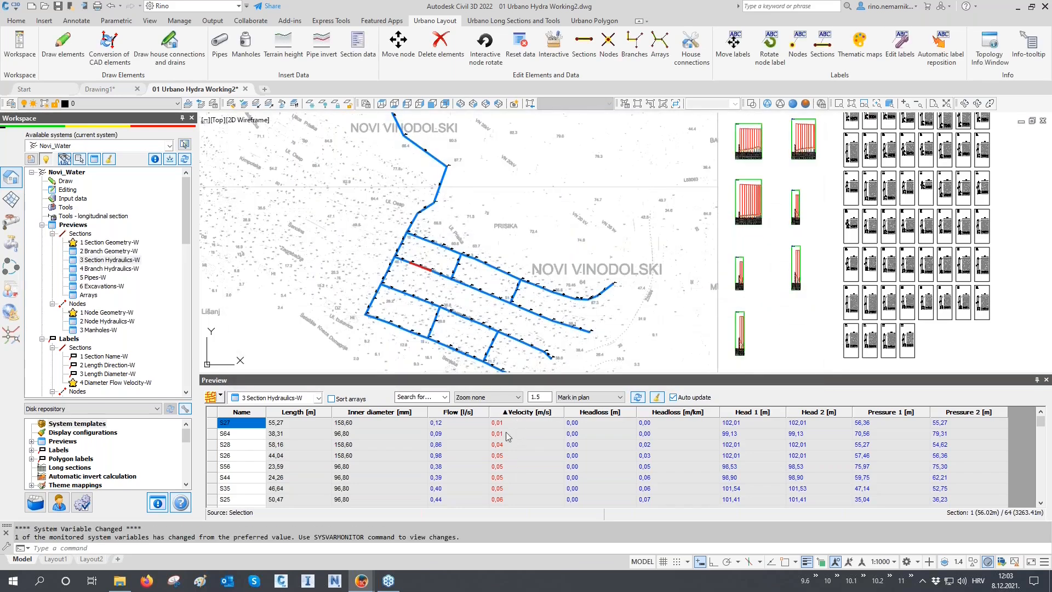
- Mark in plan all sections with velocities below the 0.10 m/s minimum, up to section S60, and examine their locations
key("Escape")
key("Escape")
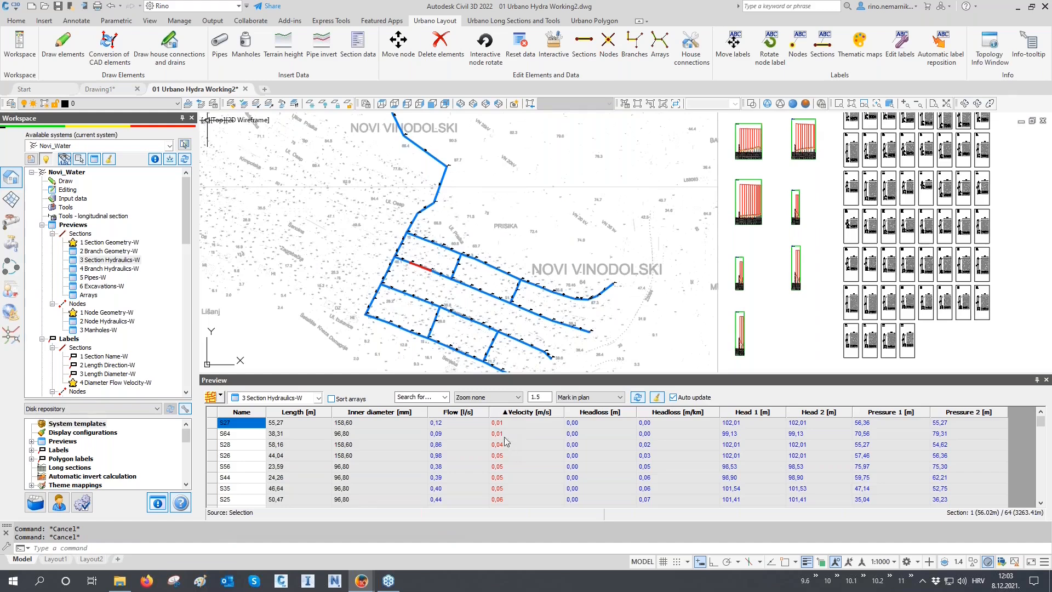
scroll(504, 445, "down", 2)
left_click_drag(504, 444, 501, 423)
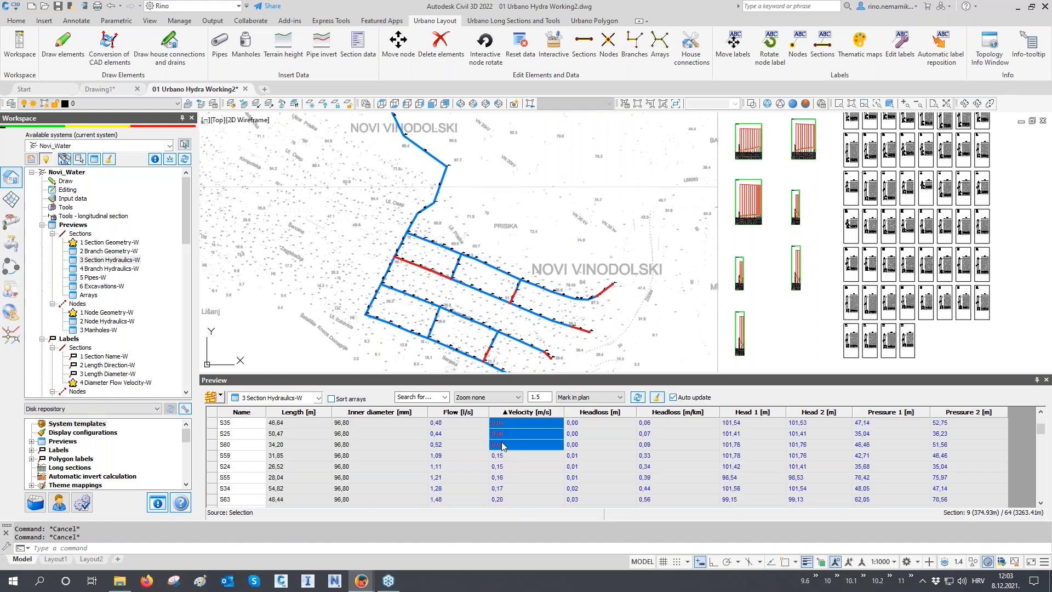
middle_click_drag(527, 311, 542, 274)
scroll(512, 442, "up", 2)
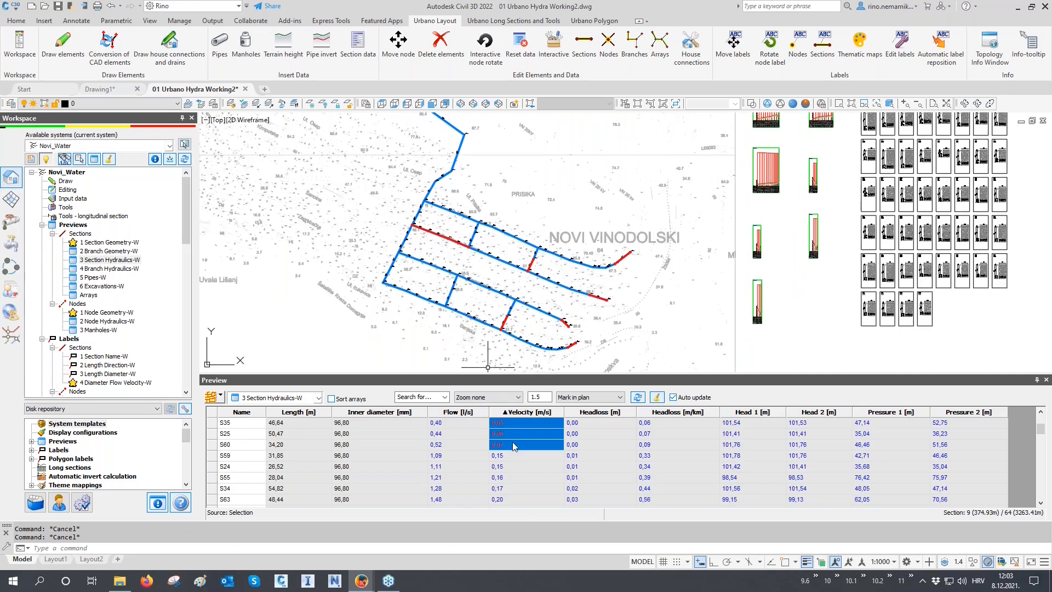
left_click(512, 422, "shift")
scroll(512, 449, "down", 1)
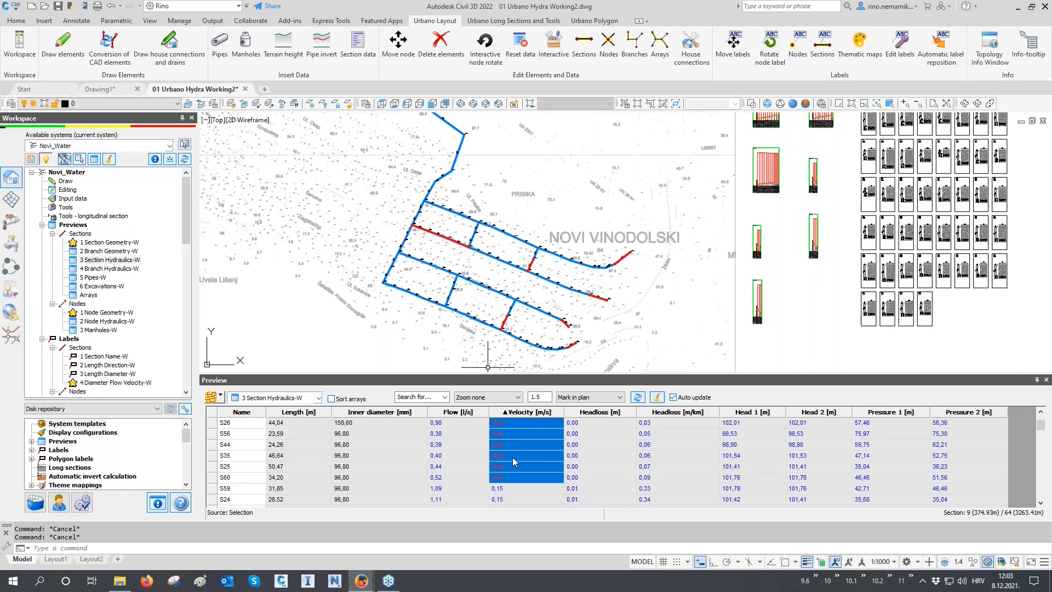
- Sort the sections by descending velocity and mark the fastest ones, from S8 through S14, in the plan
left_click(521, 411)
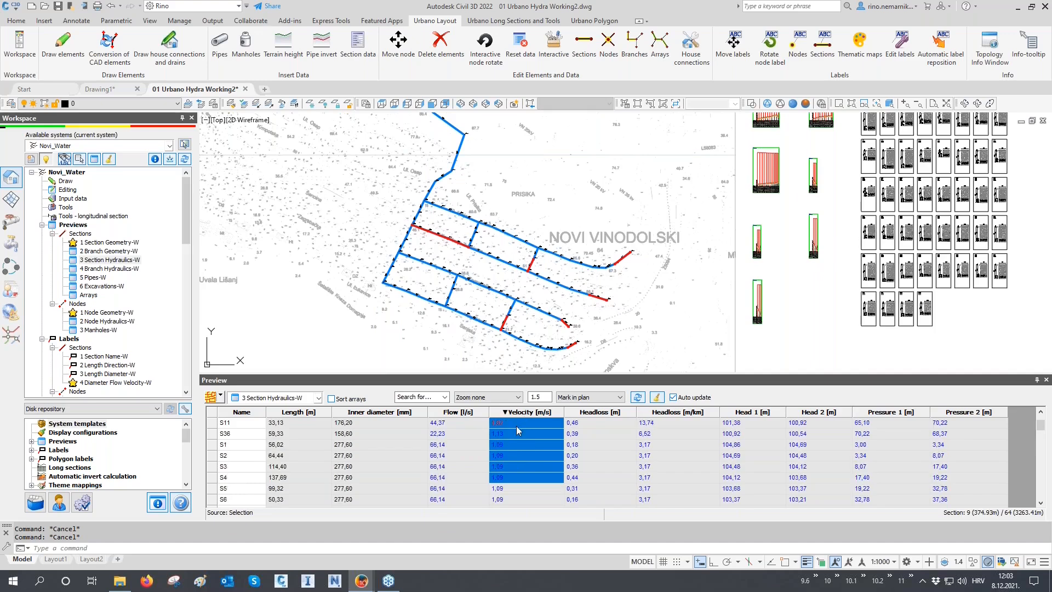
scroll(518, 430, "up", 1)
left_click(512, 455)
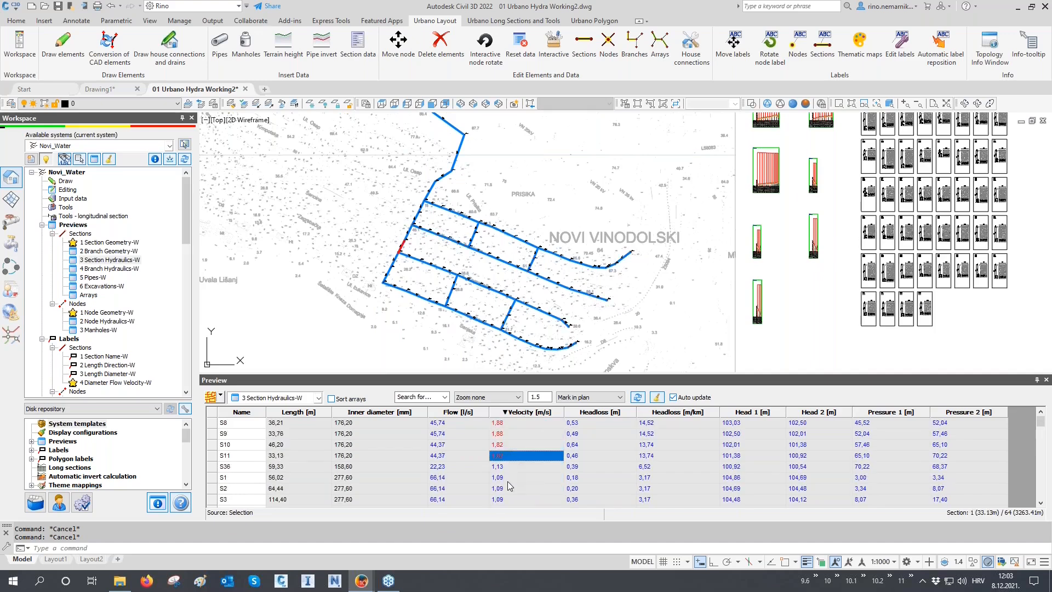
scroll(507, 481, "down", 2)
scroll(509, 485, "down", 1)
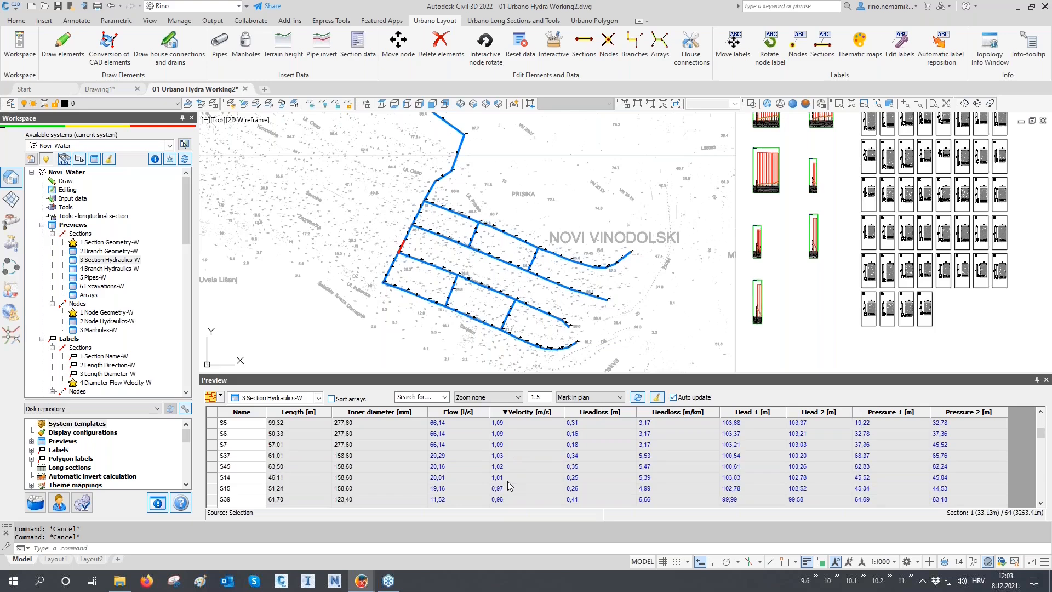
left_click_drag(508, 478, 509, 322)
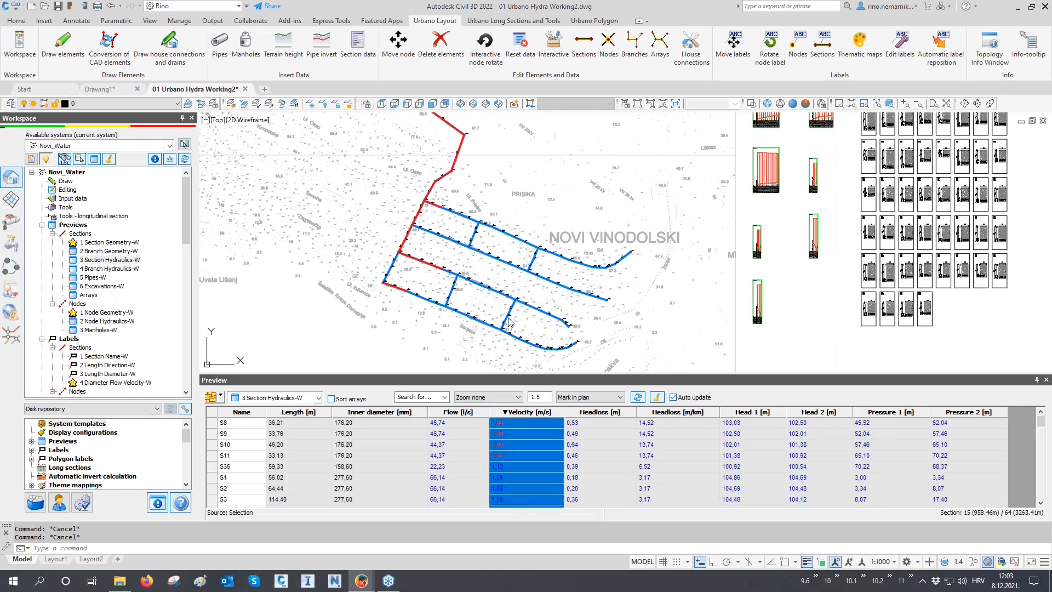
scroll(510, 322, "down", 2)
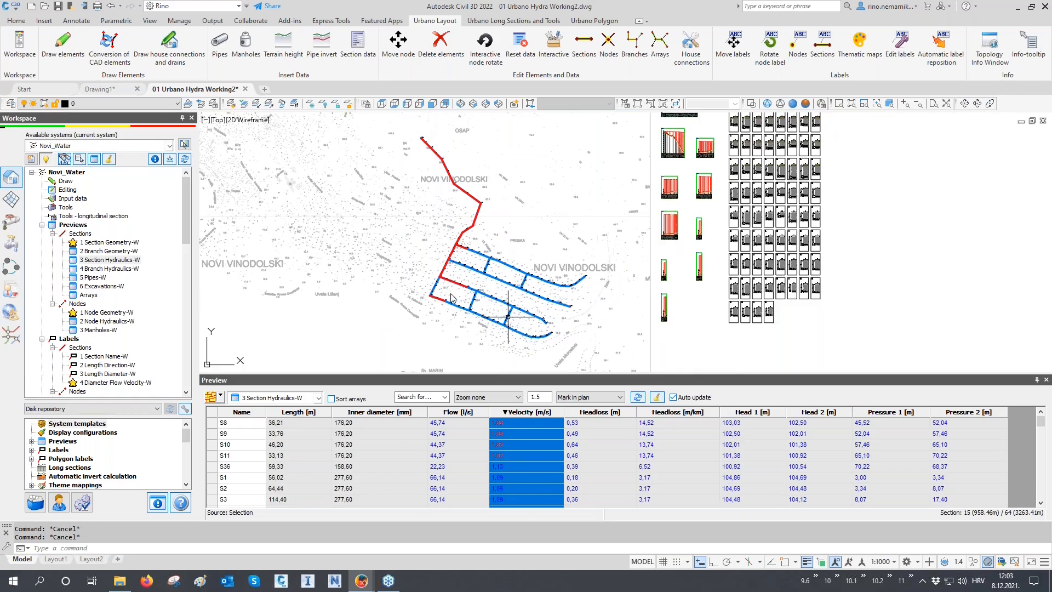
- Mark only sections S8 to S11, which exceed the velocity limit, in plan and inspect the hydraulic label of S8
left_click(503, 455)
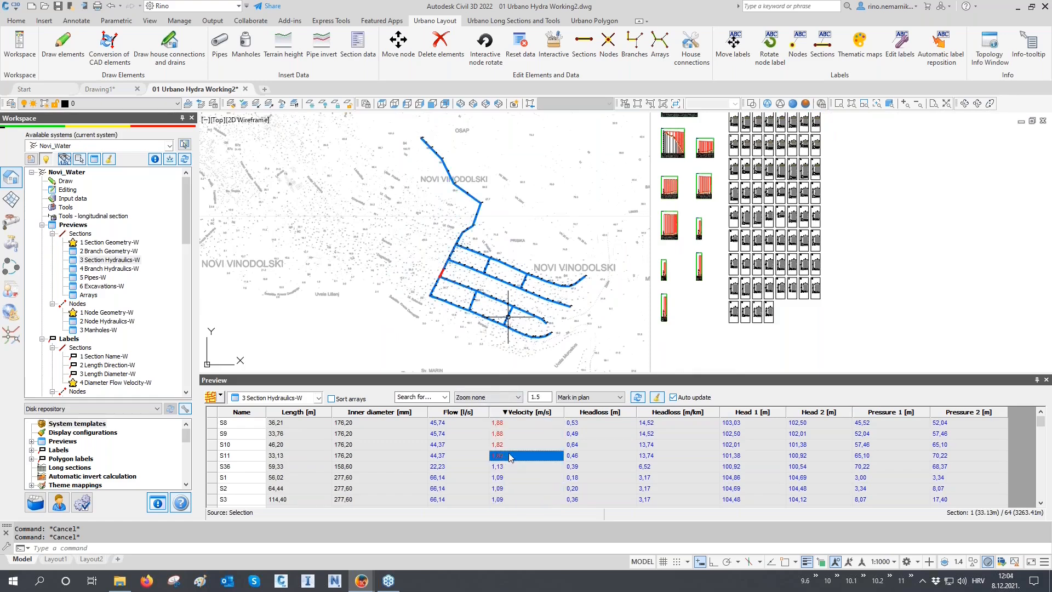
left_click_drag(508, 452, 510, 422)
scroll(449, 264, "up", 5)
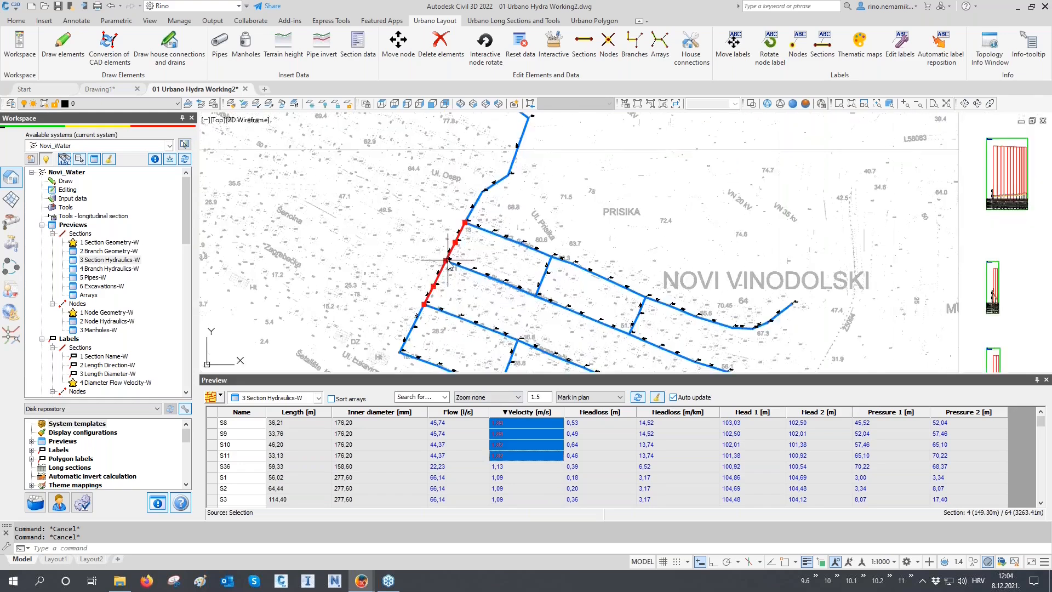
scroll(452, 271, "down", 3)
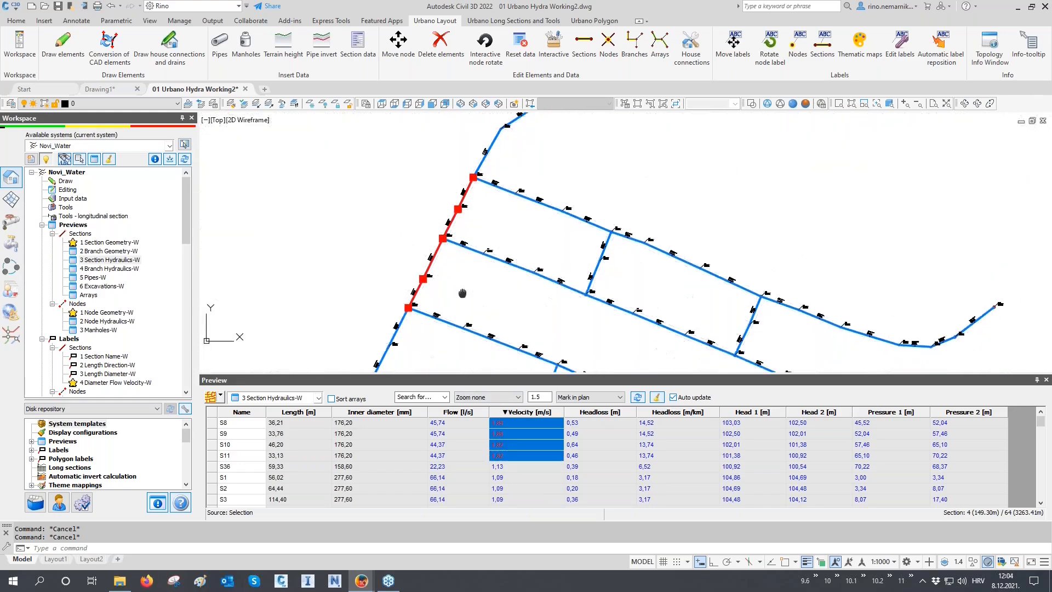
scroll(457, 282, "up", 3)
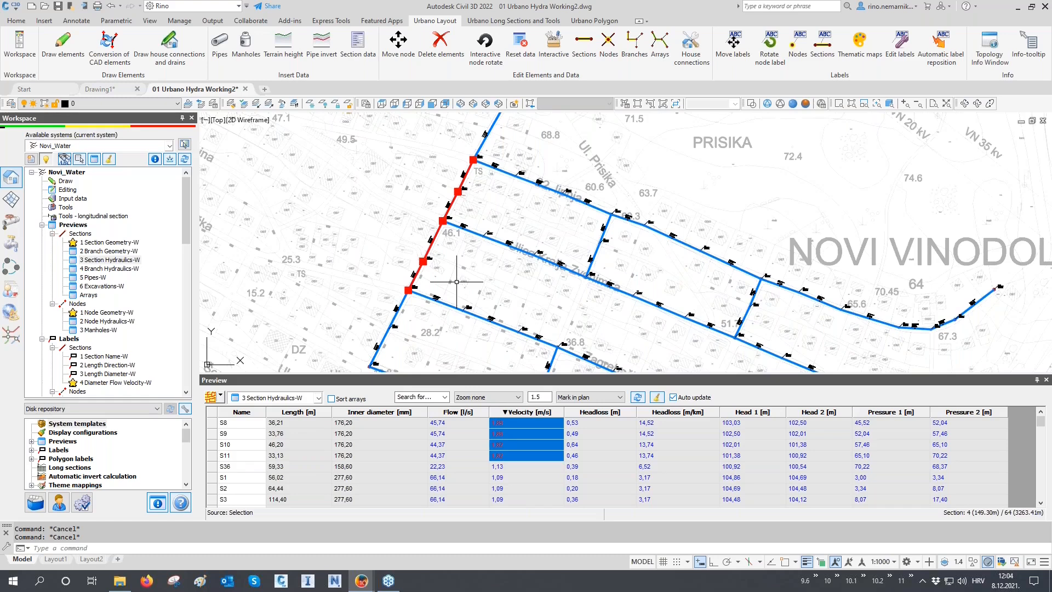
scroll(472, 142, "up", 6)
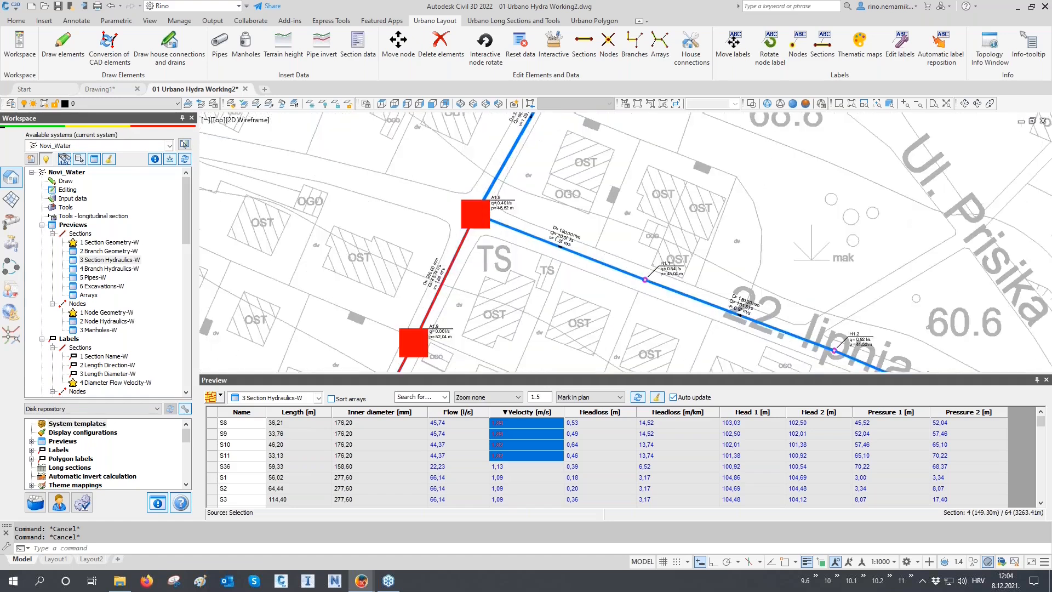
scroll(454, 265, "up", 4)
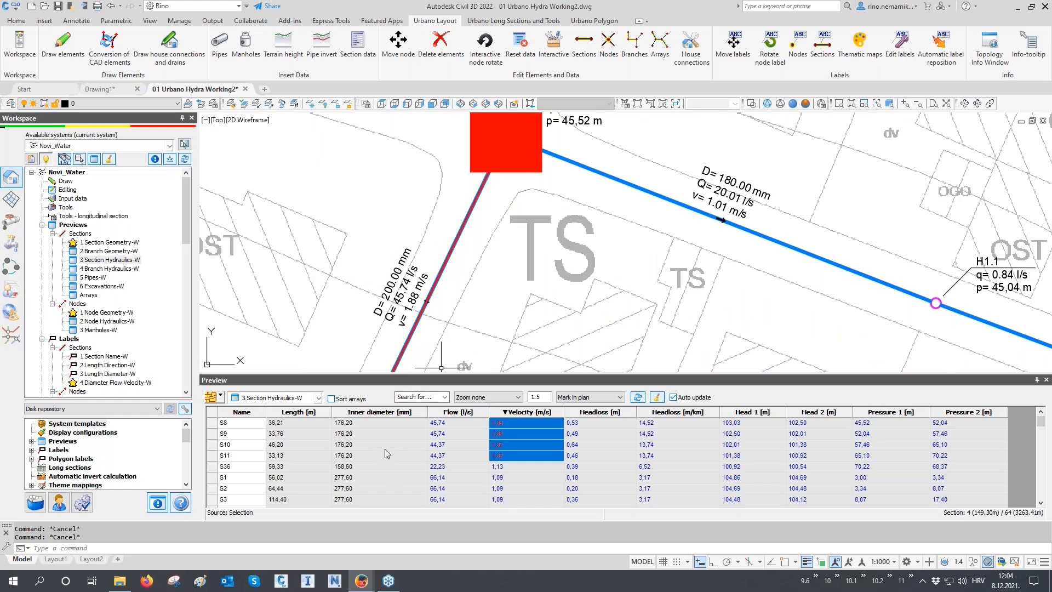
- Assign the pipe NO 250 - PEHD_PE100_PN10_250 to sections S8 to S11 through their inner diameter data and save it
left_click_drag(369, 456, 366, 425)
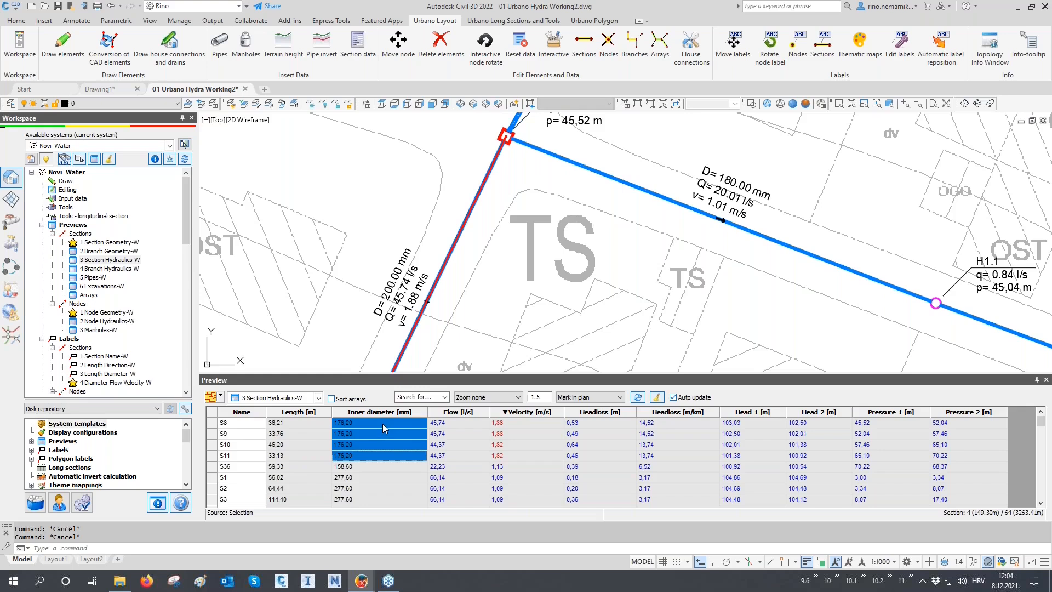
right_click(383, 427)
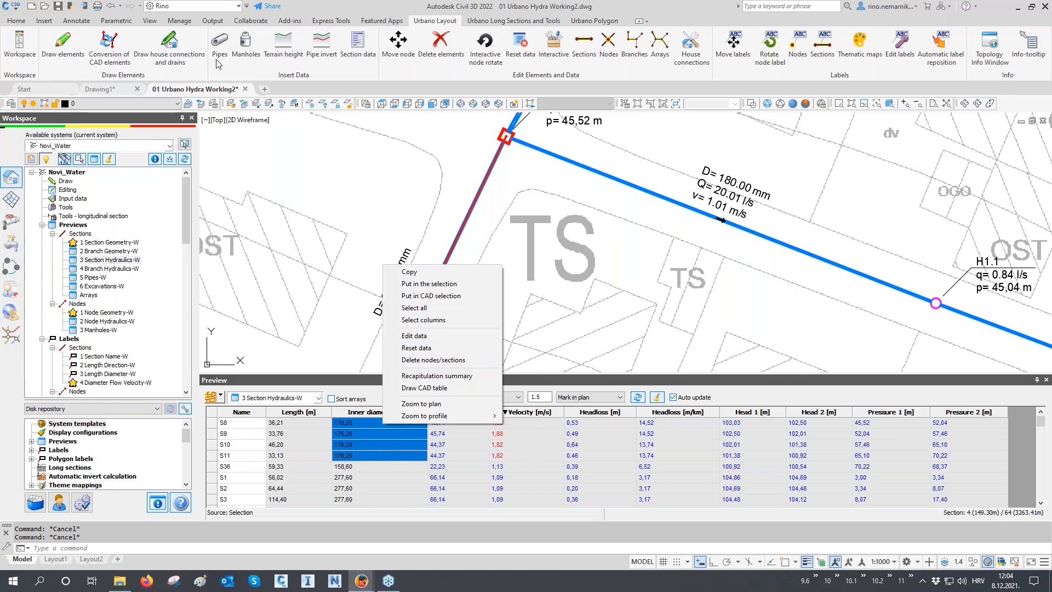
left_click(448, 335)
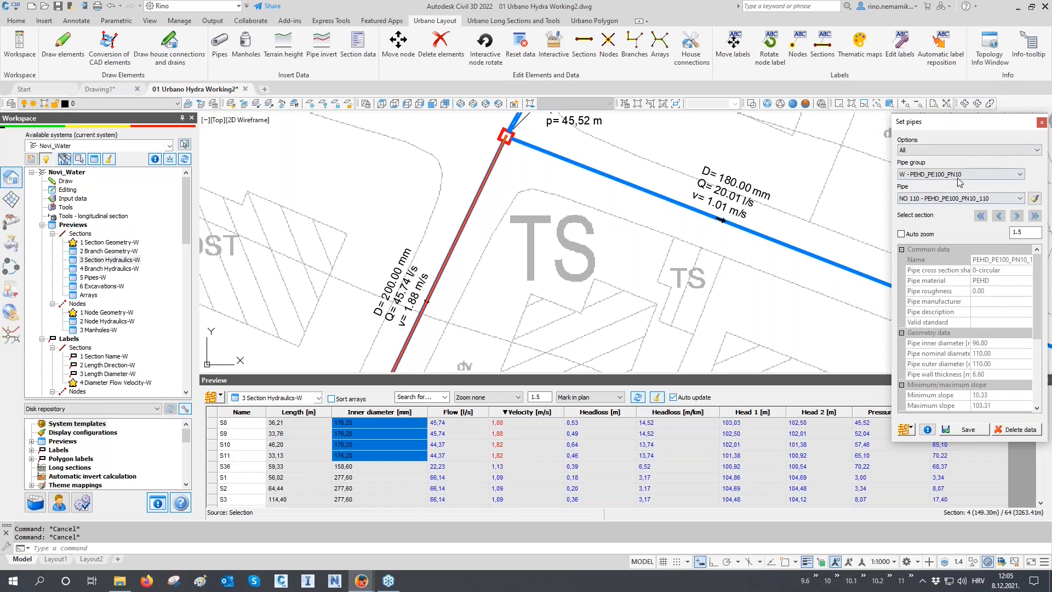
left_click(957, 199)
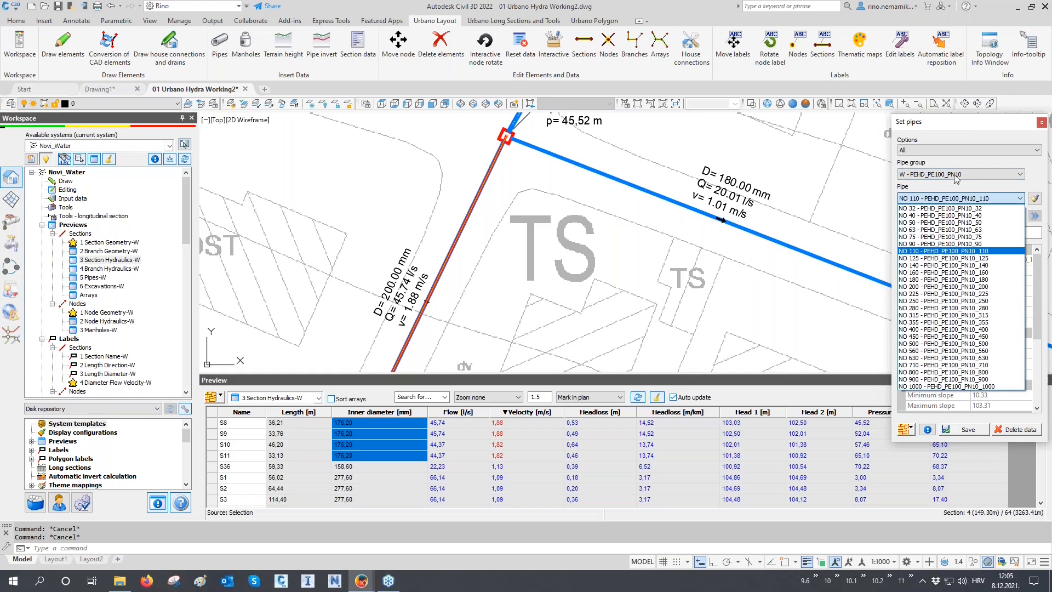
left_click(968, 301)
left_click(967, 431)
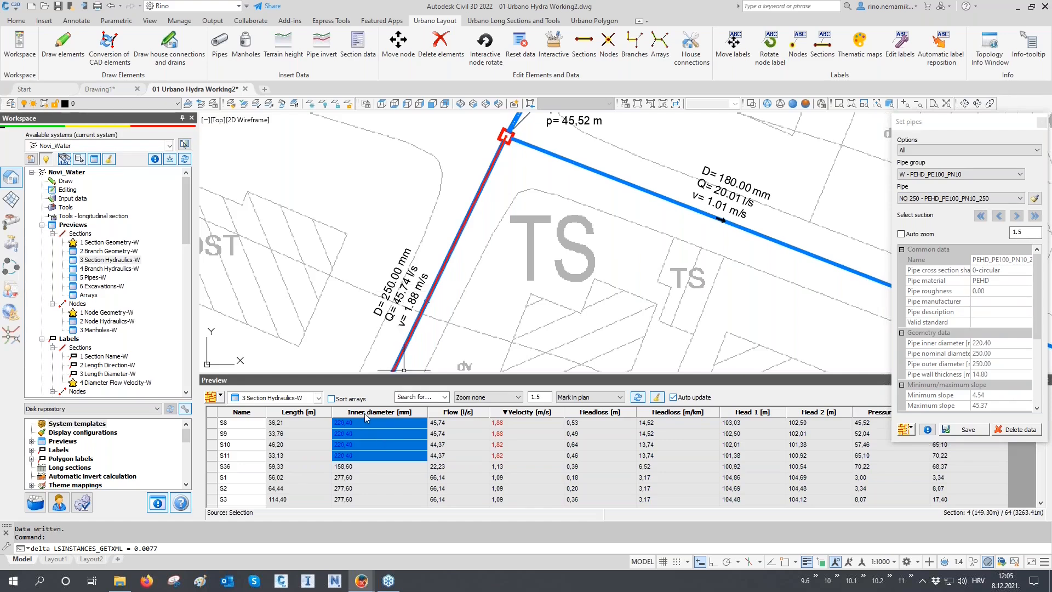
- Regenerate the drawing and inspect the resized pipe outlines and labels from the start node of section S8 down the branch
middle_click_drag(441, 304, 464, 293)
scroll(419, 280, "up", 4)
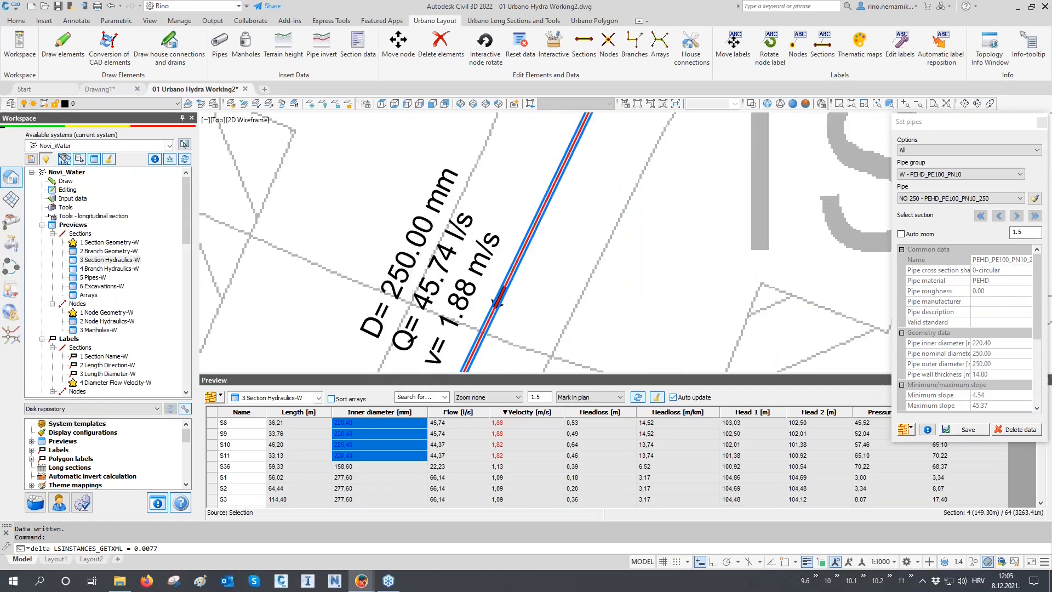
scroll(409, 286, "down", 3)
middle_click_drag(521, 163, 509, 269)
scroll(513, 238, "up", 3)
scroll(509, 227, "up", 2)
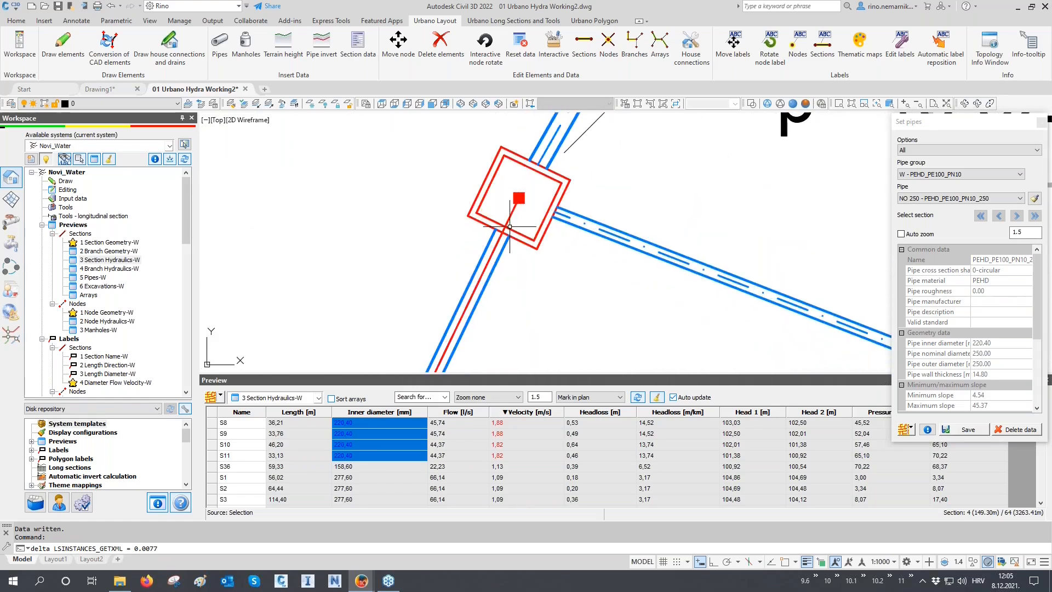
type("re")
key("Return")
scroll(514, 238, "up", 3)
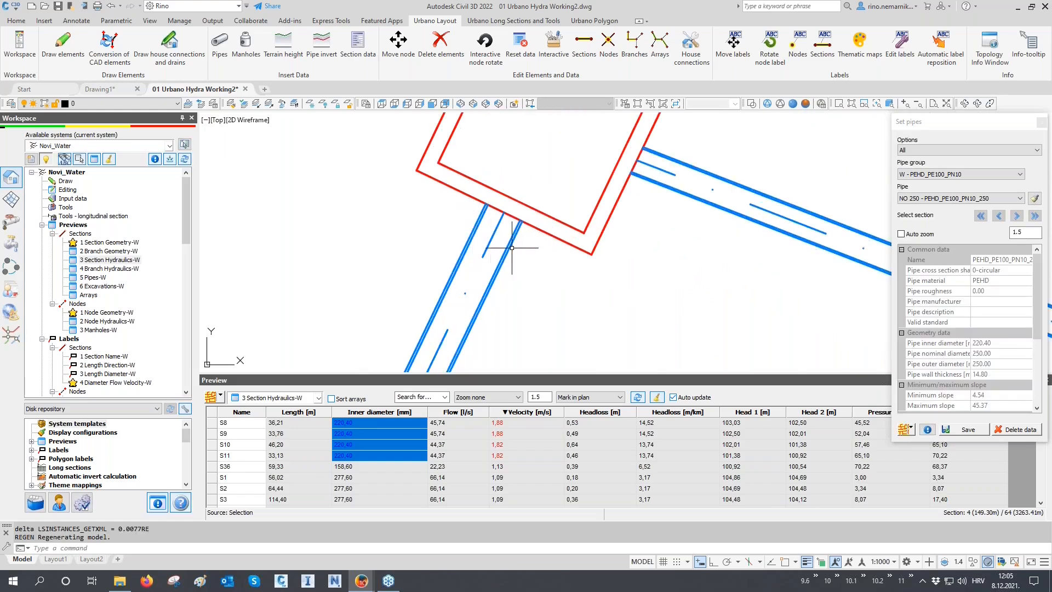
scroll(484, 238, "down", 6)
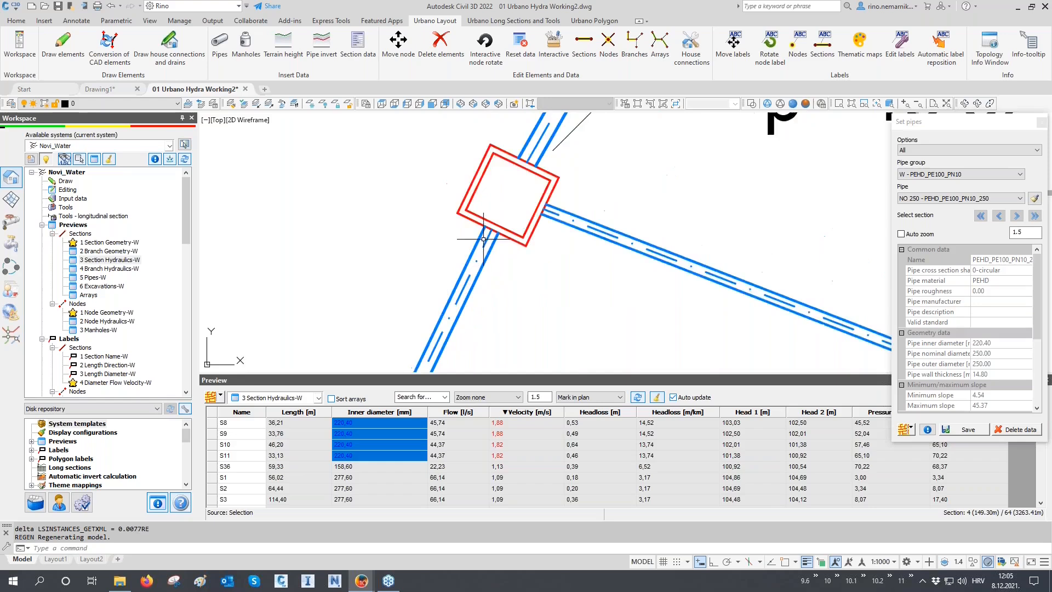
middle_click_drag(480, 283, 493, 217)
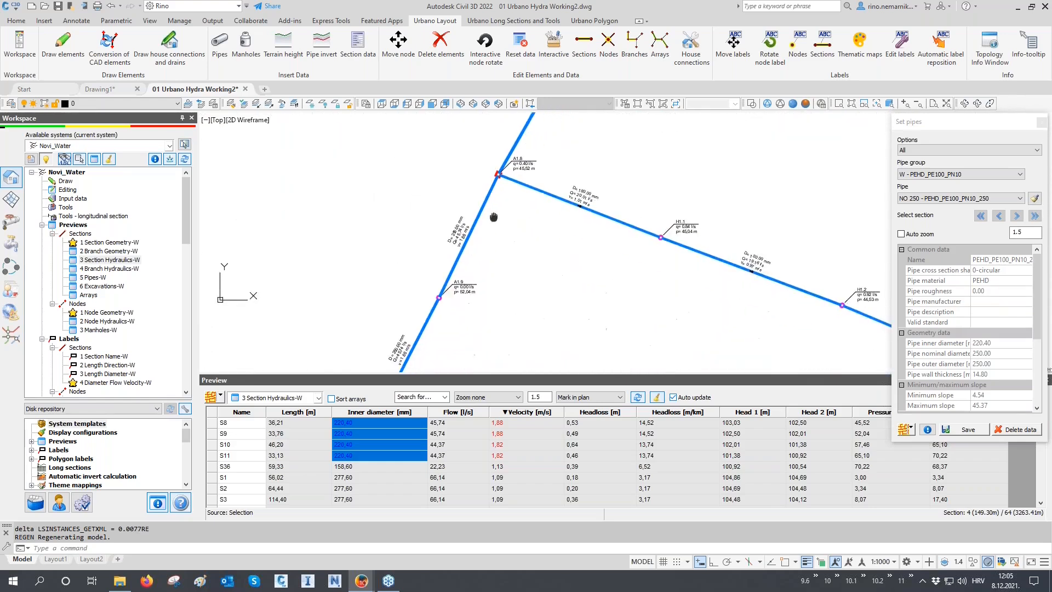
middle_click_drag(483, 260, 490, 225)
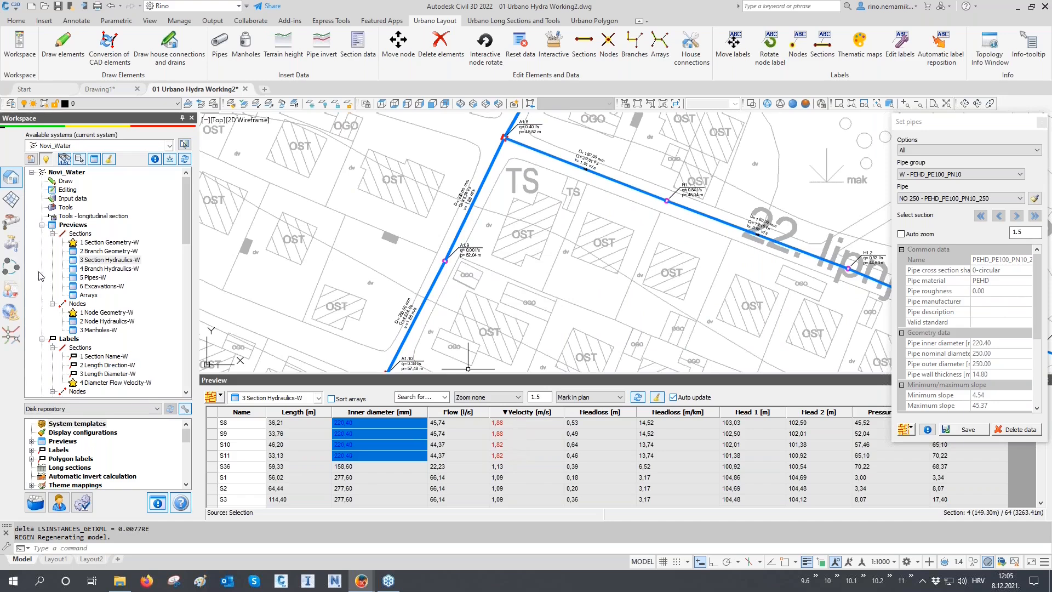
- Recalculate the hydraulics of the Novi_Water system with the resized pipes
left_click(16, 246)
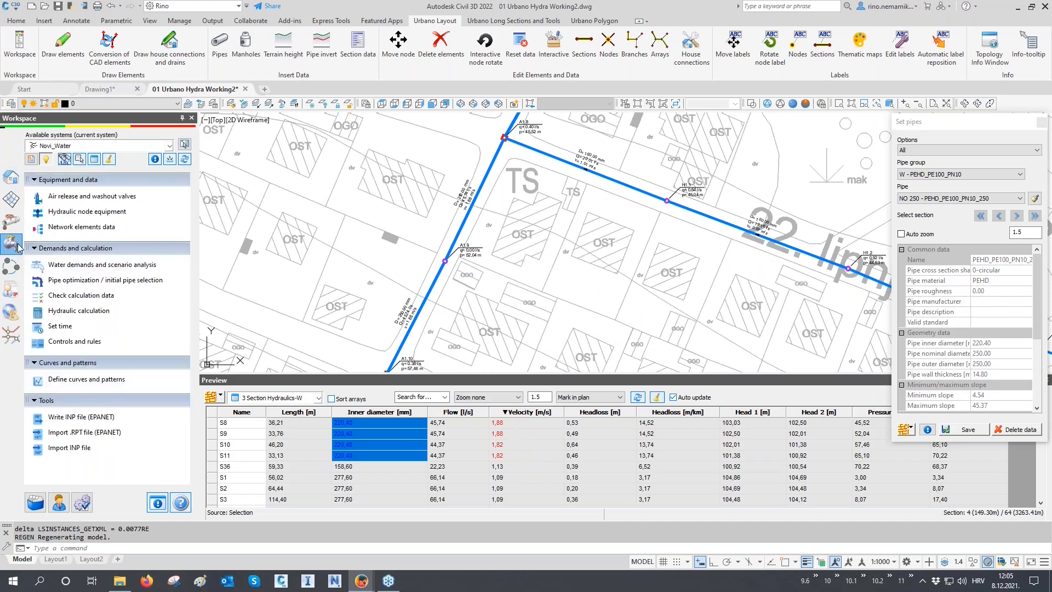
left_click(66, 311)
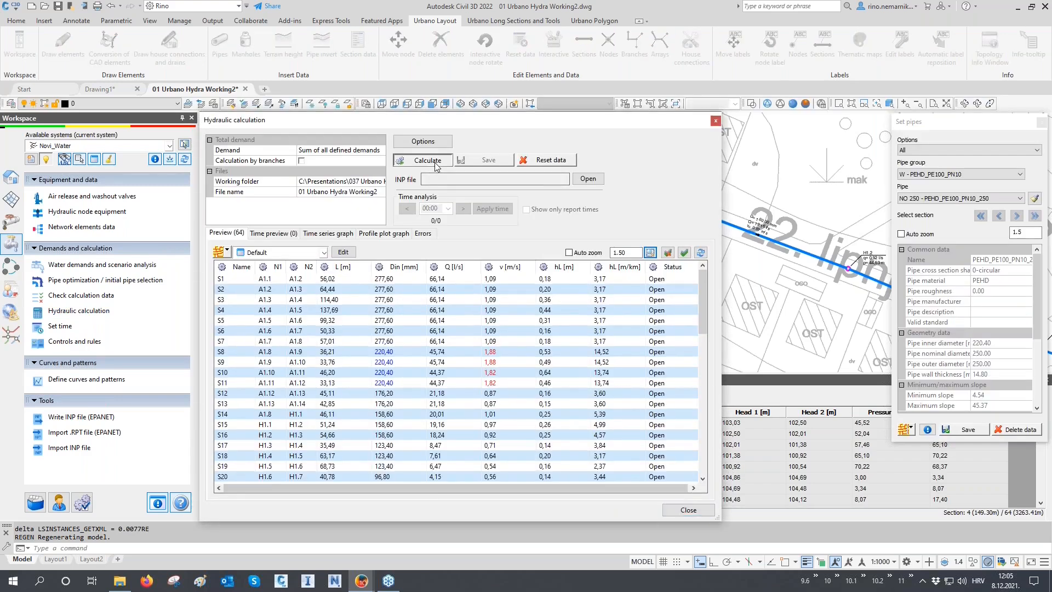
left_click(433, 161)
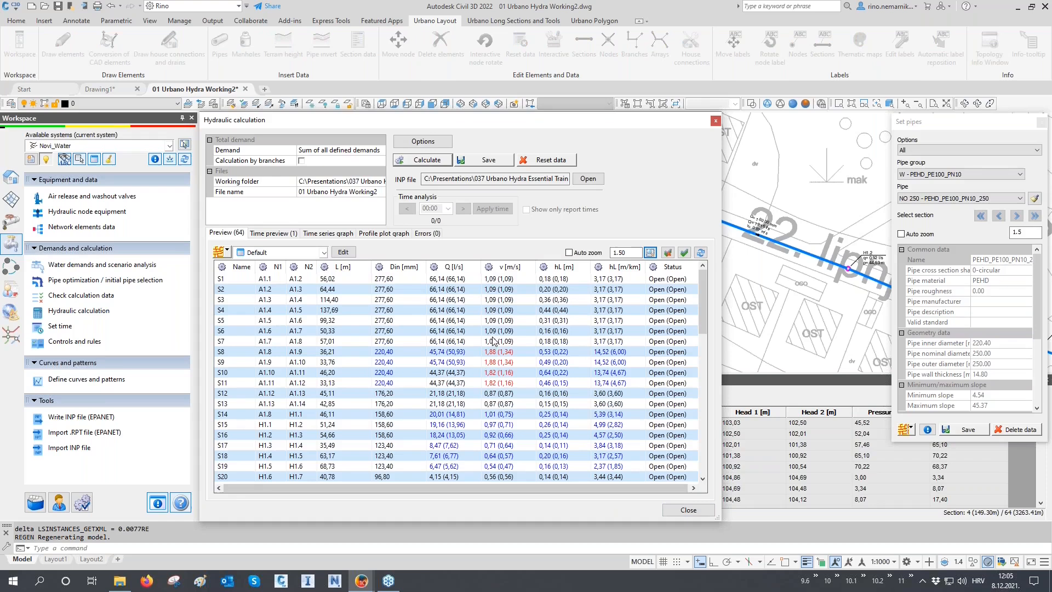
- Limit the calculation preview to sections S8 and S9 of the branch picked in plan and compare their old and new velocities
left_click(226, 250)
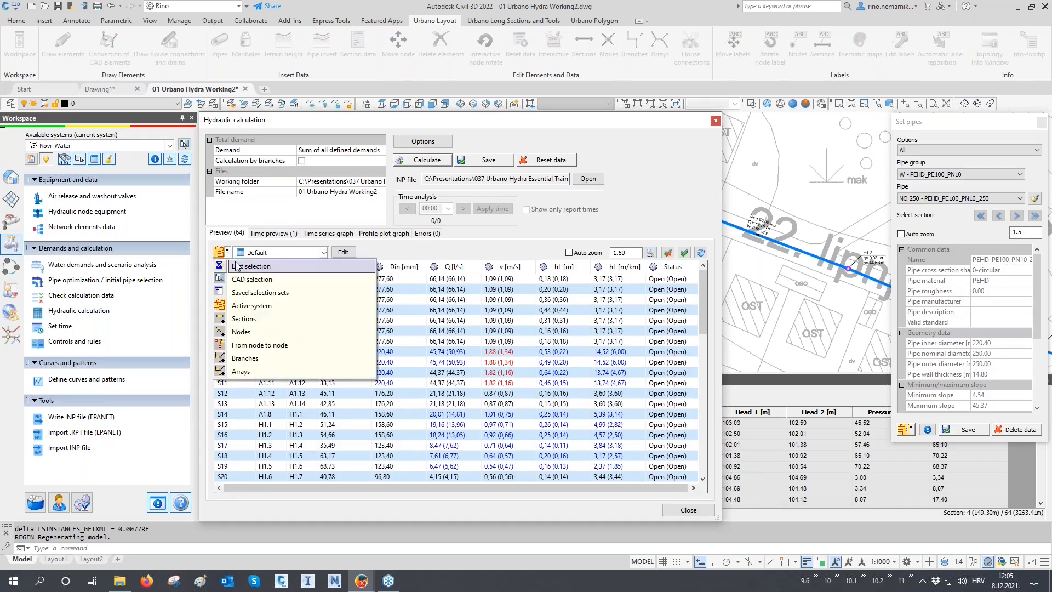
left_click(241, 358)
left_click(456, 261)
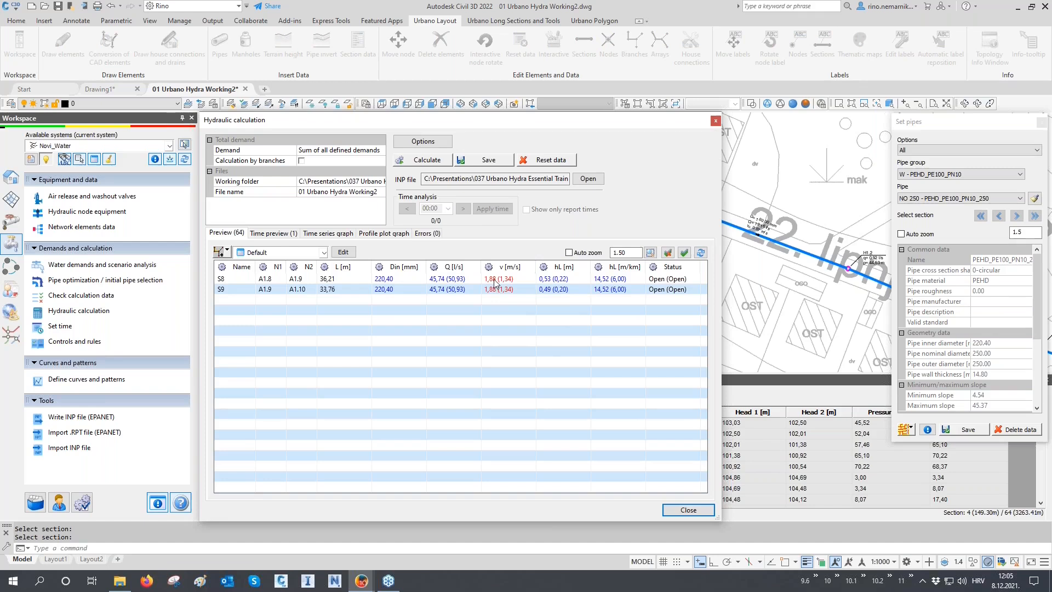
left_click_drag(481, 124, 481, 468)
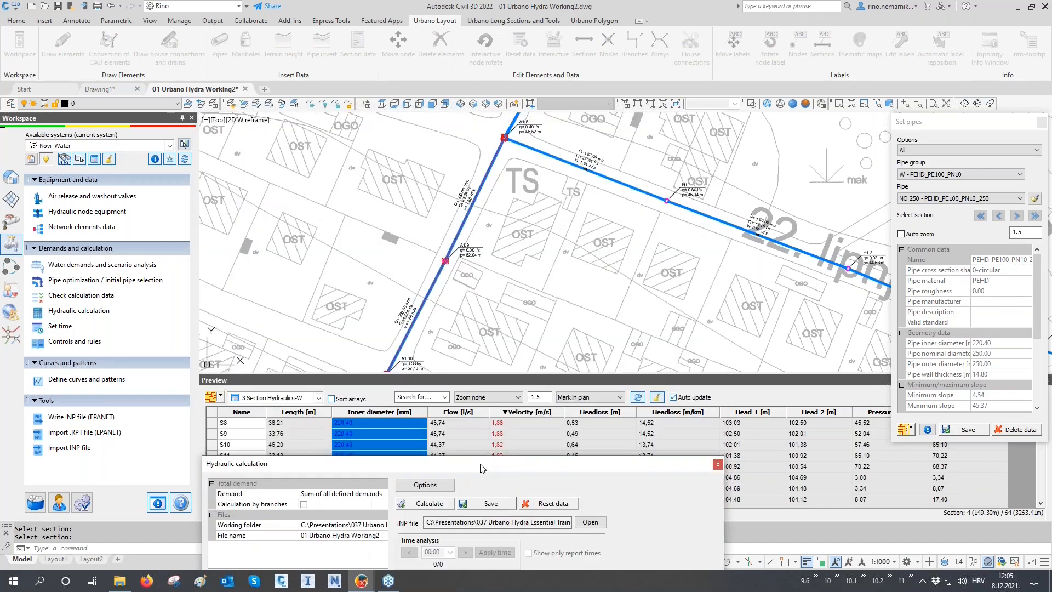
left_click_drag(481, 184, 481, 114)
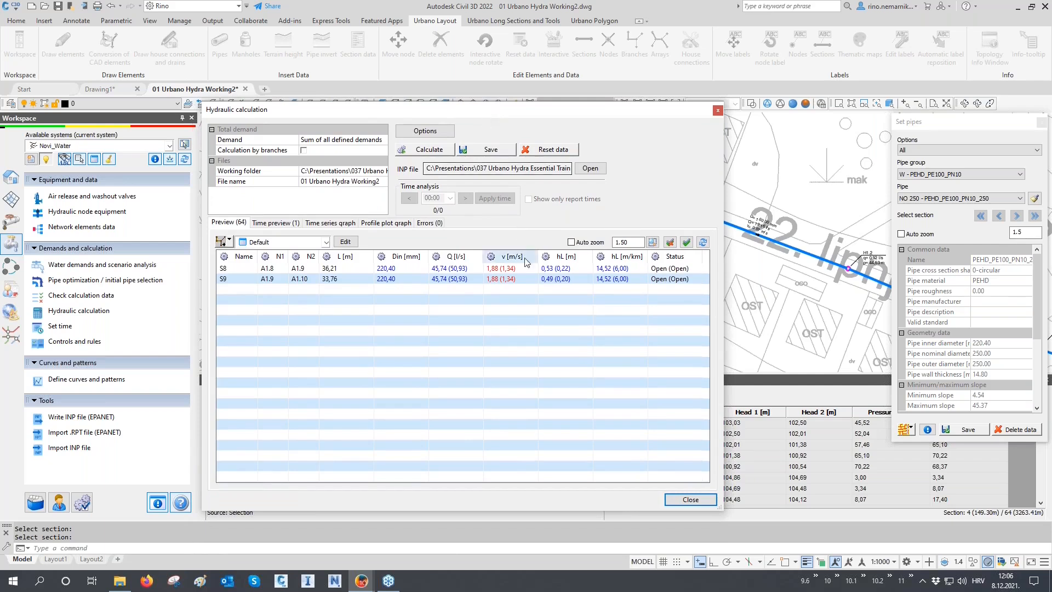
mouse_move(513, 113)
left_mouse_down()
mouse_move(513, 485)
mouse_move(482, 99)
left_mouse_up()
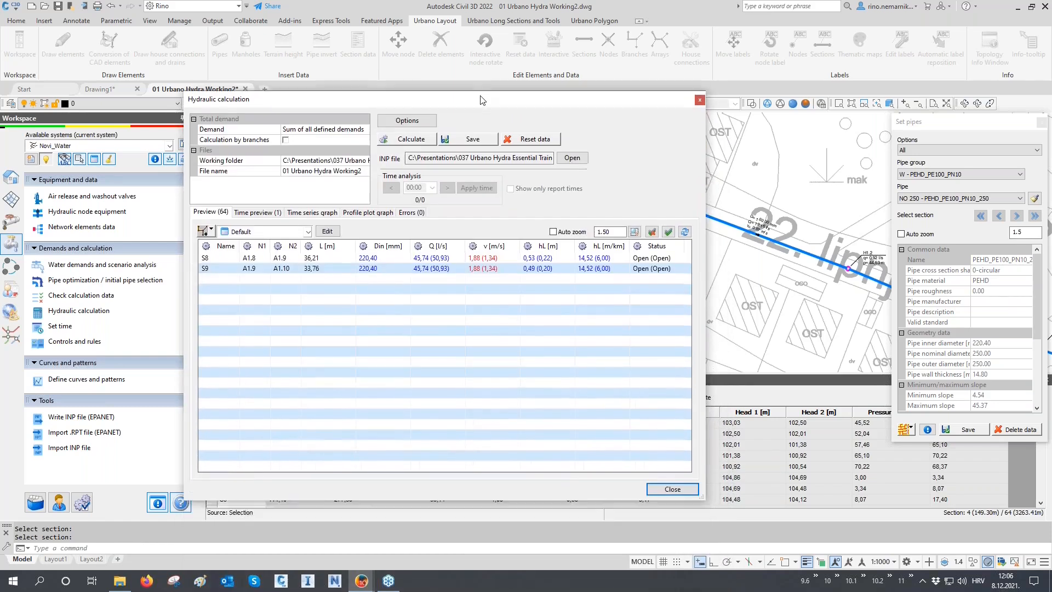
- Save the recalculated hydraulic results and check the updated velocities of sections S8 to S11 in the preview table
left_click(470, 135)
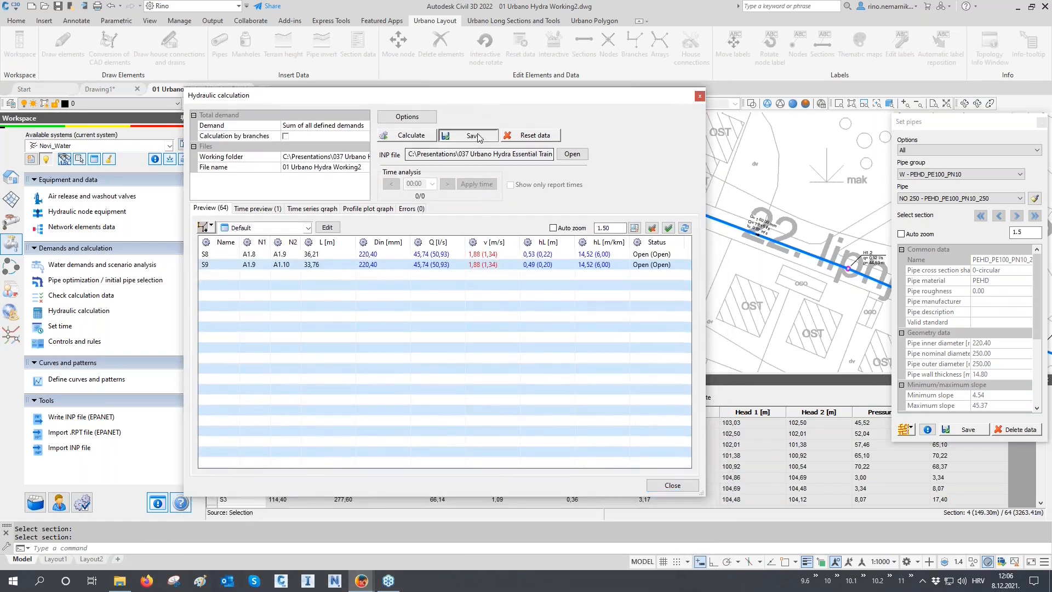
left_click(669, 486)
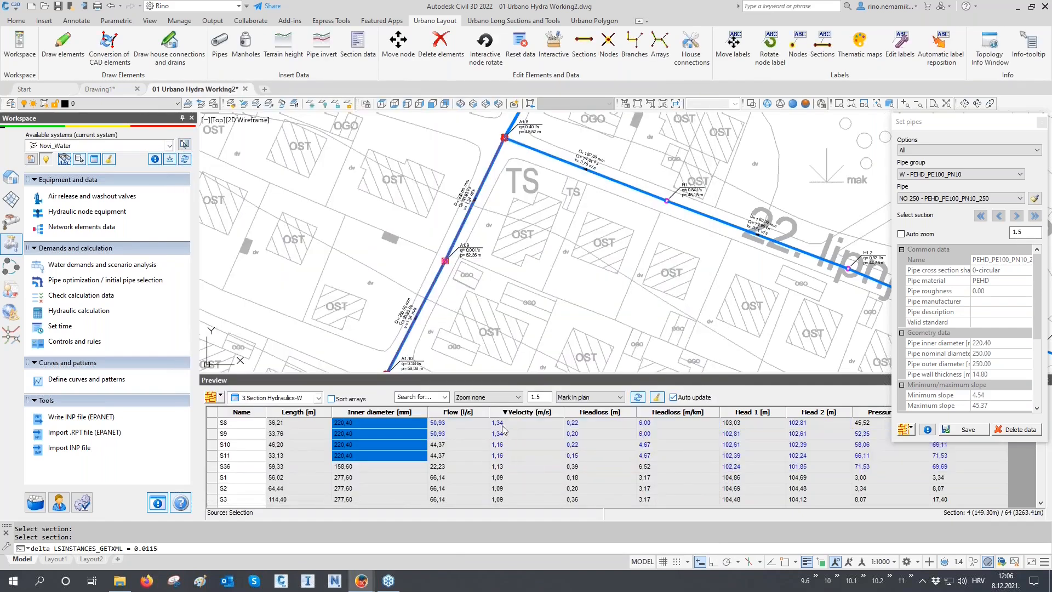
left_click(514, 454)
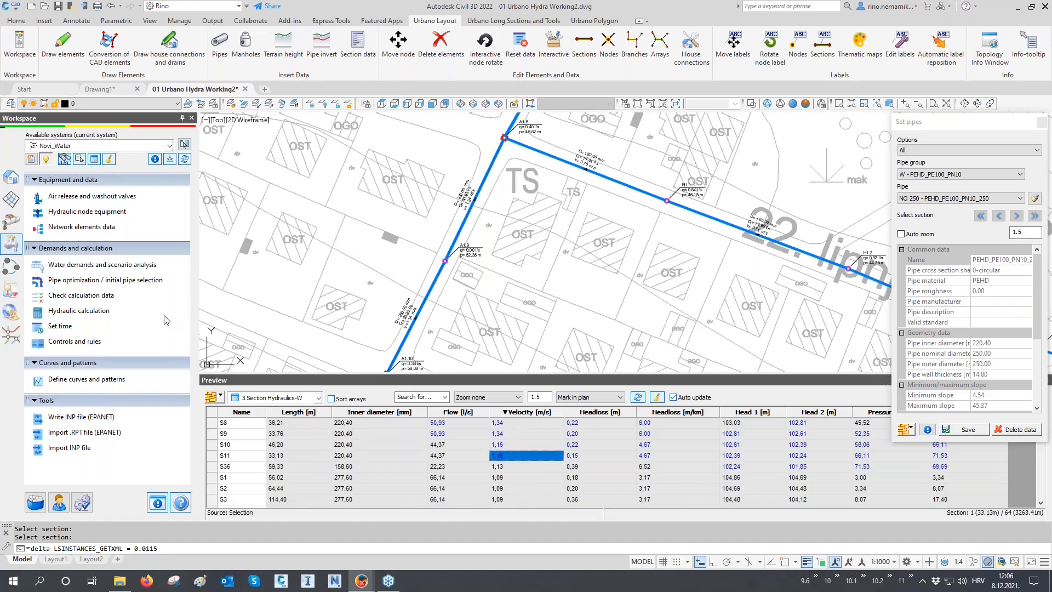
- Check the velocity validation limits in the definition of the 3 Section Hydraulics-W preview without changing them
left_click(11, 177)
left_click(105, 260)
right_click(104, 259)
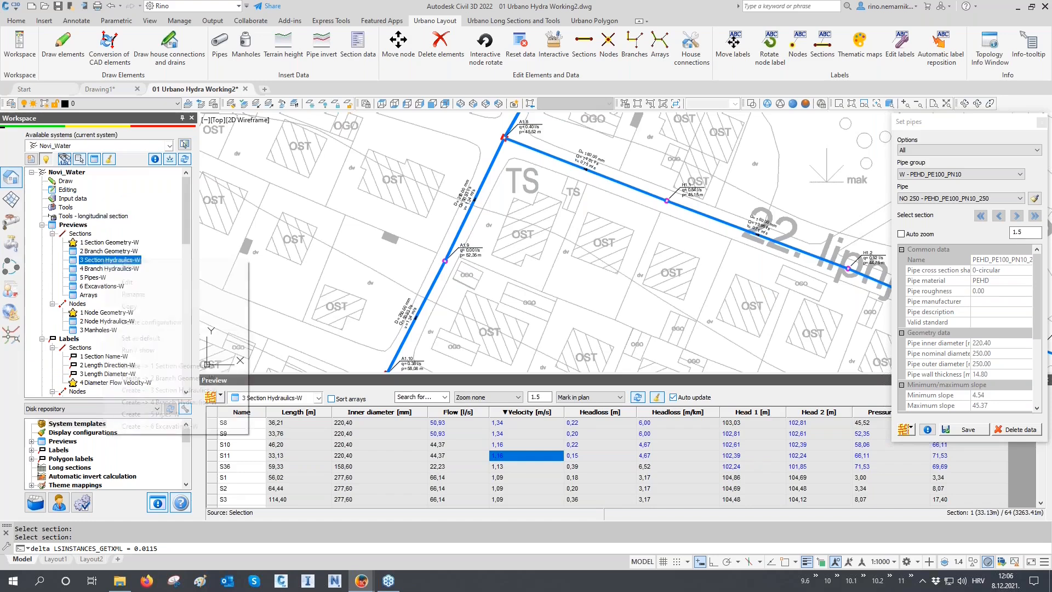
left_click(127, 282)
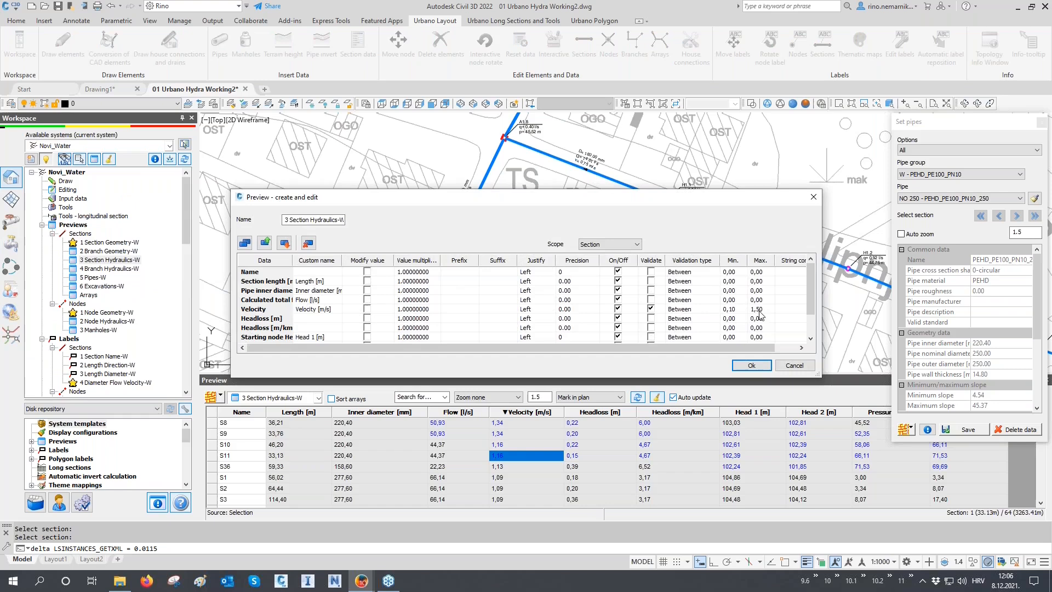
left_click(813, 196)
- Re-sort the sections by descending velocity and mark the fastest section, S8, in plan
left_click(530, 412)
left_click(530, 412)
left_click(531, 422)
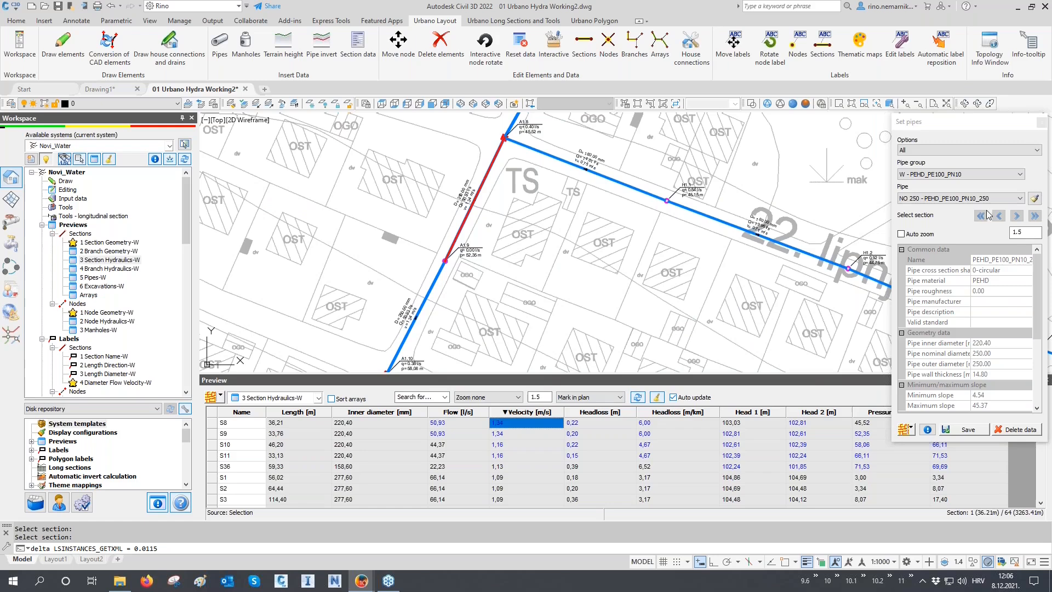
- Close the pipe assignment and section preview windows, and regenerate the drawing to show the whole network
left_click(1041, 122)
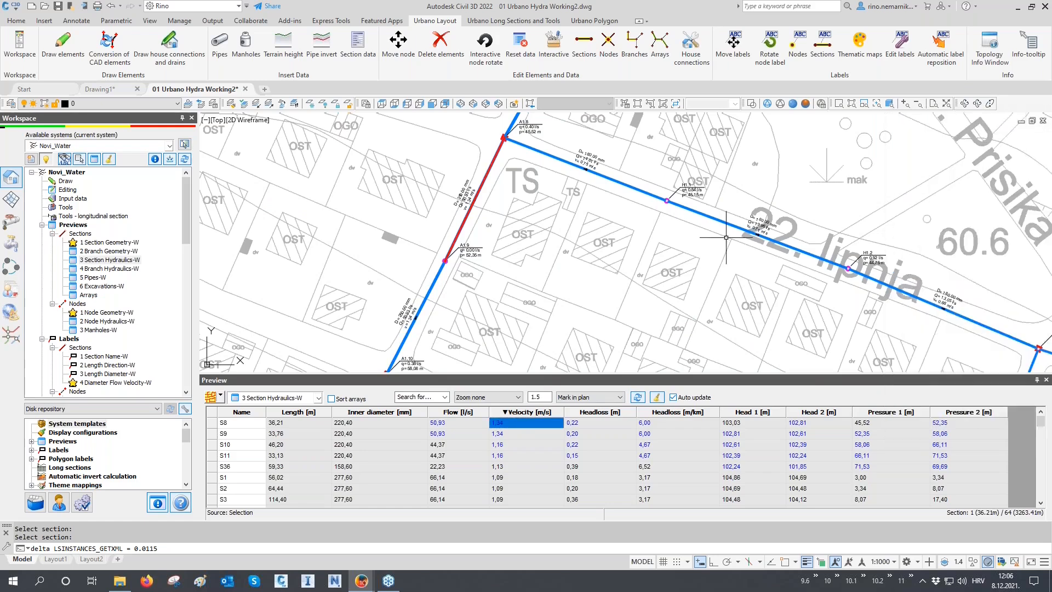
left_click(1045, 380)
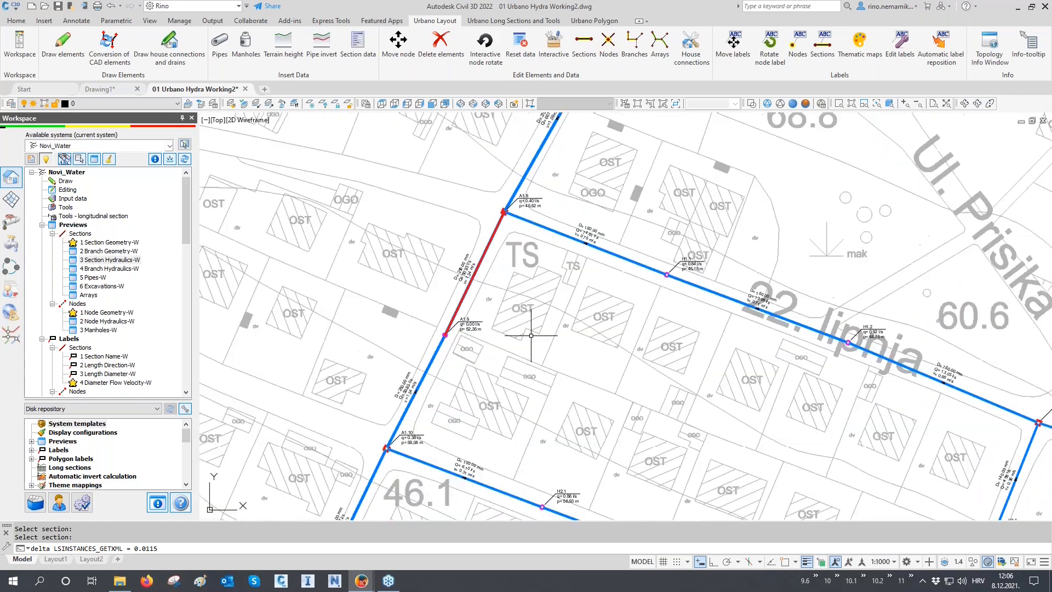
type("re")
key("Return")
scroll(391, 322, "down", 6)
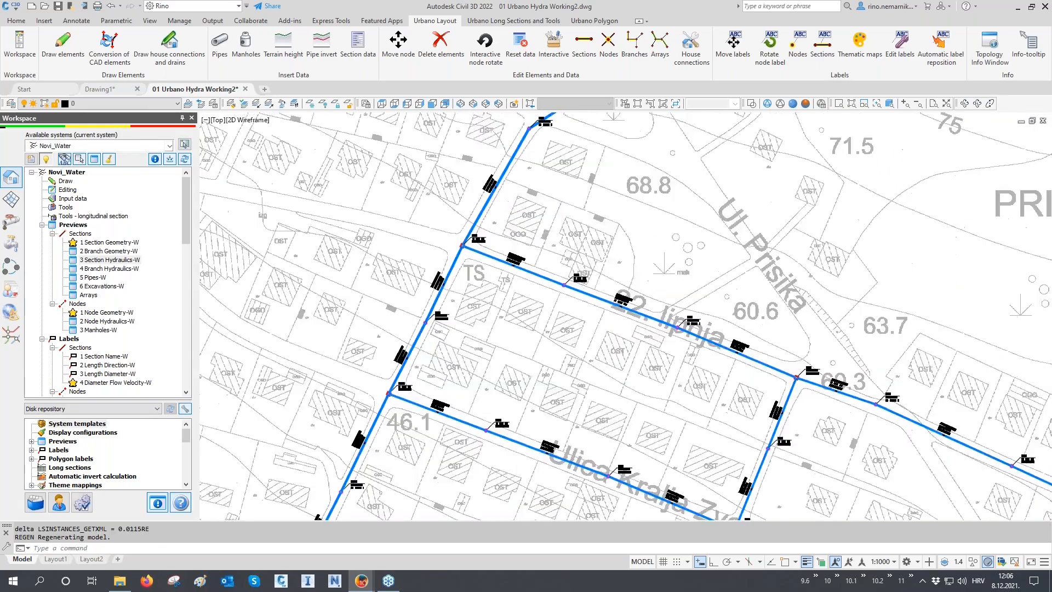
middle_click_drag(390, 321, 387, 377)
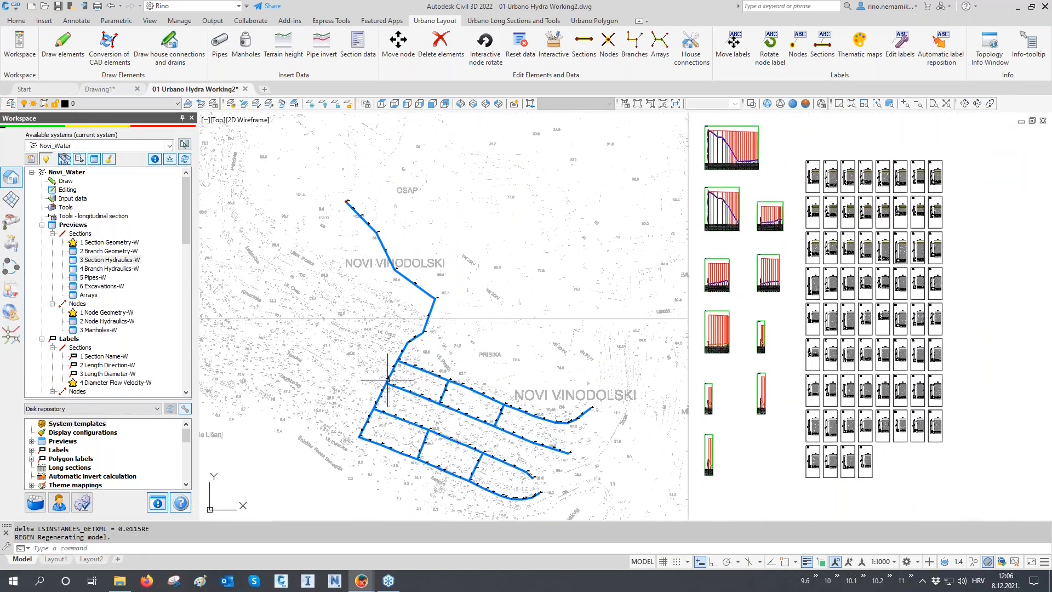
- Show the 1 Arrays-W theme mapping for the whole active system, with its legend placed in the empty area by PRISIKA
scroll(125, 320, "down", 5)
scroll(125, 319, "down", 5)
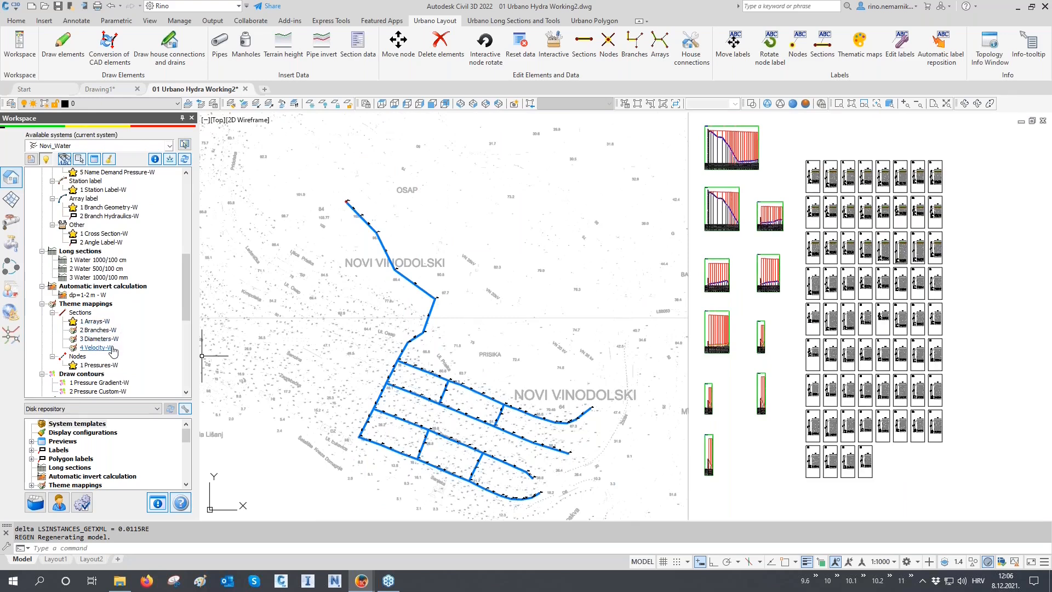
double_click(99, 324)
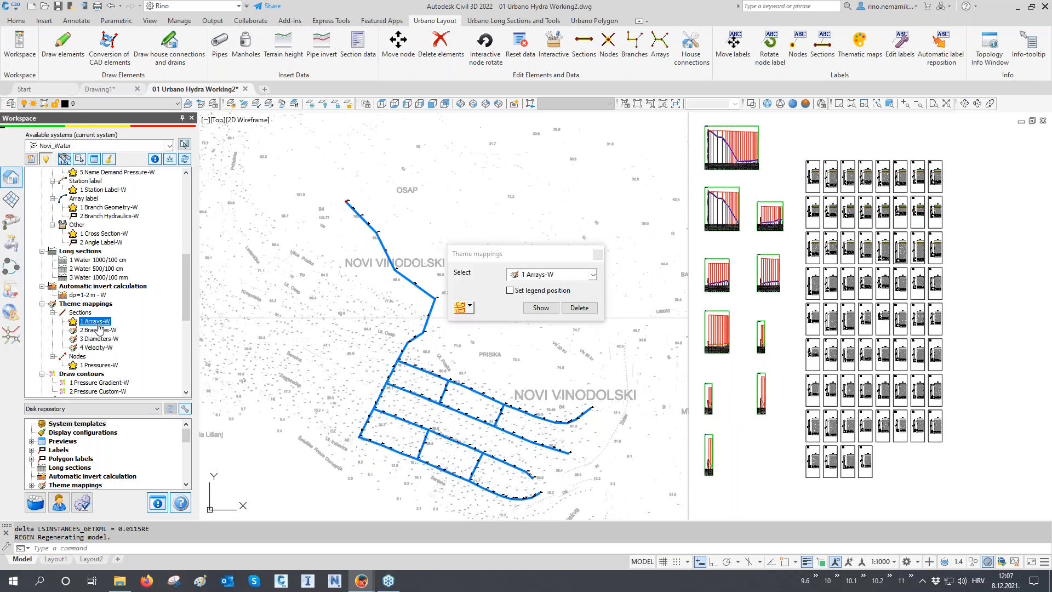
left_click_drag(496, 259, 953, 127)
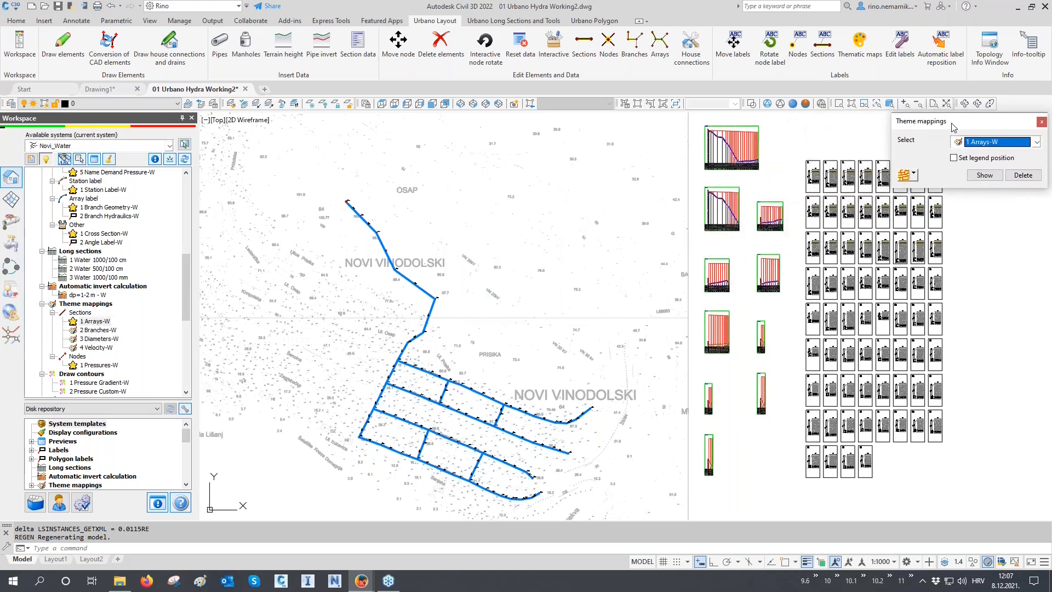
left_click(904, 175)
left_click(966, 159)
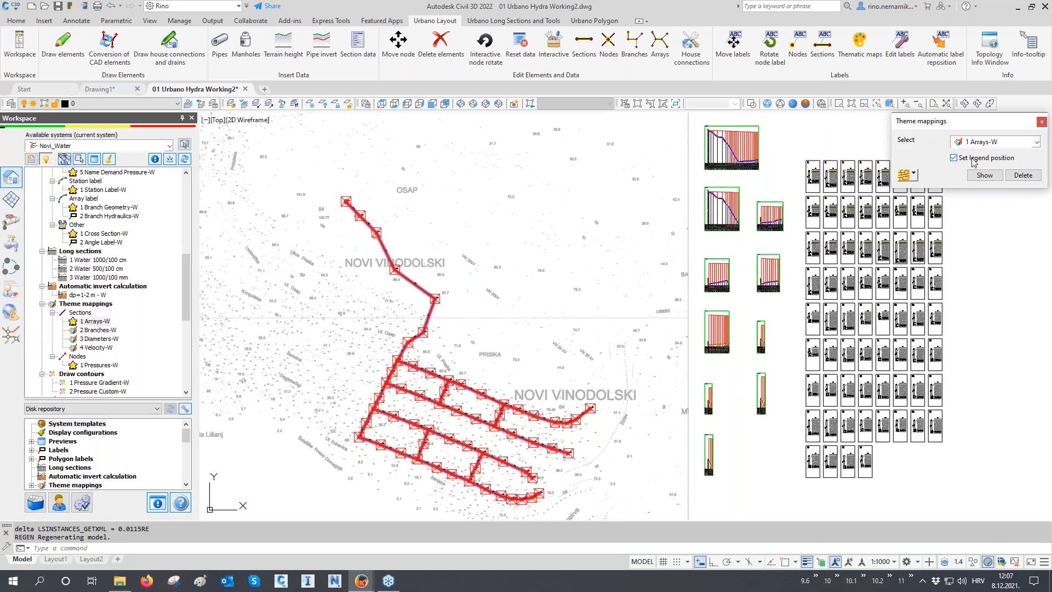
left_click(984, 174)
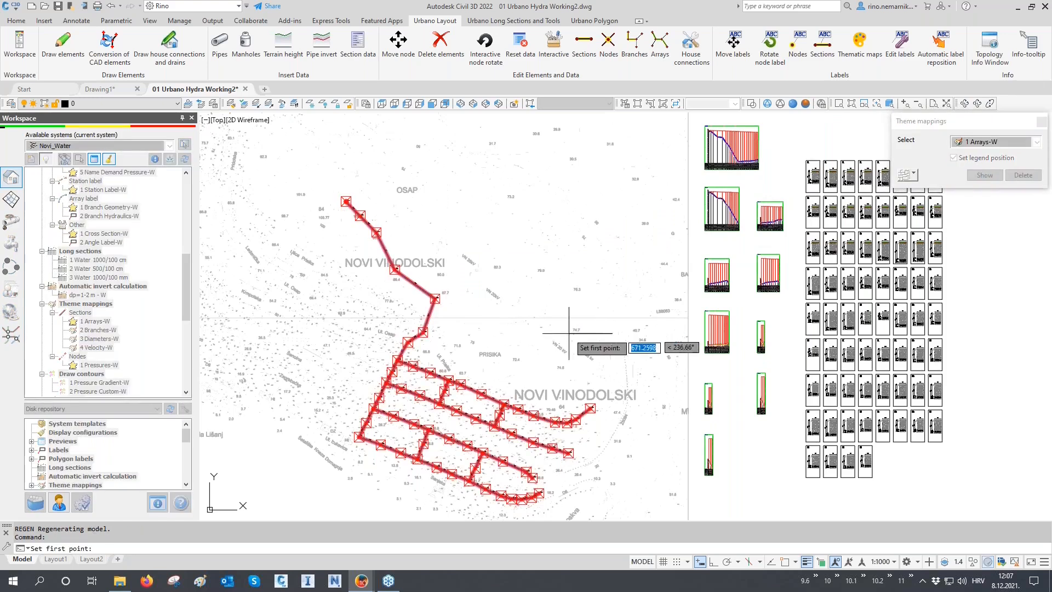
left_click(523, 328)
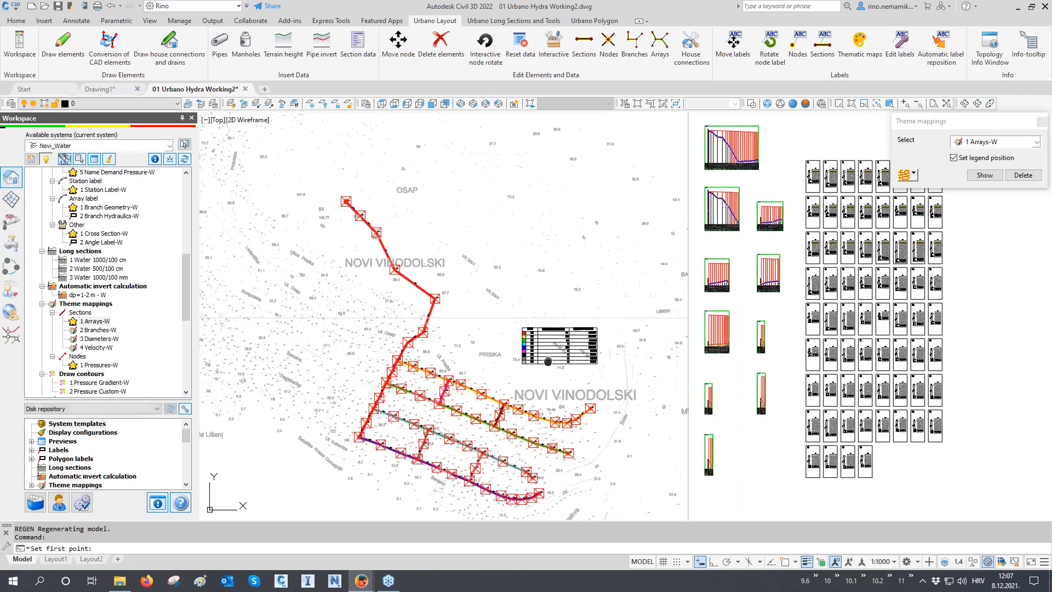
- Regenerate the drawing and examine the array colours, element counts and section lengths in the legend
type("RE")
key("Return")
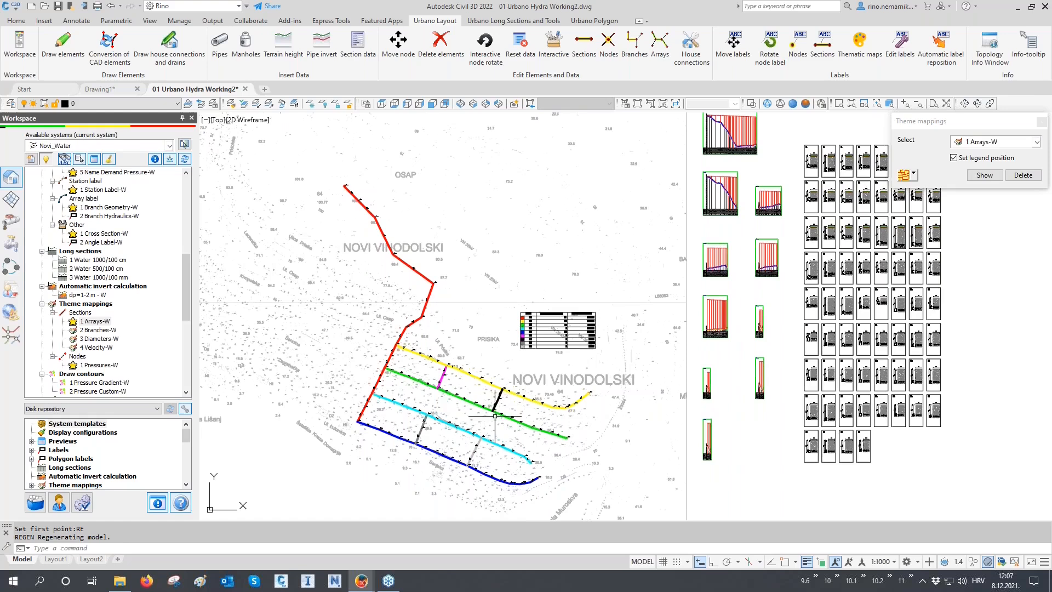
scroll(560, 323, "up", 6)
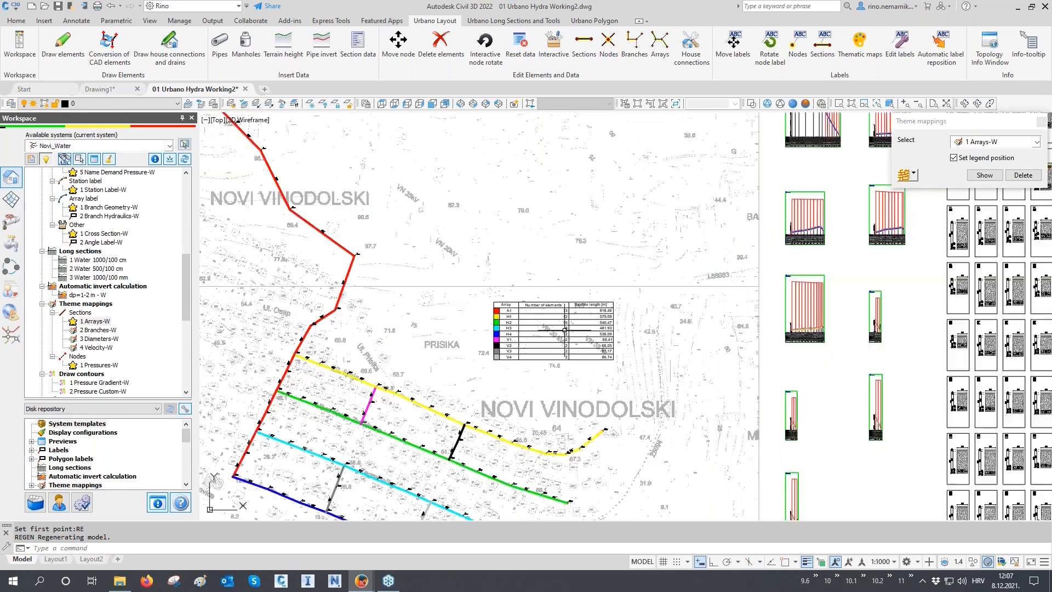
scroll(559, 323, "up", 2)
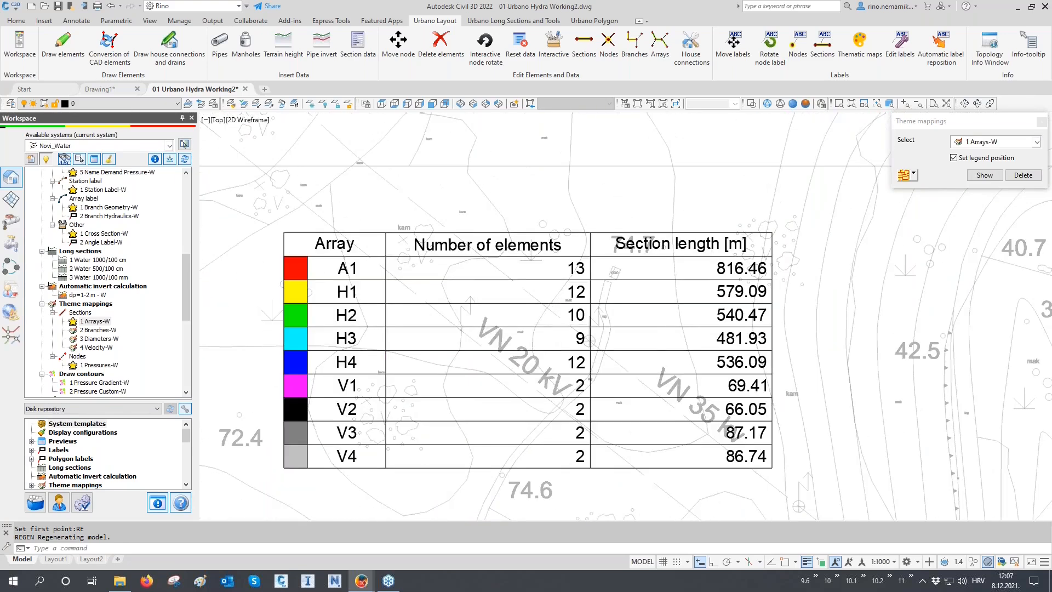
scroll(559, 324, "down", 8)
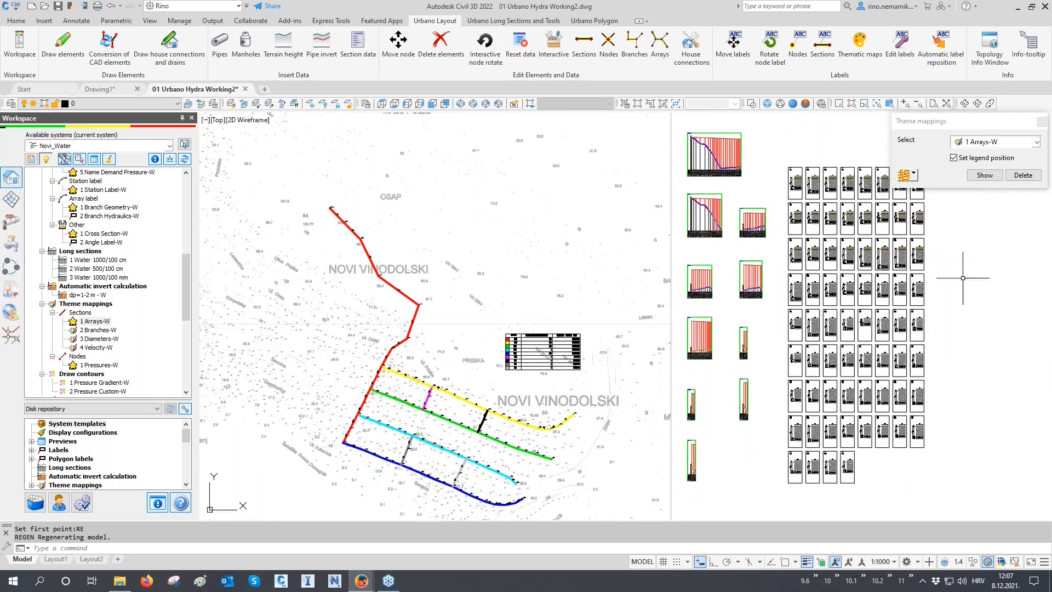
- Replace the arrays theme with the 3 Diameters-W theme mapping and place its legend in the empty area by PRISIKA
left_click(1023, 174)
left_click(991, 142)
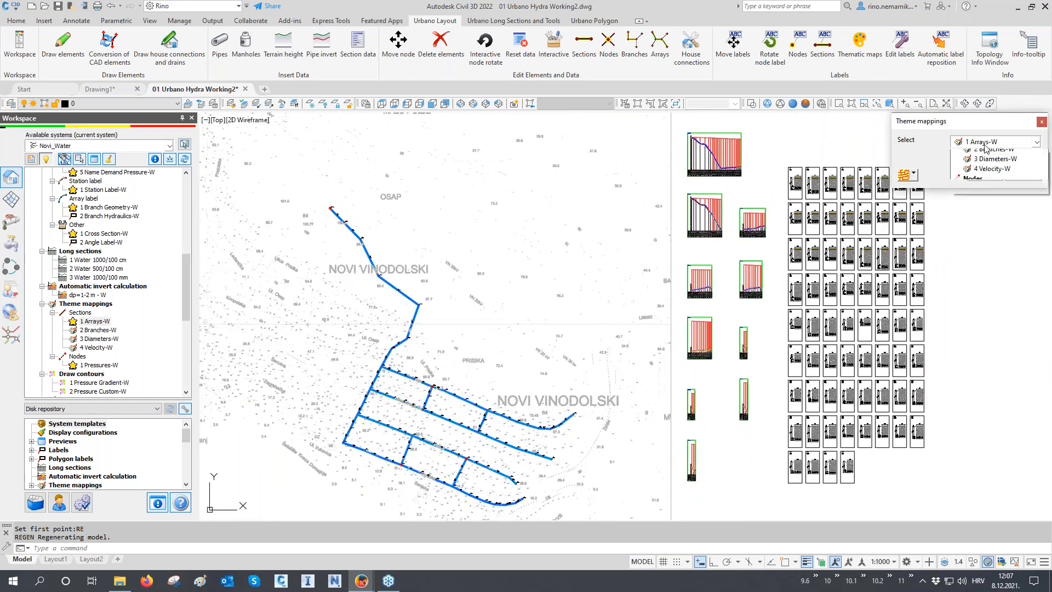
left_click(986, 179)
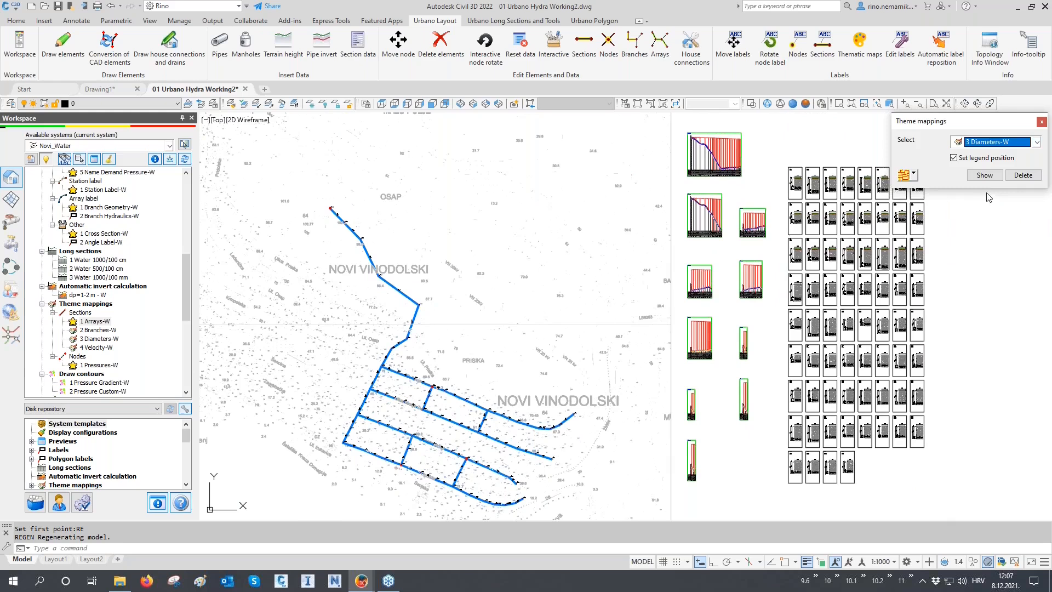
left_click(984, 175)
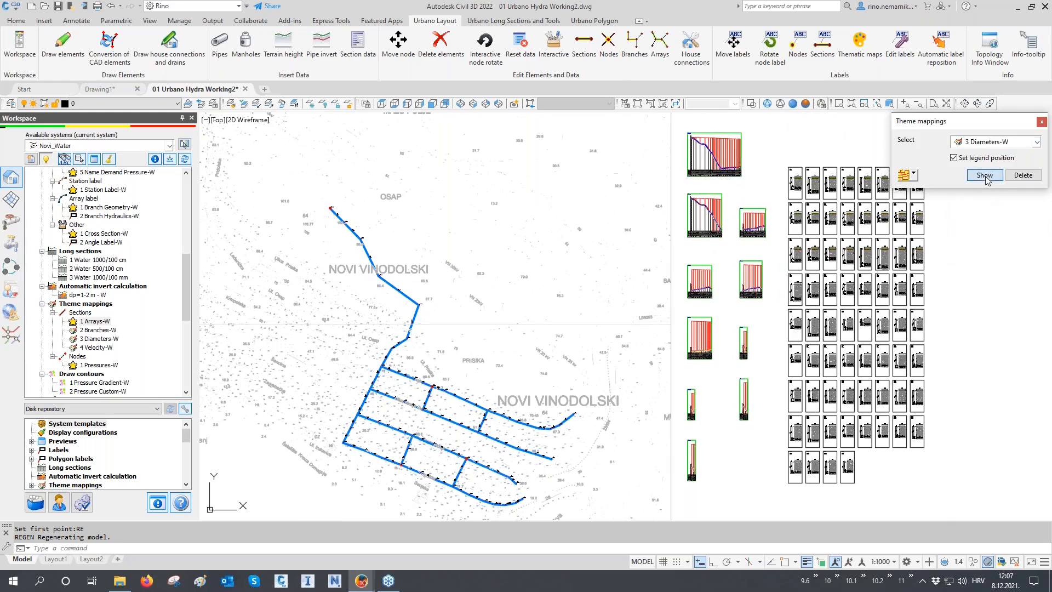
left_click(485, 332)
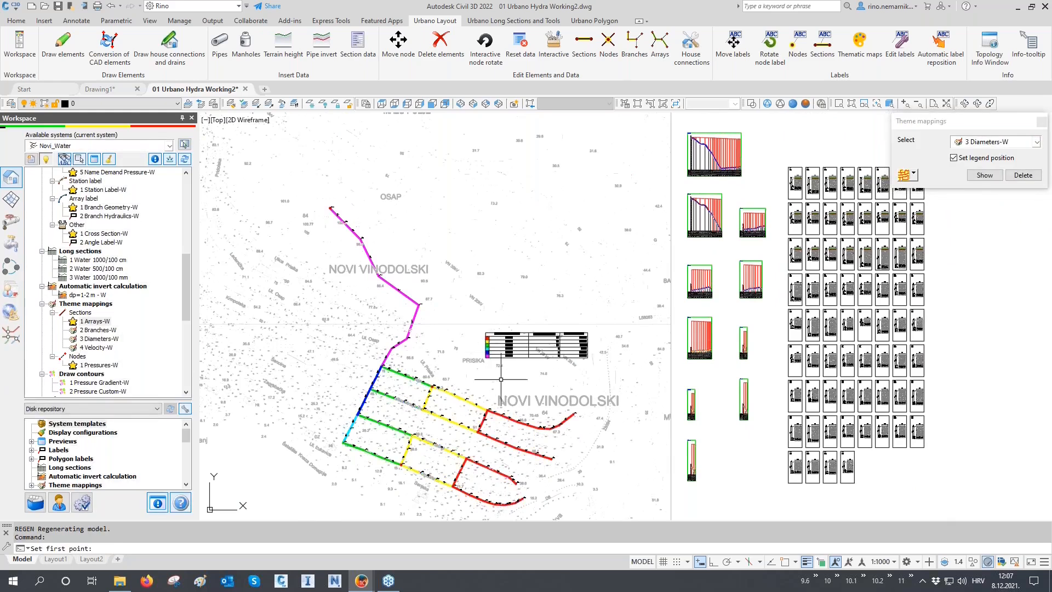
- Regenerate the drawing and examine the nominal diameters and section lengths in the diameter legend
type("RE")
key("Return")
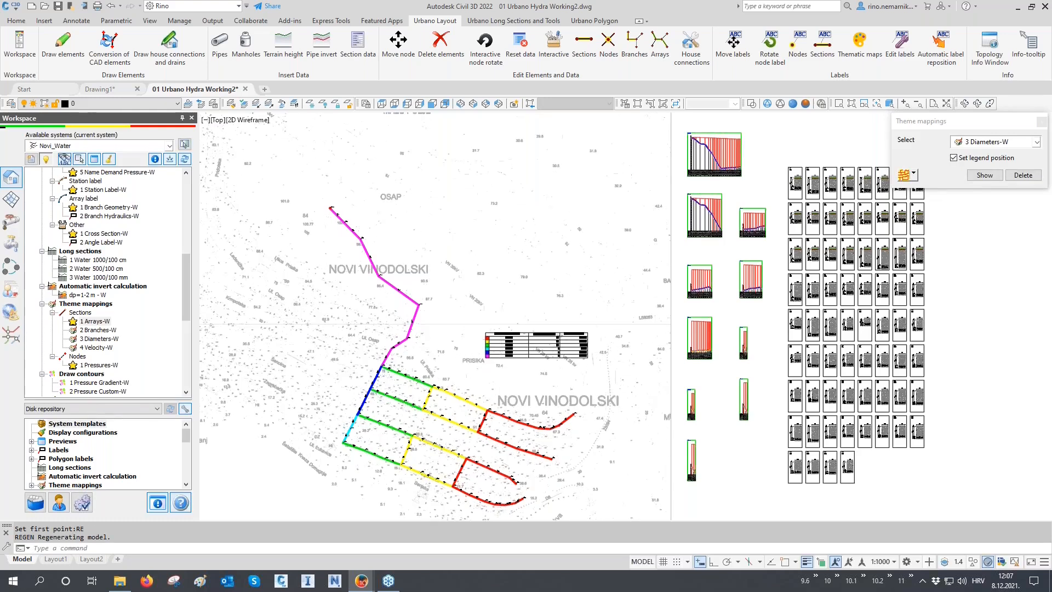
scroll(513, 343, "up", 6)
scroll(513, 342, "up", 2)
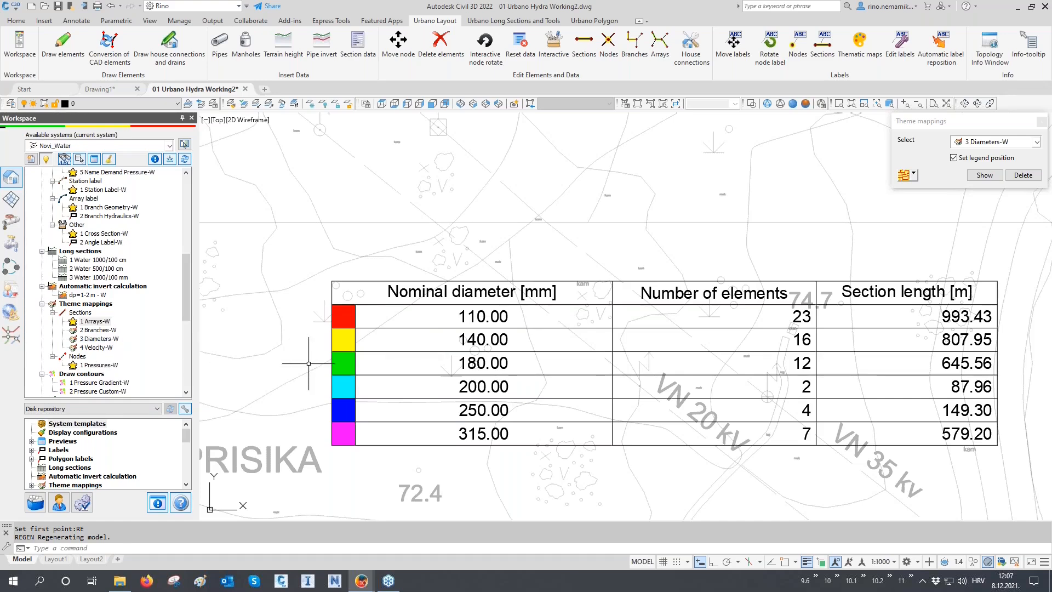
scroll(447, 242, "down", 6)
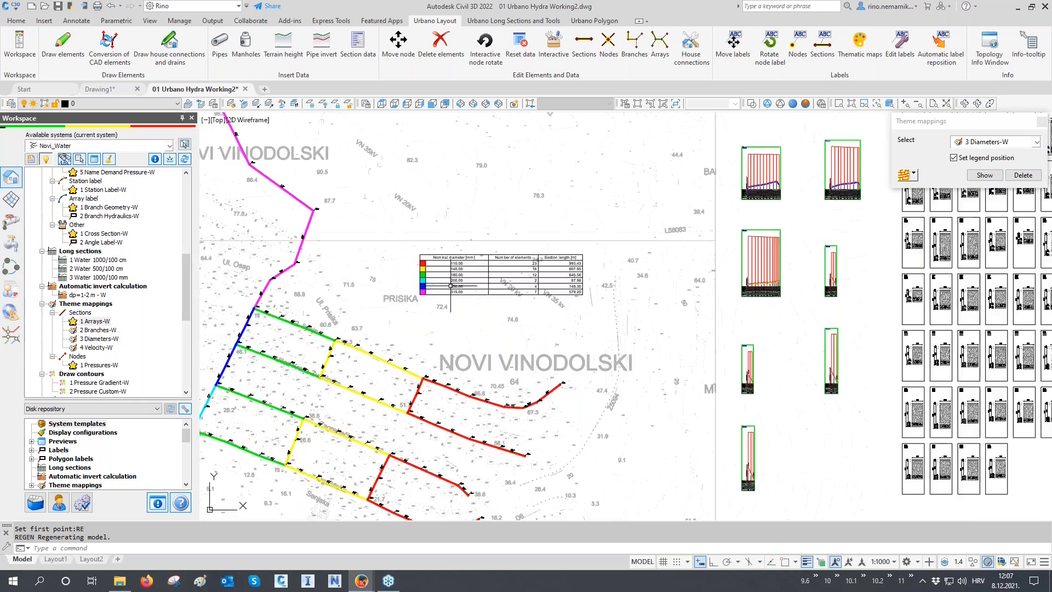
- Replace the diameters theme with the 4 Velocity-W theme mapping and place its legend in the empty area by PRISIKA
scroll(451, 286, "down", 3)
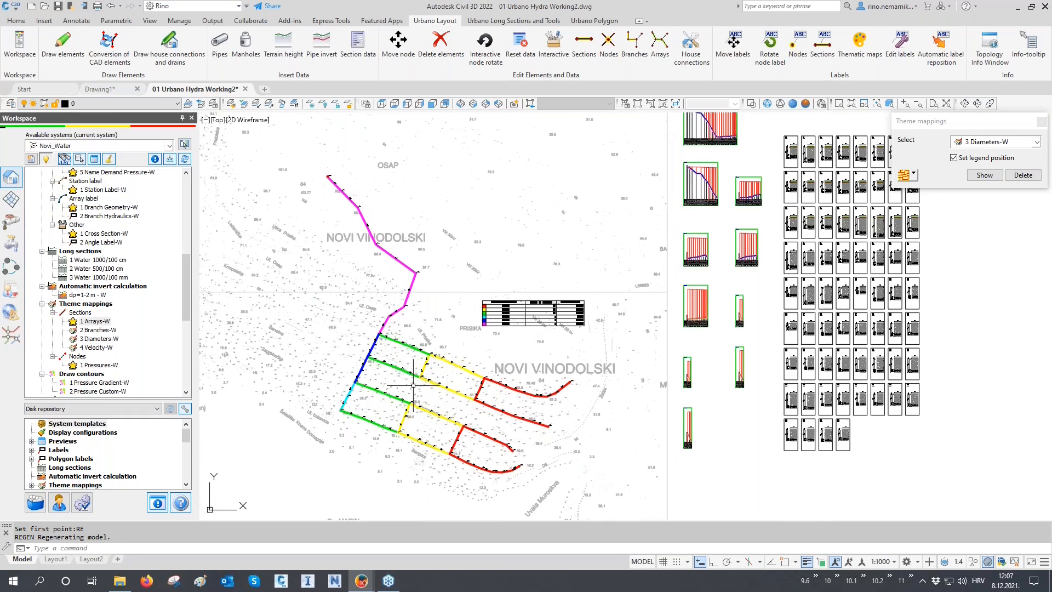
left_click(1023, 175)
left_click(989, 144)
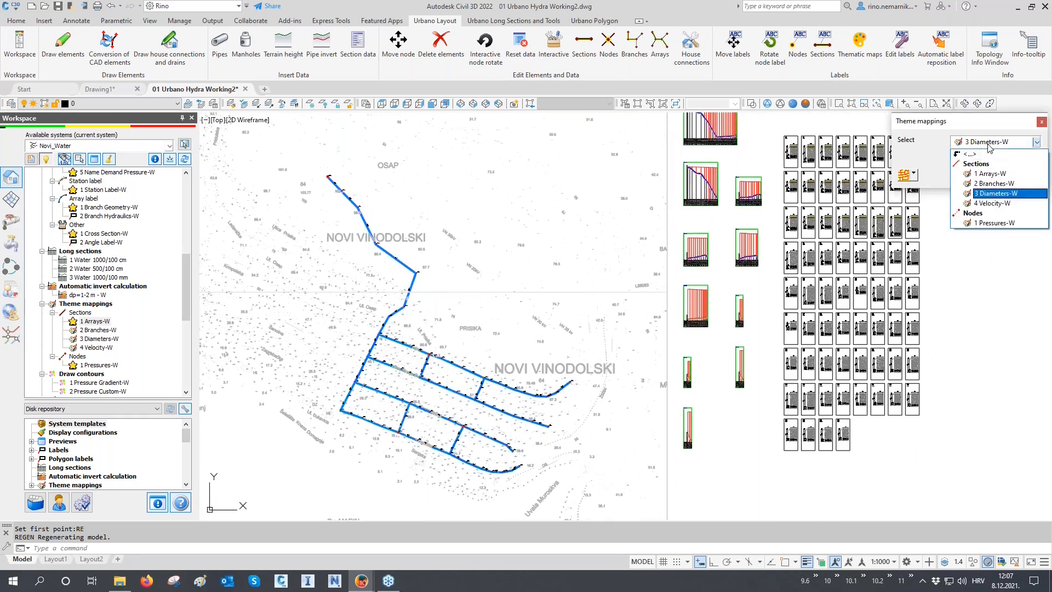
left_click(988, 205)
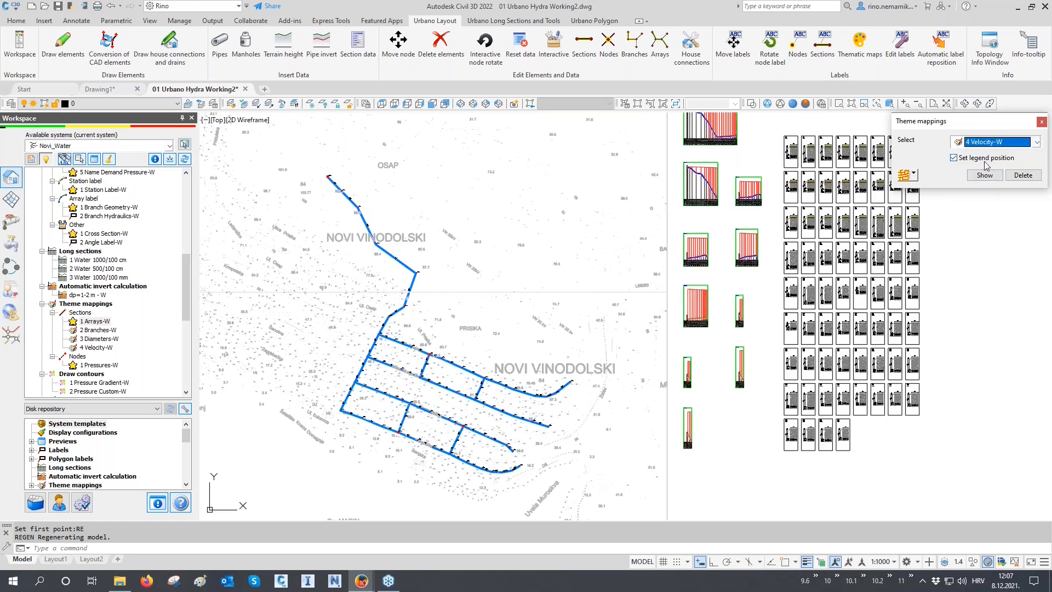
left_click(984, 175)
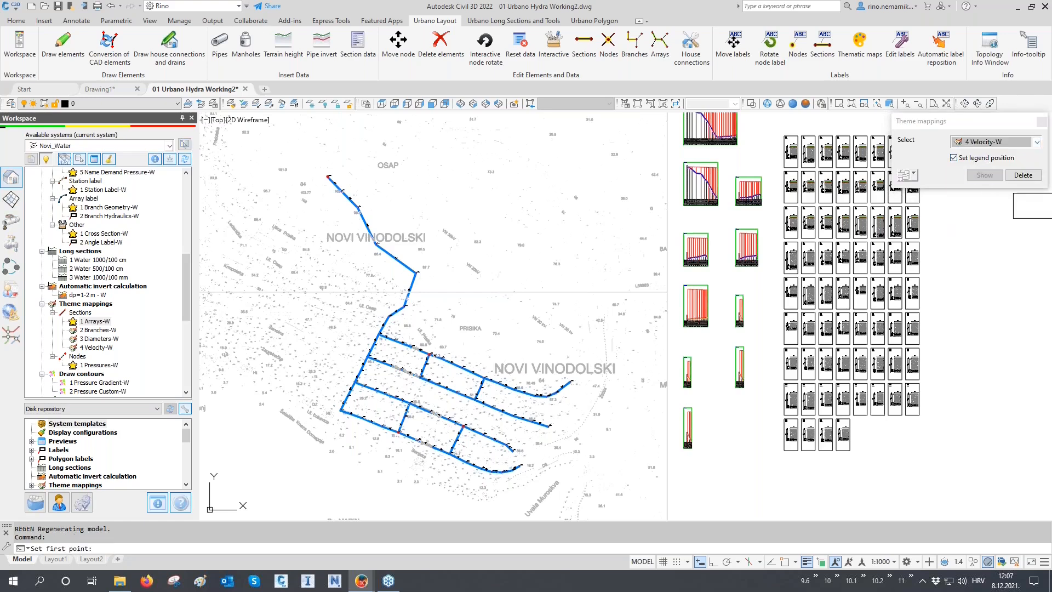
left_click(484, 306)
- Regenerate the drawing and examine the velocity ranges, element counts and section lengths in the legend against the coloured pipes
type("RE")
key("Return")
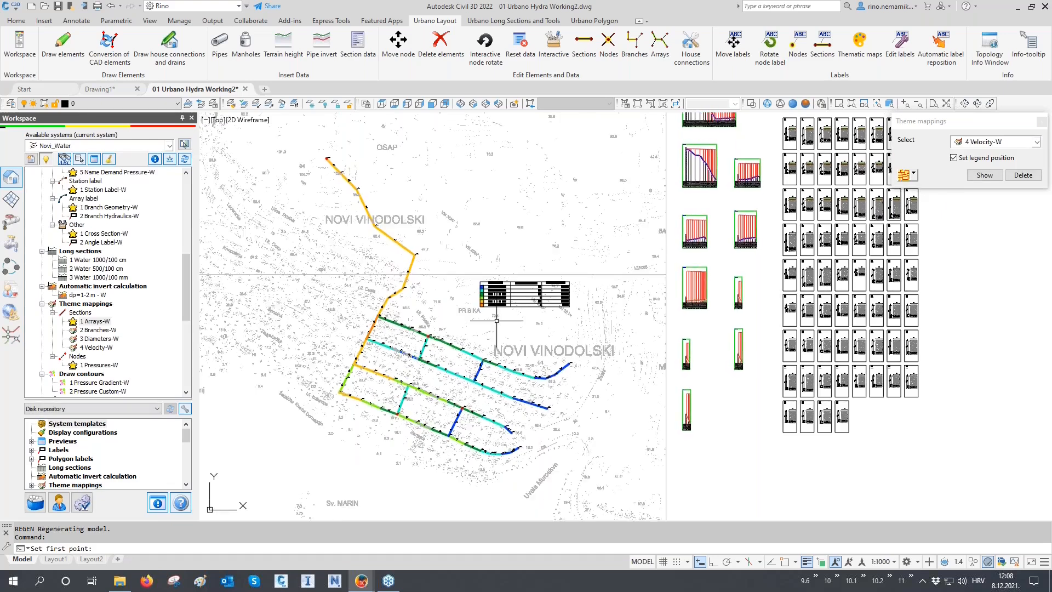
scroll(497, 320, "up", 8)
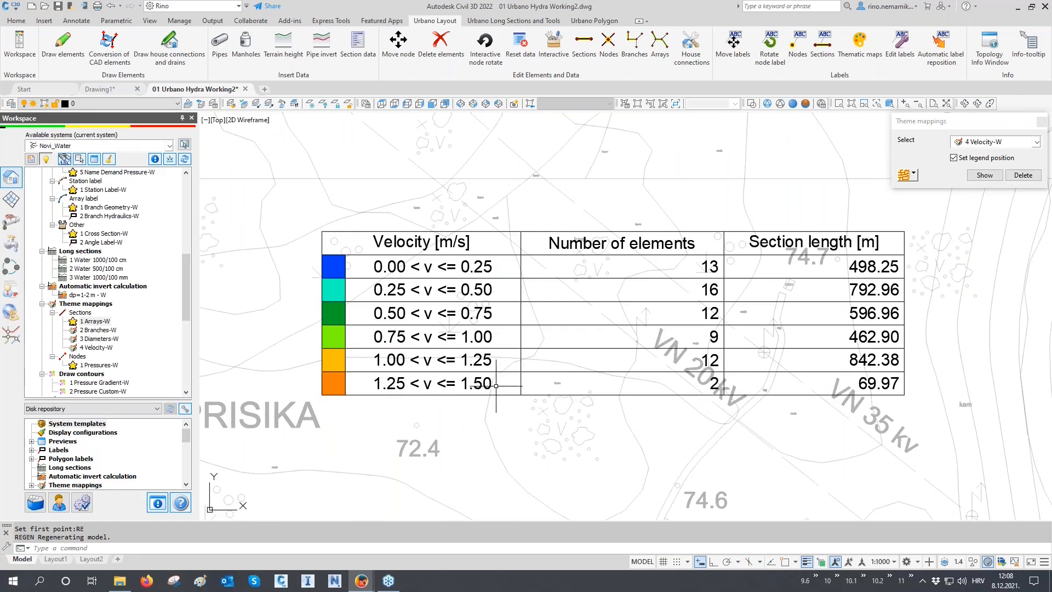
scroll(559, 350, "down", 5)
scroll(441, 357, "down", 4)
scroll(441, 357, "down", 2)
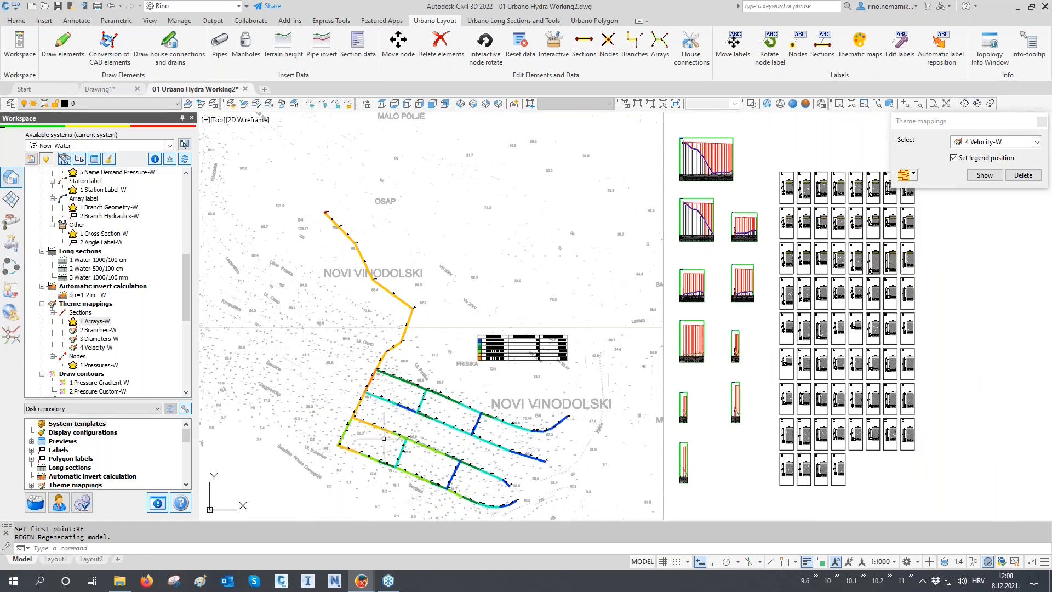
middle_click_drag(356, 308, 348, 275)
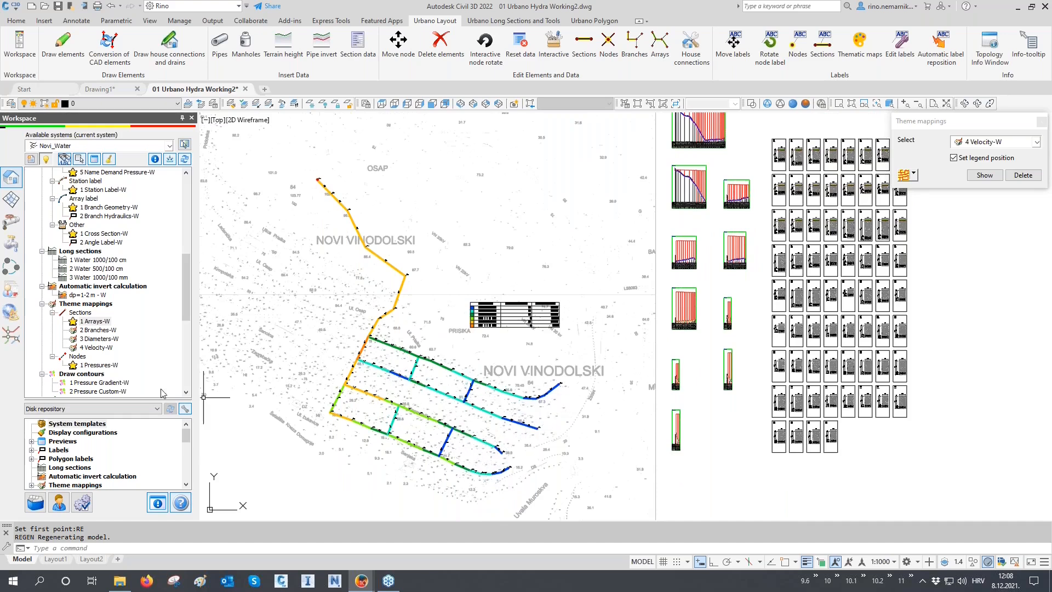
- Open the 4 Velocity-W theme mapping definition, examine its velocity ranges, colours and legend settings, and close it without changes
left_click(88, 349)
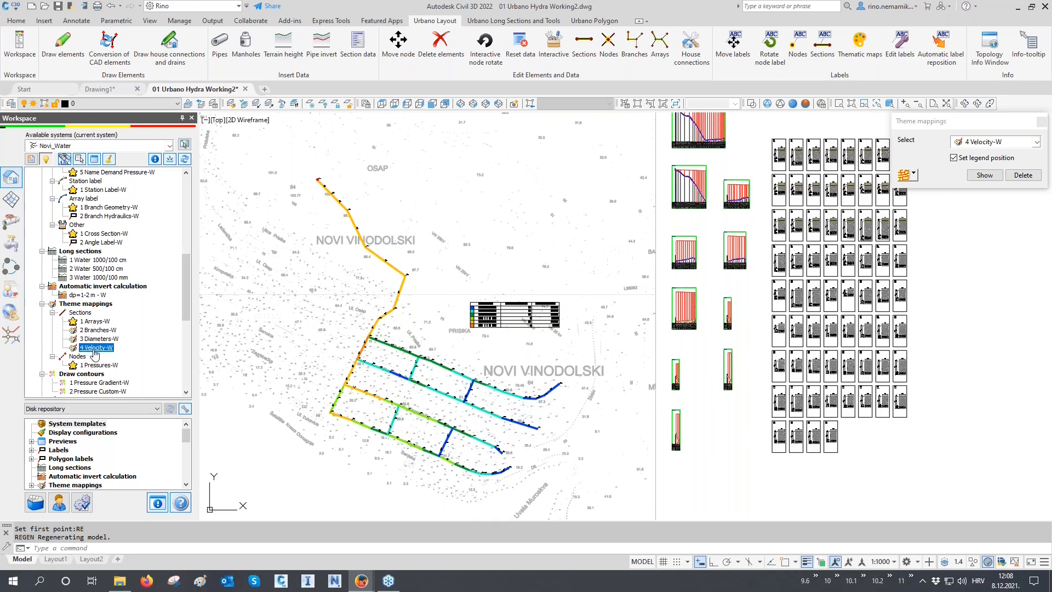
right_click(96, 354)
left_click(119, 373)
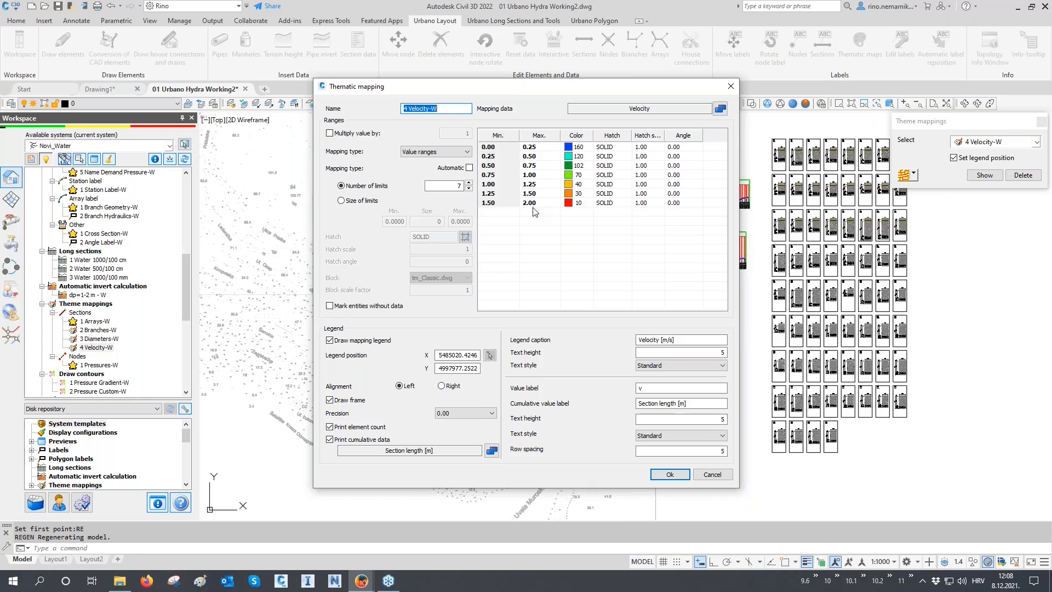
left_click(730, 87)
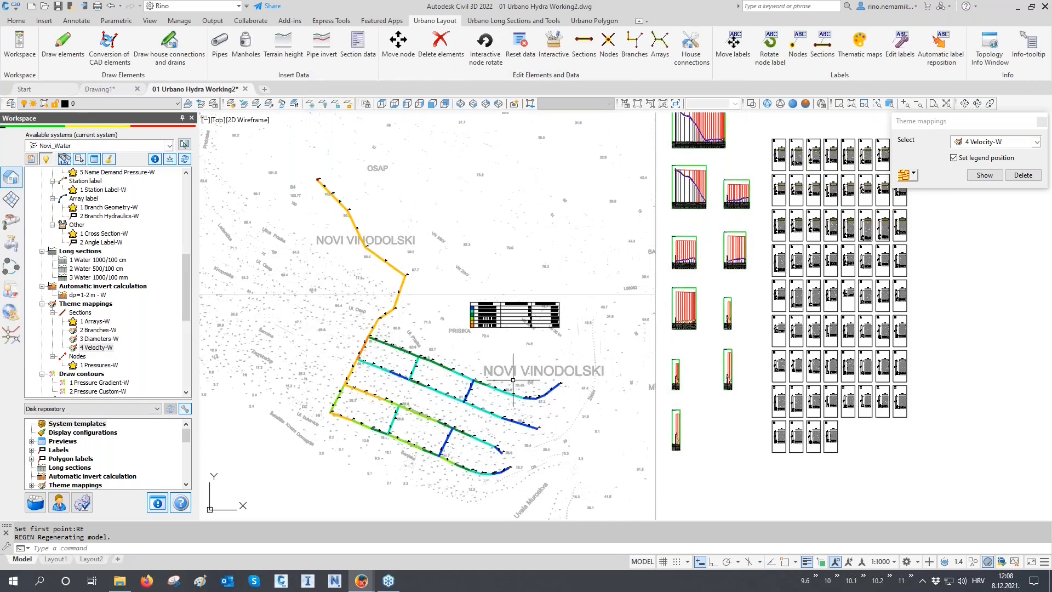
- Delete the velocity theme from the network, close the theme mappings tool and save the drawing
left_click(1023, 175)
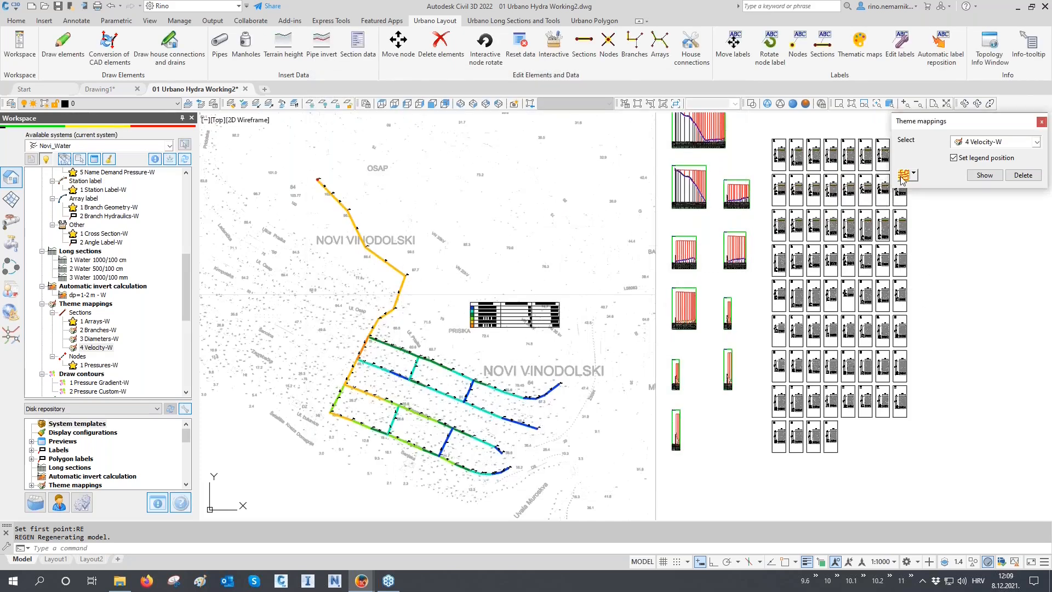
left_click(1041, 121)
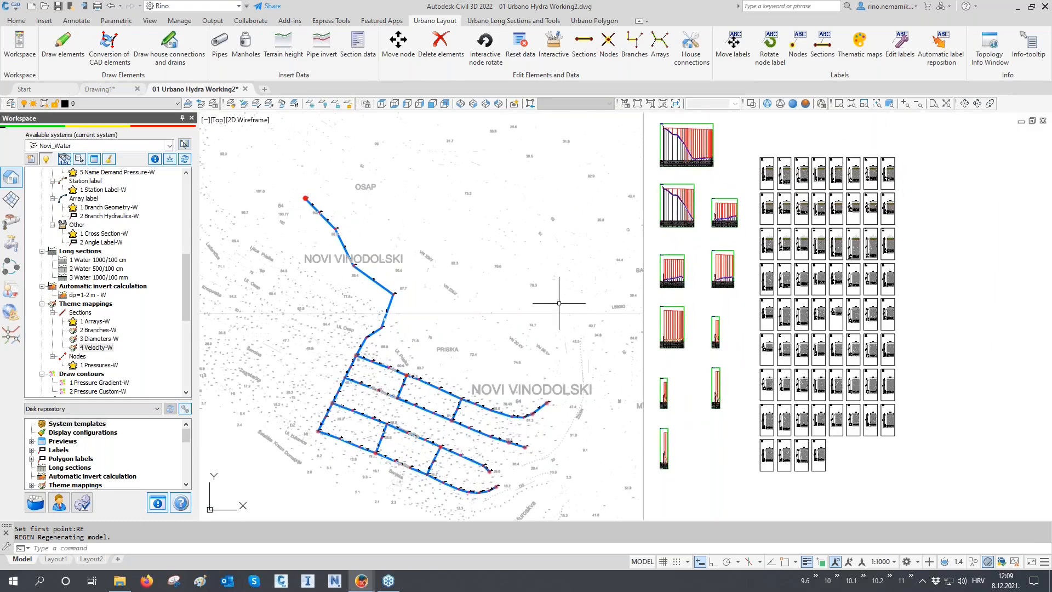
key("ctrl+s")
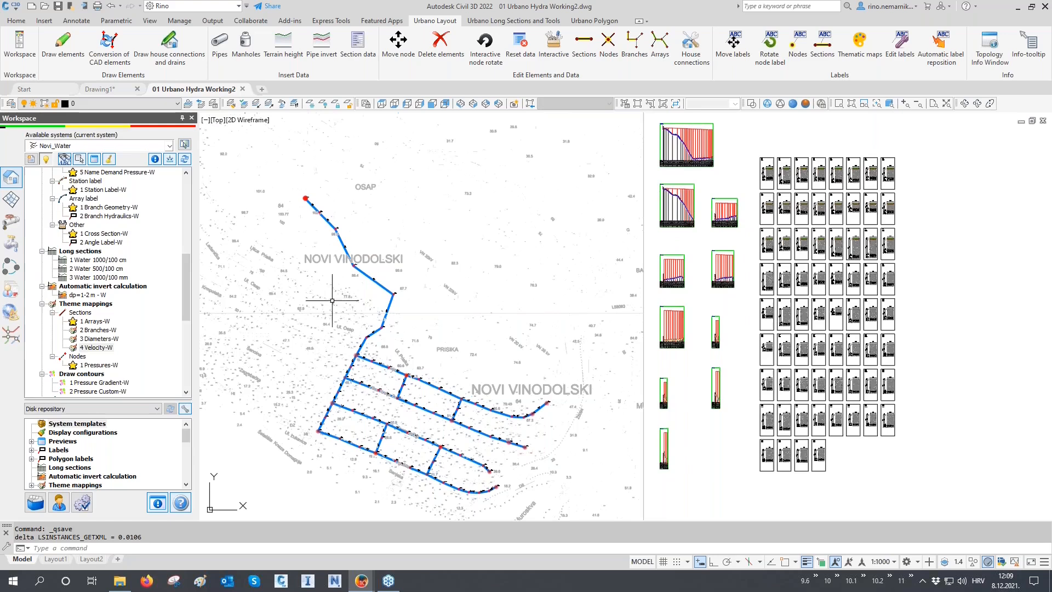
- Open the pipe optimization / initial pipe selection tool and add a configuration named Transport pipeline
left_click(10, 243)
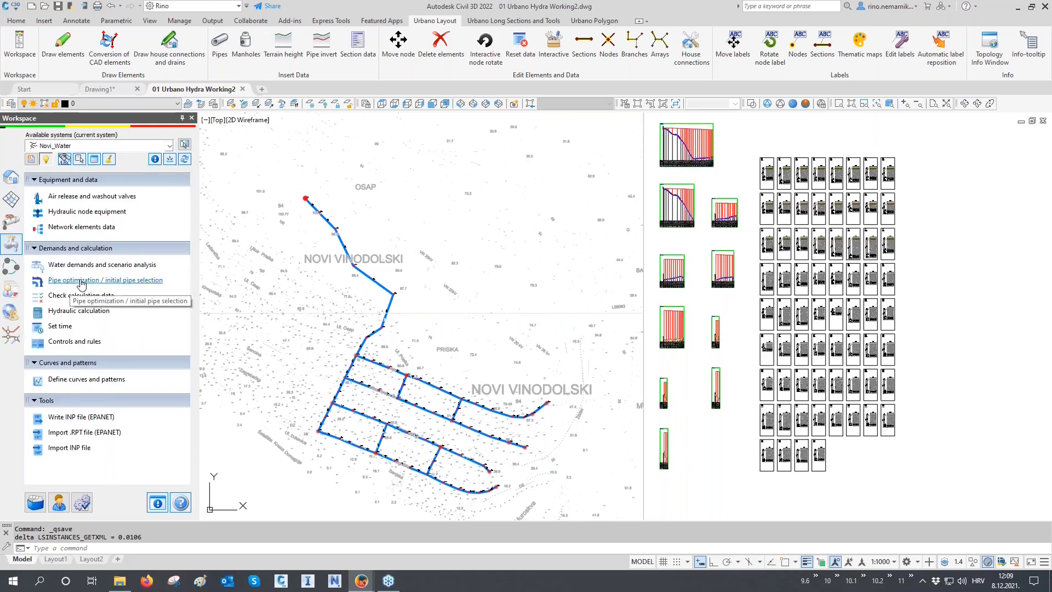
left_click(164, 285)
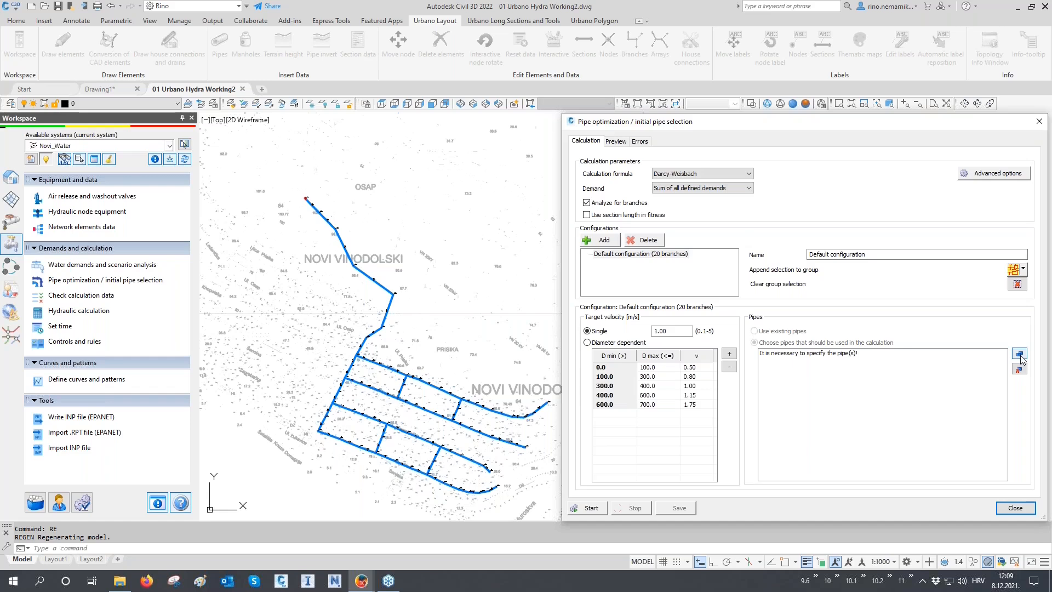
double_click(668, 330)
left_click(607, 241)
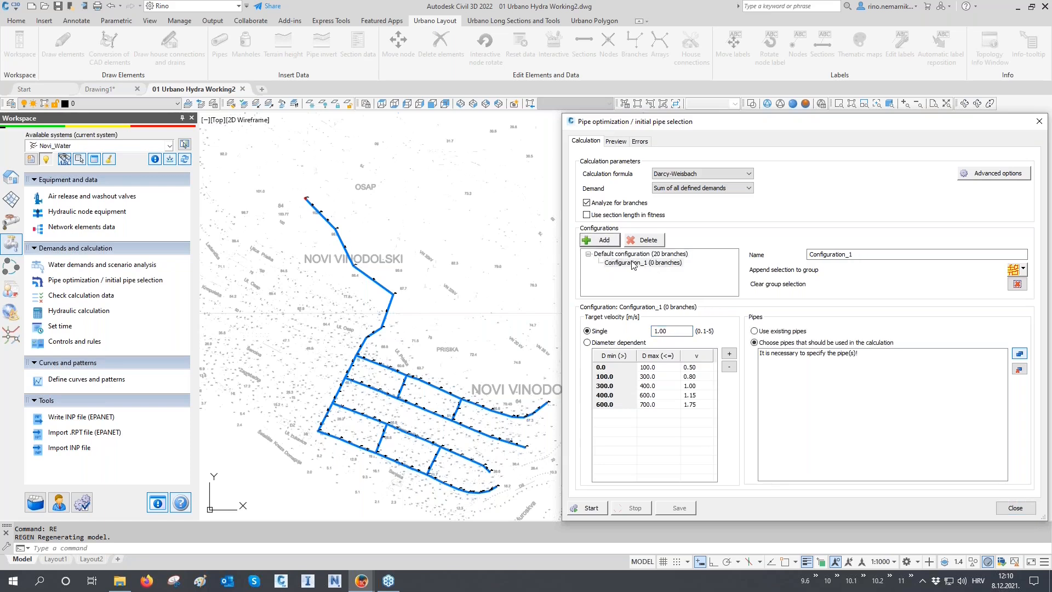
type("Transport pipeline")
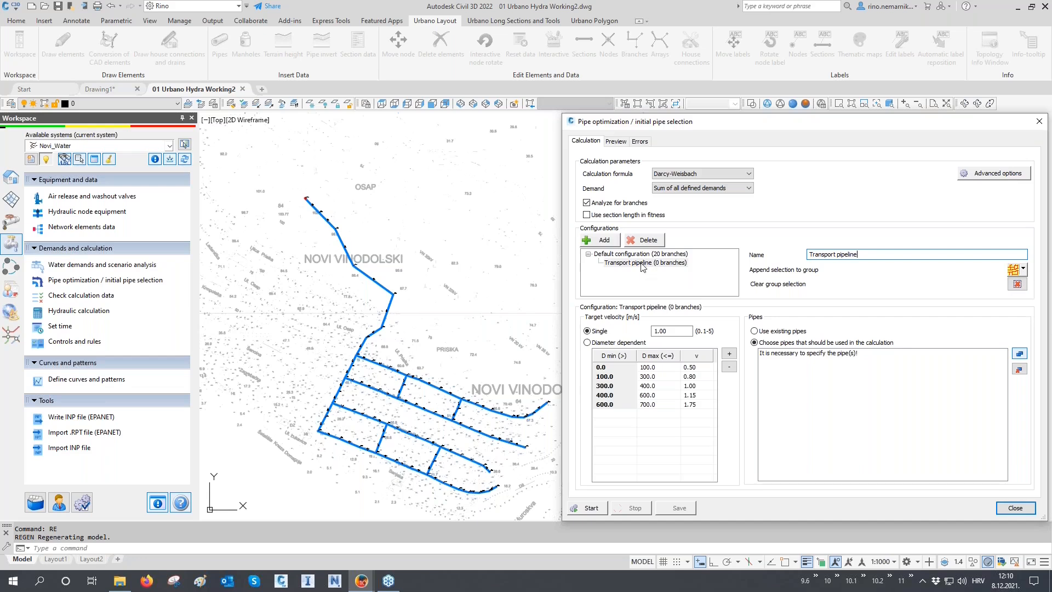
- Append the main array running from the network's upper end down to the lowest street junction to the Transport pipeline configuration
left_click(1021, 271)
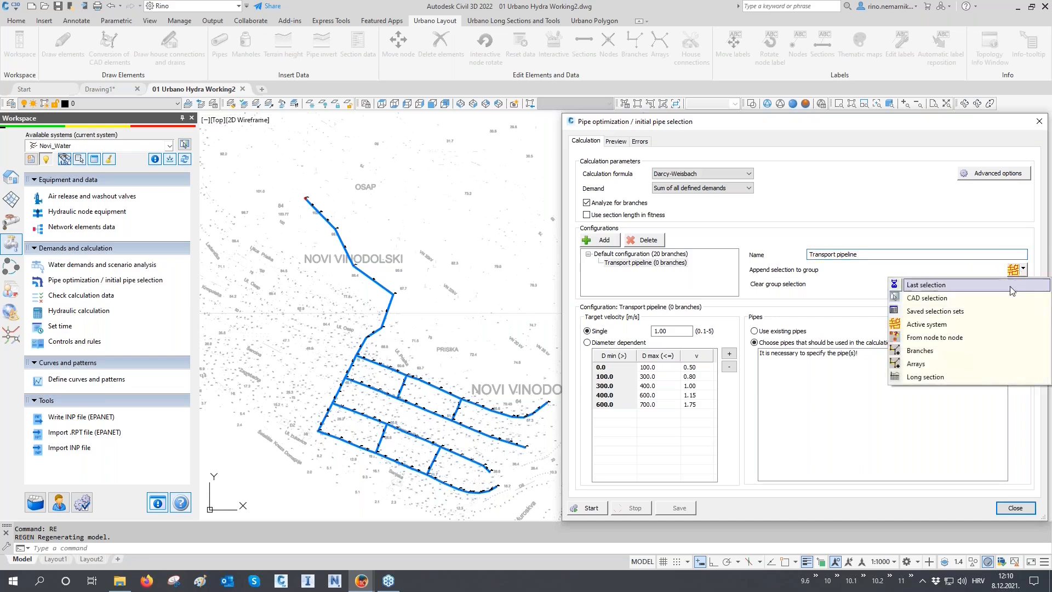
left_click(920, 363)
key("Return")
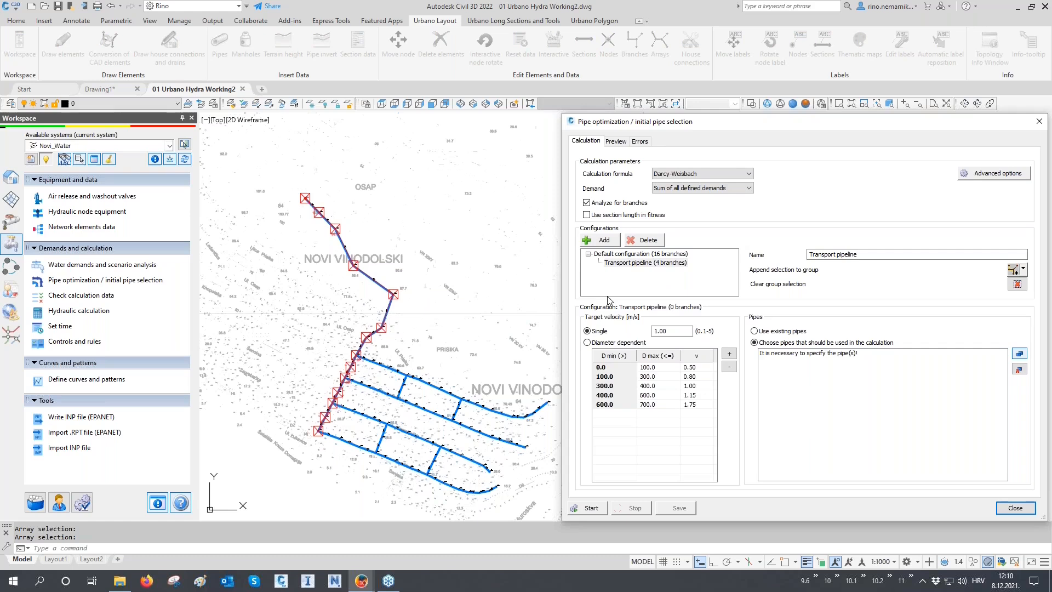
- Add a second configuration named Distribution network and append all the street arrays branching off the main pipeline to it
left_click(615, 241)
key("Tab")
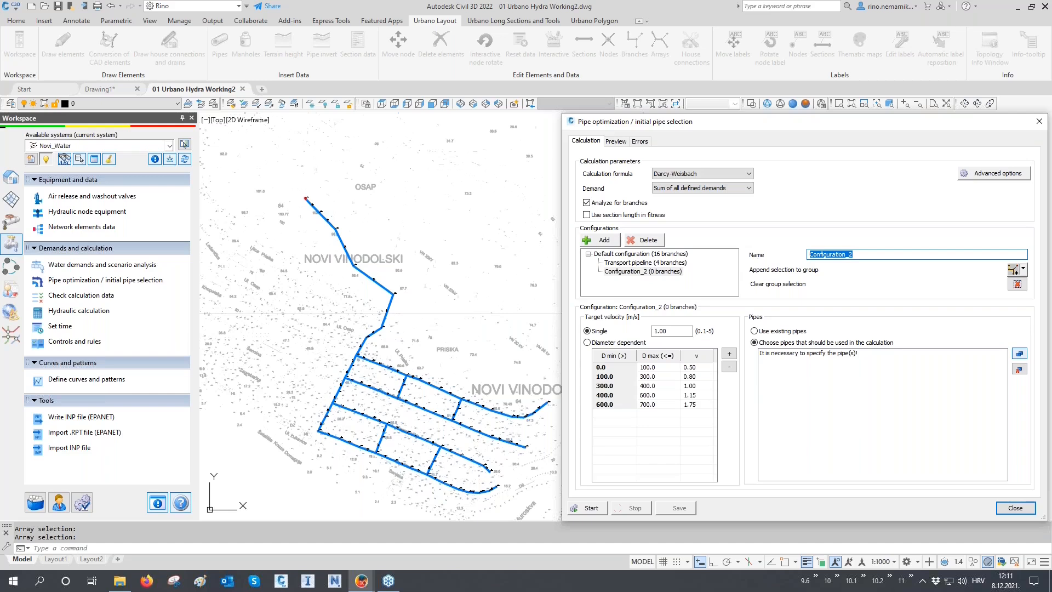
type("Distribution network")
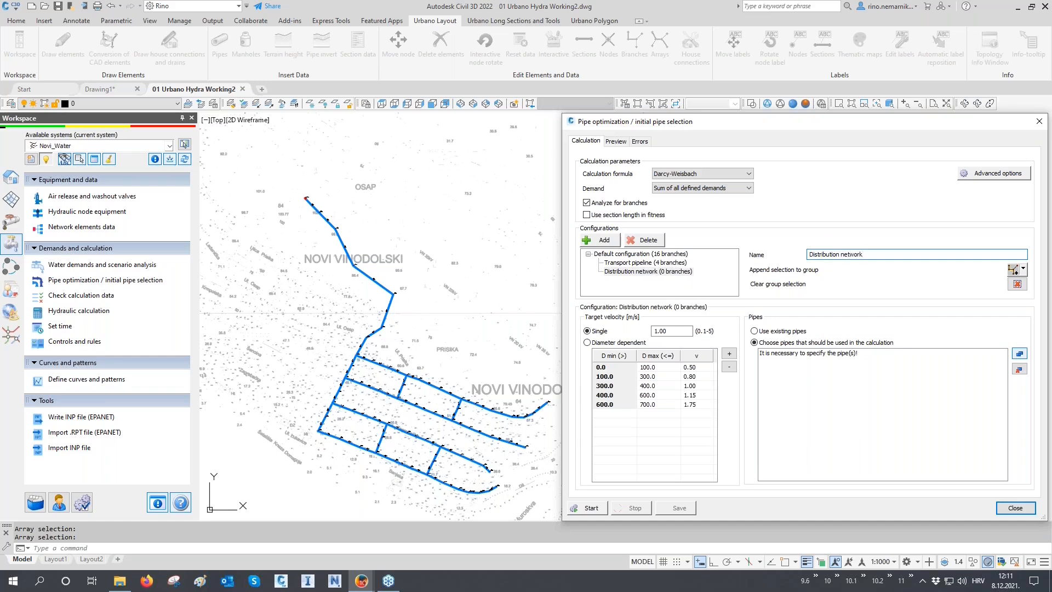
left_click(1013, 269)
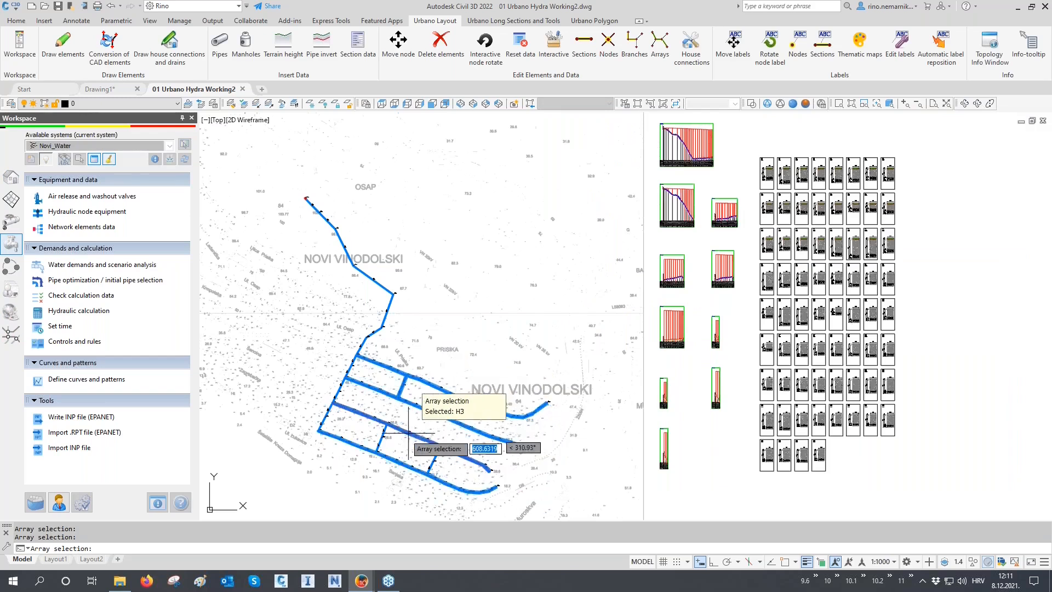
key("Return")
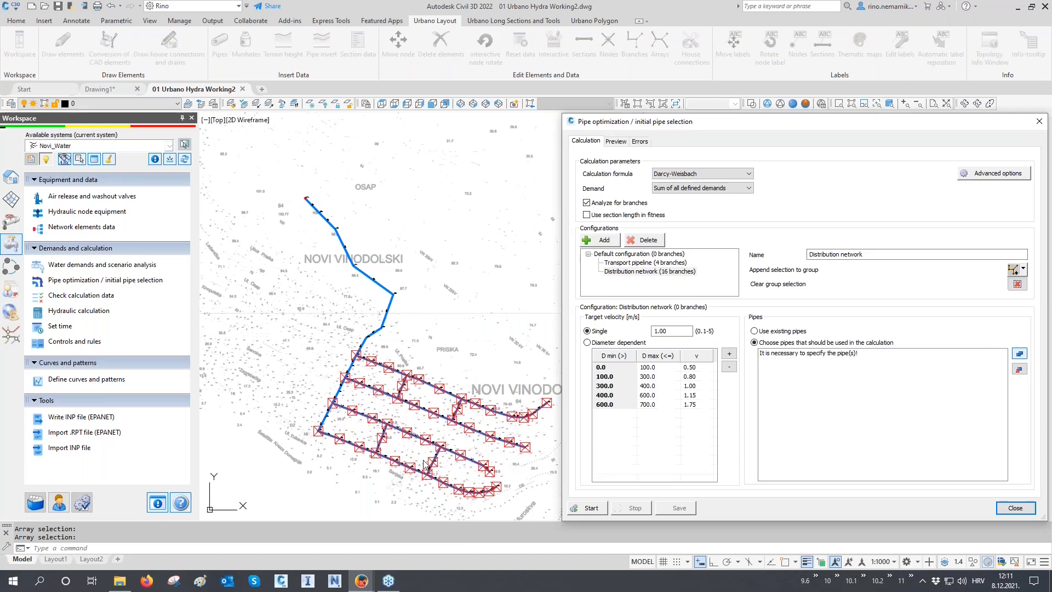
- Set the single target velocity to 0.9 m/s for Transport pipeline and 0.6 m/s for Distribution network, and check both configurations
left_click(641, 264)
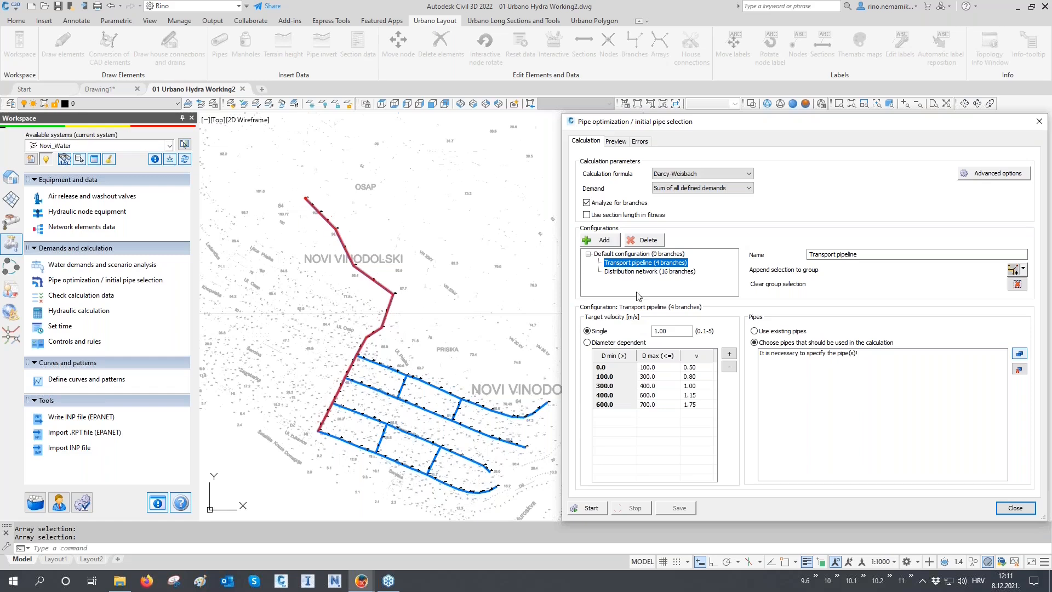
left_click(646, 332)
type("0.9")
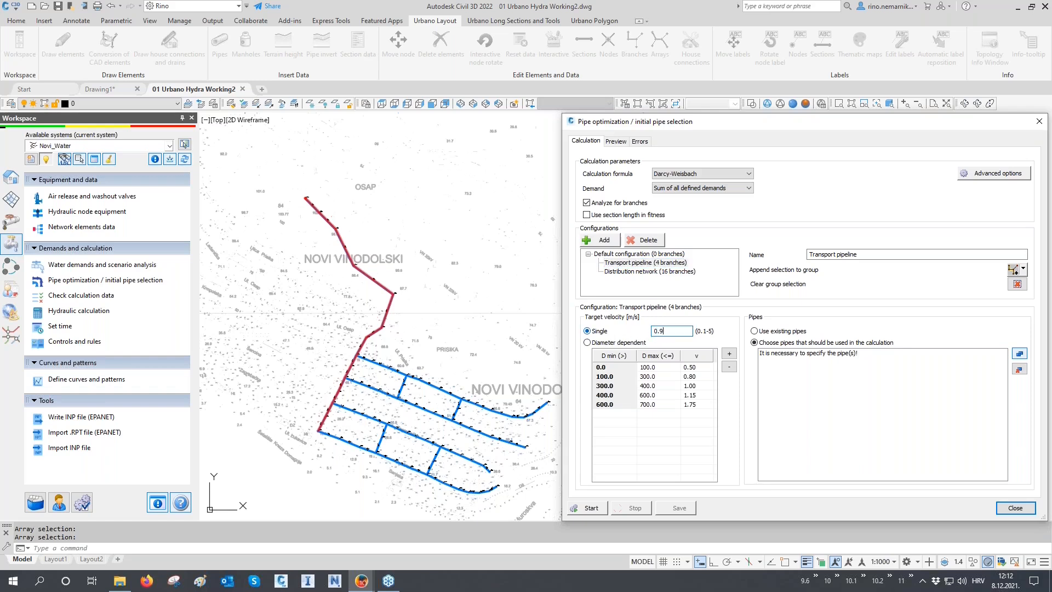
left_click(650, 271)
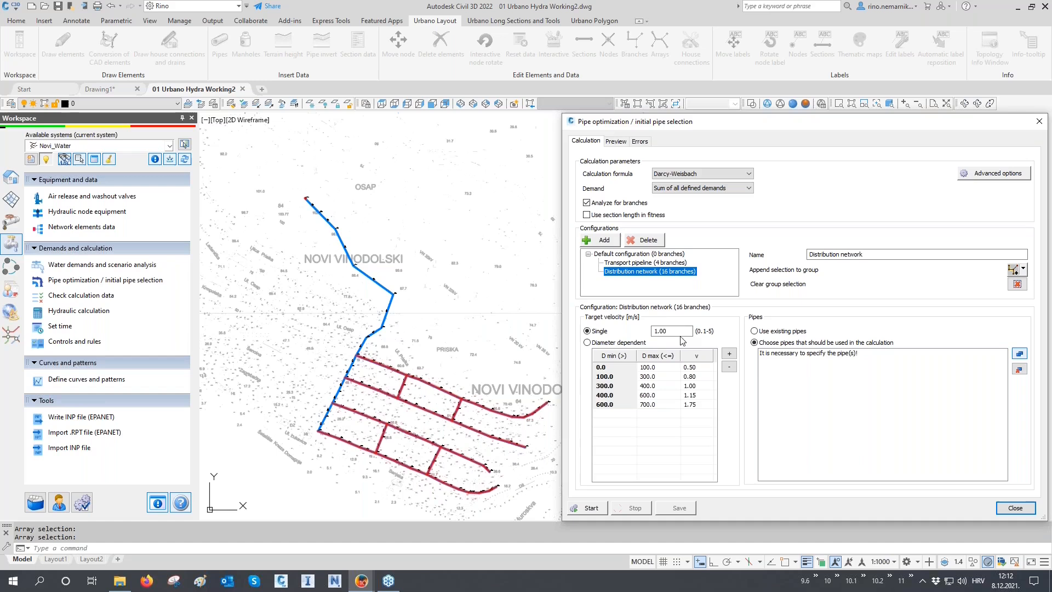
left_click_drag(676, 331, 626, 331)
type("0.6")
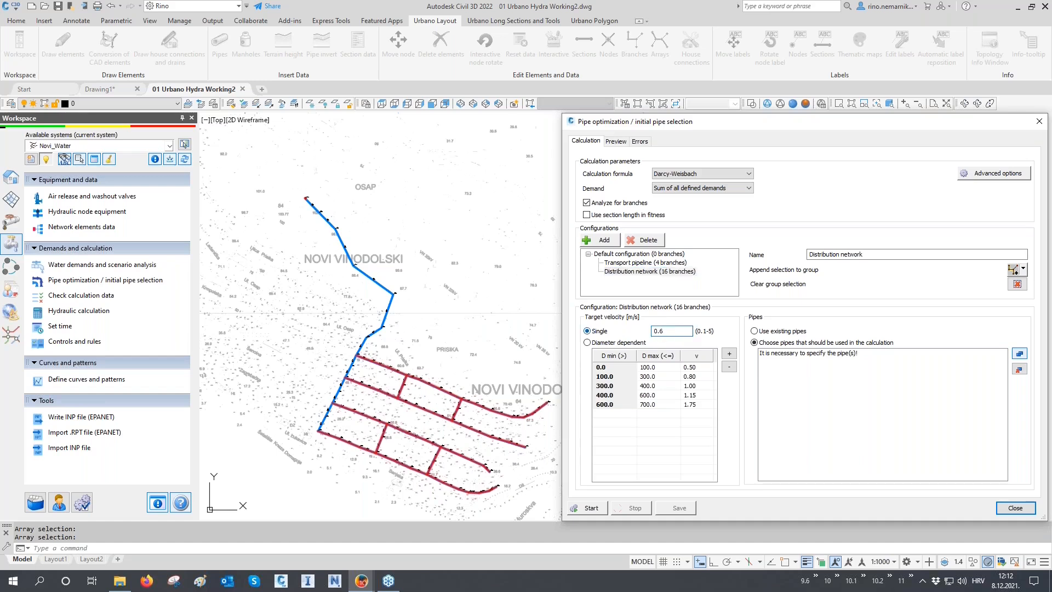
left_click(681, 263)
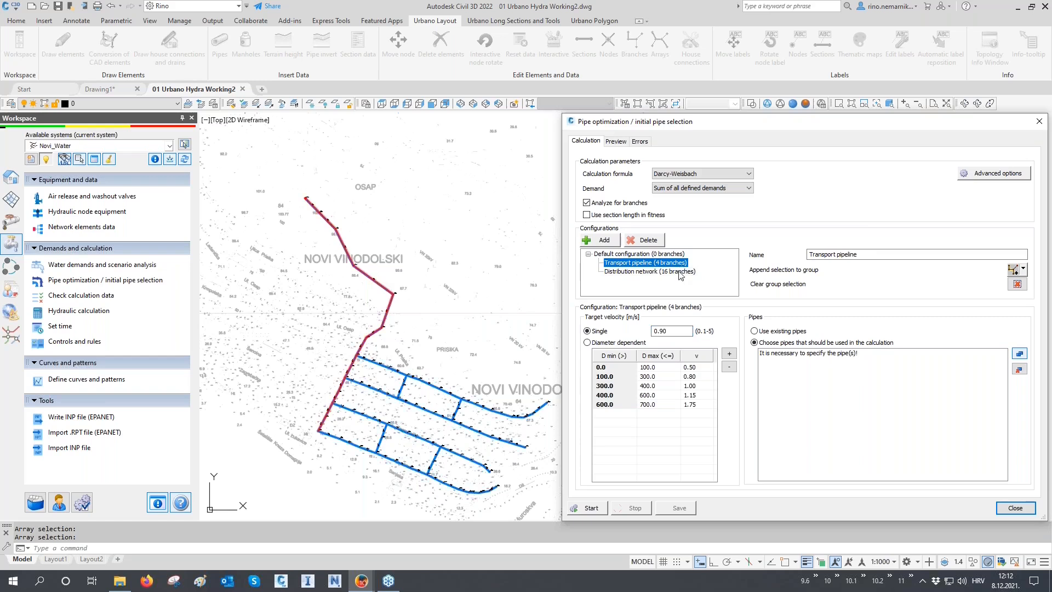
left_click(681, 272)
left_click(678, 262)
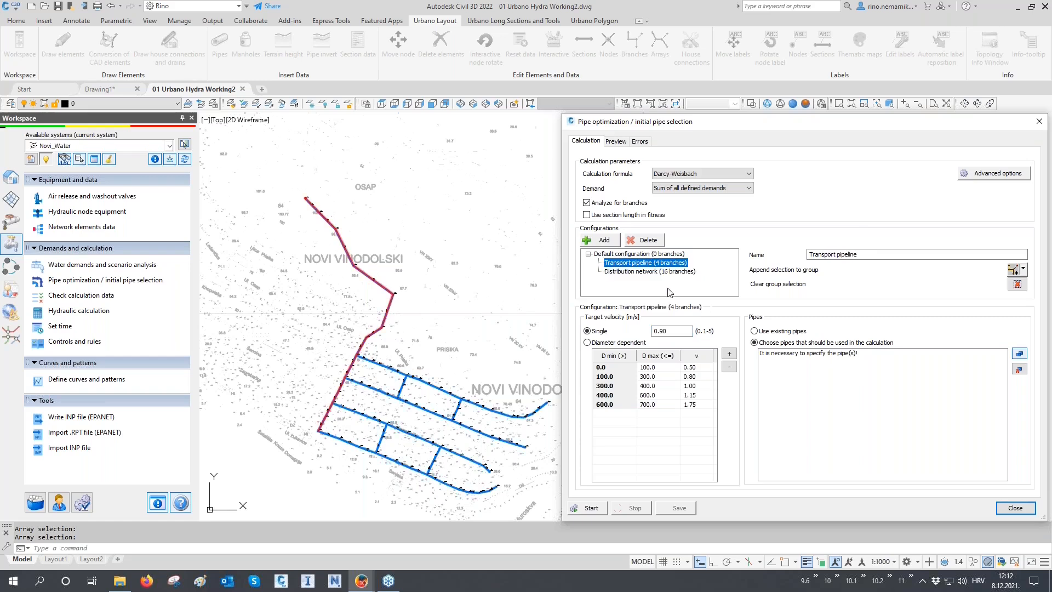
- Switch the target velocity to diameter dependent for both the Transport pipeline and Distribution network configurations
left_click(621, 343)
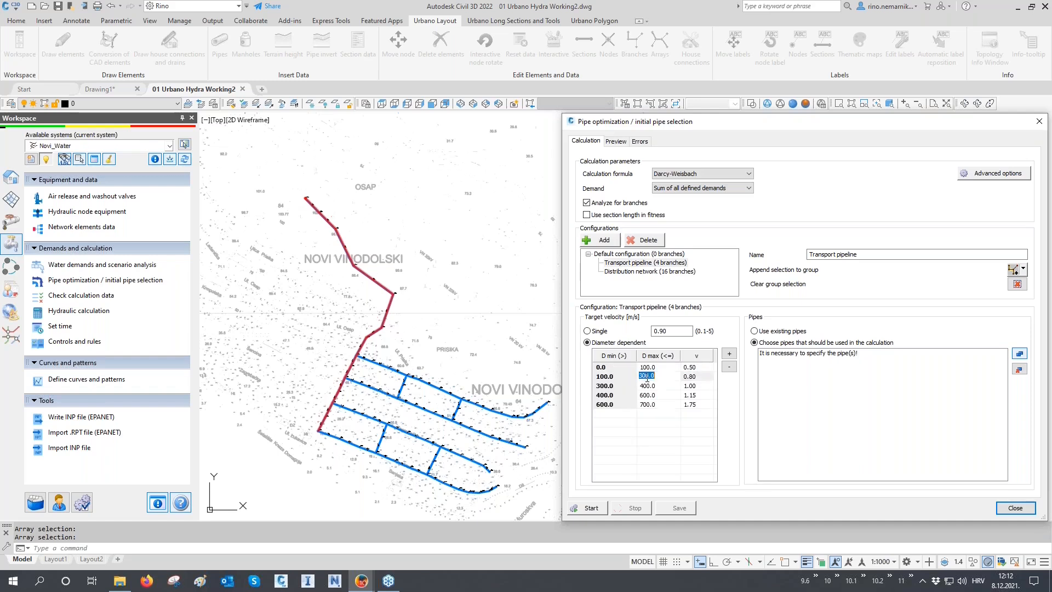
left_click(647, 385)
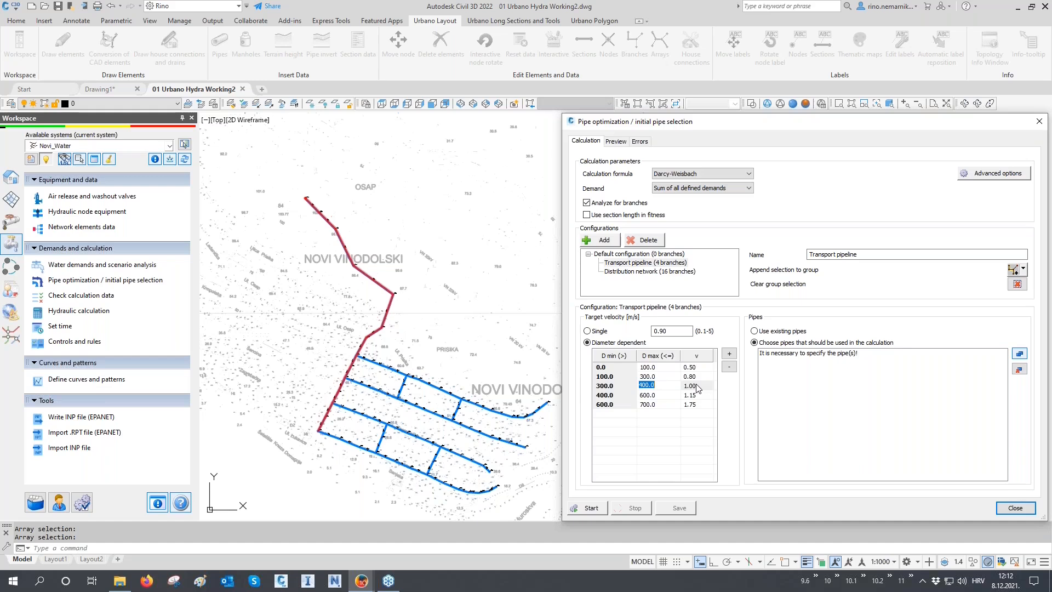
left_click(649, 263)
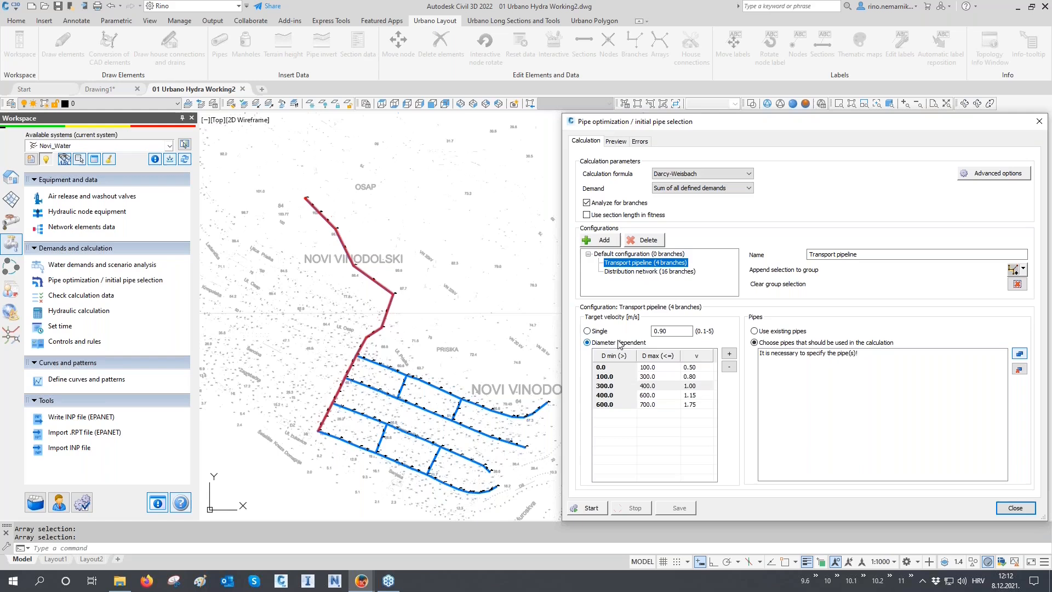
left_click(636, 272)
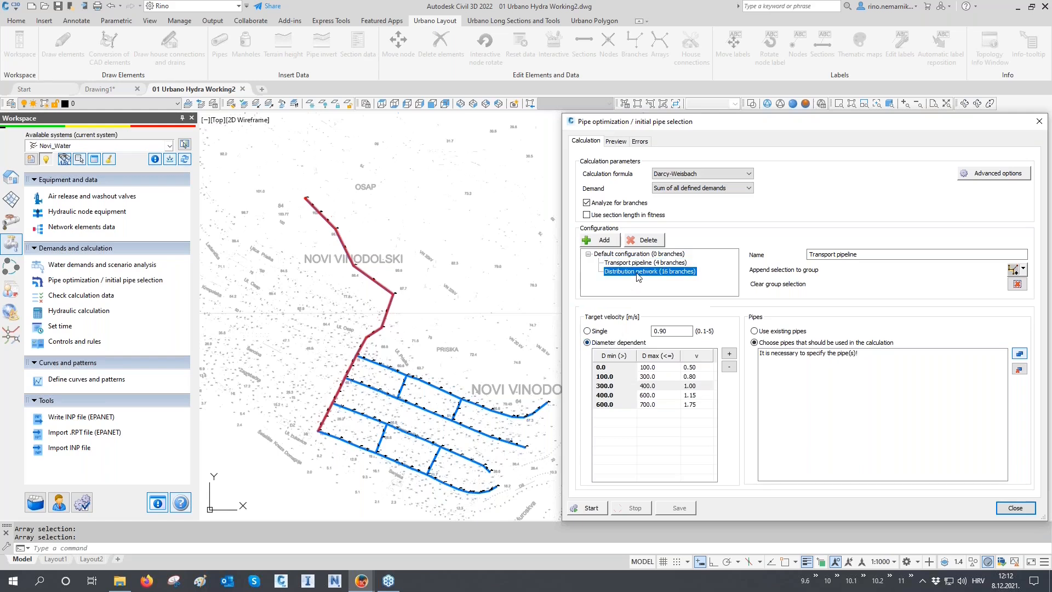
left_click(612, 343)
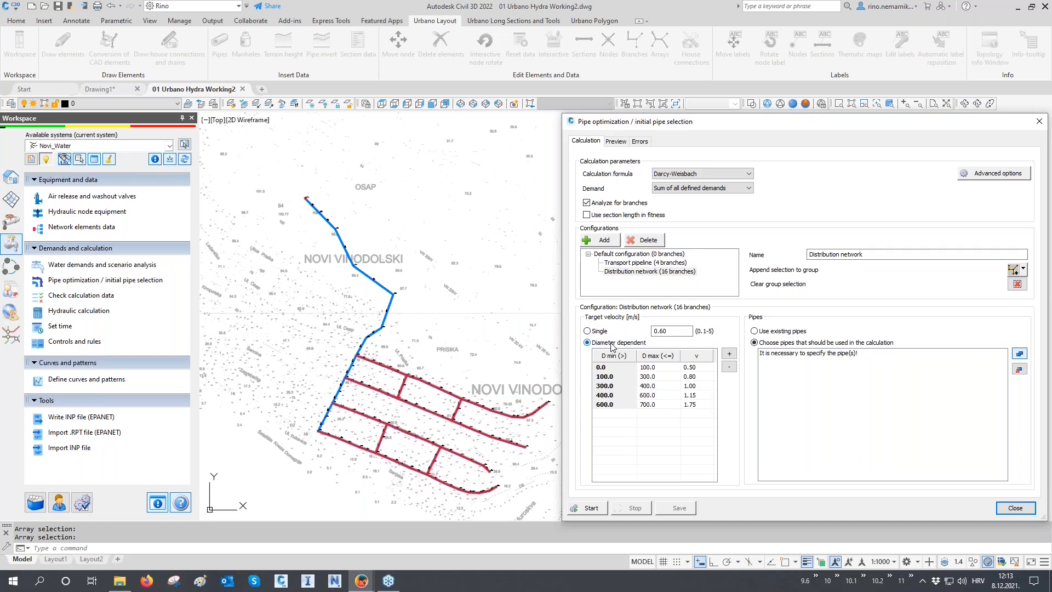
- Open the pipe catalog for the Transport pipeline configuration and browse the sizes in the W - PEHD_PE100_PN10 group
left_click(649, 264)
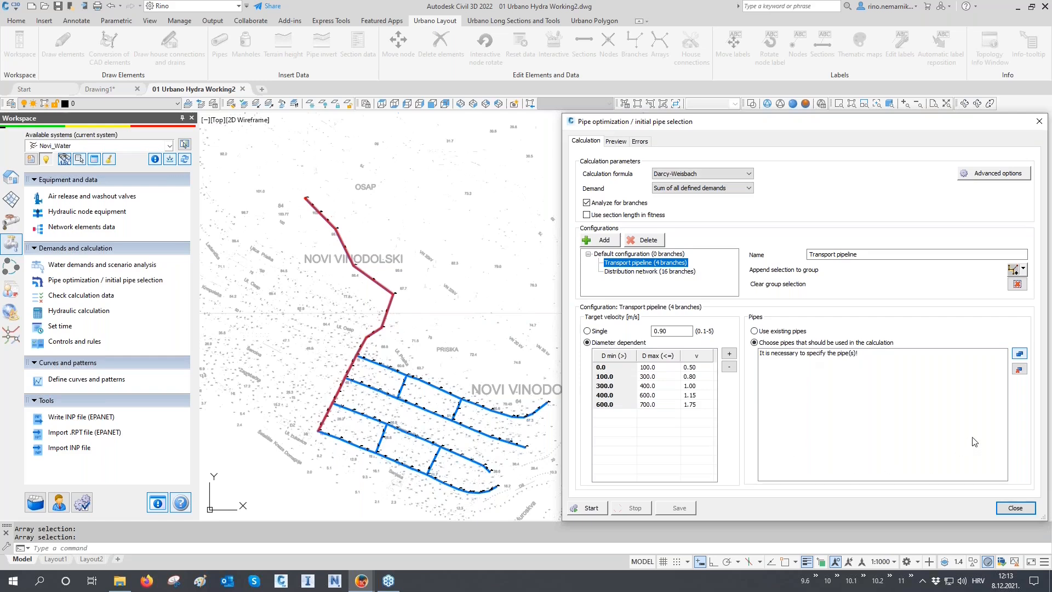
left_click(1019, 354)
left_click(637, 247)
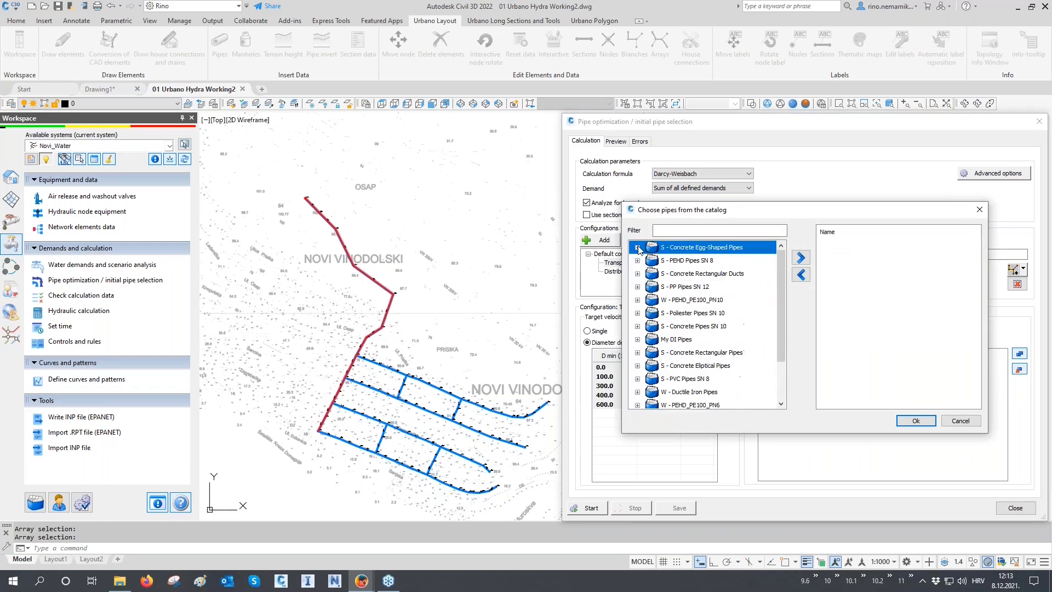
left_click(687, 300)
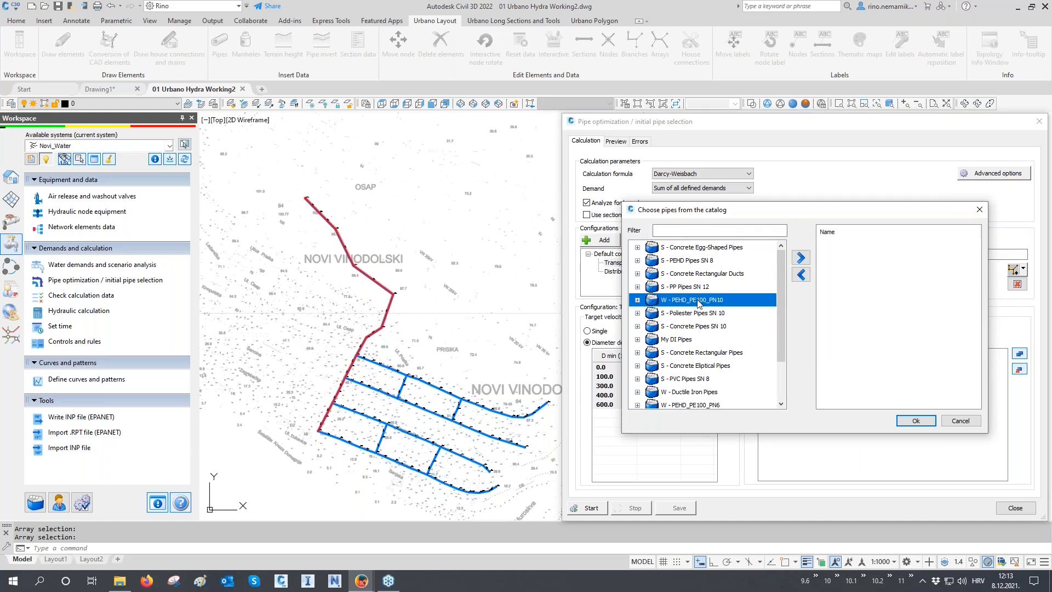
left_click(638, 300)
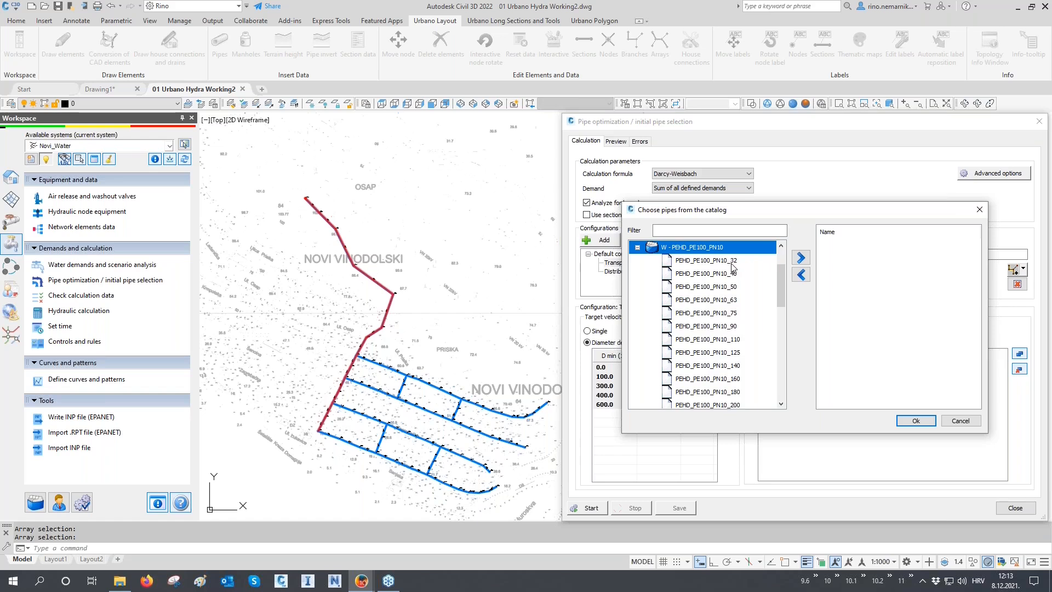
scroll(726, 300, "down", 4)
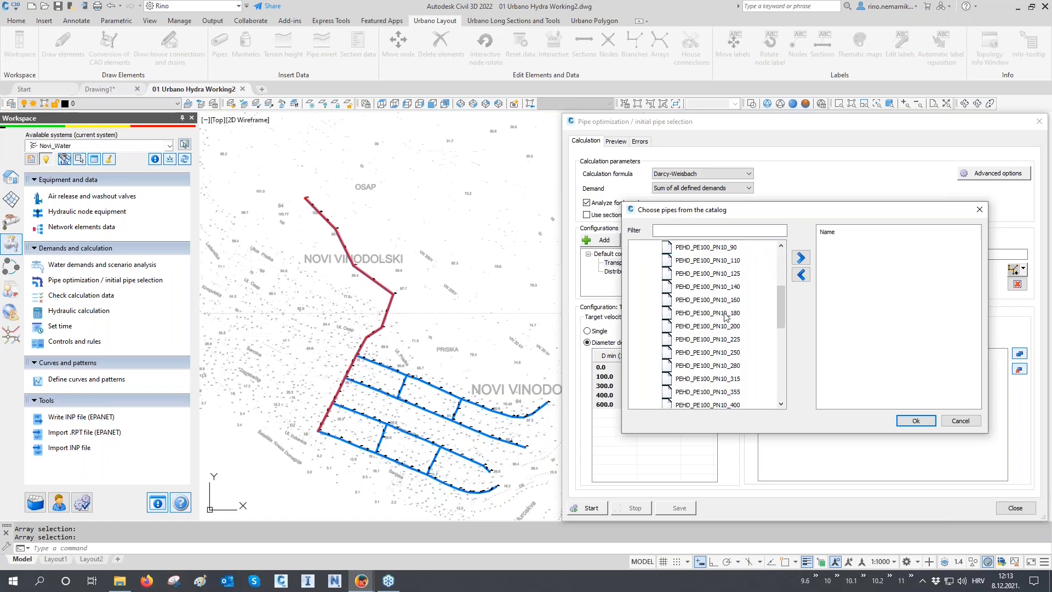
scroll(724, 327, "down", 1)
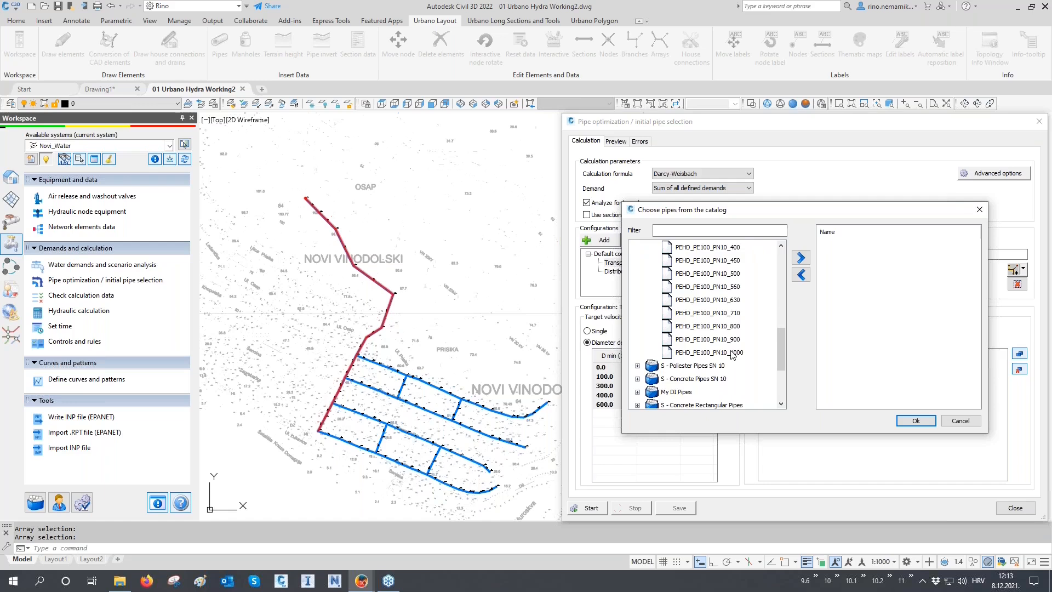
scroll(732, 354, "up", 2)
scroll(732, 355, "up", 3)
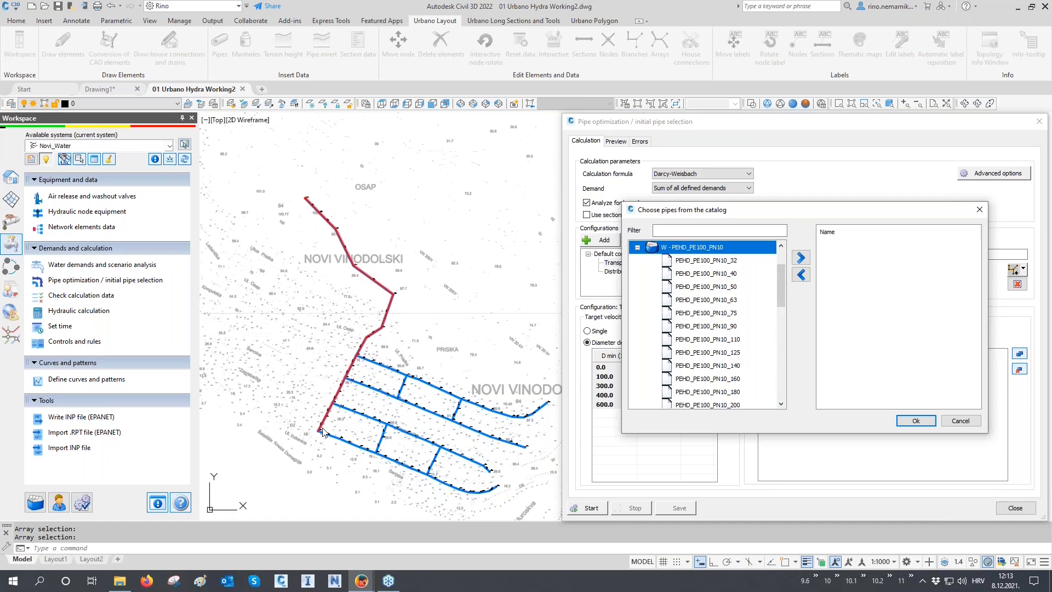
- Assign the PEHD_PE100_PN10 pipes of sizes 200, 225, 250, 280, 315, 355 and 400 to the Transport pipeline configuration
scroll(720, 336, "down", 1)
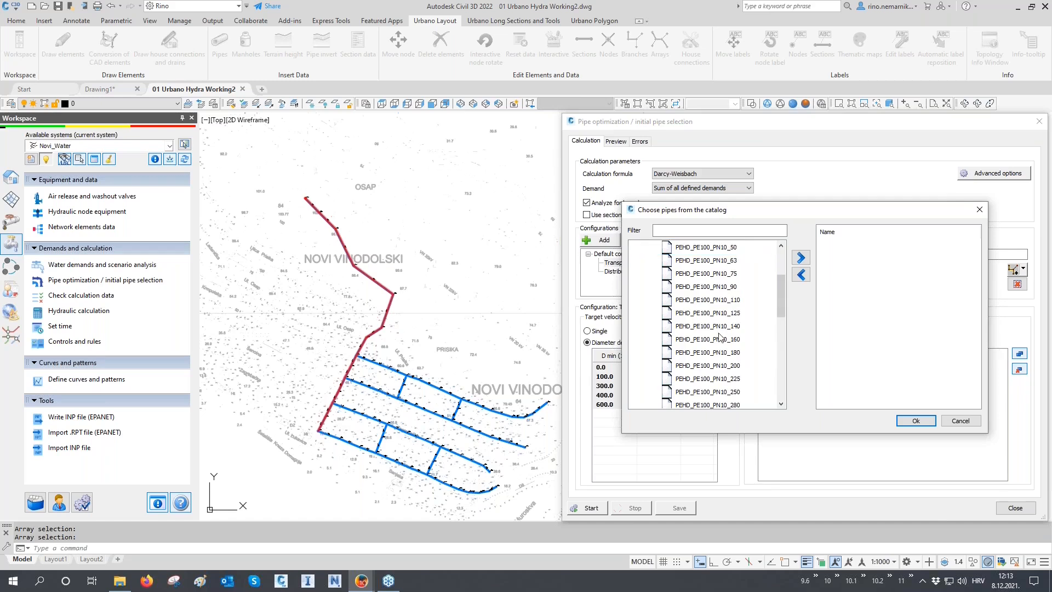
left_click(721, 366)
double_click(722, 366)
double_click(722, 366)
double_click(722, 366)
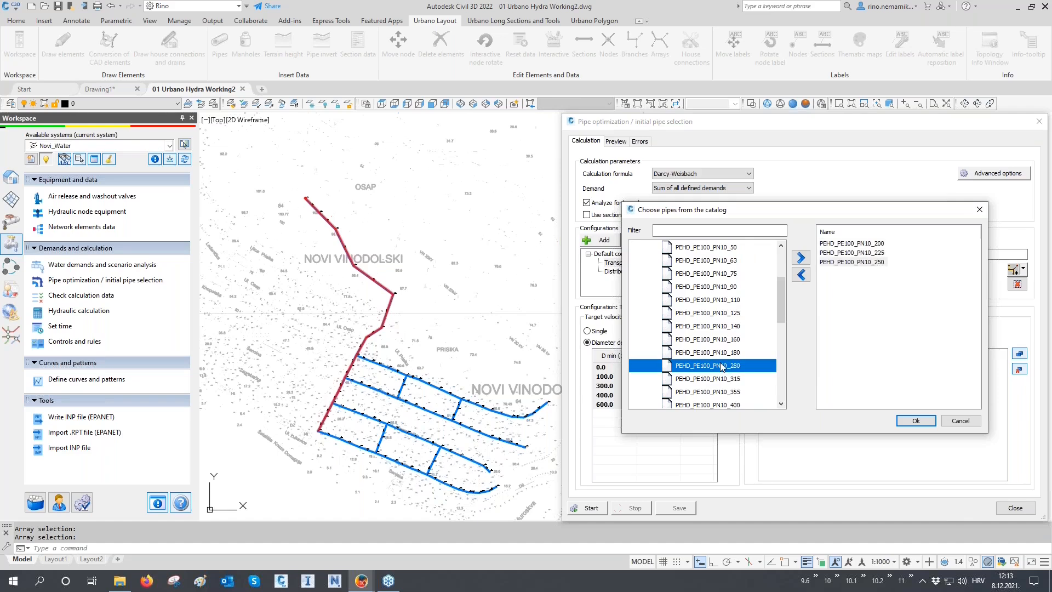
double_click(722, 365)
double_click(721, 366)
double_click(722, 366)
double_click(722, 365)
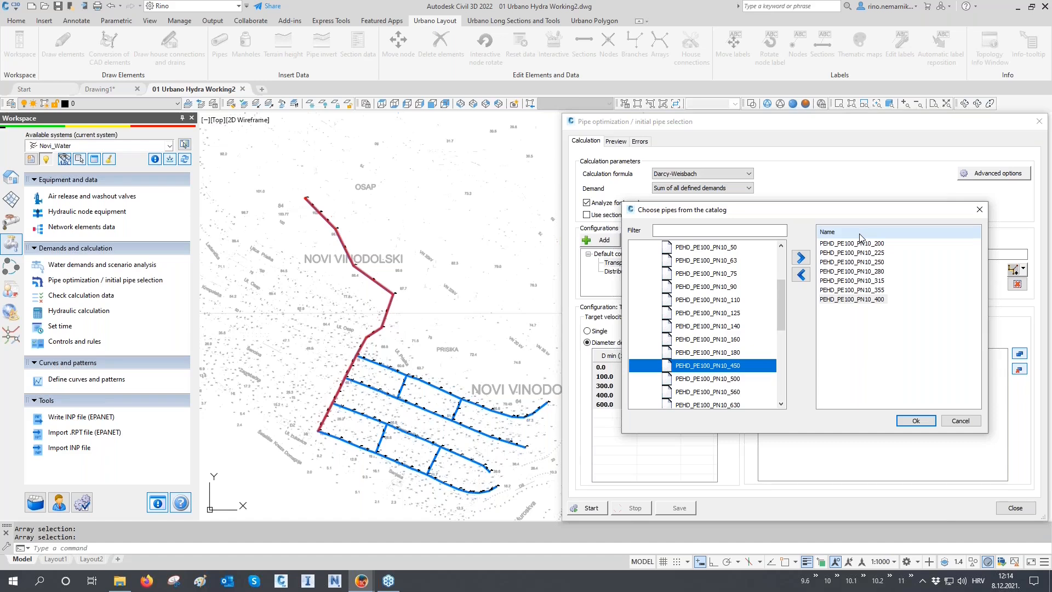
scroll(744, 300, "up", 1)
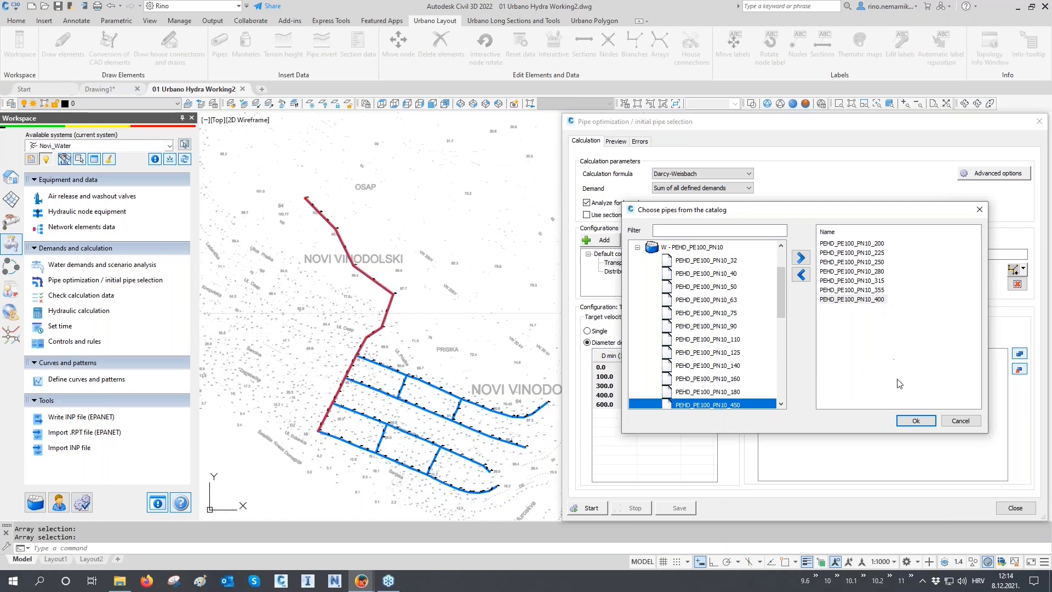
left_click(909, 421)
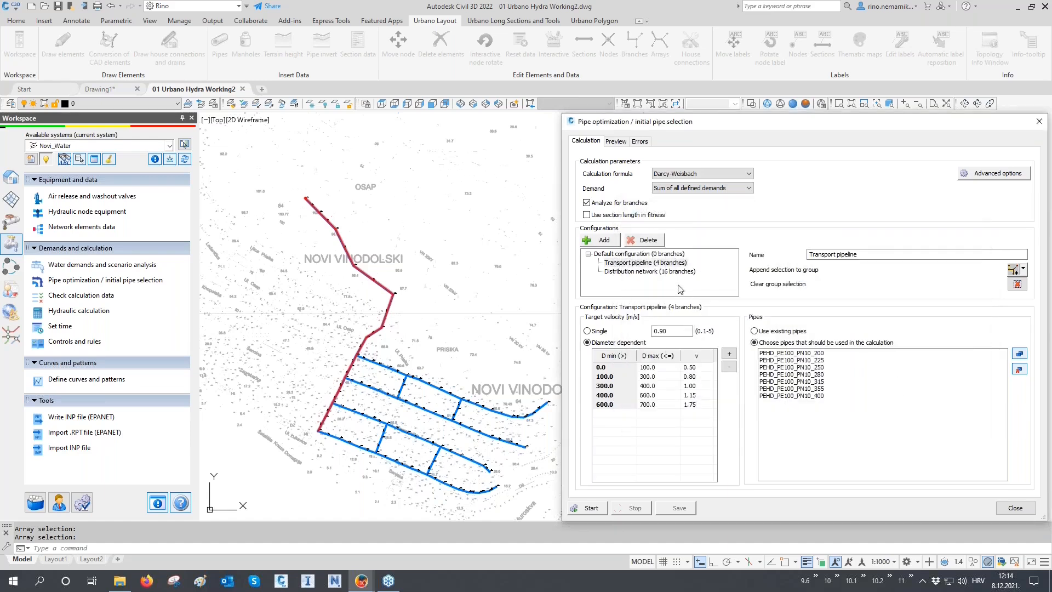
- Assign the PEHD_PE100_PN10 catalog pipes of sizes 110, 125, 140, 160, 180 and 200 to the Distribution network configuration
left_click(677, 274)
left_click(1019, 353)
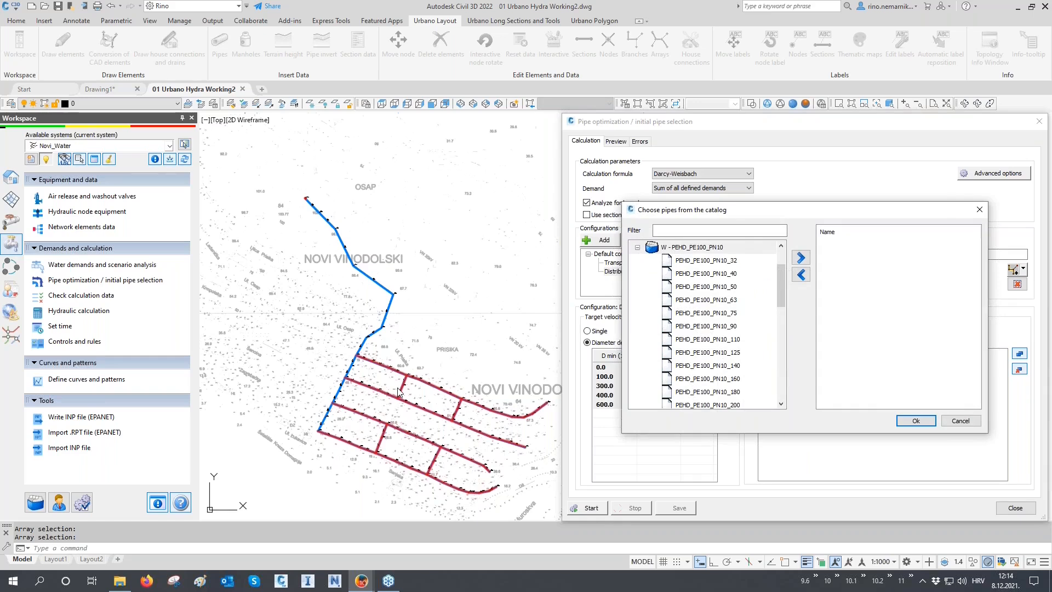
left_click(729, 339)
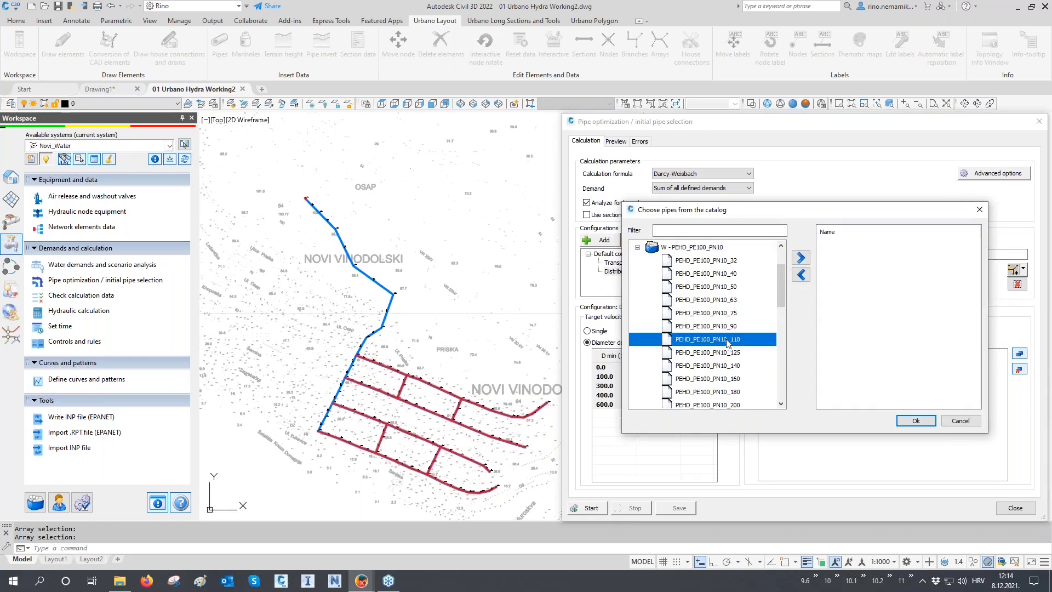
double_click(725, 339)
double_click(726, 340)
double_click(726, 340)
double_click(726, 339)
double_click(726, 339)
double_click(725, 340)
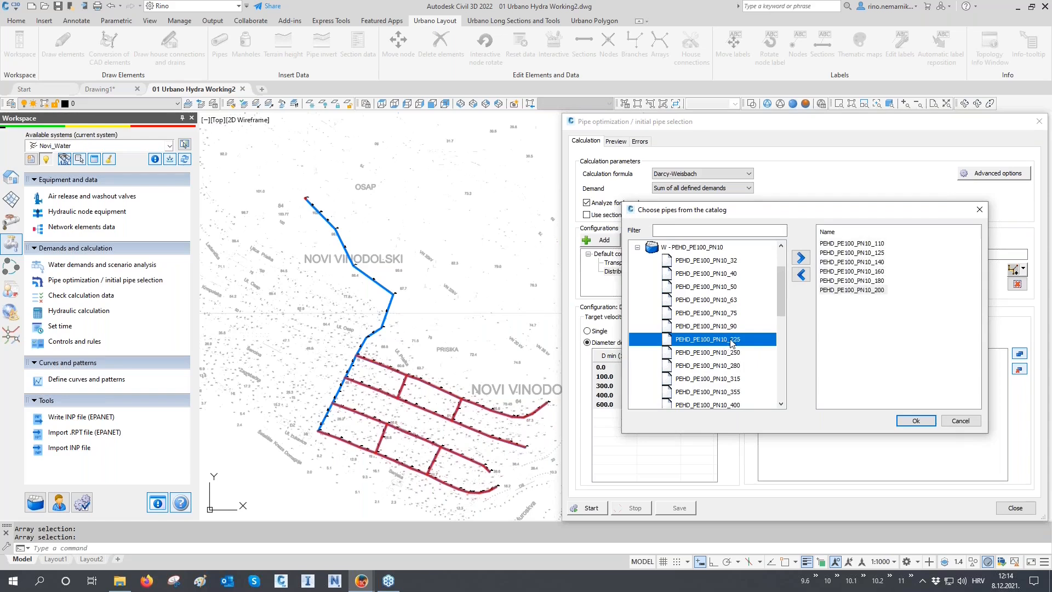
left_click(916, 420)
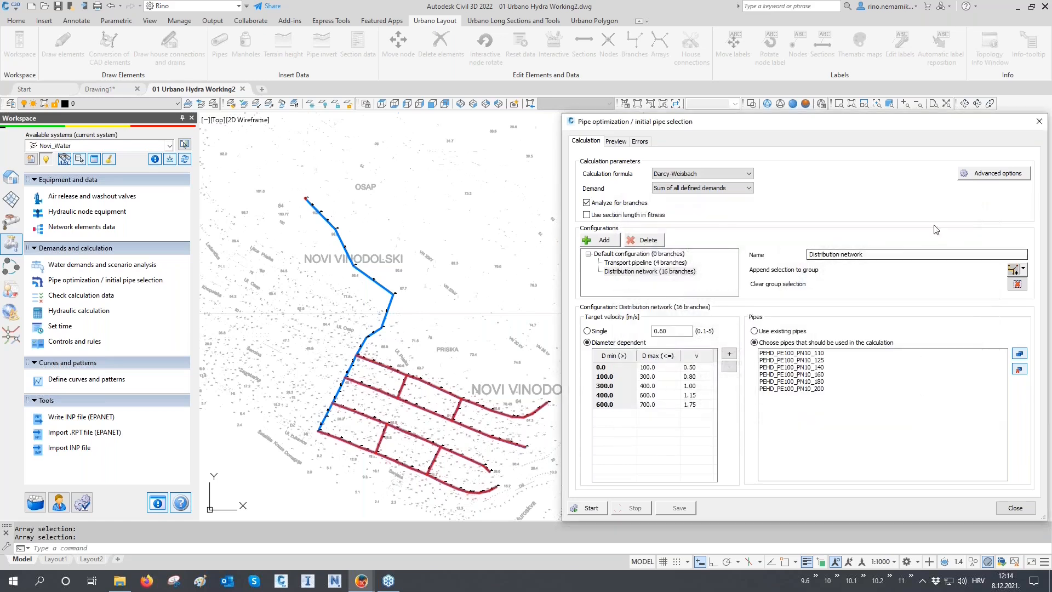
- In the advanced optimization options, set the population size to 500 and the overspeed penalization to 1
left_click(984, 174)
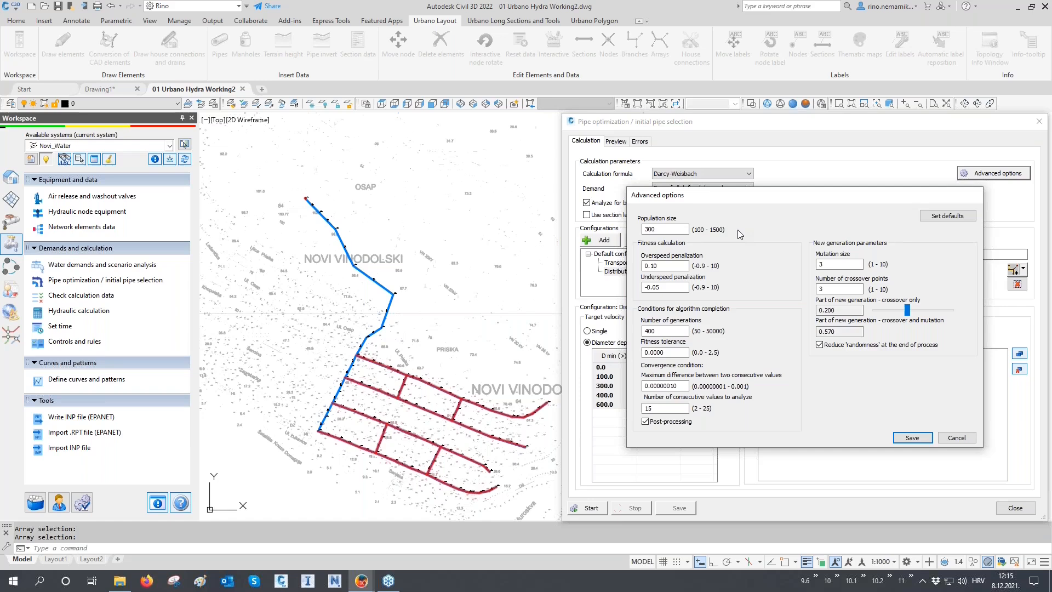
left_click_drag(679, 229, 621, 227)
type("500")
left_click_drag(657, 266, 643, 266)
type("1")
left_click_drag(653, 285, 666, 287)
key("Tab")
- Set the mutation size to 5 and the number of crossover points to 5 for new generations
double_click(838, 264)
type("5")
double_click(838, 289)
type("5")
key("Tab")
type("5")
- Set the number of generations to 1000, save the advanced options and start the pipe optimization
left_click(676, 331)
left_click(833, 264)
left_click(912, 437)
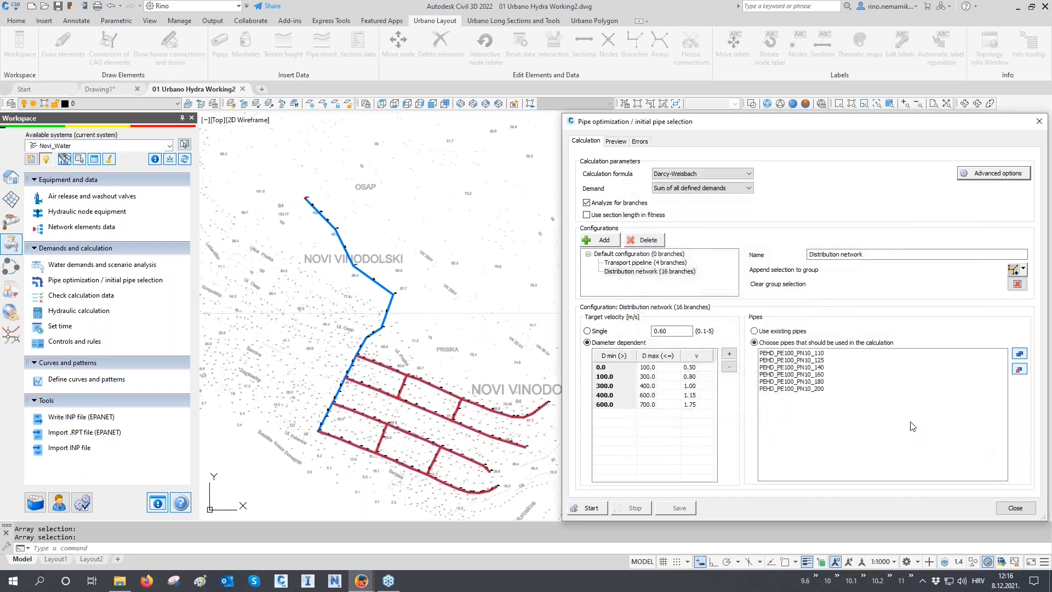
left_click(579, 505)
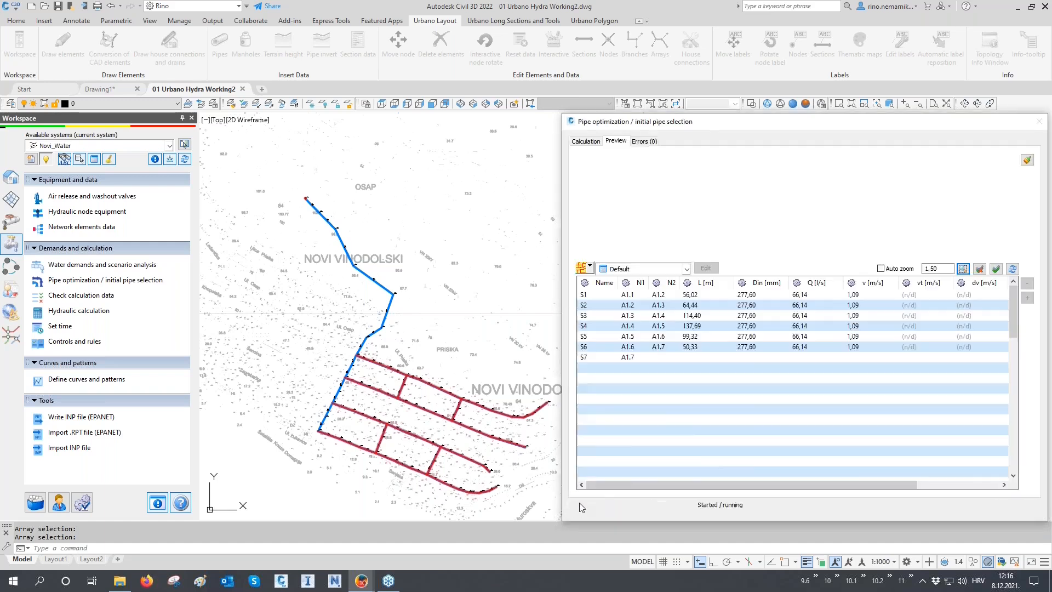
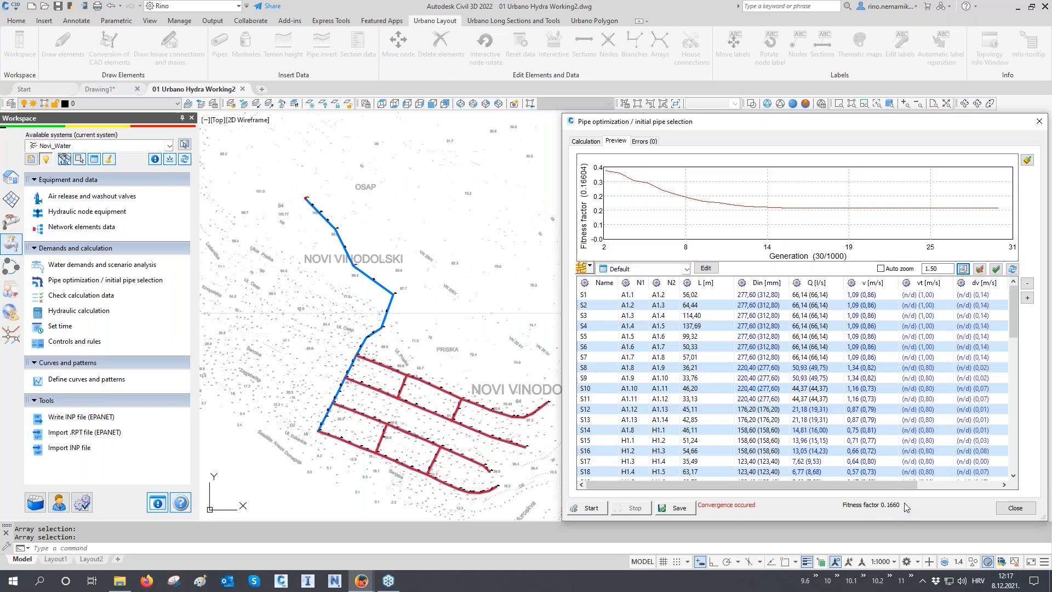
- Limit the optimization preview to the main supply branch and save the optimized pipe diameters to the network
left_click(590, 266)
left_click(603, 374)
left_click(403, 271)
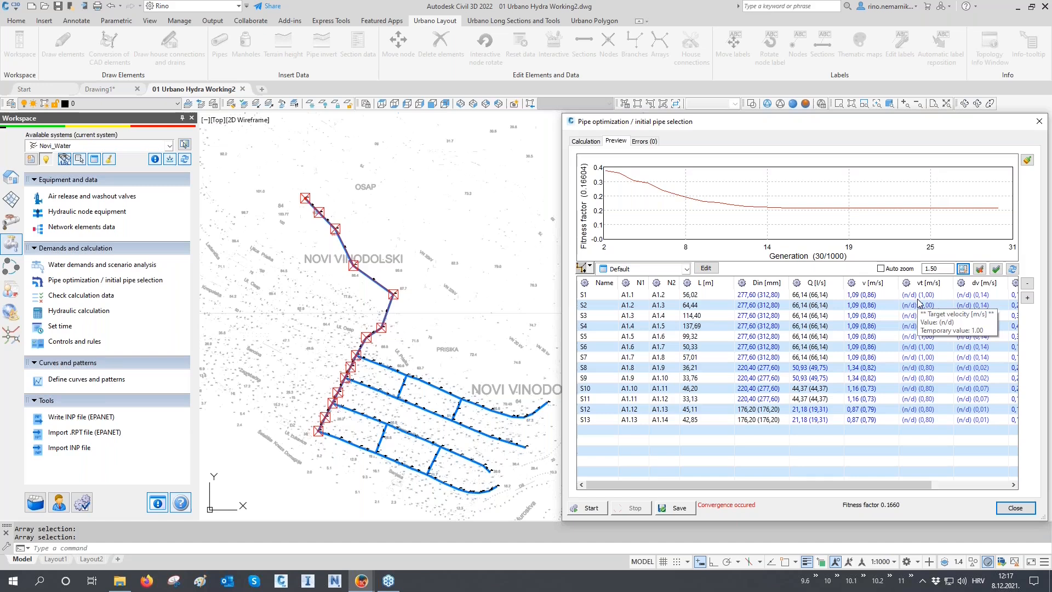
left_click(678, 508)
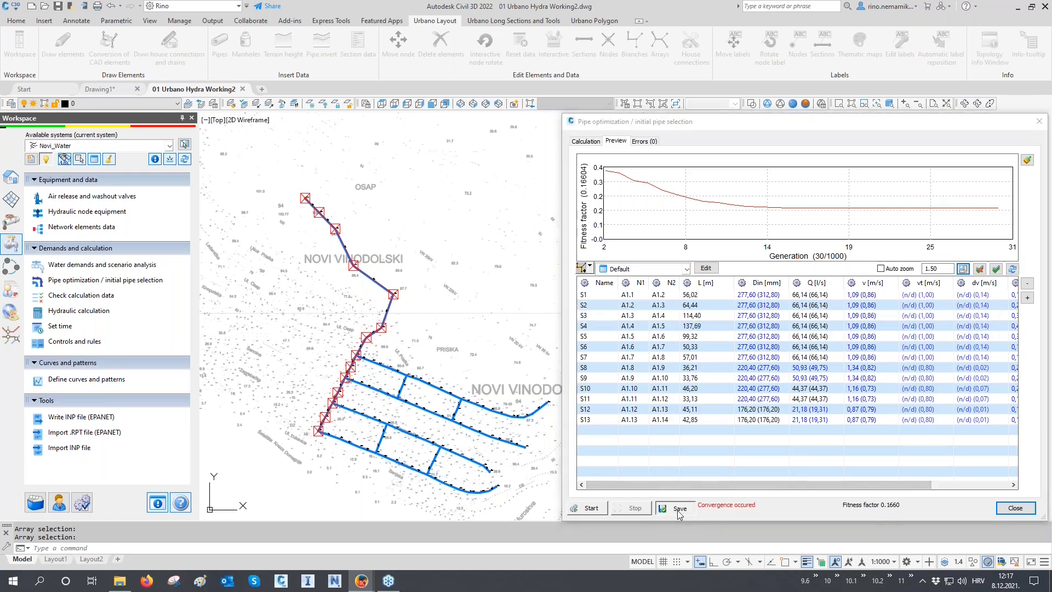
left_click_drag(728, 485, 811, 485)
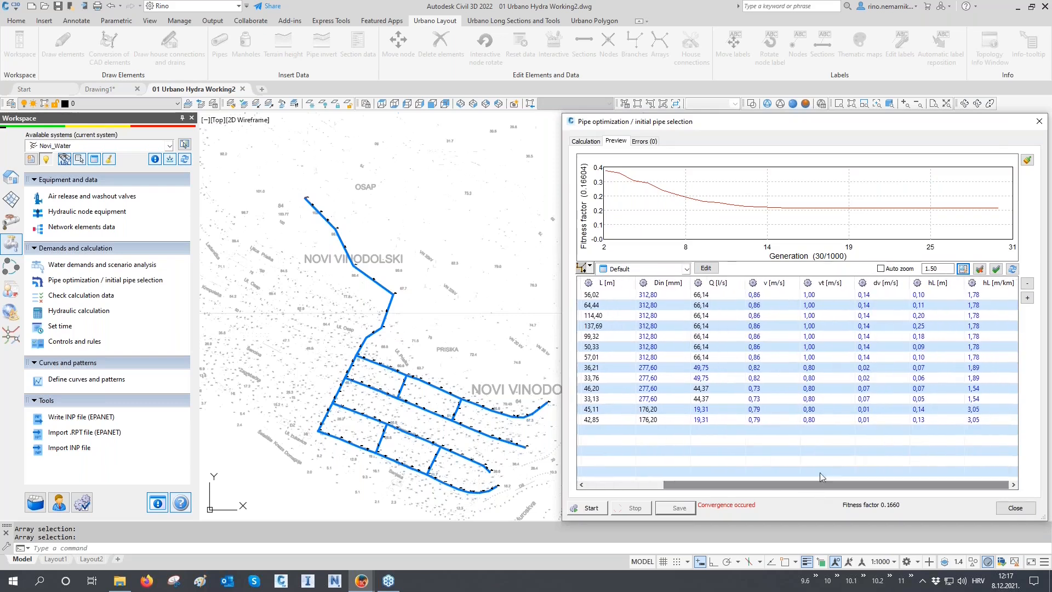
mouse_move(813, 300)
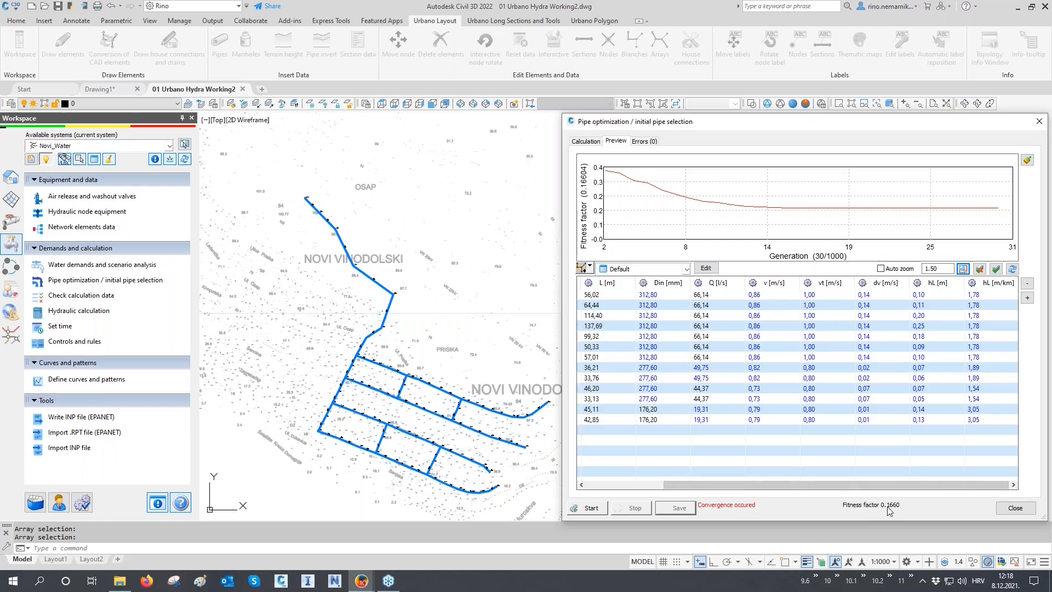
- Review the optimization results of the four lateral branches one after another and close the pipe optimization dialog
left_click(582, 267)
left_click(477, 487)
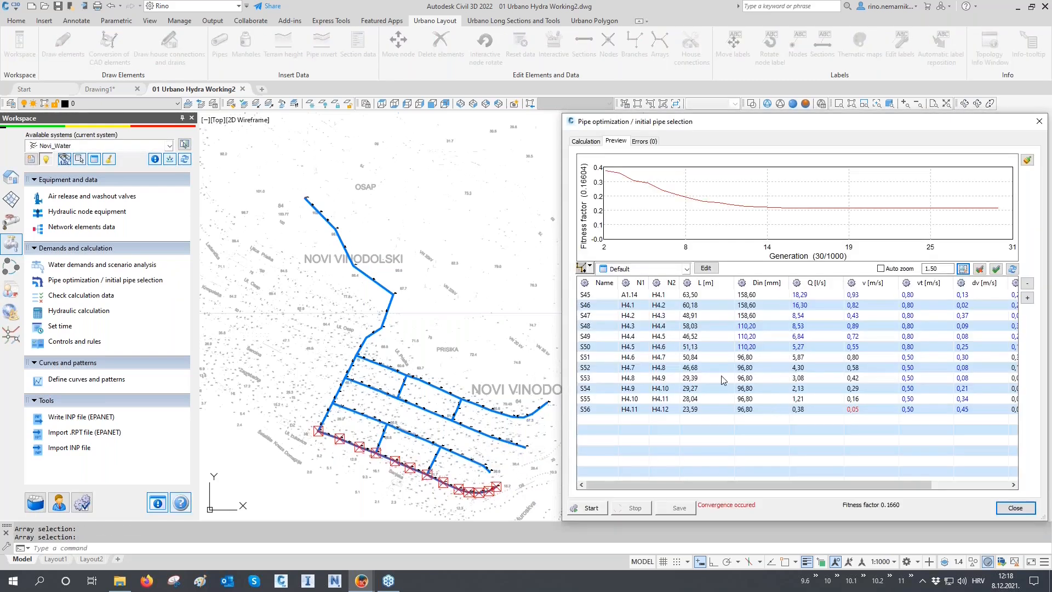
left_click(582, 269)
left_click(471, 463)
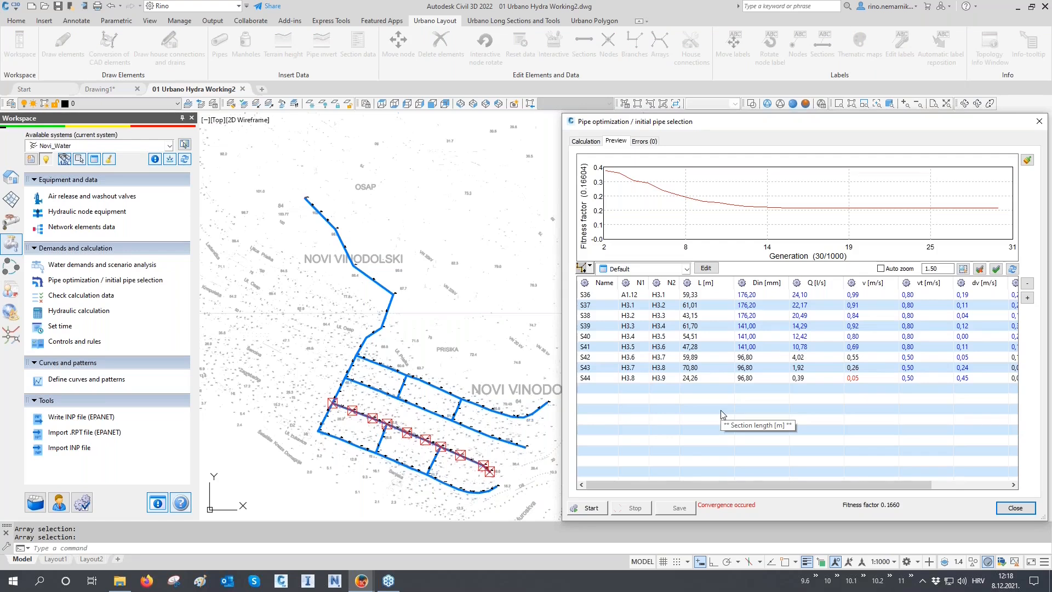
left_click(584, 270)
left_click(521, 448)
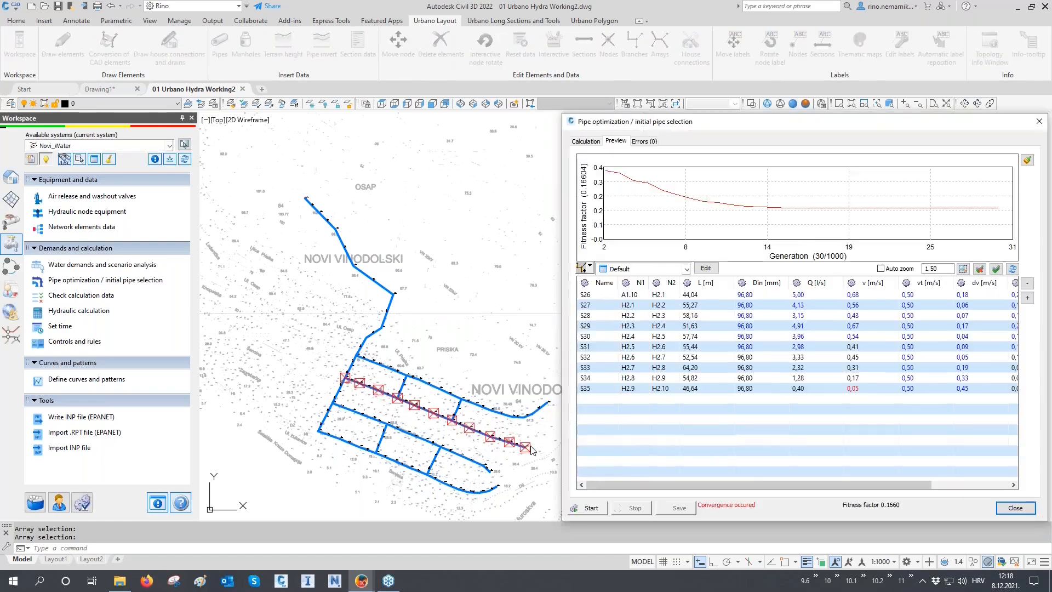
left_click(584, 268)
left_click(531, 405)
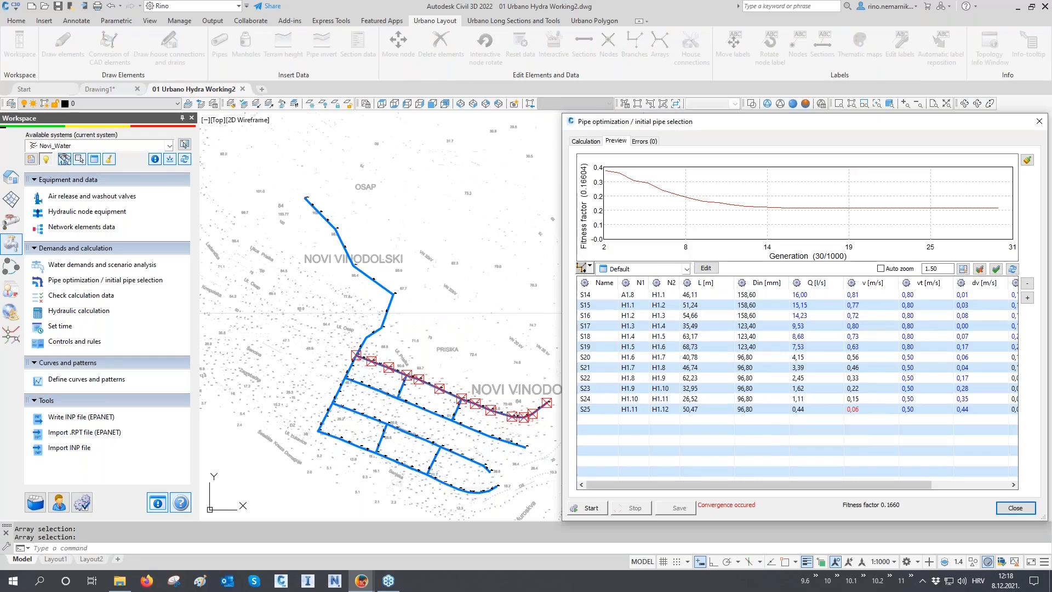
left_click(1015, 508)
- Examine the long section of the A1.1 - H4.12 route and the other long sections beside the network plan
middle_click_drag(737, 260, 737, 295)
scroll(695, 162, "up", 10)
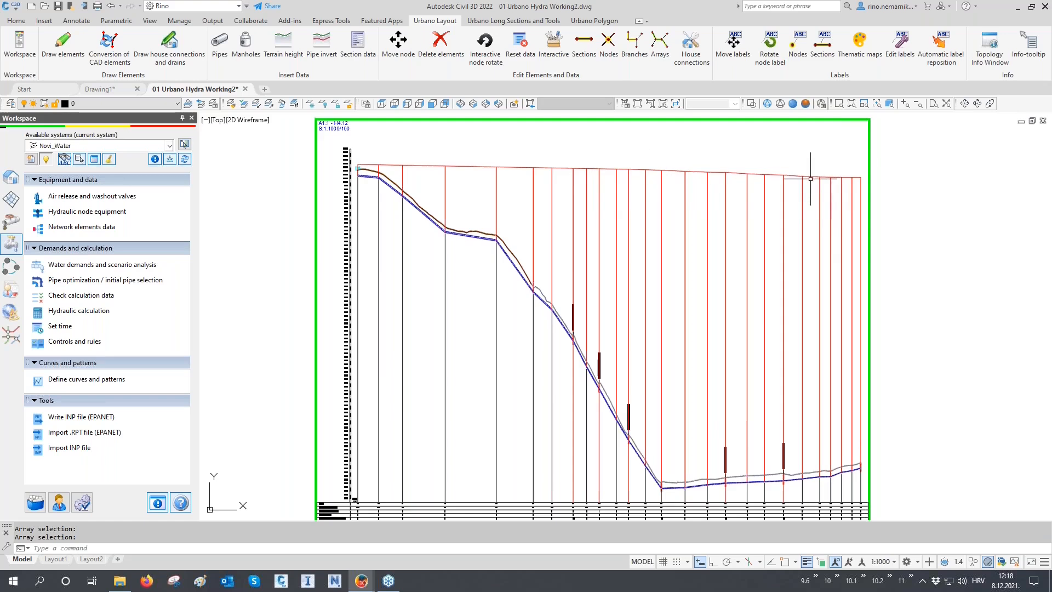
scroll(739, 197, "down", 4)
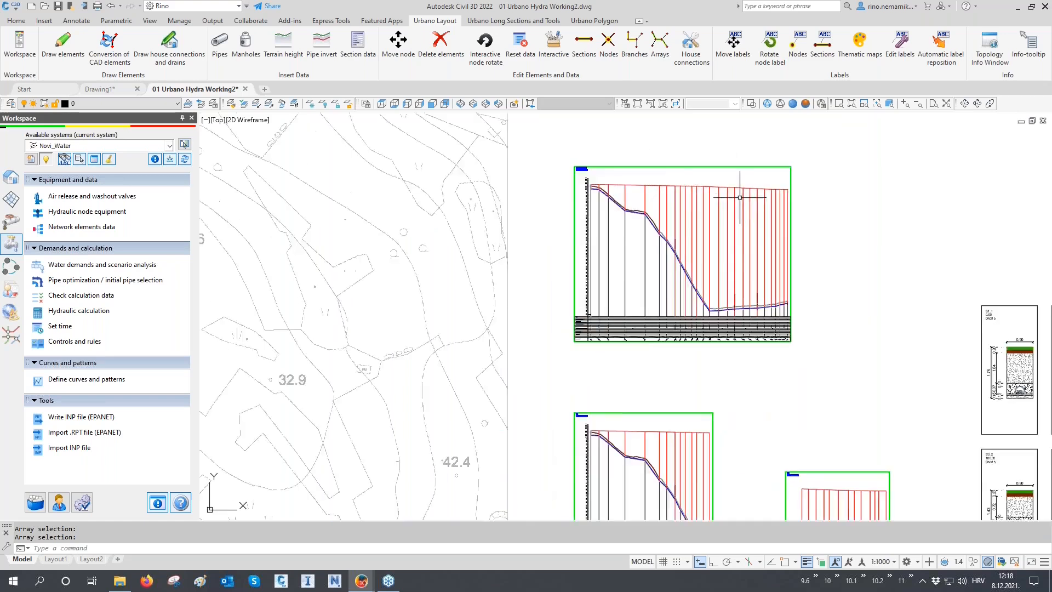
scroll(739, 197, "down", 2)
middle_click_drag(732, 317, 723, 266)
scroll(723, 266, "down", 2)
middle_click_drag(721, 375, 730, 309)
scroll(729, 318, "down", 2)
middle_click_drag(641, 406, 625, 351)
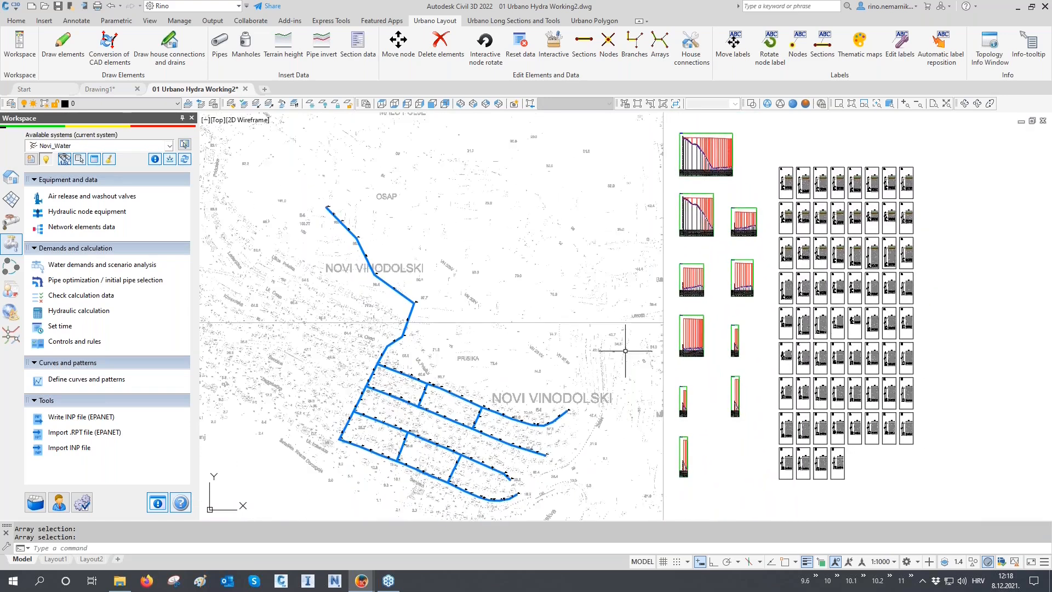
- Preview the whole network's section hydraulics sorted by ascending velocity and mark the four slowest sections in plan
left_click(11, 177)
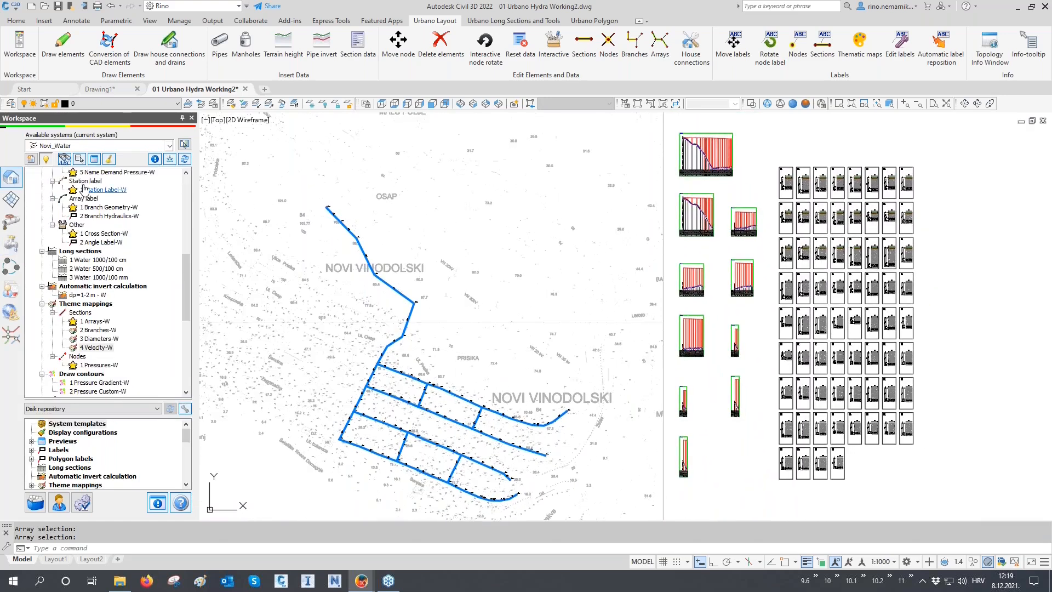
left_click(95, 160)
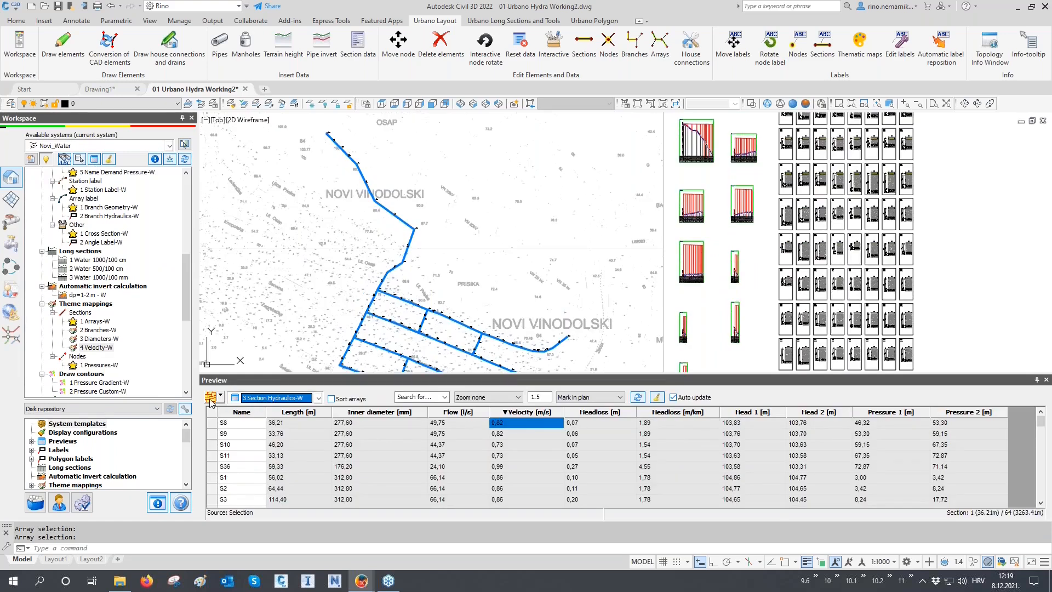
left_click(219, 411)
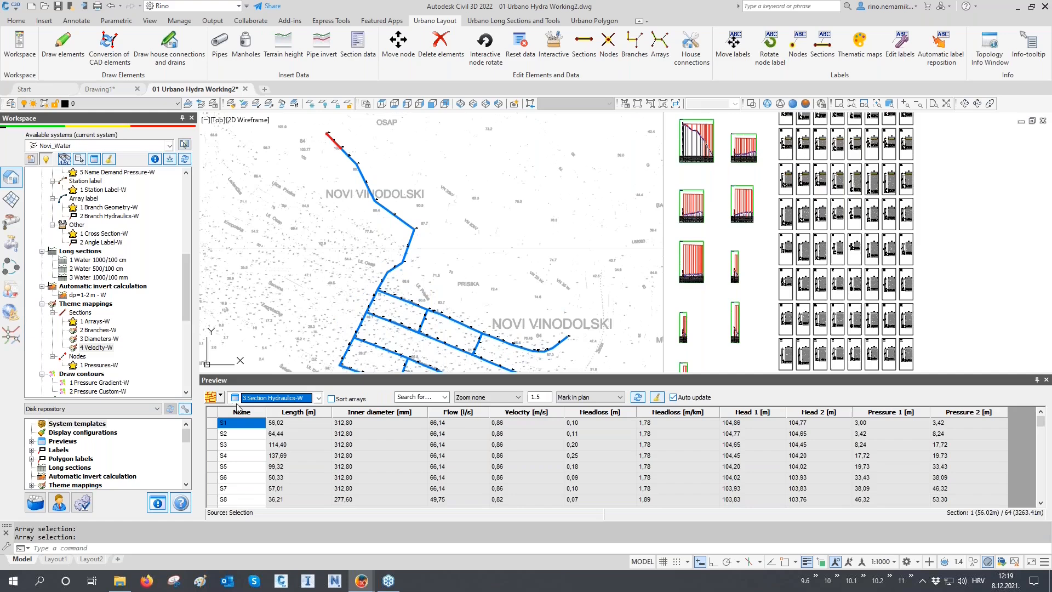
left_click(541, 411)
middle_click_drag(530, 347, 577, 267)
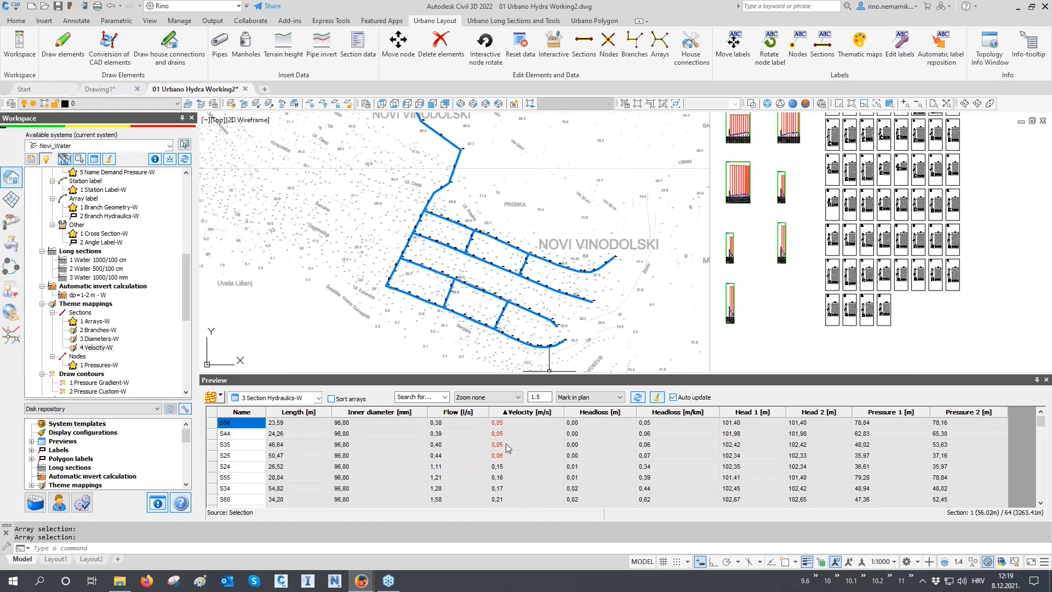
left_click_drag(508, 455, 507, 415)
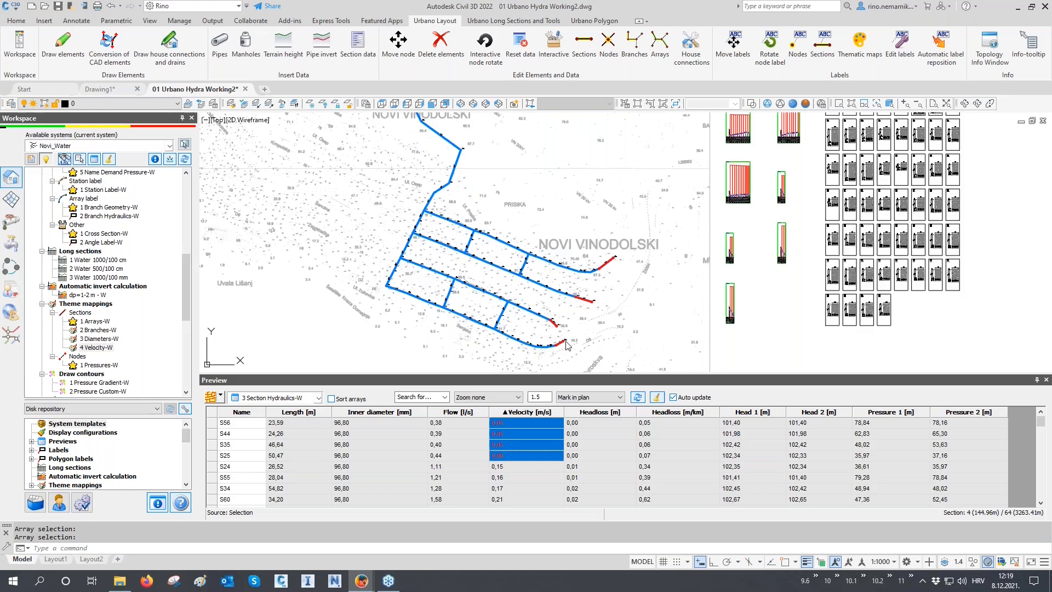
scroll(565, 341, "up", 2)
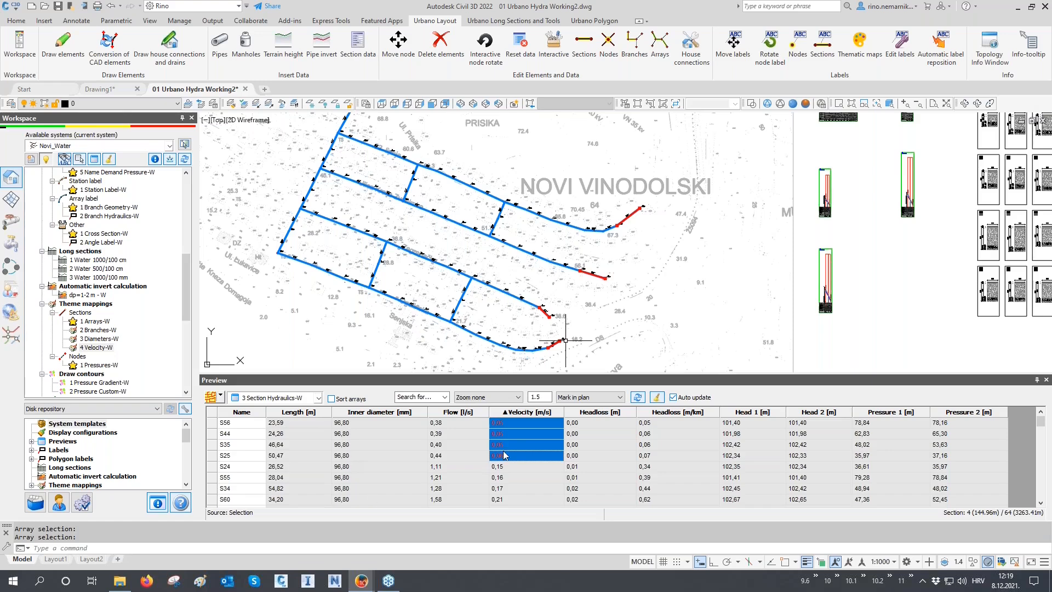
- Sort the section hydraulics by descending velocity and mark the four fastest sections in plan
left_click(526, 412)
left_click(524, 423)
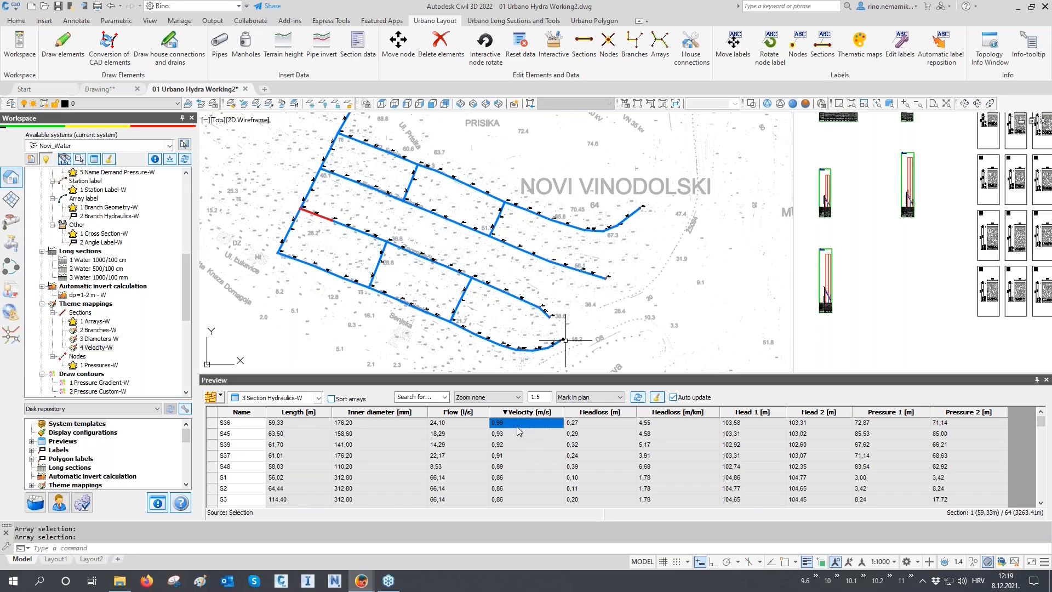
left_click(508, 452, "shift")
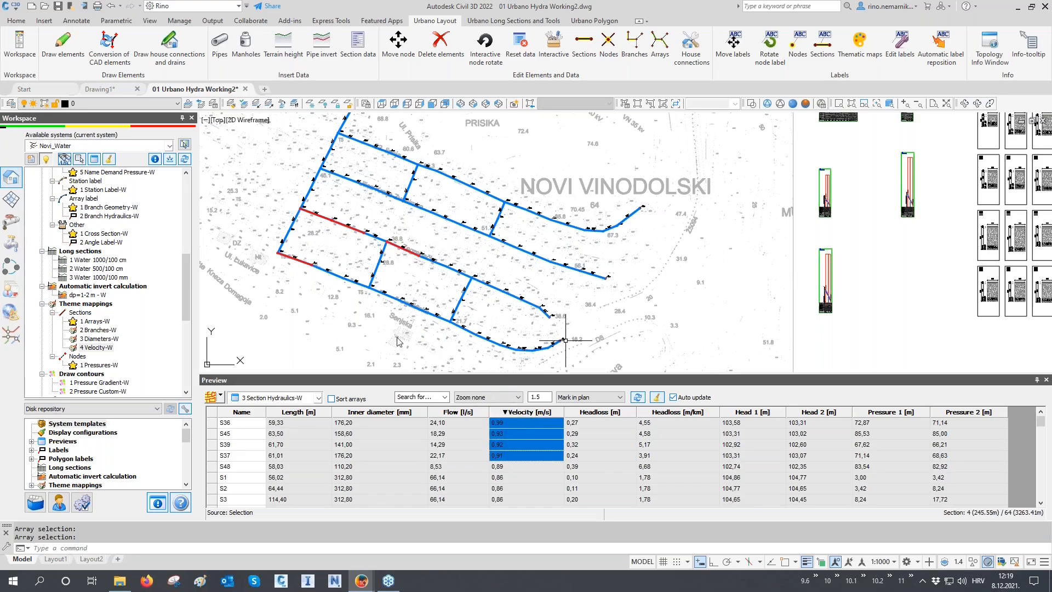
scroll(398, 341, "down", 2)
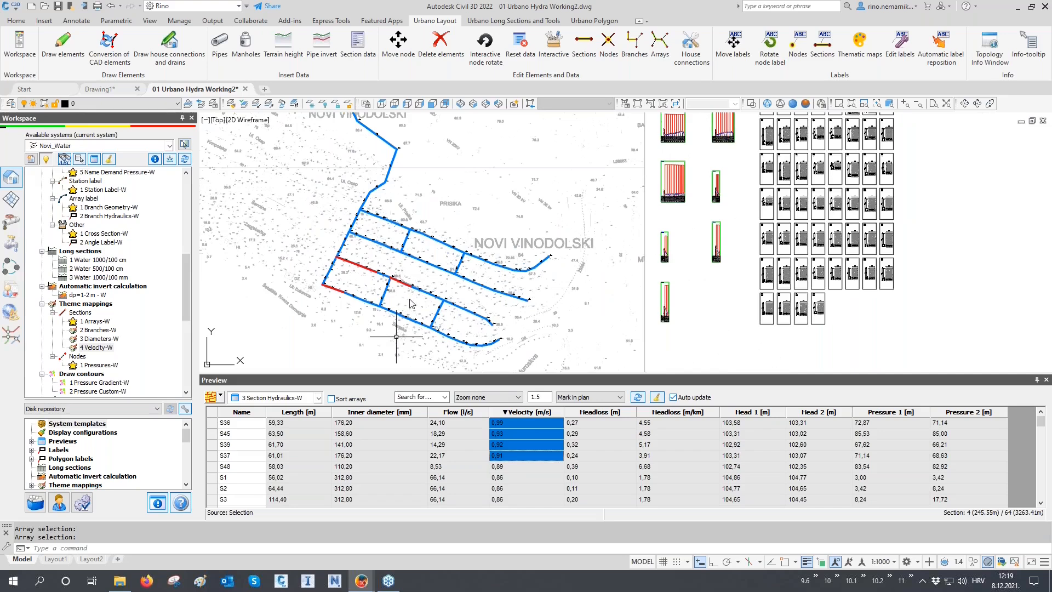
middle_click_drag(412, 299, 468, 303)
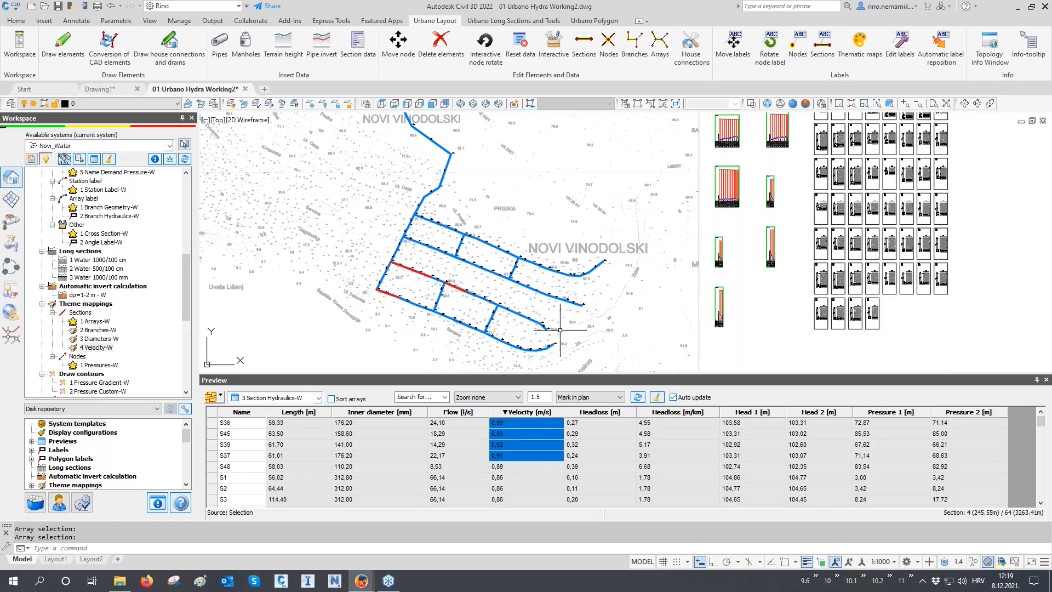
- Close the section hydraulics preview and regenerate the drawing to clear the red section markings
left_click(1045, 380)
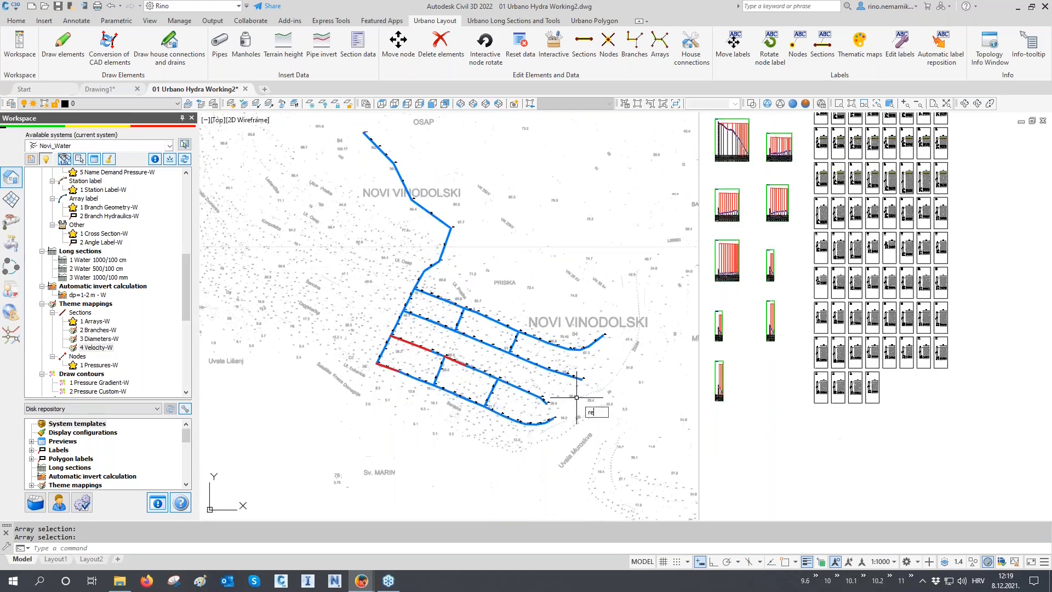
type("re")
key("Return")
middle_click_drag(552, 261, 541, 384)
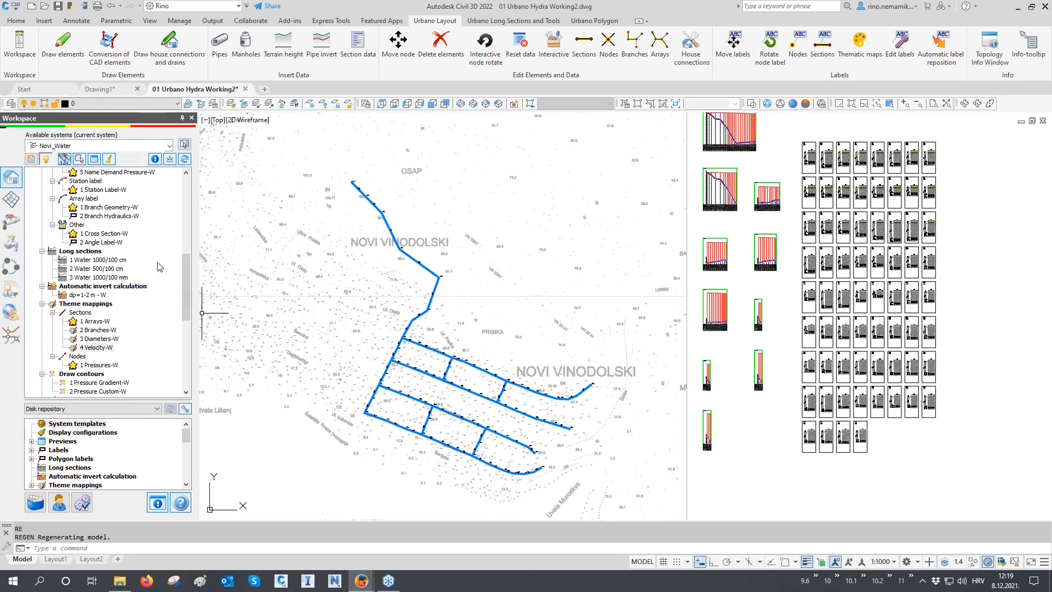
- Display the 4 Velocity-W theme map for the whole network, placing its legend in the open area above the NOVI VINODOLSKI label
scroll(93, 326, "down", 1)
double_click(93, 322)
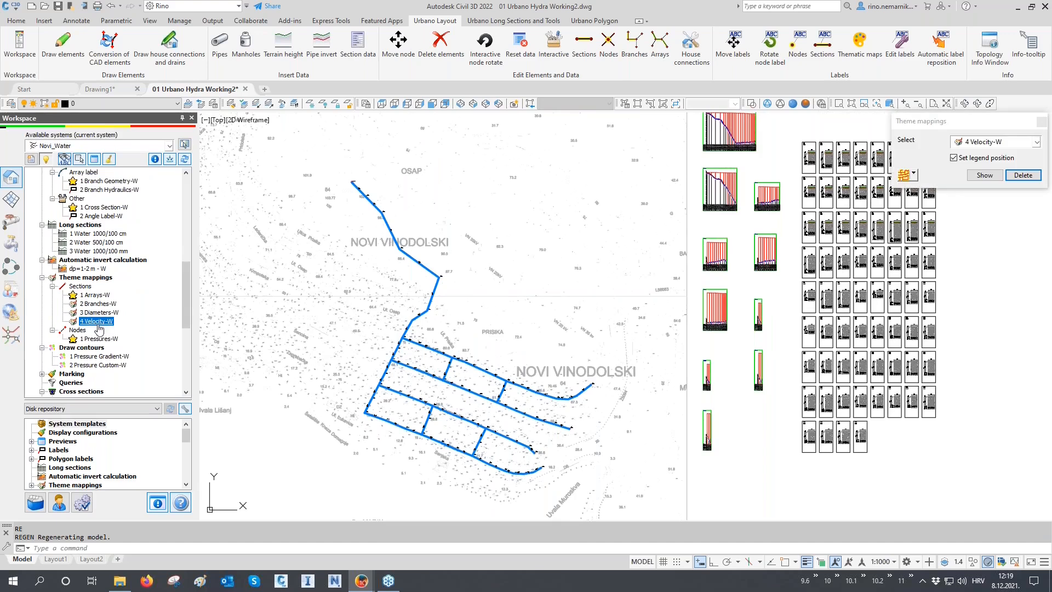
left_click(906, 175)
left_click(984, 175)
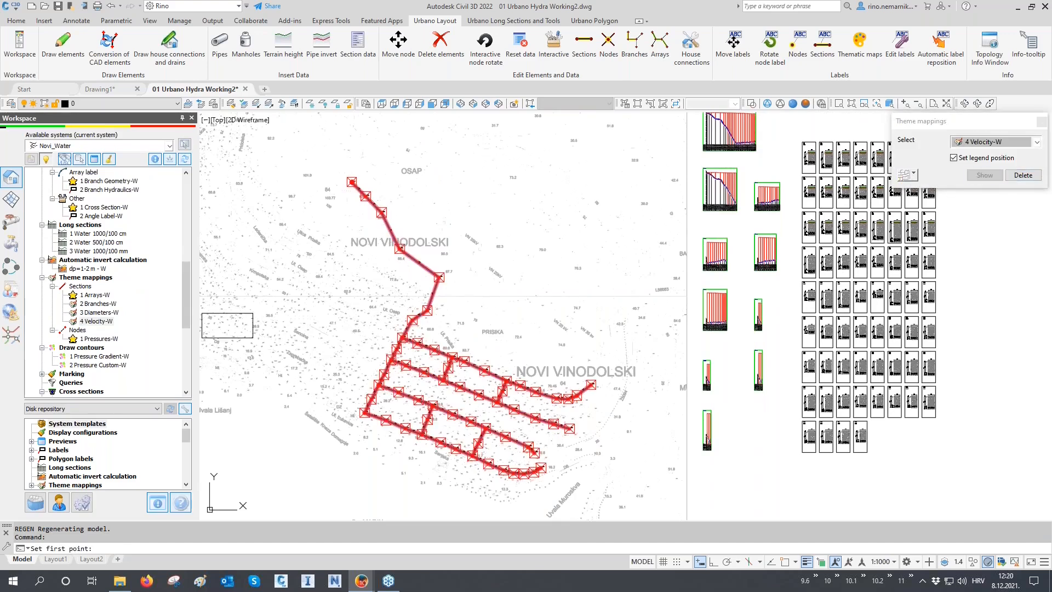
left_click(502, 302)
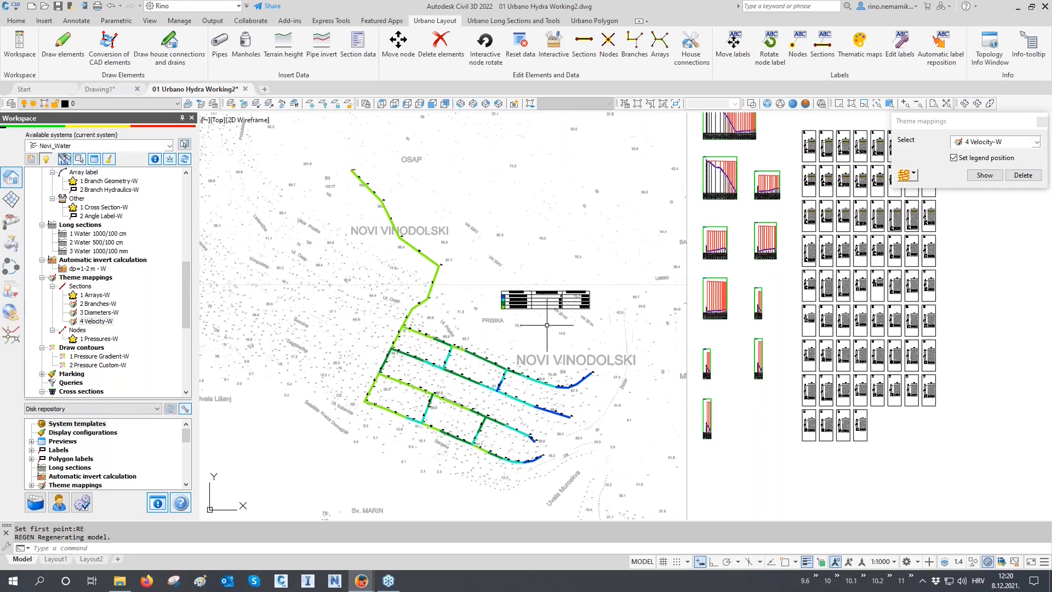
- Inspect the velocity legend and the coloured pipes, and delete the velocity theme map from the drawing
scroll(539, 295, "up", 6)
scroll(538, 295, "up", 2)
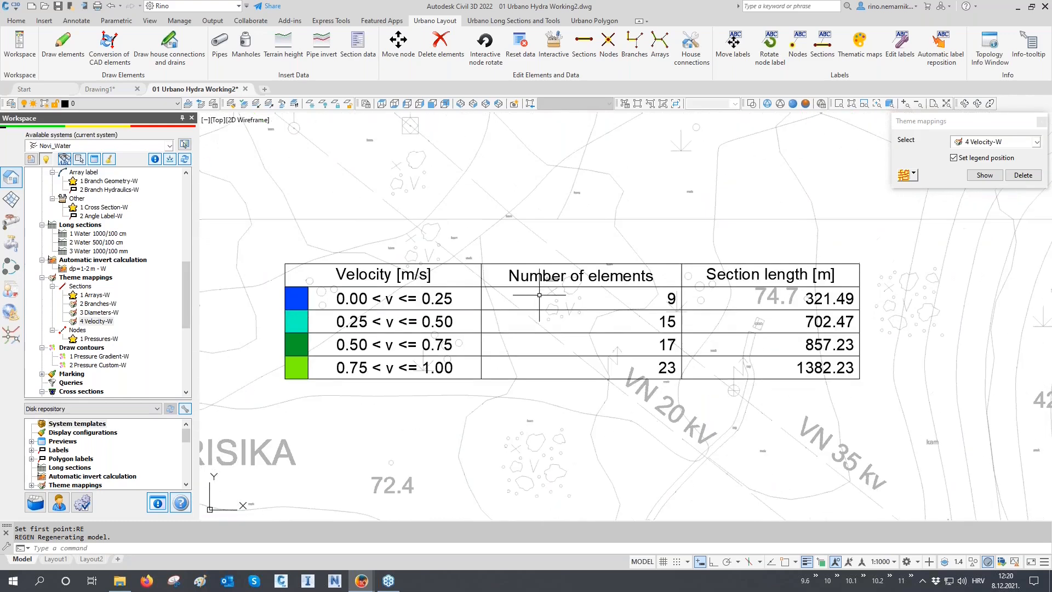
scroll(538, 295, "down", 6)
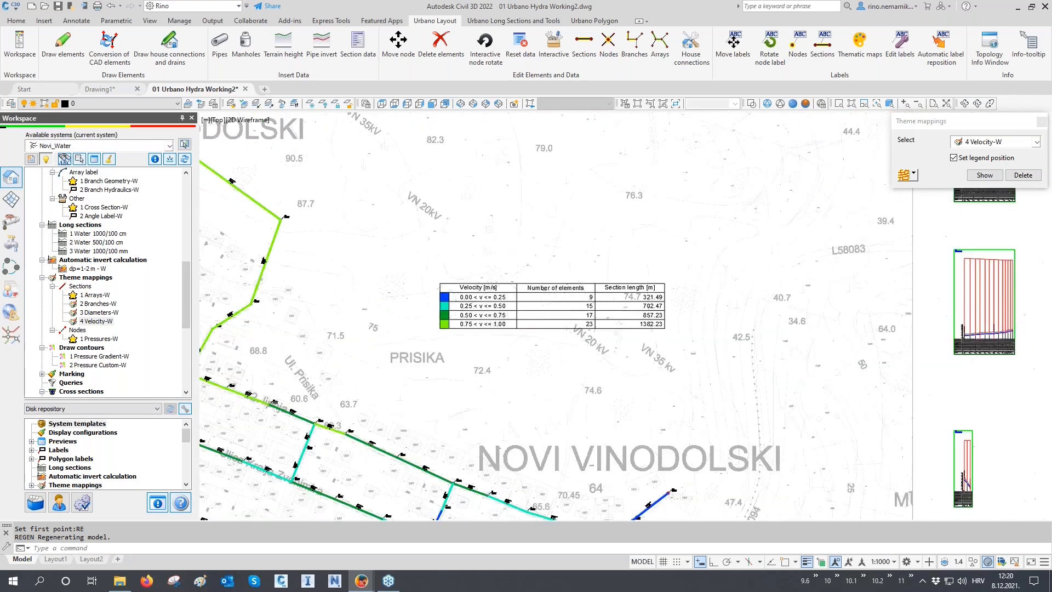
middle_click_drag(539, 348, 553, 295)
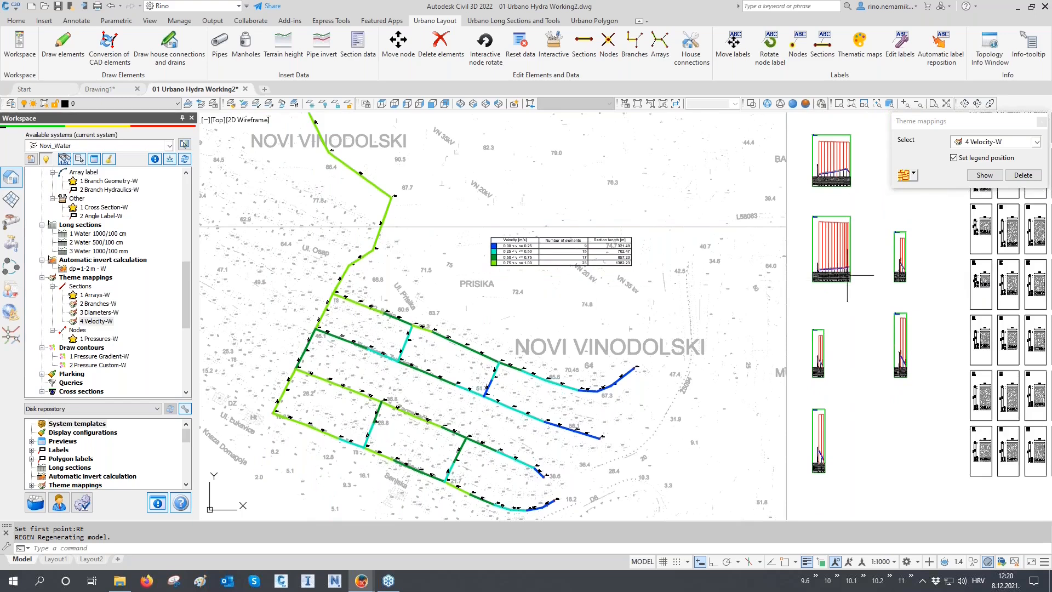
left_click(985, 174)
left_click(1022, 175)
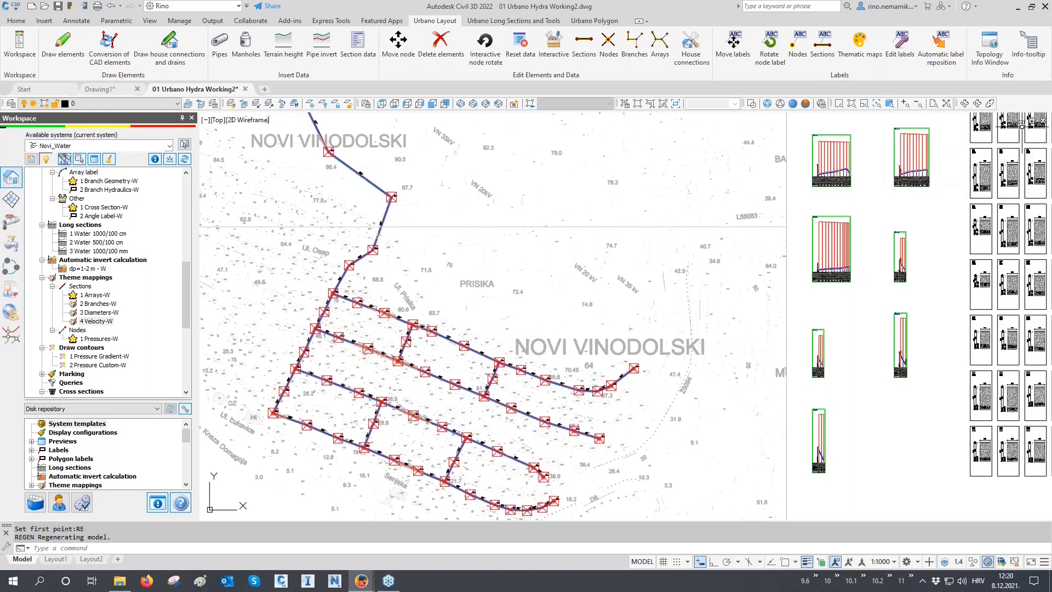
- Preview the network nodes' hydraulic results with the 2 Node Hydraulics-W table
left_click(95, 159)
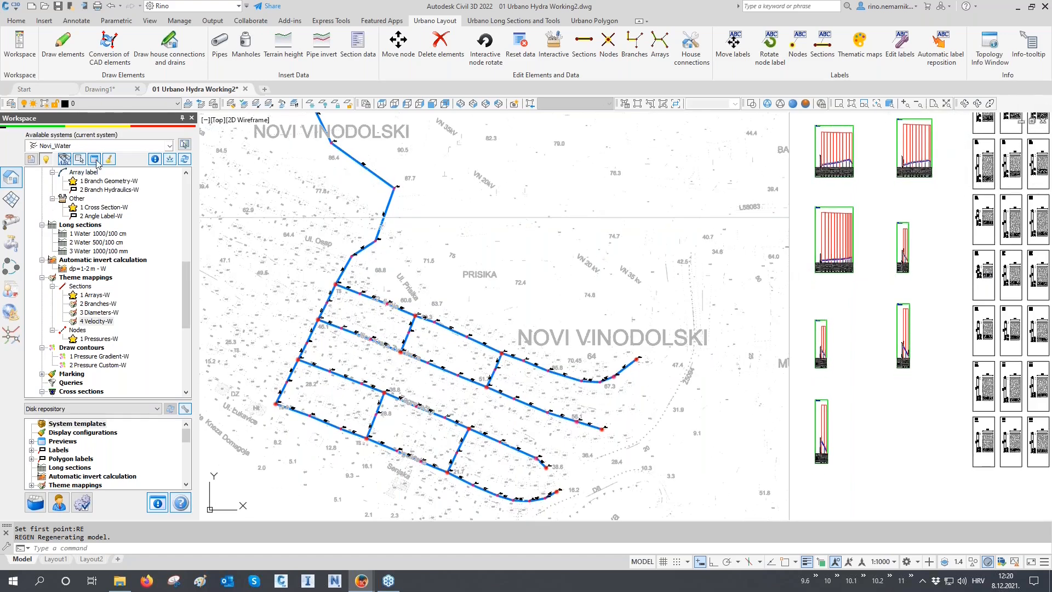
left_click(266, 398)
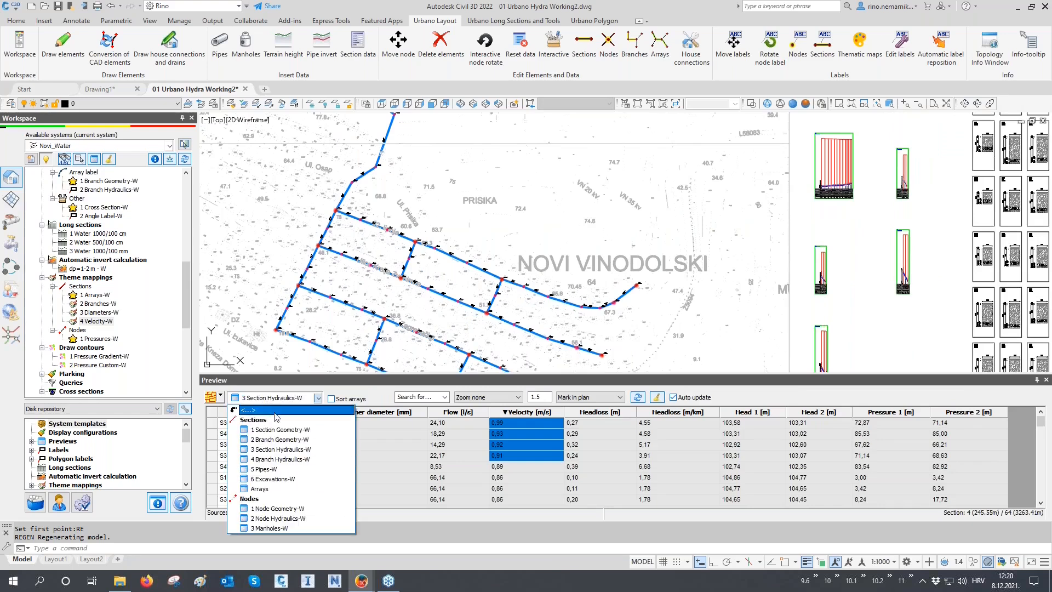
left_click(302, 518)
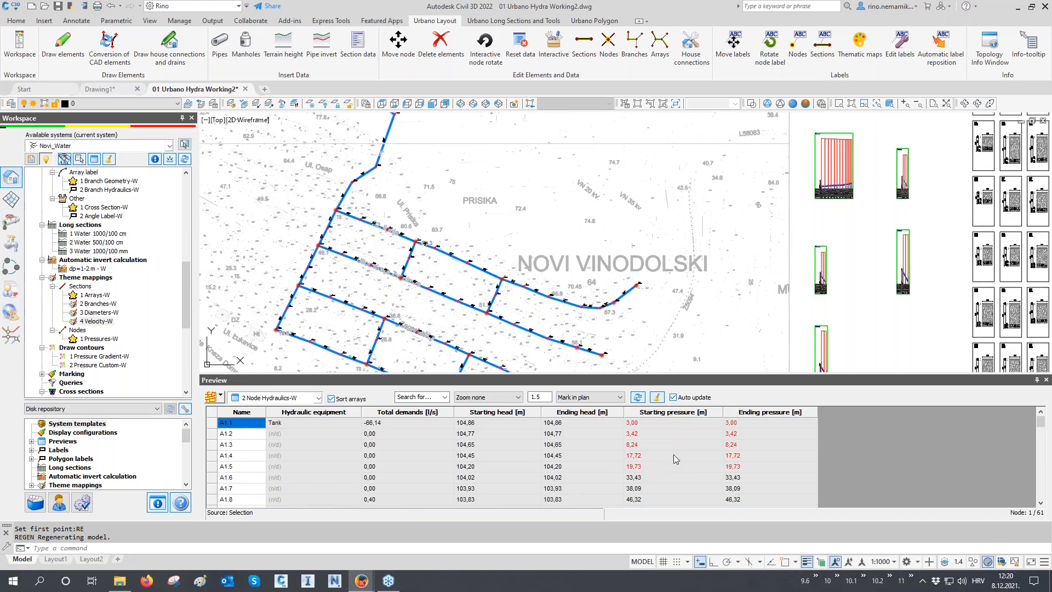
- Open the 2 Node Hydraulics-W preview configuration and review its total demand, starting pressure and ending pressure rows with their validation limits
scroll(165, 301, "up", 5)
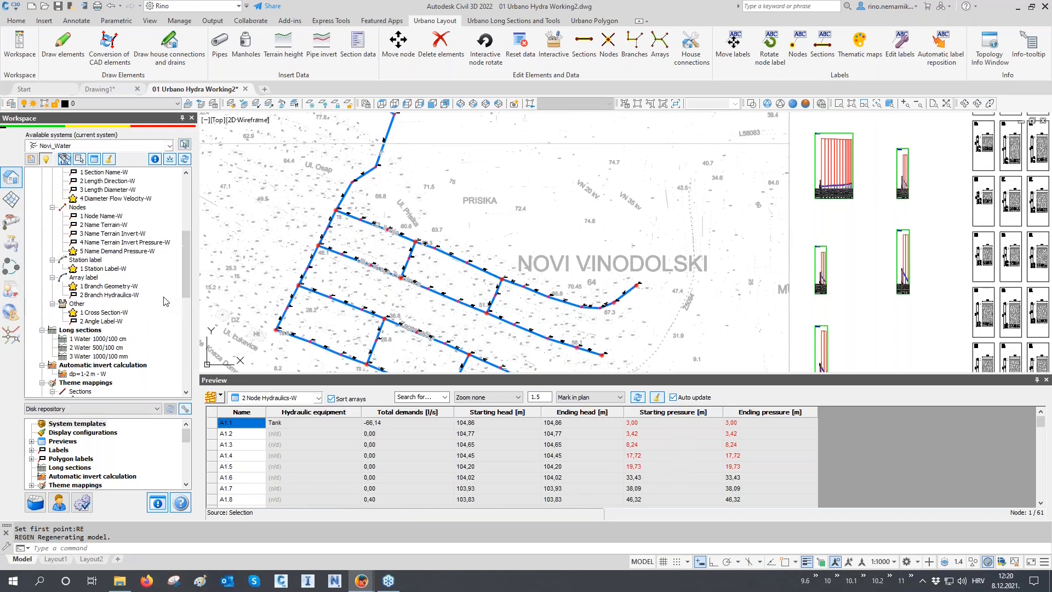
scroll(111, 273, "up", 3)
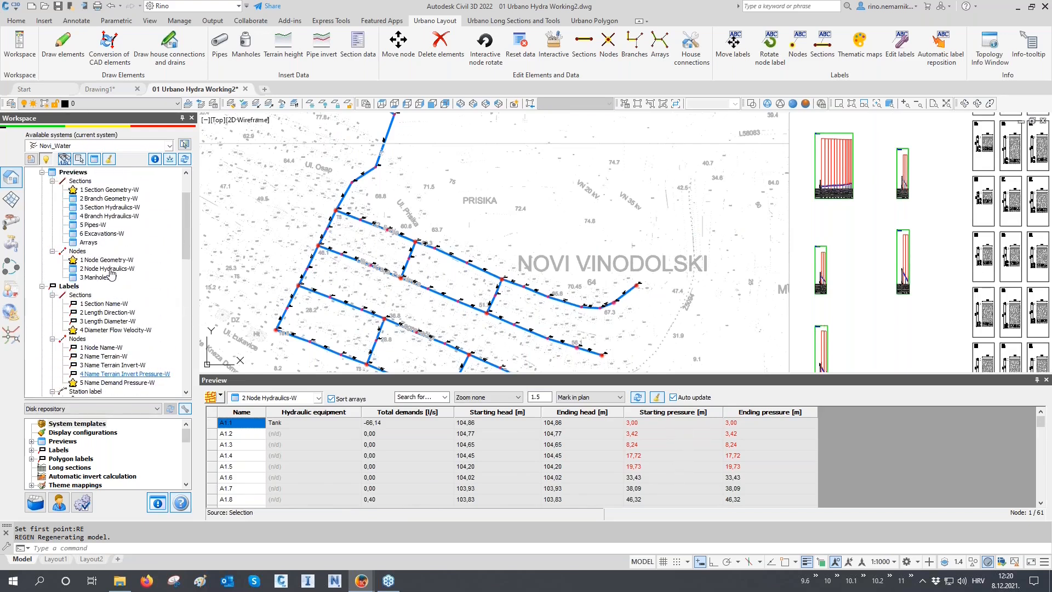
left_click(93, 269)
right_click(94, 269)
left_click(117, 290)
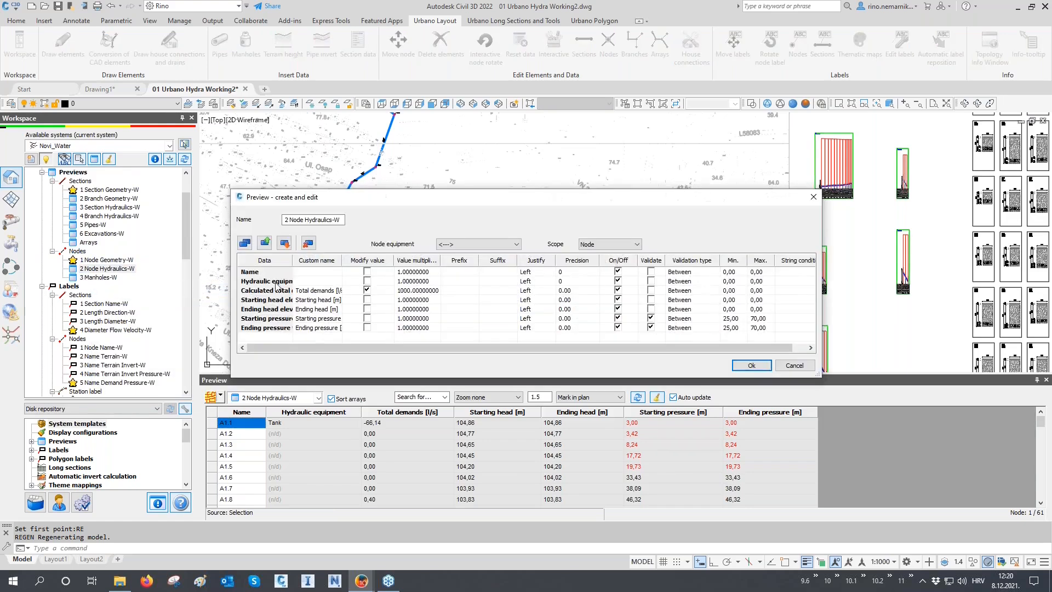
left_click(262, 290)
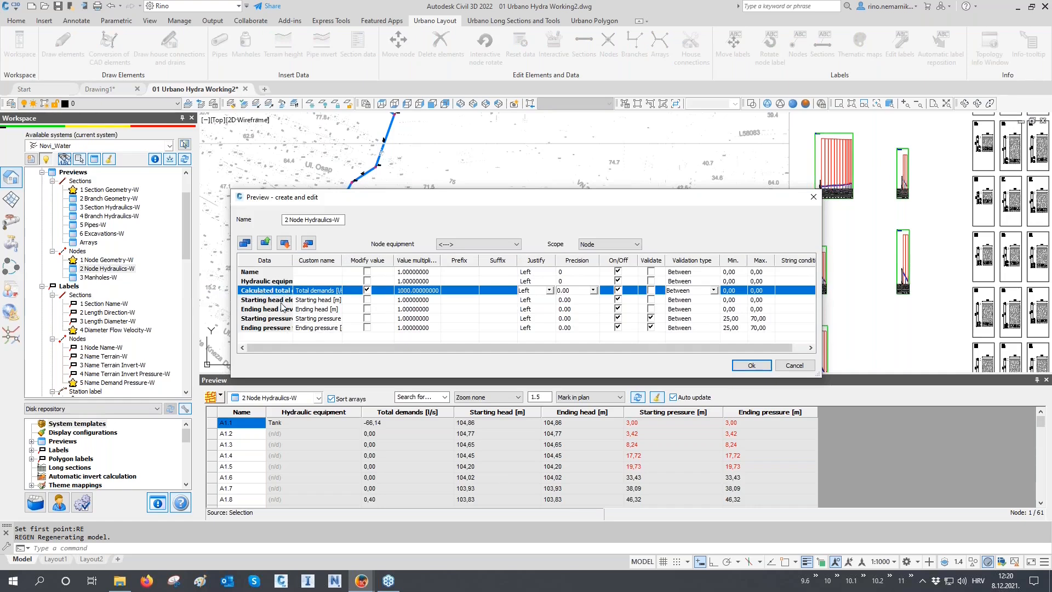
left_click(266, 319)
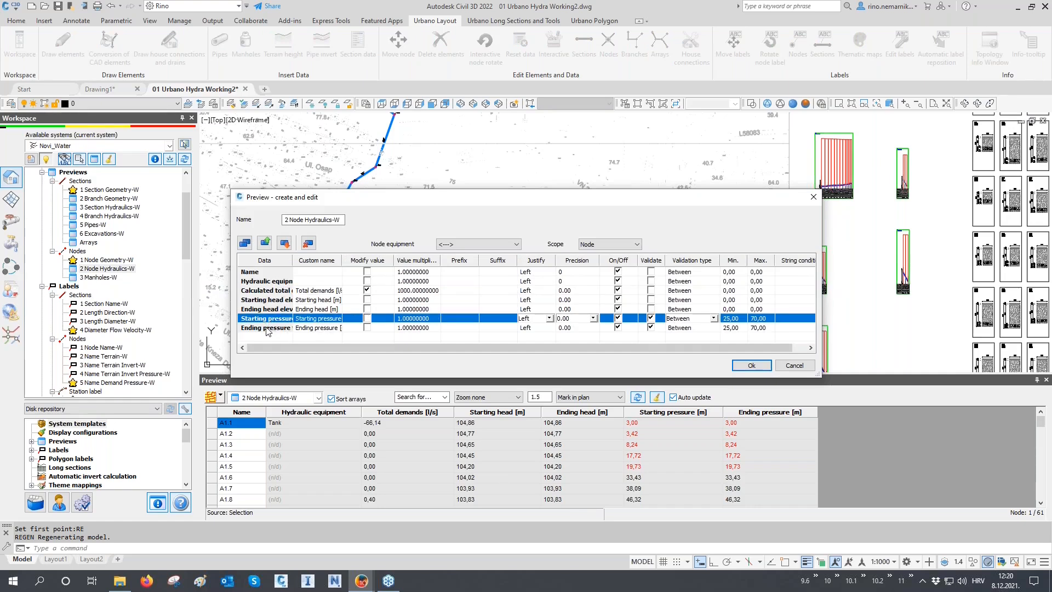
left_click(267, 328)
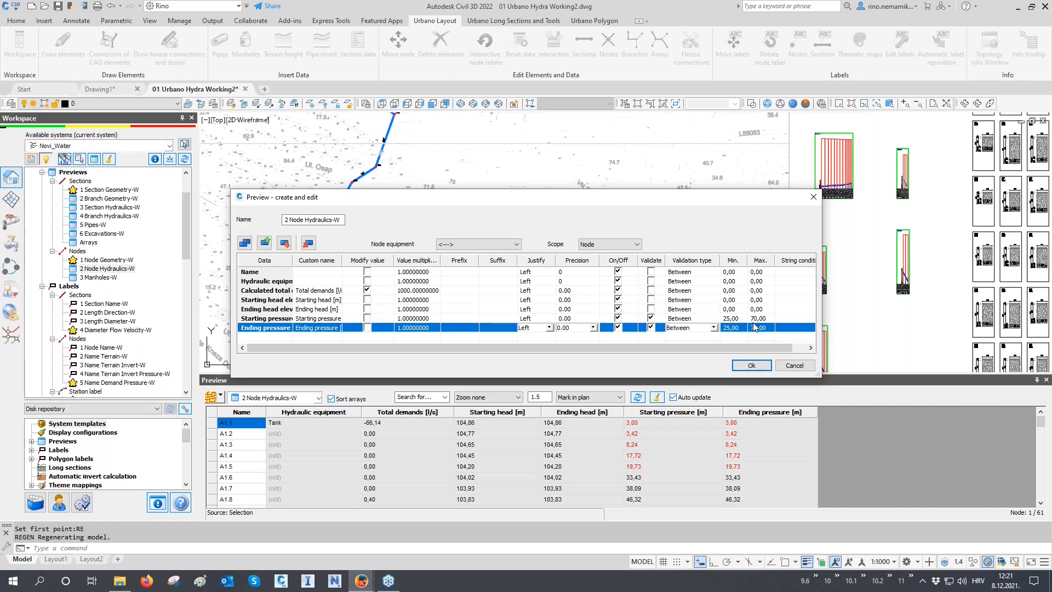
left_click(751, 365)
- Sort the node table by ascending starting pressure and mark nodes A1.1 to A1.5 in the plan
left_click(681, 412)
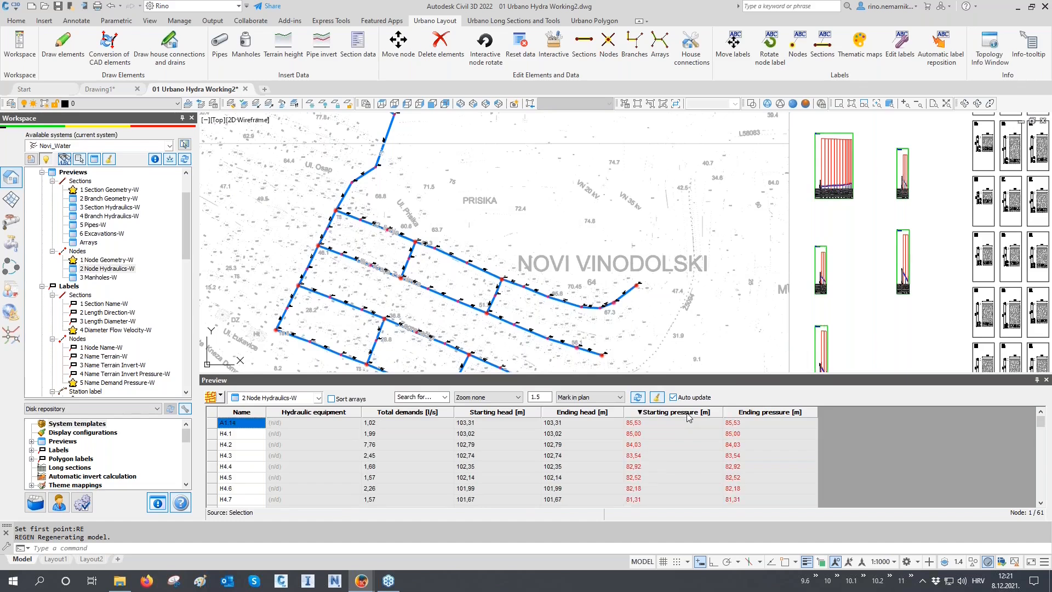
left_click_drag(650, 467, 651, 423)
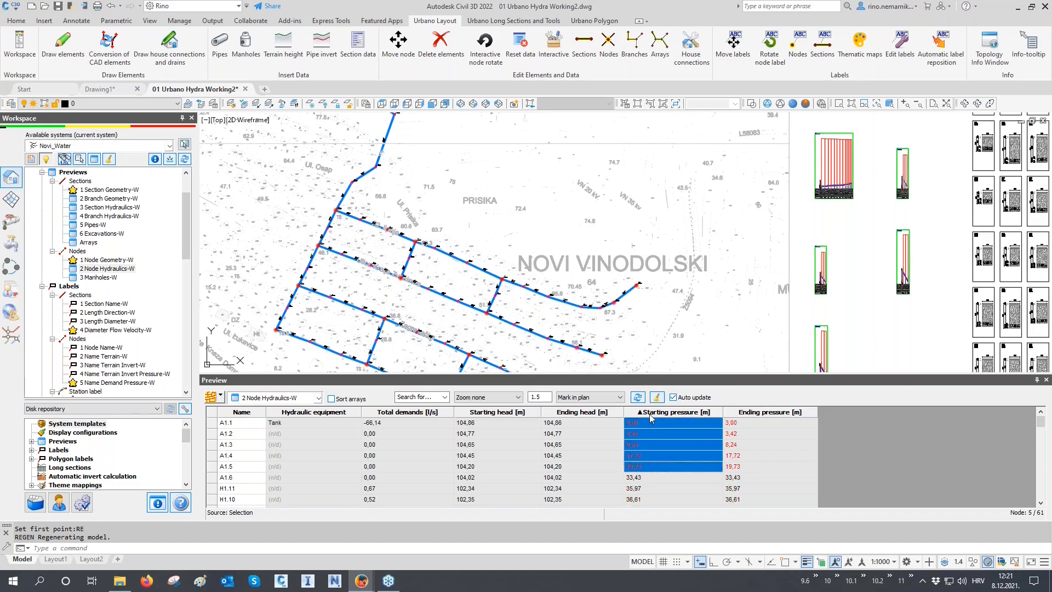
scroll(539, 310, "down", 3)
scroll(393, 144, "up", 5)
scroll(405, 163, "up", 5)
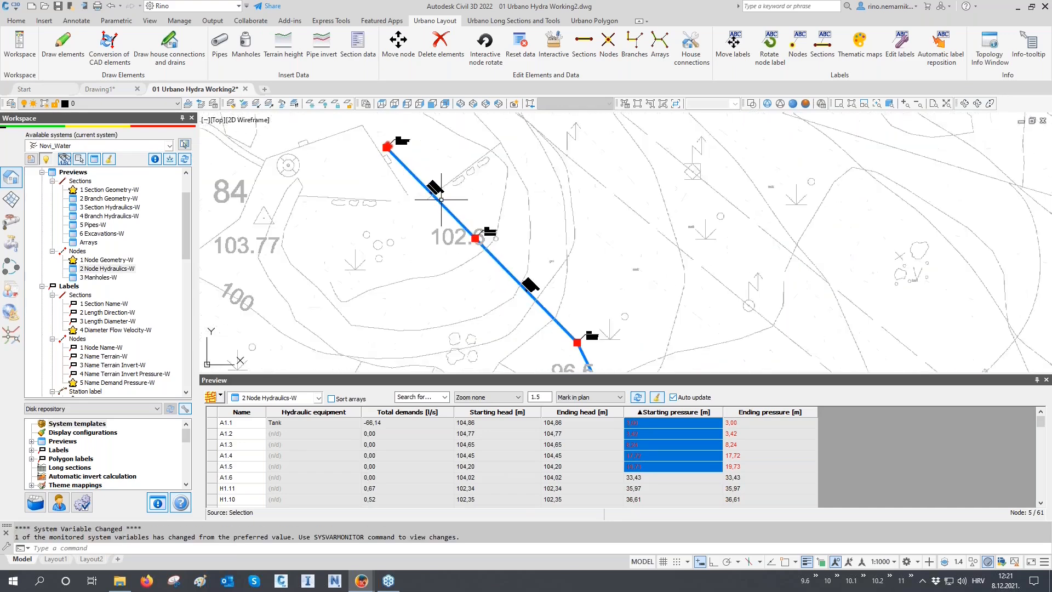
- Regenerate the drawing, mark nodes A1.1 to A1.5 in the plan again and examine their positions along the supply pipe
type("re")
key("Return")
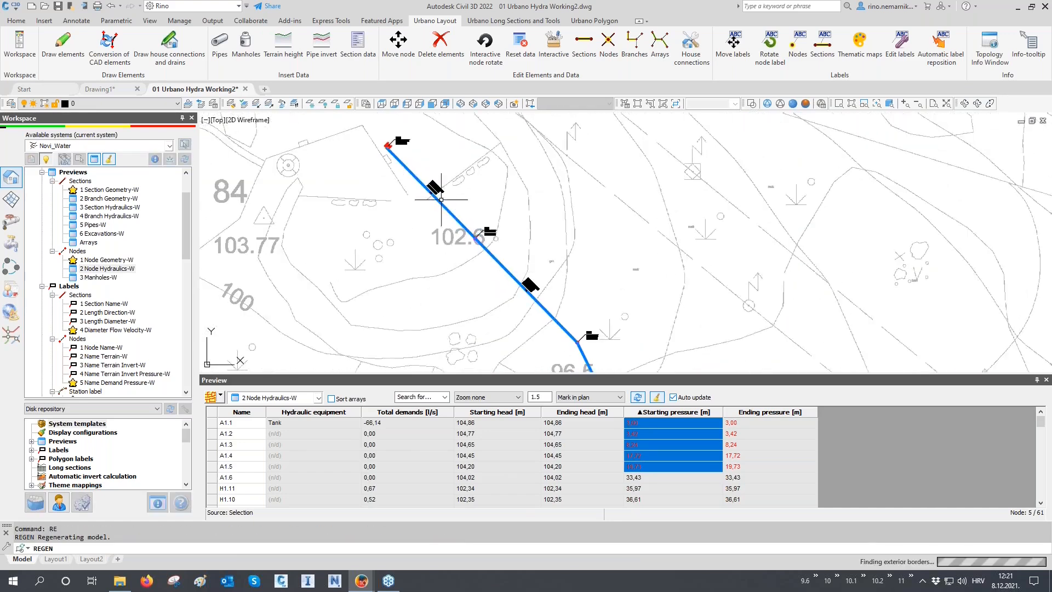
scroll(457, 181, "down", 3)
scroll(493, 230, "down", 3)
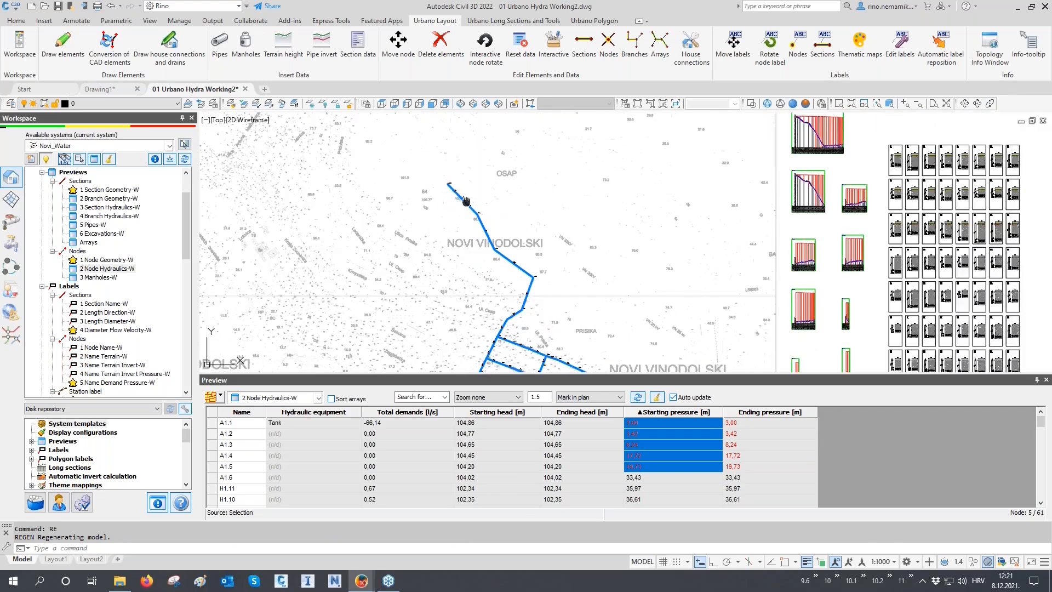
left_click_drag(643, 468, 644, 423)
scroll(543, 222, "up", 6)
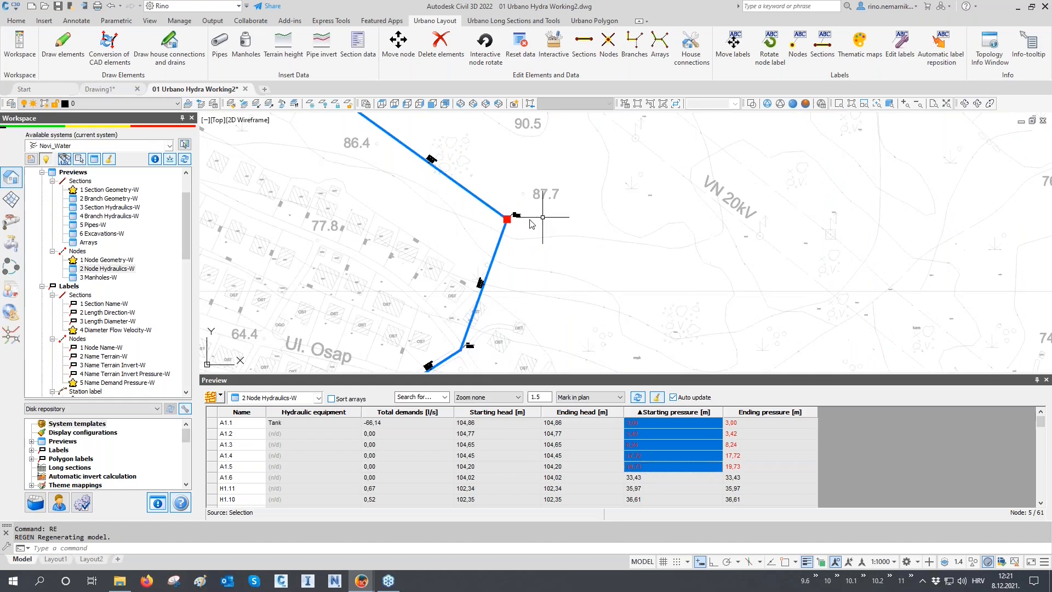
scroll(543, 311, "up", 2)
scroll(542, 313, "down", 4)
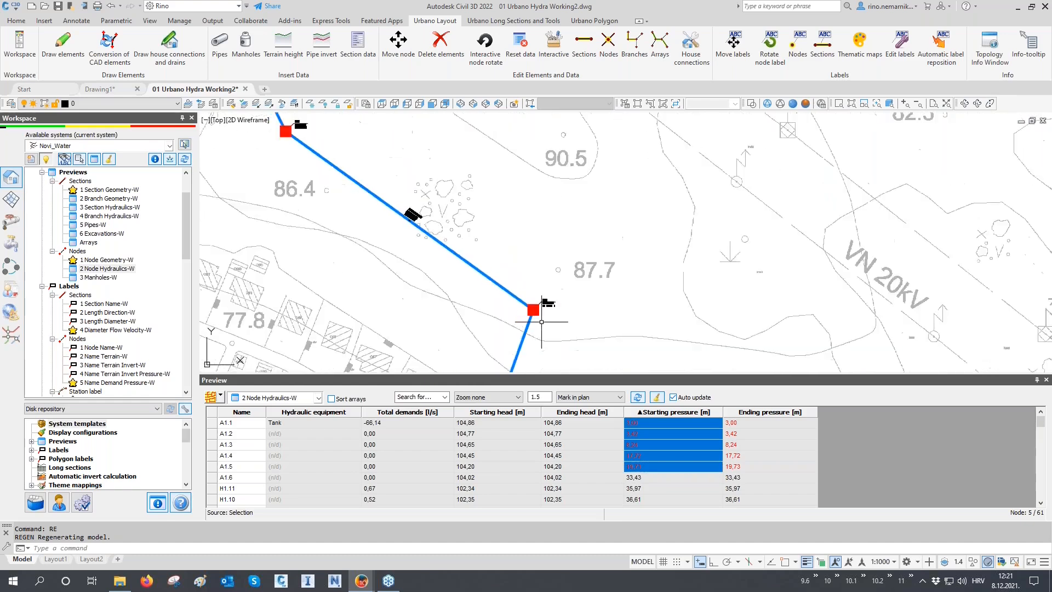
scroll(421, 190, "down", 3)
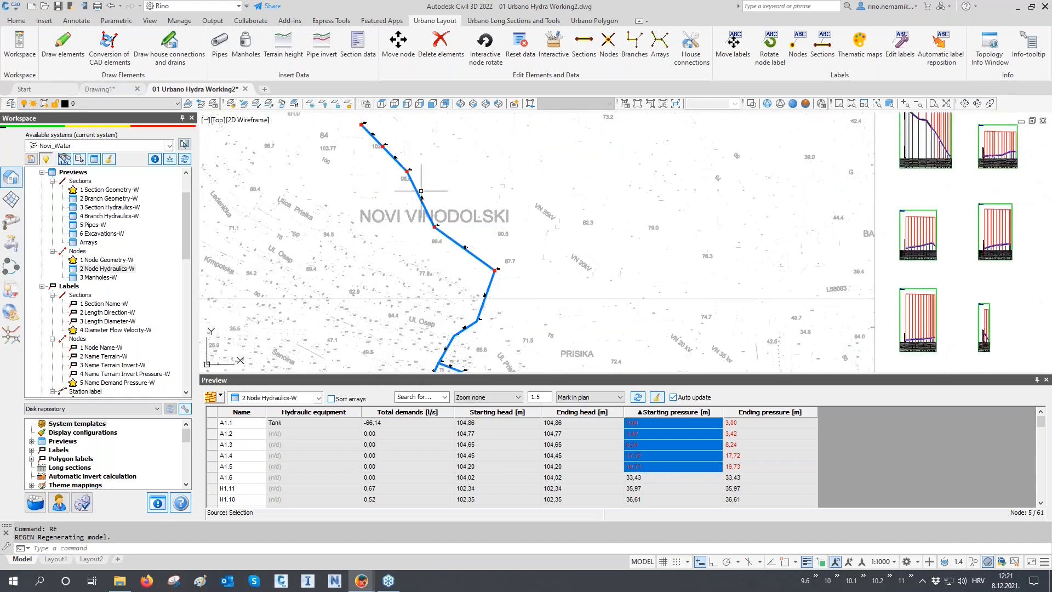
- Sort the node table by descending starting pressure and mark all nodes above 70 m in the plan
scroll(429, 192, "down", 3)
middle_click_drag(492, 310, 509, 240)
left_click(670, 412)
left_click_drag(668, 422, 664, 433)
scroll(664, 433, "down", 3)
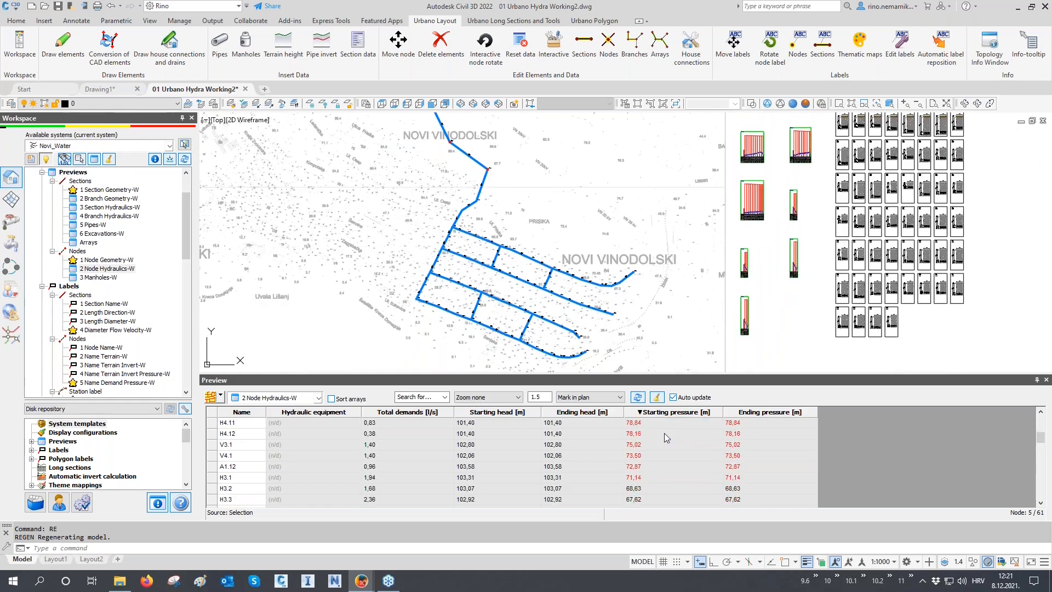
left_click_drag(638, 480, 638, 408)
scroll(555, 355, "up", 2)
scroll(554, 355, "up", 3)
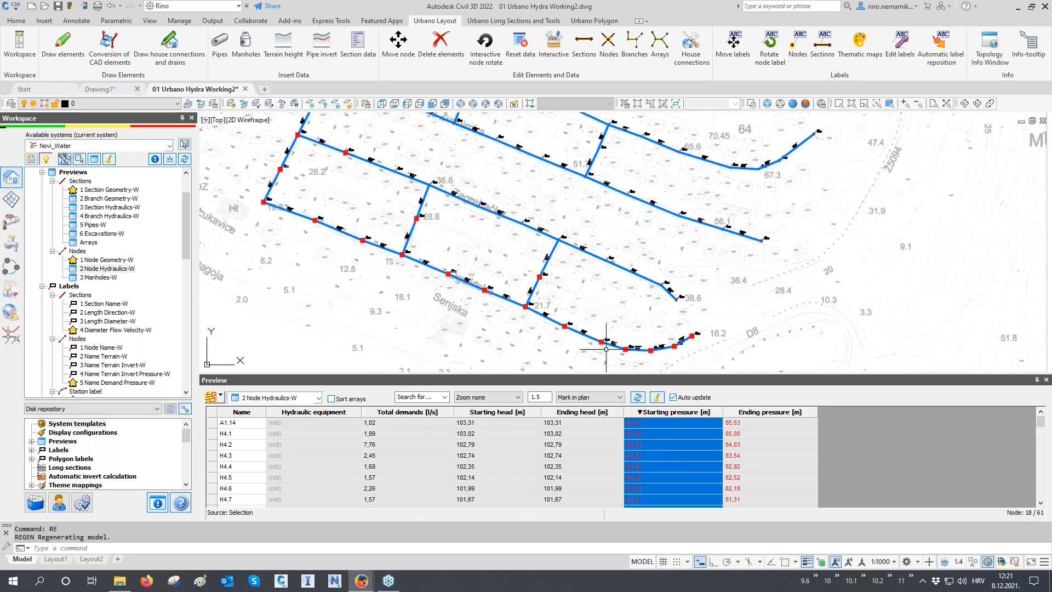
- Examine the pressure line against the terrain in the largest long section beside the plan
scroll(373, 311, "down", 2)
scroll(372, 311, "down", 3)
scroll(534, 259, "down", 1)
scroll(559, 171, "up", 10)
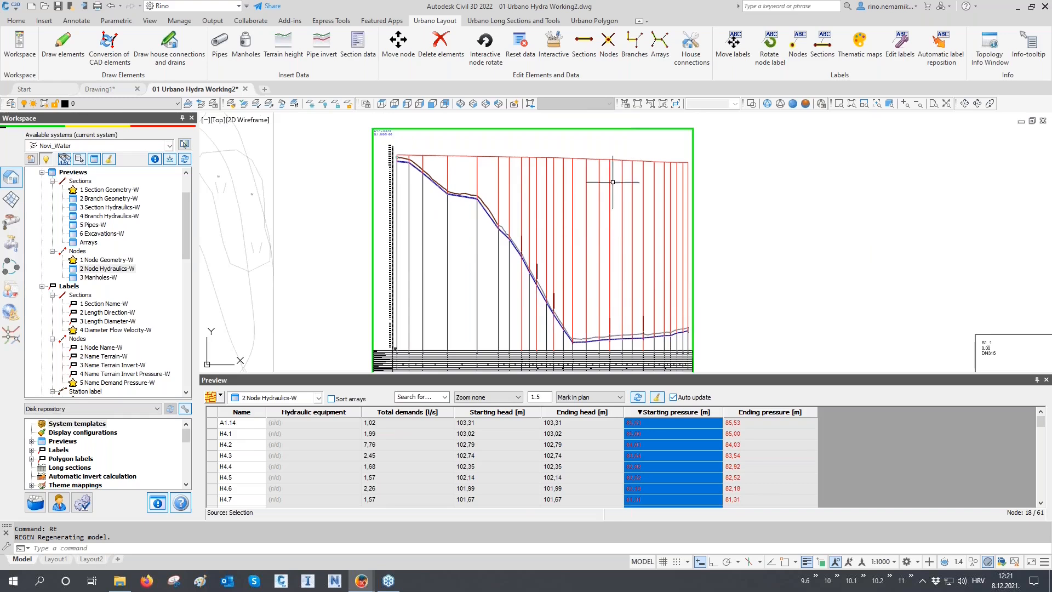
scroll(670, 197, "down", 8)
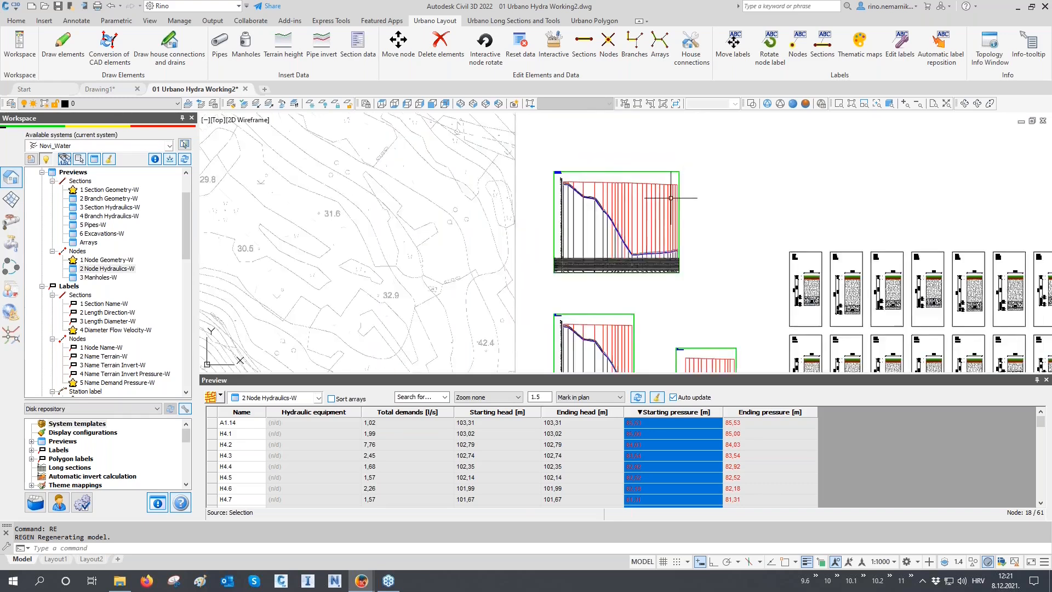
middle_click_drag(558, 291, 557, 197)
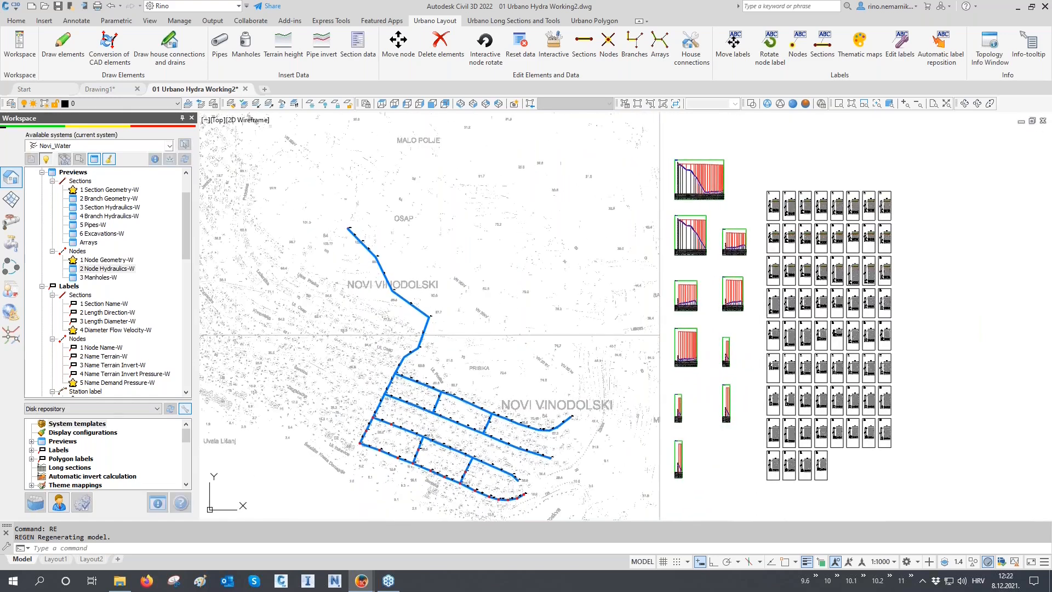
- Display the 1 Pressures-W theme map for the whole network with its legend above the NOVI VINODOLSKI label, and regenerate the drawing
scroll(180, 342, "down", 4)
scroll(179, 342, "down", 5)
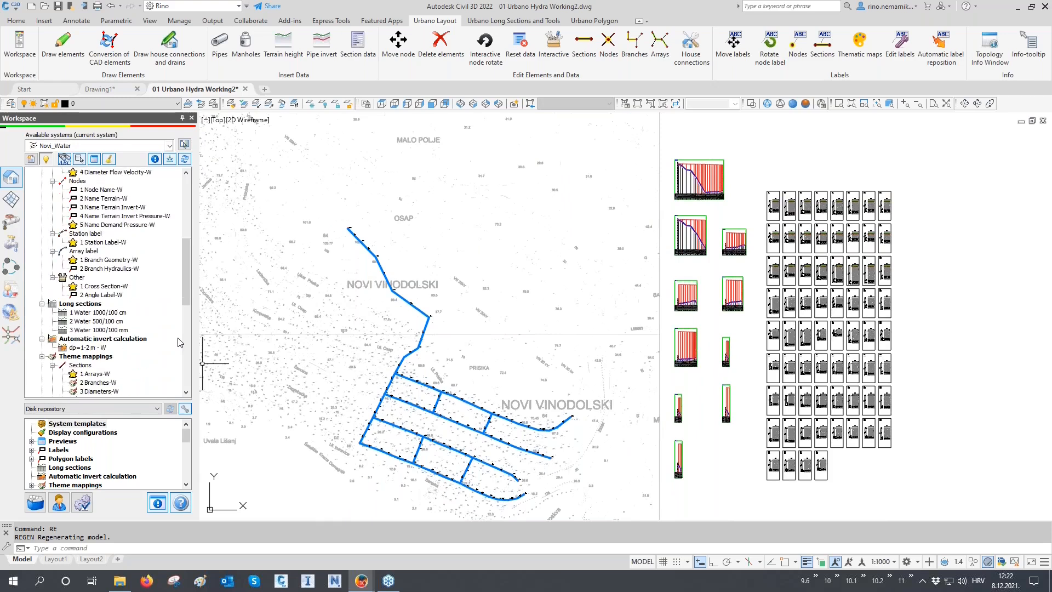
scroll(114, 325, "down", 1)
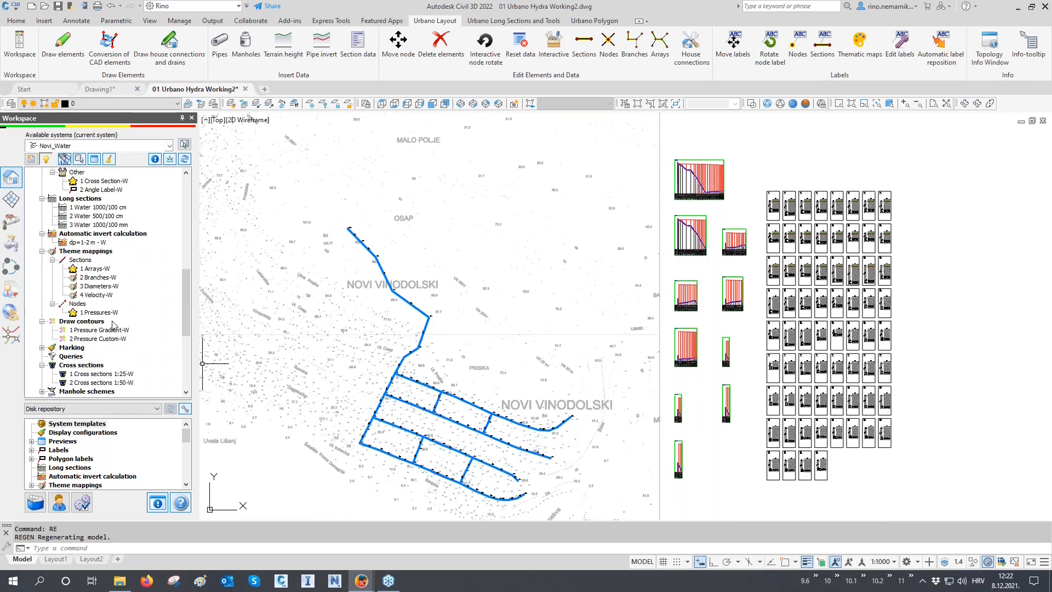
double_click(99, 313)
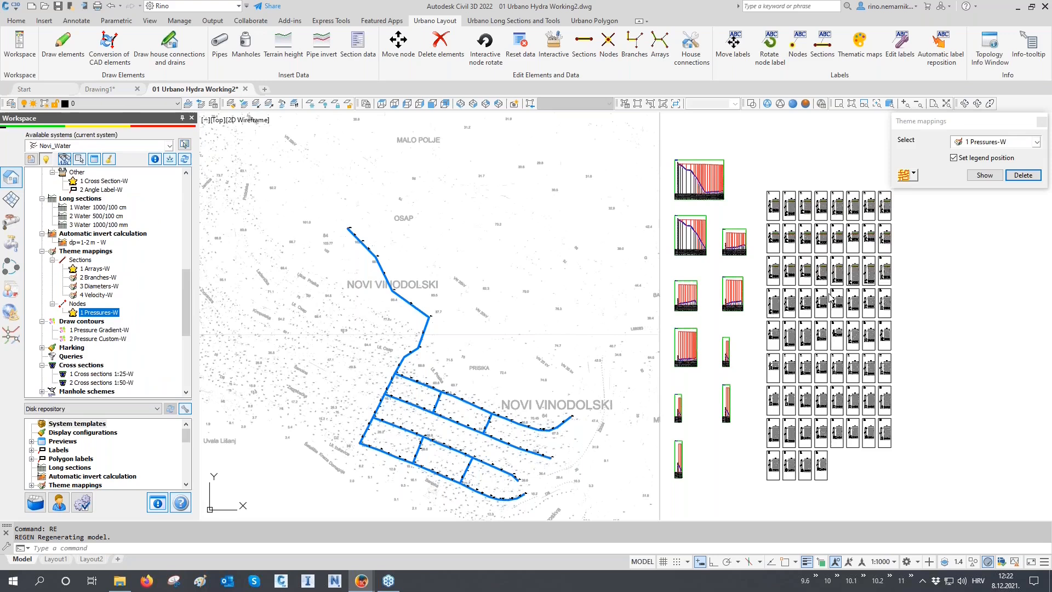
left_click(902, 176)
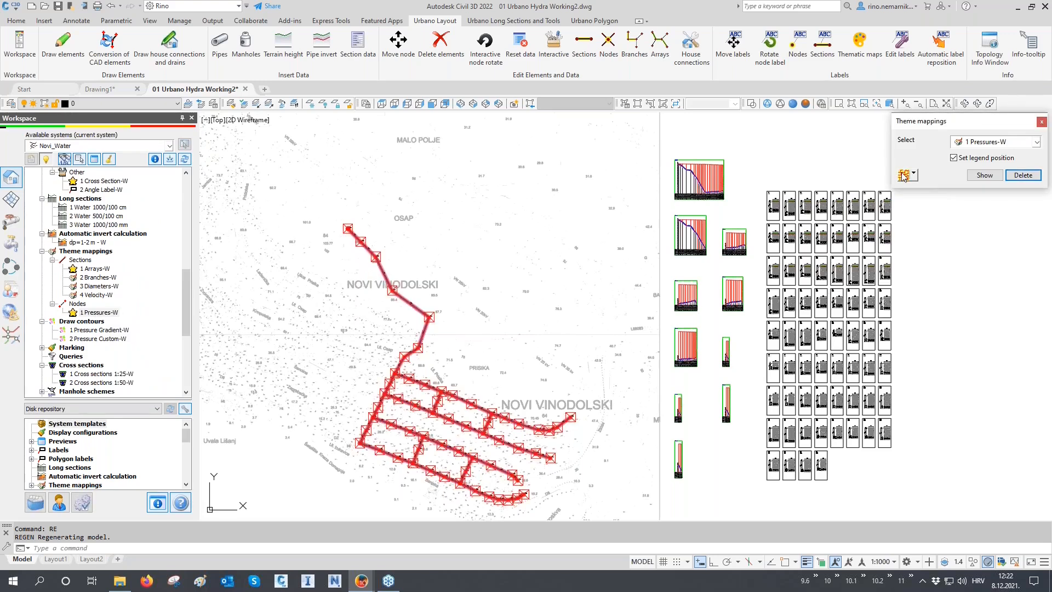
left_click(984, 175)
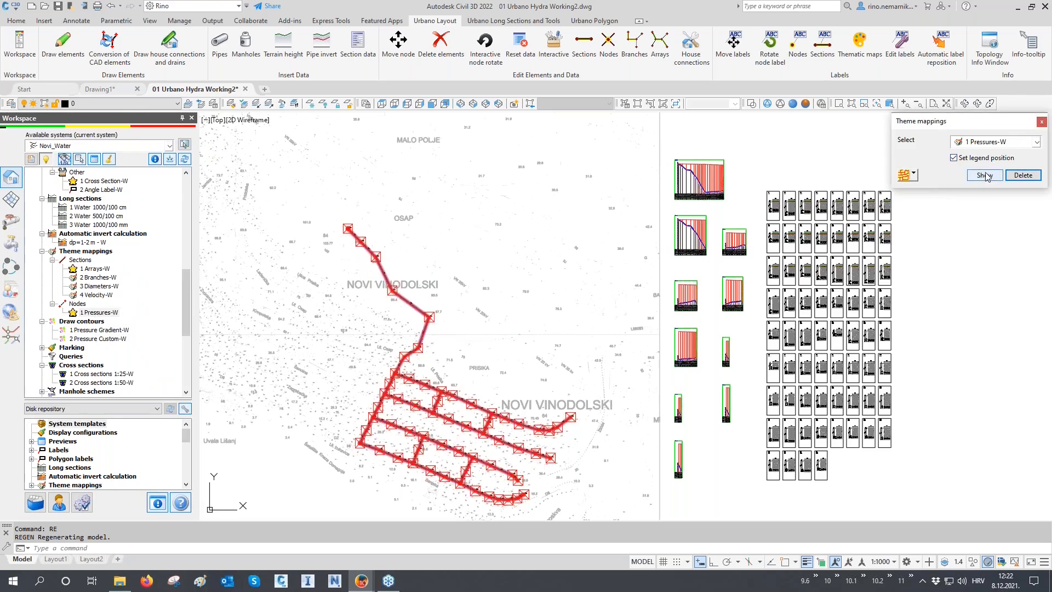
left_click(494, 340)
type("RE")
key("Return")
- Review the pressure legend, the value ranges and colours in the 1 Pressures-W configuration, and the coloured nodes across the network
scroll(528, 325, "up", 8)
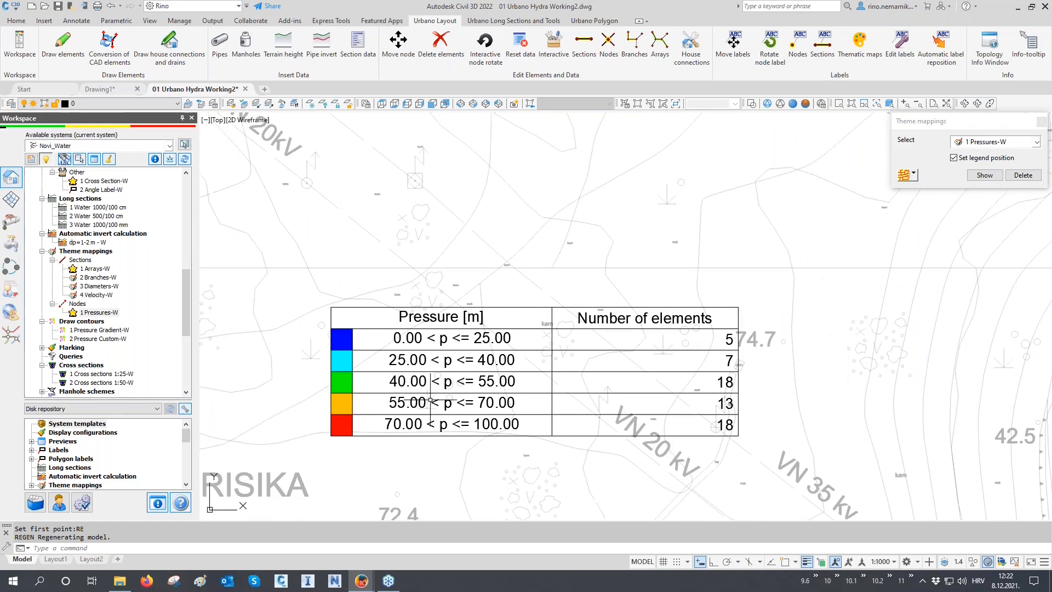
right_click(95, 316)
left_click(114, 336)
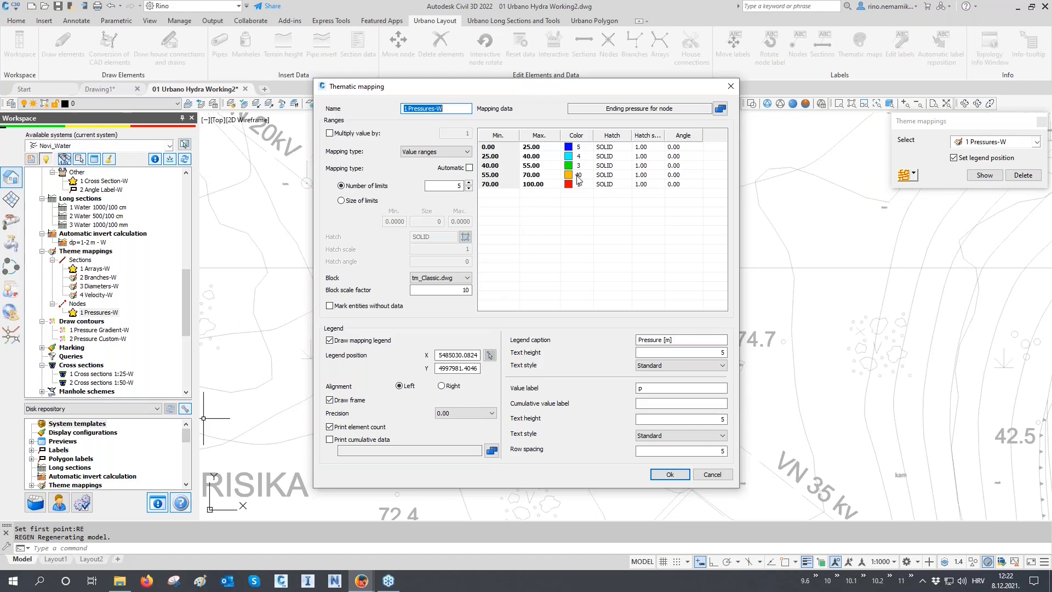
left_click(669, 473)
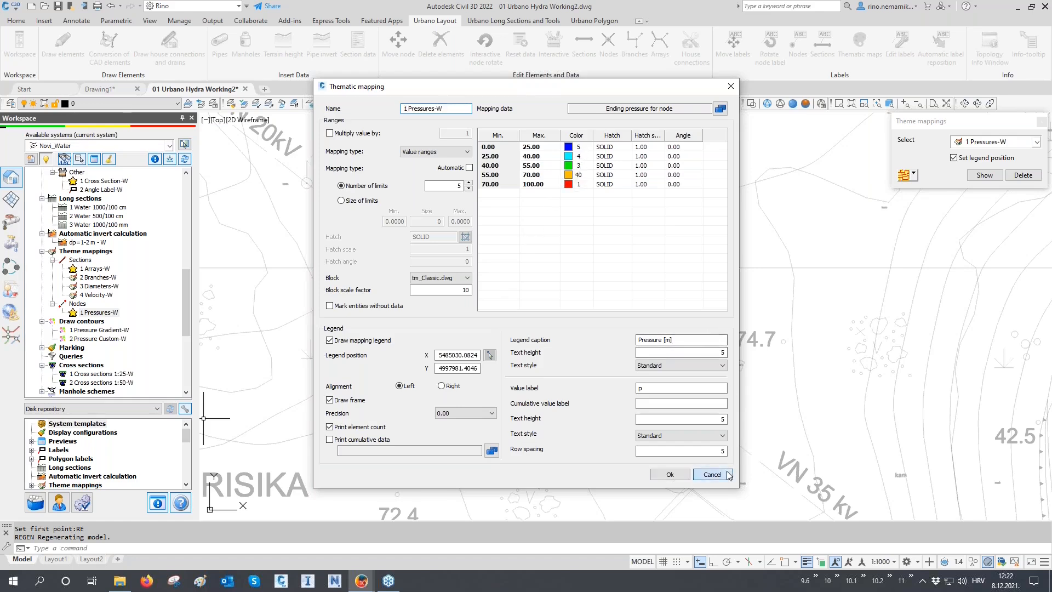
scroll(664, 388, "down", 6)
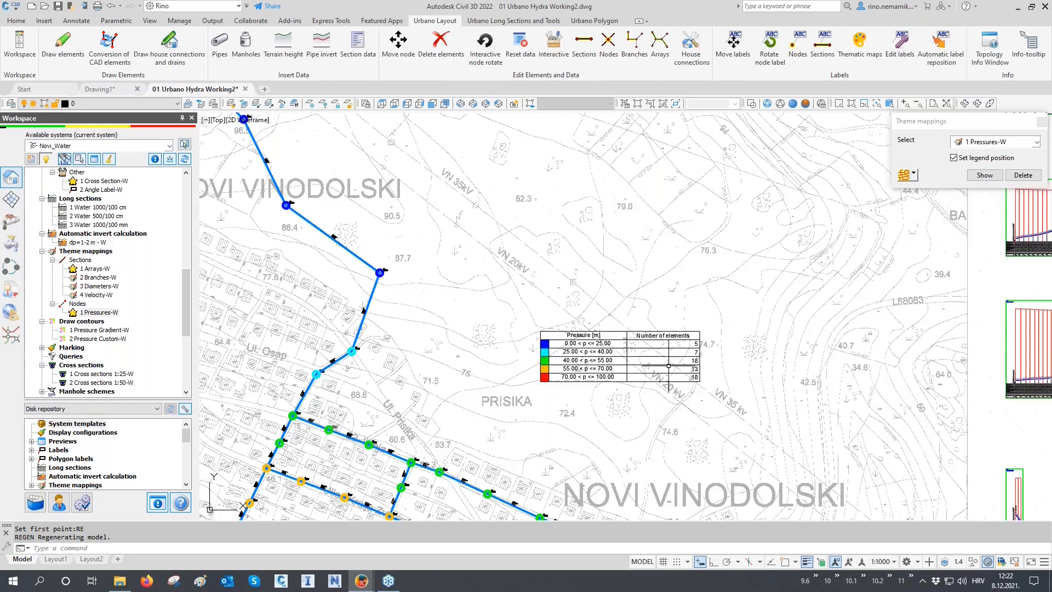
scroll(629, 407, "down", 2)
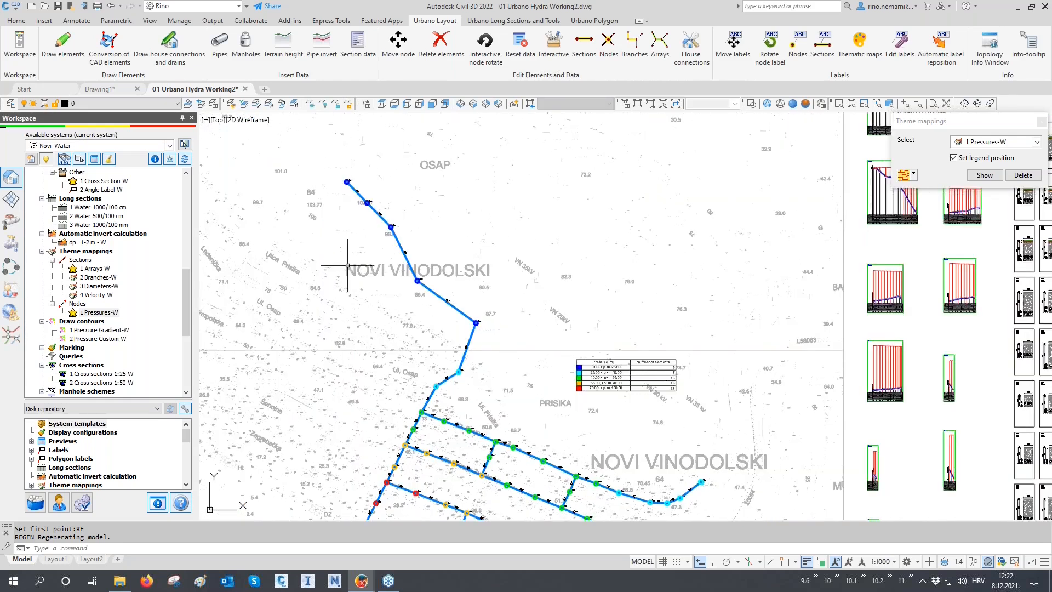
middle_click_drag(449, 336, 455, 232)
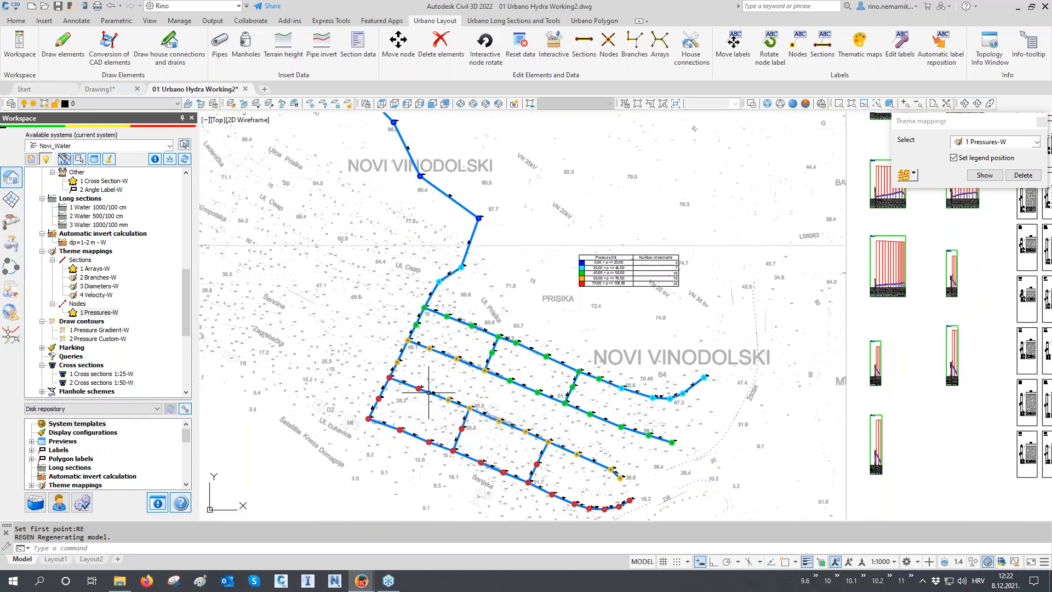
- Draw pressure contours over the network with the 1 Pressure Gradient-W configuration and inspect them around the street loops
scroll(133, 293, "down", 1)
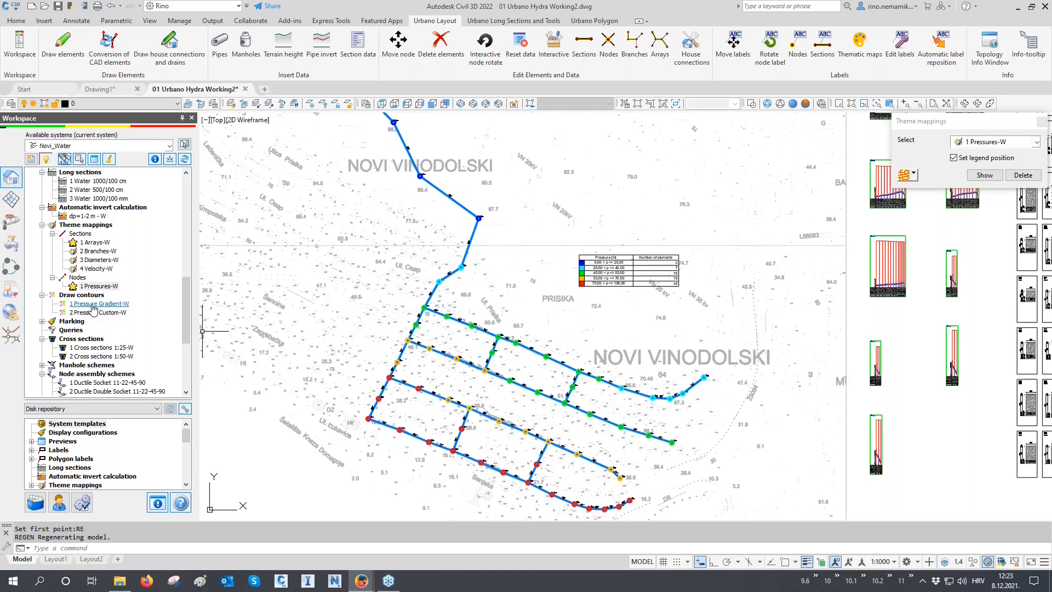
left_click(93, 305)
double_click(93, 304)
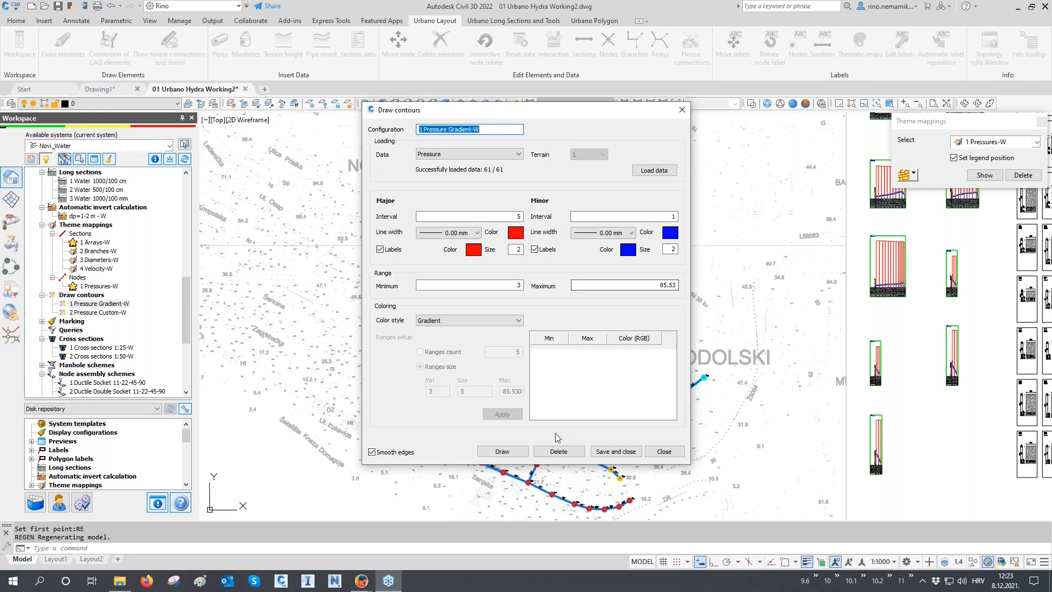
left_click(502, 450)
left_click(664, 452)
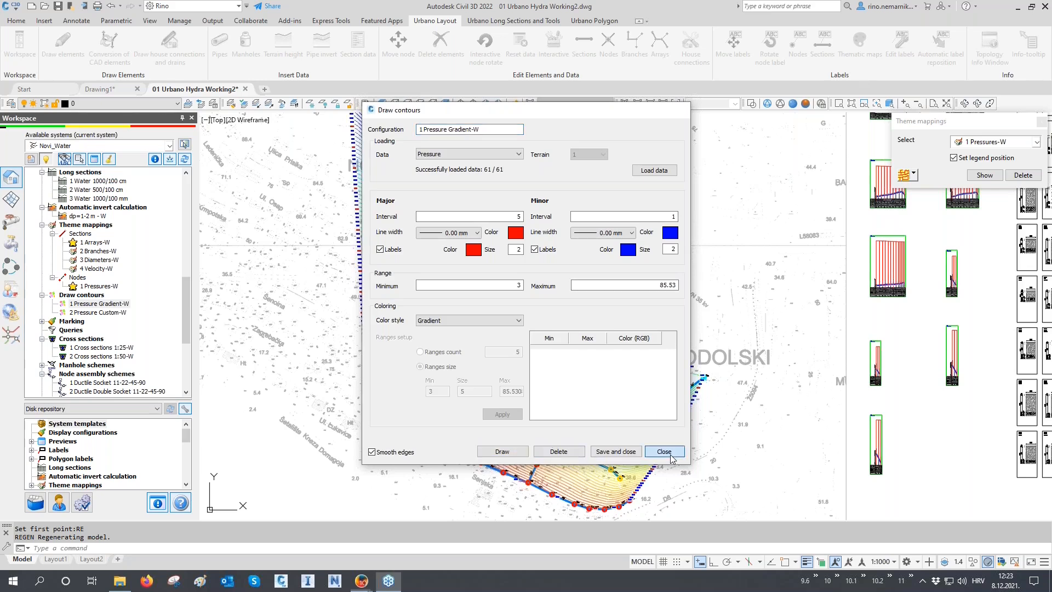
scroll(556, 382, "down", 2)
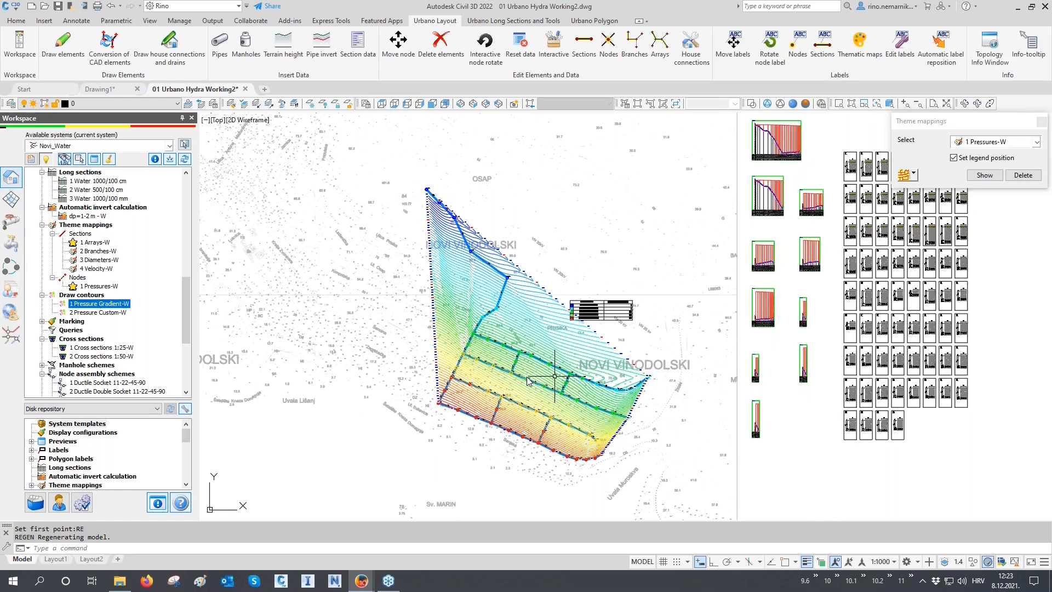
scroll(534, 443, "up", 4)
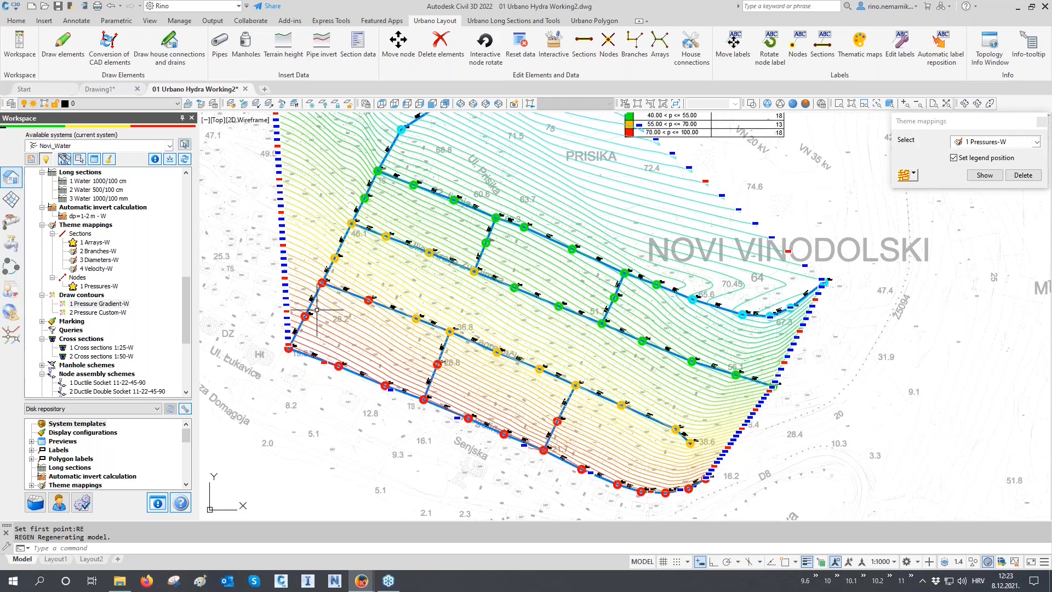
- Examine the gradient pressure contour values along the main pipeline and its side branches against the pressure legend
scroll(302, 287, "up", 4)
middle_click_drag(344, 265, 324, 479)
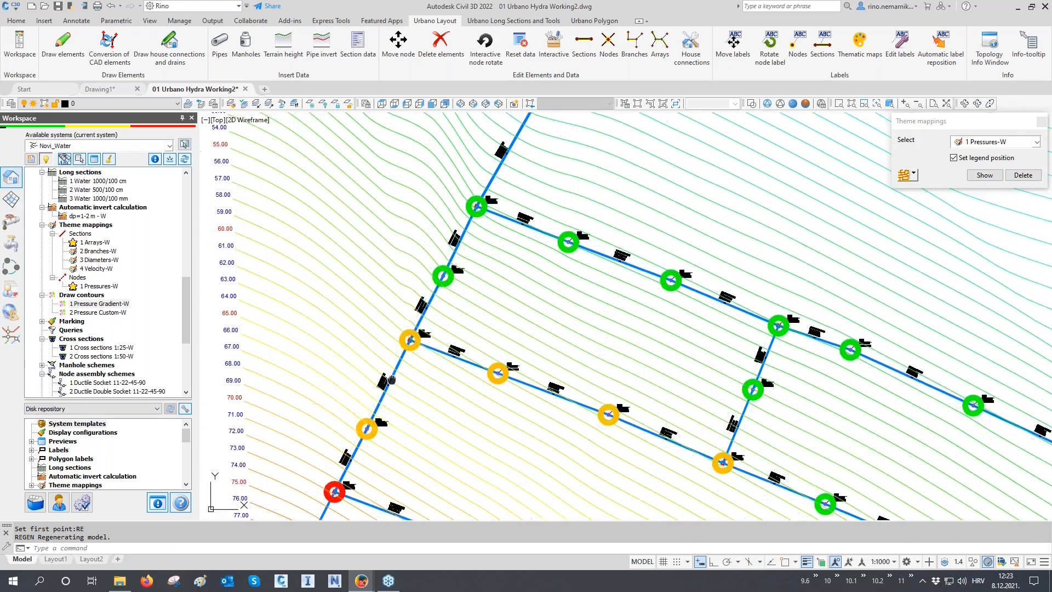
middle_click_drag(469, 434, 587, 342)
scroll(587, 329, "down", 7)
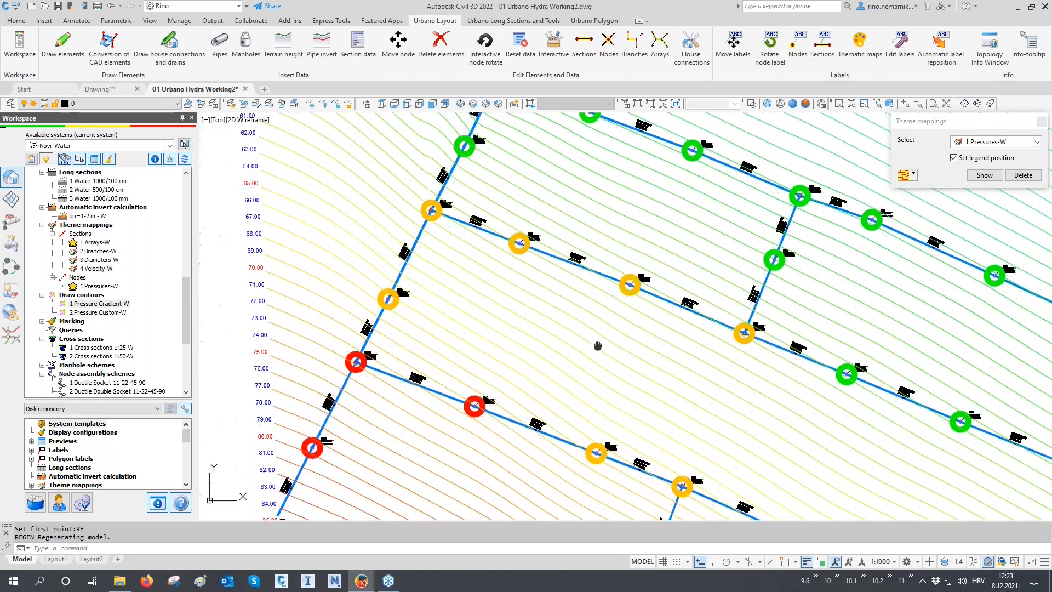
middle_click_drag(604, 333, 613, 260)
scroll(605, 290, "up", 2)
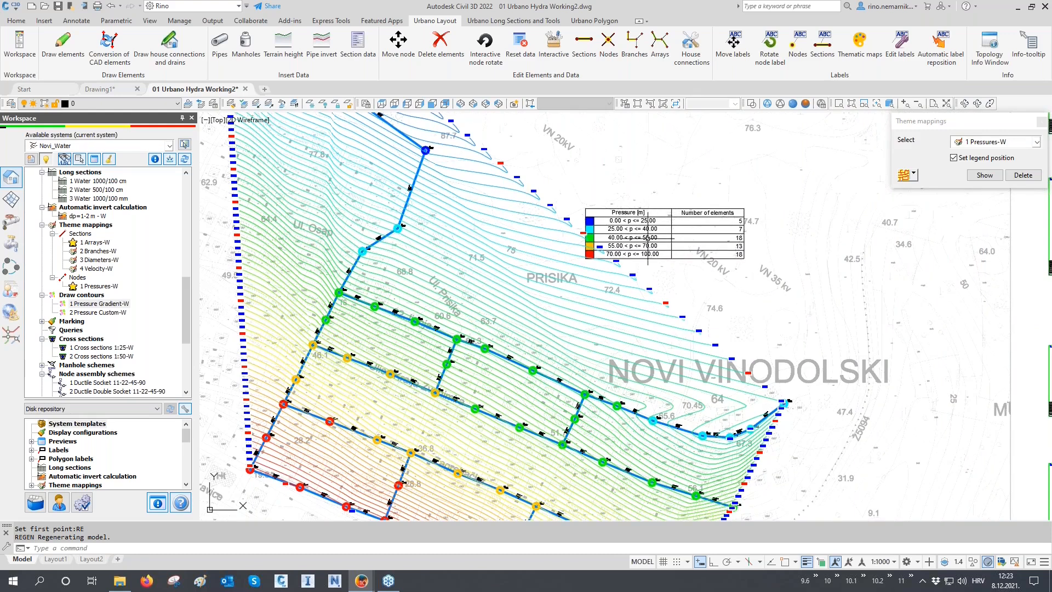
- Review the custom colour ranges in the 2 Pressure Custom-W contour configuration and delete all drawn contours
double_click(99, 312)
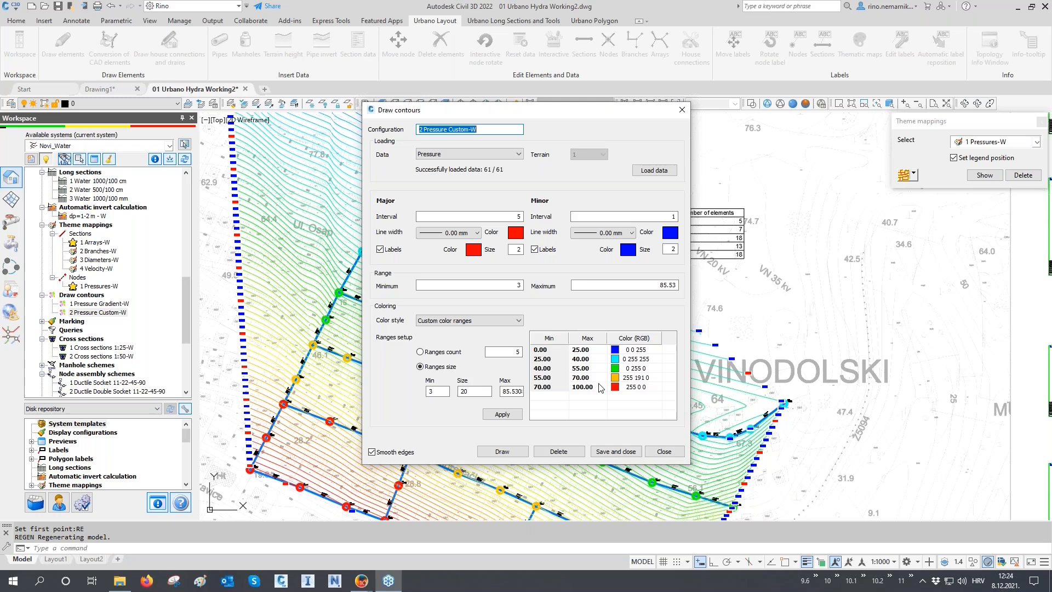
left_click(659, 452)
right_click(82, 296)
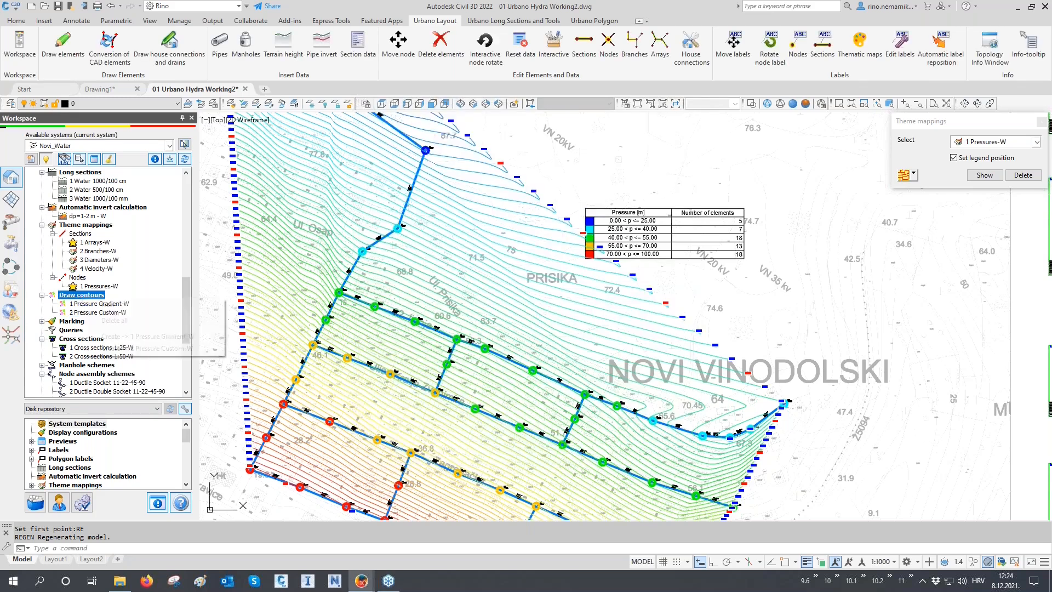
left_click(110, 325)
left_click(110, 321)
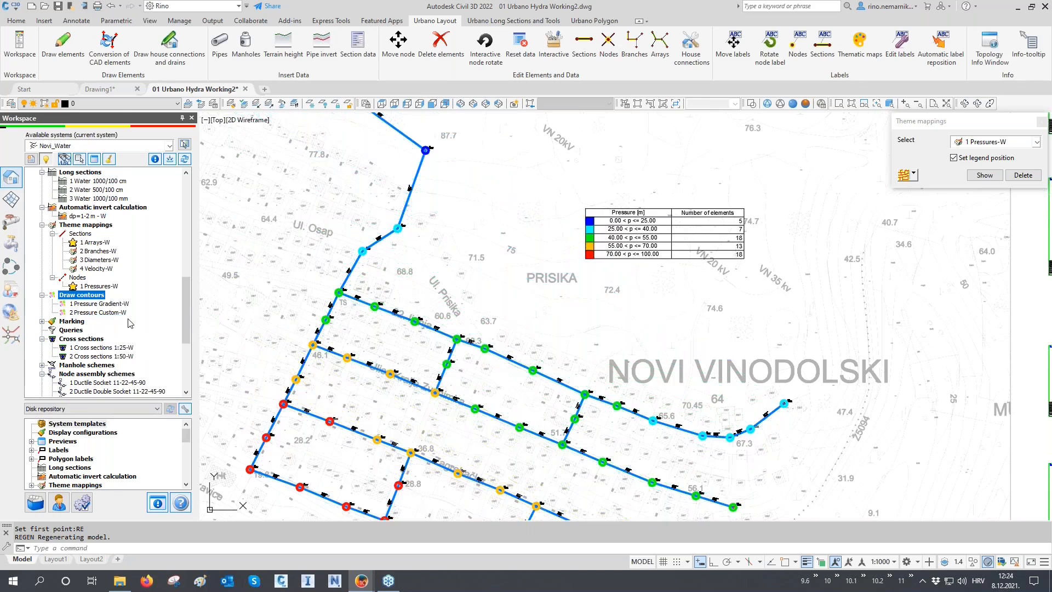
- Draw pressure contours with the 2 Pressure Custom-W configuration and compare their colour bands with the coloured nodes across the network
double_click(112, 313)
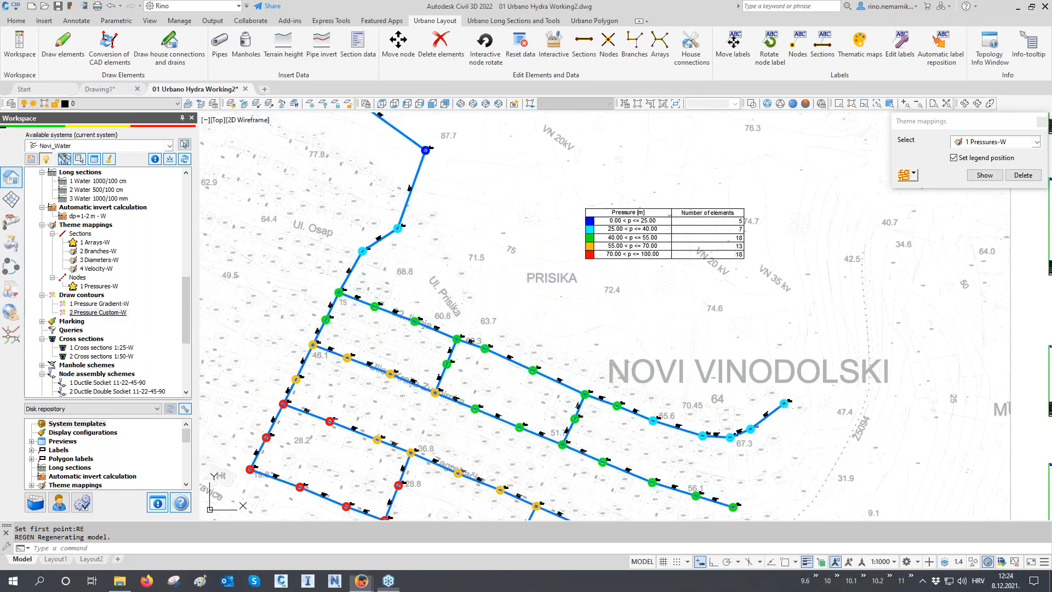
left_click(501, 451)
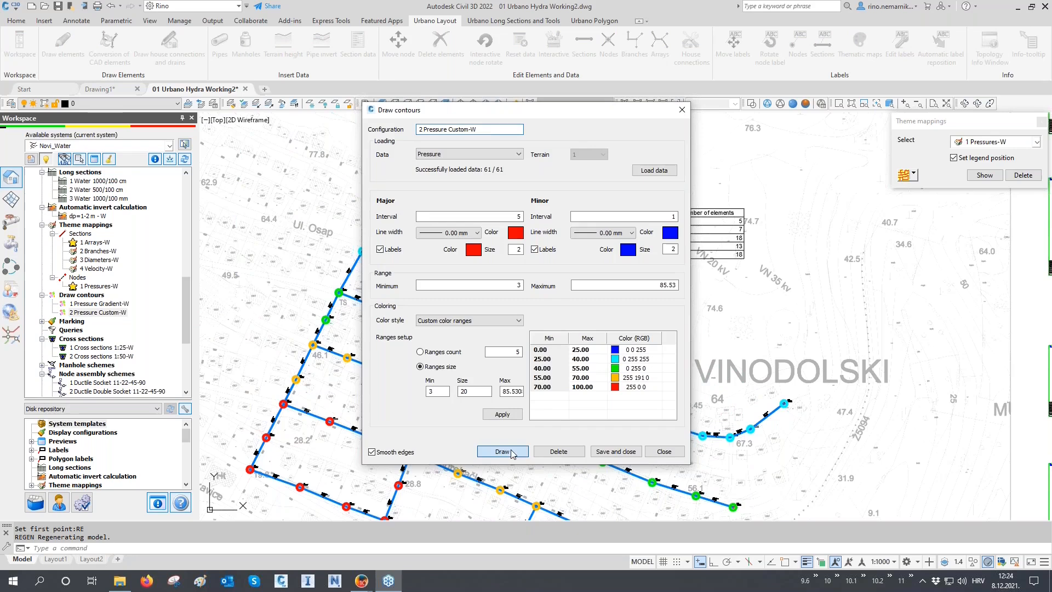
left_click(667, 450)
middle_click_drag(511, 274, 557, 425)
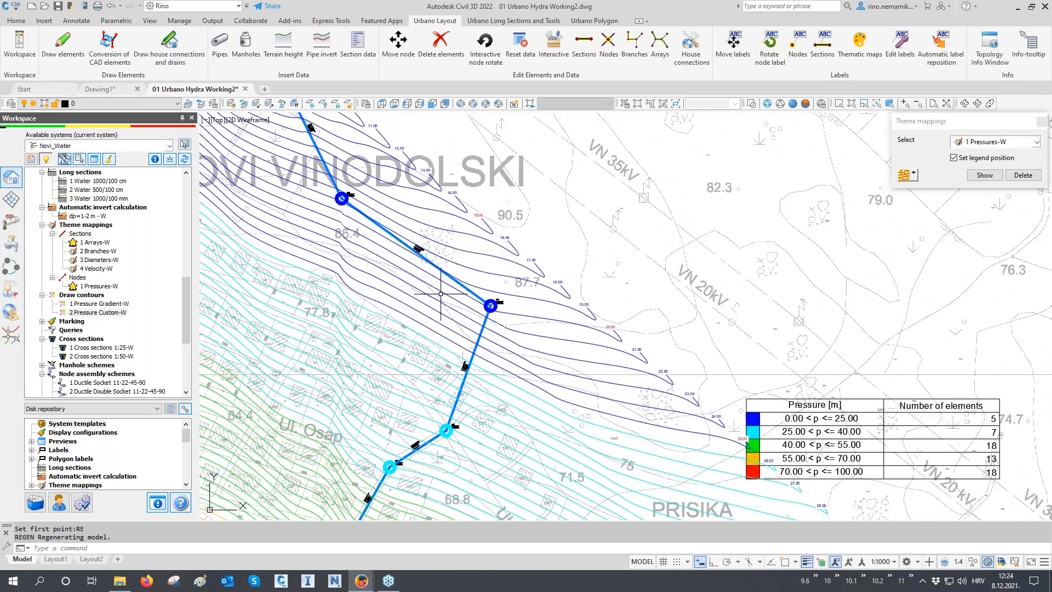
scroll(449, 299, "up", 2)
mouse_move(461, 306)
middle_mouse_down()
mouse_move(484, 187)
mouse_move(530, 152)
middle_mouse_up()
mouse_move(360, 480)
middle_mouse_down()
mouse_move(413, 376)
mouse_move(434, 282)
middle_mouse_up()
scroll(435, 282, "down", 4)
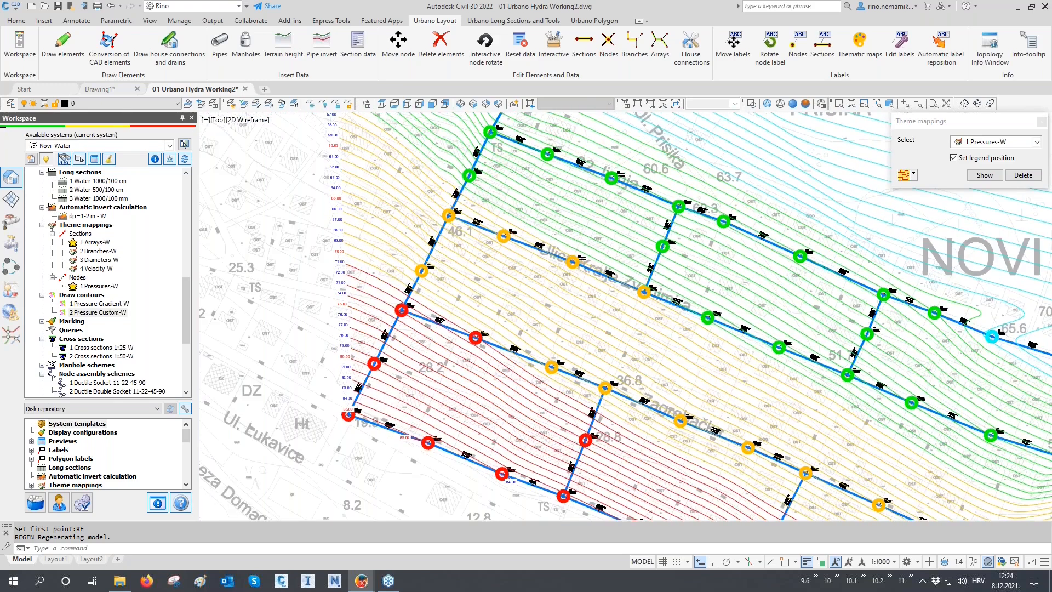
scroll(412, 387, "down", 1)
middle_click_drag(412, 387, 412, 402)
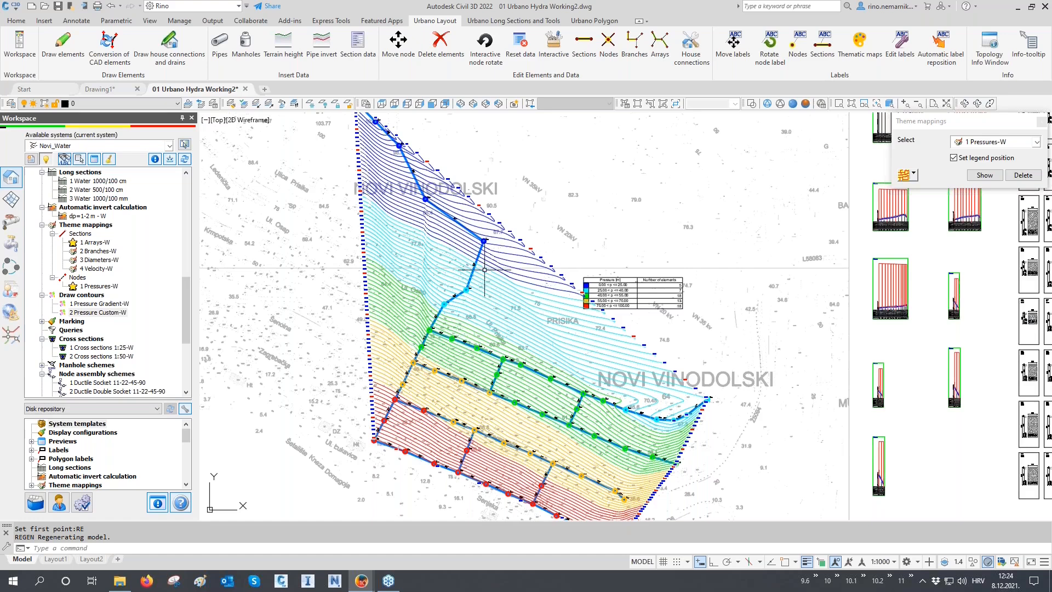
- Inspect the contoured network in the SE isometric view and review the data types available in the 2 Pressure Custom-W configuration
left_click(473, 103)
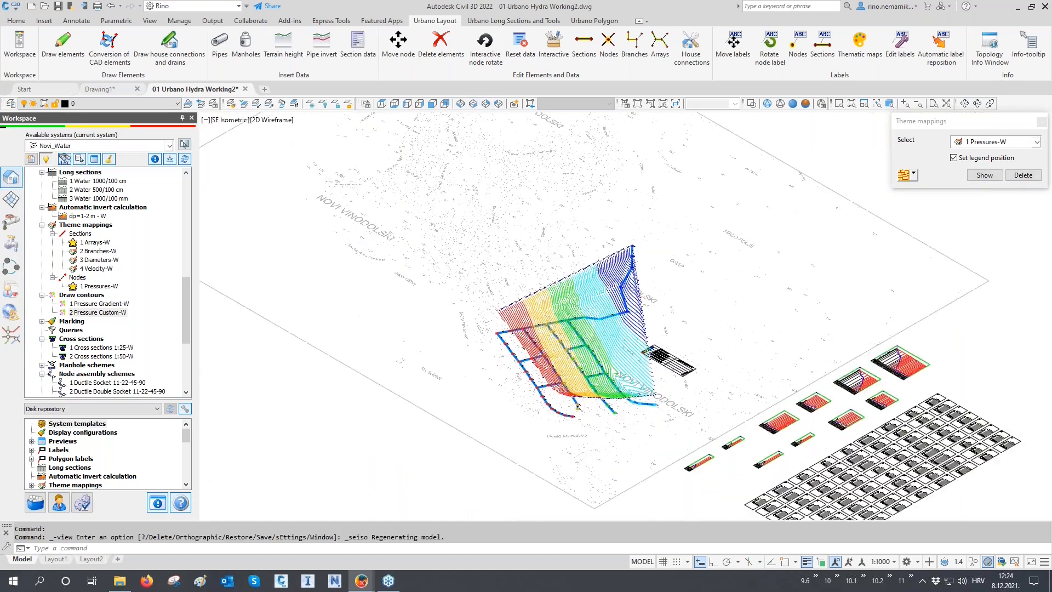
scroll(677, 377, "up", 2)
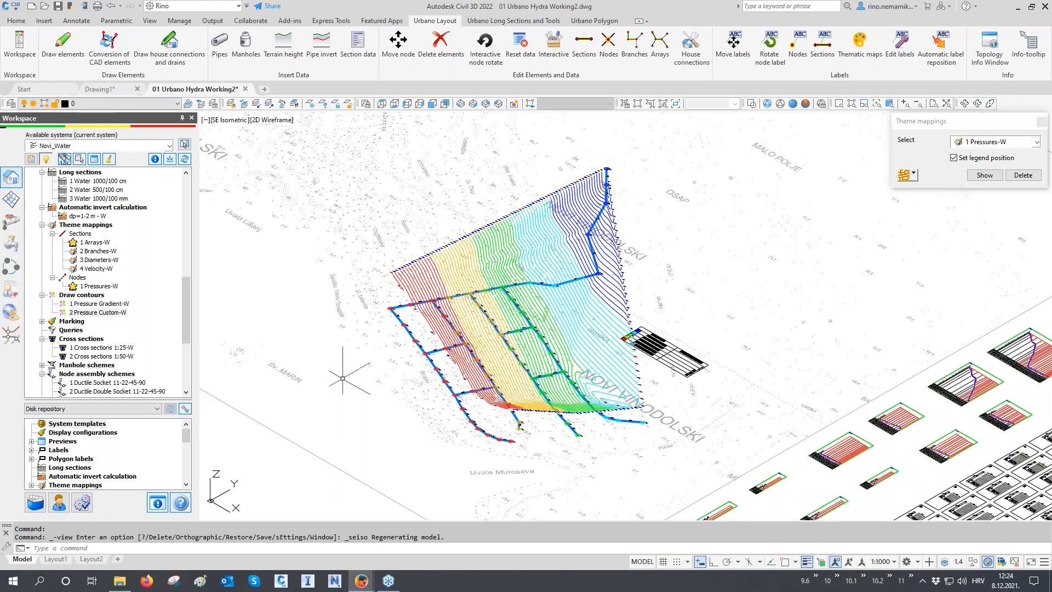
left_click(101, 313)
double_click(104, 314)
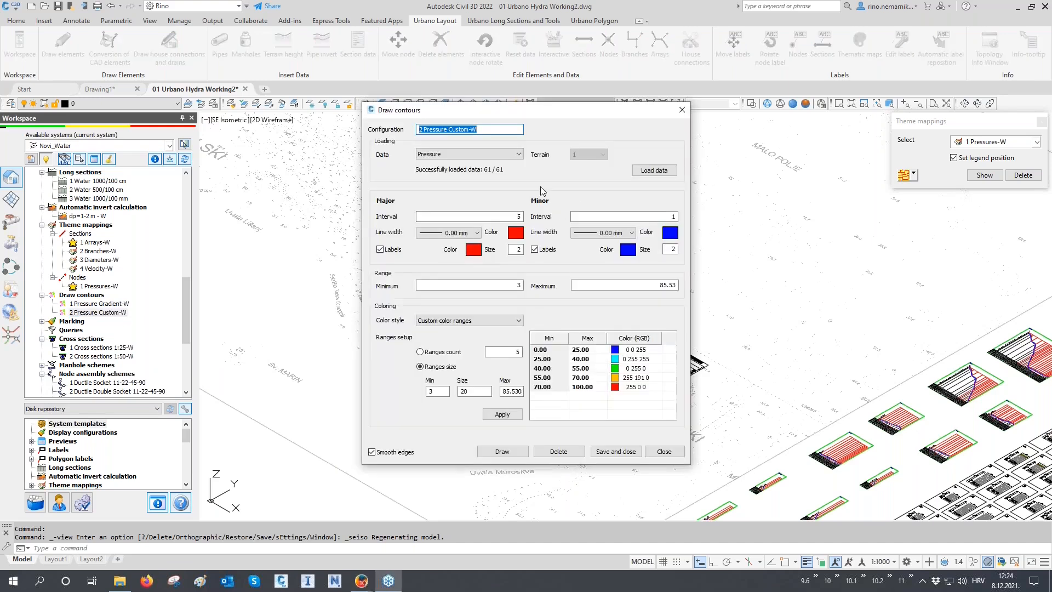
left_click(475, 156)
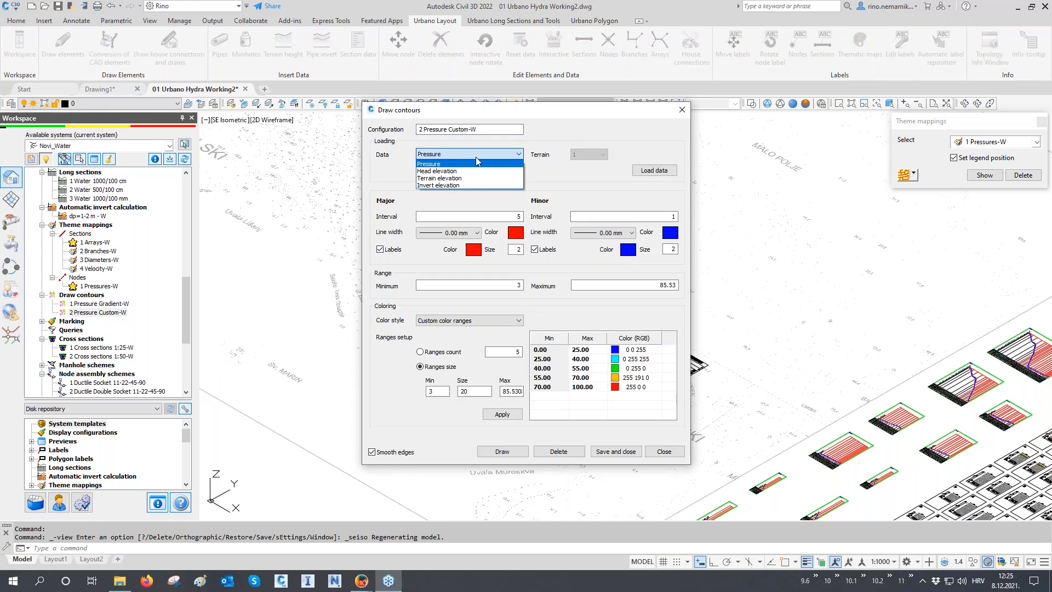
left_click(476, 162)
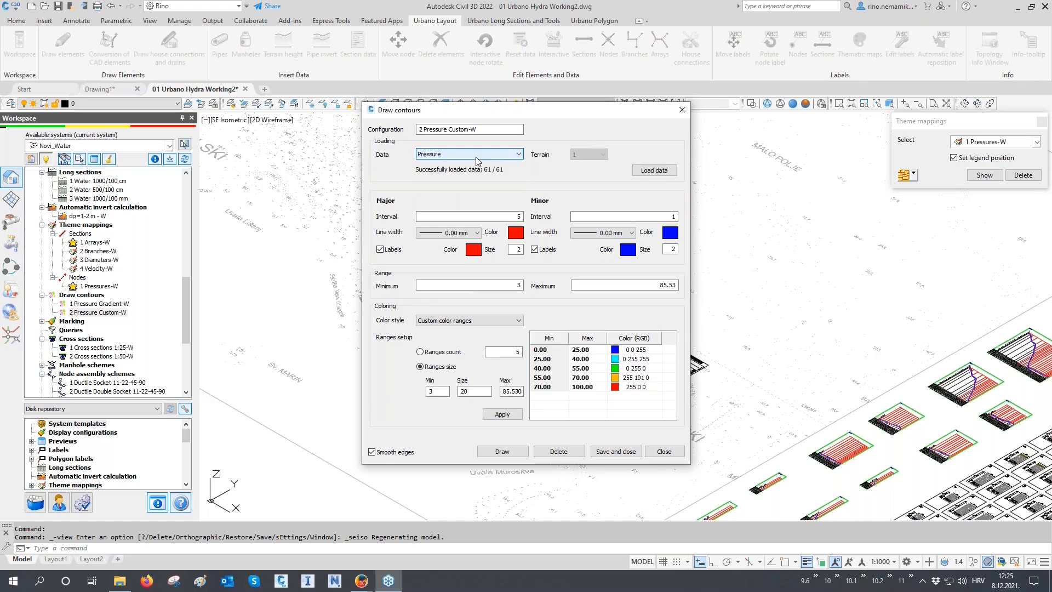
left_click(685, 111)
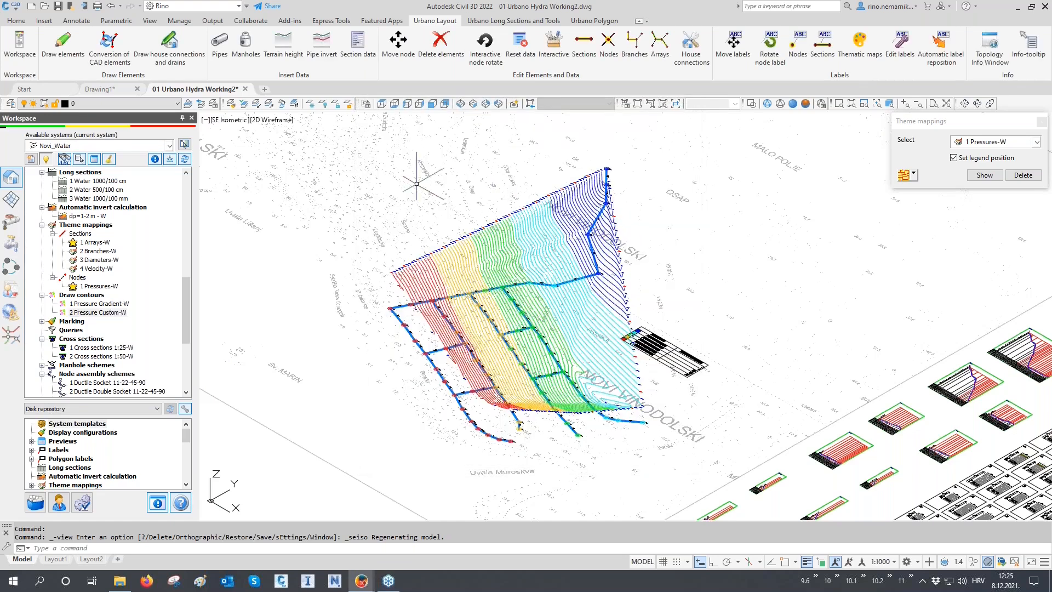
- Clear the pressure theme map from the nodes and delete all drawn contours in the top view
left_click(382, 103)
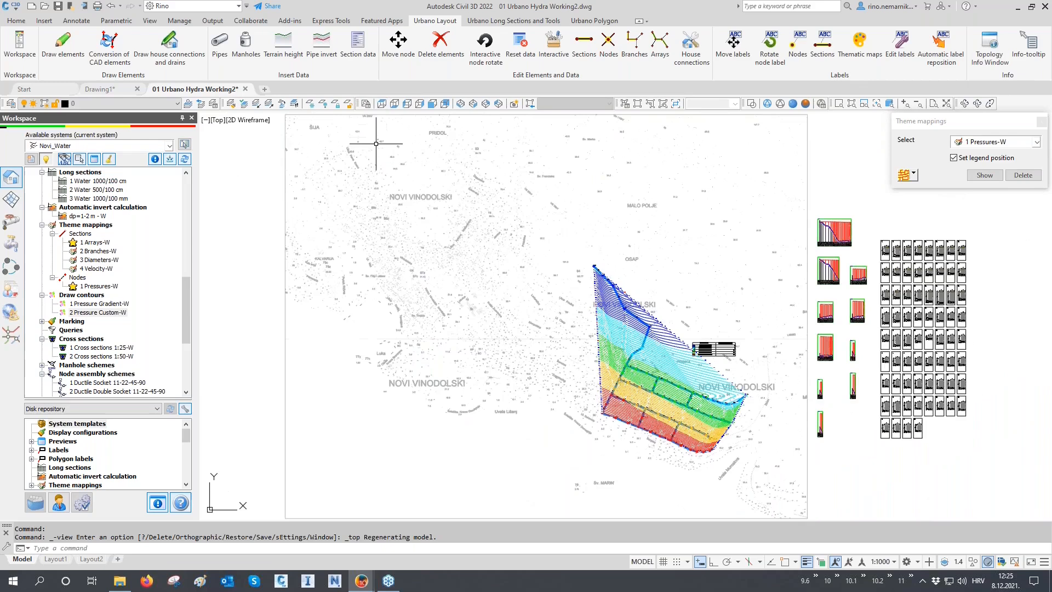
scroll(596, 387, "up", 10)
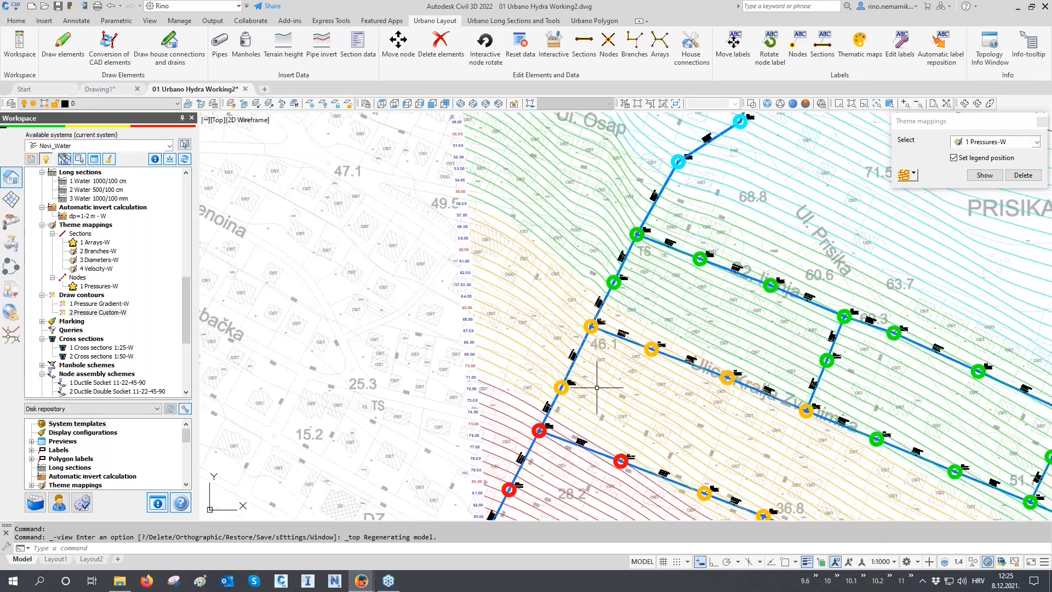
scroll(597, 388, "up", 3)
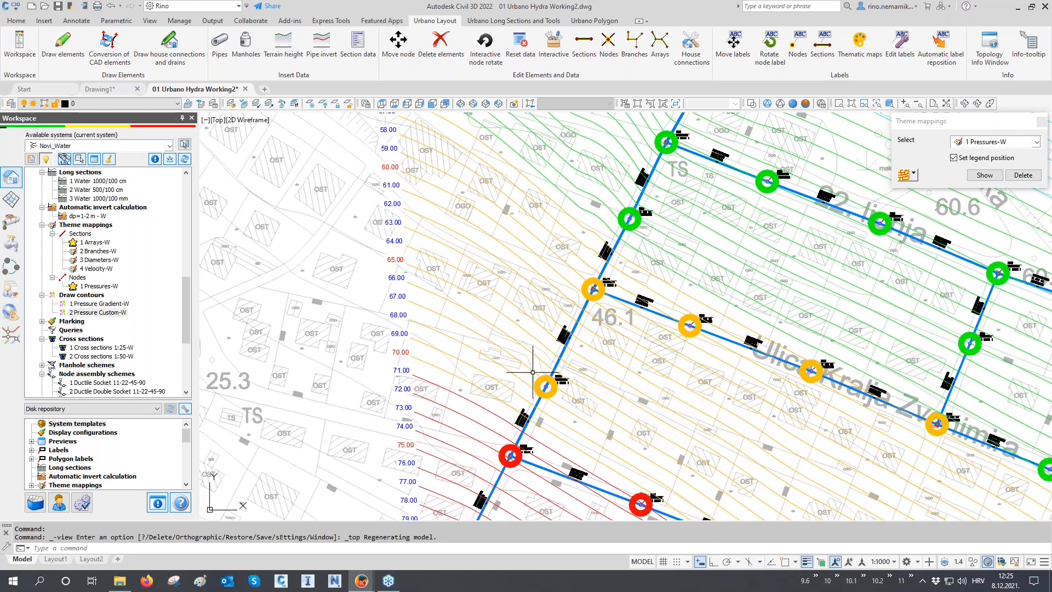
left_click(903, 175)
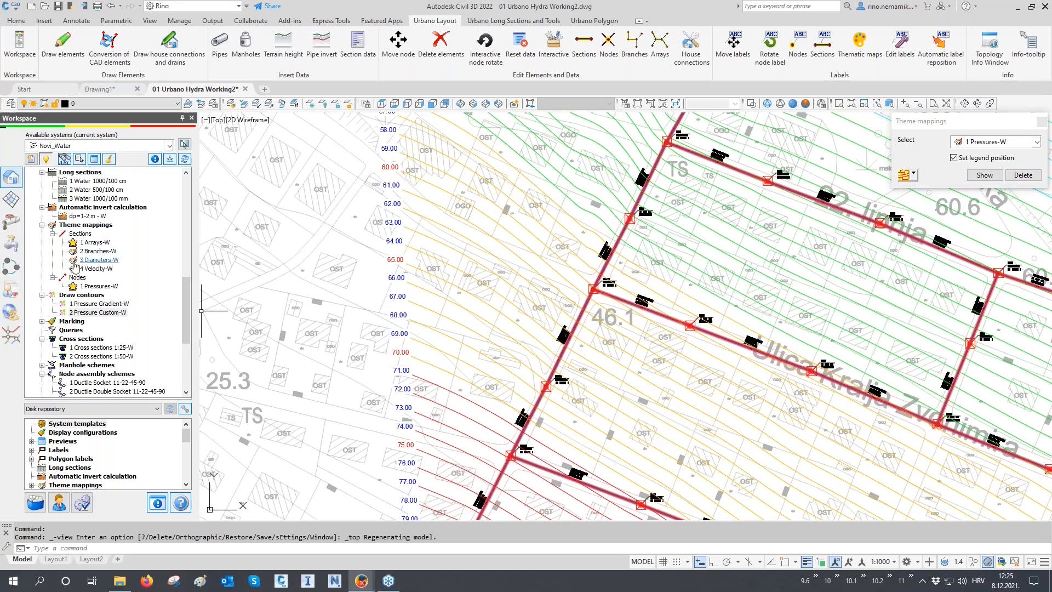
right_click(71, 295)
left_click(101, 317)
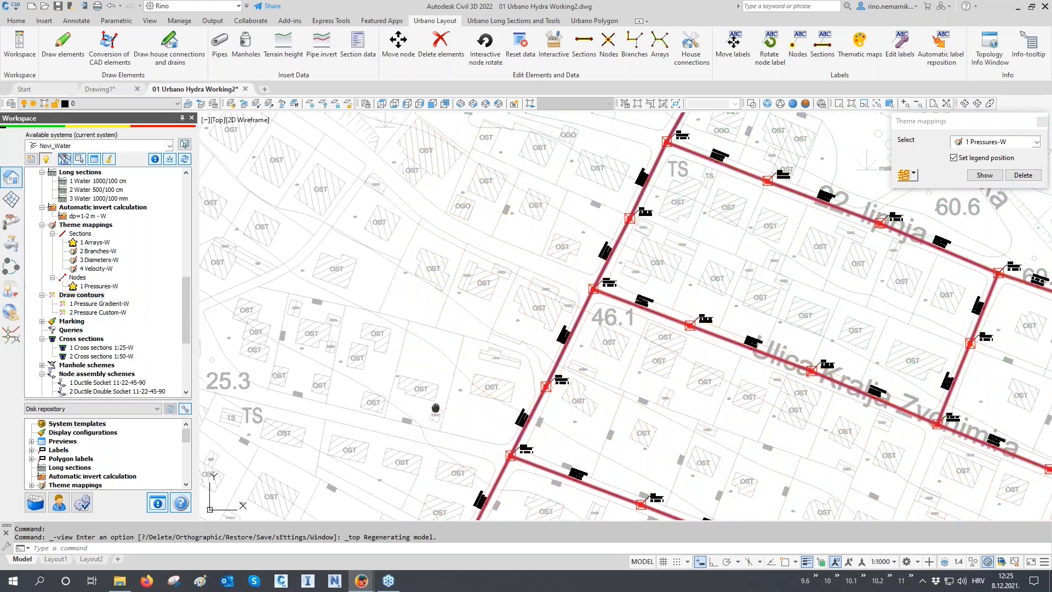
- Regenerate the drawing around node A1.11 on the main pipeline and close the theme mappings dialog
scroll(549, 395, "up", 4)
type("RE")
key("Return")
mouse_move(549, 395)
middle_mouse_down()
mouse_move(606, 394)
mouse_move(716, 355)
middle_mouse_up()
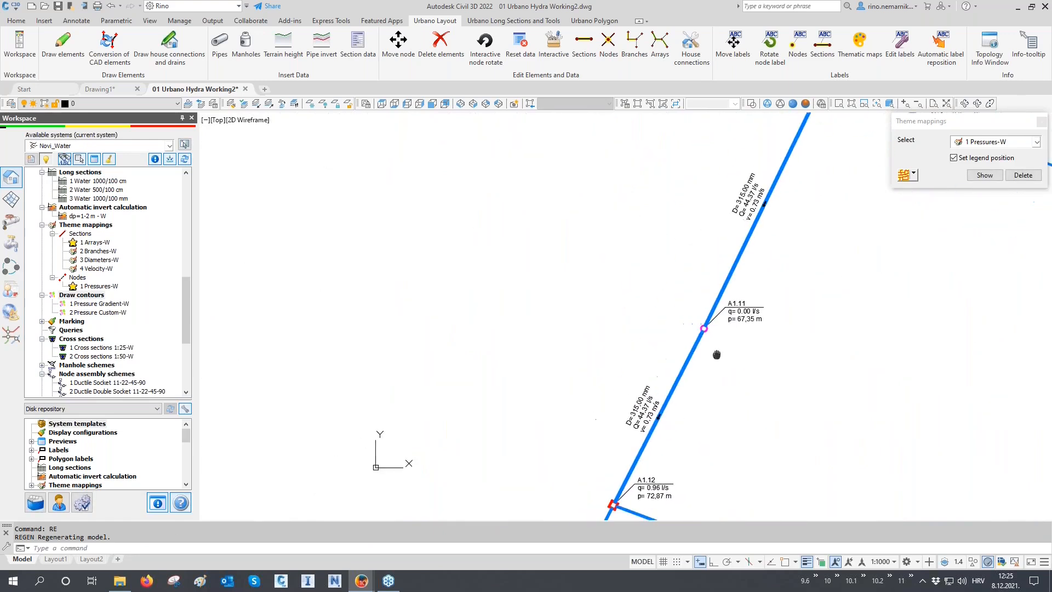
scroll(712, 345, "up", 2)
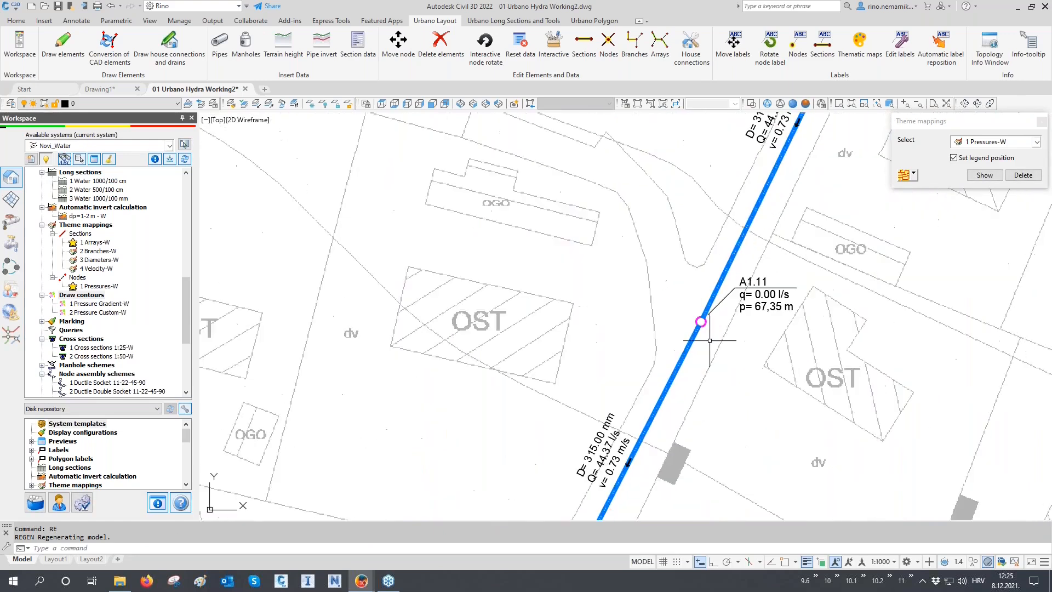
left_click(1040, 121)
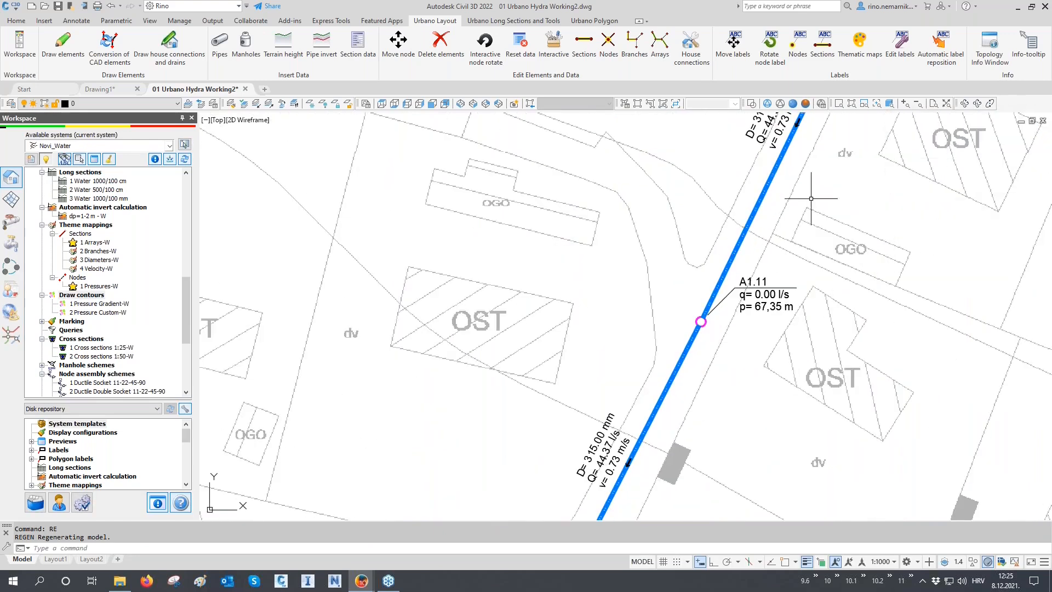
- Open the hydraulic node equipment settings and select only node A1.11 for editing
left_click(11, 243)
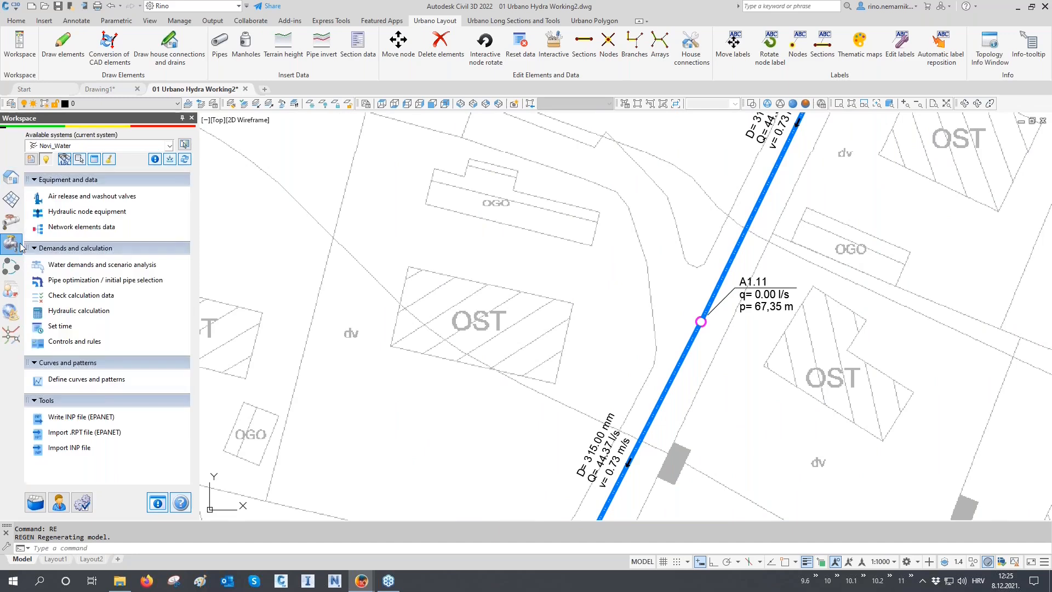
left_click(74, 212)
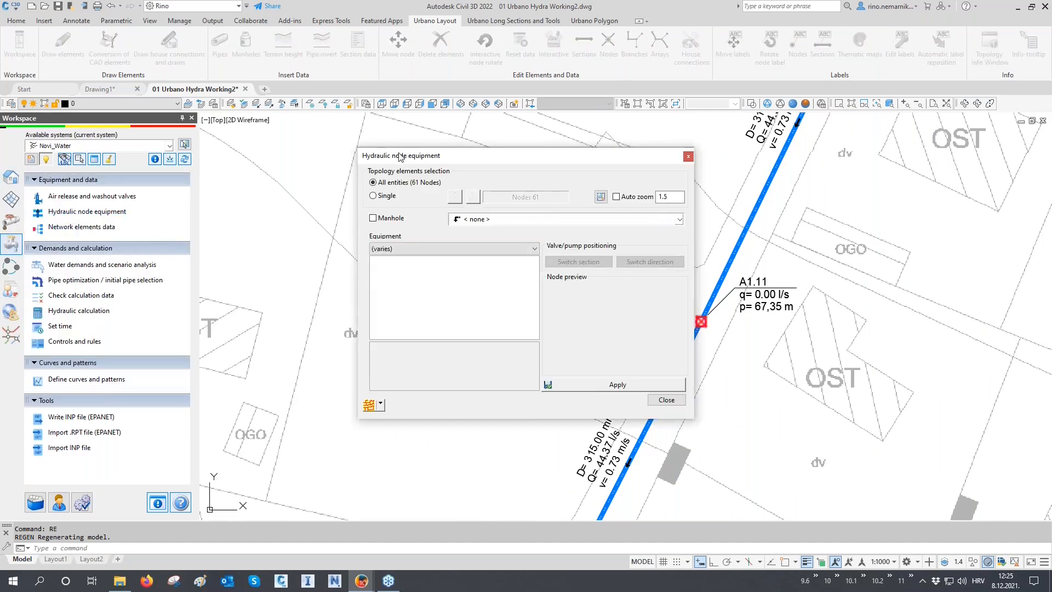
left_click_drag(400, 157, 318, 160)
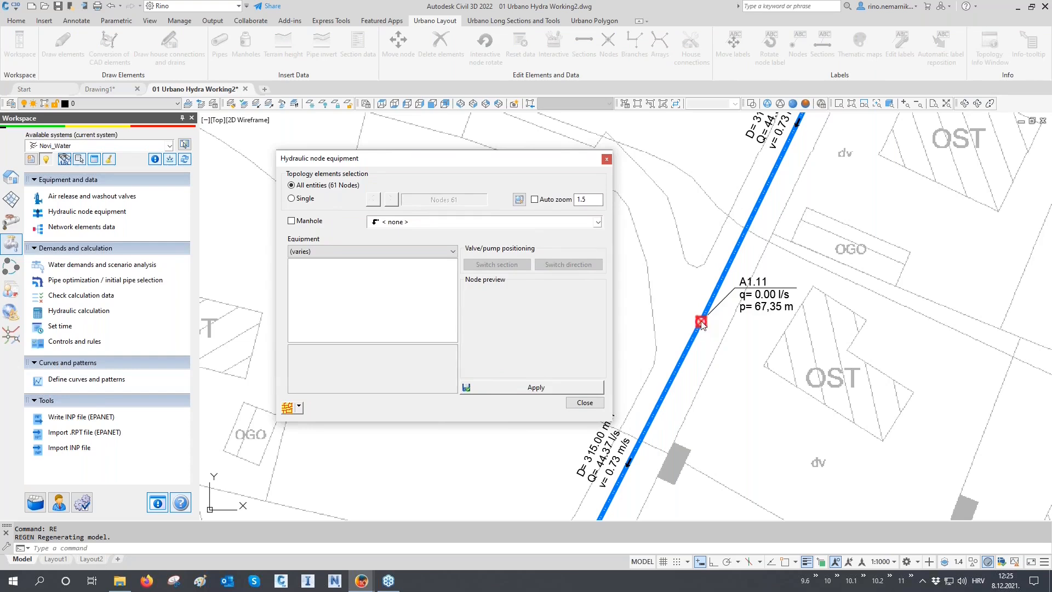
left_click(299, 407)
left_click(318, 437)
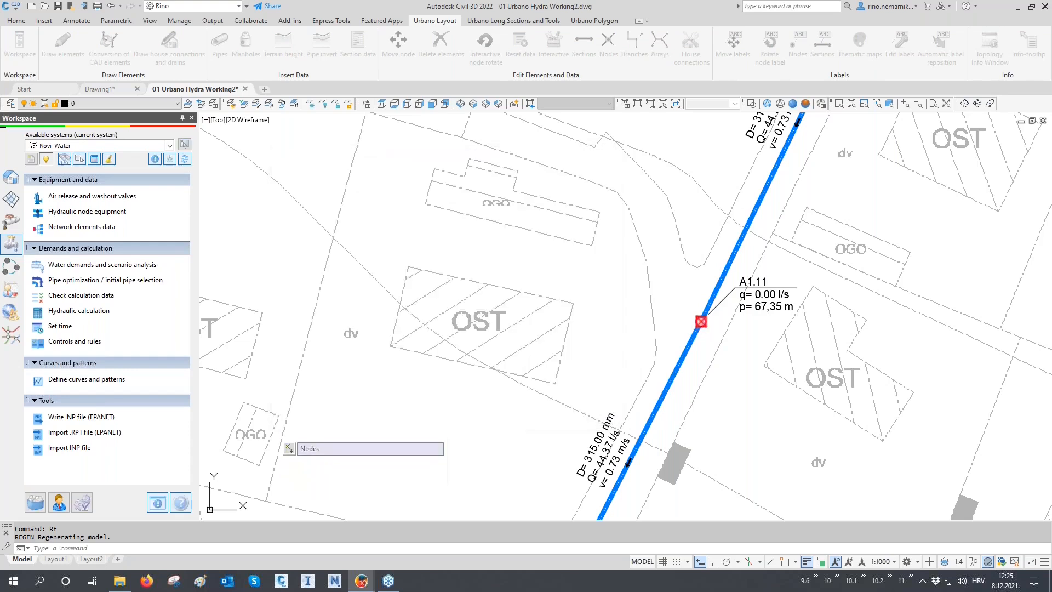
left_click(701, 322)
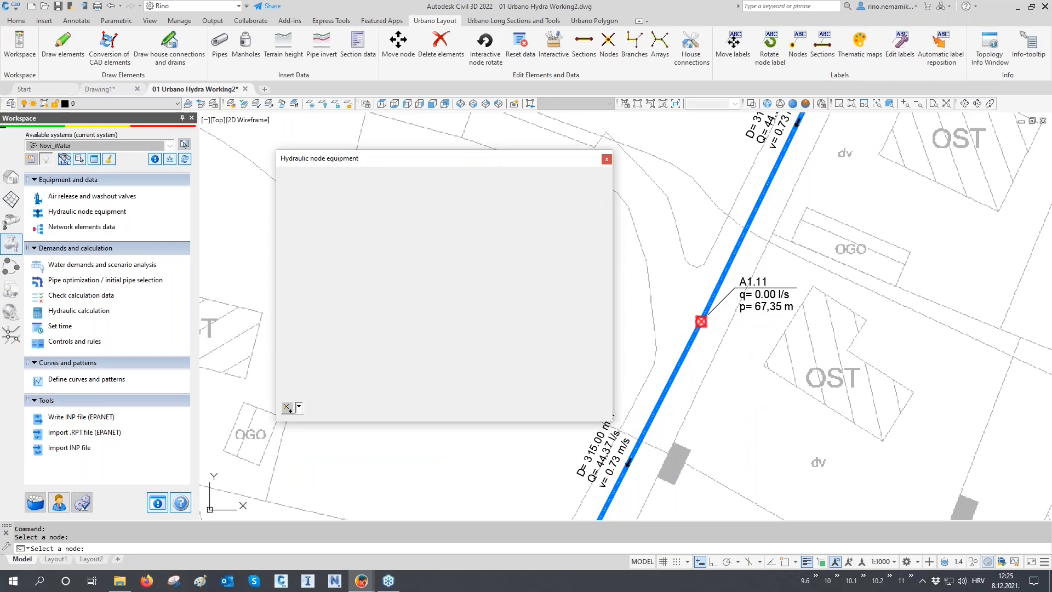
- Assign a pressure reducing valve (PRV) with a reduced pressure of 35 m to node A1.11 and inspect its symbol
left_click(342, 252)
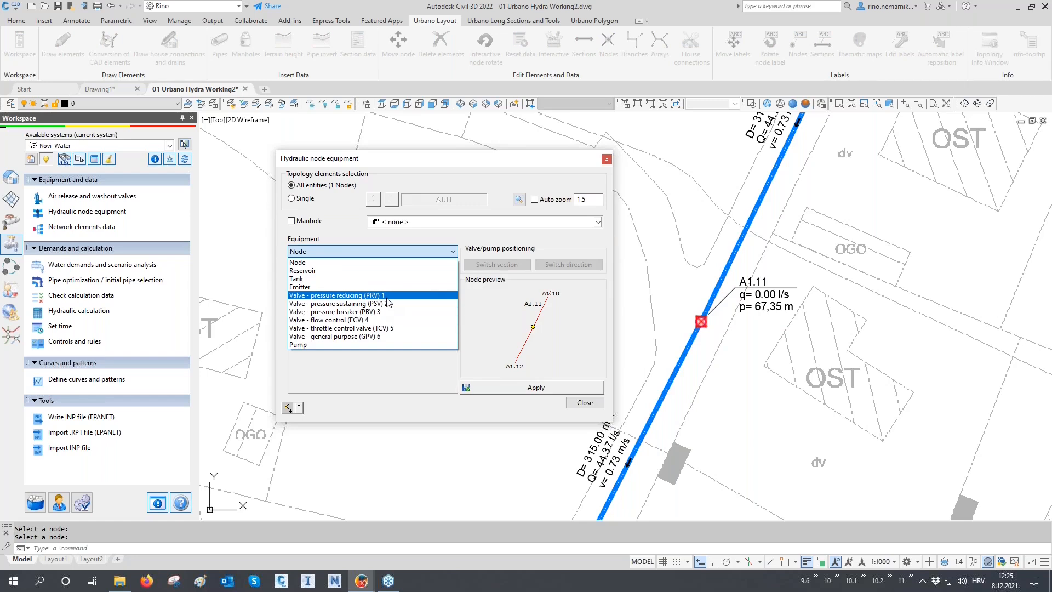
left_click(347, 296)
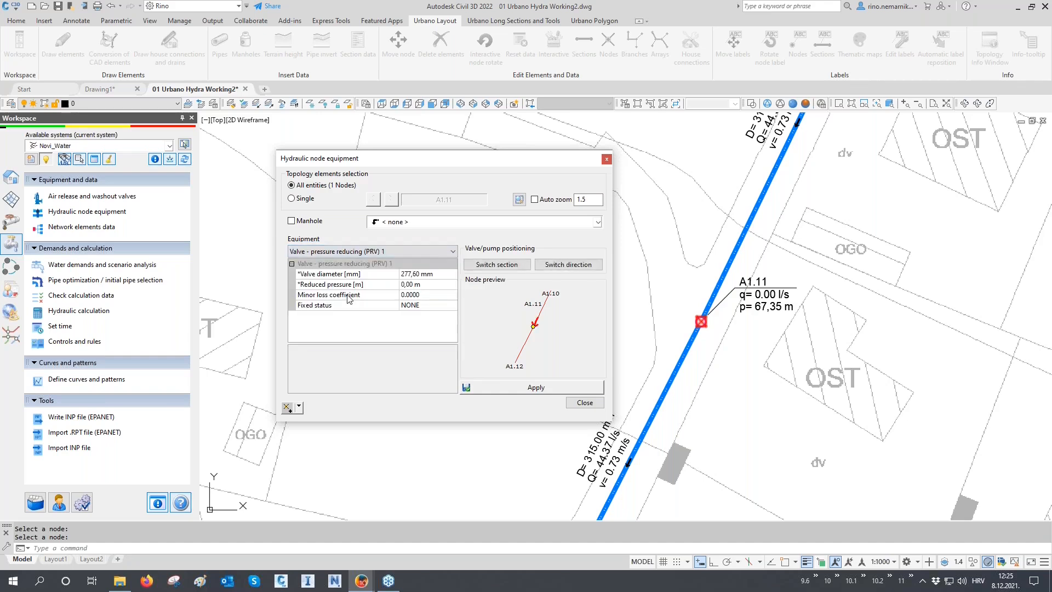
left_click(344, 286)
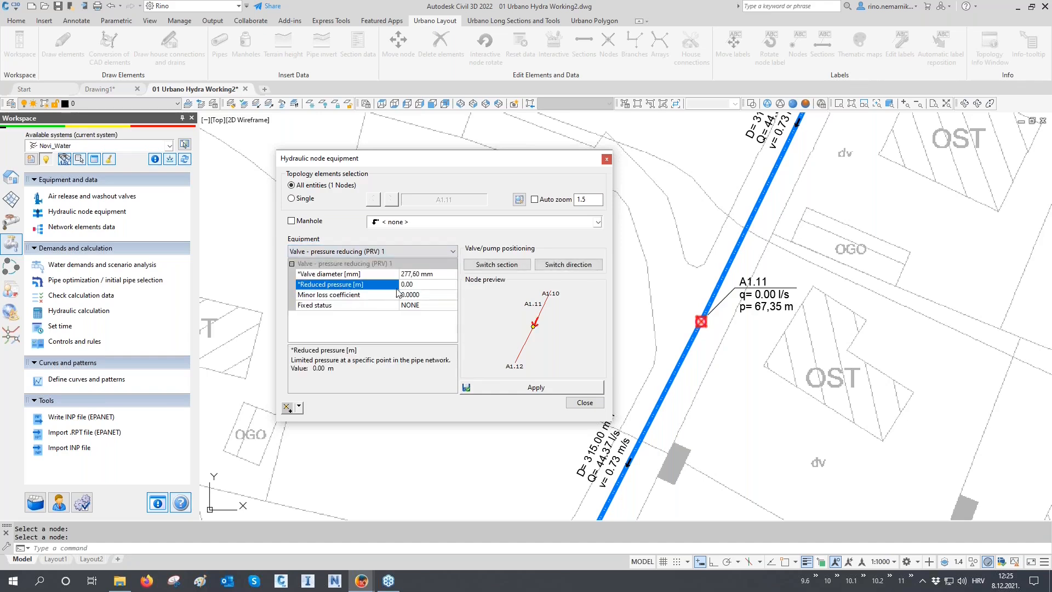
left_click(421, 287)
type("35")
left_click(499, 390)
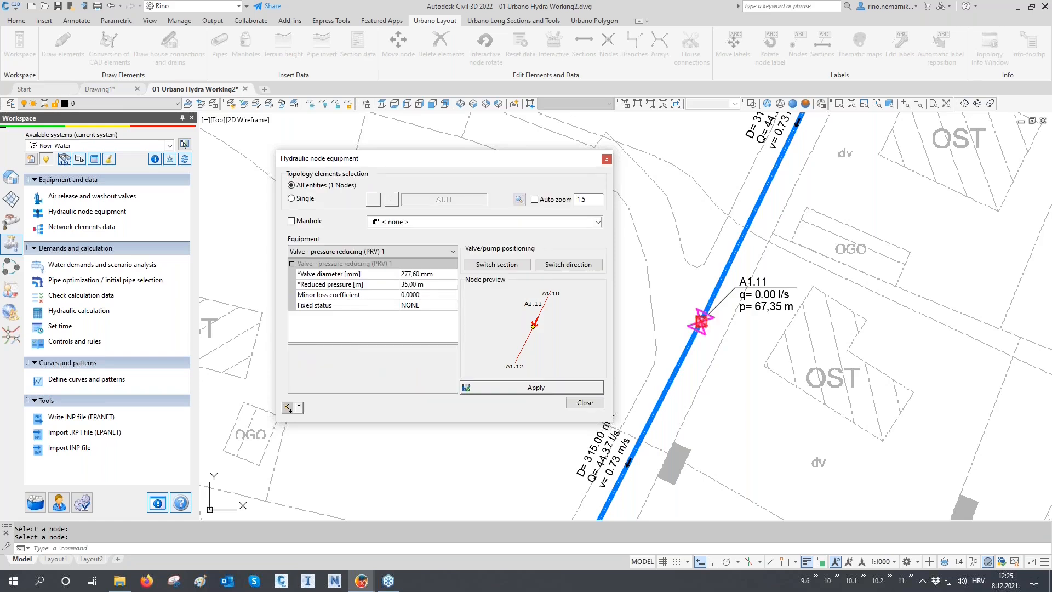
left_click(584, 404)
scroll(663, 305, "up", 4)
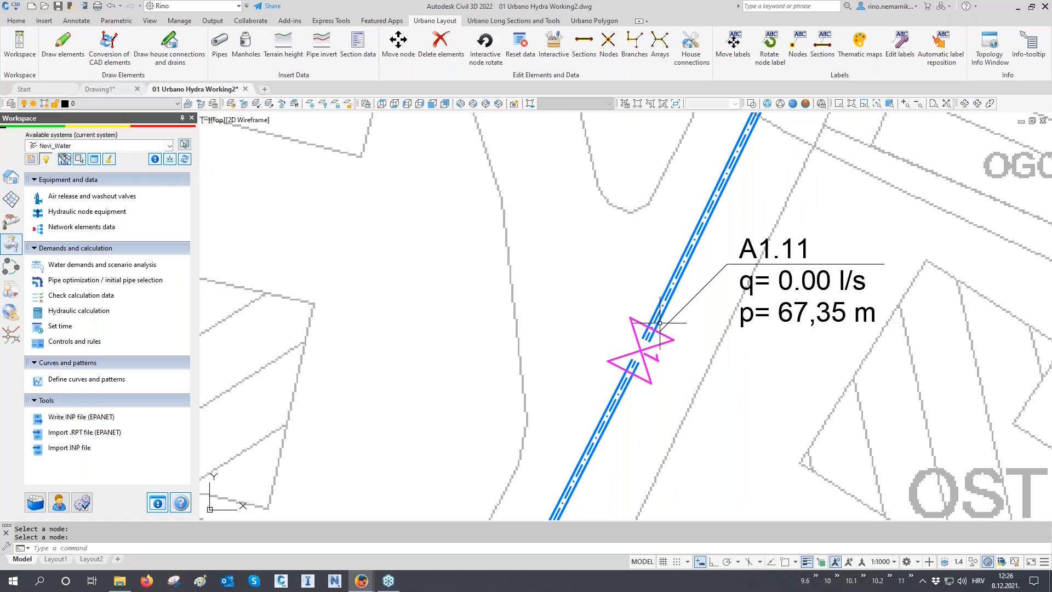
- Refresh the network display and inspect the pressure reducing valve symbol at node A1.11 in plan
left_click(186, 162)
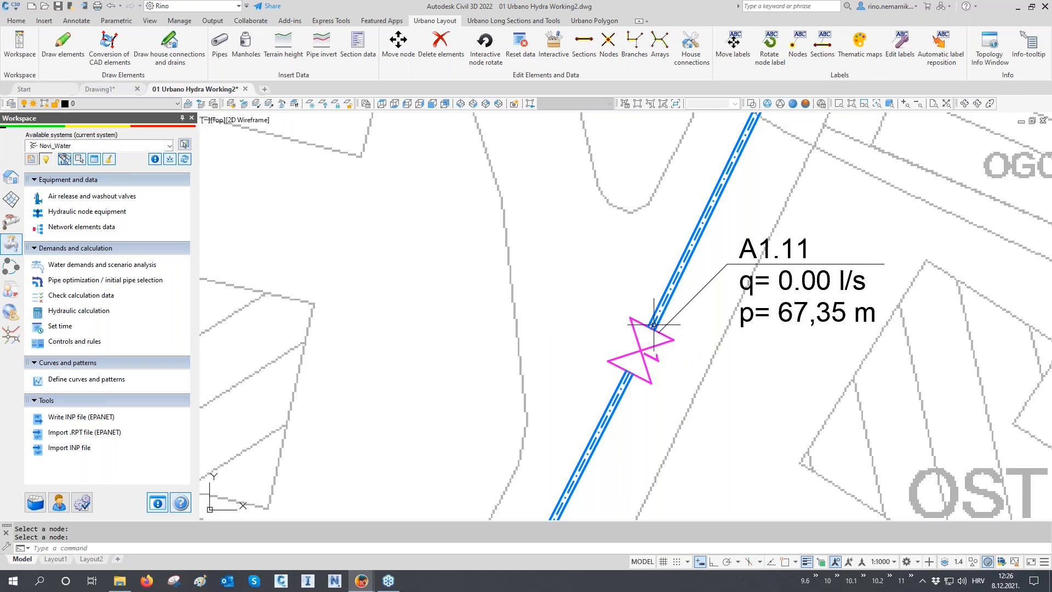
scroll(660, 326, "up", 3)
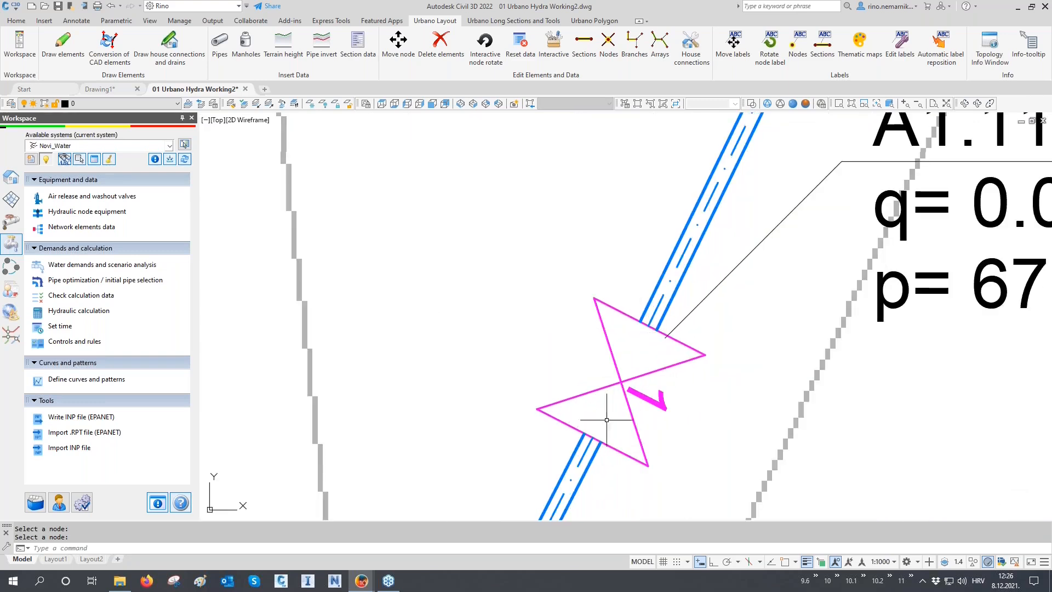
scroll(488, 378, "down", 4)
scroll(453, 371, "down", 10)
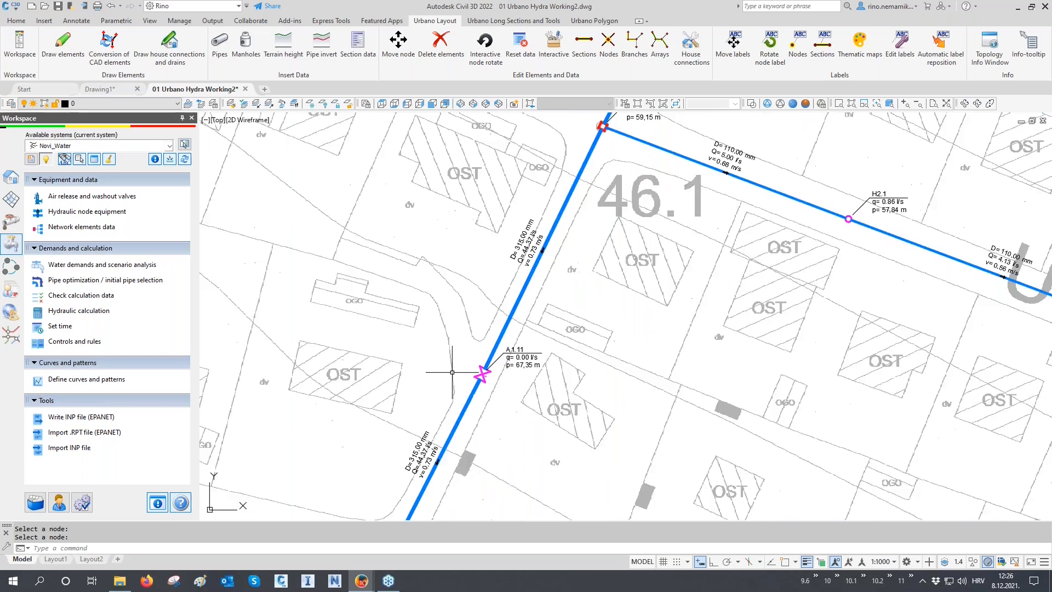
- Inspect the pressure reducing valve symbol in the main pipeline's long section and redraw the long sections
scroll(739, 280, "up", 8)
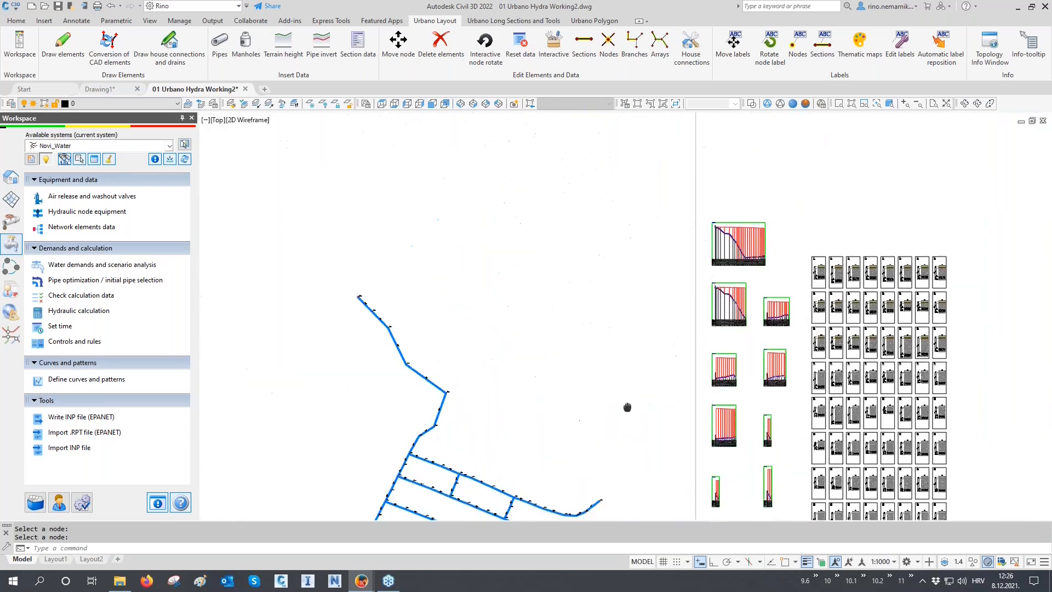
scroll(739, 280, "up", 4)
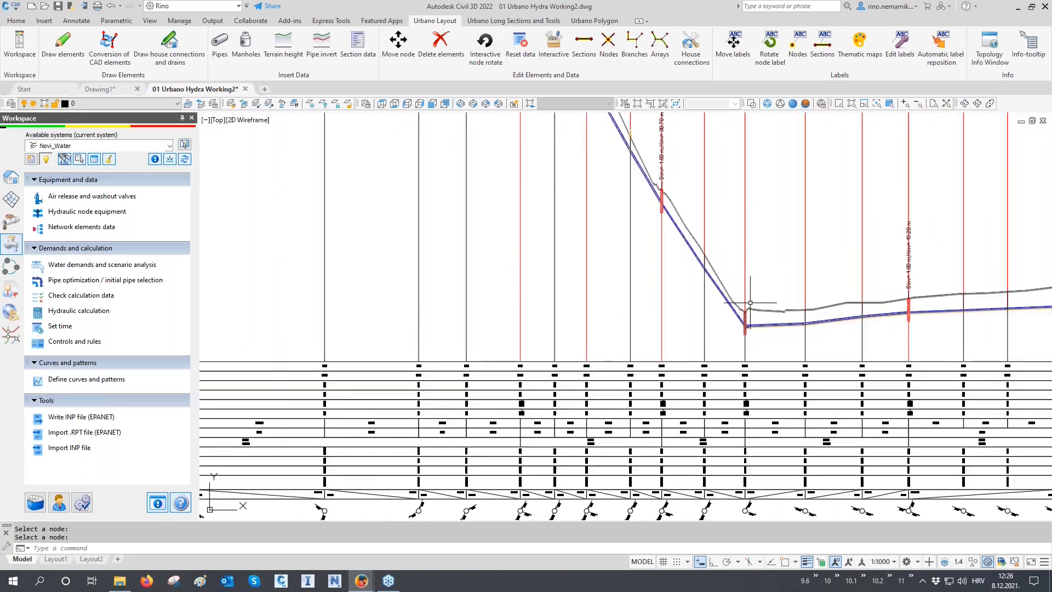
scroll(624, 230, "up", 5)
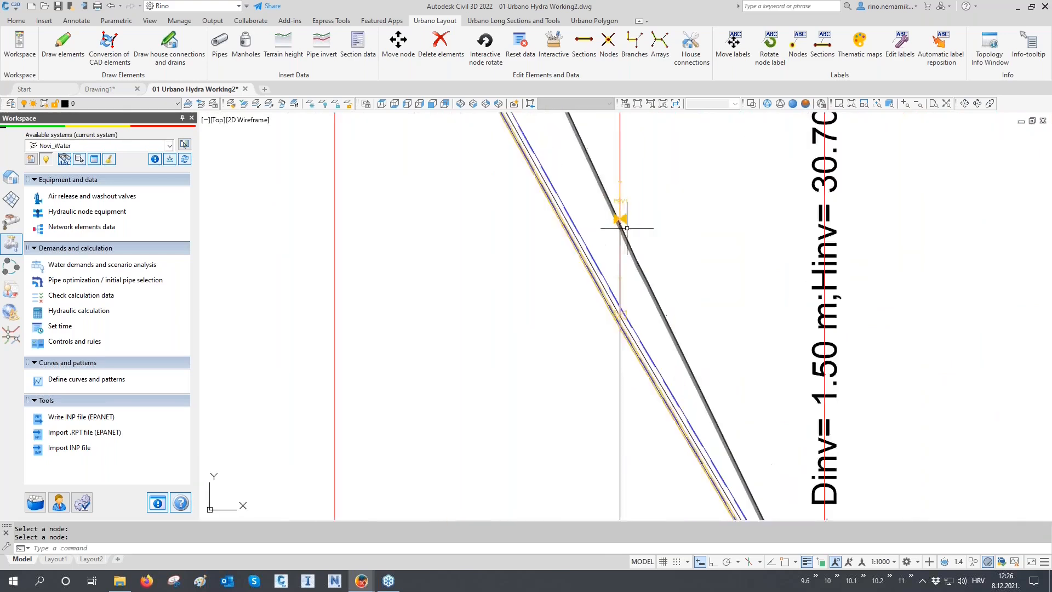
scroll(624, 234, "up", 2)
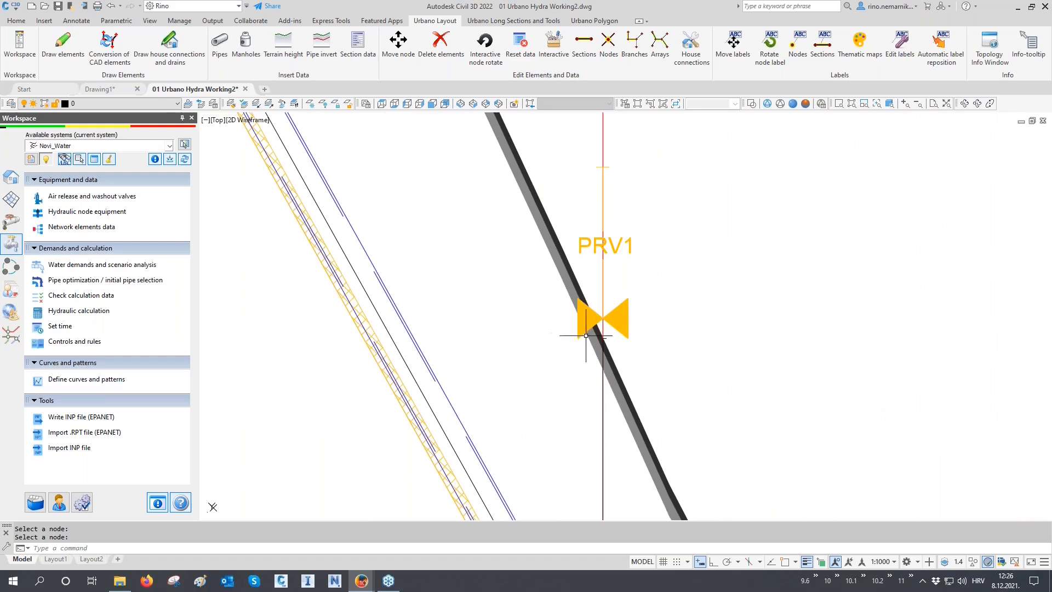
middle_click_drag(586, 392, 705, 344)
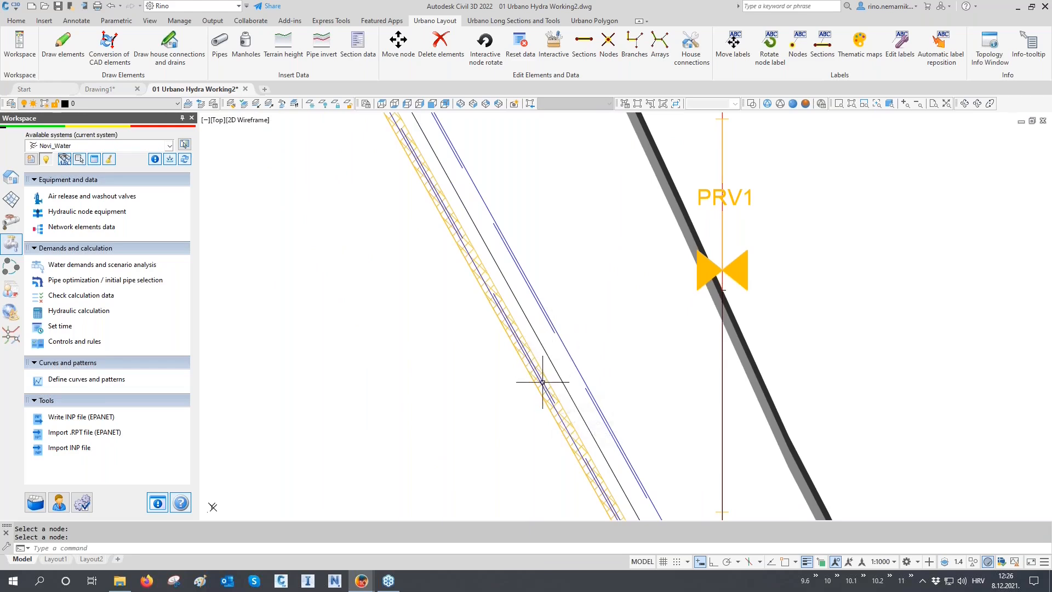
scroll(541, 365, "up", 1)
scroll(572, 343, "up", 2)
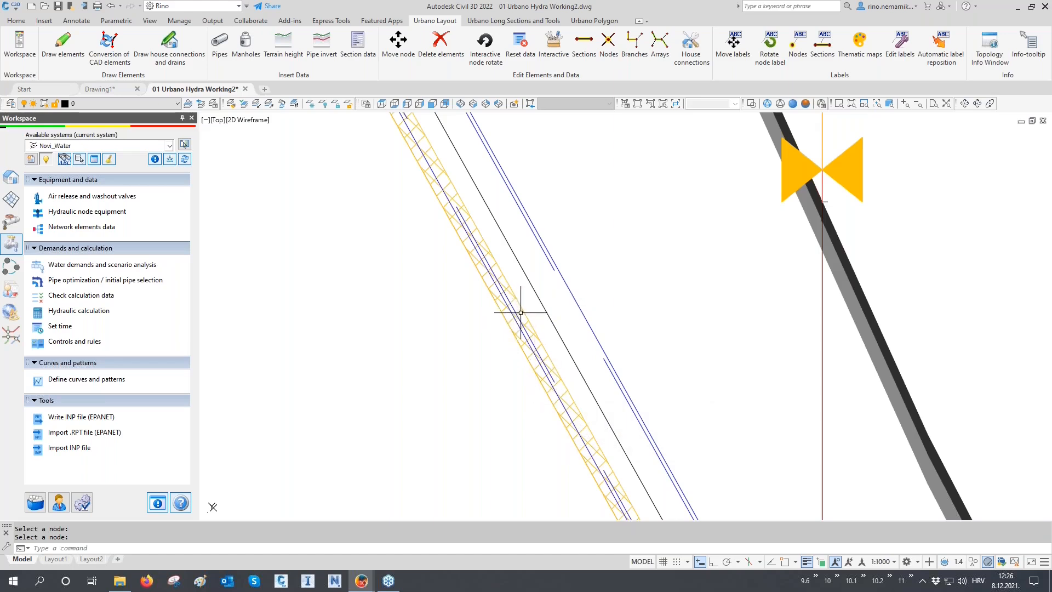
left_click(513, 20)
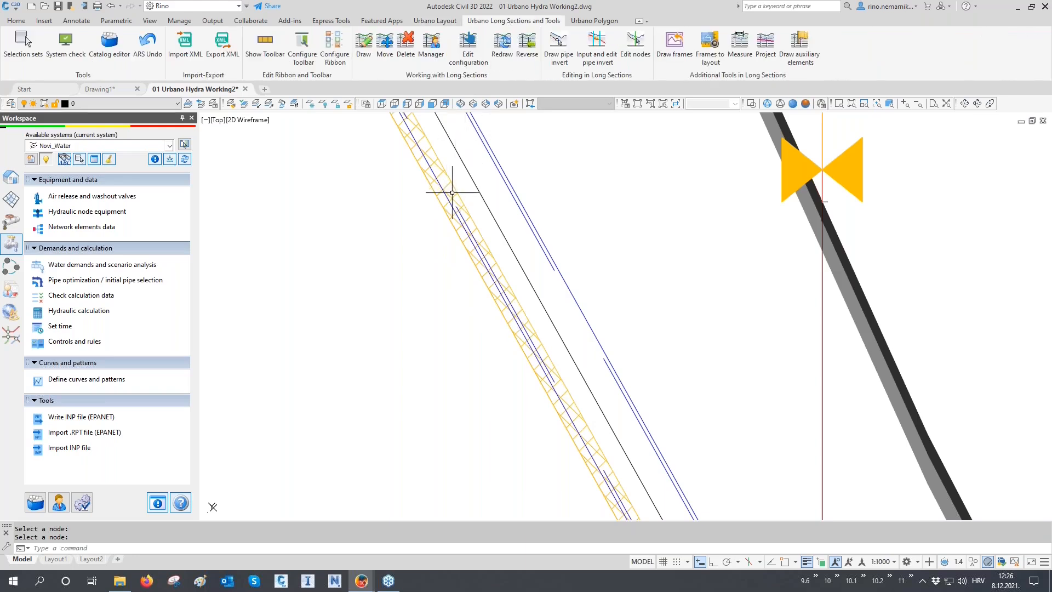
left_click(501, 55)
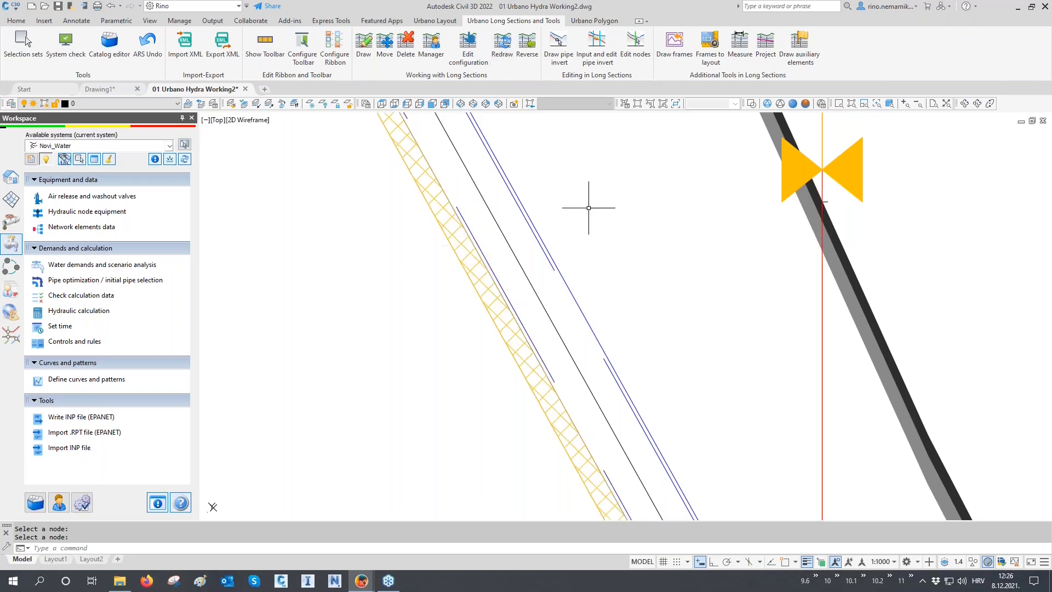
scroll(593, 207, "down", 8)
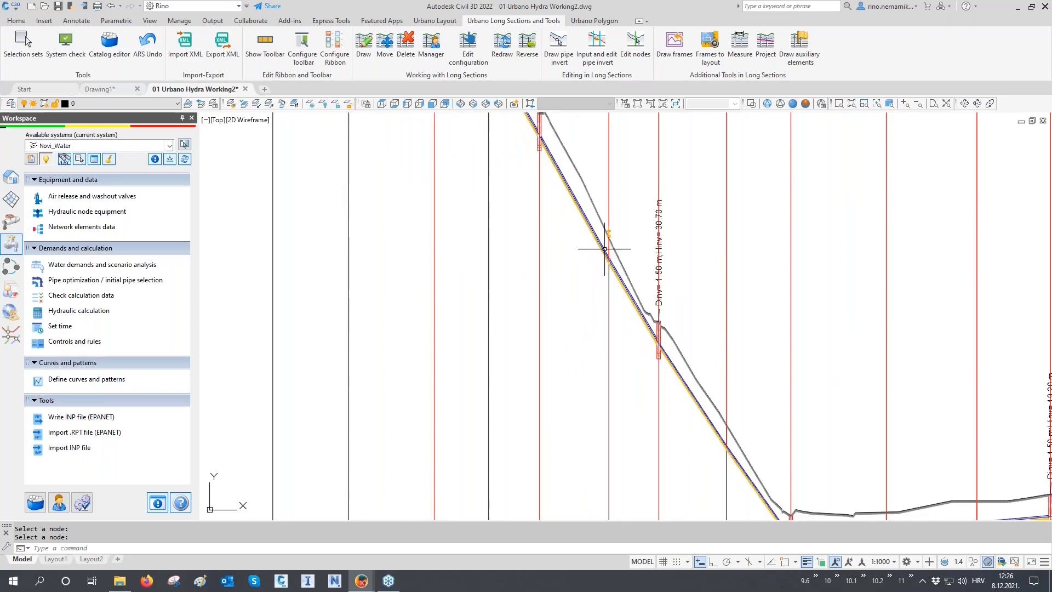
scroll(605, 255, "down", 6)
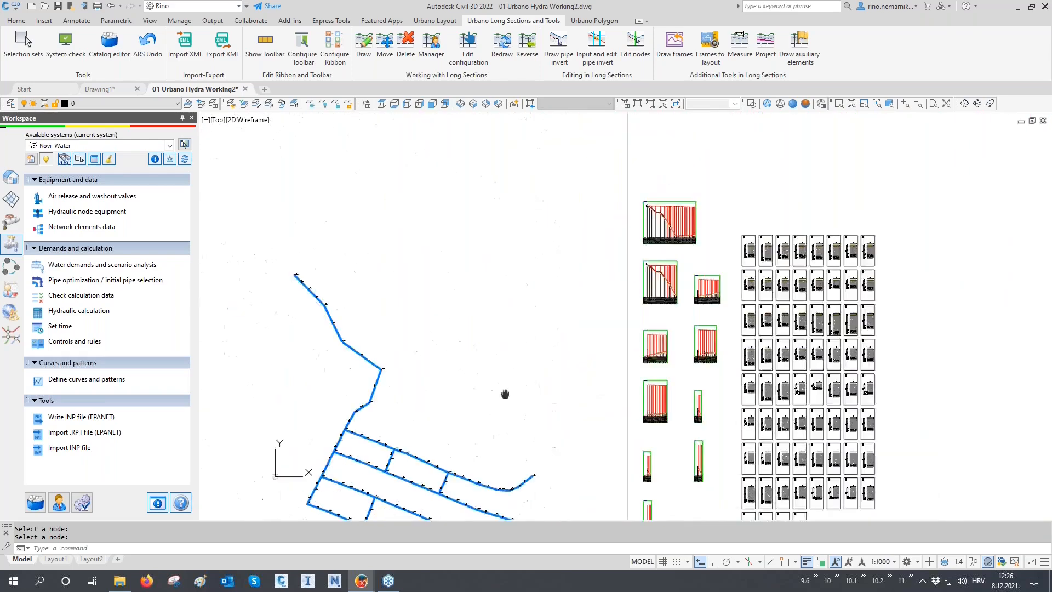
- Run the hydraulic calculation with the valve at node A1.11 in place and save the results to the network
scroll(602, 345, "up", 10)
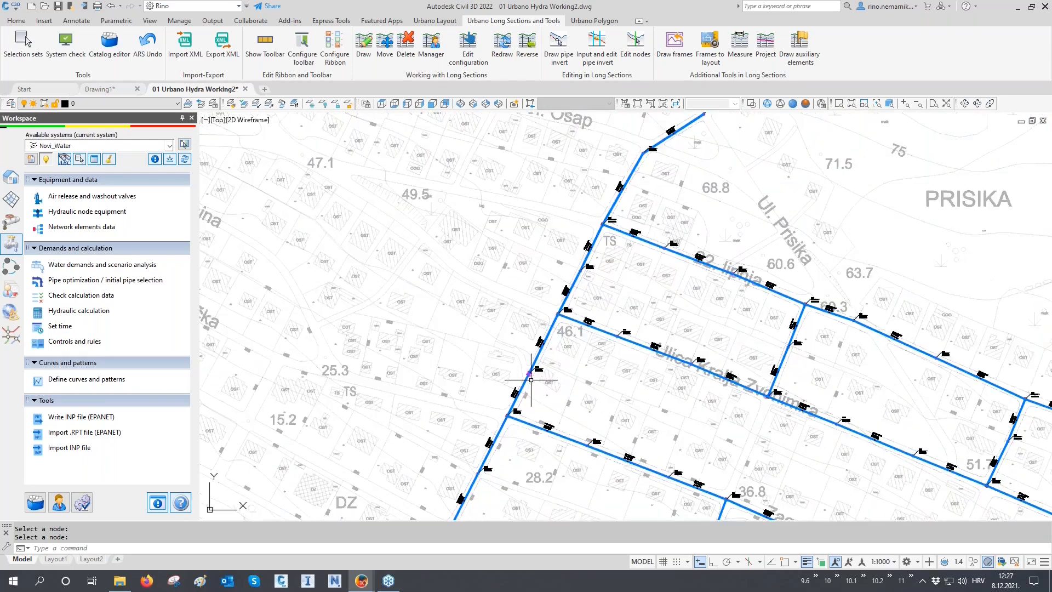
scroll(505, 313, "up", 4)
middle_click_drag(508, 311, 791, 335)
scroll(726, 317, "up", 2)
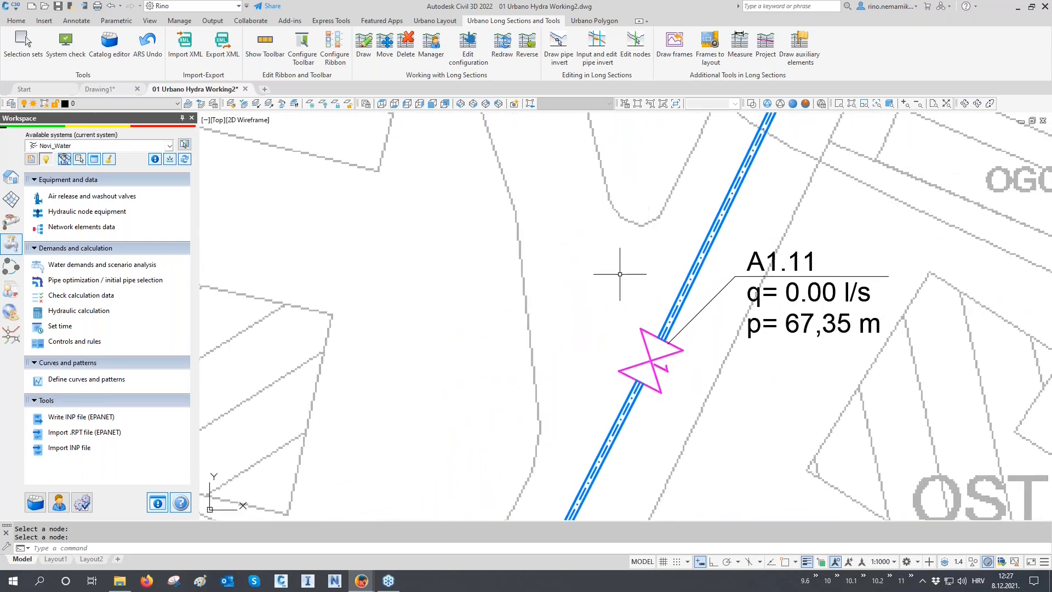
left_click(91, 317)
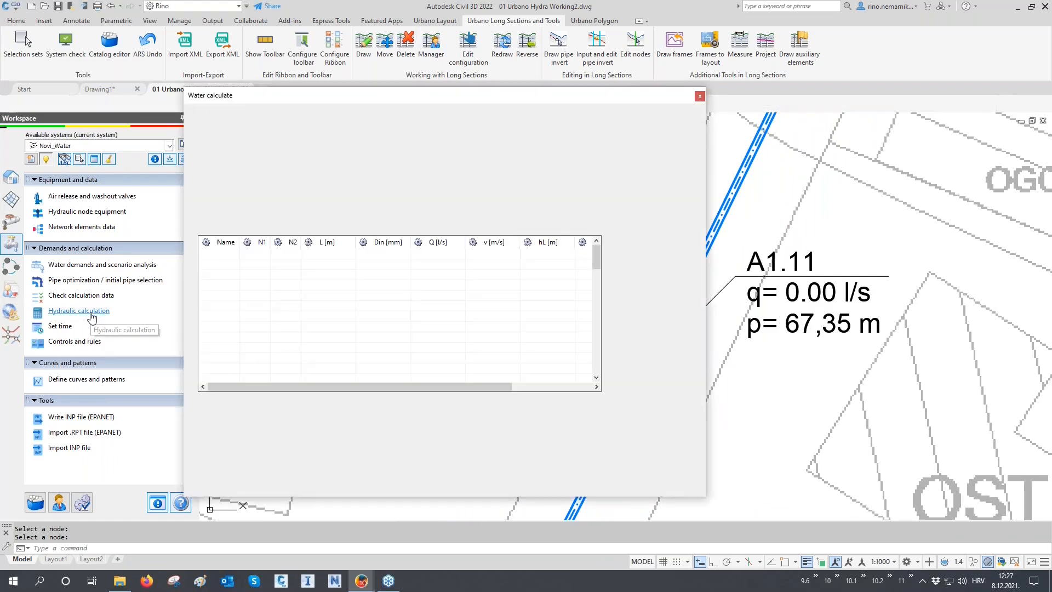
left_click(417, 137)
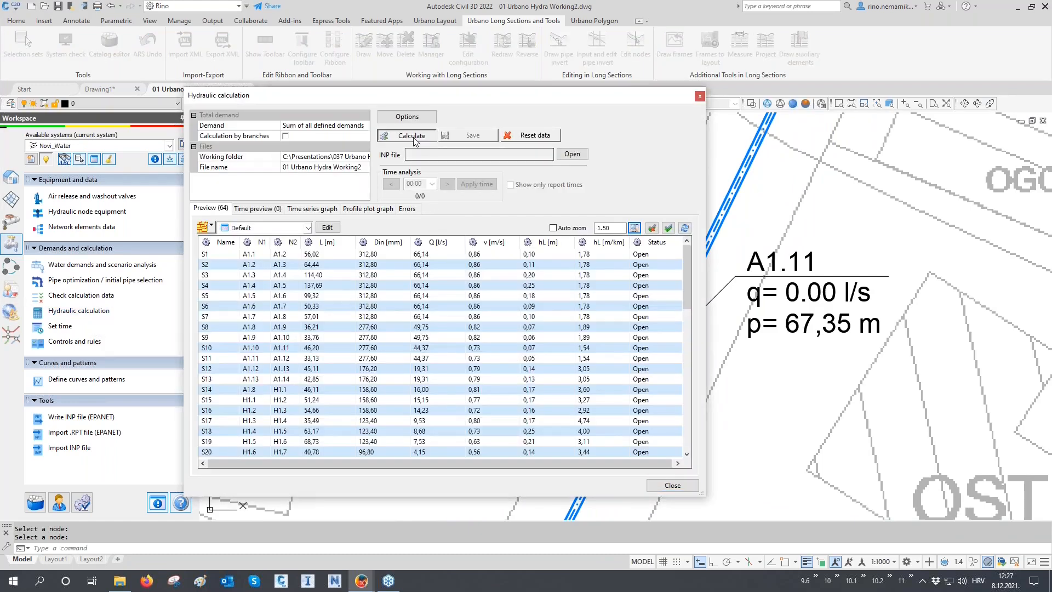
left_click(485, 138)
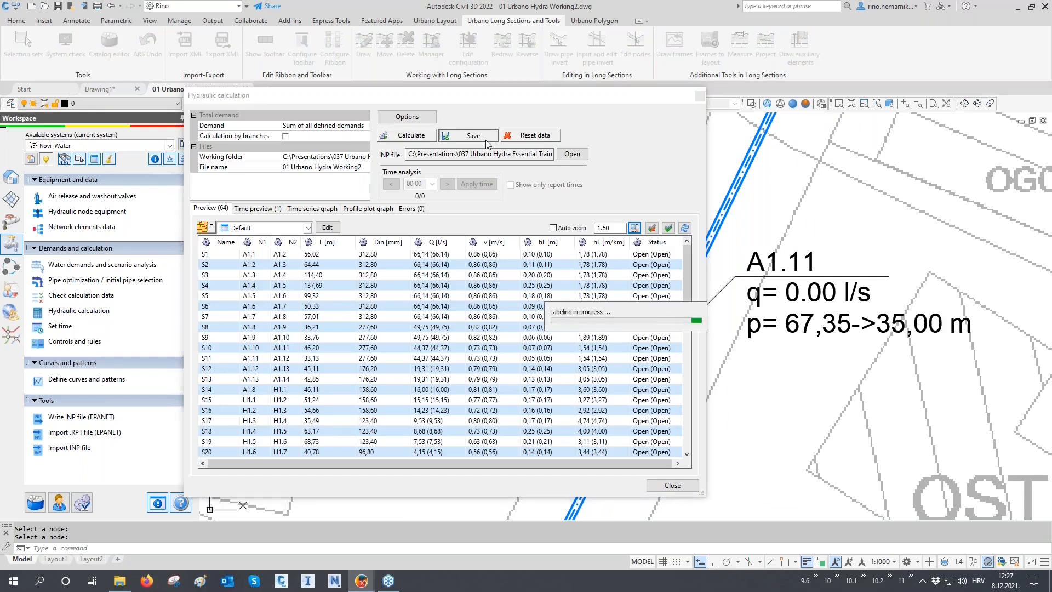
left_click(674, 486)
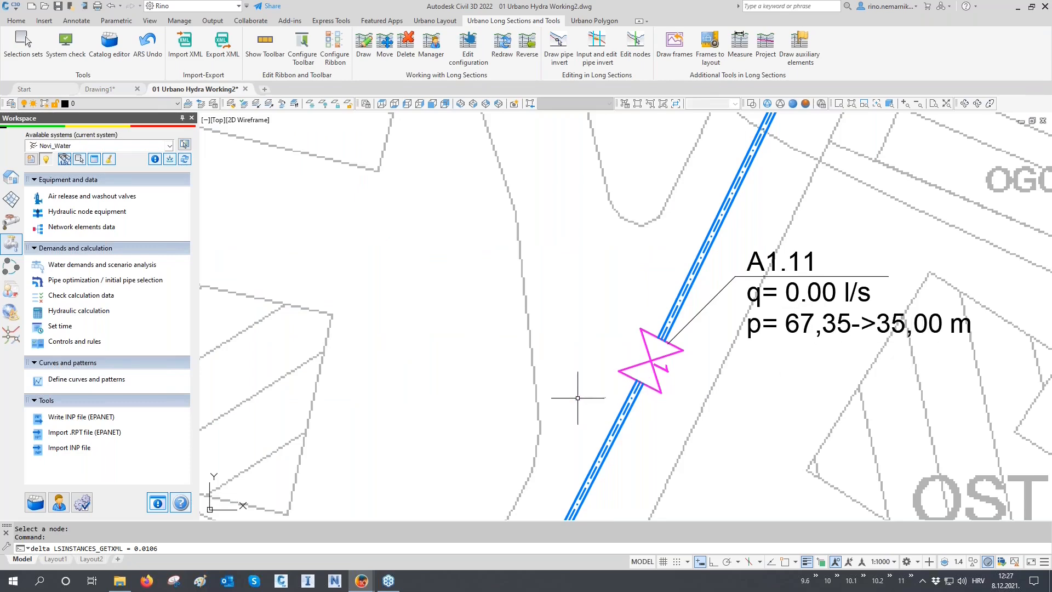
- Examine the pressure line at the pressure reducing valve in the main pipeline's long section
scroll(573, 406, "down", 8)
scroll(614, 394, "down", 8)
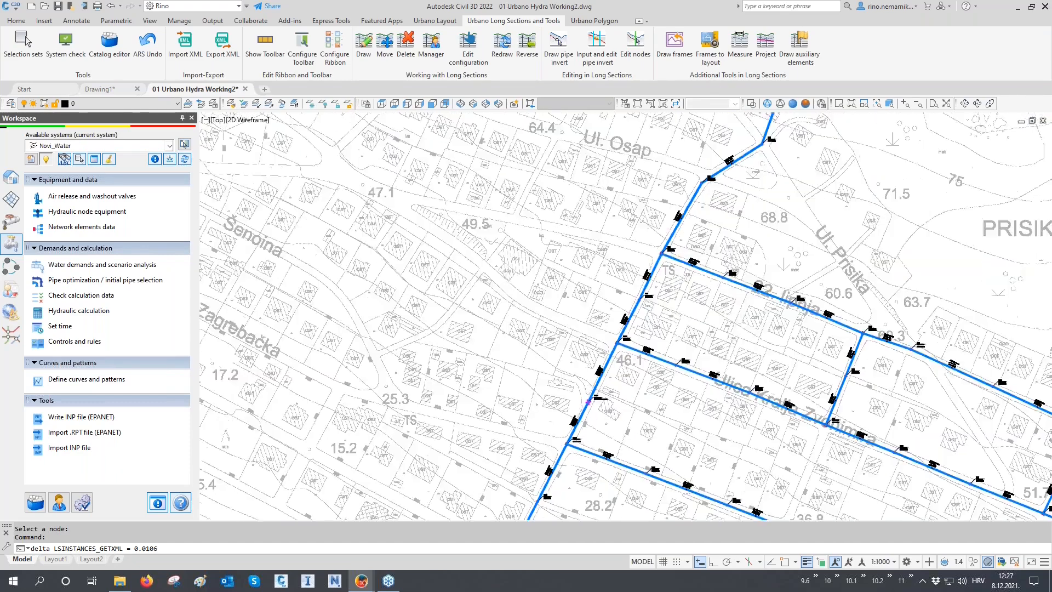
scroll(955, 156, "up", 10)
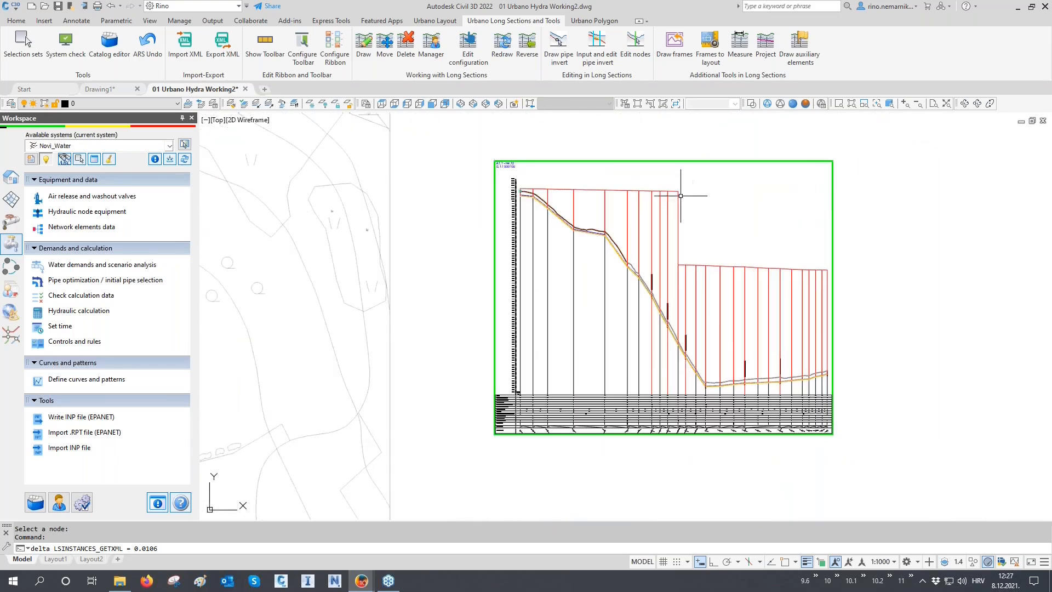
scroll(674, 305, "up", 6)
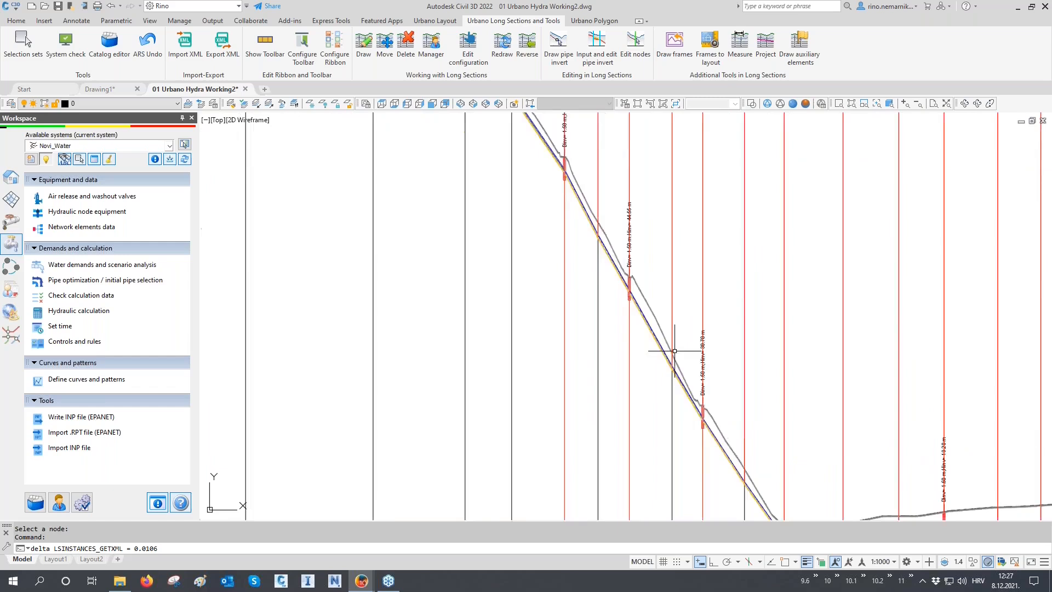
scroll(669, 324, "up", 3)
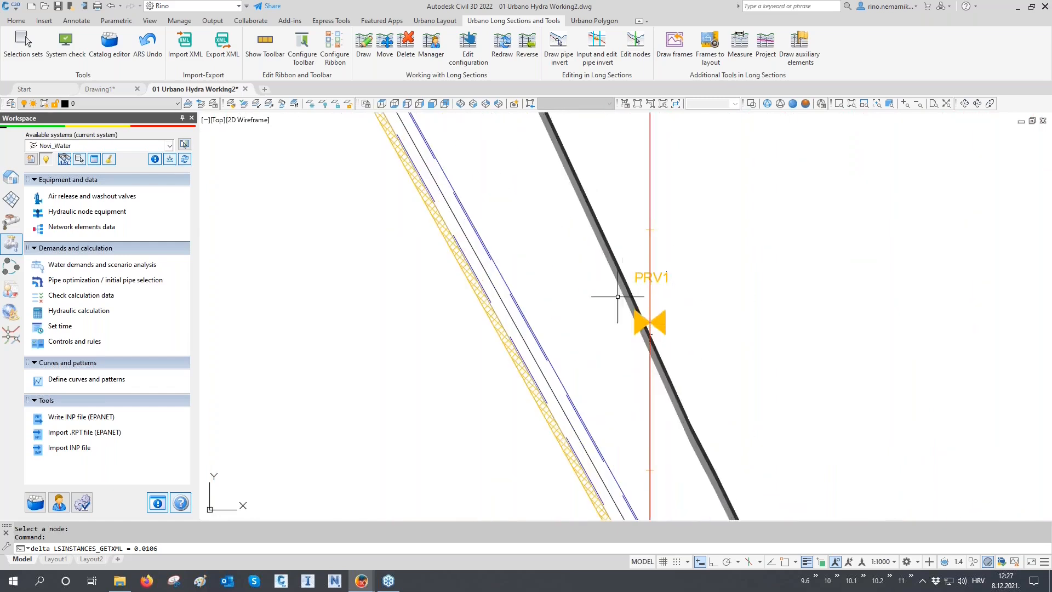
scroll(693, 295, "down", 9)
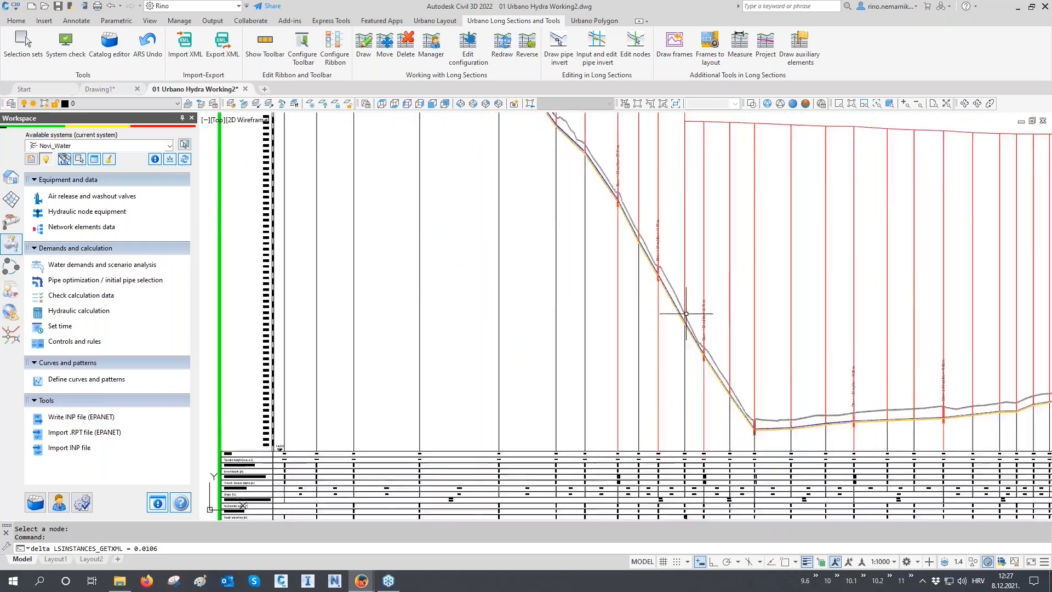
scroll(685, 314, "down", 8)
middle_click_drag(560, 439, 523, 299)
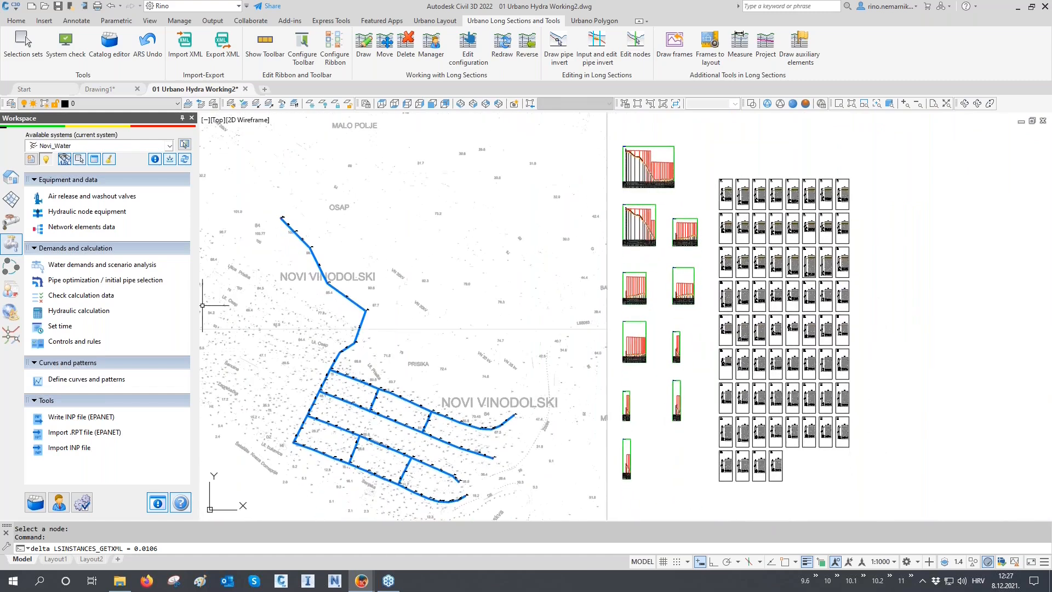
- Show the 1 Pressures-W theme map on the network nodes, place its legend beside the network, and regenerate the drawing
left_click(12, 178)
scroll(98, 247, "down", 8)
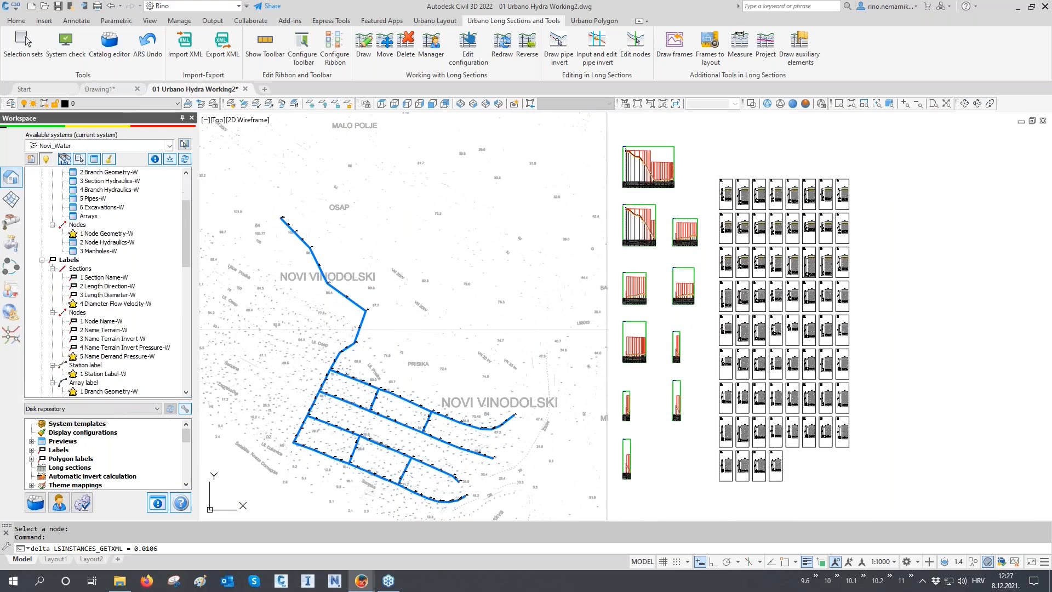
scroll(100, 328, "down", 3)
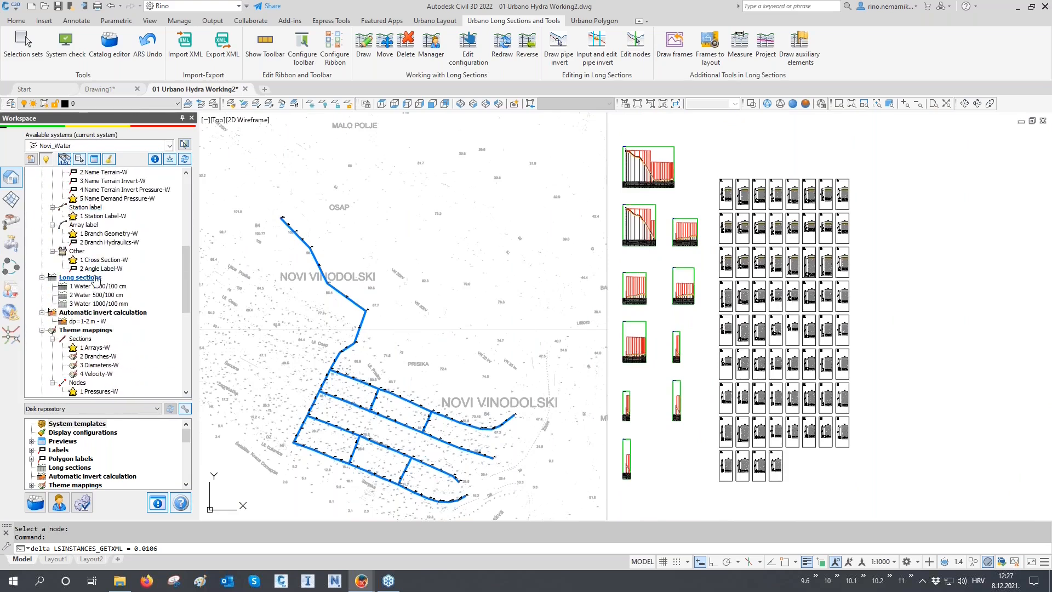
double_click(99, 365)
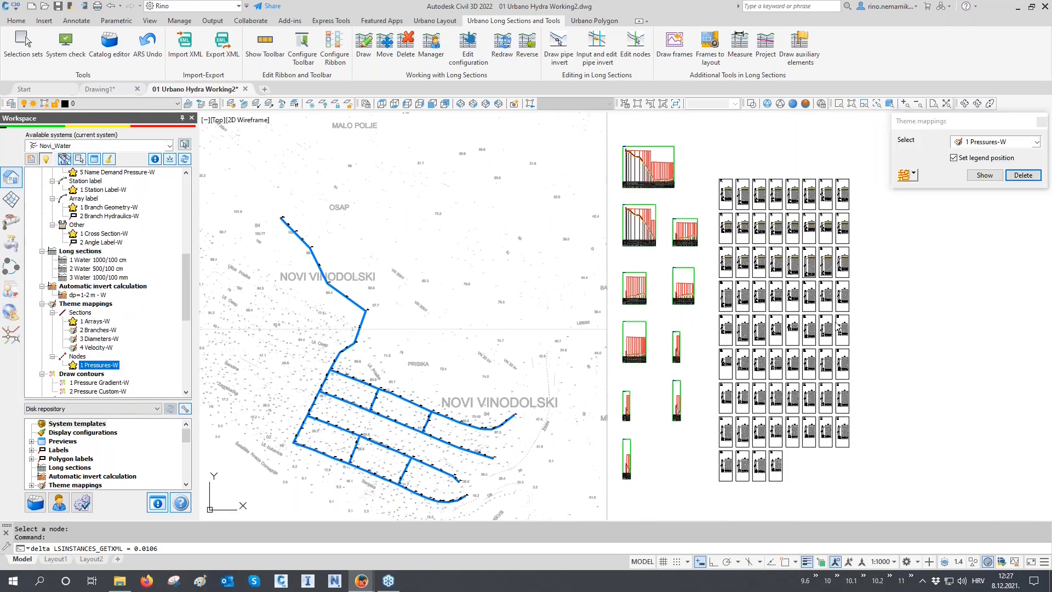
left_click(984, 174)
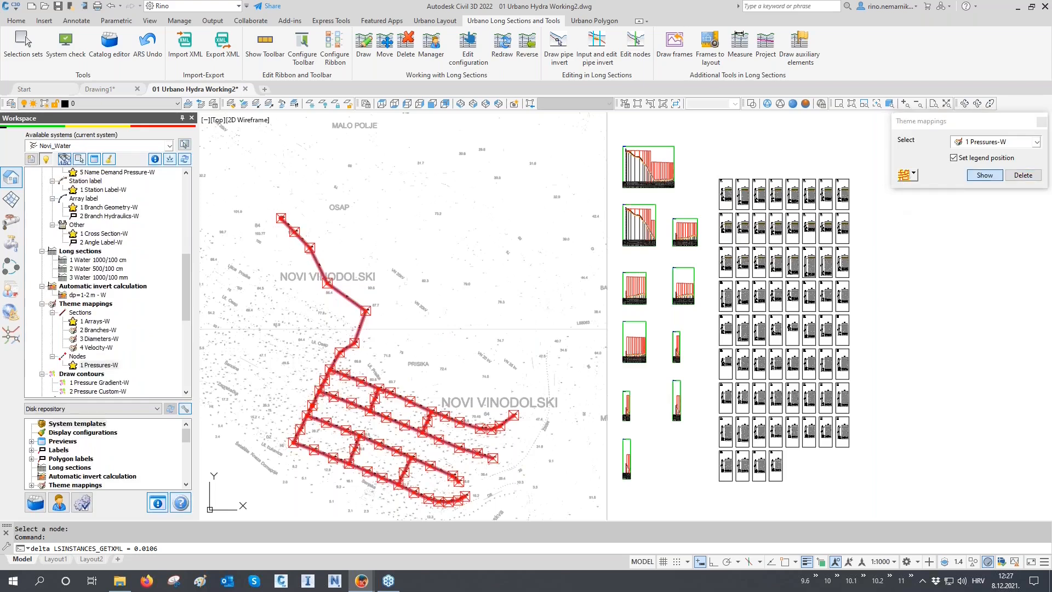
left_click(430, 350)
middle_click_drag(430, 362, 445, 340)
type("re")
key("Return")
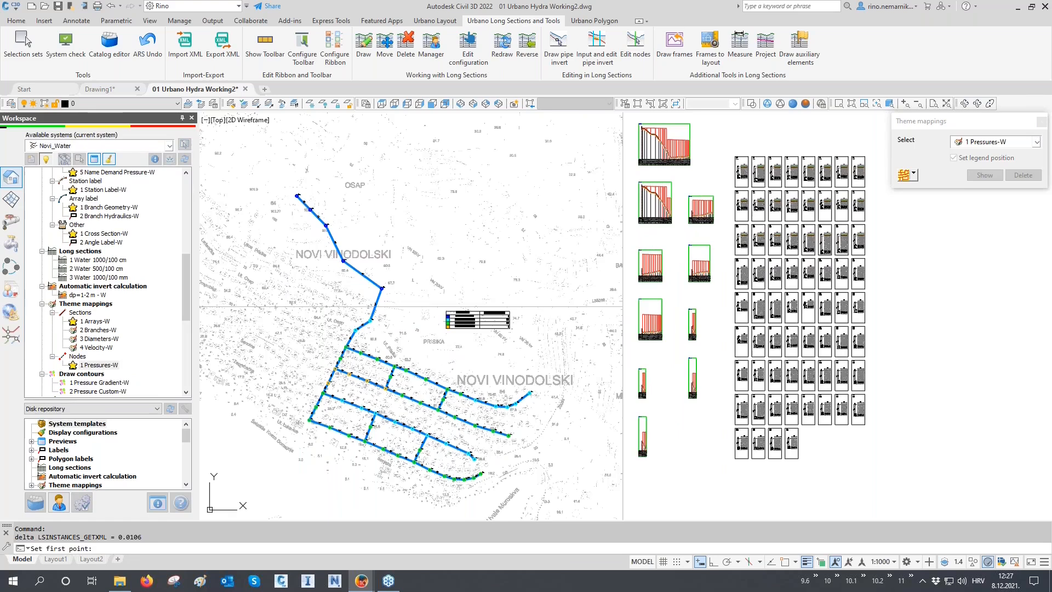
- Draw pressure contours with the 2 Pressure Custom-W configuration and review them across the lower network
scroll(94, 338, "down", 2)
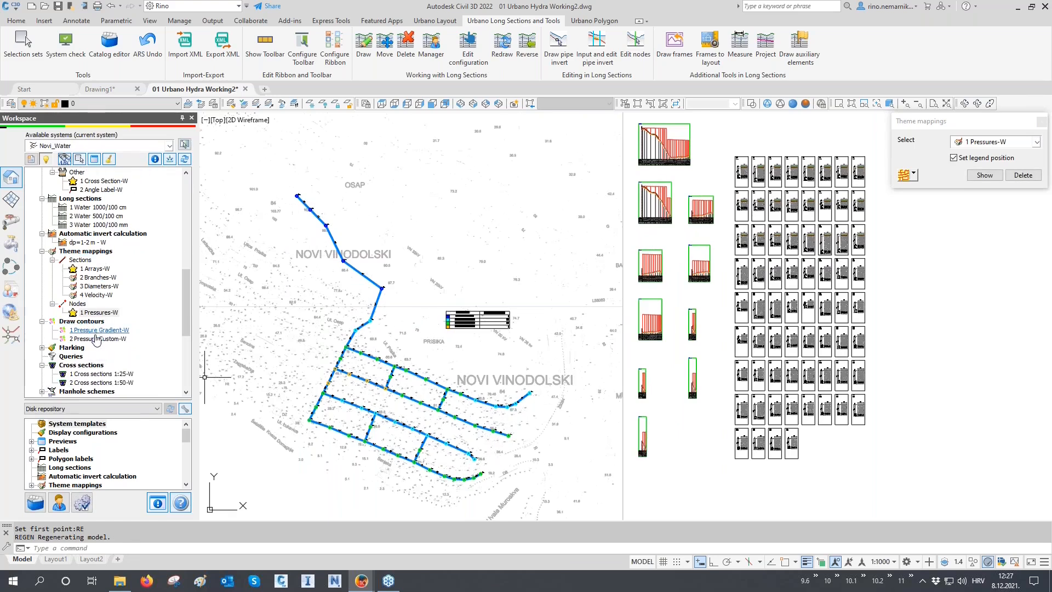
left_click(96, 339)
double_click(102, 339)
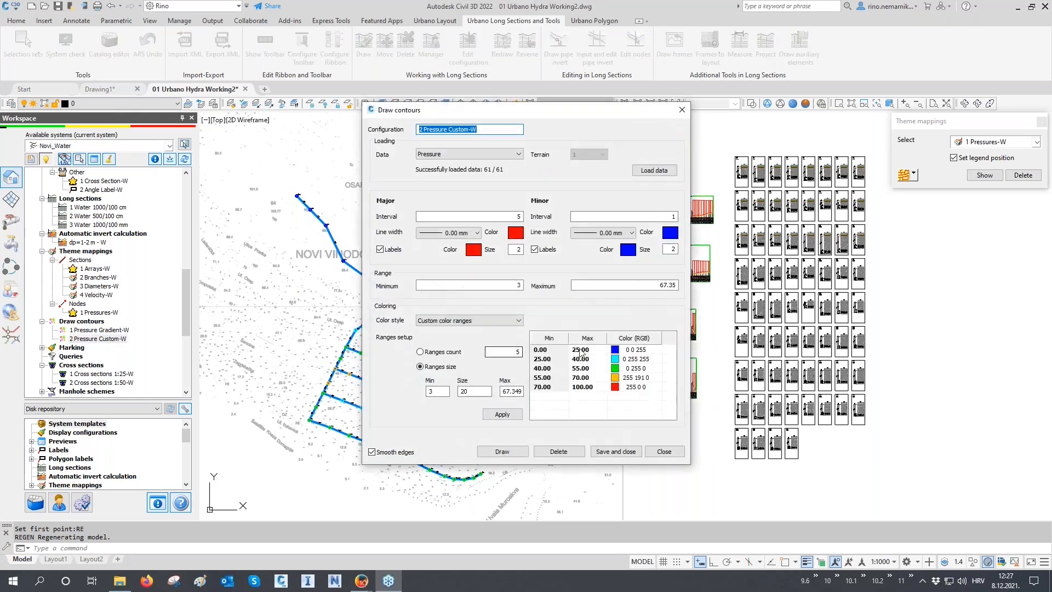
left_click(496, 453)
left_click(663, 451)
middle_click_drag(485, 430, 517, 442)
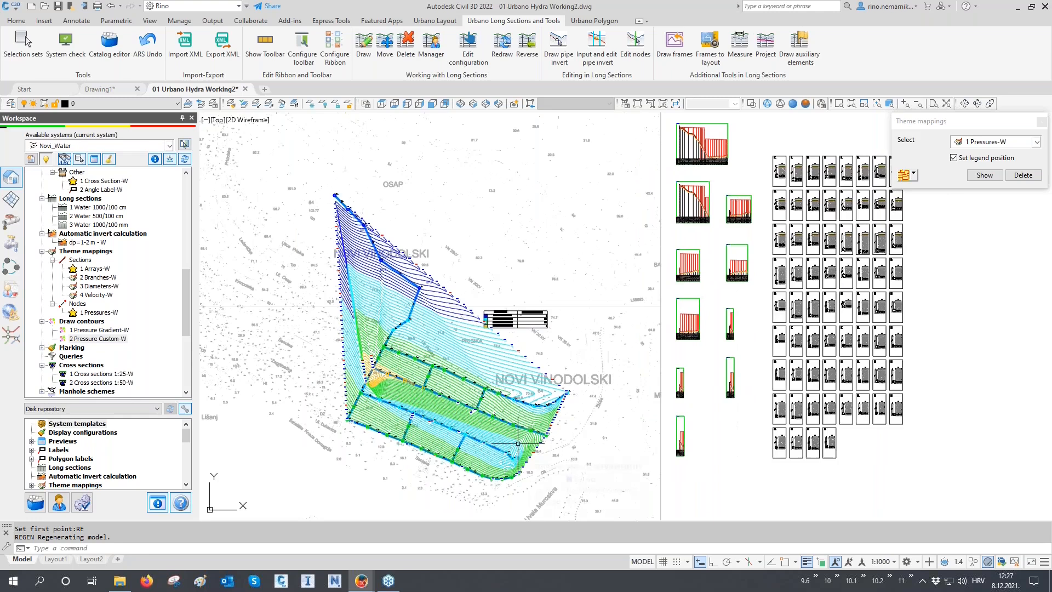
scroll(370, 403, "up", 2)
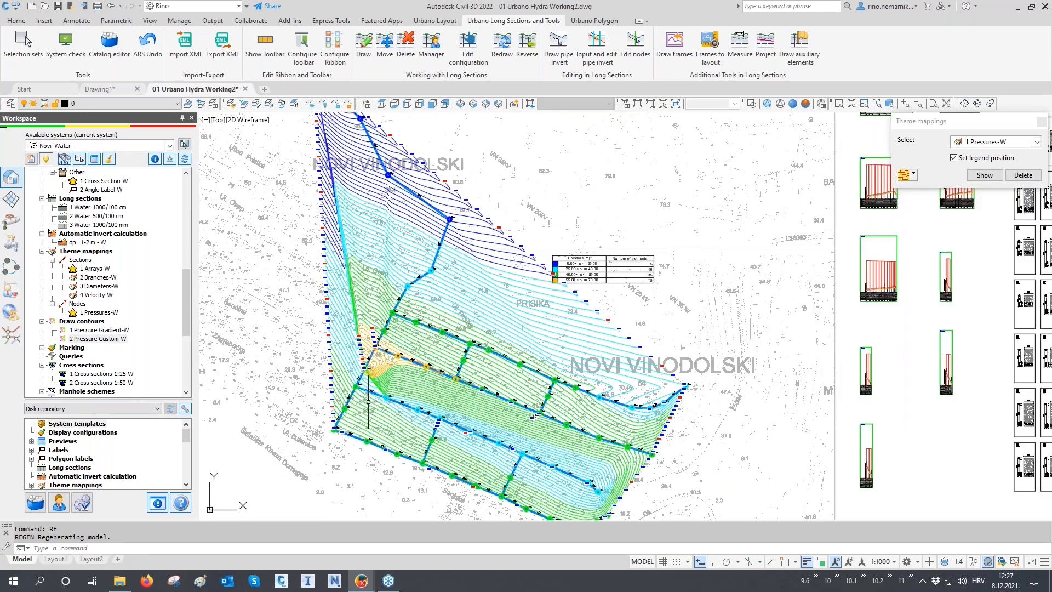
scroll(372, 392, "up", 2)
middle_click_drag(371, 392, 375, 305)
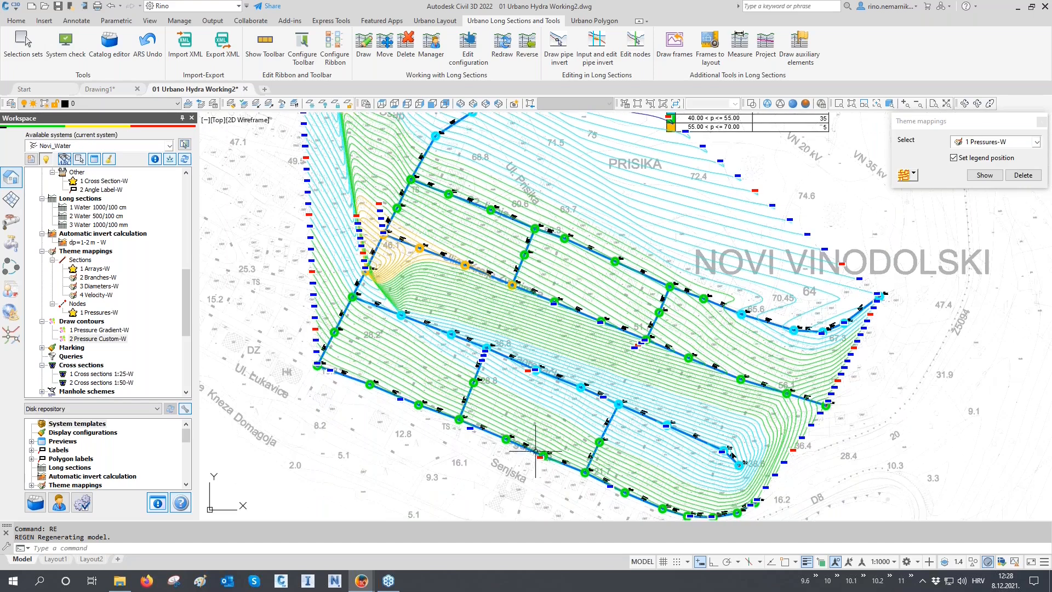
- Examine the pressure contours and node colours around the pressure reducing valve and the neighbouring pipelines
middle_click_drag(458, 356, 416, 458)
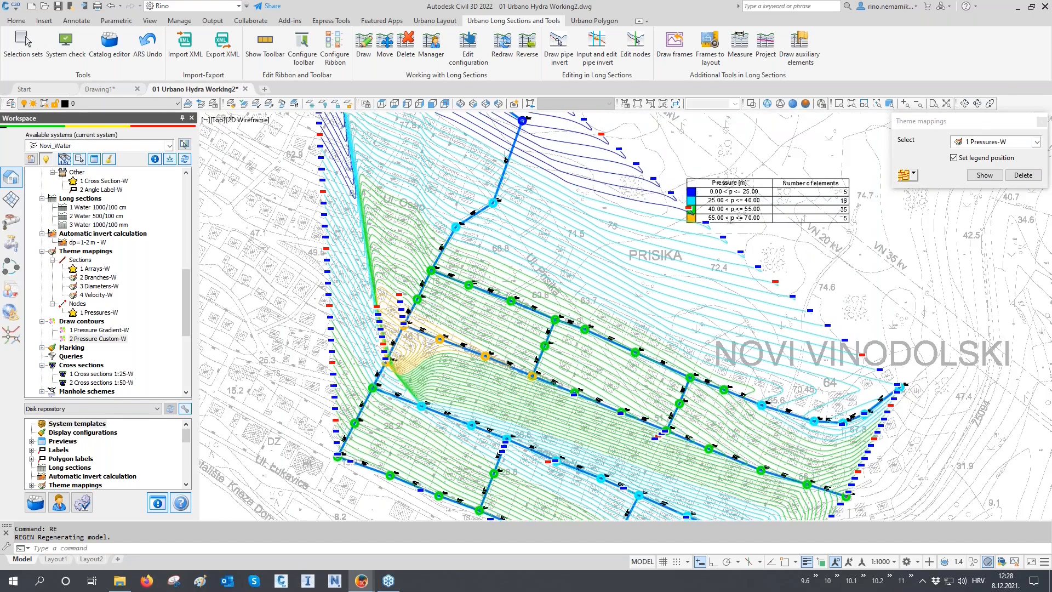
scroll(398, 367, "up", 2)
scroll(397, 367, "up", 2)
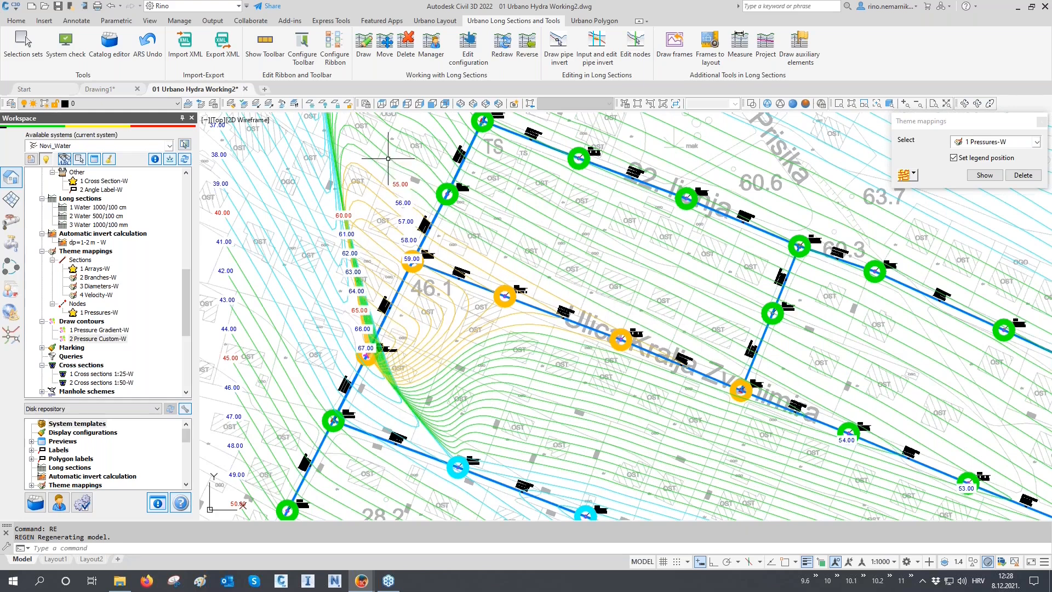
scroll(446, 347, "down", 5)
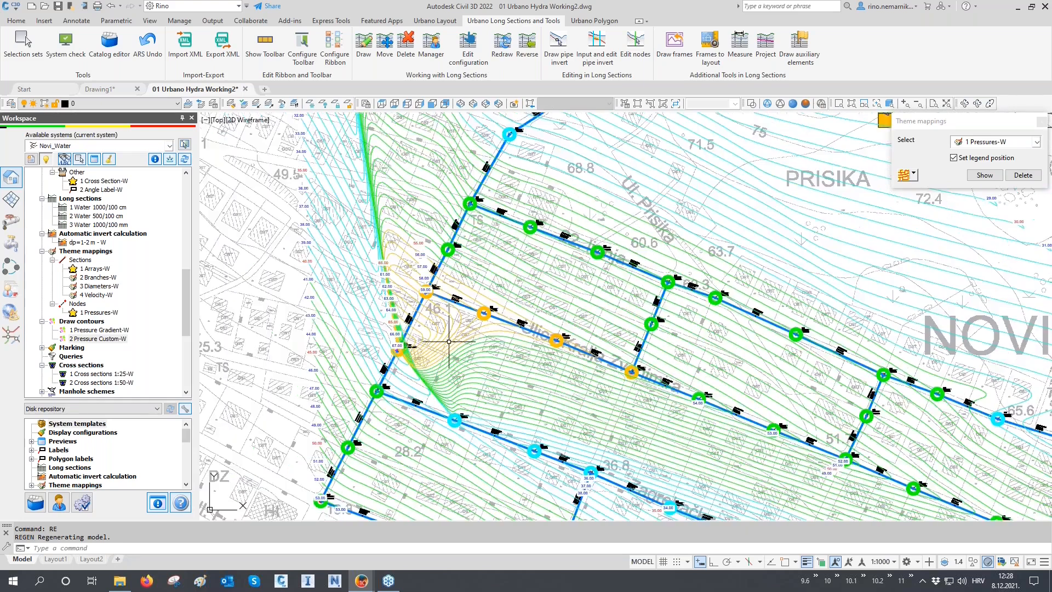
key("Escape")
key("Escape")
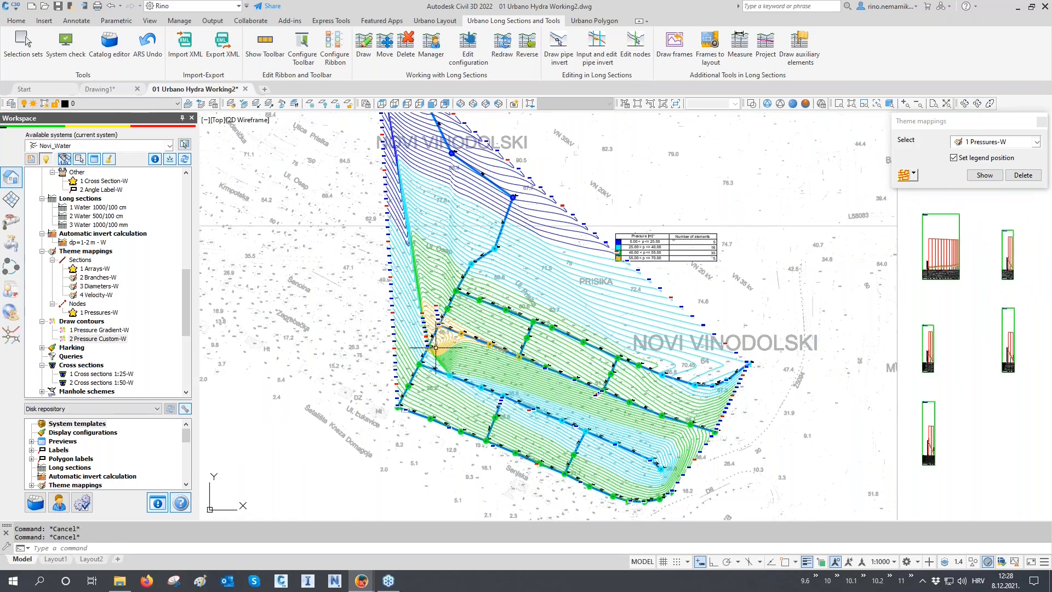
- Preview the 2 Node Hydraulics-W table and sort the nodes by starting pressure from highest to lowest
left_click(95, 160)
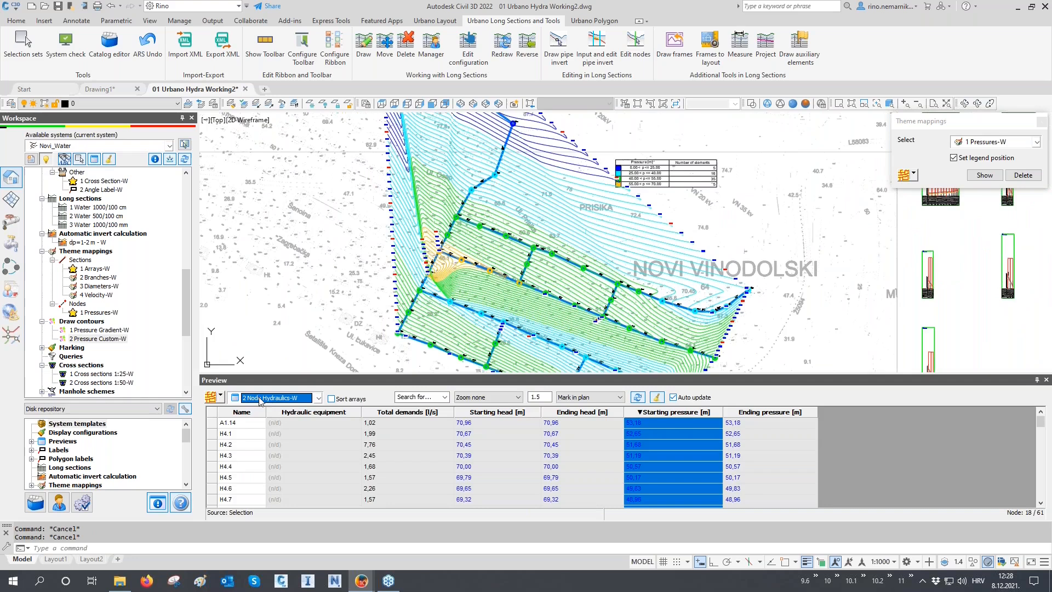
left_click(677, 423)
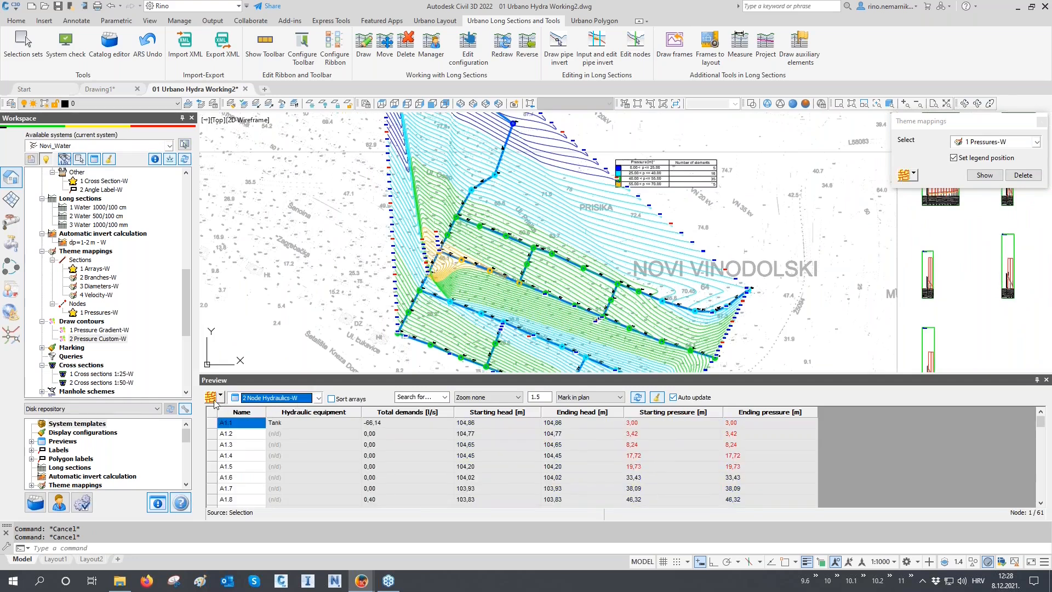
left_click(668, 414)
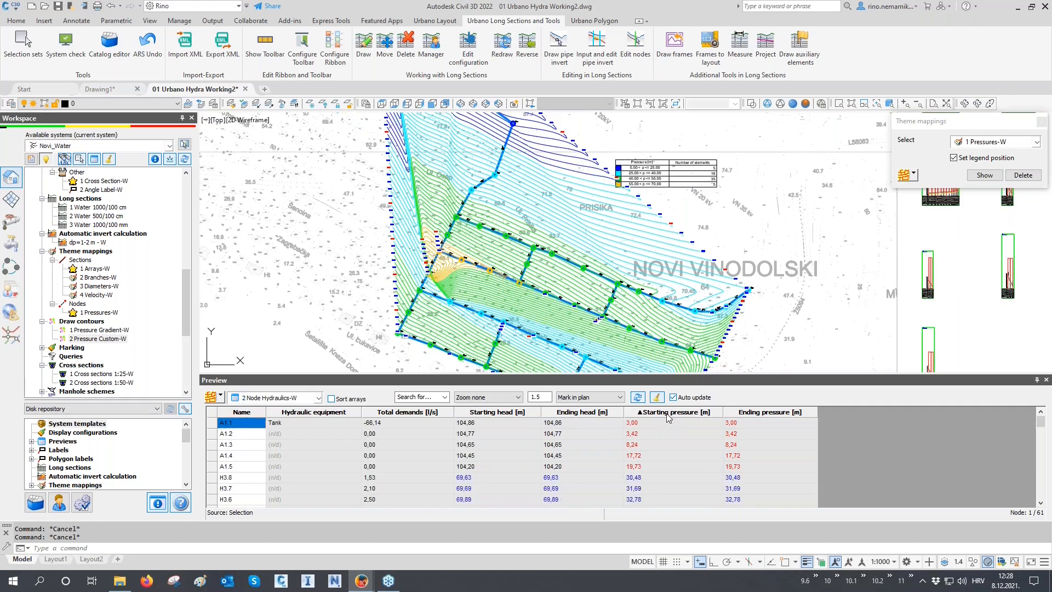
left_click(669, 415)
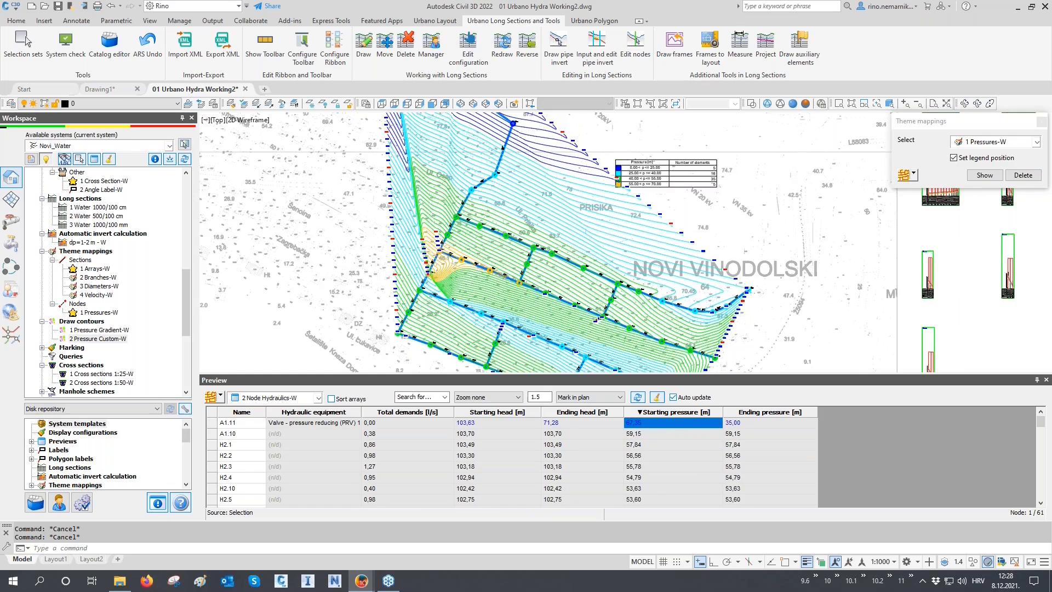
- Inspect the plan label of the pressure reducing valve at node A1.11 for its inlet and outlet pressures
scroll(482, 255, "up", 10)
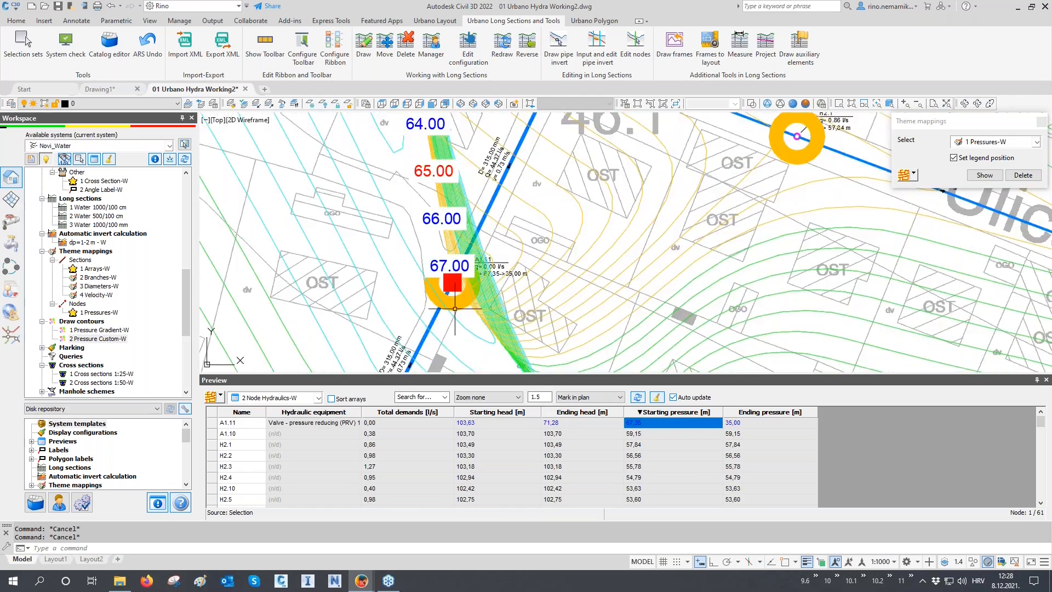
scroll(454, 309, "up", 6)
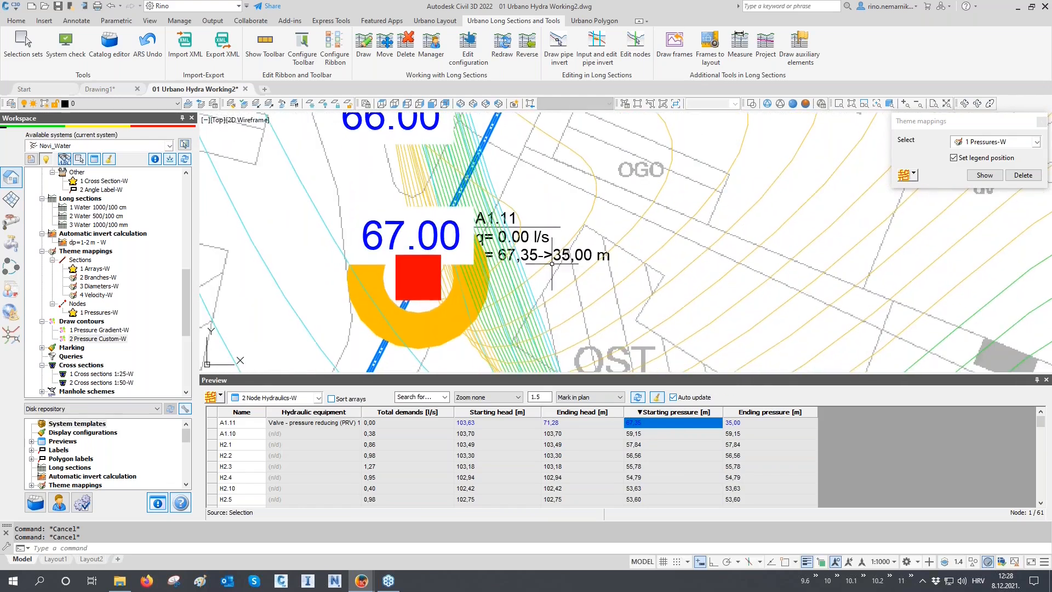
scroll(392, 192, "down", 12)
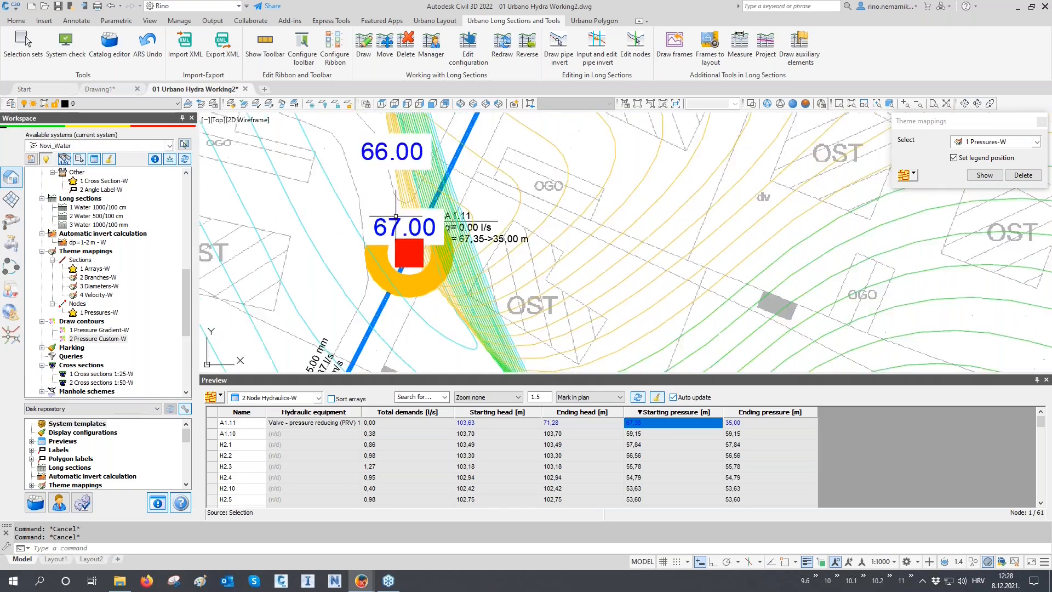
middle_click_drag(405, 261, 405, 273)
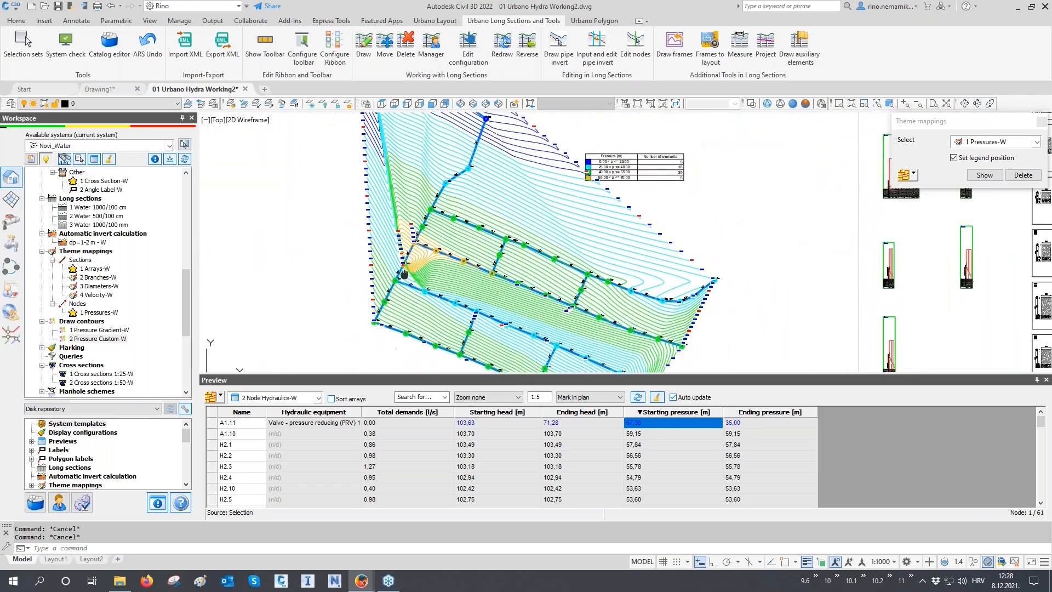
- Delete the 1 Pressures-W theme map with its legend, close the theme mappings, and remove the drawn pressure contours
left_click(1022, 175)
left_click(1040, 121)
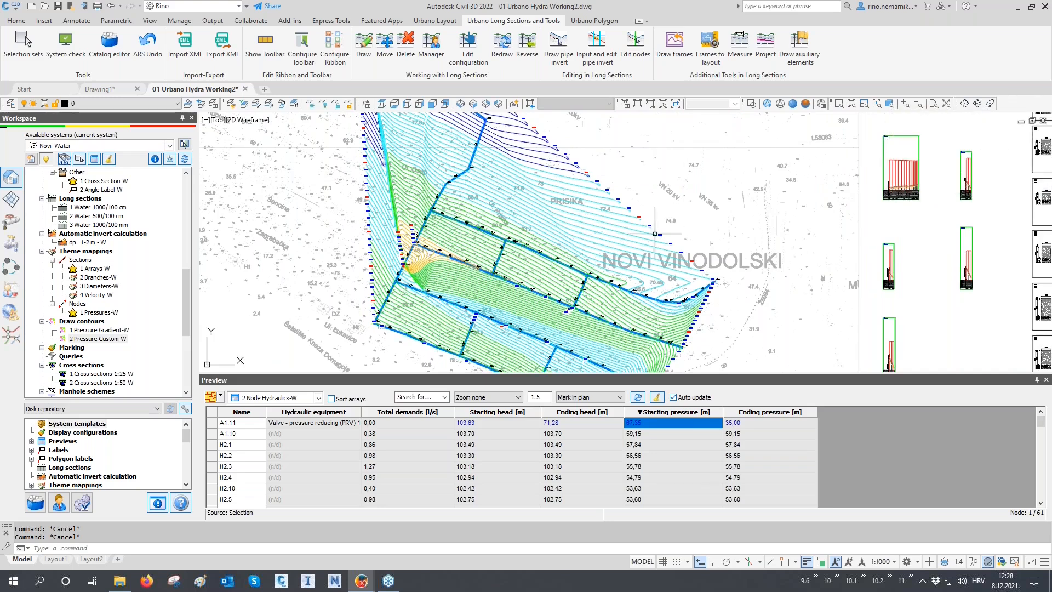
right_click(104, 323)
left_click(129, 343)
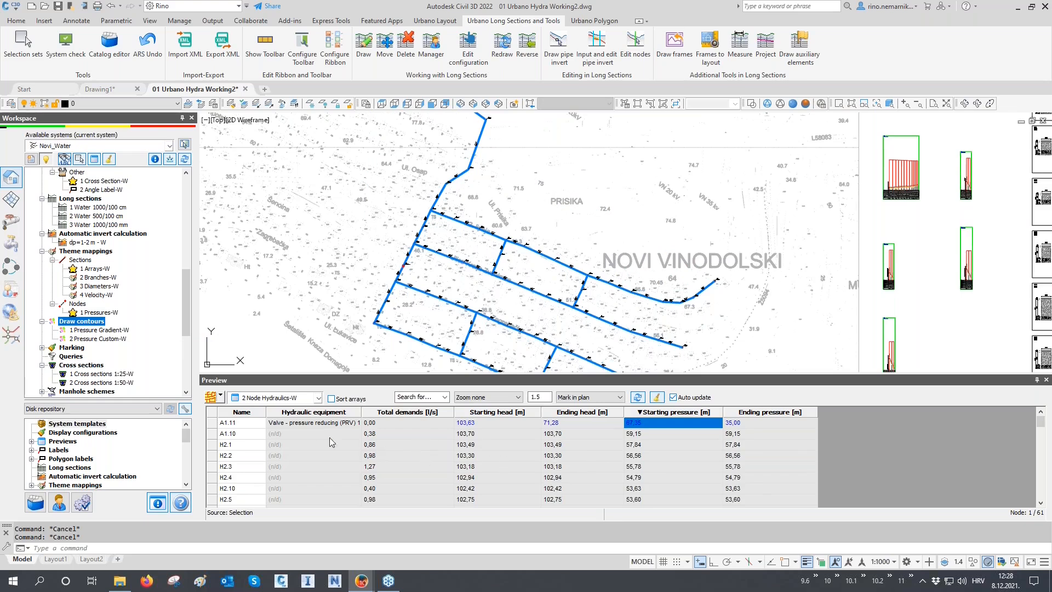
- Limit the node hydraulics table to array H1, set it to Zoom to plan, and locate nodes H1.1 and A1.8
middle_click_drag(438, 266, 432, 299)
scroll(432, 255, "up", 5)
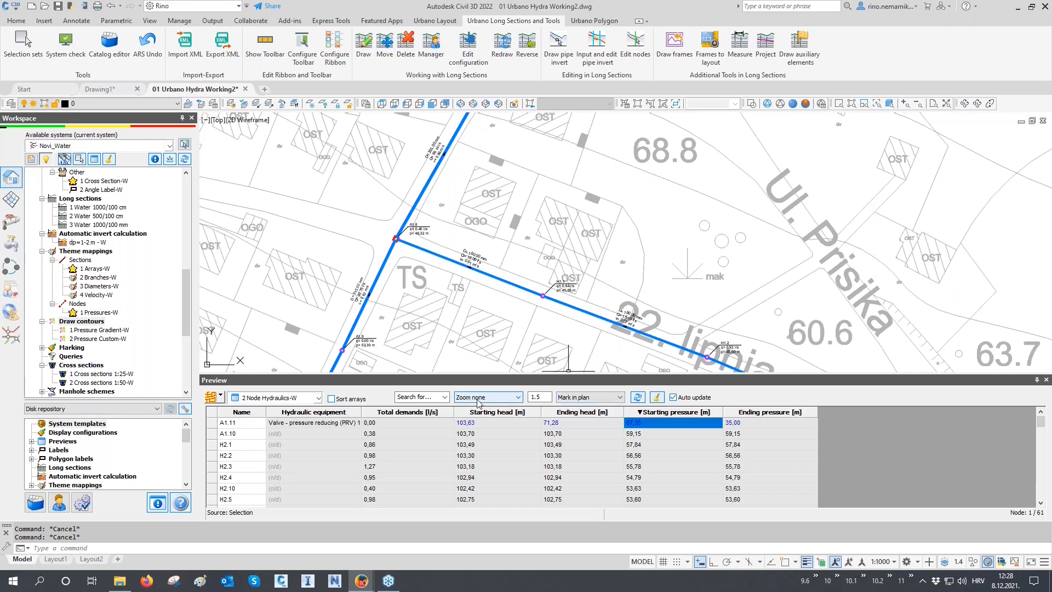
left_click(222, 396)
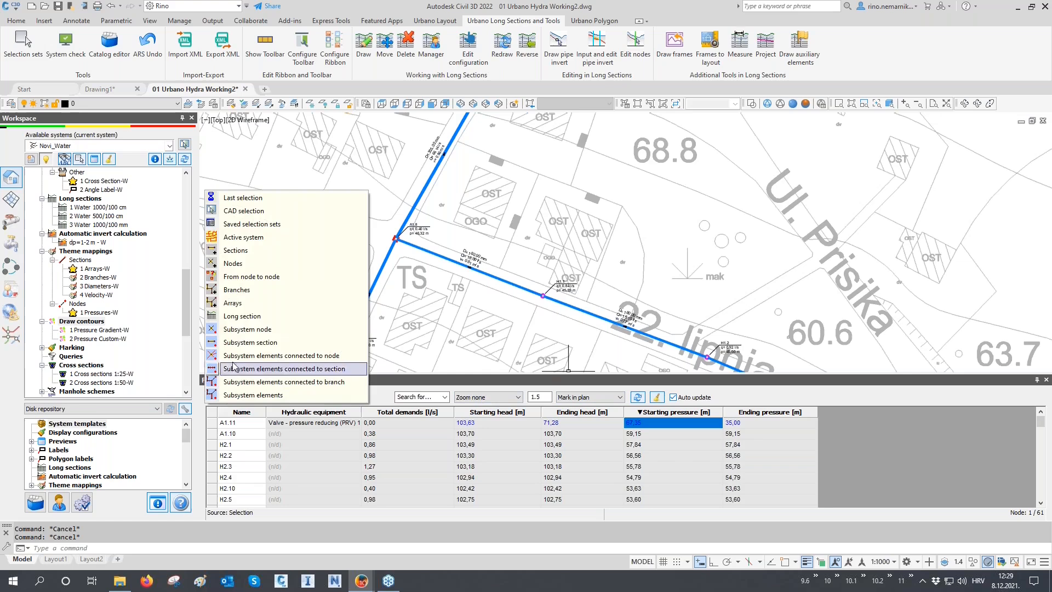
left_click(239, 307)
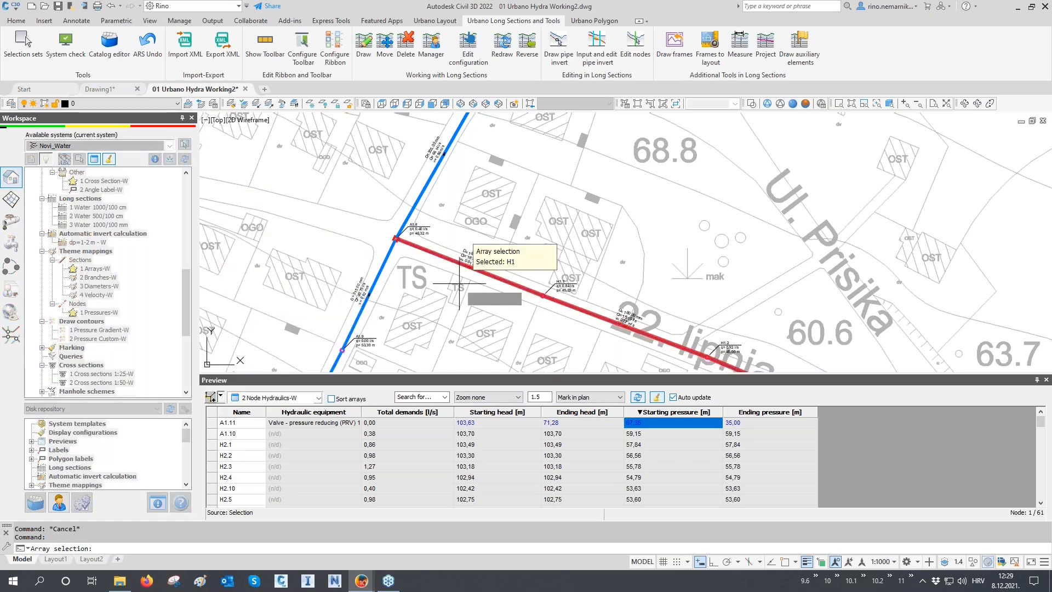
right_click(465, 236)
left_click(486, 398)
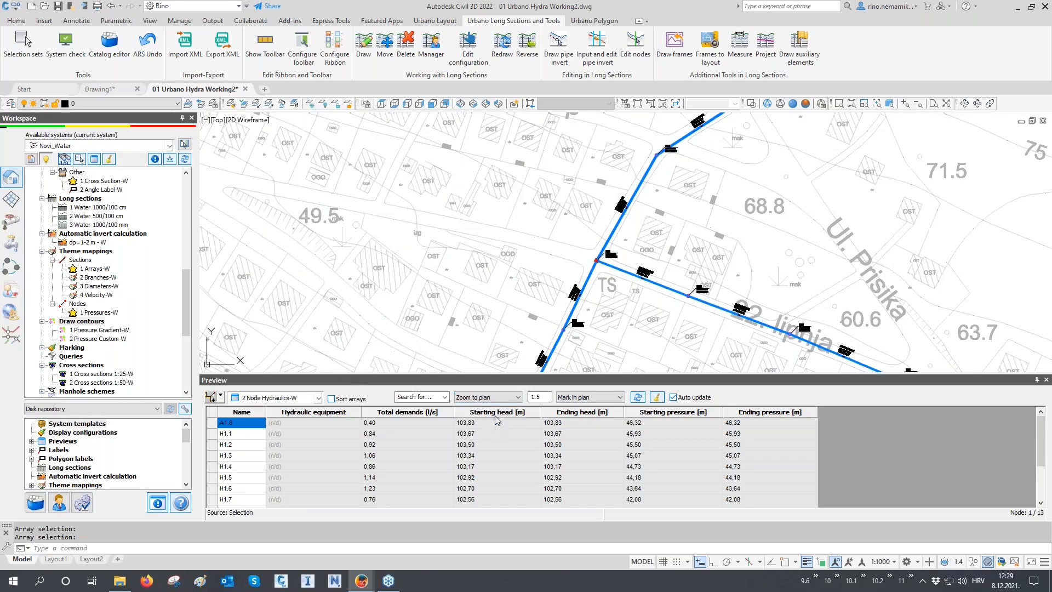
left_click(250, 435)
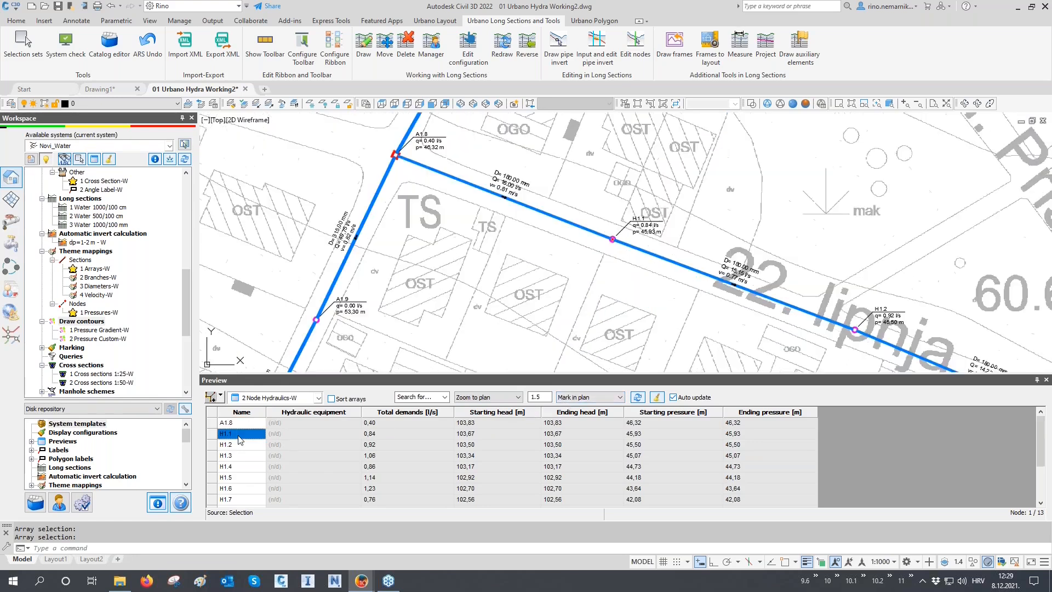
left_click(243, 424)
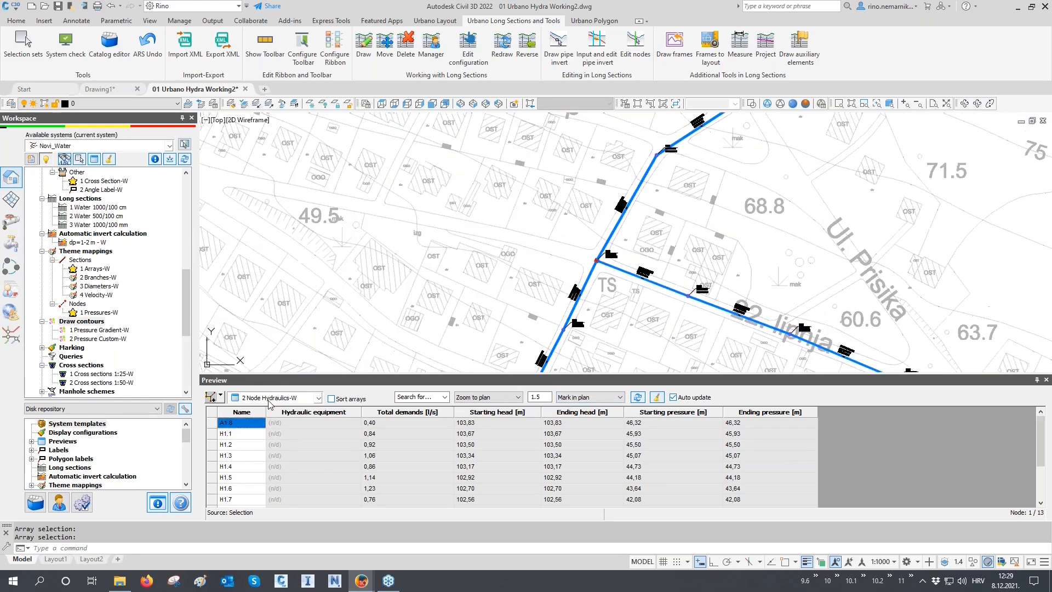
- Switch the preview to 3 Section Hydraulics-W and locate sections S14 to S17 one by one in the plan
left_click(278, 398)
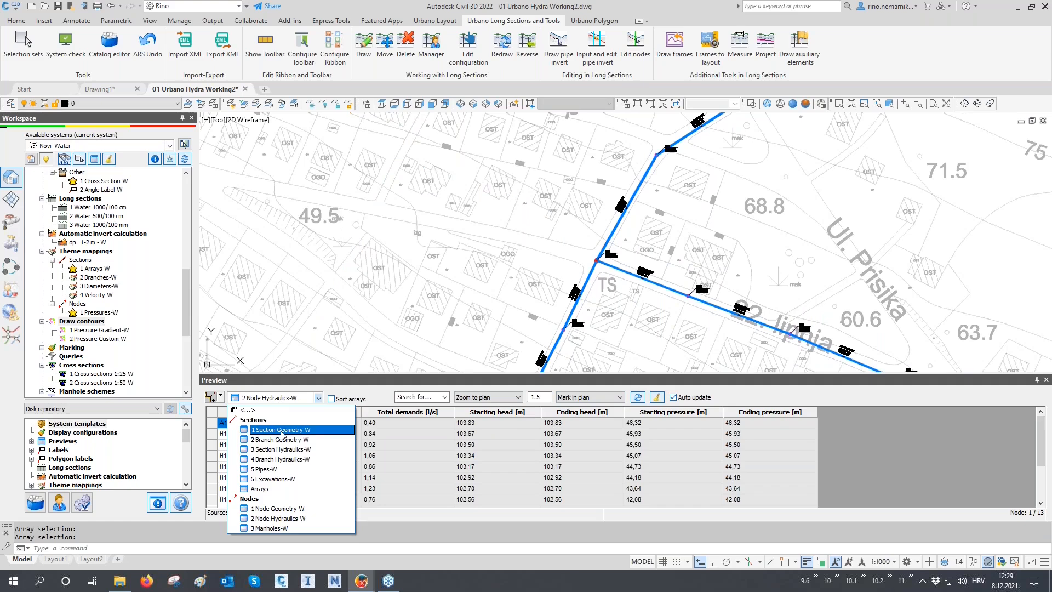
left_click(283, 449)
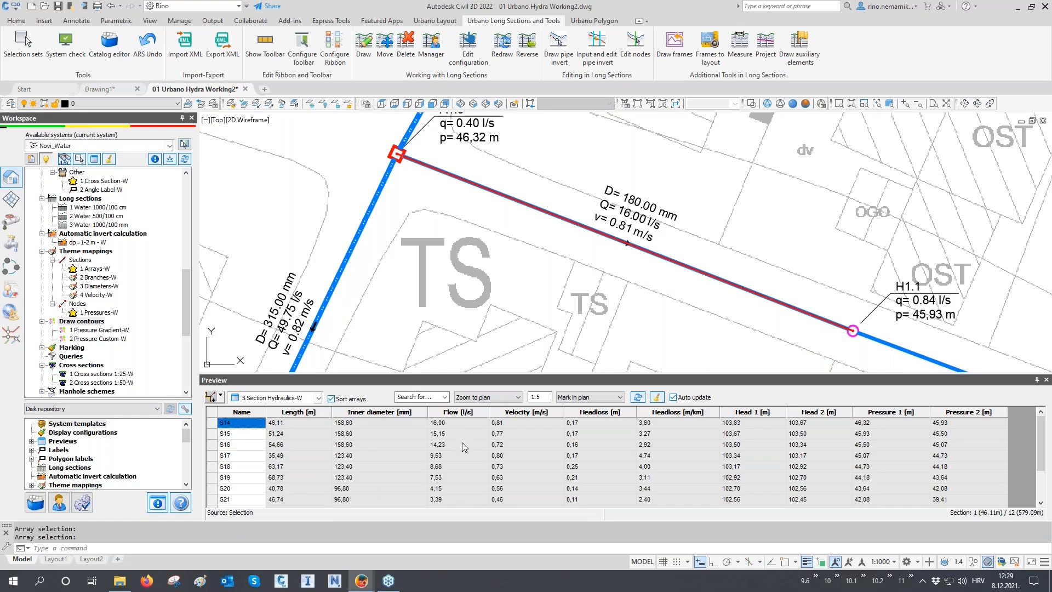
left_click(213, 423)
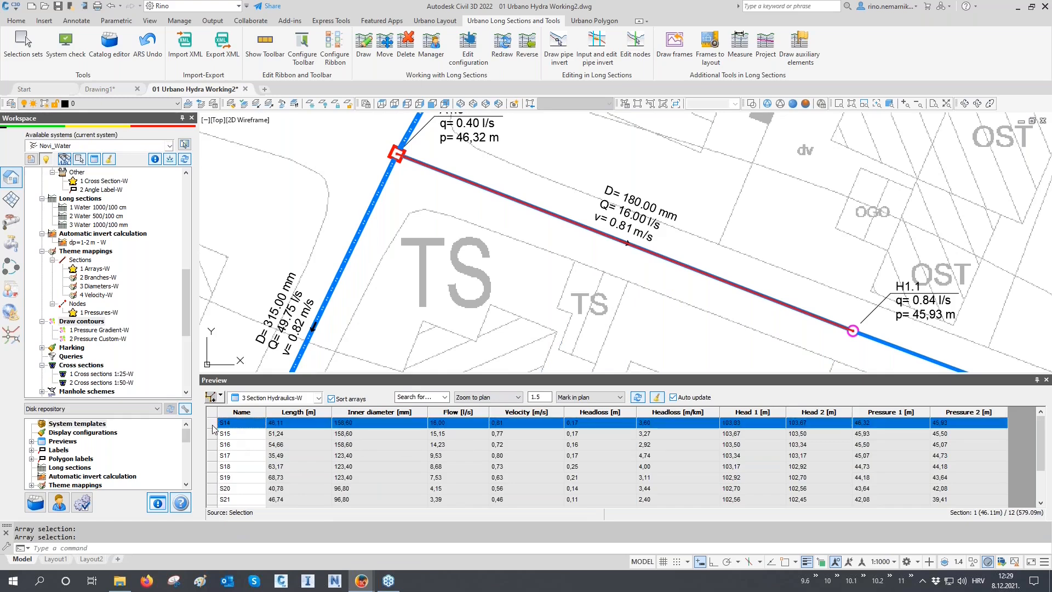
left_click(213, 434)
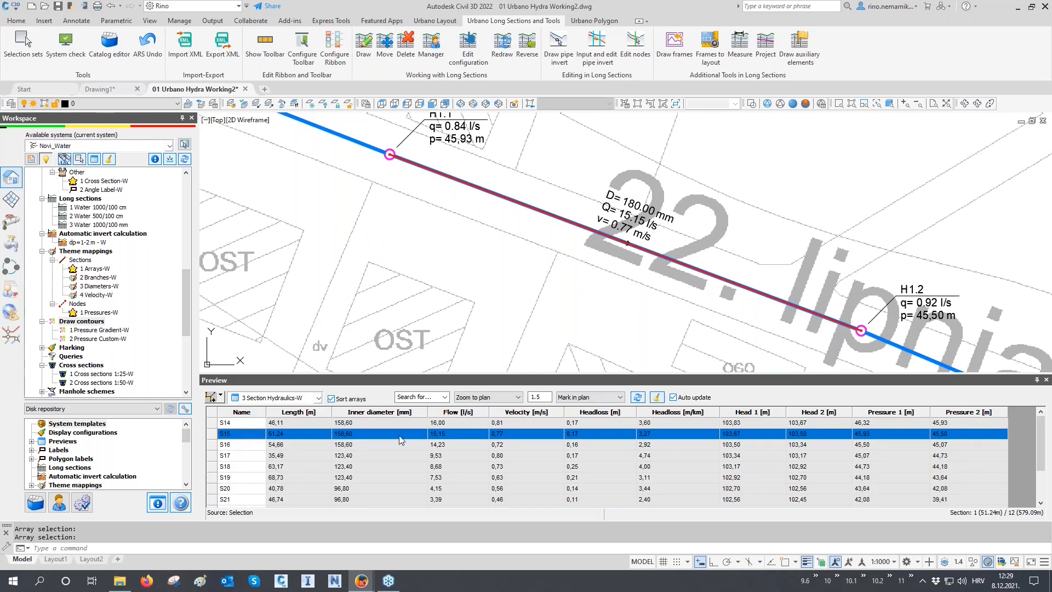
left_click(211, 445)
left_click(212, 458)
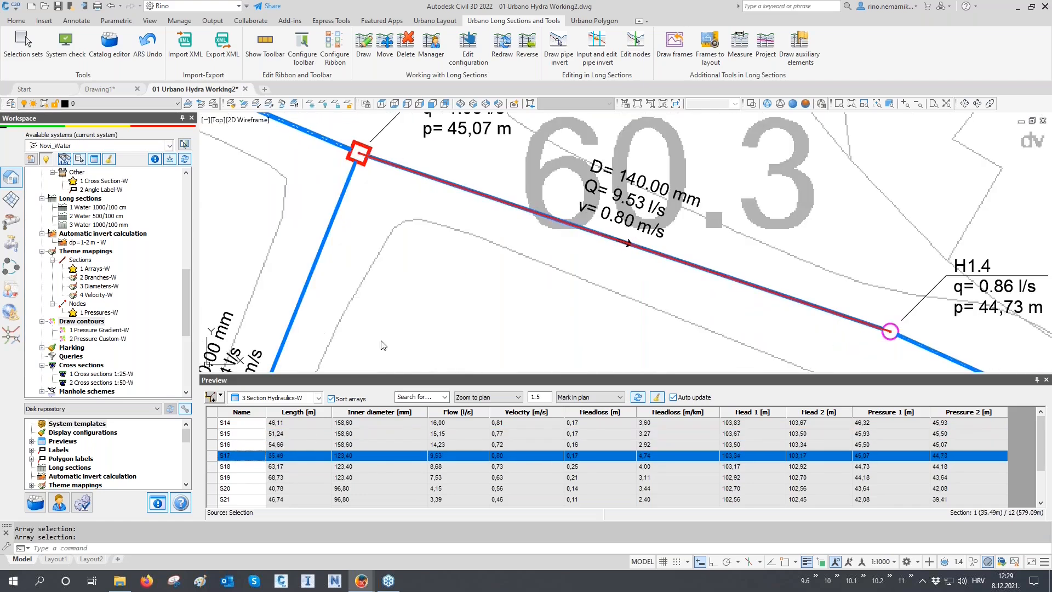
- Compare the Pressure 1 and Pressure 2 values of section S17 with its plan labels, and regenerate the drawing
scroll(462, 263, "down", 1)
scroll(462, 257, "up", 1)
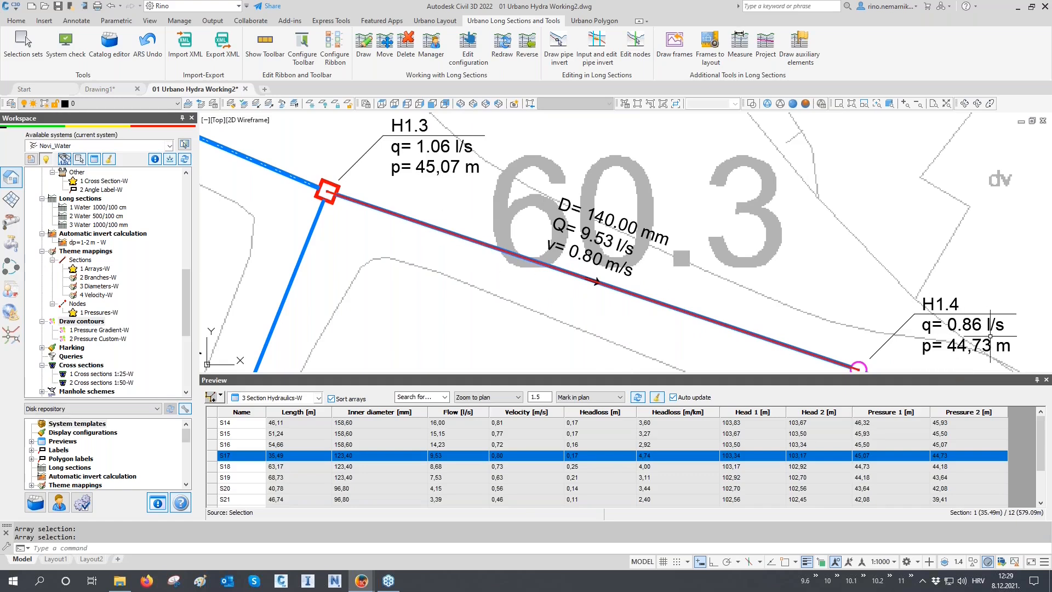
left_click(895, 456)
left_click_drag(897, 456, 942, 457)
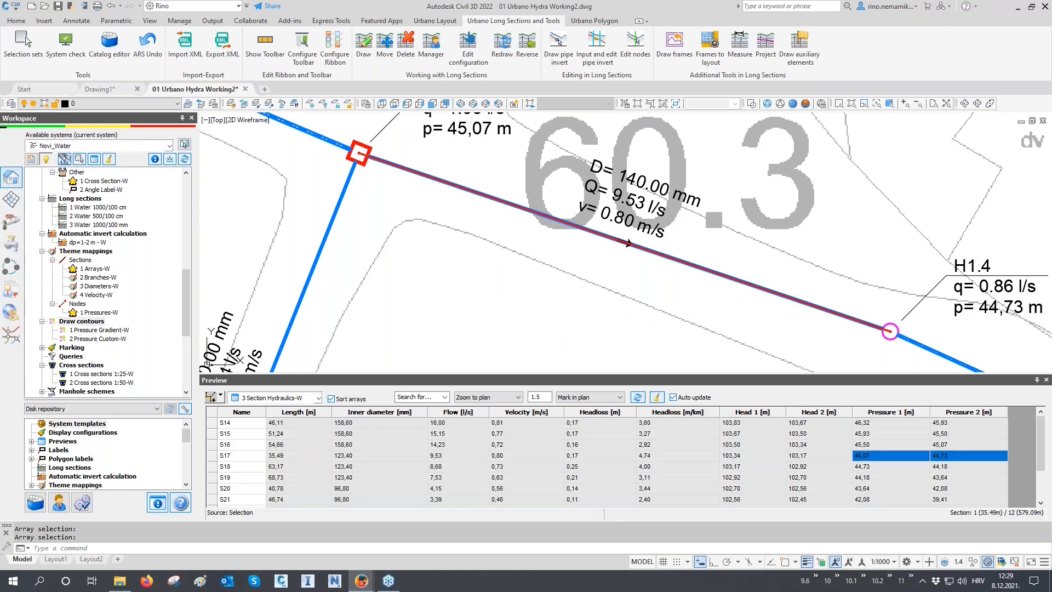
type("RE")
key("Return")
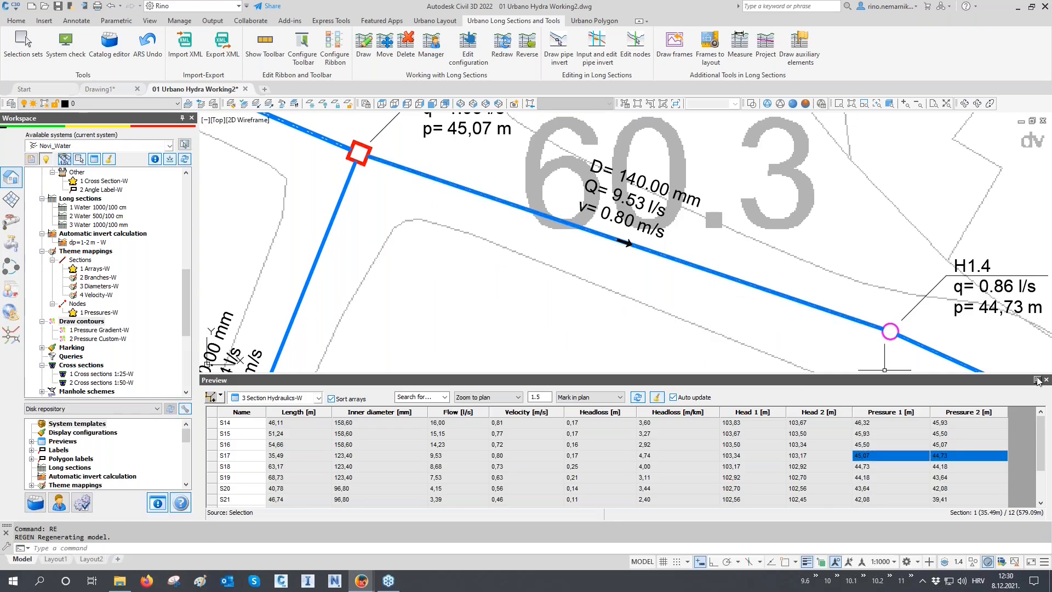
- Hide the preview table, bring the whole network into view, and open Water demands and scenario analysis
left_click(1037, 379)
scroll(416, 378, "down", 6)
scroll(441, 361, "down", 6)
middle_click_drag(439, 366, 355, 373)
left_click(11, 242)
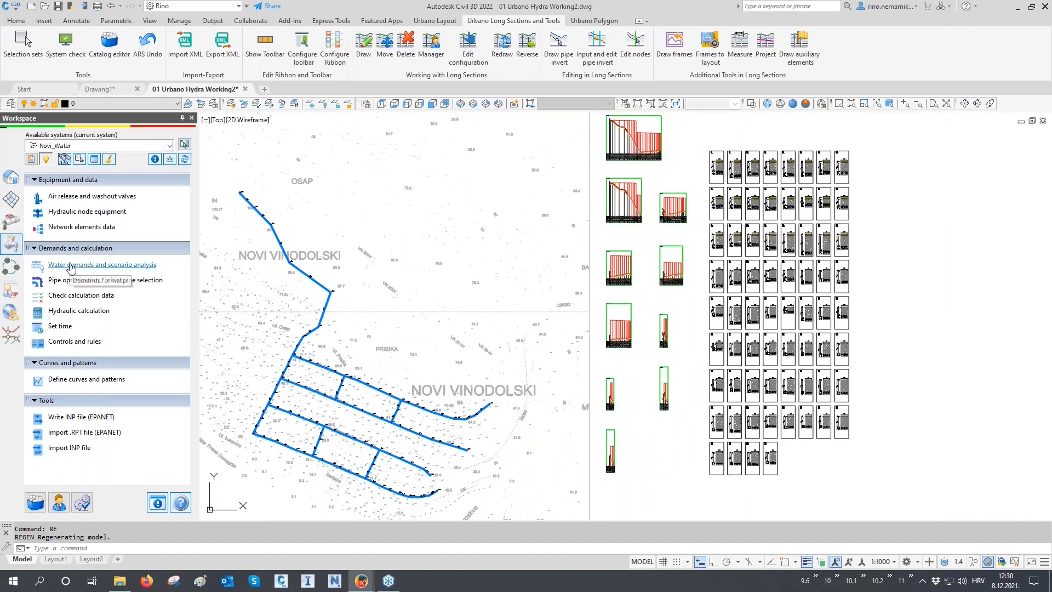
left_click(70, 266)
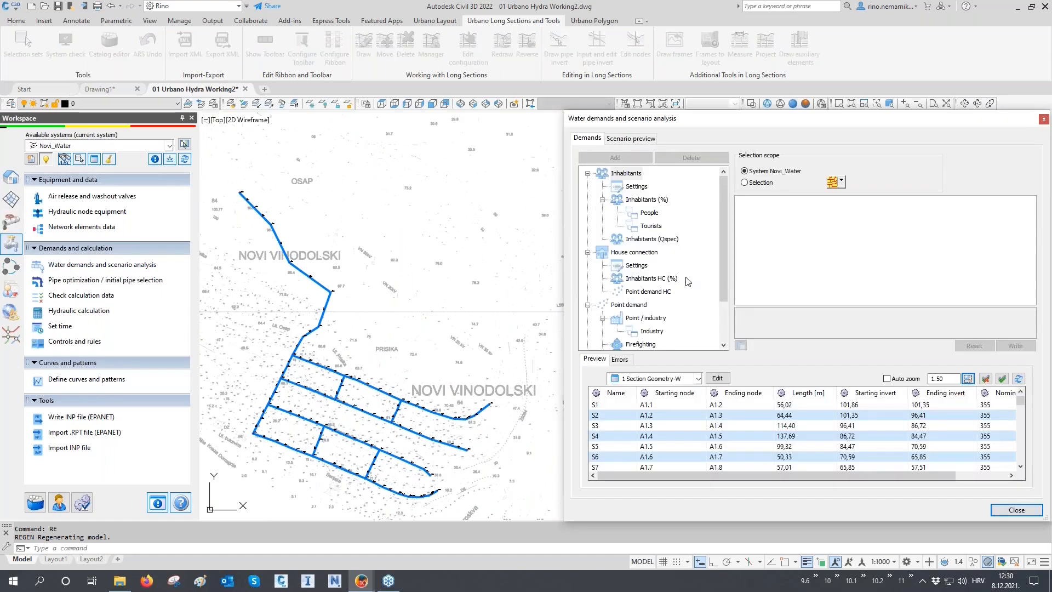
- Add a firefighting point demand for the water system and name it Fire1
scroll(688, 281, "down", 2)
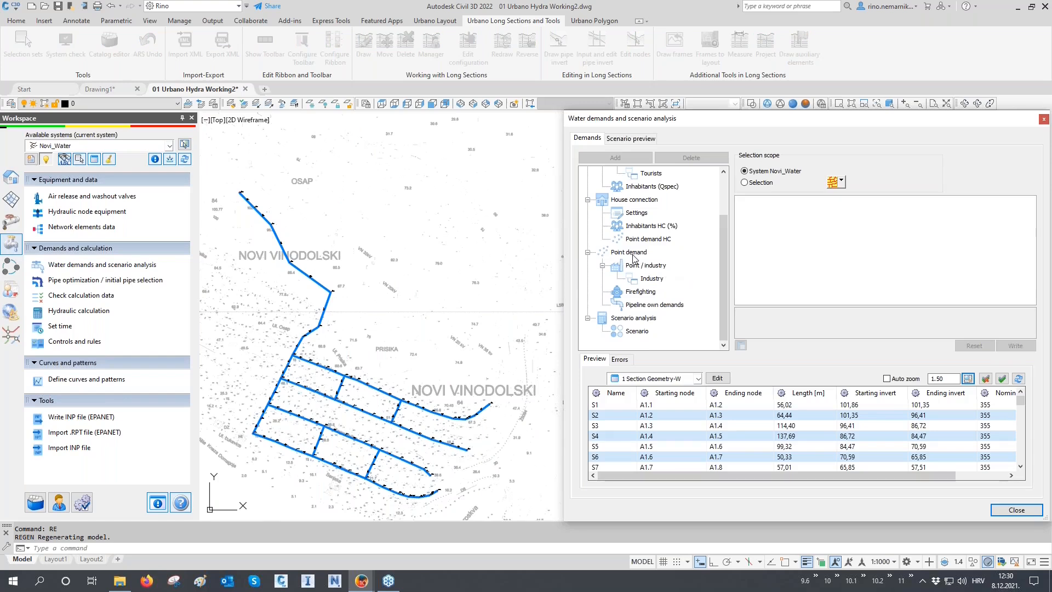
left_click(636, 291)
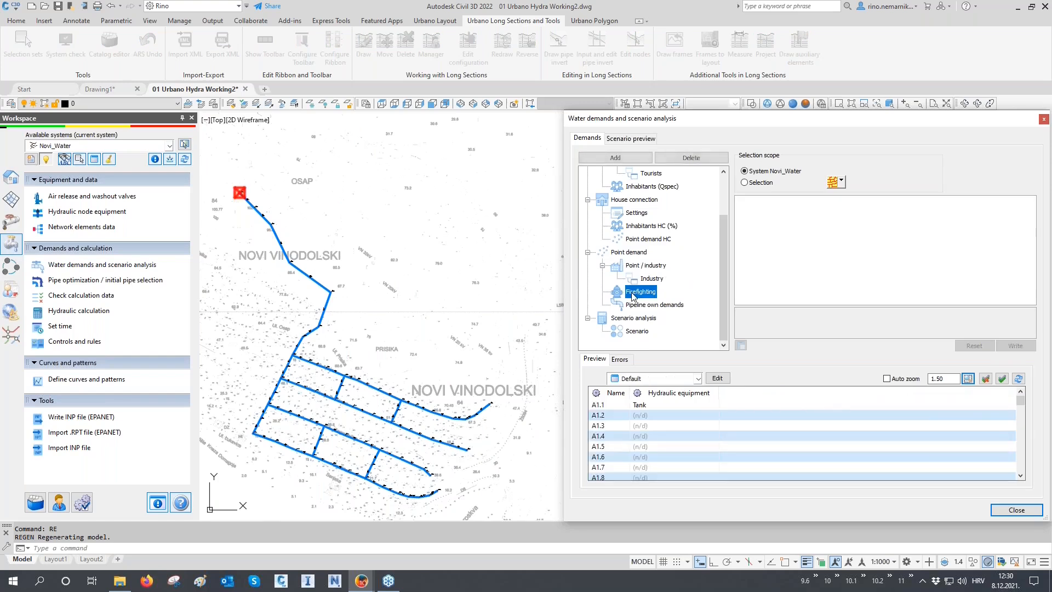
left_click(615, 158)
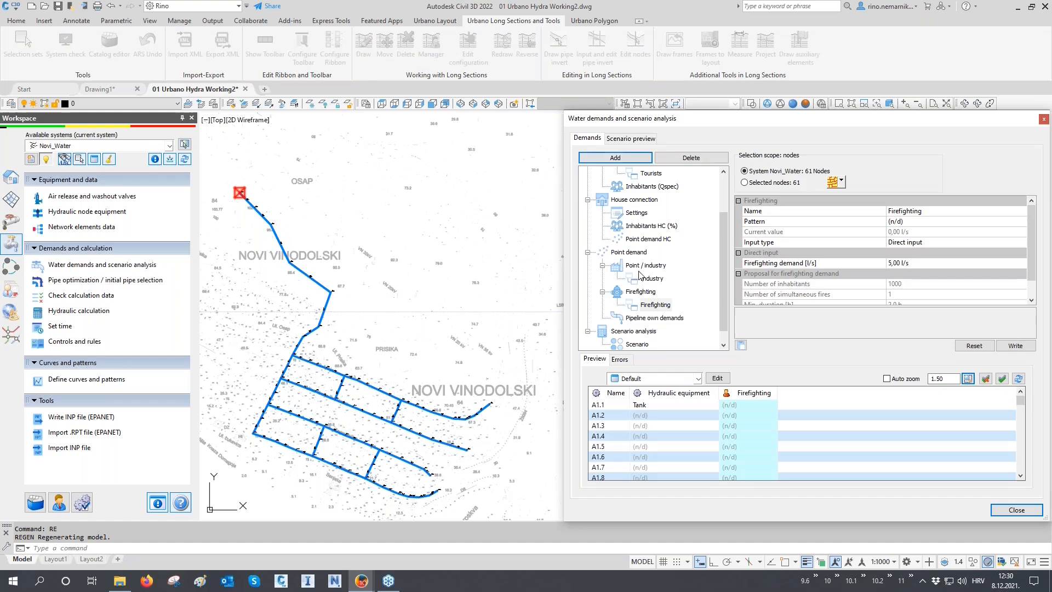
left_click_drag(931, 212, 903, 211)
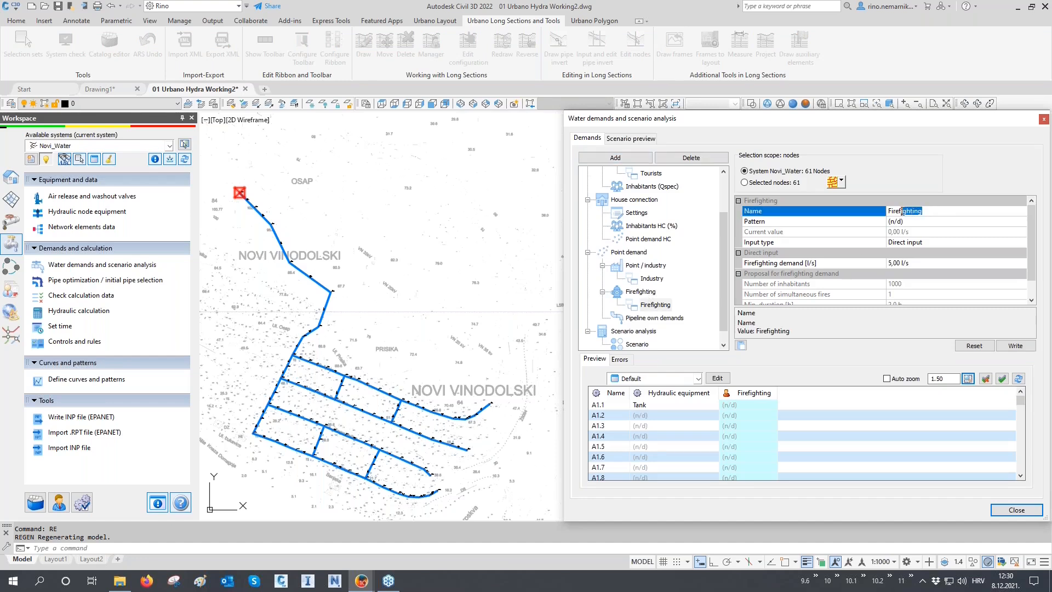
type("1")
- Add a second firefighting point demand and name it Fire2
left_click(614, 158)
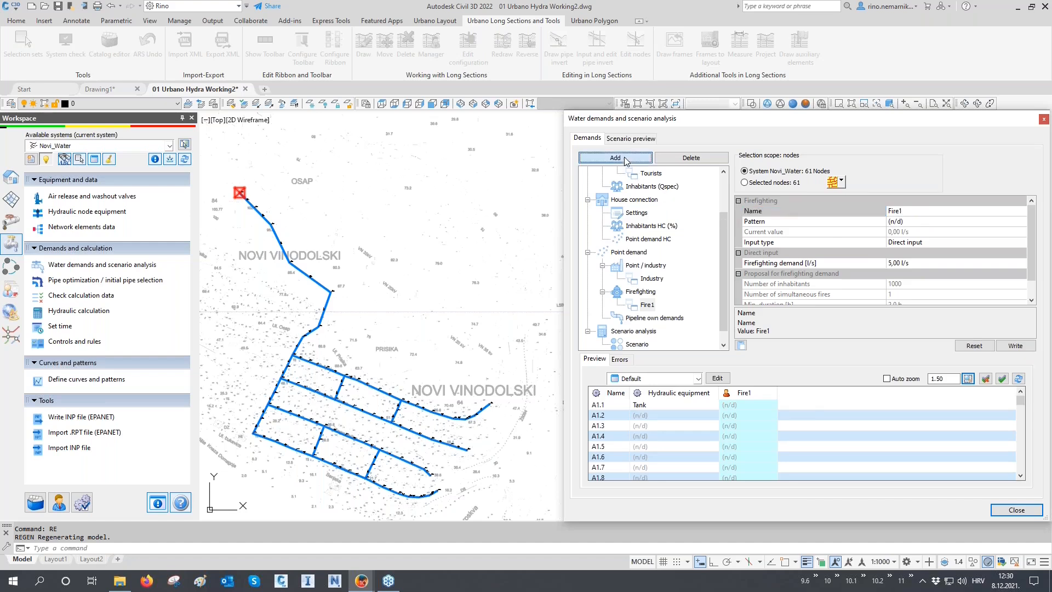
left_click(655, 319)
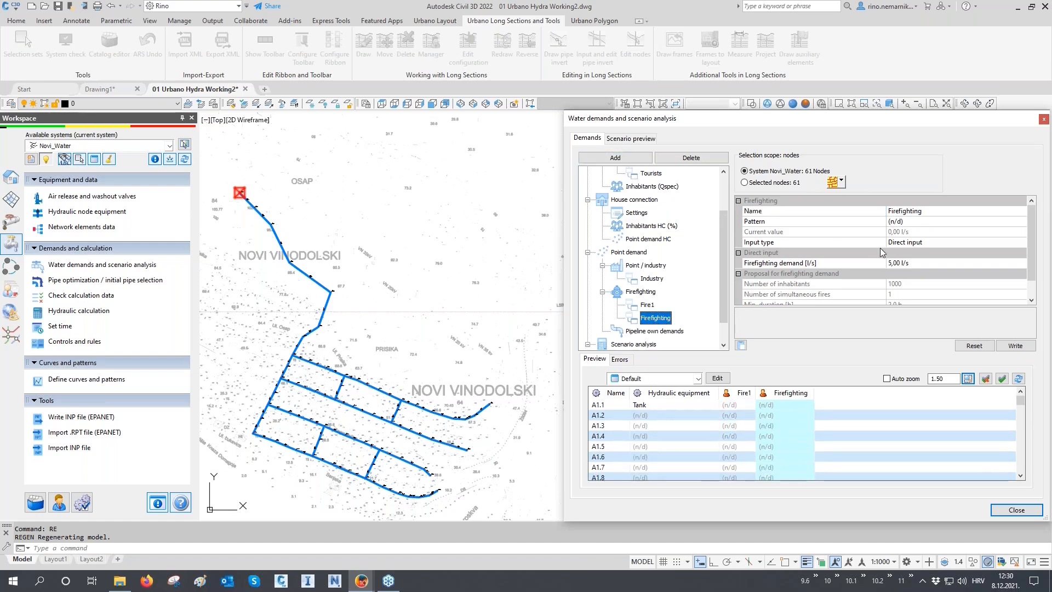
left_click_drag(901, 213, 923, 214)
type("2")
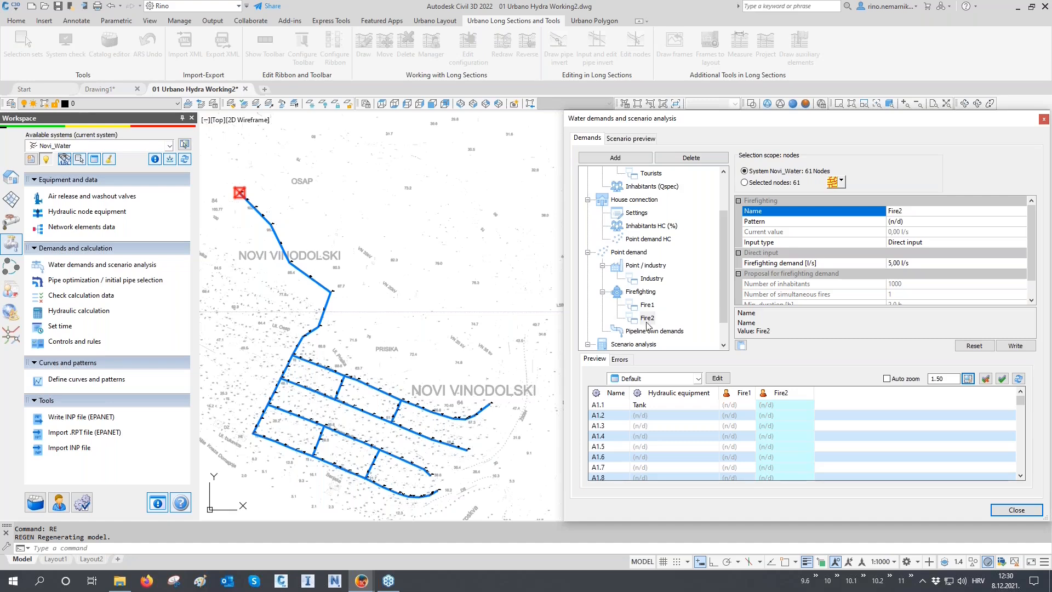
- Assign a Fire1 demand of 10 l/s to node H4.12 at the end of the lowest branch in the plan
left_click(647, 305)
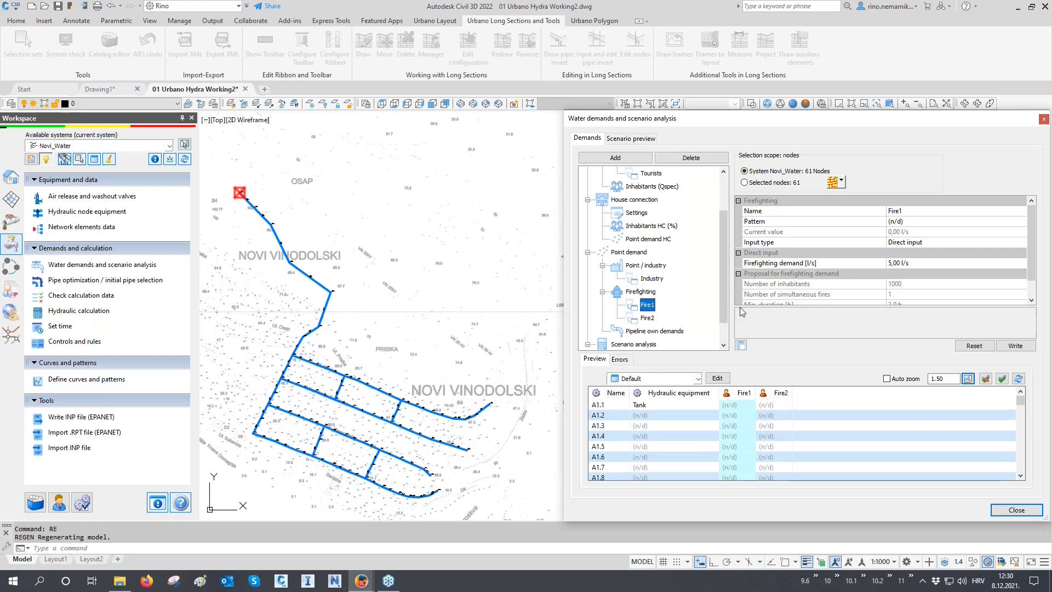
left_click(841, 180)
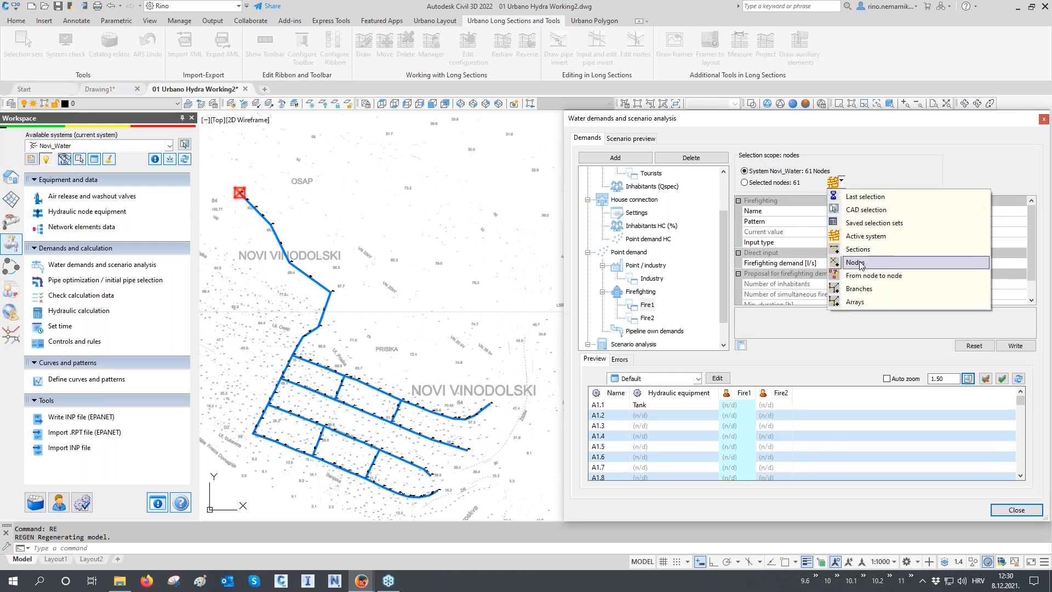
left_click(859, 263)
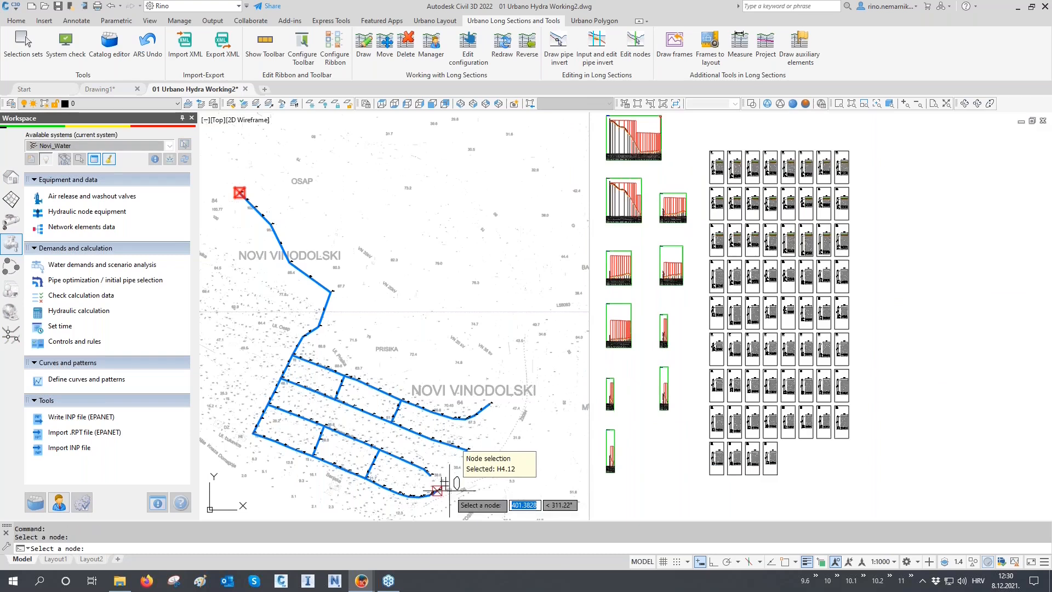
left_click(444, 483)
type("10")
key("Return")
left_click(735, 432)
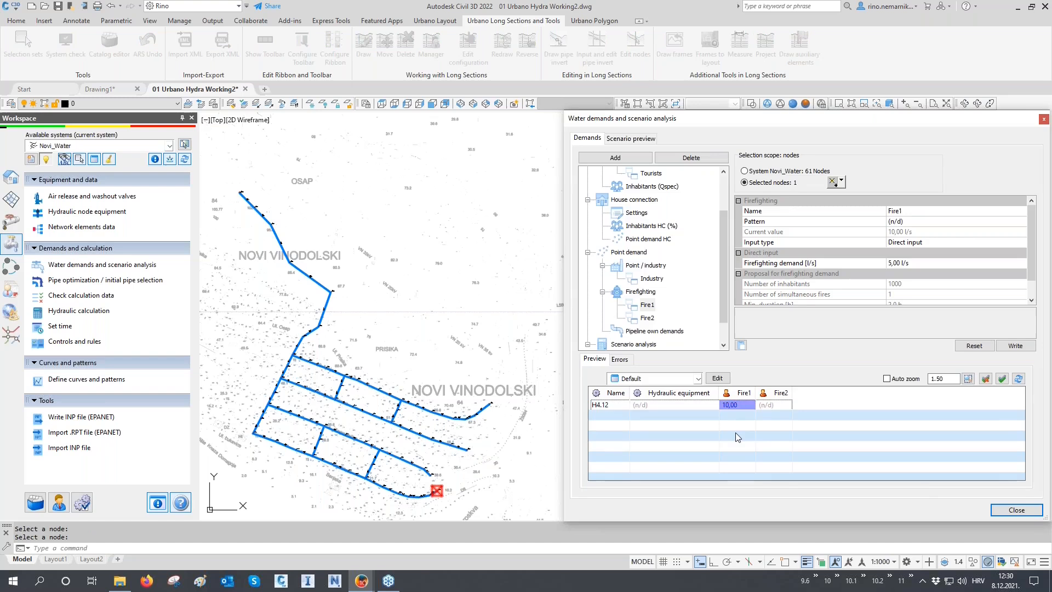
- Assign a Fire2 demand of 10 l/s to node H3.9 at the end of the second-lowest branch
left_click(648, 318)
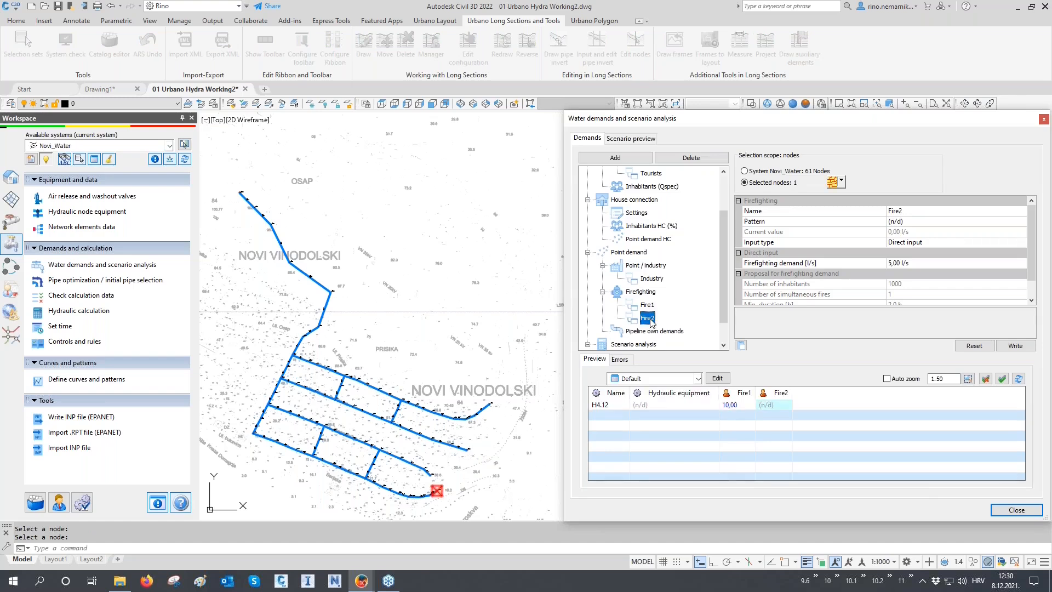
left_click(841, 181)
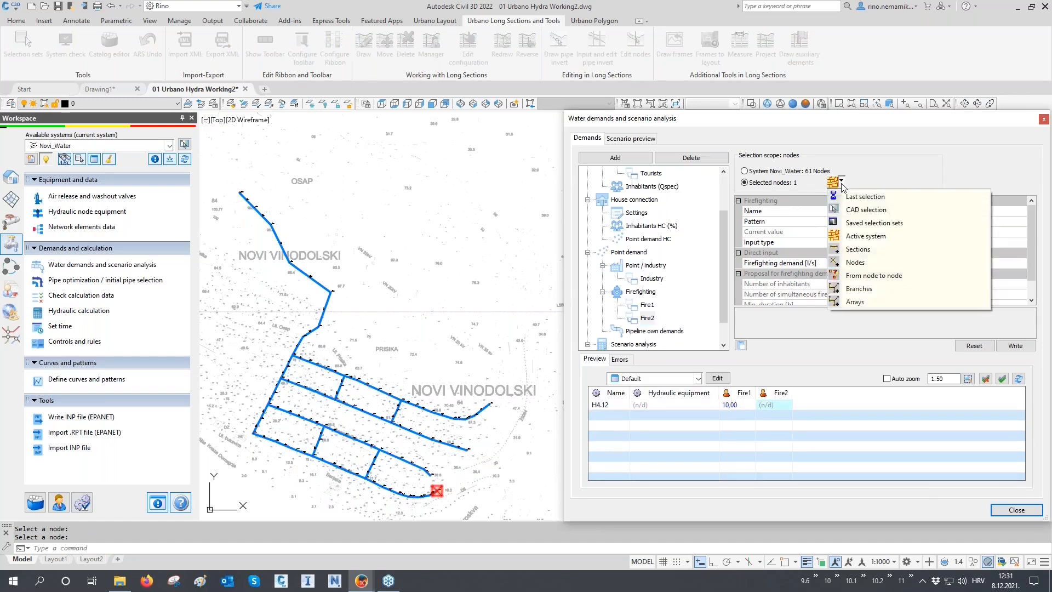
left_click(835, 255)
left_click(430, 474)
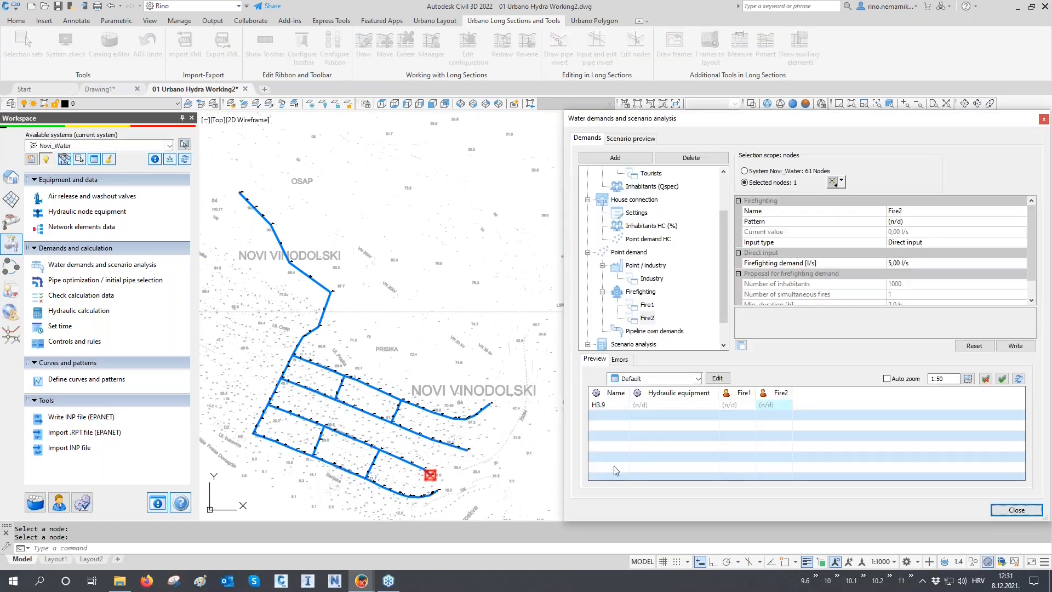
left_click(775, 407)
type("10")
key("Return")
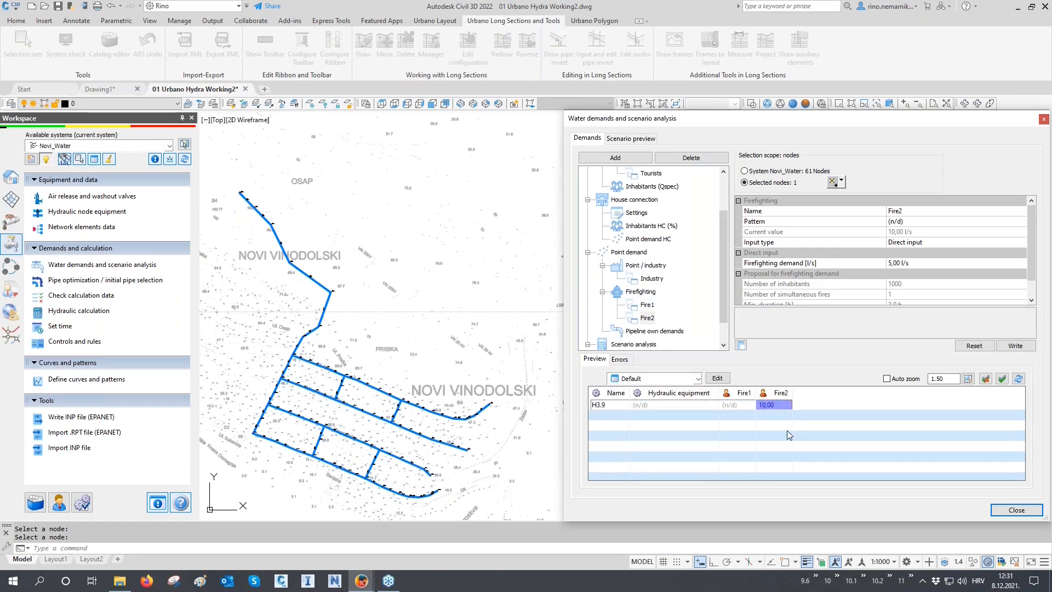
- Set the selection scope back to the active system and add four scenarios under Scenario analysis
left_click(842, 180)
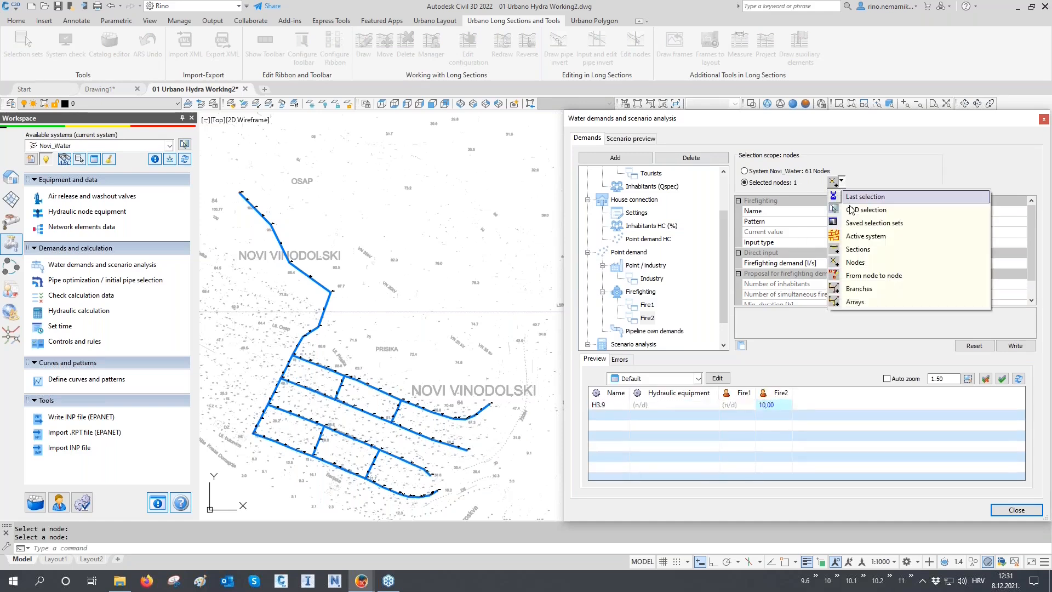
left_click(857, 236)
left_click(635, 331)
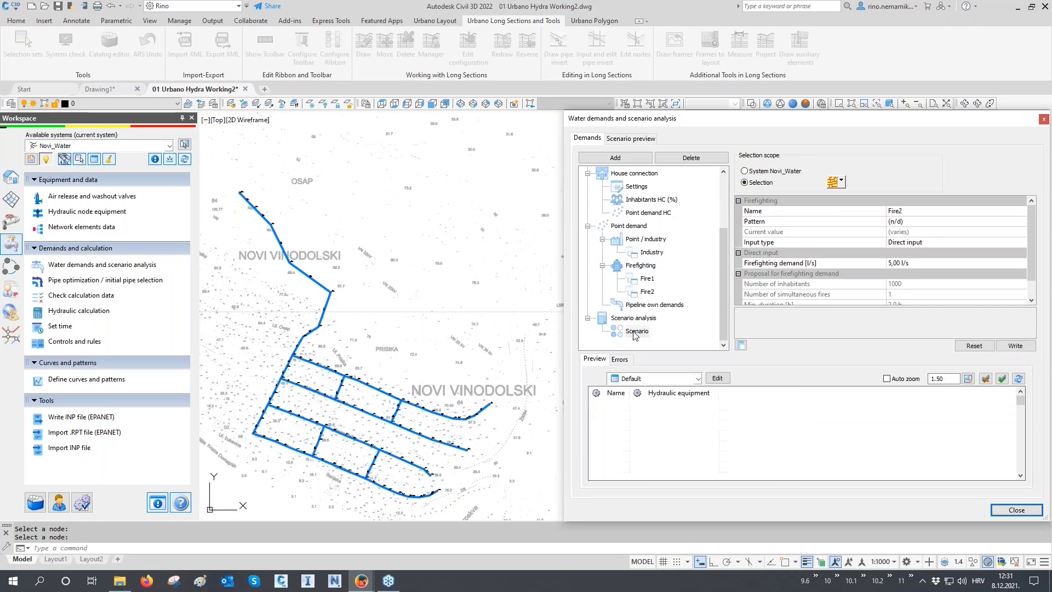
left_click(633, 158)
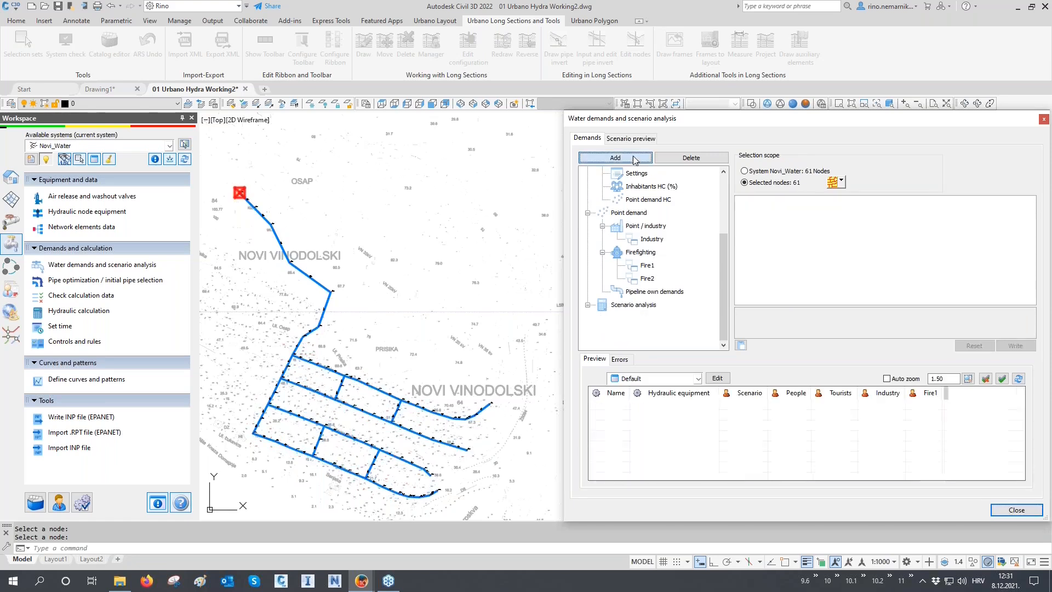
left_click(633, 158)
left_click(634, 158)
left_click(633, 158)
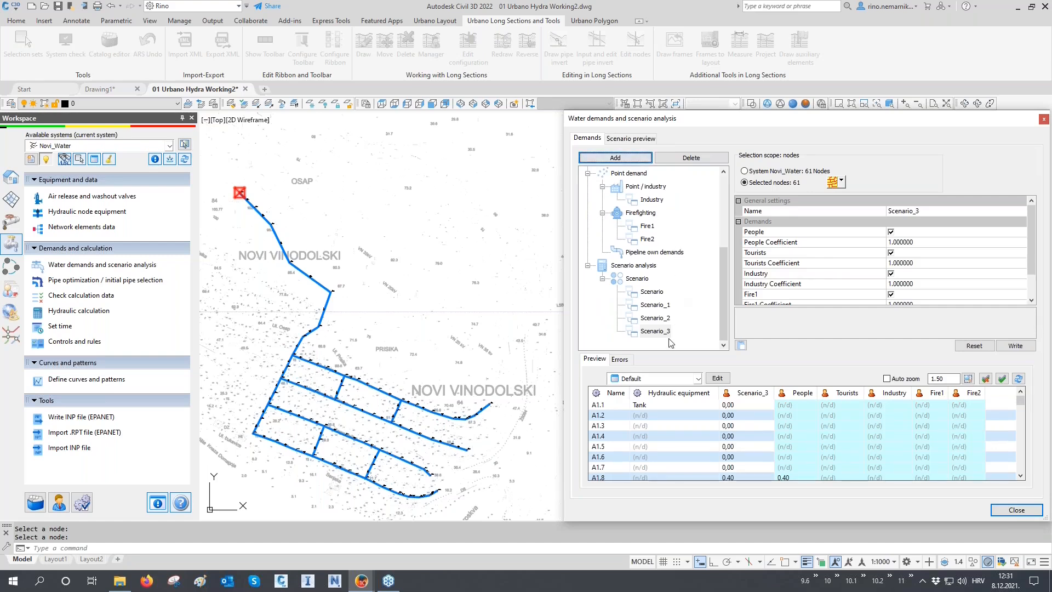
- Rename the first two scenarios Winter and Summer
left_click(658, 292)
key("F2")
type("W")
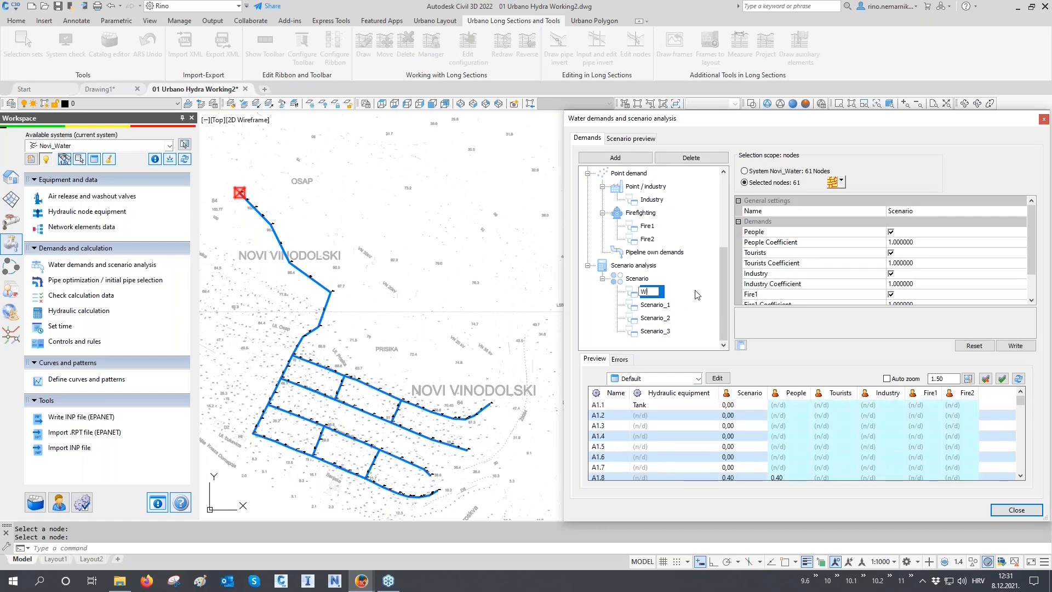
type("inter")
key("Return")
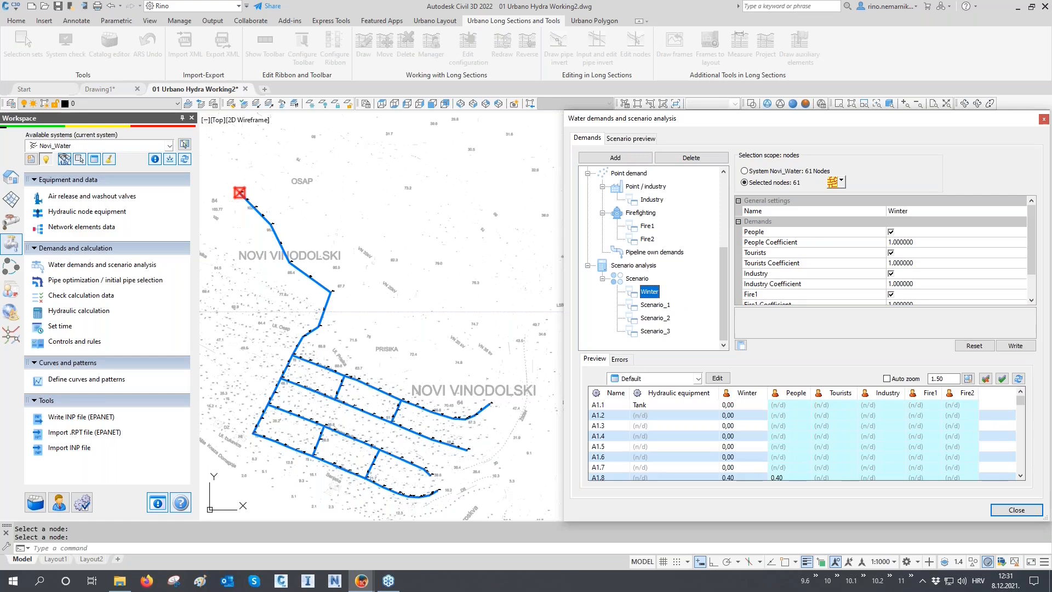
left_click(671, 304)
key("F2")
type("Summer")
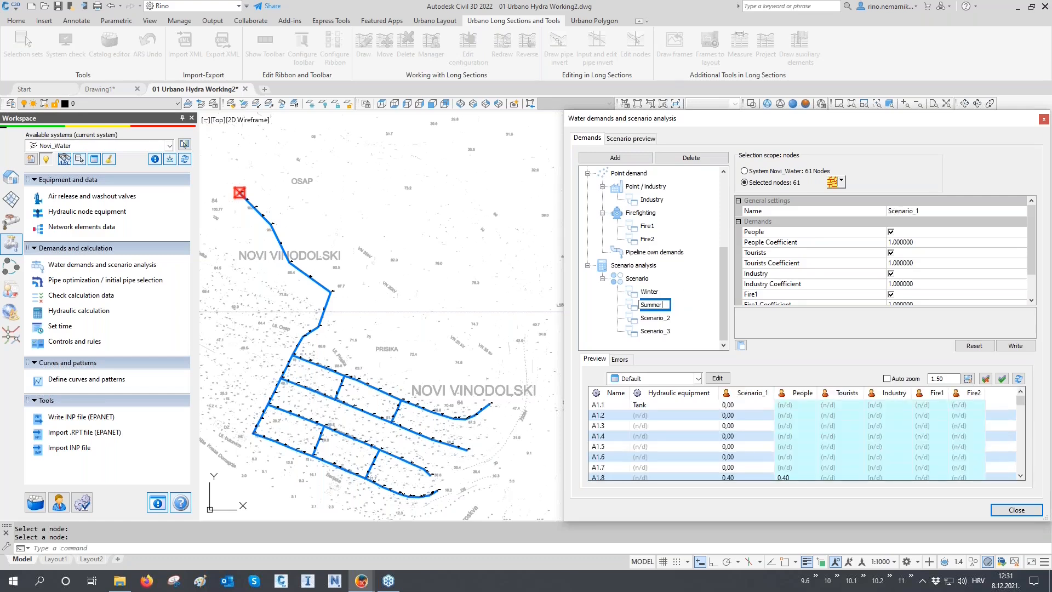
key("Return")
- Rename the third scenario Summer+F1 and the fourth Summer+F2
left_click(663, 318)
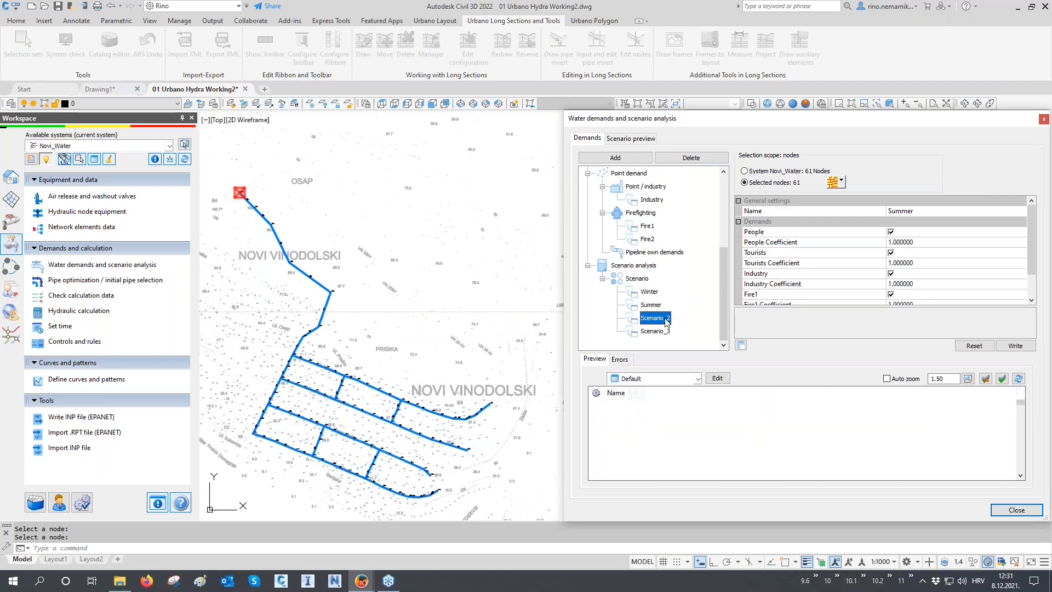
left_click(655, 317)
type("Summer+F1")
key("Return")
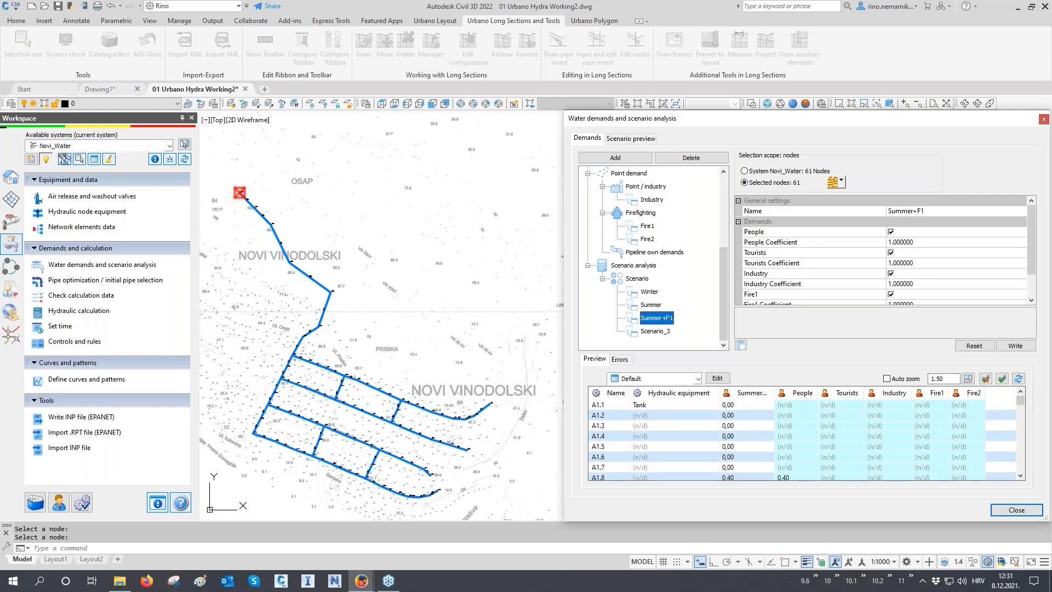
left_click(667, 331)
left_click(665, 331)
type("Summe")
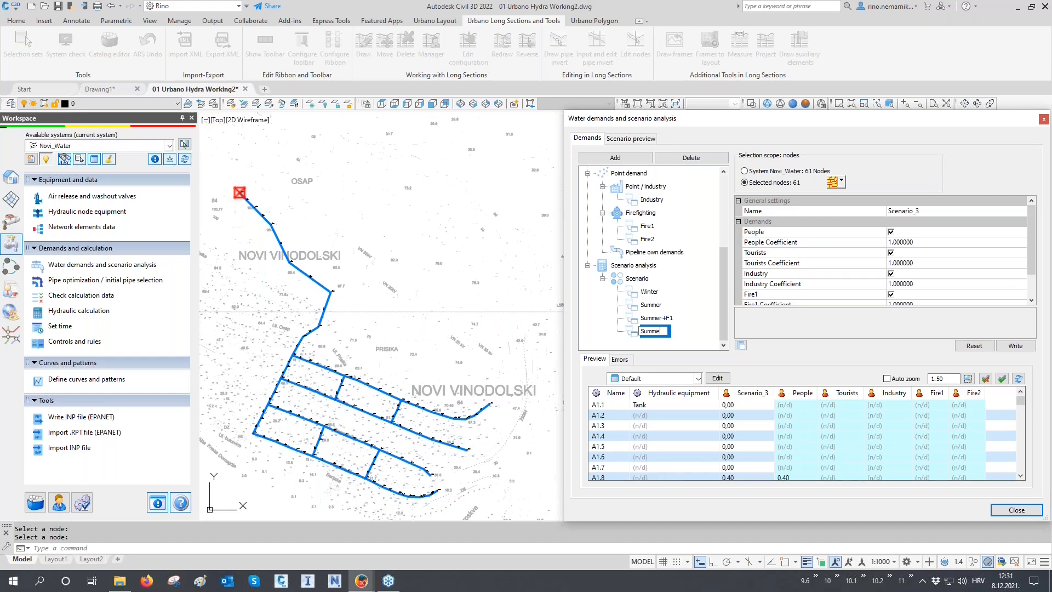
type("r+F2")
key("Return")
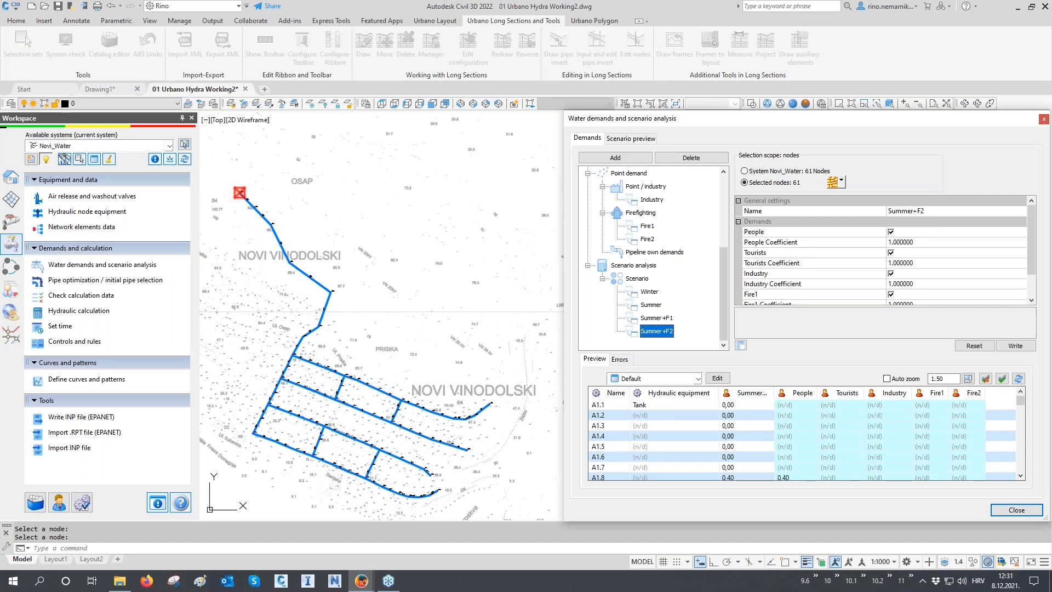
- Exclude the Fire1, Fire2 and Tourists demands from the Winter scenario
left_click(652, 292)
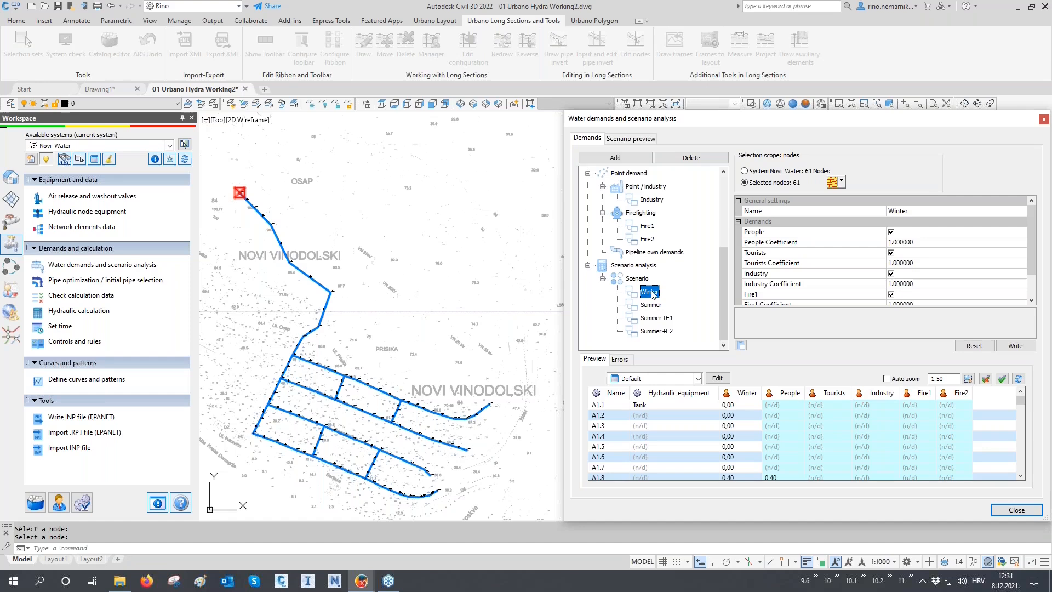
scroll(825, 291, "down", 1)
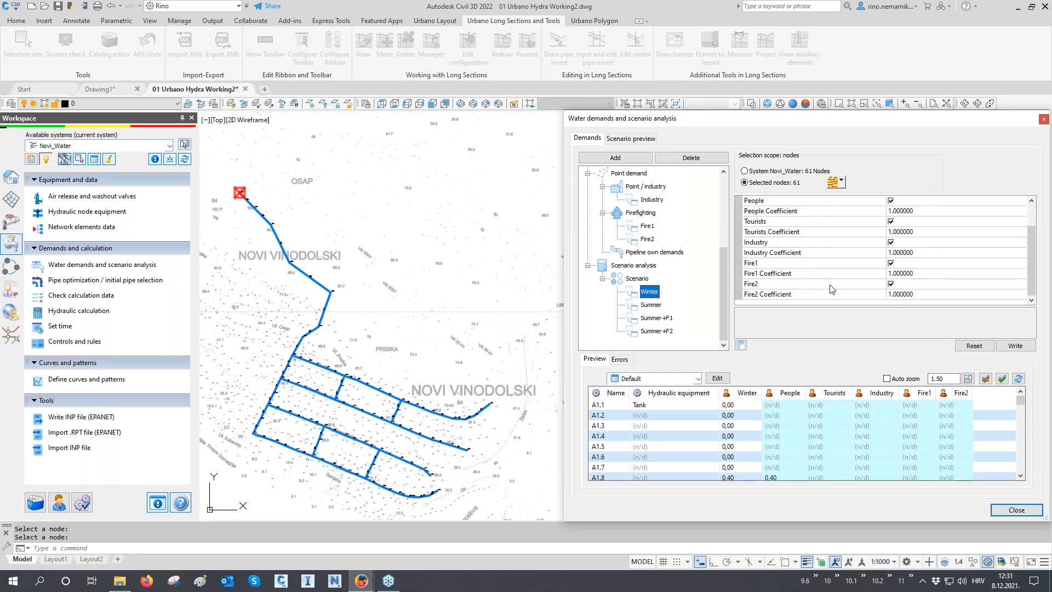
left_click(890, 267)
left_click(890, 263)
left_click(890, 284)
left_click(891, 284)
left_click(891, 221)
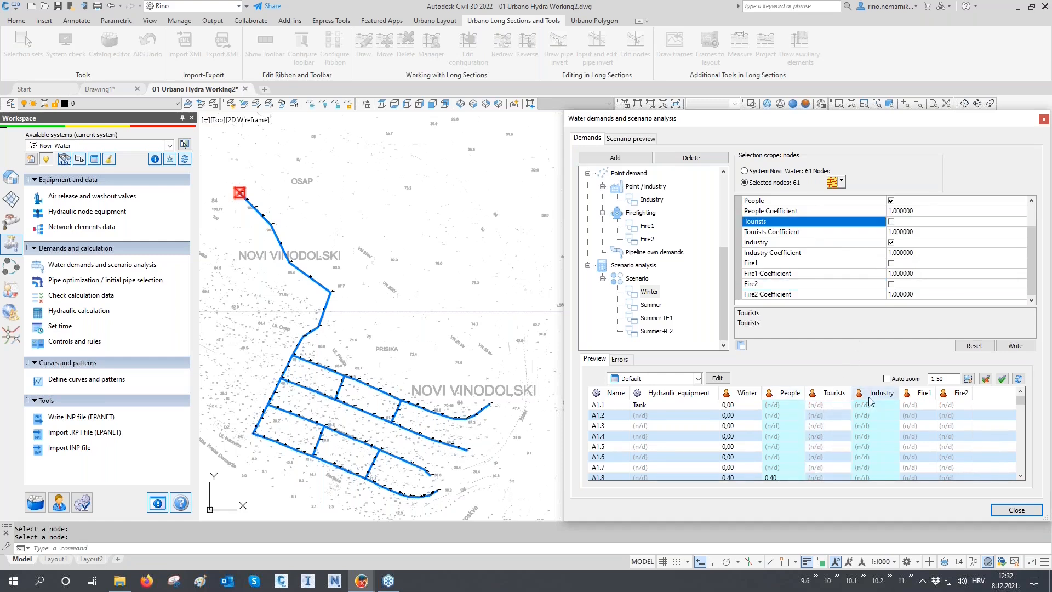
- Exclude the Fire1 and Fire2 demands from the Summer scenario
left_click(649, 305)
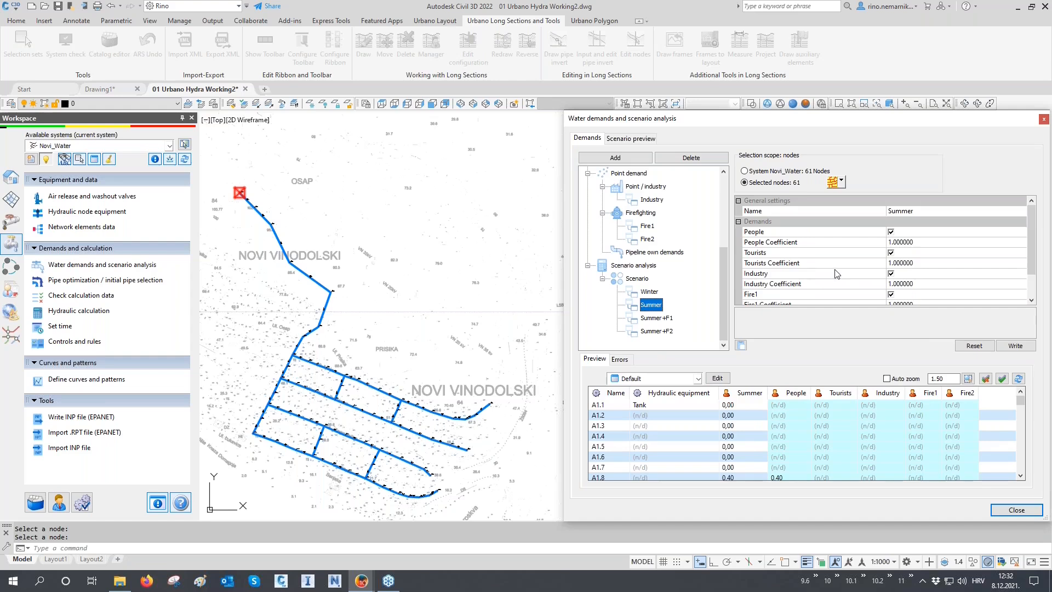
scroll(836, 274, "down", 1)
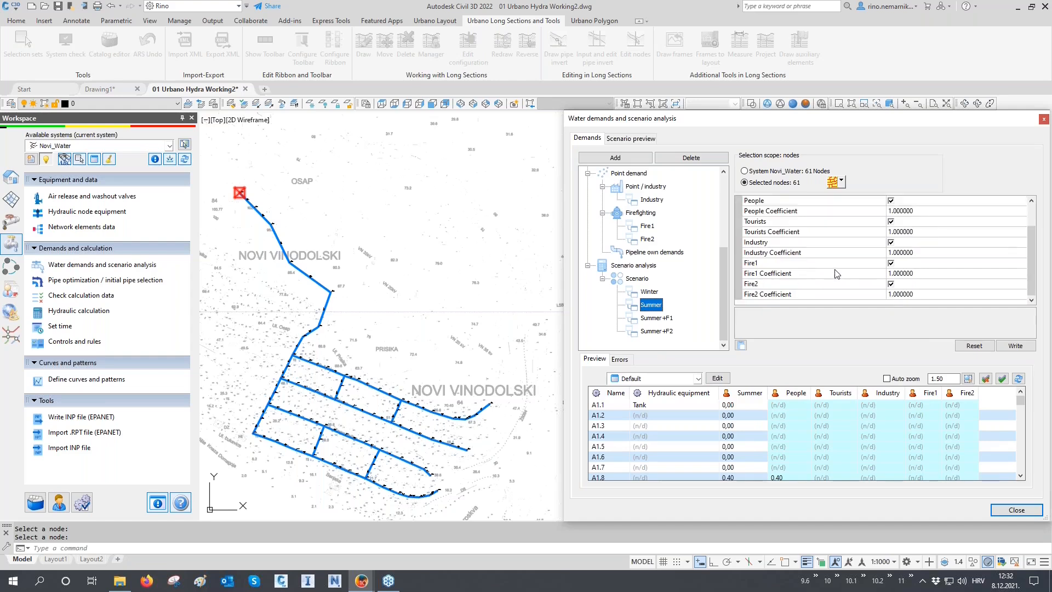
left_click(890, 264)
left_click(890, 284)
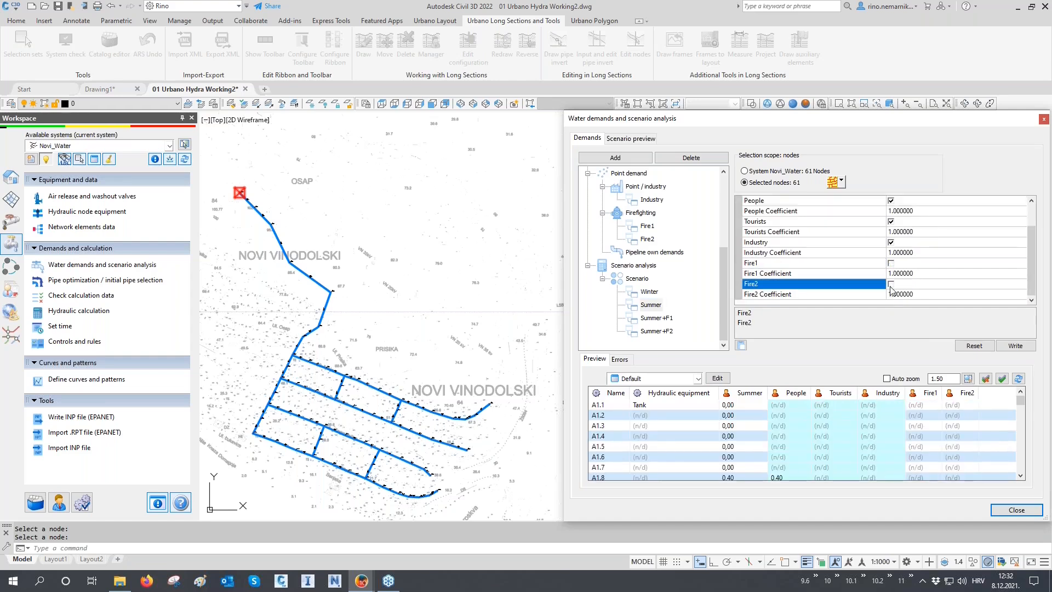
- Exclude Fire2 from the Summer+F1 scenario and Fire1 from the Summer+F2 scenario
left_click(655, 317)
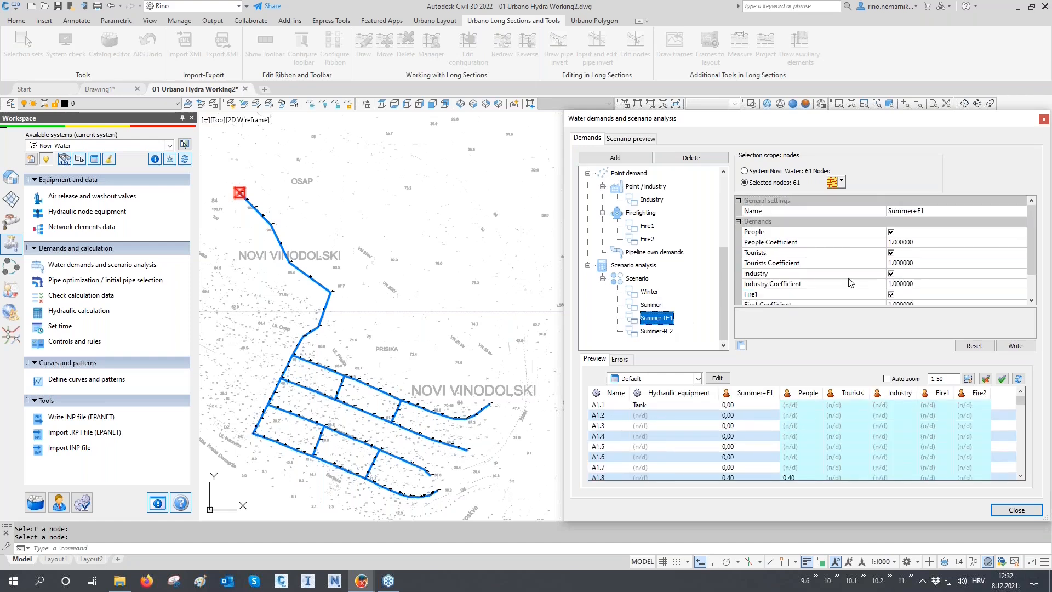
scroll(849, 283, "down", 1)
left_click(891, 284)
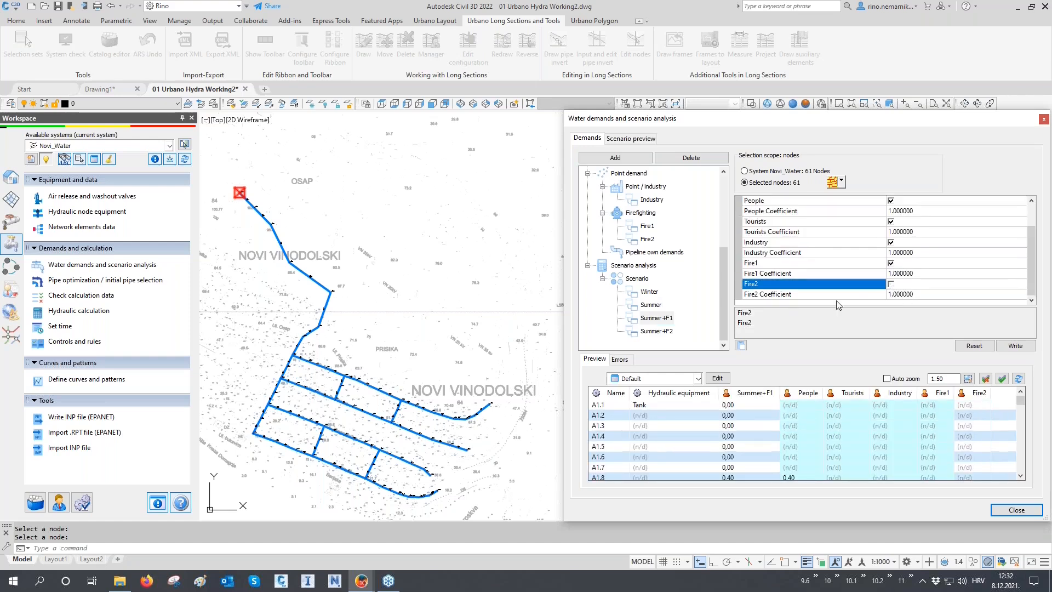
left_click(658, 331)
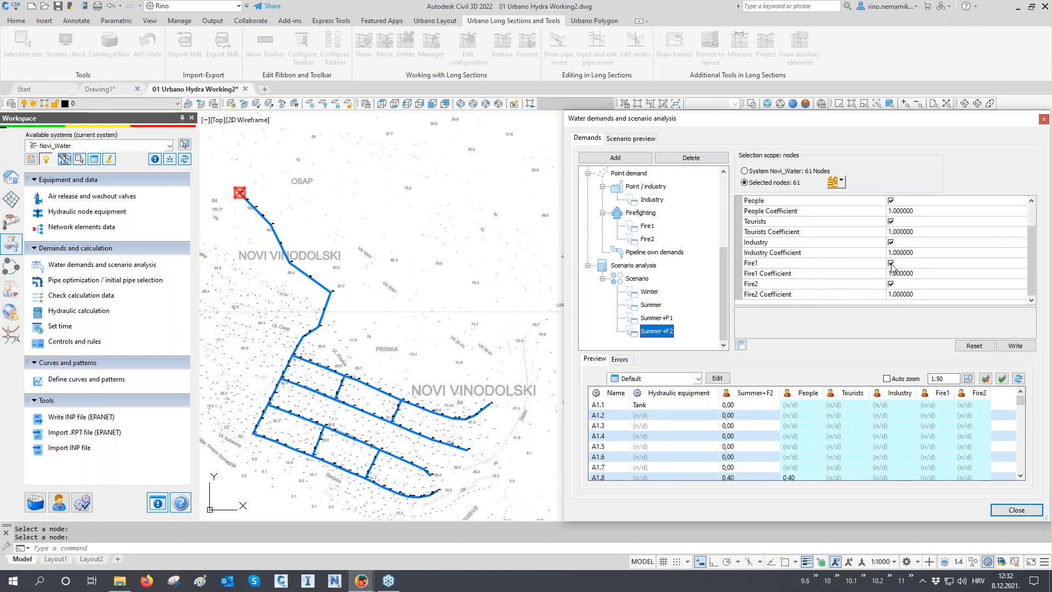
left_click(890, 262)
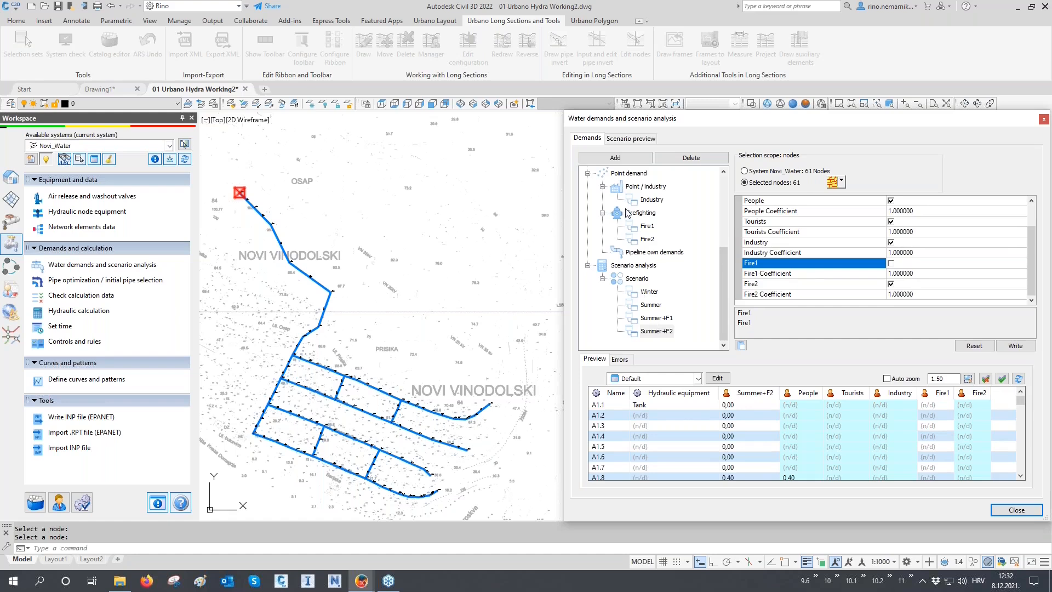
- Open the scenario preview in a widened window and turn on the Summer, Summer+F1 and Winter results for comparison
left_click(631, 138)
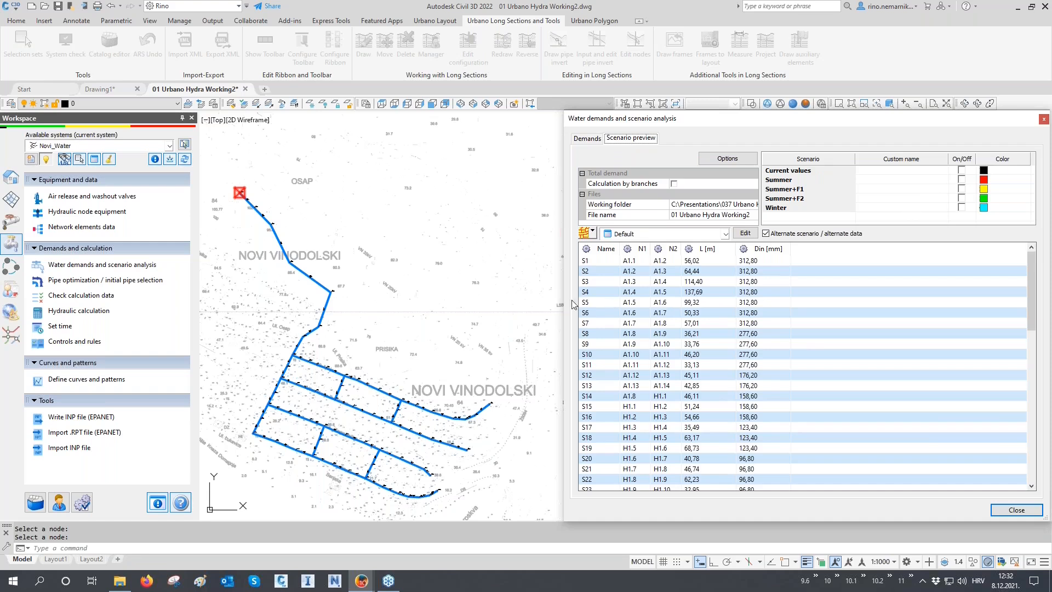
left_click_drag(562, 276, 300, 276)
left_click(698, 180)
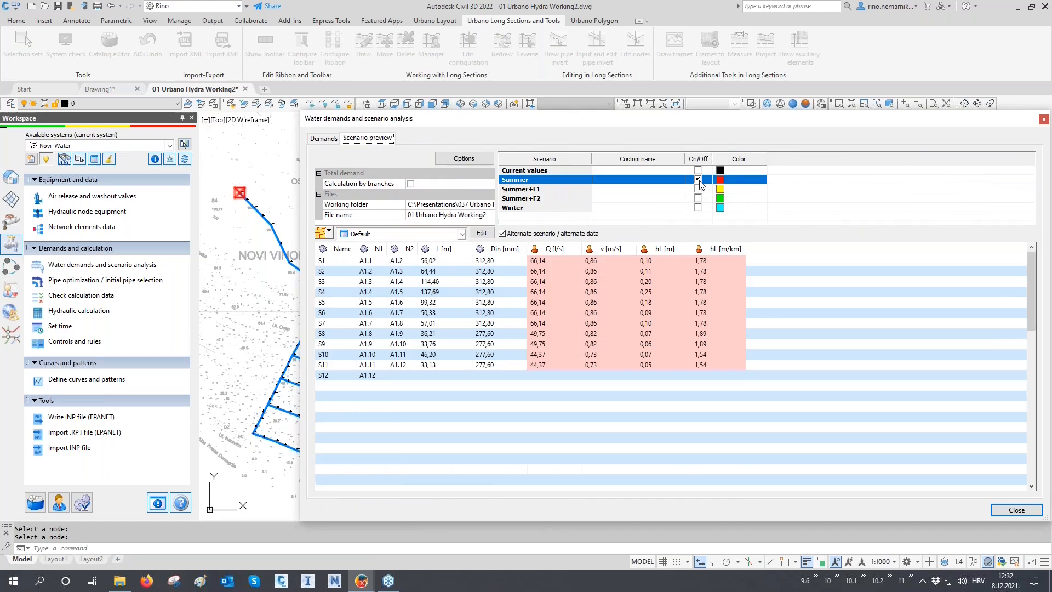
left_click(697, 207)
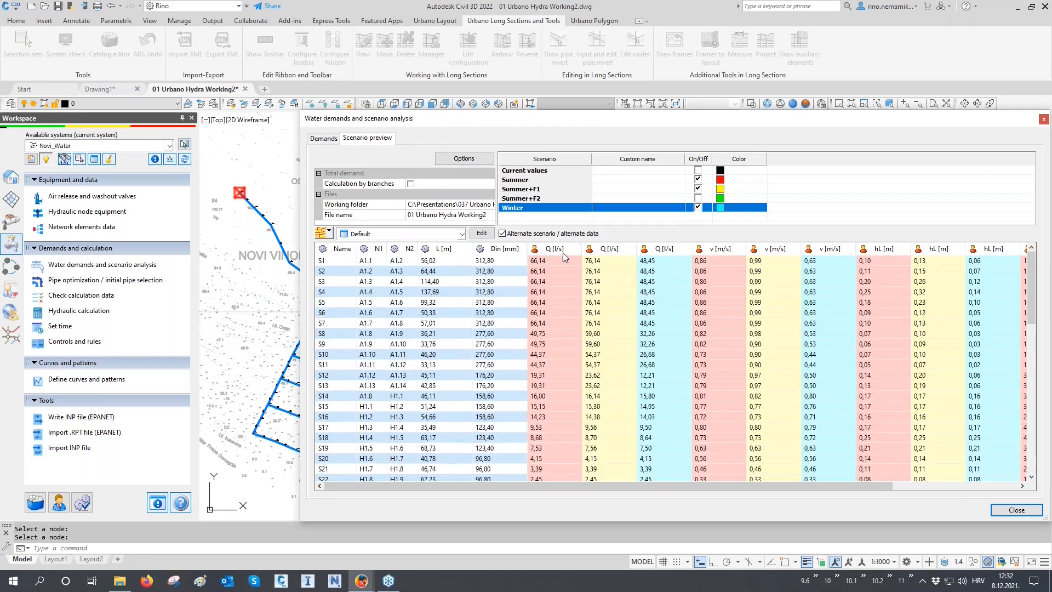
- Compare the scenario results table with the alternate scenario / alternate data arrangement turned off and back on
left_click(554, 234)
left_click(556, 234)
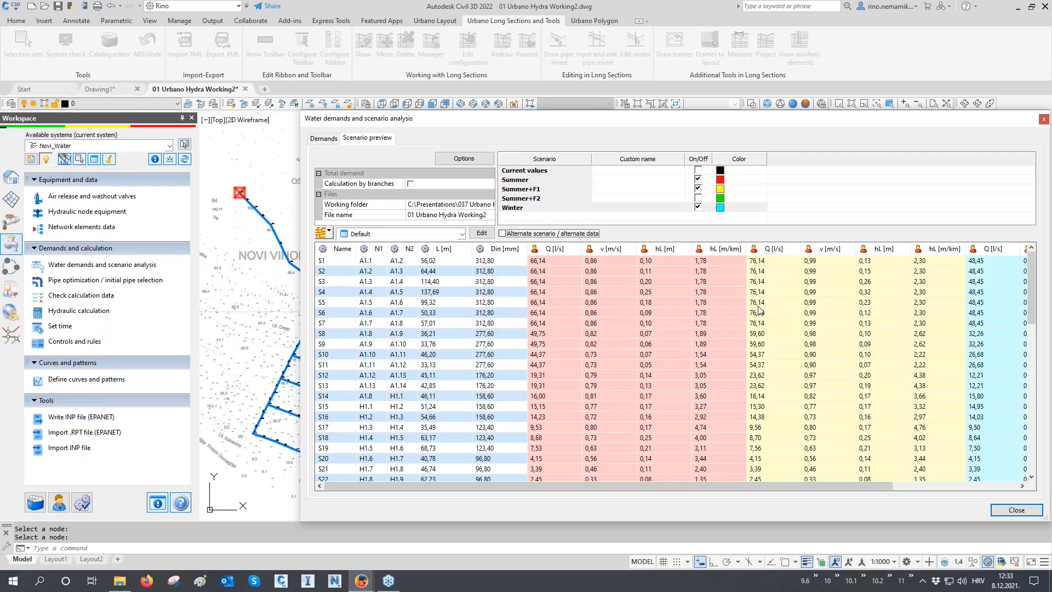
left_click_drag(756, 482, 886, 514)
left_click(542, 238)
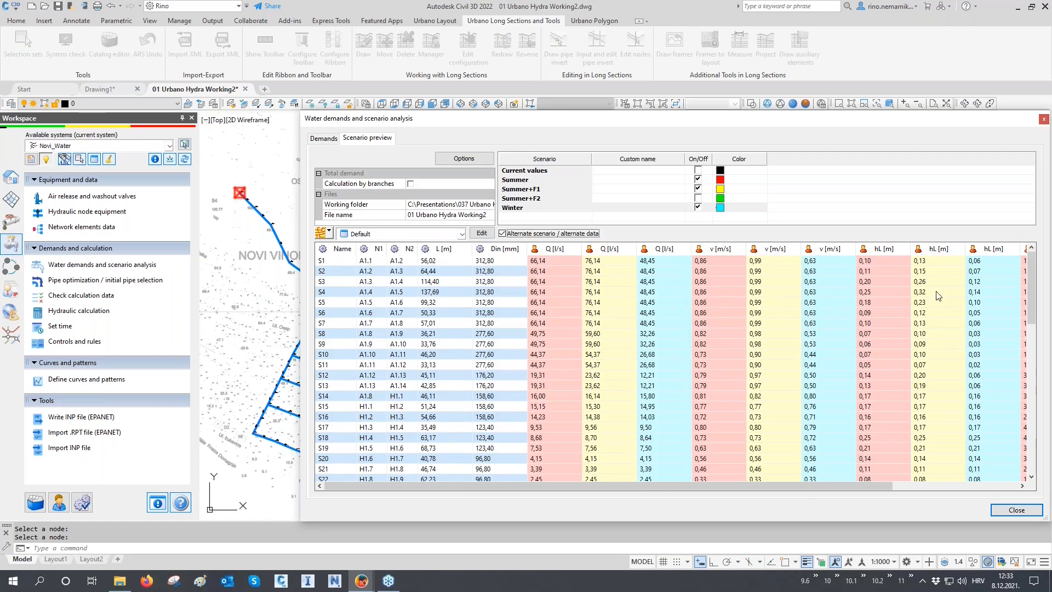
left_click_drag(885, 486, 767, 428)
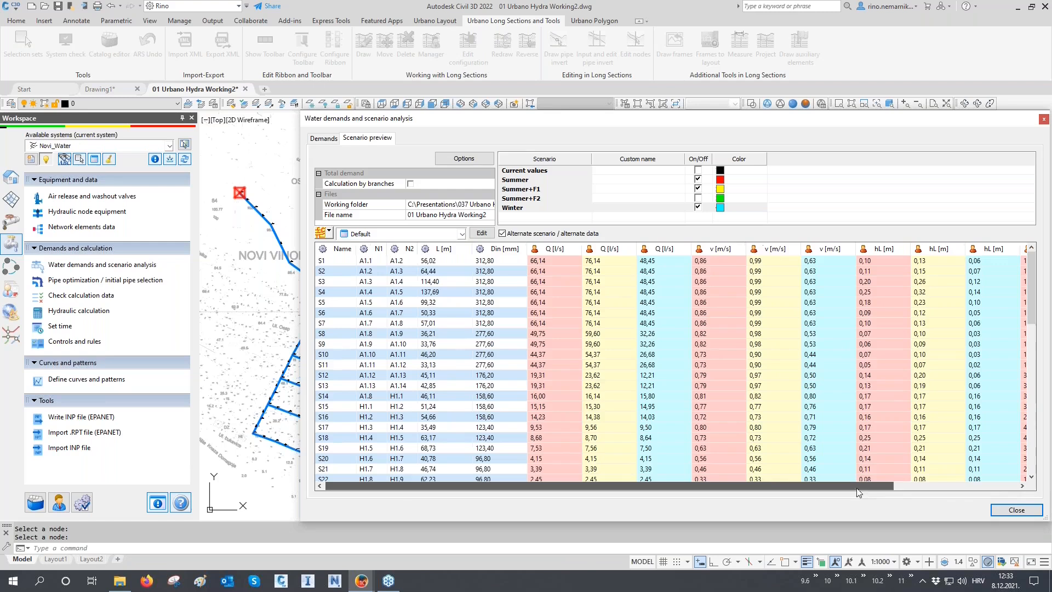
- Review the scenario results in the Default nodes table and return to the Default sections table
left_click(371, 235)
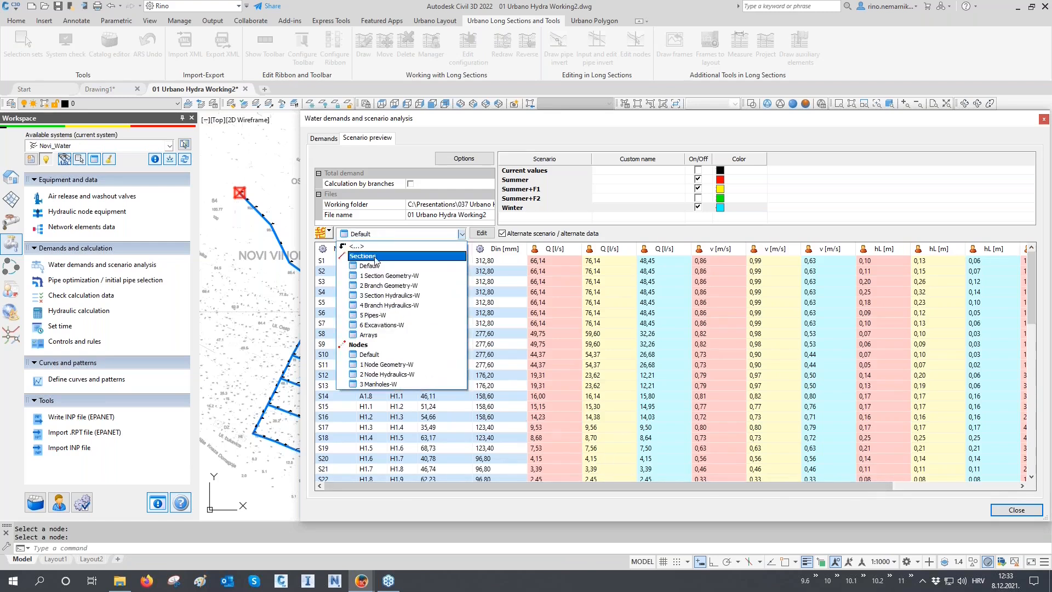
left_click(377, 355)
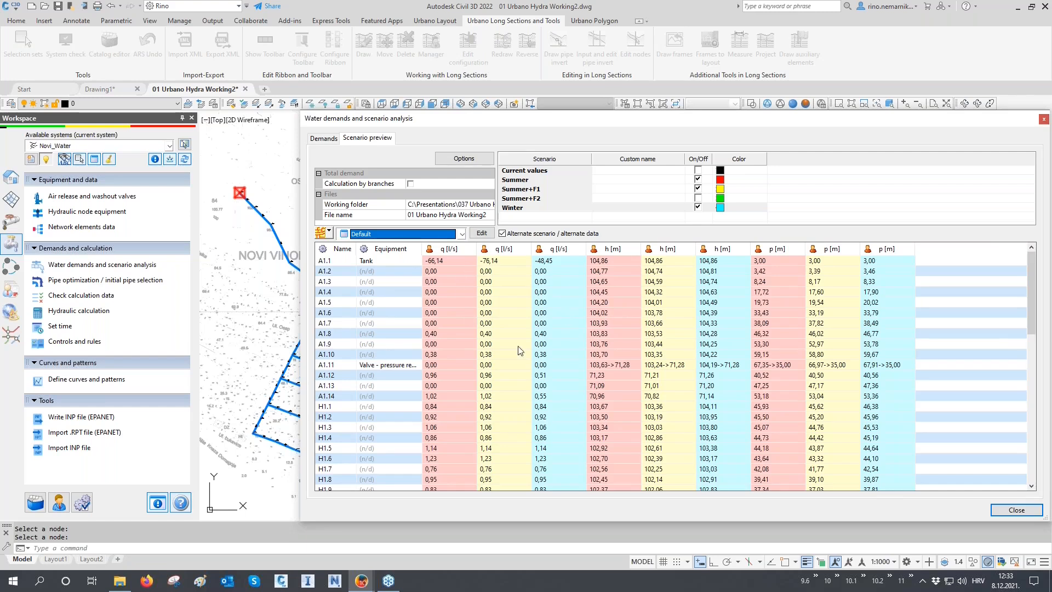
left_click(397, 235)
left_click(392, 265)
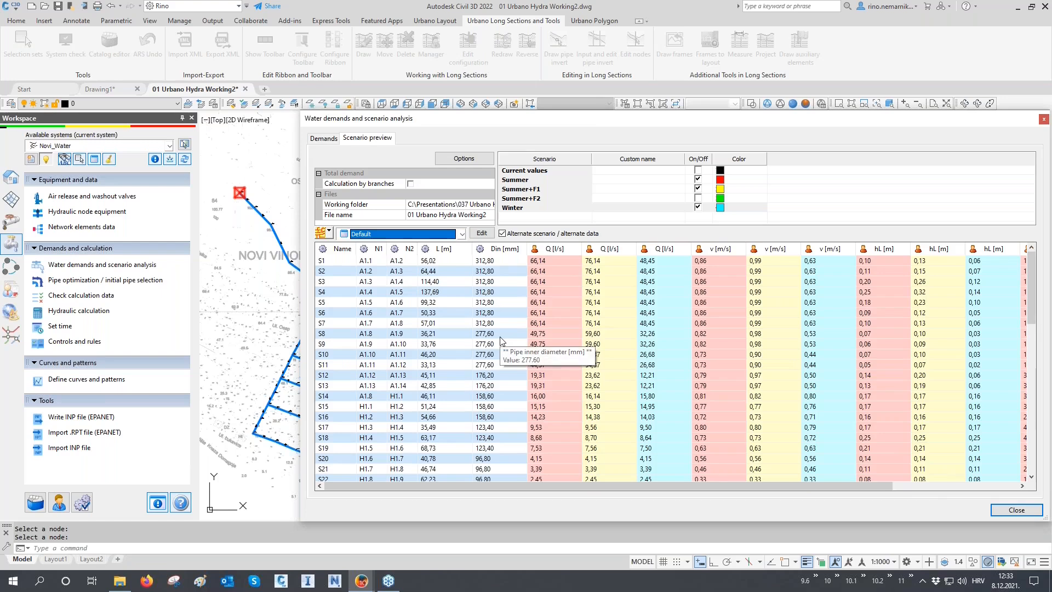
- Limit the previewed results to the array that runs along the A1 main pipe and continues into branch H4
left_click(329, 236)
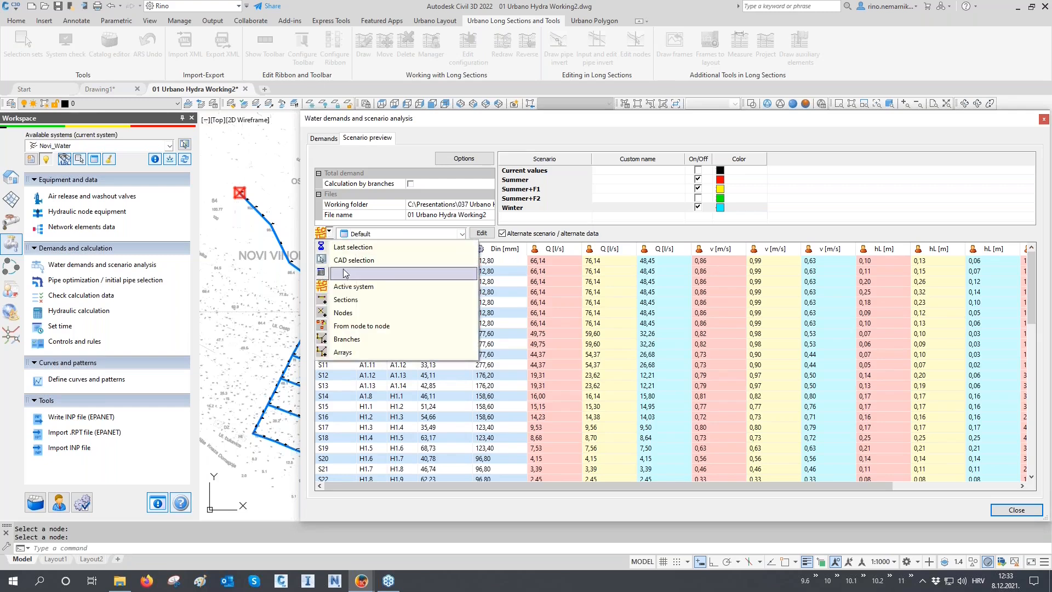
left_click(351, 354)
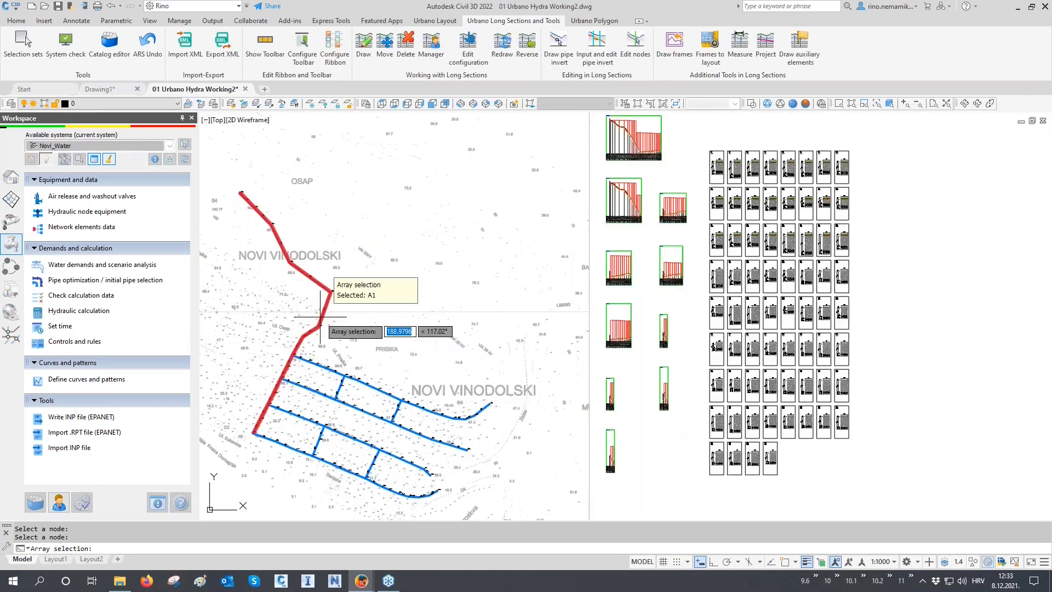
left_click(321, 317)
left_click(280, 448)
key("Return")
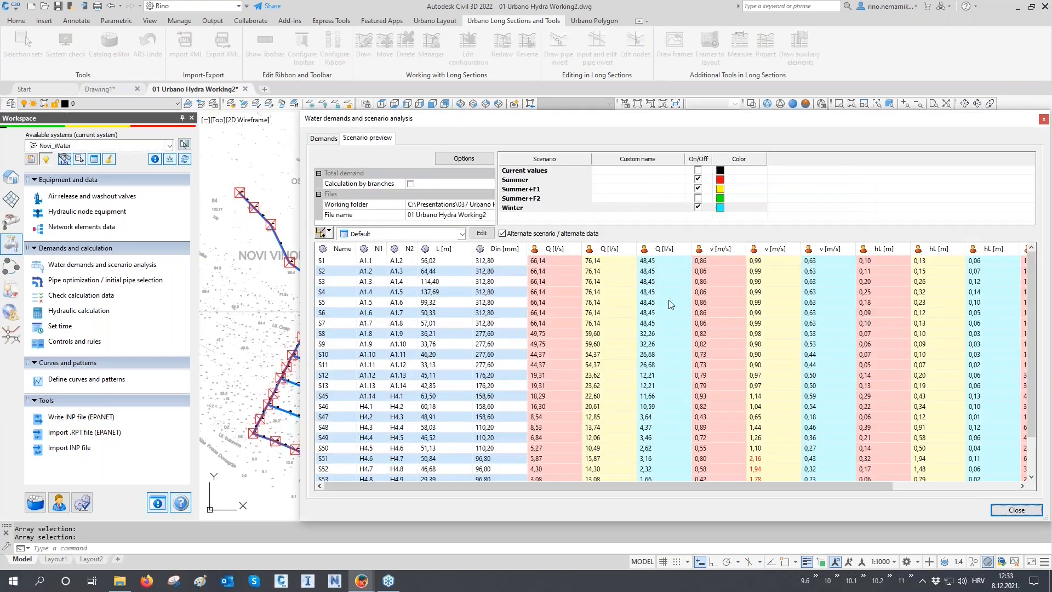
- Select sections S51 to S56 and examine their Summer+F1 velocities against the other scenarios
mouse_move(845, 362)
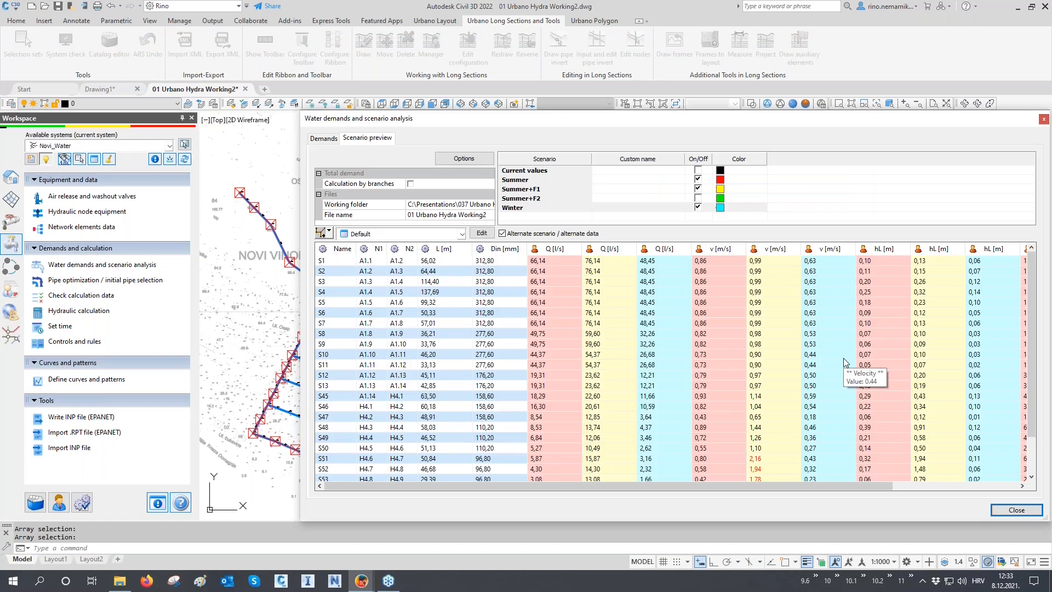
scroll(845, 362, "down", 1)
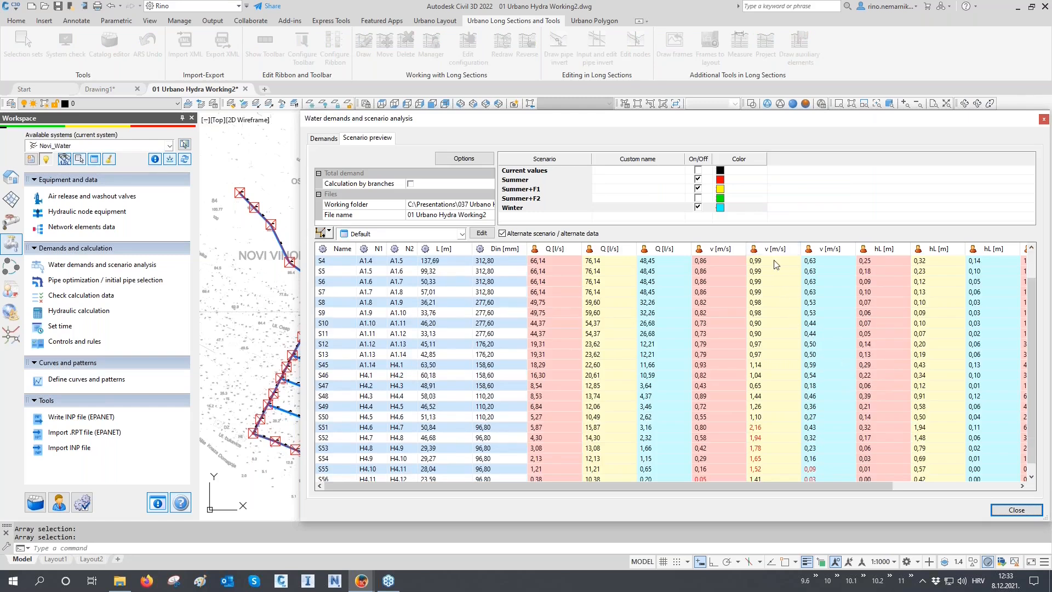
left_click(765, 427)
scroll(763, 427, "down", 1)
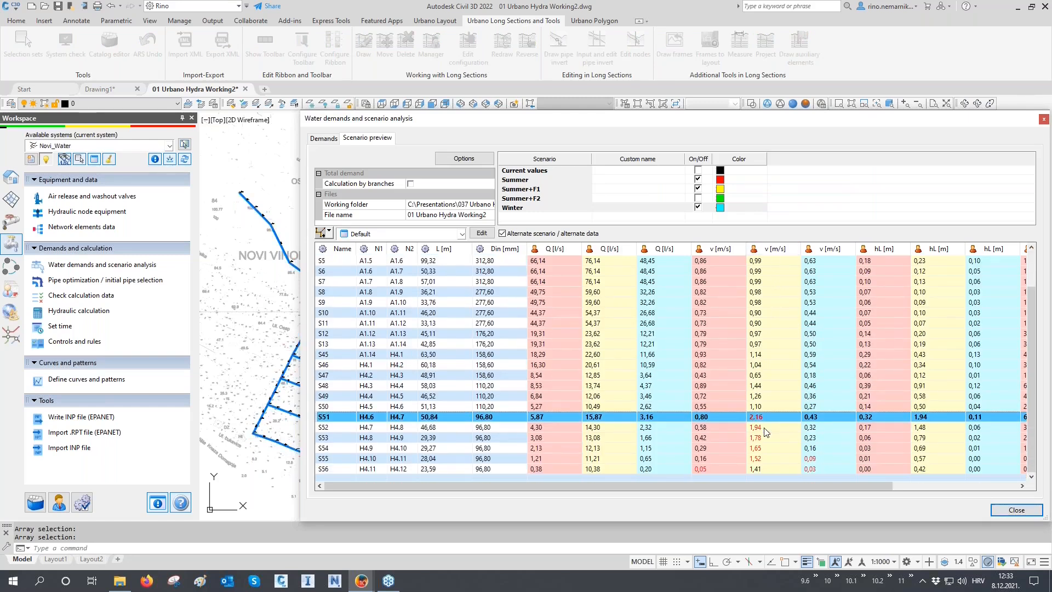
left_click(765, 469, "shift")
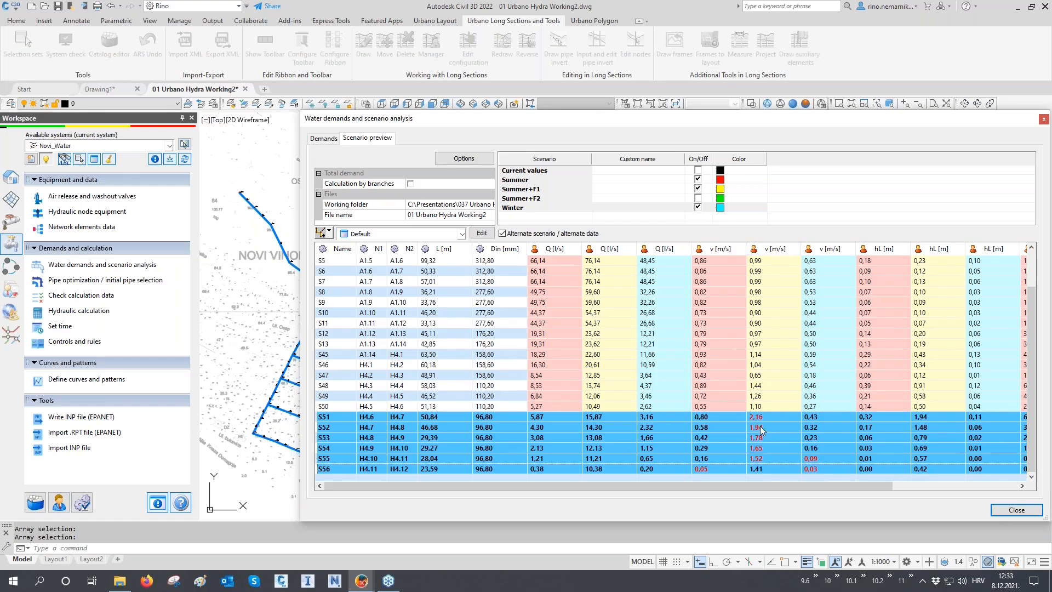
mouse_move(759, 430)
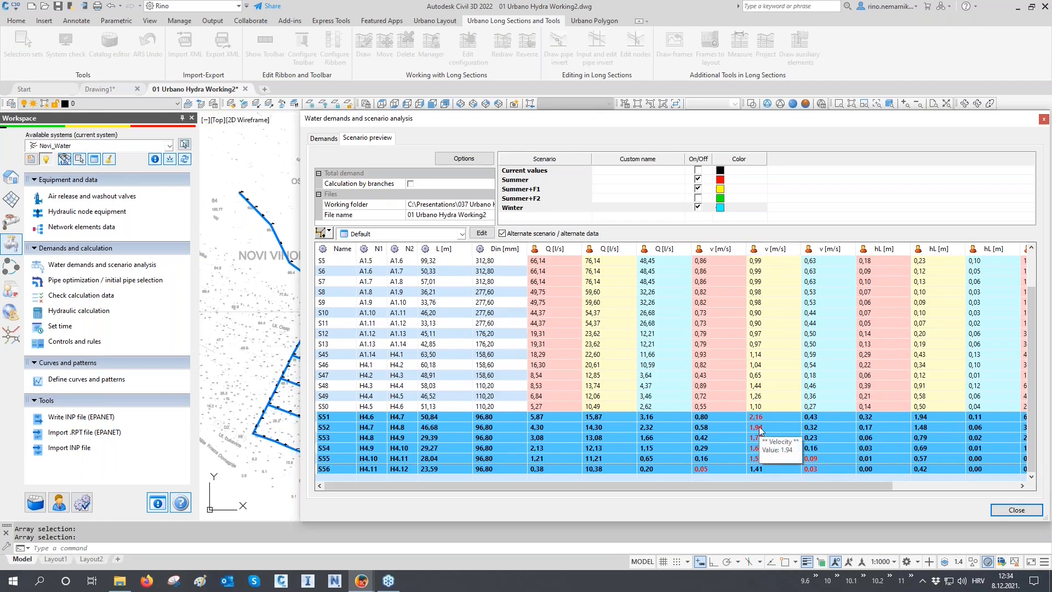
- Copy all section rows of the scenario results table in HTML format
scroll(759, 430, "up", 2)
left_click(327, 261)
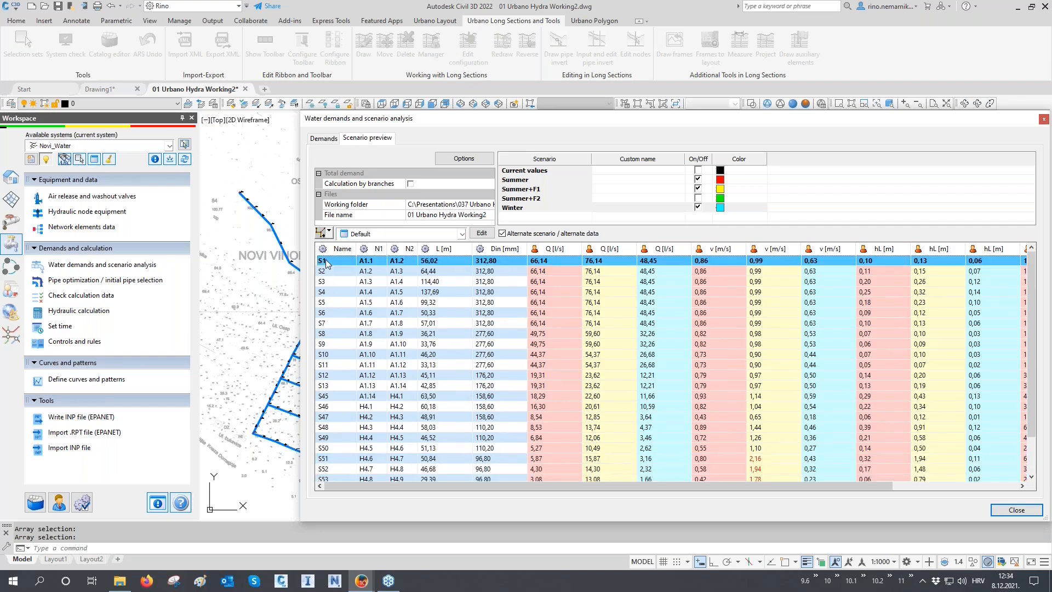
key("ctrl+a")
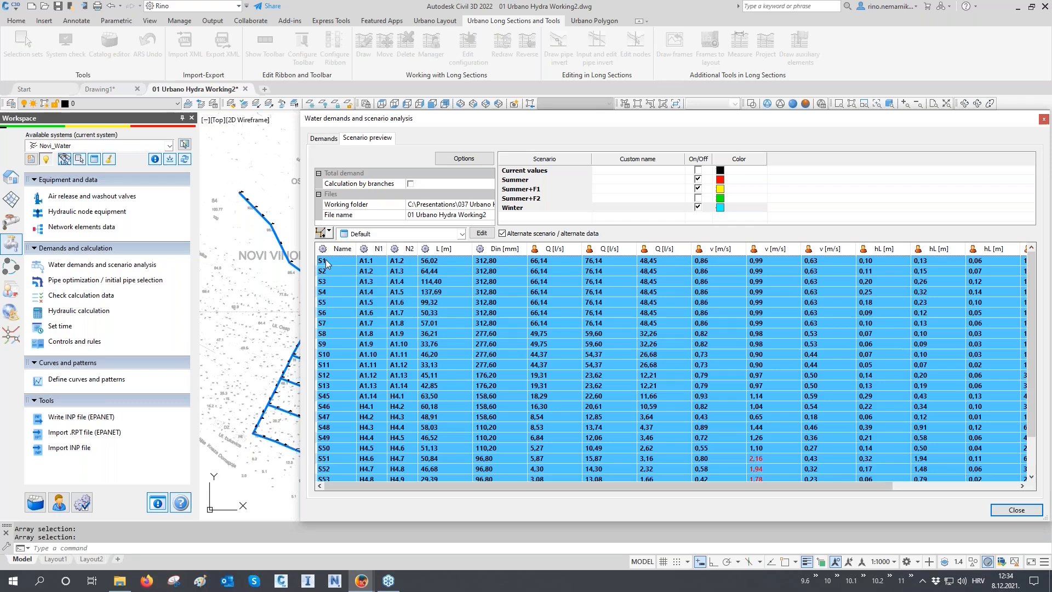
right_click(327, 262)
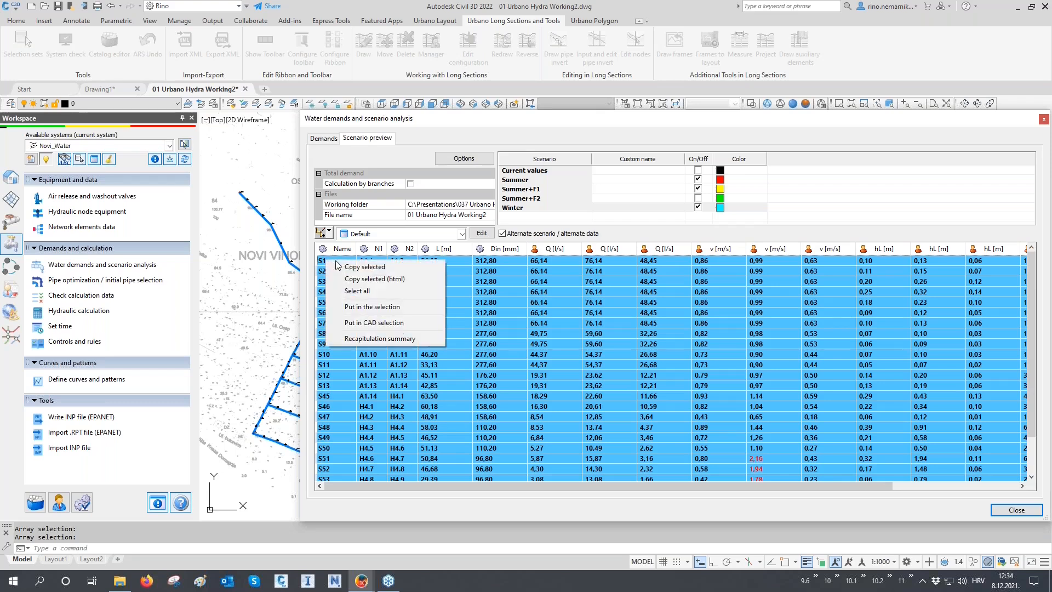
left_click(400, 280)
- Switch to Excel and paste the copied scenario results into a new blank workbook
left_click(13, 584)
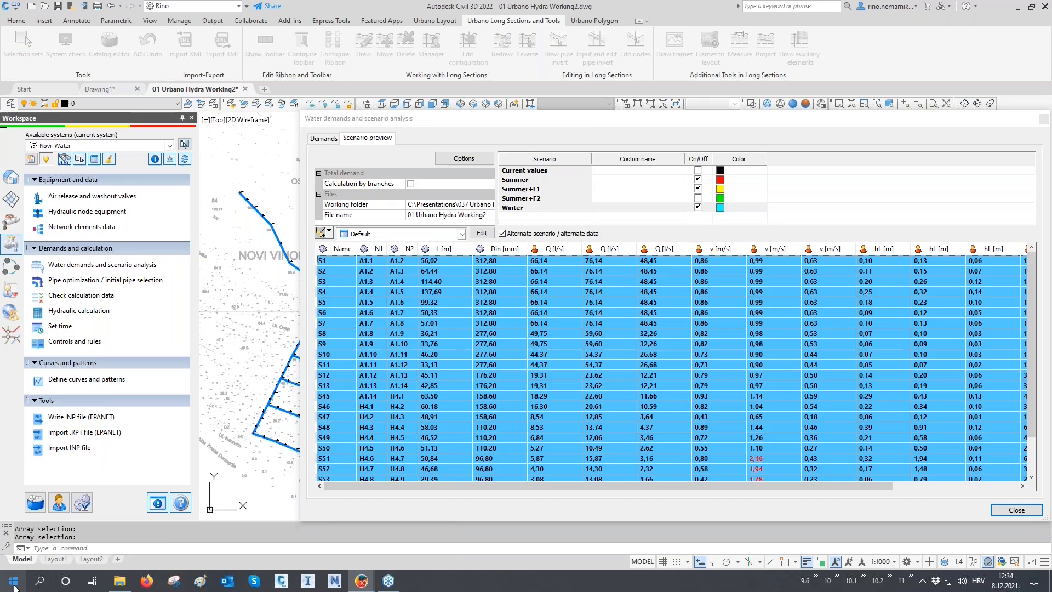
type("excel")
left_click(104, 288)
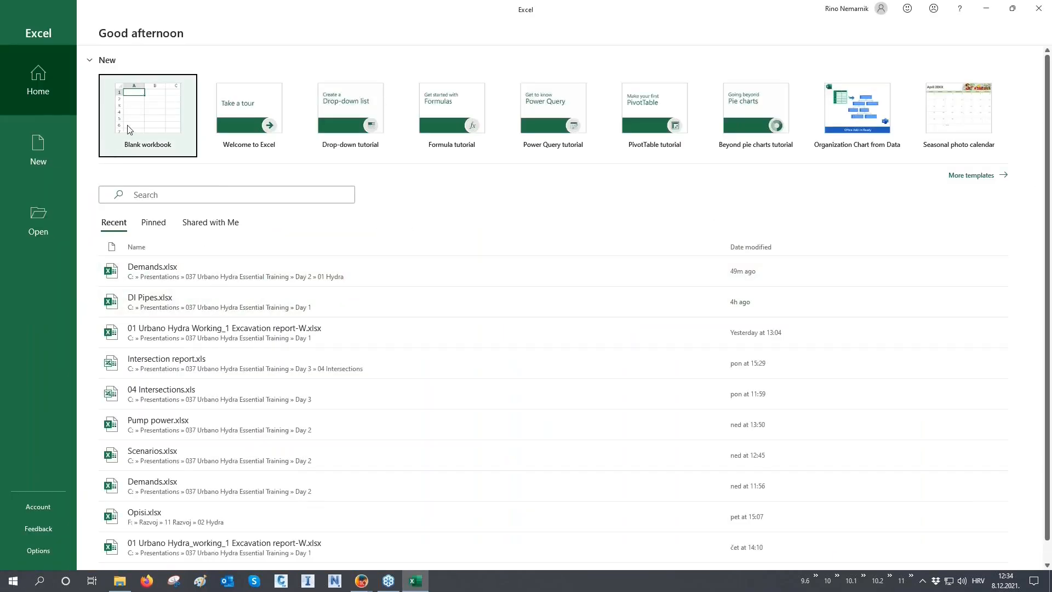
left_click(147, 115)
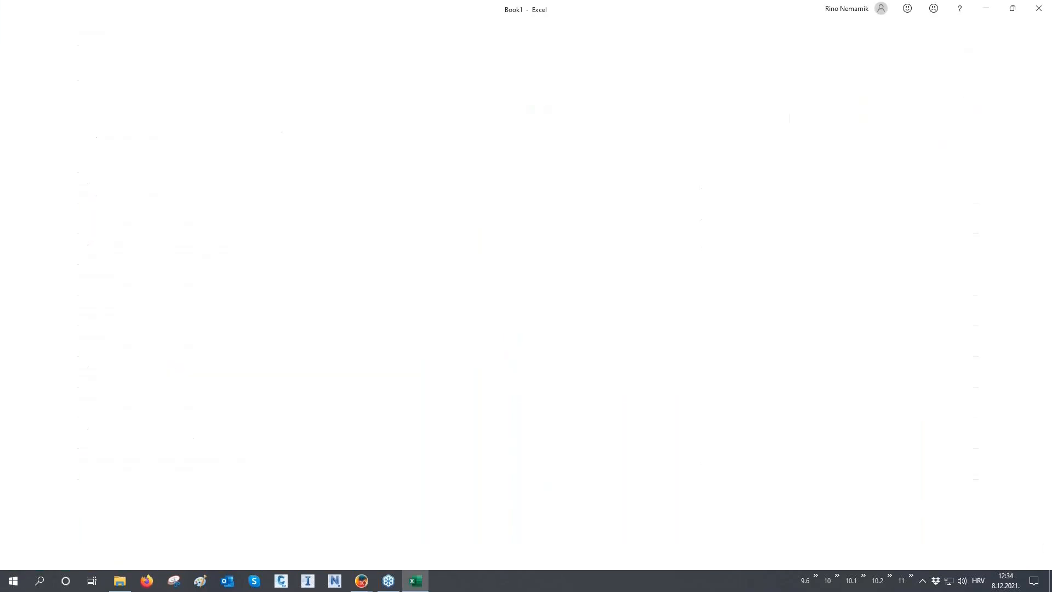
key("ctrl+v")
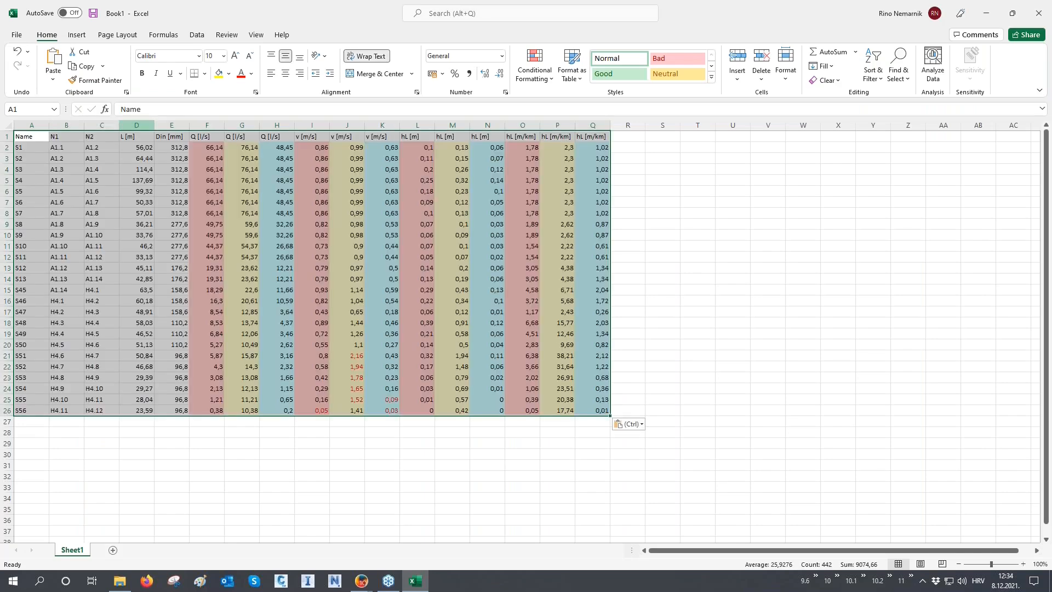
- Check the pasted table's colours and the Summer+F1 velocities in cells J21 to J26
left_click(43, 136)
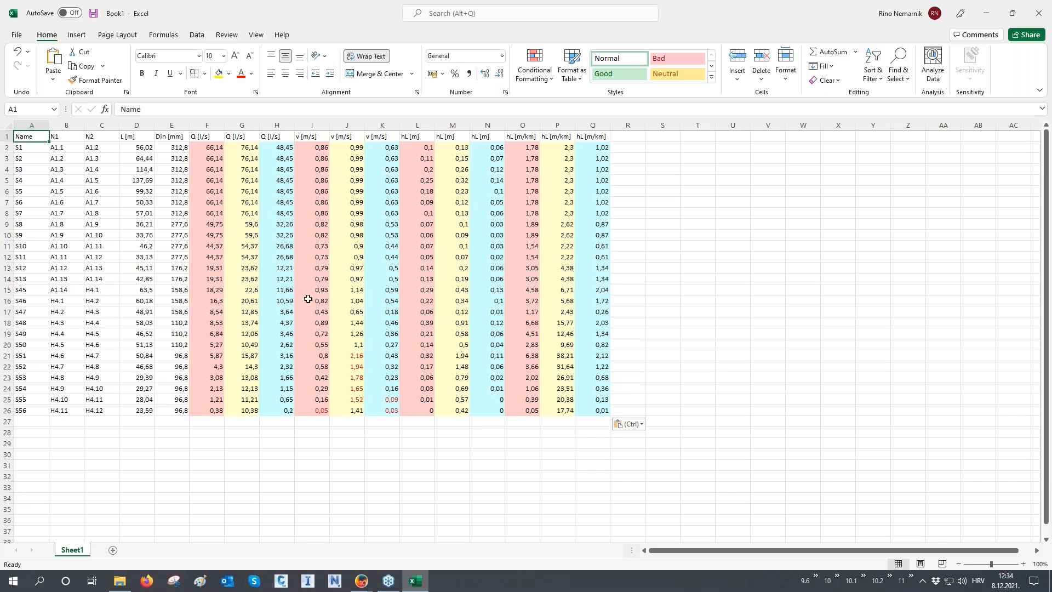
left_click(345, 127)
left_click_drag(341, 355, 340, 412)
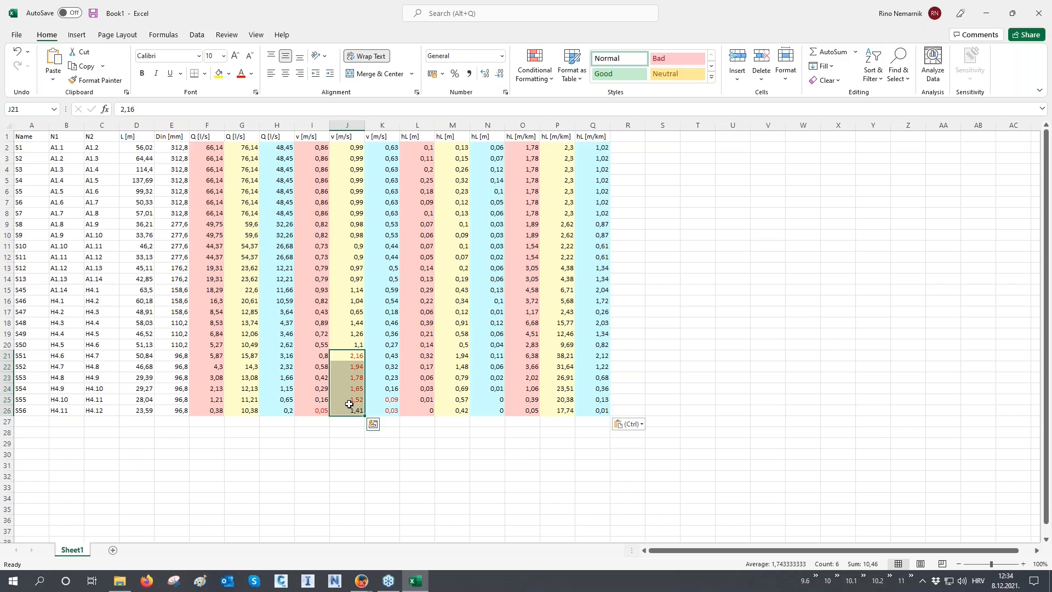
left_click(36, 138)
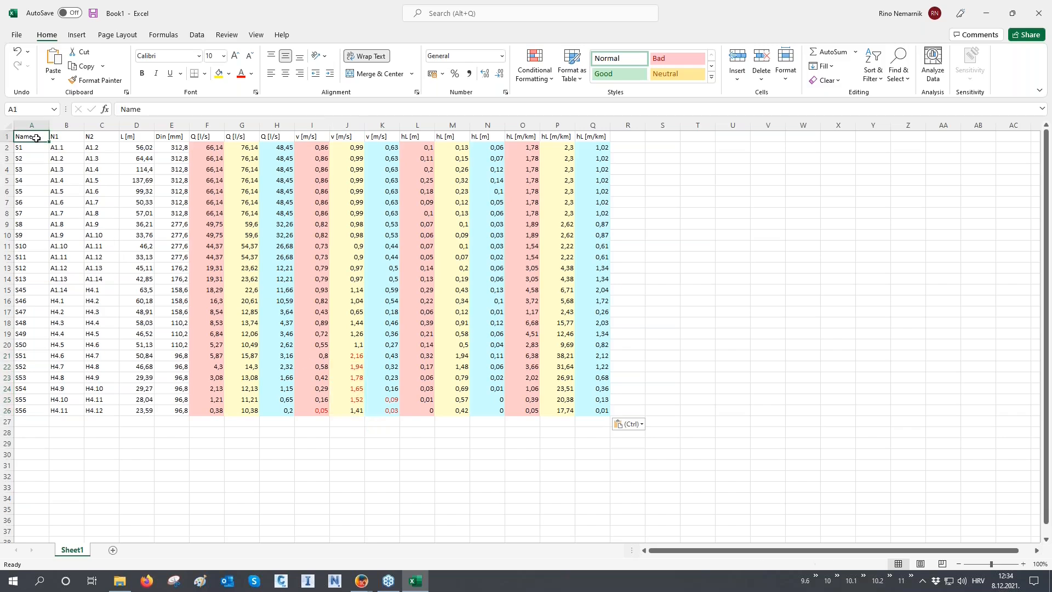
- Save the workbook as Scenarios in the Day 2 > 01 Hydra folder and close Excel
left_click(93, 13)
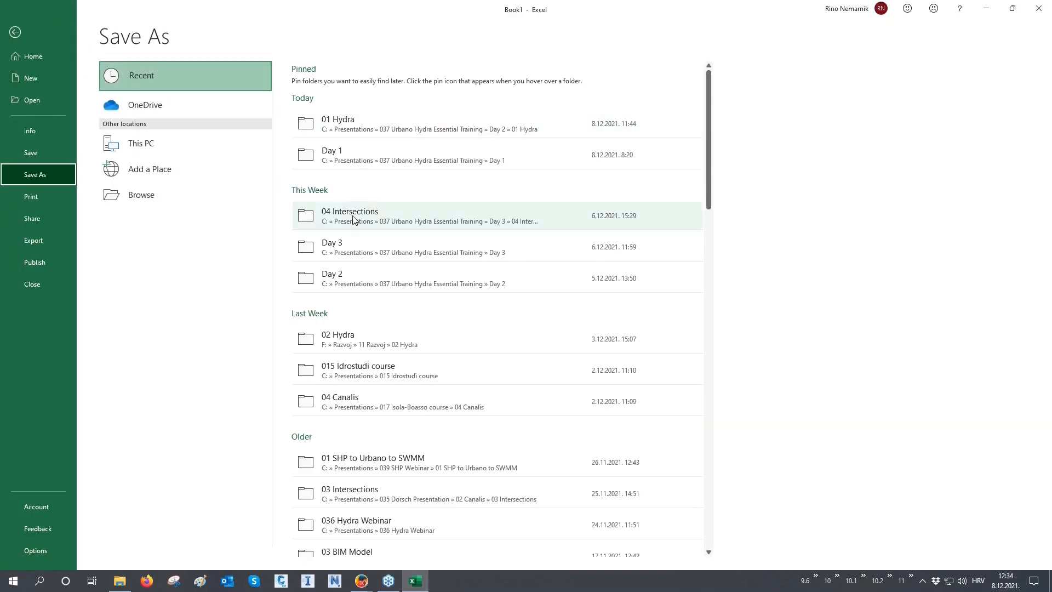
left_click(343, 277)
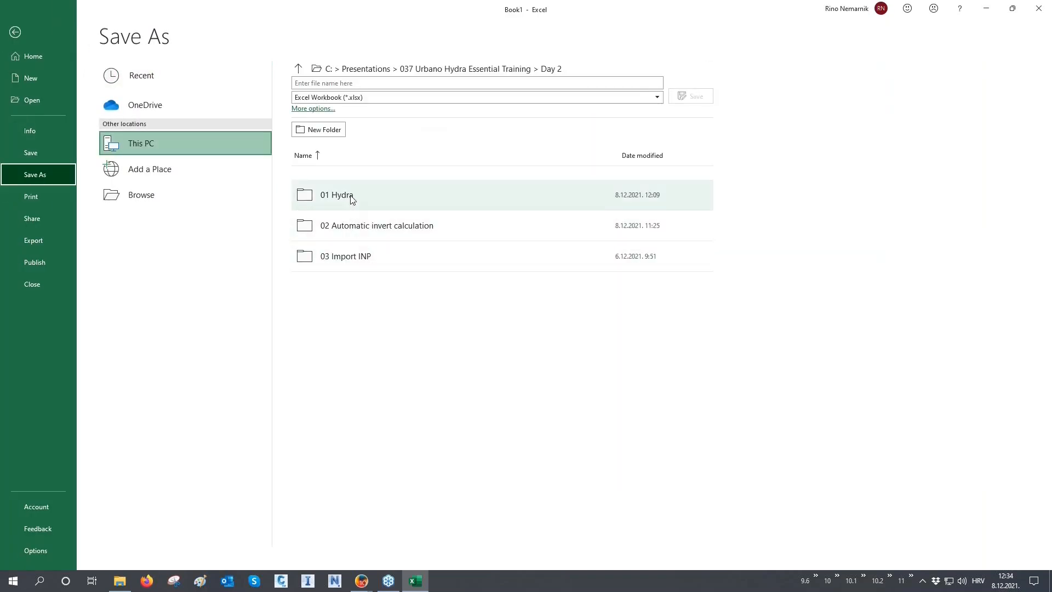
left_click(348, 195)
left_click(370, 83)
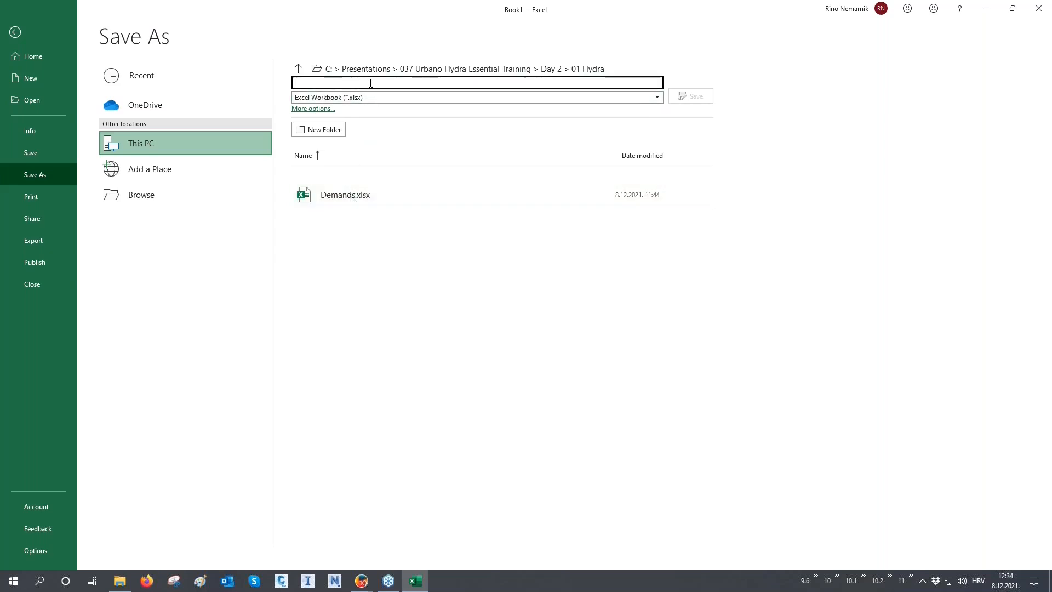
type("Scenarios")
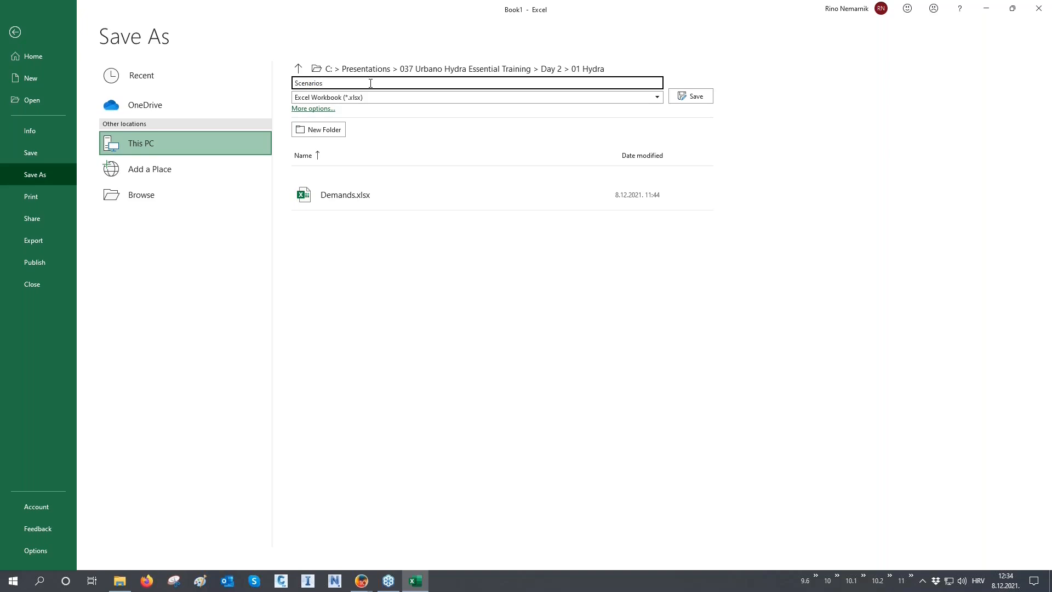
left_click(702, 98)
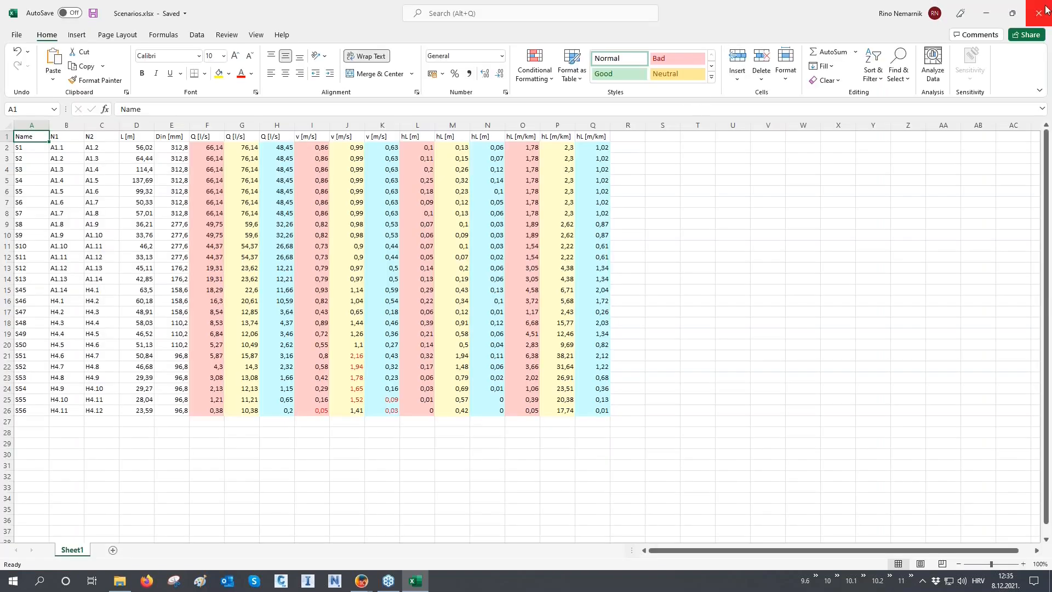
left_click(1038, 13)
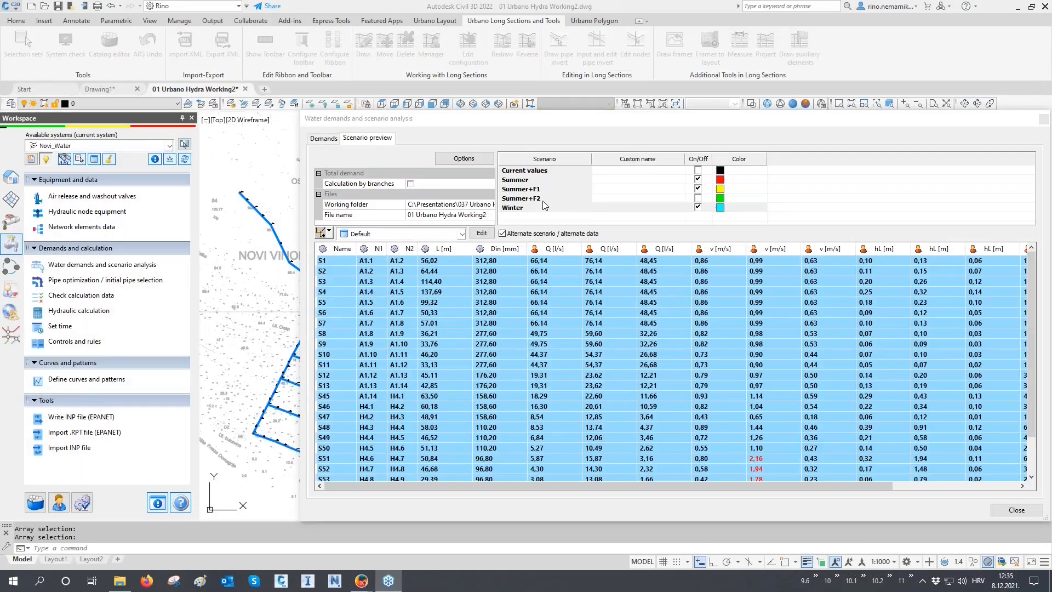
- Close the scenario analysis and open the hydraulic calculation, moving its window clear of the longitudinal sections
left_click(1023, 510)
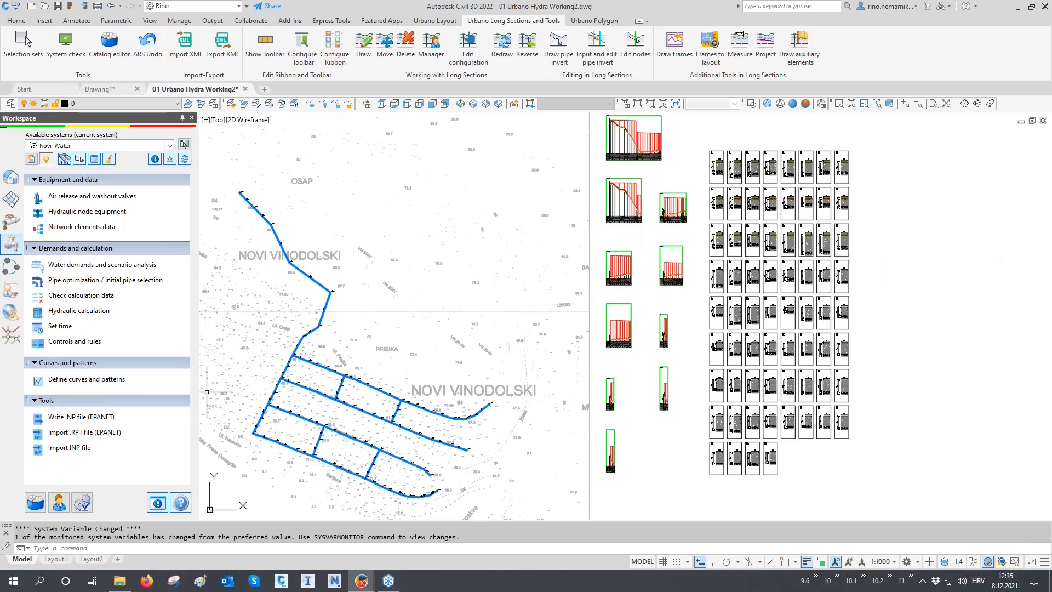
left_click(71, 312)
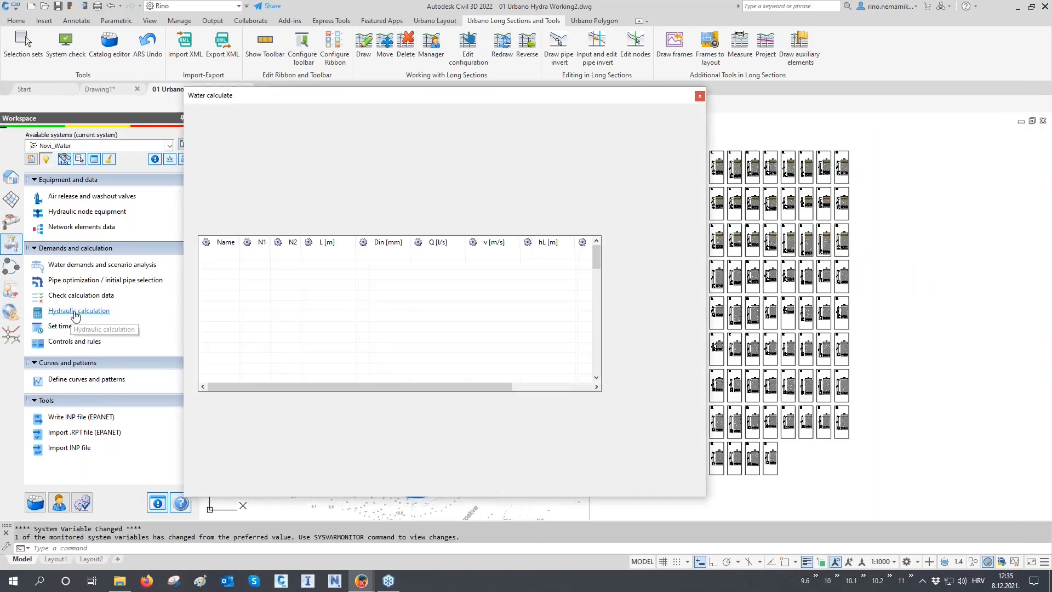
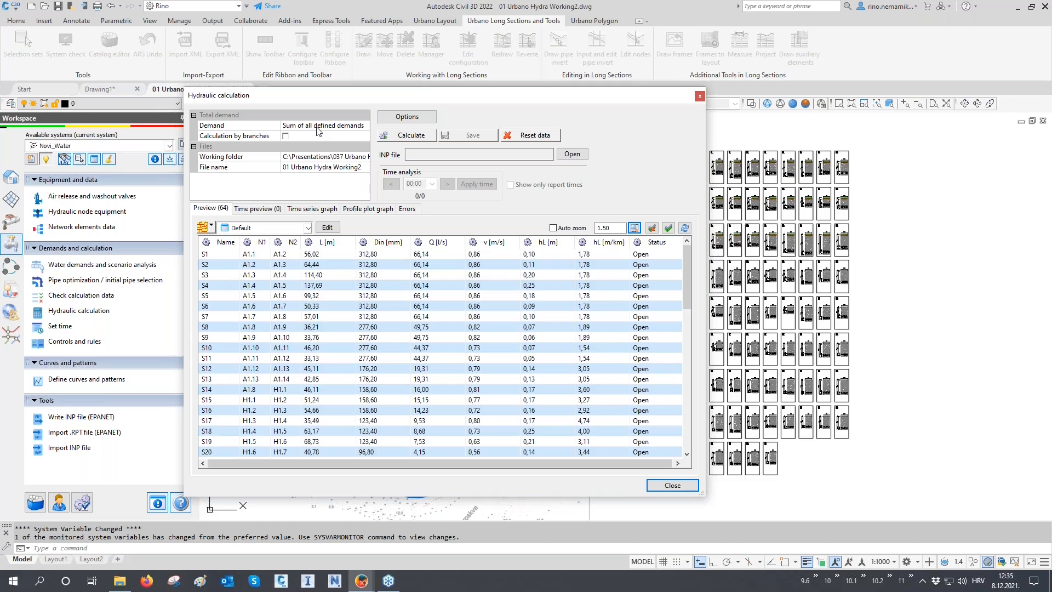
left_click_drag(398, 94, 408, 408)
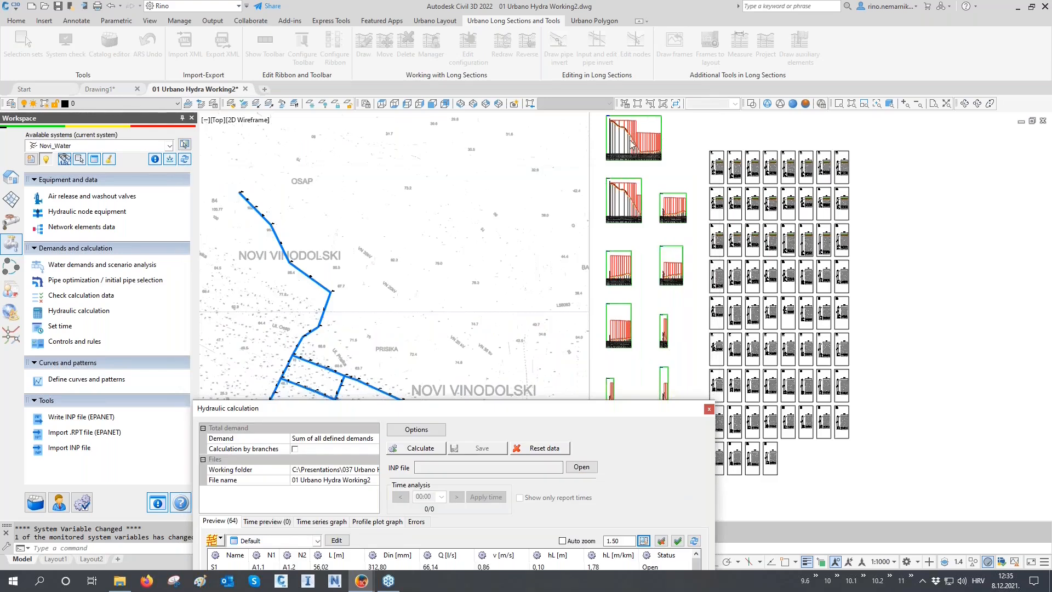
left_click_drag(339, 405, 225, 103)
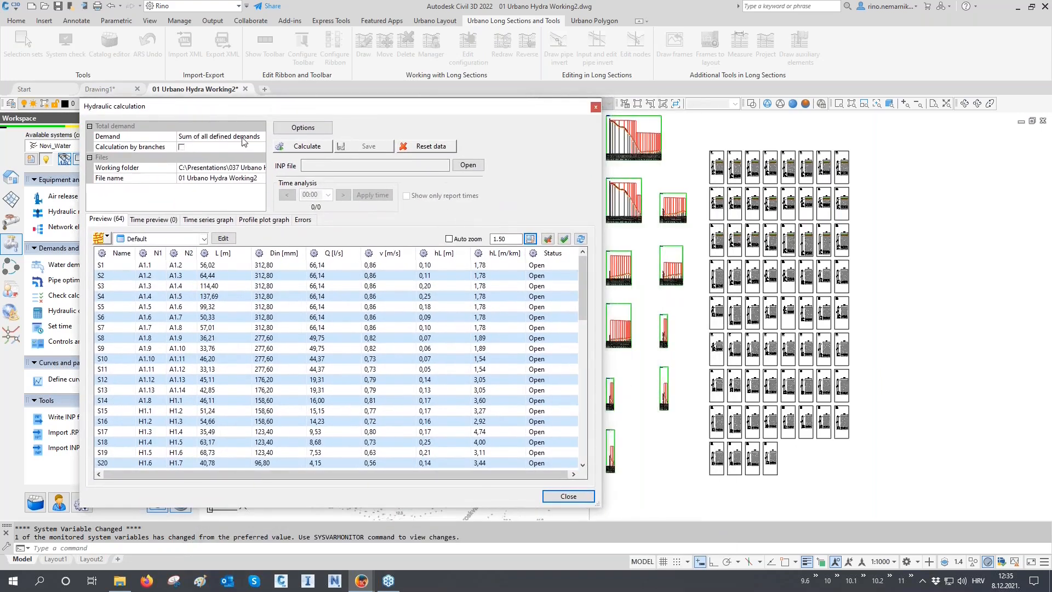
- Calculate the hydraulics for the sum of all defined demands and for Summer+F1, and save the Summer+F1 results
left_click(302, 147)
mouse_move(331, 270)
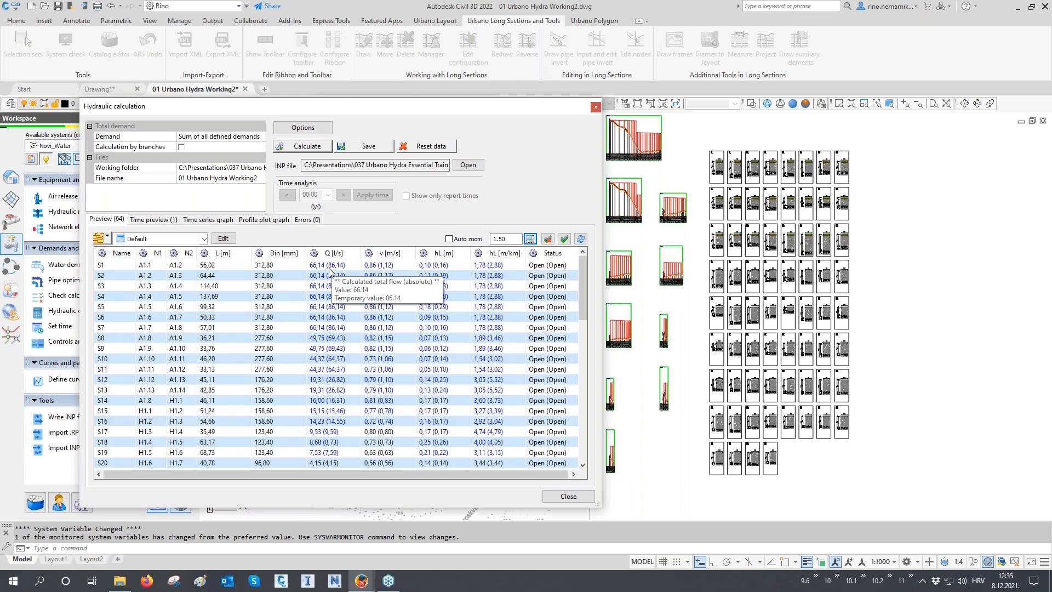
left_click(202, 138)
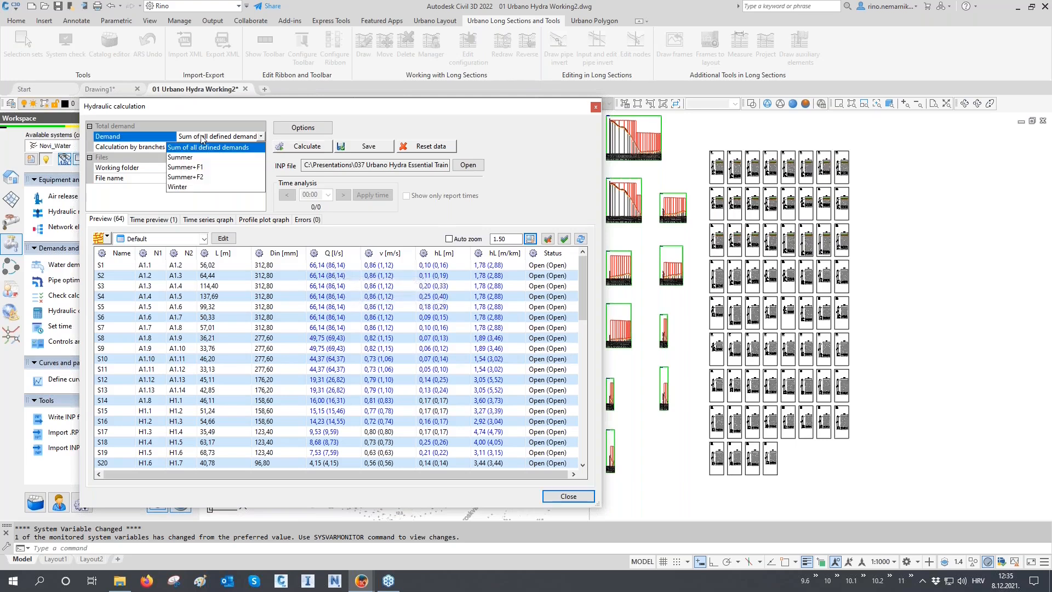
left_click(200, 167)
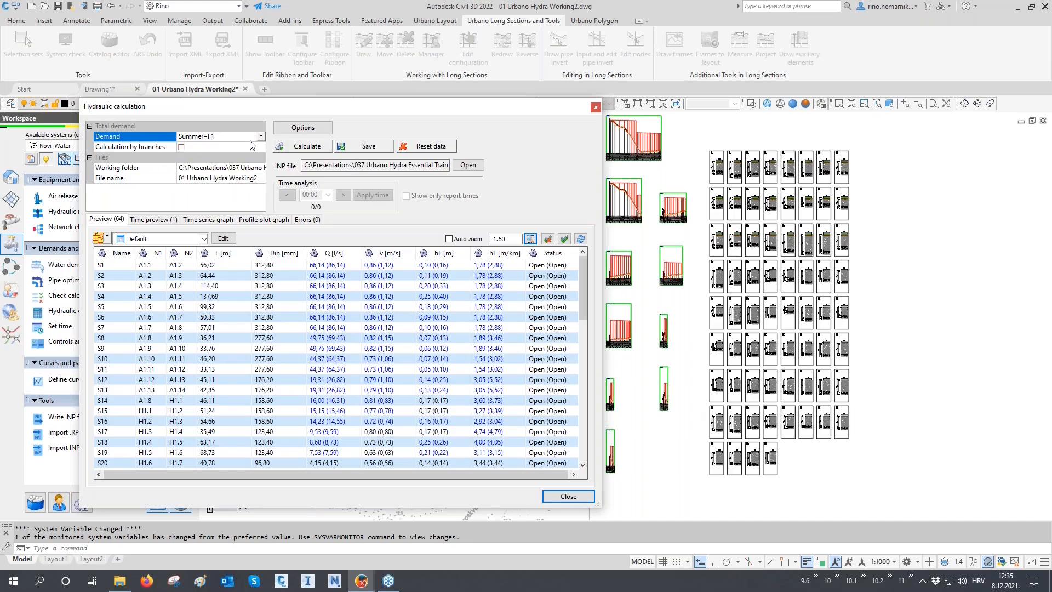
left_click(311, 147)
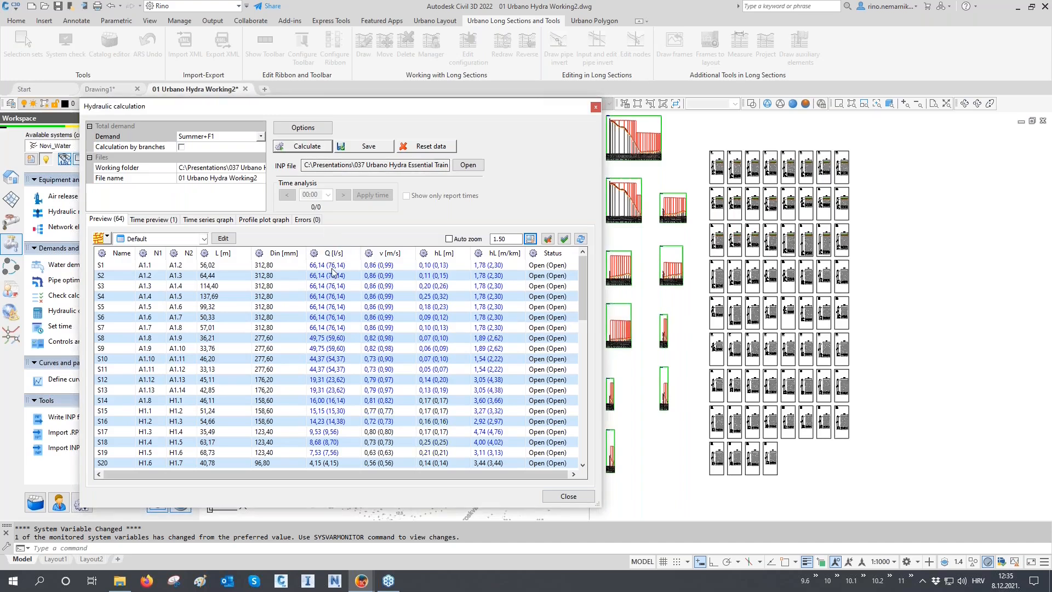
mouse_move(332, 270)
left_click(362, 147)
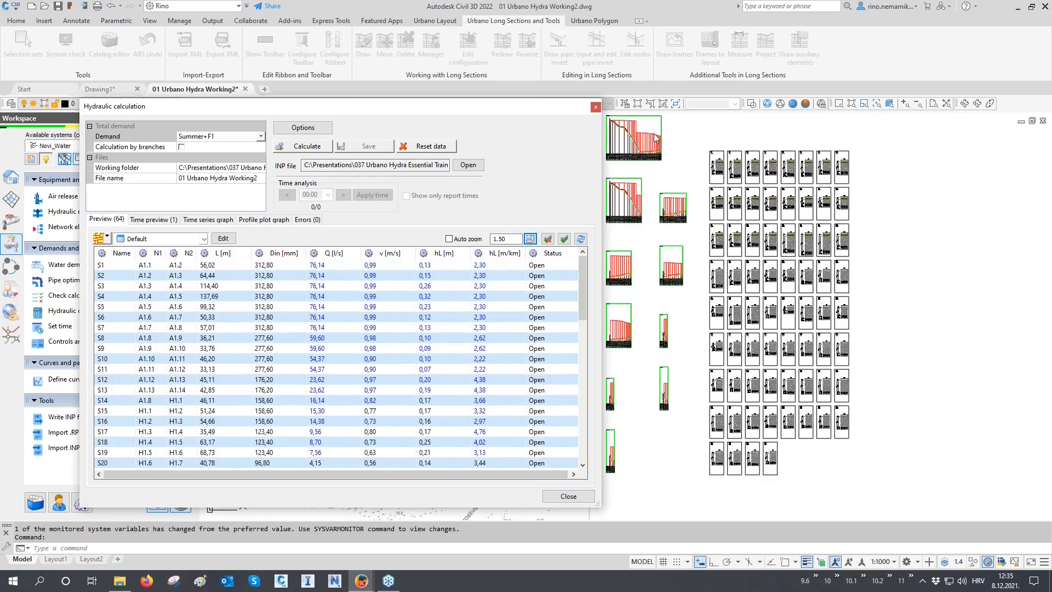
left_click(568, 495)
- Inspect the recalculated pressure line in the first longitudinal section and save the drawing
middle_click_drag(667, 188, 651, 255)
scroll(625, 251, "up", 8)
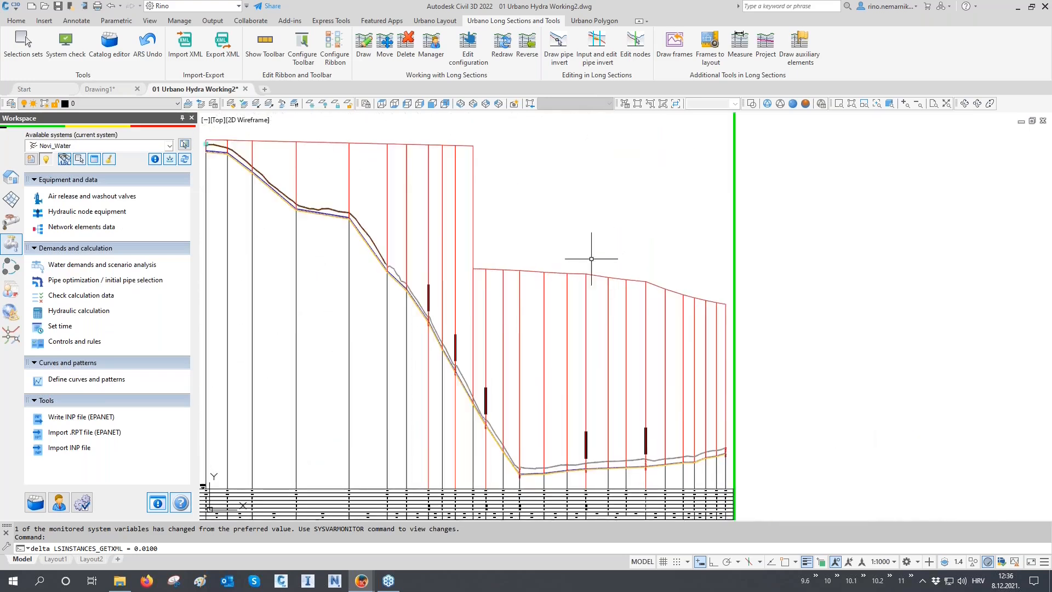
scroll(717, 304, "up", 2)
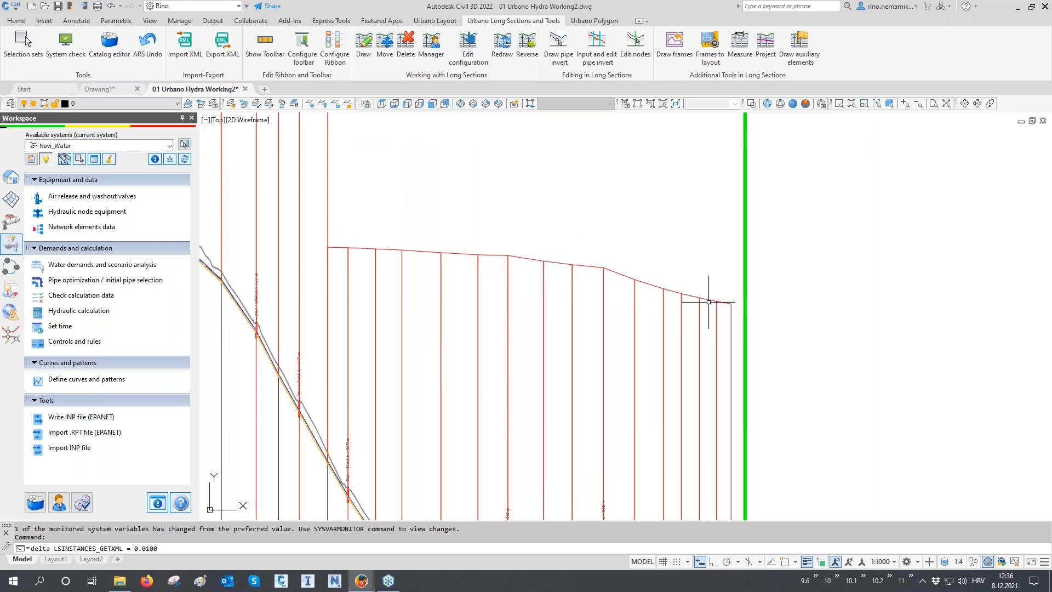
key("ctrl+s")
- Examine the flow, velocity and pressure labels in plan along the pipes between nodes H4.9 and H4.12
scroll(733, 233, "down", 5)
scroll(730, 240, "down", 5)
scroll(583, 462, "up", 6)
scroll(597, 404, "up", 8)
middle_click_drag(576, 440, 699, 446)
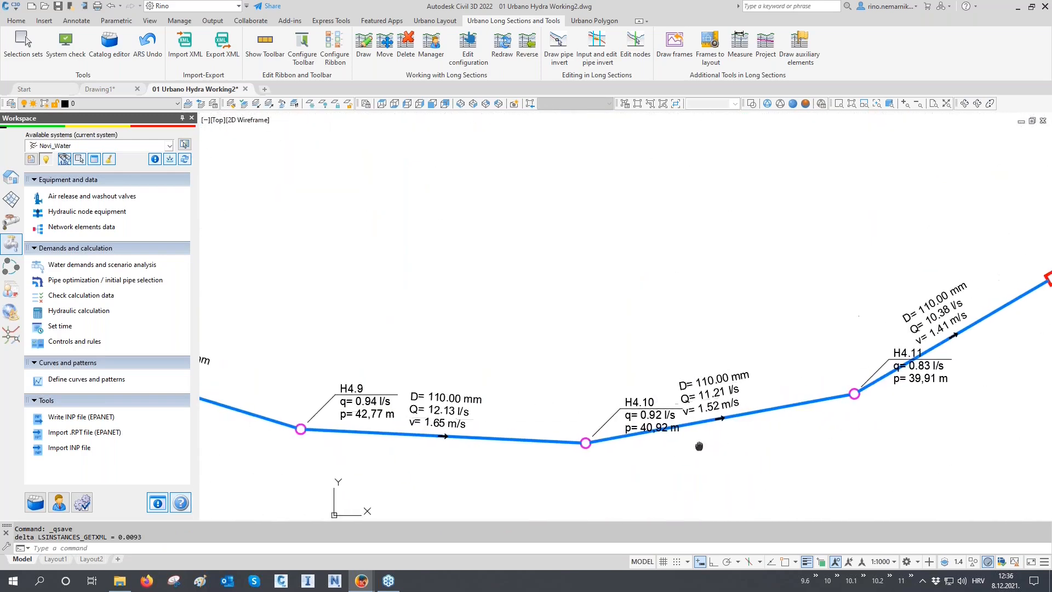
scroll(702, 414, "up", 2)
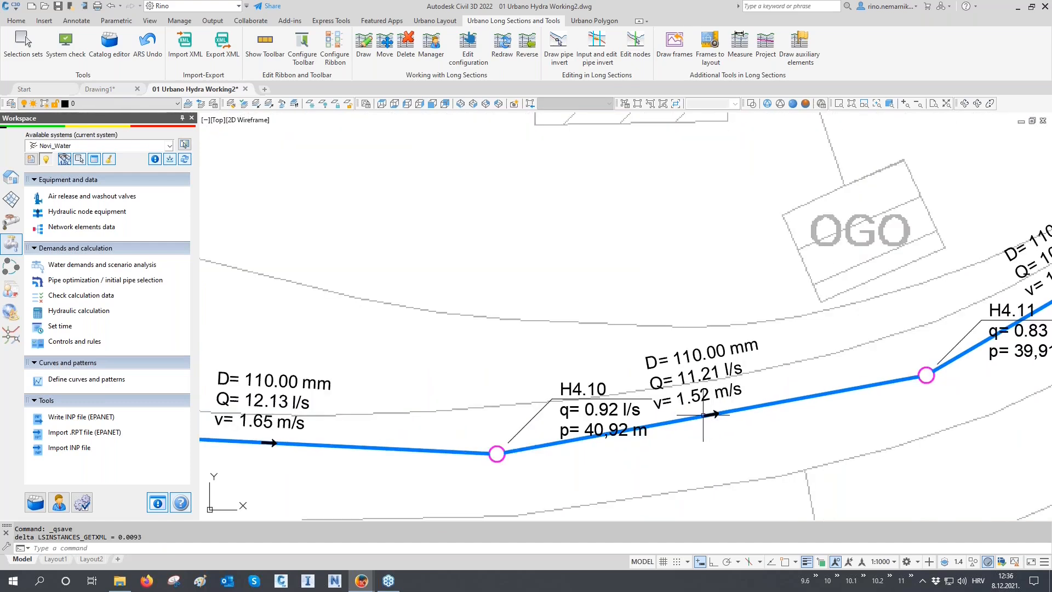
scroll(703, 415, "down", 2)
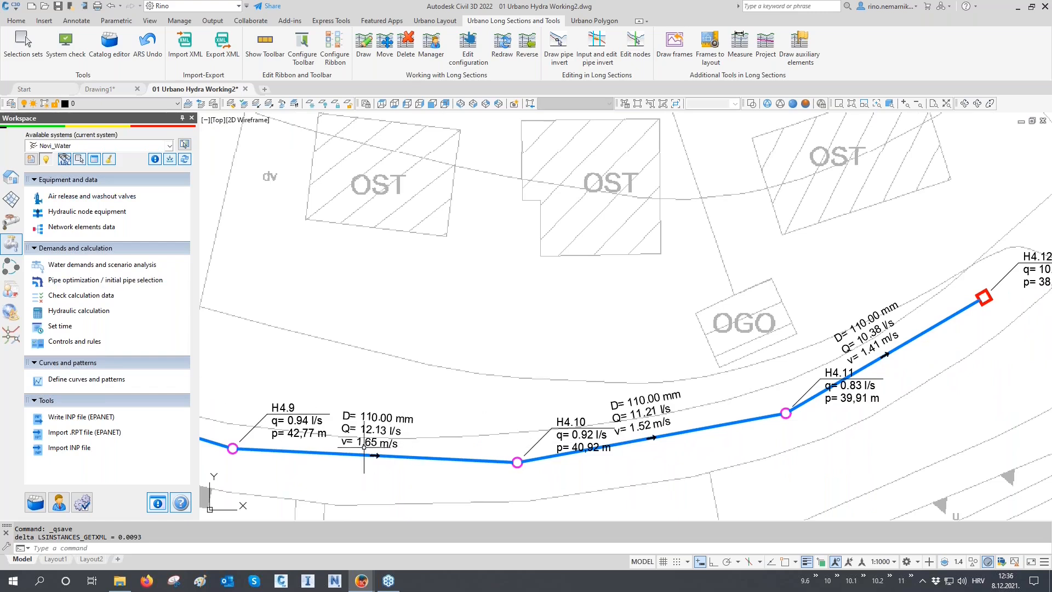
- Show the section hydraulics preview table for the branch H4.6-H4.12
left_click(94, 159)
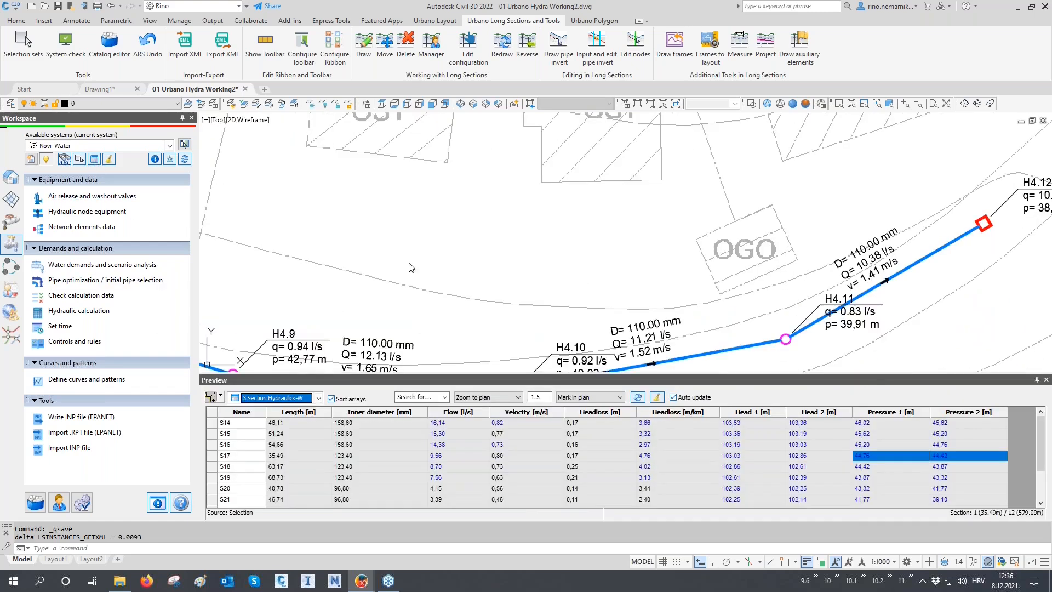
left_click(213, 397)
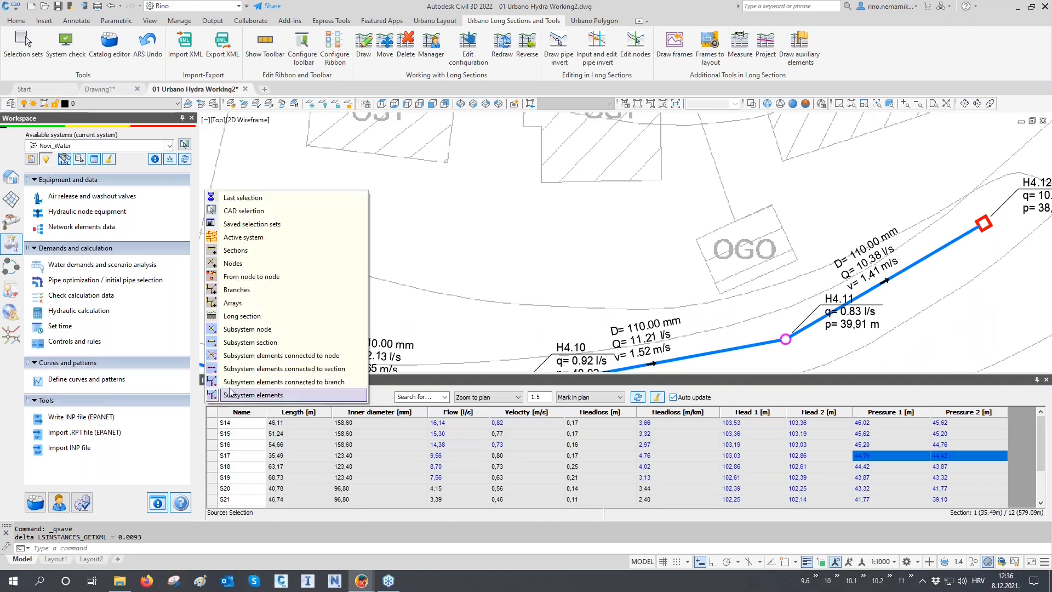
left_click(265, 291)
scroll(665, 267, "down", 5)
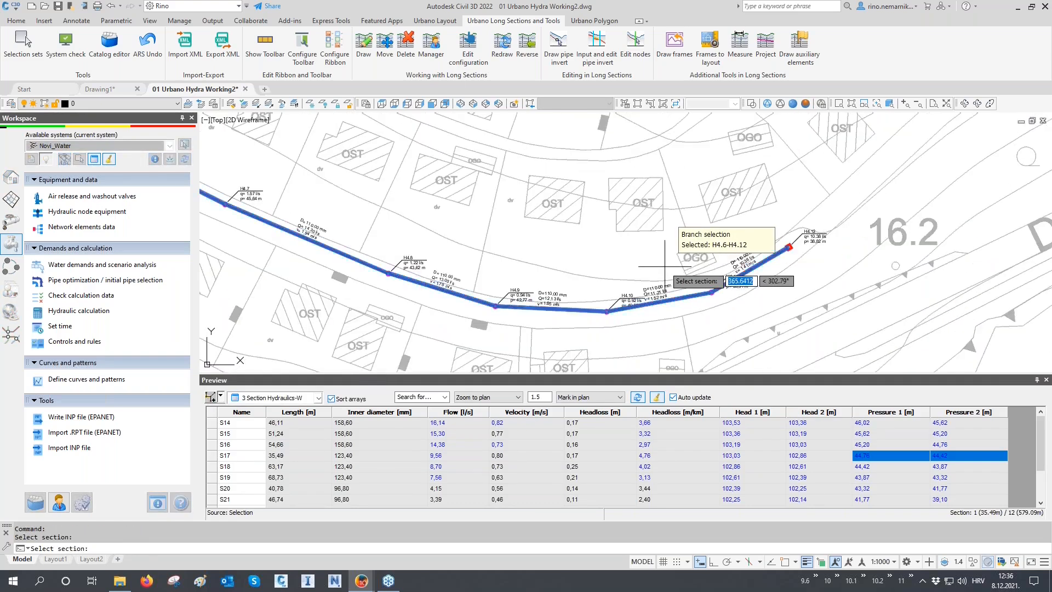
left_click(665, 267)
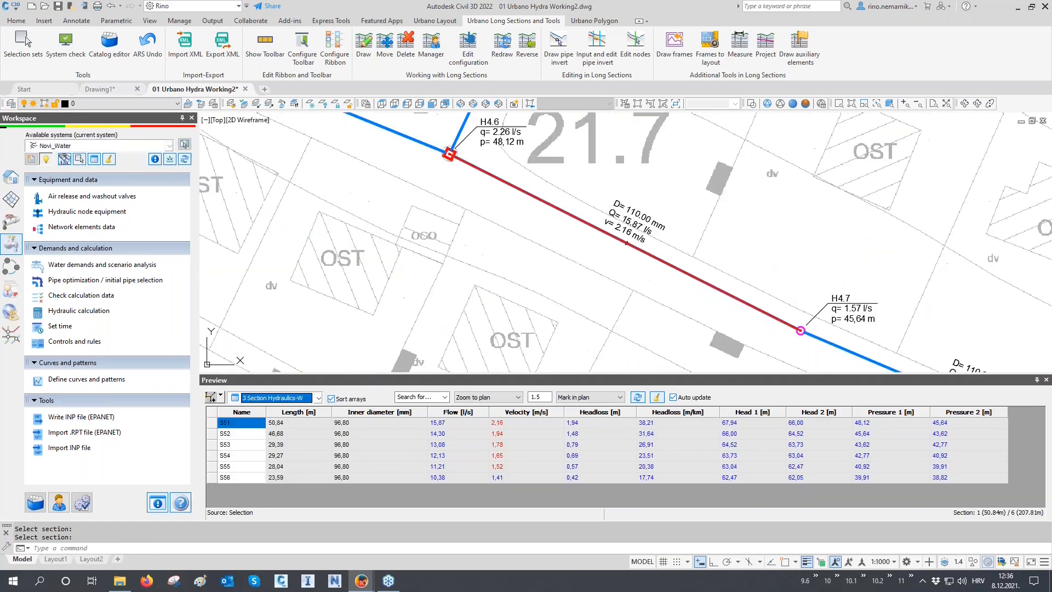
- Set the preview to Zoom none, mark the velocities of sections S51 to S56 and examine the branch in plan
left_click(513, 397)
left_click(507, 408)
left_click_drag(513, 423, 513, 492)
middle_click_drag(532, 299, 525, 298)
scroll(525, 298, "down", 6)
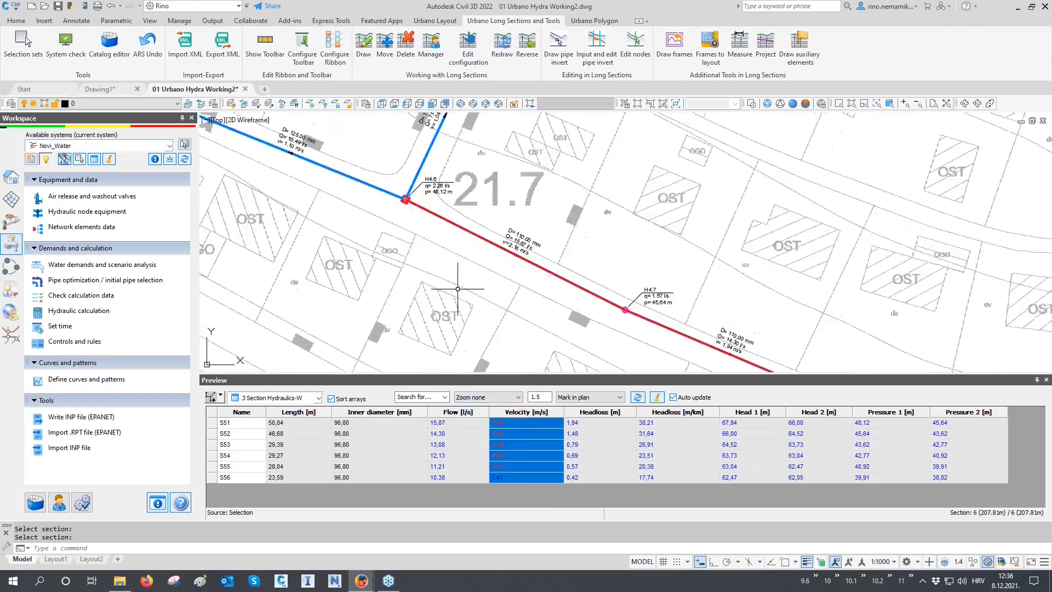
scroll(783, 329, "up", 5)
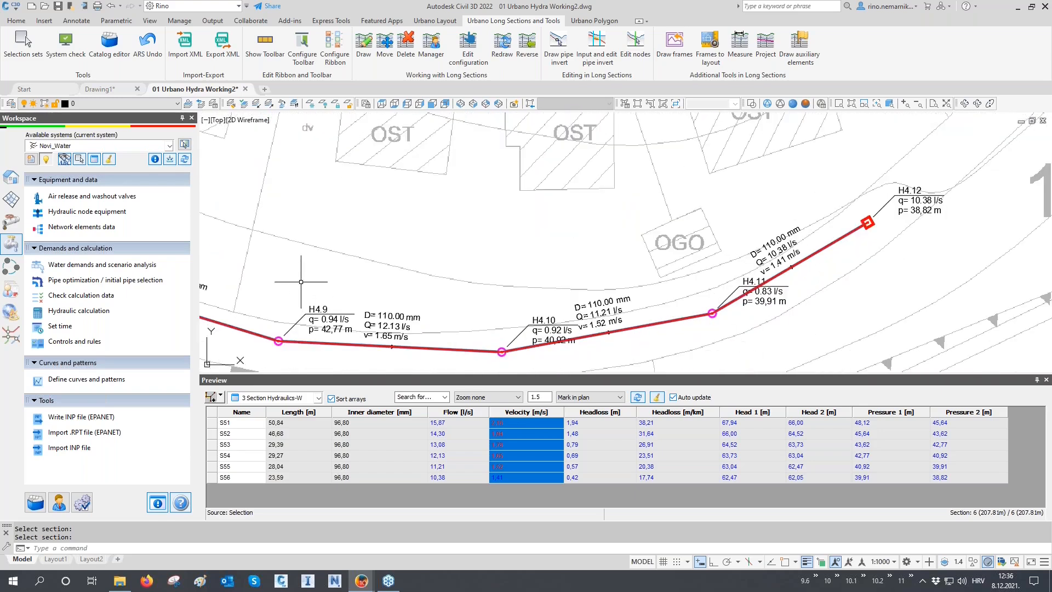
- Review the demand choices in the pipe optimization / initial pipe selection and close it without changes
left_click(116, 282)
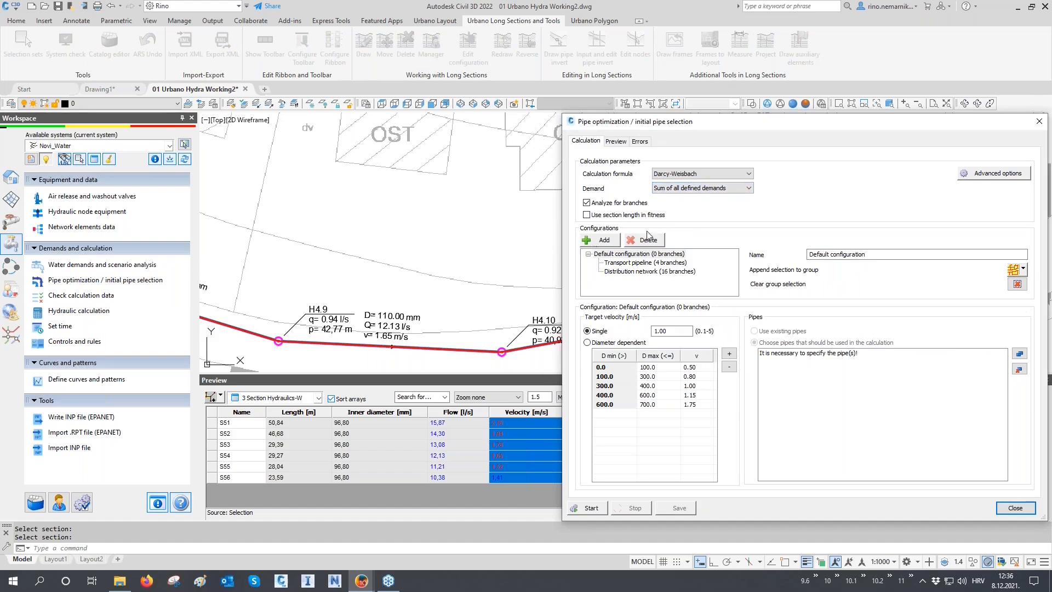
left_click(744, 189)
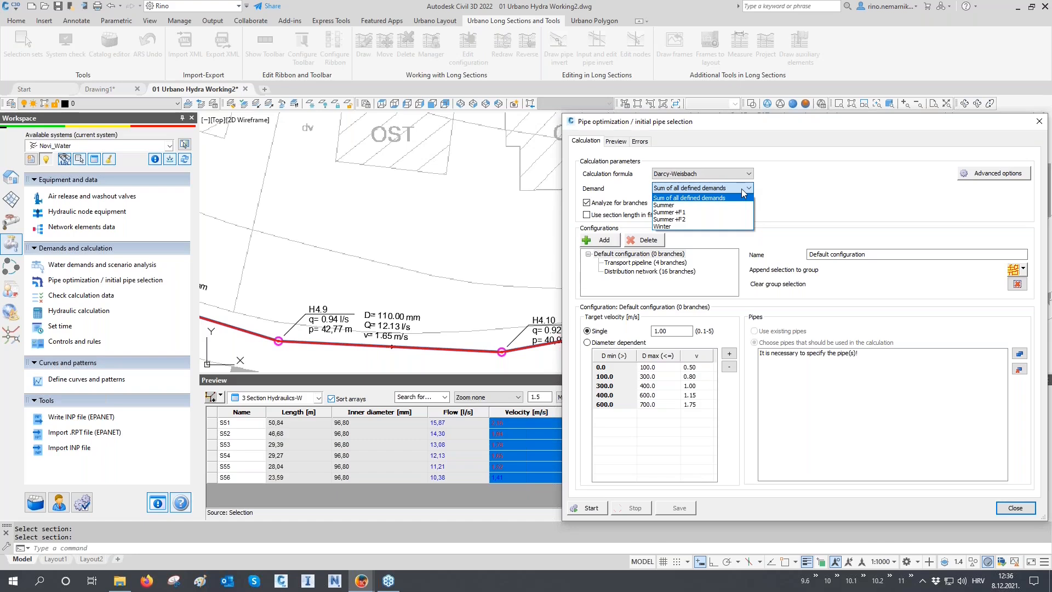
left_click(761, 133)
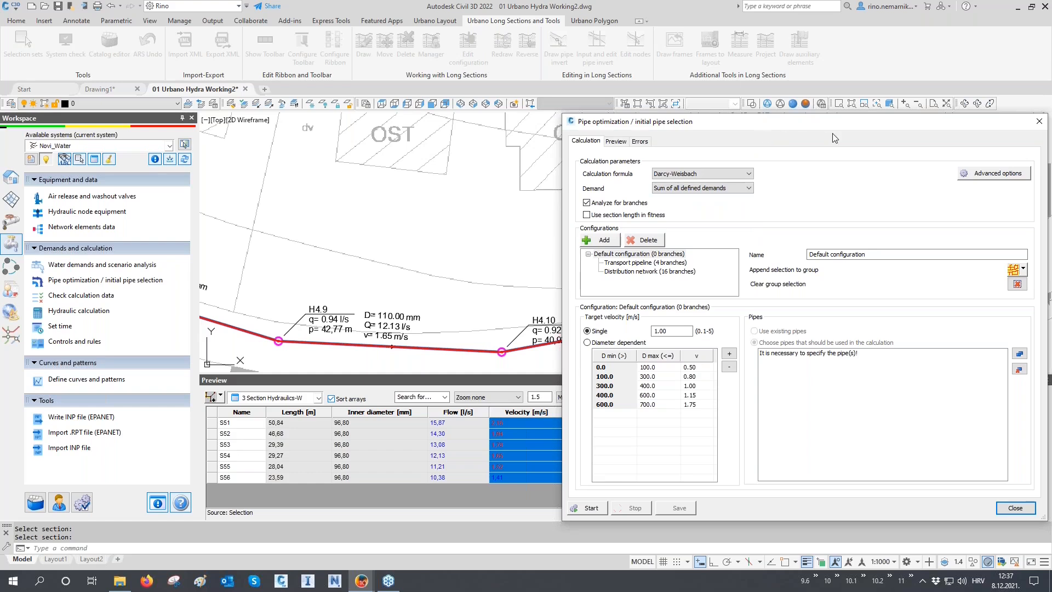
left_click(1038, 121)
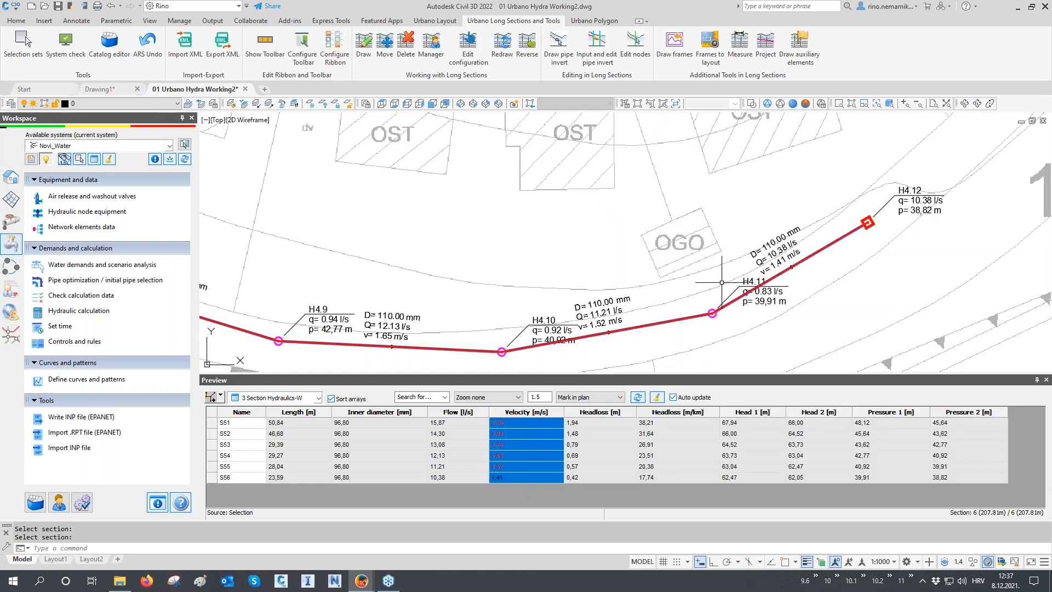
- Close the preview table and regenerate the drawing to clear the branch marking
middle_click_drag(721, 284, 723, 272)
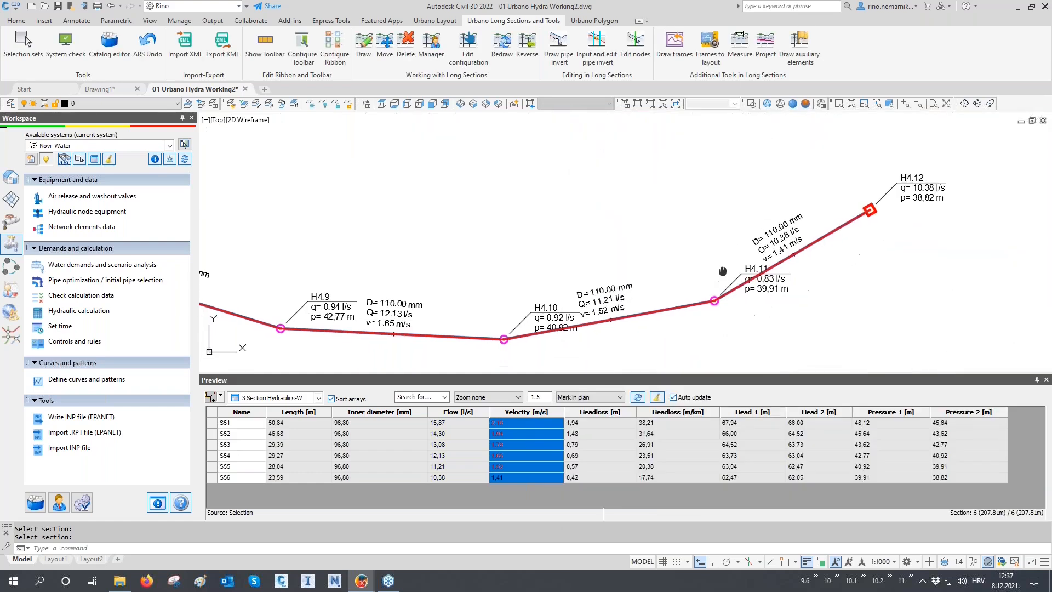
left_click(1047, 380)
type("RE")
key("Return")
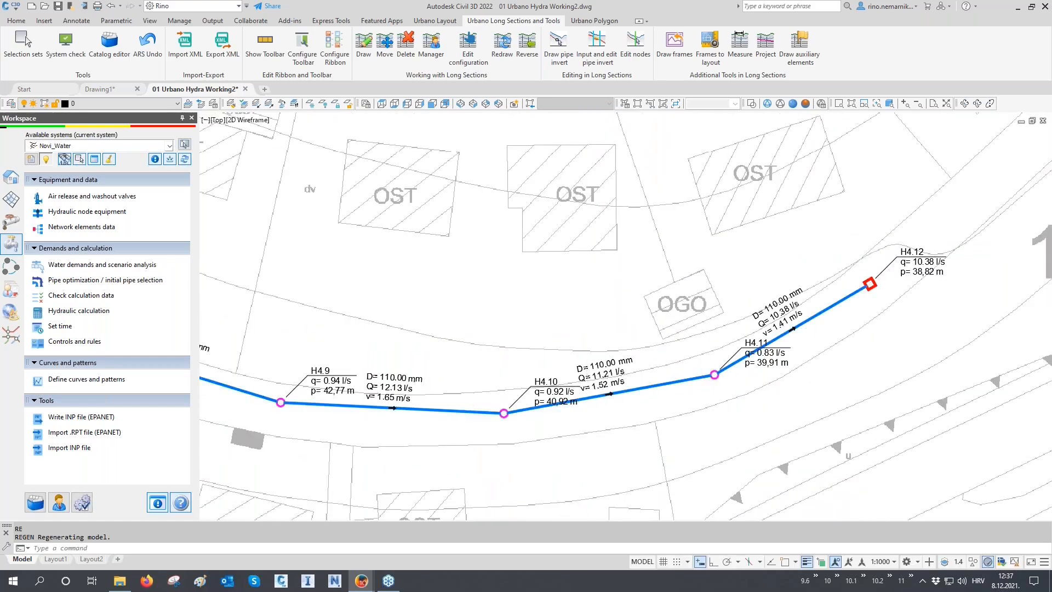
- Try to move the node H4.10 label away from the section label it overlaps, using its node as base point
scroll(578, 402, "up", 2)
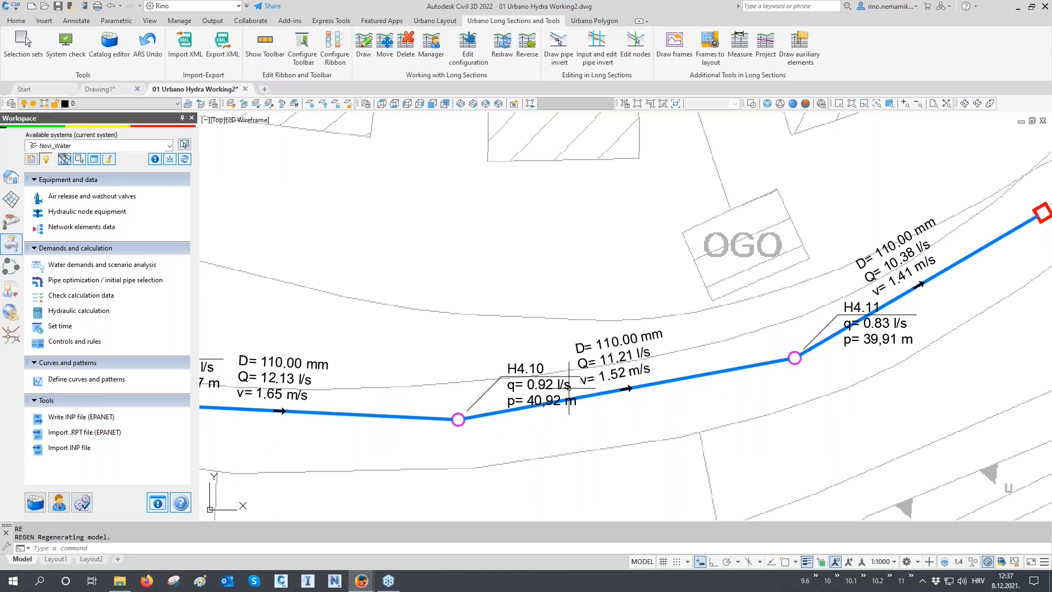
middle_click_drag(902, 310, 832, 361)
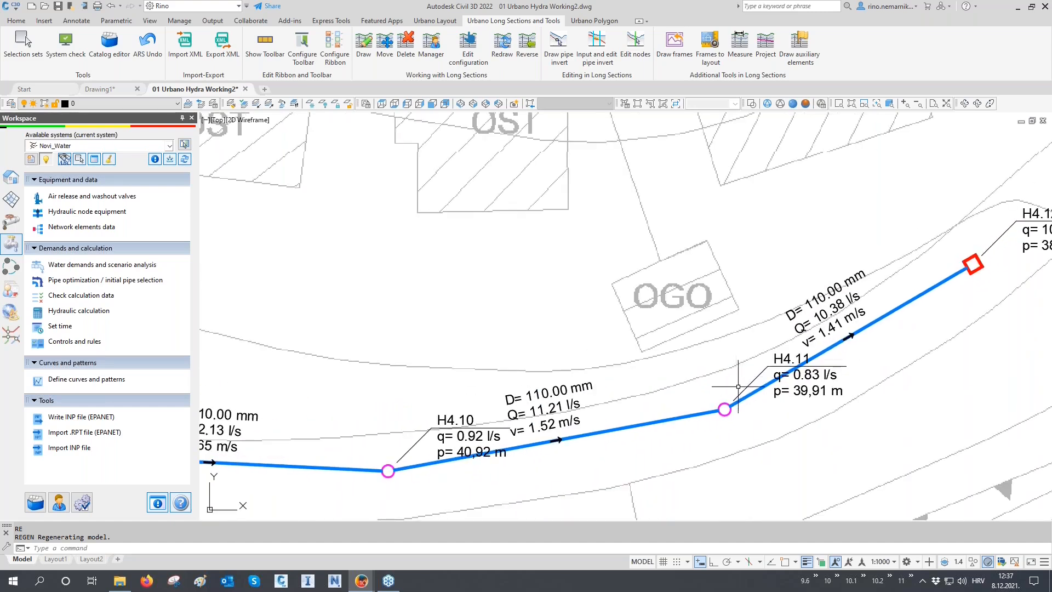
middle_click_drag(598, 446, 699, 432)
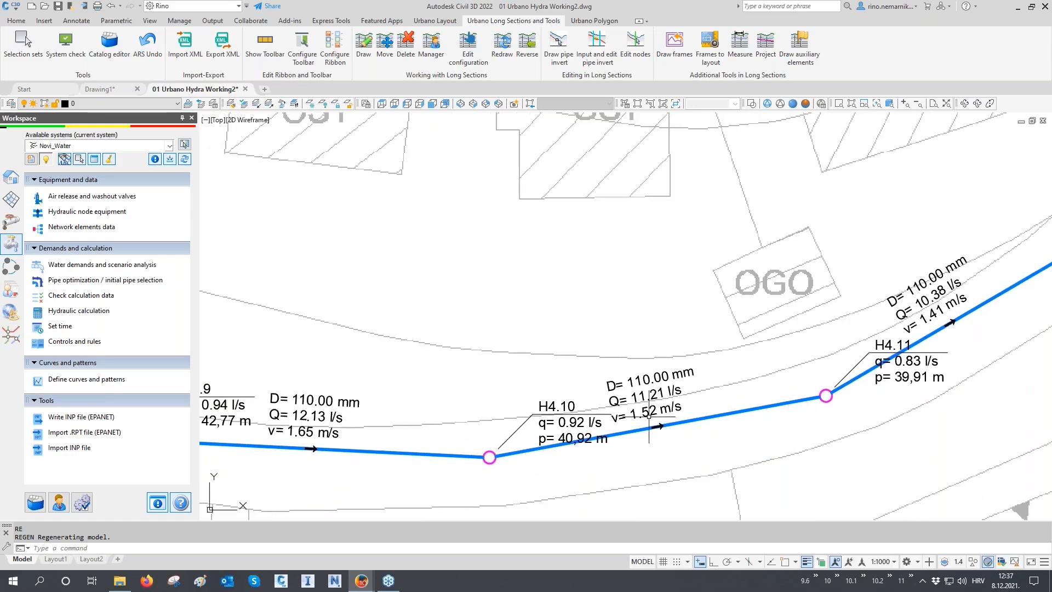
left_click(435, 22)
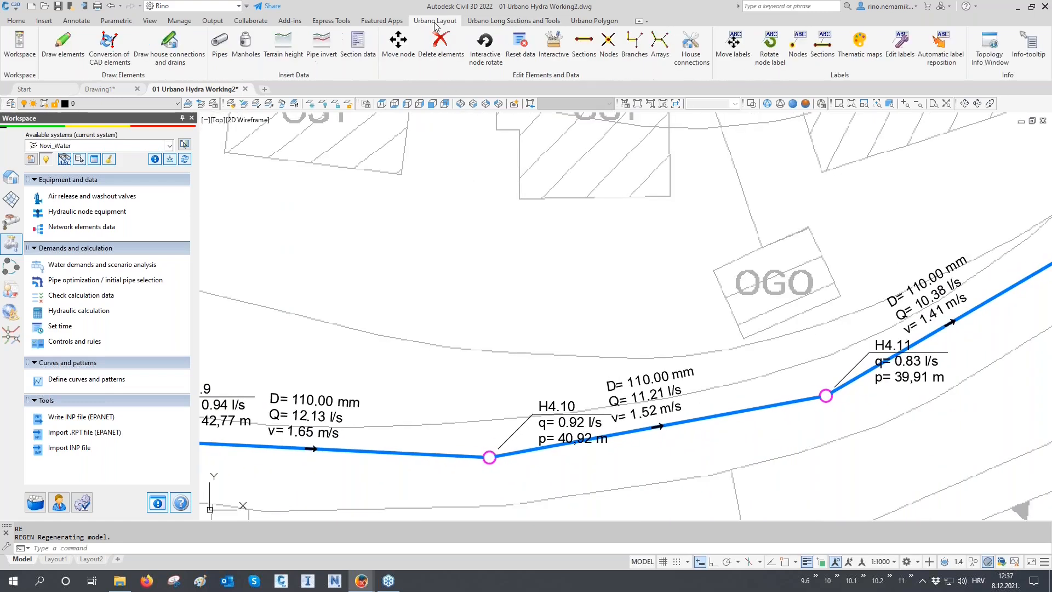
left_click(732, 44)
left_click(556, 407)
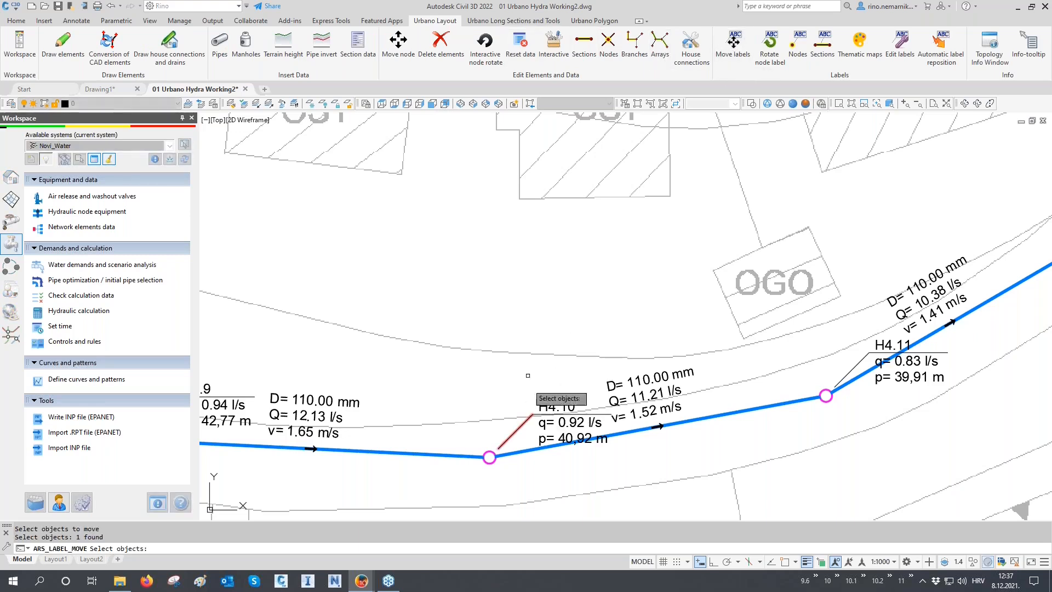
key("Return")
left_click(489, 457)
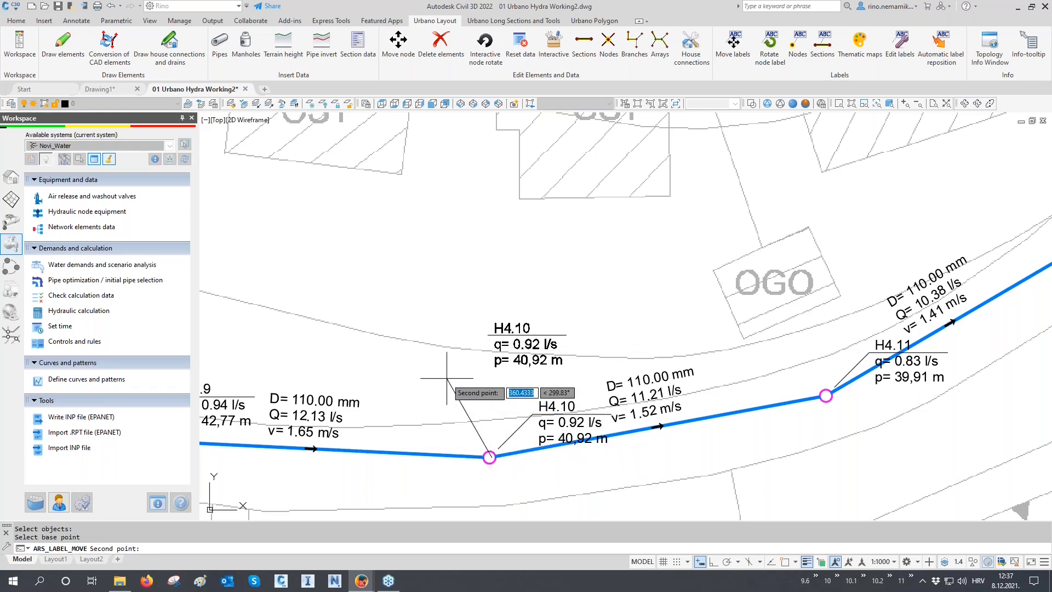
key("Escape")
key("Escape")
- Start Automatic label reposition and limit the label types to Nodes, excluding stations, sections and channels
scroll(466, 384, "down", 4)
middle_click_drag(538, 439, 592, 459)
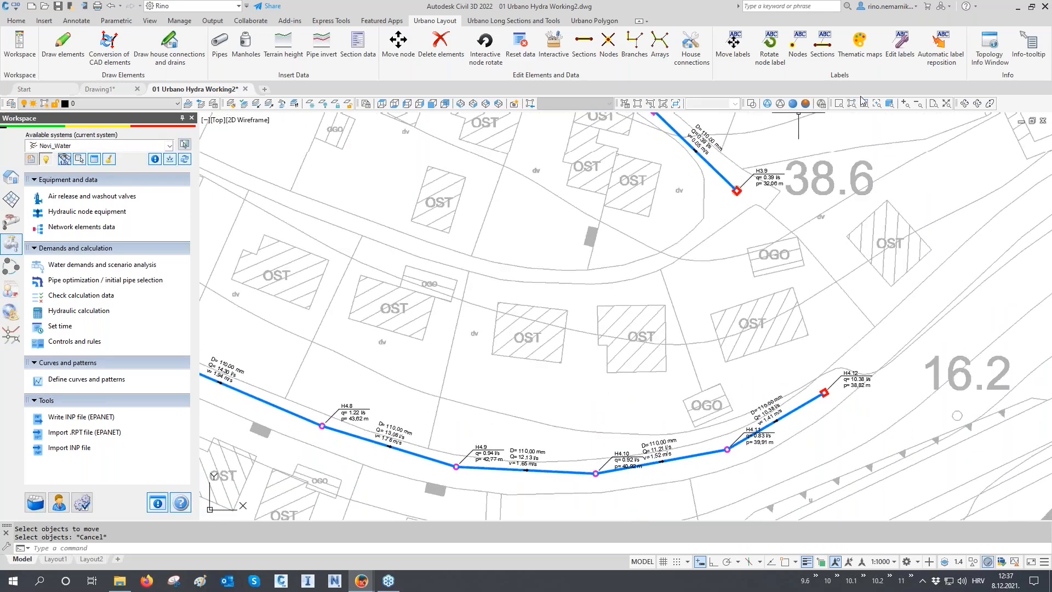
left_click(941, 55)
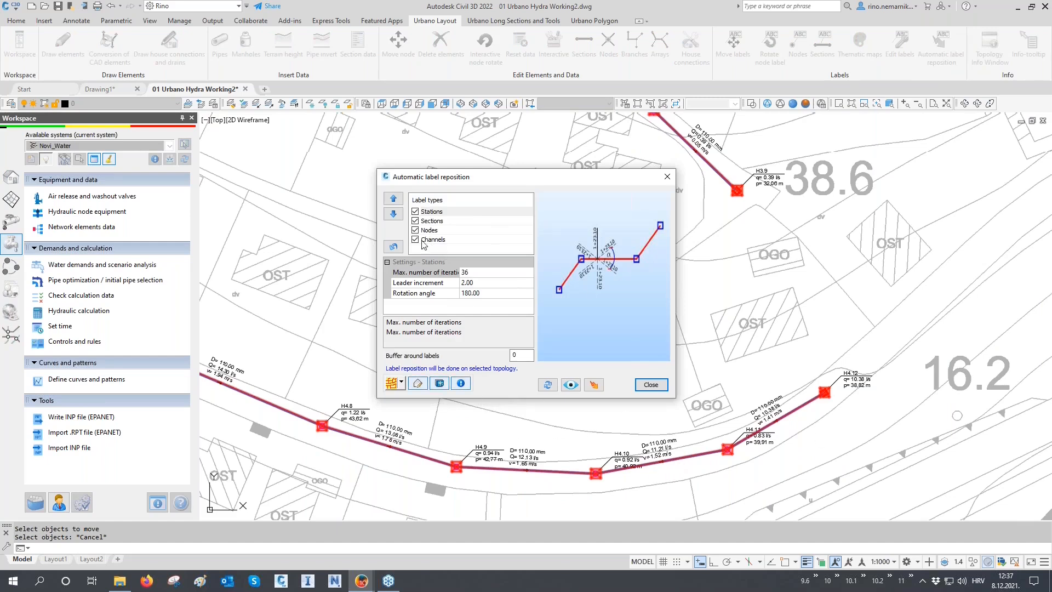
left_click(415, 240)
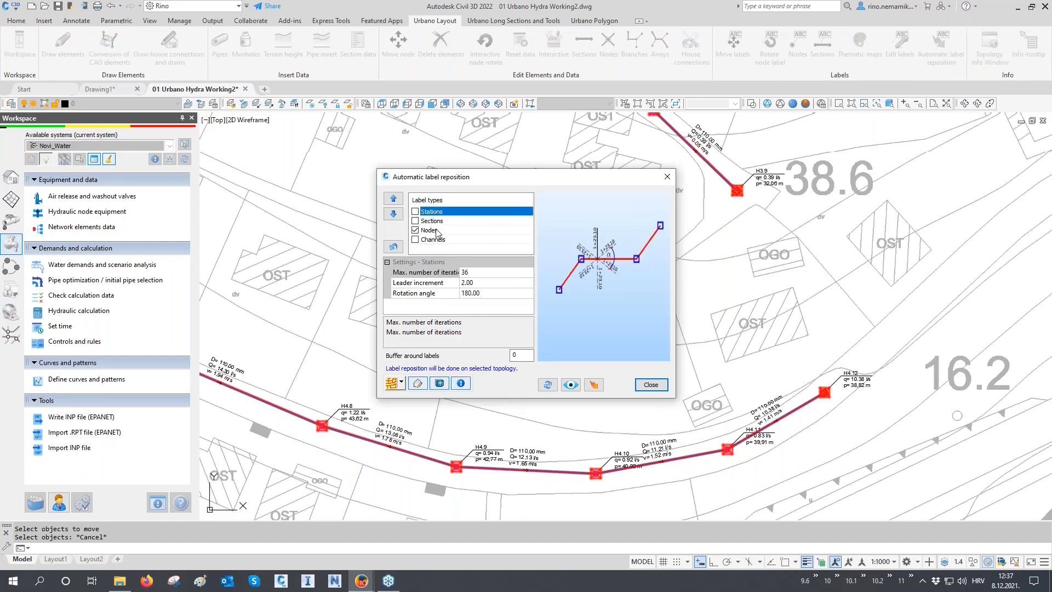
left_click(431, 231)
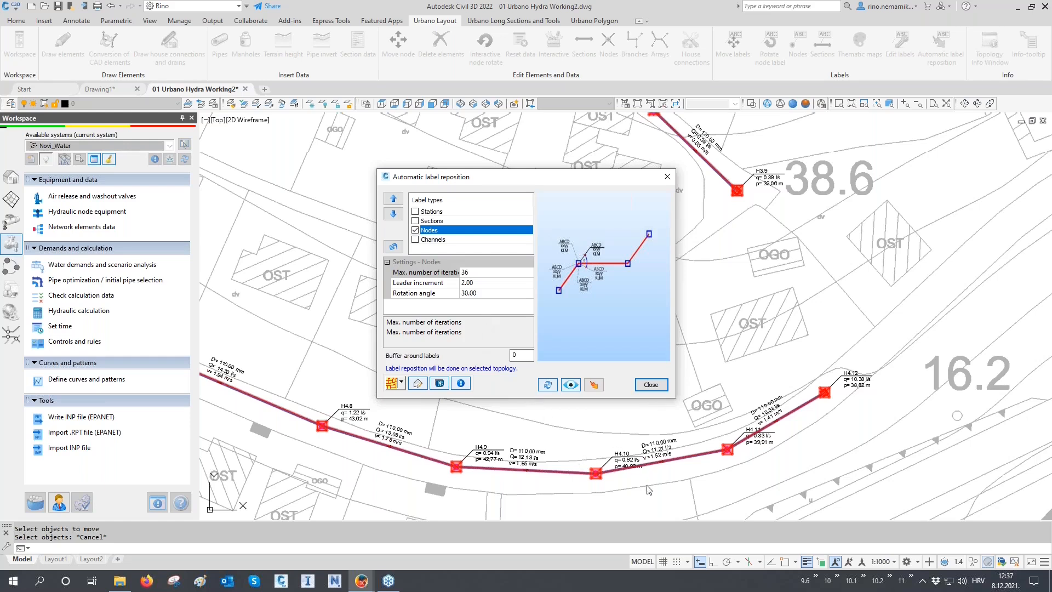
- Set the node label rotation angle to 22.5 and the leader increment to 1
left_click(424, 294)
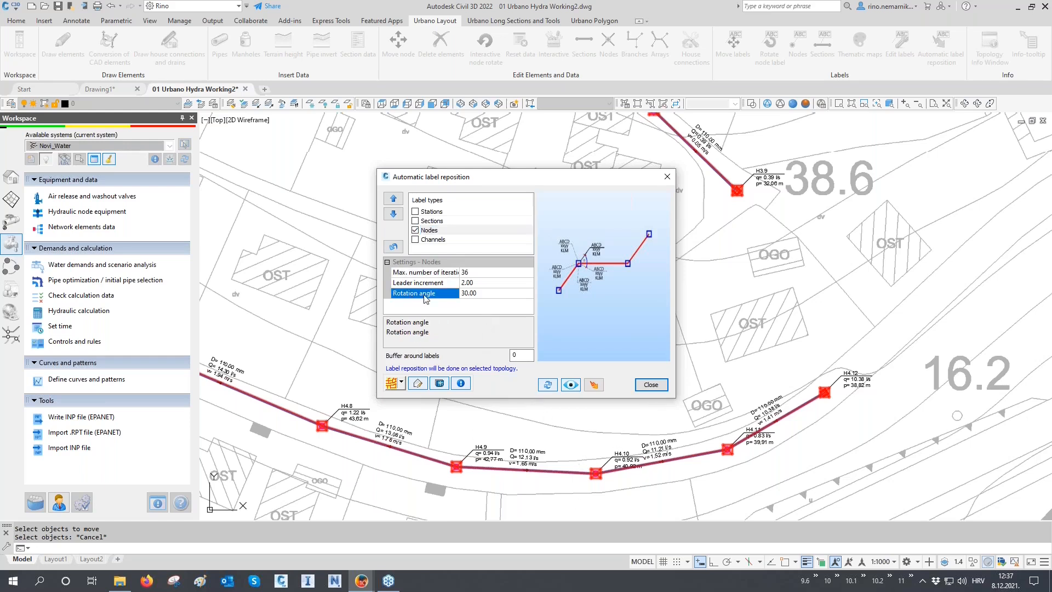
left_click_drag(478, 295, 431, 295)
left_click(474, 294)
type("22.5")
left_click(438, 282)
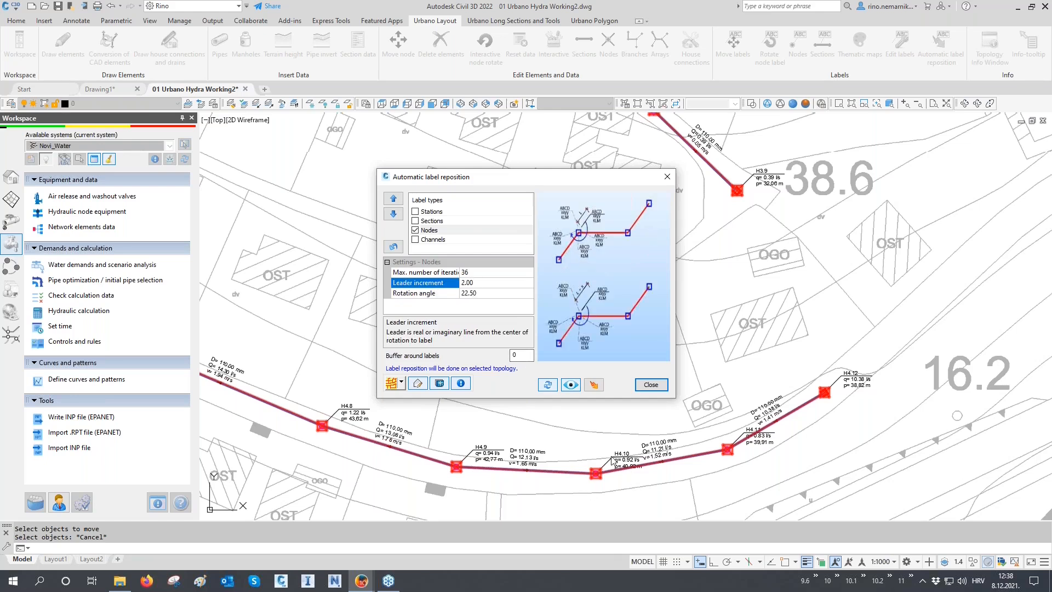
left_click(442, 283)
type("1")
- Set the maximum number of iterations to 2000 and the buffer around labels to 0.5
left_click(441, 272)
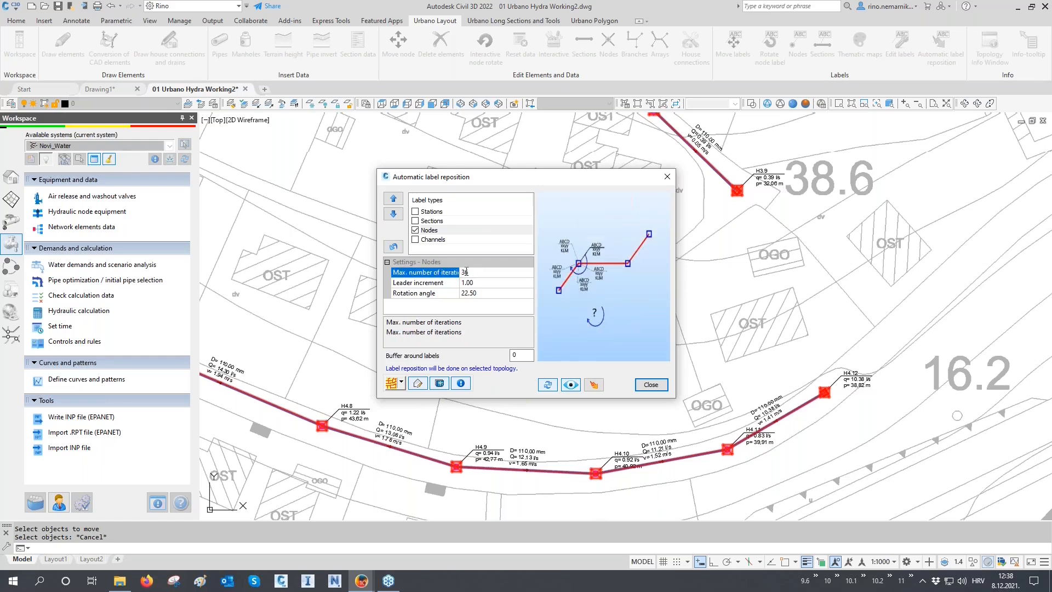
type("1000")
left_click_drag(478, 273, 453, 273)
type("2")
left_click(525, 354)
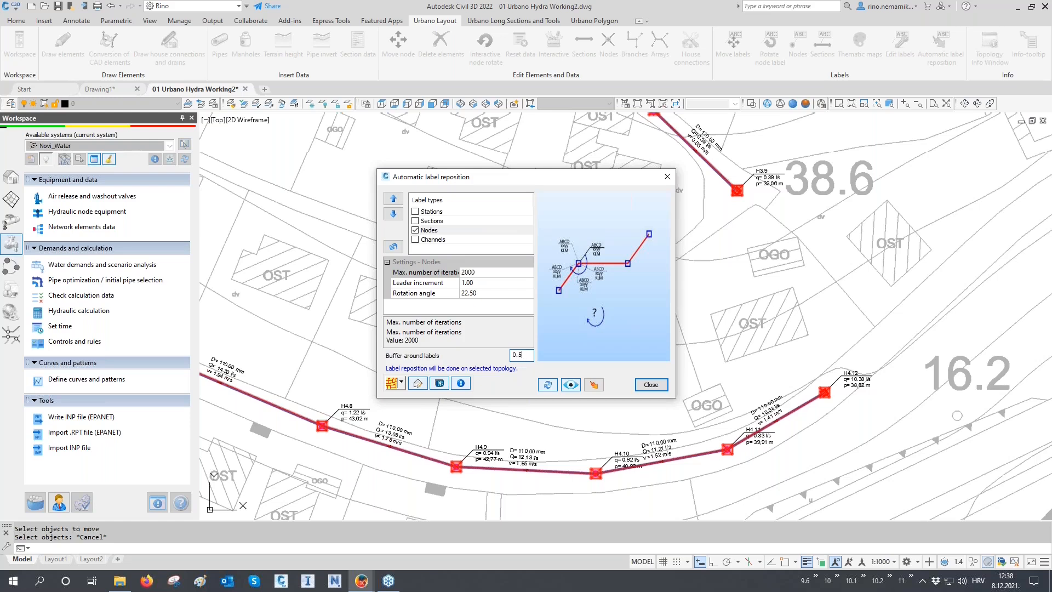
- Select the network topology, run the automatic node label reposition on it, and close the dialog
left_click(391, 383)
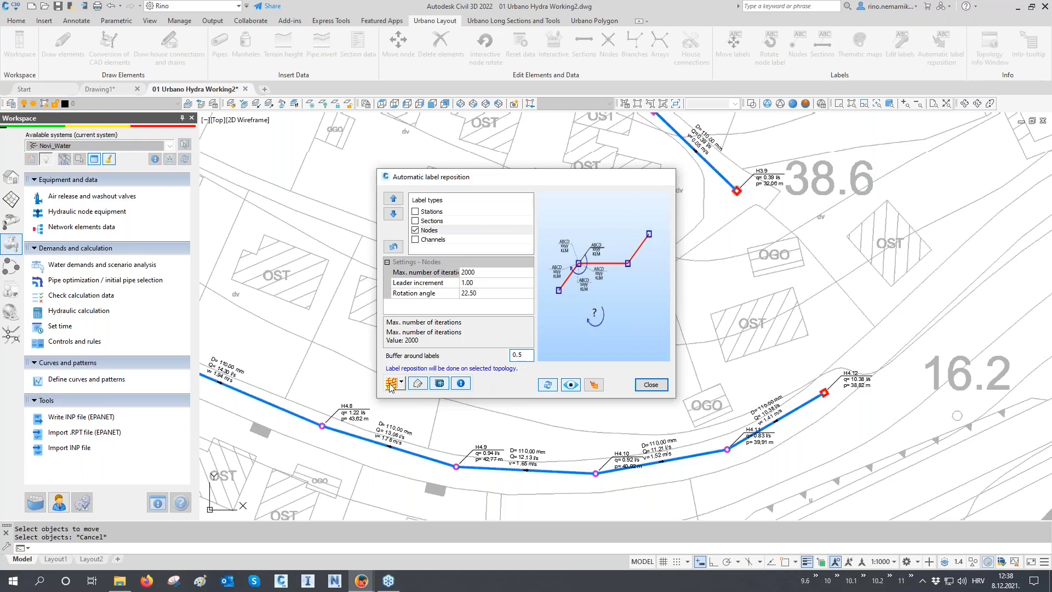
left_click(592, 384)
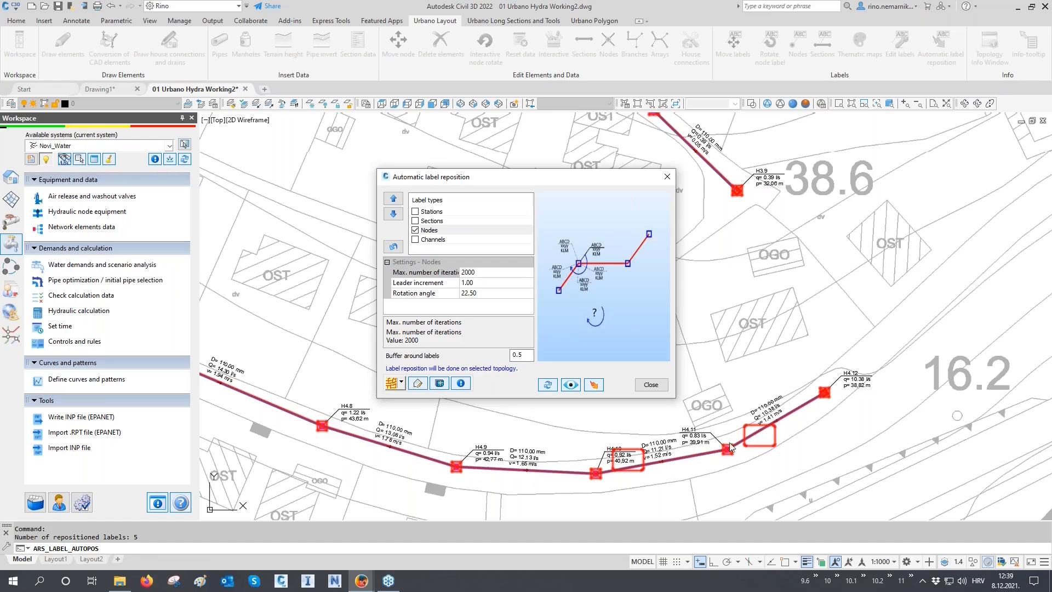
left_click(650, 384)
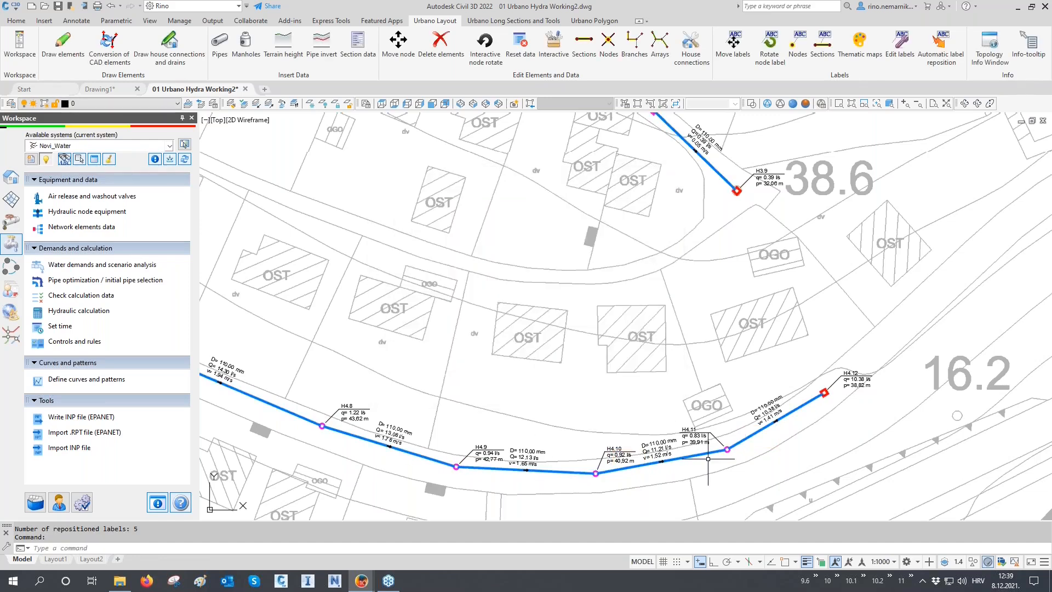
- Examine the repositioned node labels around H4.10 and H4.11 and view the entire network beside its longitudinal sections
scroll(708, 458, "up", 3)
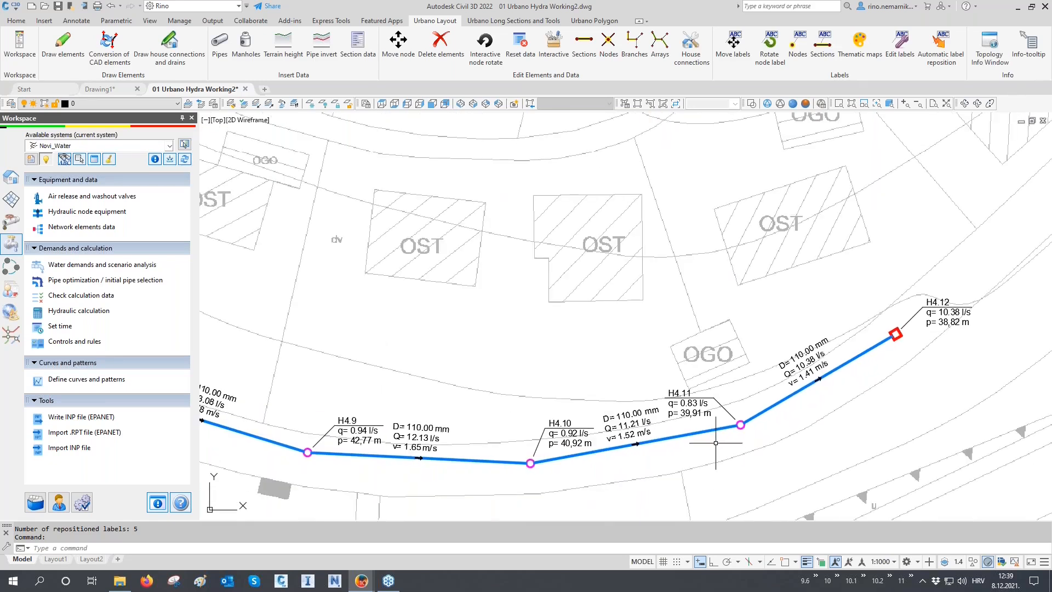
scroll(715, 443, "down", 6)
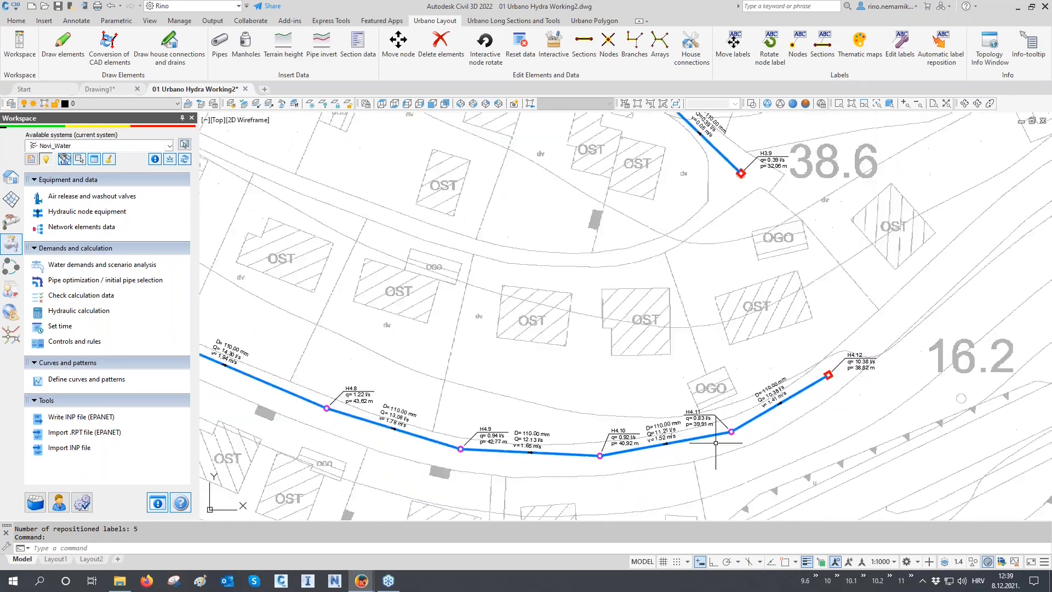
middle_click_drag(507, 300, 605, 444)
middle_click_drag(325, 307, 472, 418)
scroll(503, 417, "down", 2)
scroll(495, 418, "down", 1)
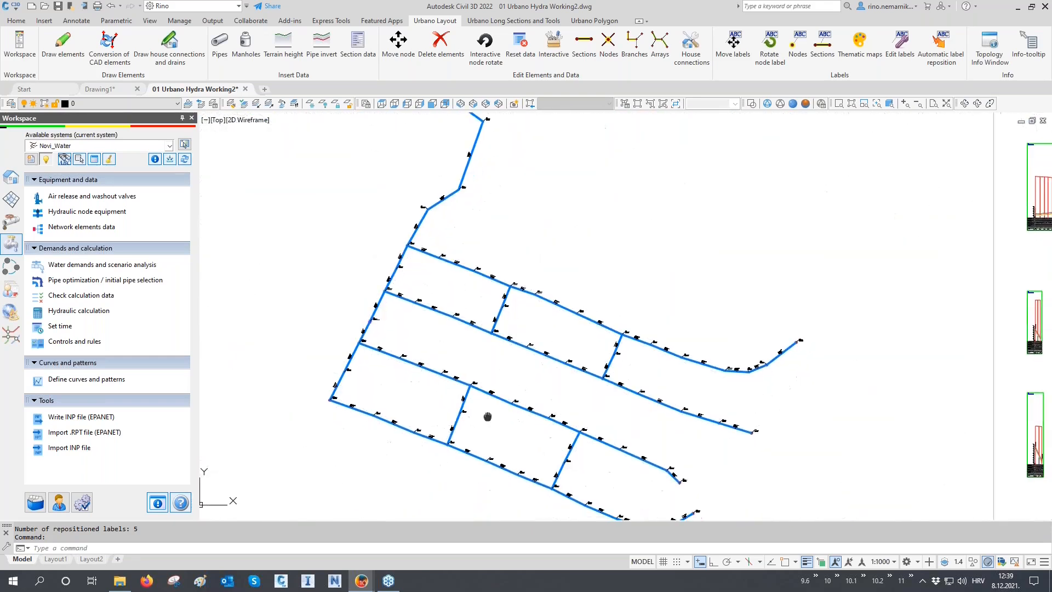
key("Escape")
key("Escape")
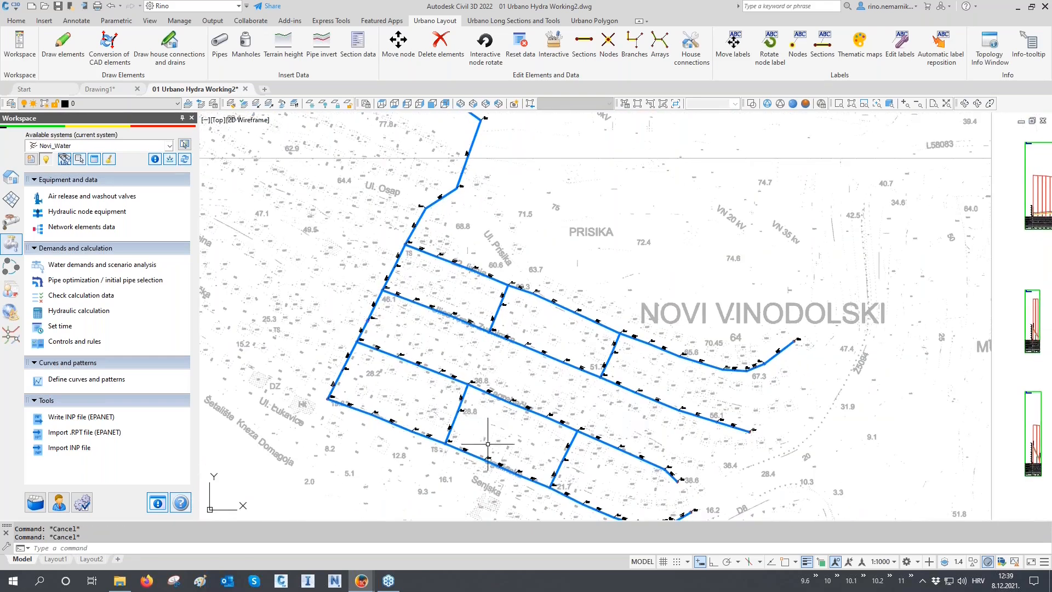
scroll(488, 448, "down", 2)
middle_click_drag(499, 385, 438, 387)
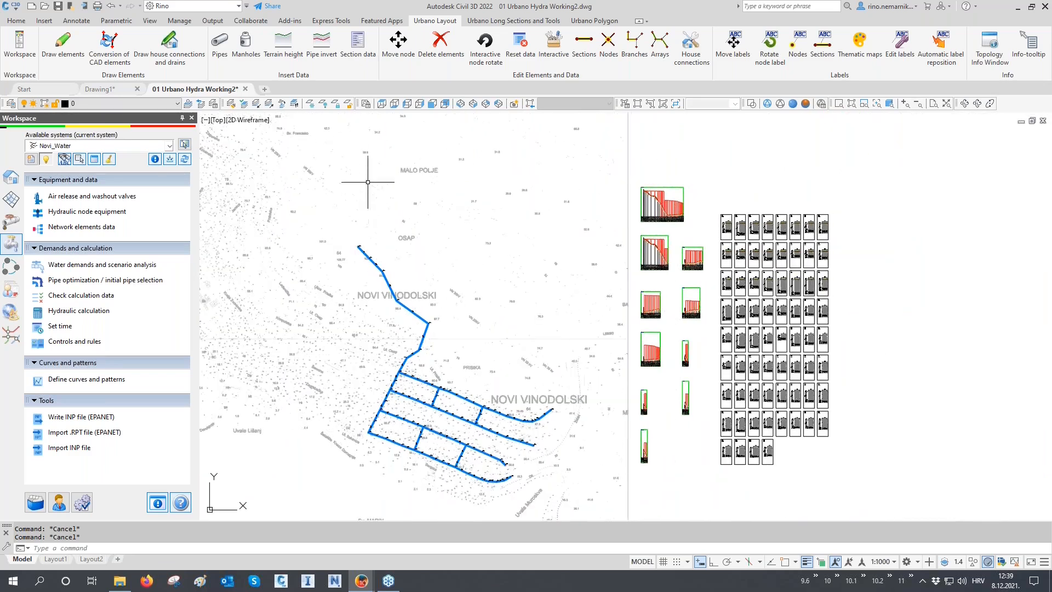
- Turn on the 2_Pressure_pipeline layer and save the drawing
left_click(214, 104)
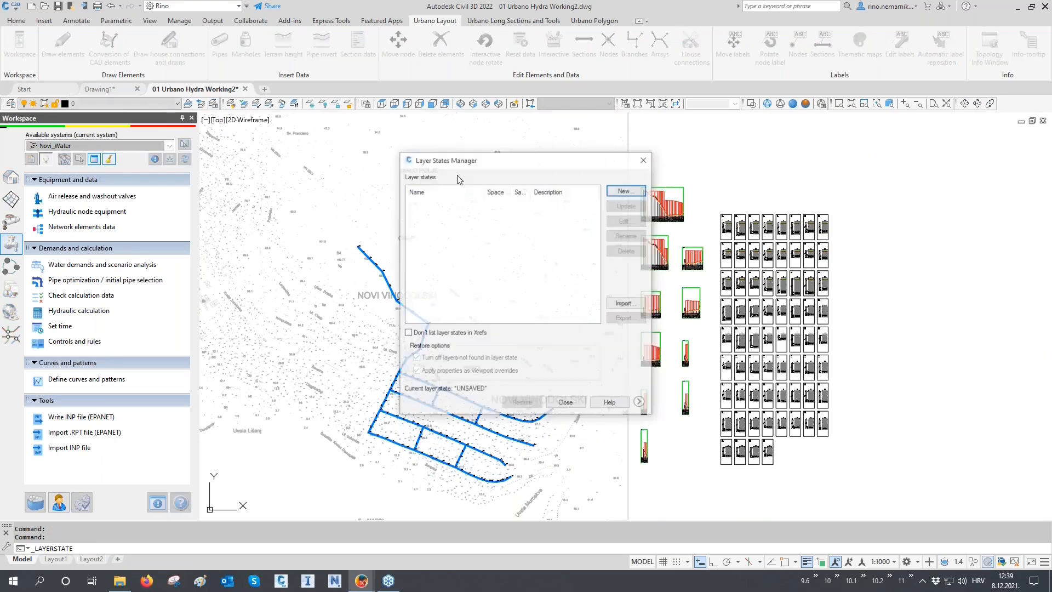
left_click(643, 160)
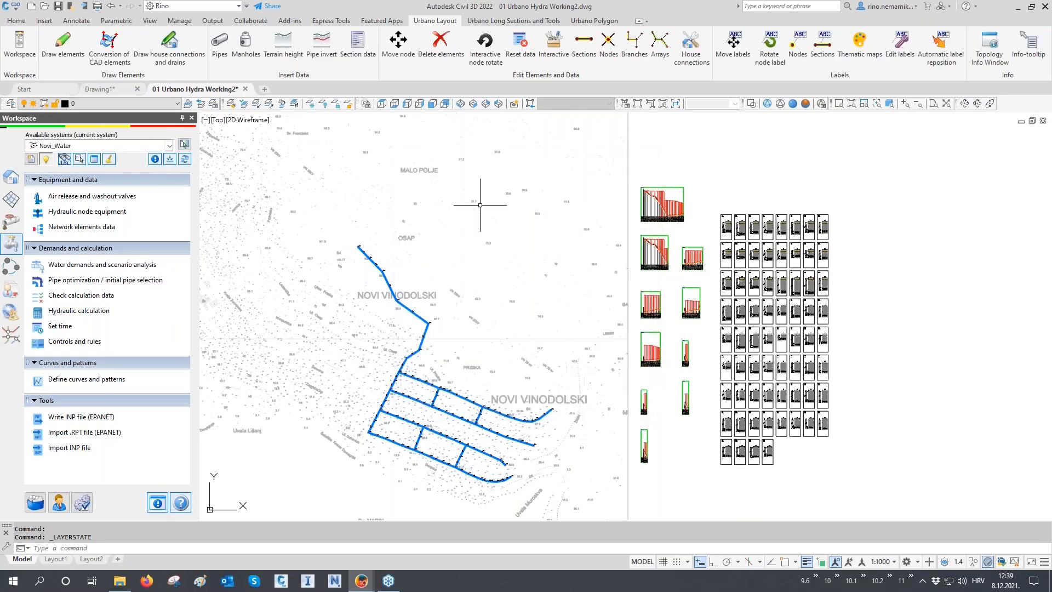
type("la")
key("Return")
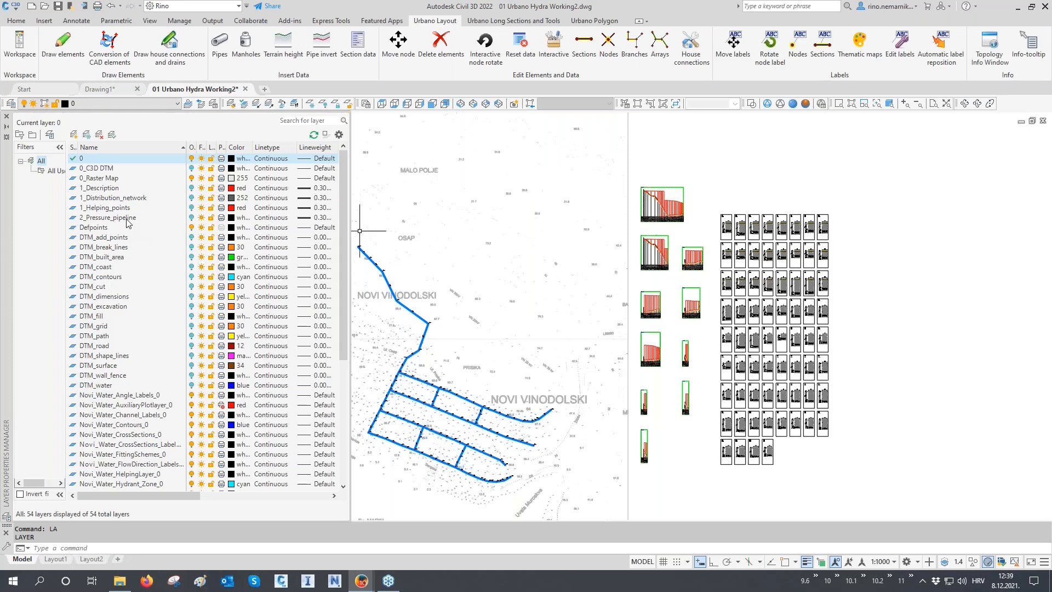
left_click(115, 218)
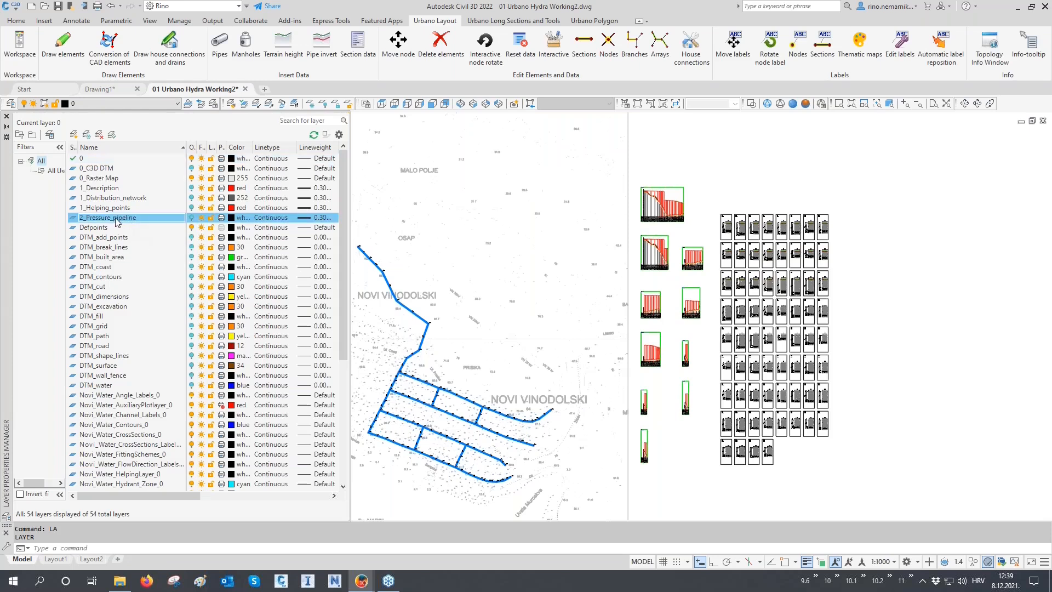
left_click(192, 218)
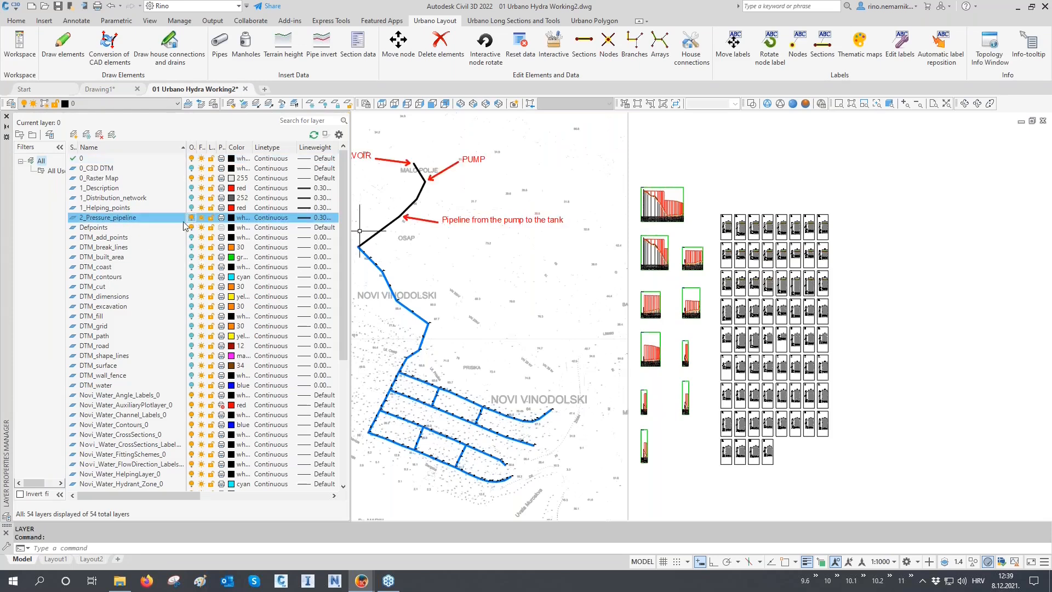
left_click(7, 117)
key("ctrl+s")
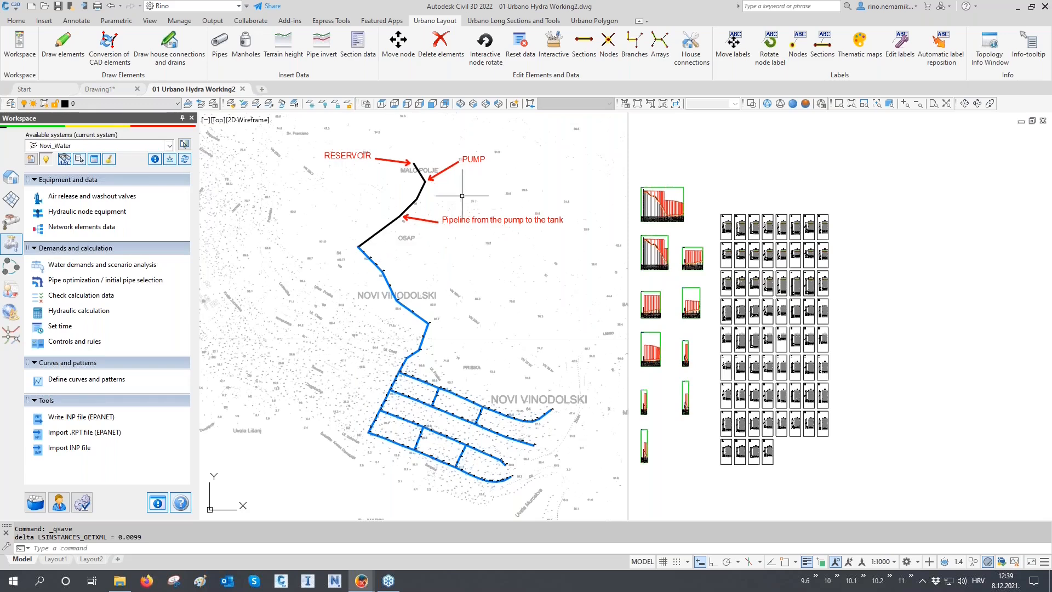
- Start converting CAD elements for the pressure pipeline, with node labels 5 Name Demand Pressure-W and section labels 4 Diameter Flow Velocity-W
scroll(379, 145, "up", 4)
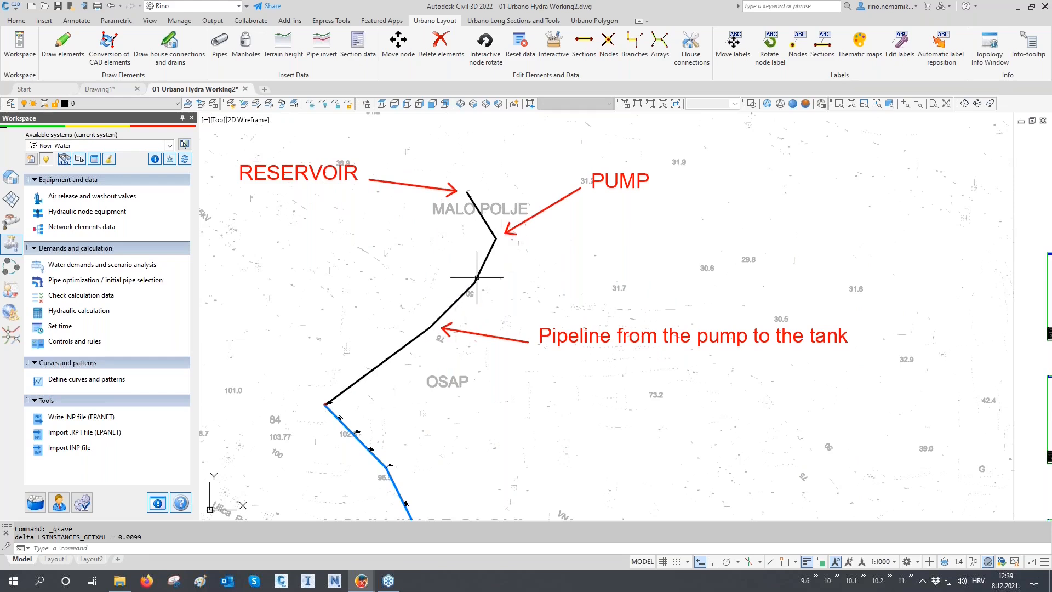
scroll(477, 269, "down", 2)
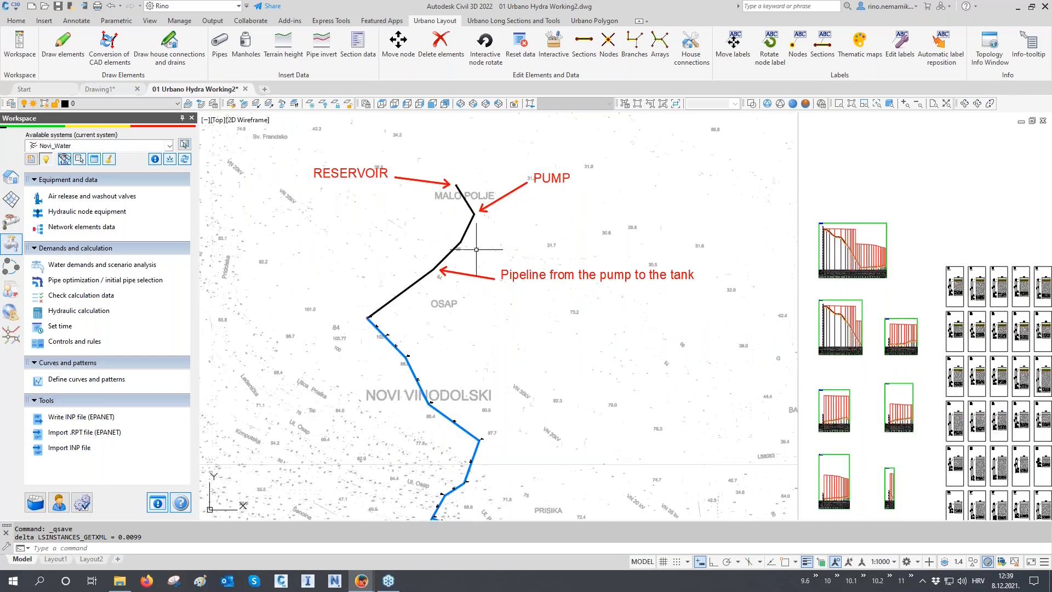
left_click(471, 246)
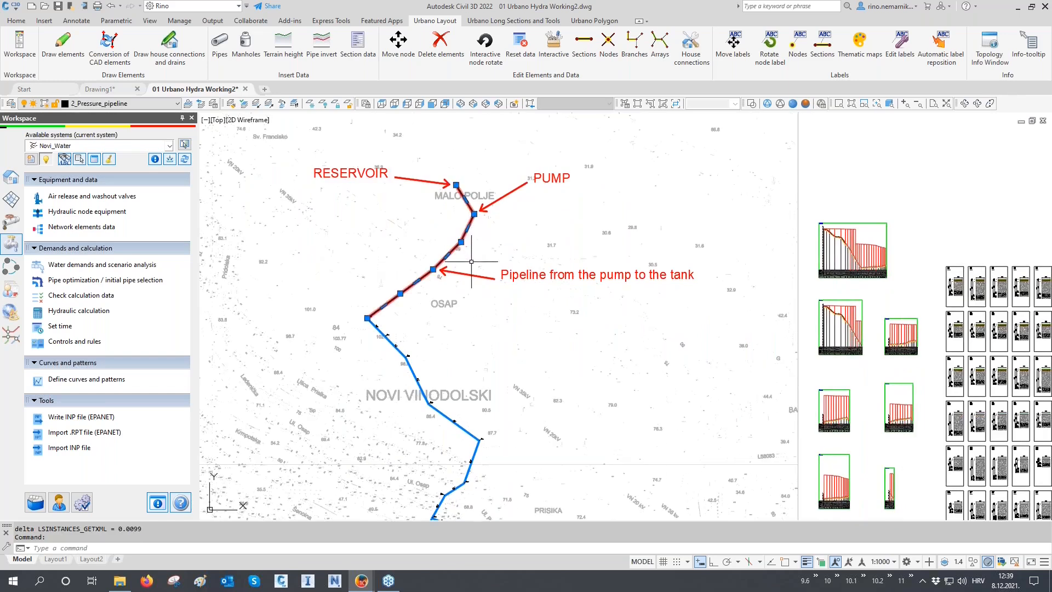
key("Escape")
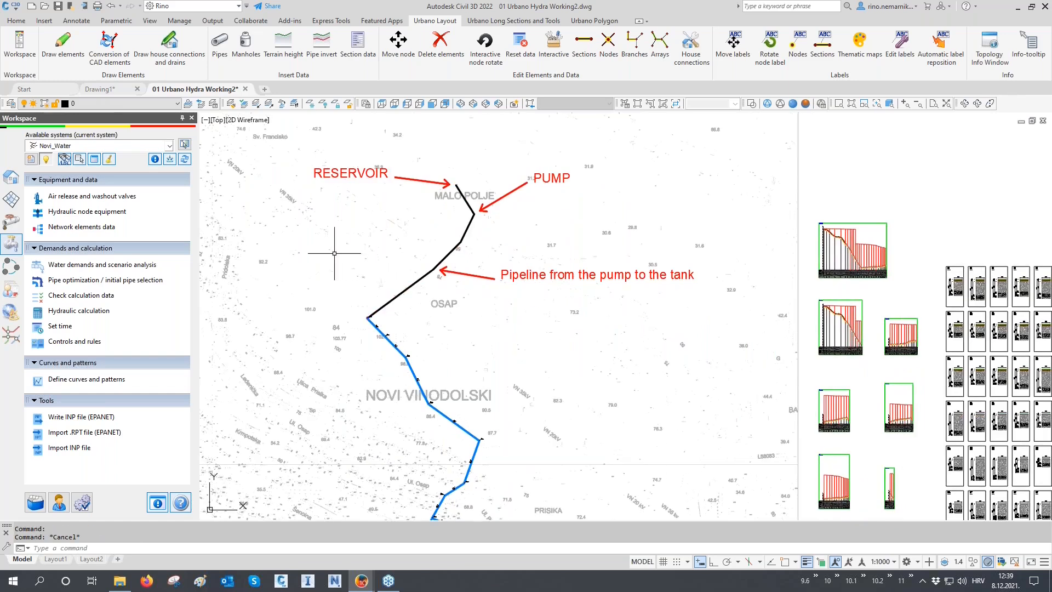
left_click(109, 60)
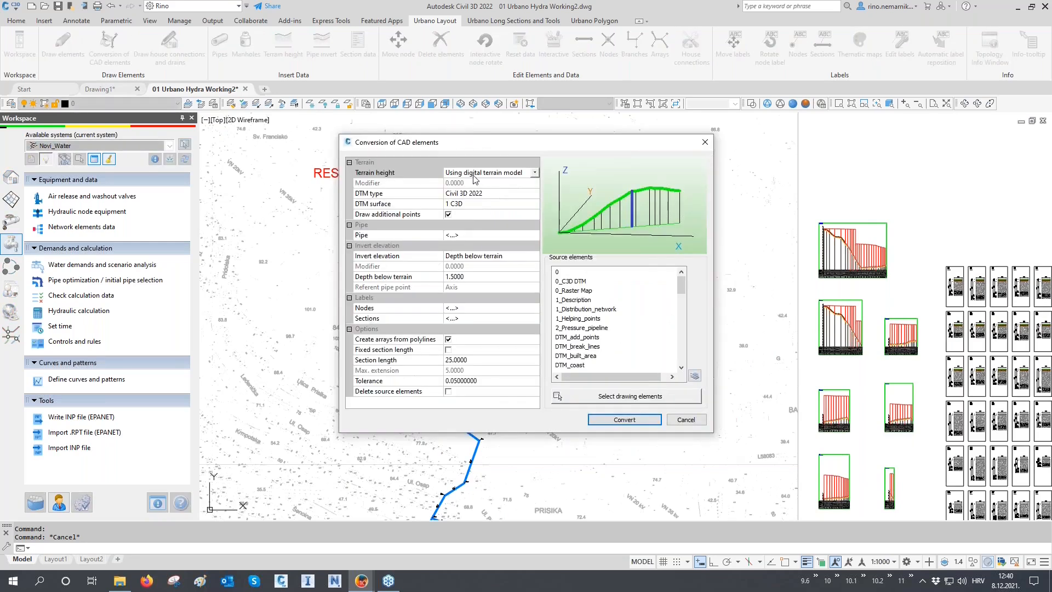
left_click(457, 278)
left_click(457, 288)
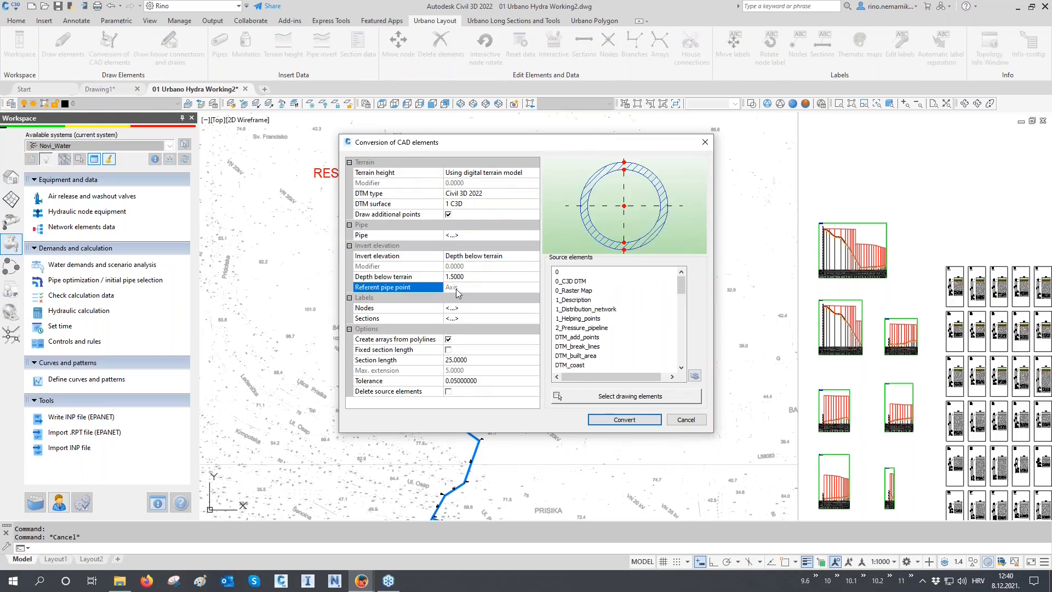
left_click(457, 308)
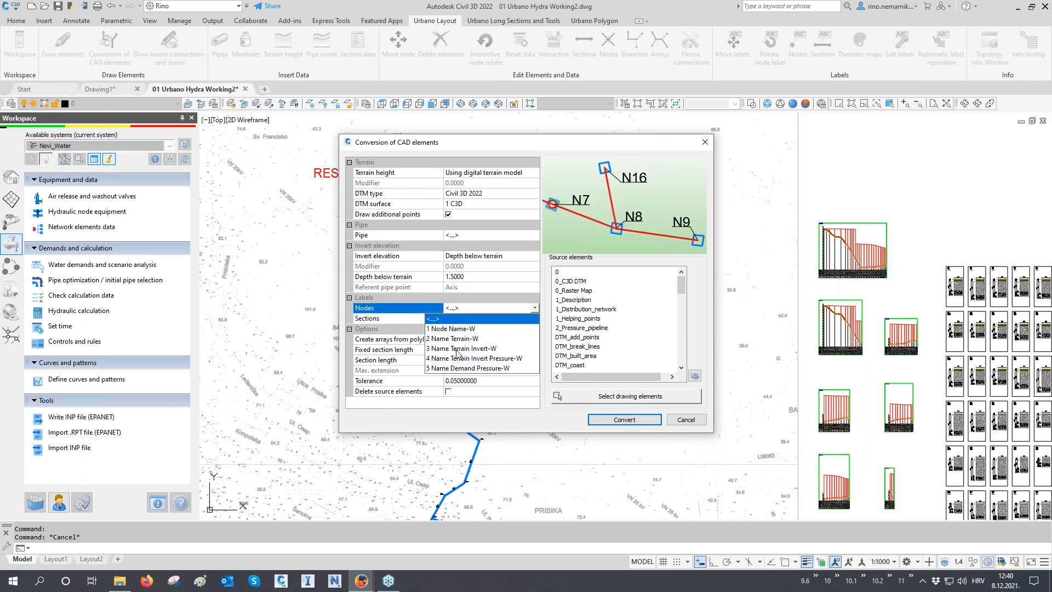
left_click(458, 368)
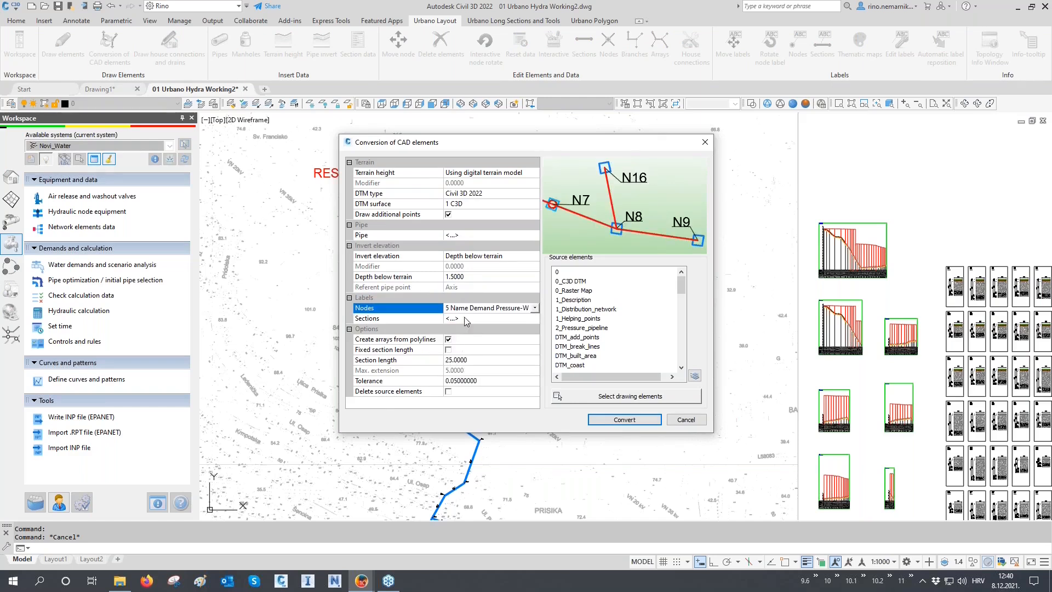
left_click(464, 316)
left_click(465, 371)
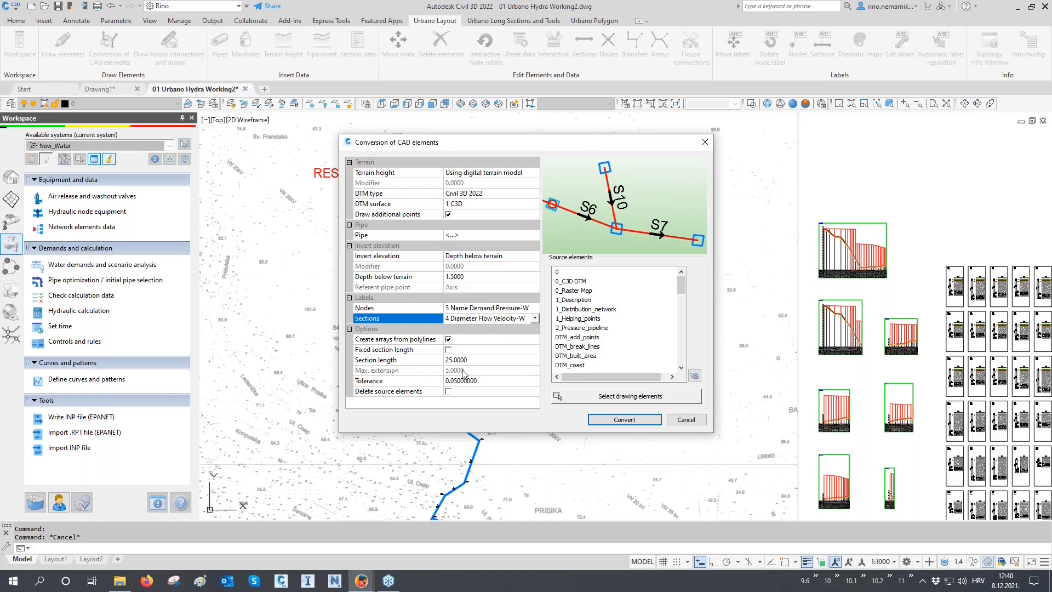
- Pick the pipeline polyline from the reservoir through the pump to the tank as source element and convert it
left_click(585, 401)
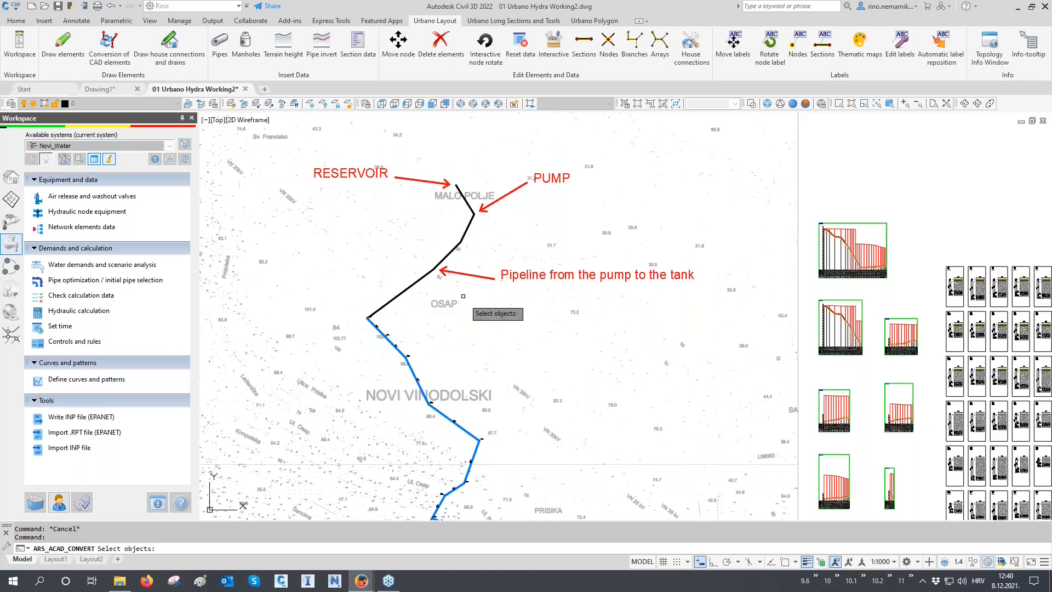
left_click(455, 248)
key("Return")
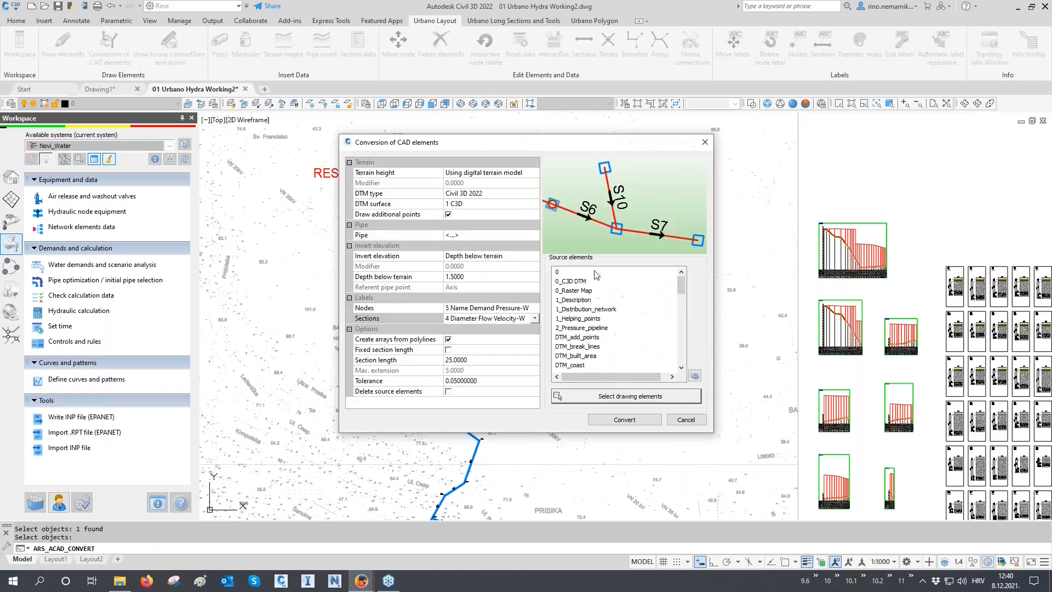
left_click(619, 402)
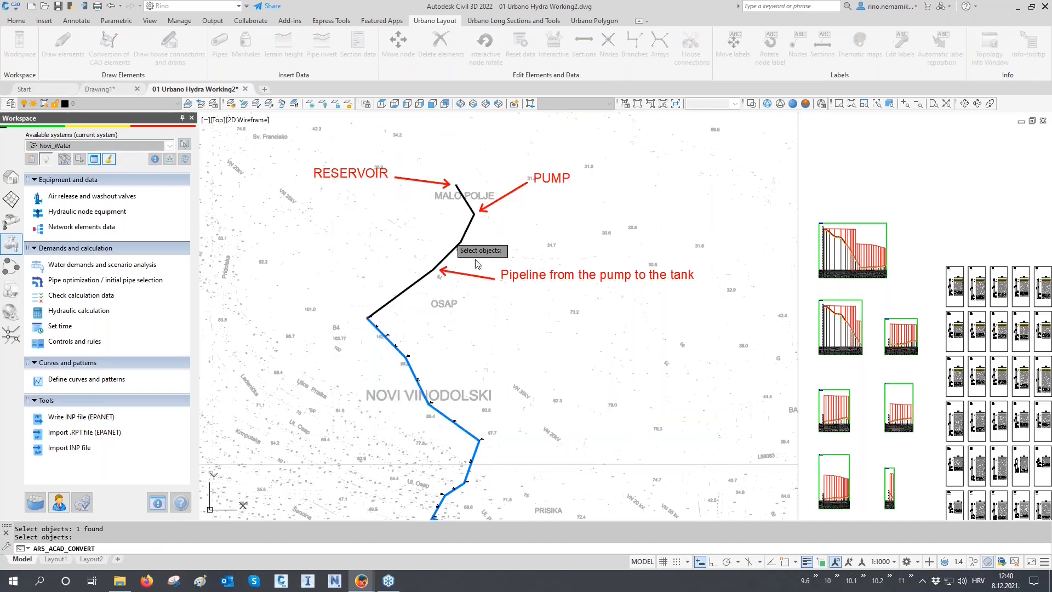
key("Return")
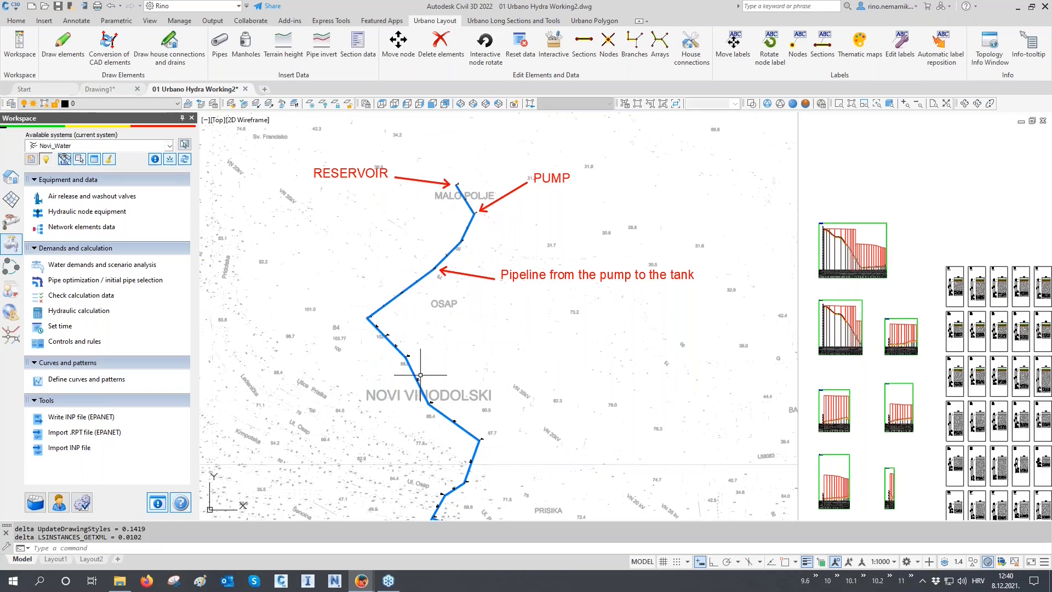
- Start drawing a longitudinal section with the 1 Water 1000/100 cm definition
left_click(11, 177)
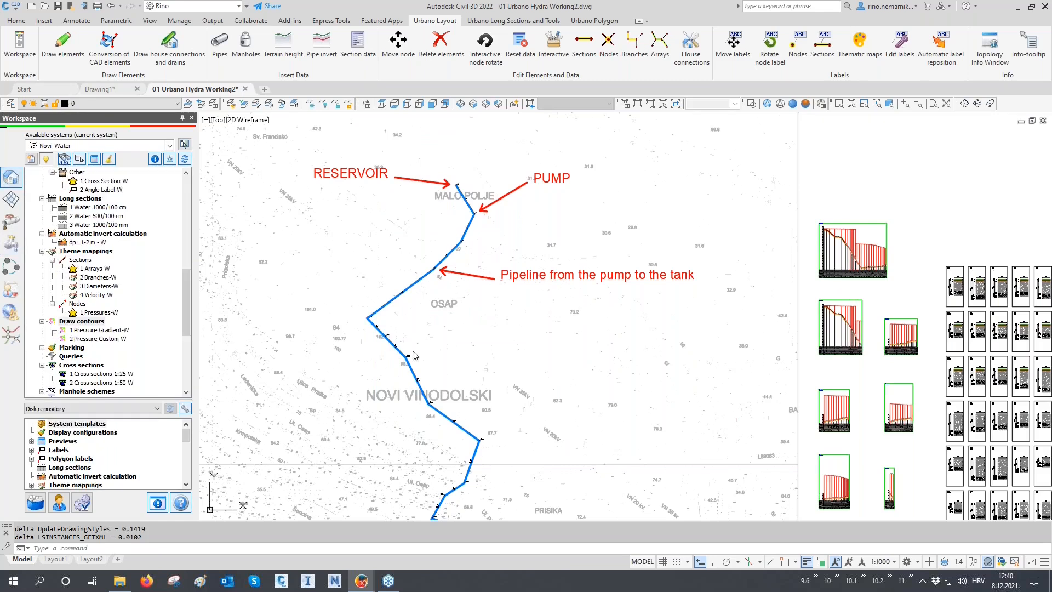
scroll(107, 277, "down", 1)
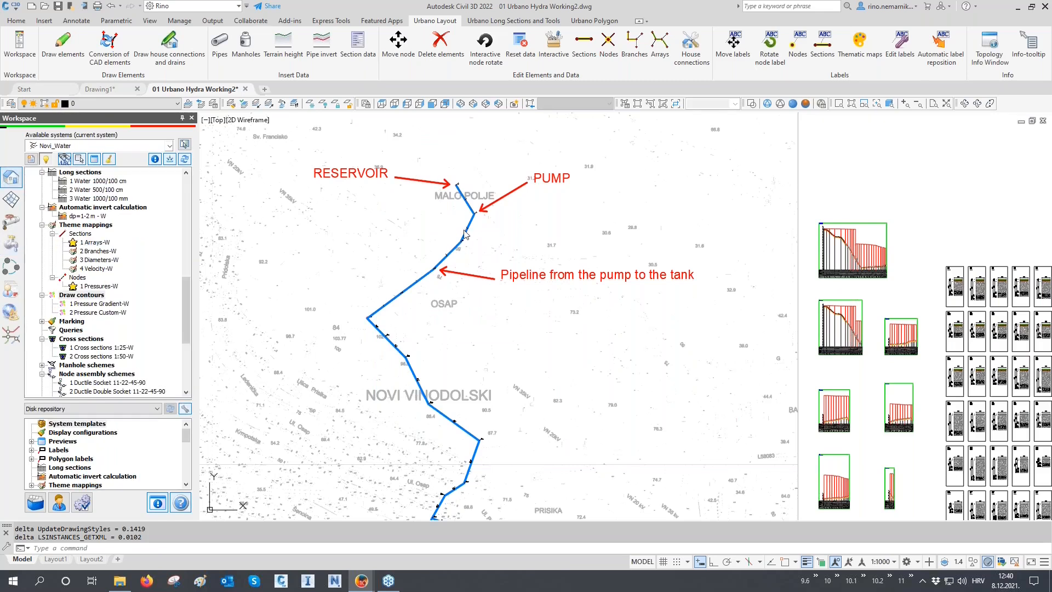
scroll(111, 280, "down", 3)
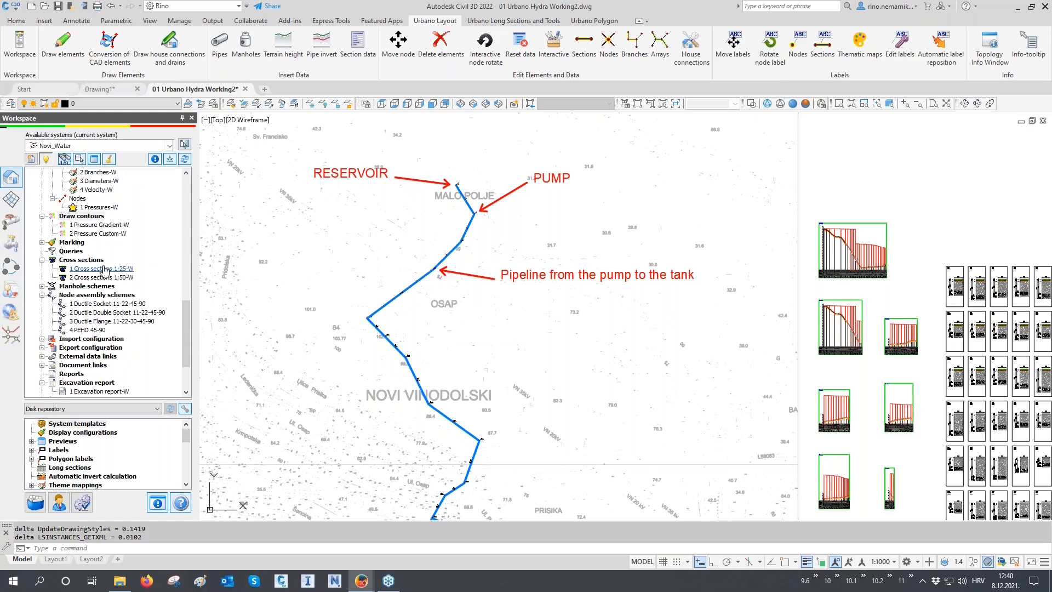
scroll(104, 268, "up", 4)
left_click(92, 208)
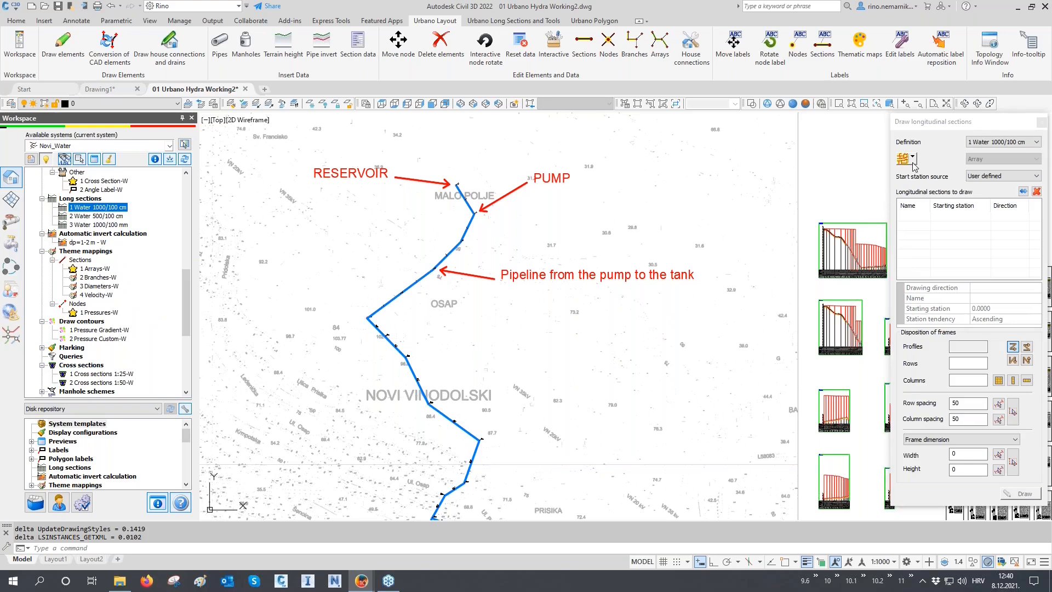
- Choose the section route node to node, from the reservoir node through A1.14 to end node H4.12
left_click(911, 157)
left_click(934, 203)
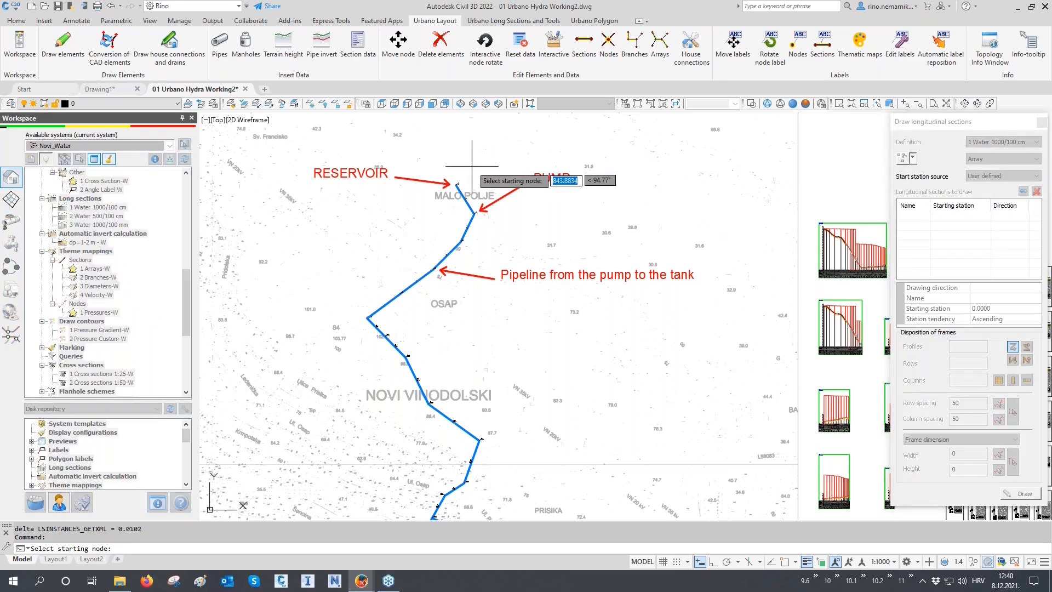
left_click(456, 185)
scroll(460, 184, "down", 4)
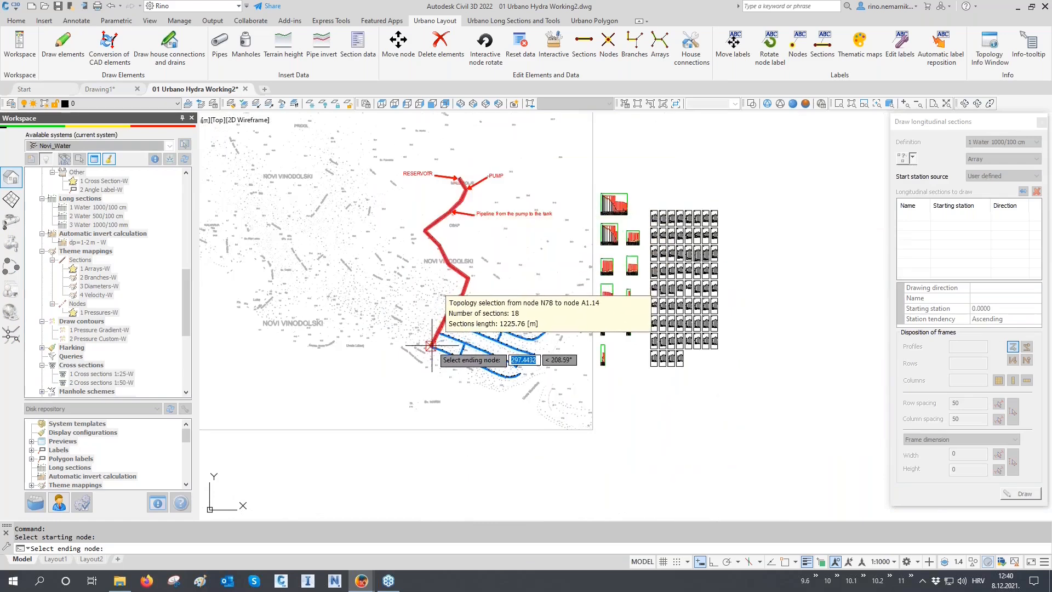
left_click(501, 375)
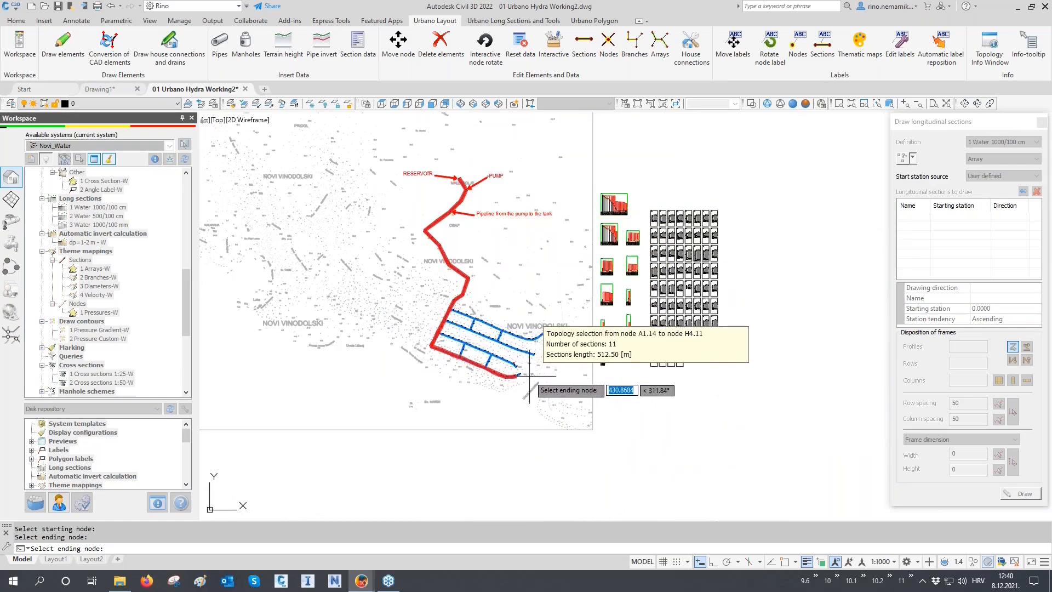
scroll(520, 377, "up", 4)
left_click(525, 376)
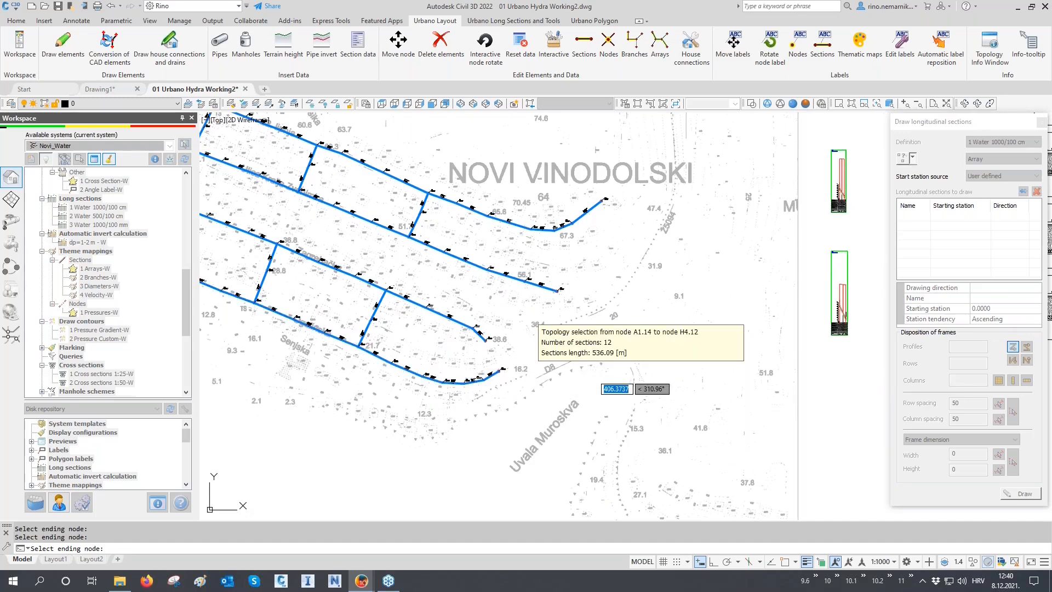
- Draw the longitudinal section with its insertion point 50 units directly above the corner of the uppermost existing section
left_click(1021, 494)
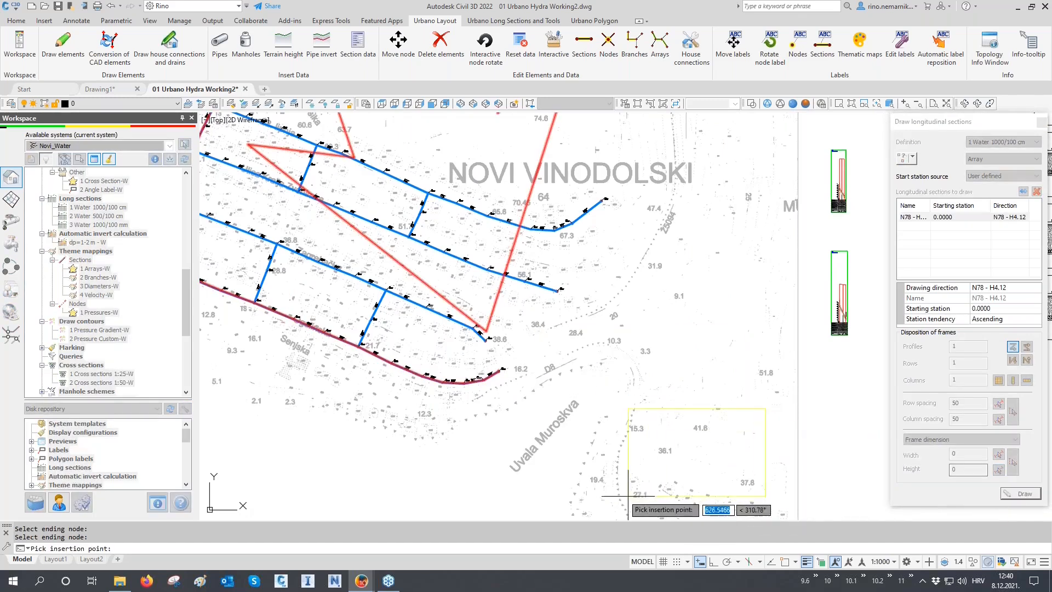
scroll(603, 493, "down", 3)
scroll(665, 306, "down", 2)
scroll(674, 298, "up", 8)
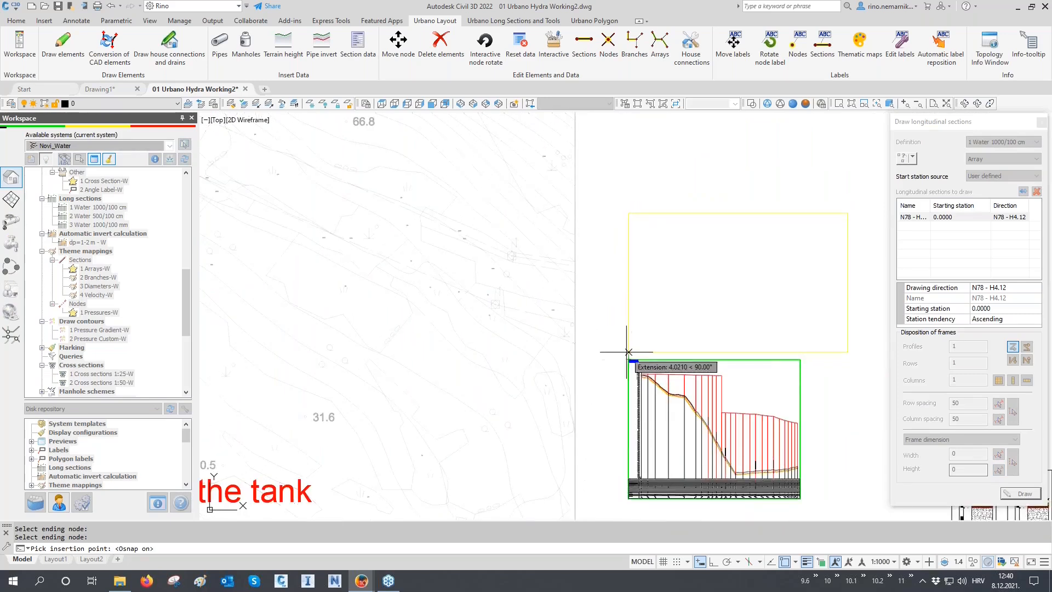
type("5")
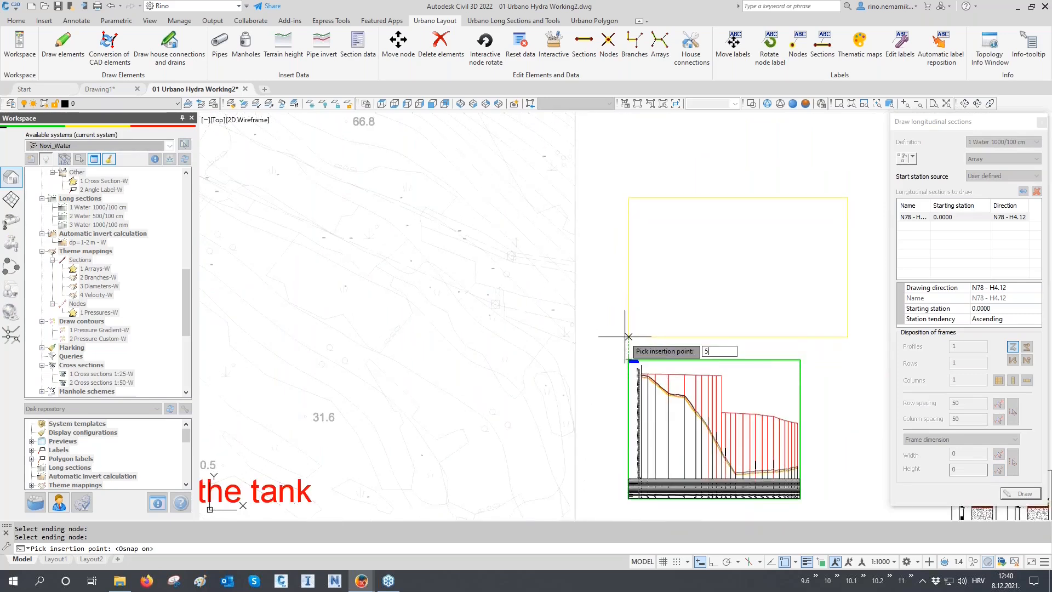
key("Return")
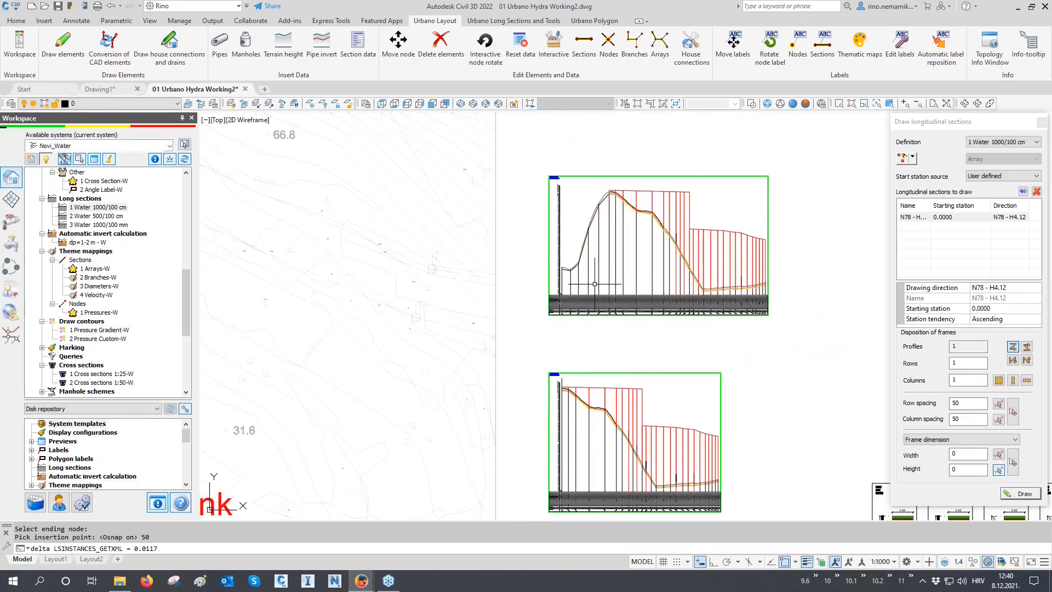
- Examine the new longitudinal section from the reservoir and pump up to the tank, including the pipe and trench detail at the tank
scroll(594, 283, "up", 5)
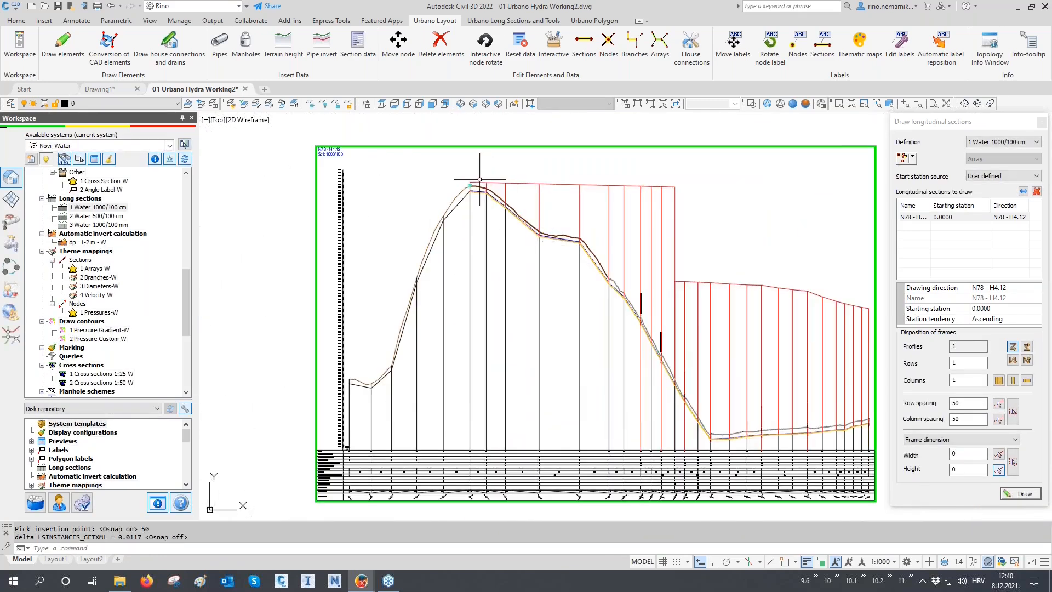
scroll(479, 179, "up", 3)
scroll(467, 192, "down", 3)
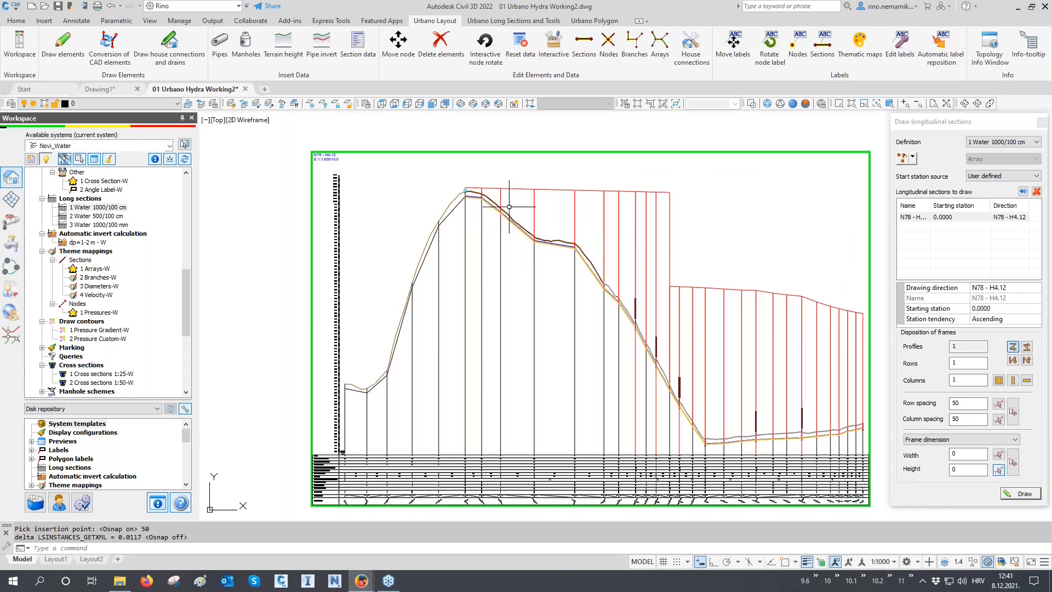
scroll(353, 389, "up", 2)
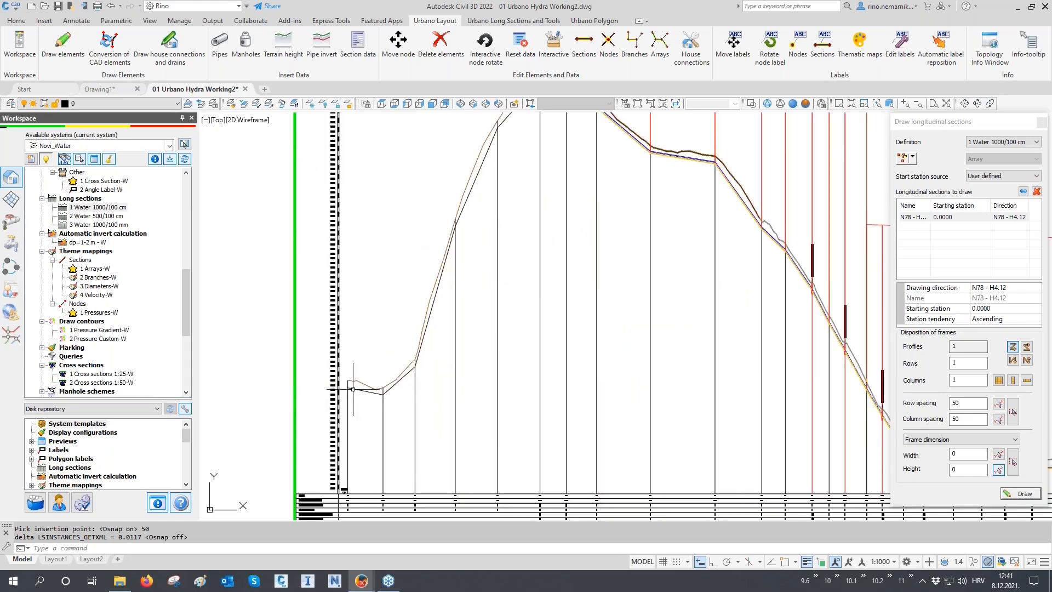
middle_click_drag(455, 232, 447, 289)
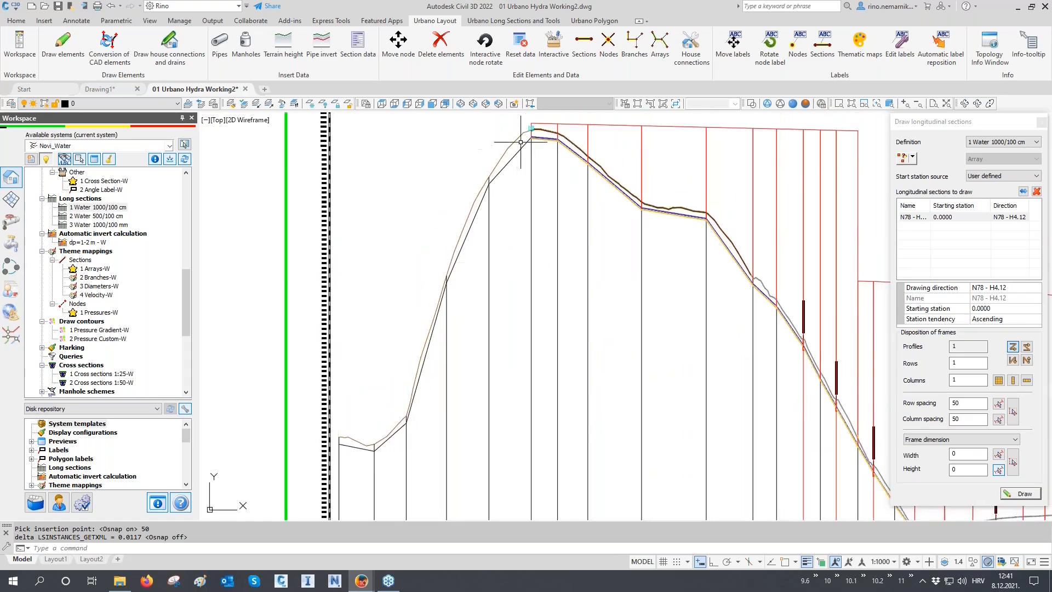
scroll(362, 455, "up", 2)
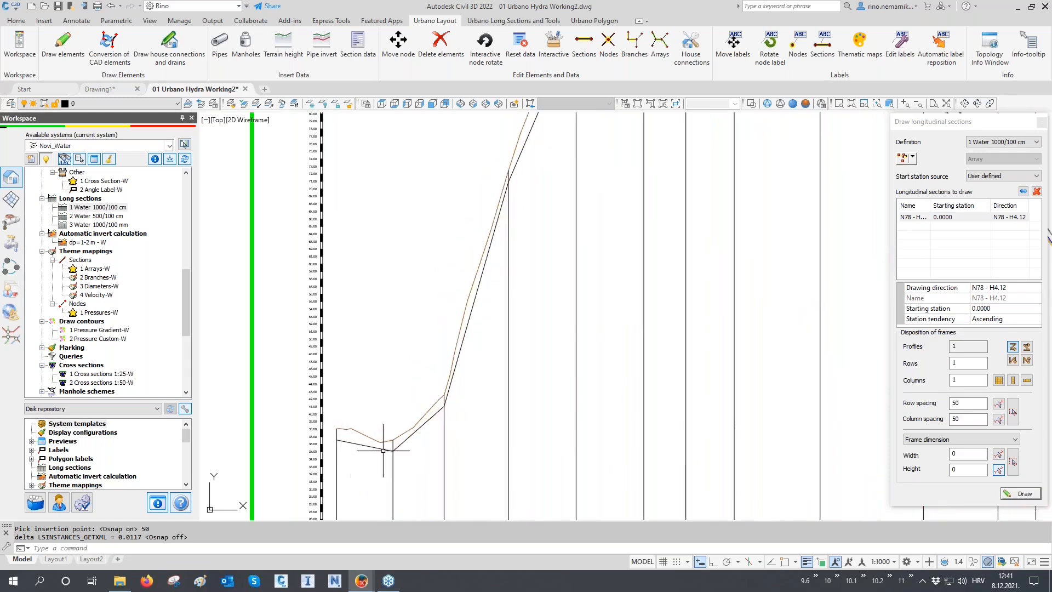
scroll(383, 451, "down", 2)
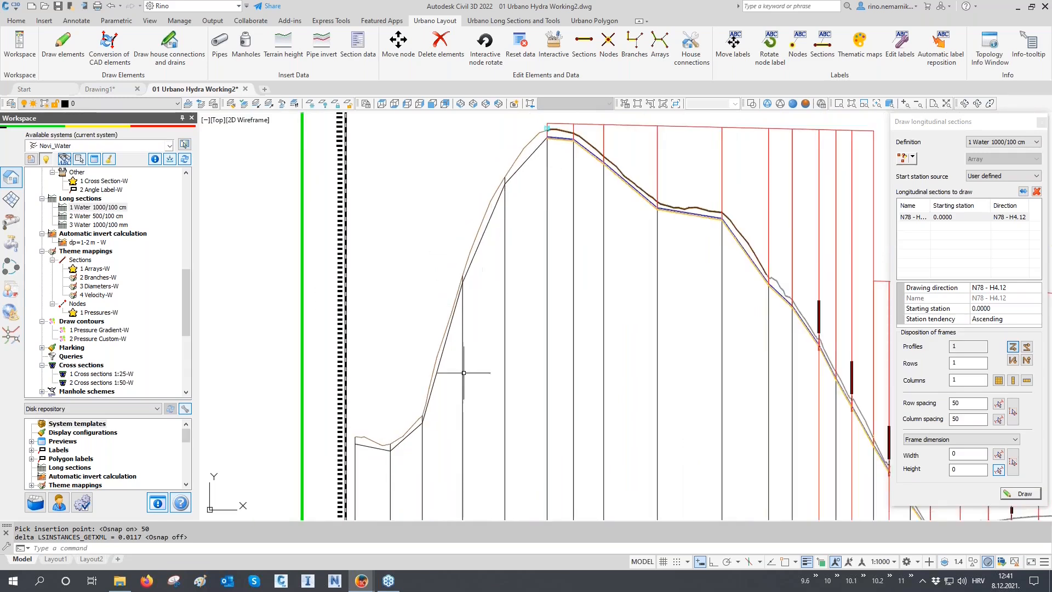
middle_click_drag(500, 212, 469, 323)
scroll(515, 240, "up", 6)
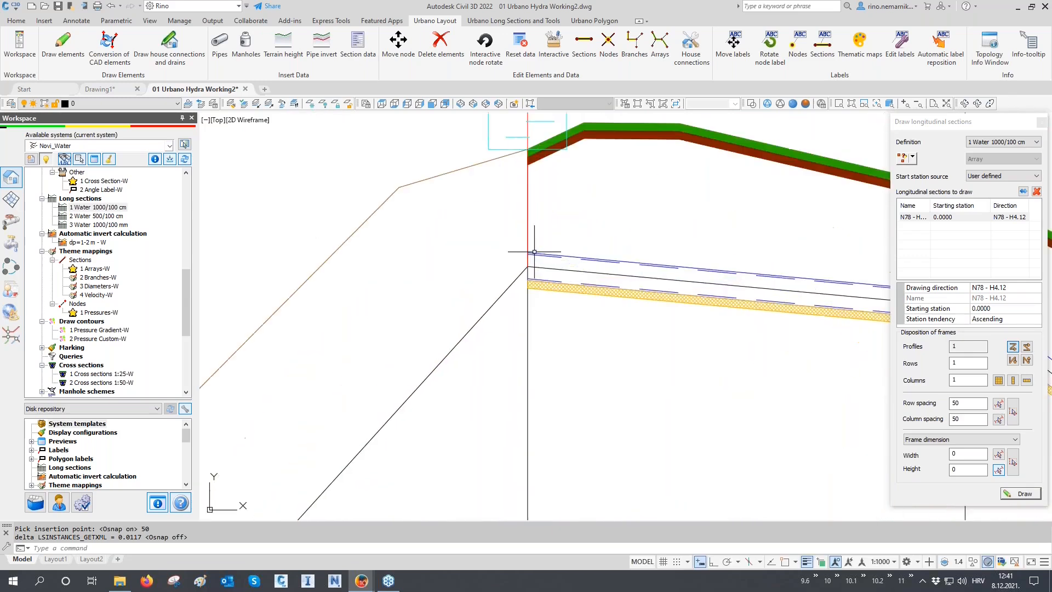
scroll(624, 230, "down", 3)
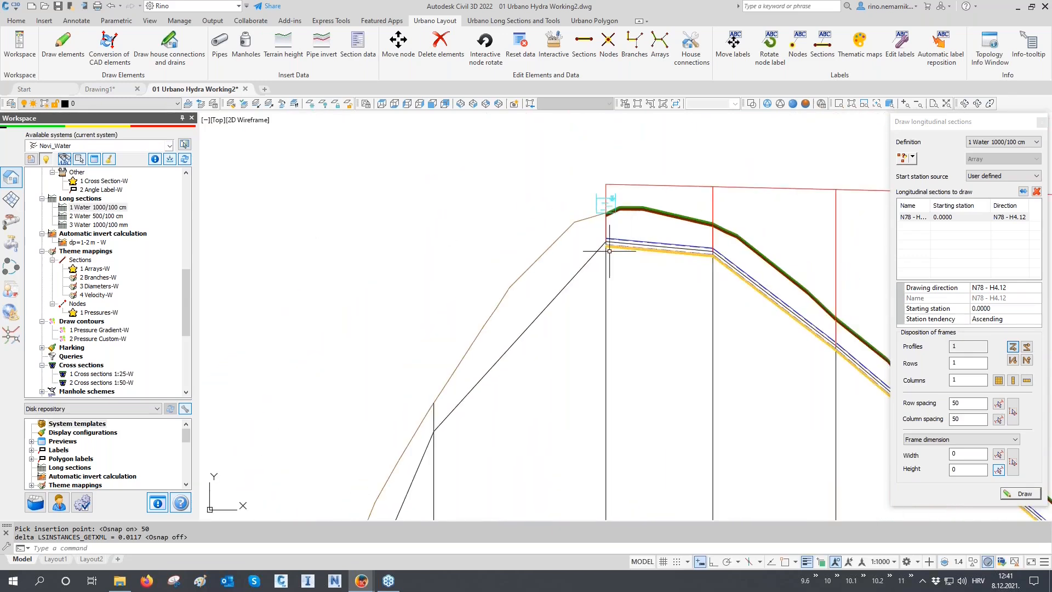
scroll(602, 246, "down", 10)
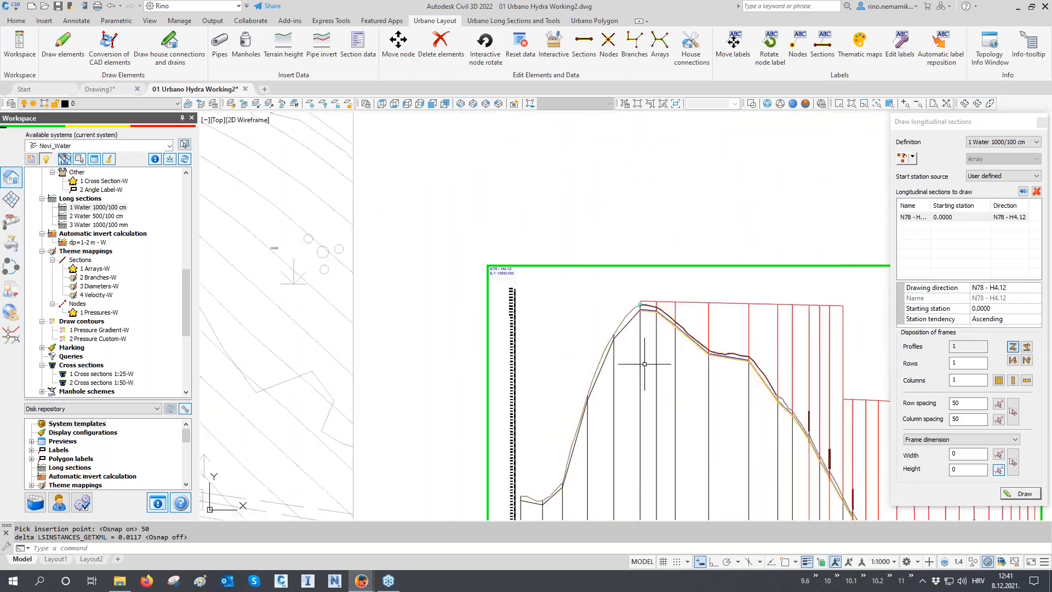
- Close the longitudinal section drawing and start setting pipes for the array of the new pressure pipeline that ends at node A1.1
scroll(343, 486, "up", 10)
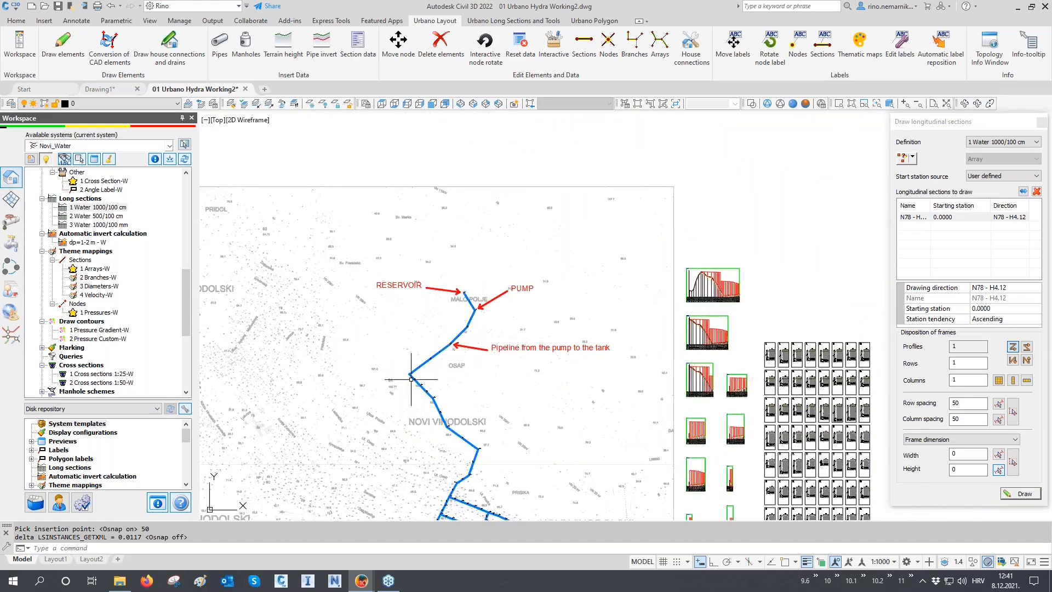
scroll(427, 353, "up", 5)
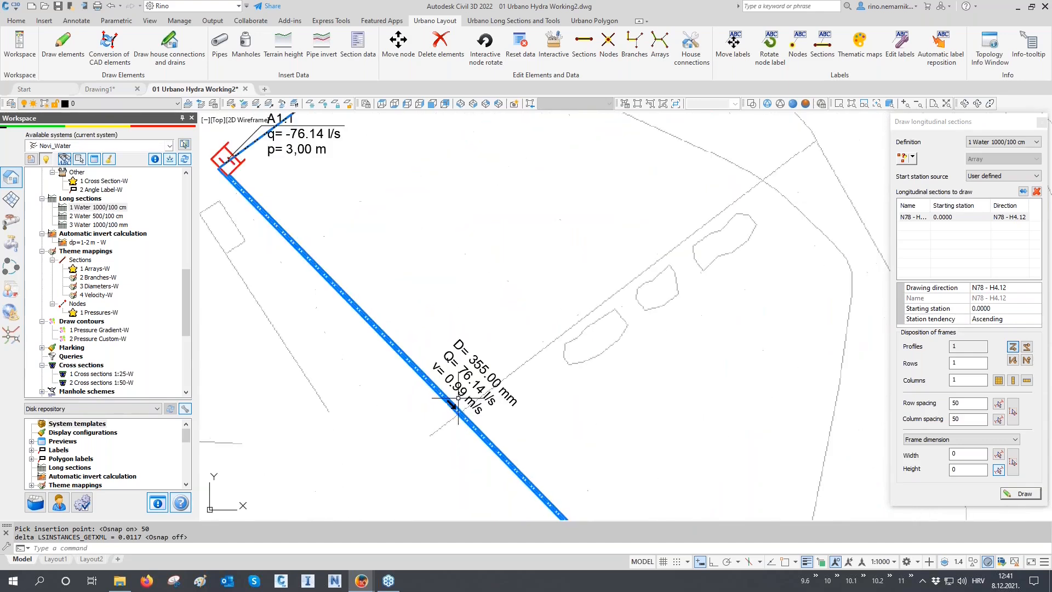
middle_click_drag(454, 302, 505, 389)
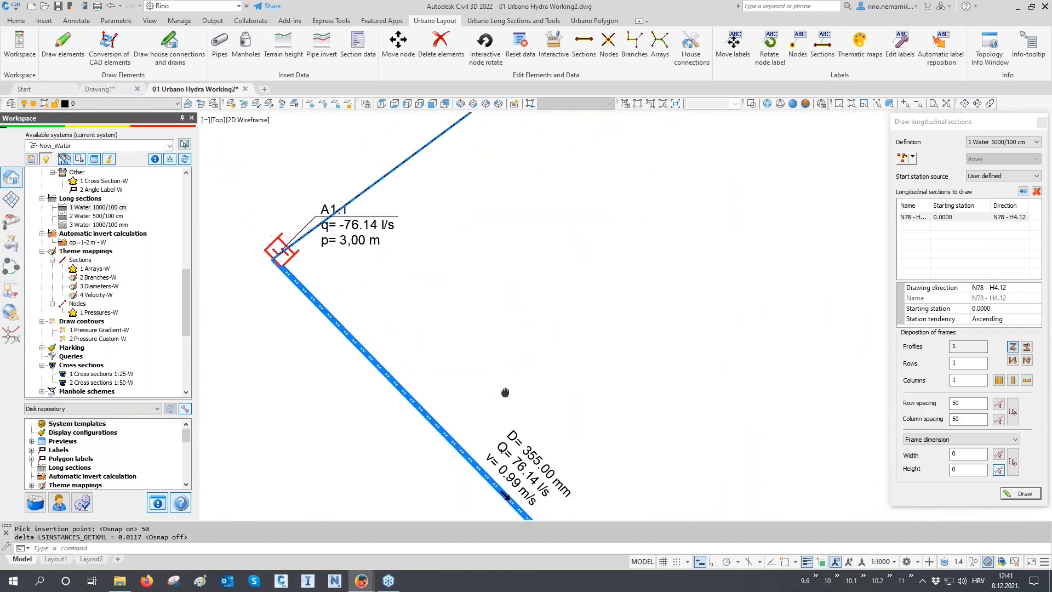
scroll(505, 428, "down", 2)
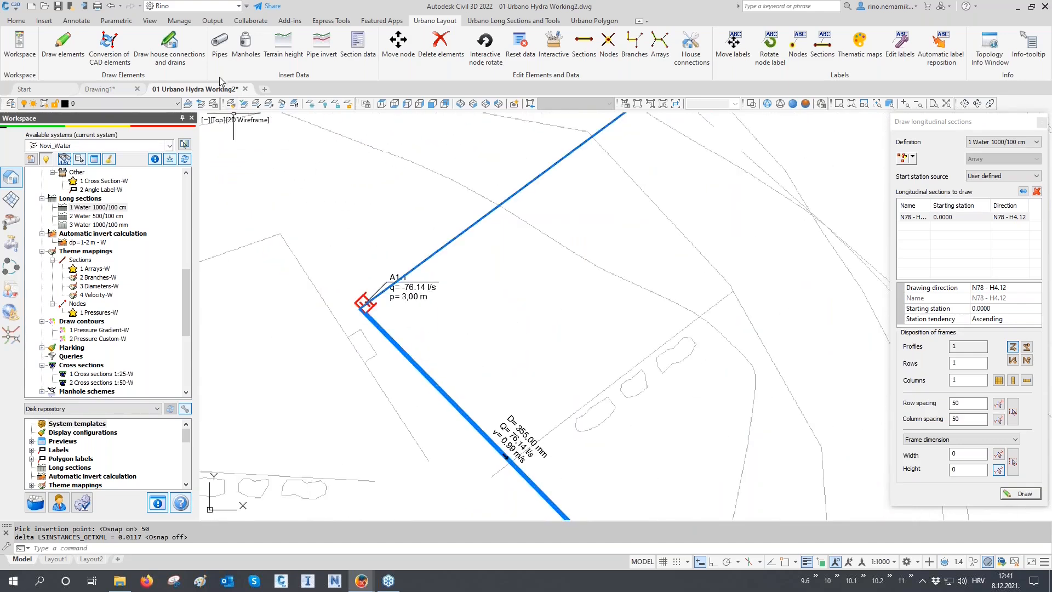
left_click(1043, 123)
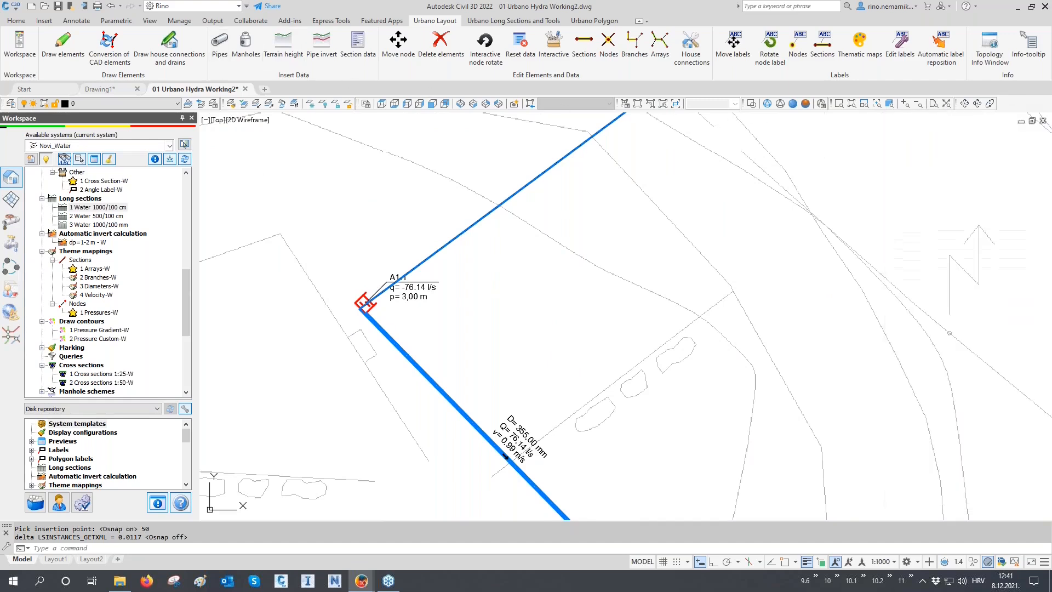
left_click(225, 48)
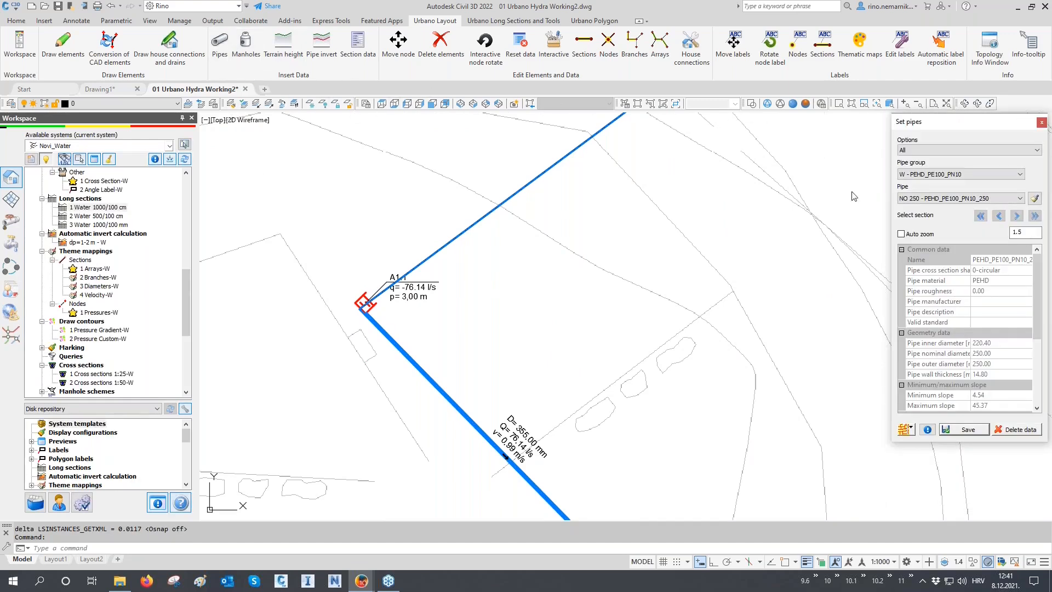
left_click(911, 432)
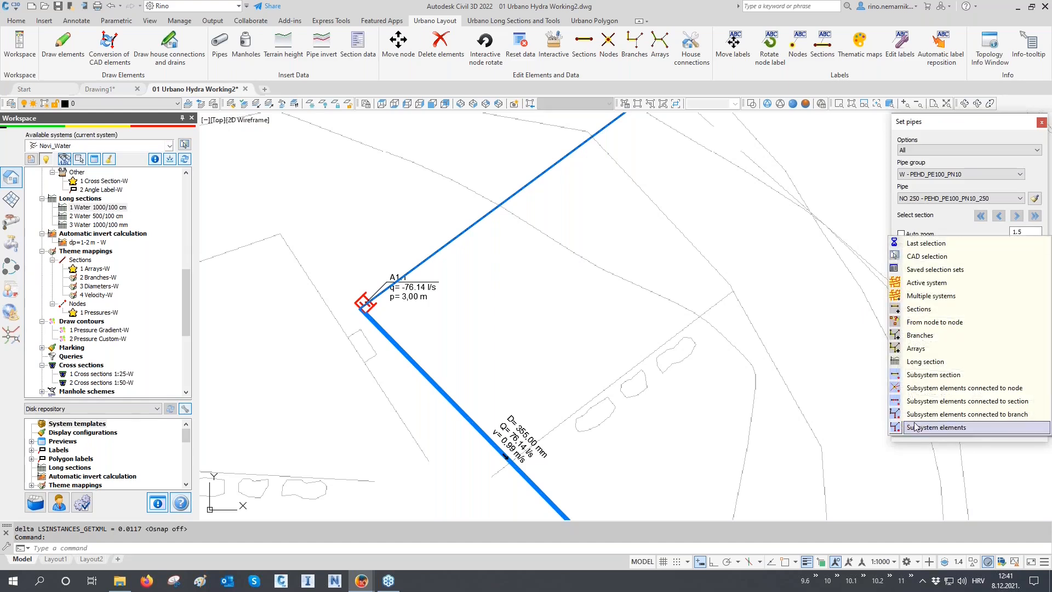
left_click(925, 353)
left_click(526, 254)
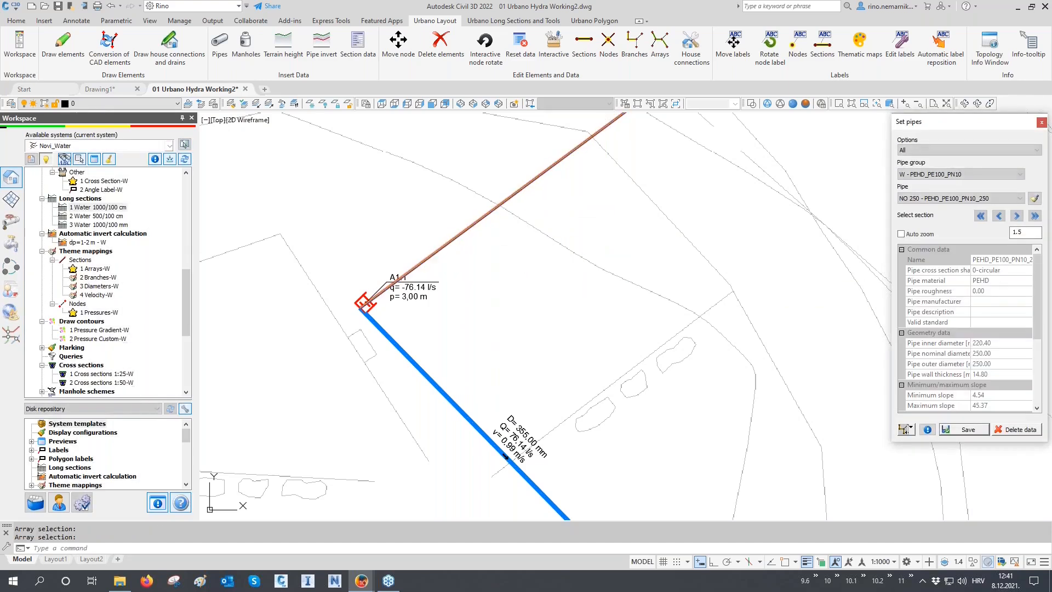
- Take pipe NO 355 - PEHD_PE100_PN10_355 from the adjoining network section, save it to the pressure pipeline, and finish setting pipes
left_click(1046, 139)
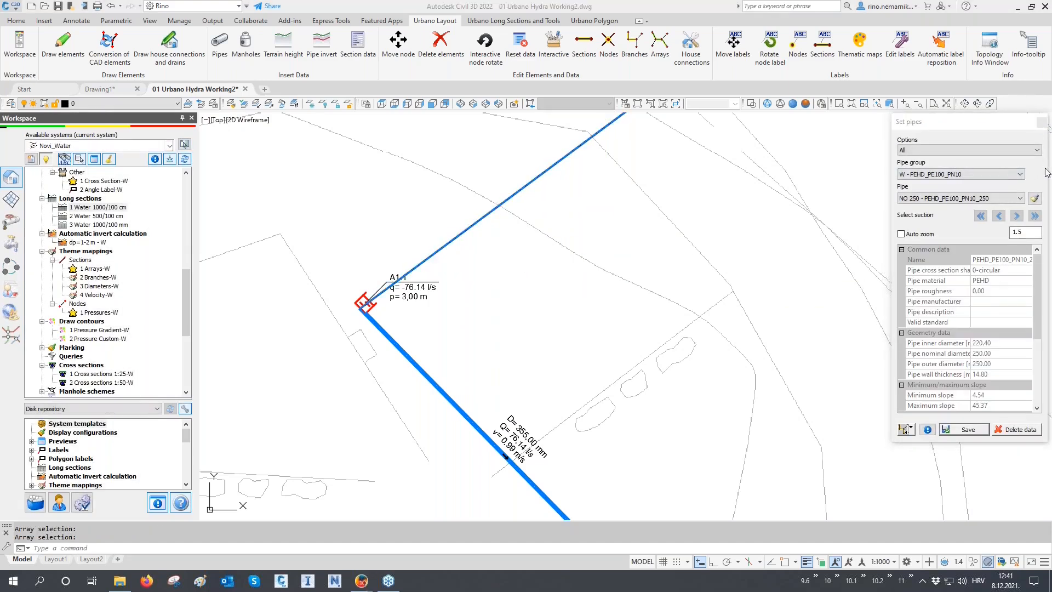
left_click(1034, 198)
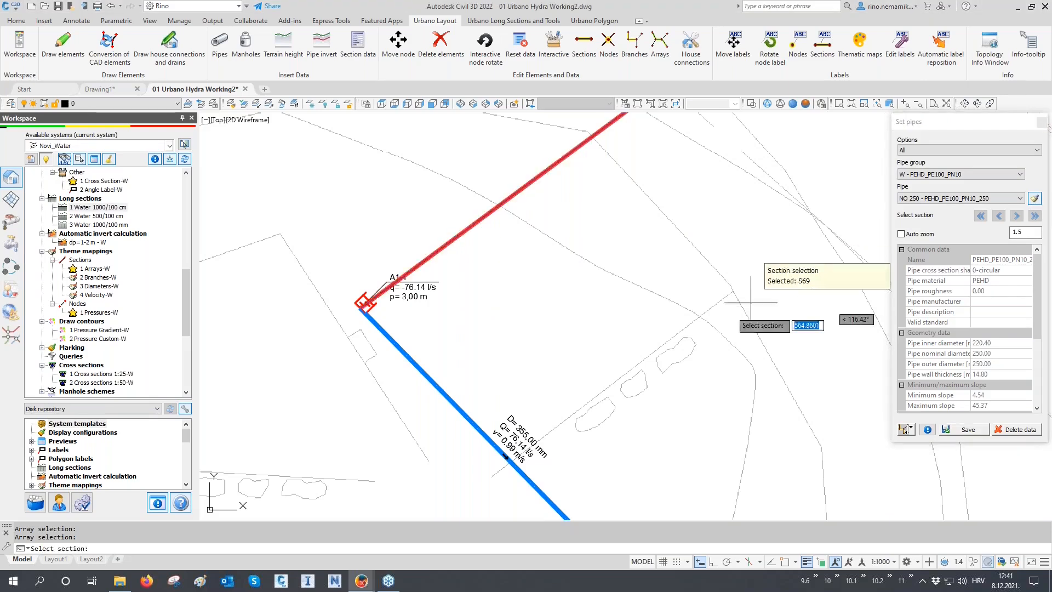
left_click(528, 382)
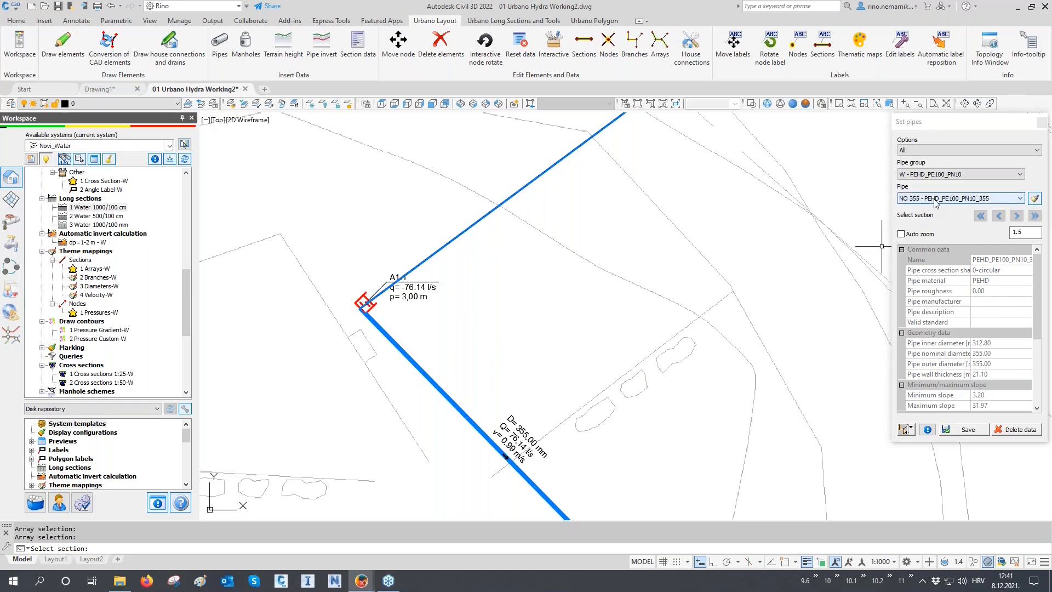
left_click(975, 430)
key("Return")
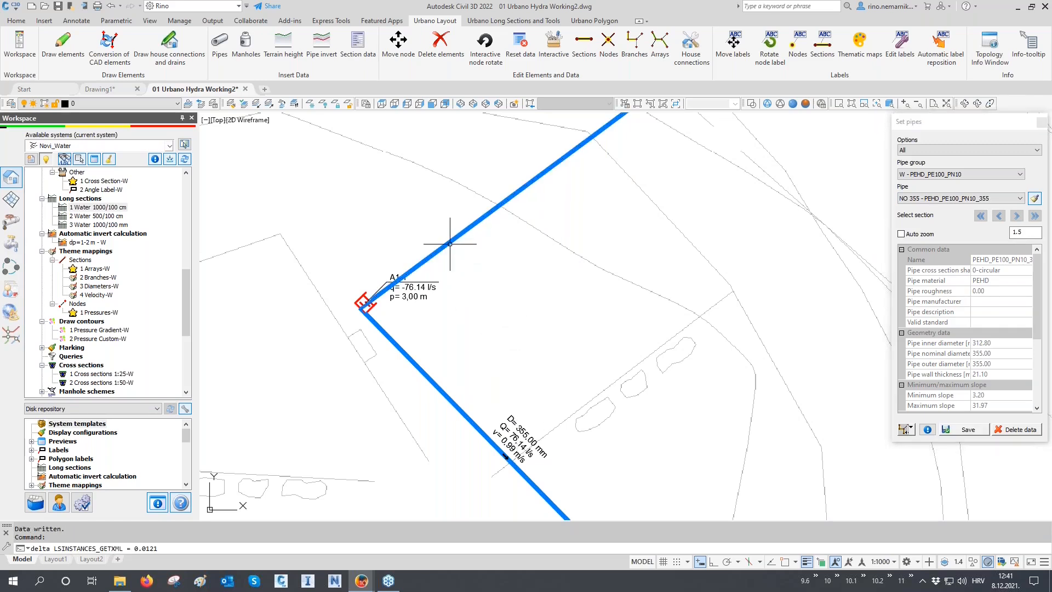
scroll(428, 337, "down", 6)
middle_click_drag(438, 340, 399, 293)
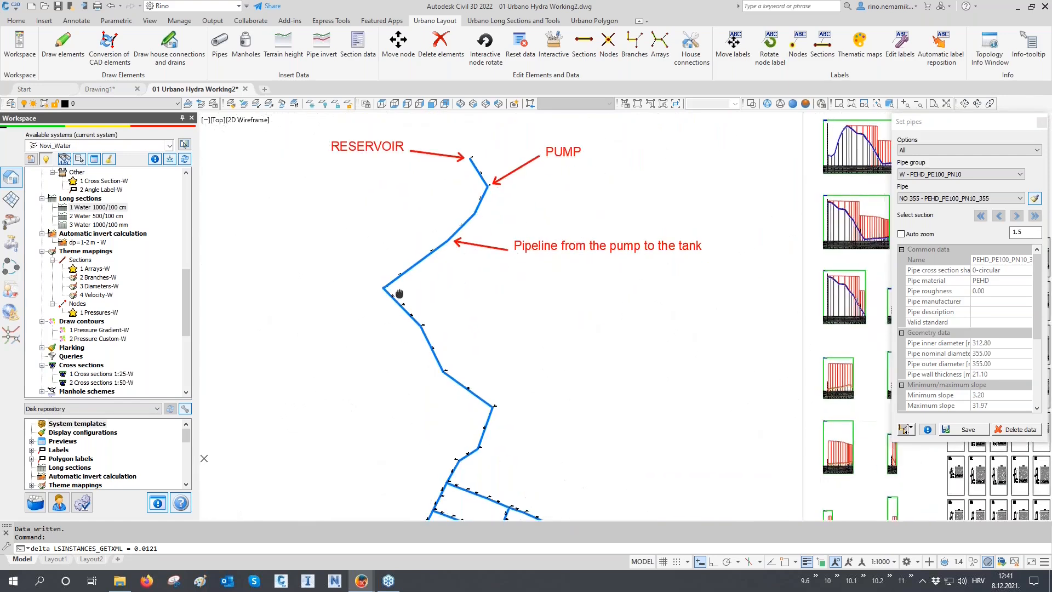
left_click(1041, 123)
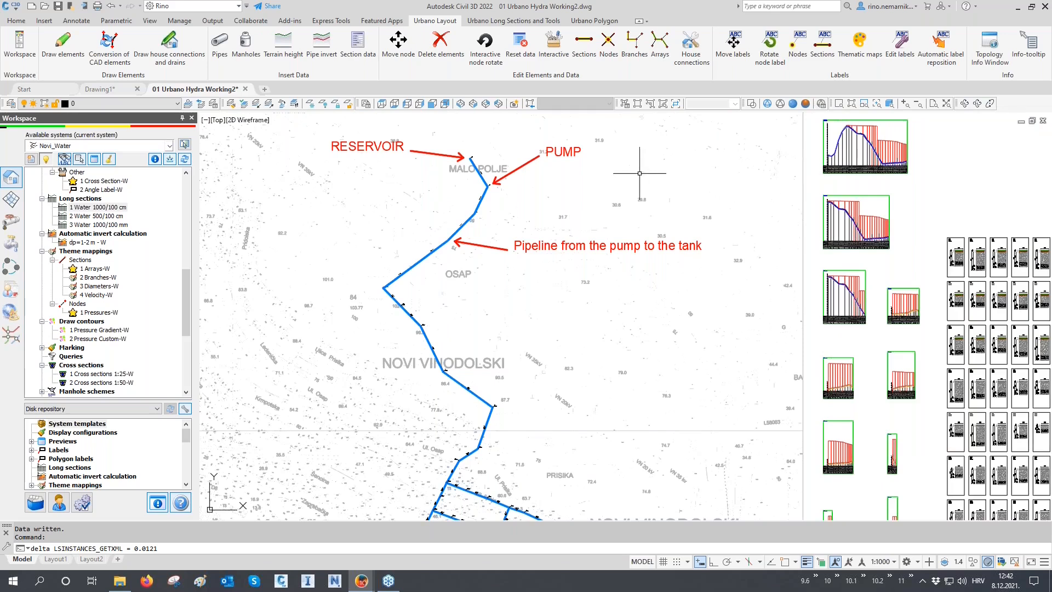
- Split the model view into two vertical viewports and frame the pipeline near the reservoir and pump in the plan viewport
left_click(149, 21)
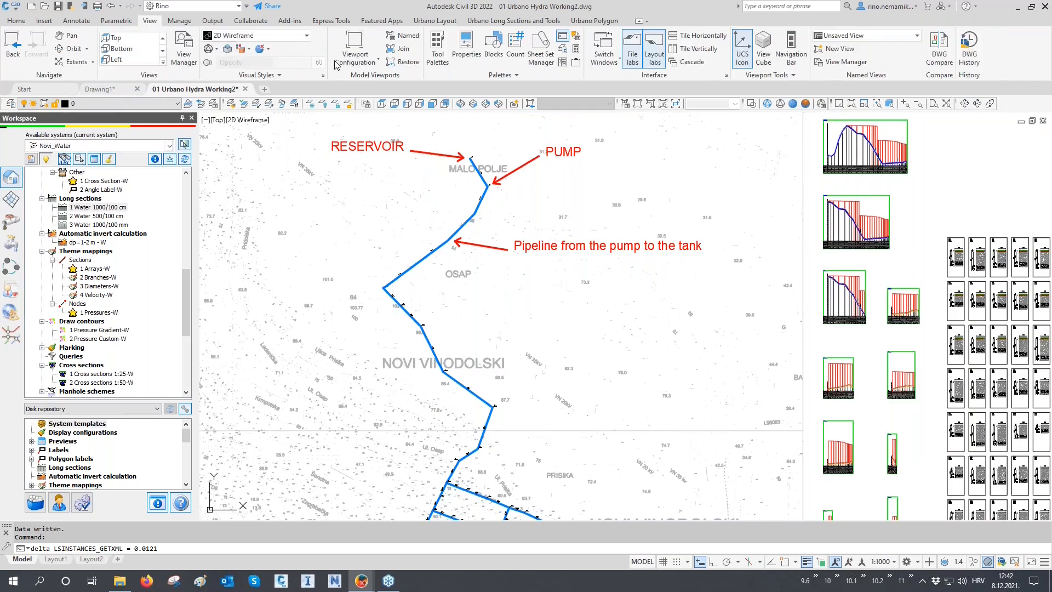
left_click(345, 63)
left_click(366, 102)
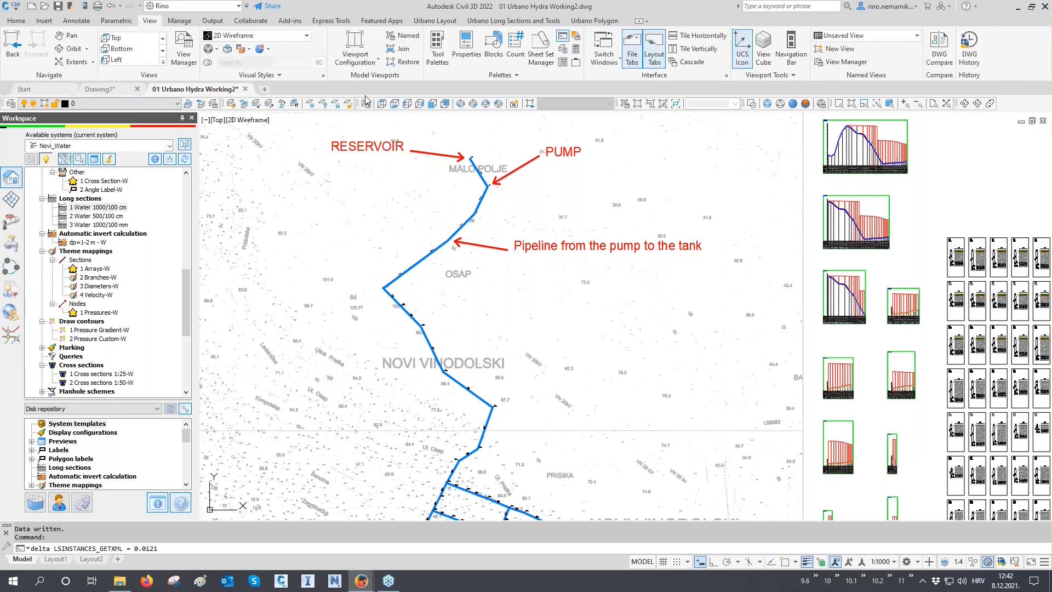
left_click(378, 302)
scroll(376, 305, "down", 3)
scroll(348, 278, "up", 8)
scroll(364, 289, "up", 2)
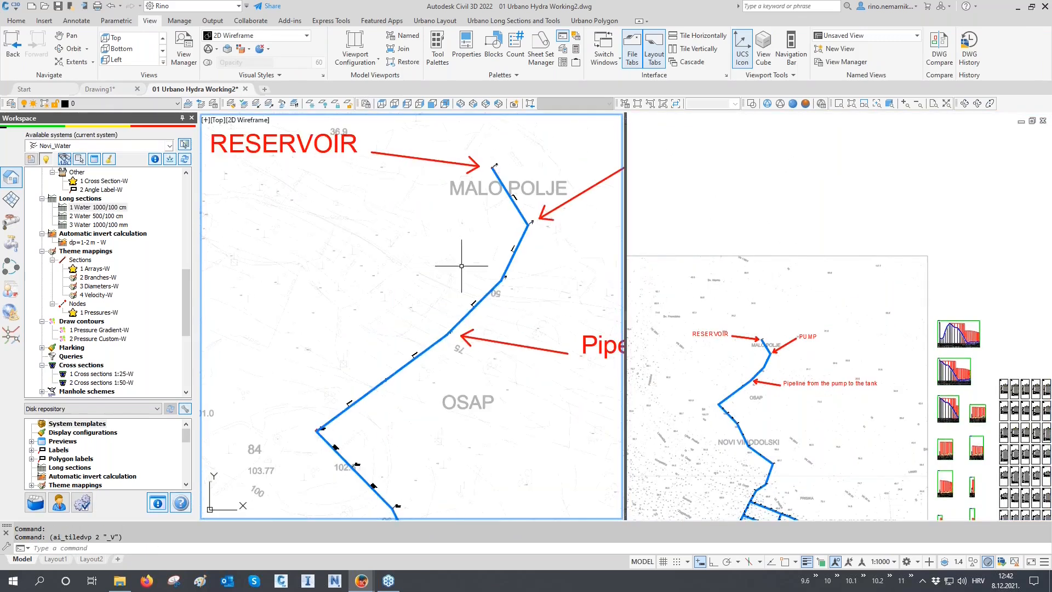
- Frame the rising start of the new pressure pipeline's longitudinal section in the second viewport
left_click(694, 307)
middle_click_drag(888, 301, 709, 305)
scroll(748, 329, "up", 2)
scroll(784, 346, "up", 8)
scroll(784, 346, "up", 2)
scroll(783, 346, "up", 4)
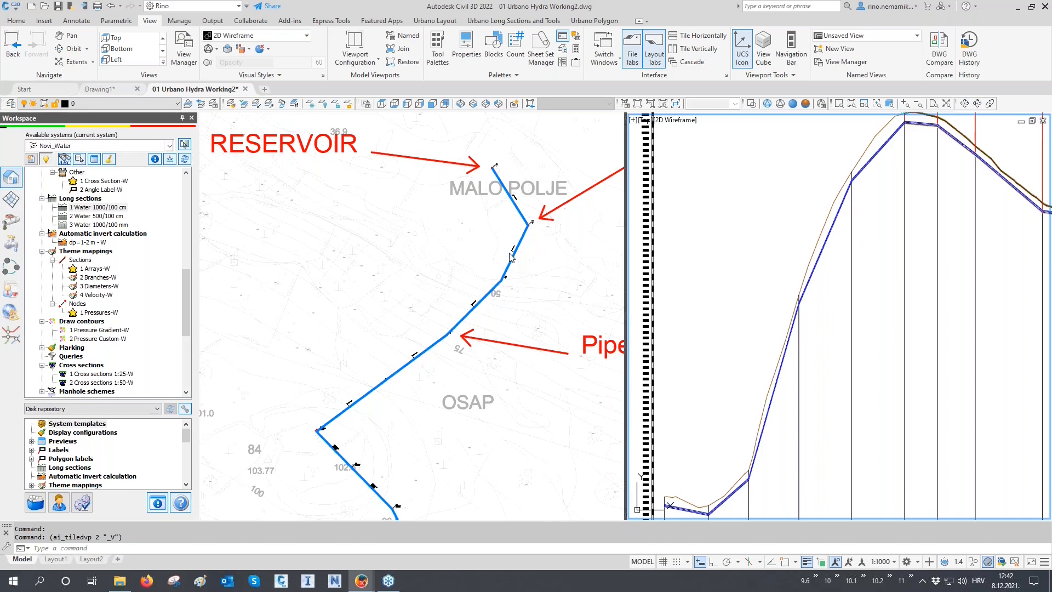
- Start interactive editing in the plan viewport and bring up the editing options of node N80 below the pump
left_click(573, 291)
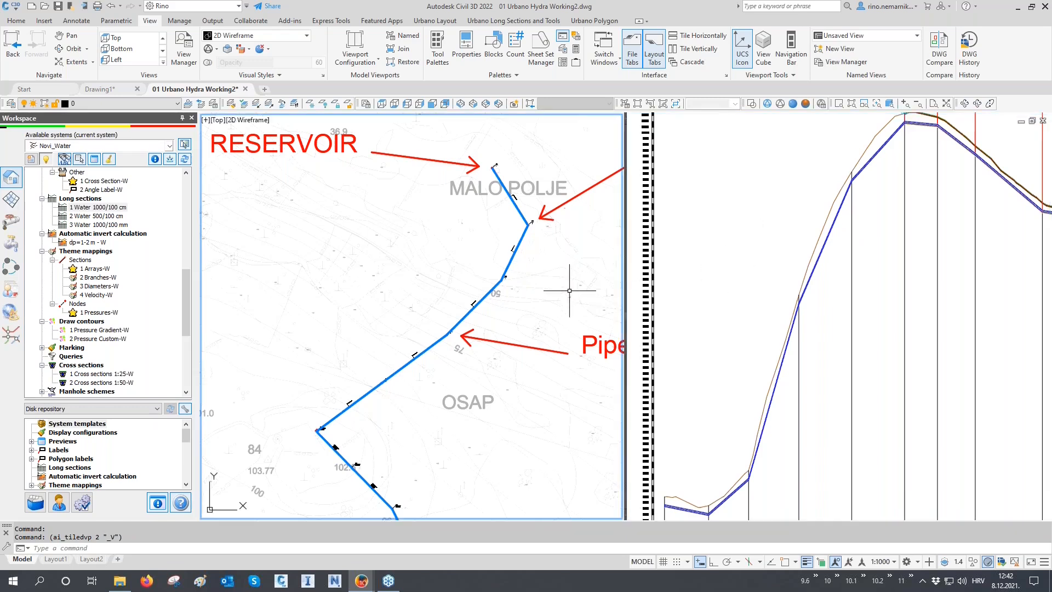
scroll(524, 234, "up", 7)
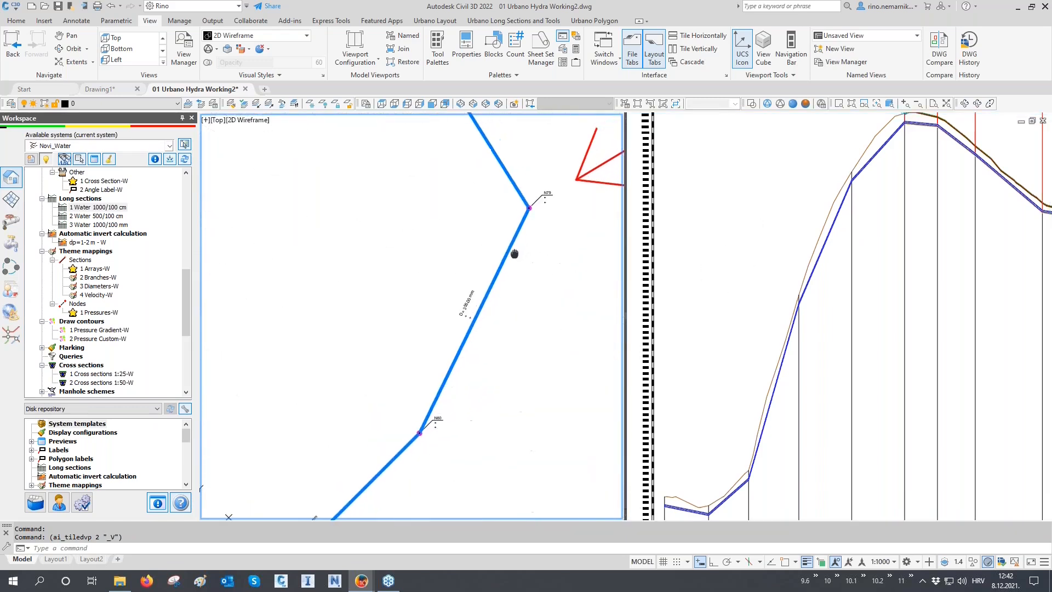
left_click(433, 21)
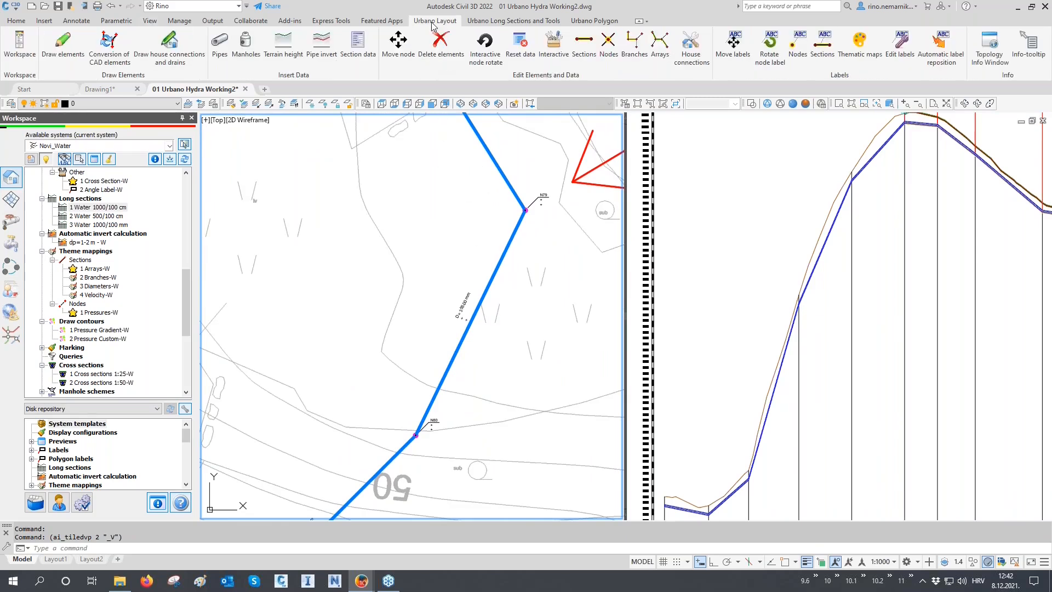
left_click(554, 49)
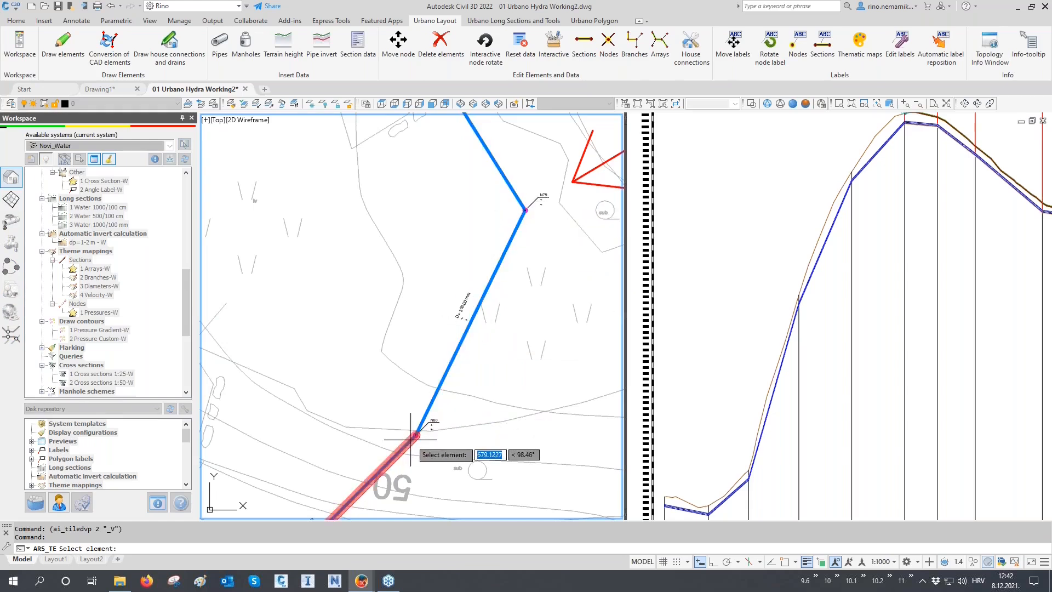
scroll(410, 438, "up", 8)
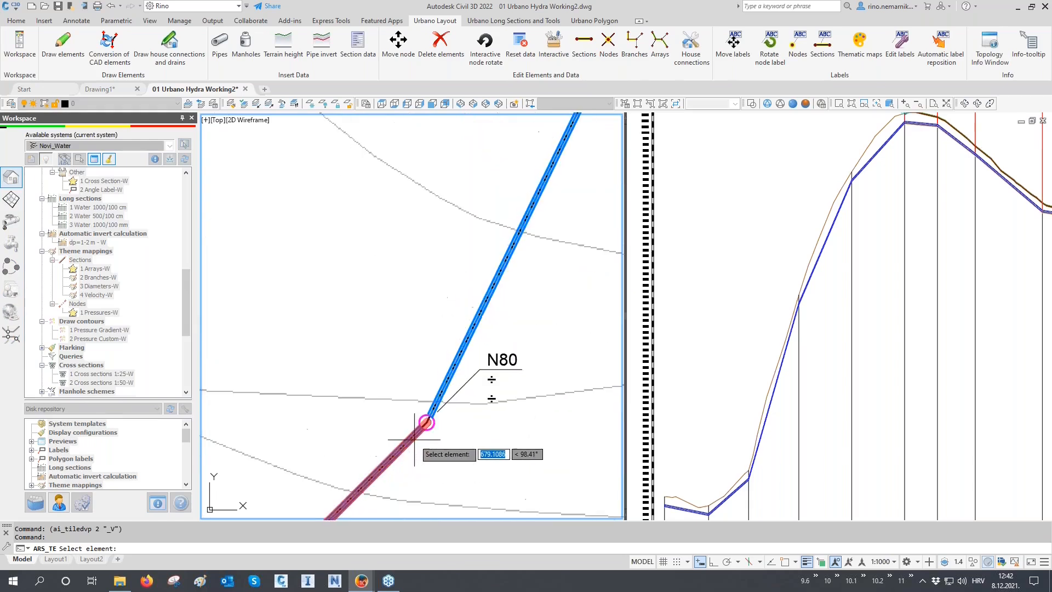
left_click(433, 413)
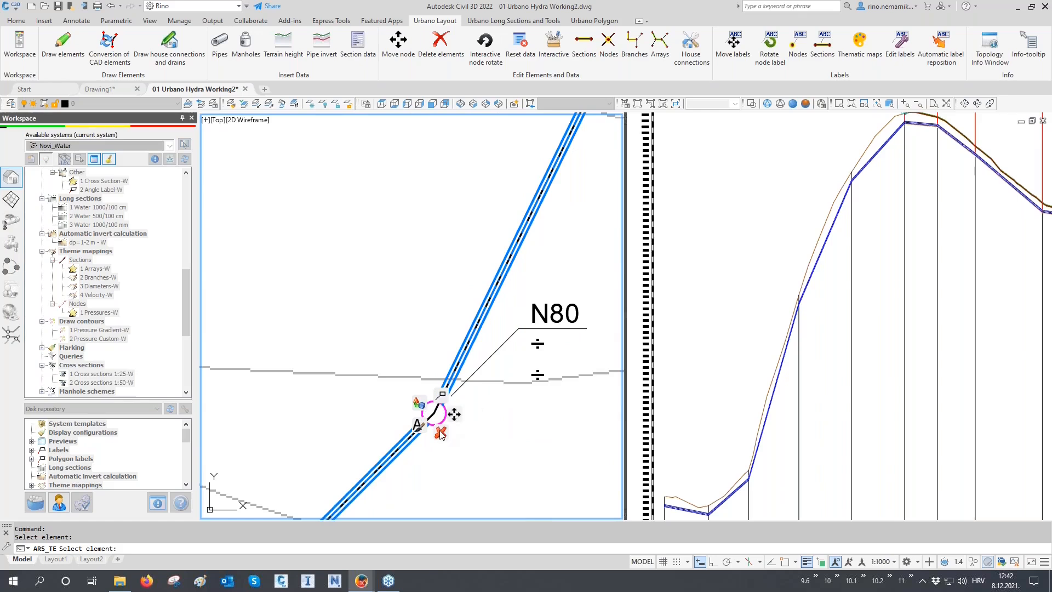
left_click(420, 428)
scroll(419, 427, "down", 8)
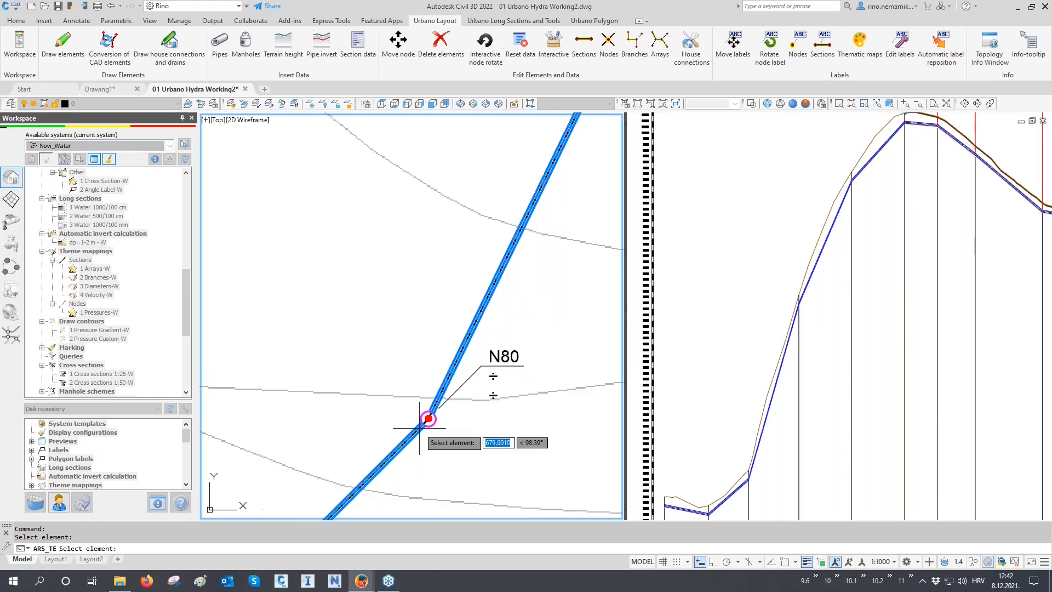
- Insert a new node near the middle of the section between the pump and node N80, and finish the interactive editing
left_click(452, 353)
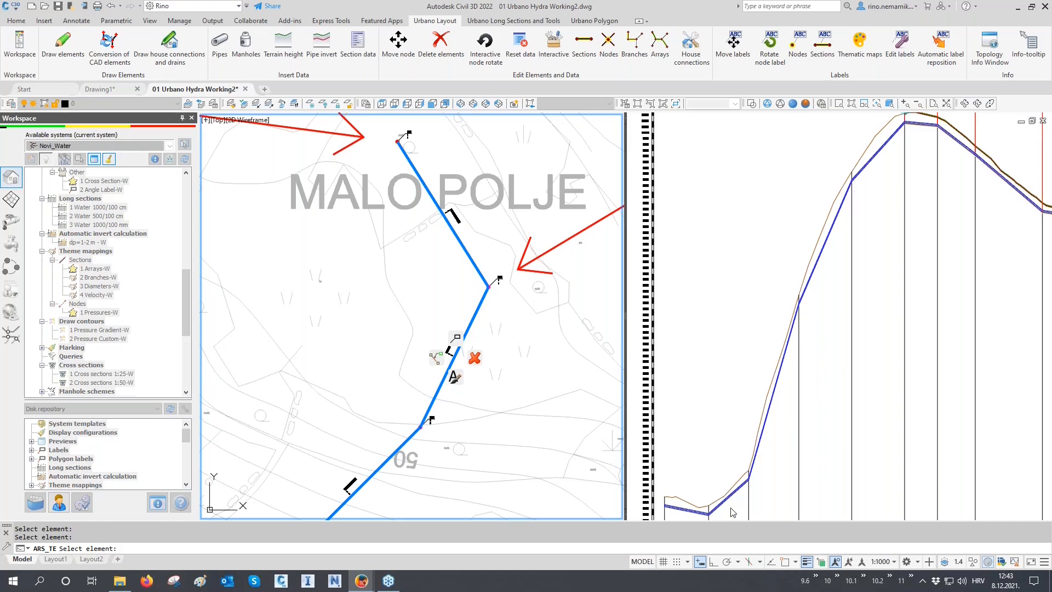
left_click(436, 359)
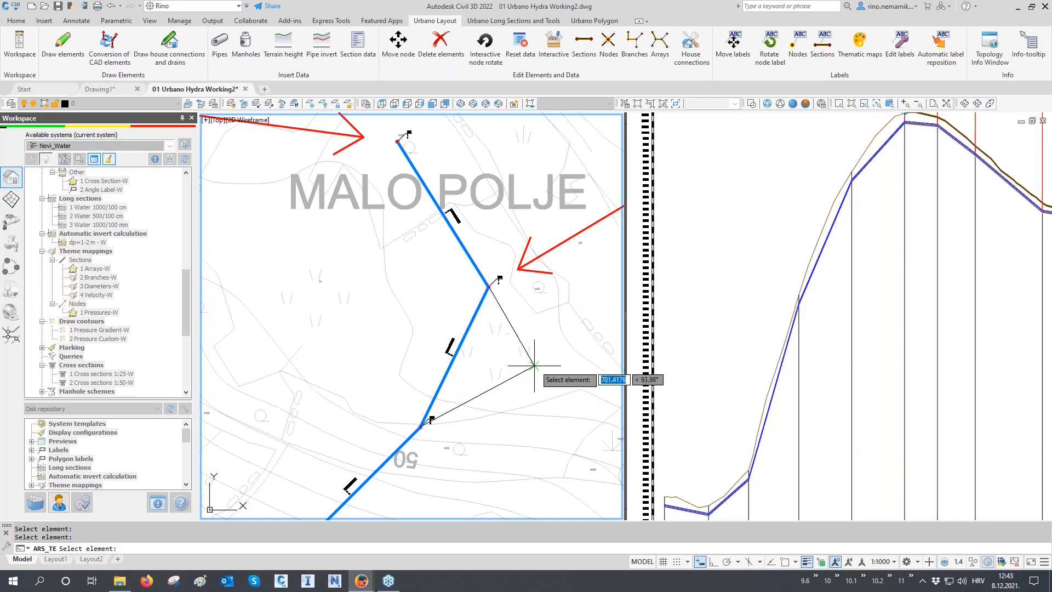
scroll(466, 357, "up", 4)
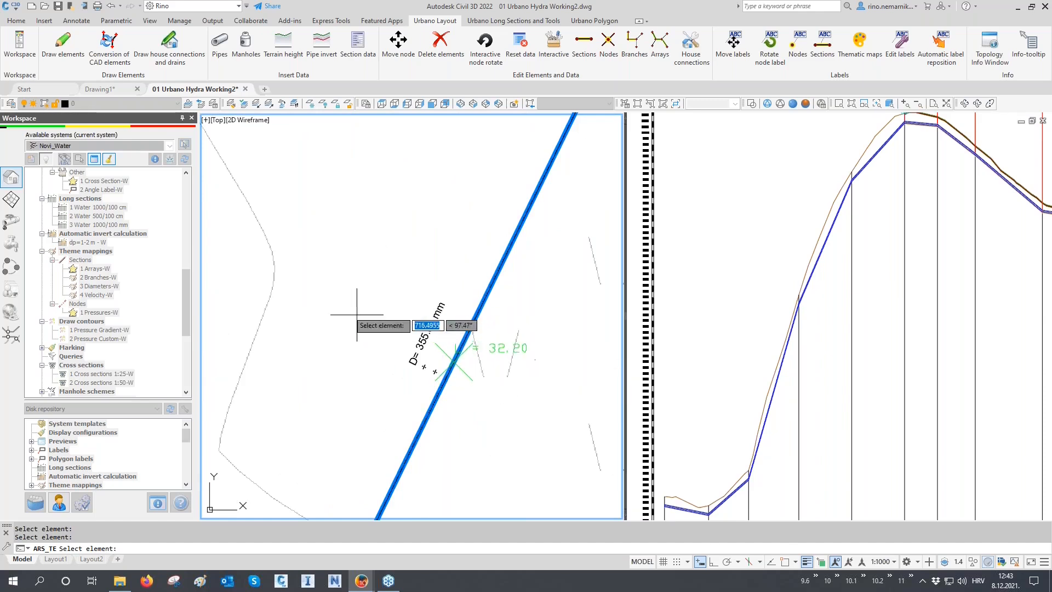
left_click(485, 353)
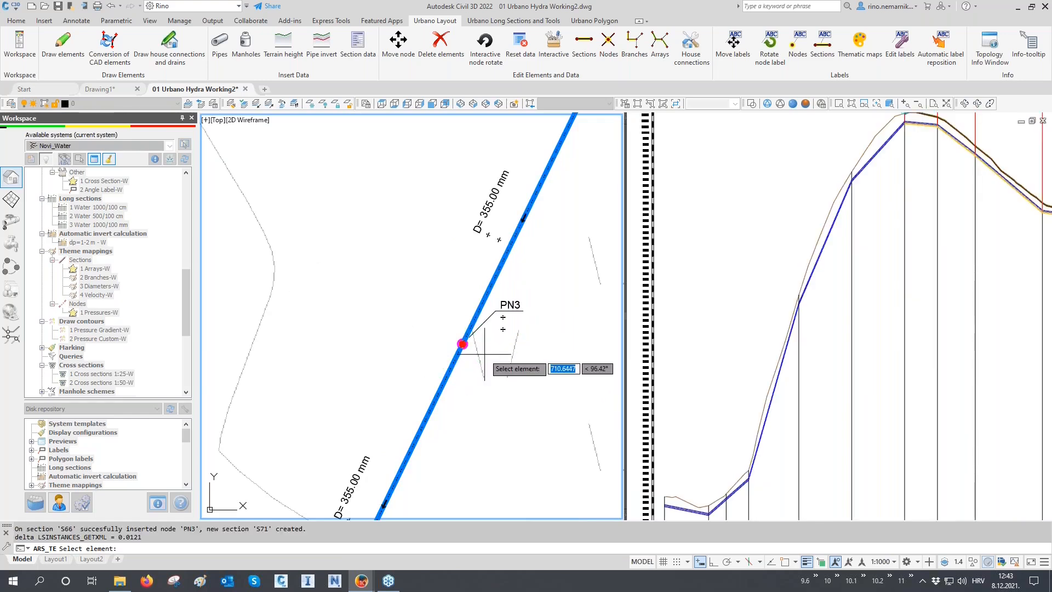
key("Return")
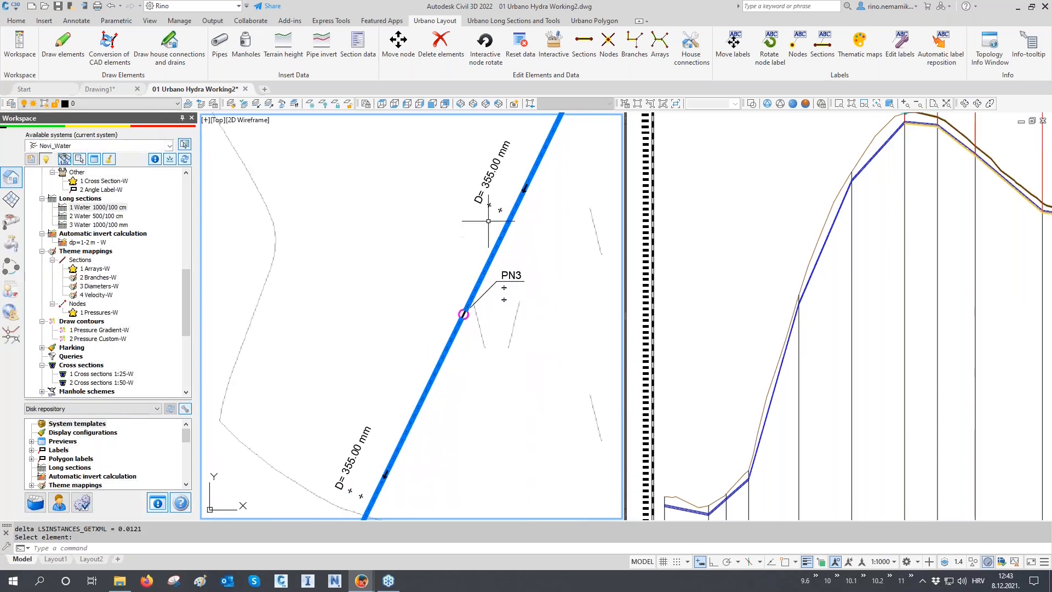
left_click(729, 407)
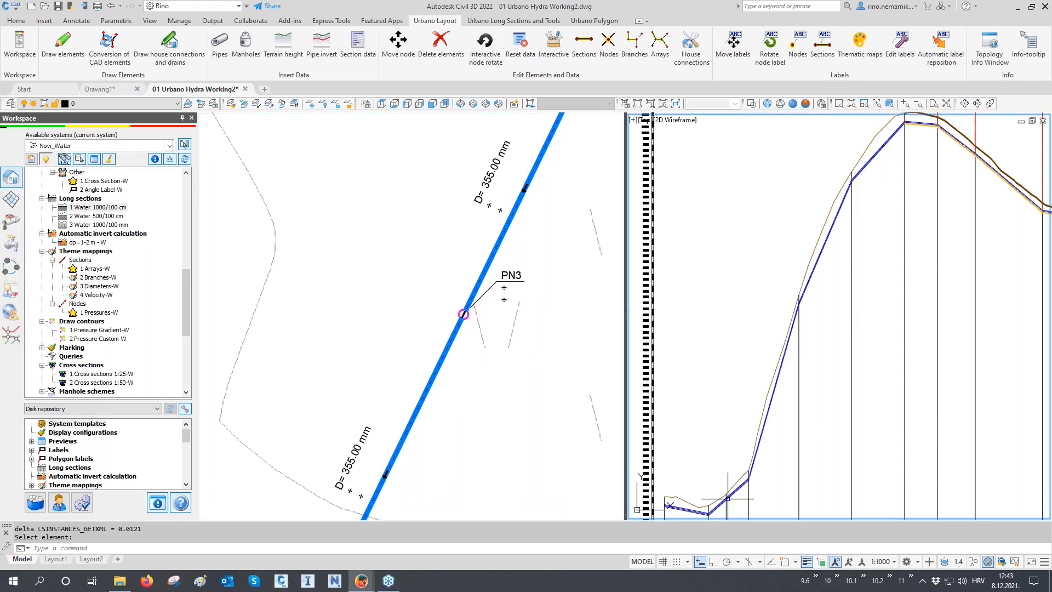
- Insert new pipeline nodes in the long section at the terrain breaks along the steep climb, with object snap on
scroll(731, 444, "up", 5)
scroll(733, 448, "up", 2)
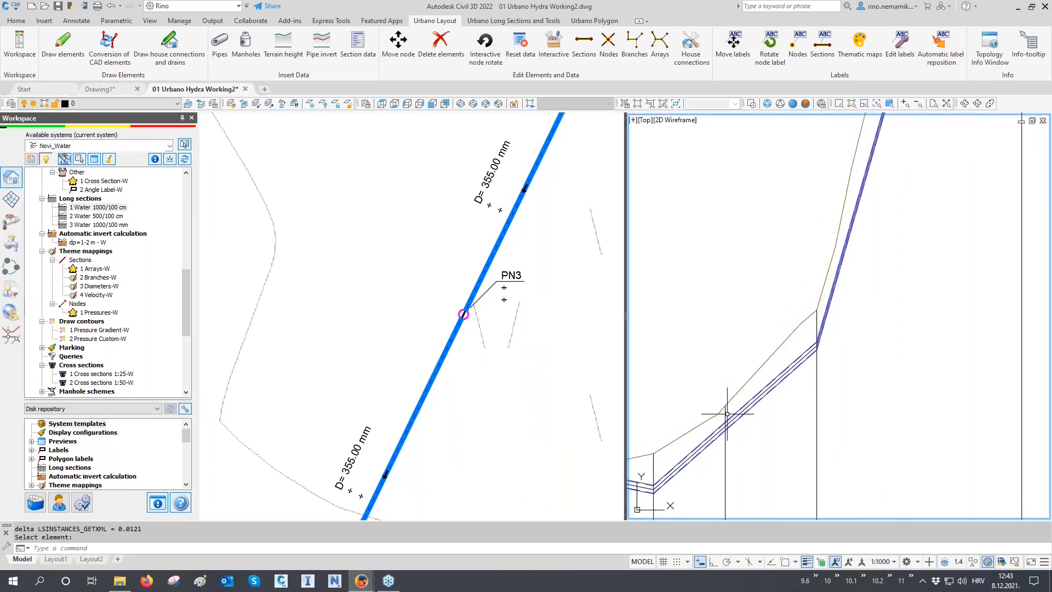
scroll(723, 428, "down", 3)
middle_click_drag(751, 412, 724, 477)
scroll(523, 433, "down", 5)
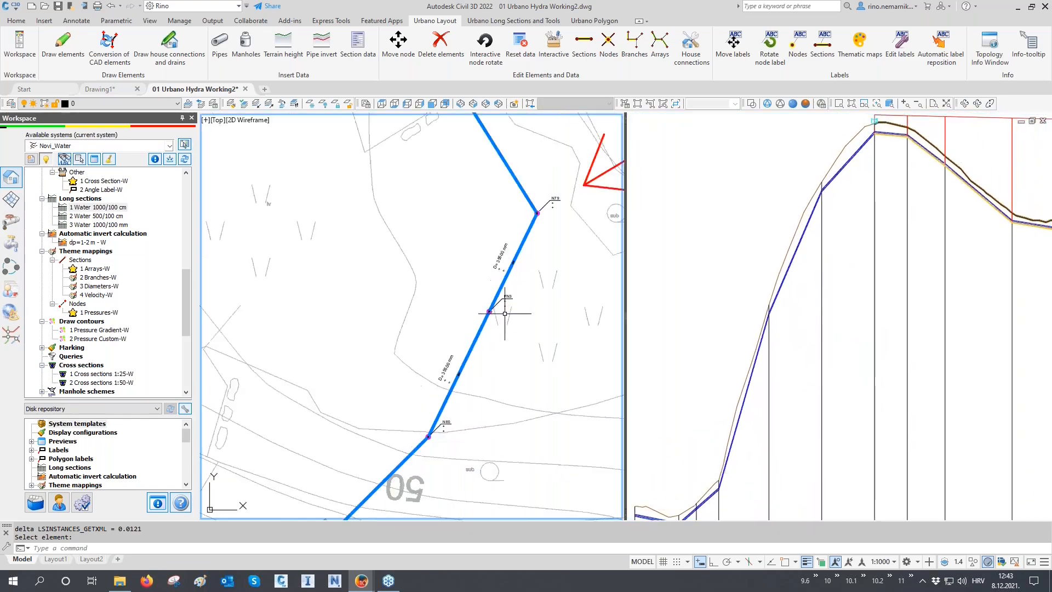
middle_click_drag(498, 357, 535, 287)
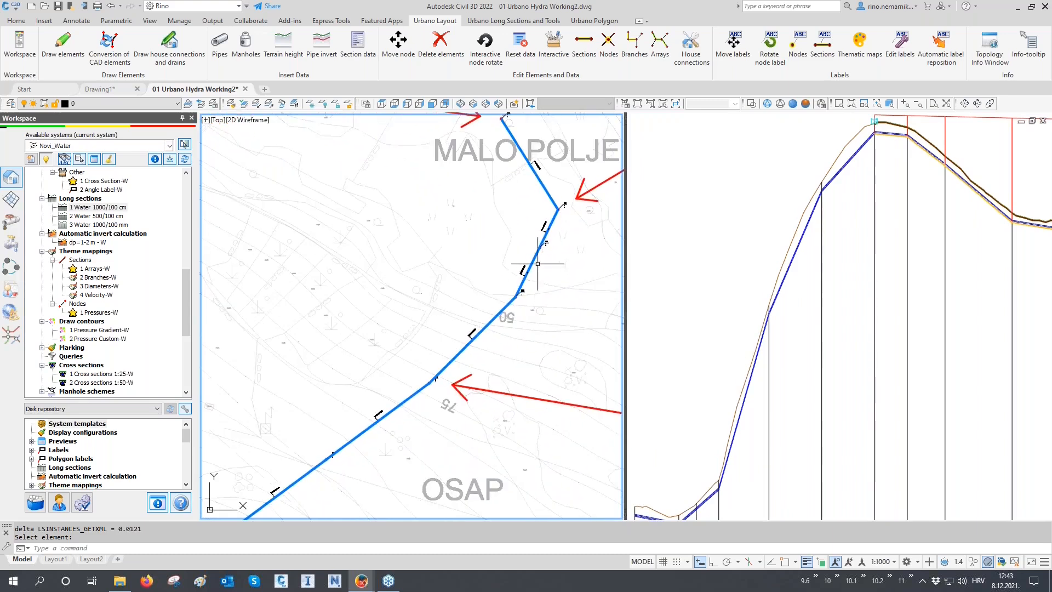
left_click(510, 21)
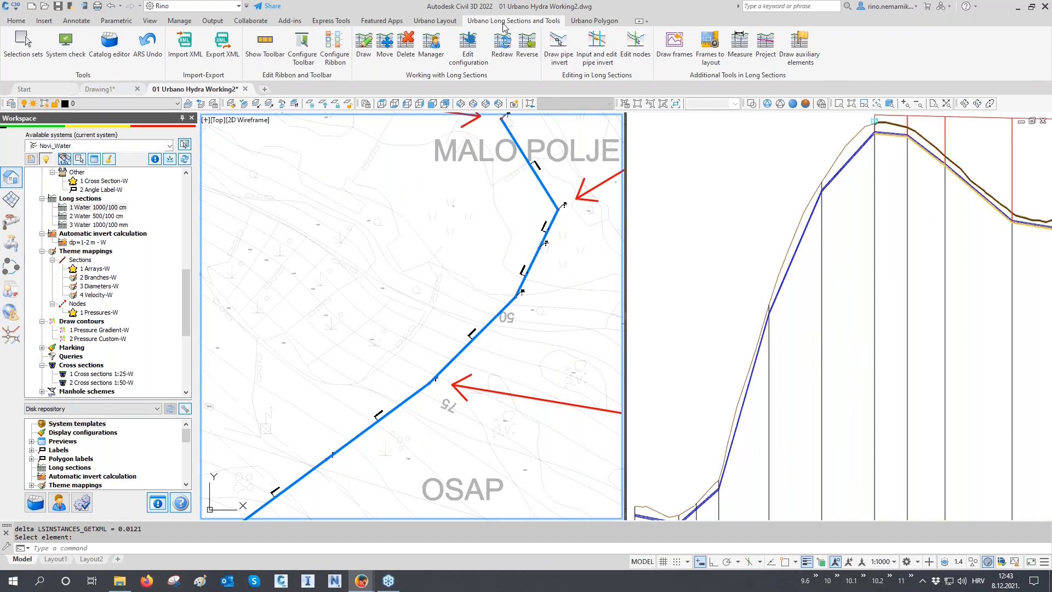
left_click(635, 49)
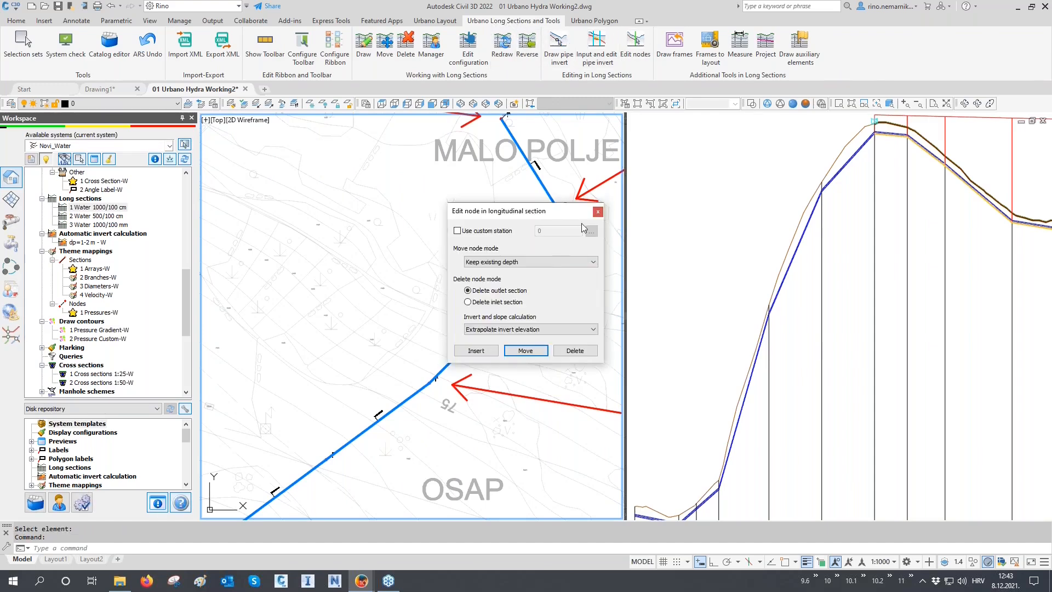
left_click(519, 354)
left_click(526, 350)
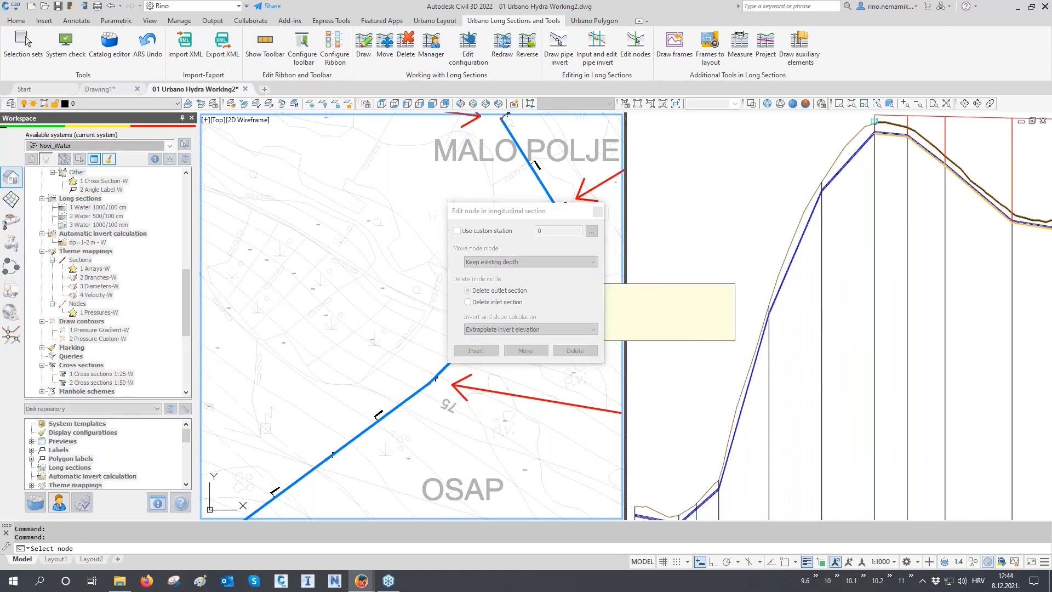
left_click(735, 358)
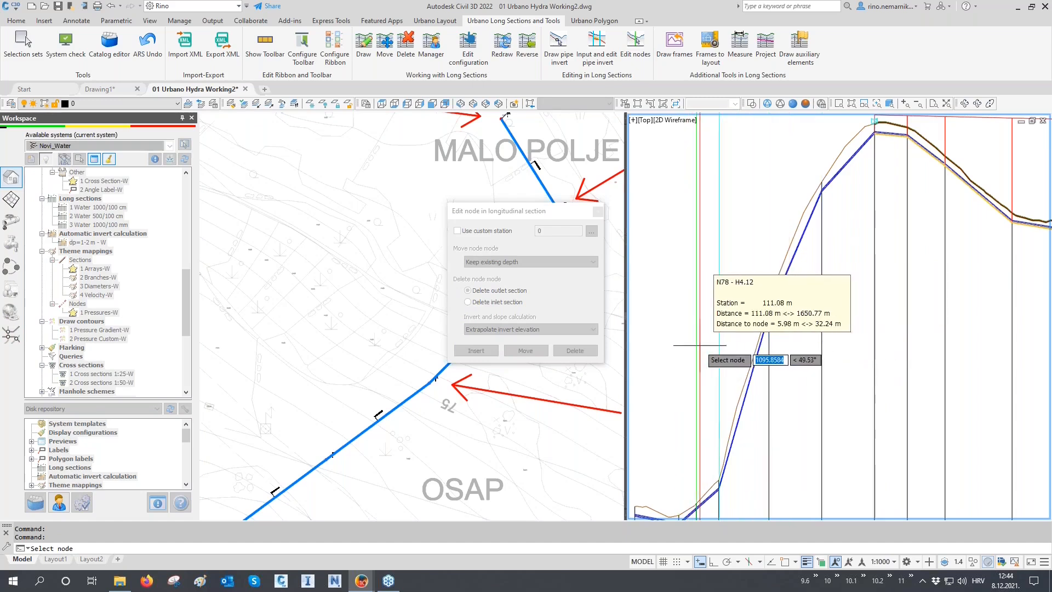
key("F3")
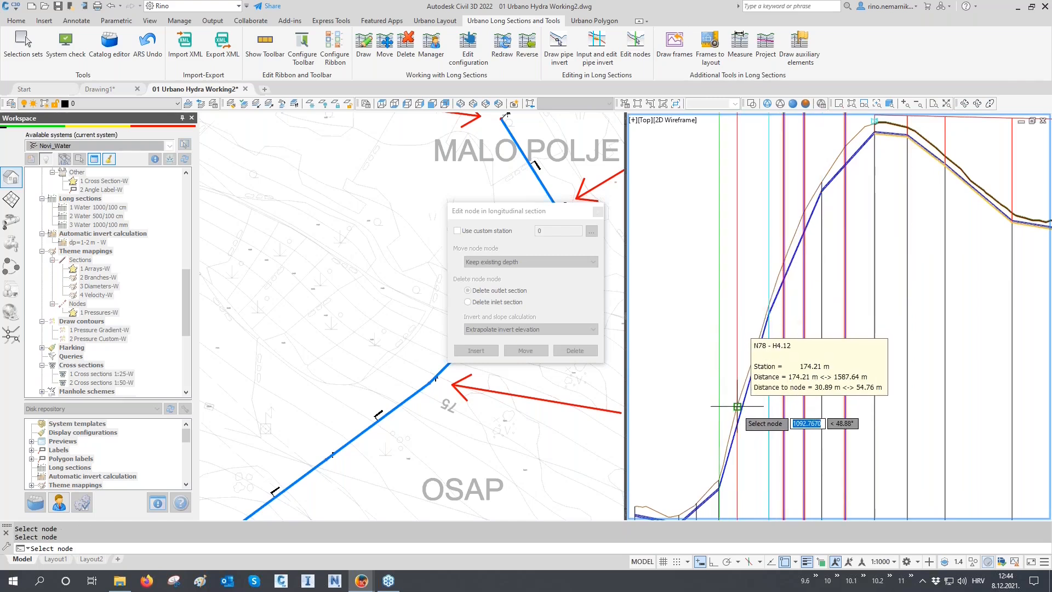
left_click(785, 324)
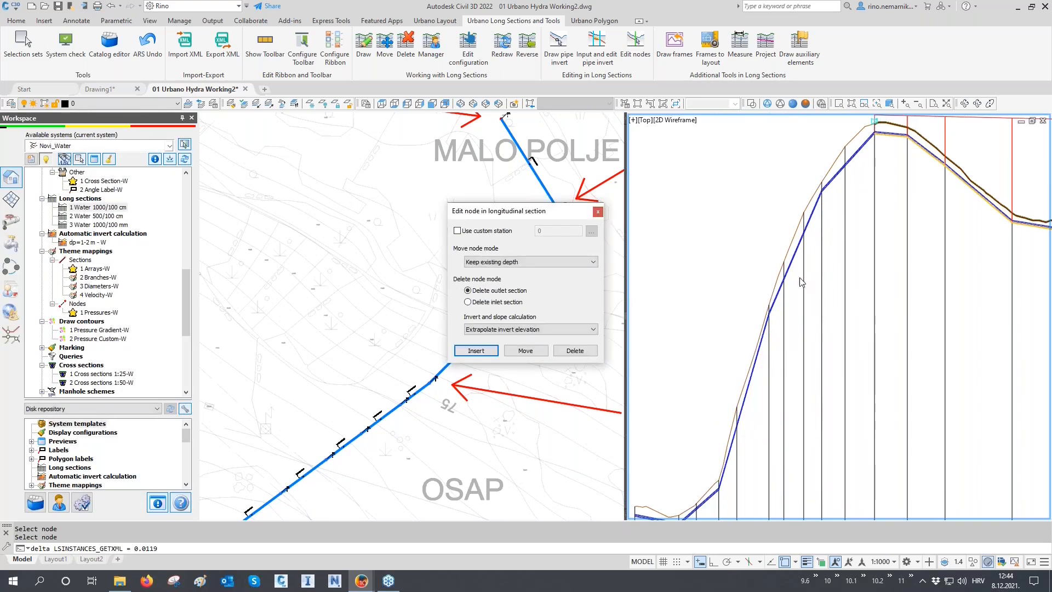
left_click(598, 213)
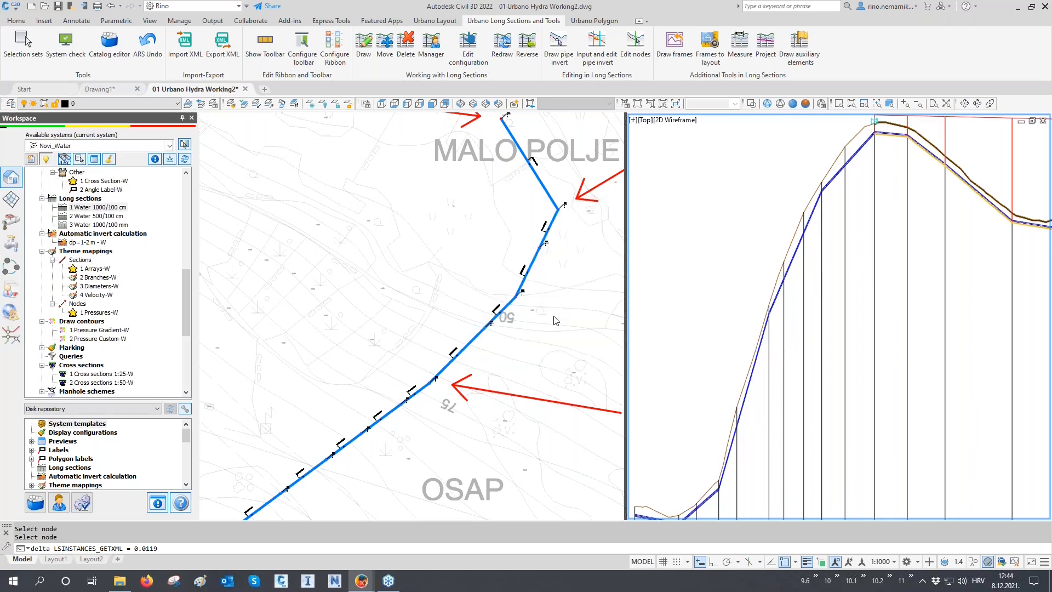
- Examine the labels of the newly inserted nodes along the pipeline in the plan view
left_click(515, 329)
scroll(483, 330, "up", 5)
scroll(483, 331, "down", 5)
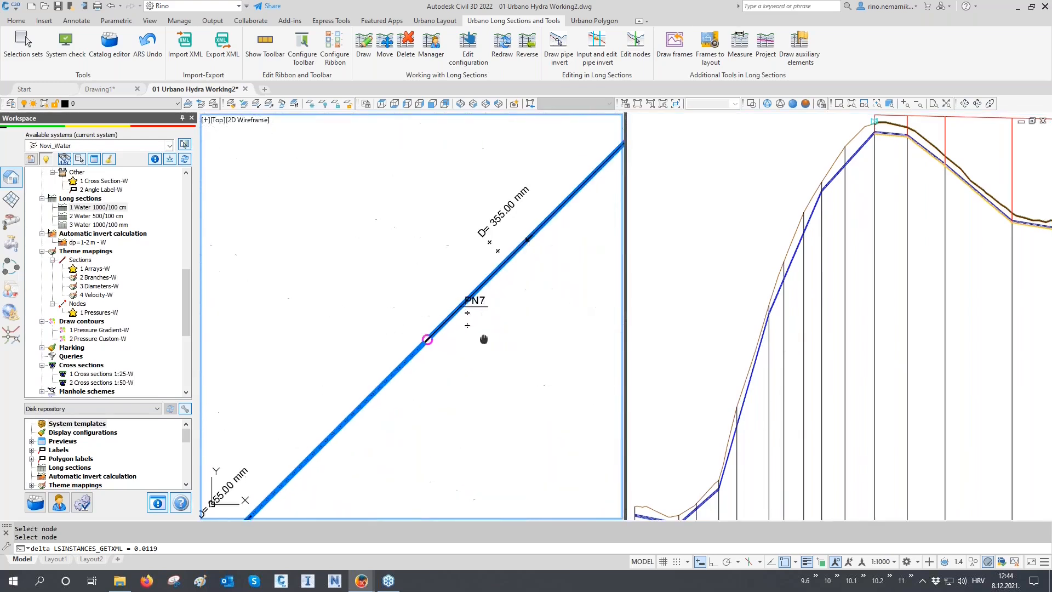
middle_click_drag(486, 328, 521, 284)
scroll(339, 403, "up", 6)
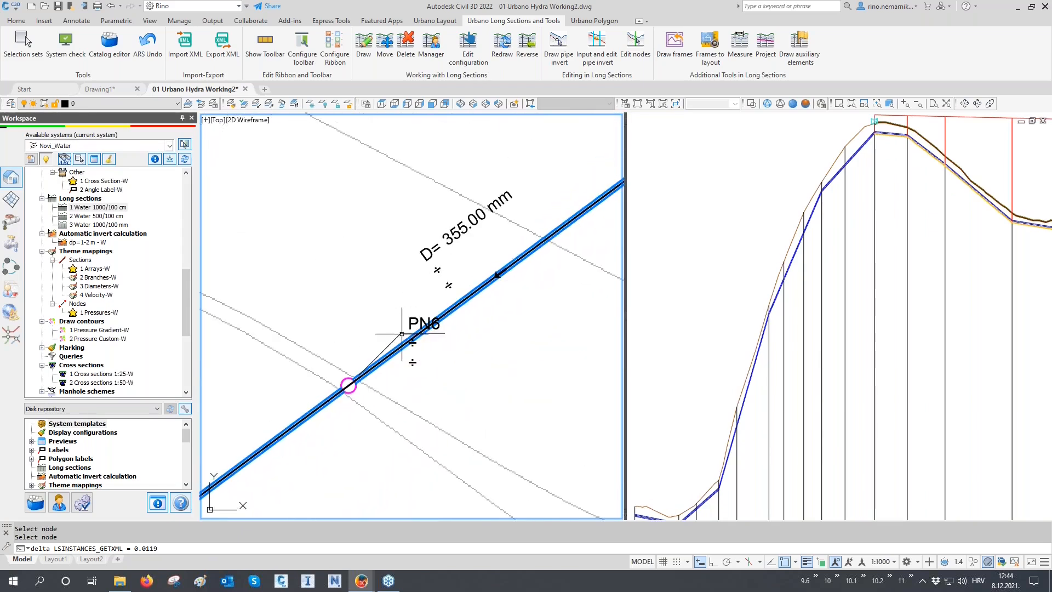
scroll(476, 329, "down", 4)
scroll(400, 388, "up", 4)
scroll(444, 340, "down", 8)
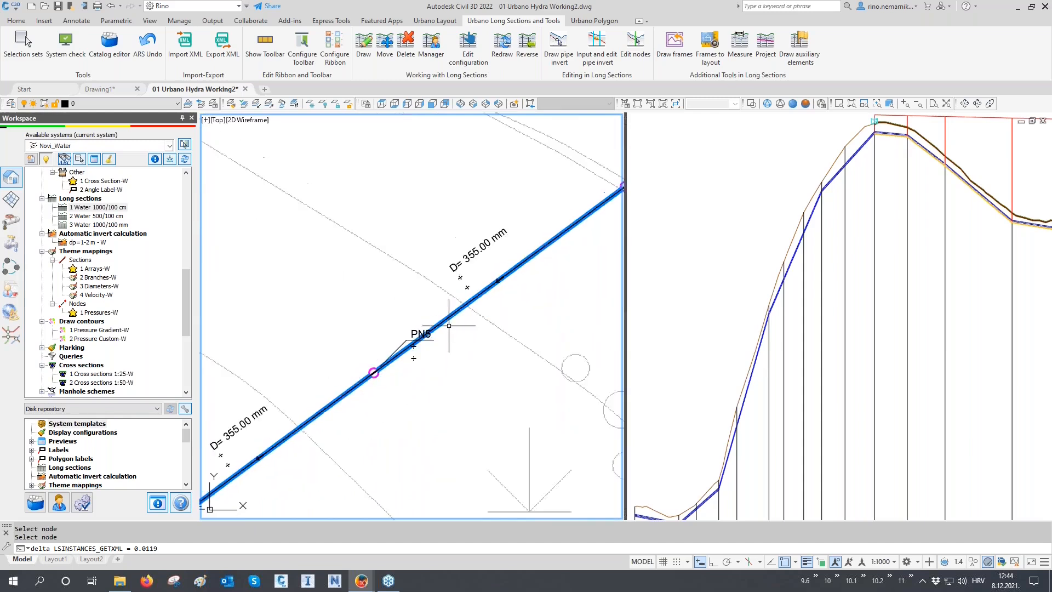
- Examine the node names in the long section's data table and the overall profile
left_click(673, 375)
scroll(712, 372, "up", 3)
middle_click_drag(752, 357, 739, 362)
scroll(810, 471, "up", 6)
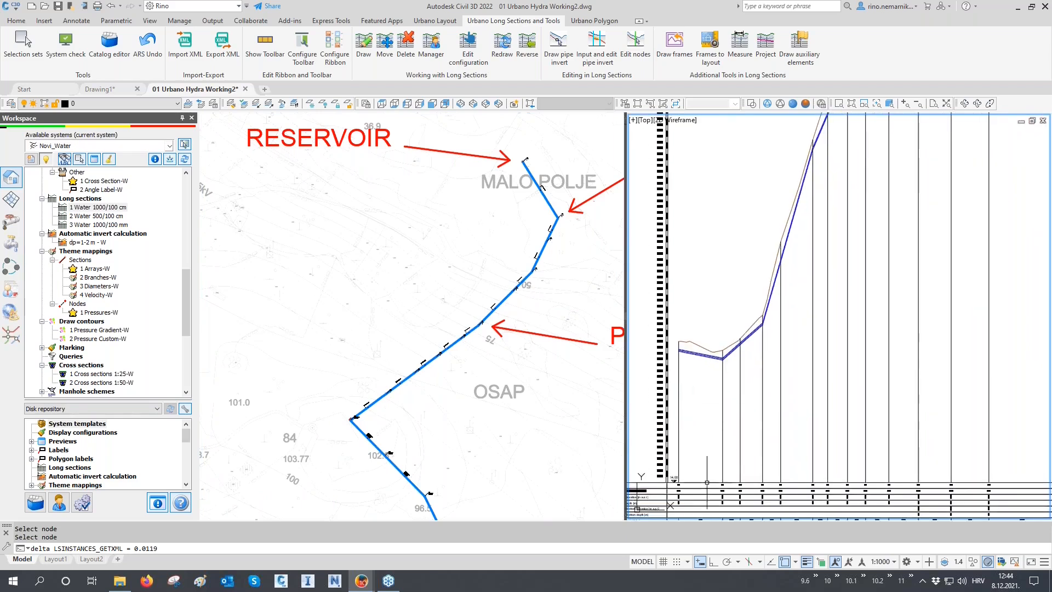
middle_click_drag(826, 477, 745, 476)
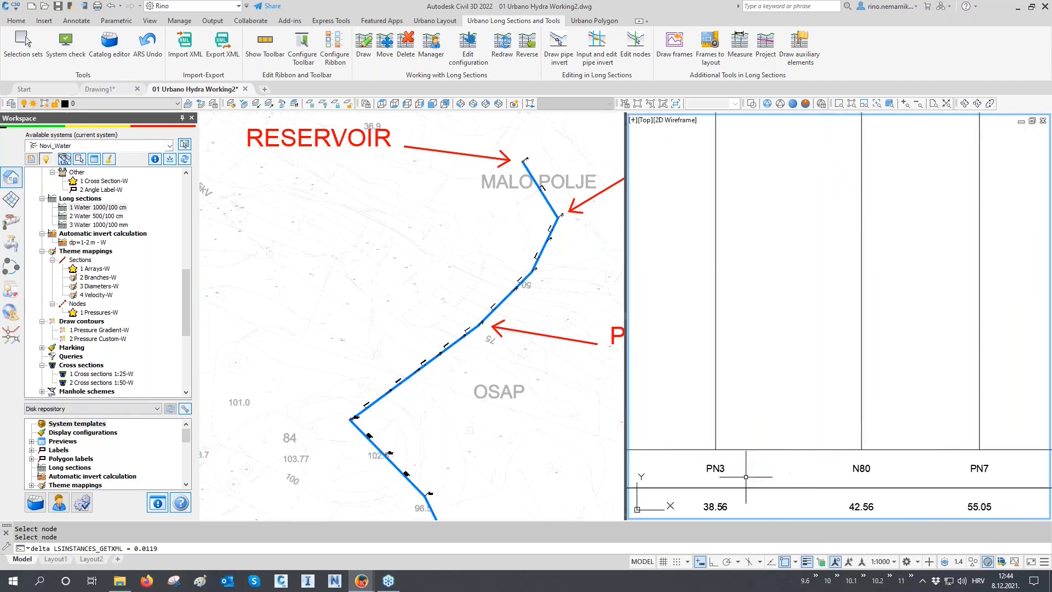
middle_click_drag(931, 474, 743, 473)
scroll(743, 472, "down", 10)
middle_click_drag(744, 414, 740, 440)
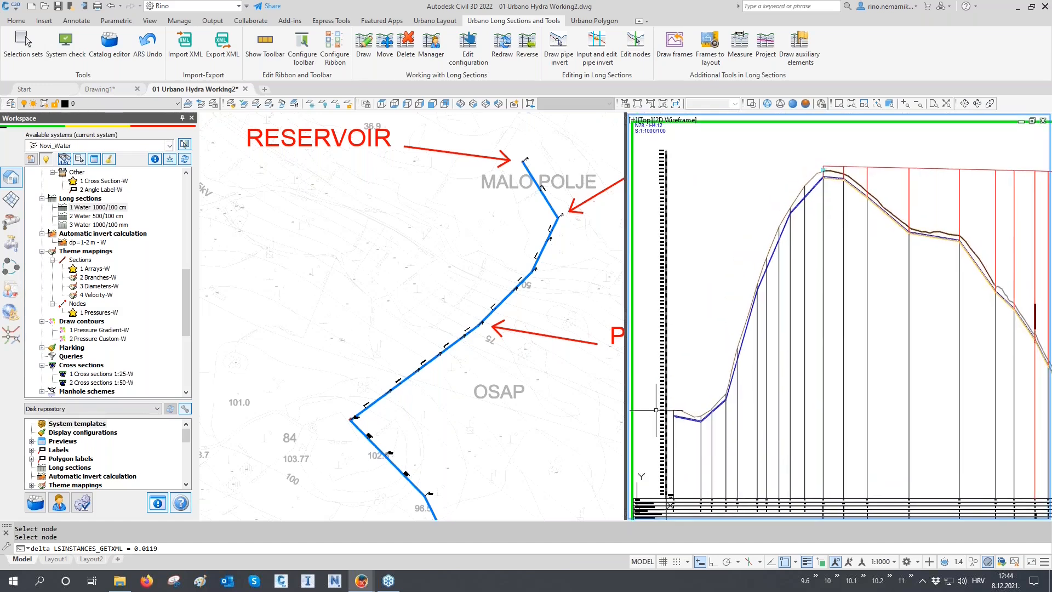
- Automatically rename the pipeline array running from the reservoir to T1, using the pattern T@5
left_click(465, 229)
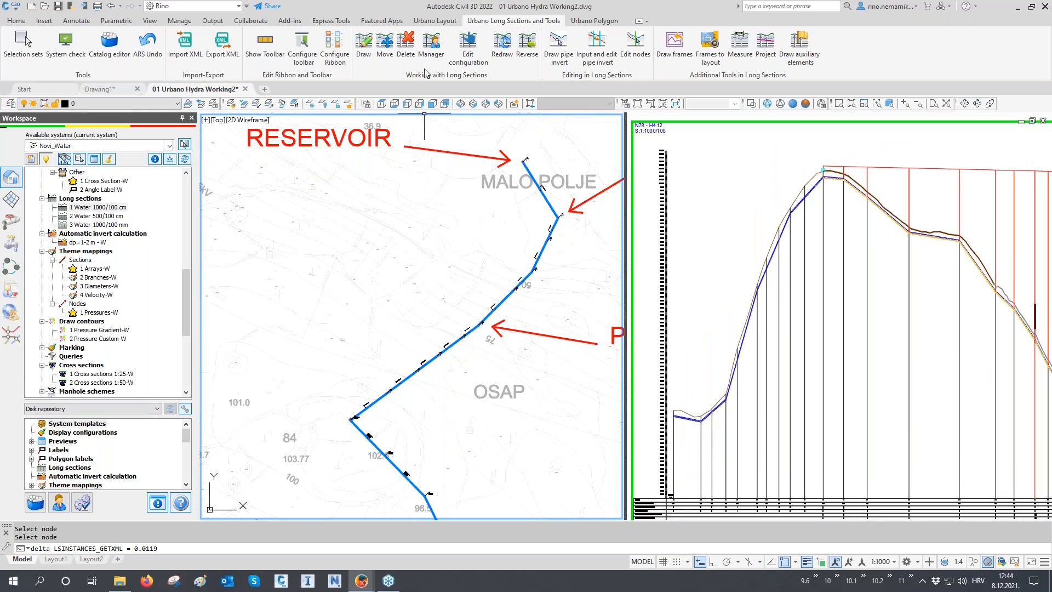
left_click(433, 21)
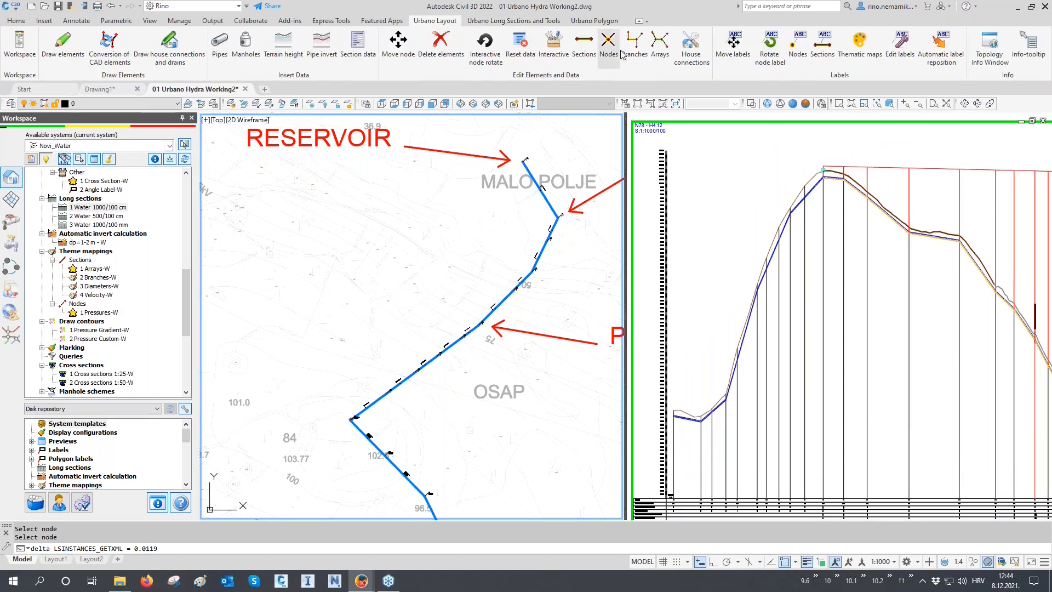
left_click(657, 57)
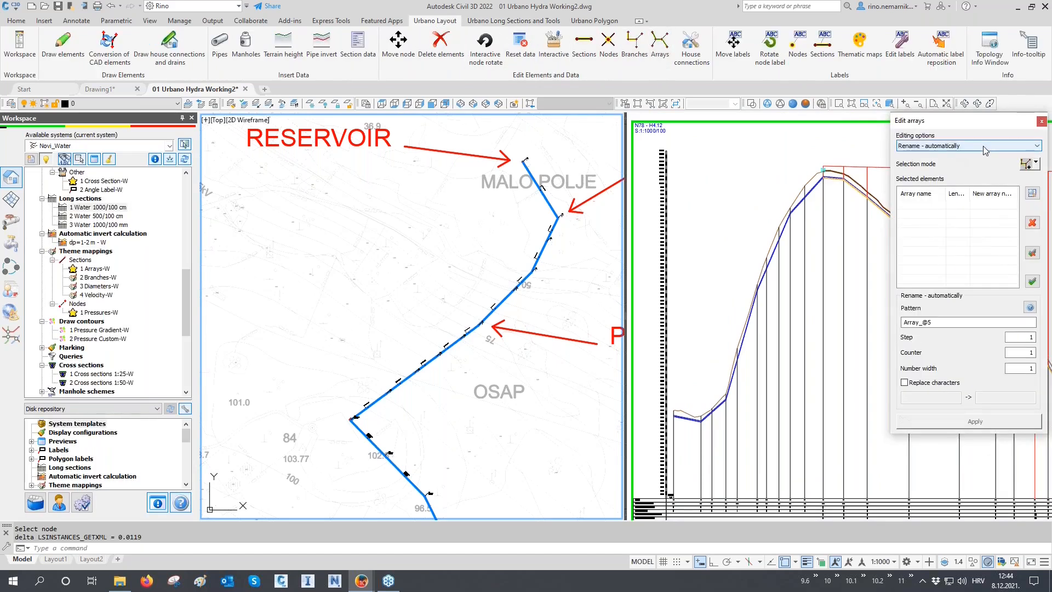
left_click(1018, 165)
left_click(541, 290)
right_click(541, 290)
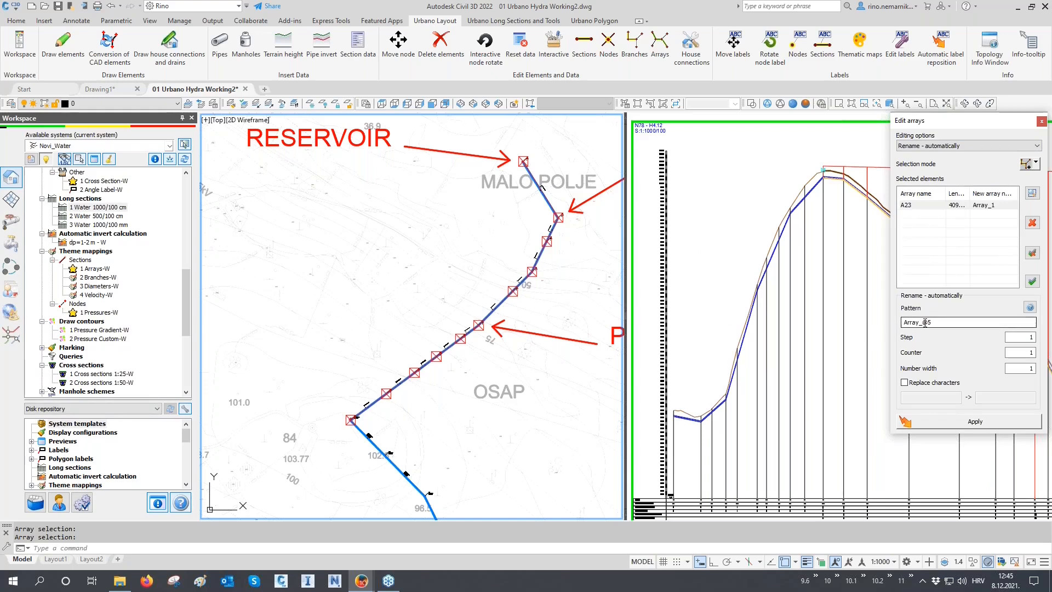
left_click_drag(924, 322, 864, 329)
type("T")
left_click(951, 418)
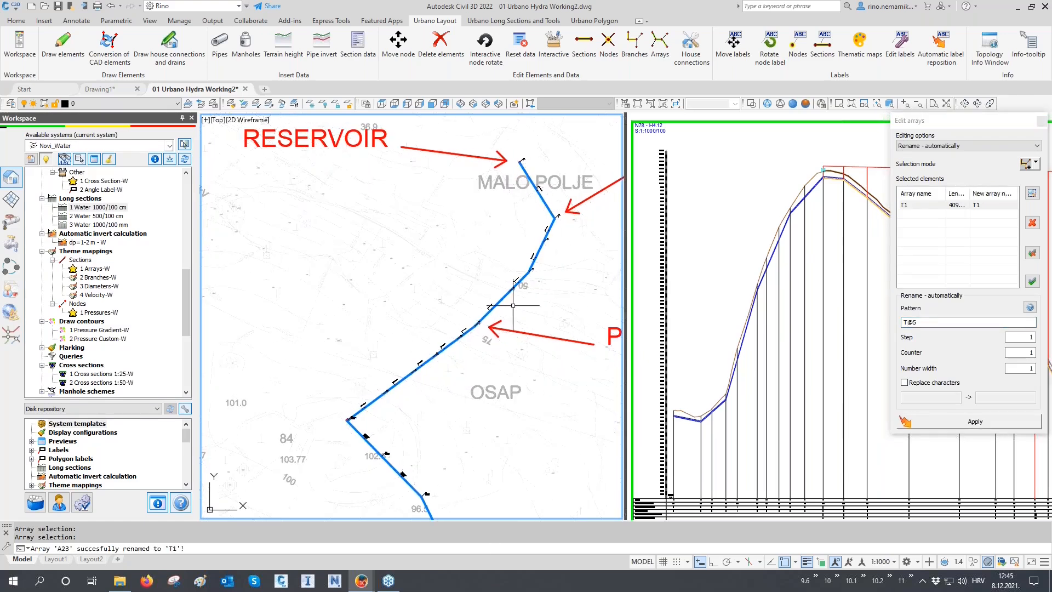
left_click(1040, 121)
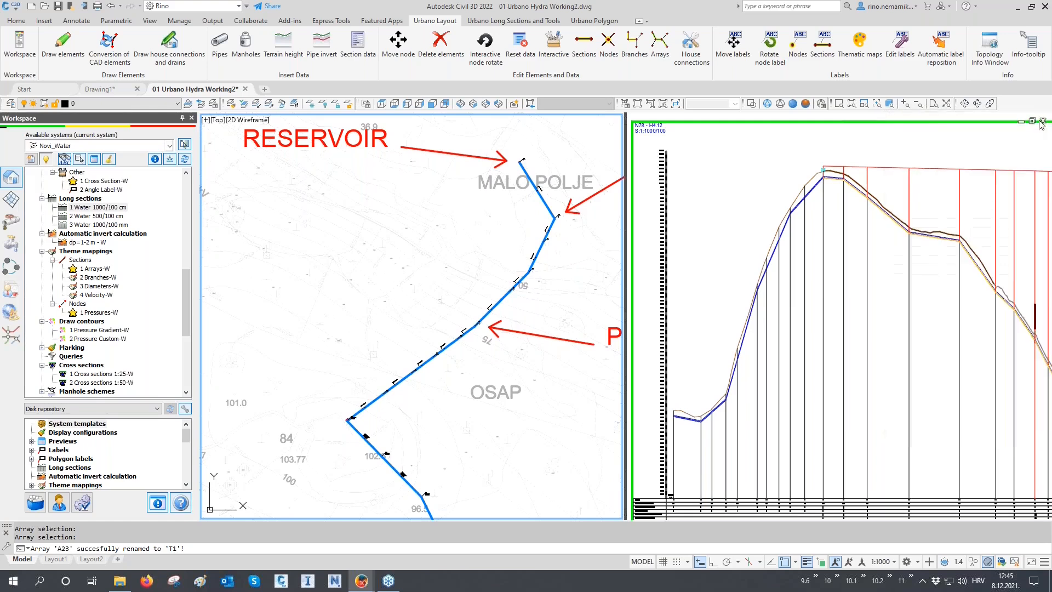
- Set up node renaming by arrays and select arrays T1 and A1 in the plan
left_click(609, 55)
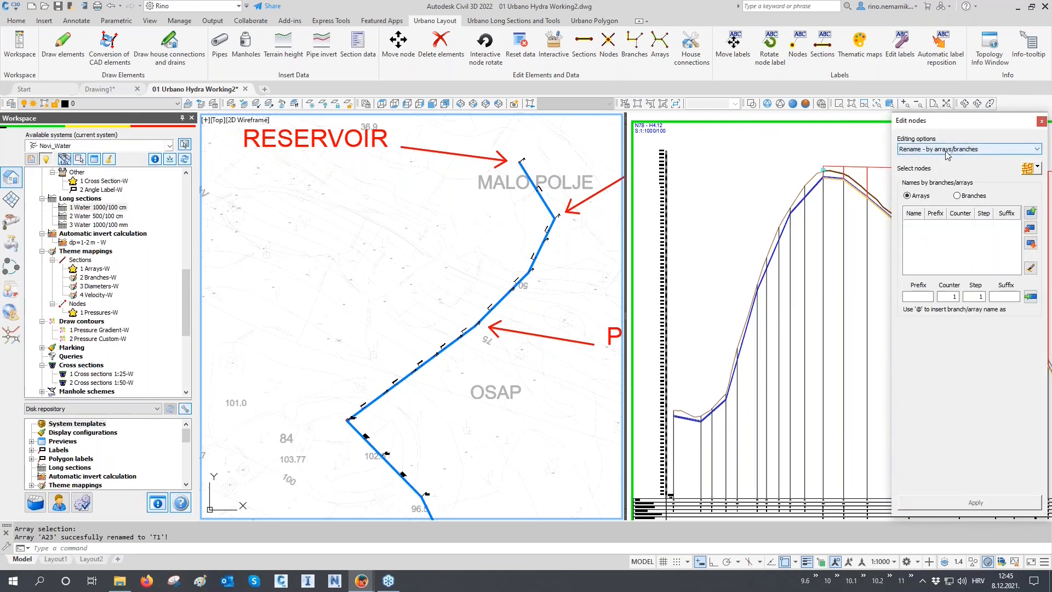
left_click(1037, 167)
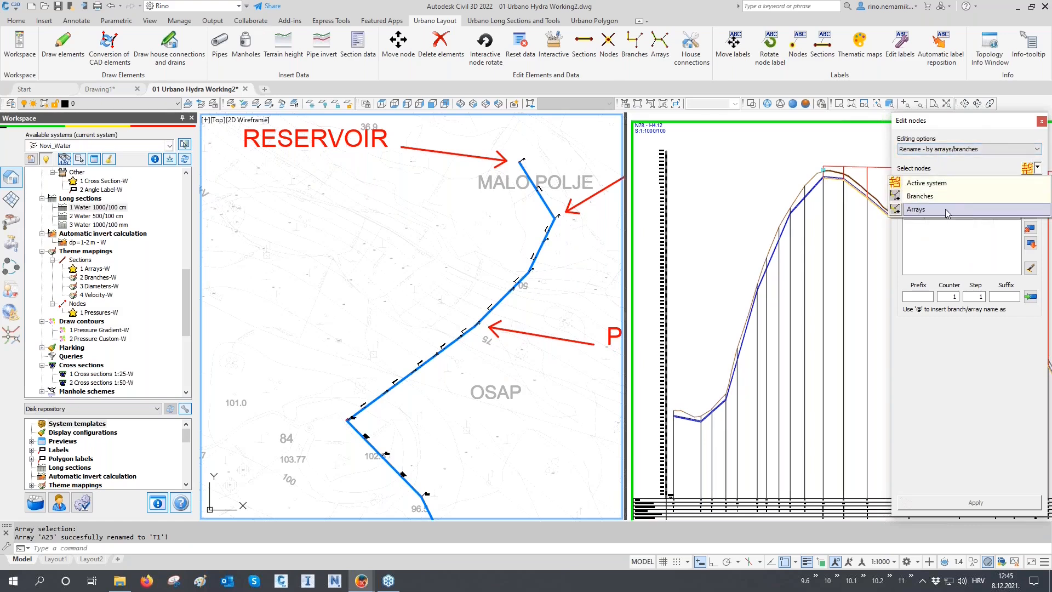
left_click(945, 209)
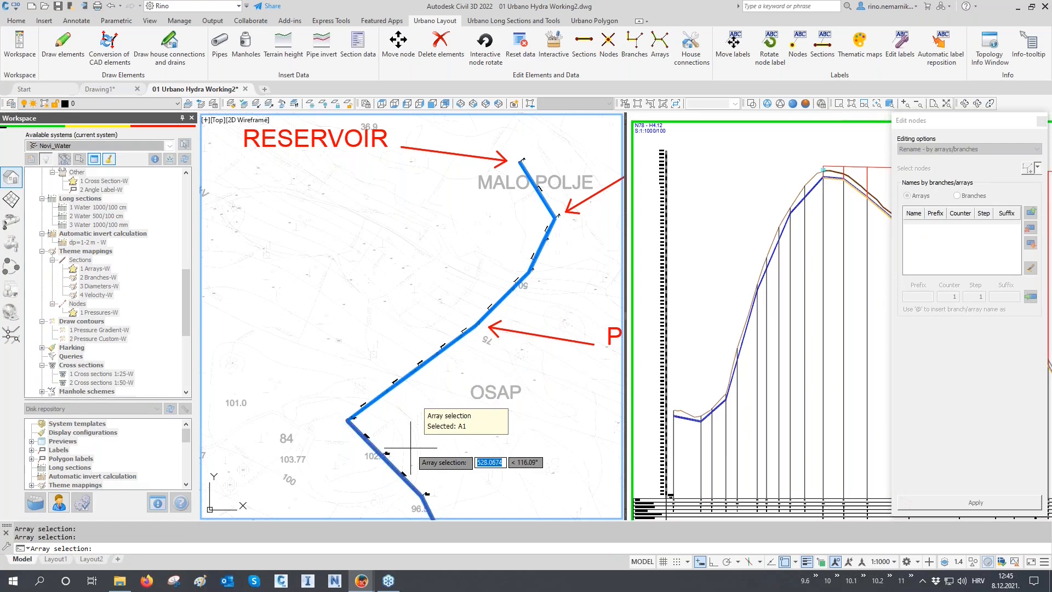
left_click(410, 448)
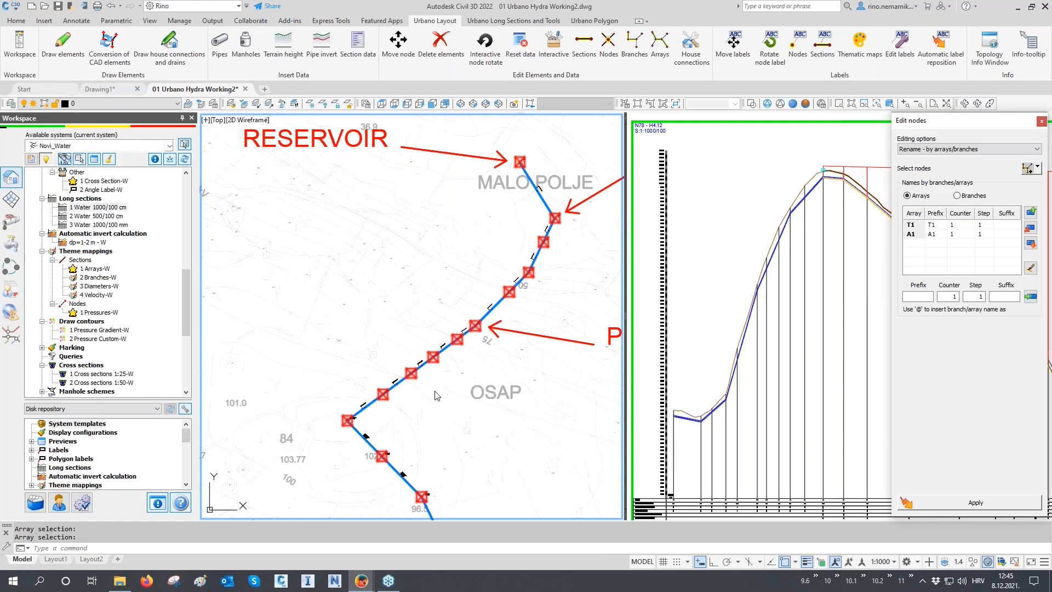
- Order array A1 before T1, set the node name prefix to "@." for both, and apply the renaming
scroll(348, 422, "up", 5)
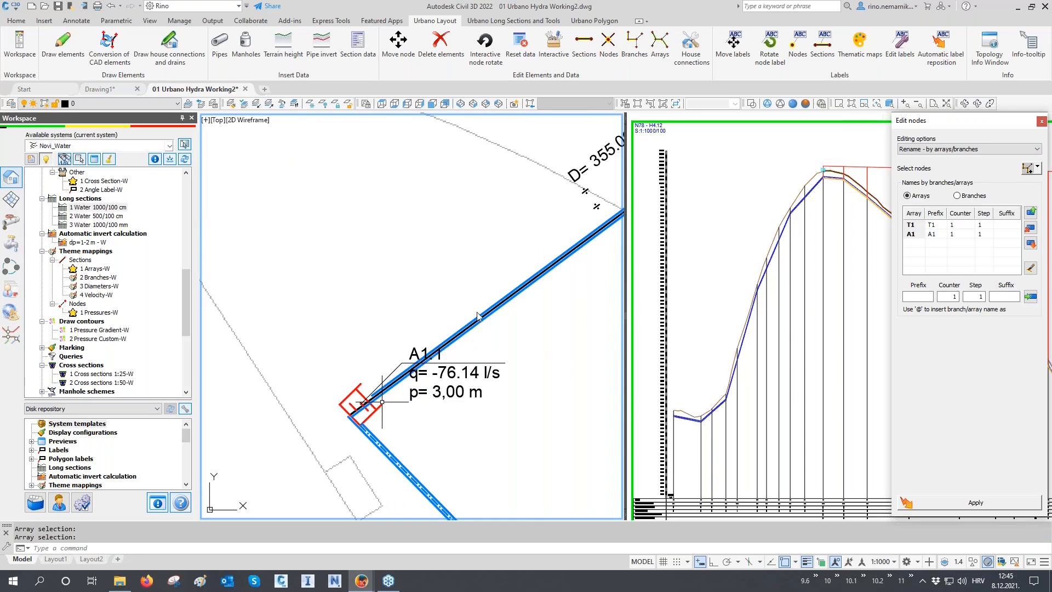
left_click(913, 235)
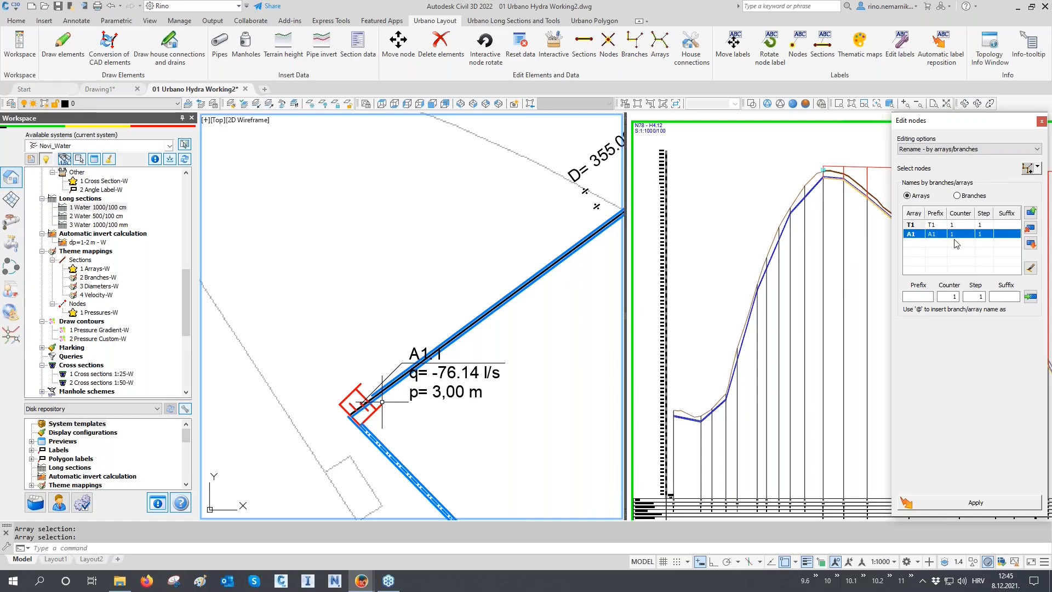
left_click(1030, 212)
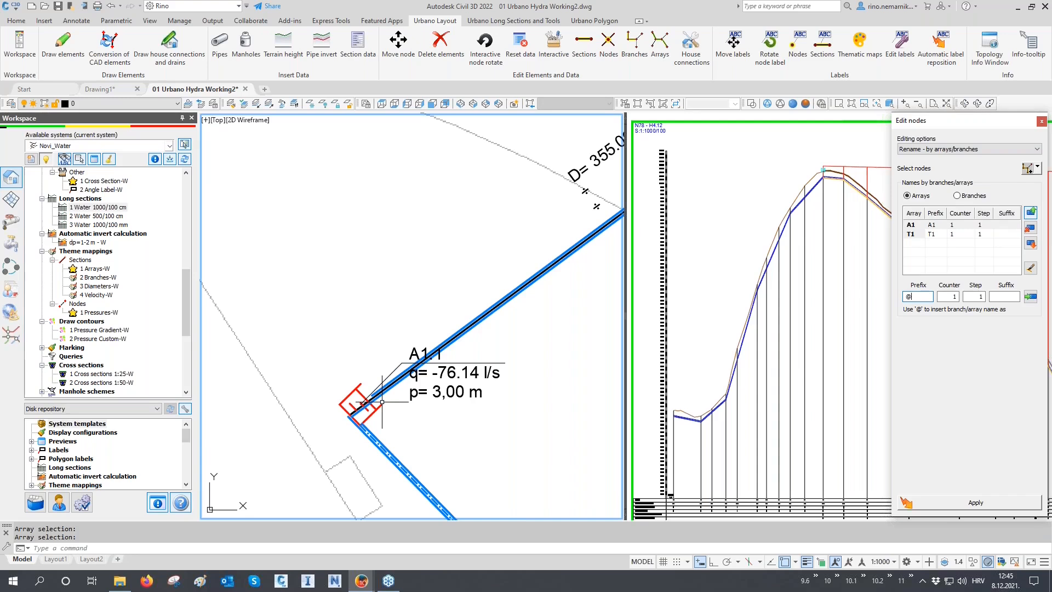
left_click(1030, 298)
left_click(948, 509)
key("Return")
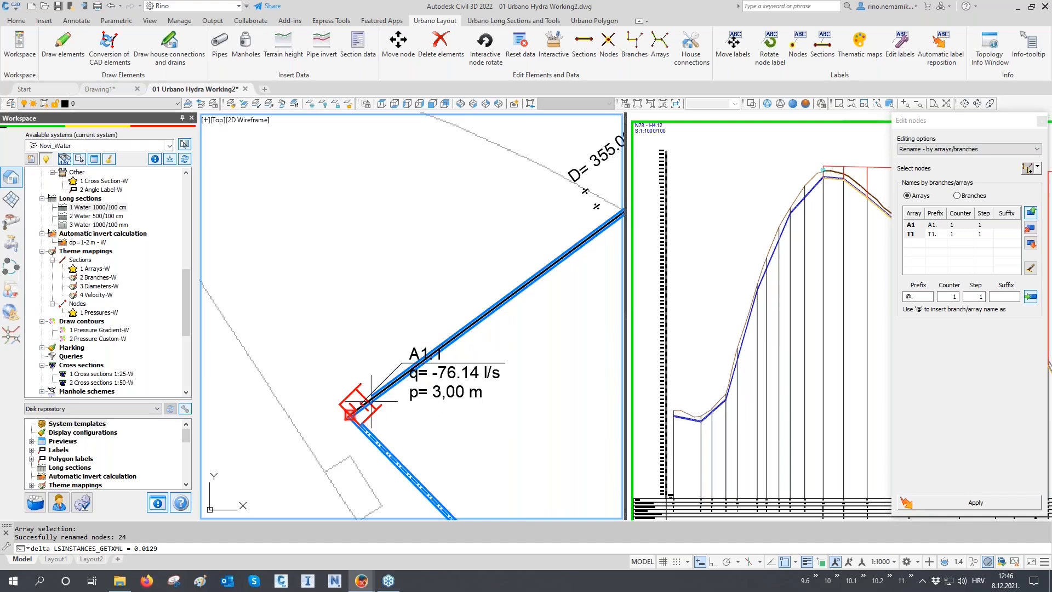
- Examine the renamed node labels along array T1 in the plan, starting at the reservoir end
scroll(371, 401, "down", 5)
scroll(545, 188, "up", 6)
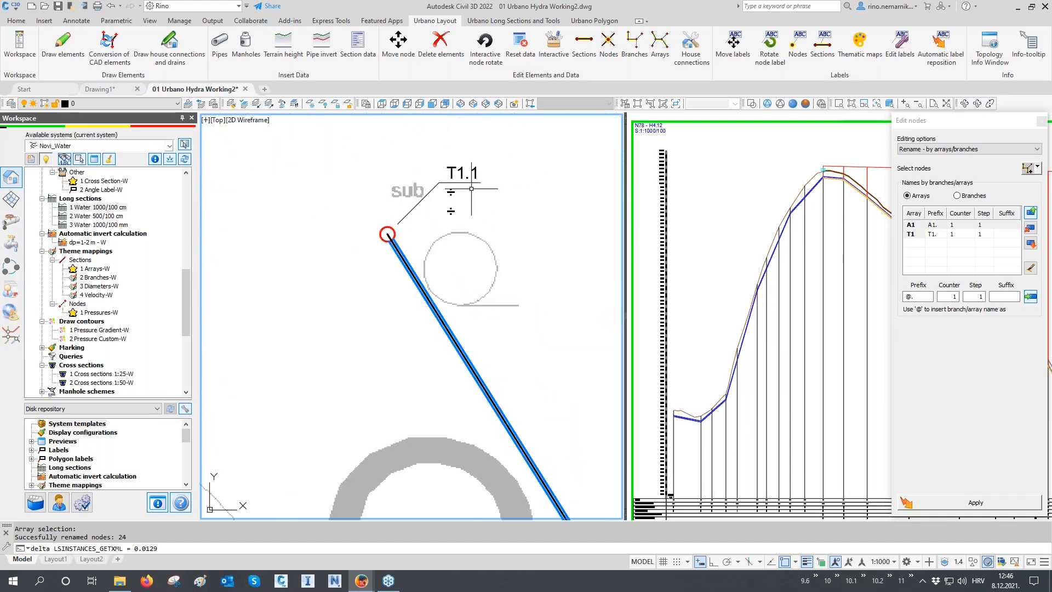
scroll(471, 189, "down", 4)
scroll(567, 427, "up", 6)
scroll(526, 346, "down", 4)
scroll(522, 305, "up", 6)
scroll(522, 306, "down", 4)
scroll(500, 361, "up", 2)
scroll(500, 360, "up", 4)
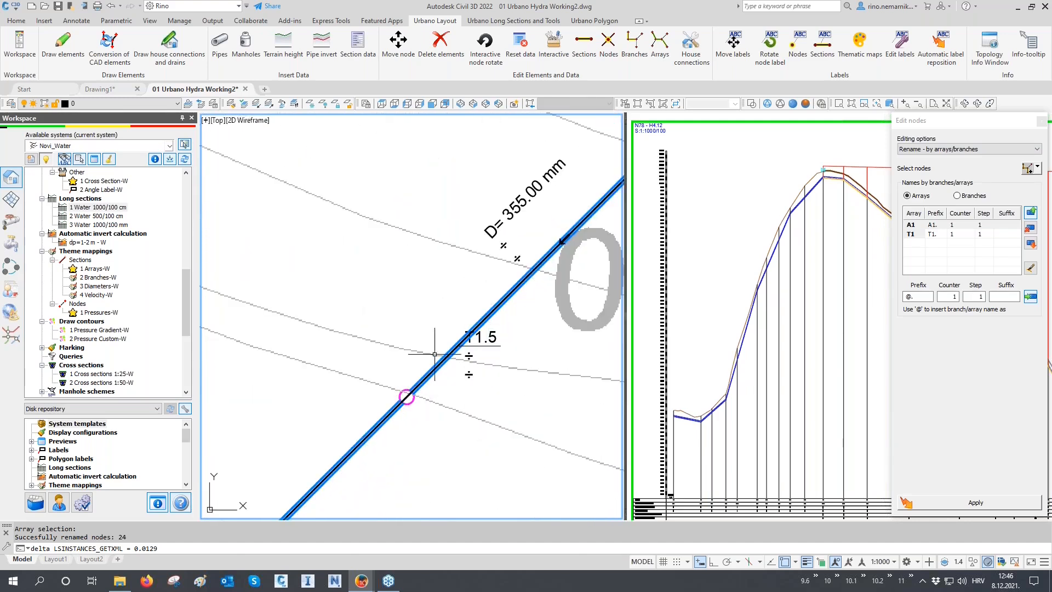
- Regenerate the drawing and automatically reposition the node labels, keeping the label buffer at 0.5
type("RE")
key("Return")
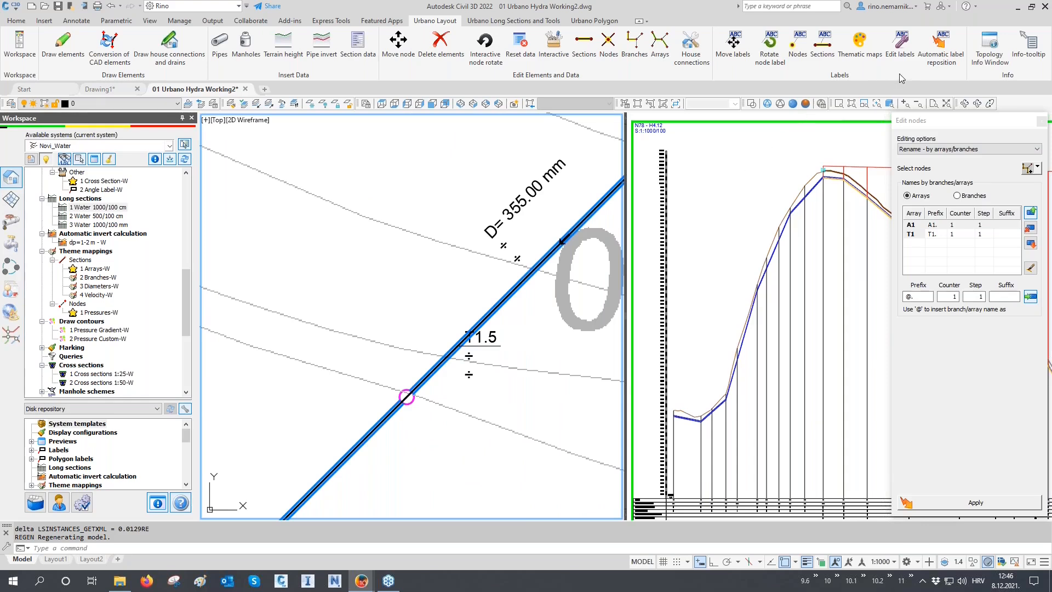
left_click(931, 64)
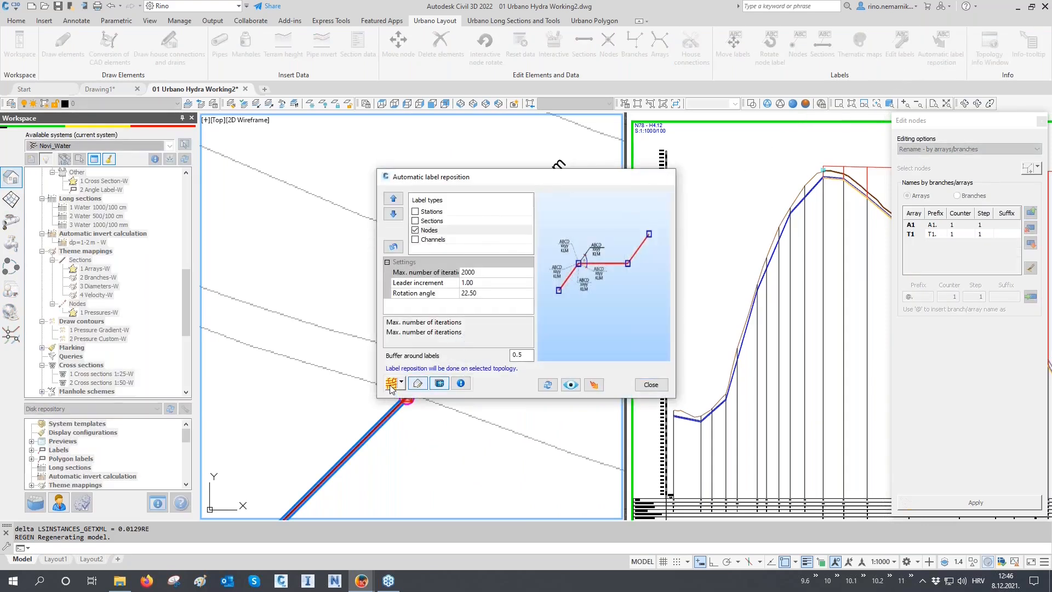
left_click(593, 386)
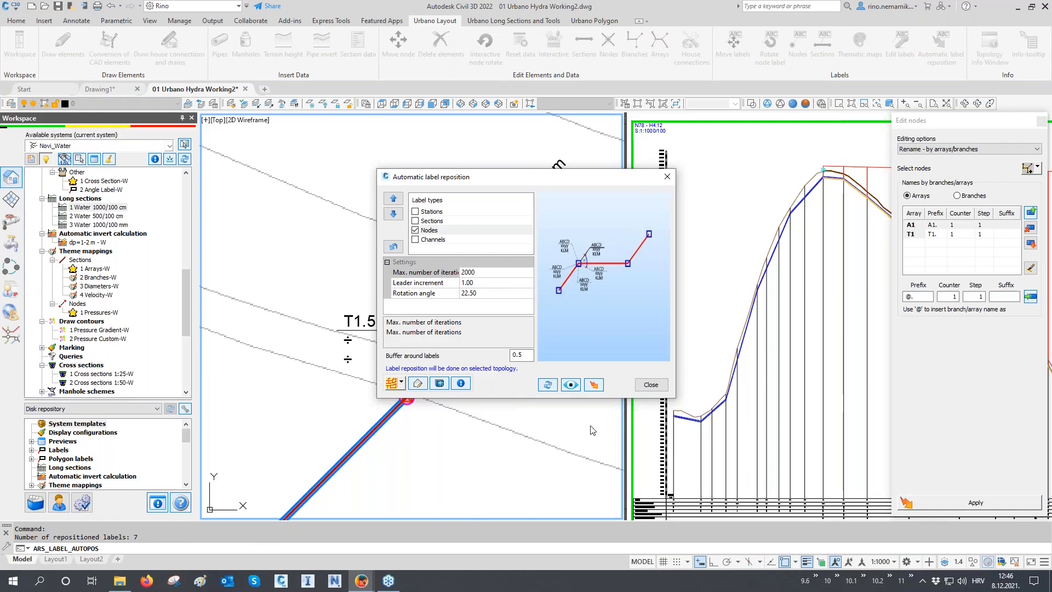
- Finish the label repositioning and examine the node labels along arrays T1 and A1 in the plan
left_click(636, 389)
scroll(500, 282, "down", 2)
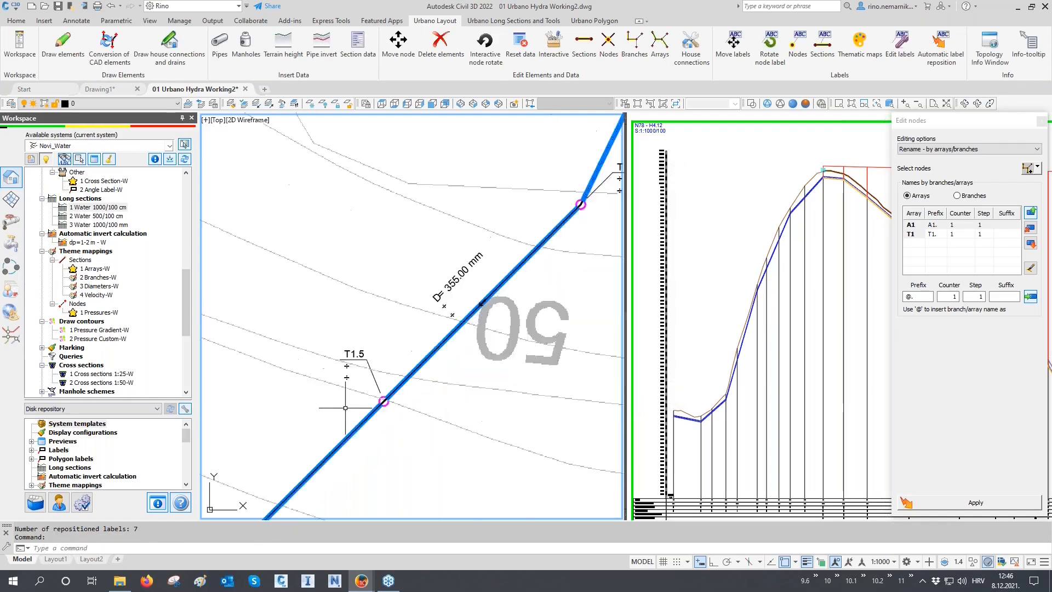
scroll(511, 271, "up", 3)
scroll(511, 271, "down", 2)
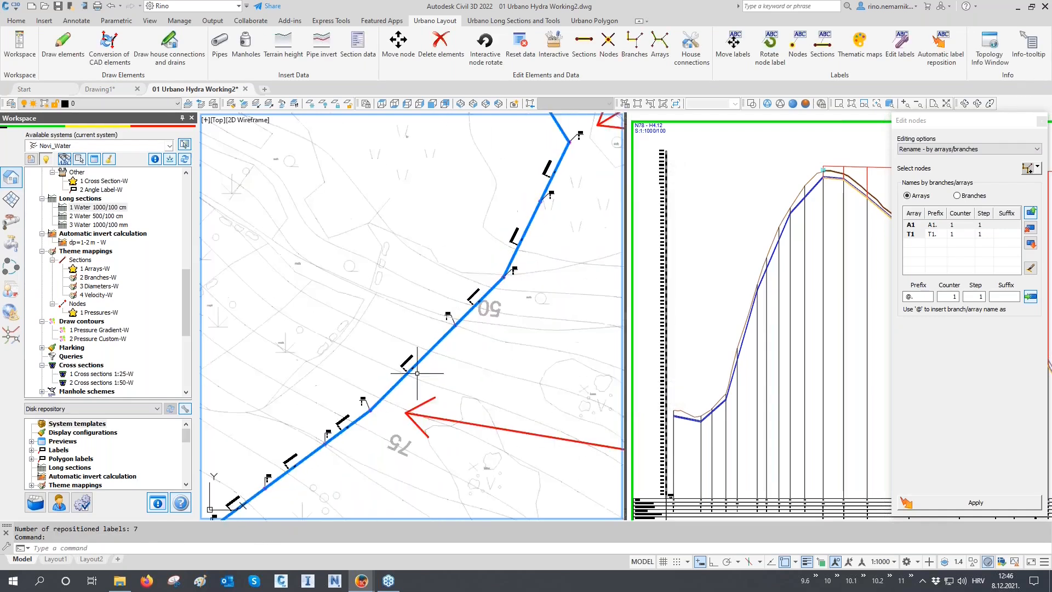
scroll(419, 368, "up", 2)
scroll(419, 368, "down", 2)
scroll(362, 362, "up", 2)
scroll(362, 362, "down", 2)
scroll(229, 431, "up", 3)
scroll(296, 427, "down", 4)
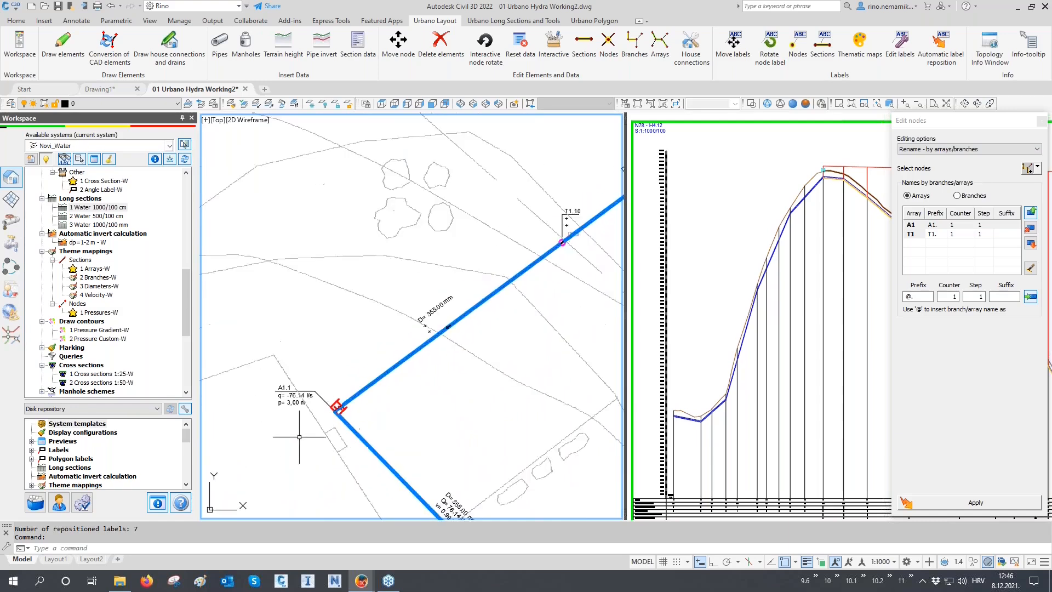
scroll(299, 443, "down", 2)
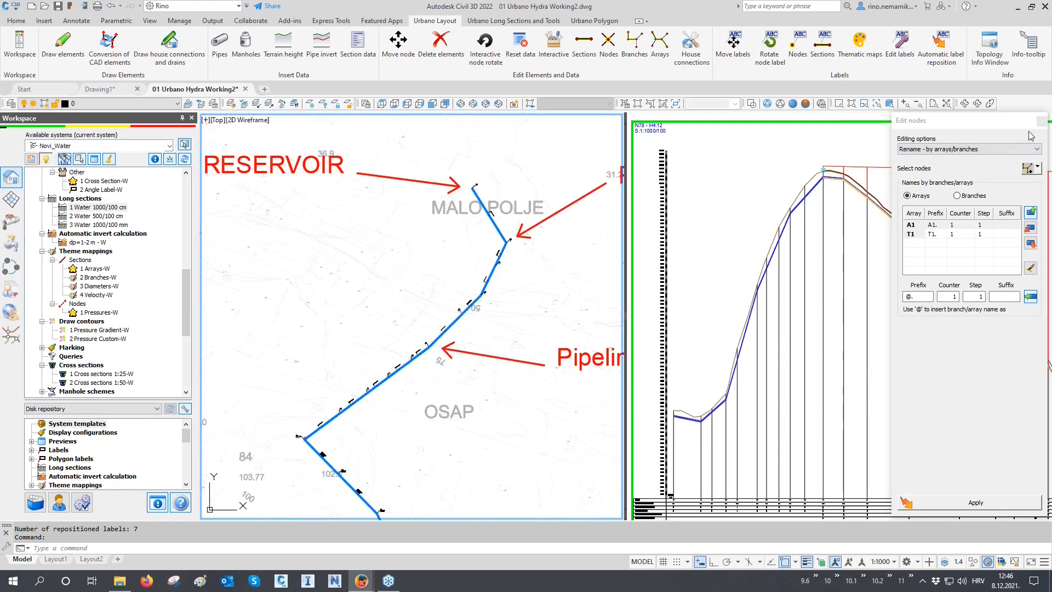
- Finish node editing, set up automatic section renaming, and select the sections of array T1 in the plan
left_click(1042, 121)
left_click(583, 47)
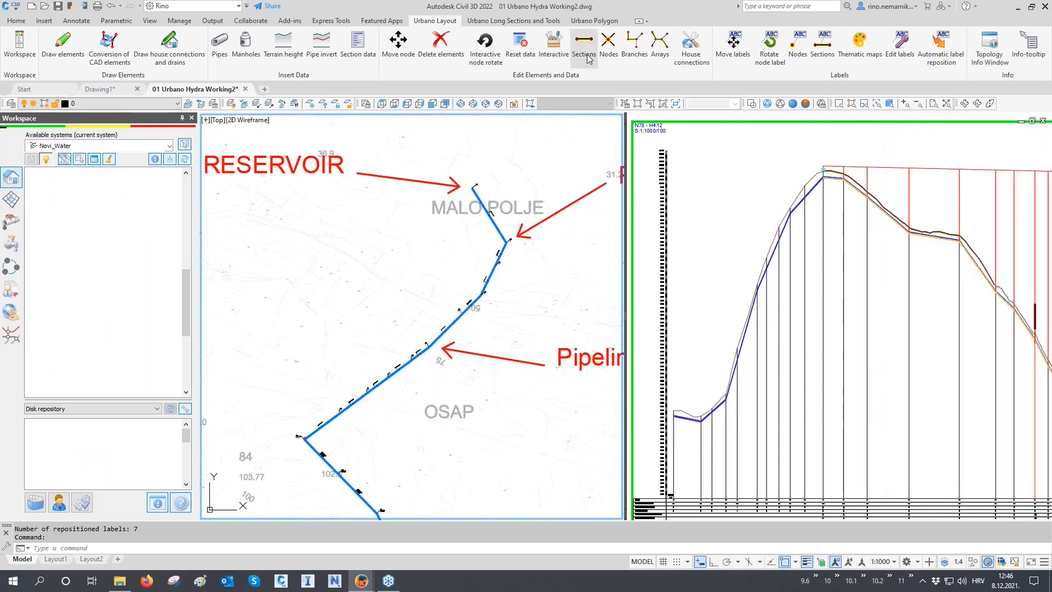
left_click(1037, 170)
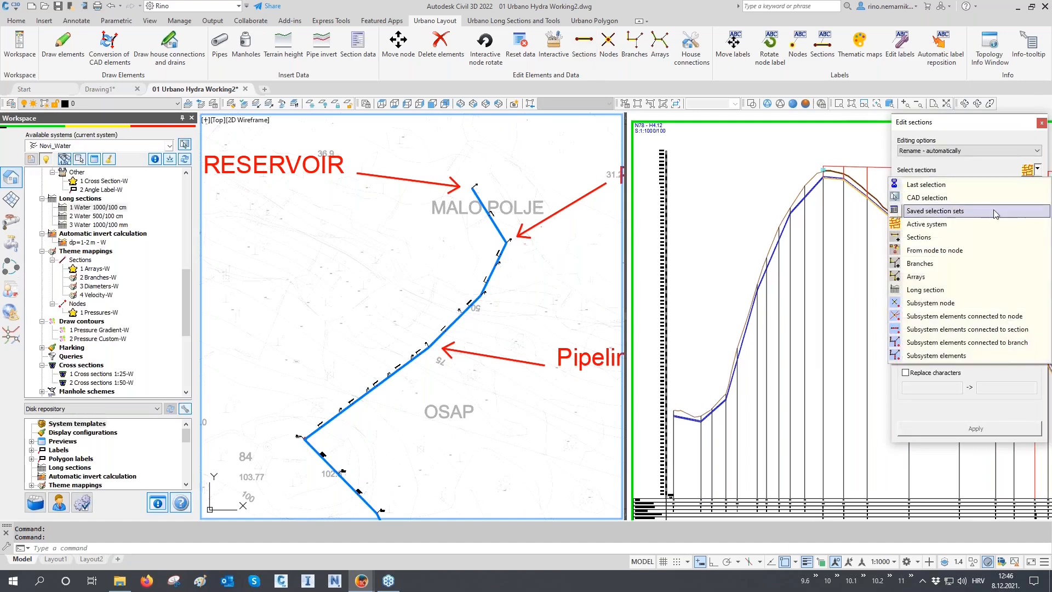
left_click(942, 275)
left_click(545, 300)
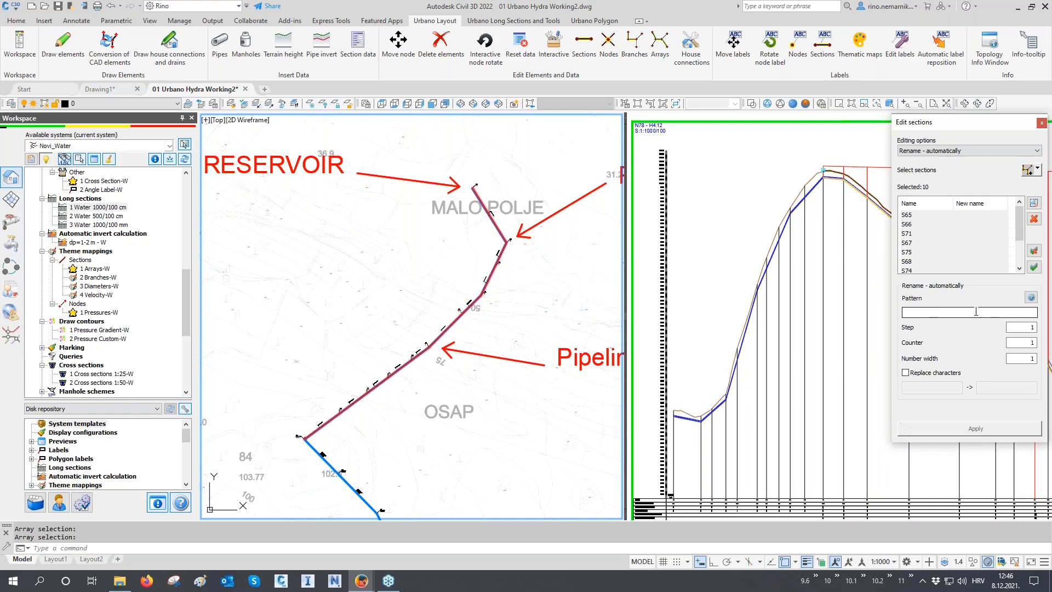
- Rename the selected sections with the pattern T@5, using step 1, counter 1 and number width 1
left_click(1029, 298)
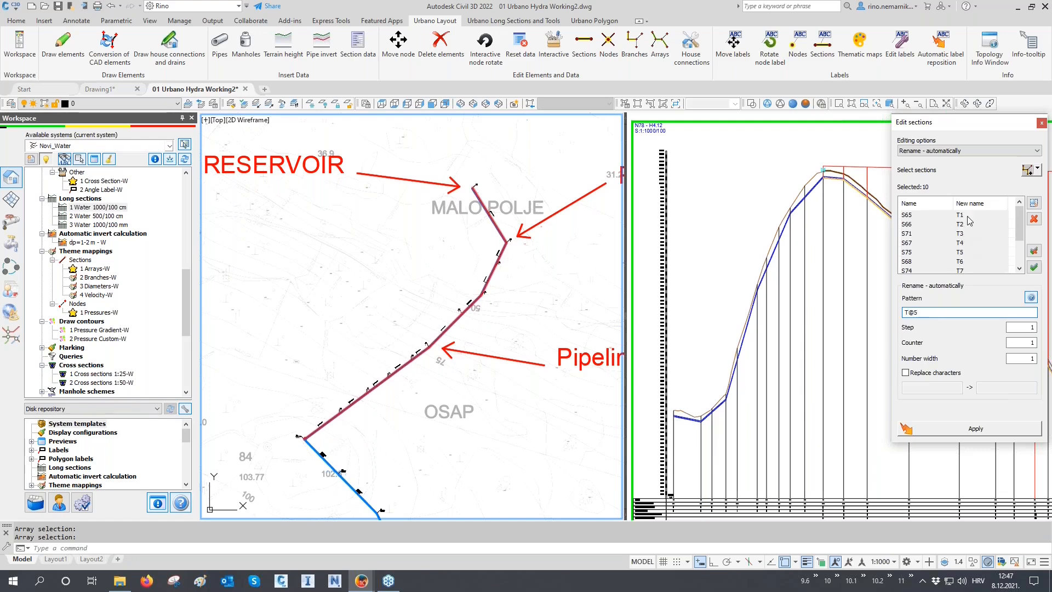
scroll(968, 225, "down", 1)
left_click(961, 428)
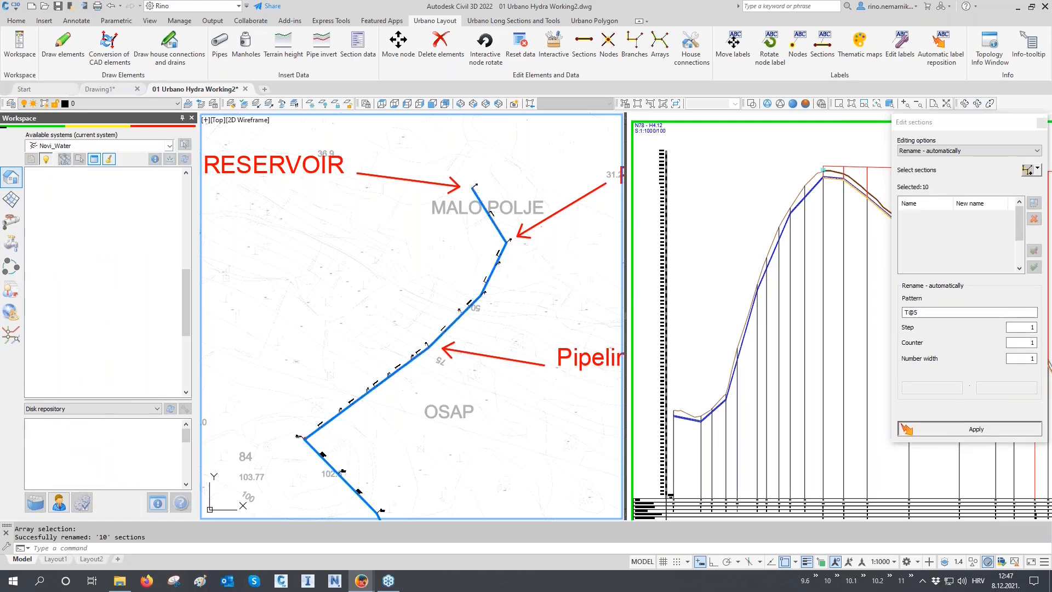
left_click(1041, 122)
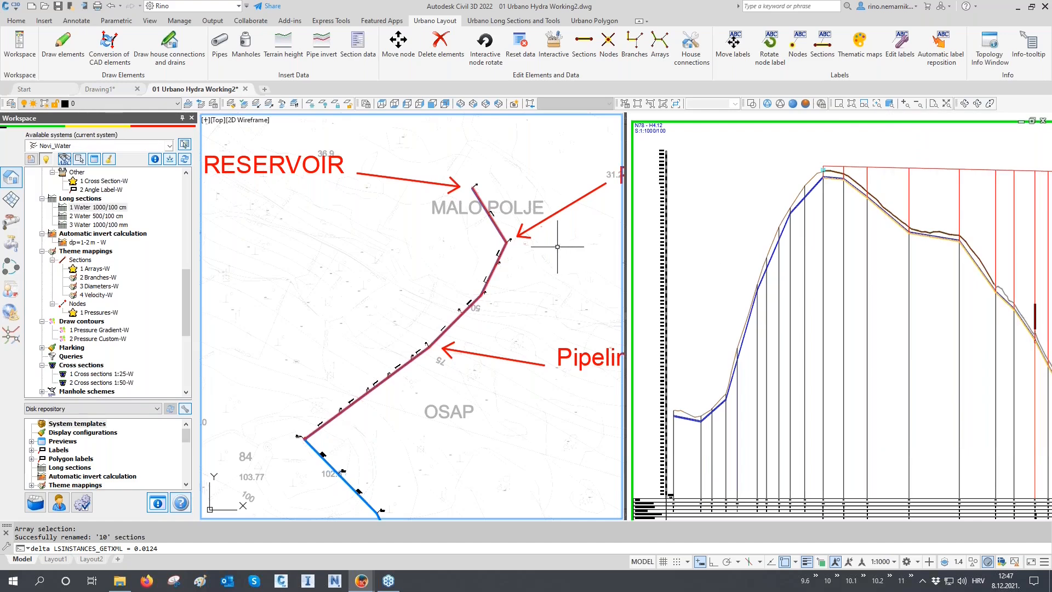
- Examine the pipe's position relative to the terrain along the rising part of the long section
left_click(696, 378)
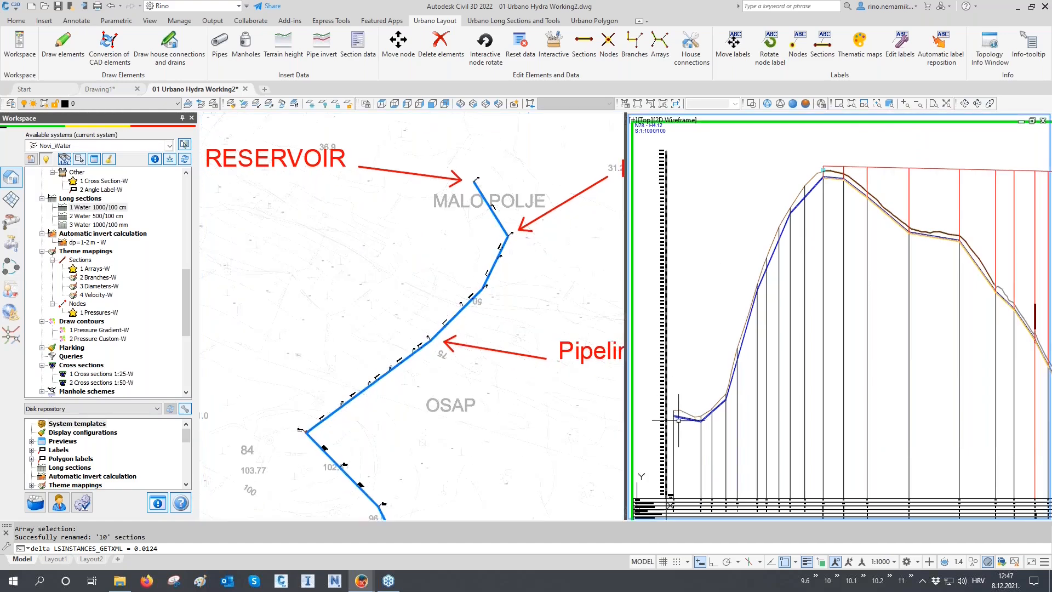
scroll(679, 420, "up", 4)
middle_click_drag(798, 364, 798, 404)
scroll(810, 322, "up", 2)
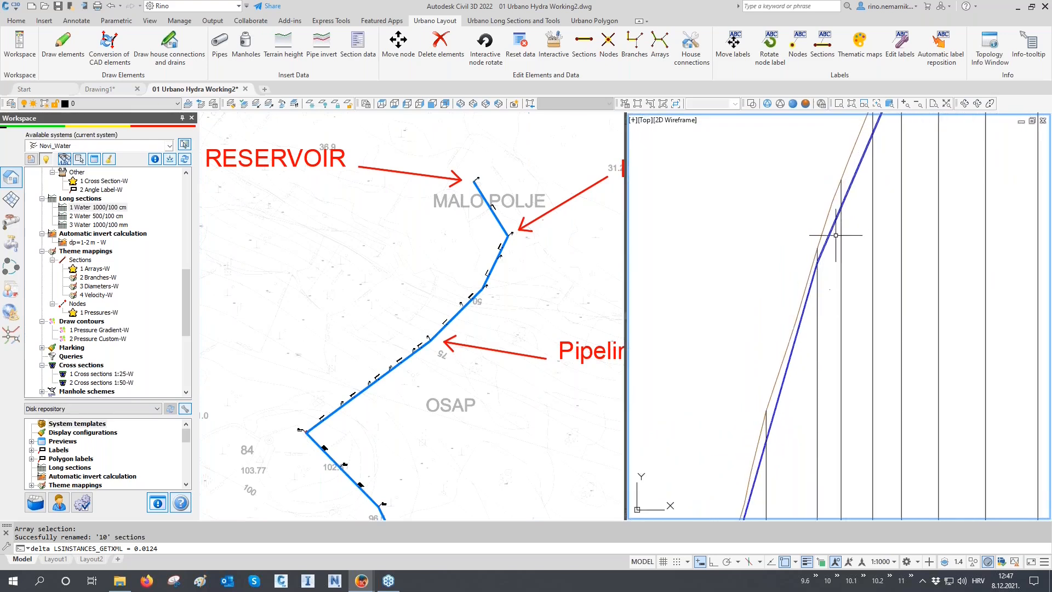
scroll(805, 265, "up", 2)
scroll(797, 268, "down", 4)
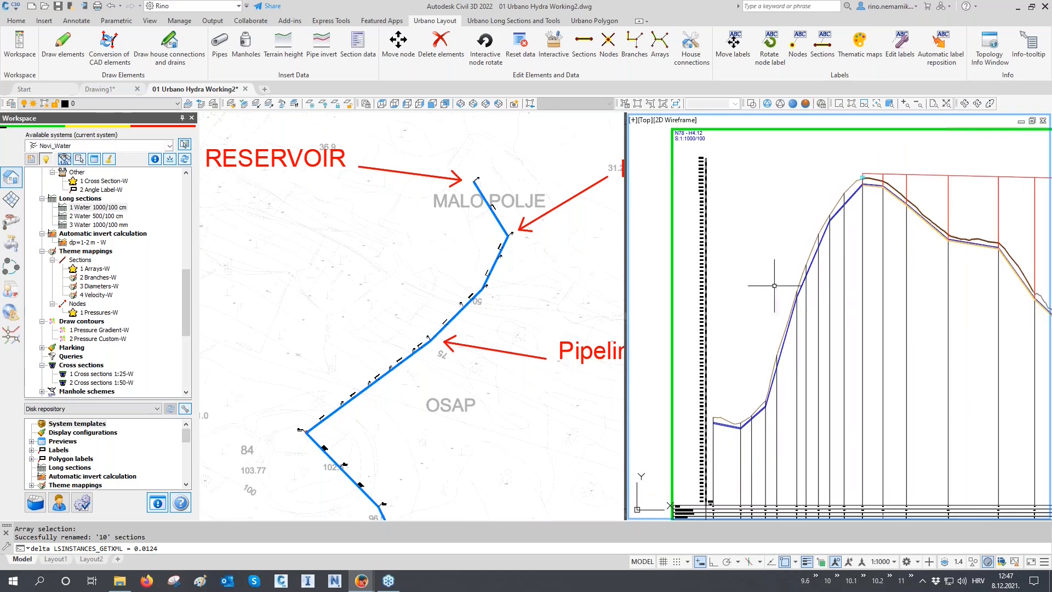
- Set array T1's pipe axis to a constant depth of 1.5 below terrain 1, with slopes set, and save it
scroll(93, 224, "up", 12)
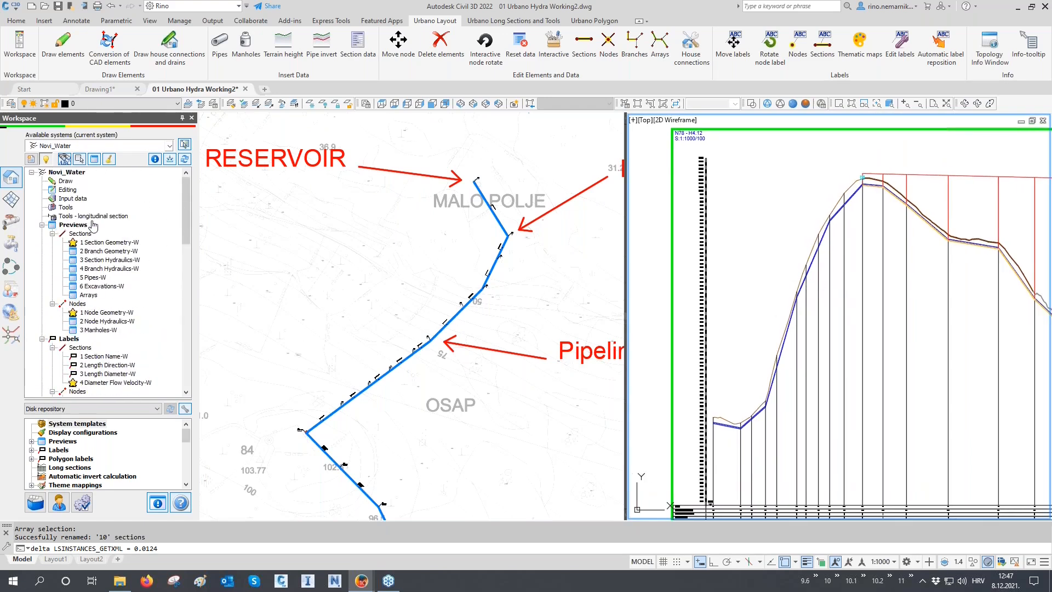
right_click(82, 203)
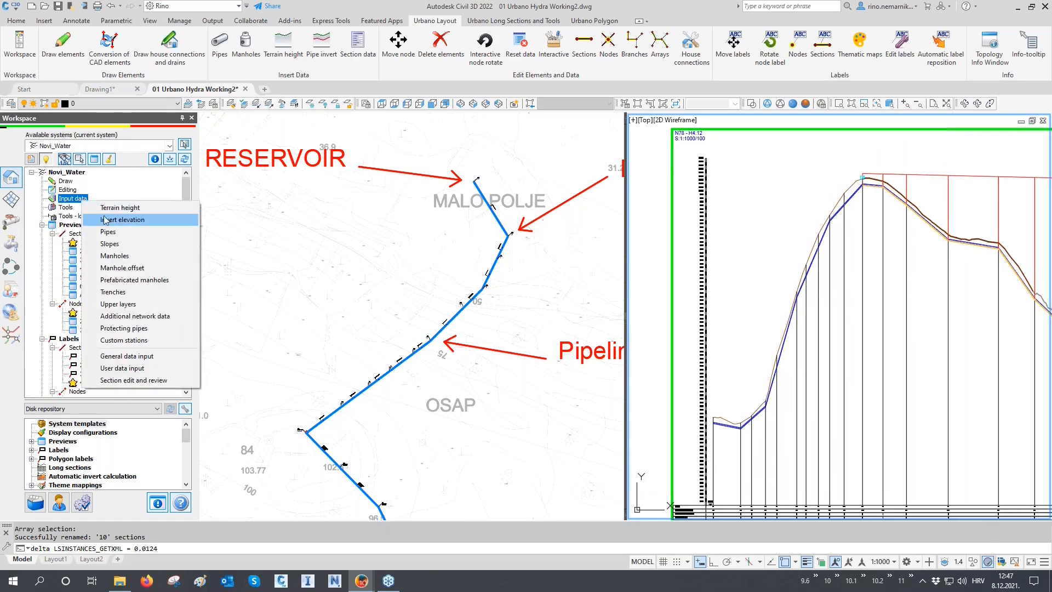
left_click(132, 220)
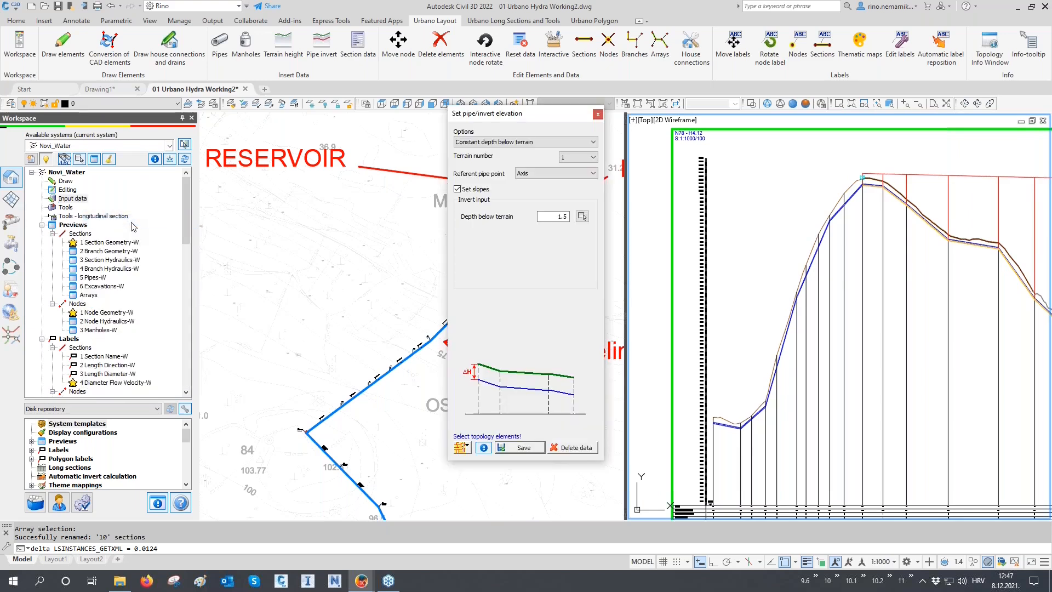
left_click(462, 446)
left_click(490, 367)
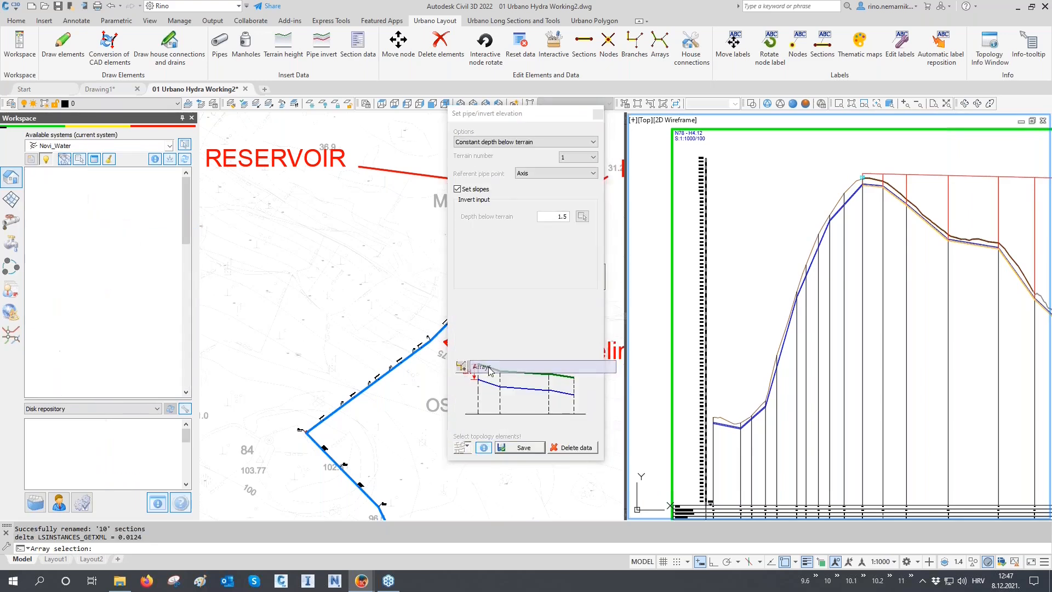
left_click(378, 378)
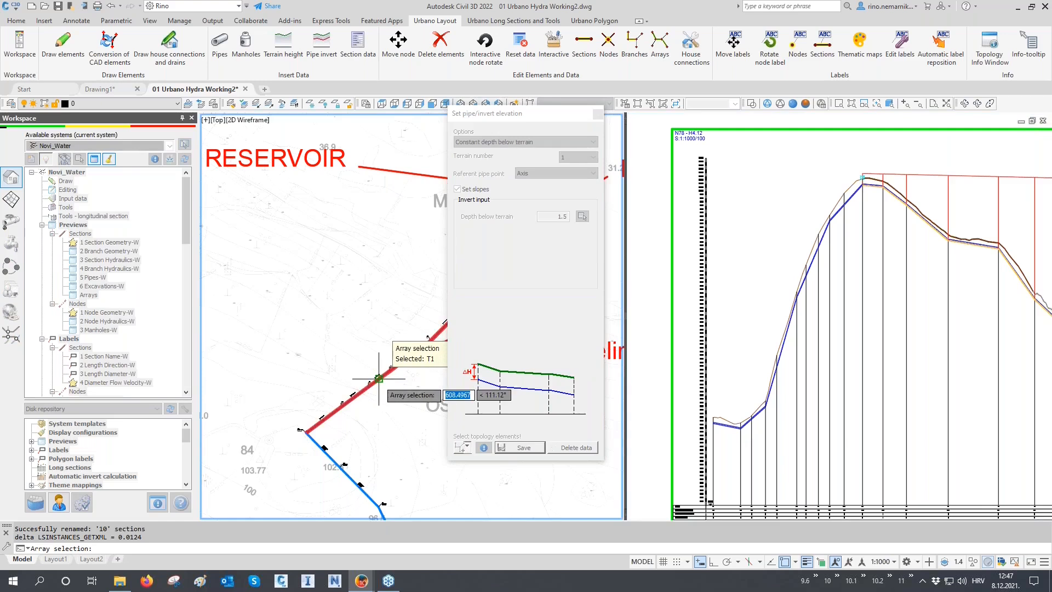
key("Return")
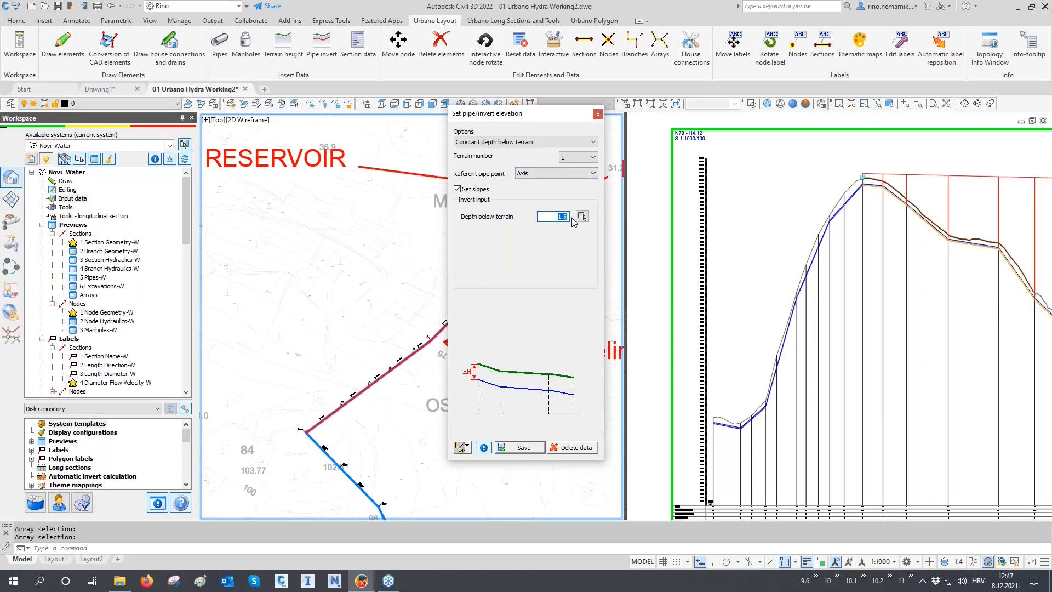
left_click(525, 449)
left_click(525, 447)
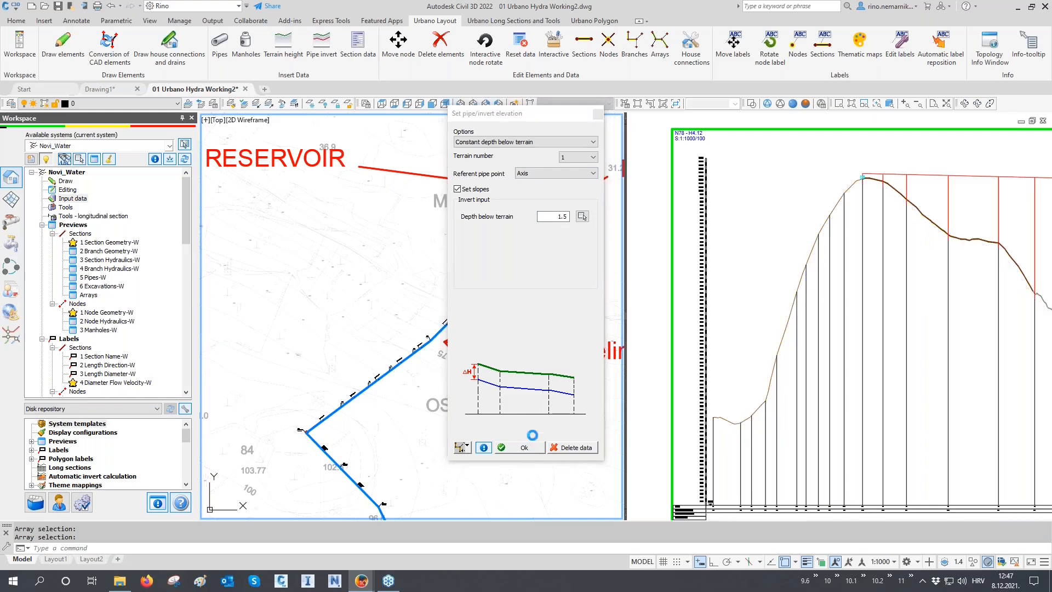
left_click(598, 115)
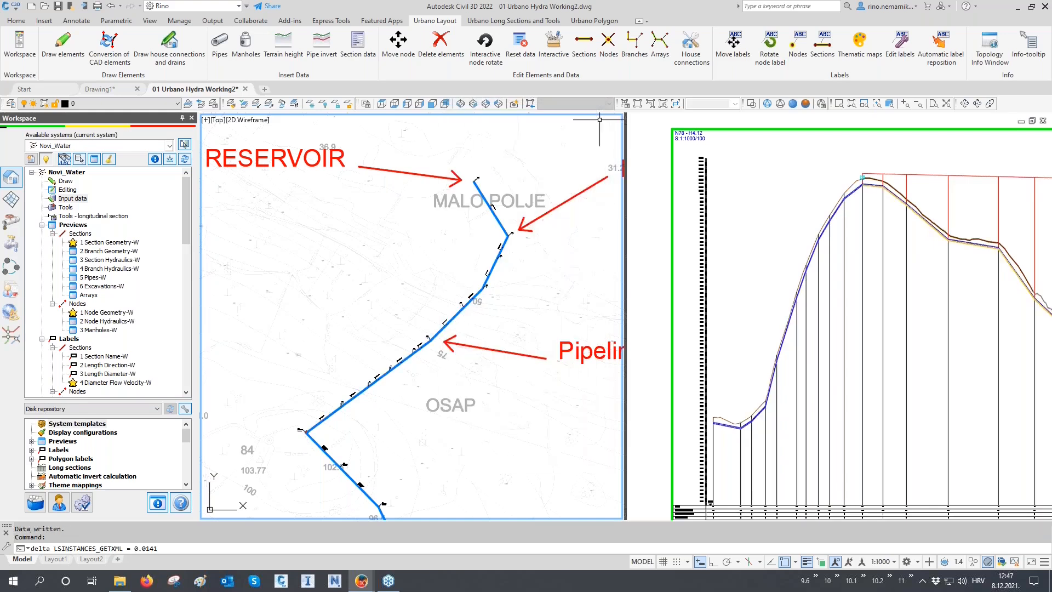
- Turn off object snap and examine the pipe below the terrain from the start of the long section to its highest point
left_click(754, 274)
scroll(739, 287, "up", 2)
key("F3")
scroll(717, 404, "up", 4)
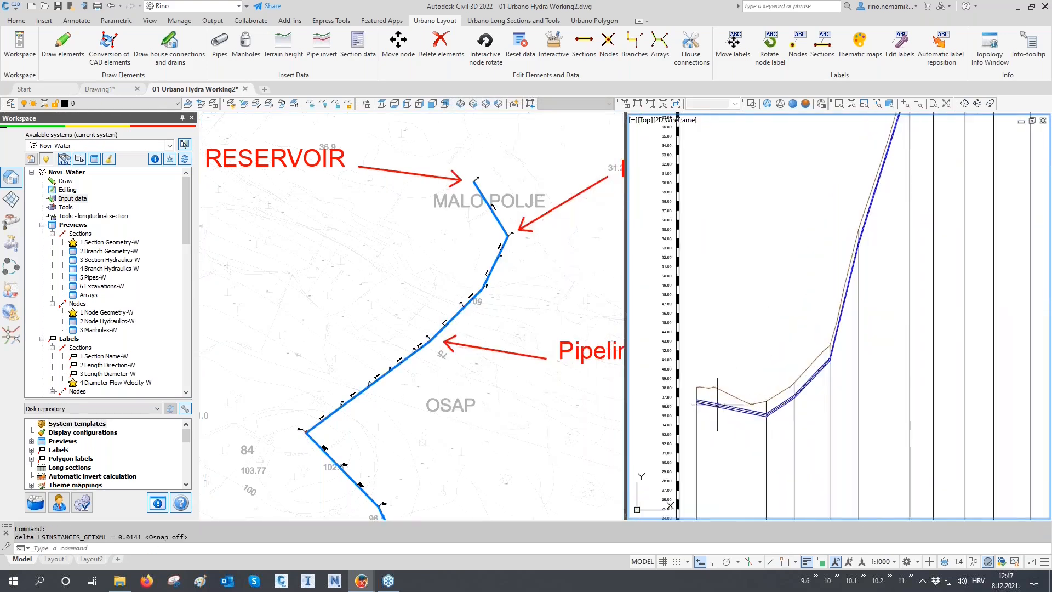
scroll(817, 269, "up", 2)
middle_click_drag(837, 406, 825, 421)
middle_click_drag(897, 242, 817, 402)
middle_click_drag(880, 208, 795, 328)
middle_click_drag(869, 183, 803, 322)
middle_click_drag(893, 165, 815, 293)
middle_click_drag(888, 180, 876, 245)
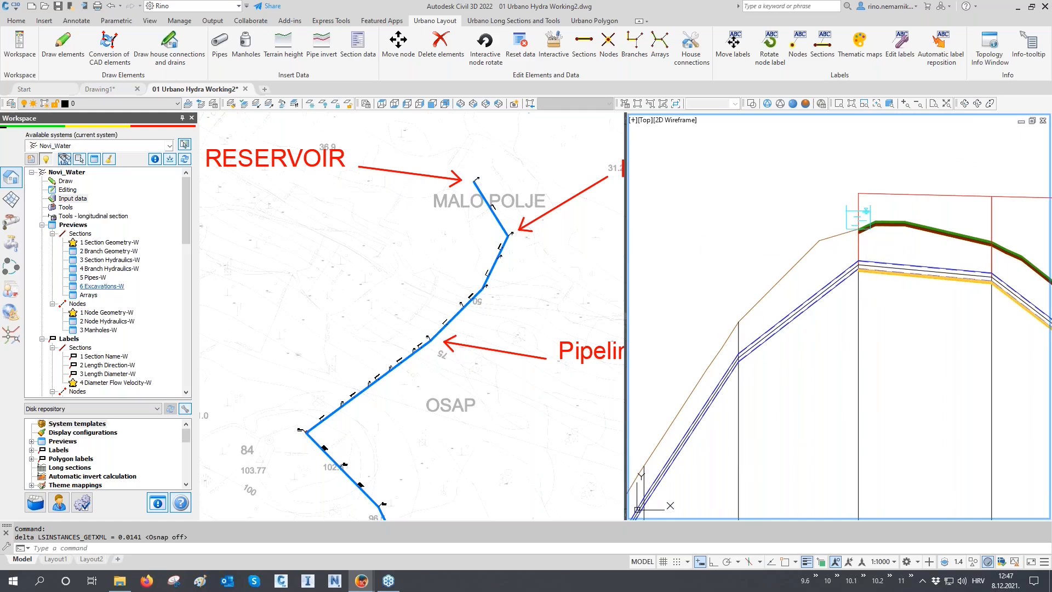
- Assign the Alfa=90 trench from the group "Single trench - sand bed - B=calculated" to array T1 and save it
right_click(84, 200)
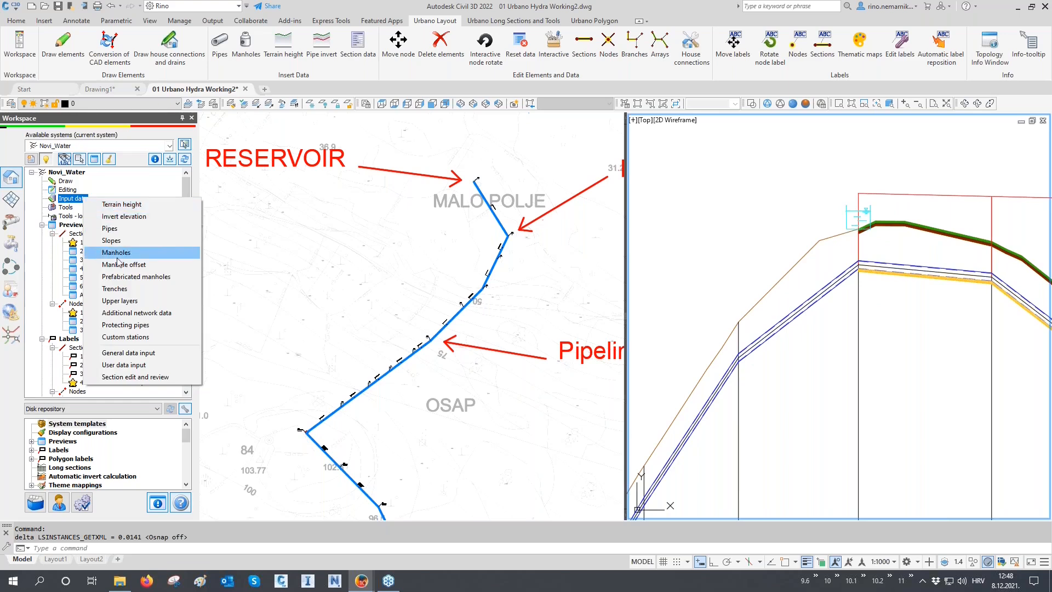
left_click(119, 289)
left_click(910, 476)
left_click(931, 399)
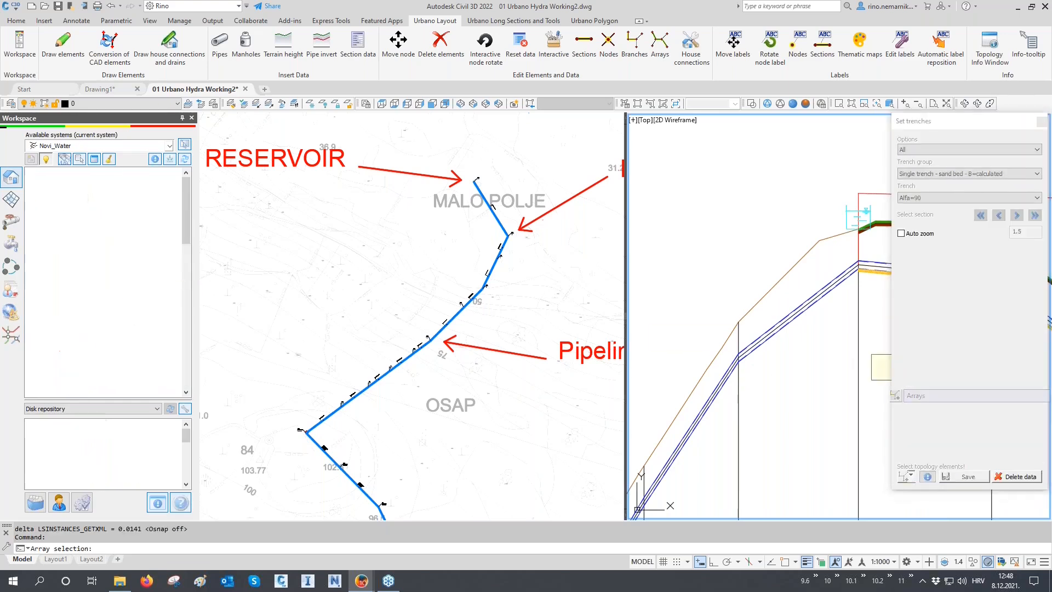
left_click(436, 335)
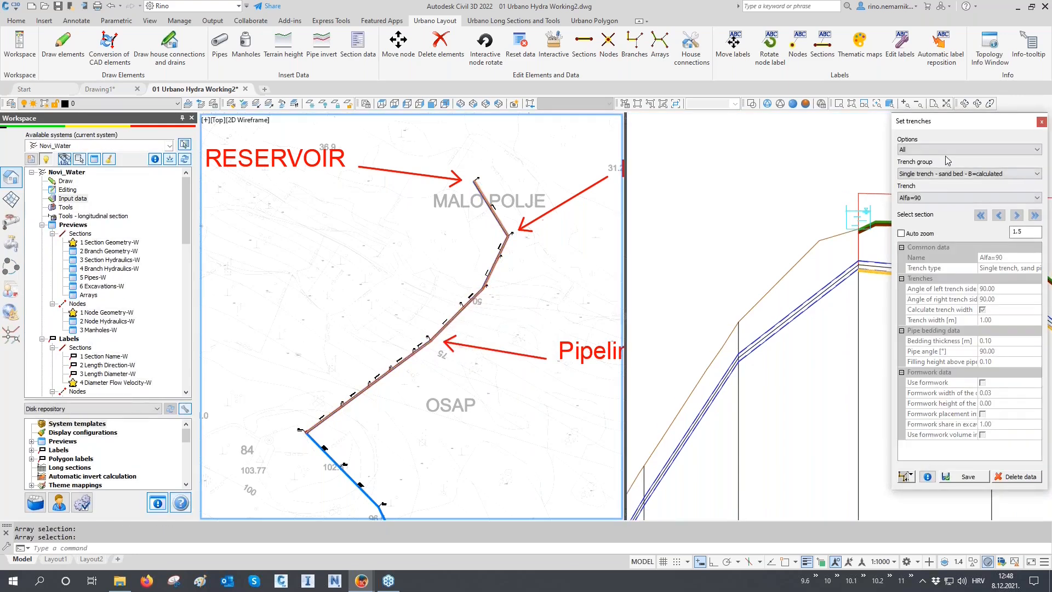
left_click(968, 476)
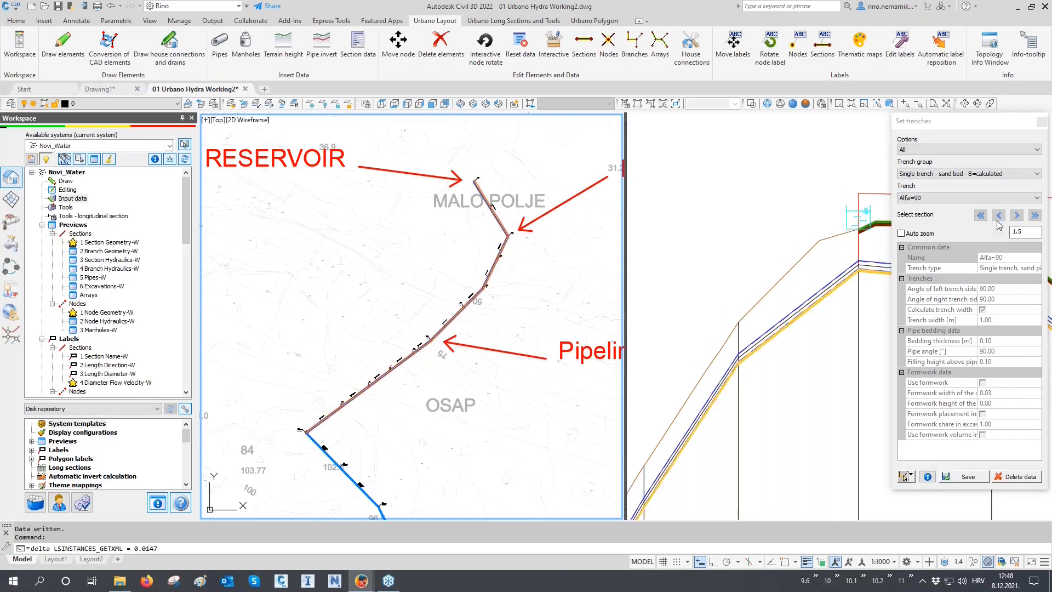
left_click(1040, 123)
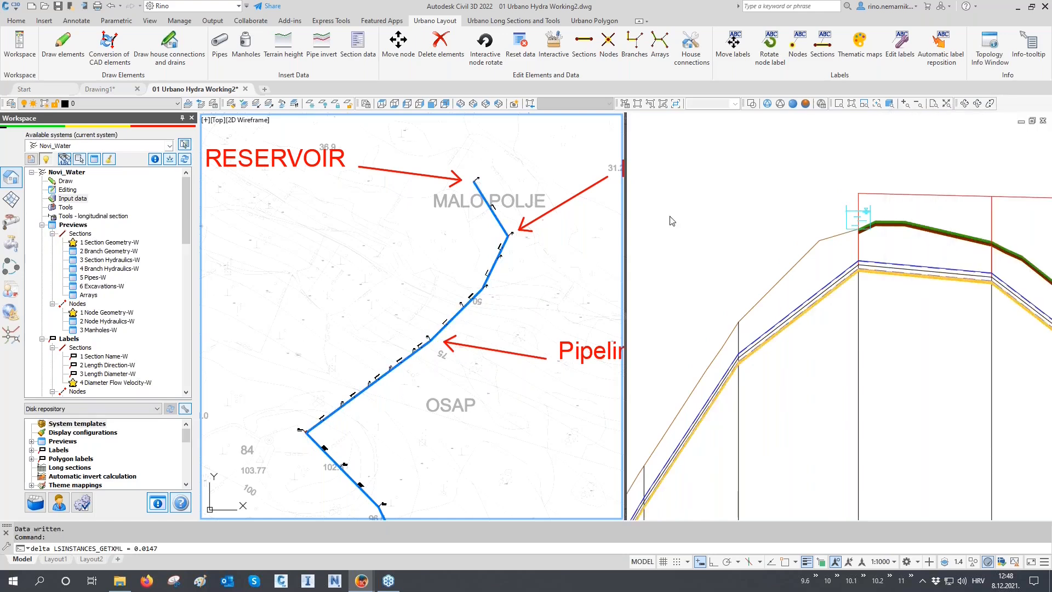
- Apply the "Soil 20 cm" upper layer on terrain 1 along array T1 from starting station 0 and save it
right_click(68, 202)
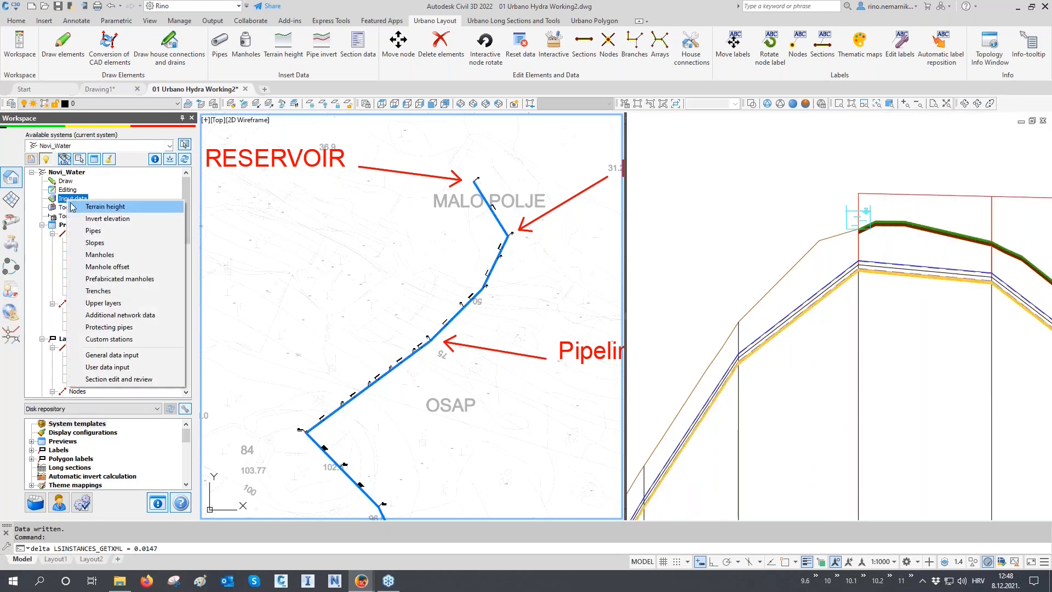
left_click(98, 305)
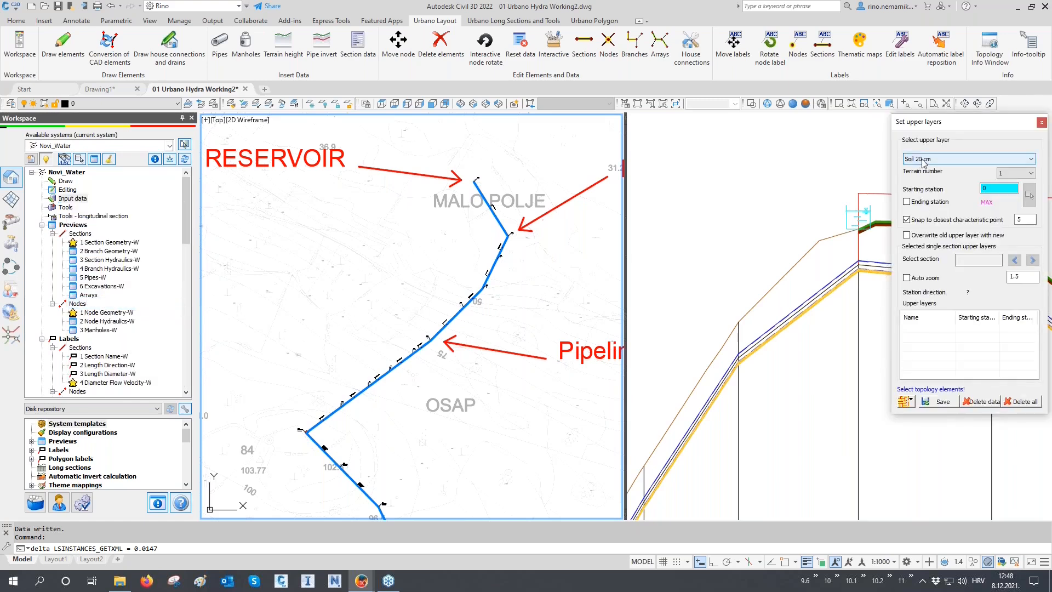
left_click(910, 401)
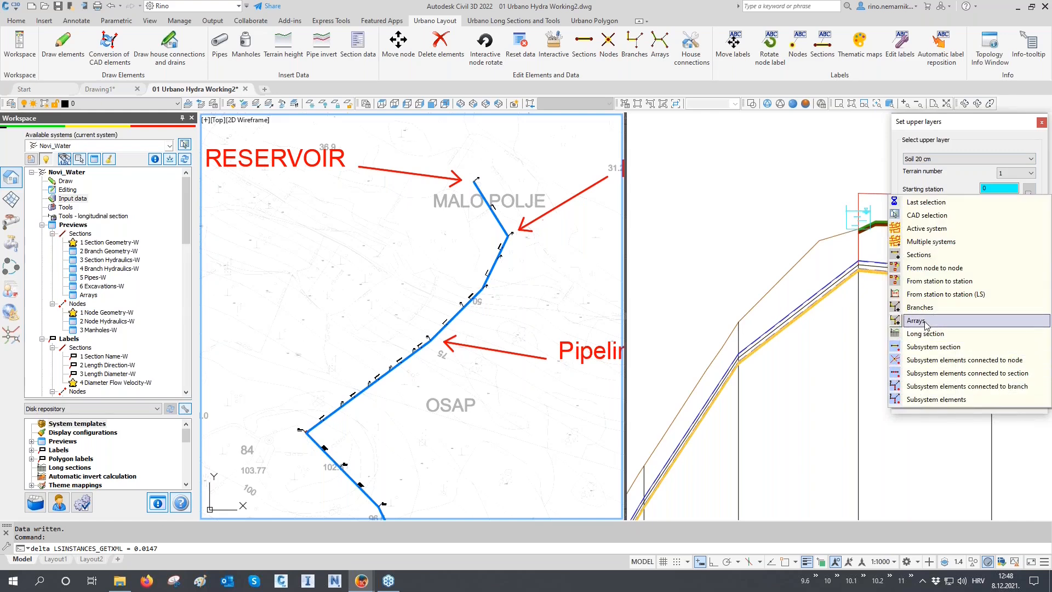
left_click(920, 408)
left_click(459, 317)
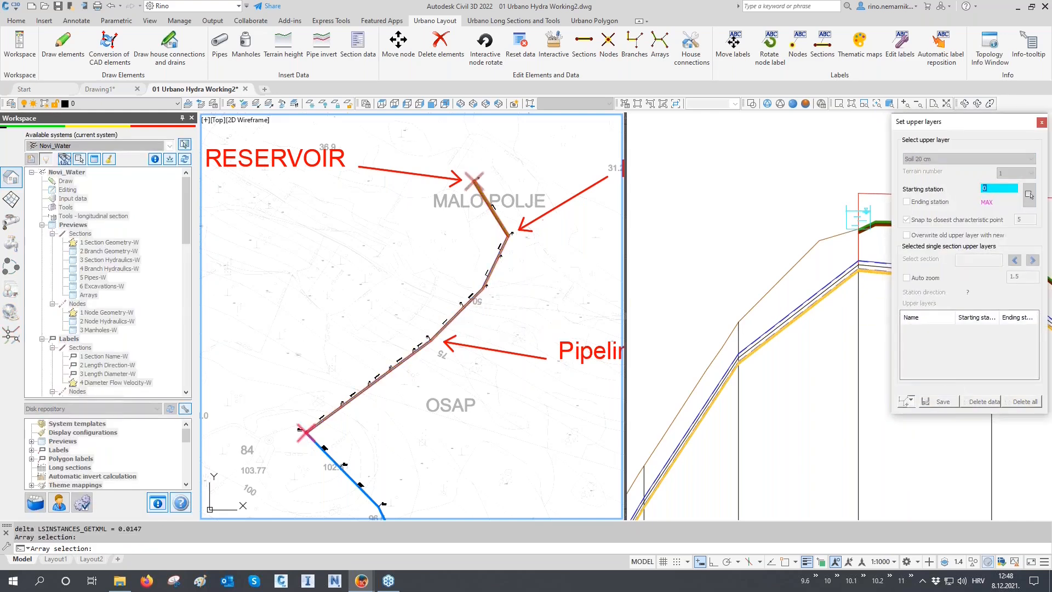
left_click(942, 402)
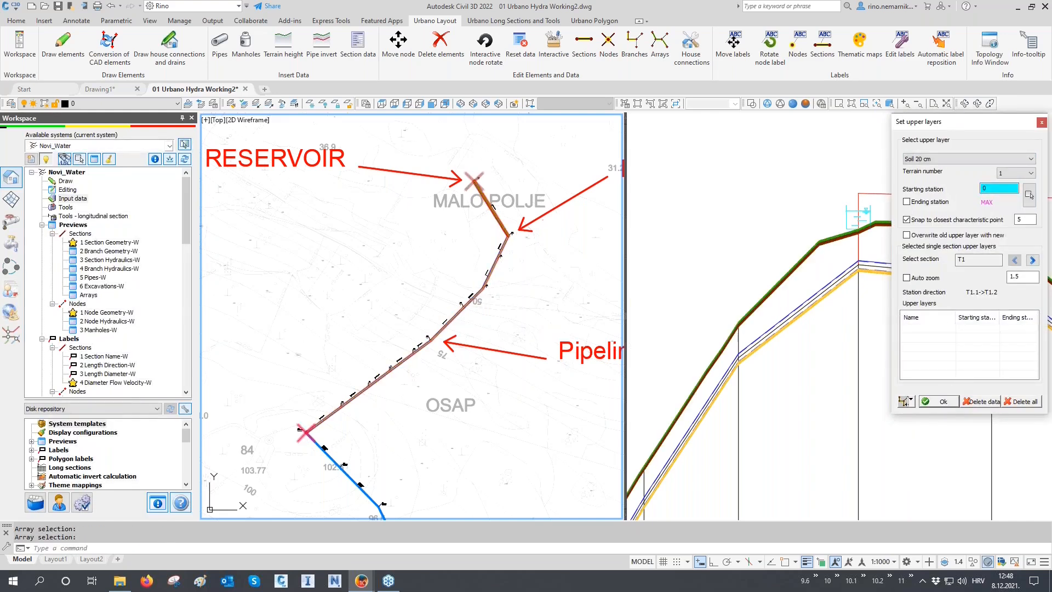
left_click(1040, 122)
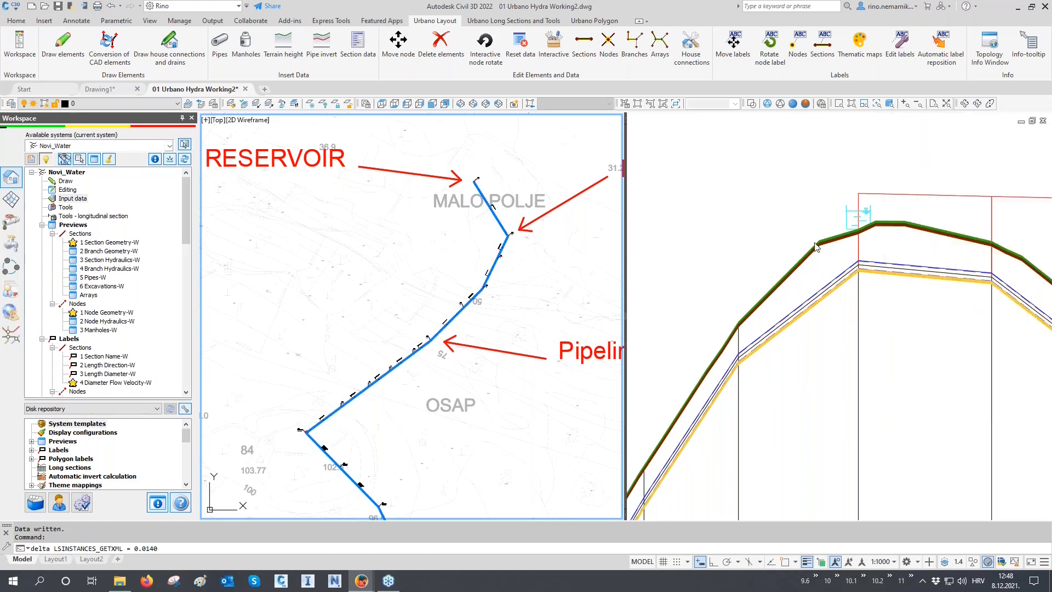
left_click(873, 316)
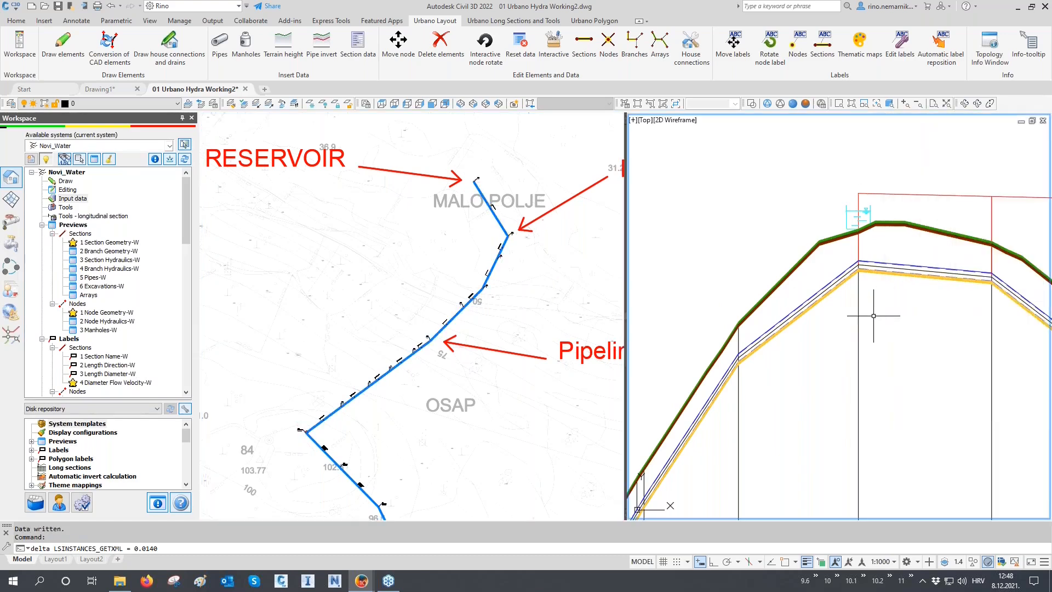
left_click(582, 300)
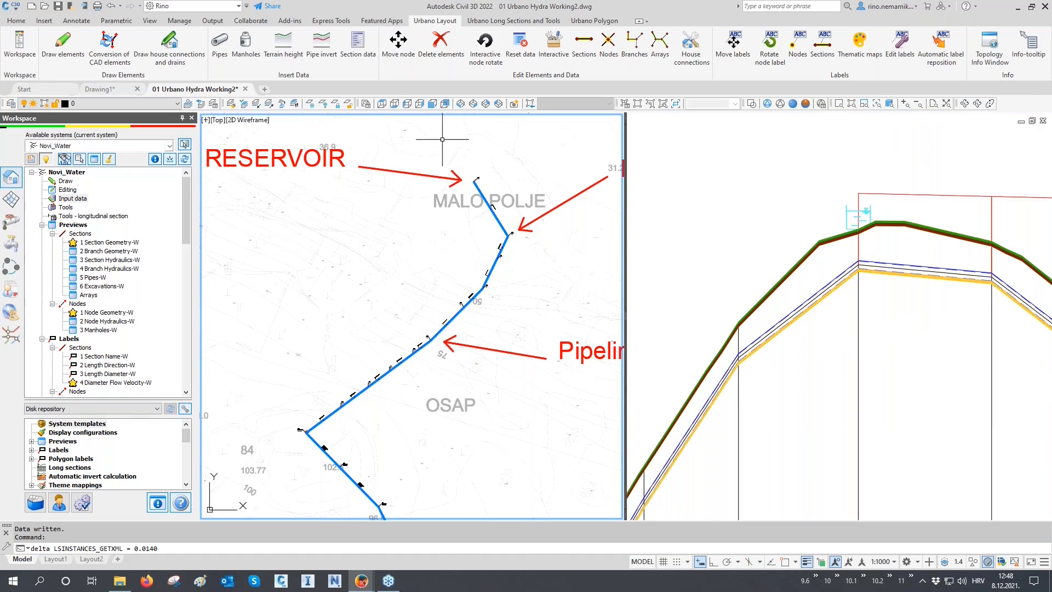
left_click(751, 241)
scroll(773, 285, "down", 5)
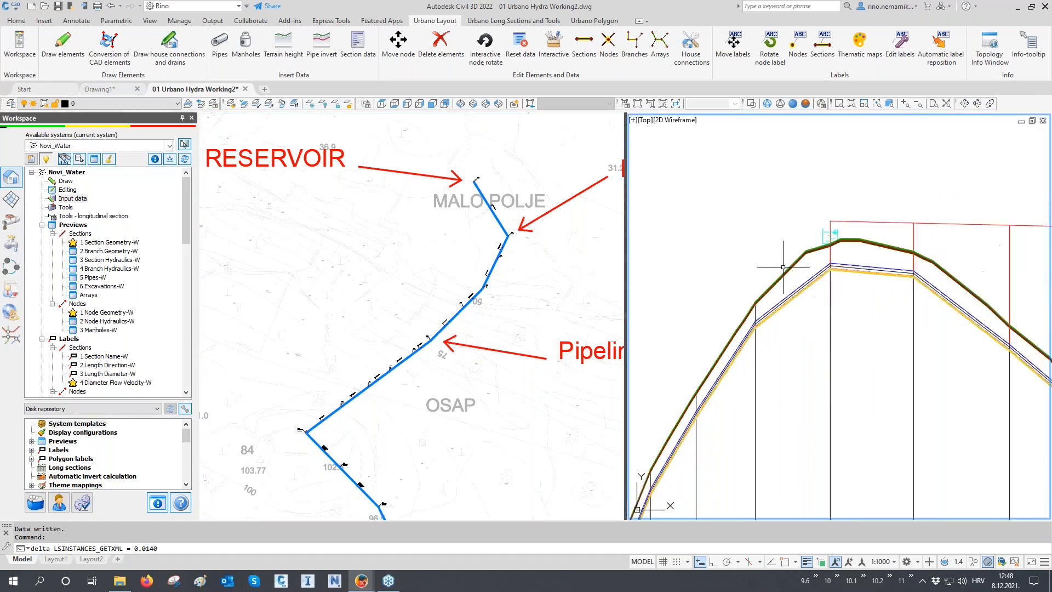
middle_click_drag(755, 385, 794, 318)
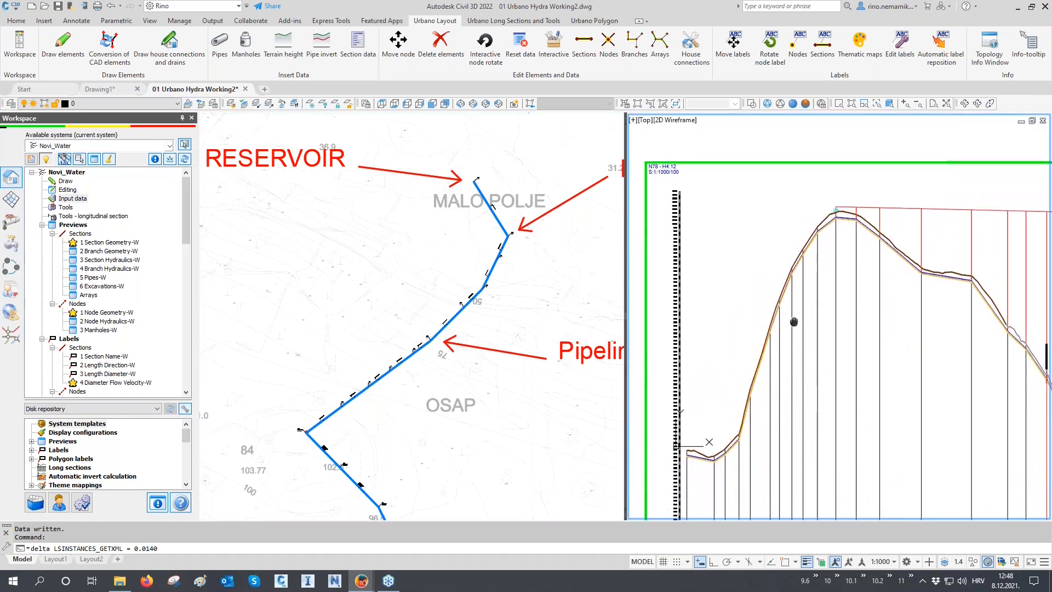
- Assign Reservoir as the hydraulic node equipment of node T1.1 at the pipeline's upper end and apply it
left_click(549, 301)
mouse_move(550, 301)
middle_mouse_down()
mouse_move(514, 318)
mouse_move(498, 362)
middle_mouse_up()
scroll(450, 277, "up", 6)
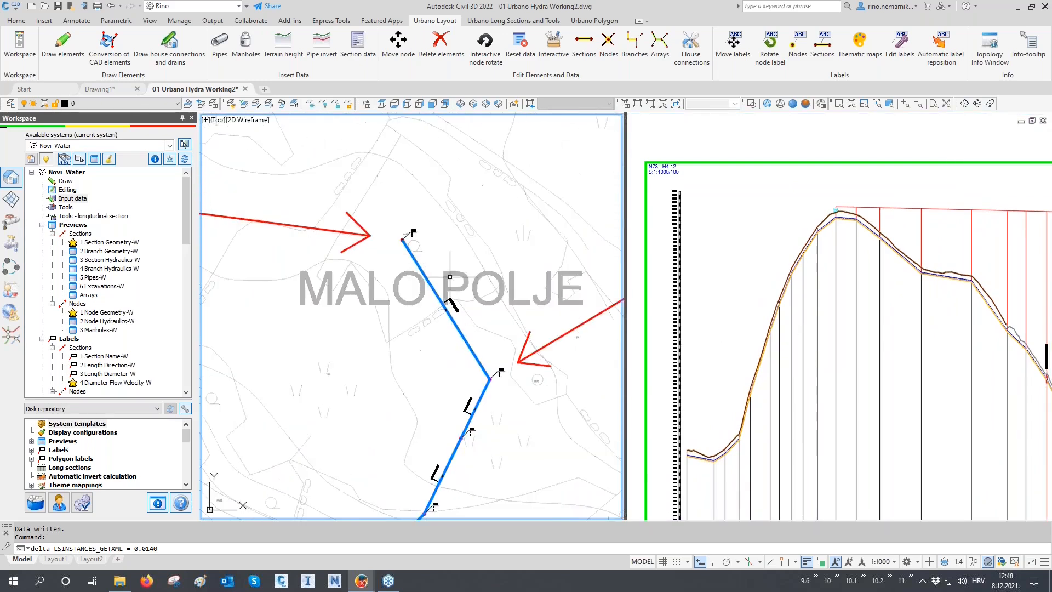
left_click(11, 243)
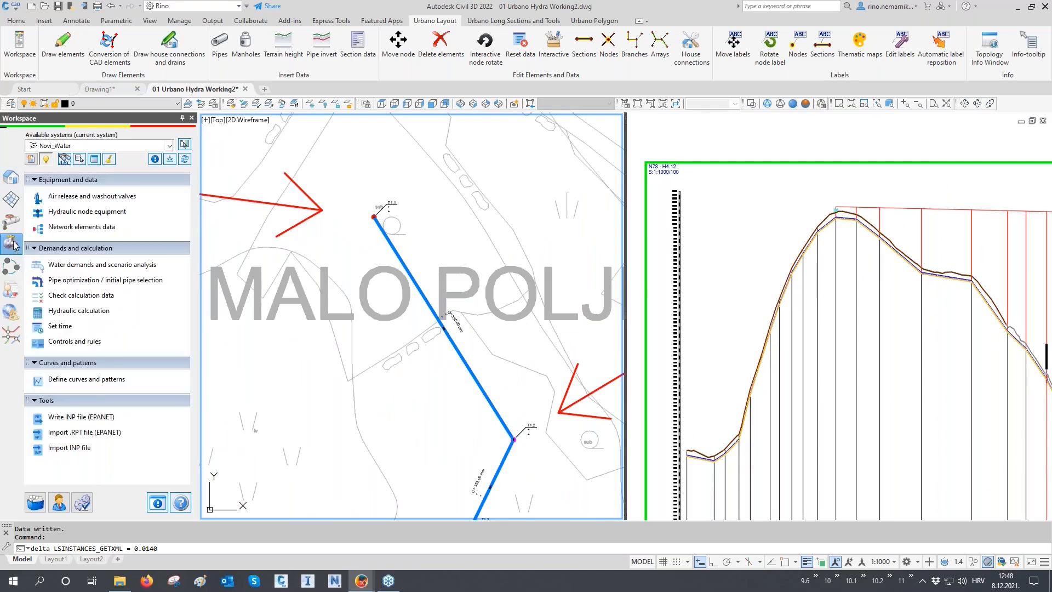
left_click(83, 212)
left_click(380, 405)
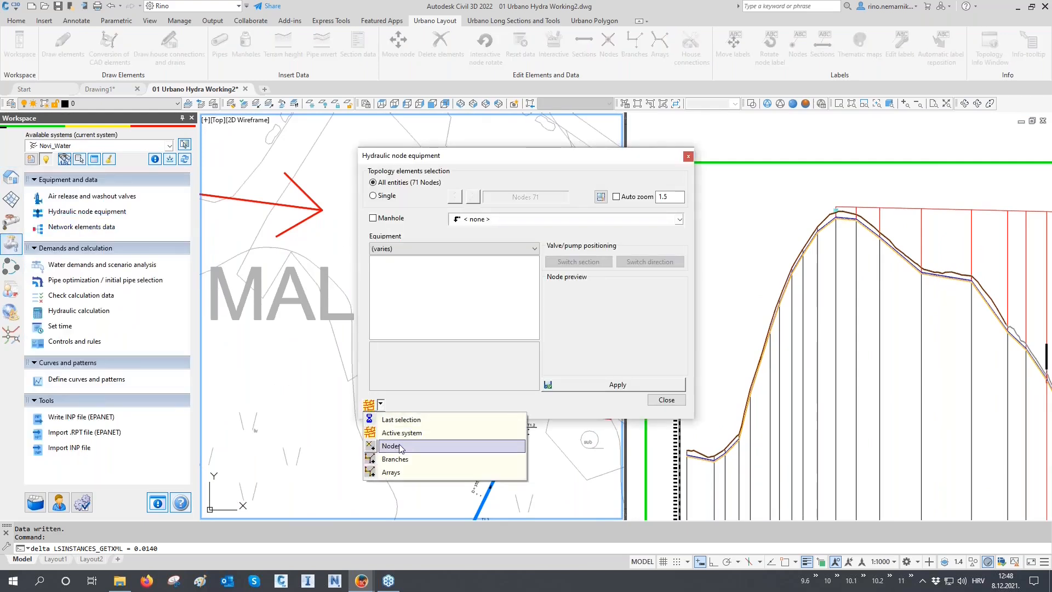
left_click(400, 448)
scroll(370, 223, "up", 5)
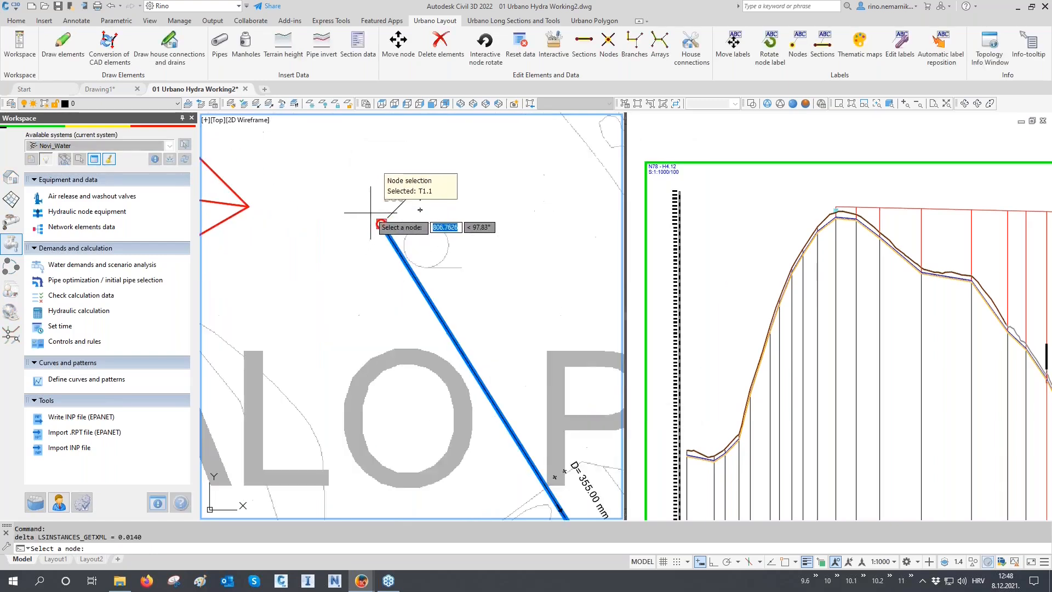
left_click(385, 227)
left_click(404, 248)
left_click(404, 268)
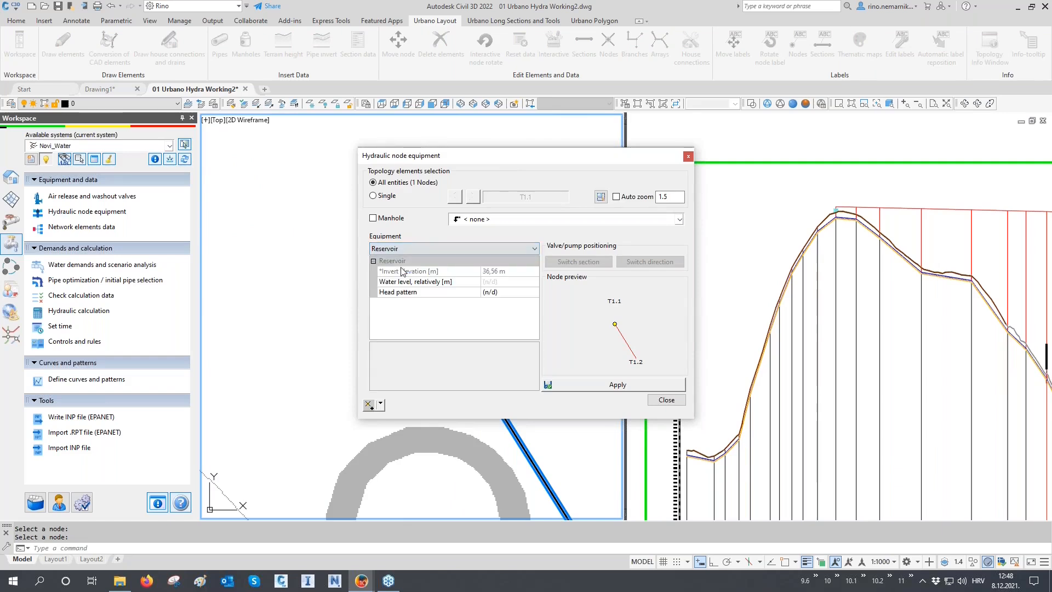
left_click(595, 385)
left_click(666, 399)
- Examine the reservoir symbol at node T1.1 in the plan and at the start of the long section
middle_click_drag(492, 281, 491, 312)
scroll(393, 243, "up", 2)
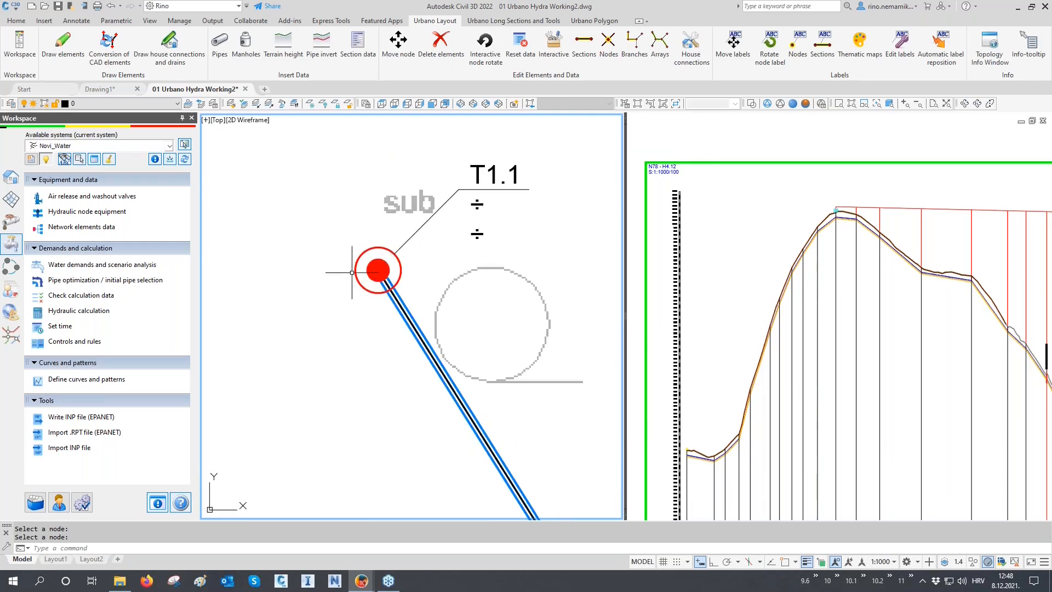
left_click(695, 435)
scroll(691, 438, "up", 6)
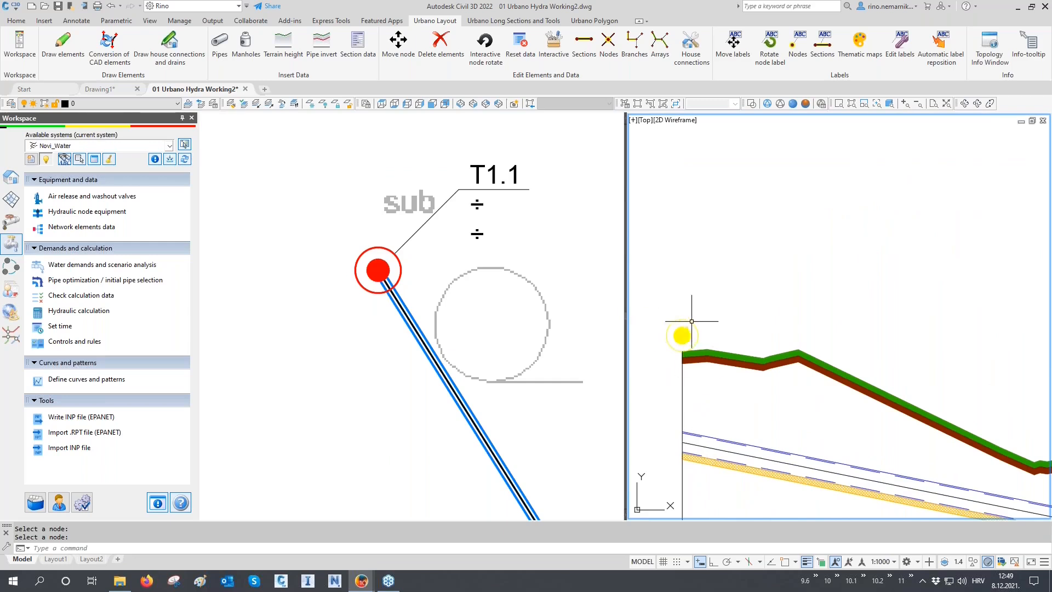
scroll(679, 329, "down", 3)
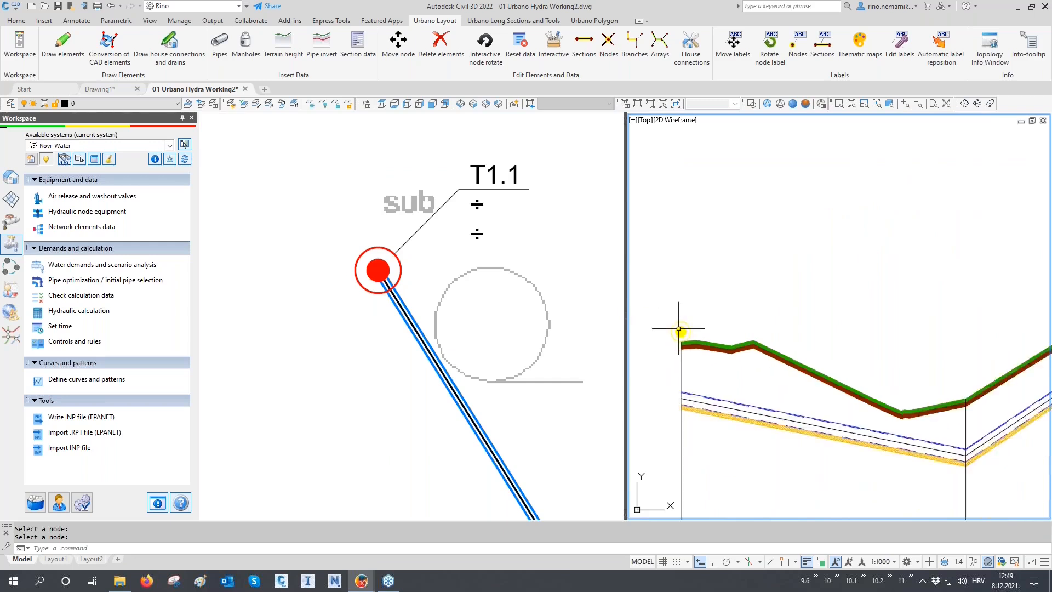
- Assign Pump with type "Use pump curve" as the hydraulic node equipment of node T1.2 and apply it
left_click(527, 342)
scroll(433, 263, "down", 5)
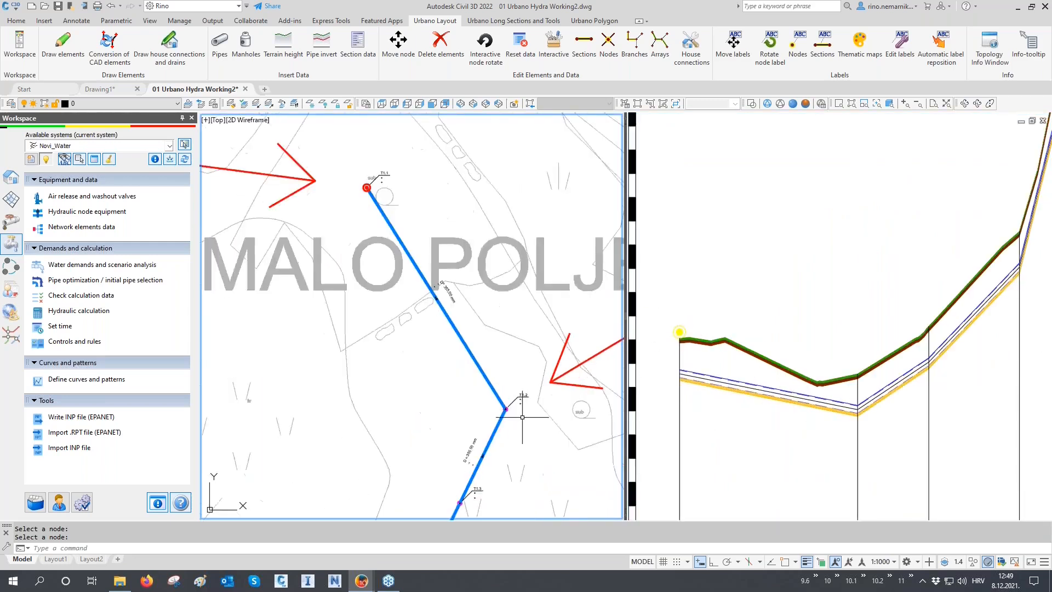
scroll(523, 411, "up", 5)
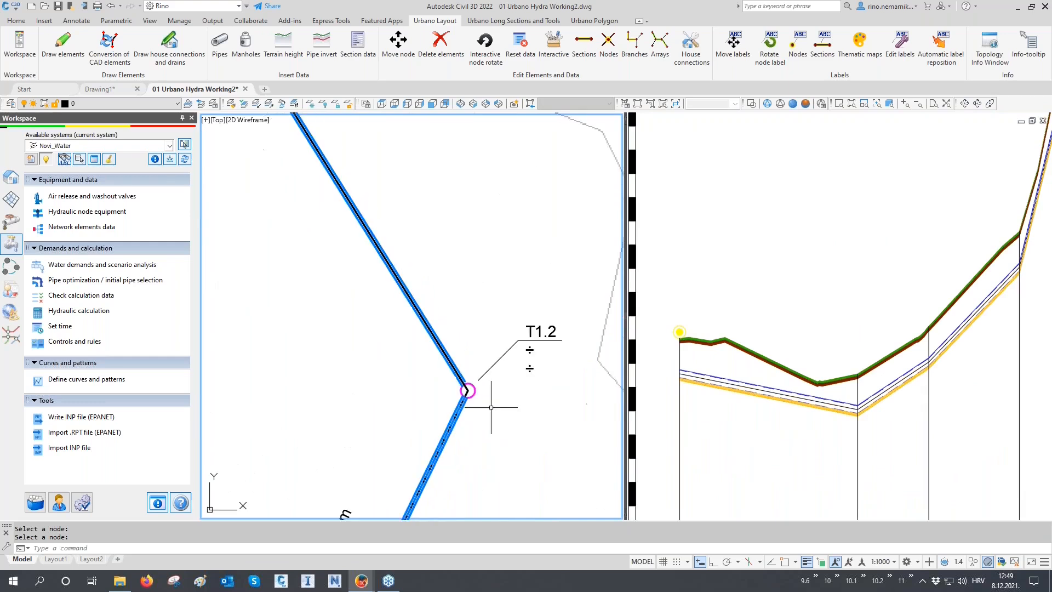
left_click(105, 213)
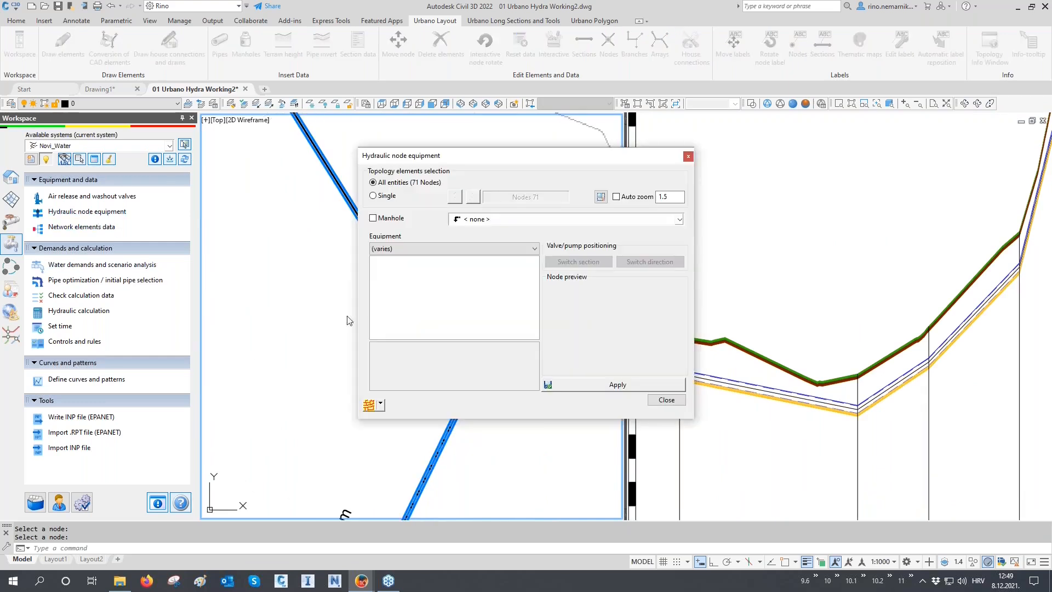
left_click(382, 405)
left_click(393, 452)
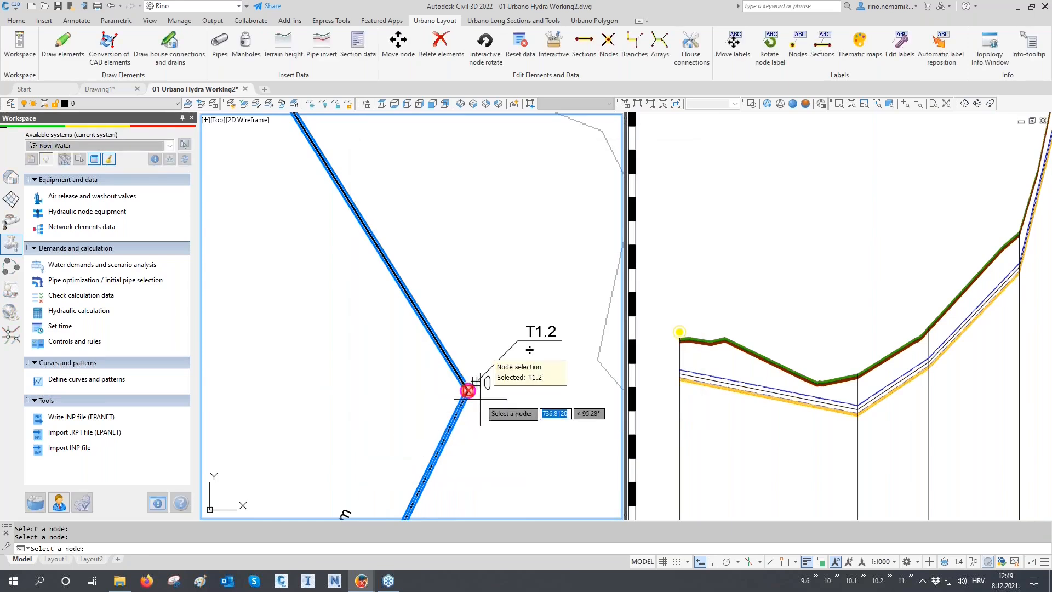
left_click(480, 399)
left_click(395, 249)
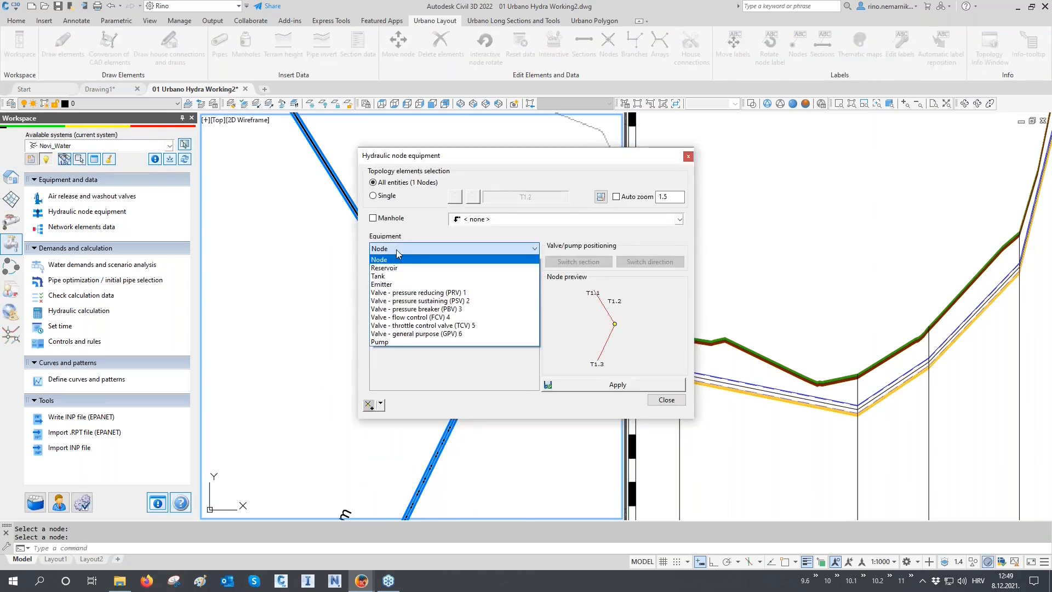
left_click(432, 341)
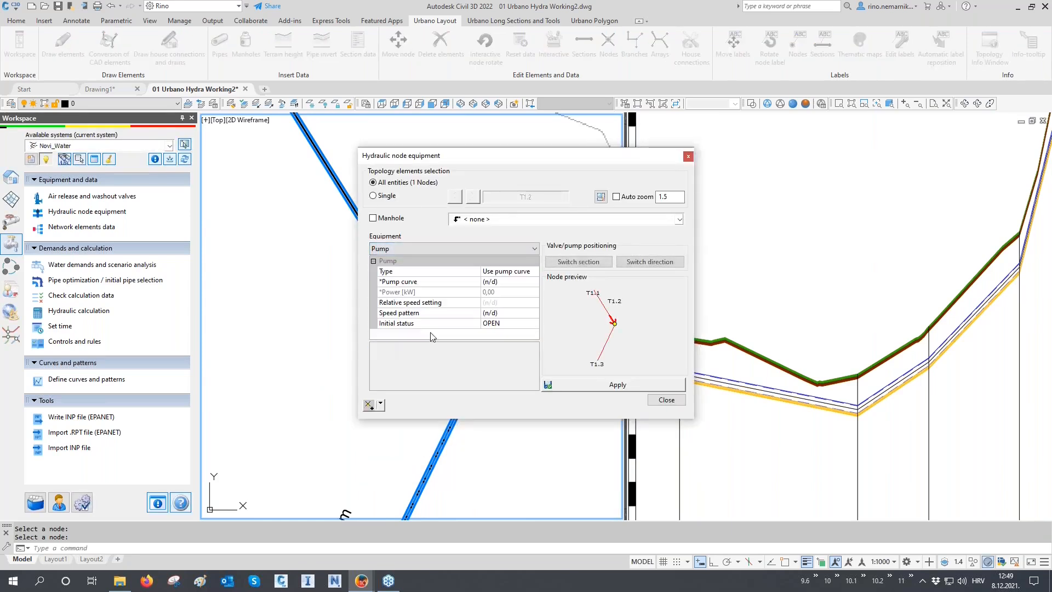
left_click(502, 271)
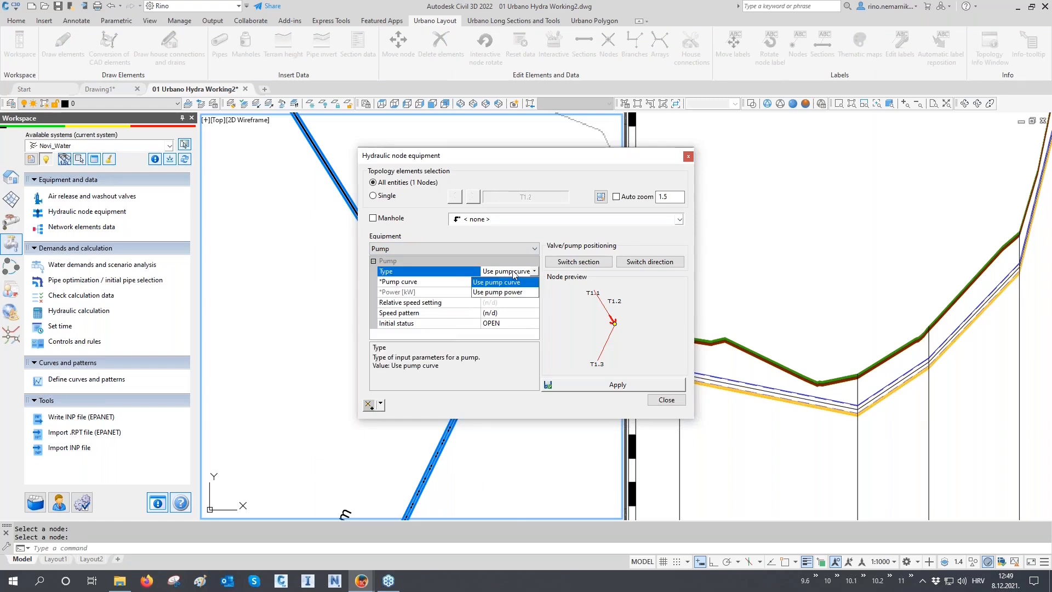
left_click(514, 274)
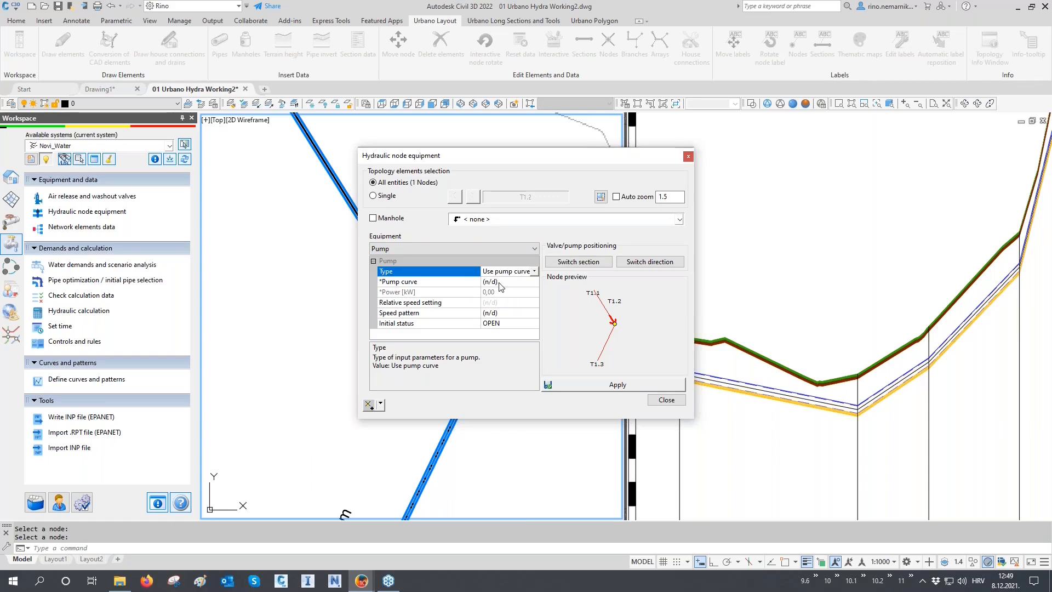
left_click(624, 385)
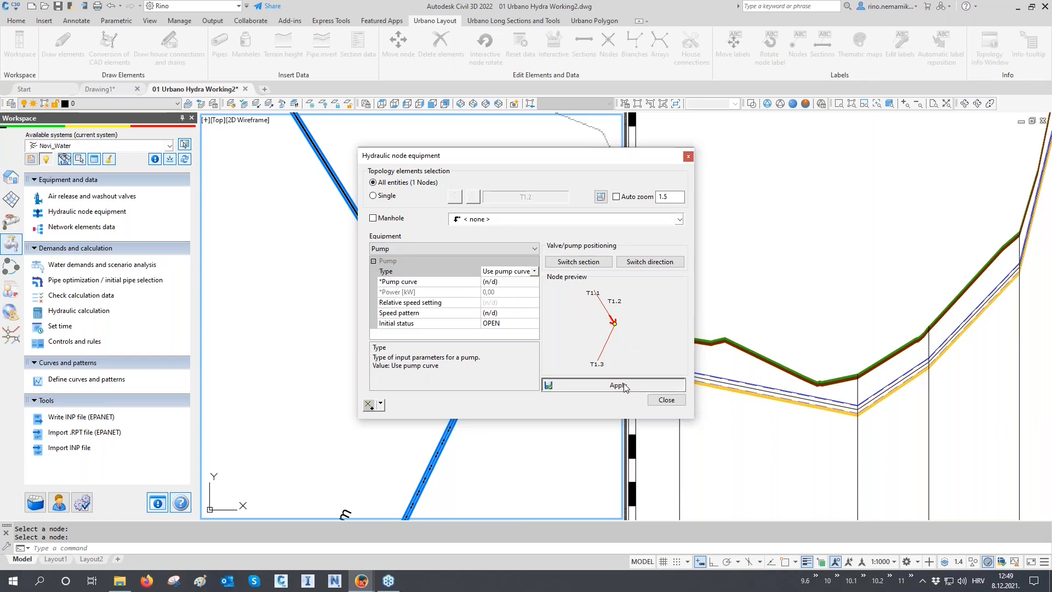
left_click(664, 401)
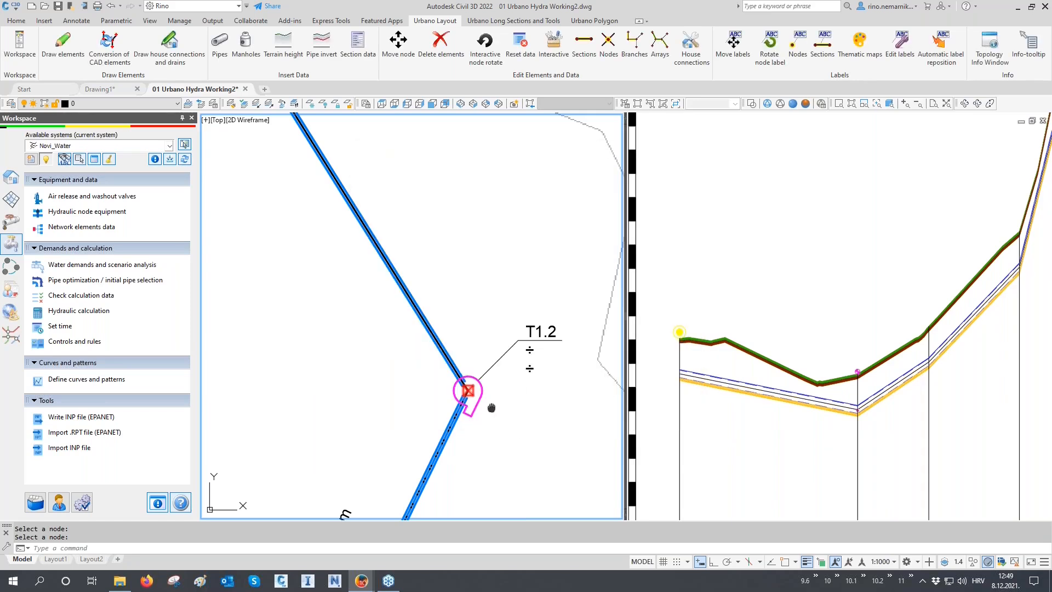
- Examine the pump symbol at node T1.2 in the plan and in the long section
scroll(476, 408, "up", 5)
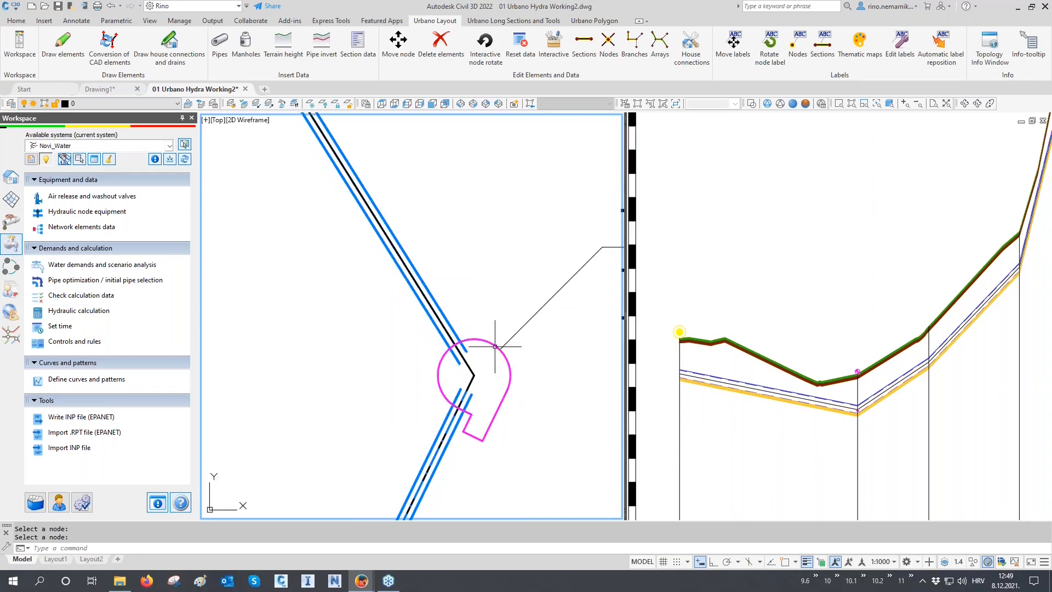
scroll(454, 365, "down", 5)
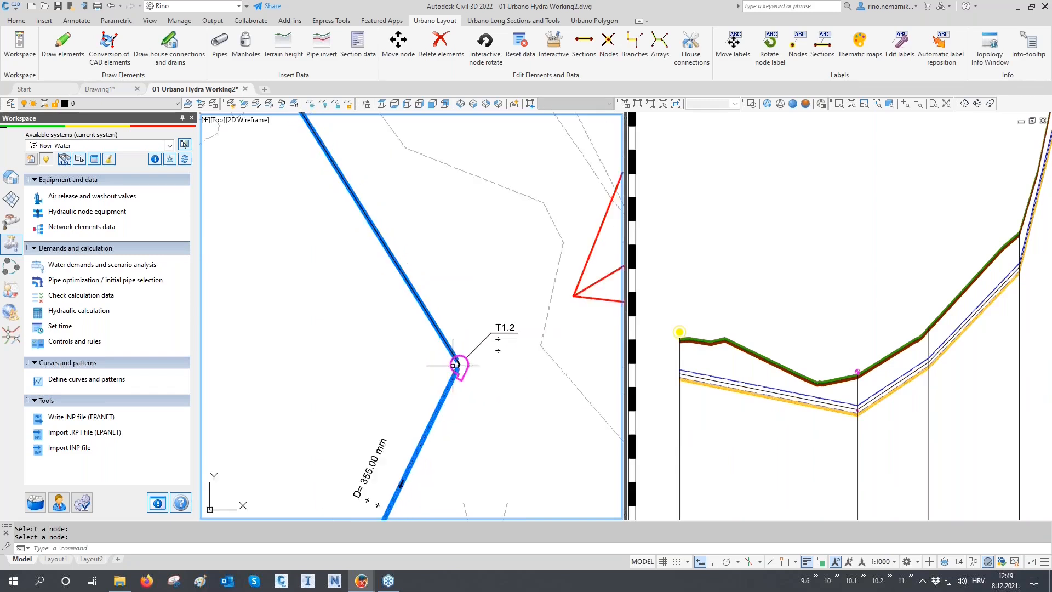
left_click(898, 422)
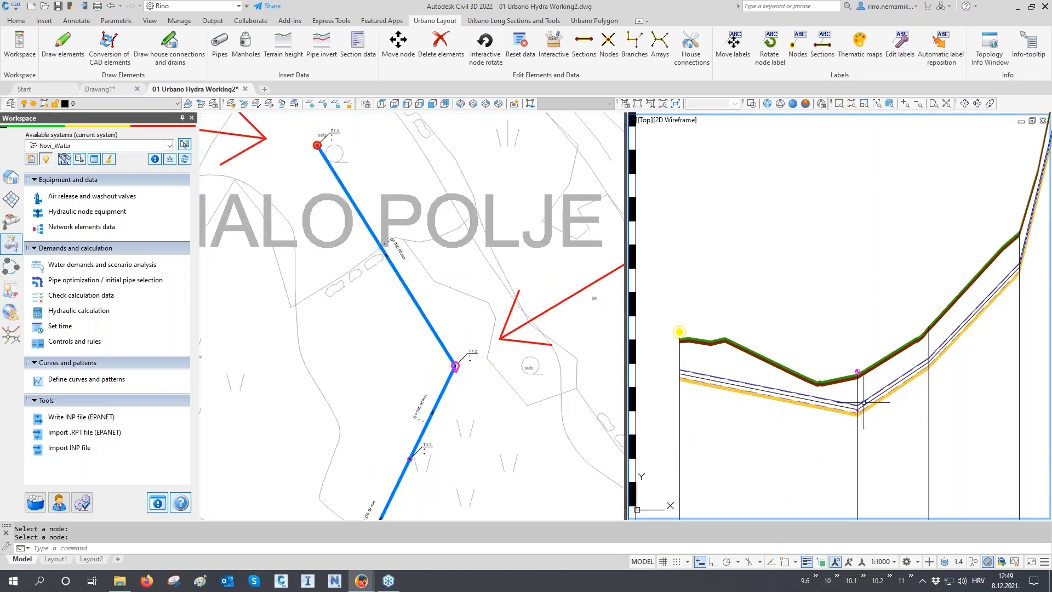
scroll(864, 374, "up", 3)
scroll(864, 375, "up", 4)
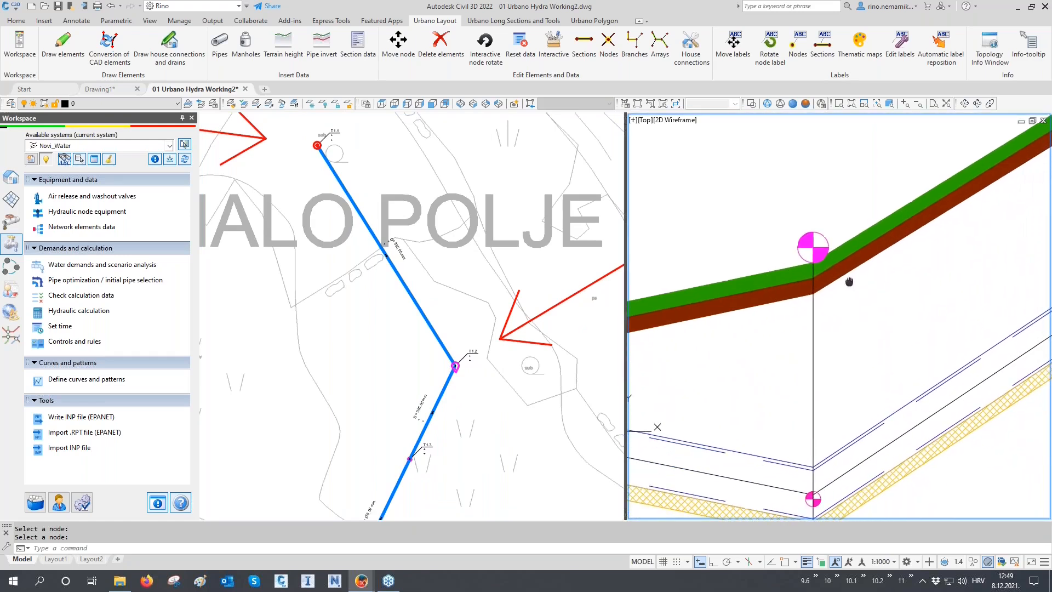
scroll(830, 343, "down", 6)
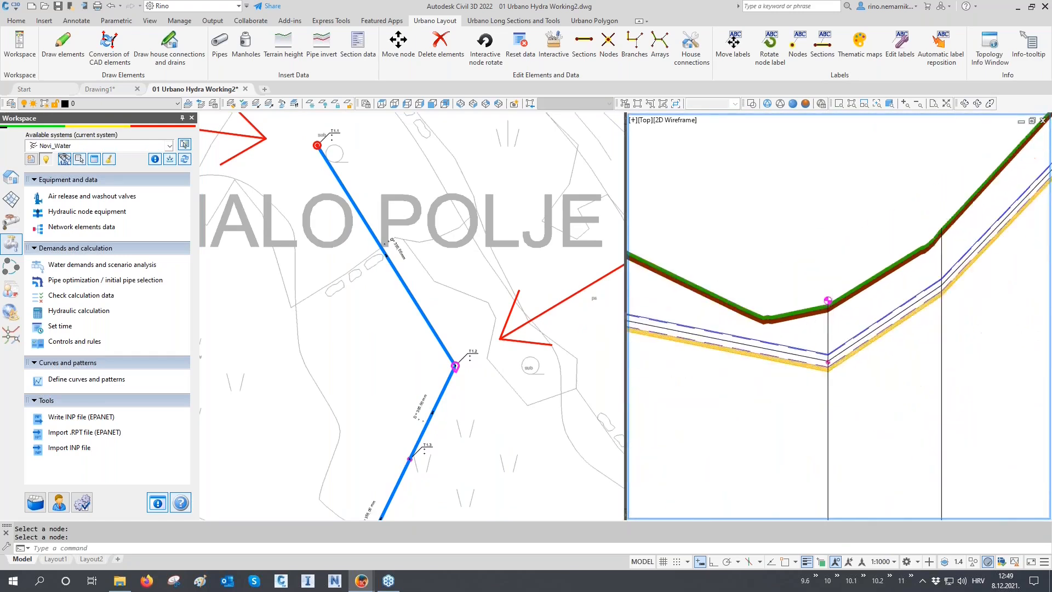
scroll(830, 343, "down", 5)
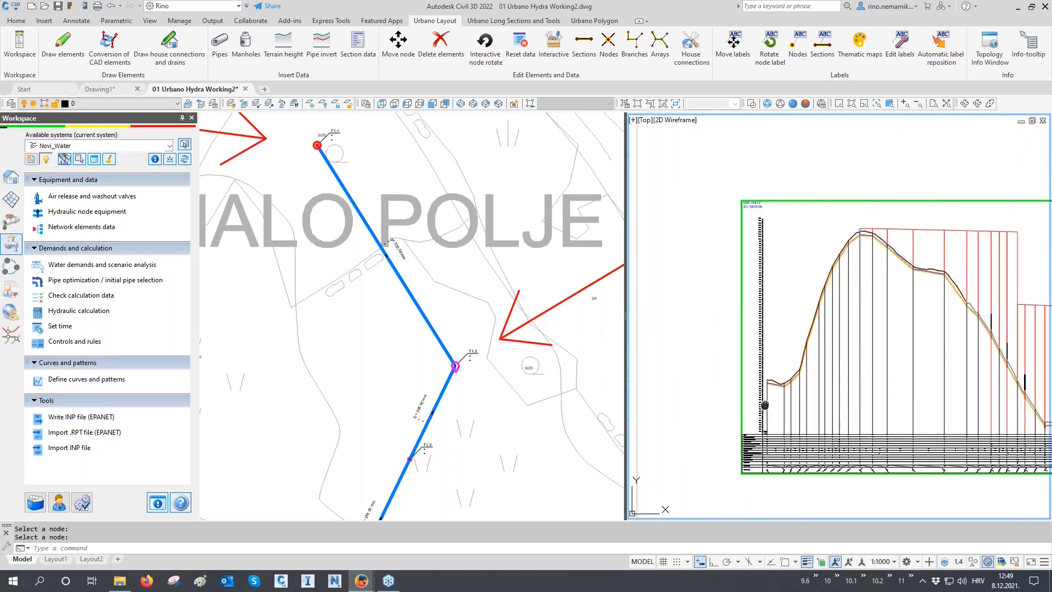
- Maximize the plan viewport to show the whole network together with the long sections
left_click(539, 385)
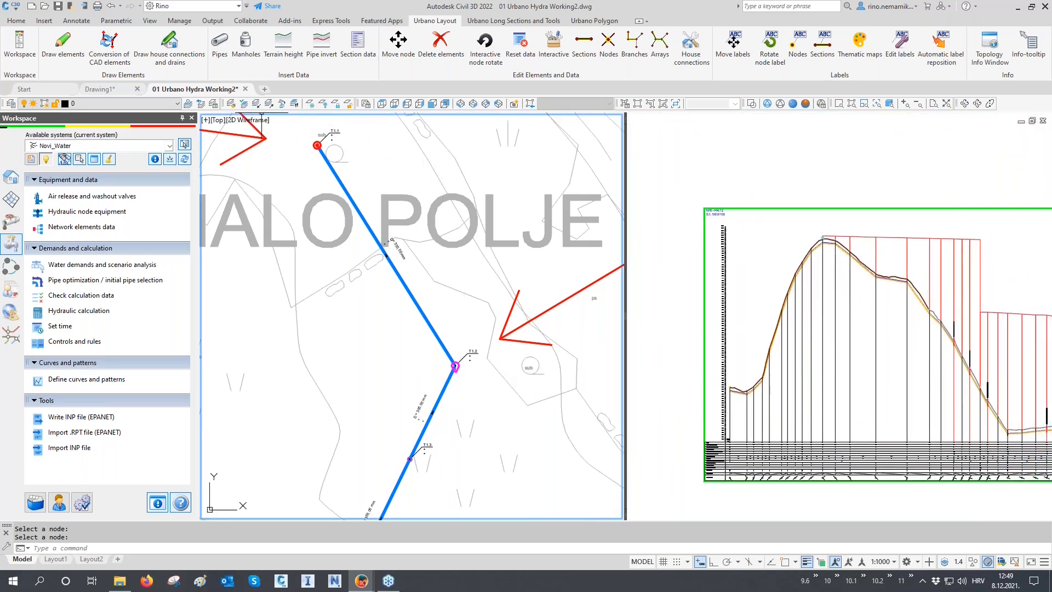
key("Escape")
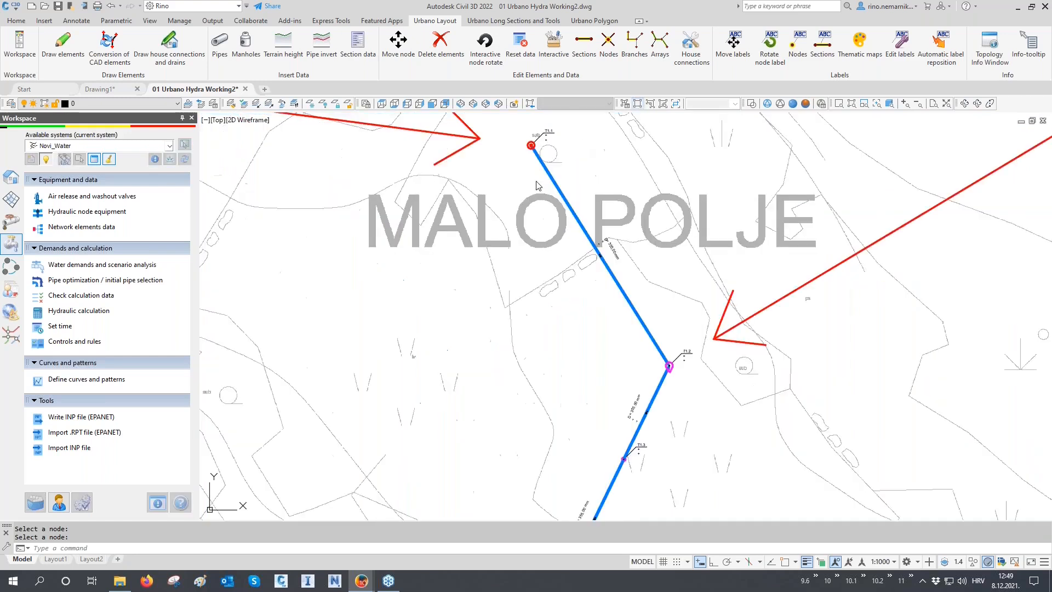
scroll(448, 161, "down", 8)
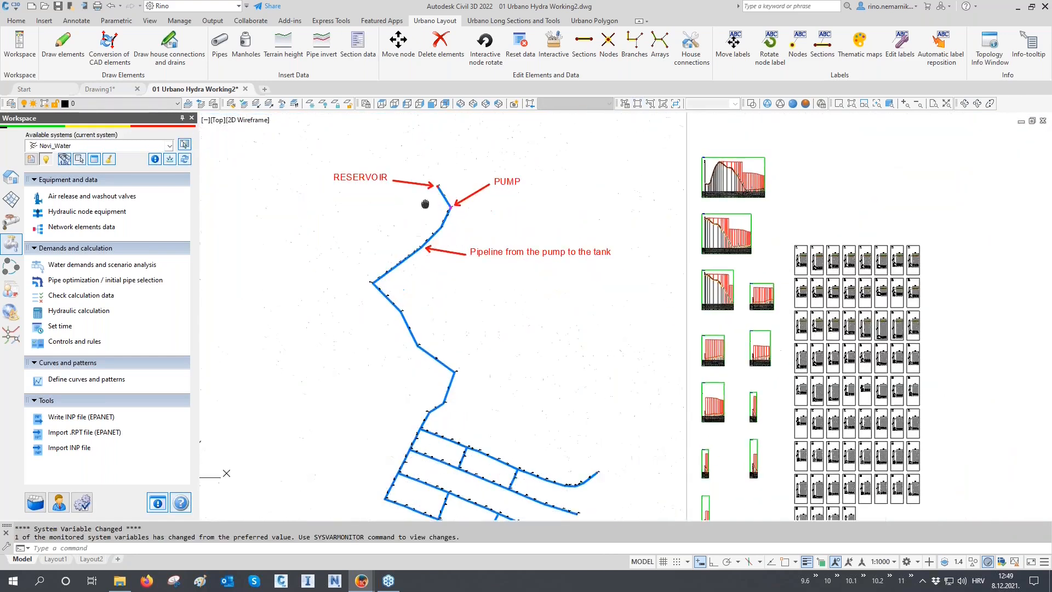
key("Escape")
key("Escape")
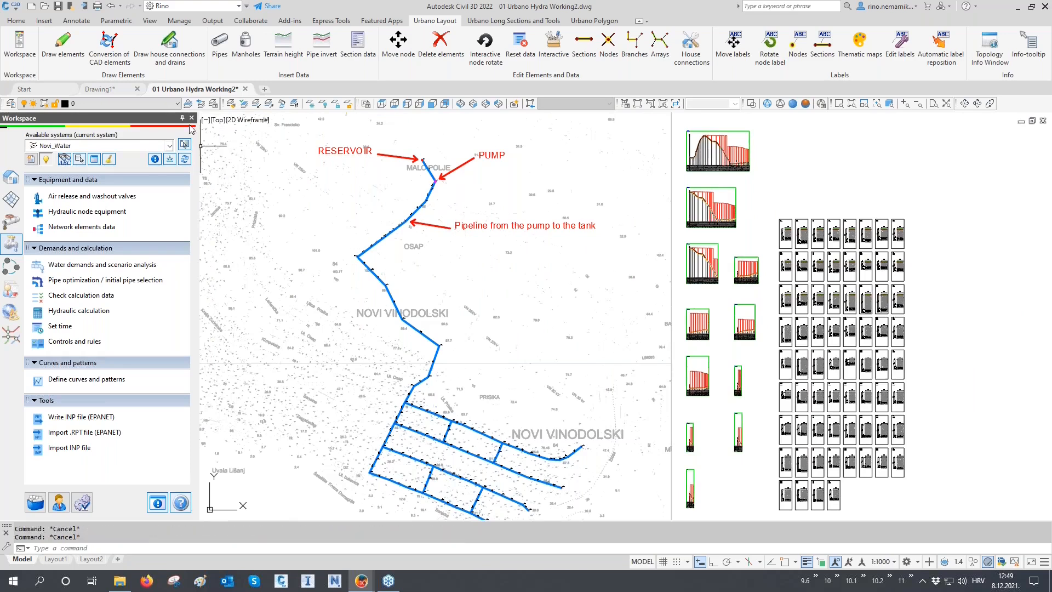
- Turn off the 2_Pressure_pipeline layer and the layer of the red RESERVOIR and PUMP annotations, and regenerate the drawing
type("LA")
key("Return")
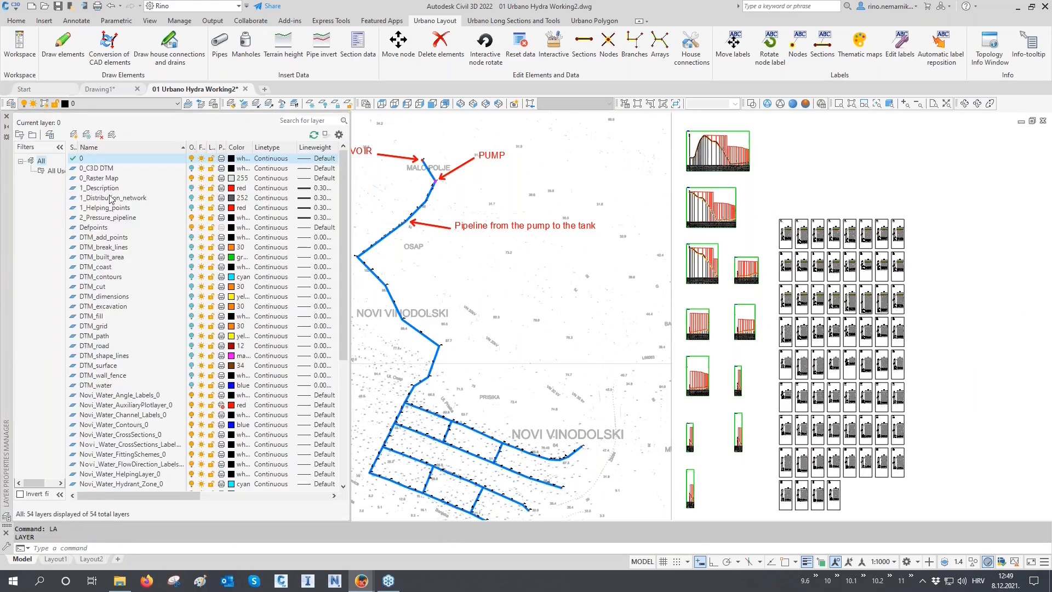
left_click(106, 217)
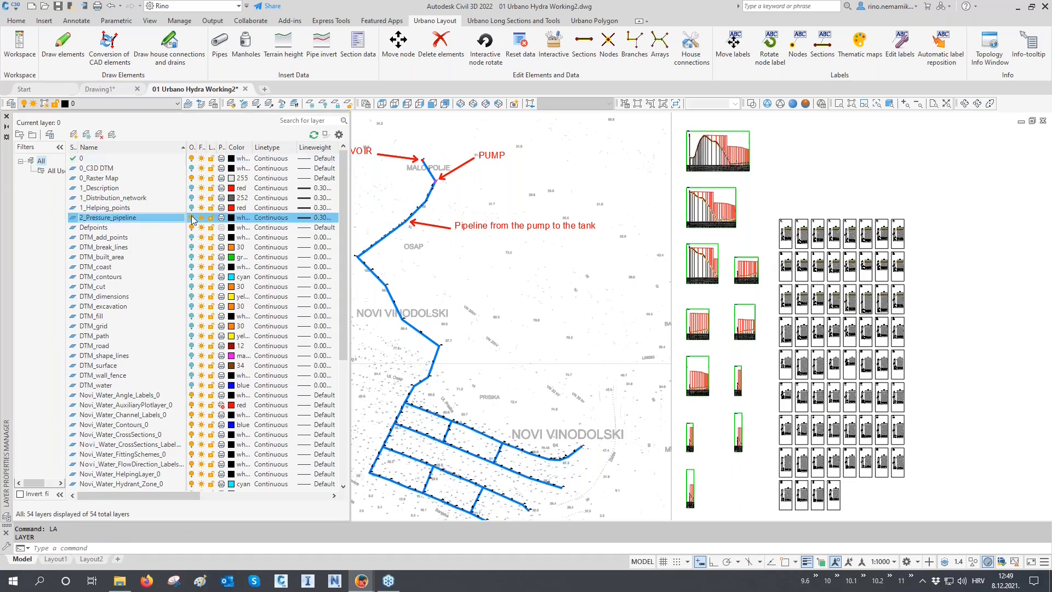
left_click(7, 116)
key("Escape")
key("Escape")
middle_click_drag(319, 310, 294, 289)
type("re")
key("Return")
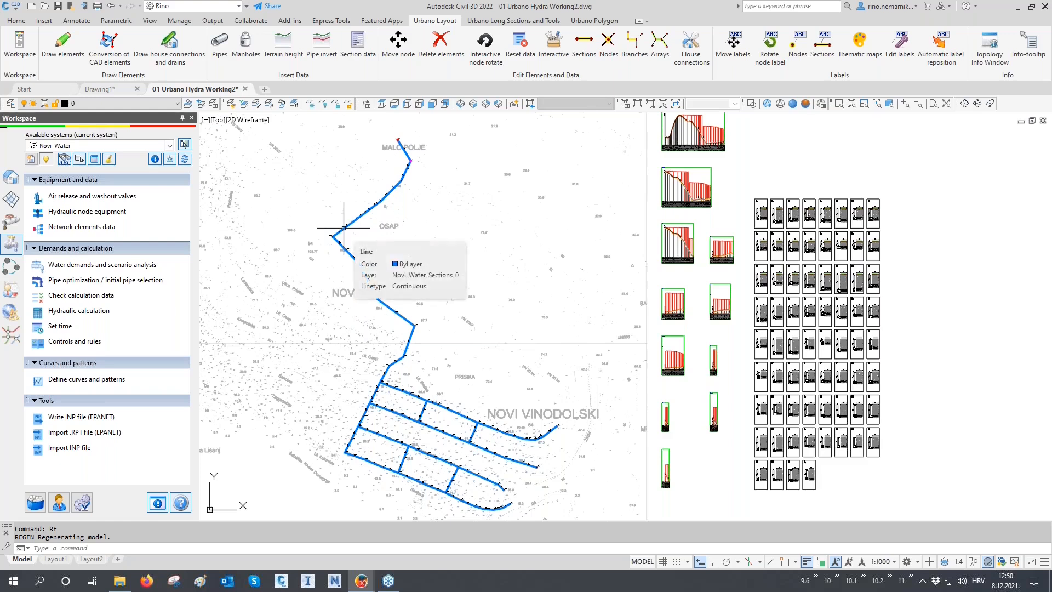
scroll(345, 228, "up", 4)
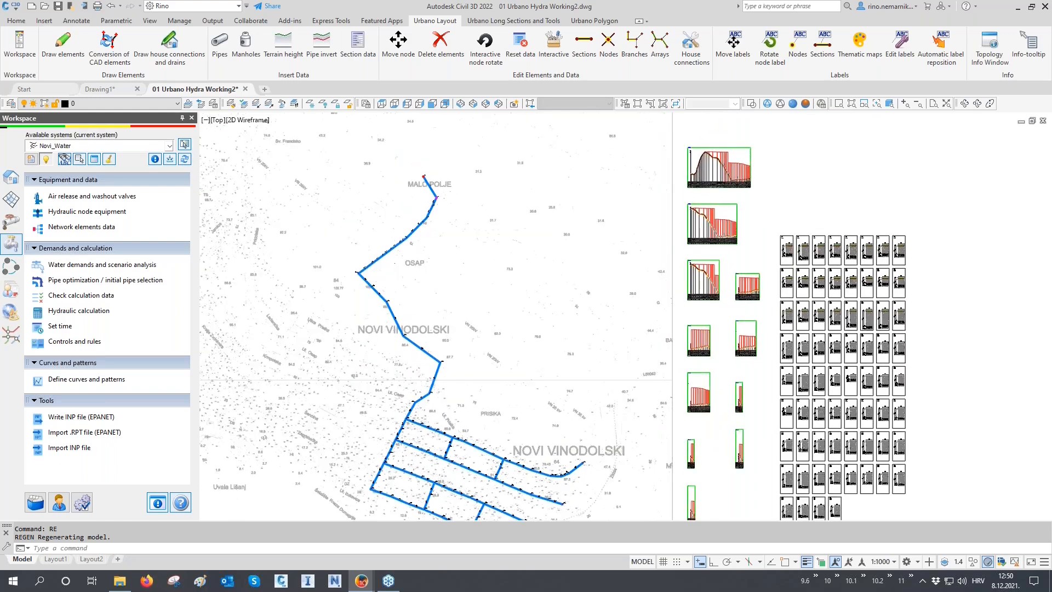
- Show the Node Geometry-W preview table for nodes T1.2 and A1.1 and read their terrain heights
left_click(94, 159)
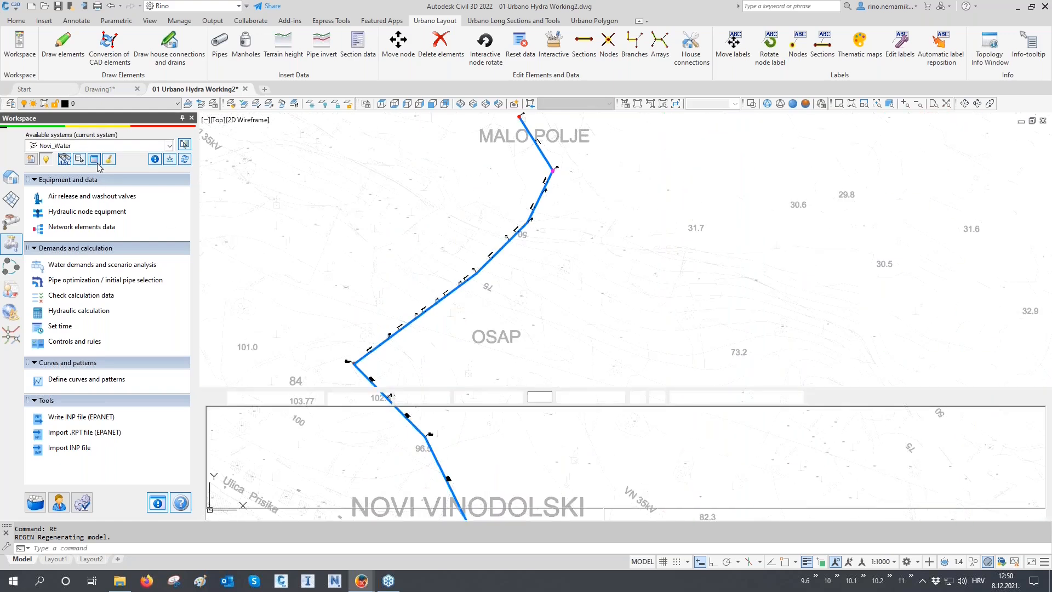
left_click(276, 397)
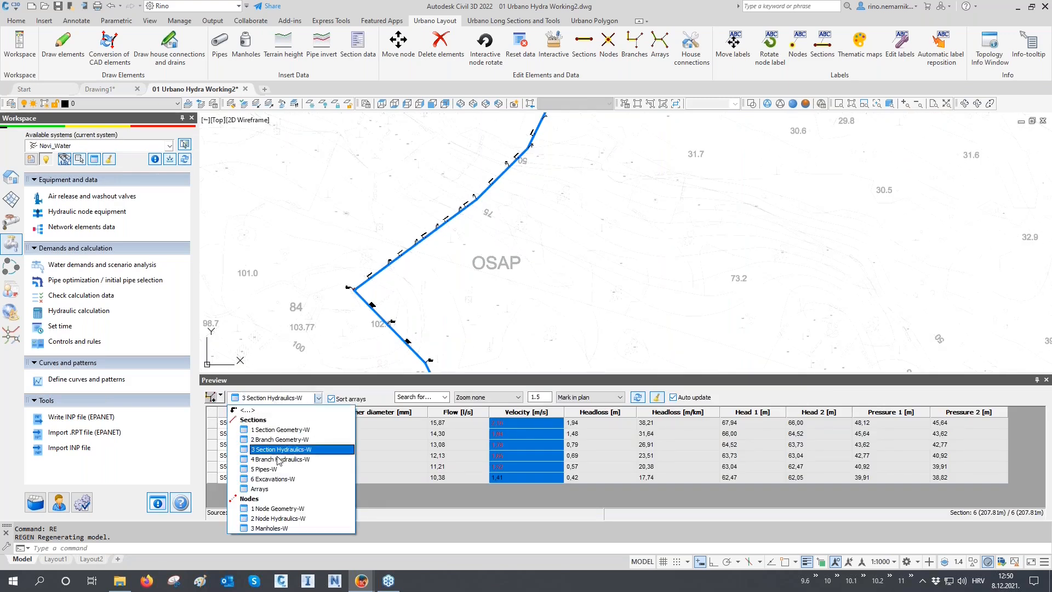
left_click(284, 509)
left_click(219, 396)
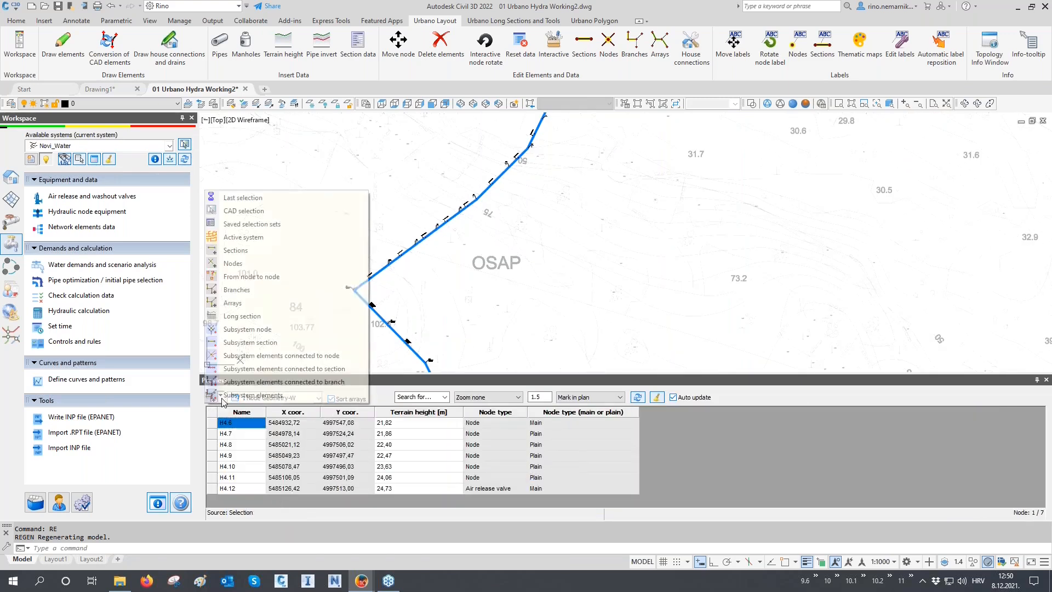
left_click(245, 291)
middle_click_drag(534, 183, 524, 281)
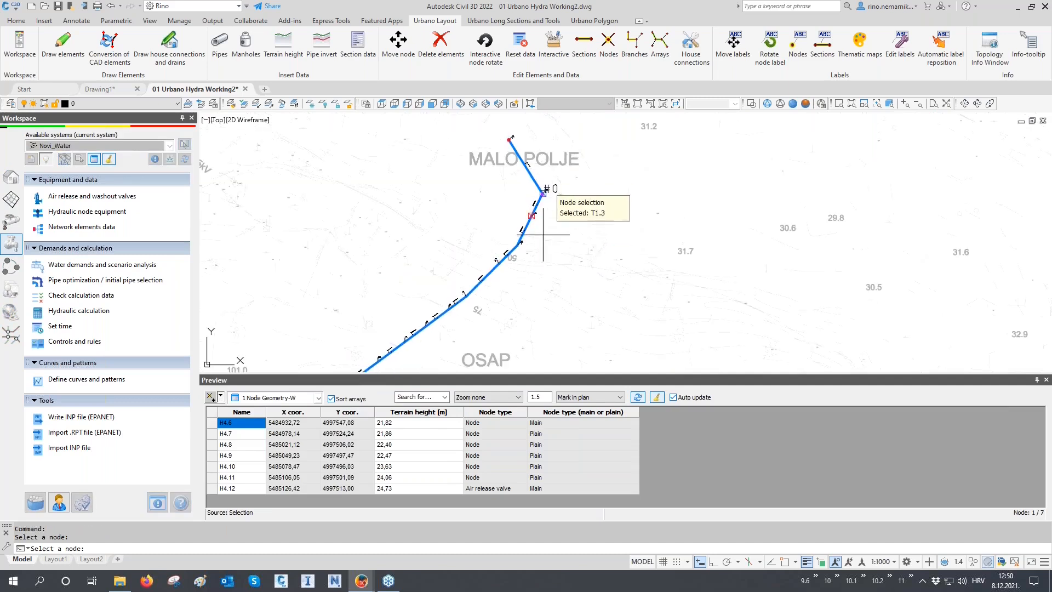
middle_click_drag(547, 212, 576, 180)
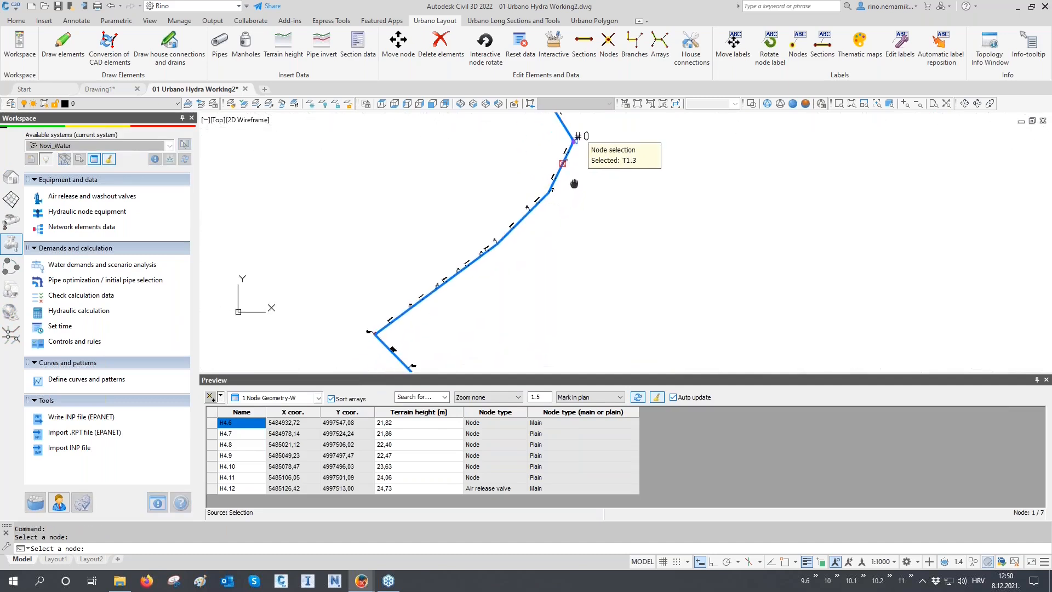
left_click(375, 332)
left_click_drag(403, 423, 402, 437)
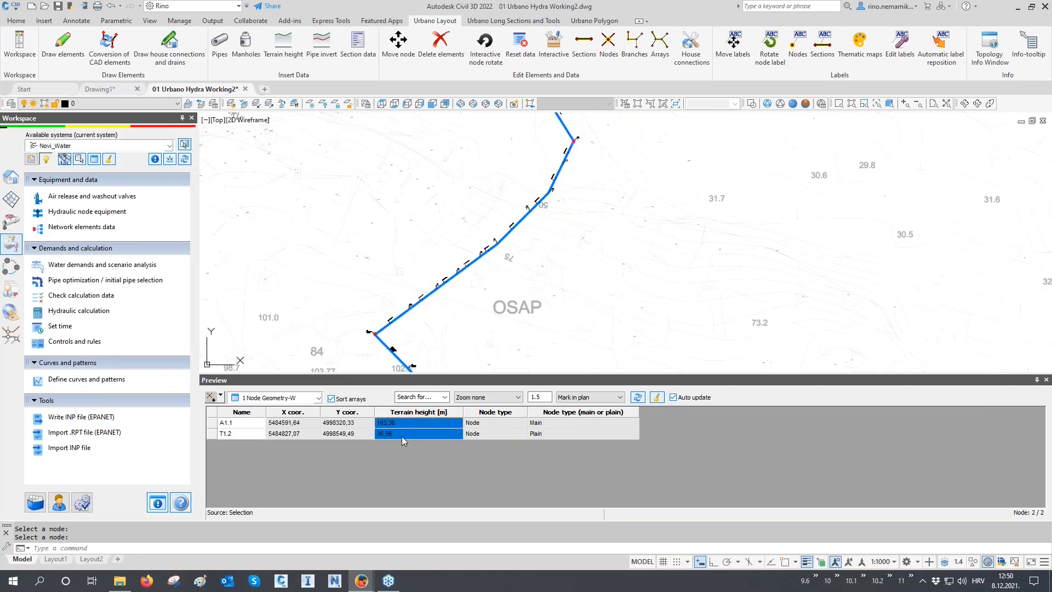
- Switch to the Calculator app and subtract T1.2's terrain height of 36,56 from A1.1's 103,36
left_click(8, 587)
type("calc")
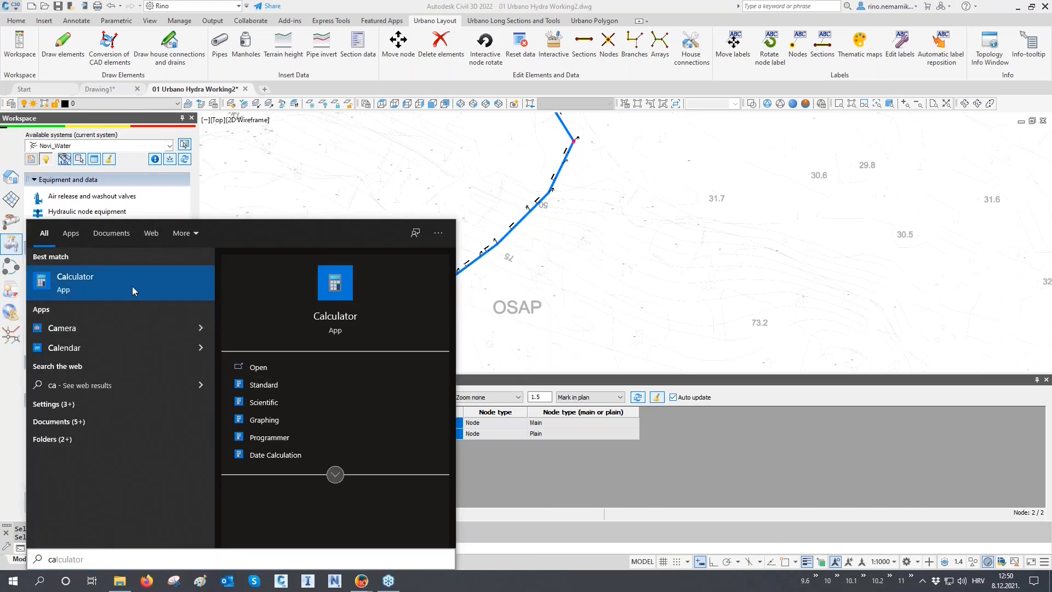
left_click(133, 286)
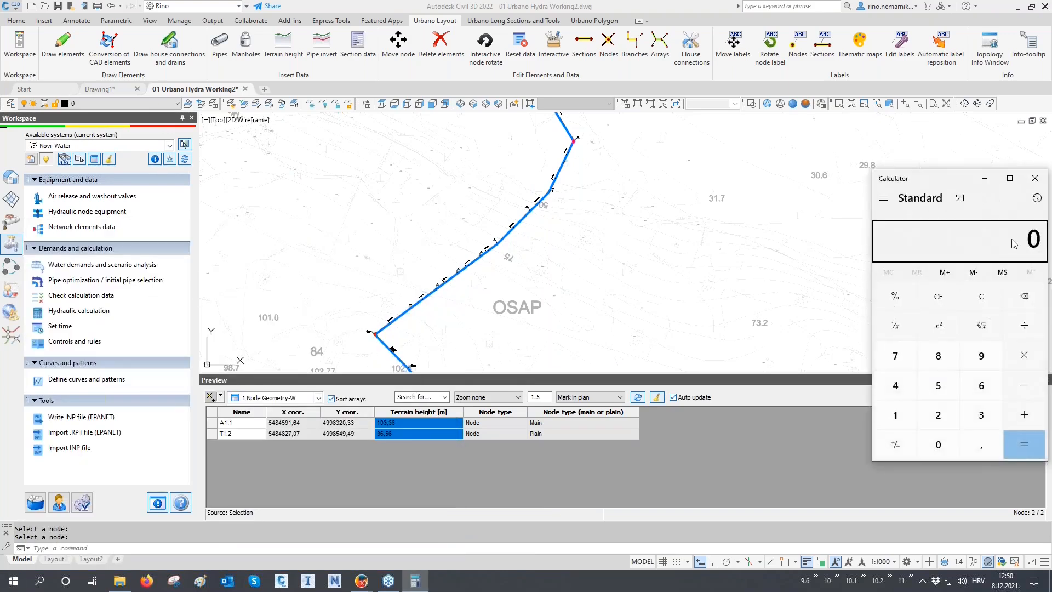
type("1")
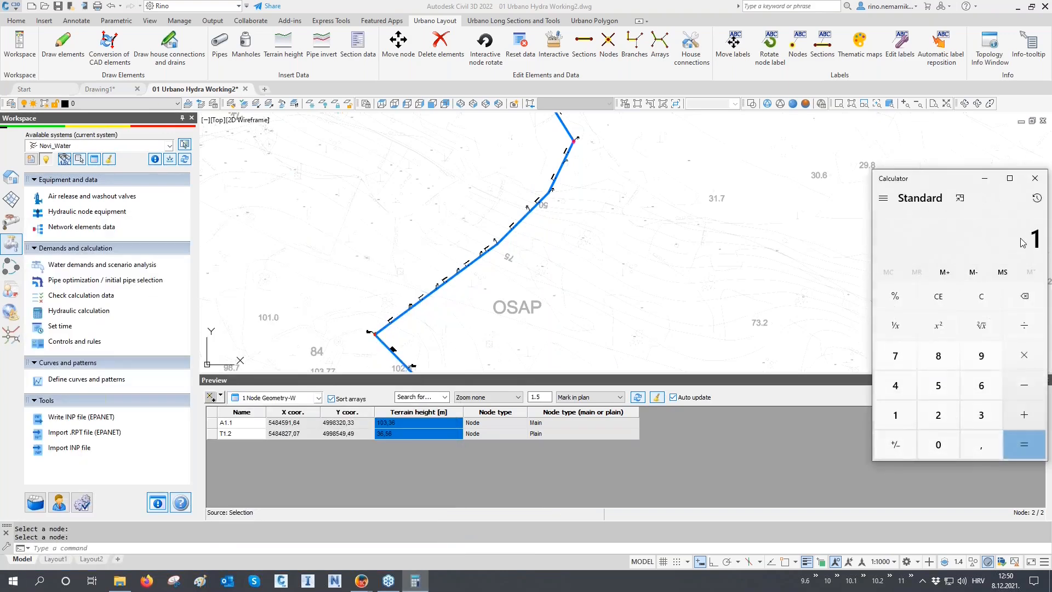
type("03,36")
key("minus")
type("36,56")
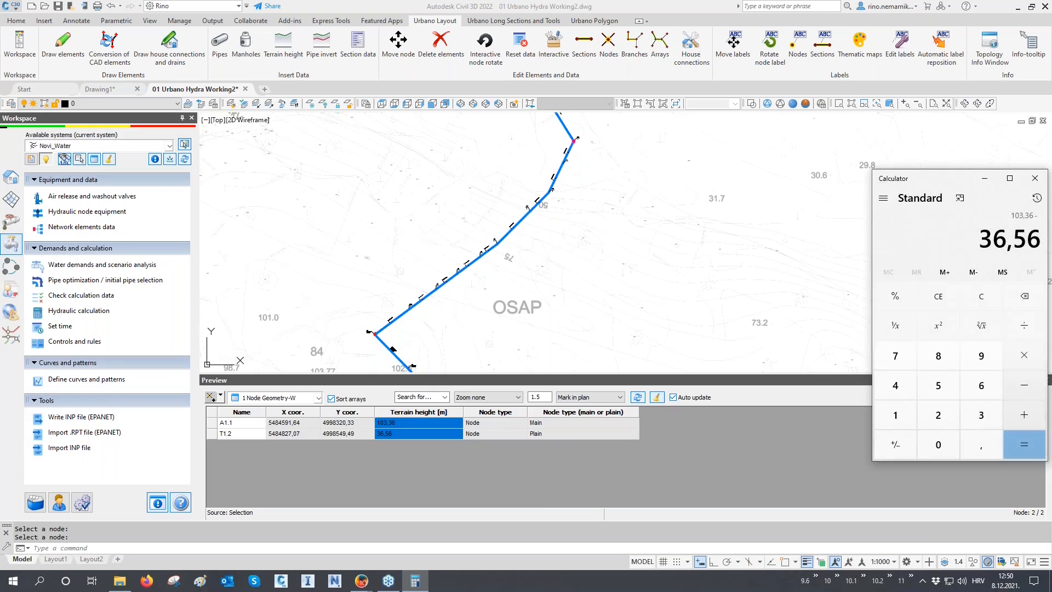
key("Return")
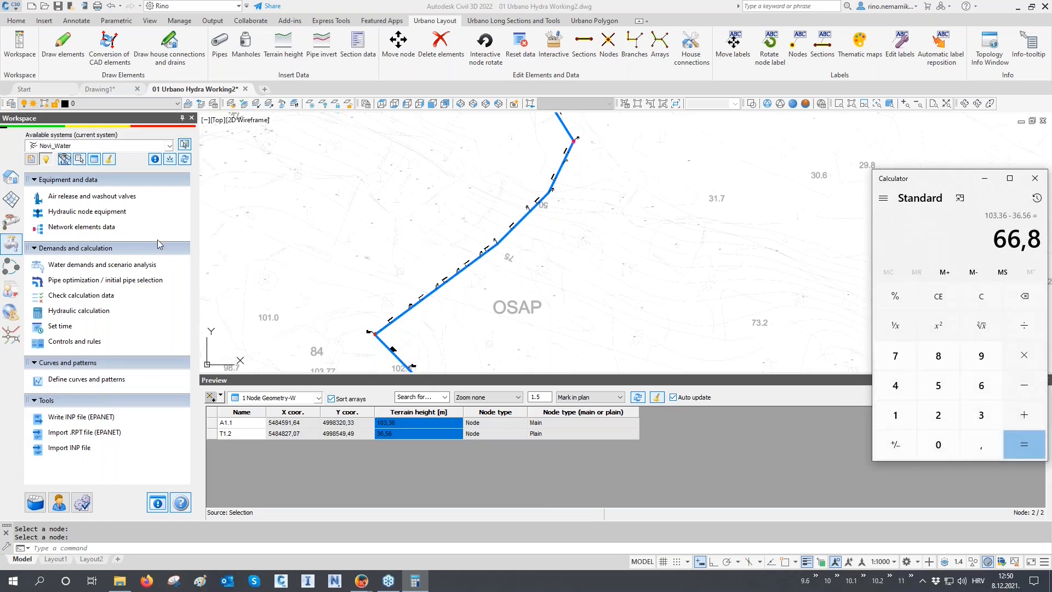
- Check the initial water level of tank A1.1 in the network elements data, leaving it unedited
left_click(89, 229)
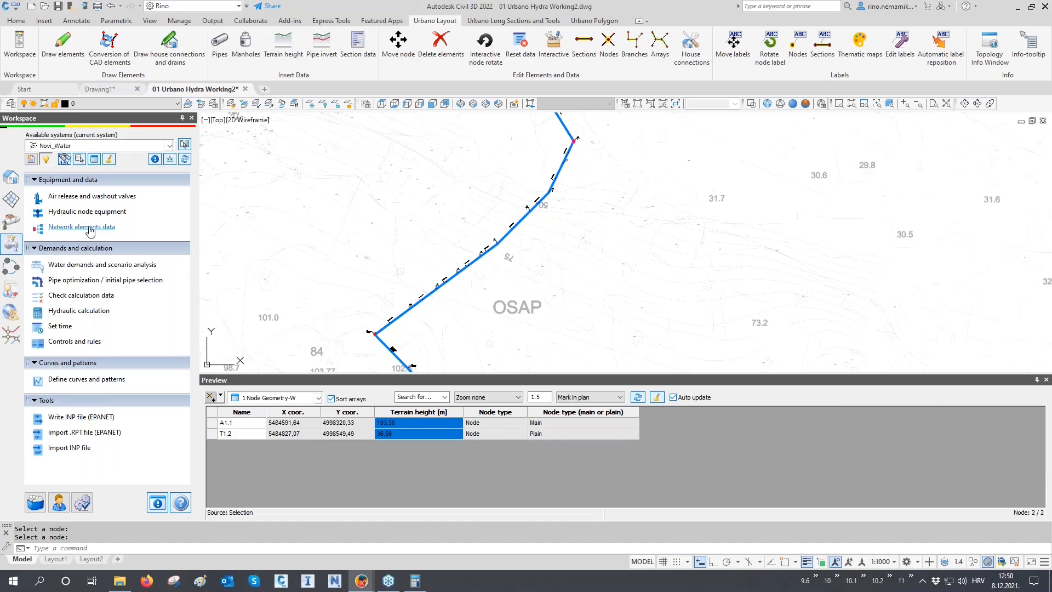
left_click(377, 227)
left_click(415, 237)
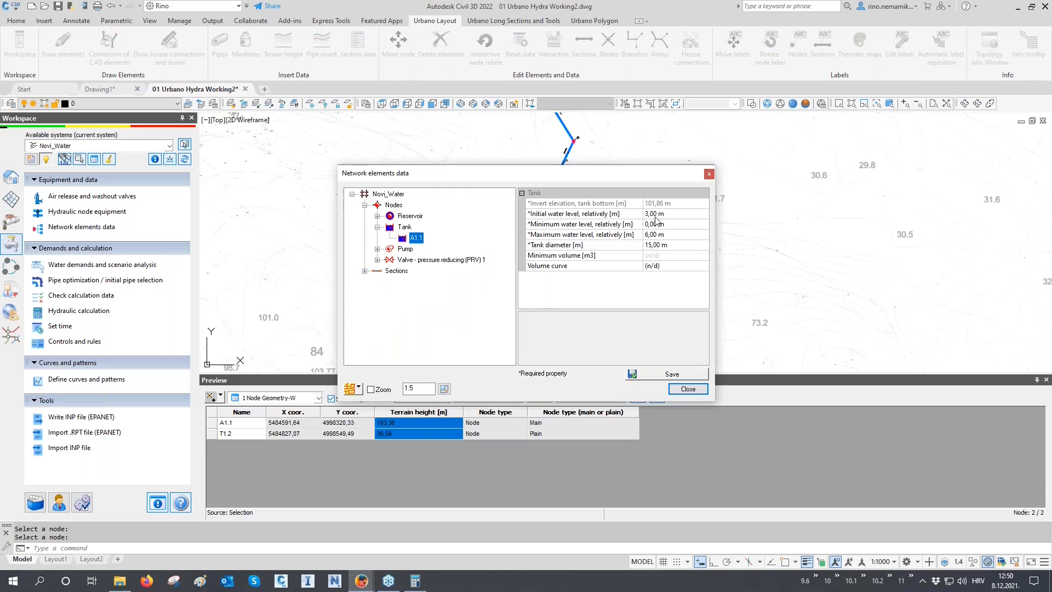
left_click(708, 173)
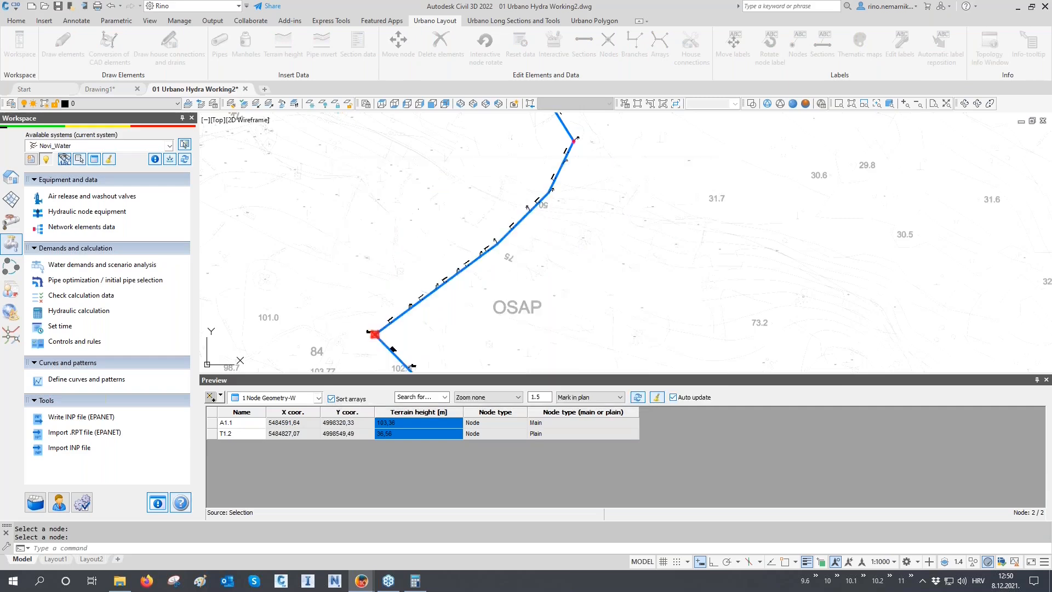
- Add 3 m for the tank's water level to the calculated height difference, and read the flow label on the pipe near node A1.1
left_click(415, 581)
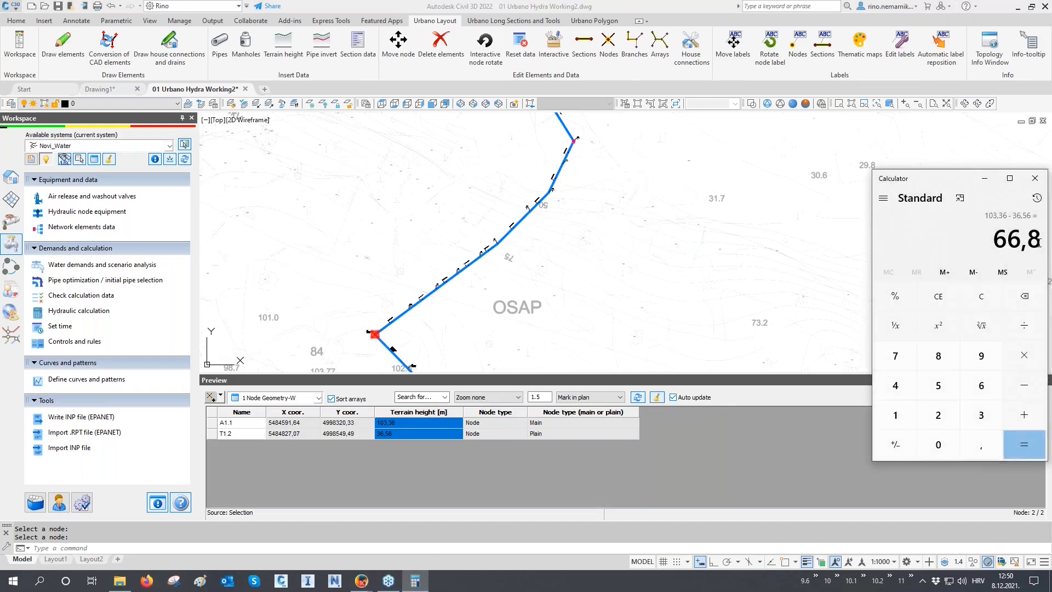
key("plus")
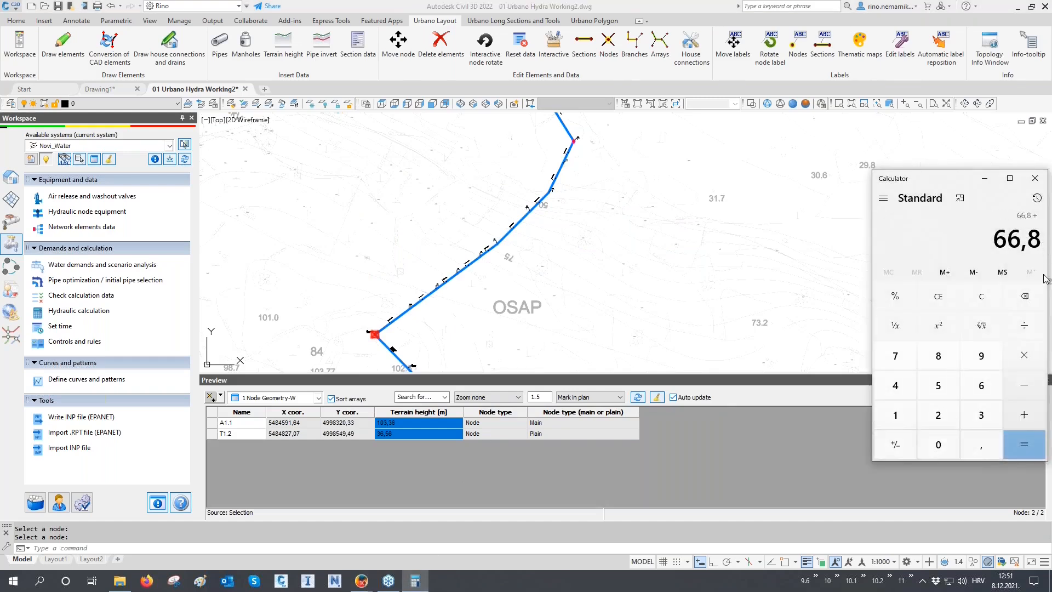
key("3")
key("Return")
left_click(1034, 178)
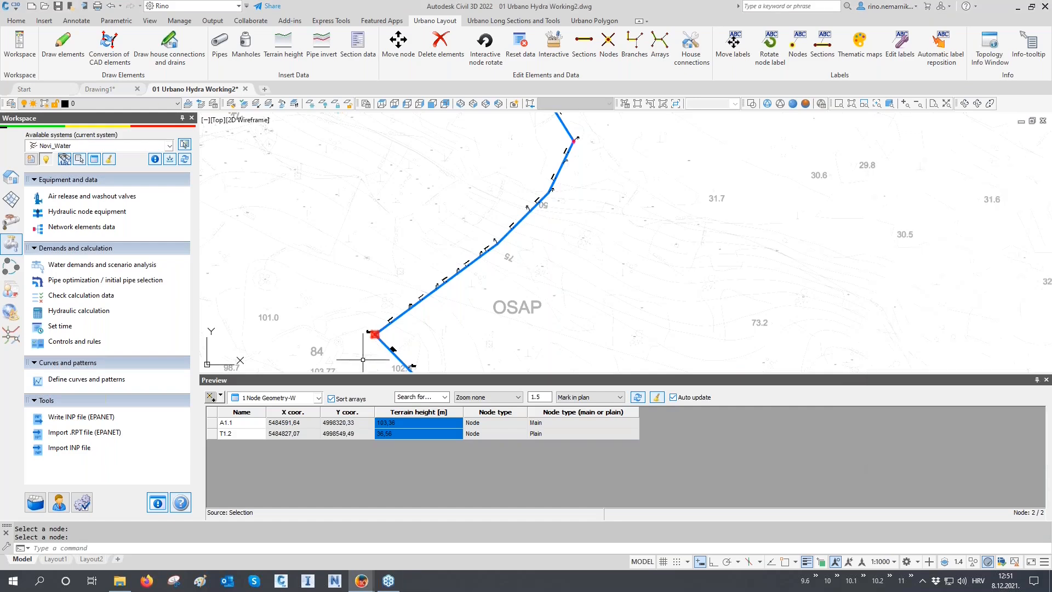
scroll(458, 278, "up", 7)
scroll(458, 278, "up", 5)
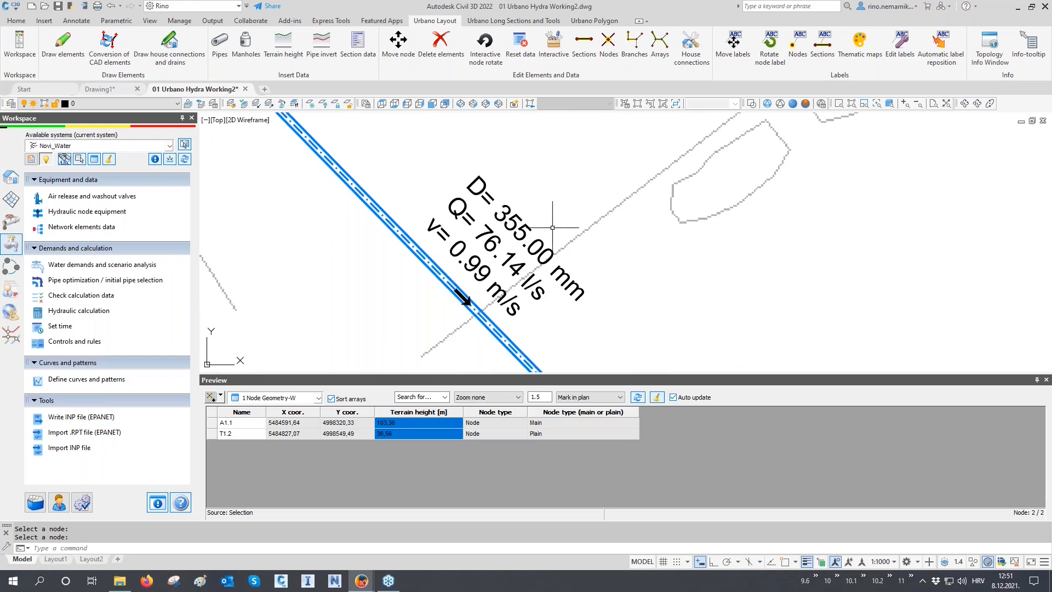
- Create a group named "Pump curve" in the disk catalog of curves and patterns
left_click(65, 380)
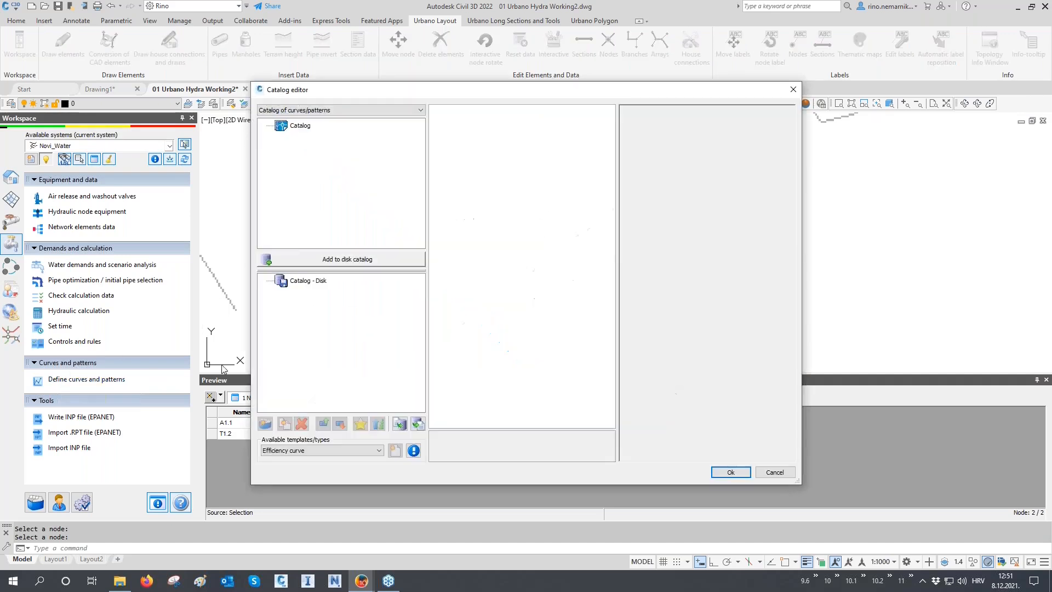
left_click(295, 287)
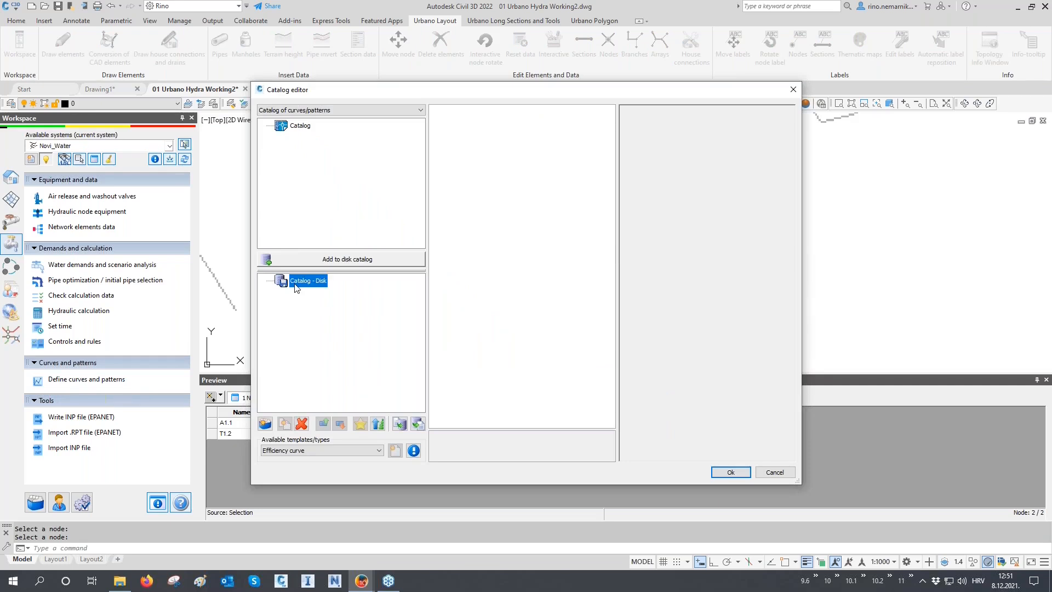
left_click(265, 423)
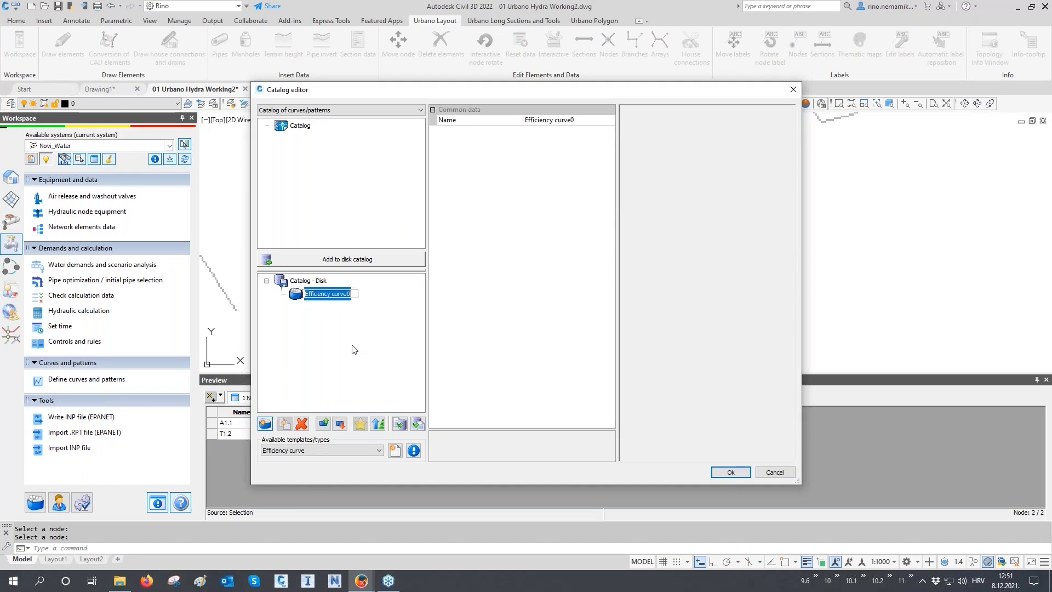
type("Pump curve")
key("Return")
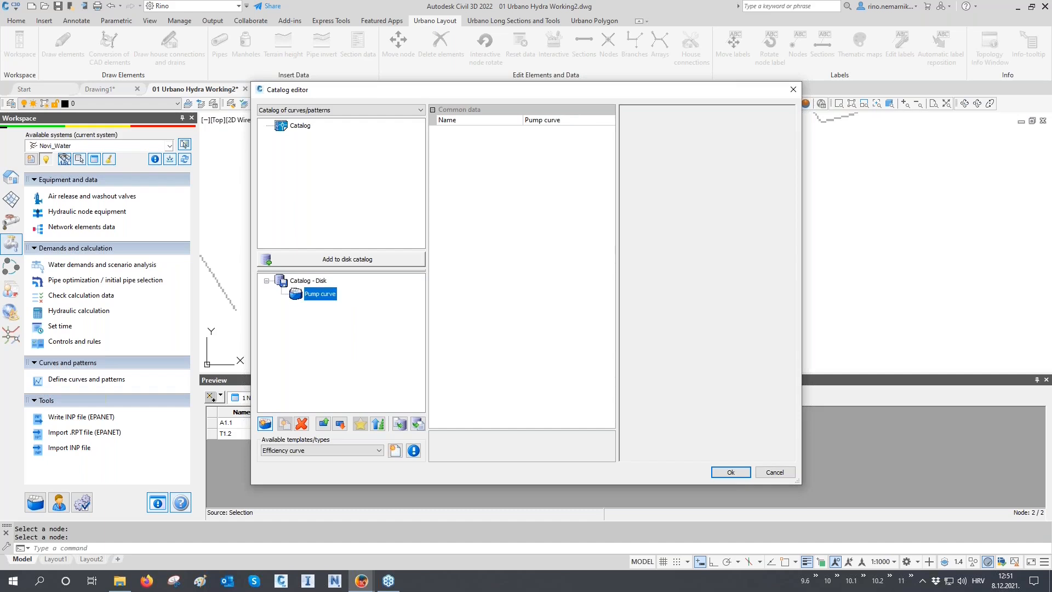
- Add an item of type Pump curve to the "Pump curve" group and name it Pump1
left_click(332, 450)
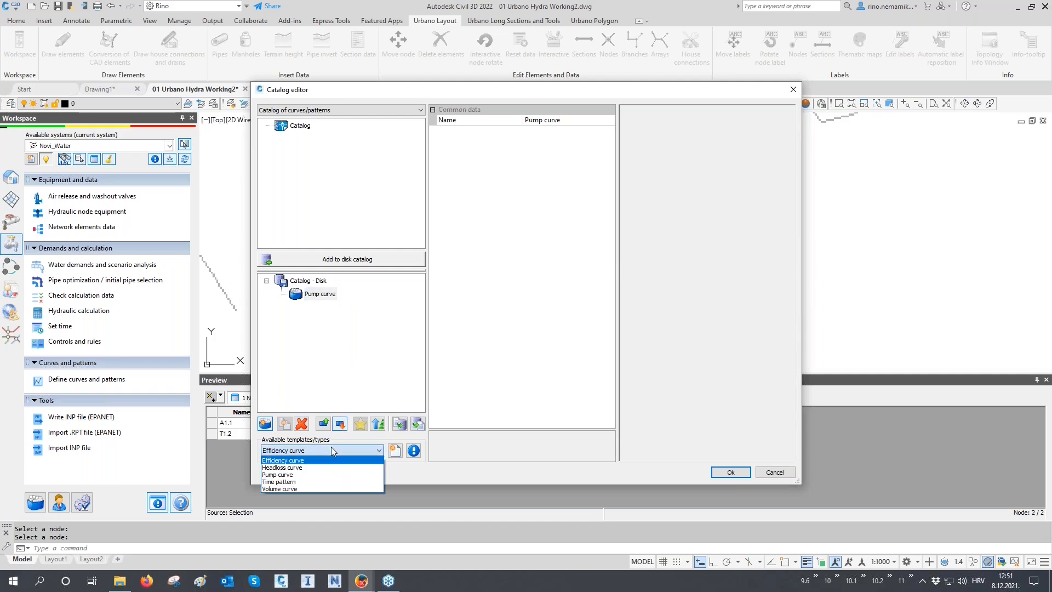
left_click(325, 476)
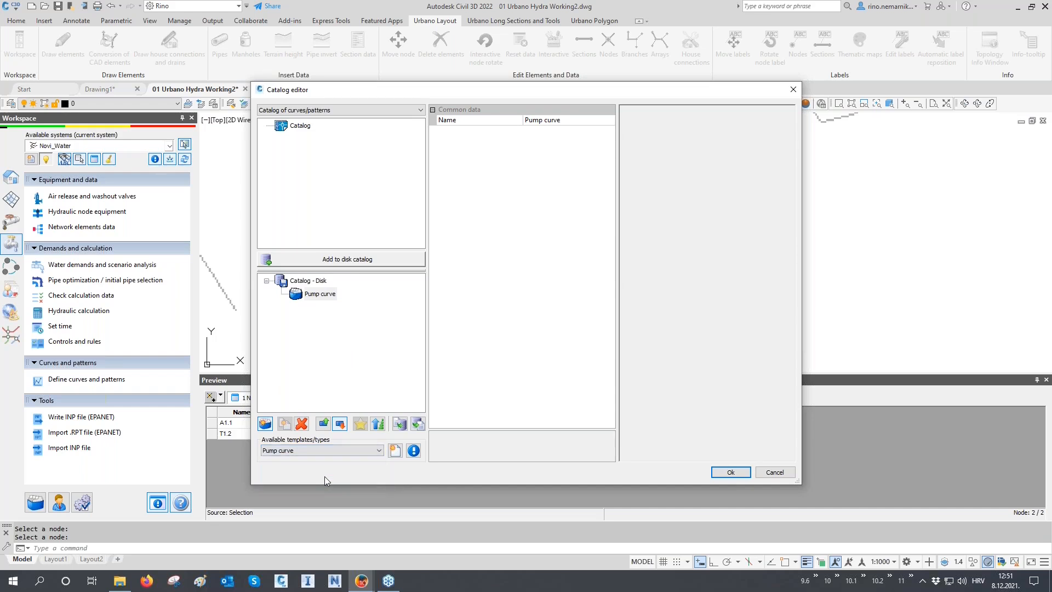
left_click(395, 450)
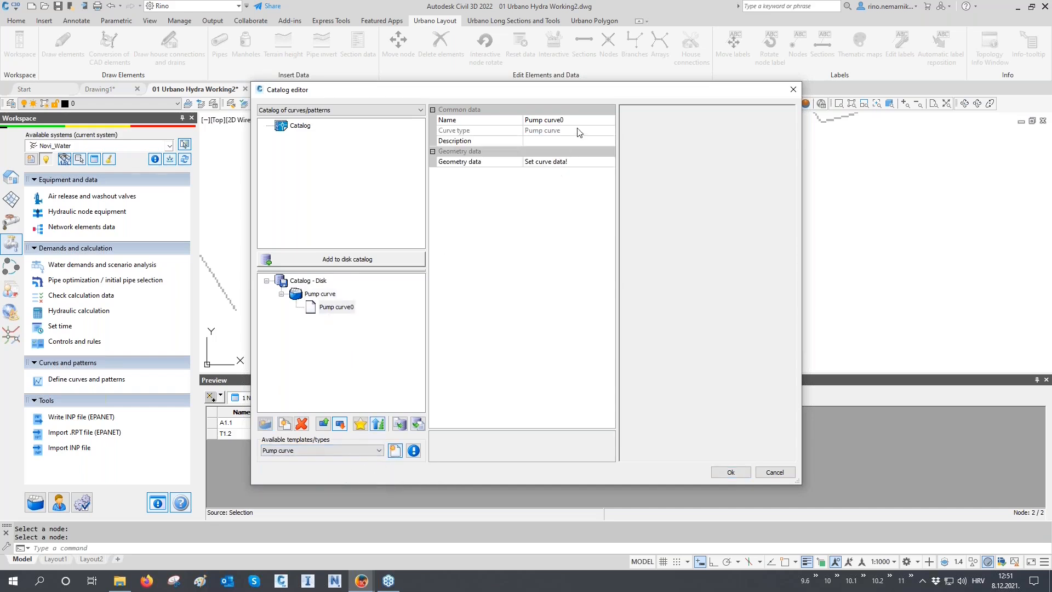
left_click(564, 120)
left_click_drag(564, 120, 547, 120)
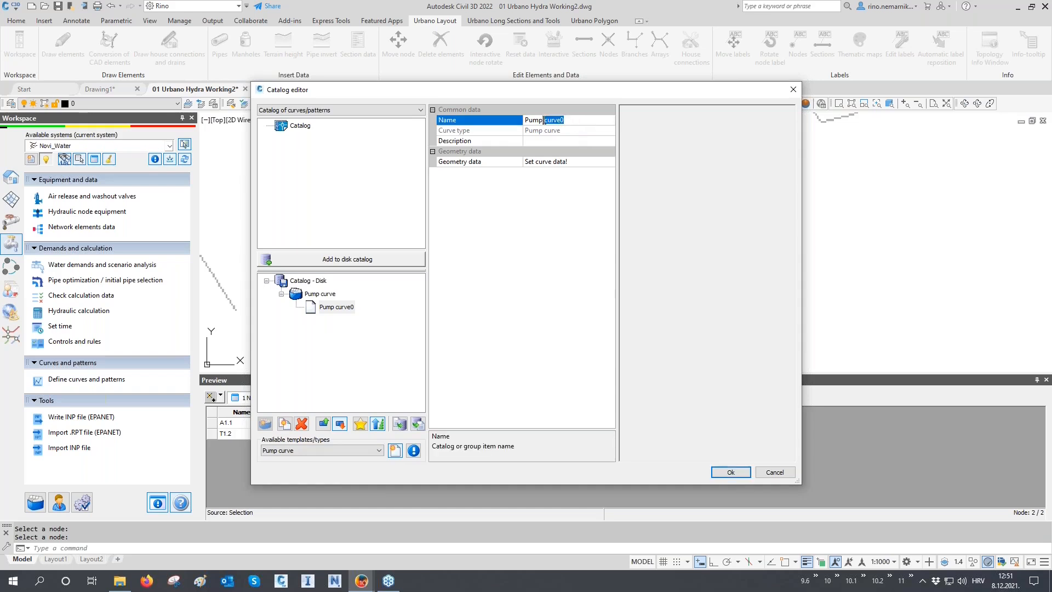
type("1")
- Define Pump1's curve data with one point at flow 66.14 l/s and head 69.8 m, and accept the catalog changes
left_click(542, 164)
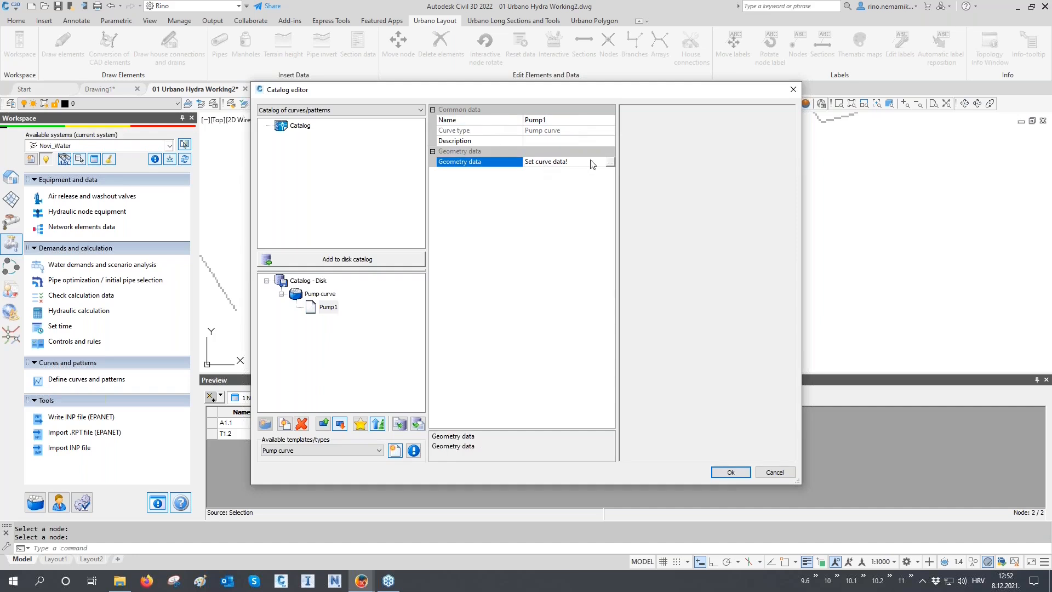
left_click(609, 162)
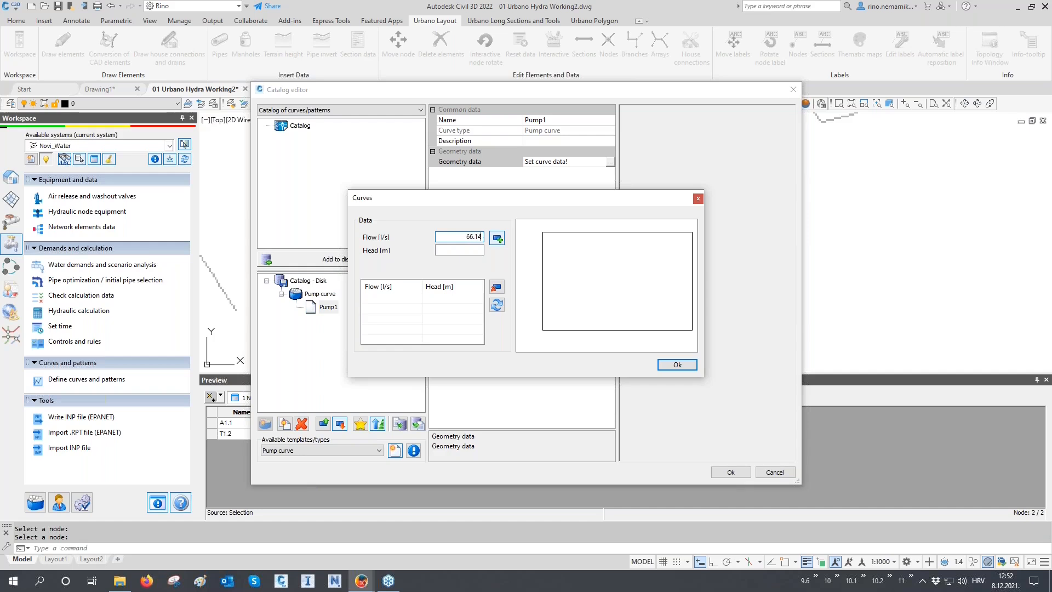
left_click(454, 251)
left_click(501, 240)
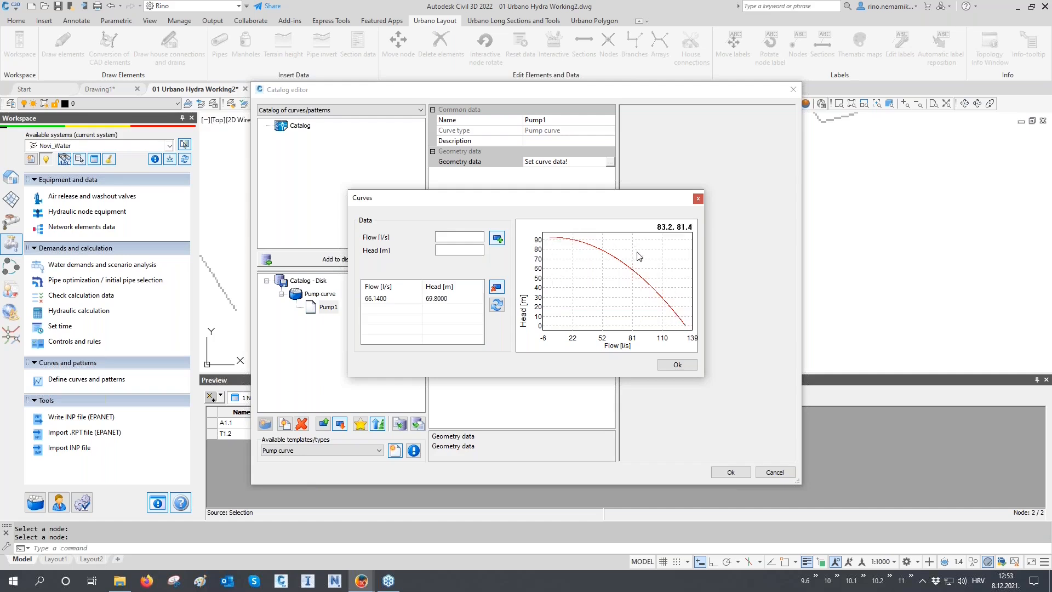
left_click(673, 366)
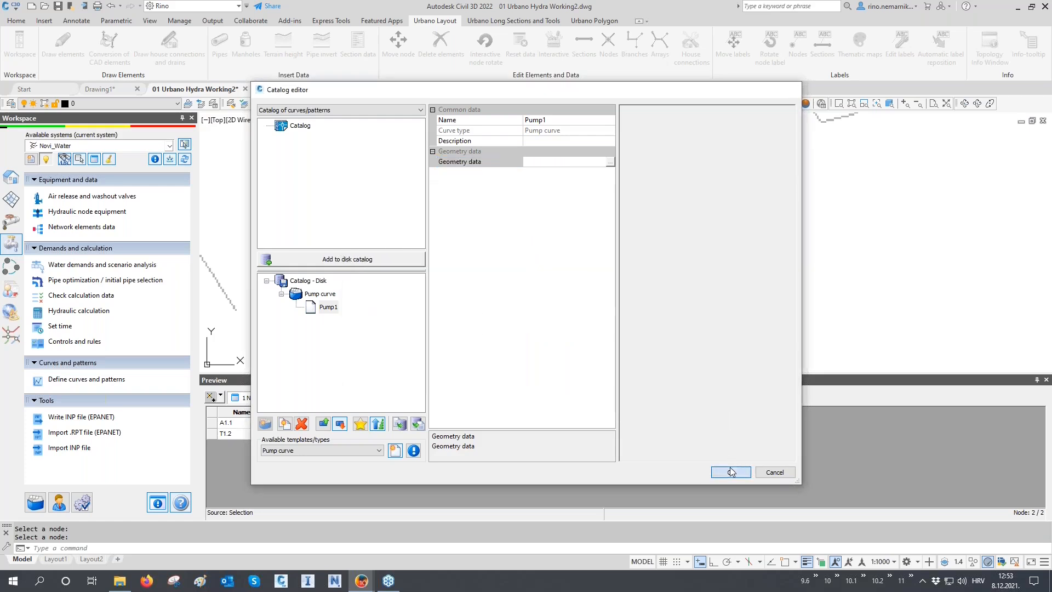
left_click(731, 471)
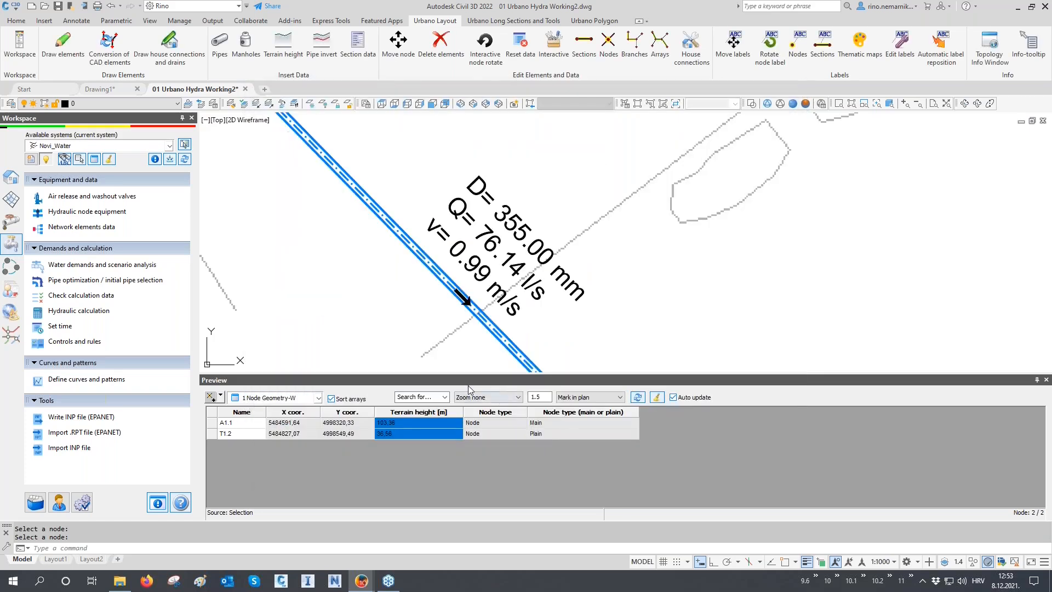
- Check reservoir T1.1 and tank A1.1 in the network elements data, and assign pump curve Pump1 to pump T1.2 and save it
left_click(83, 229)
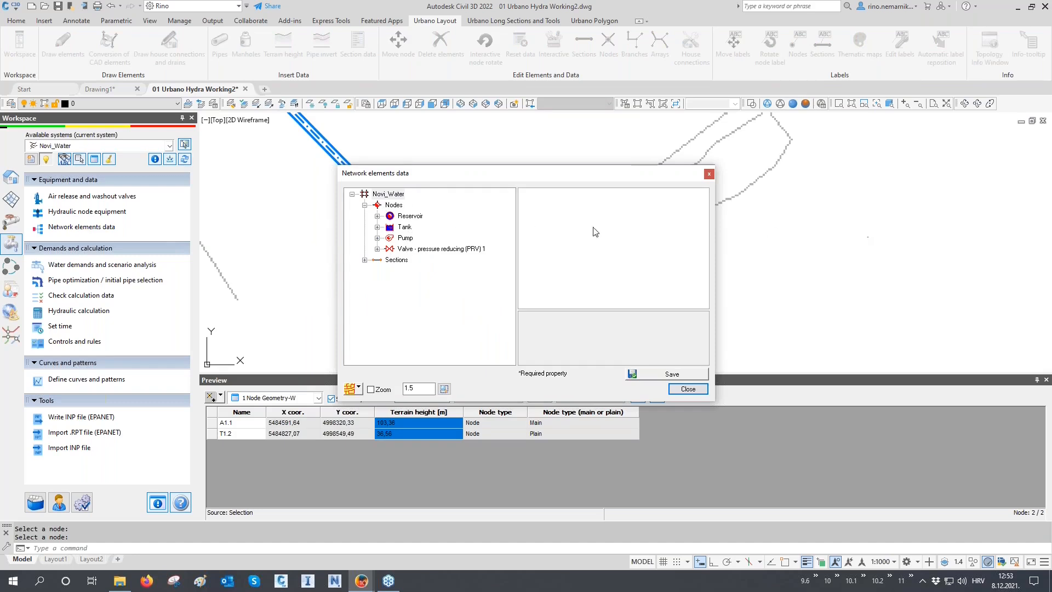
left_click(377, 215)
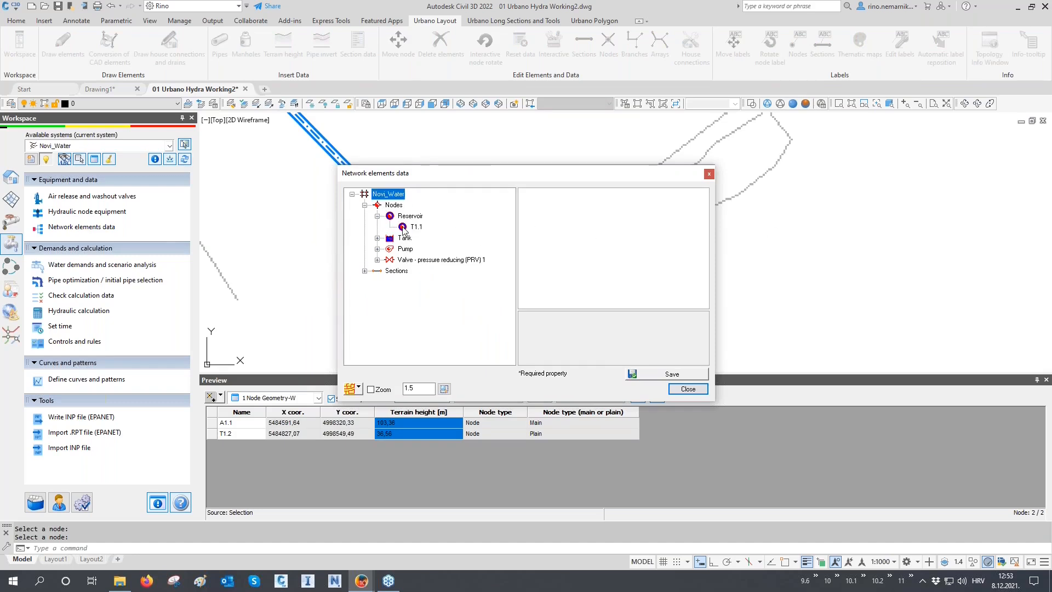
left_click(404, 227)
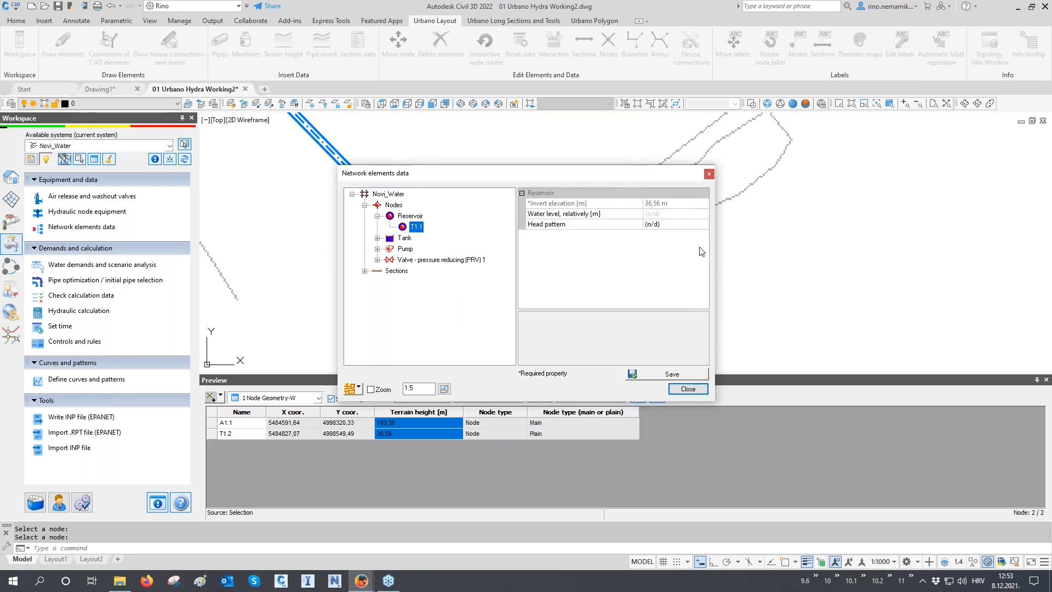
left_click(376, 238)
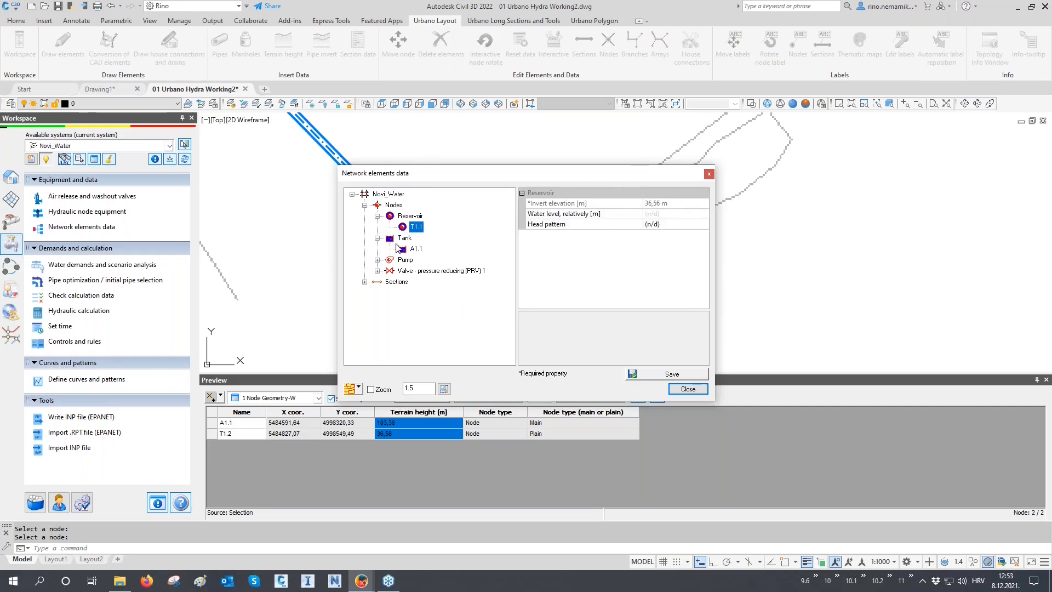
left_click(377, 259)
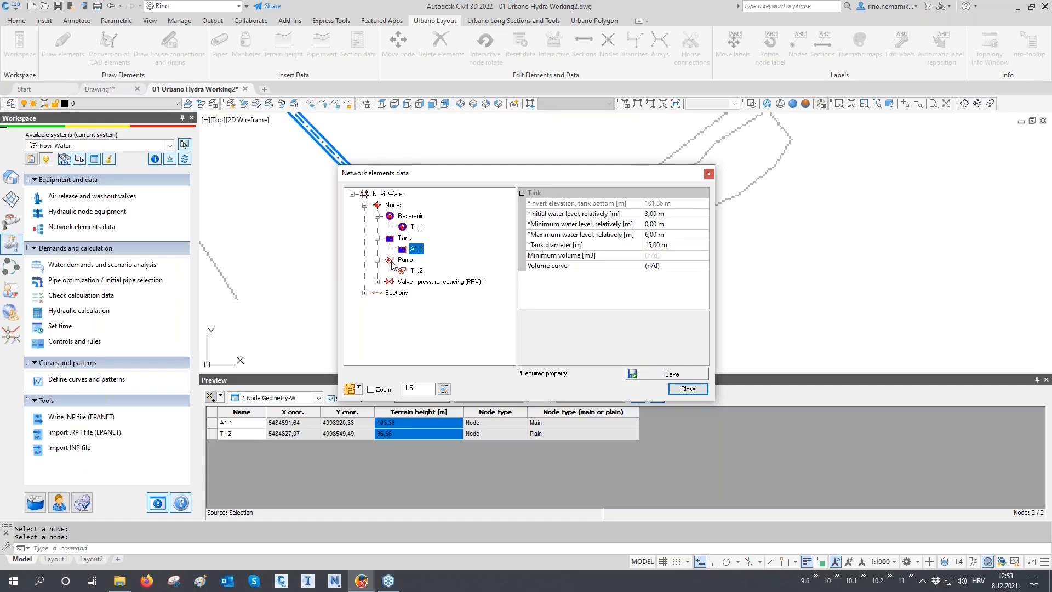
left_click(377, 281)
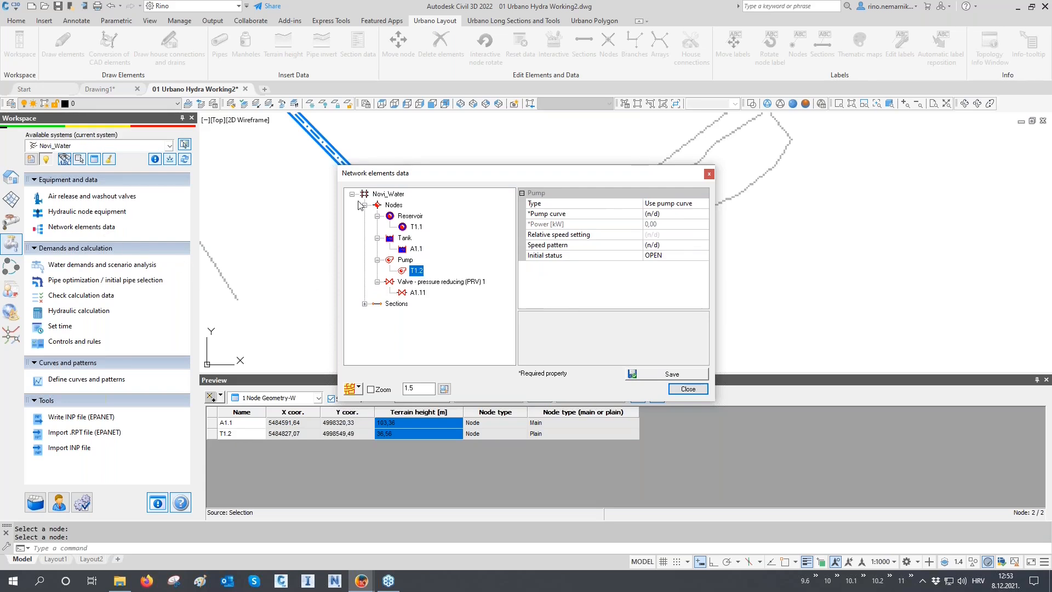
left_click_drag(448, 174, 695, 173)
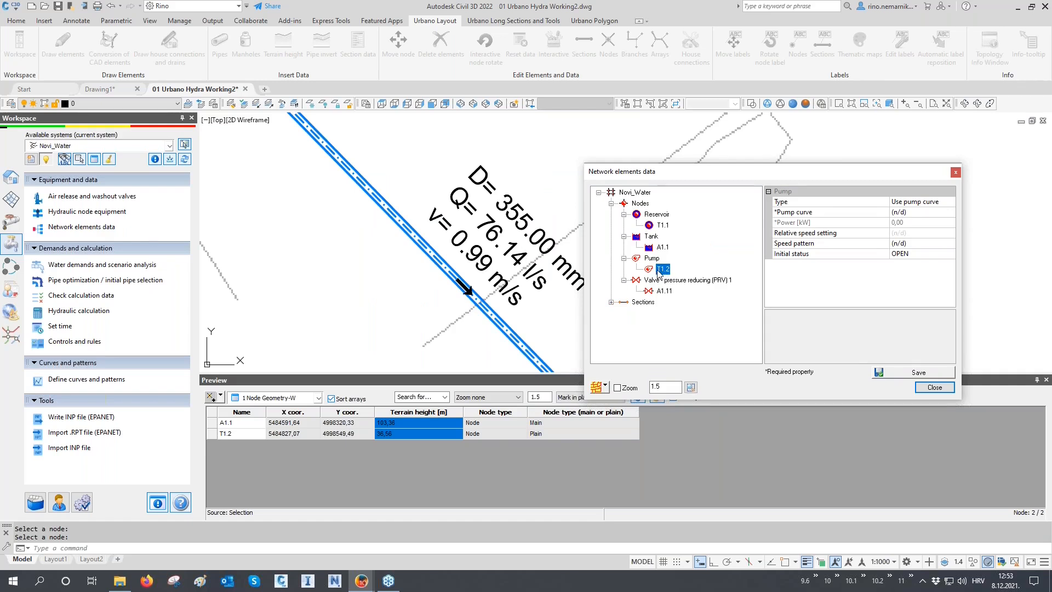
left_click(903, 213)
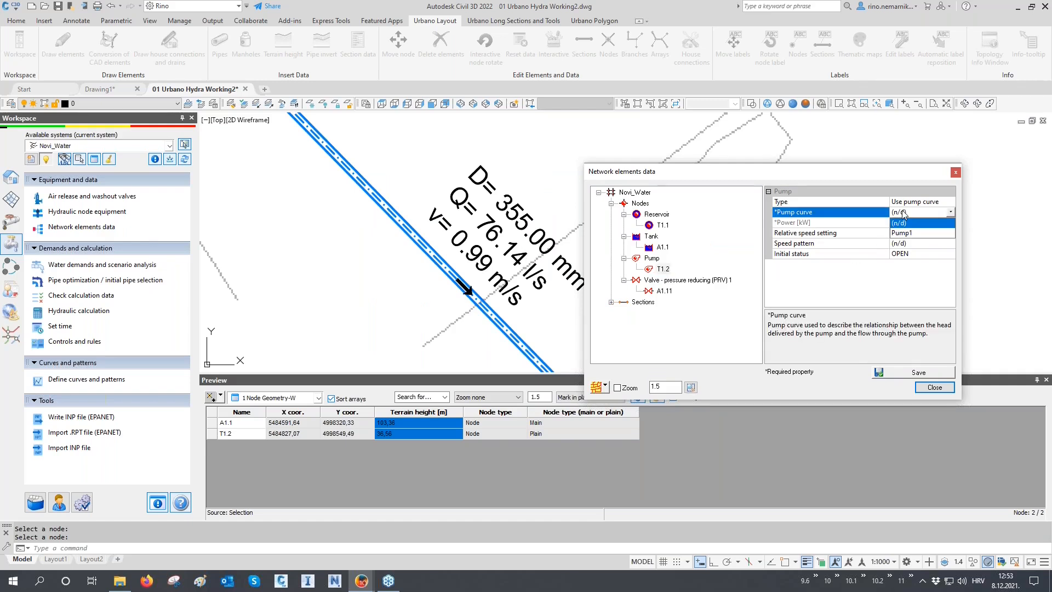
left_click(910, 233)
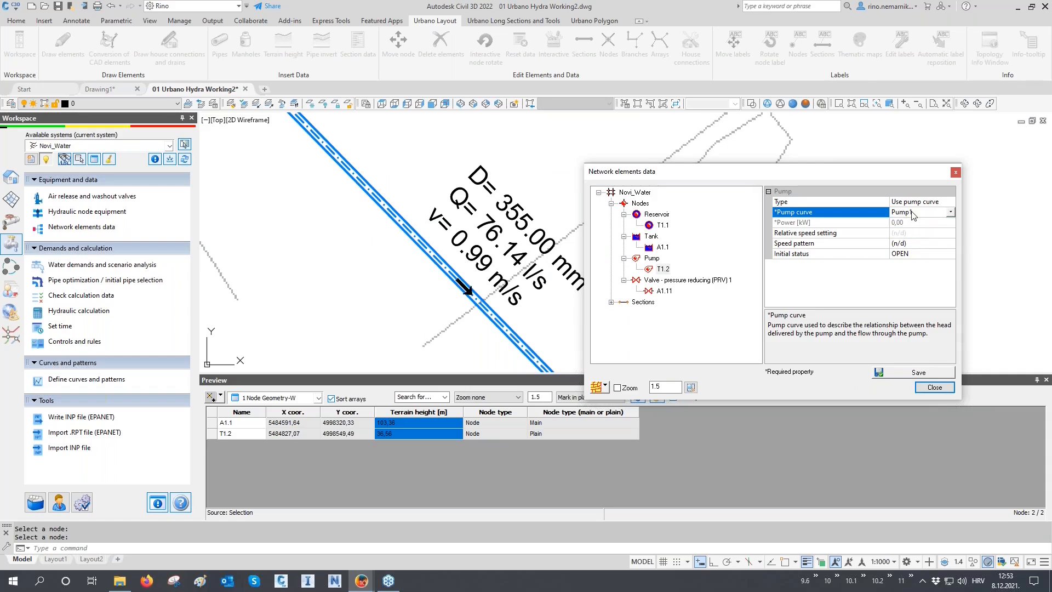
left_click(925, 372)
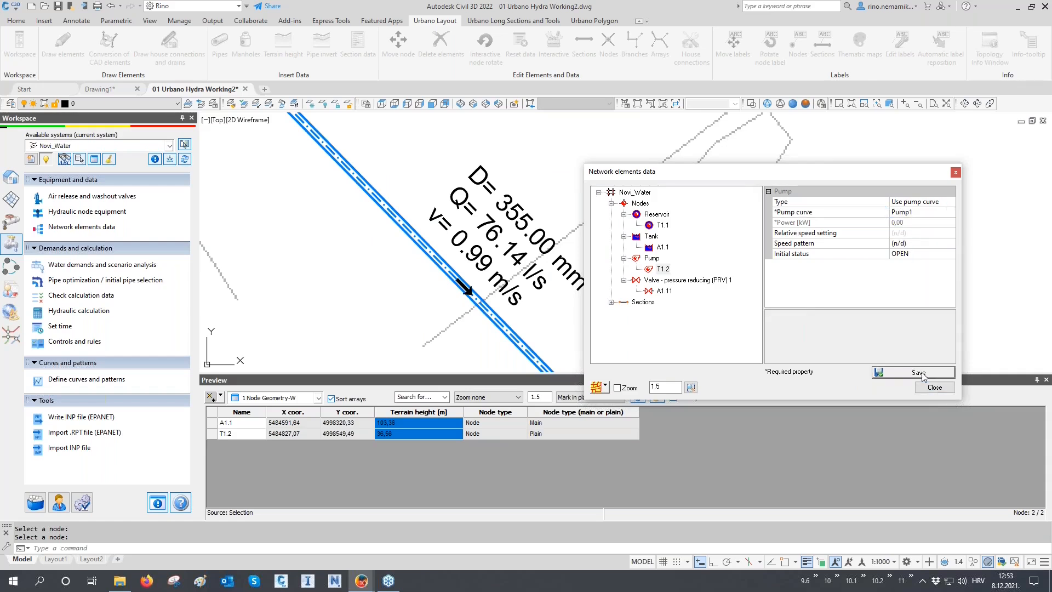
left_click(934, 388)
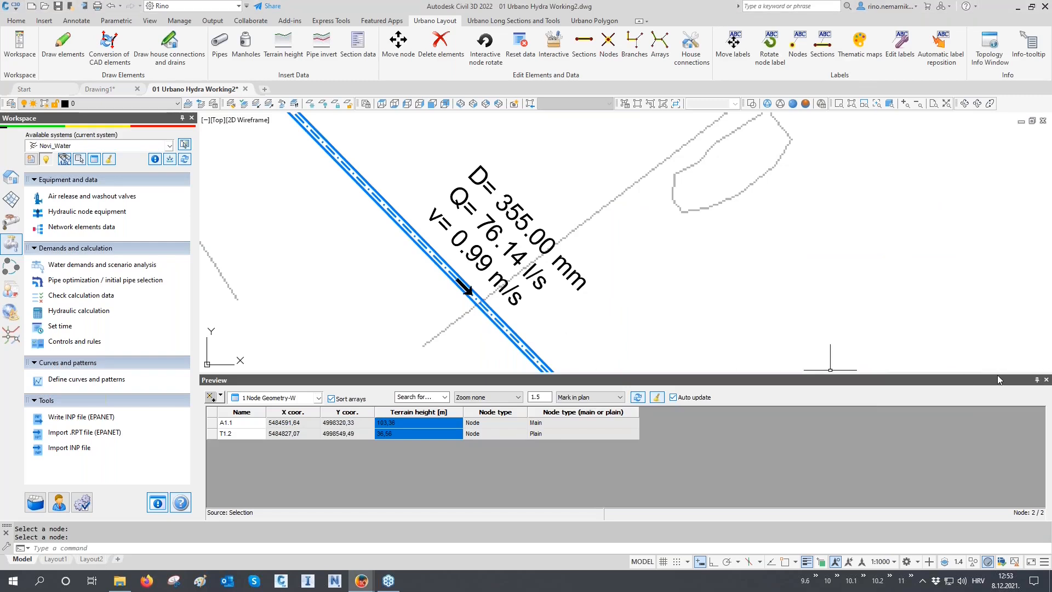
- Close the node preview table, run the hydraulic calculation for demand Summer+F1 and save its results
left_click(1045, 381)
scroll(344, 323, "down", 10)
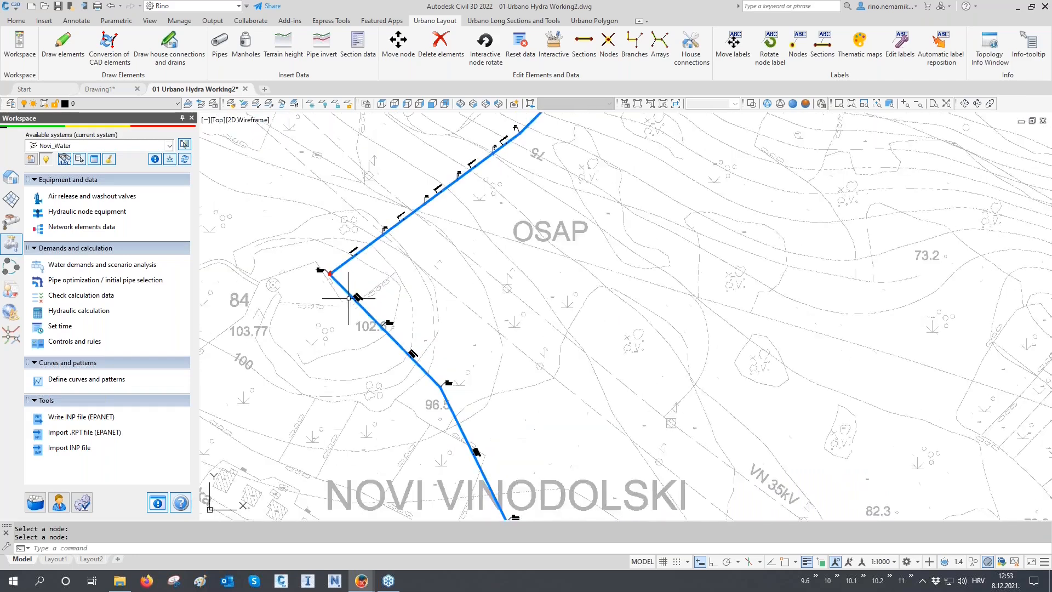
scroll(344, 323, "down", 3)
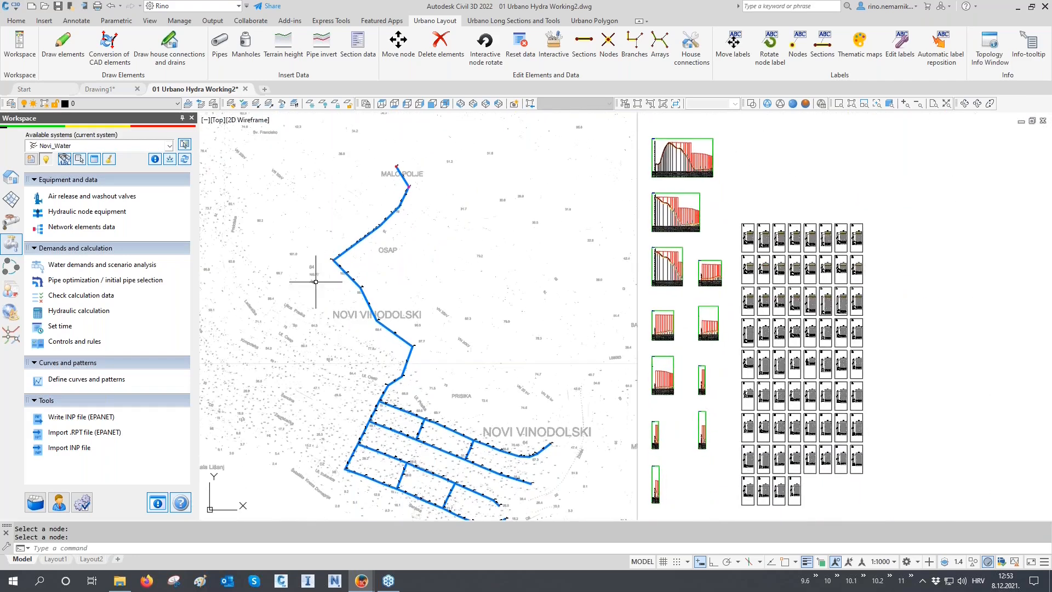
left_click(88, 311)
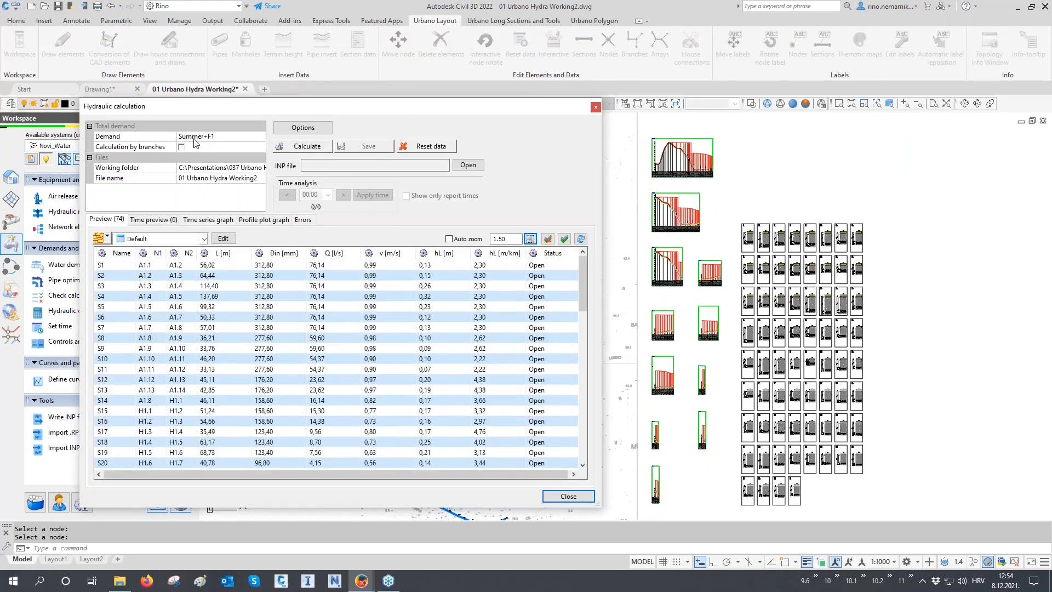
left_click(294, 147)
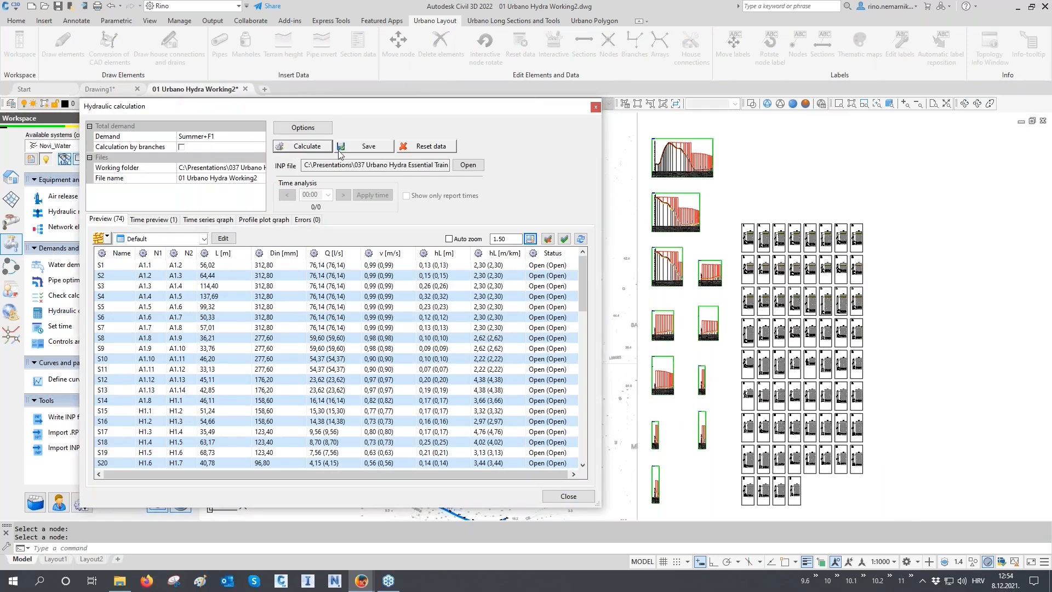
left_click(367, 147)
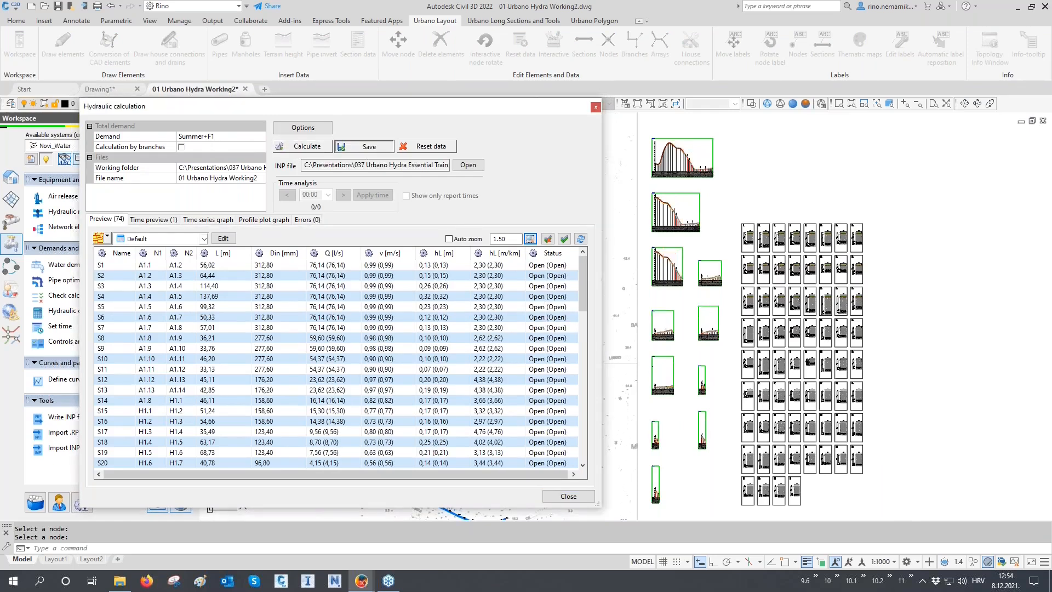
left_click(568, 496)
- Examine the pressure line against the terrain in the N78 - H4.12 longitudinal section, especially around the peak, and return to the network overview
scroll(630, 226, "up", 10)
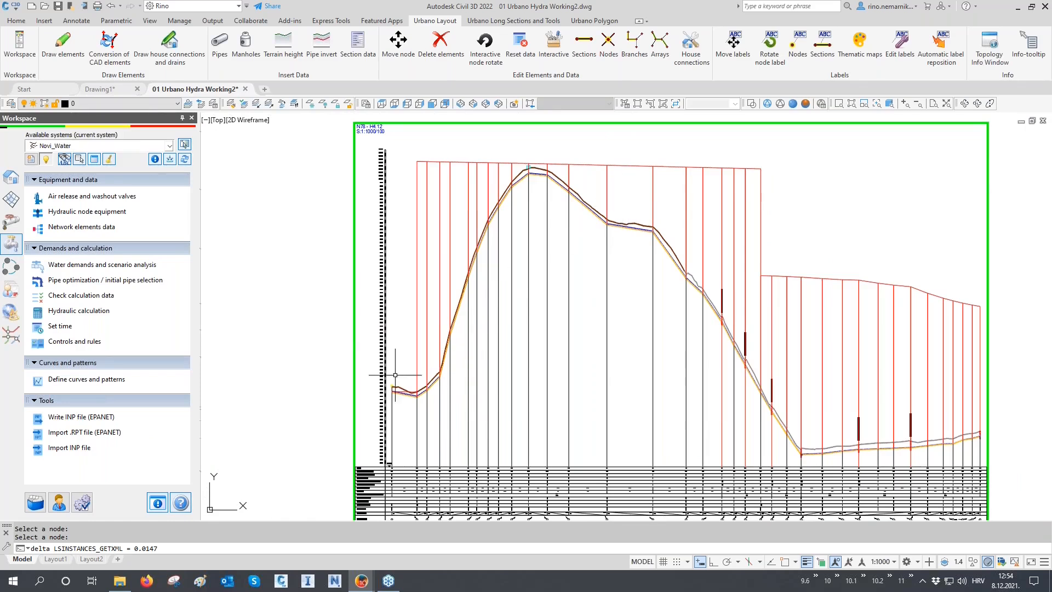
scroll(415, 394, "up", 2)
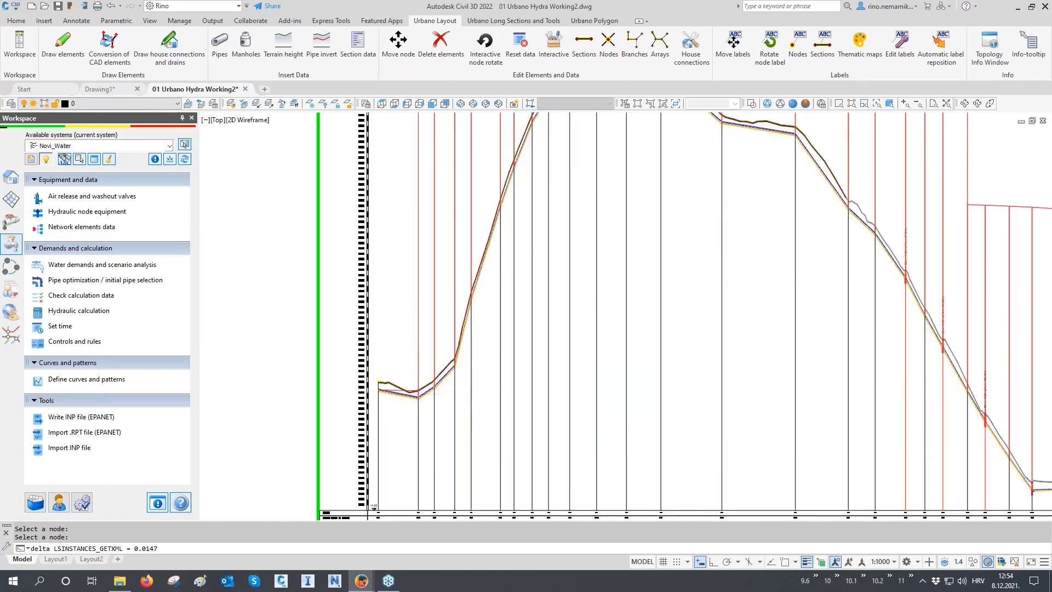
middle_click_drag(420, 348, 413, 423)
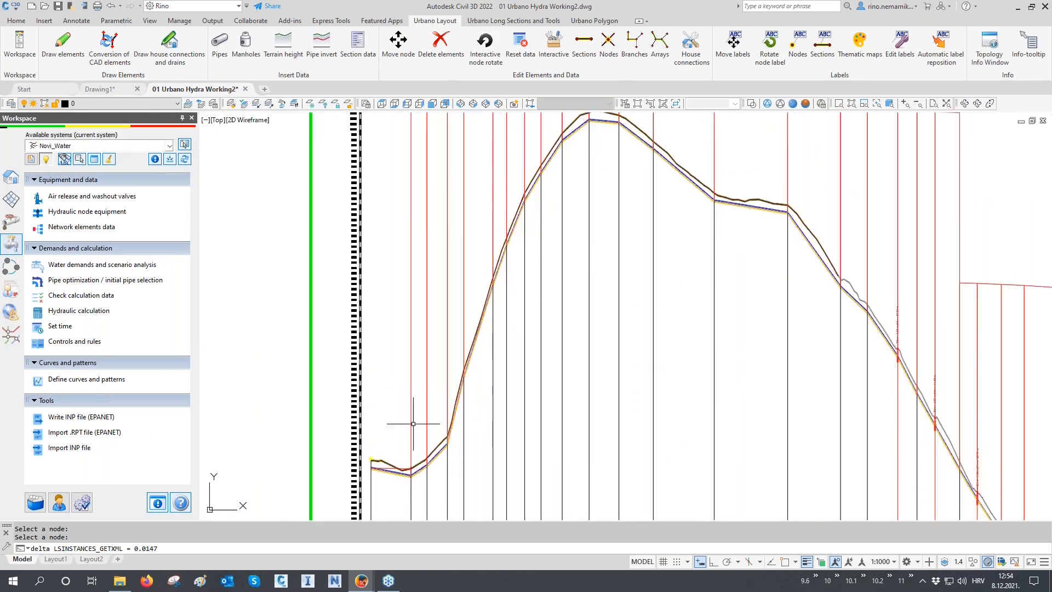
middle_click_drag(418, 212, 408, 334)
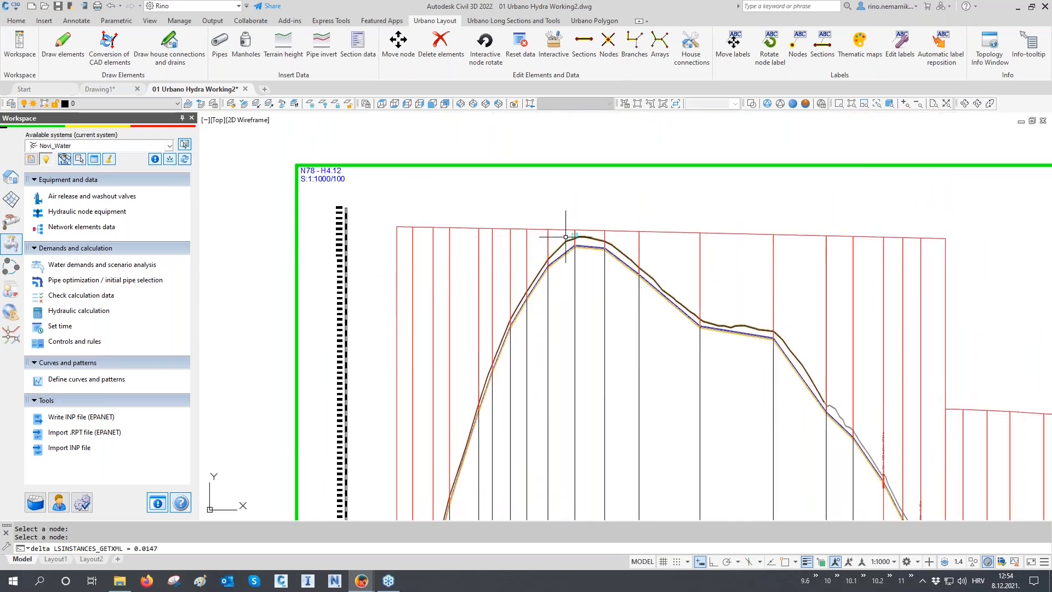
scroll(577, 235, "up", 2)
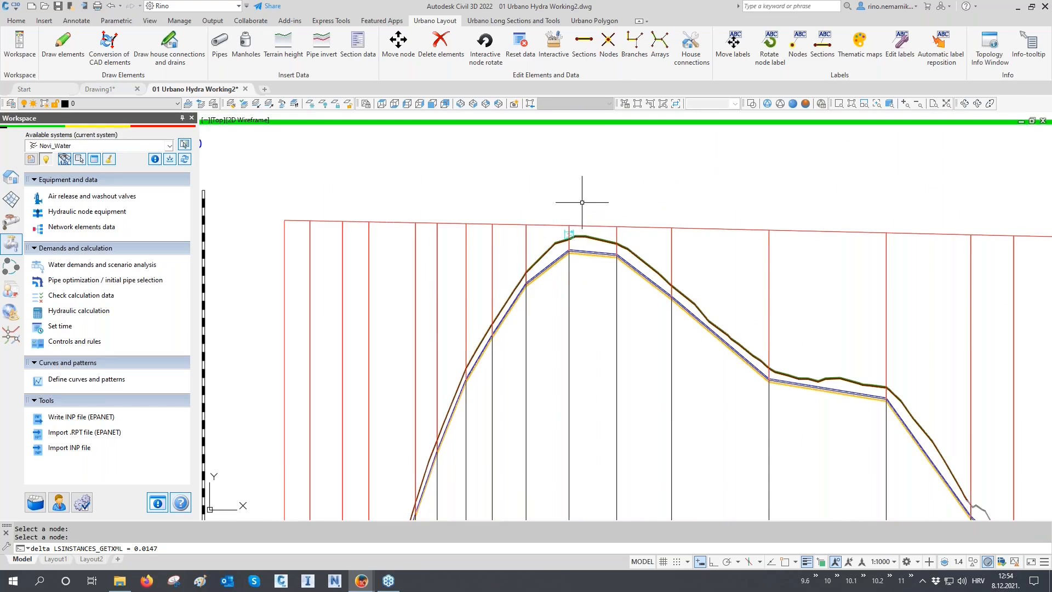
scroll(582, 202, "down", 10)
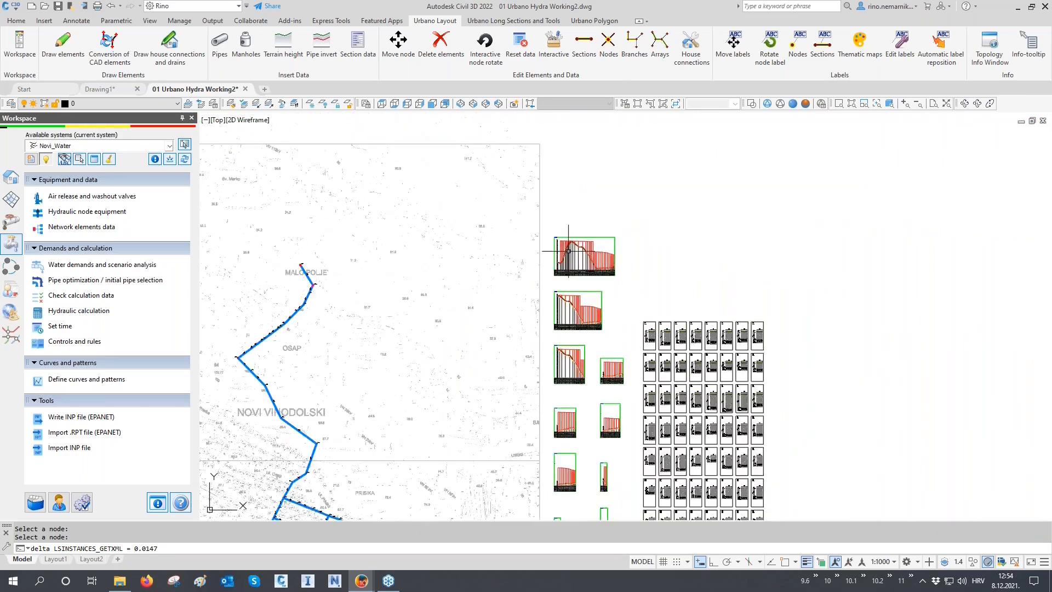
scroll(504, 347, "down", 1)
scroll(481, 364, "up", 2)
middle_click_drag(481, 364, 477, 328)
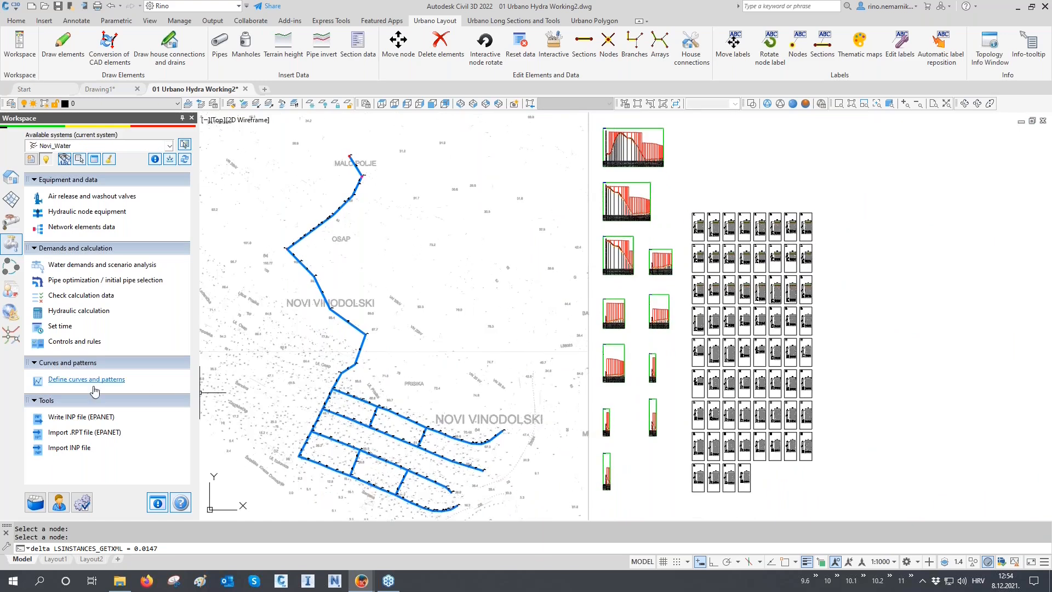
- Create a group named "Time pattern" in the disk catalog of curves and patterns, and add an item of type Time pattern to it
left_click(67, 383)
left_click(289, 450)
left_click(290, 478)
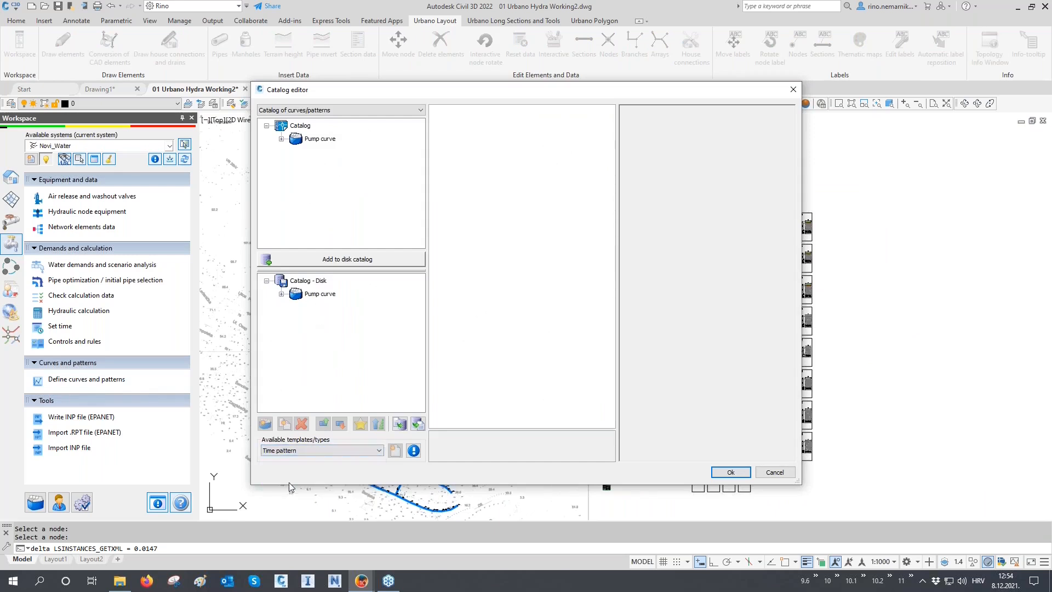
left_click(287, 287)
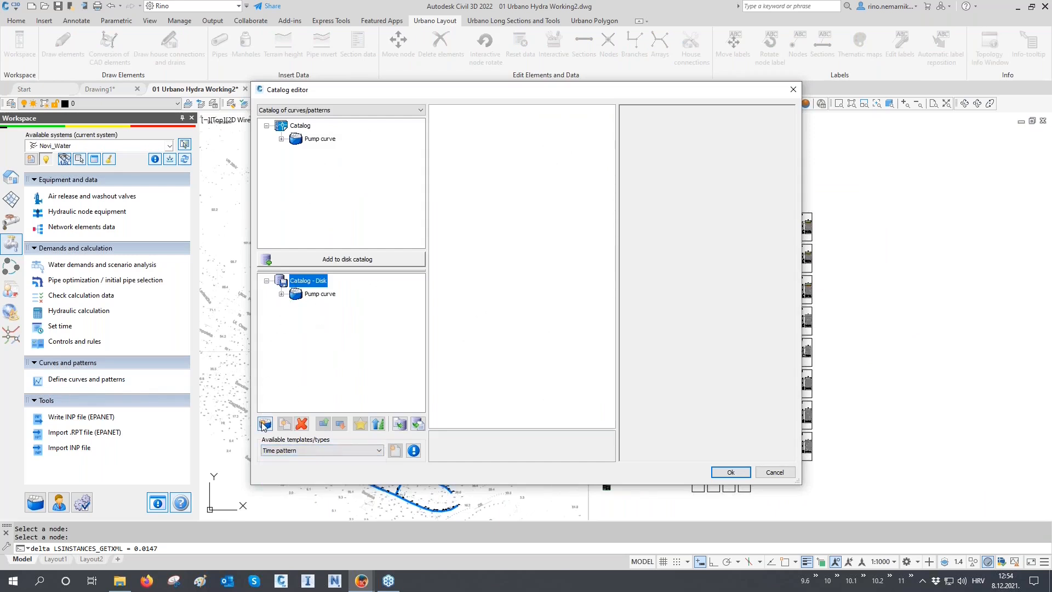
left_click(264, 424)
left_click(345, 307)
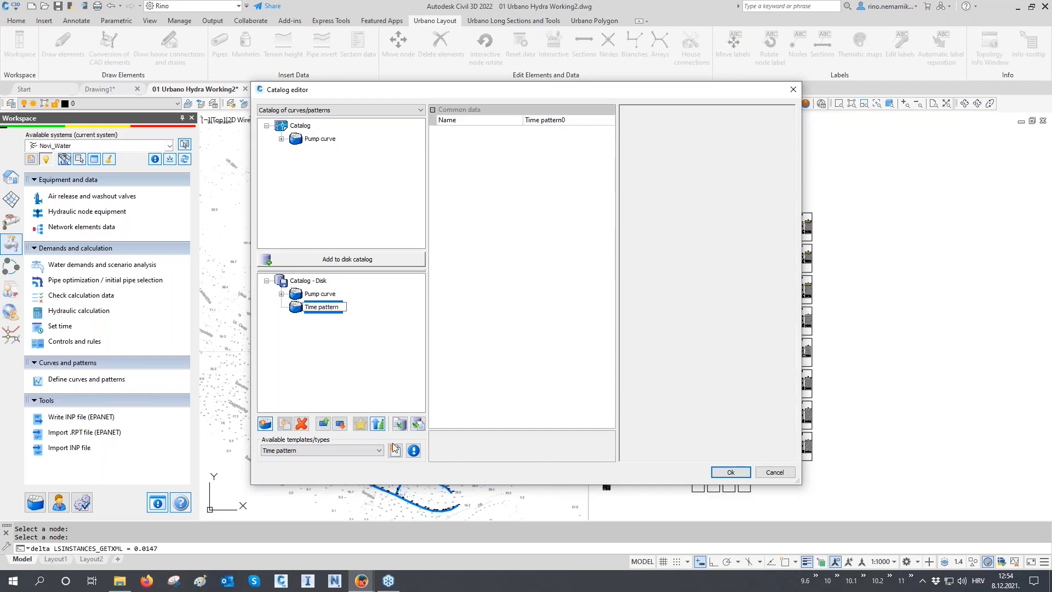
key("Return")
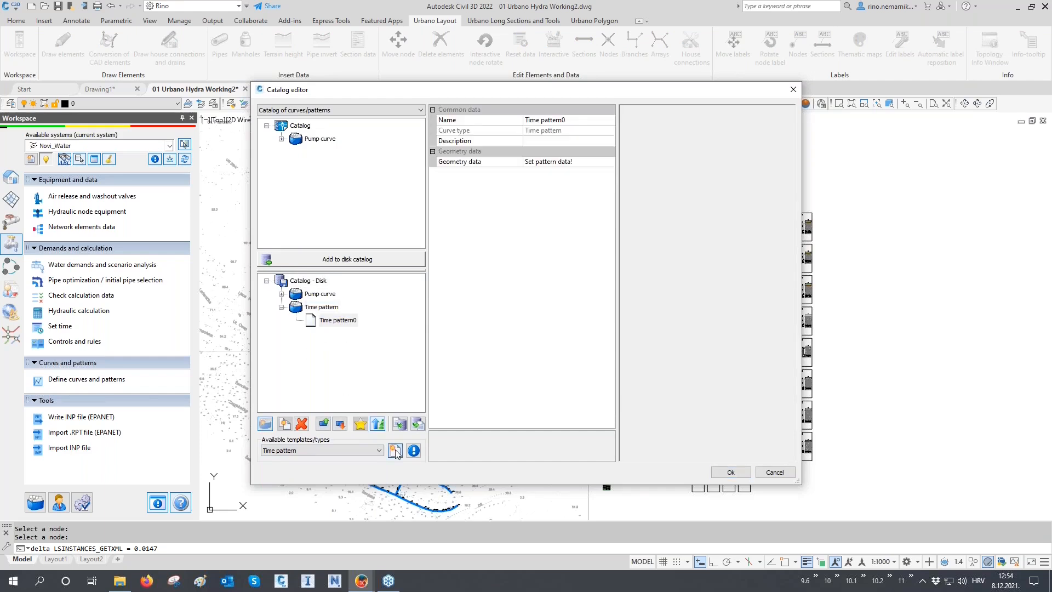
- Rename the new time pattern item to People
left_click(569, 120)
triple_click(546, 120)
type("People")
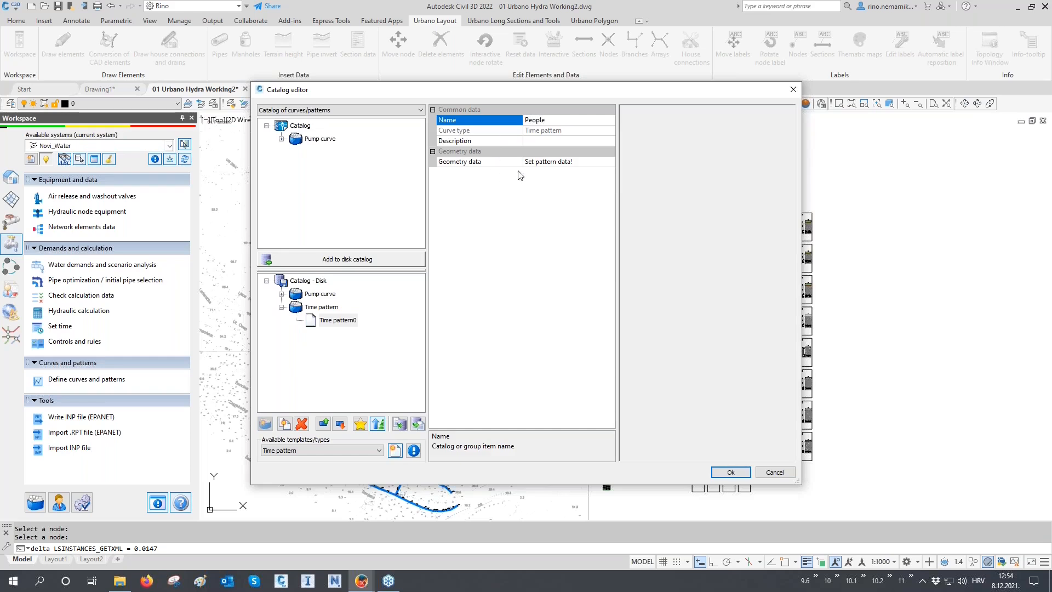
- Open the pattern data of the People item and set the pattern to 24 time periods
left_click(597, 162)
left_click(610, 162)
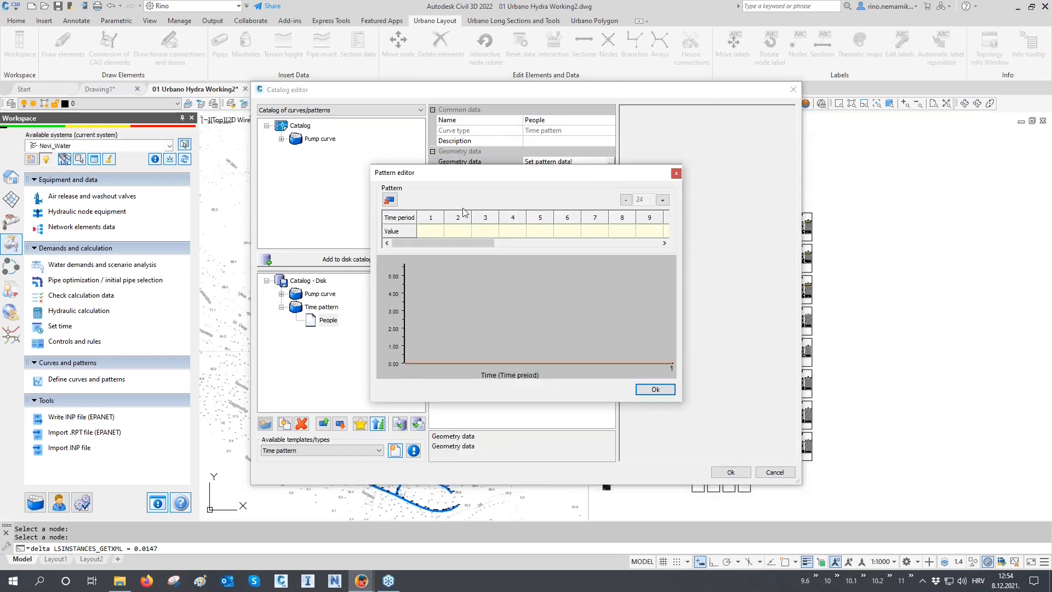
left_click_drag(443, 243, 655, 264)
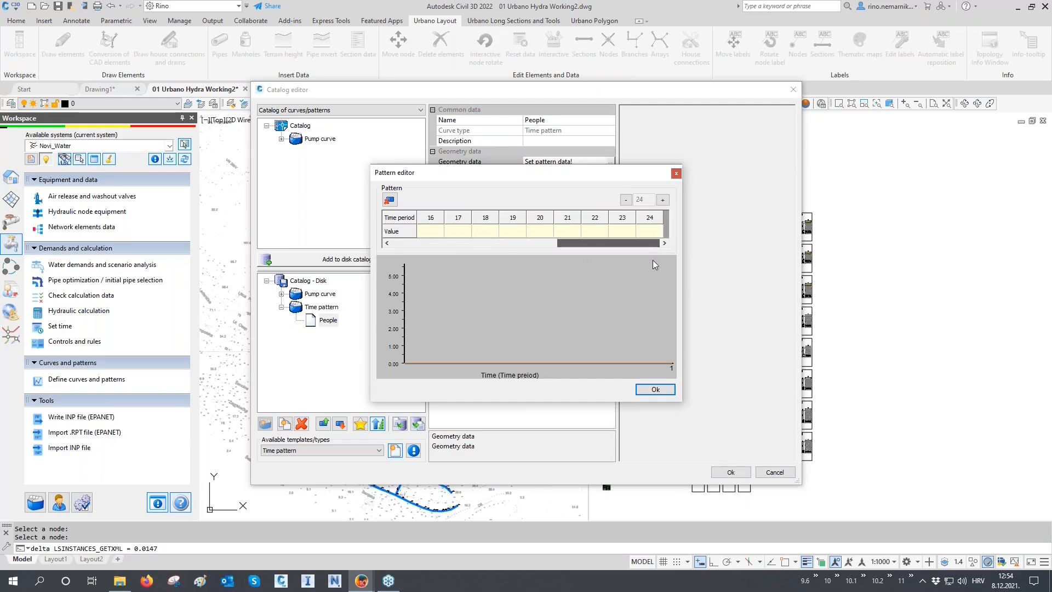
left_click(662, 200)
left_click(625, 200)
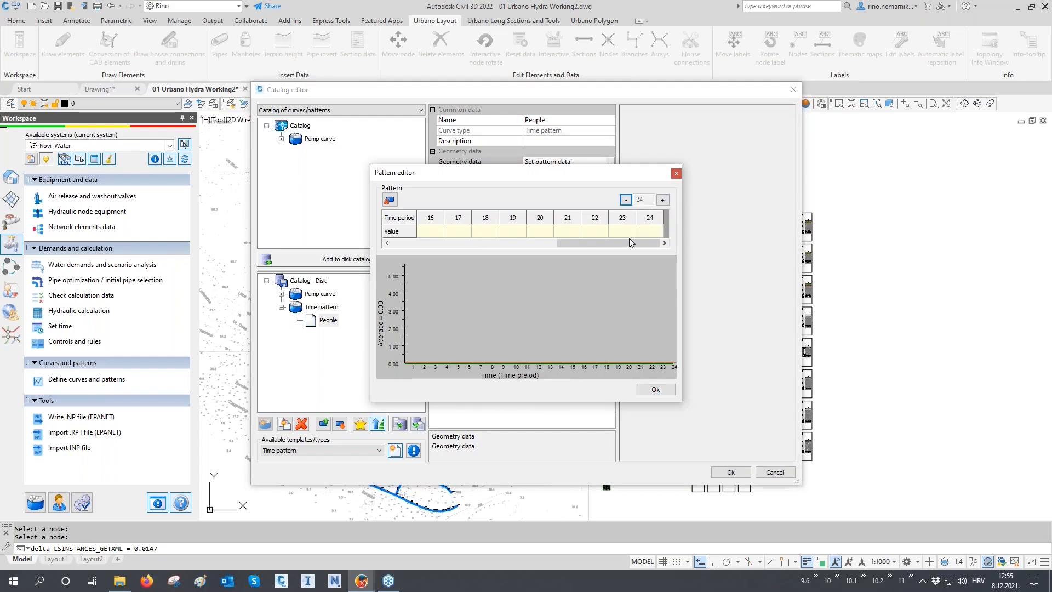
left_click_drag(629, 245, 441, 249)
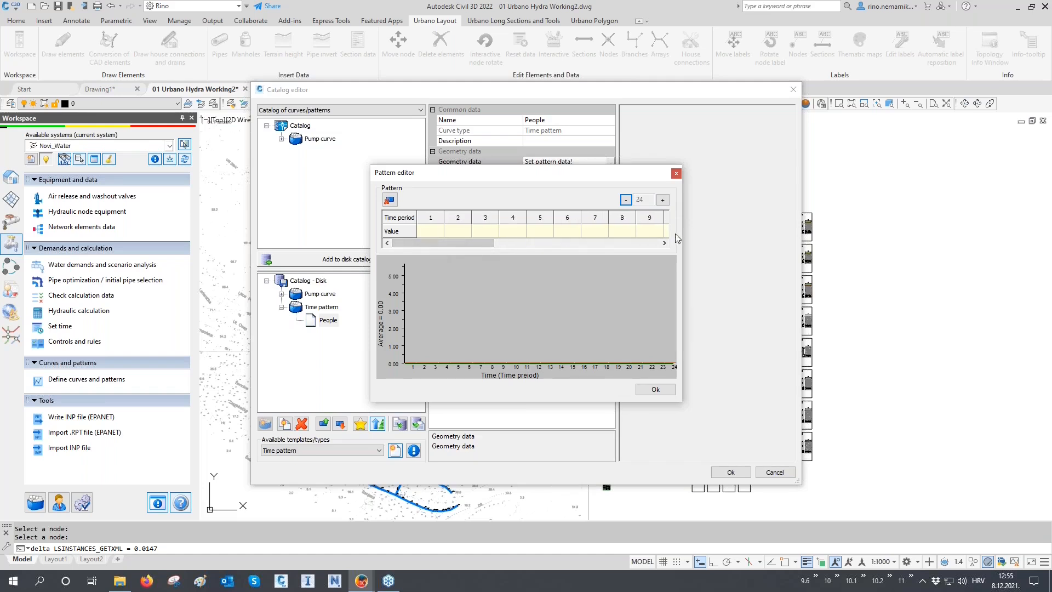
- Enter the People pattern values for time periods 1 to 4 as 0.5, 0.6, 0.7 and 0.8
left_click(432, 231)
left_click(432, 231)
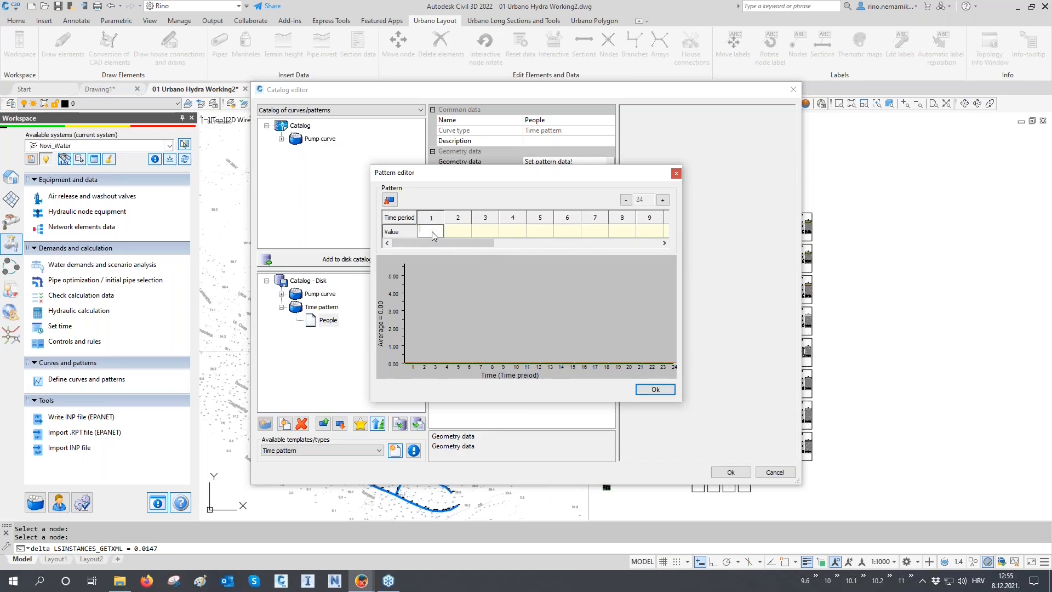
left_click(462, 232)
left_click(464, 236)
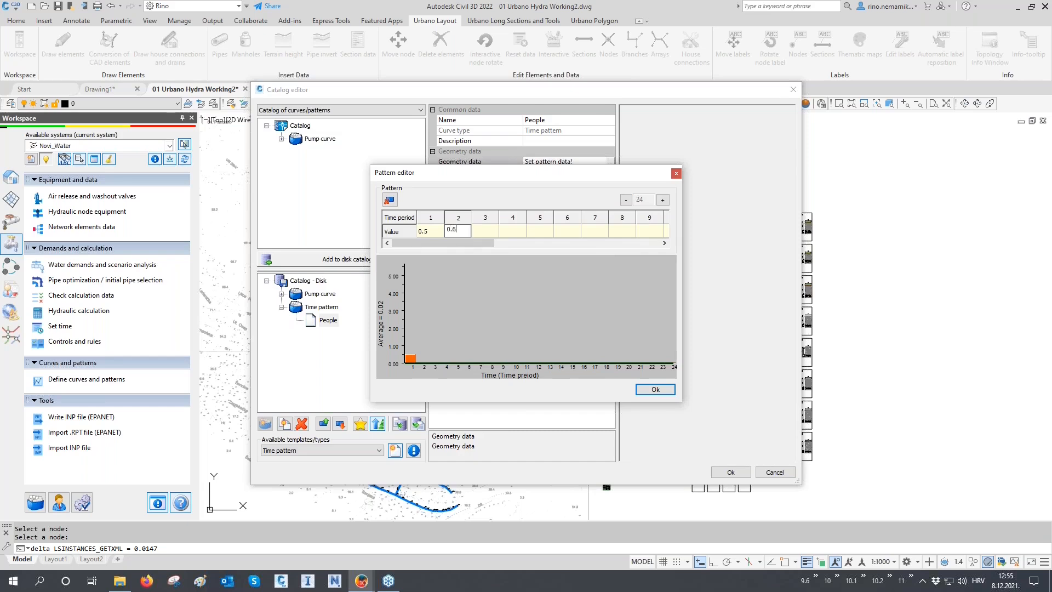
left_click(490, 233)
left_click(491, 234)
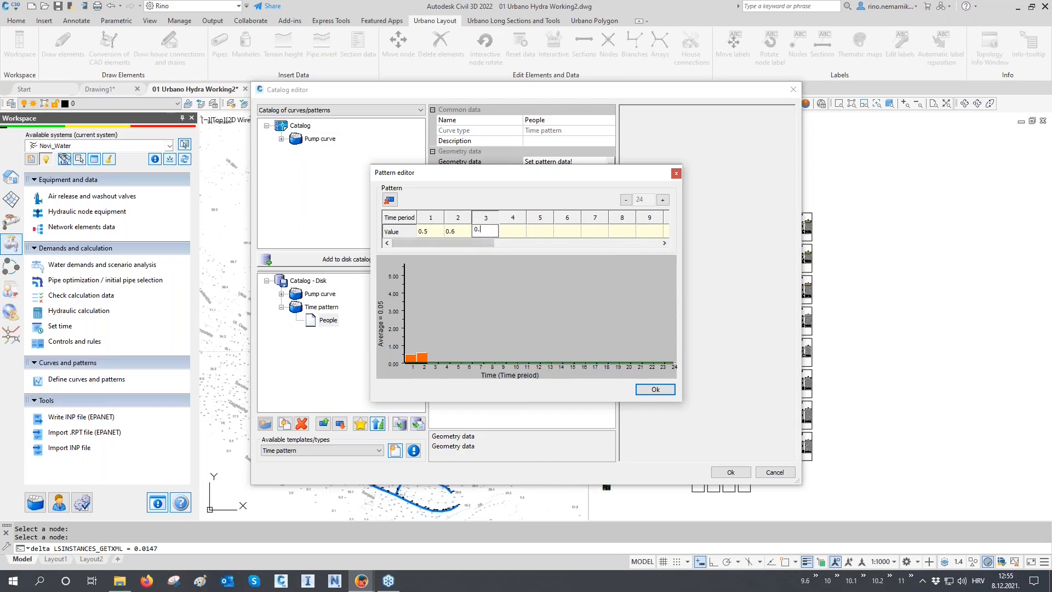
double_click(521, 234)
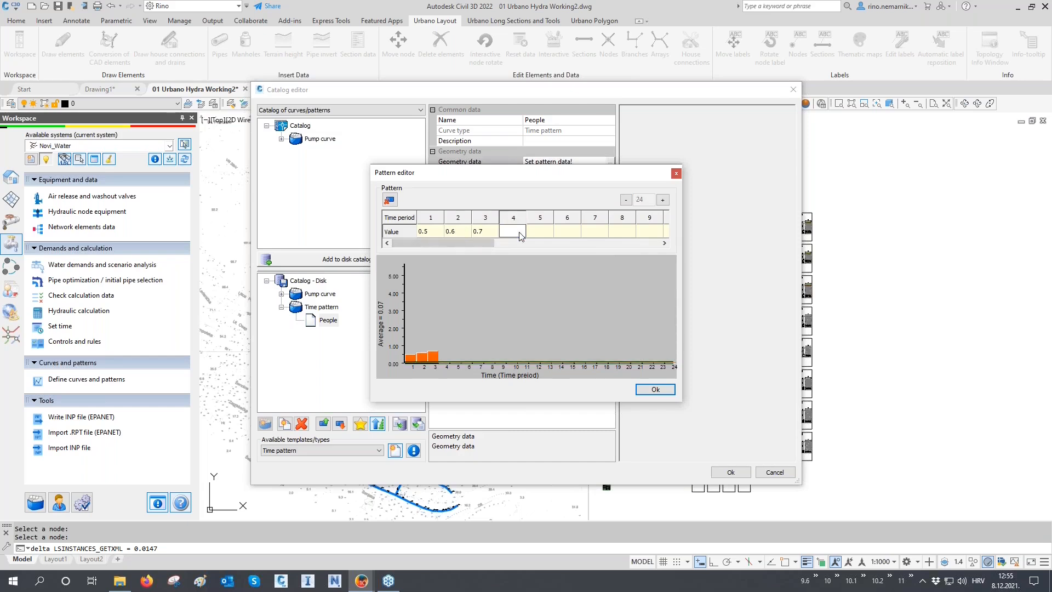
- Enter the People pattern values for time periods 5 to 8 as 0.9, 1, 1.1 and 1.2
double_click(536, 234)
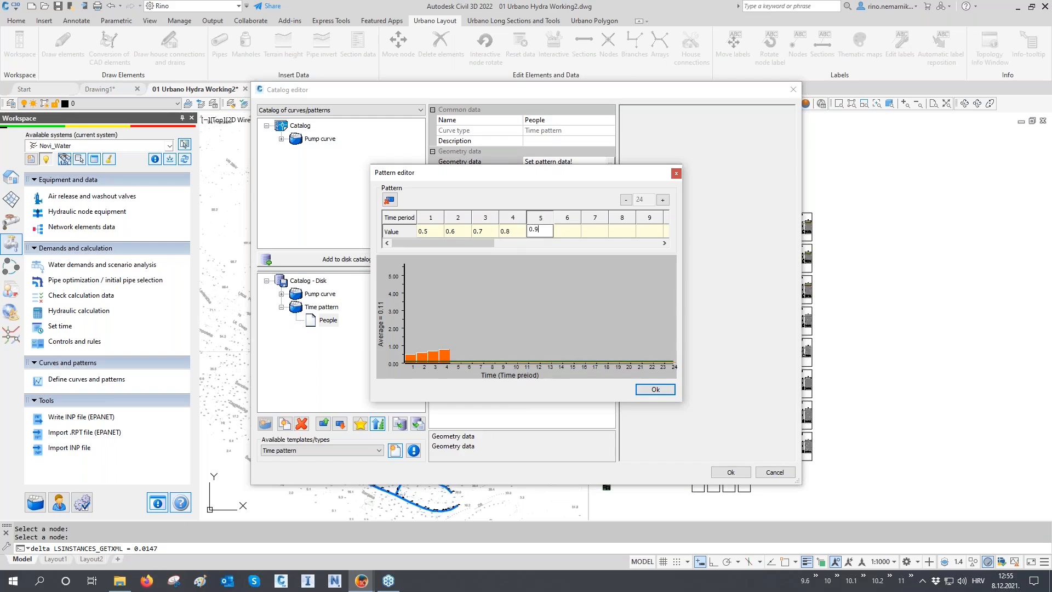
double_click(571, 235)
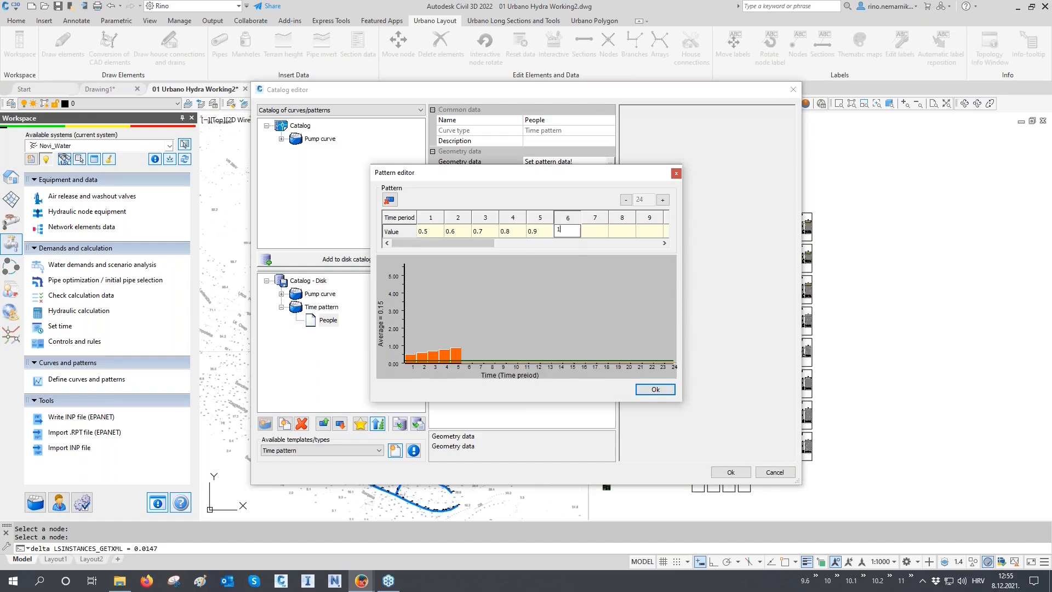
double_click(598, 234)
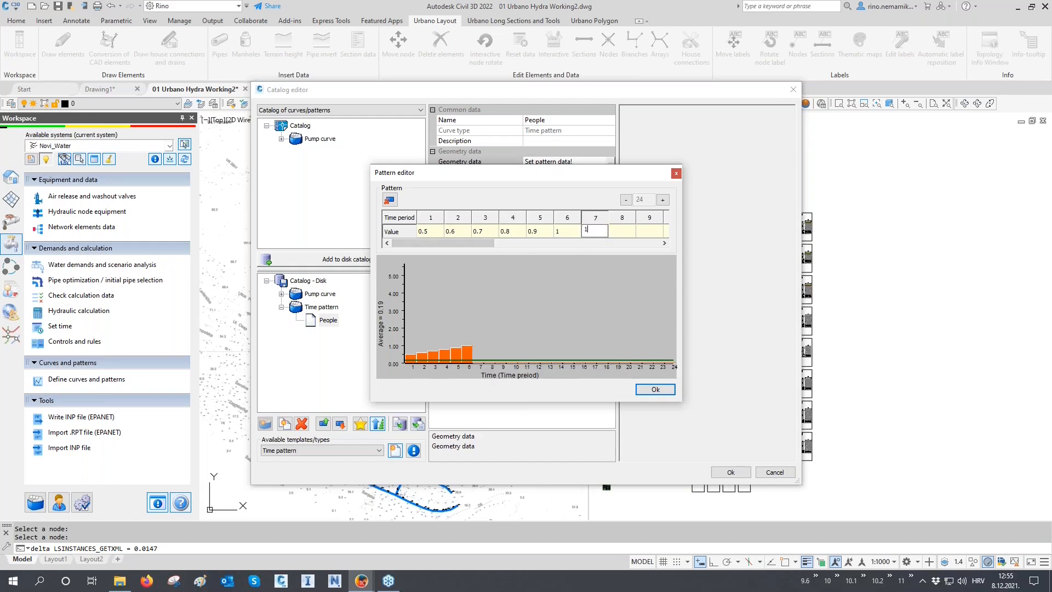
double_click(618, 234)
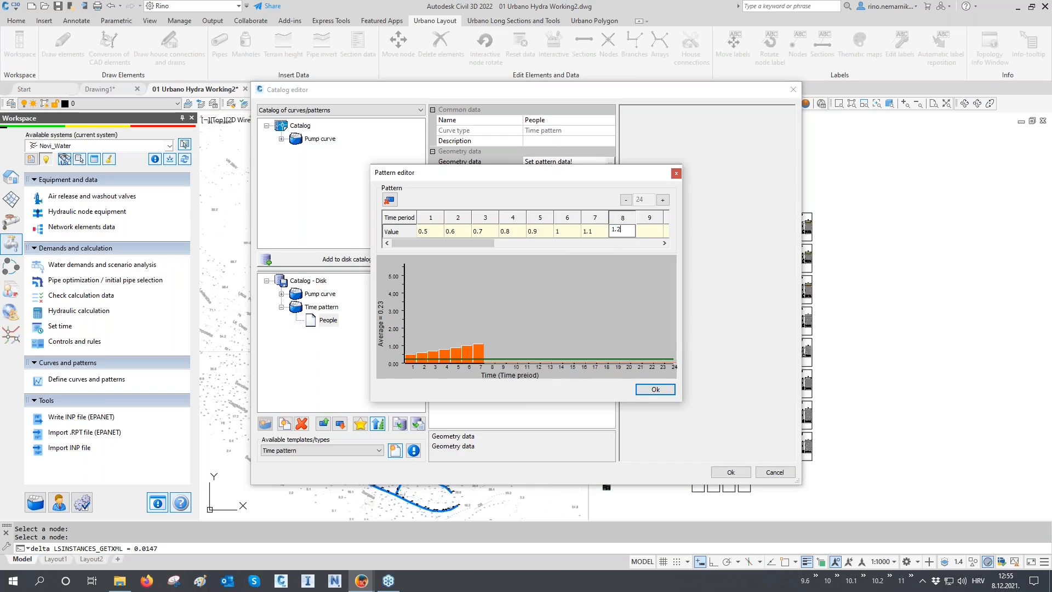
type("1.2")
left_click(644, 232)
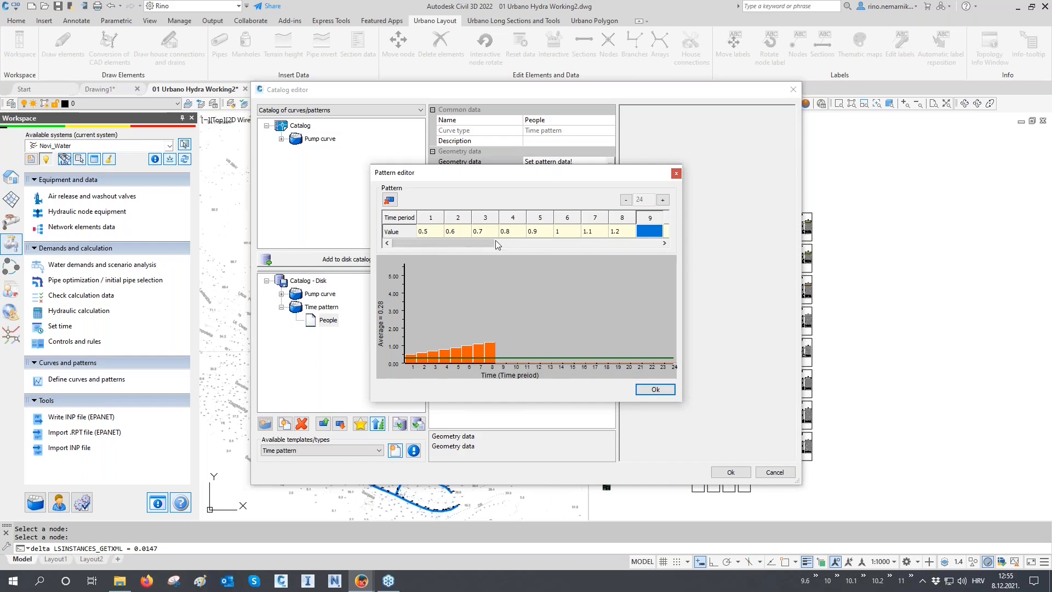
- Enter the People pattern values for time periods 9 to 13 as 1.1, 1, 1.1, 1.2 and 1.3
left_click_drag(489, 249, 531, 243)
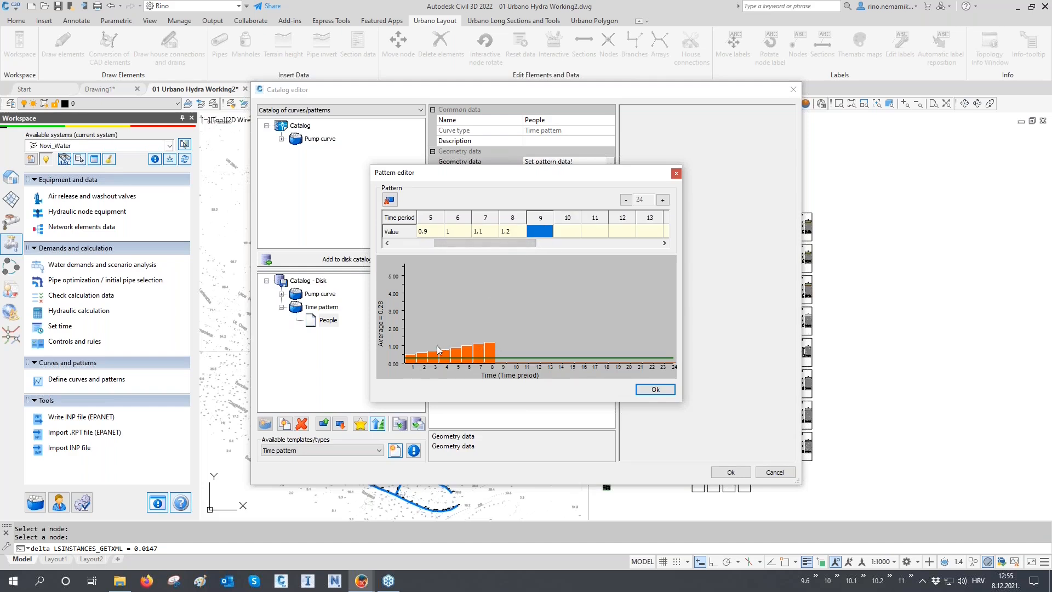
left_click(536, 232)
left_click(564, 232)
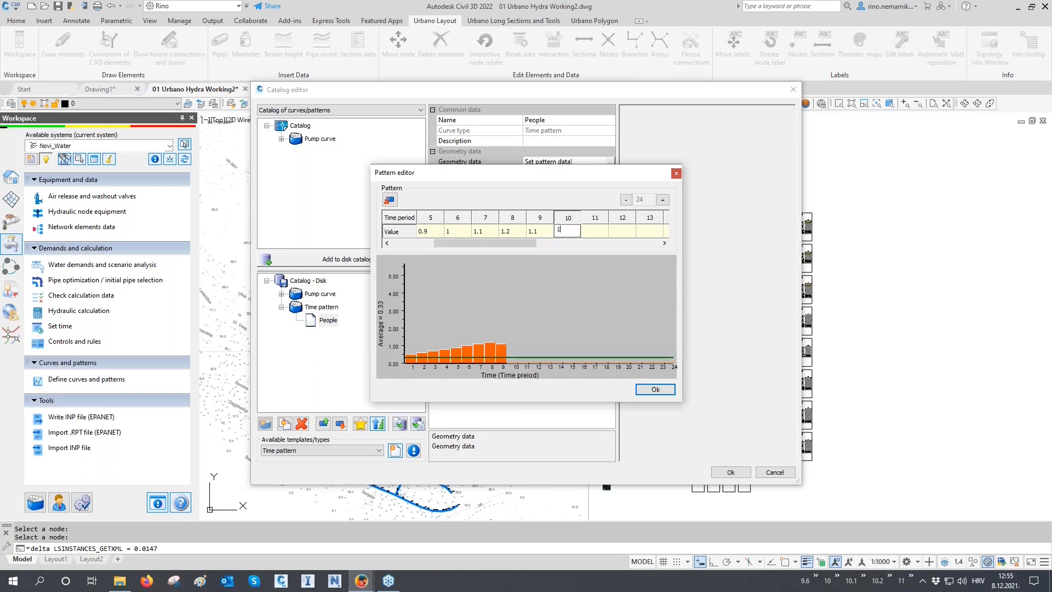
left_click(595, 232)
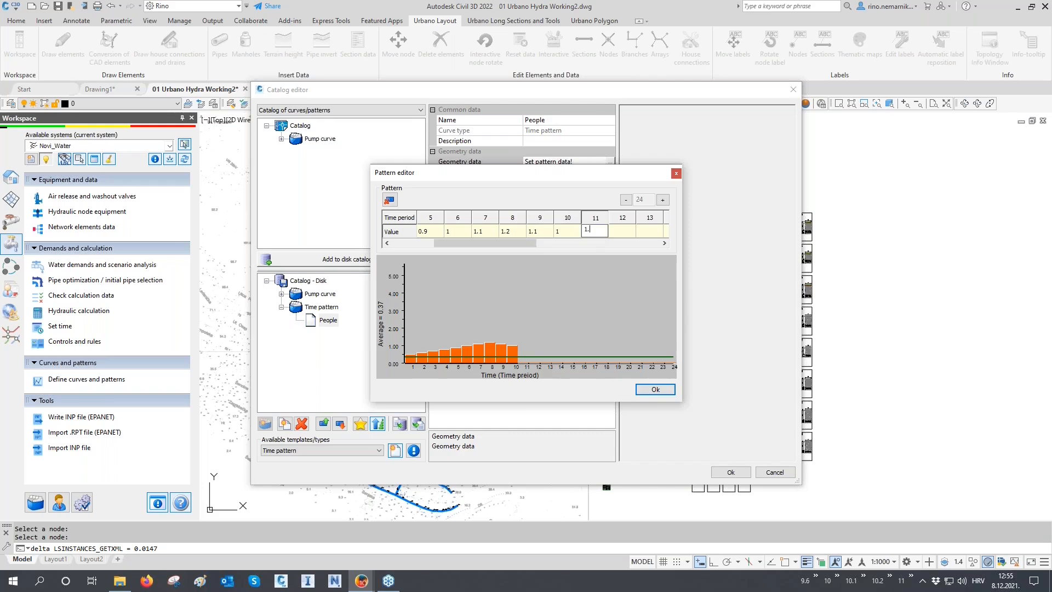
left_click(622, 234)
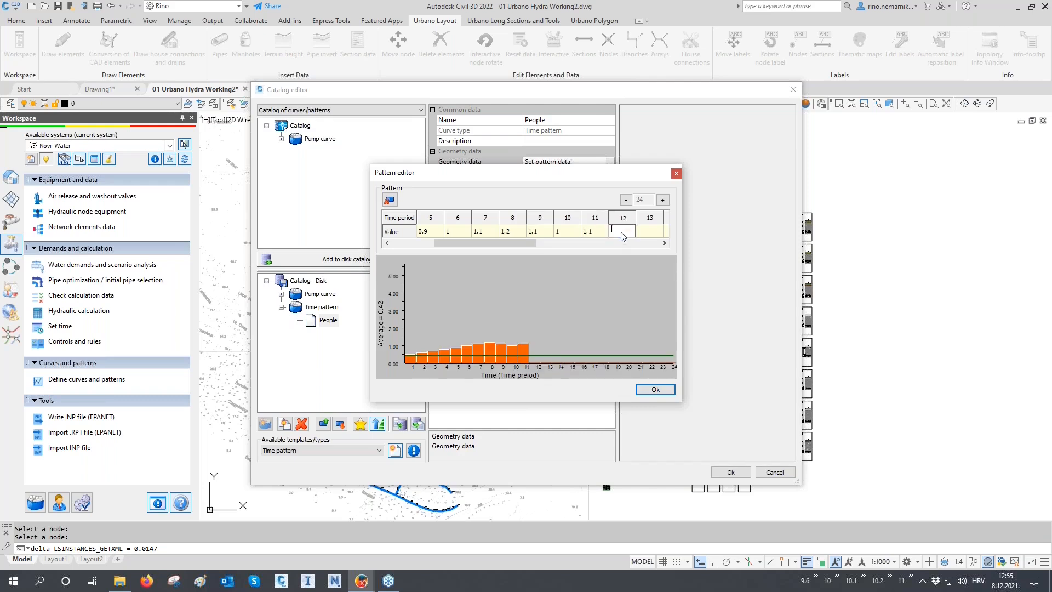
left_click(651, 233)
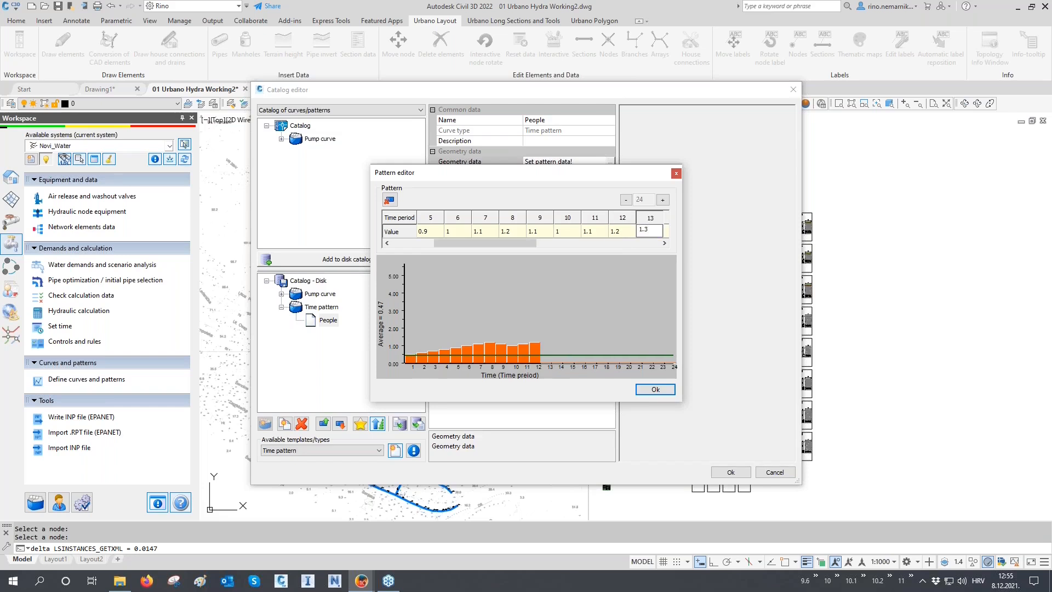
left_click(630, 233)
- Enter the People pattern values for time periods 14 to 17 as 1.2, 1.3, 1.4 and 1.5
left_click(664, 243)
left_click(664, 243)
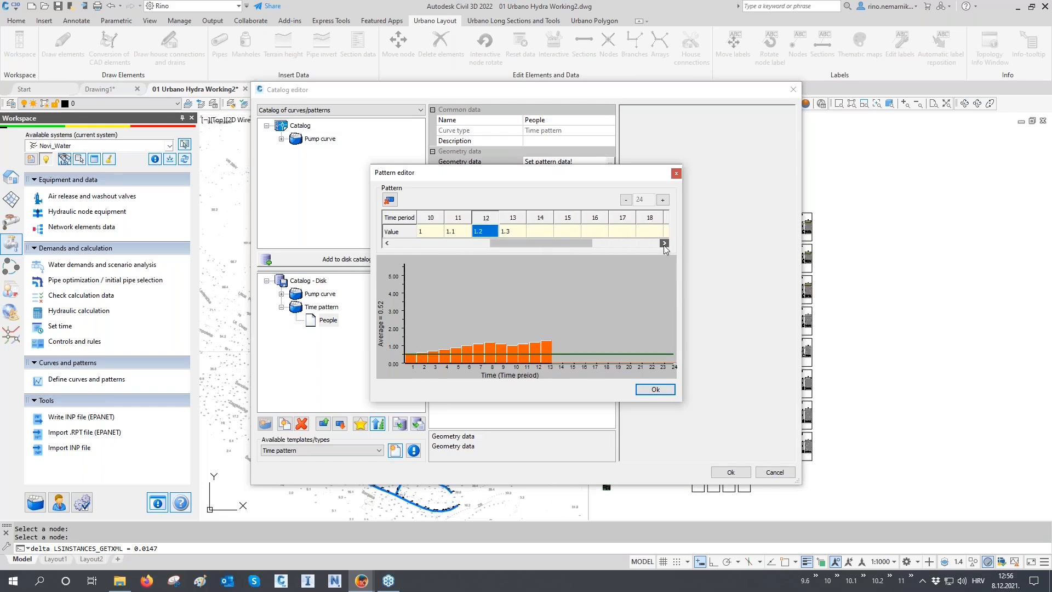
double_click(540, 231)
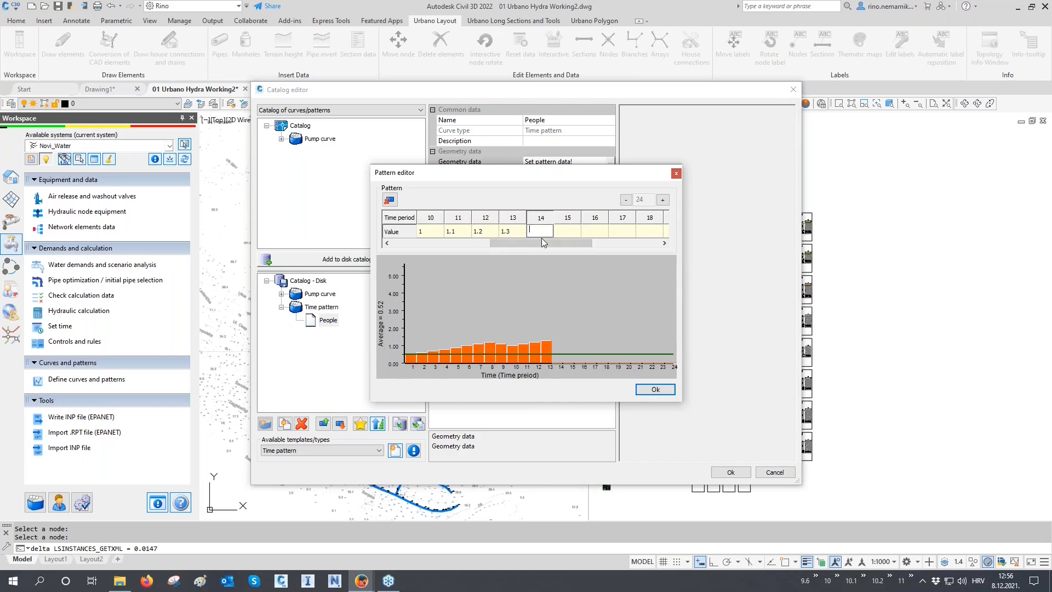
double_click(574, 235)
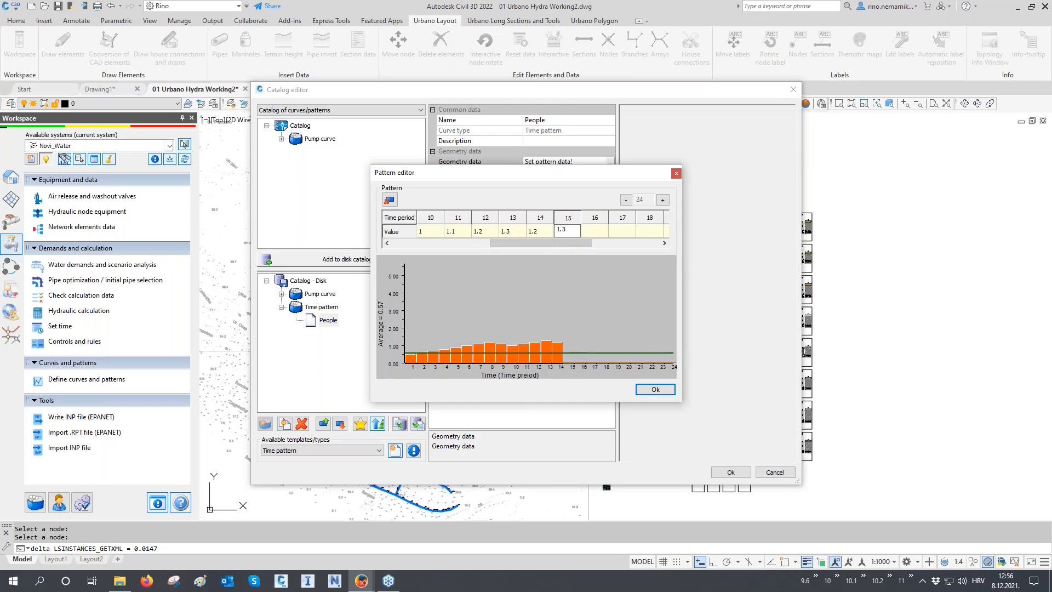
type("1.3")
double_click(595, 232)
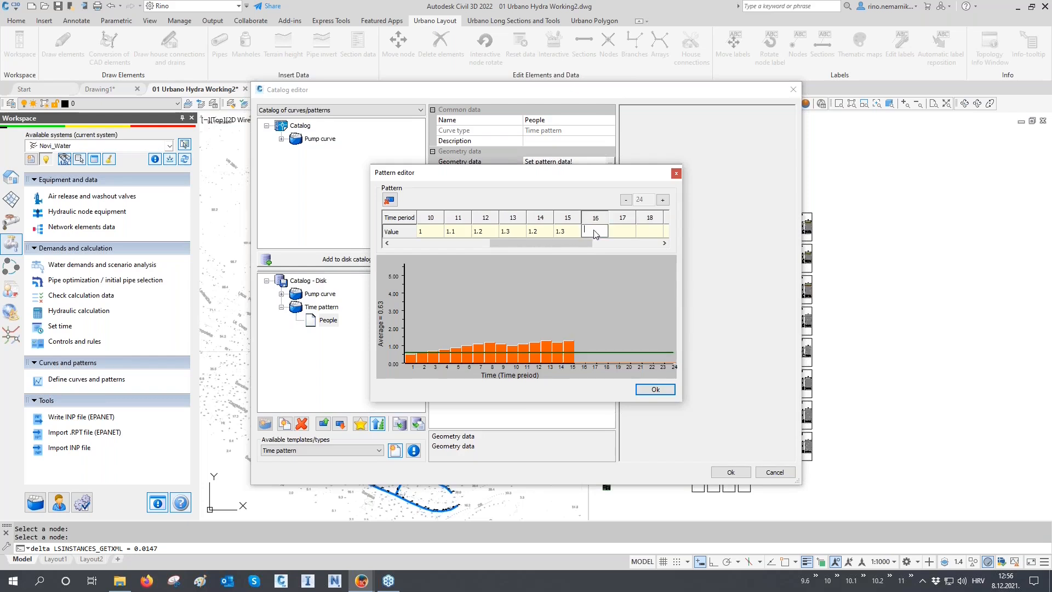
left_click(621, 232)
left_click(621, 233)
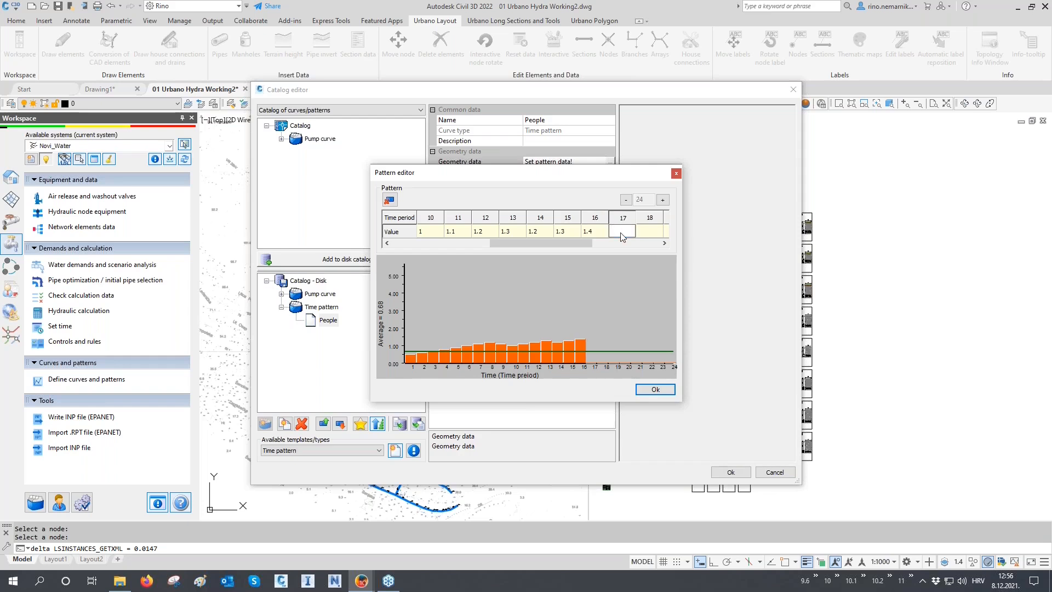
type("1.5")
left_click(646, 232)
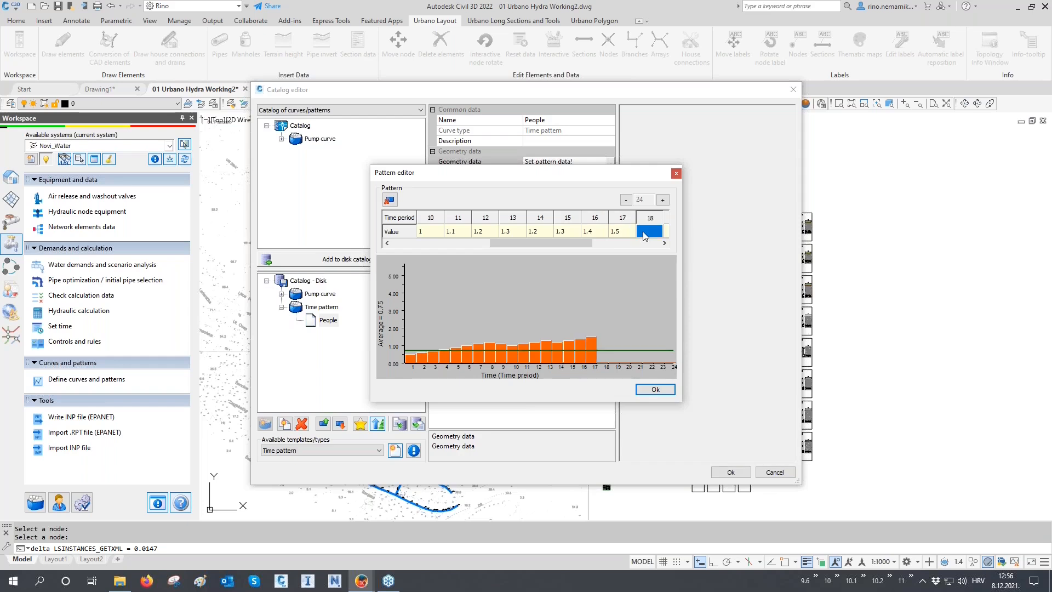
- Enter the People pattern values for time periods 18 to 22 as 1.4, 1.3, 1.3, 1.2 and 1
left_click_drag(588, 243, 634, 252)
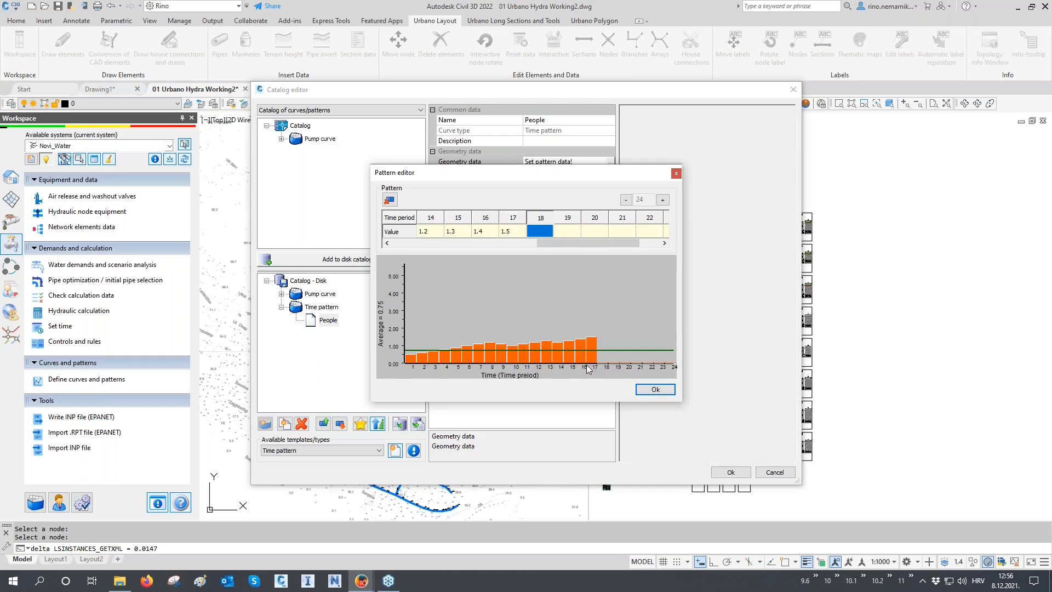
left_click(541, 232)
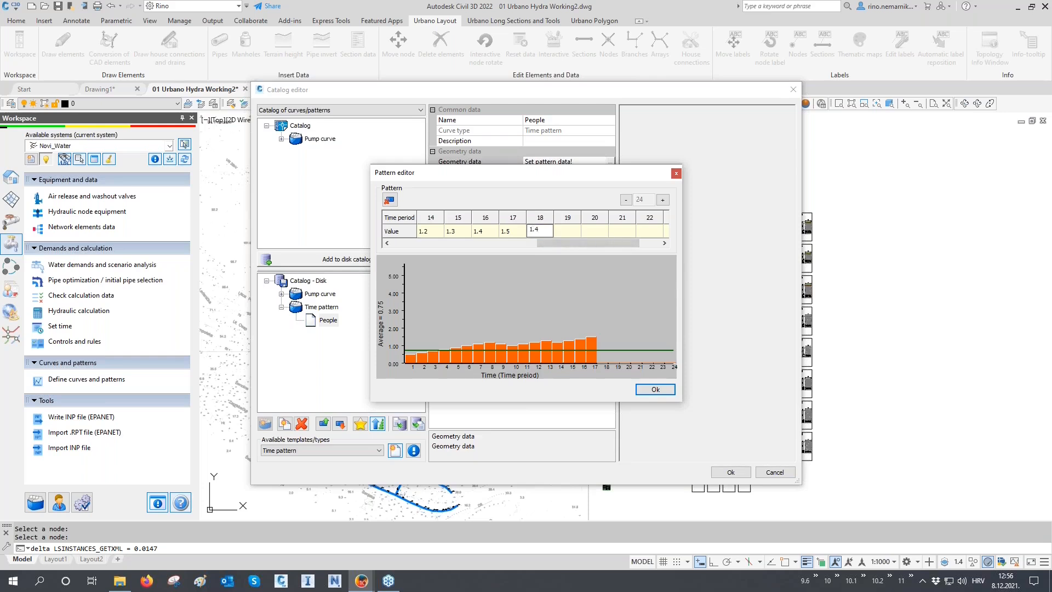
left_click(566, 232)
left_click(566, 232)
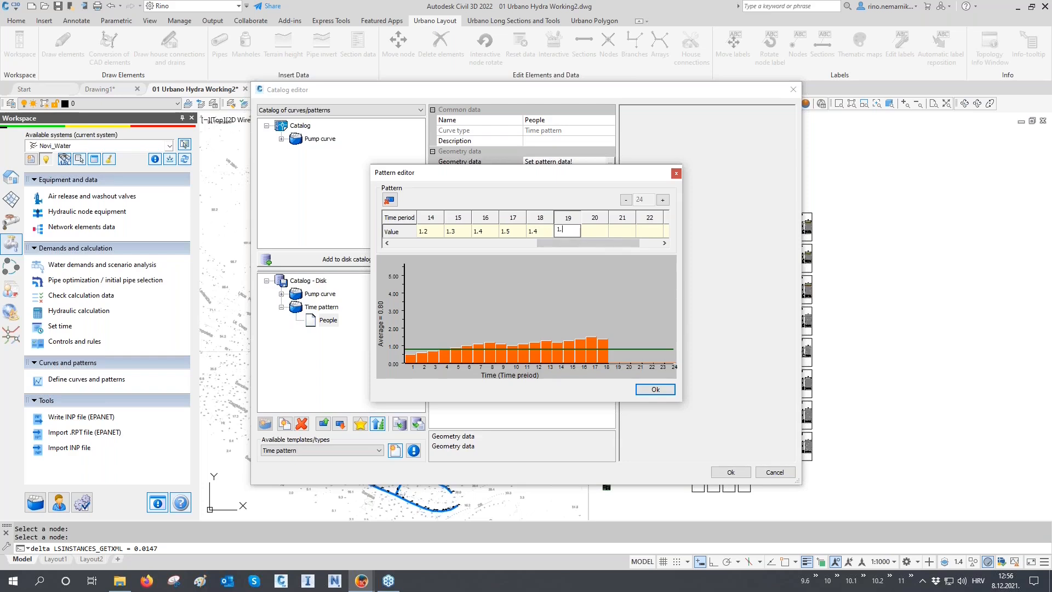
left_click(602, 233)
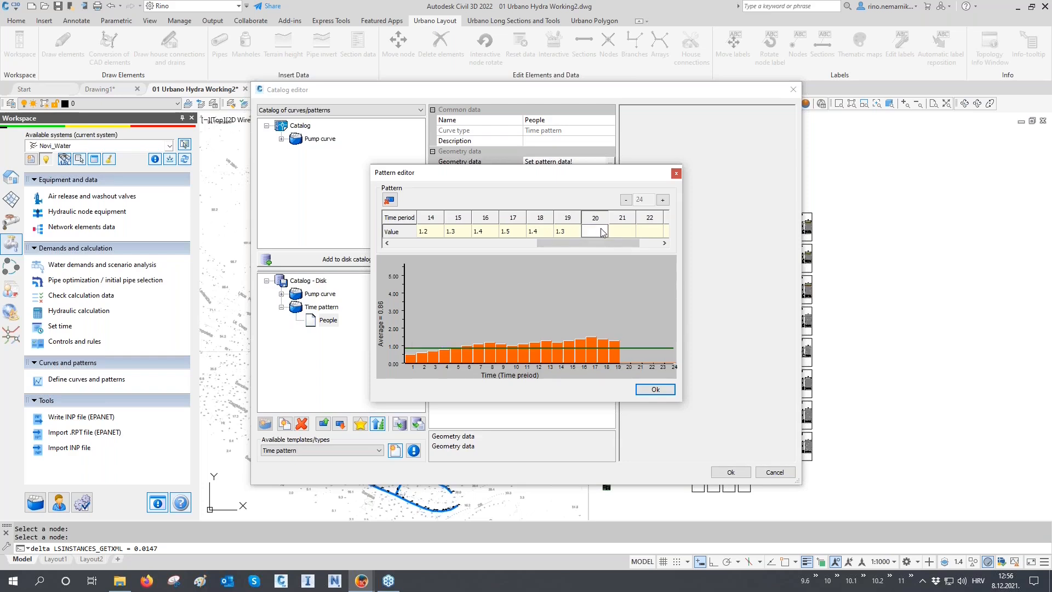
type("1.3")
left_click(618, 231)
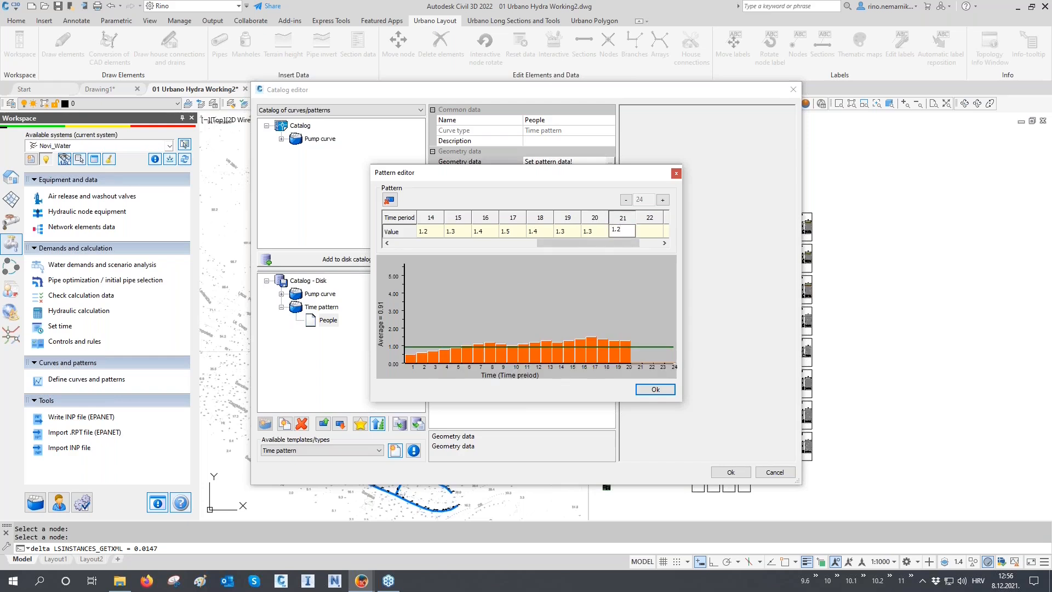
left_click(647, 233)
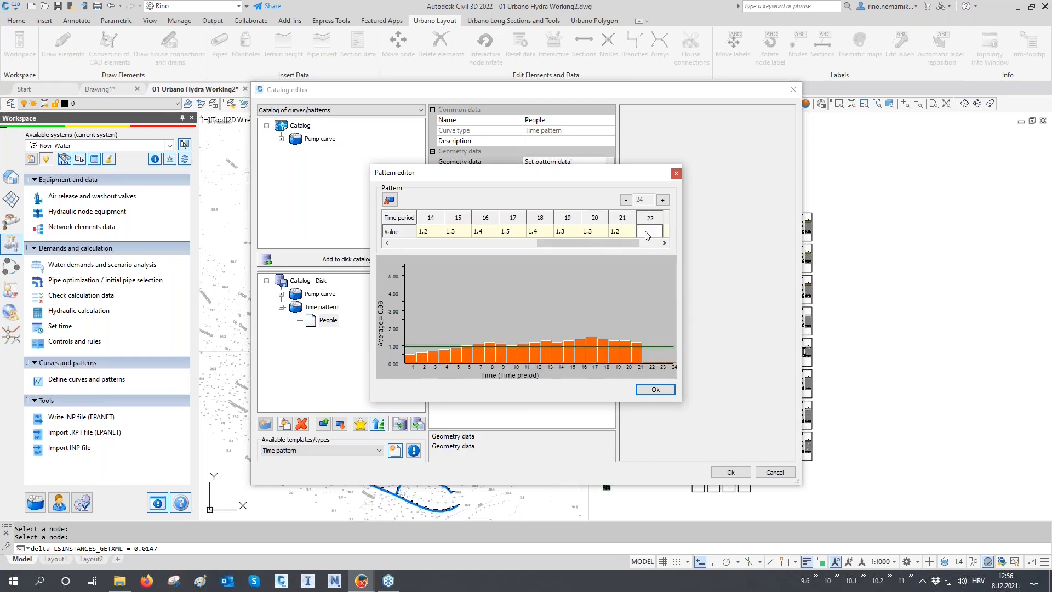
left_click(621, 235)
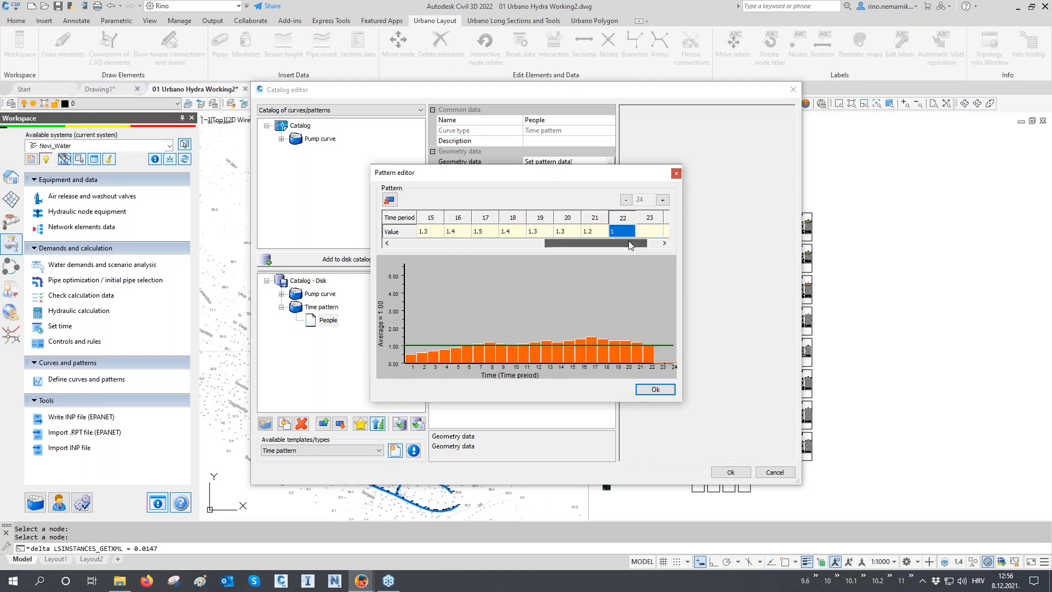
- Set time periods 23 and 24 of the People pattern to 0.8 and 0.6, and accept the pattern
left_click(621, 236)
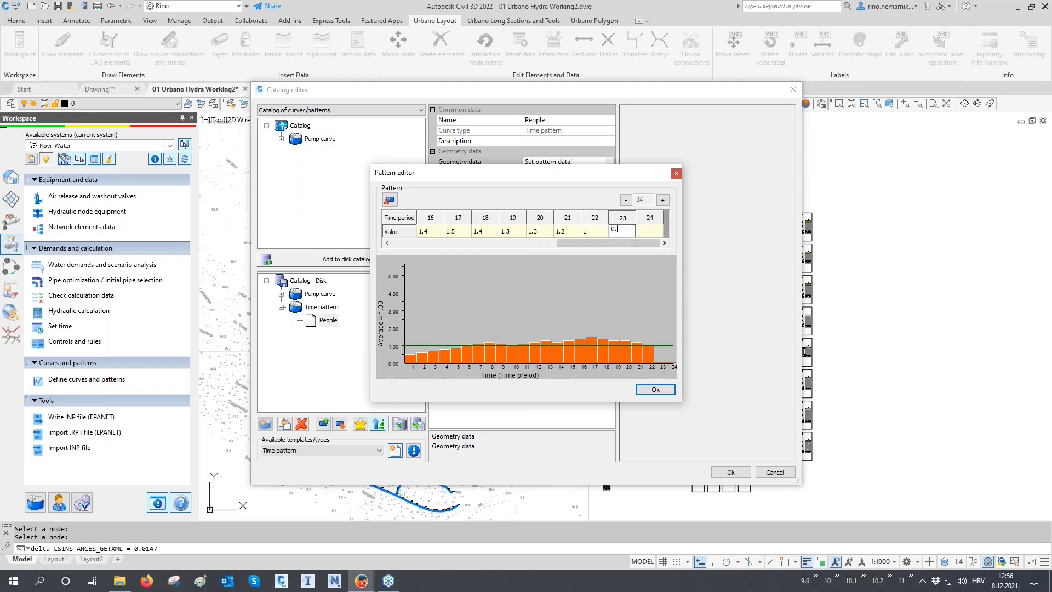
left_click(641, 235)
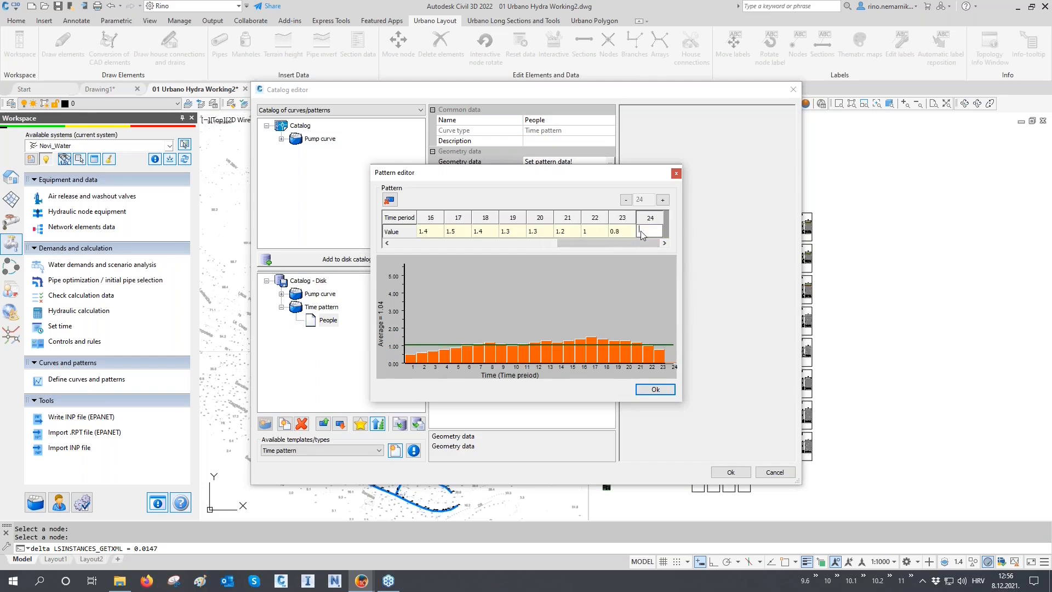
left_click(629, 235)
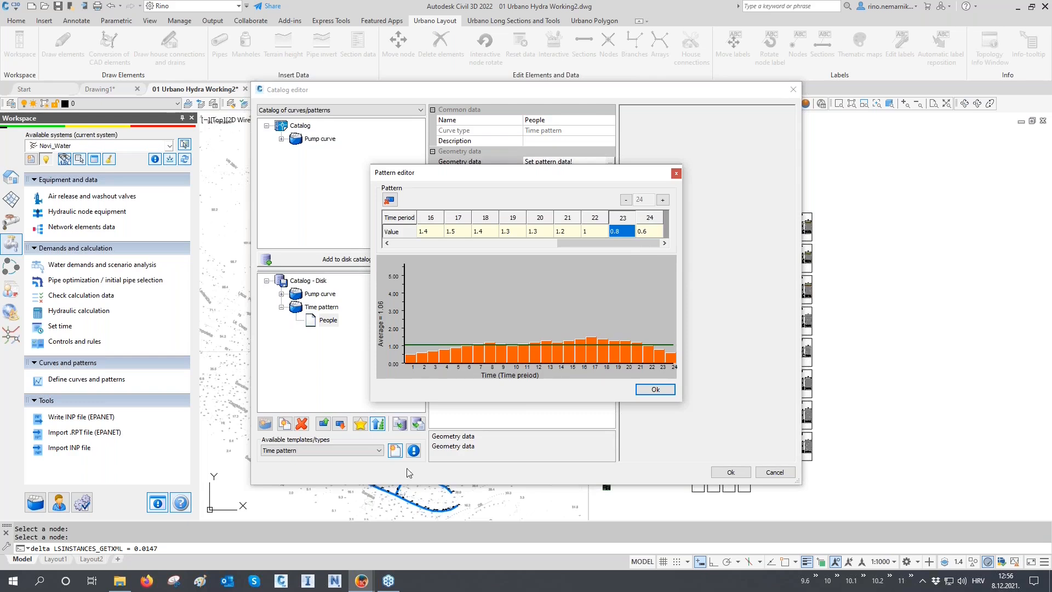
left_click(649, 389)
- Add a second item to the Time pattern group in the disk catalog and name it Fire
left_click(328, 308)
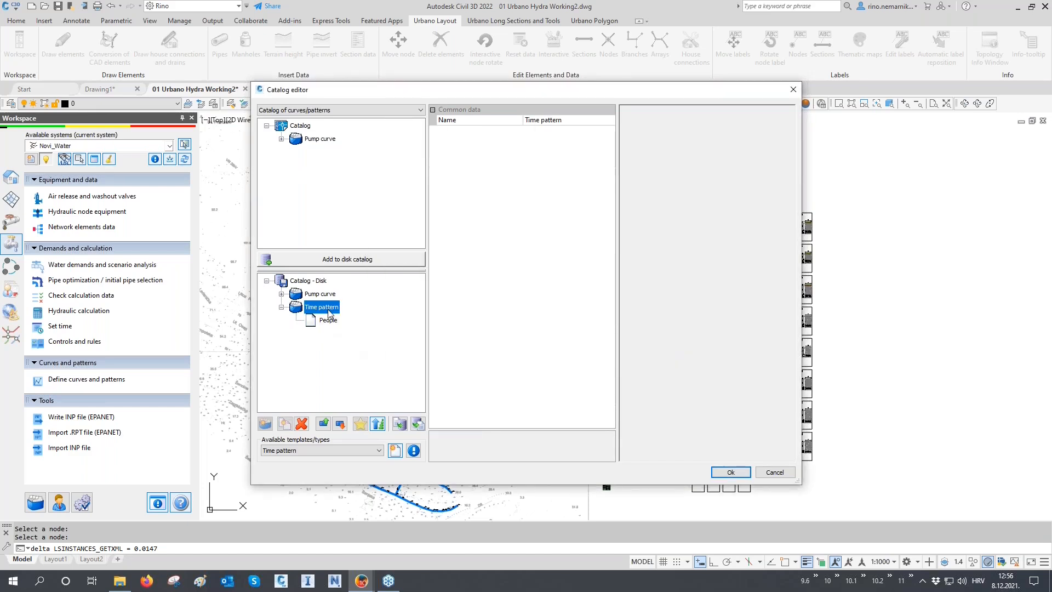
left_click(395, 451)
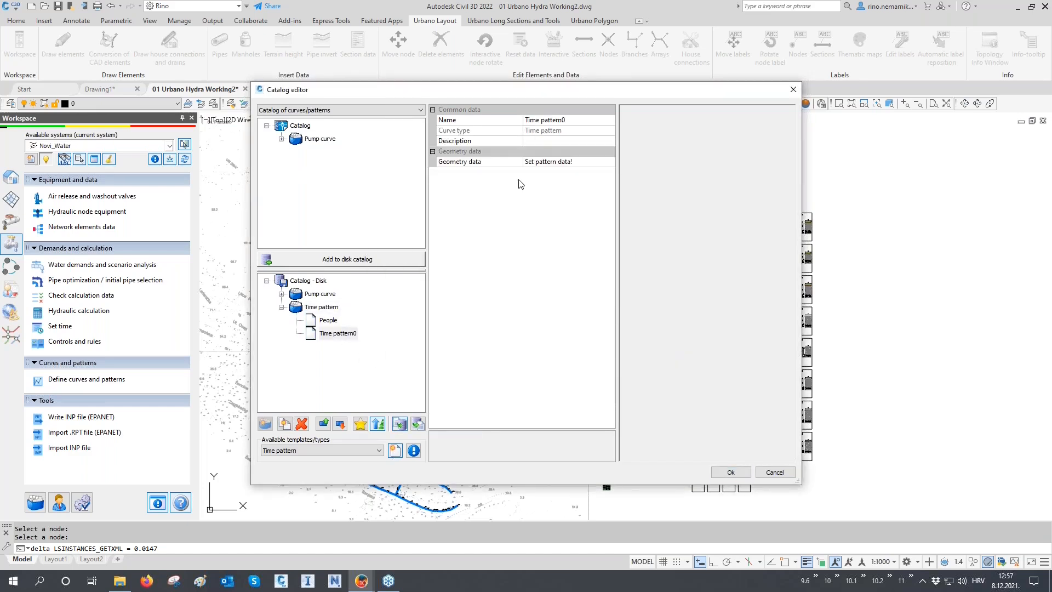
left_click(512, 123)
type("Fire")
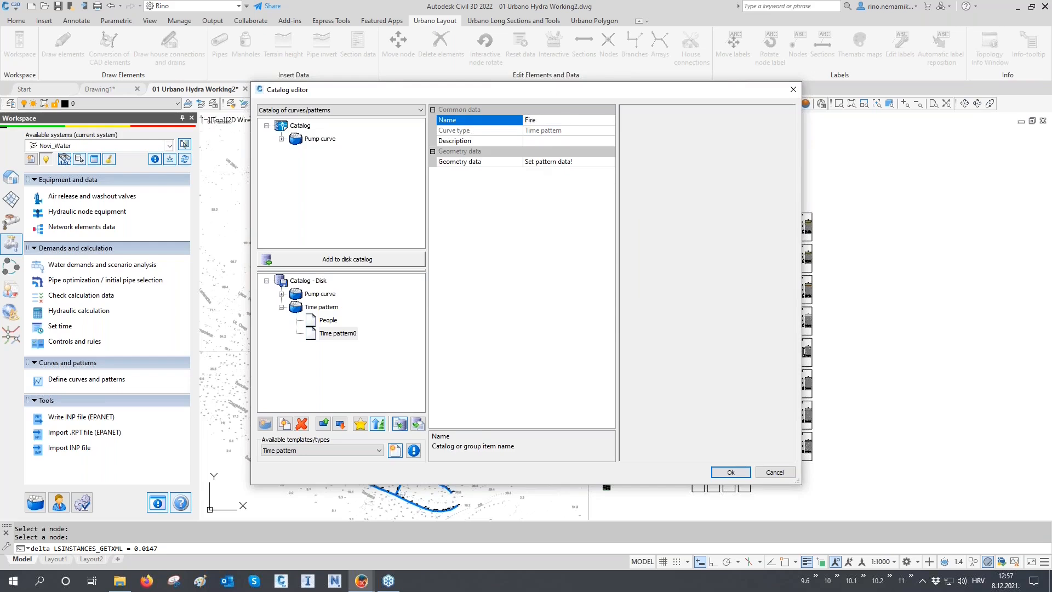
- Enter a value of 1 for time periods 17 and 18 of the Fire pattern, and accept the pattern and the catalog
left_click(592, 162)
left_click(609, 162)
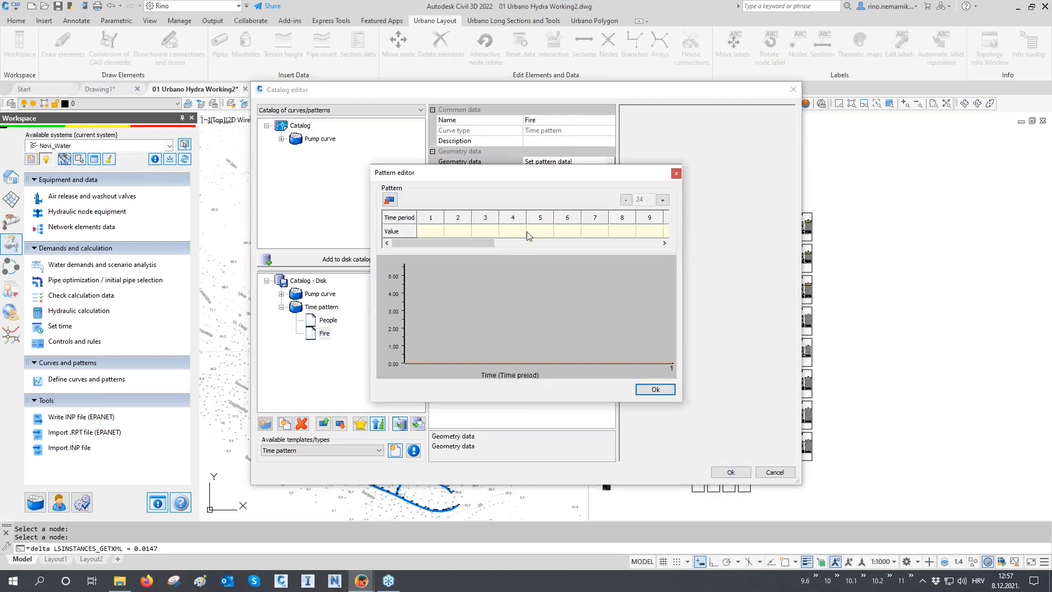
left_click_drag(470, 245, 579, 253)
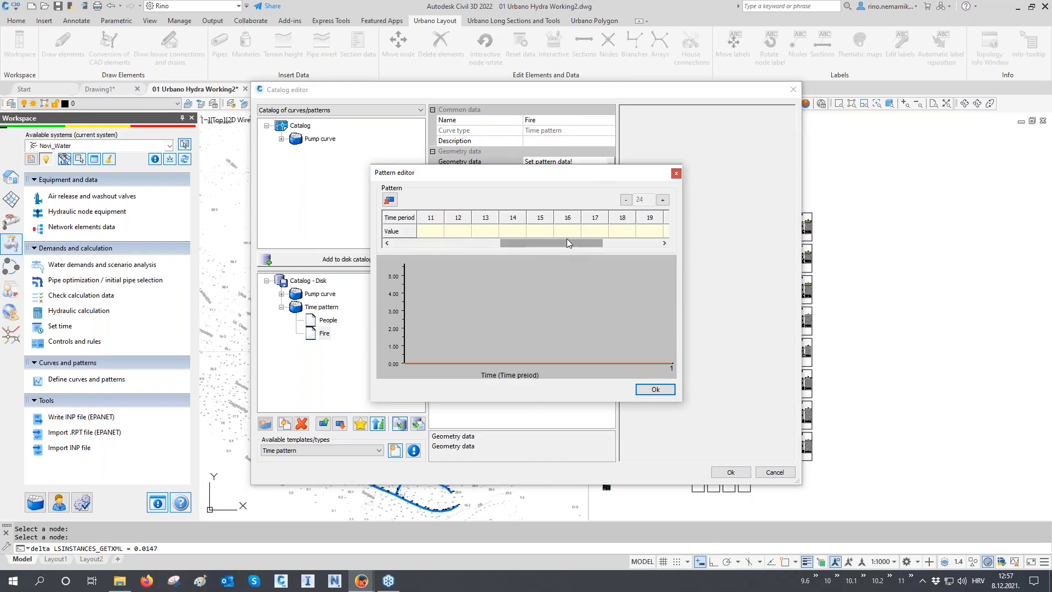
left_click(590, 234)
left_click(590, 235)
type("1")
left_click(618, 236)
type("1")
left_click(599, 235)
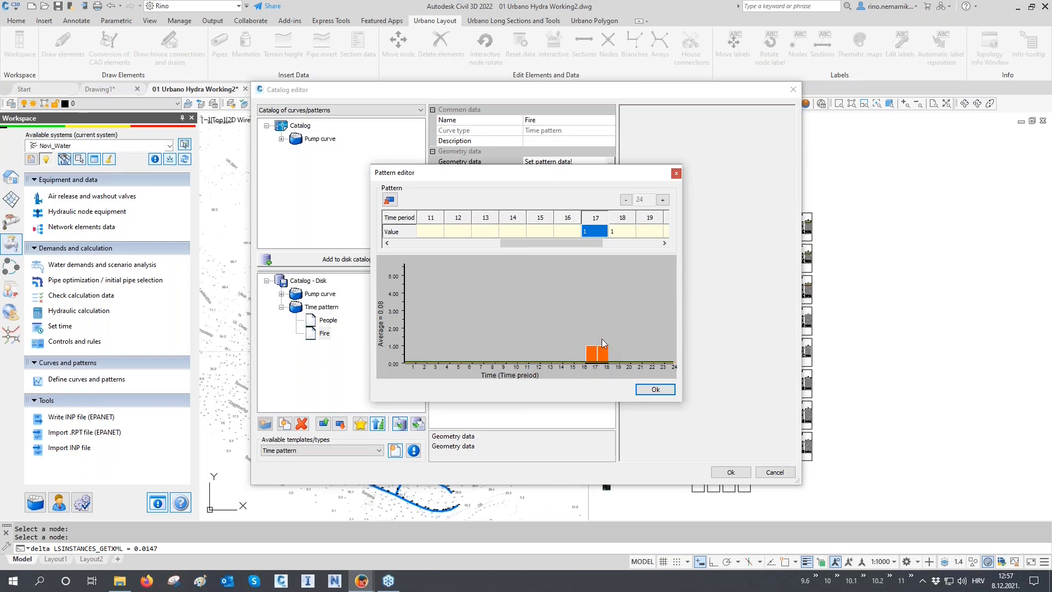
left_click(644, 389)
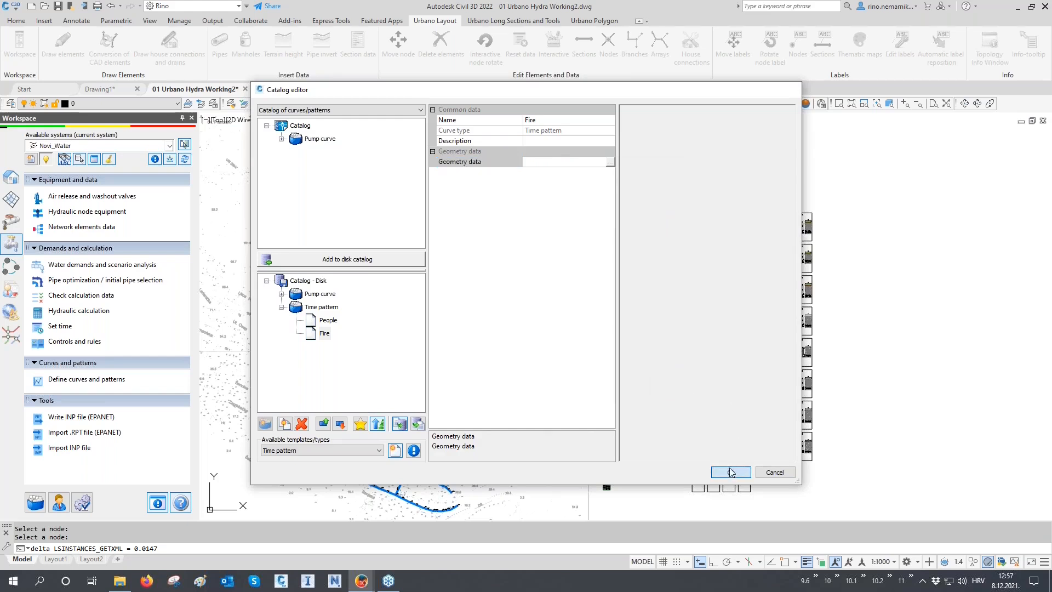
left_click(730, 472)
- Open the water demands and scenario analysis and assign the People pattern to the People inhabitants demand
middle_click_drag(503, 434, 446, 433)
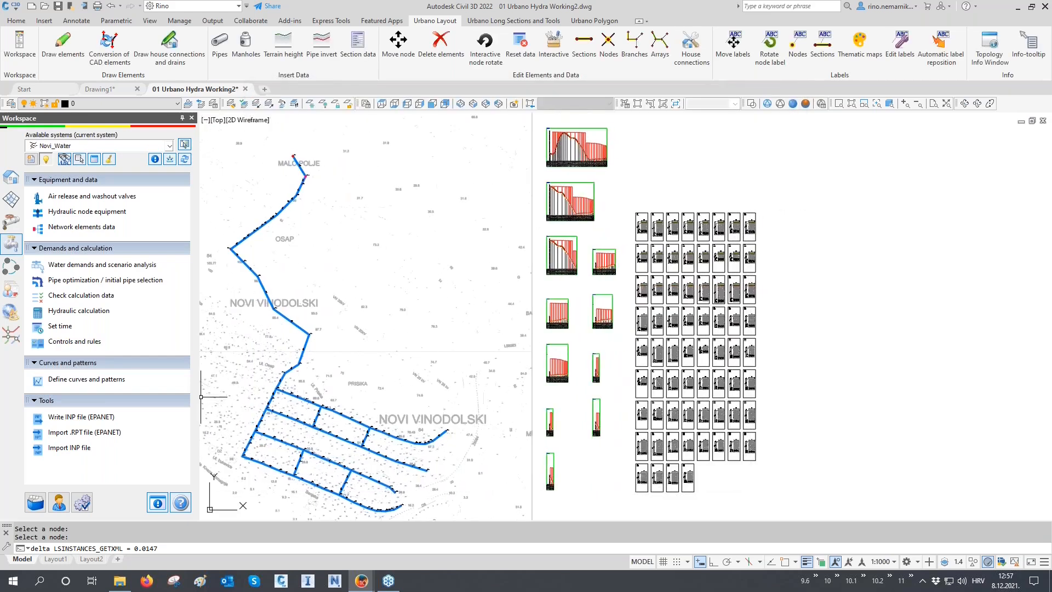
left_click(74, 266)
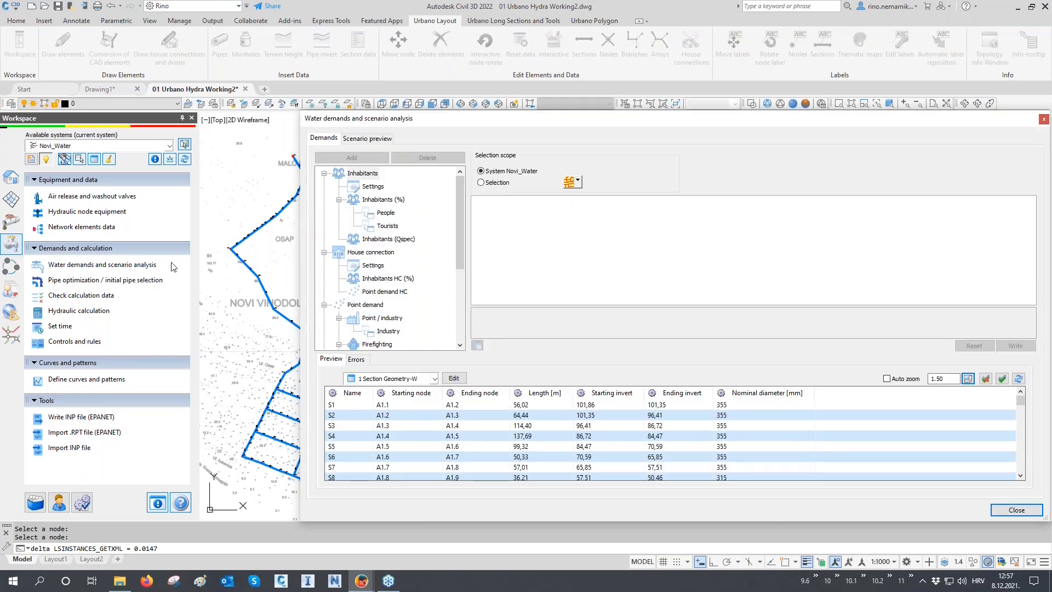
left_click_drag(308, 263, 677, 296)
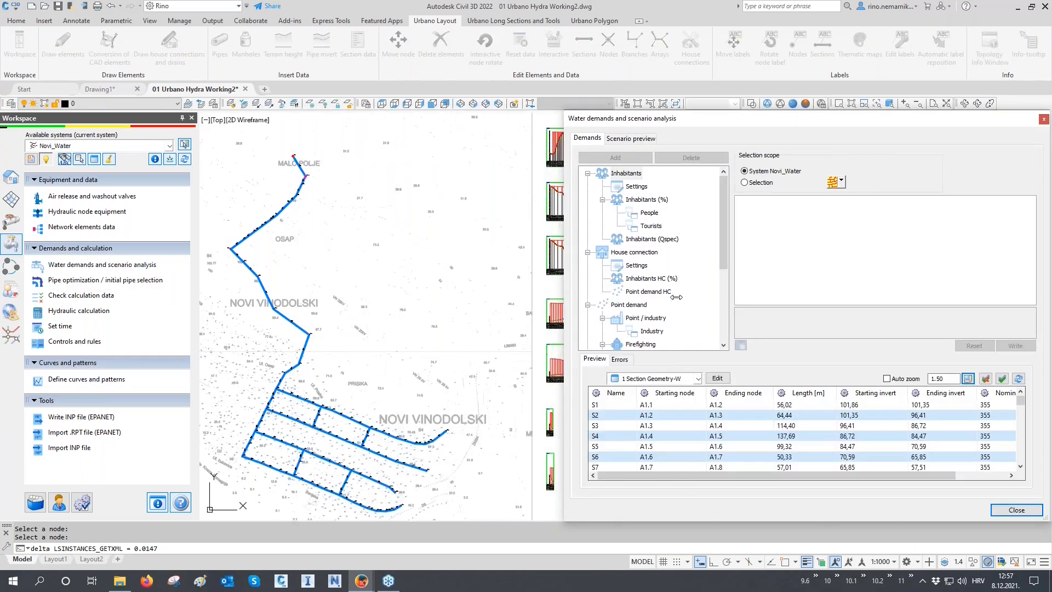
left_click(650, 213)
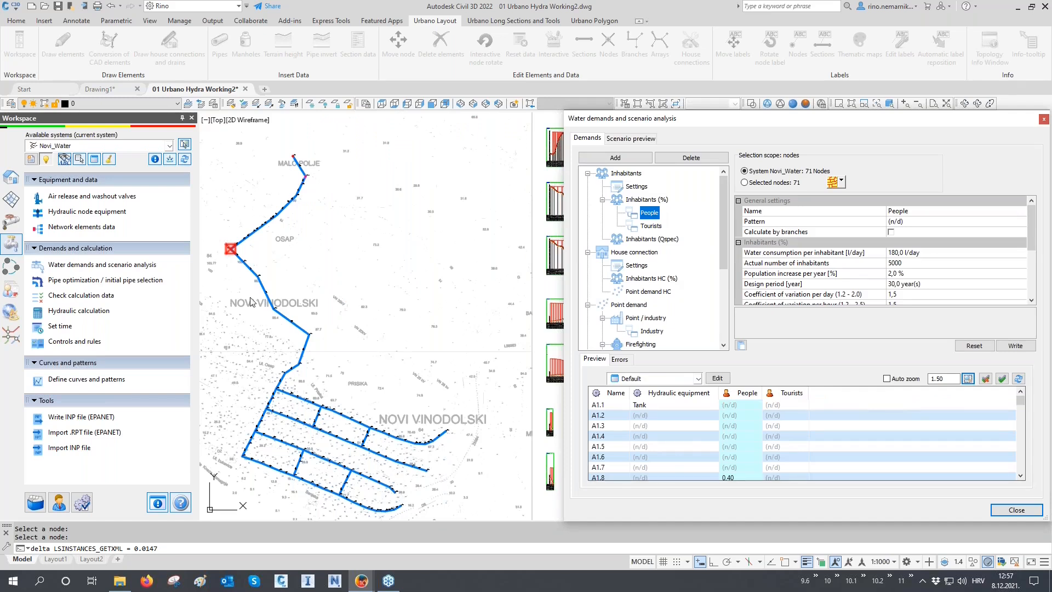
scroll(797, 279, "down", 1)
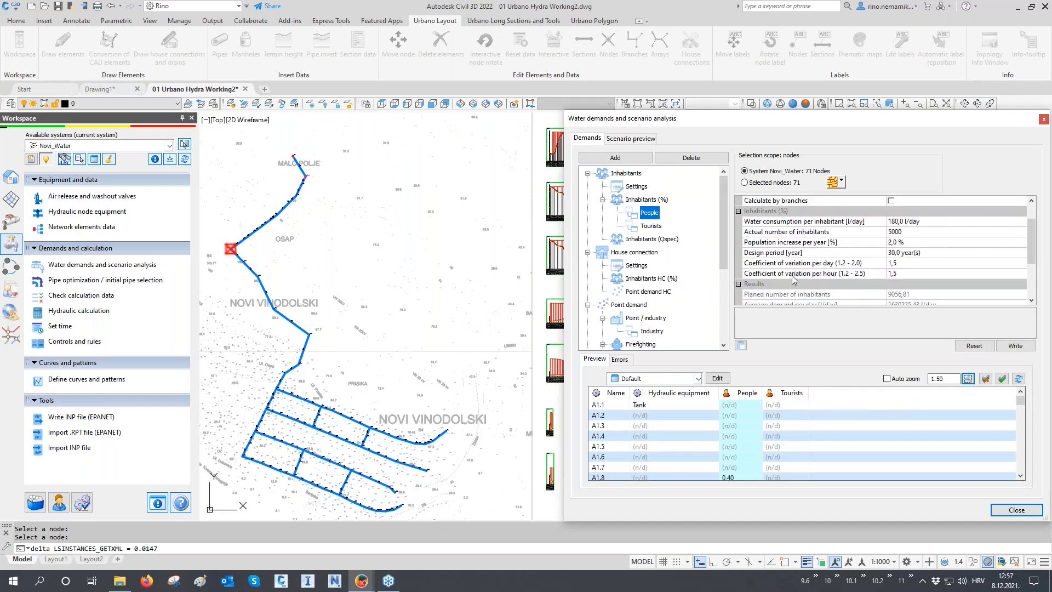
left_click(810, 274)
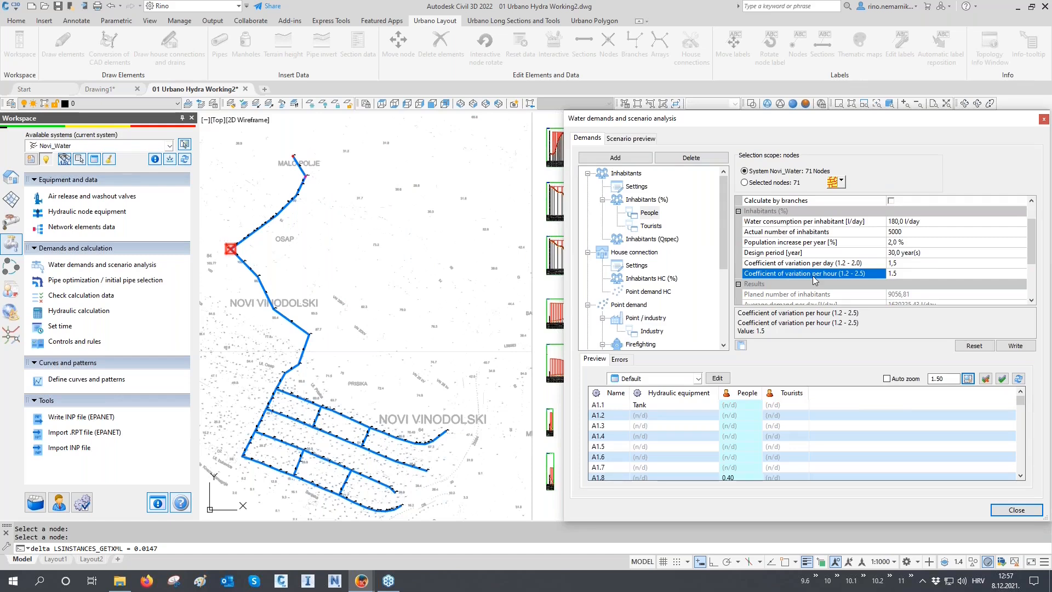
scroll(815, 279, "up", 1)
left_click(901, 222)
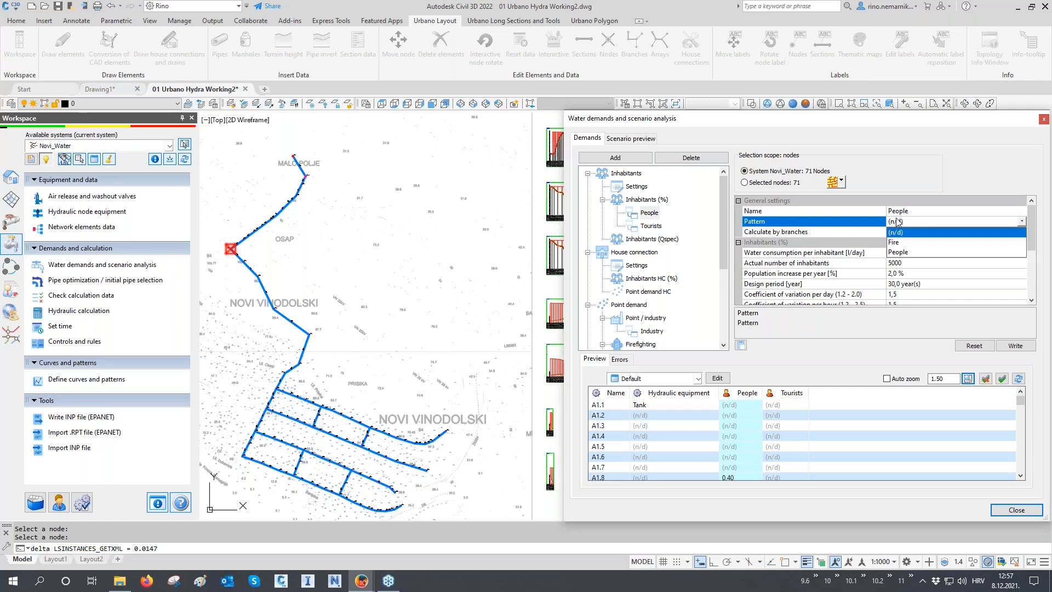
left_click(901, 253)
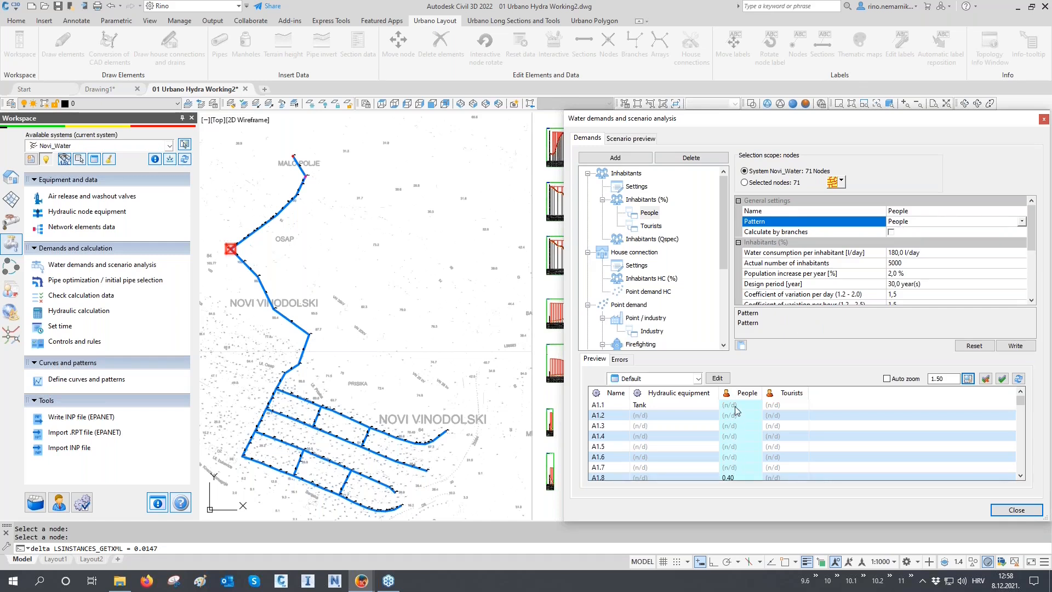
- For the distribution network arrays, set the People demand's hourly variation coefficient to 1 and write the demand to the nodes
mouse_move(737, 410)
scroll(863, 295, "down", 1)
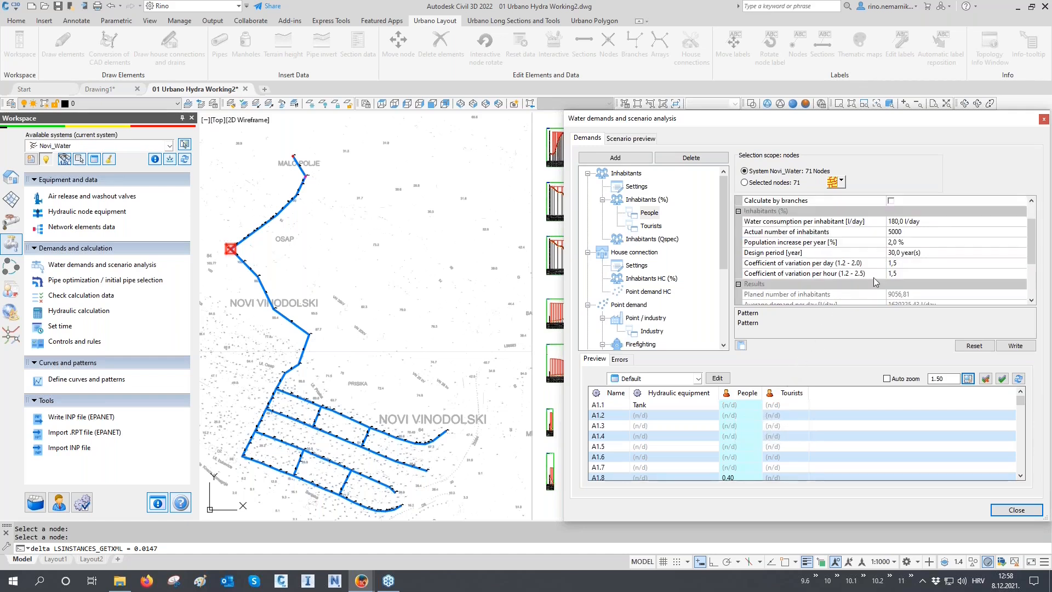
left_click(841, 185)
left_click(853, 301)
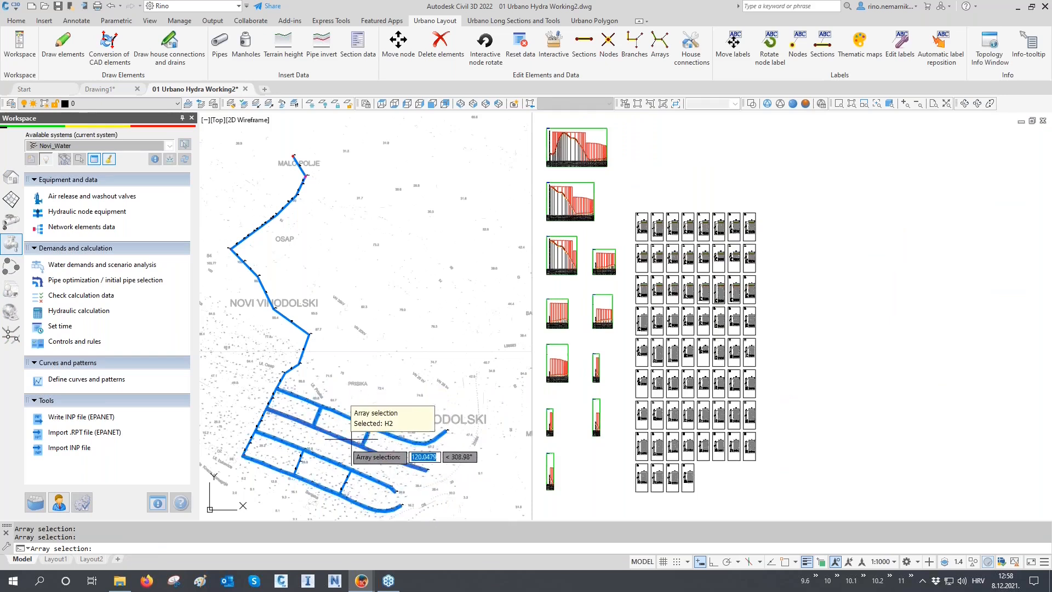
left_click(345, 476)
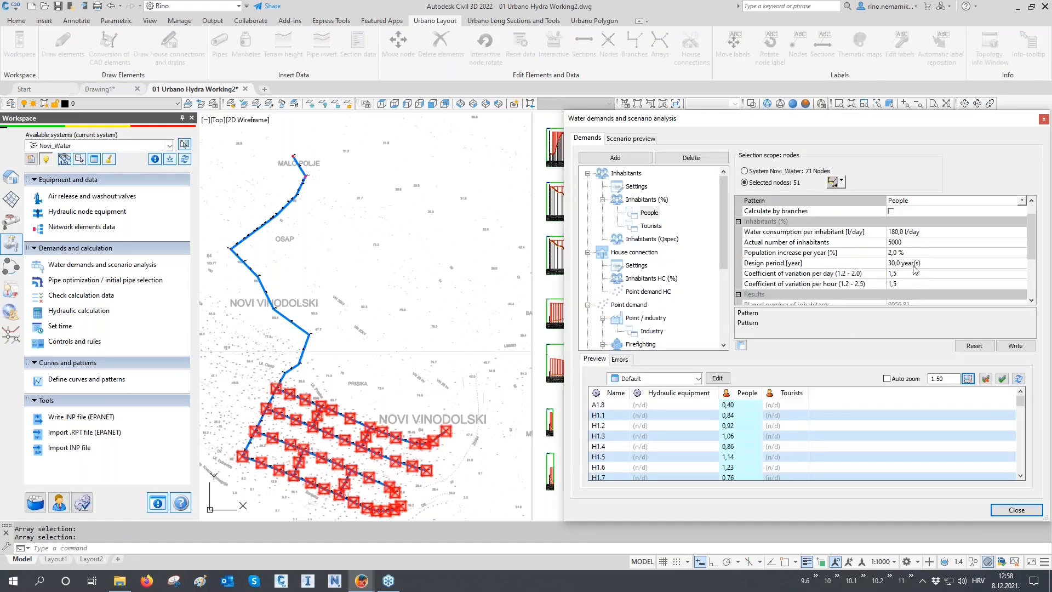
left_click(888, 285)
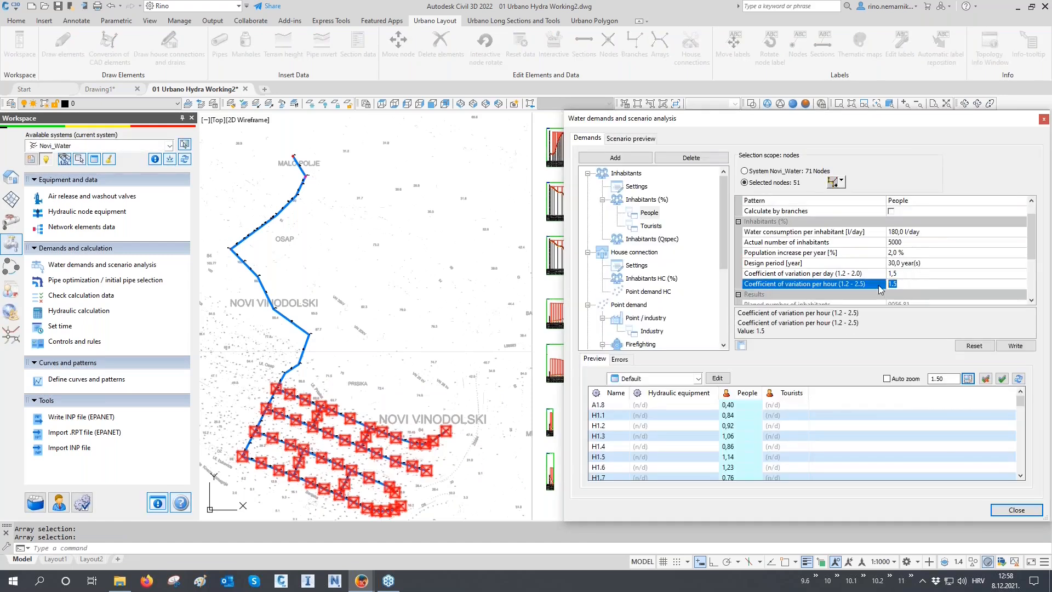
type("1")
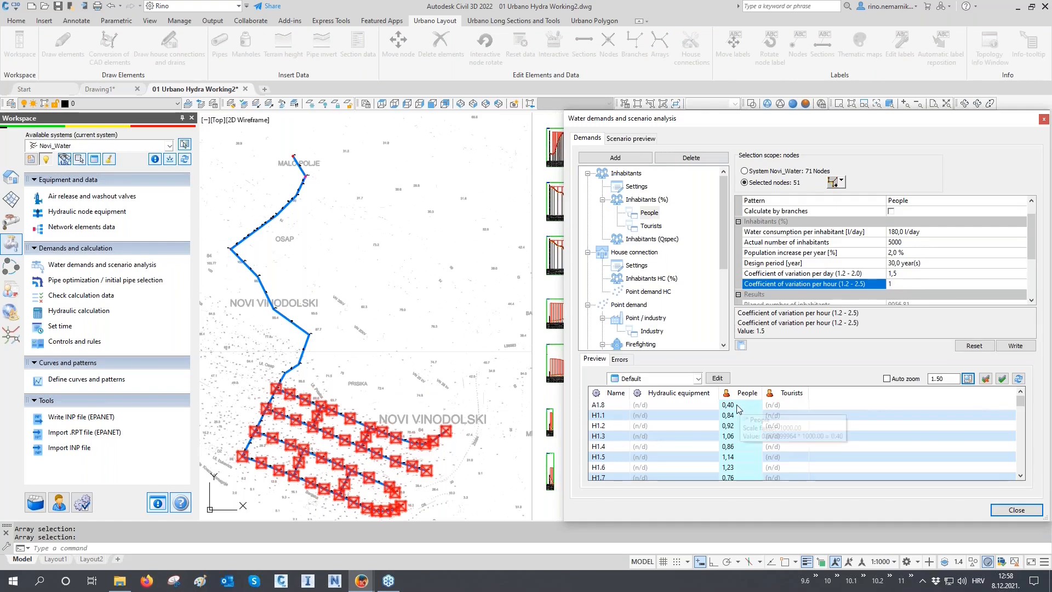
left_click(1014, 346)
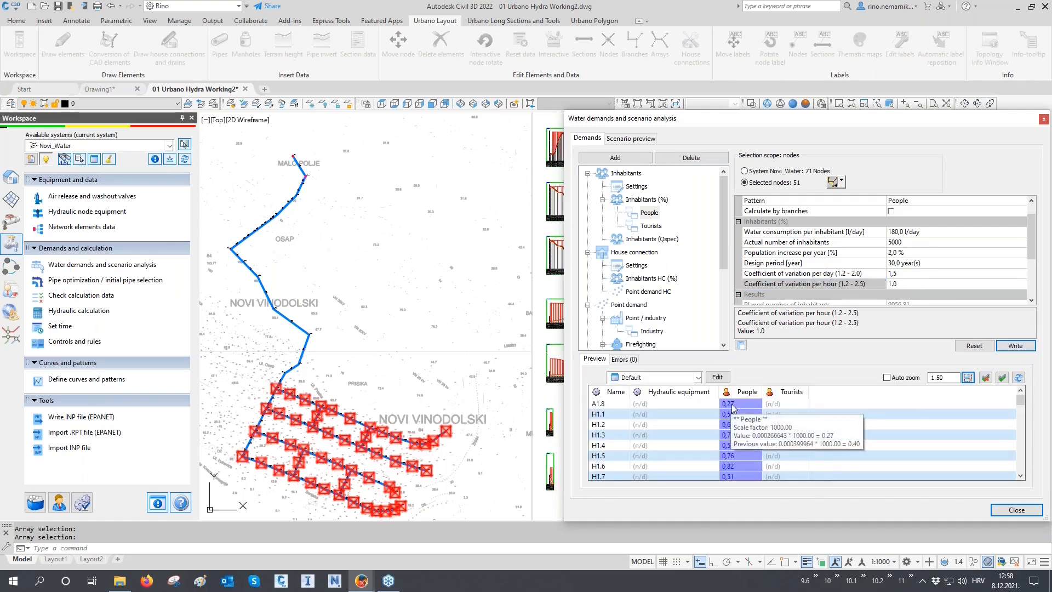
left_click(885, 283)
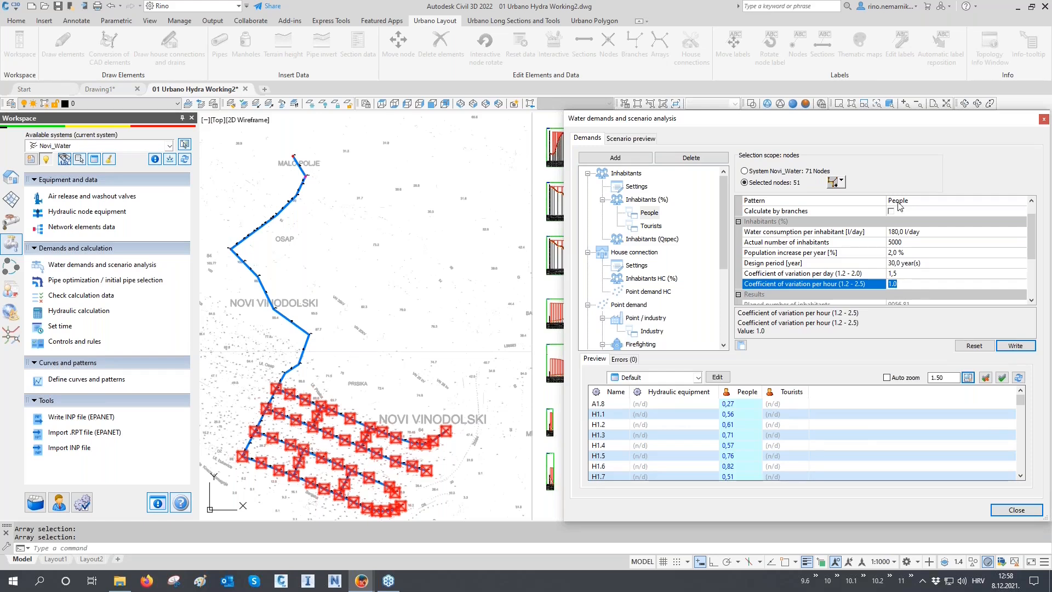
- Assign the People pattern to the Tourists inhabitants demand
left_click(651, 226)
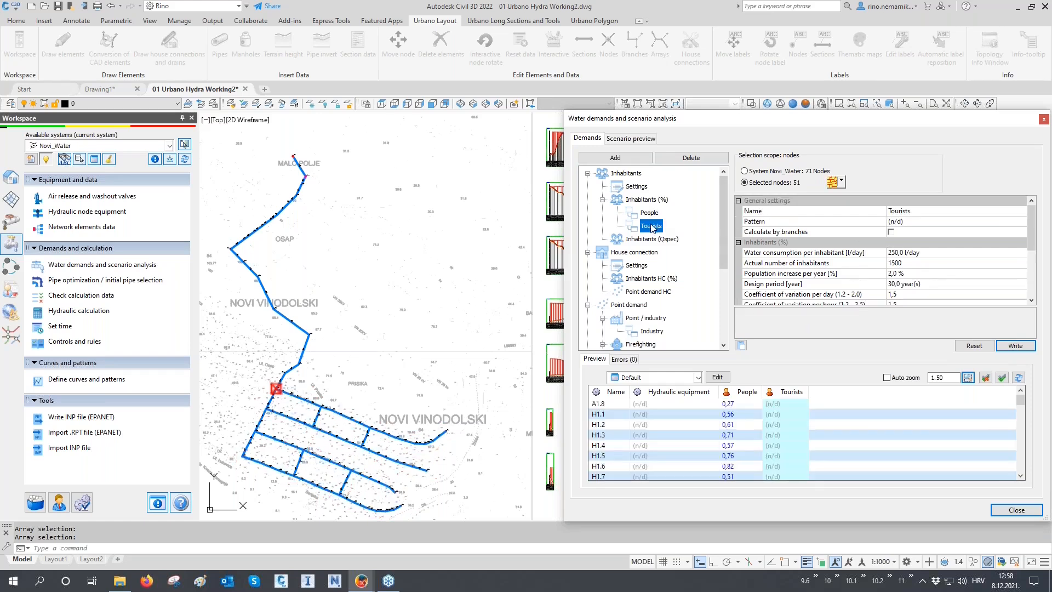
left_click(899, 222)
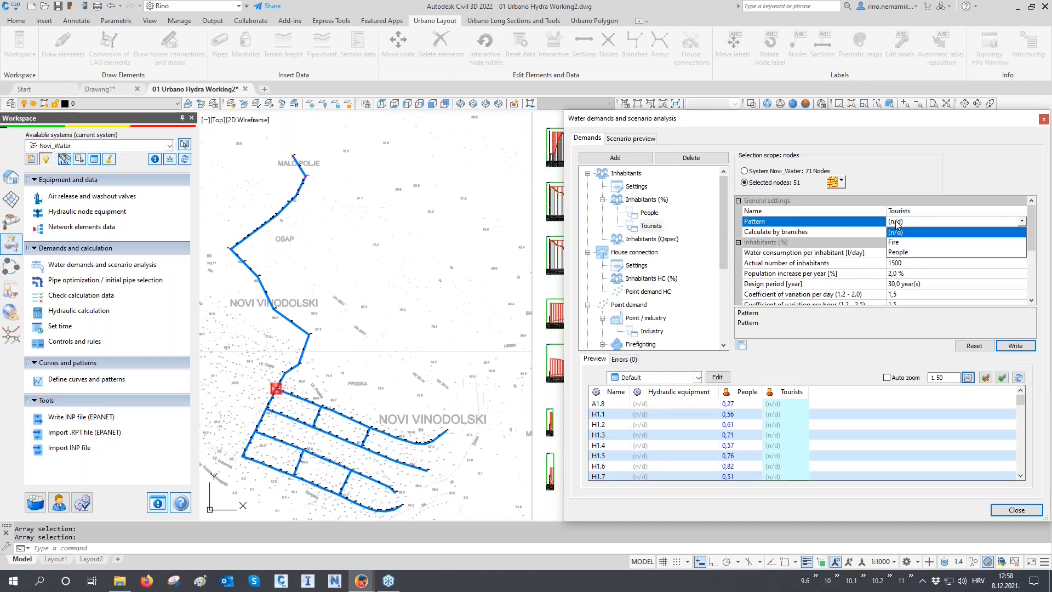
left_click(898, 253)
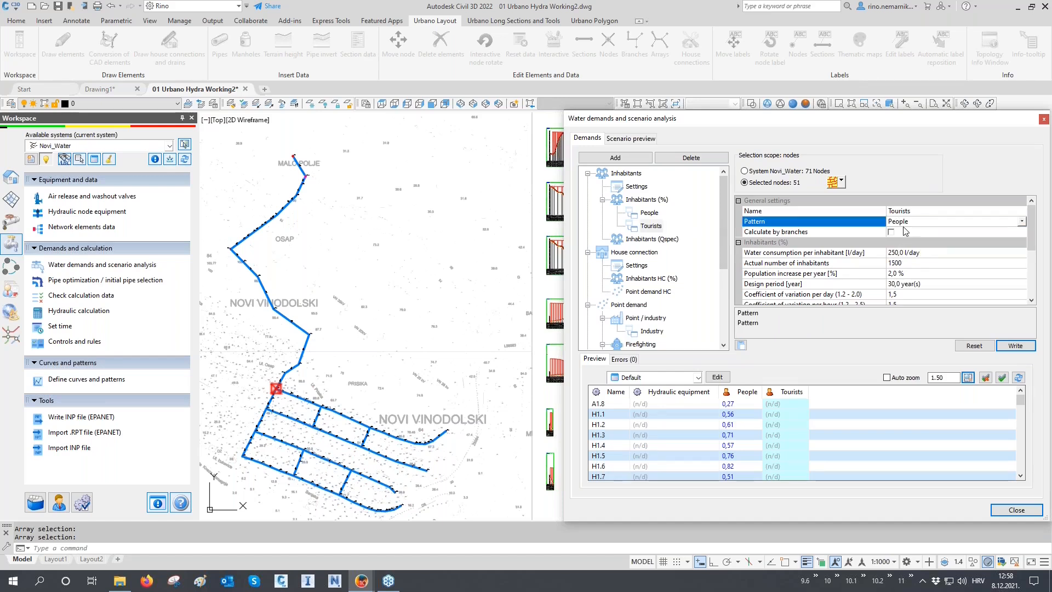
- For the southern arrays from H3 down, set the Tourists demand's hourly variation coefficient to 1 and write it to the nodes
left_click(841, 180)
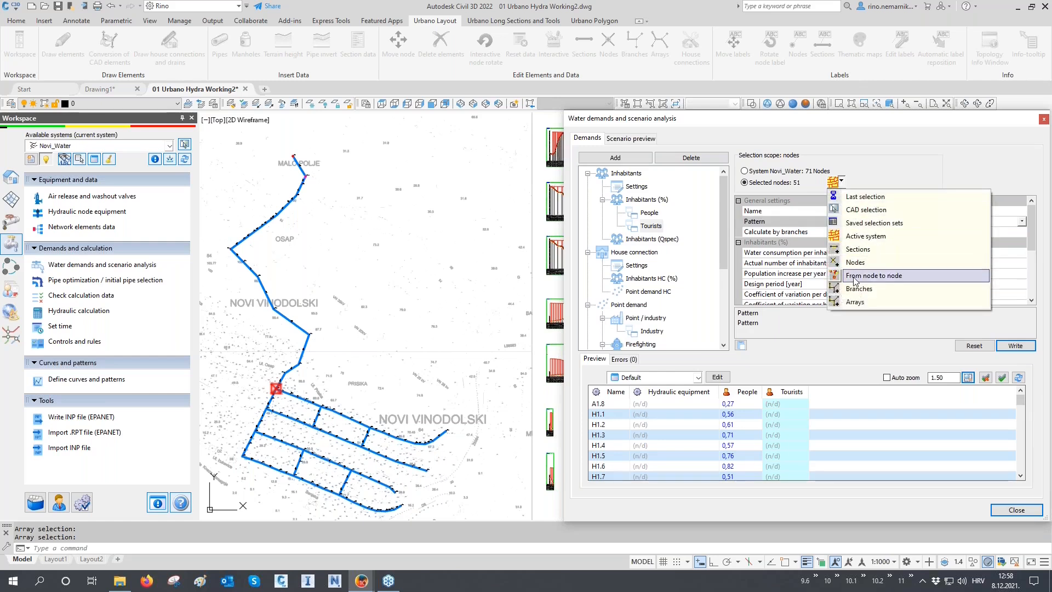
left_click(854, 303)
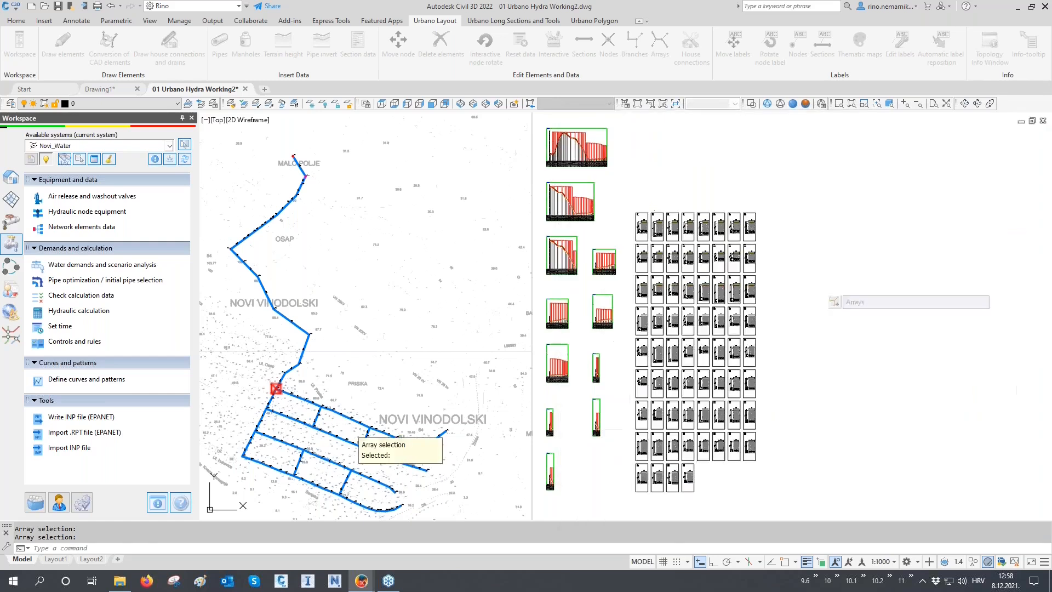
left_click(310, 470)
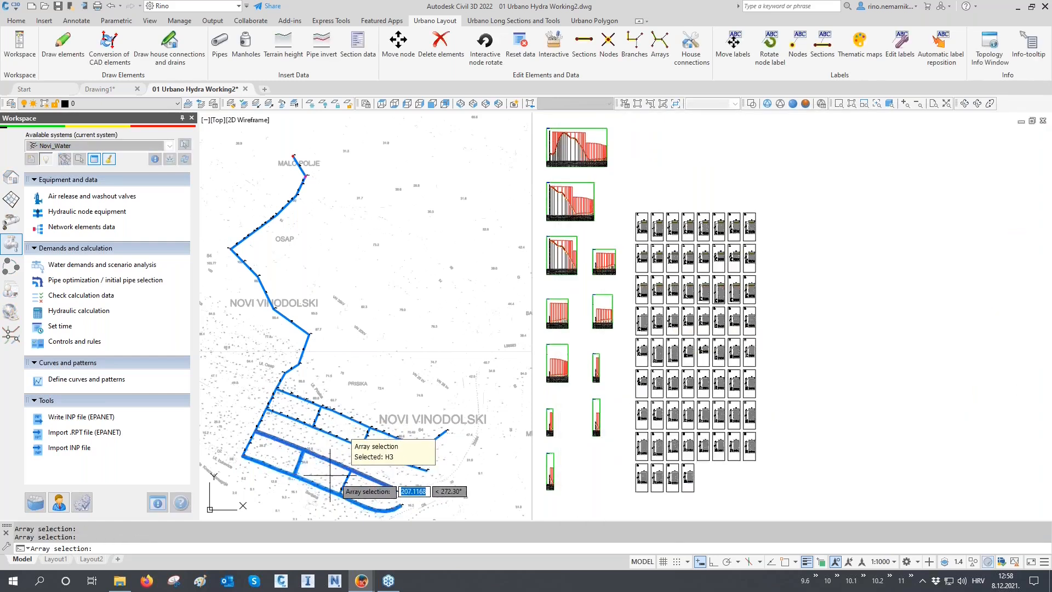
key("Return")
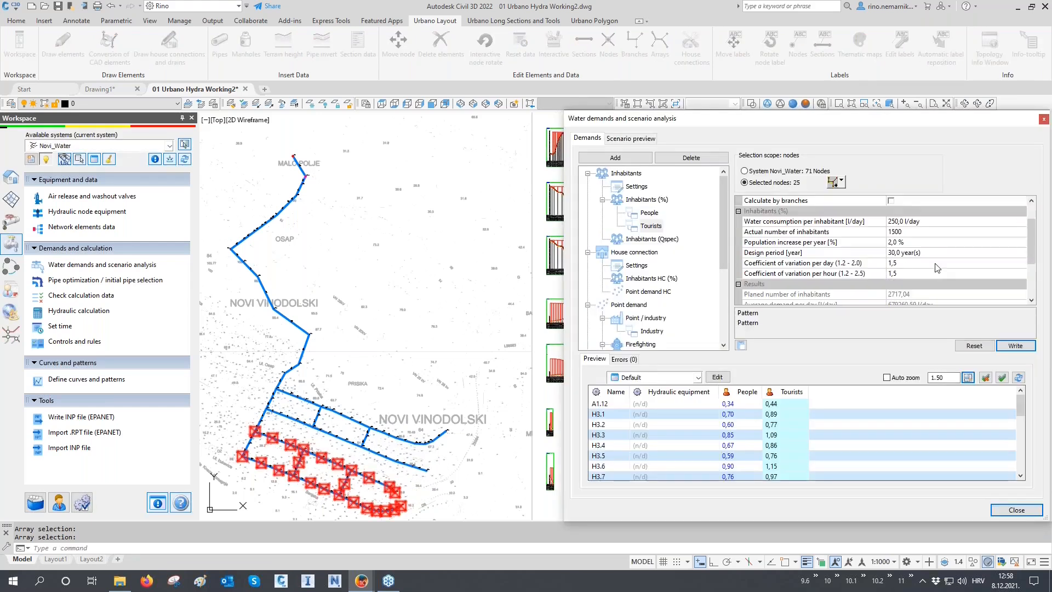
left_click(869, 273)
type("1")
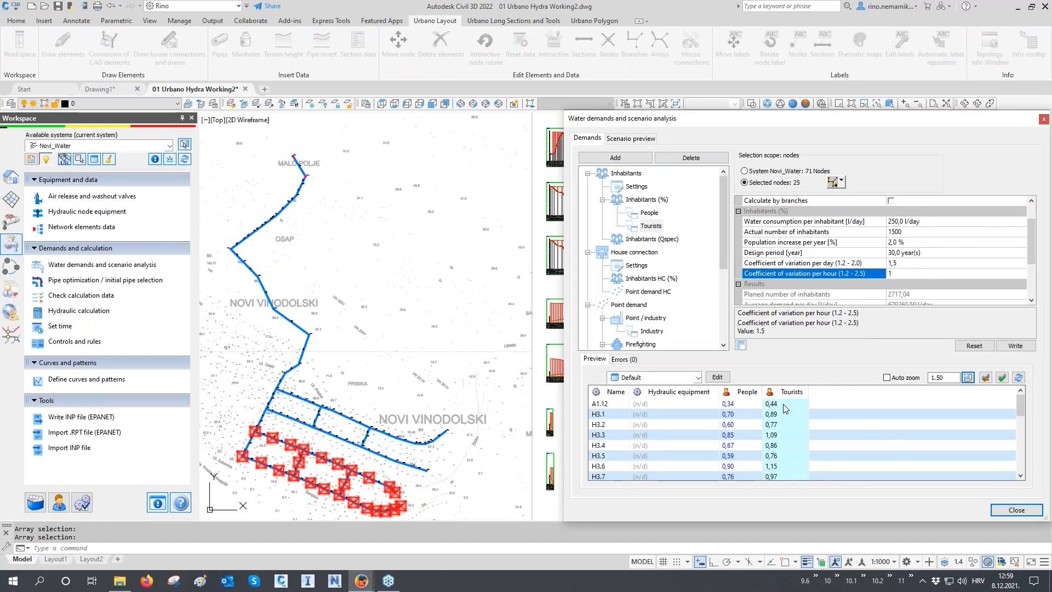
left_click(1011, 349)
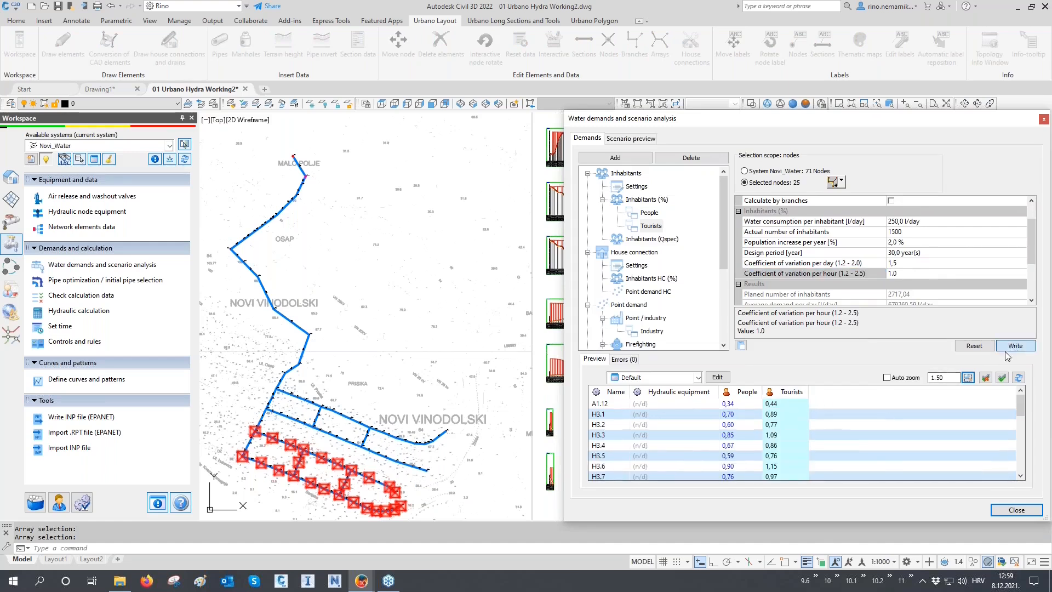
mouse_move(785, 408)
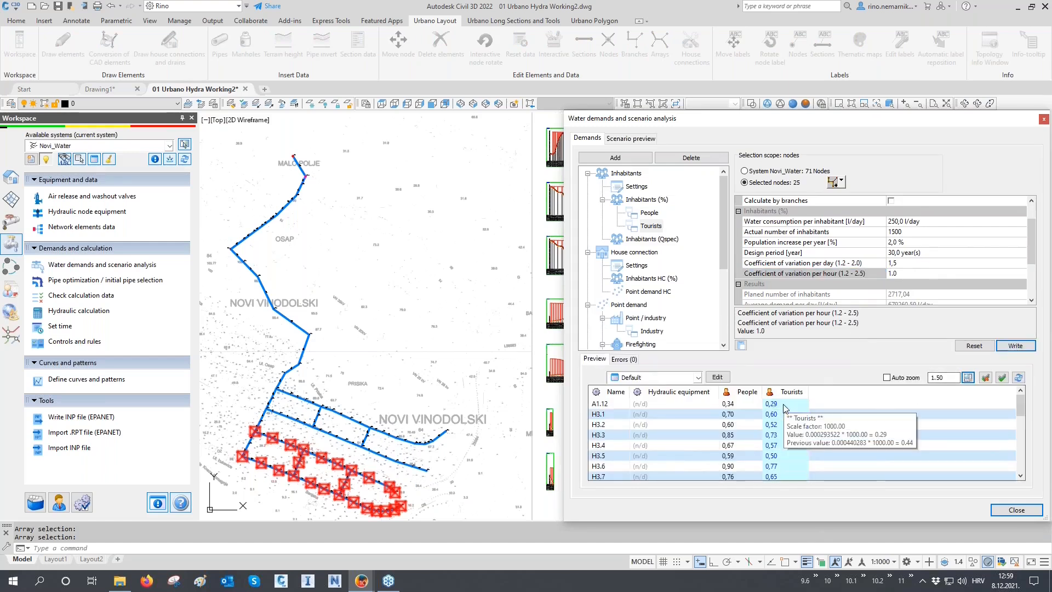
- Examine the Industry point demand with the node preview sorted by its demand values
scroll(686, 305, "down", 1)
left_click(662, 293)
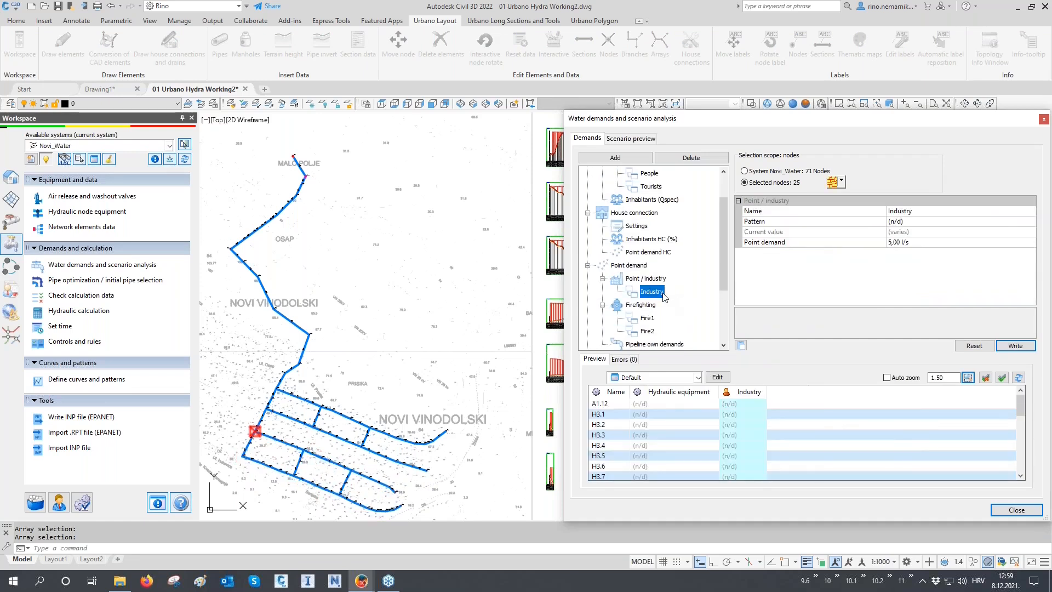
left_click(754, 392)
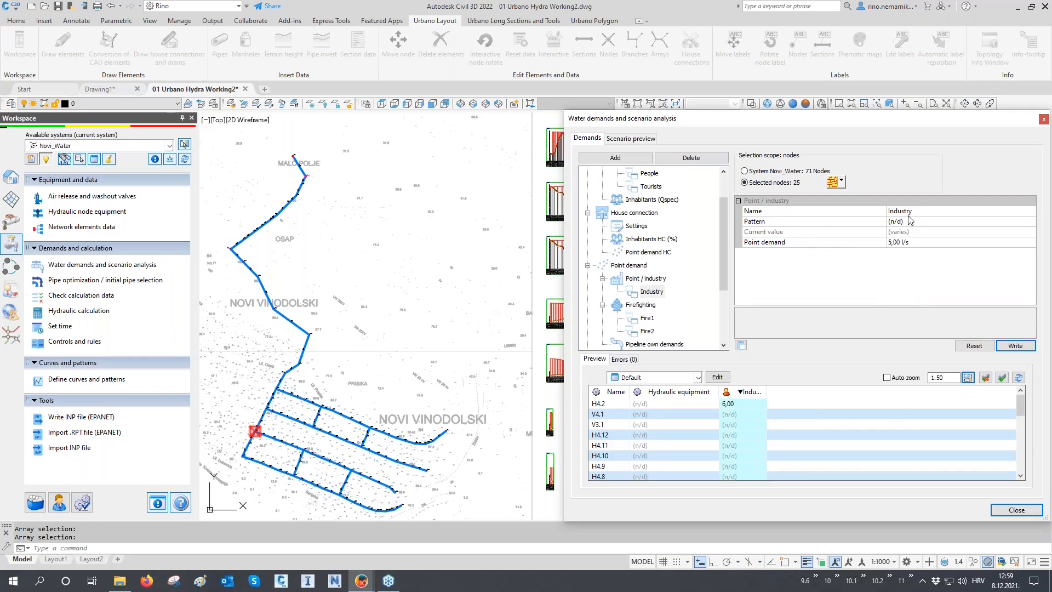
- Assign the Fire pattern to both firefighting demands, Fire1 and Fire2
left_click(650, 319)
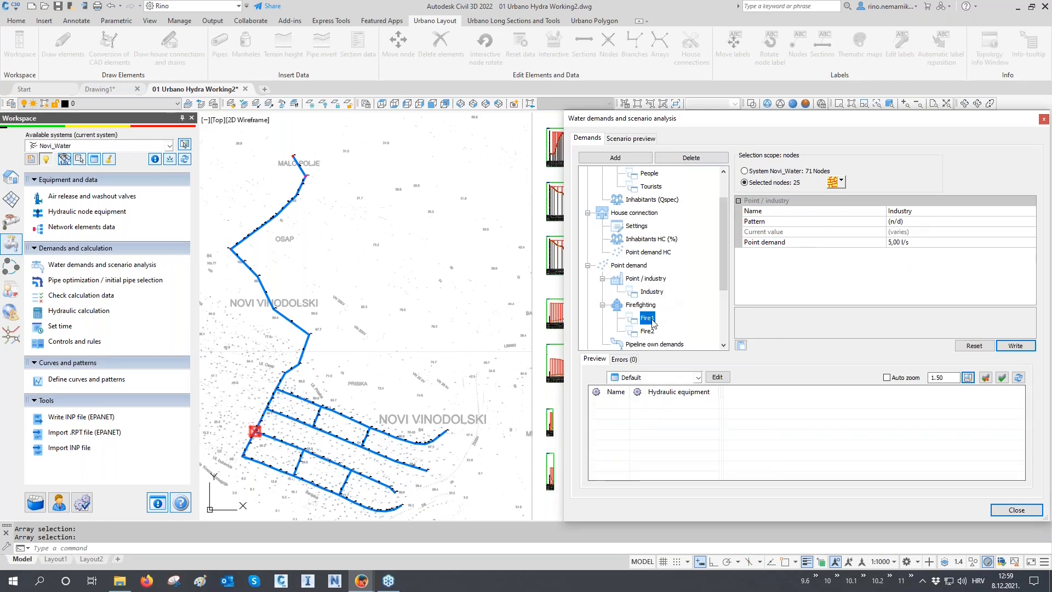
left_click(911, 222)
left_click(903, 242)
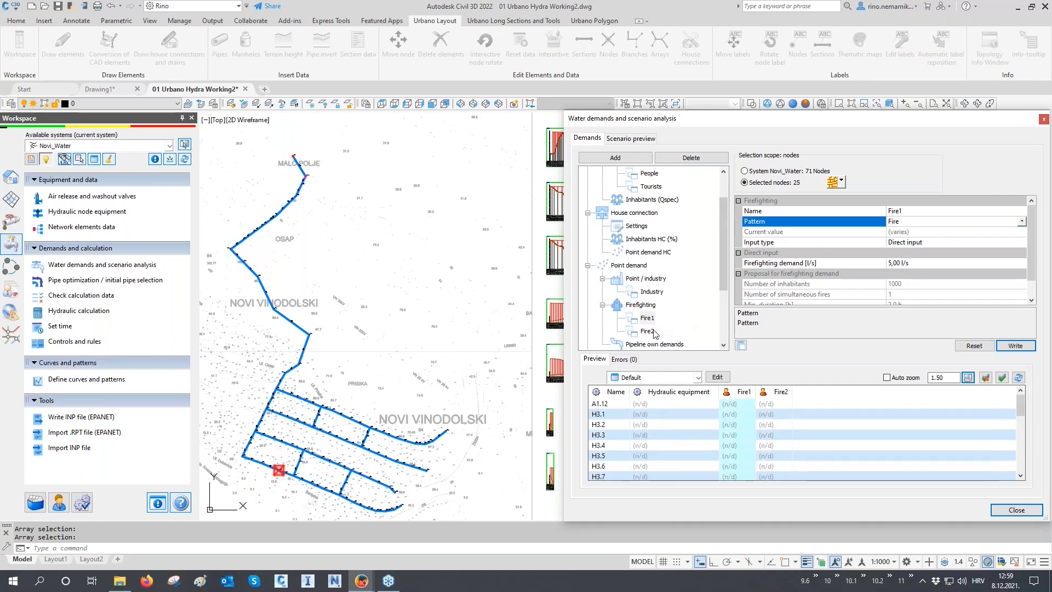
left_click(652, 332)
left_click(901, 221)
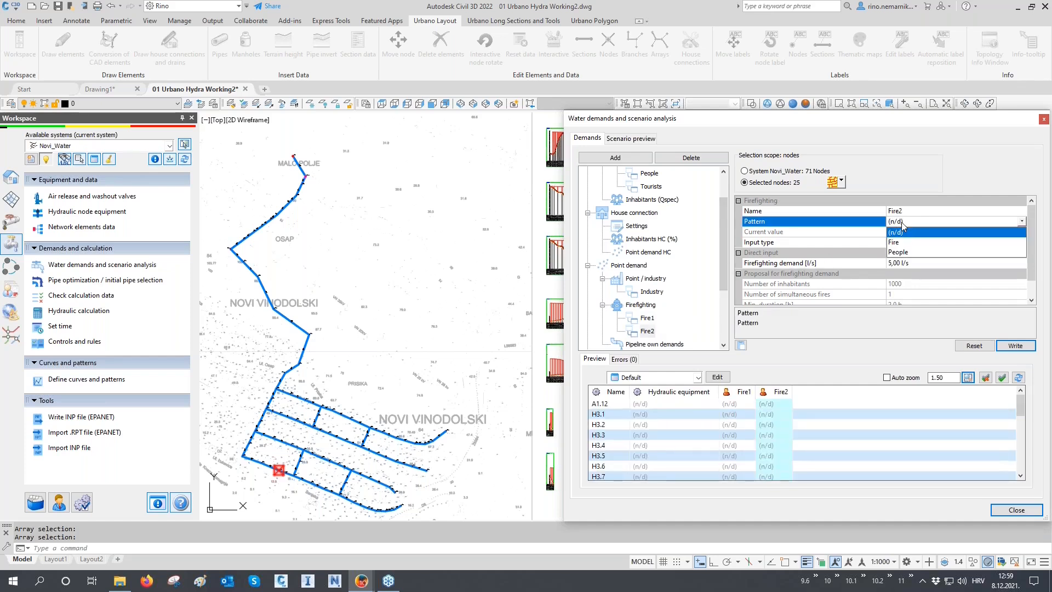
left_click(902, 243)
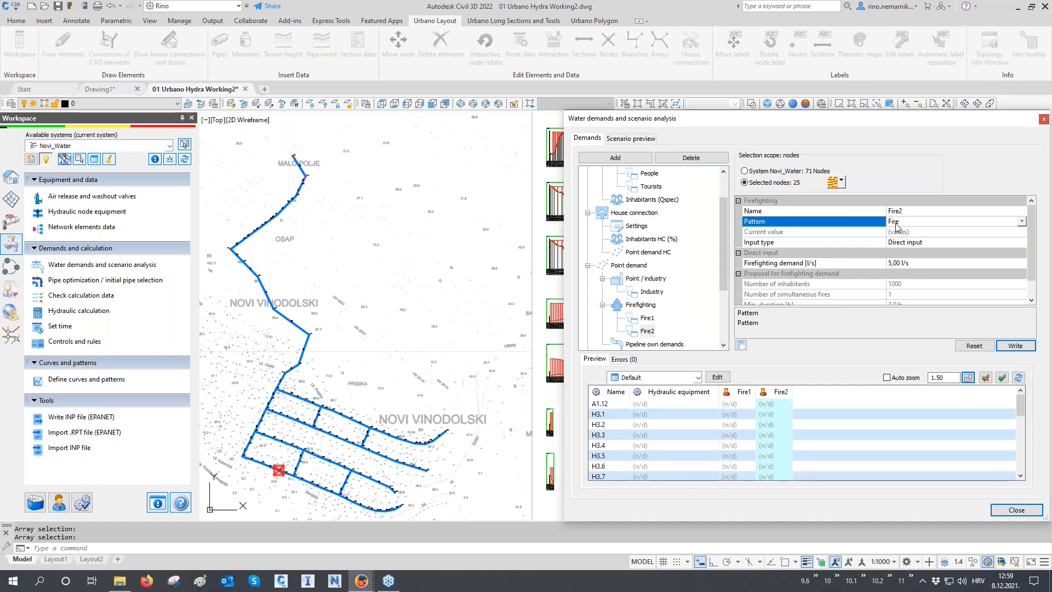
- Set the total duration of the hydraulic calculation to 24:00 in its time options
left_click(1008, 509)
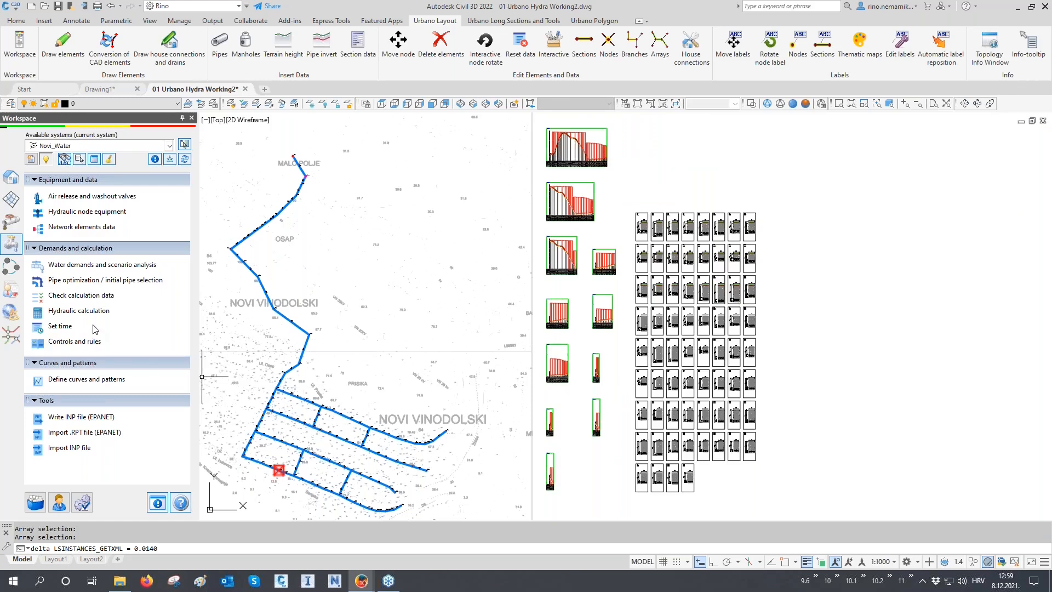
middle_click_drag(267, 326, 688, 328)
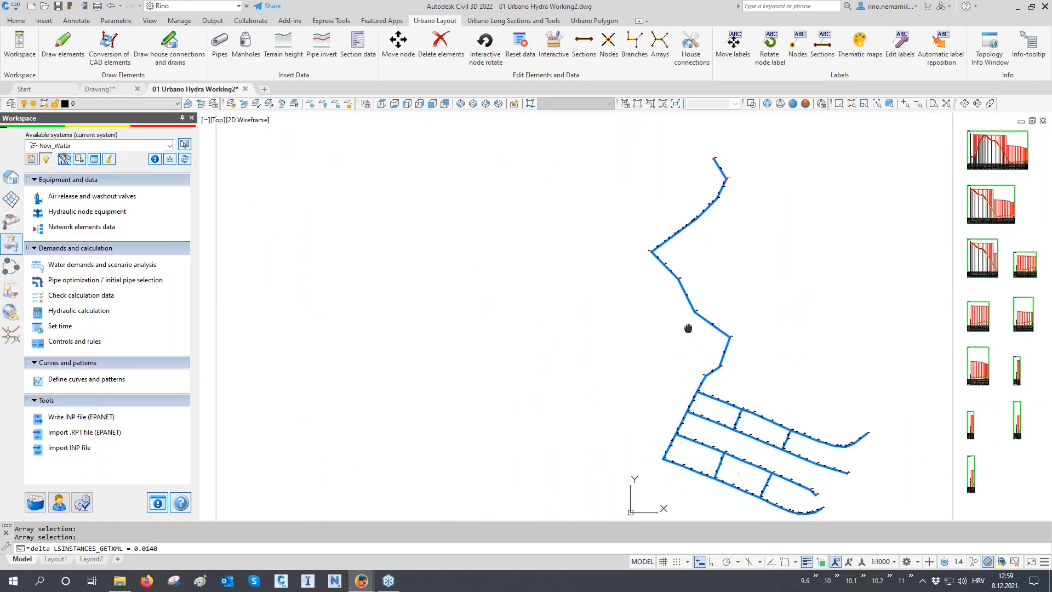
left_click(340, 305)
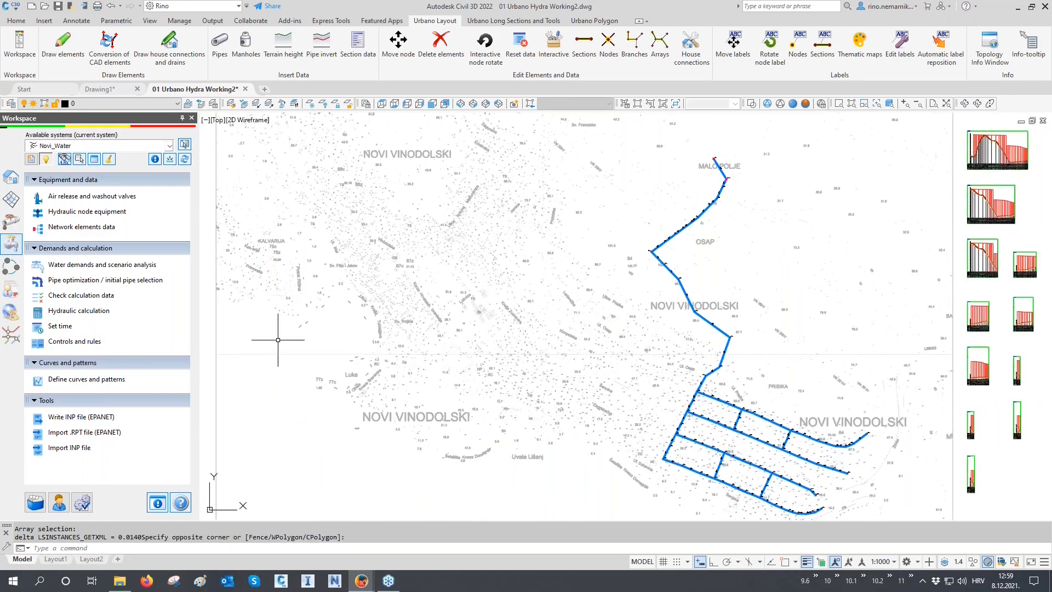
left_click(76, 310)
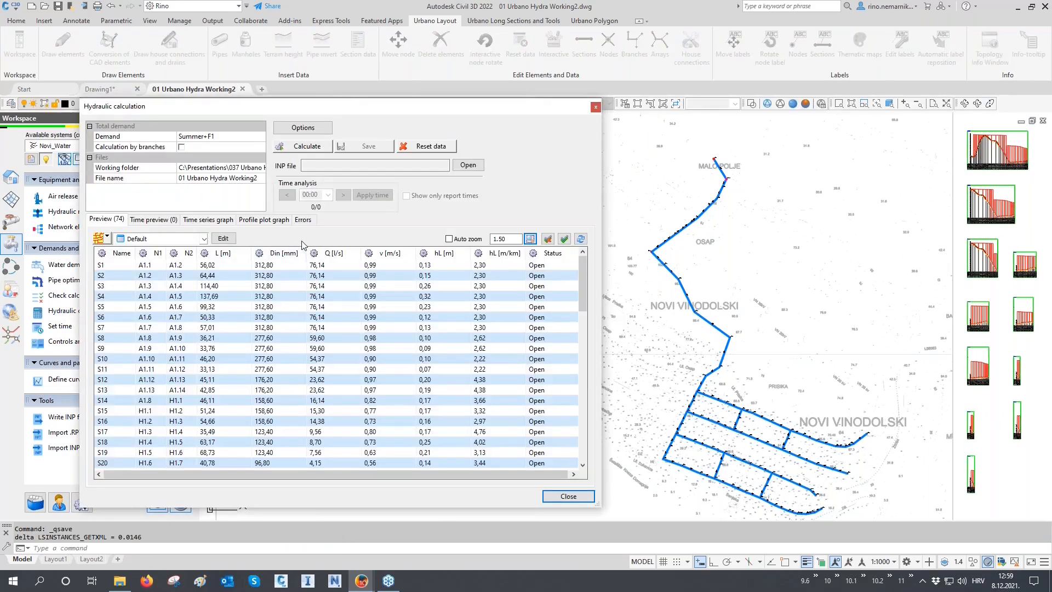
left_click(306, 129)
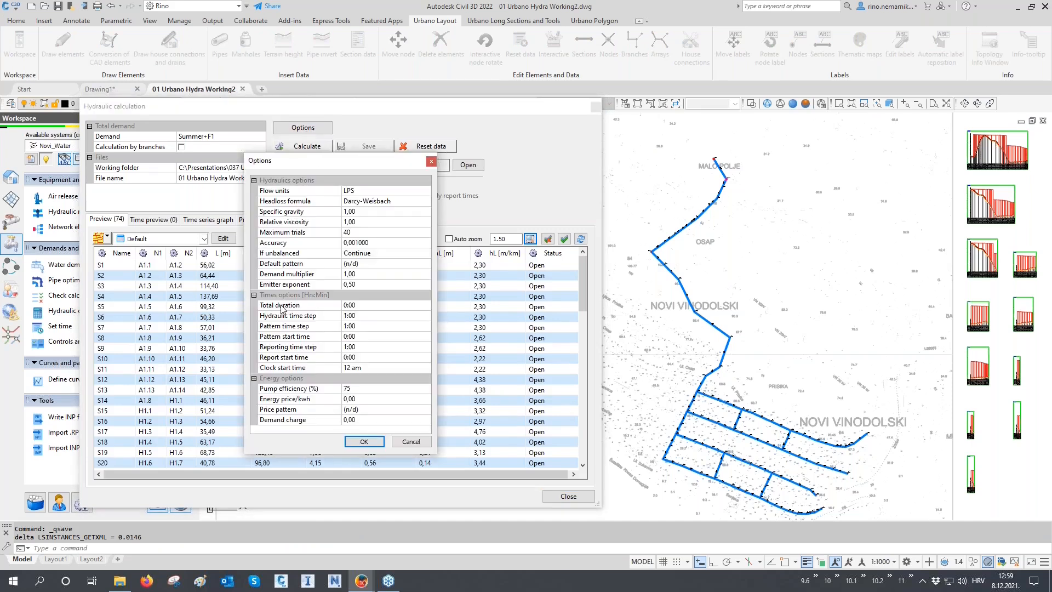
left_click(347, 310)
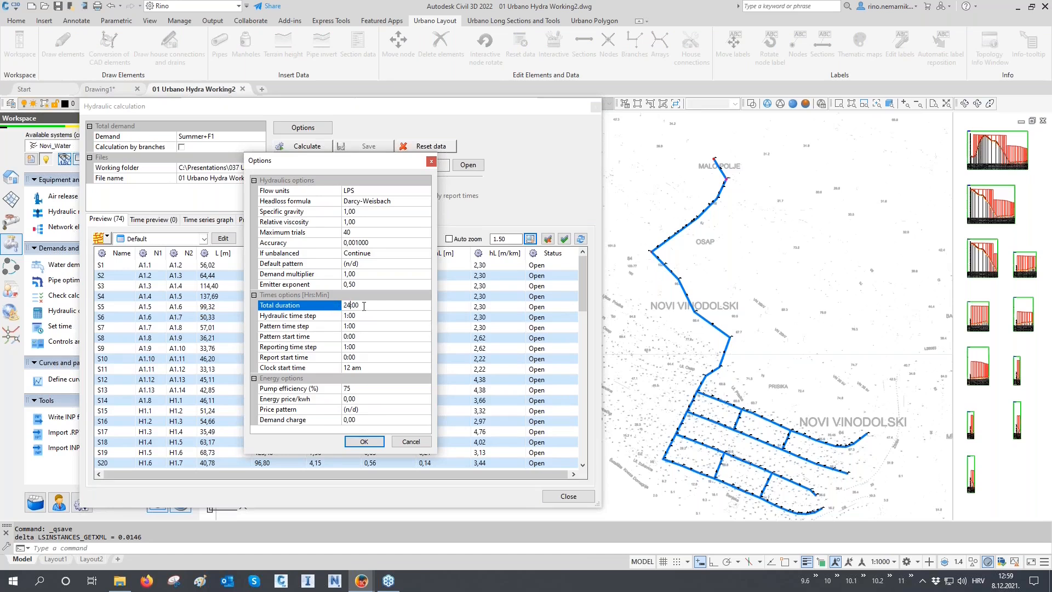
left_click(364, 440)
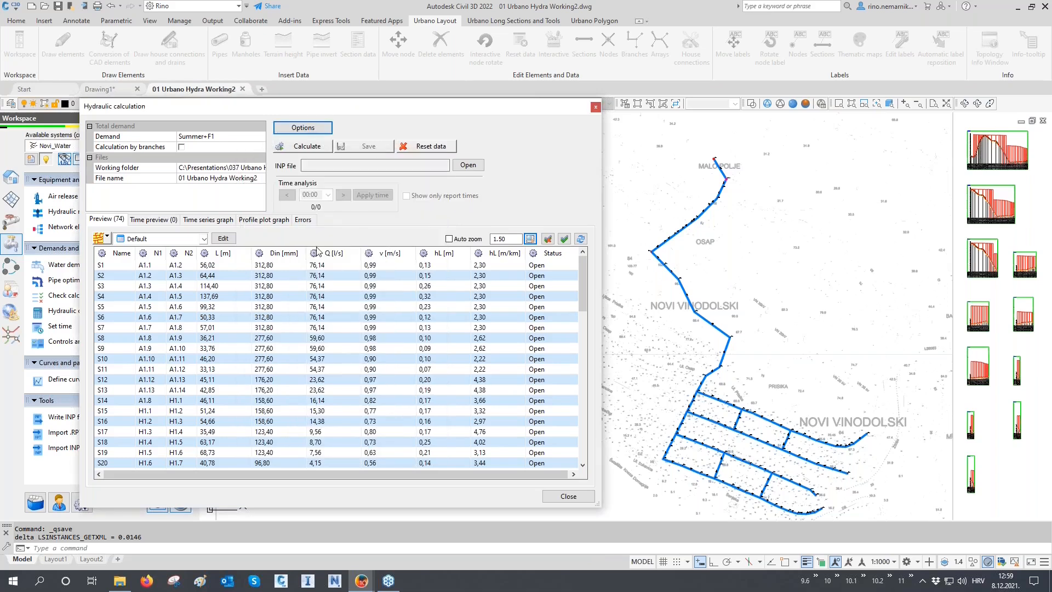
- Run the hydraulic calculation for the Summer+F1 demand and save the results
left_click(308, 148)
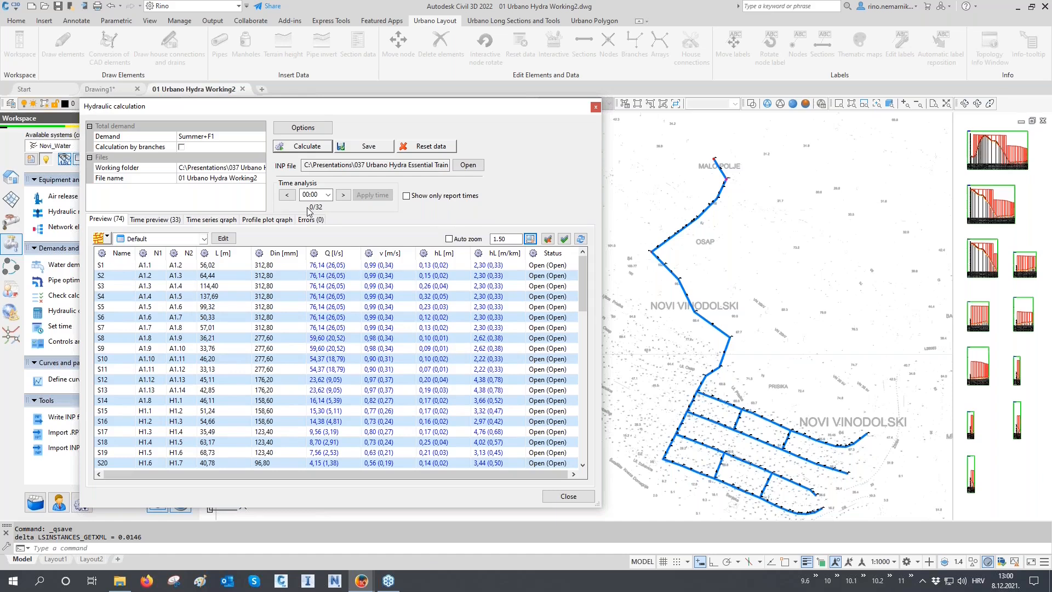
left_click(363, 148)
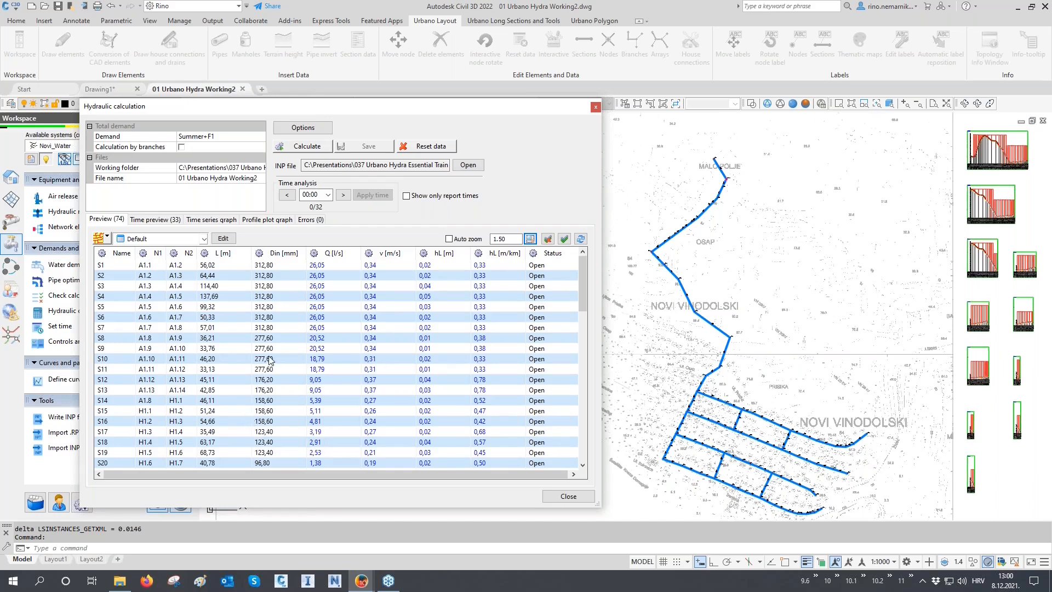
- Advance the time analysis to 03:00, switch it to 16:00, and examine the section flows at those times
left_click(344, 195)
left_click(344, 195)
left_click(344, 195)
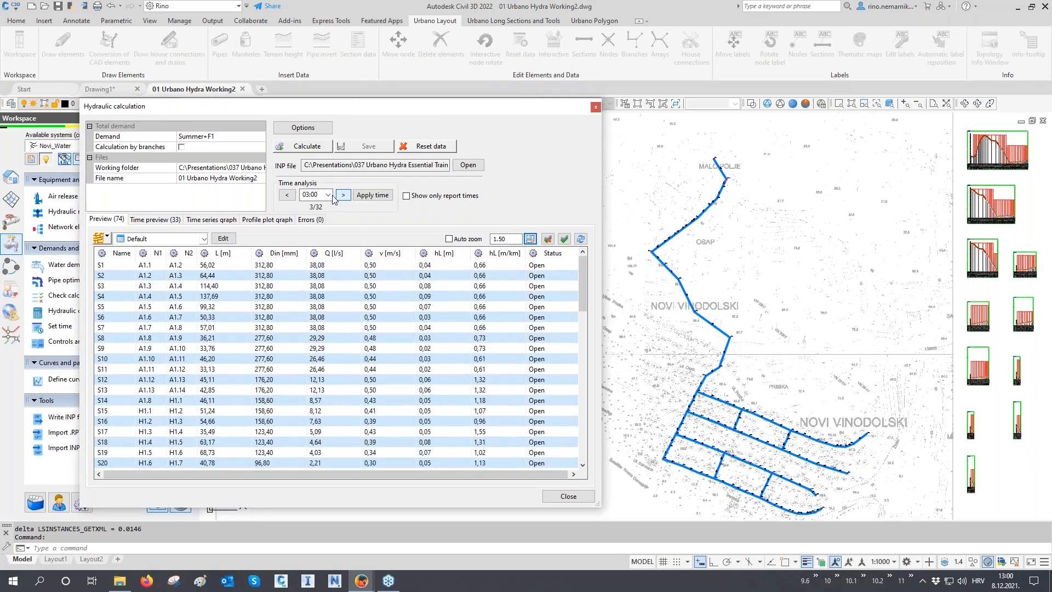
left_click(329, 195)
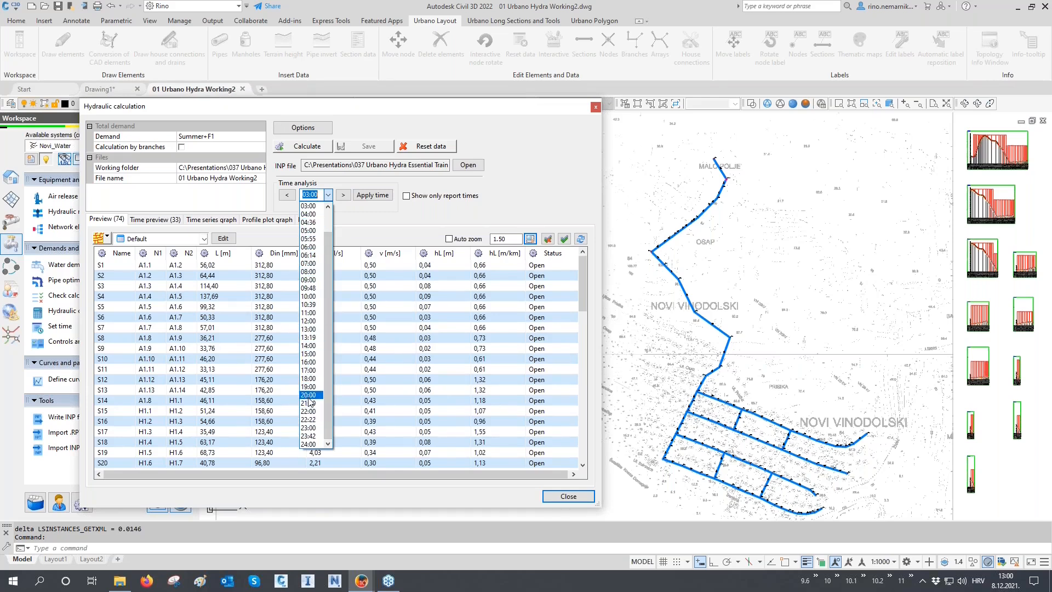
left_click(315, 363)
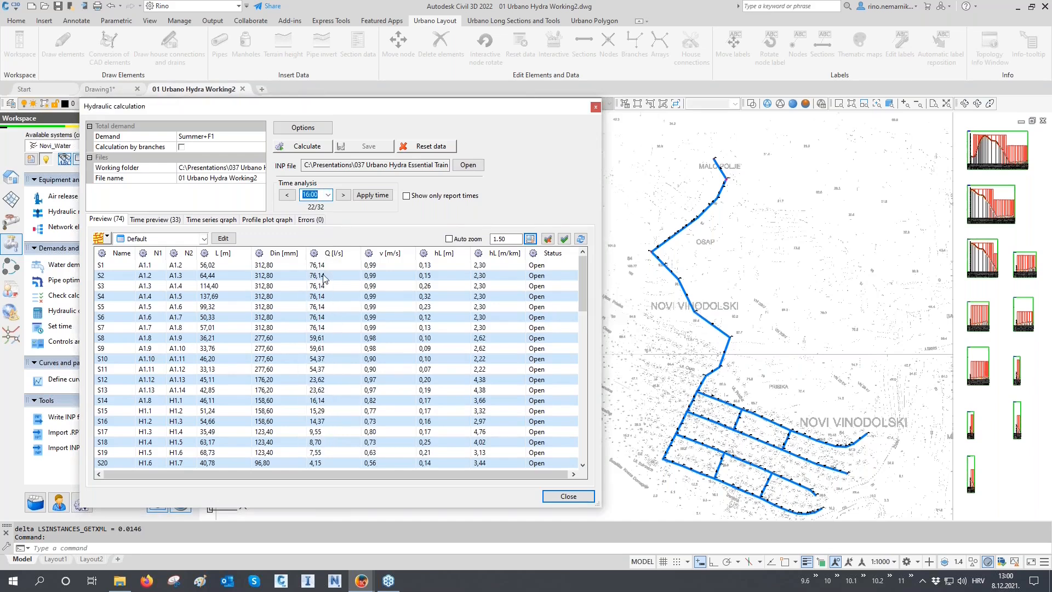
mouse_move(323, 265)
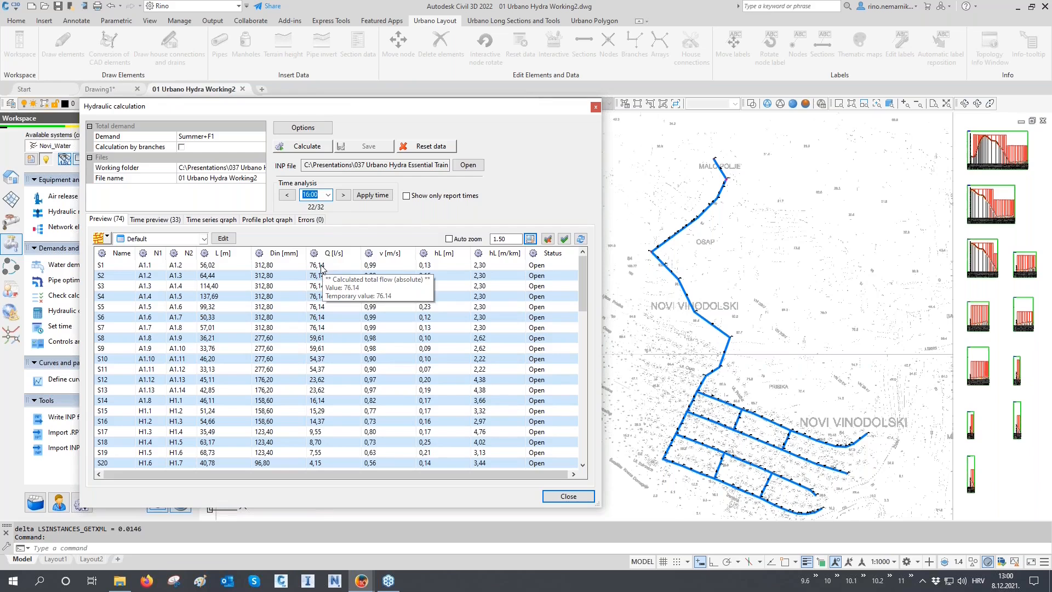
- Limit the results preview to section S56 at the far end of the southernmost branch
left_click(107, 238)
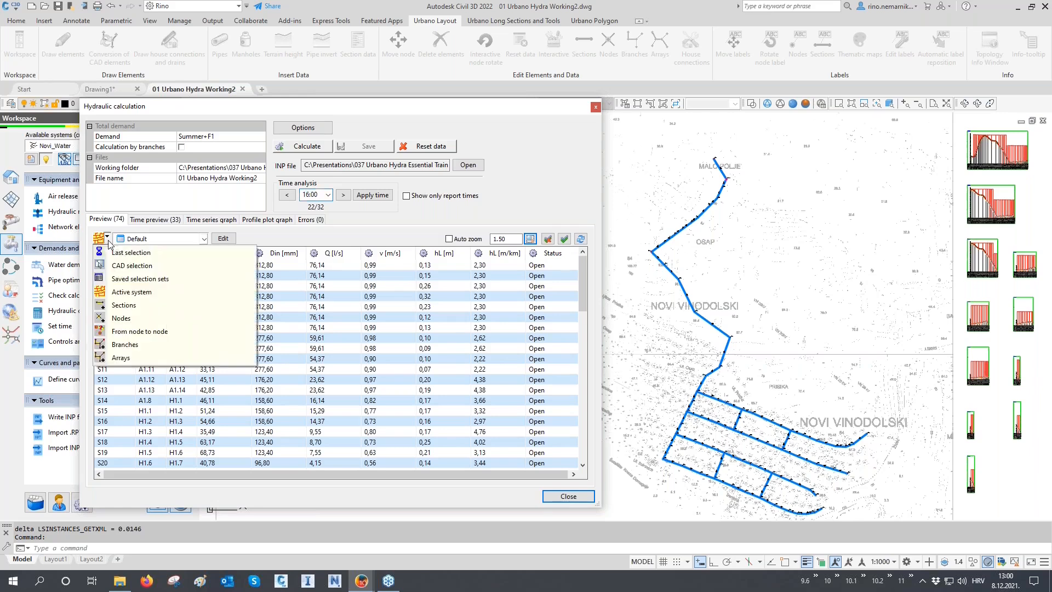
left_click(130, 310)
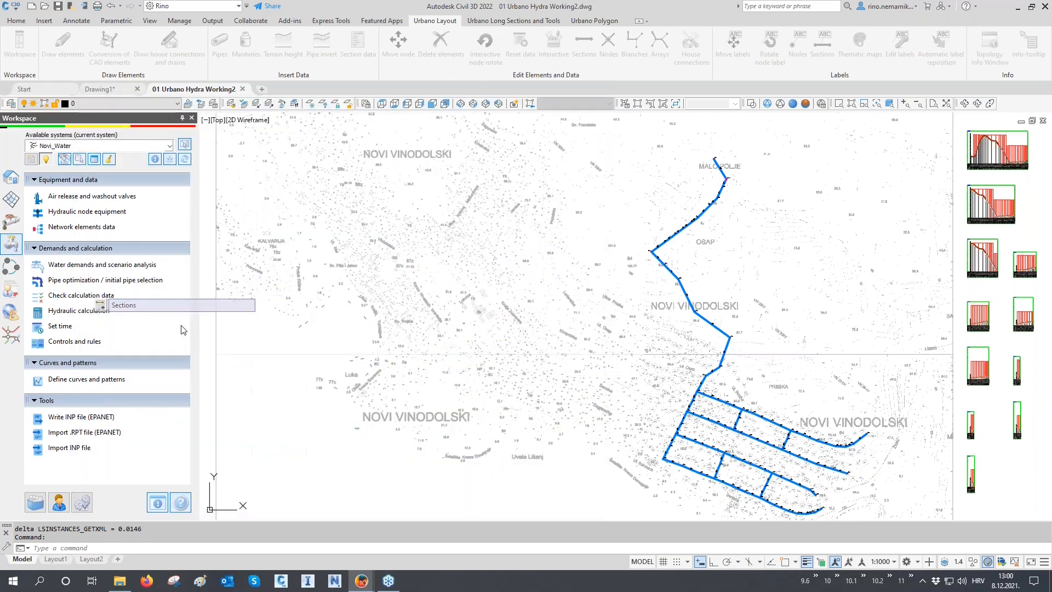
left_click(819, 509)
key("Return")
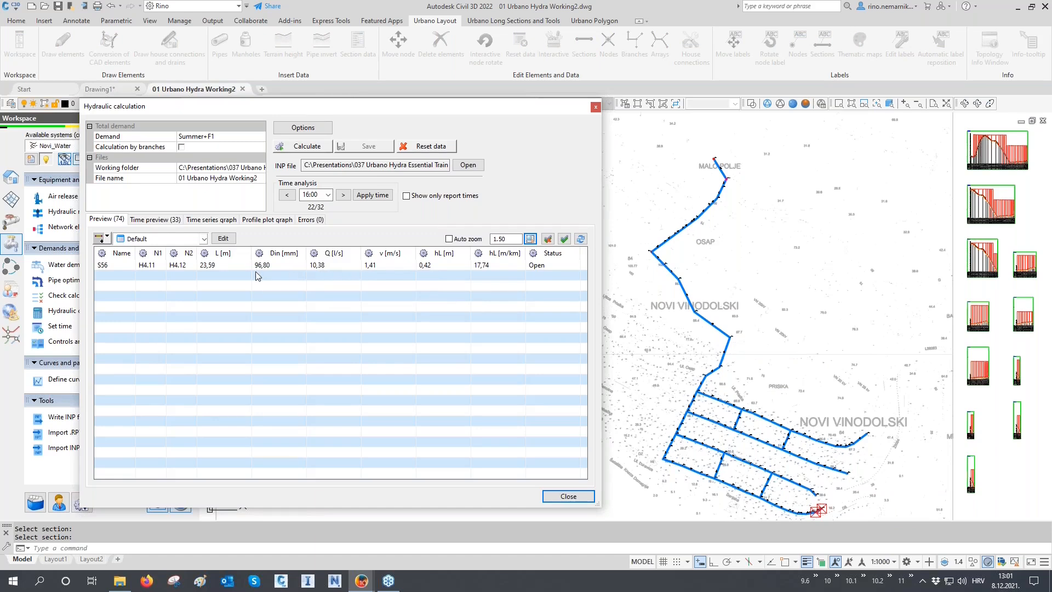
- Examine section S56's flow and velocity over the full day, highlighting the 16:00 and 17:00 rows for comparison
left_click(156, 219)
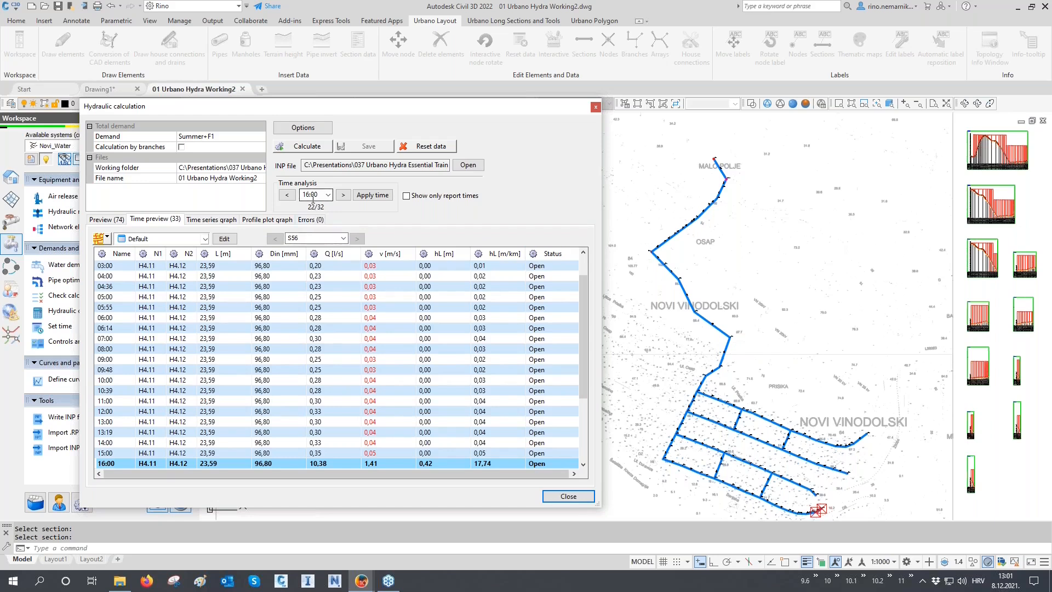
scroll(135, 353, "down", 2)
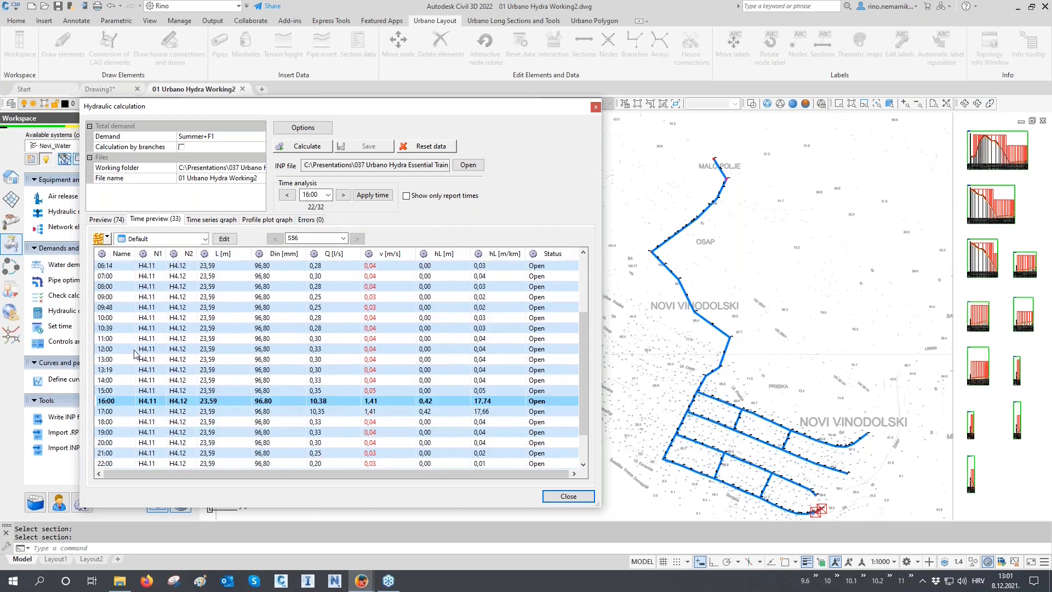
scroll(135, 353, "down", 1)
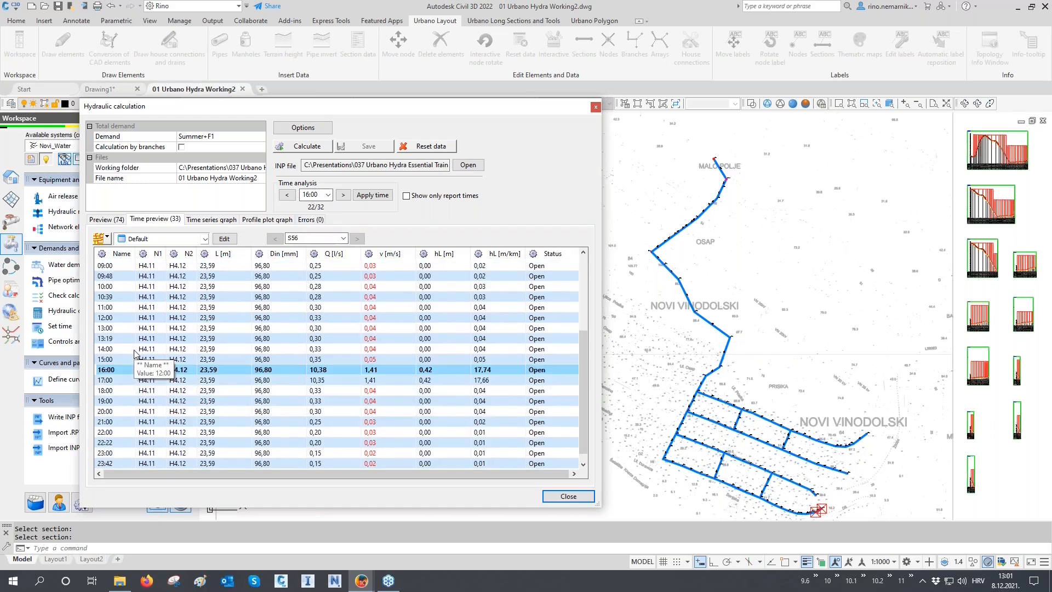
left_click(119, 380, "ctrl")
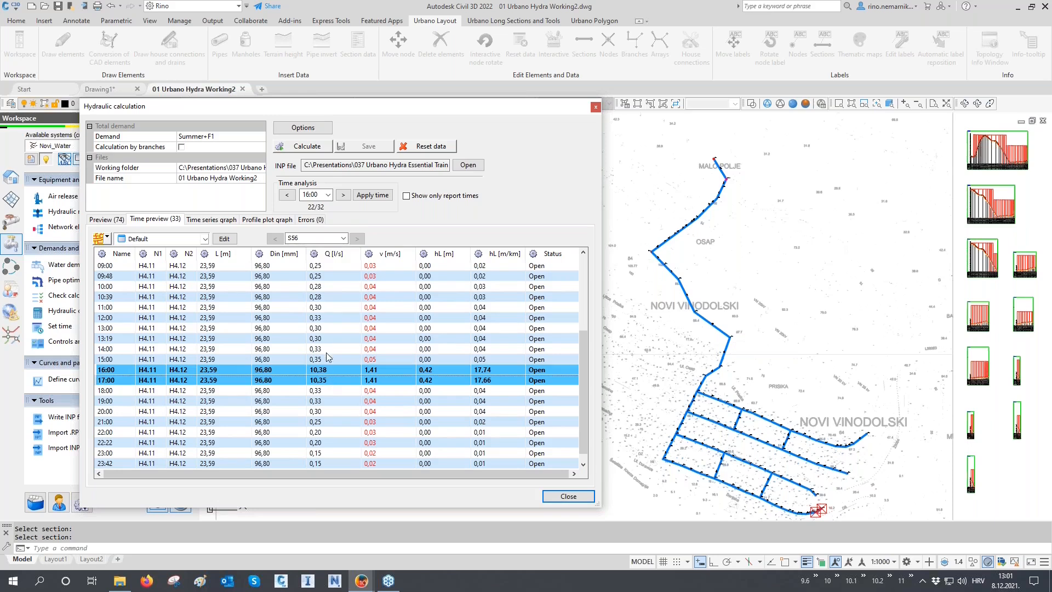
scroll(326, 311, "up", 4)
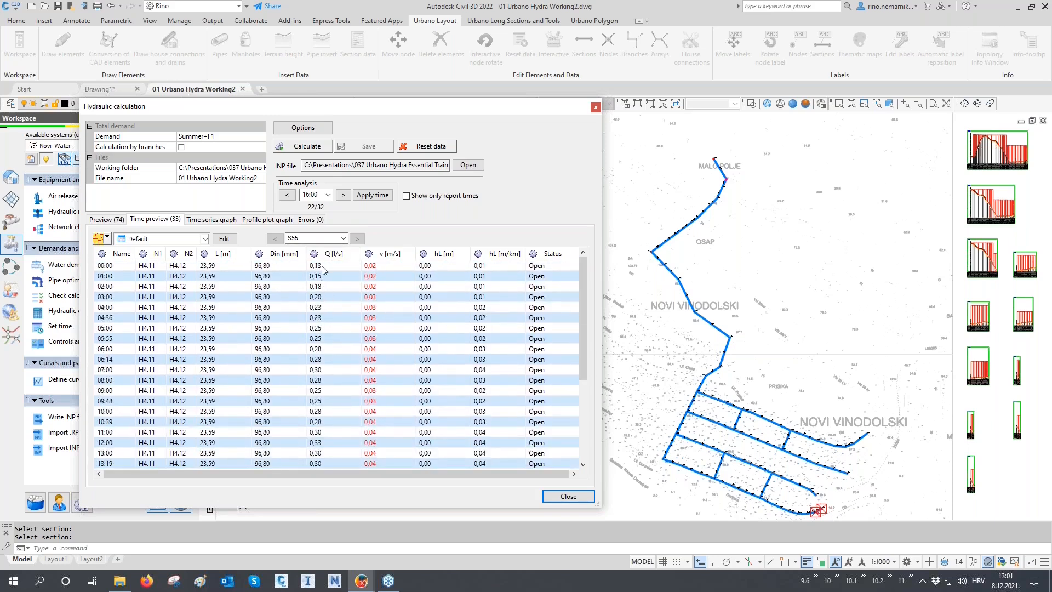
scroll(325, 290, "down", 4)
scroll(324, 323, "down", 1)
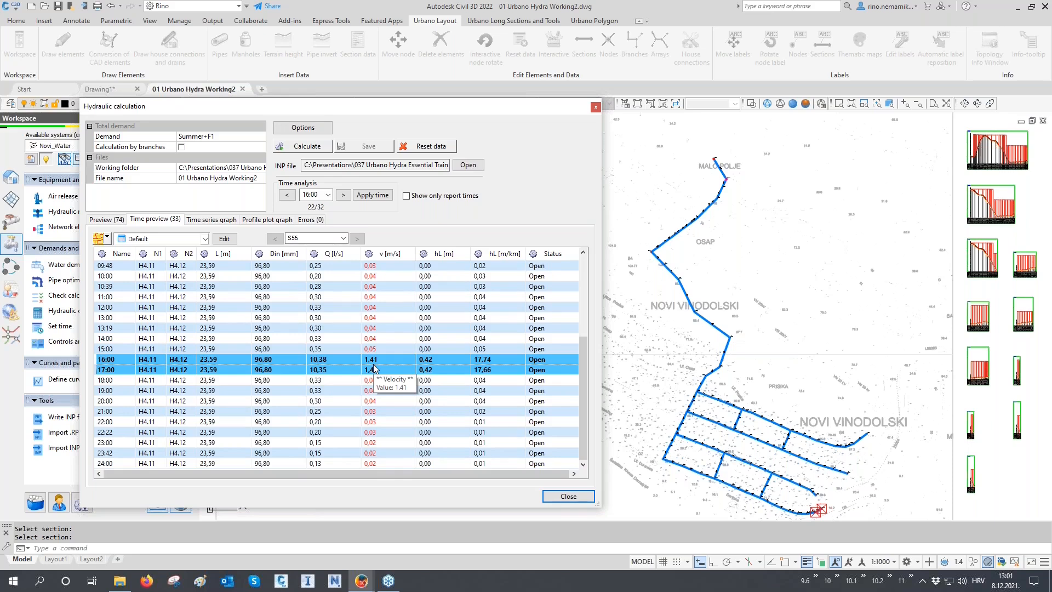
- Show the time series graph of ending pressure for node A1.1 and examine its curve
left_click(210, 220)
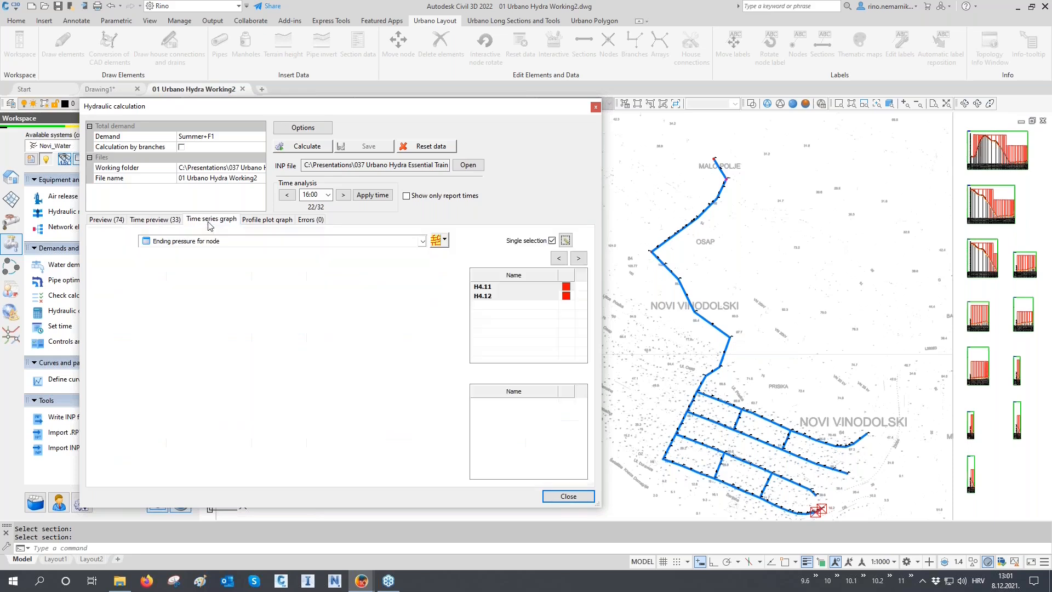
left_click(178, 242)
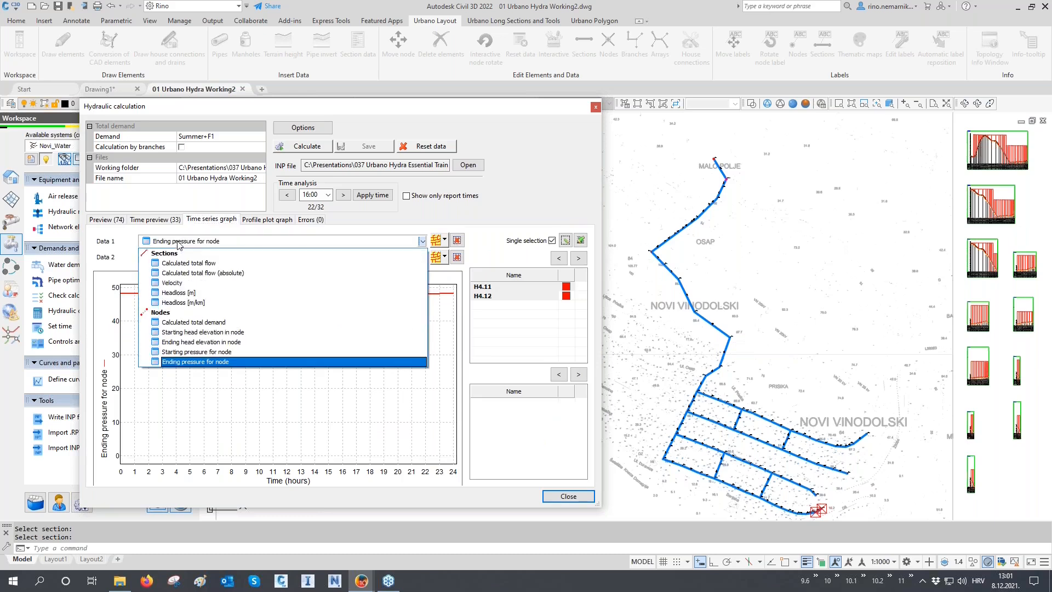
left_click(178, 243)
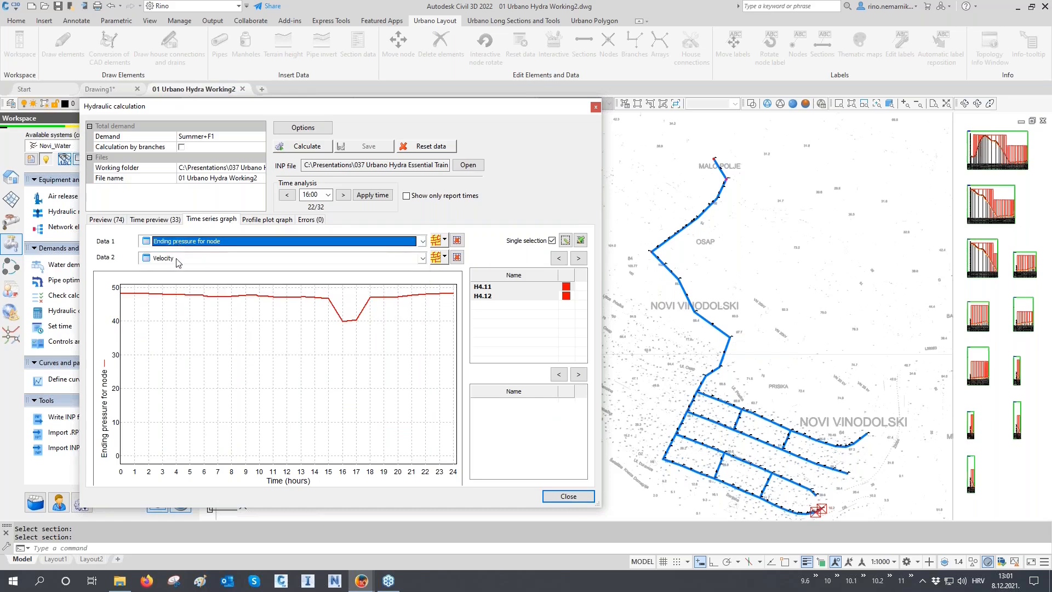
left_click(178, 258)
left_click(178, 258)
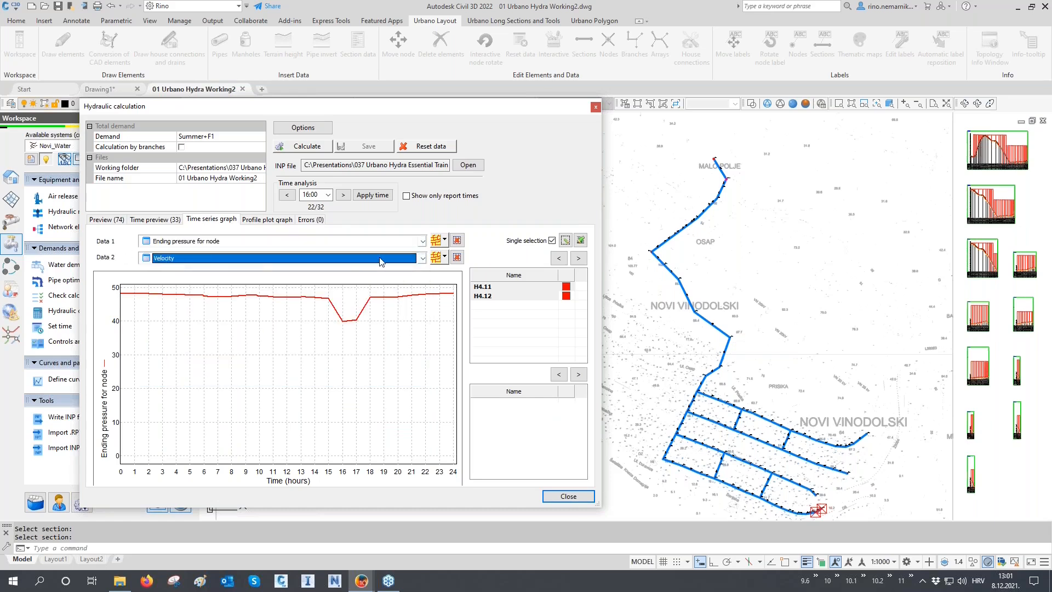
left_click(445, 240)
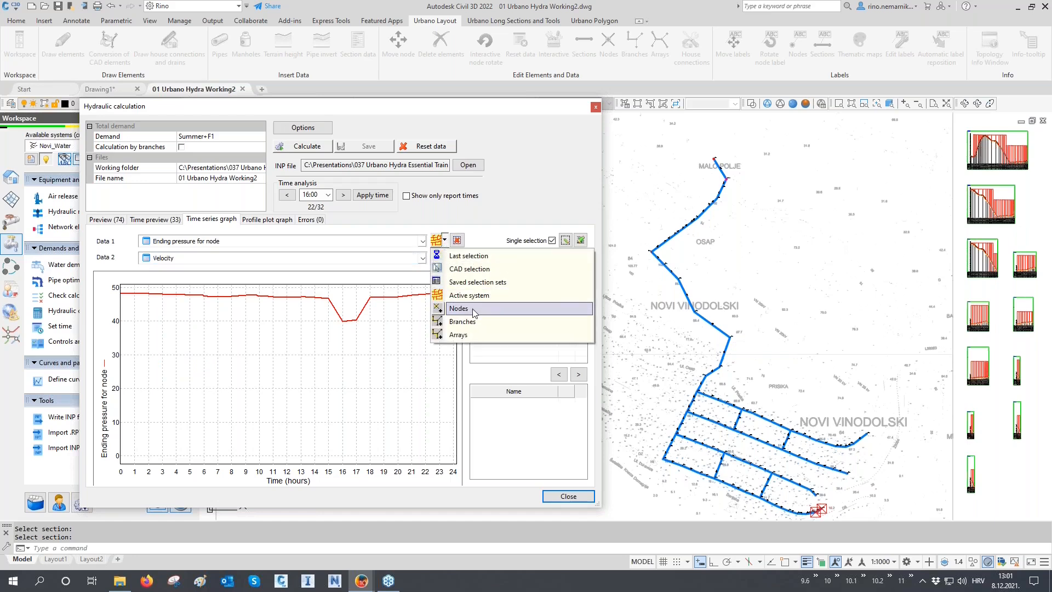
left_click(461, 308)
left_click(651, 252)
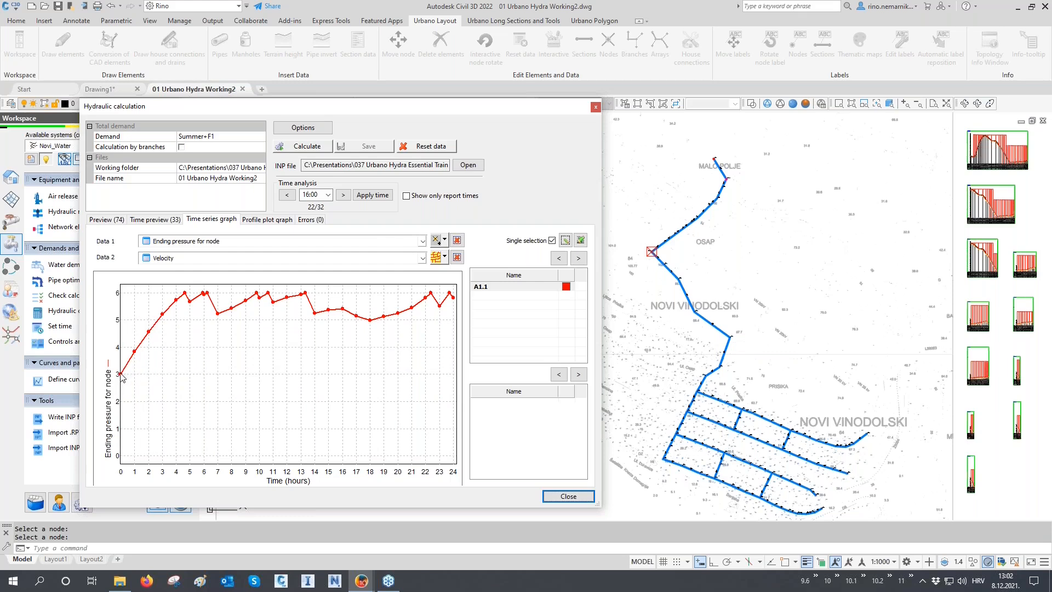
mouse_move(120, 376)
- Add the velocity of section T2 to the time series graph and compare it with node A1.1's pressure
left_click(445, 257)
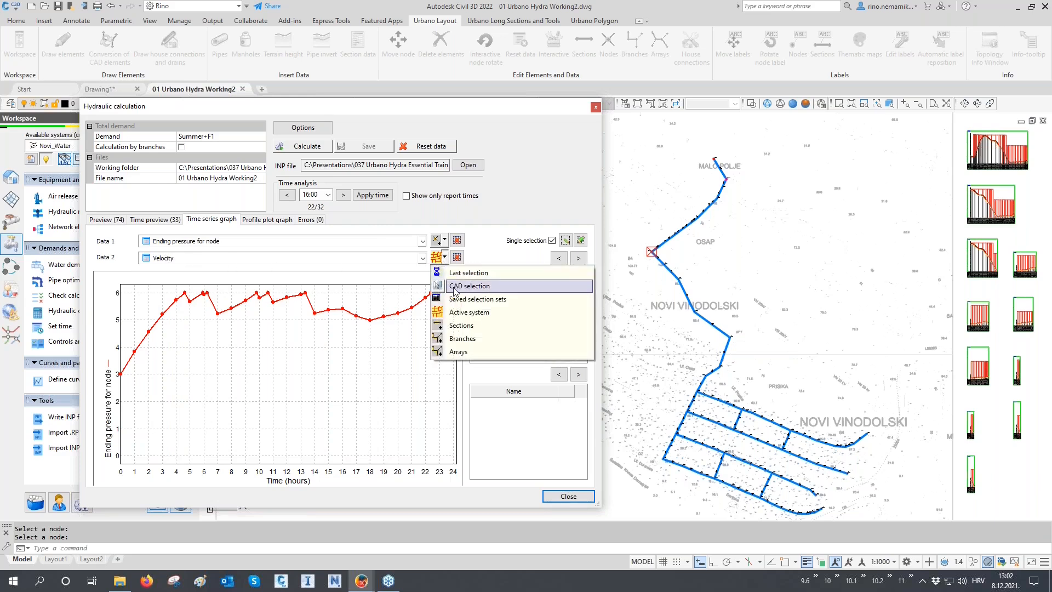
left_click(461, 325)
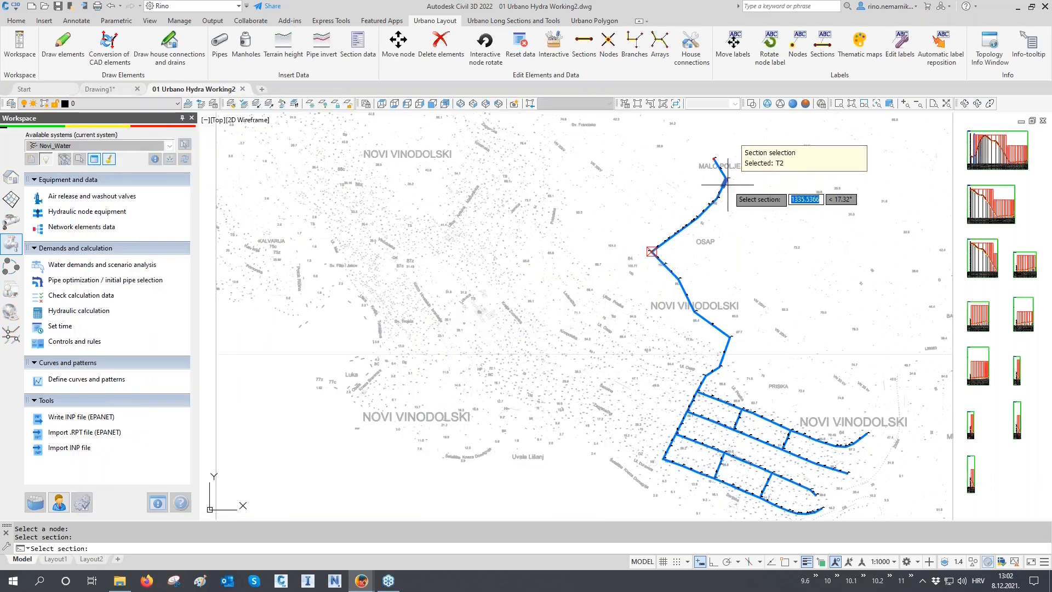
left_click(725, 185)
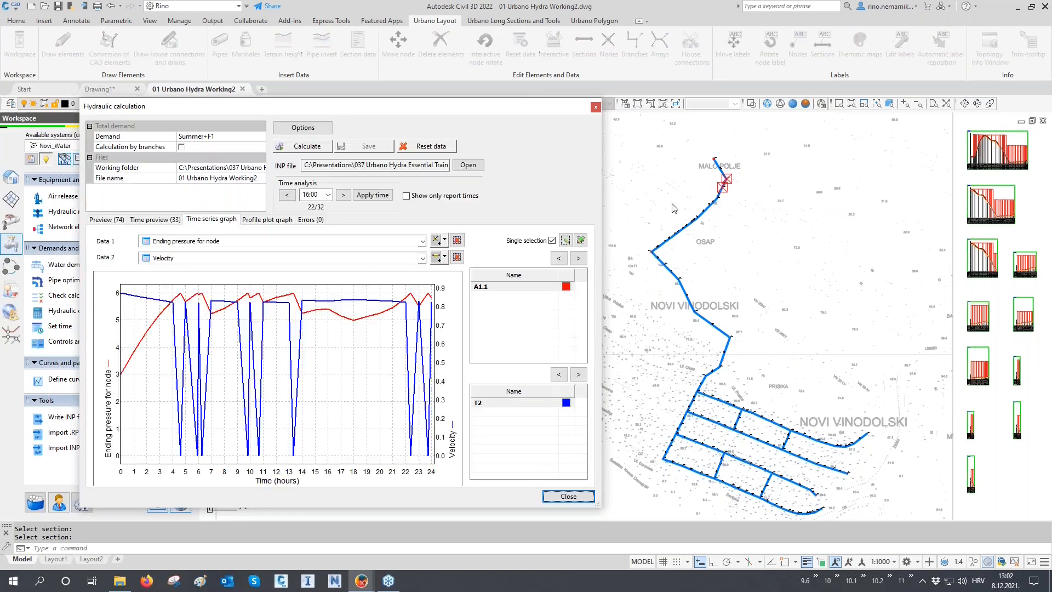
left_click(181, 294)
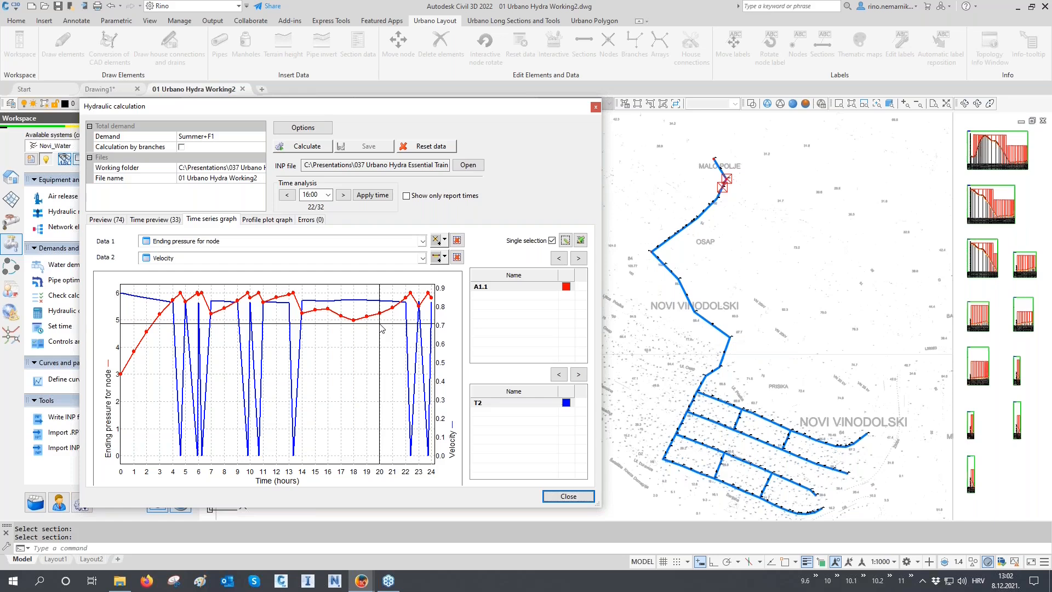
mouse_move(295, 297)
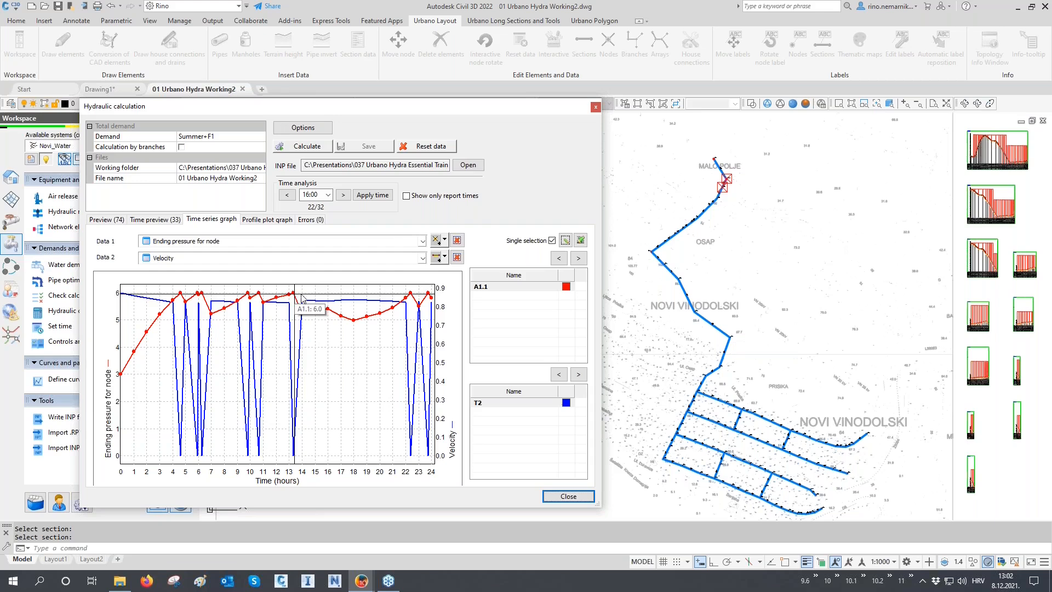
- Leave the hydraulic calculation and check tank A1.1's maximum water level in the network elements data
left_click(568, 495)
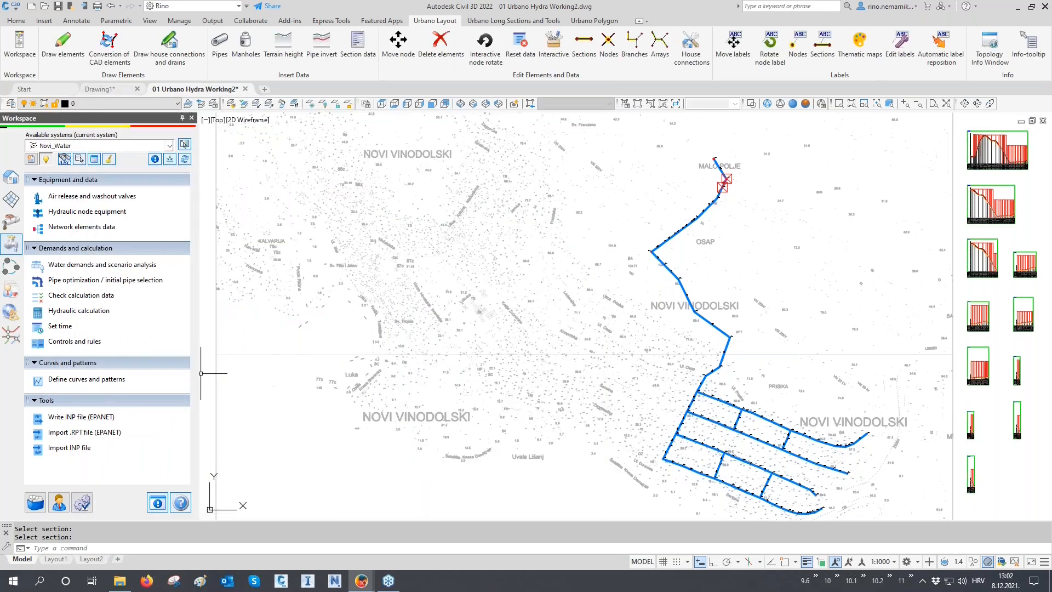
left_click(81, 226)
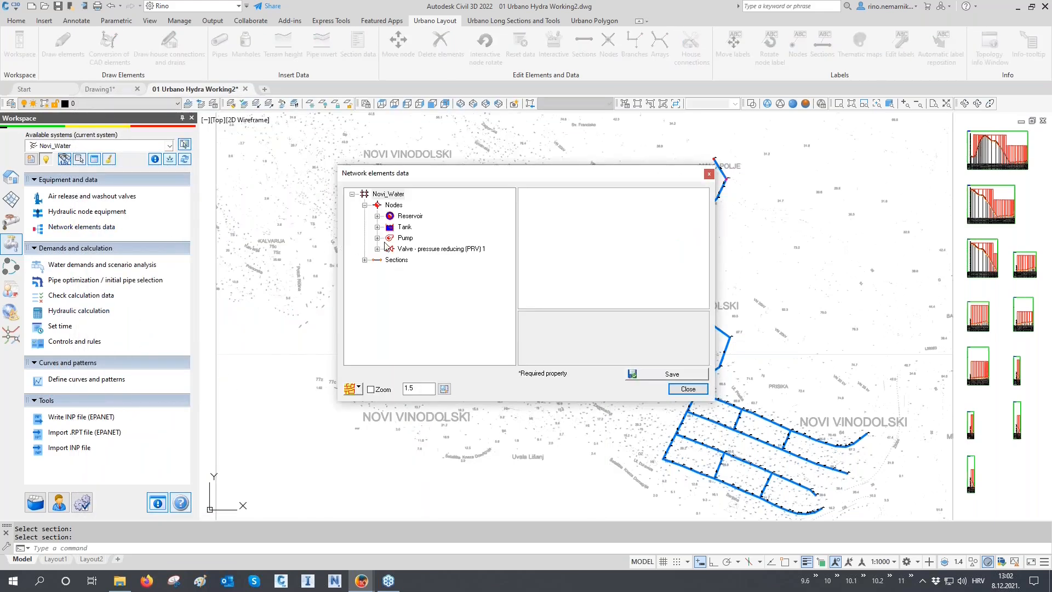
left_click(377, 226)
left_click(415, 237)
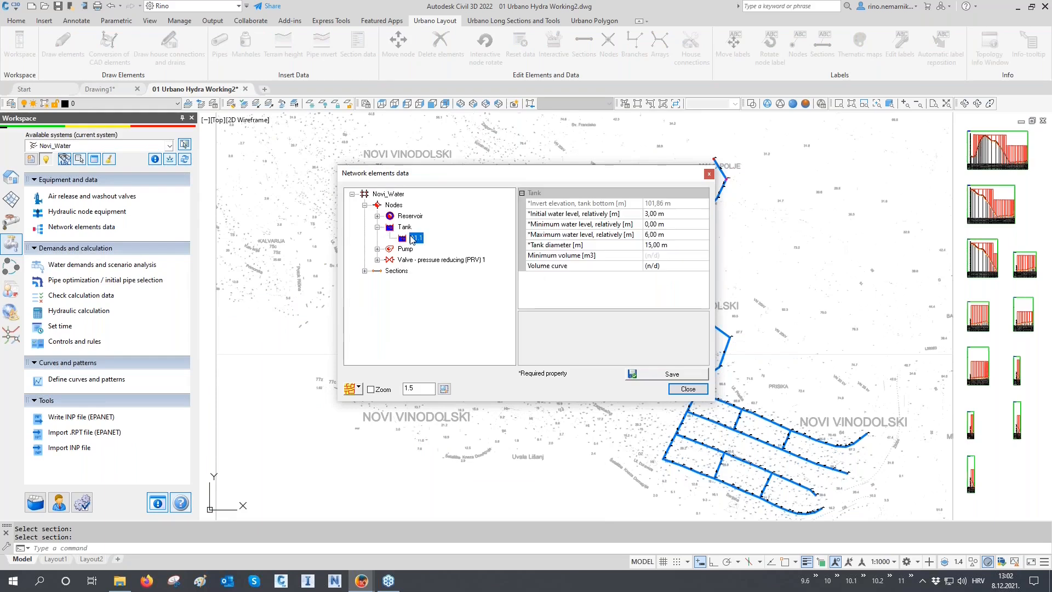
left_click(546, 235)
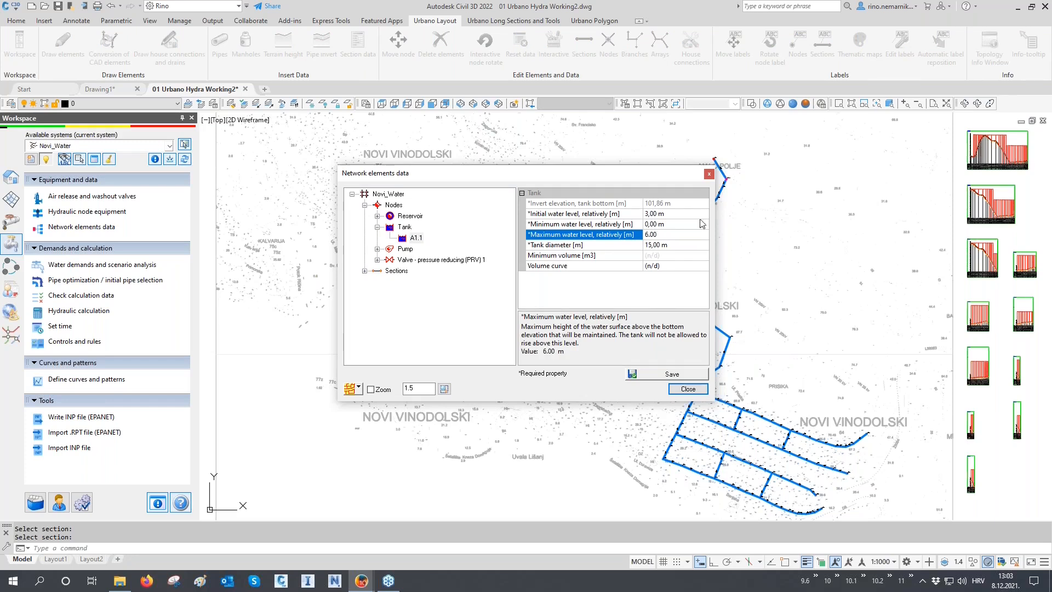
left_click(709, 174)
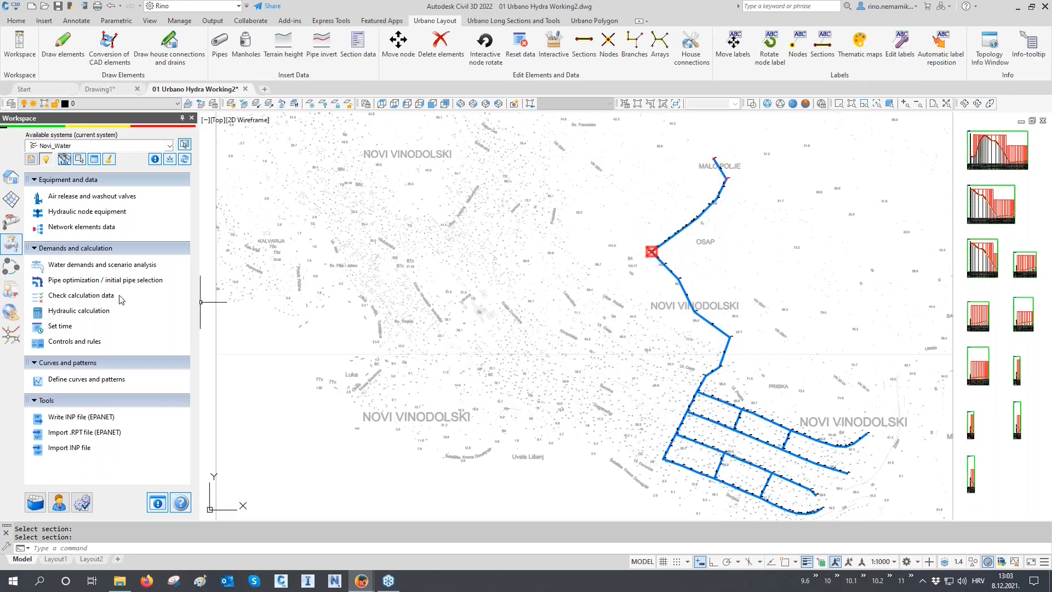
- Add two control rules for the network and name the first one PMP_OFF
left_click(65, 343)
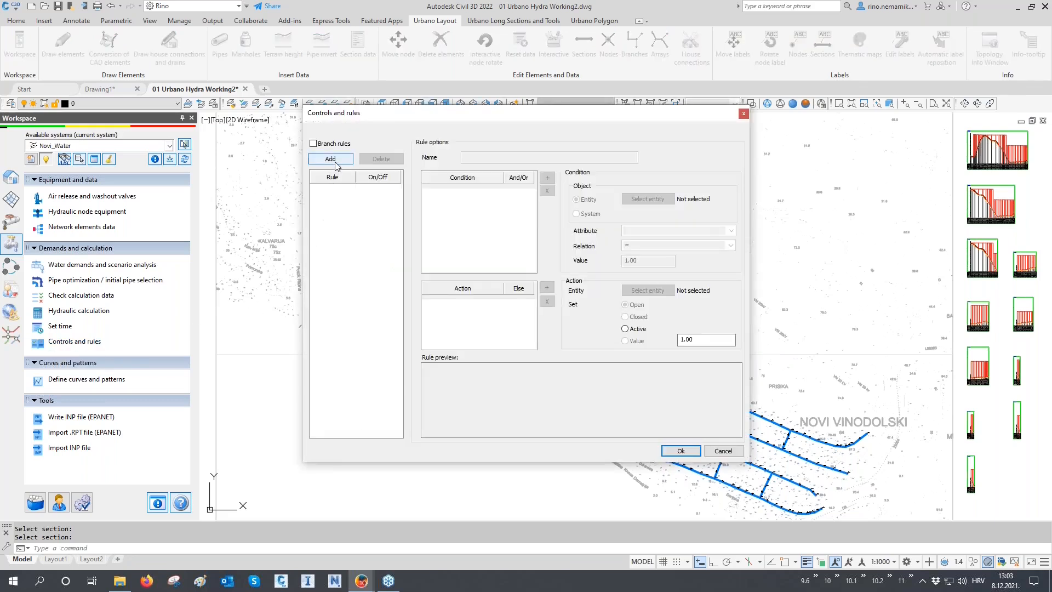
left_click(330, 158)
left_click(330, 158)
left_click(335, 189)
double_click(504, 158)
type("PM")
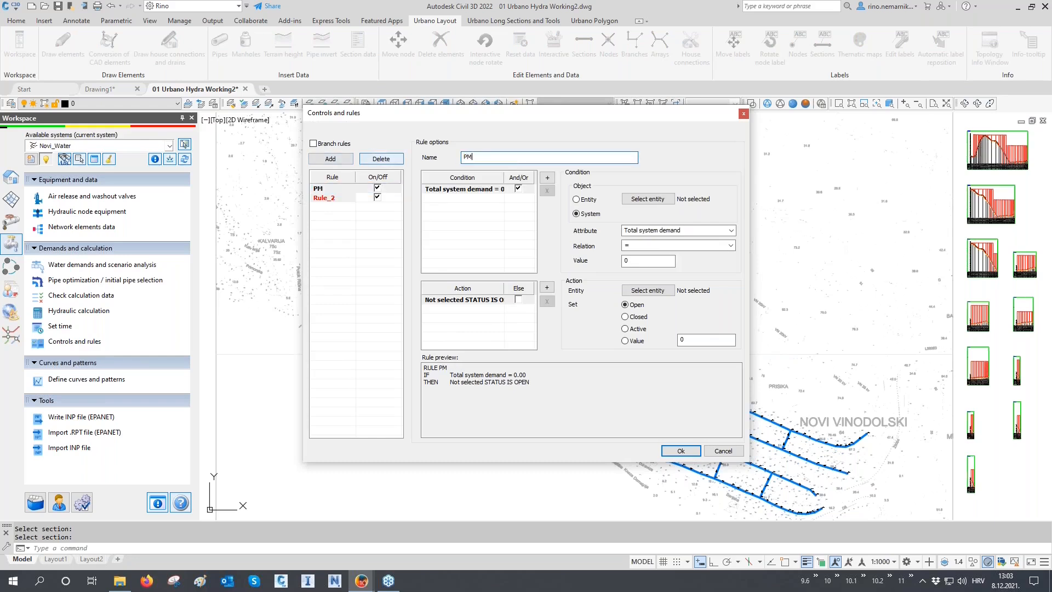
type("P_OFF")
- Set the PMP_OFF rule's condition to tank A1.1 with a level >= 5
left_click(641, 200)
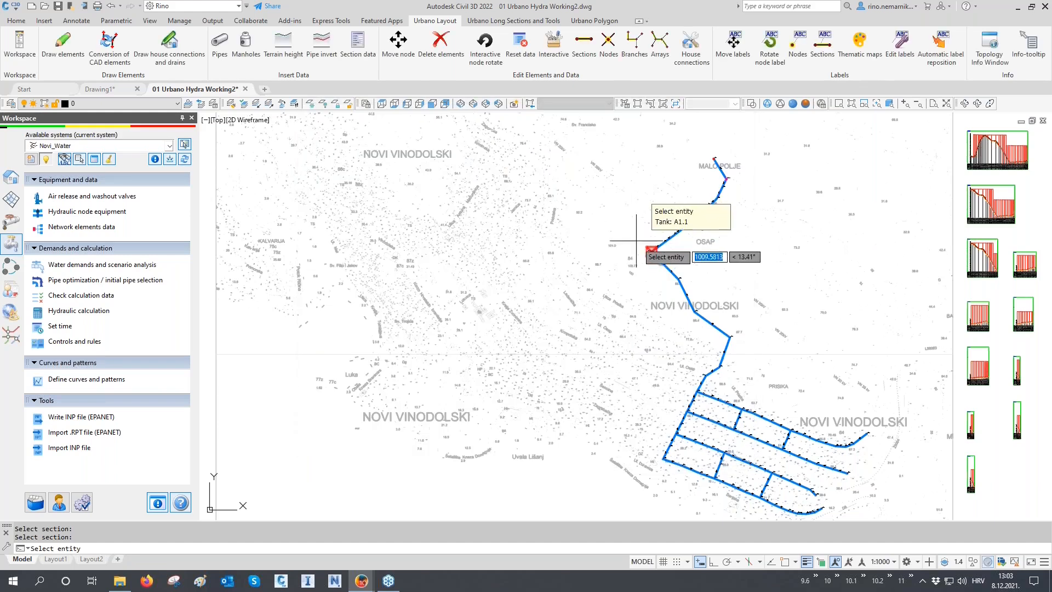
left_click(650, 251)
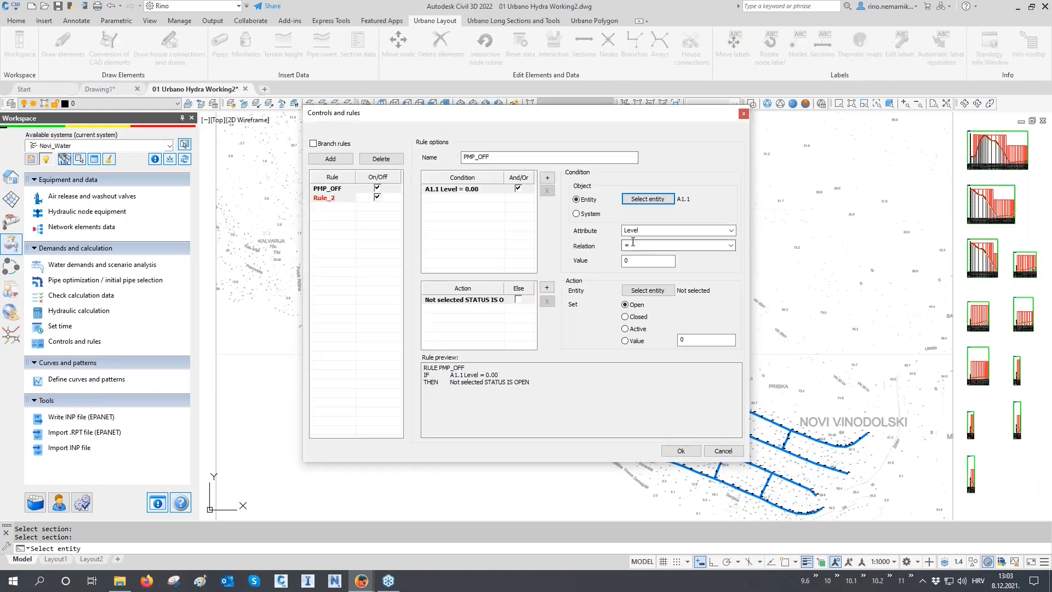
left_click(731, 230)
left_click(731, 232)
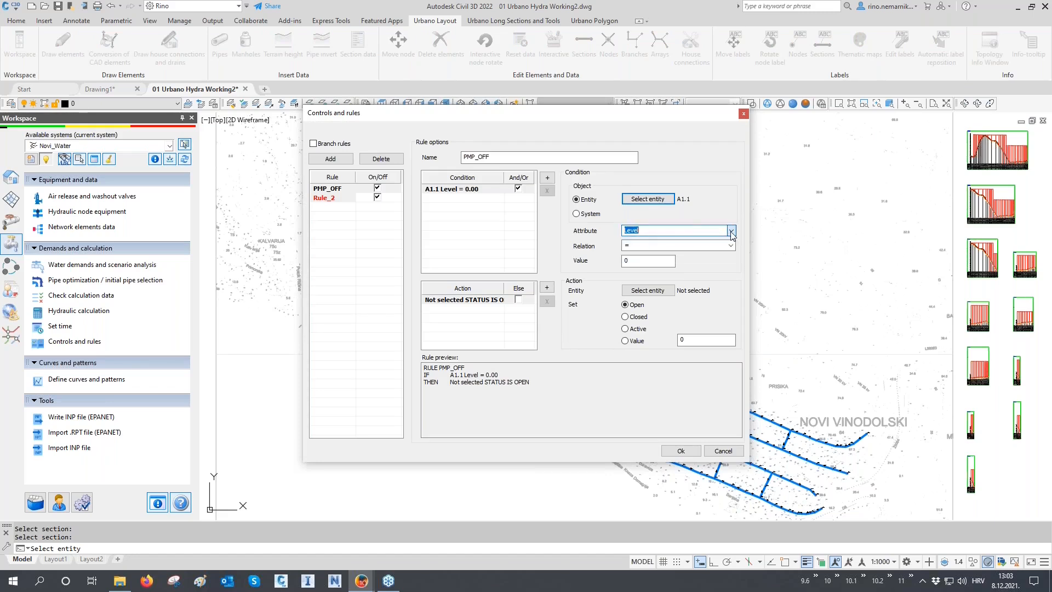
left_click(730, 246)
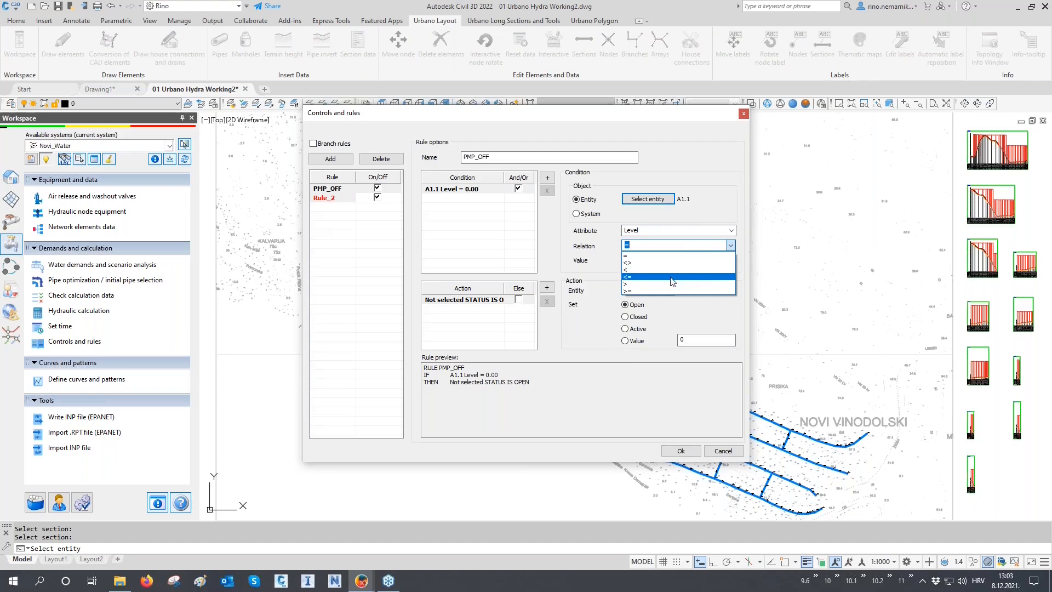
left_click(661, 290)
key("Tab")
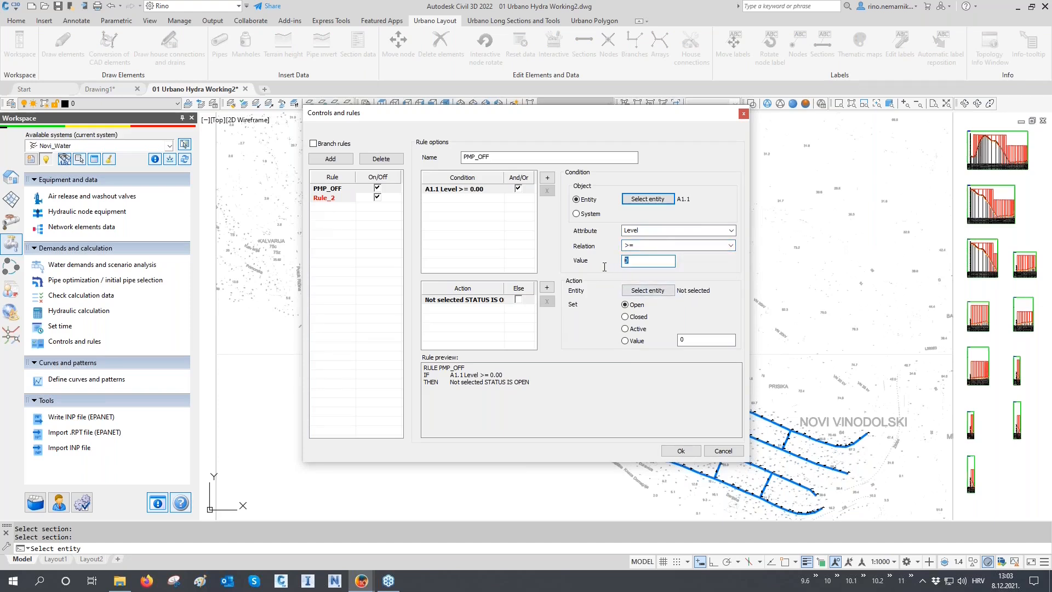
- Set the PMP_OFF rule's action to switch pump T1.2 to Closed and check the rule preview
left_click(647, 290)
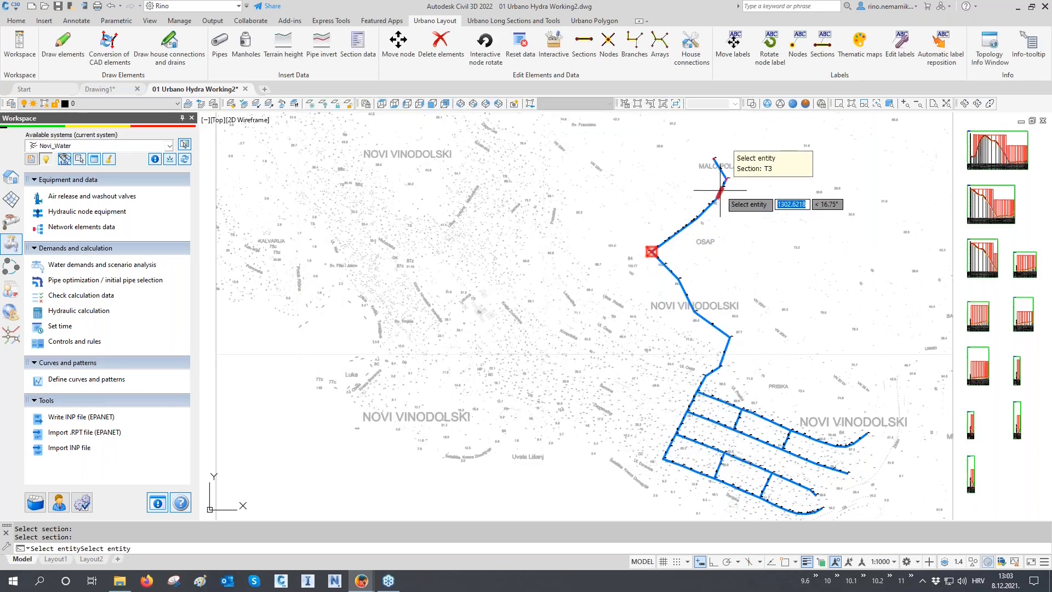
left_click(726, 178)
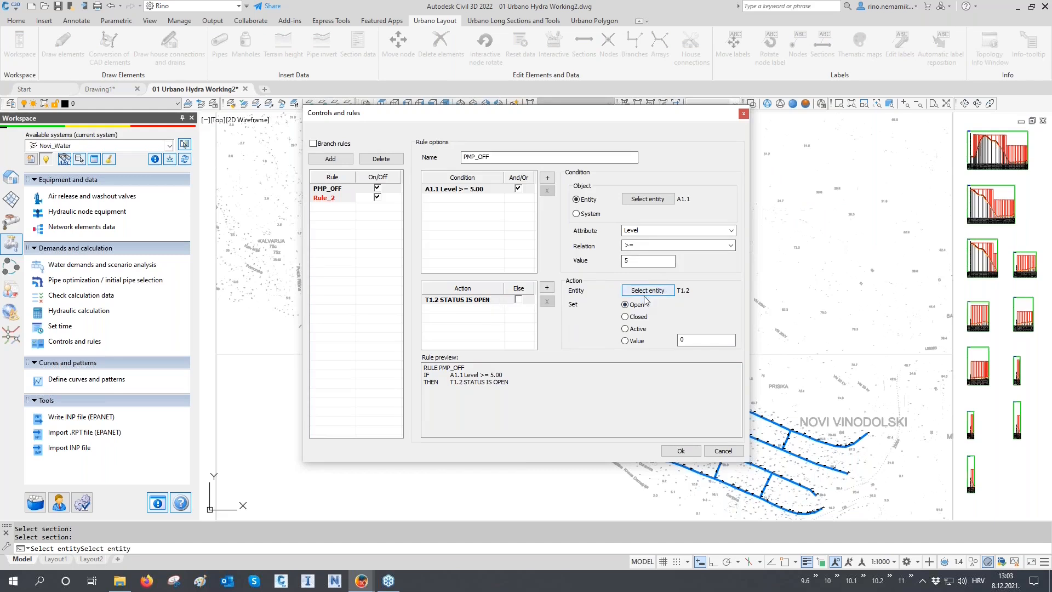
left_click(637, 317)
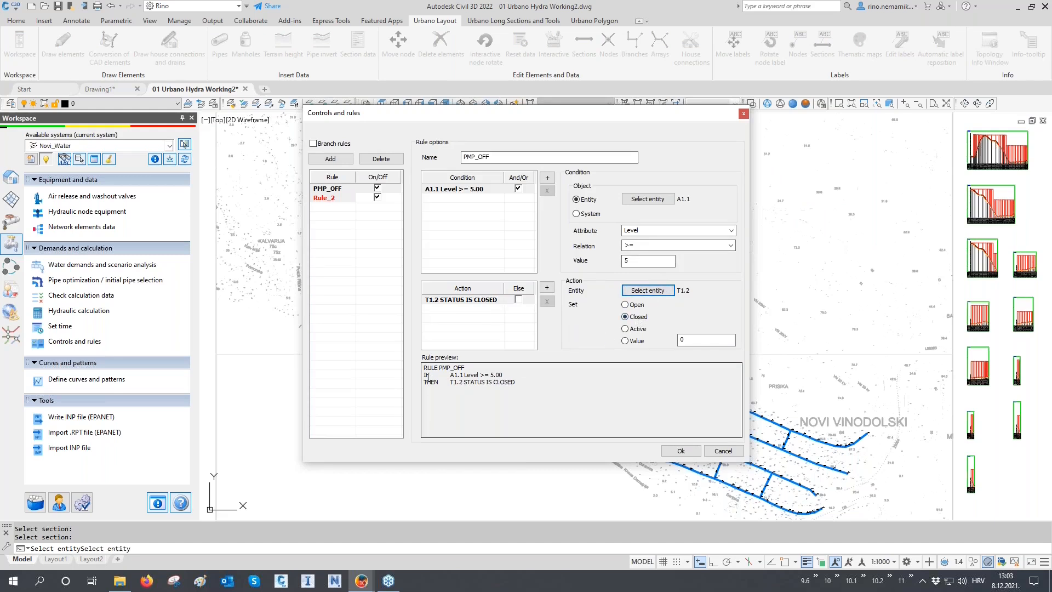
left_click_drag(425, 374, 512, 381)
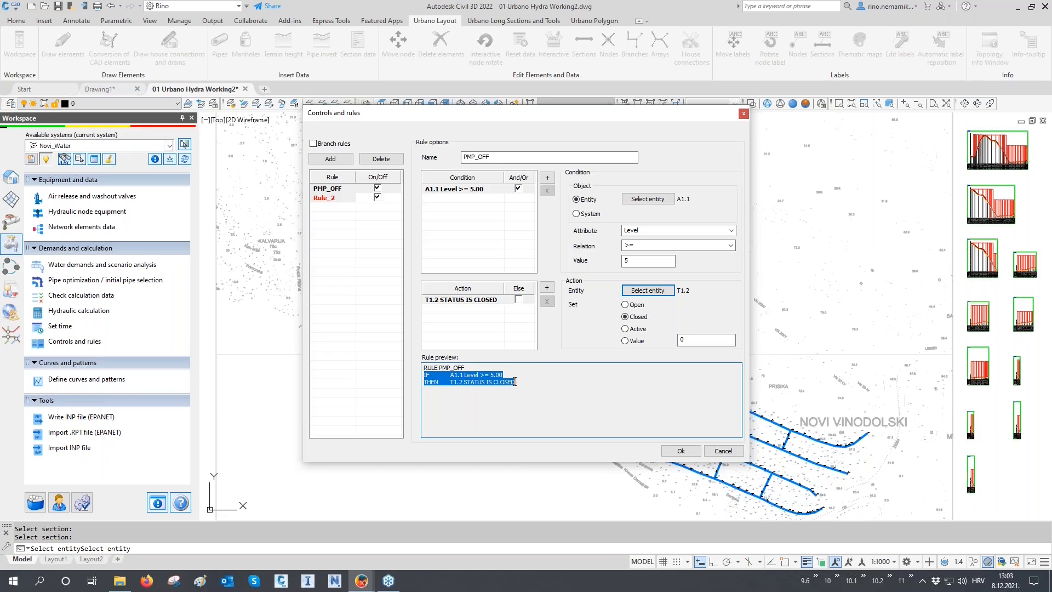
- Rename the second control rule as PMP_ON
left_click(329, 198)
left_click(498, 157)
double_click(497, 156)
type("P")
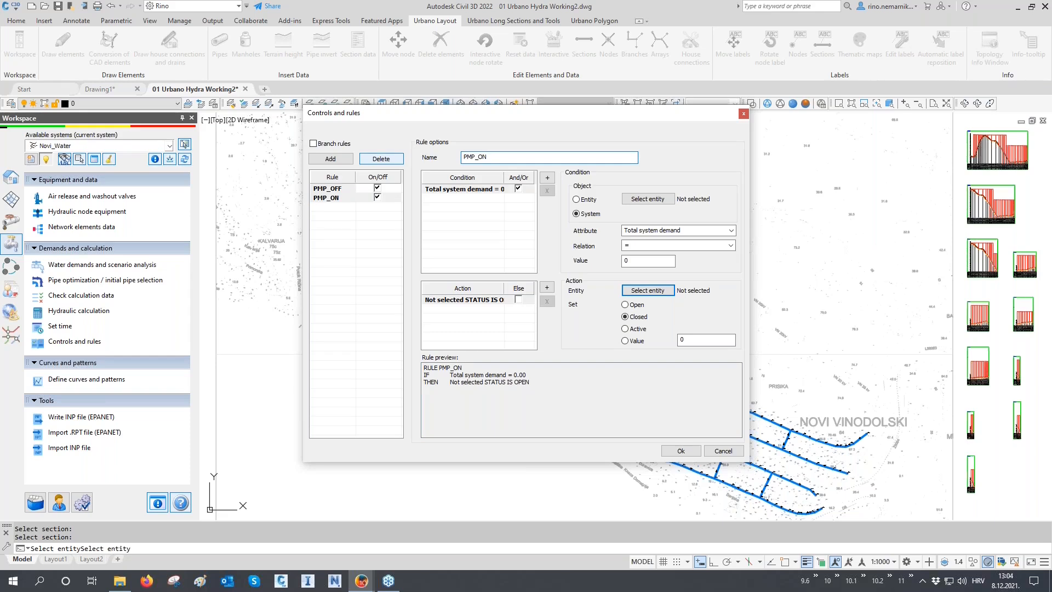
- Set the PMP_ON rule's condition to tank A1.1 with a level <= 1
left_click(639, 200)
left_click(652, 253)
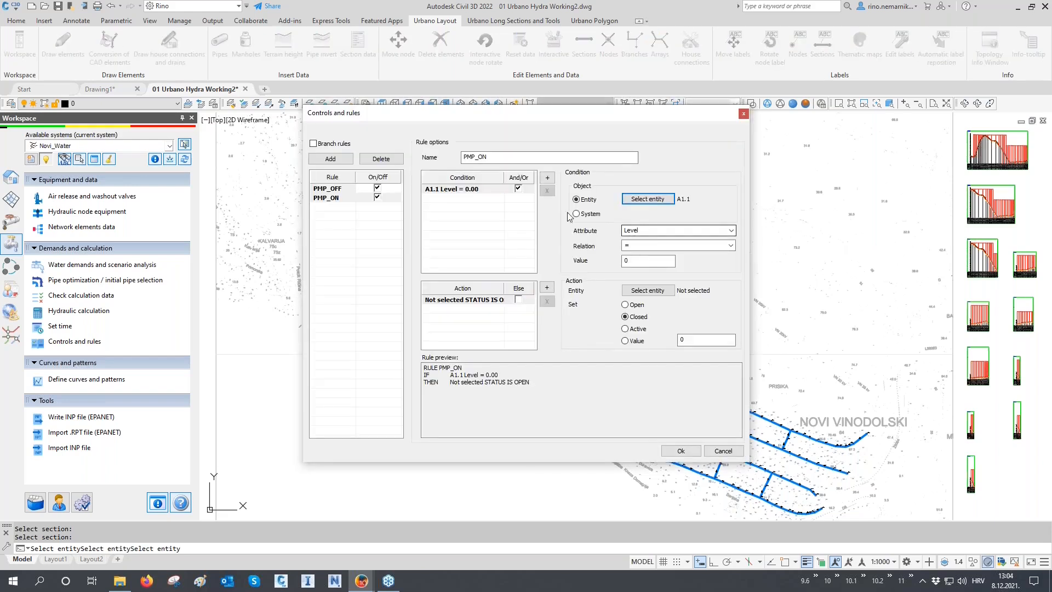
left_click(731, 246)
left_click(643, 272)
key("Tab")
type("1")
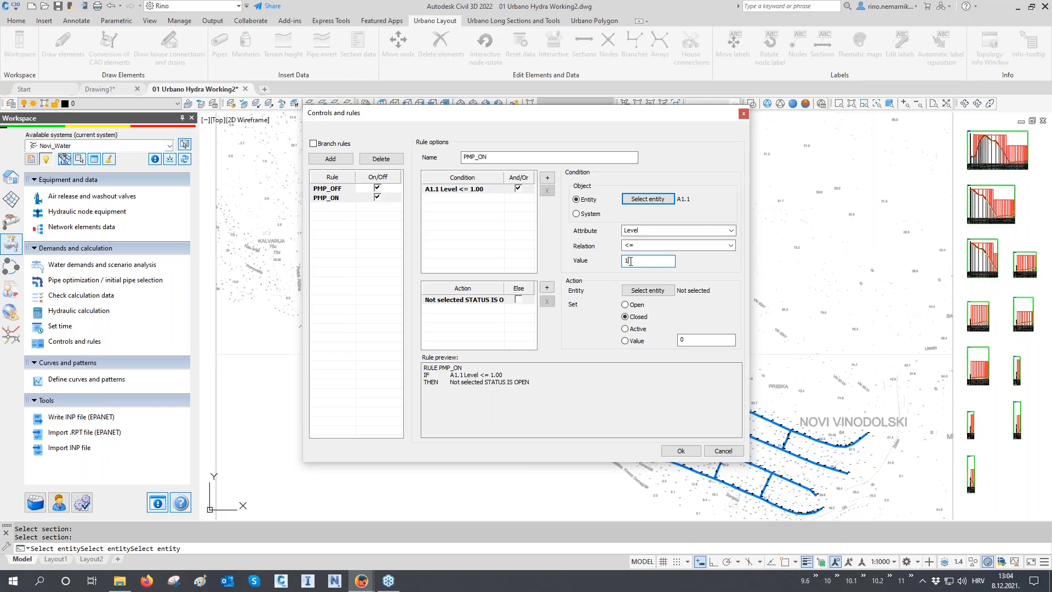
- Assign pump T1.2 with status Open as the PMP_ON rule's action, check the preview and accept both rules
left_click(641, 289)
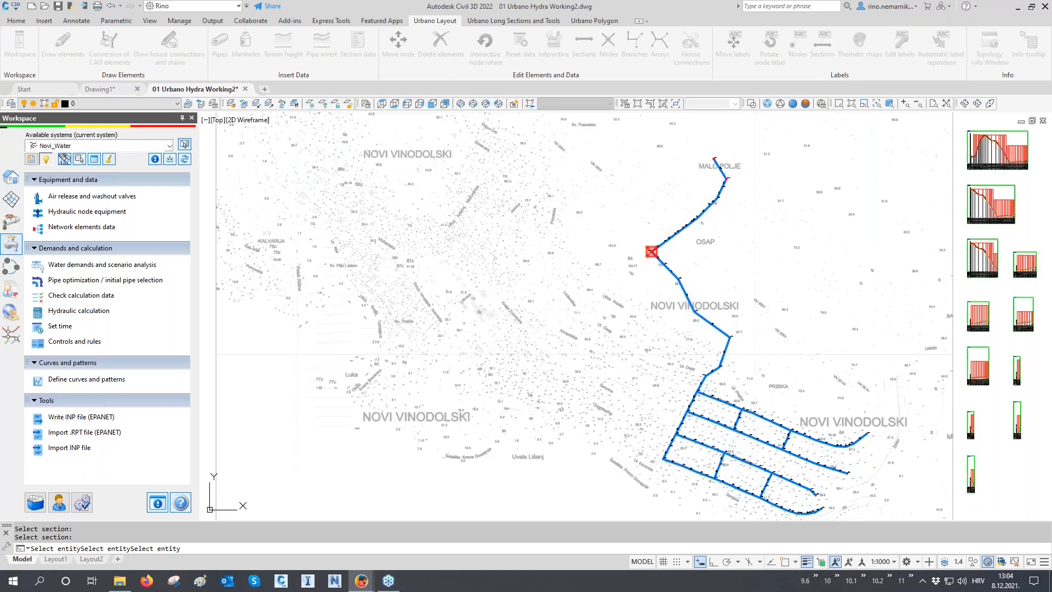
scroll(721, 182, "up", 5)
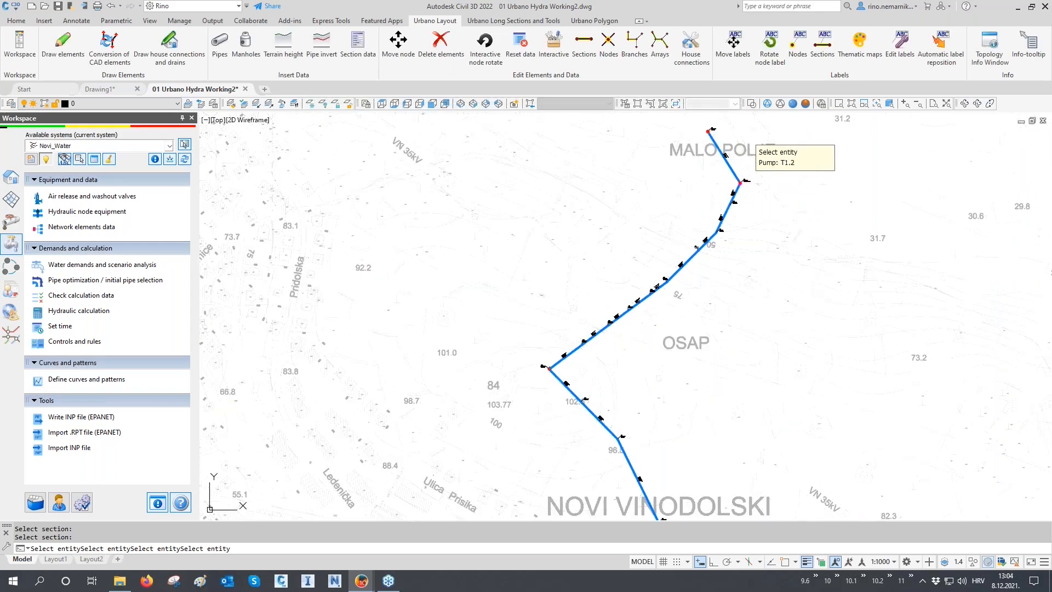
left_click(736, 170)
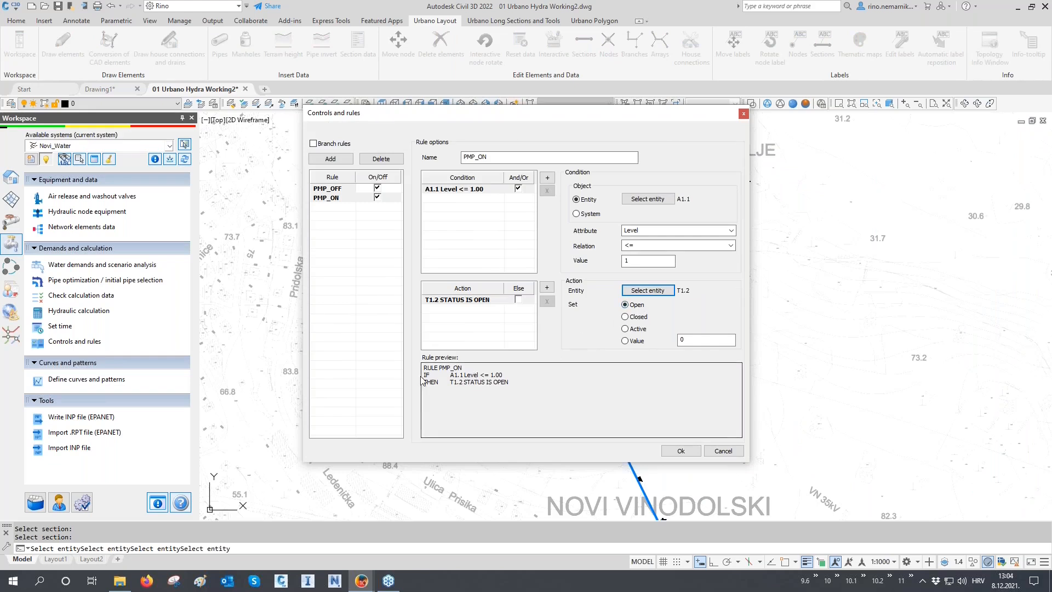
left_click_drag(424, 375, 512, 382)
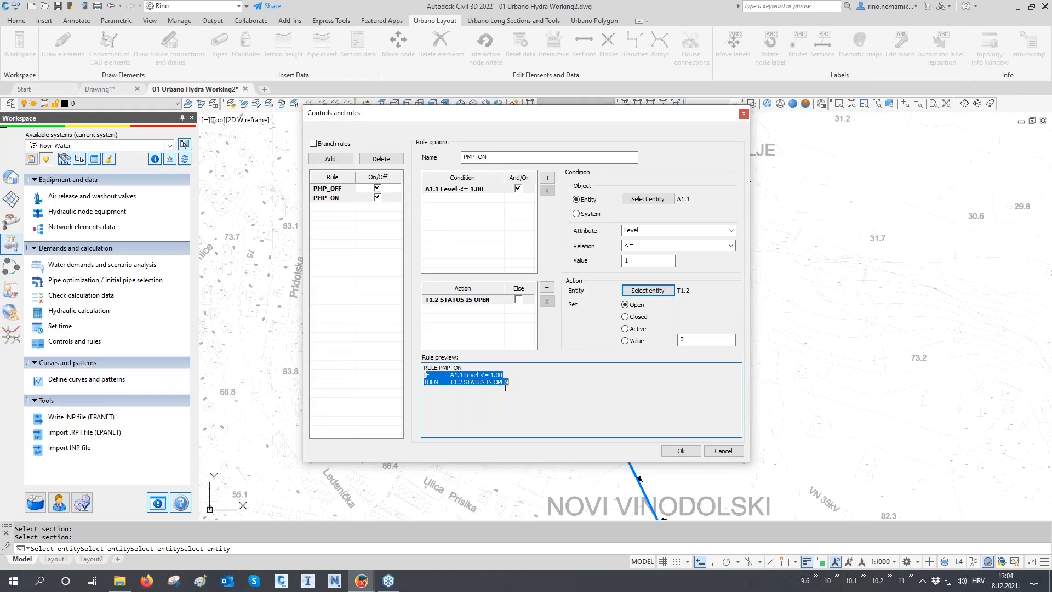
left_click(681, 450)
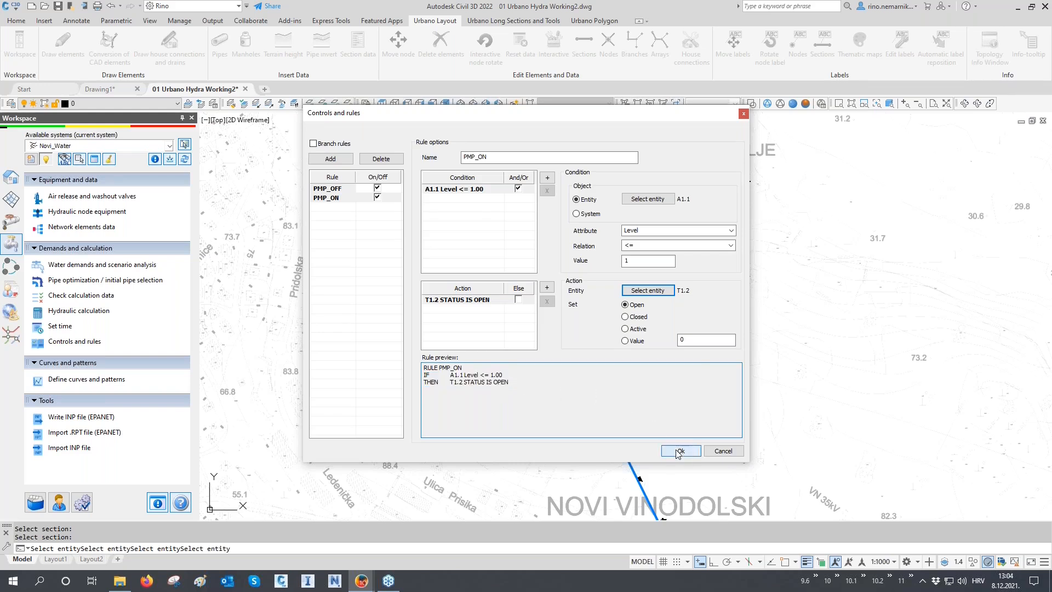
- Rerun the hydraulic calculation for the Summer+F1 demand and save its results
scroll(551, 301, "up", 2)
mouse_move(551, 300)
middle_mouse_down()
mouse_move(376, 277)
mouse_move(779, 277)
middle_mouse_up()
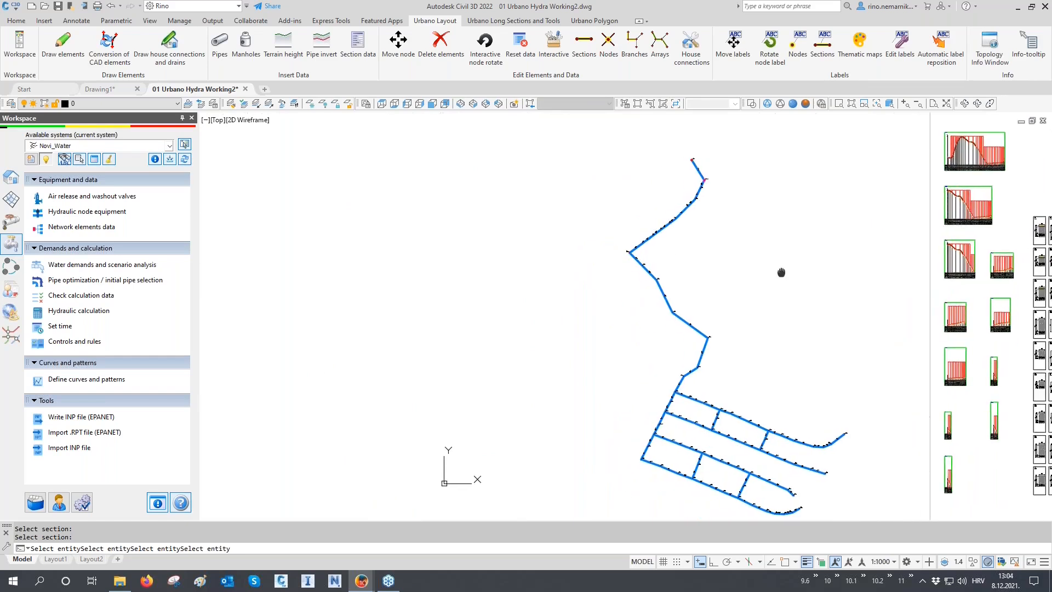
left_click(100, 312)
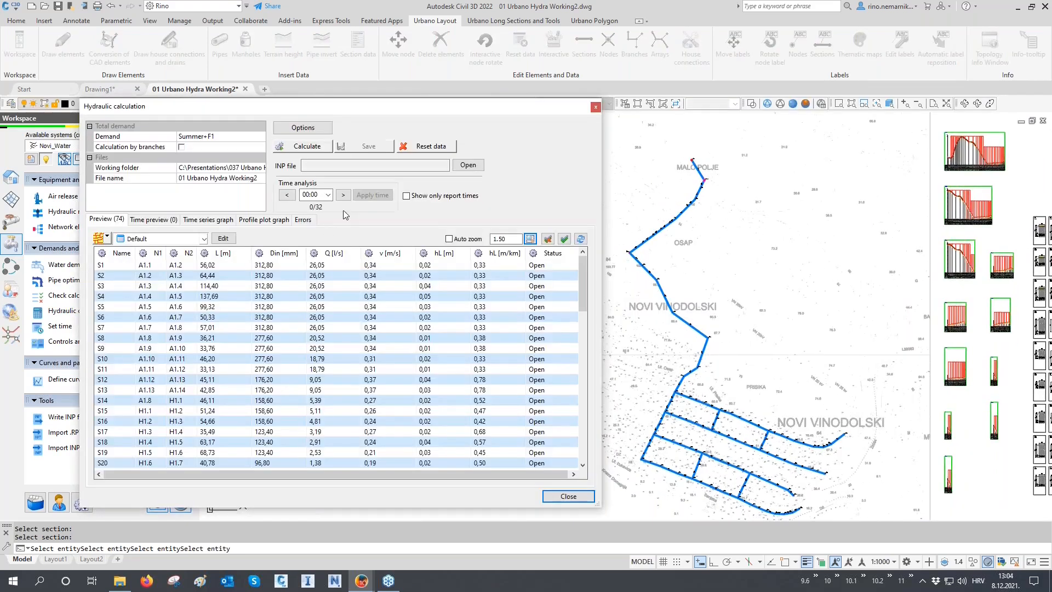
left_click(314, 148)
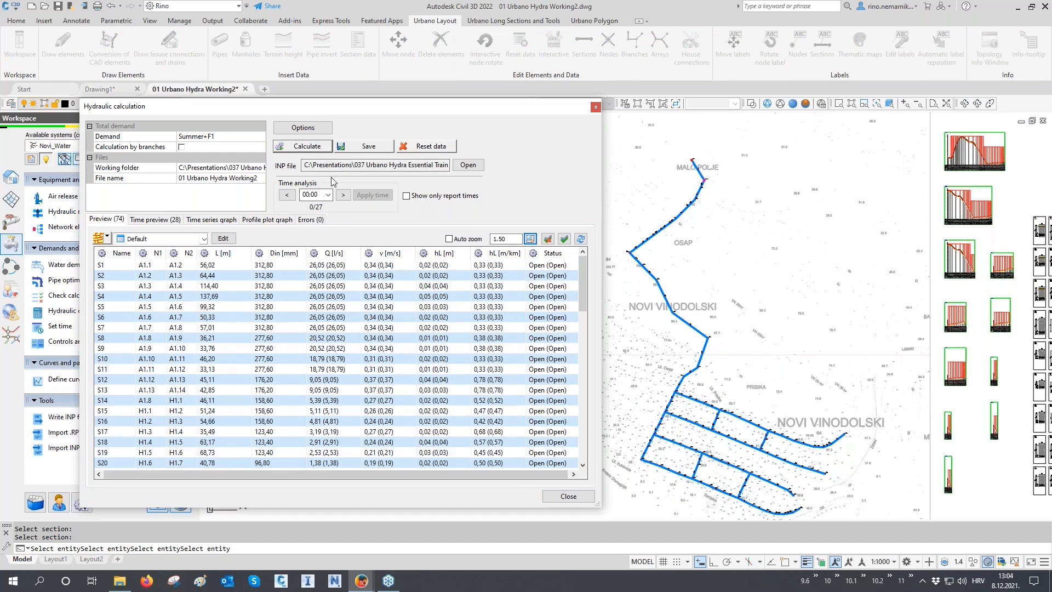
left_click(357, 148)
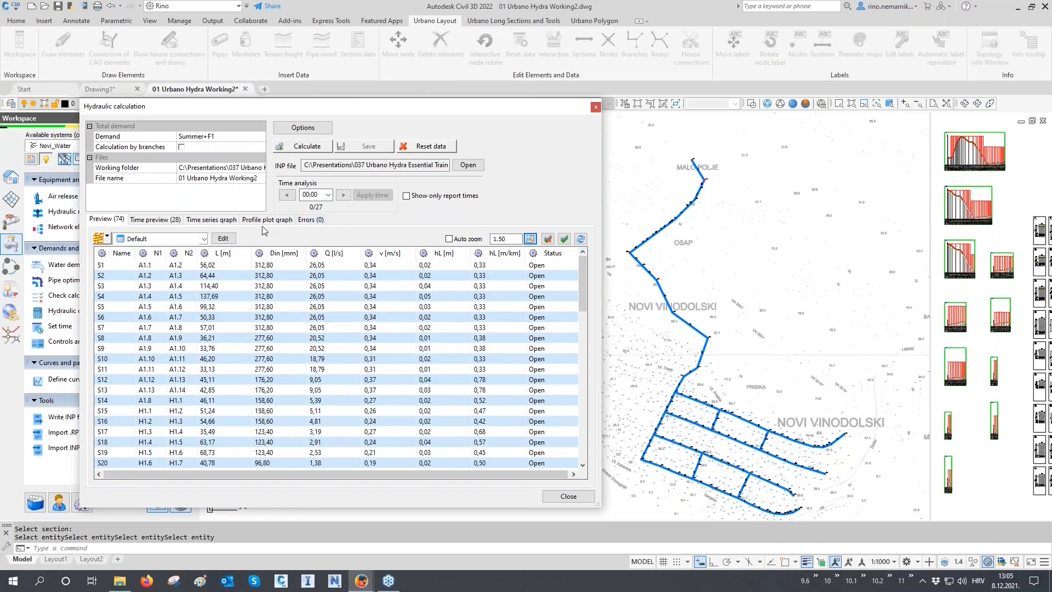
- Show the time series graph of ending pressure and examine the low and high points of node A1.1's curve
left_click(232, 220)
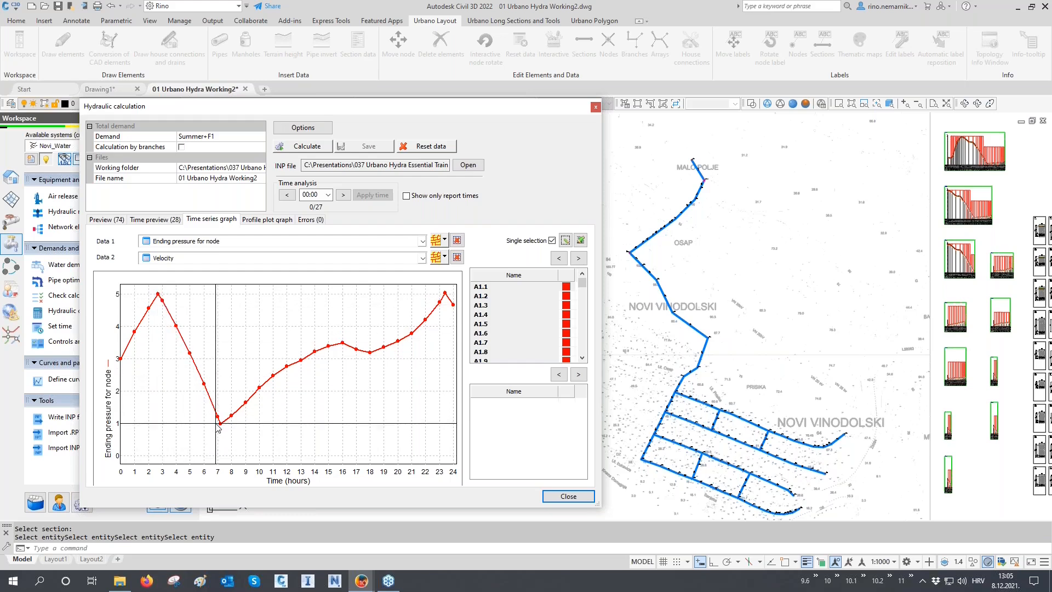
mouse_move(219, 424)
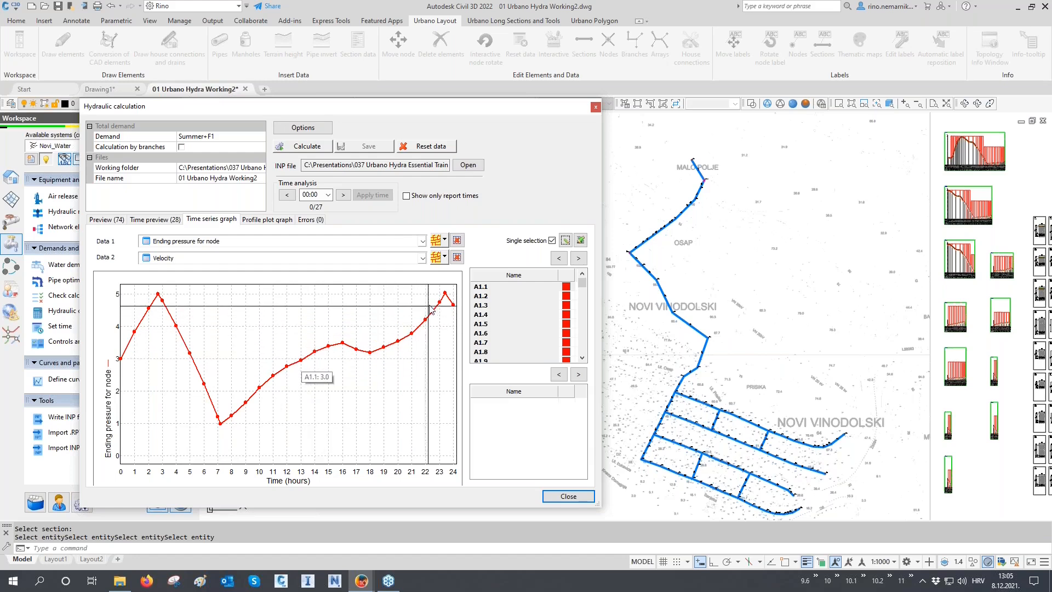
mouse_move(445, 294)
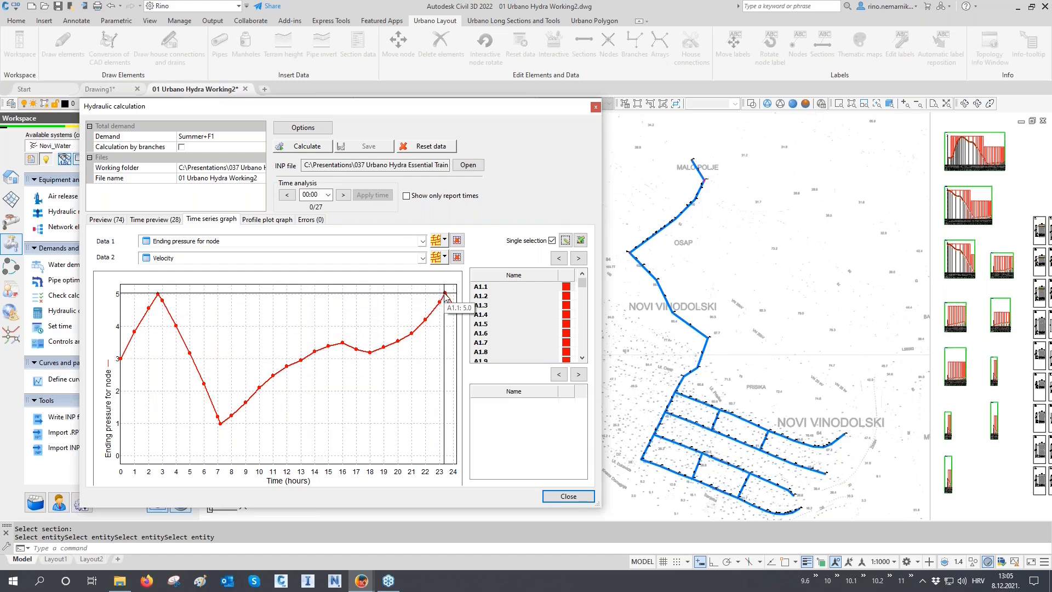
- Limit the velocity data of the time series graph to section T2 beside the pump
left_click(445, 257)
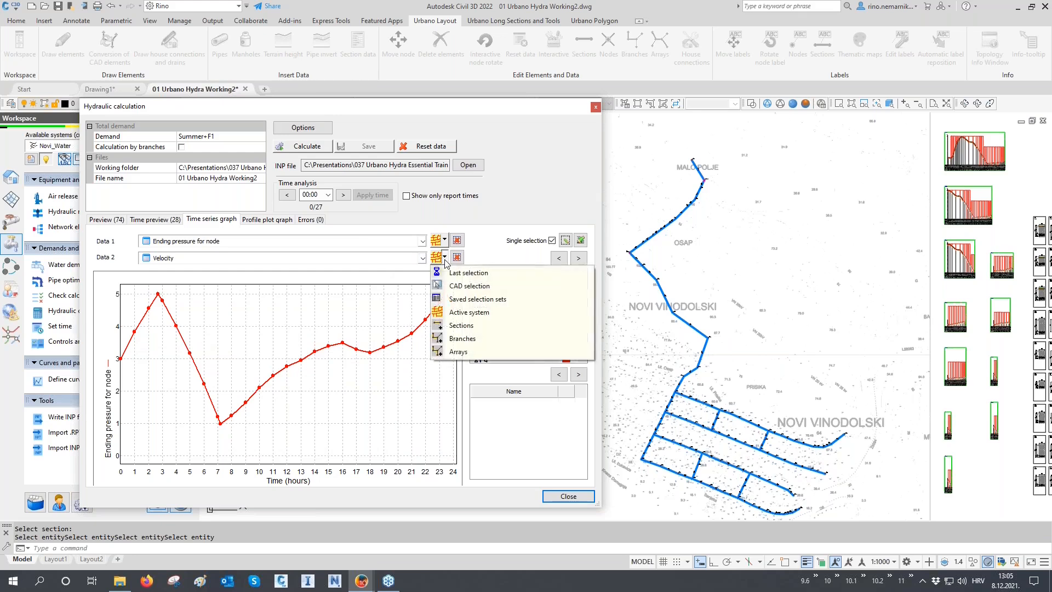
left_click(469, 325)
left_click(703, 182)
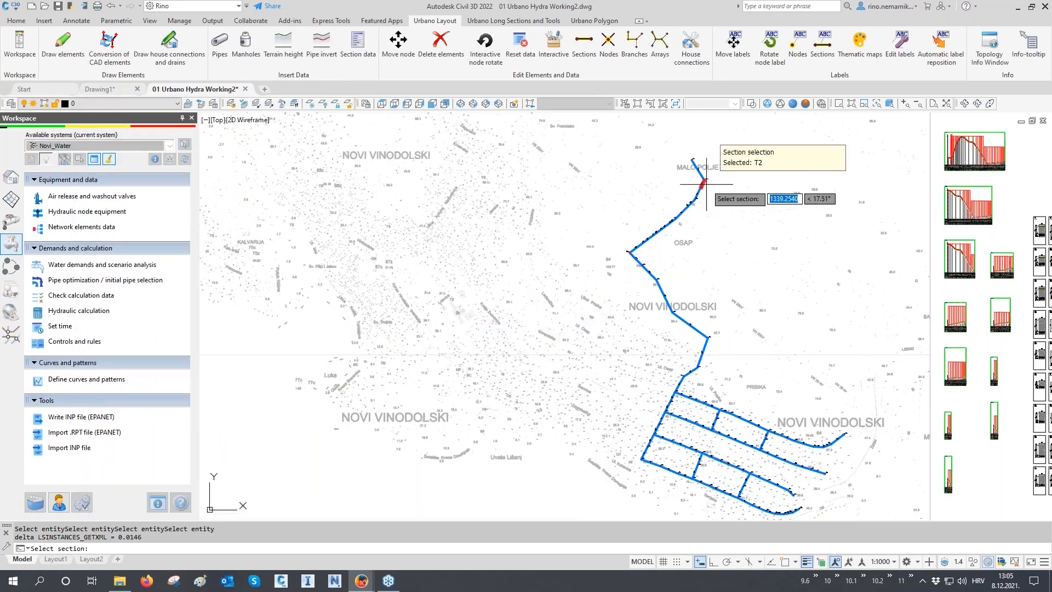
key("Return")
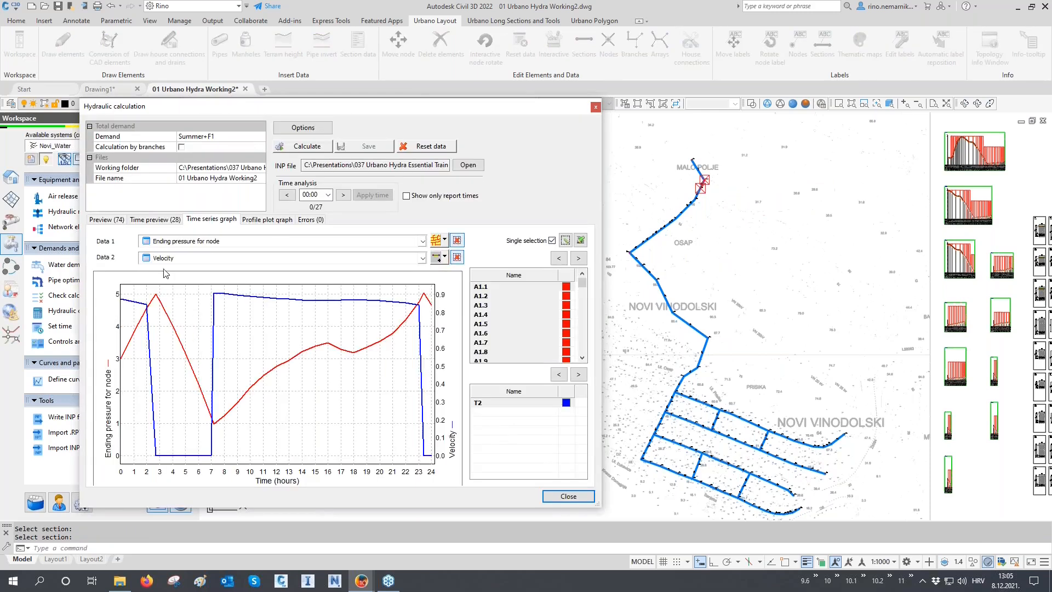
- Insert the pressure and velocity time series graph into the drawing beside the pump
left_click(566, 240)
left_click(565, 240)
left_click(714, 200)
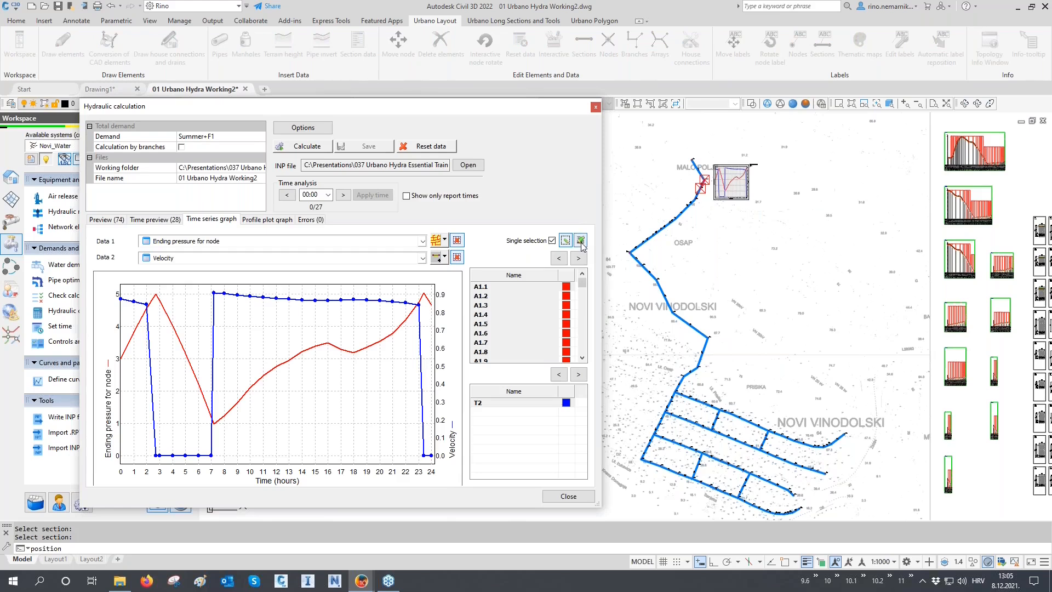
- Limit the ending pressure data to node A1.1 and insert the separate pressure and velocity graphs into the drawing below the first graph
left_click(580, 241)
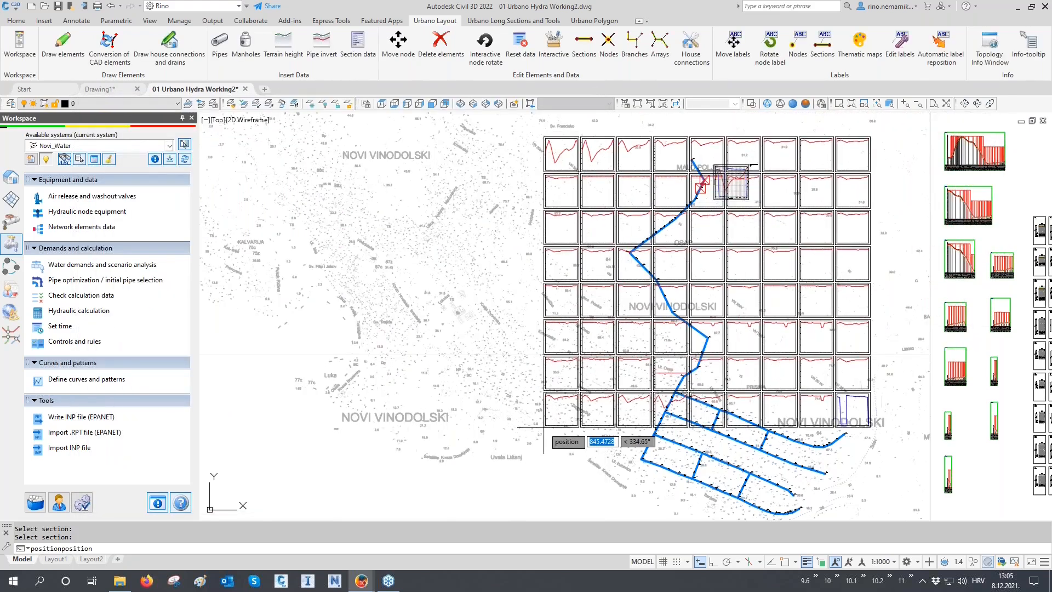
key("Escape")
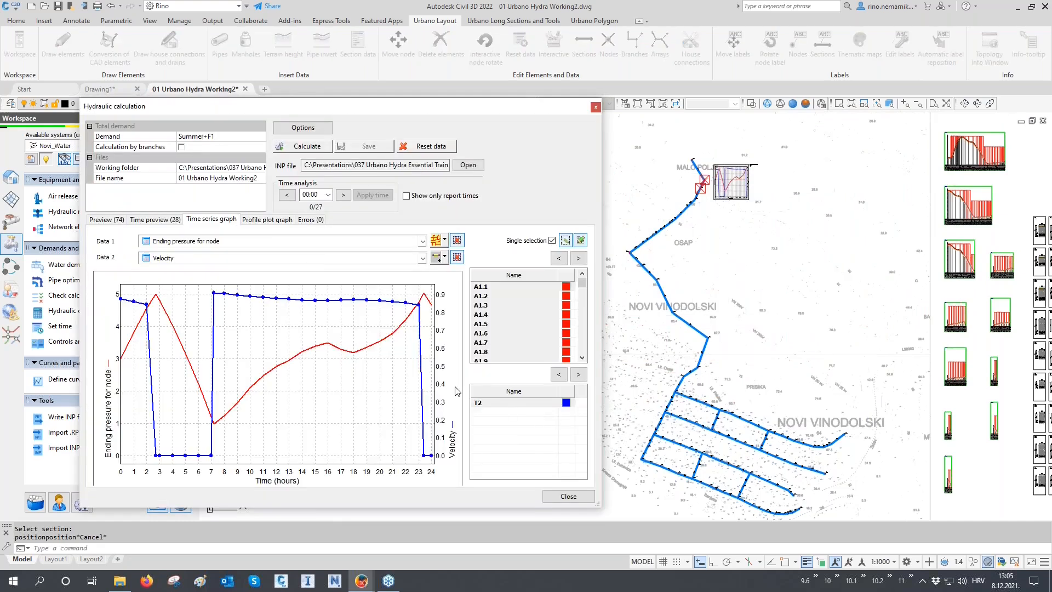
left_click(445, 240)
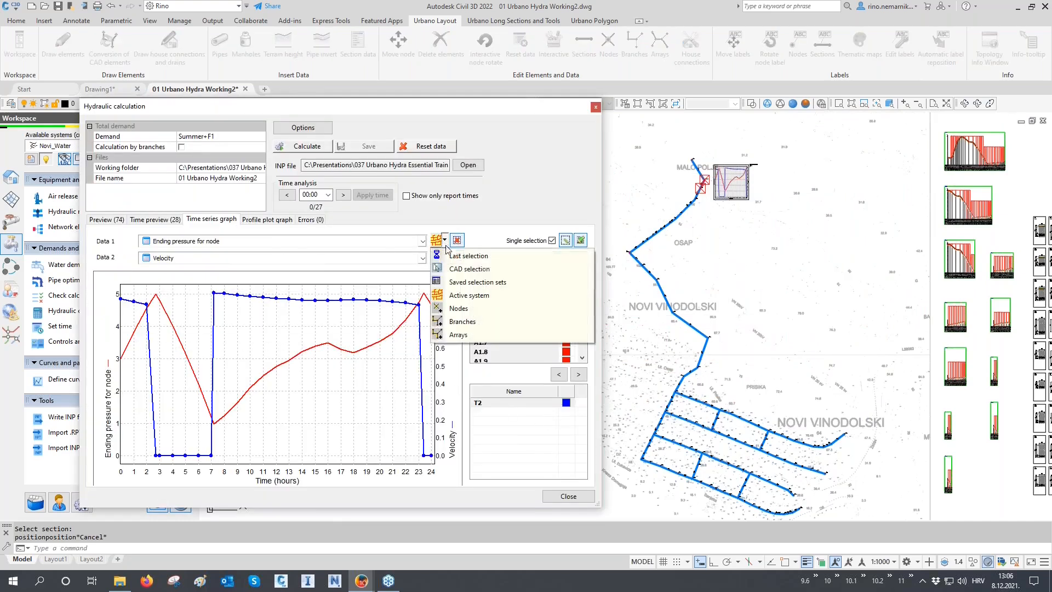
left_click(460, 309)
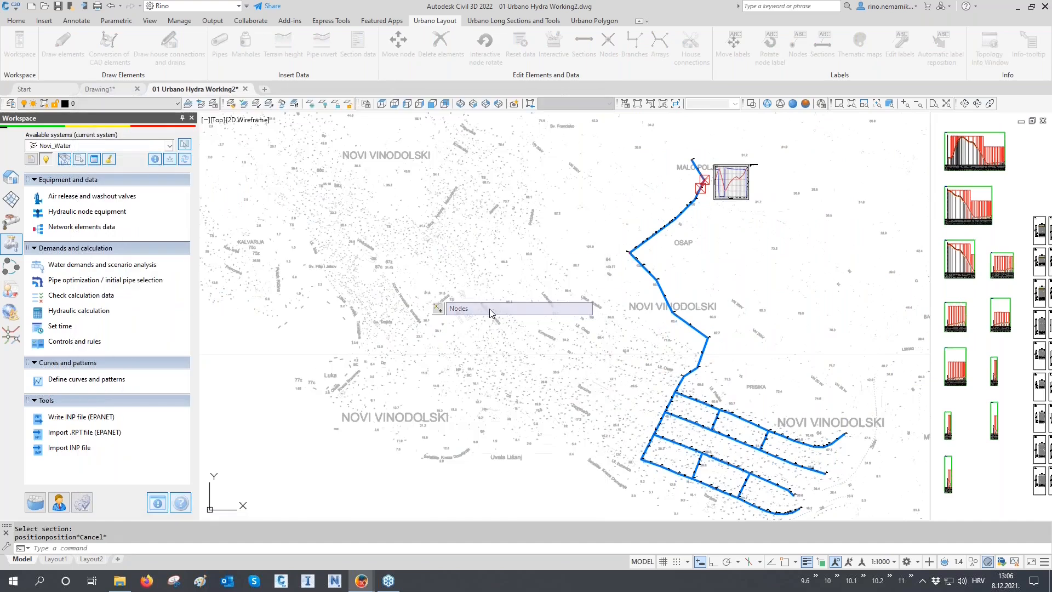
left_click(619, 255)
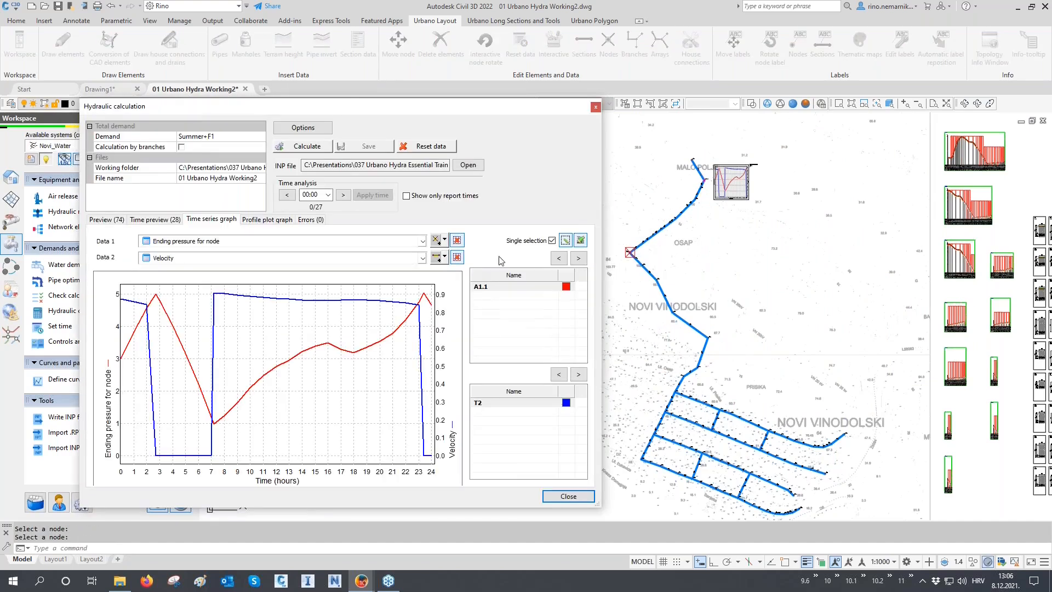
left_click(580, 240)
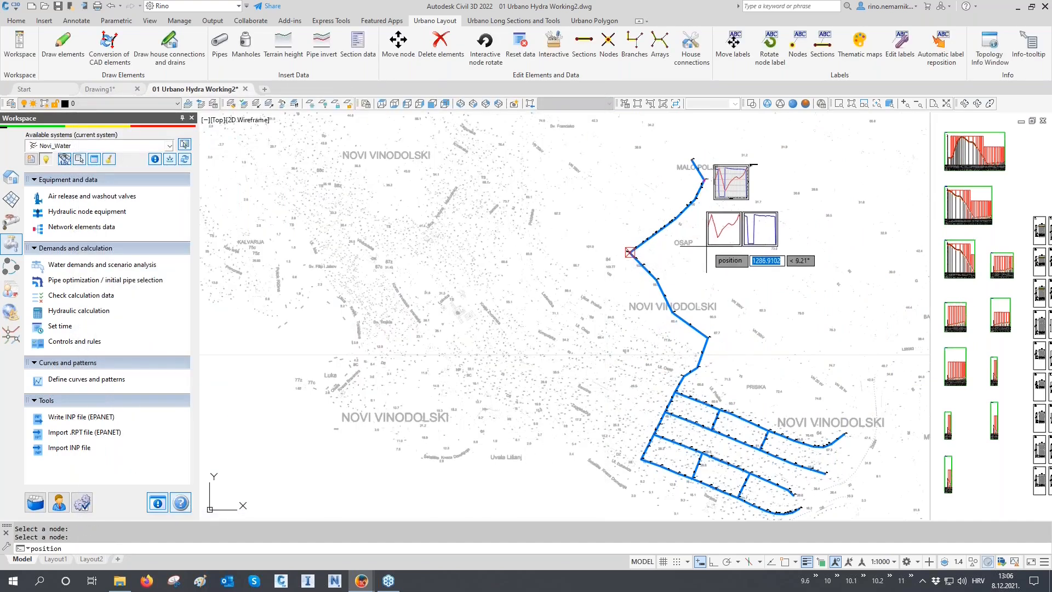
left_click(712, 240)
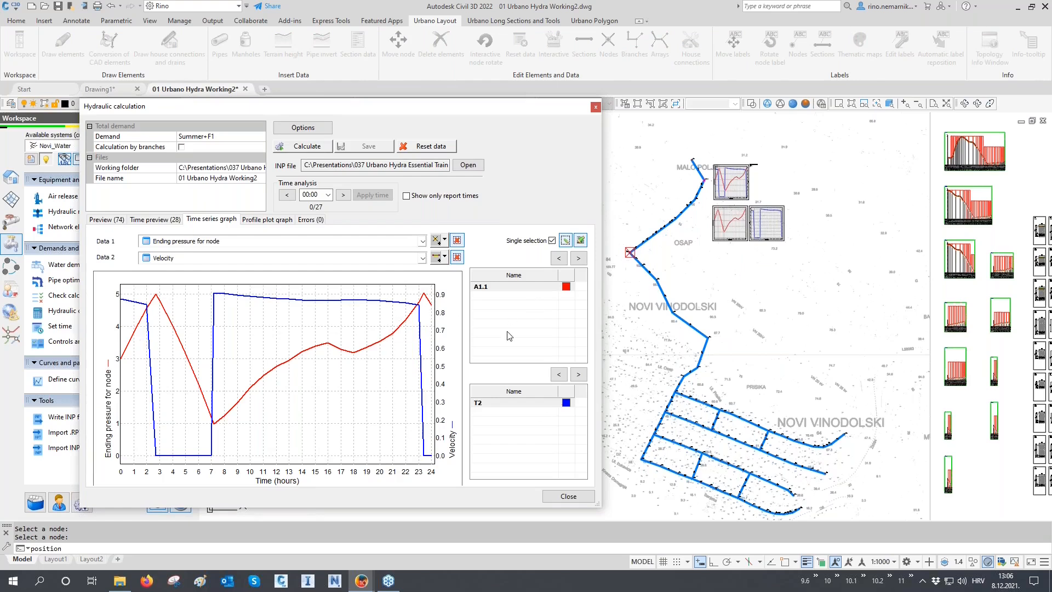
- Limit the ending pressure data to the end nodes H1.12, H2.10, H3.9 and H4.12 of the four street branches
left_click(435, 240)
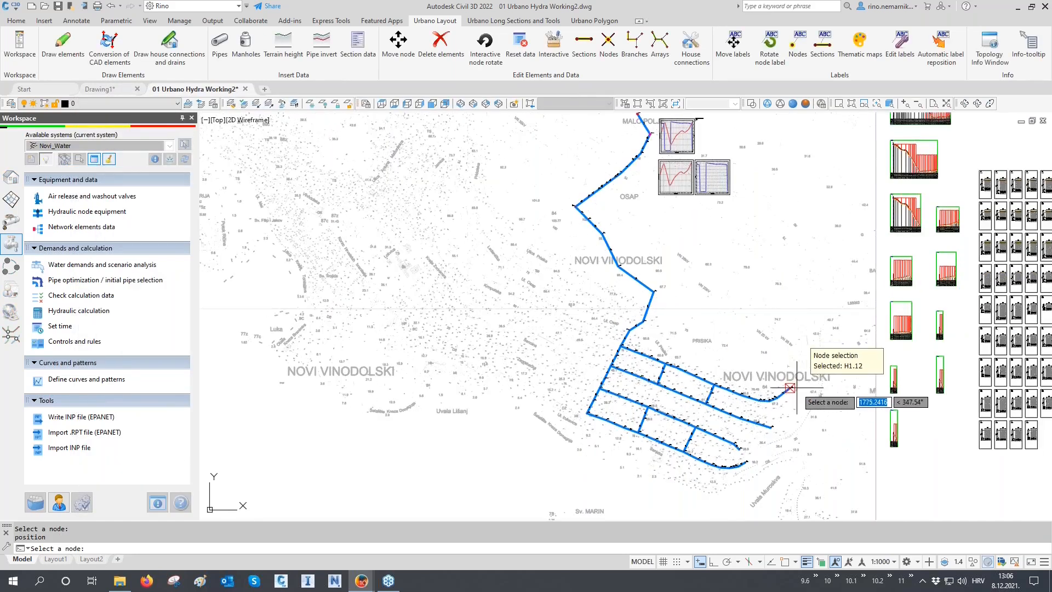
left_click(791, 388)
left_click(745, 461)
key("Return")
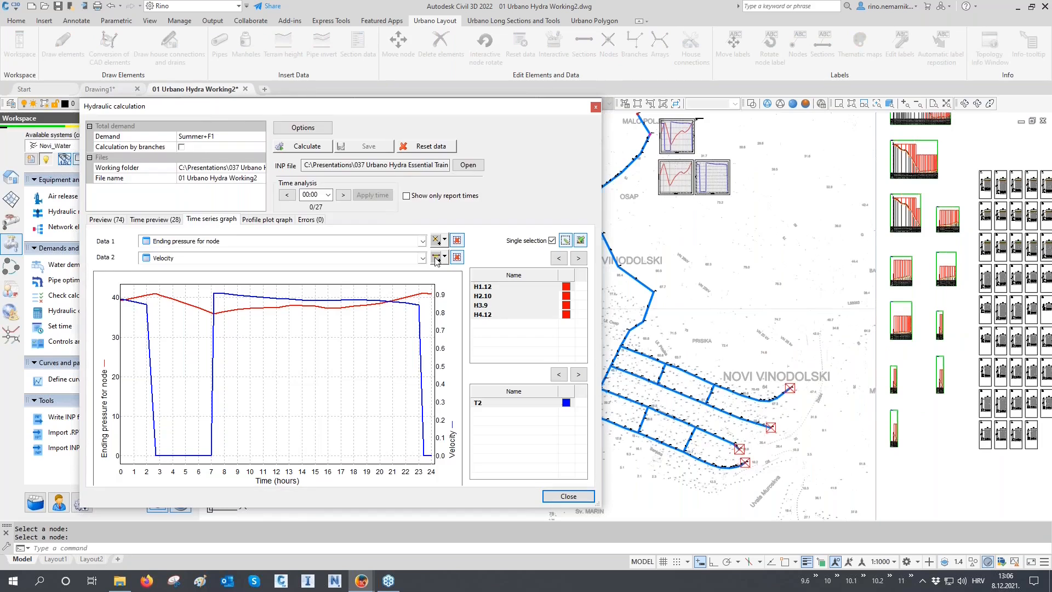
- Limit the velocity data to sections S19, S31, S41 and S50 across the middle of the four branches
left_click(436, 258)
left_click(697, 378)
left_click(678, 446)
key("Return")
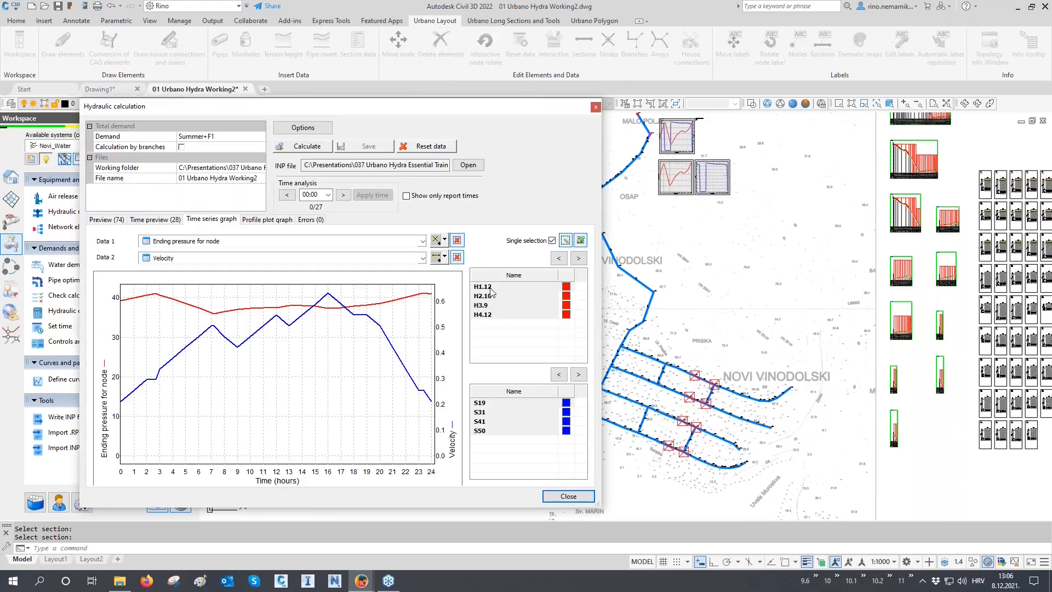
- Examine the pressure and velocity curves of the listed nodes and sections one by one, and turn off single selection to compare them together
left_click(491, 288)
left_click(491, 296)
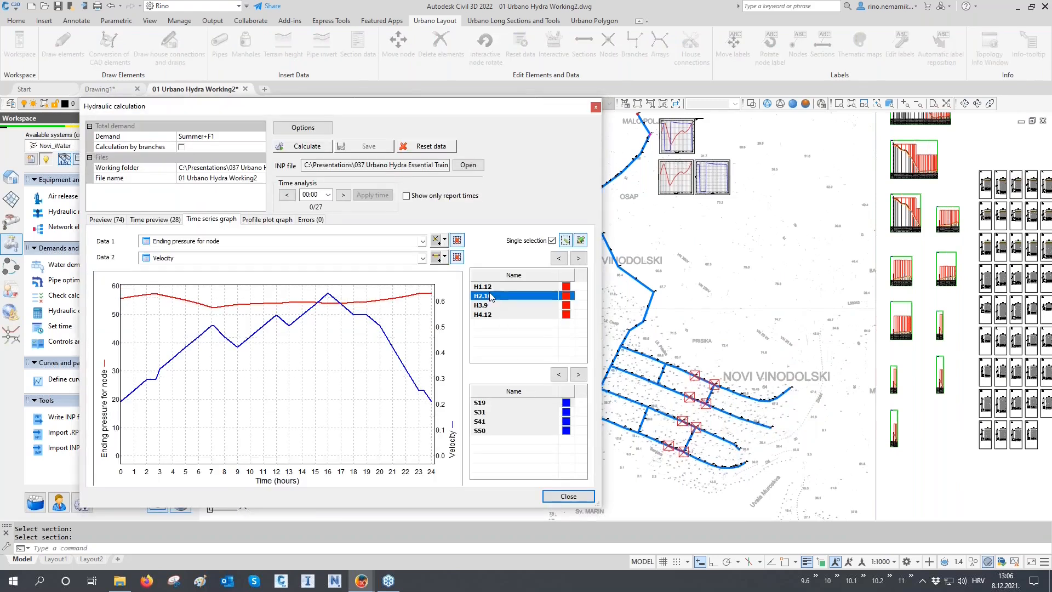
left_click(490, 306)
left_click(490, 315)
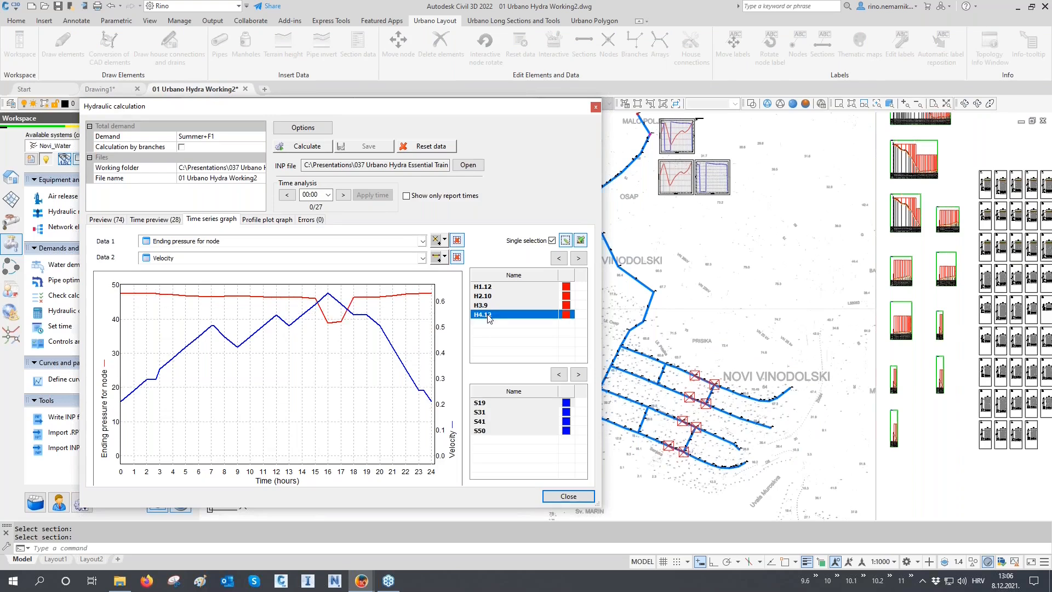
left_click(487, 404)
left_click(487, 413)
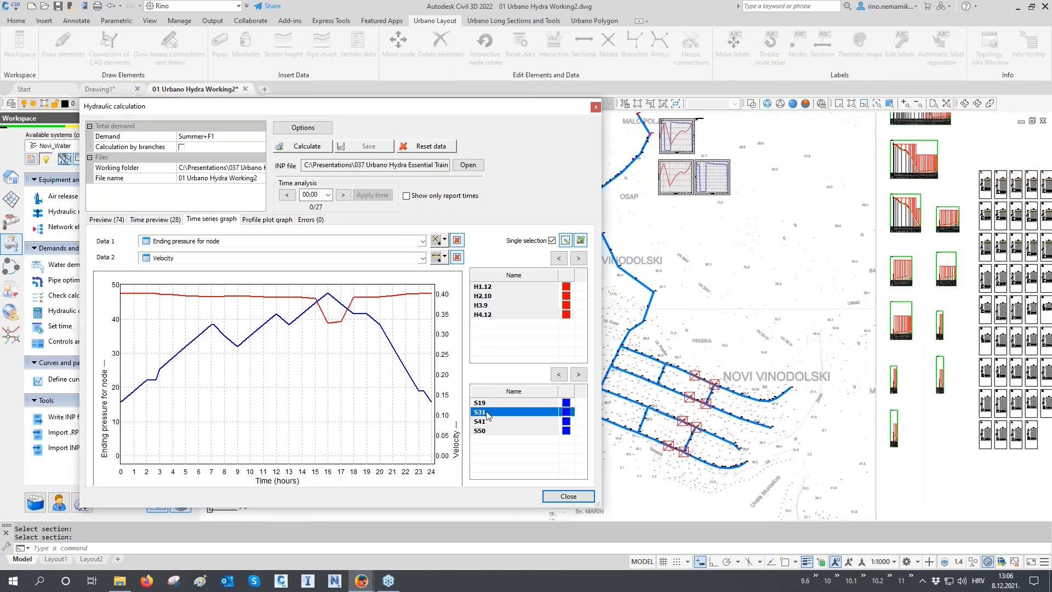
left_click(488, 421)
left_click(487, 431)
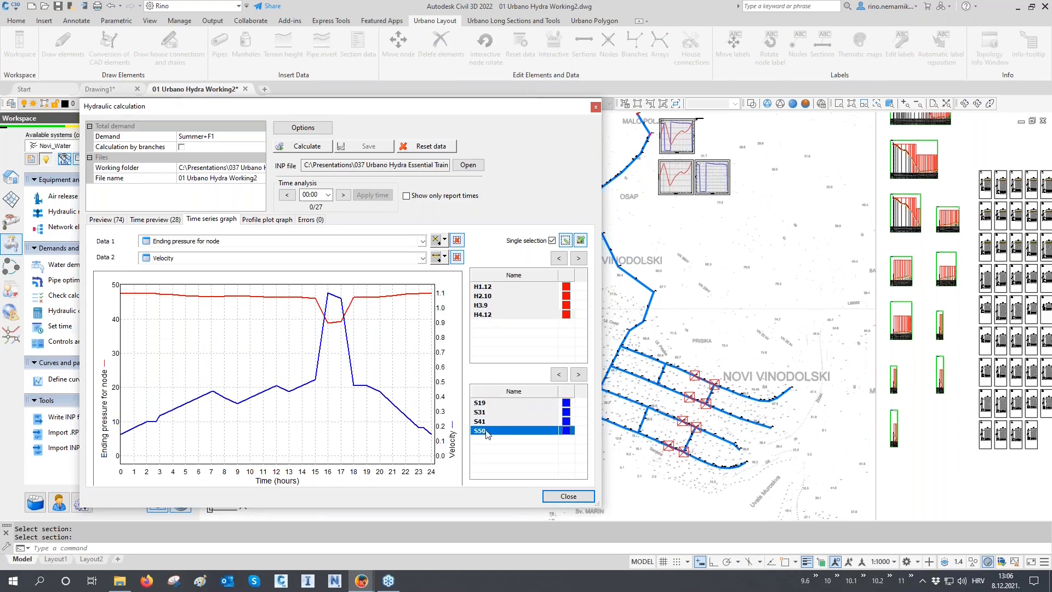
left_click(551, 240)
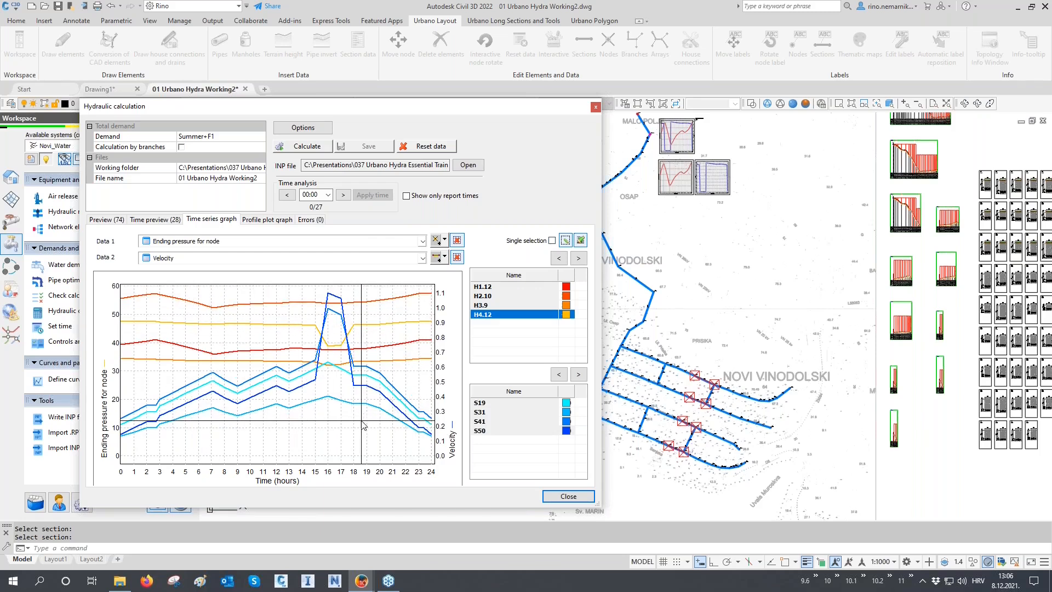
- Create a node-to-node profile plot graph from the upstream start of the network through the main line to end node H4.12
left_click(267, 219)
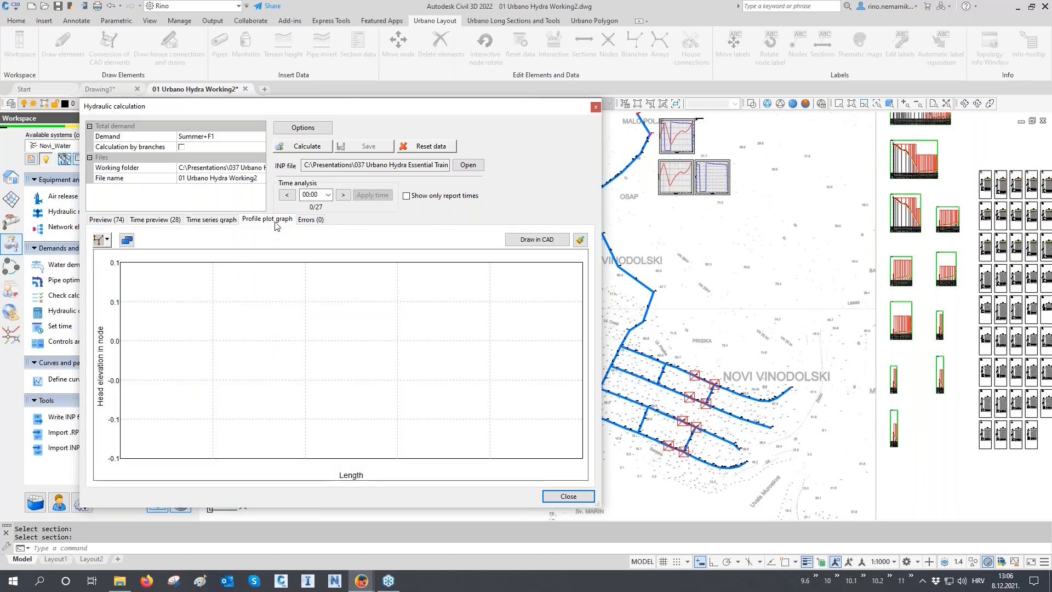
left_click(108, 240)
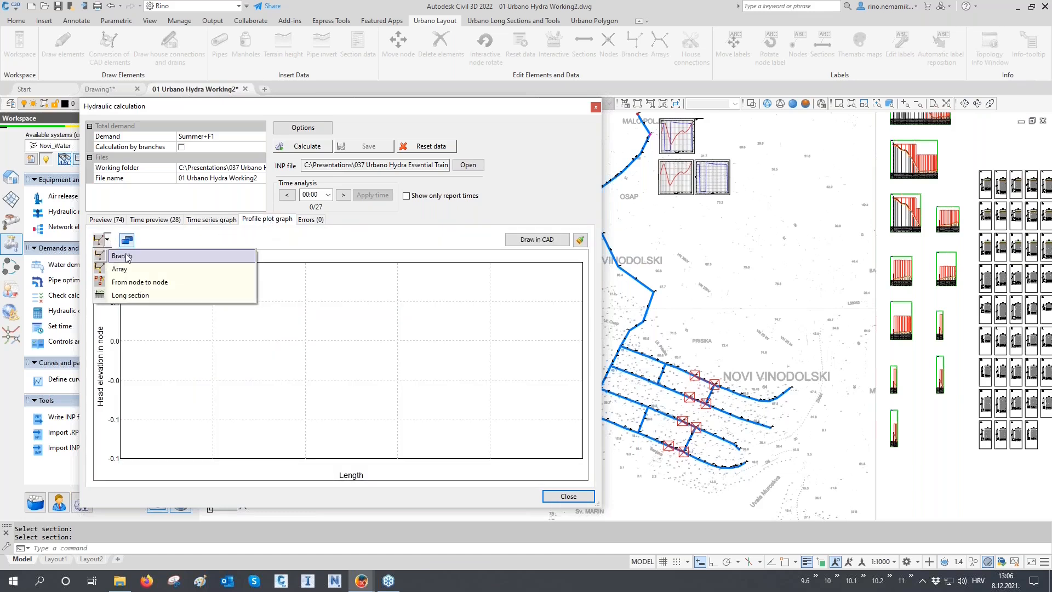
left_click(144, 282)
scroll(359, 401, "down", 2)
left_click(536, 227)
left_click(523, 347)
left_click(600, 439)
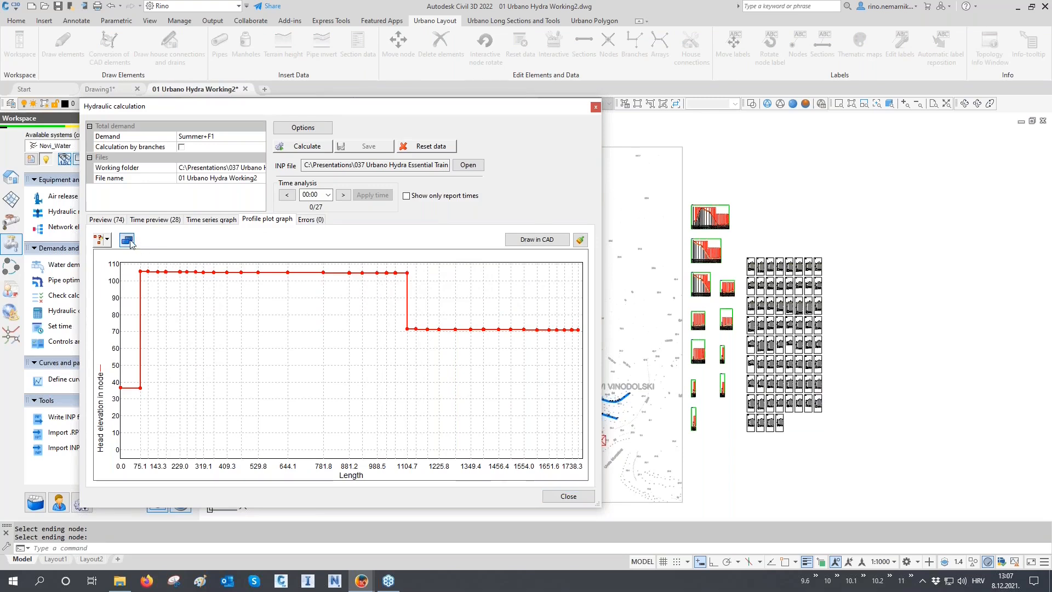
- Add the node pressure data to the profile plot graph alongside the head elevation
left_click(99, 239)
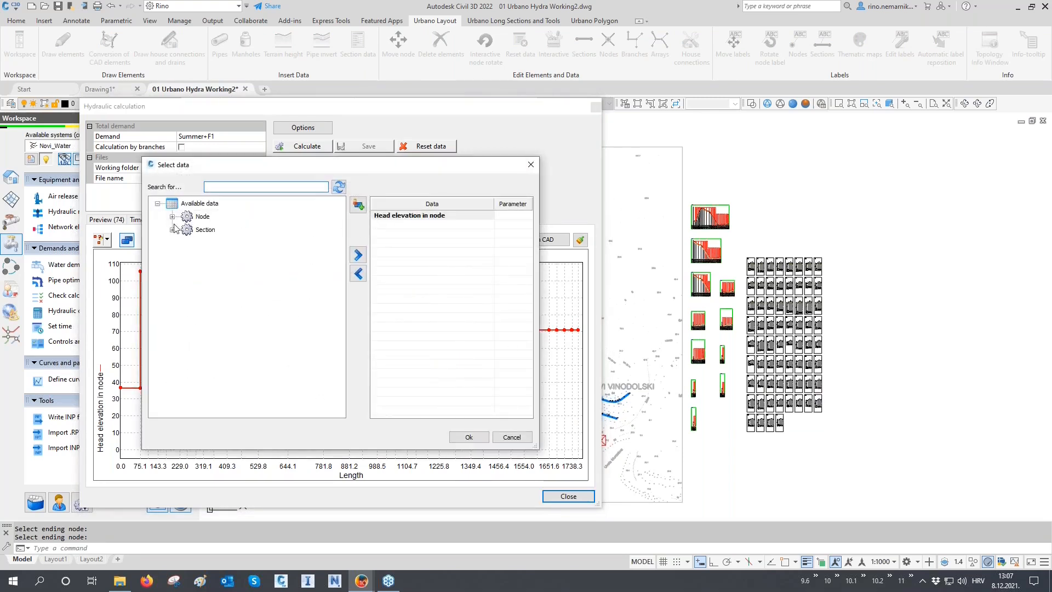
left_click(173, 230)
left_click(172, 217)
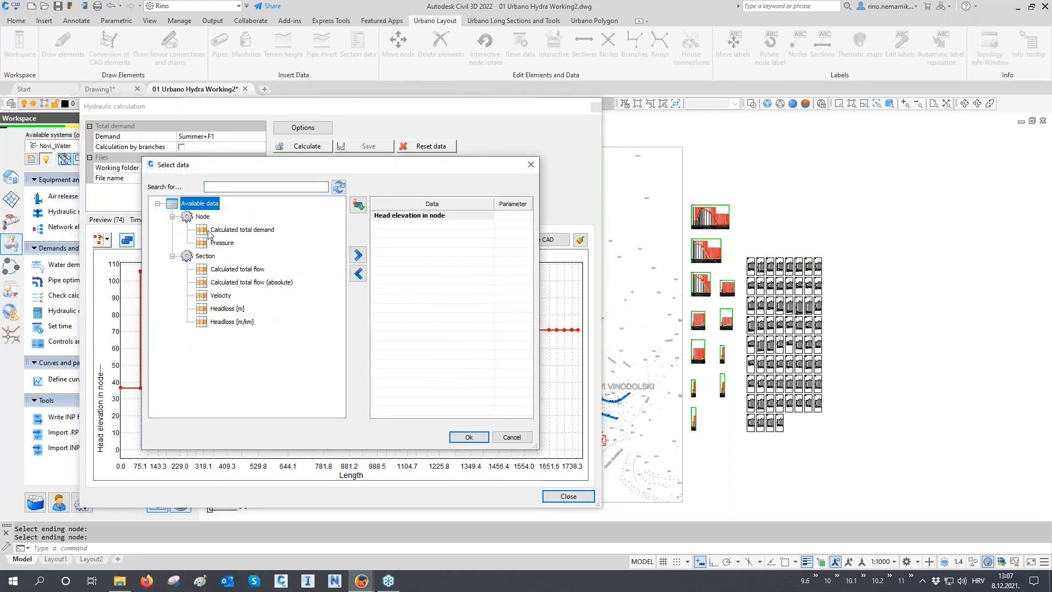
double_click(220, 243)
left_click(467, 436)
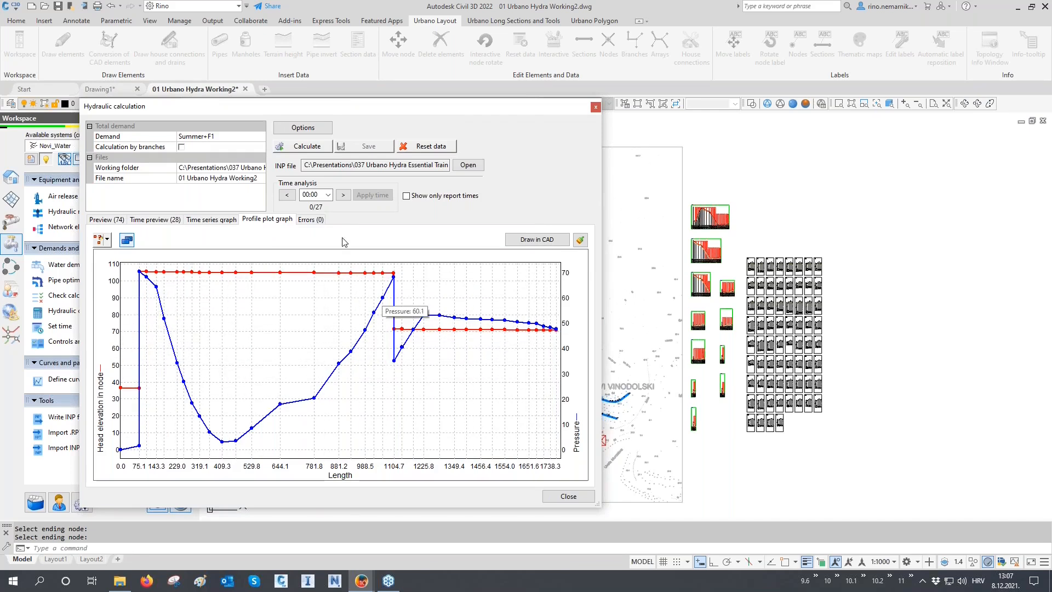
- Step the profile plot through the time analysis up to 12:00 and switch it to 16:00 to compare head elevation and pressure
left_click(343, 196)
left_click(344, 195)
left_click(344, 196)
left_click(344, 195)
left_click(344, 196)
left_click(343, 195)
left_click(344, 196)
left_click(343, 195)
left_click(343, 196)
left_click(344, 195)
left_click(343, 196)
left_click(343, 195)
left_click(343, 195)
left_click(343, 195)
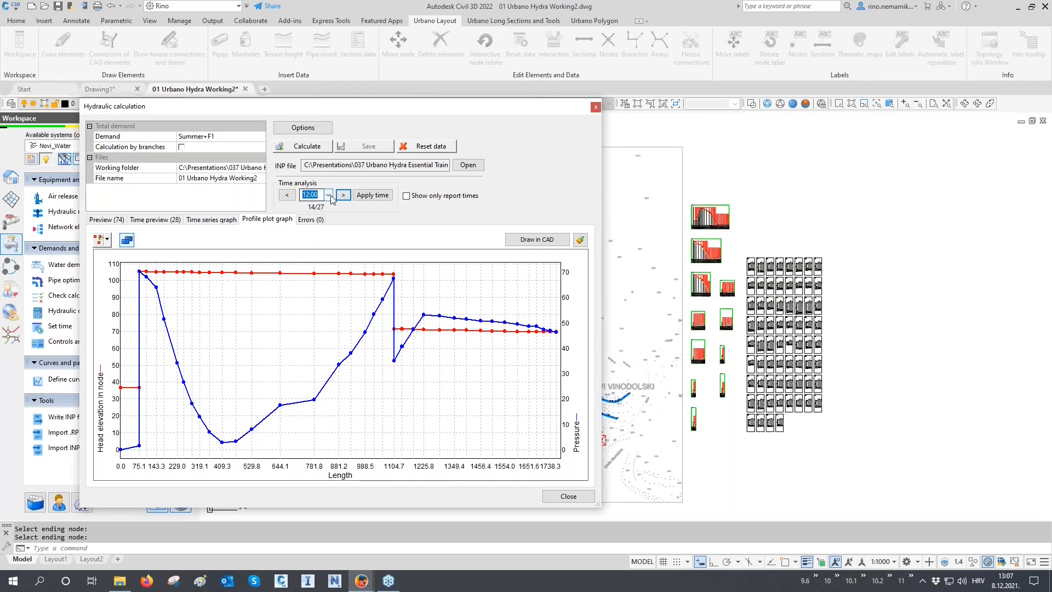
left_click(327, 195)
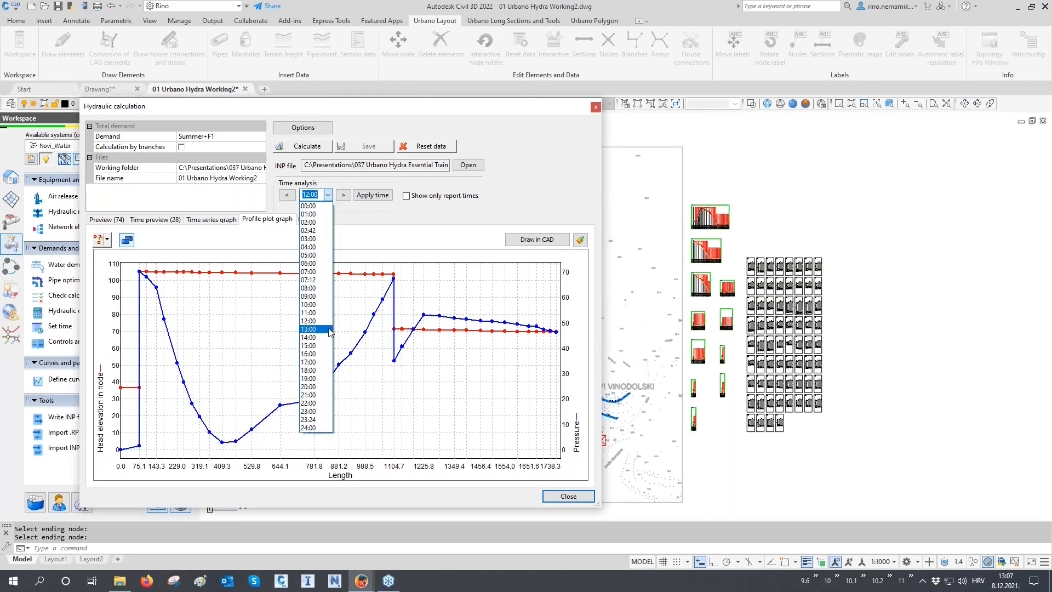
left_click(328, 353)
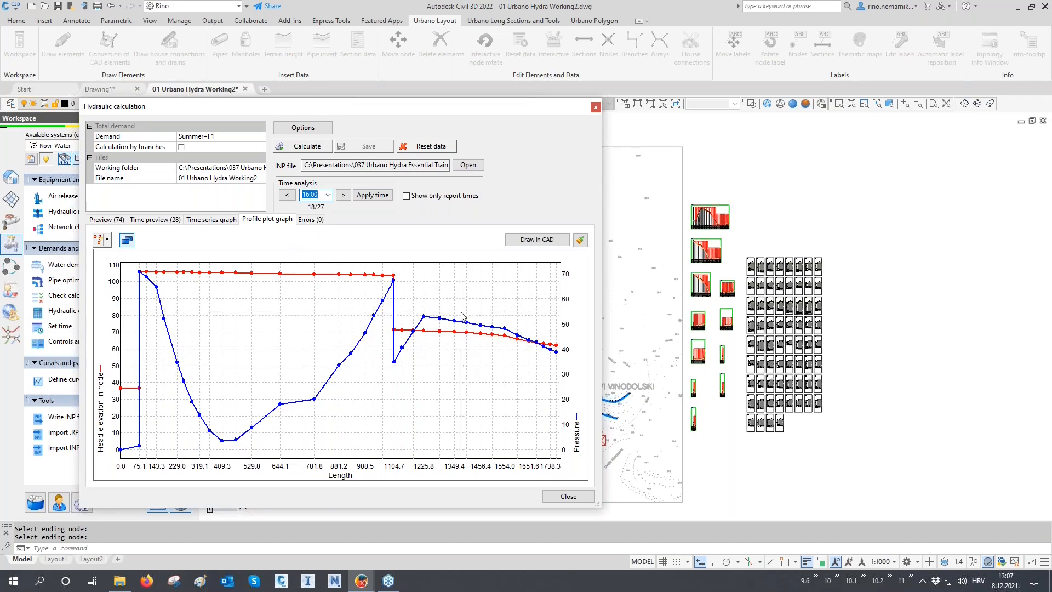
- Close the hydraulic calculation and use Set time to advance the drawn results to 06:00, checking the labels around node H4.12
left_click(568, 495)
scroll(605, 416, "up", 6)
scroll(604, 416, "up", 6)
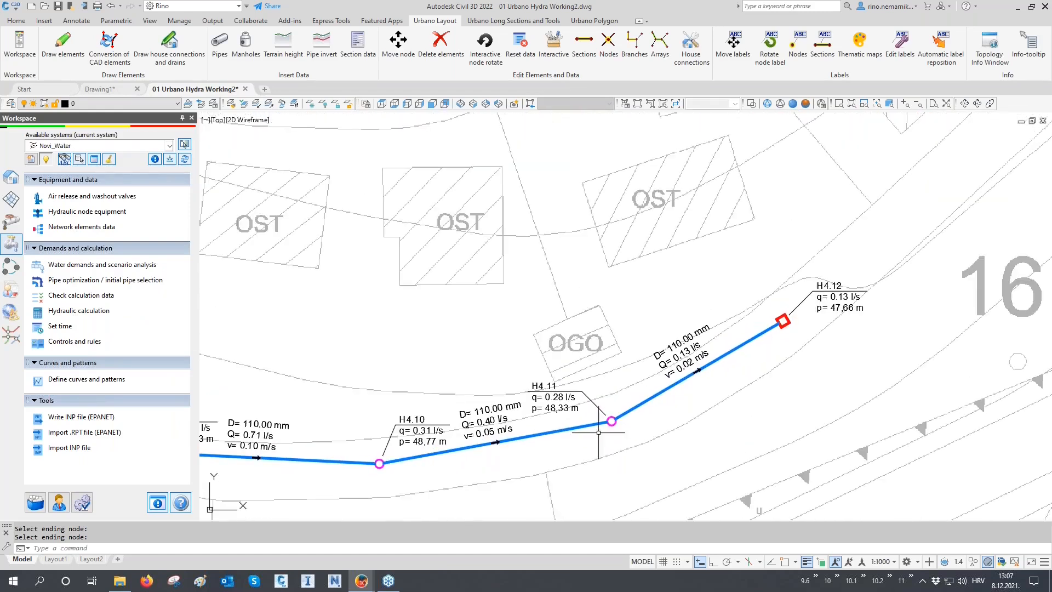
left_click(59, 329)
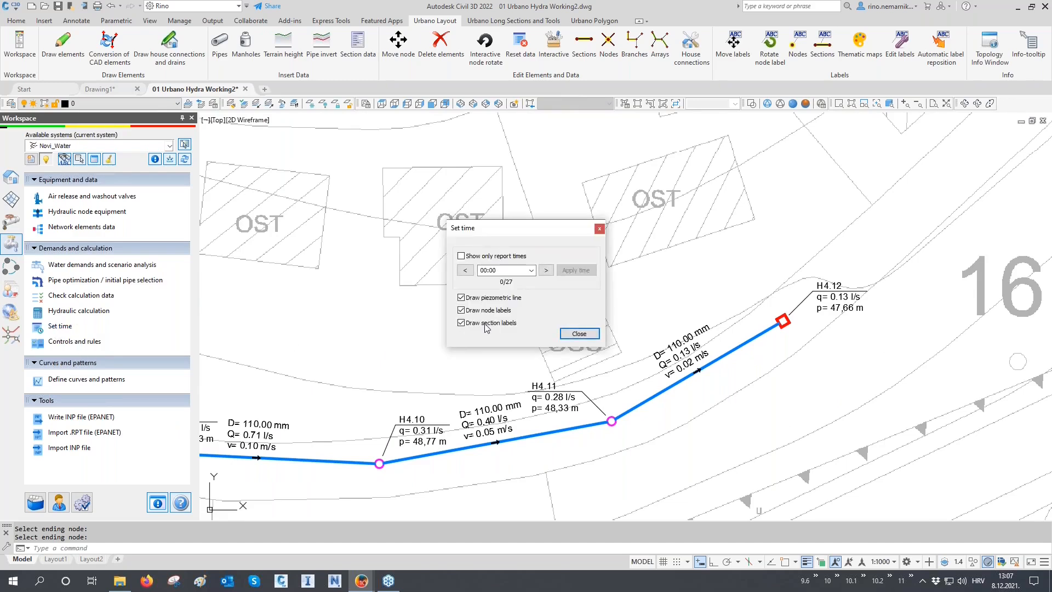
left_click(545, 270)
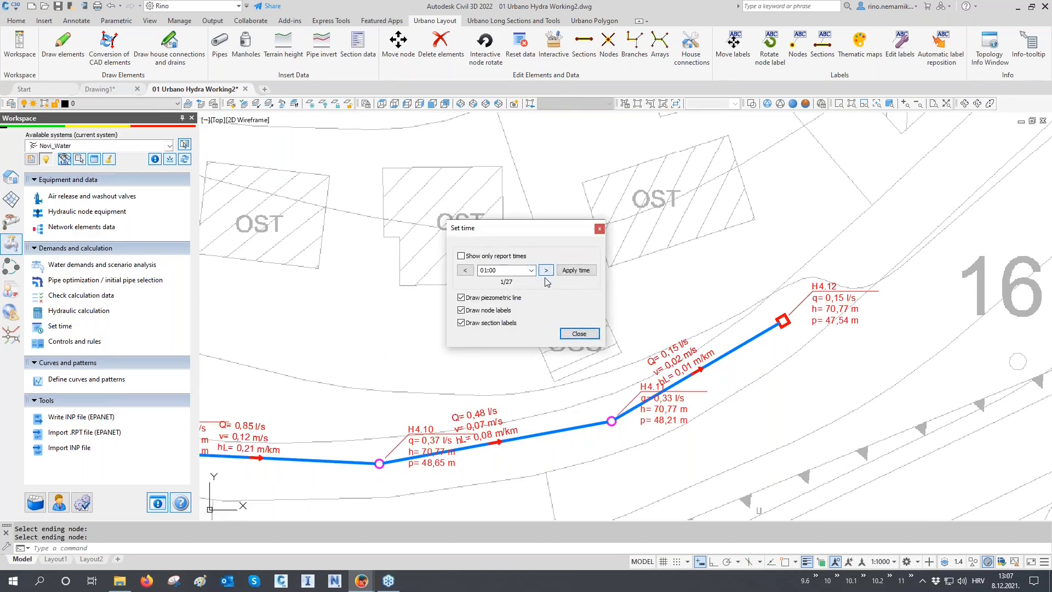
scroll(638, 393, "up", 2)
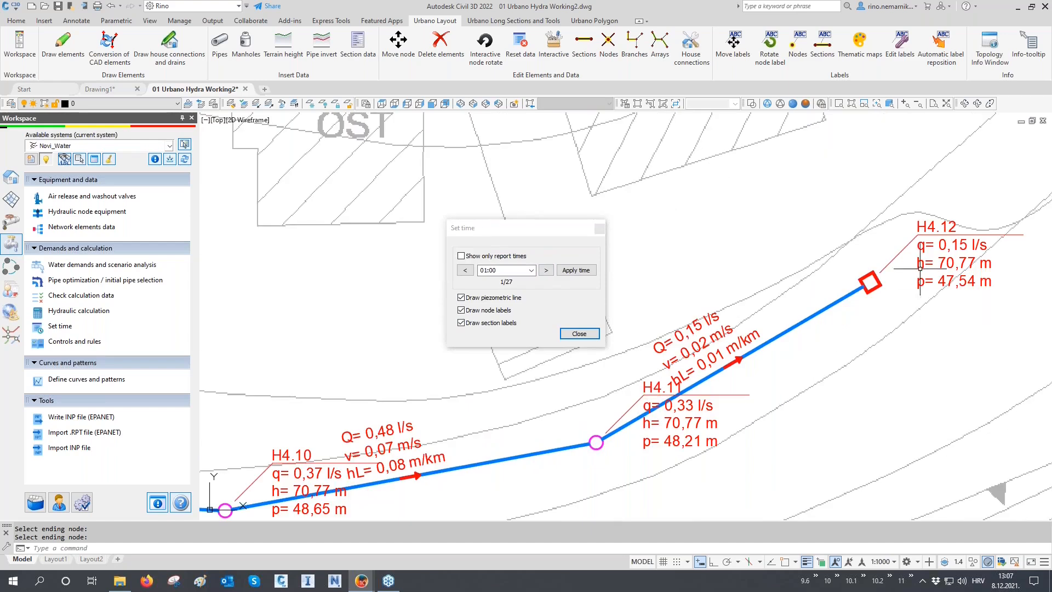
left_click(545, 270)
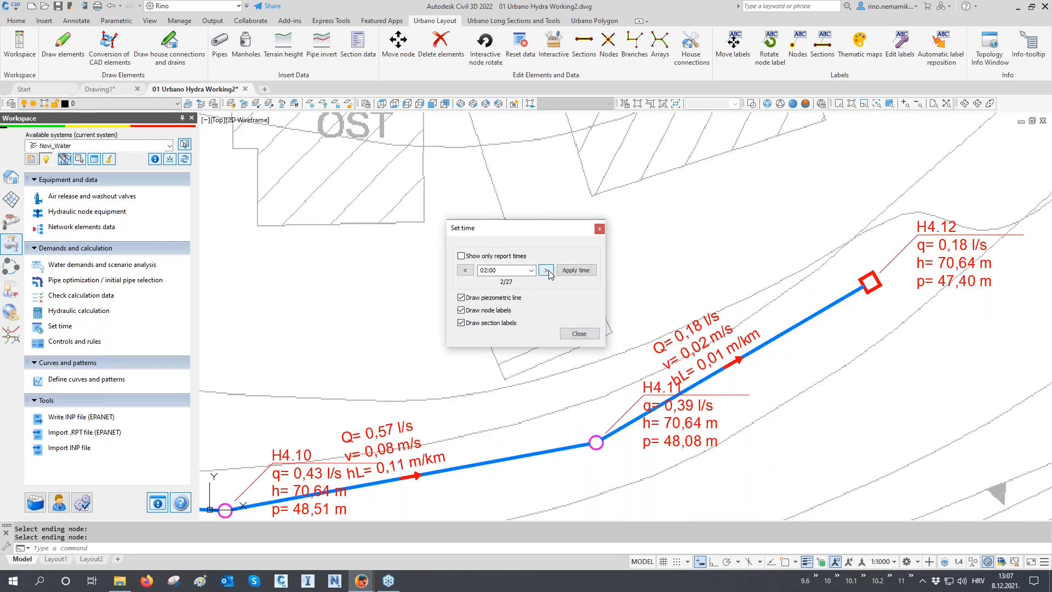
left_click(546, 270)
left_click(546, 270)
left_click(546, 270)
left_click(546, 270)
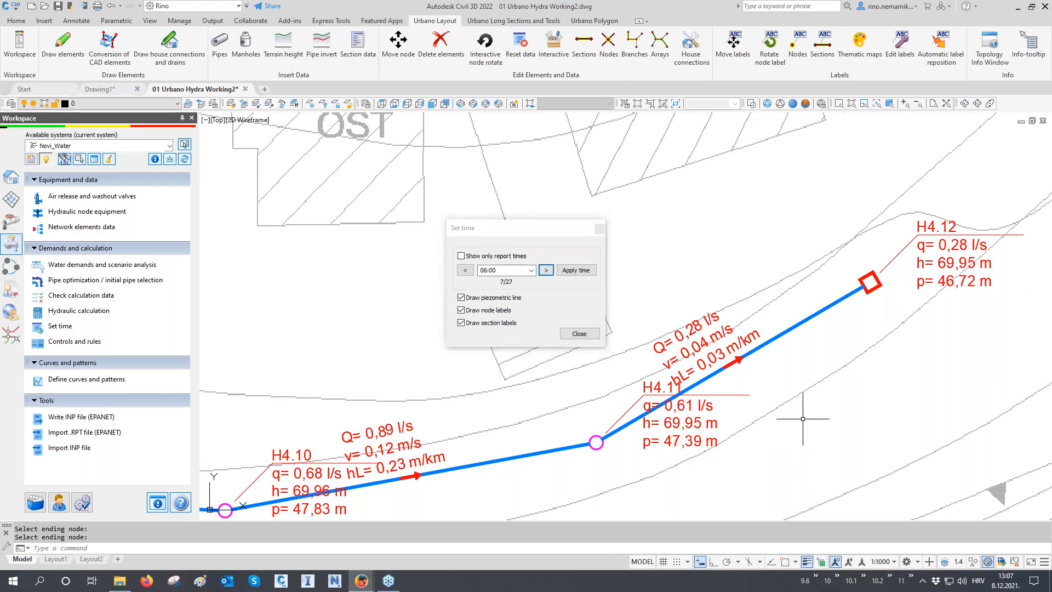
- Advance the results time to 07:12 while examining the flow and velocity labels of the section between T1.2 and T1.3
scroll(802, 418, "down", 6)
middle_click_drag(849, 328, 733, 327)
scroll(698, 301, "up", 8)
scroll(698, 301, "up", 8)
middle_click_drag(706, 310, 714, 316)
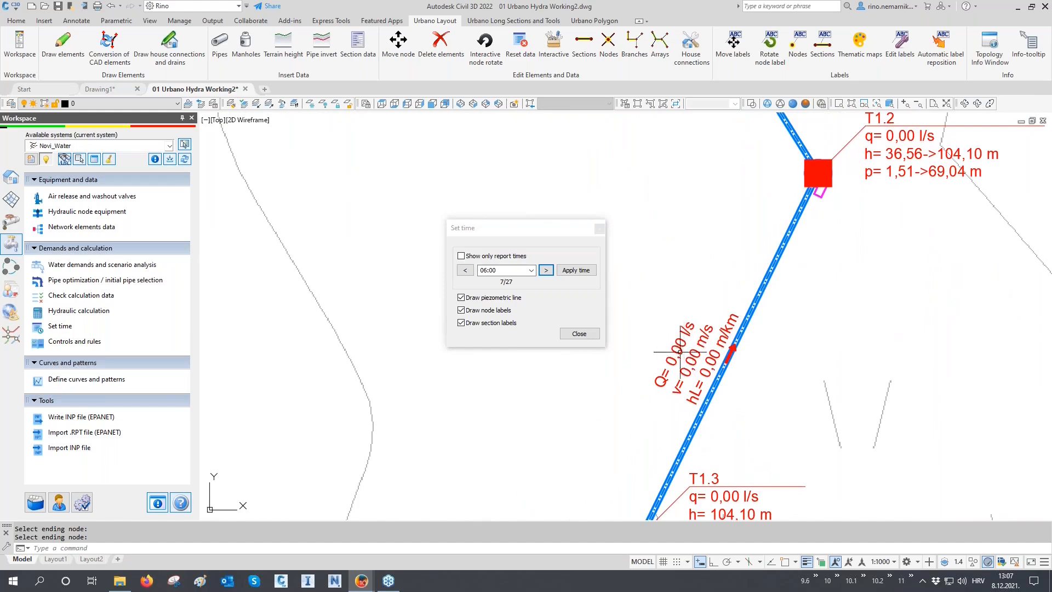
left_click(548, 271)
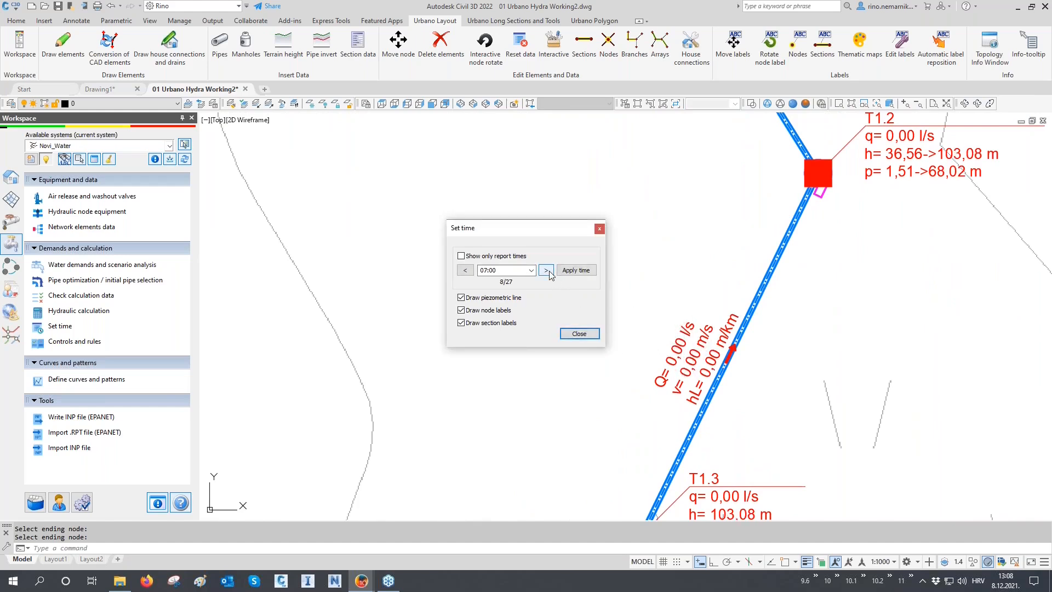
left_click(548, 271)
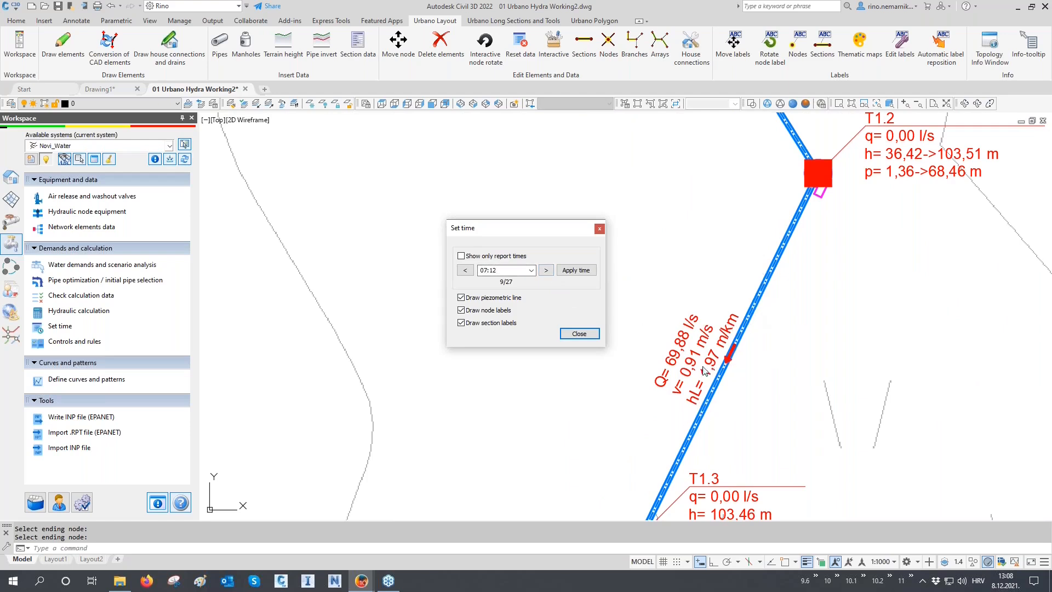
- Advance the results time to 09:00 and examine the piezometric line in the longitudinal section ending at H4.12
left_click(548, 270)
left_click(548, 270)
scroll(494, 393, "down", 6)
scroll(495, 394, "down", 3)
scroll(494, 393, "up", 2)
scroll(712, 373, "down", 2)
scroll(798, 356, "up", 8)
scroll(798, 356, "up", 4)
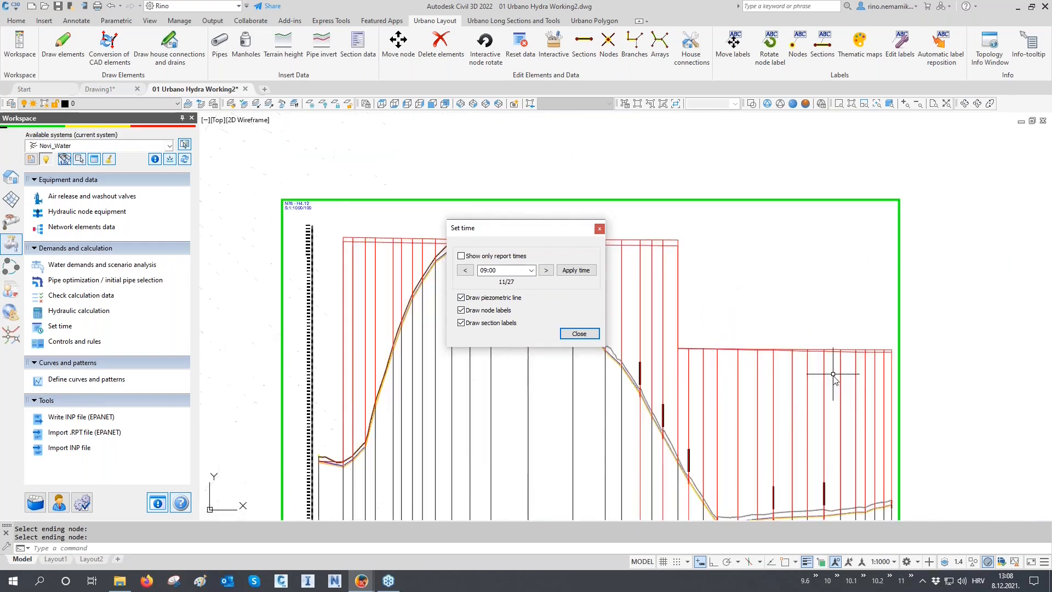
middle_click_drag(775, 414, 768, 345)
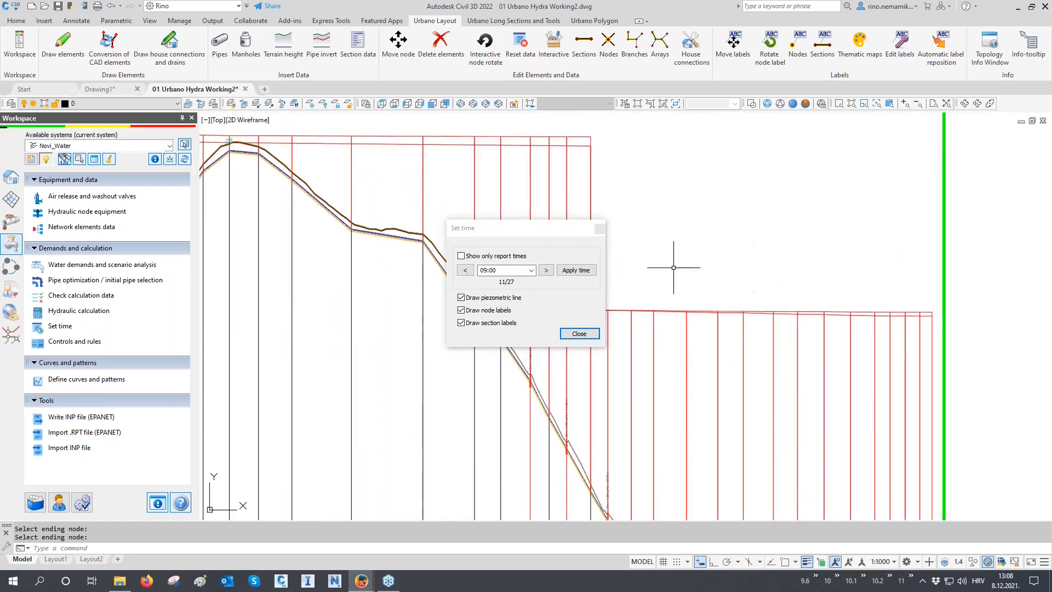
- Advance the results time to 16:00, apply it to the drawn piezometric lines and labels, and close Set time
left_click(546, 270)
left_click(546, 270)
left_click(545, 270)
left_click(546, 270)
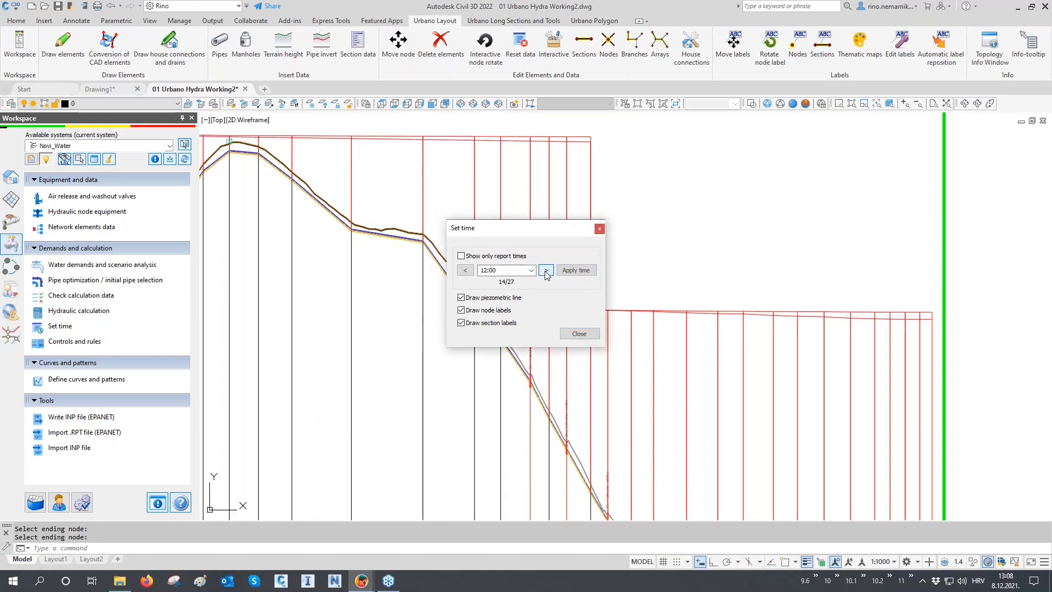
left_click(546, 270)
left_click(546, 270)
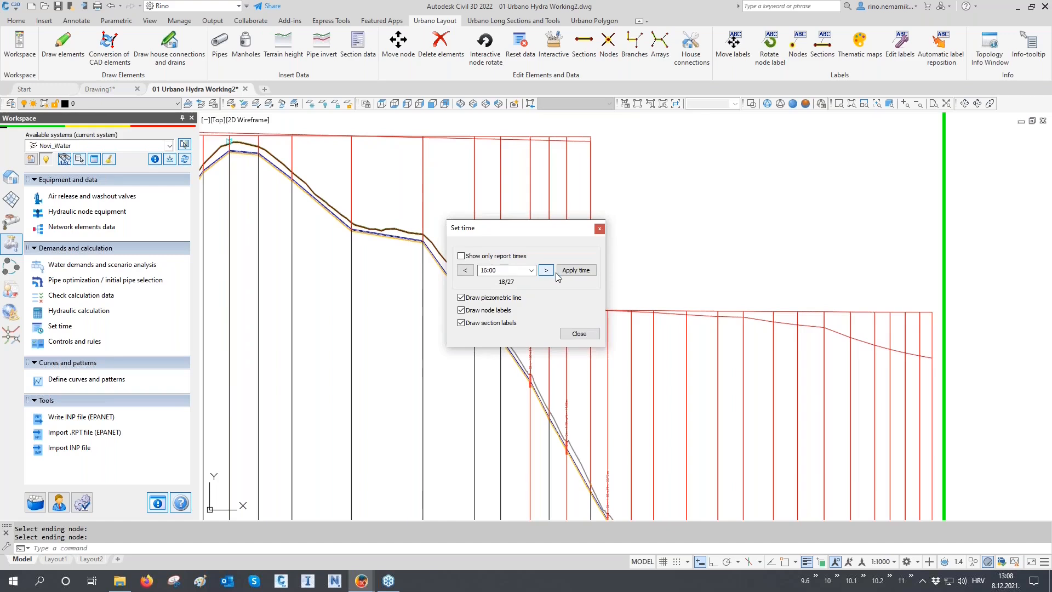
left_click(574, 272)
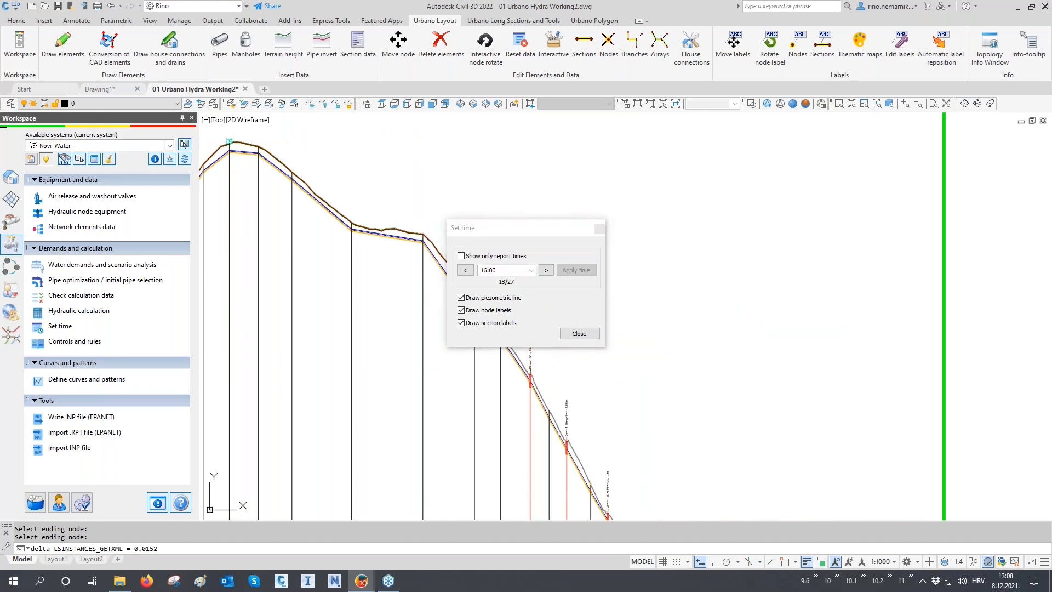
left_click(574, 333)
- Check the labels at node H4.12 in plan and open the data preview with the 3 Section Hydraulics-W table
middle_click_drag(809, 375, 795, 354)
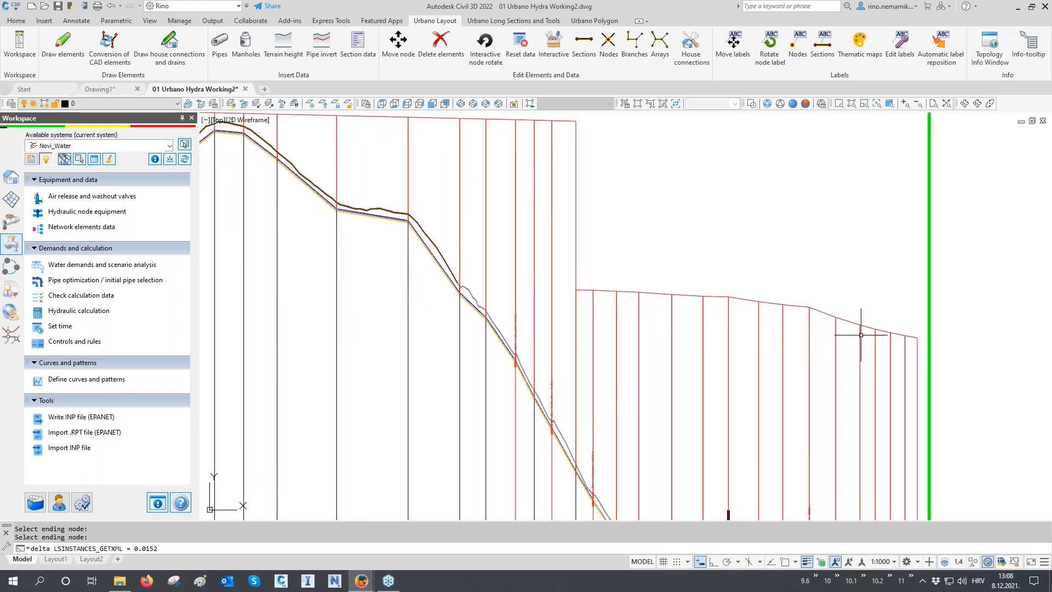
scroll(741, 236, "down", 5)
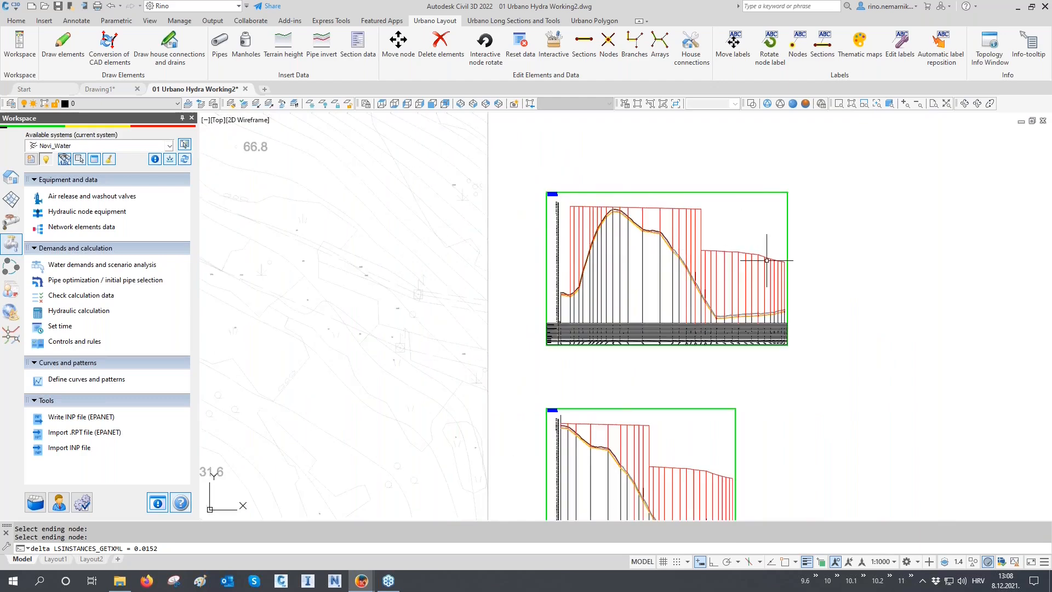
scroll(766, 260, "down", 8)
scroll(633, 405, "up", 10)
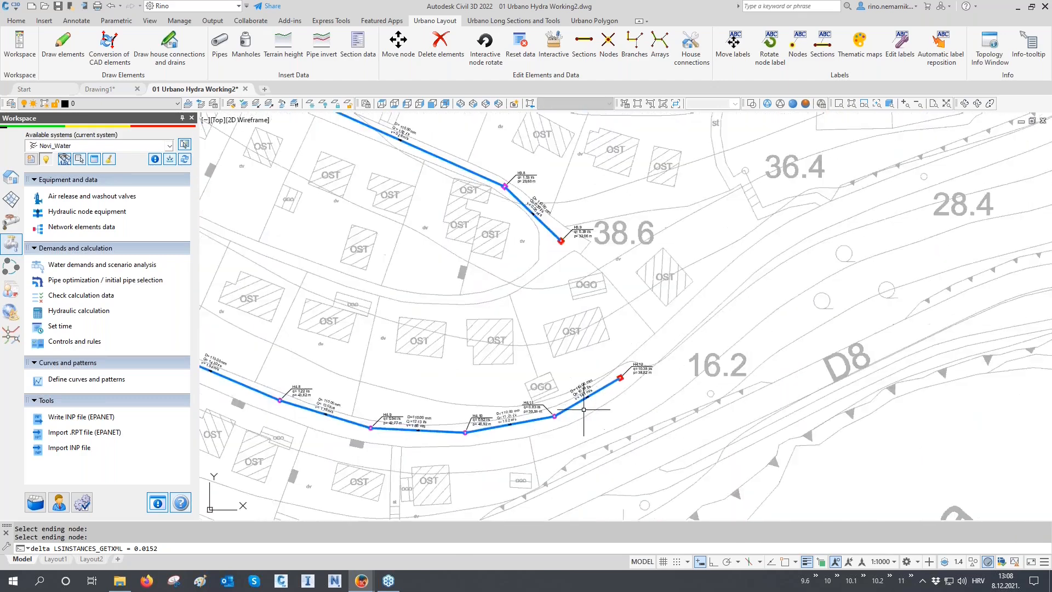
scroll(584, 409, "up", 6)
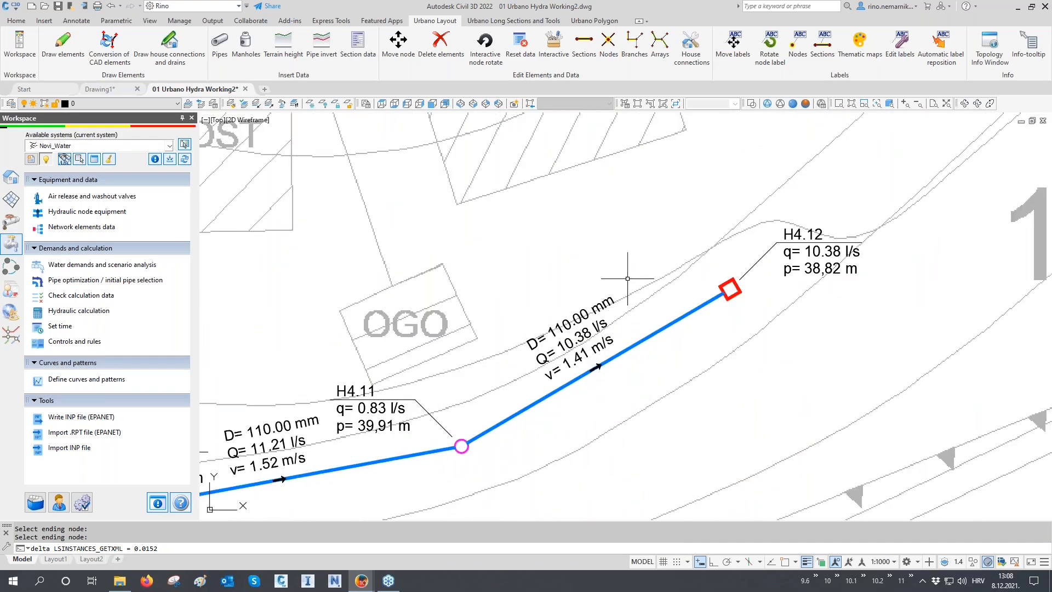
left_click(95, 160)
left_click(264, 396)
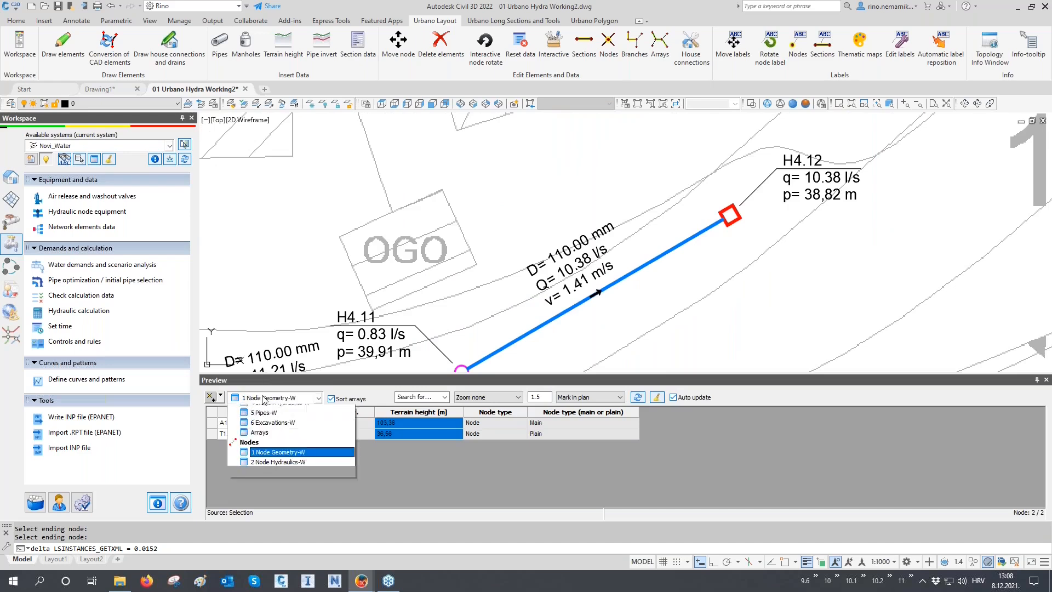
left_click(286, 449)
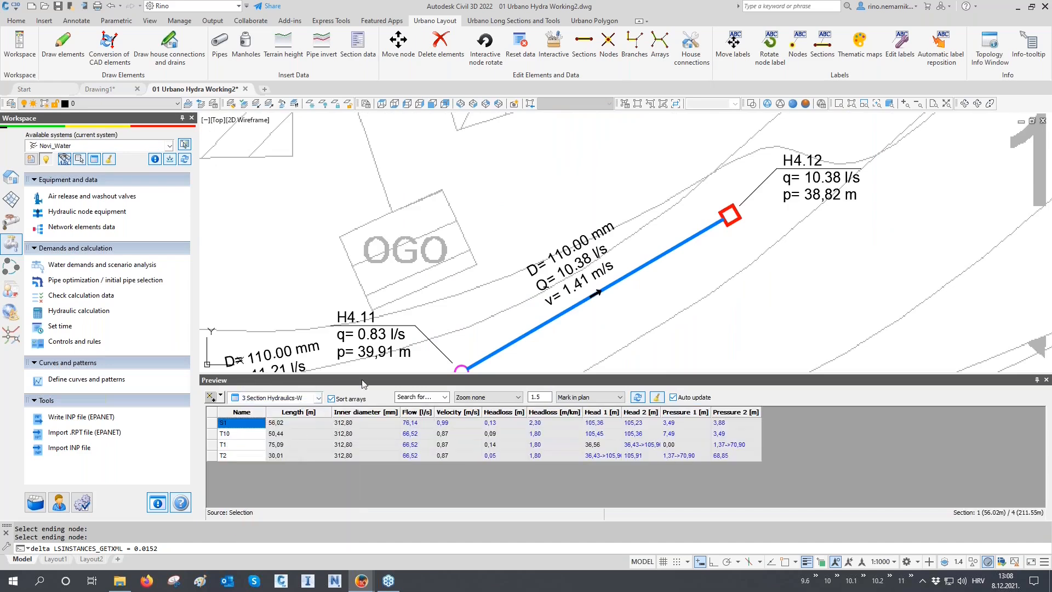
- Load the branch ending at node H4.12 into the section hydraulics preview using branch selection
scroll(480, 297, "down", 6)
middle_click_drag(480, 296, 617, 307)
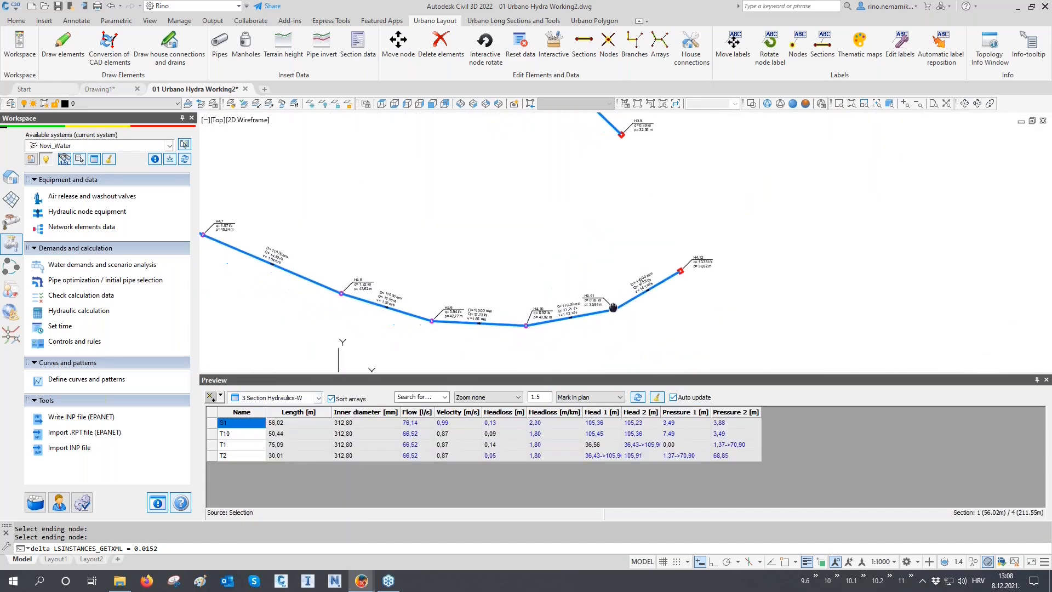
left_click(220, 396)
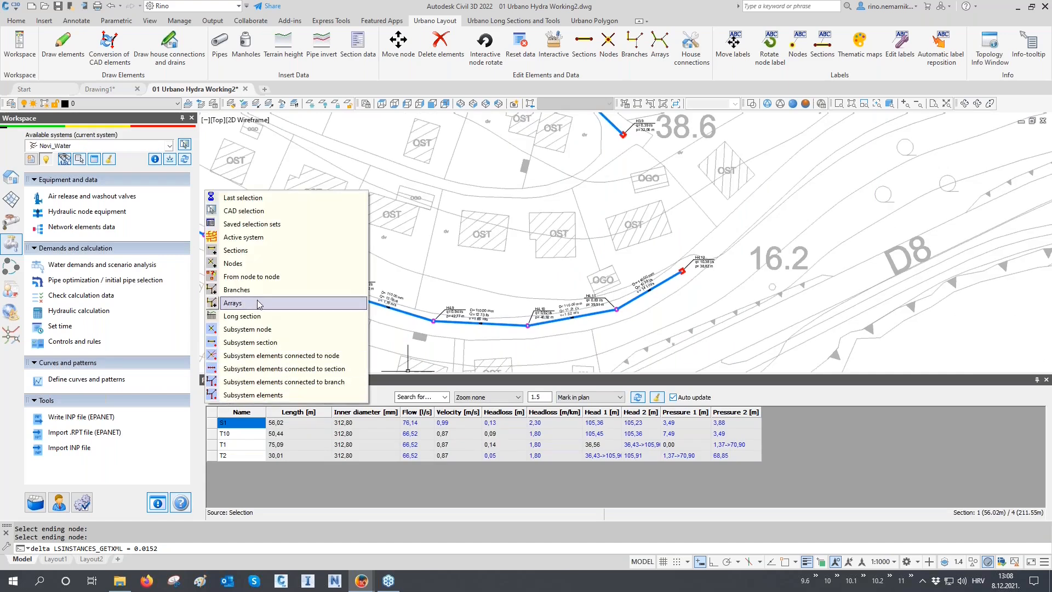
left_click(236, 290)
left_click(343, 294)
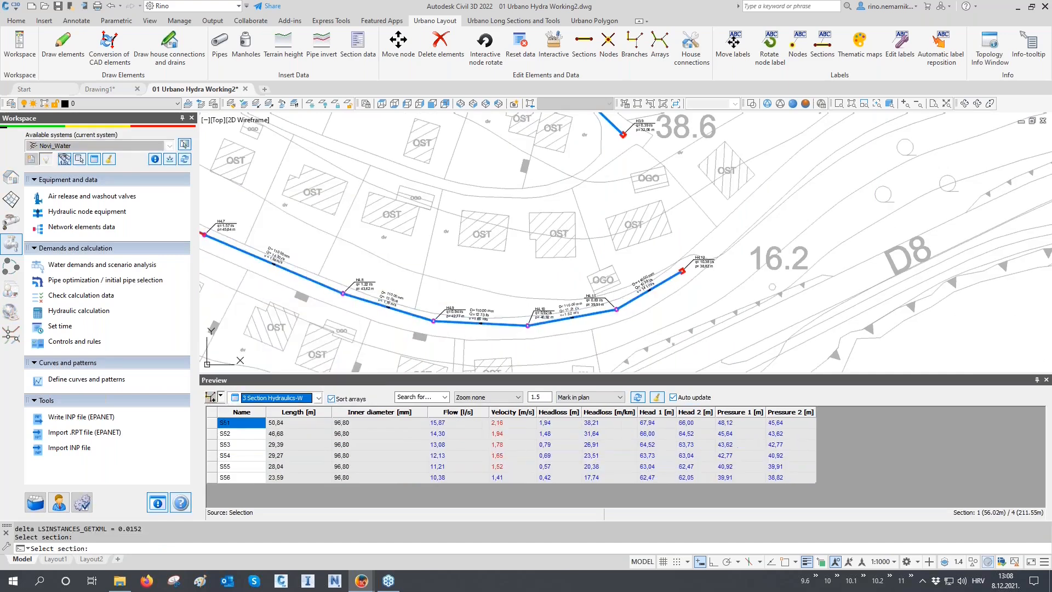
- Mark the velocity values of sections S51 to S56 and compare them with the plan labels near H4.12
left_click(520, 422)
left_click_drag(523, 428, 517, 475)
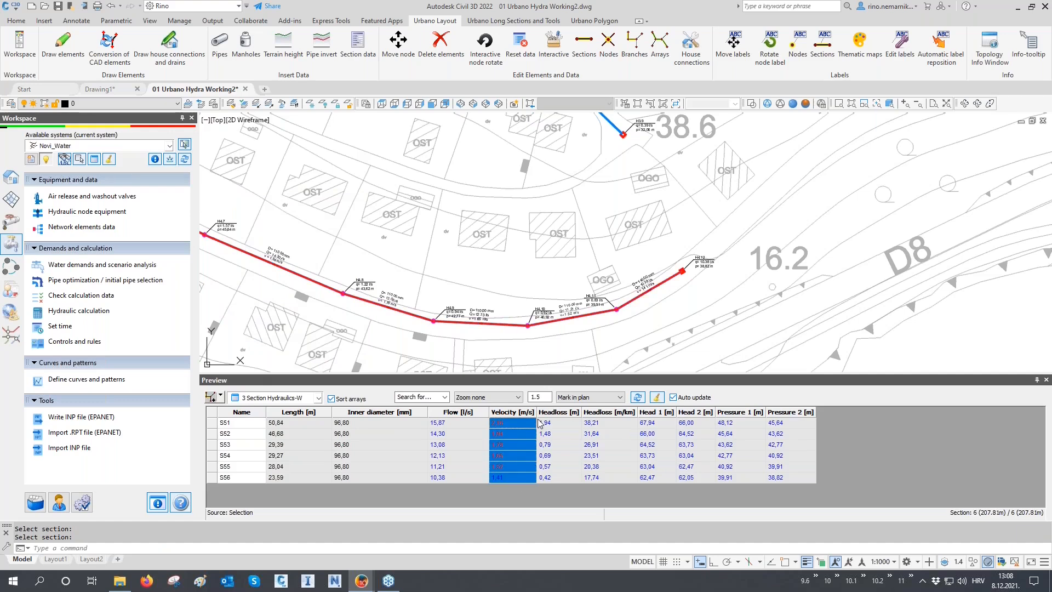
scroll(687, 296, "up", 2)
scroll(685, 293, "up", 2)
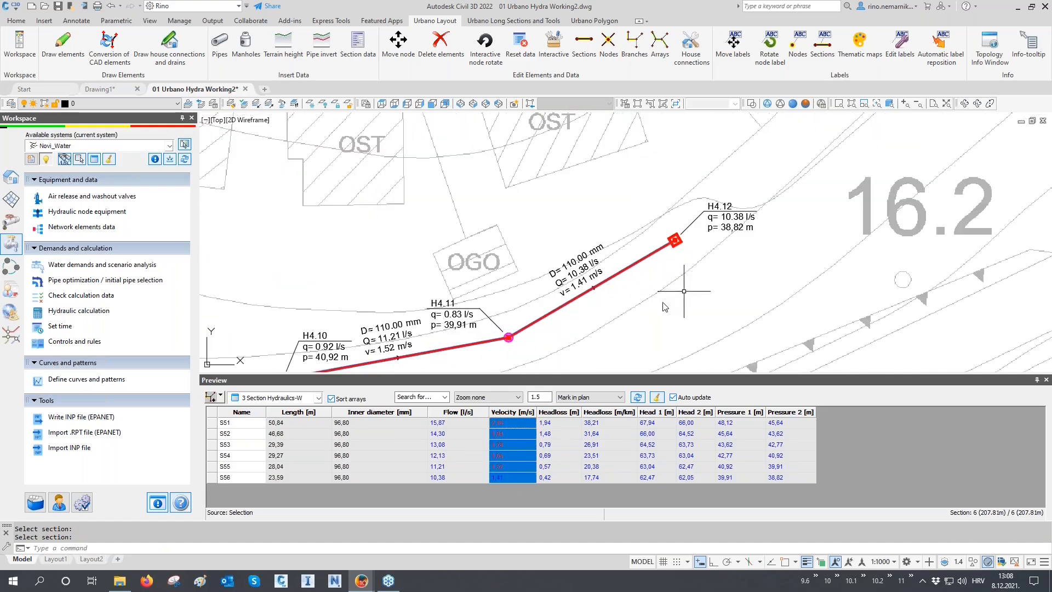
middle_click_drag(663, 303, 626, 281)
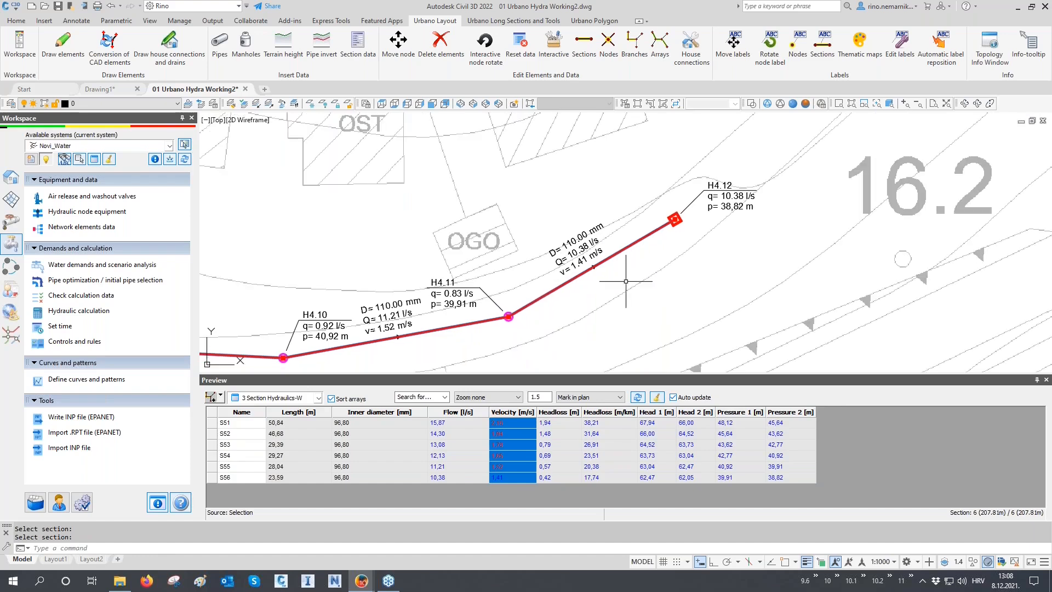
- Regenerate the drawing to clear the marked sections, close the data preview and show the whole network with its longitudinal sections
key("Return")
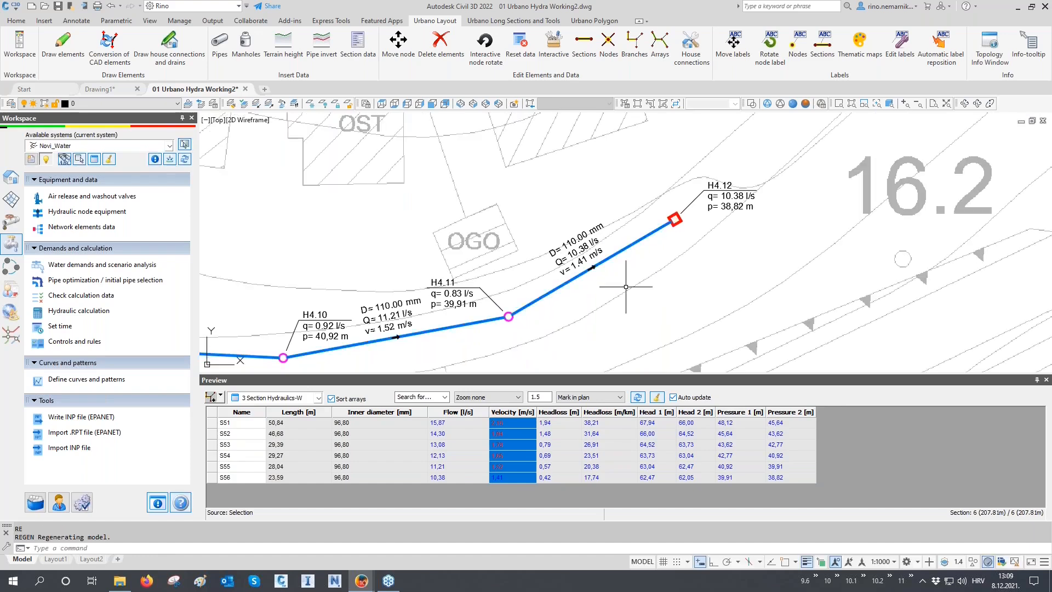
scroll(625, 288, "down", 4)
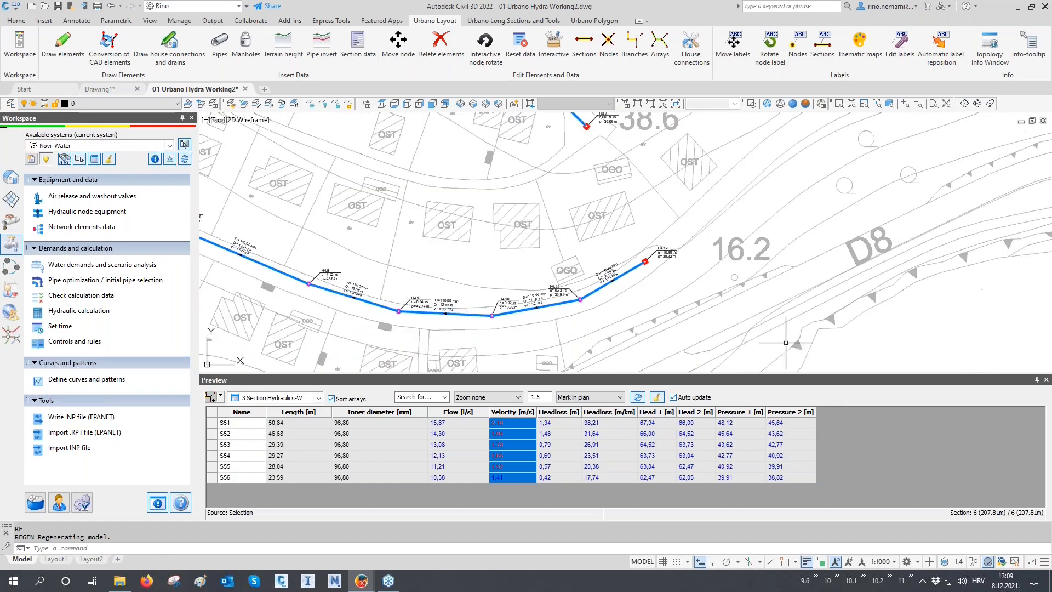
left_click(1046, 380)
scroll(756, 413, "down", 6)
scroll(757, 413, "down", 2)
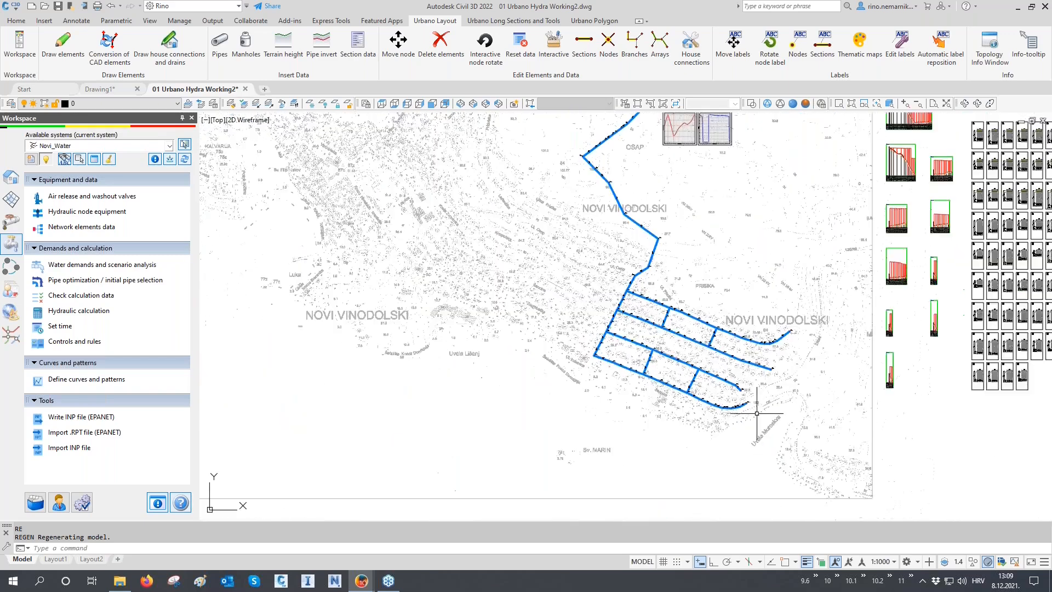
mouse_move(752, 310)
middle_mouse_down()
mouse_move(667, 355)
mouse_move(497, 401)
middle_mouse_up()
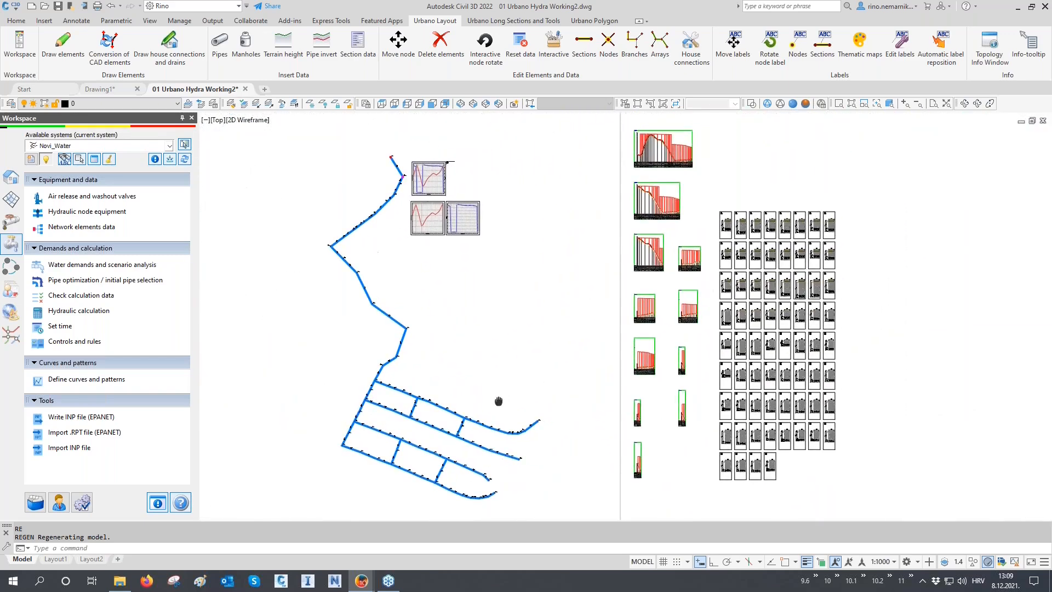